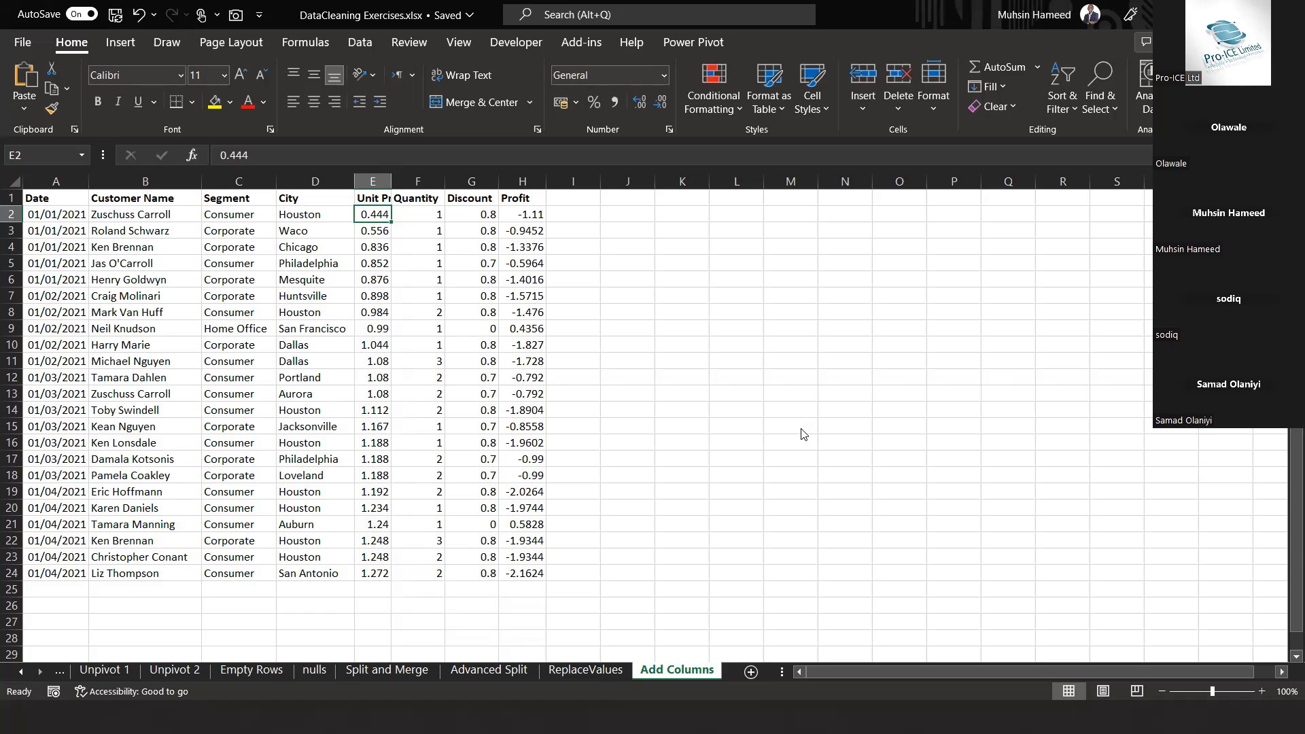
Start a new Power BI Desktop instance and return to the DataCleaning Exercises workbook in Excel
key(alt+Tab)
key(alt+Tab)
key(alt+Tab)
key(alt+Tab)
key(alt+Tab)
key(alt+Tab)
key(alt+Tab)
key(alt+Tab)
key(alt+Tab)
key(alt+Tab)
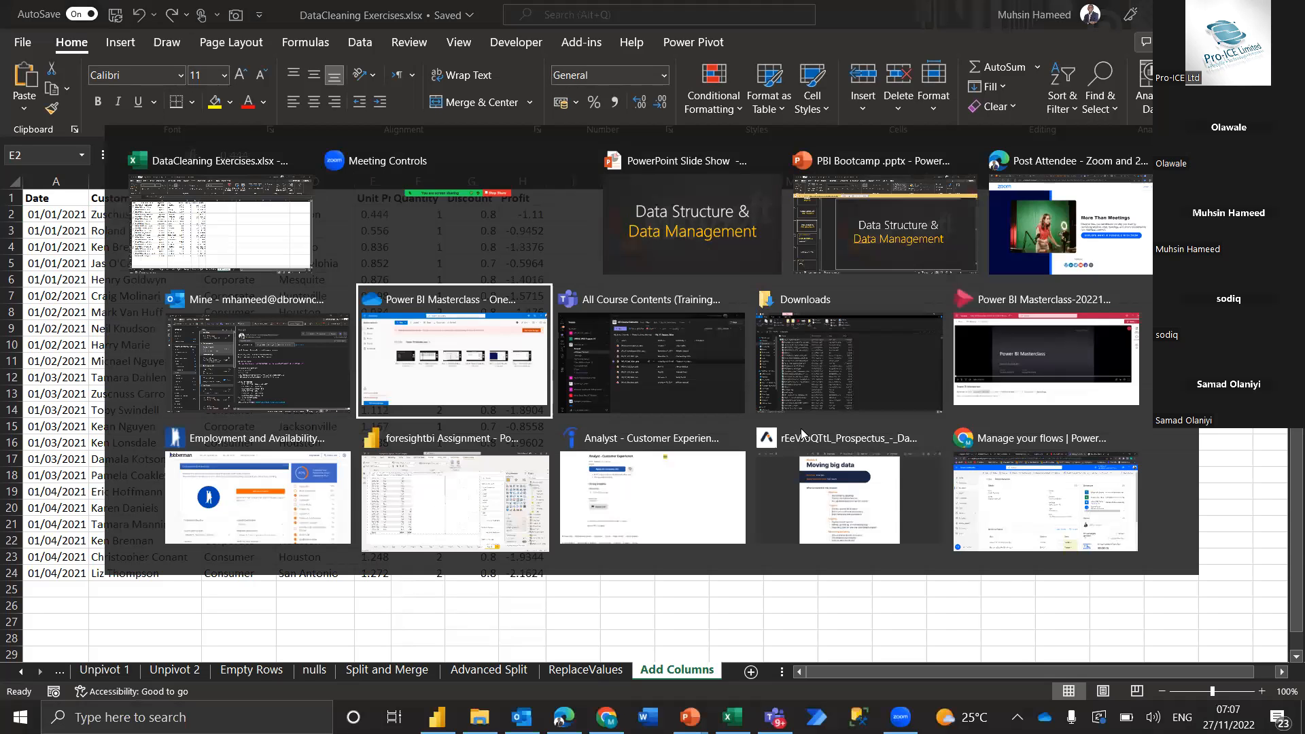
key(alt+Tab)
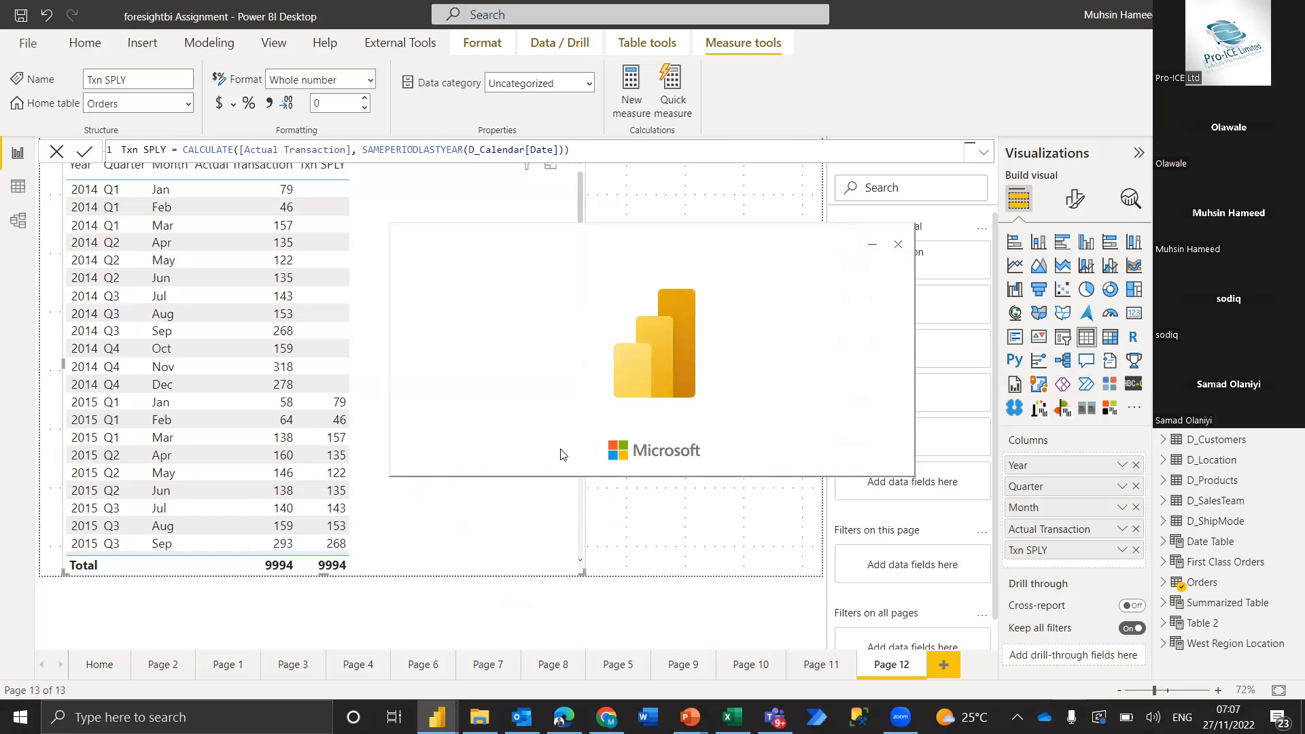
key(alt+Tab)
key(alt+Tab)
key(alt+Tab)
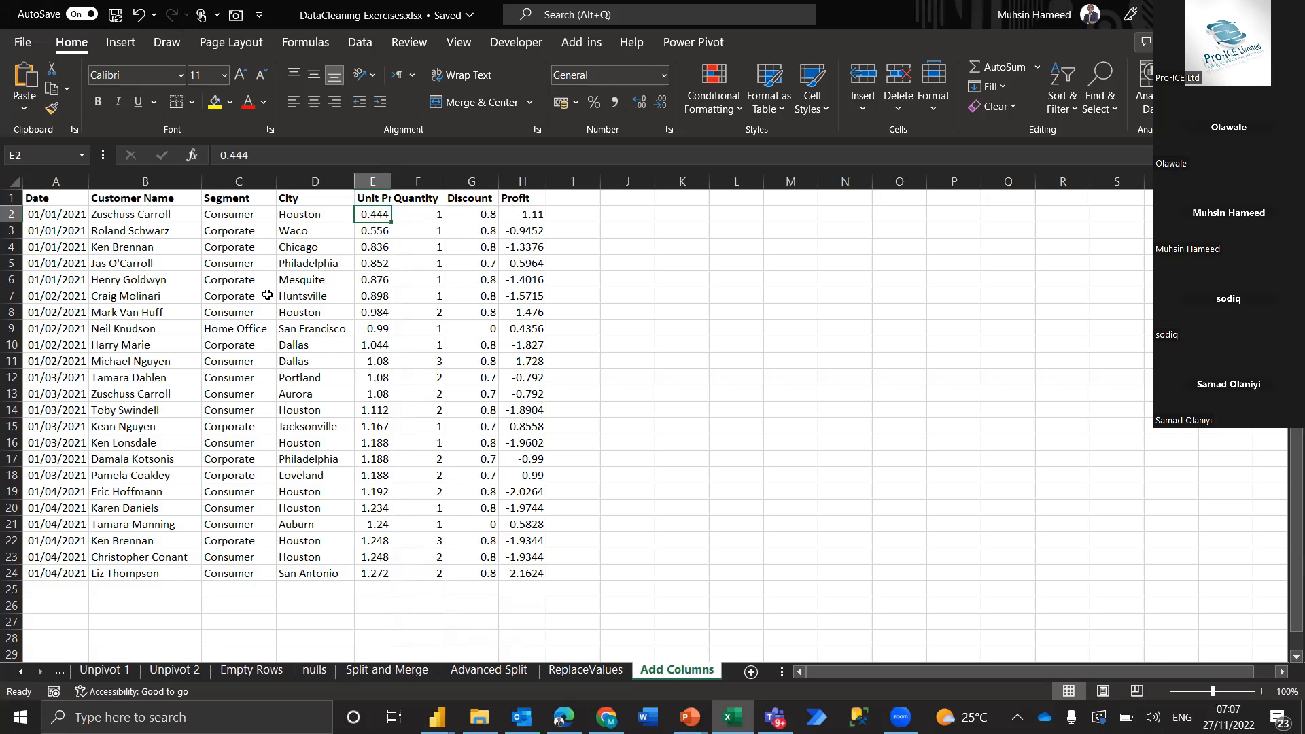
Autofit the width of the Unit Price column to its header on the Add Columns sheet
click(157, 174)
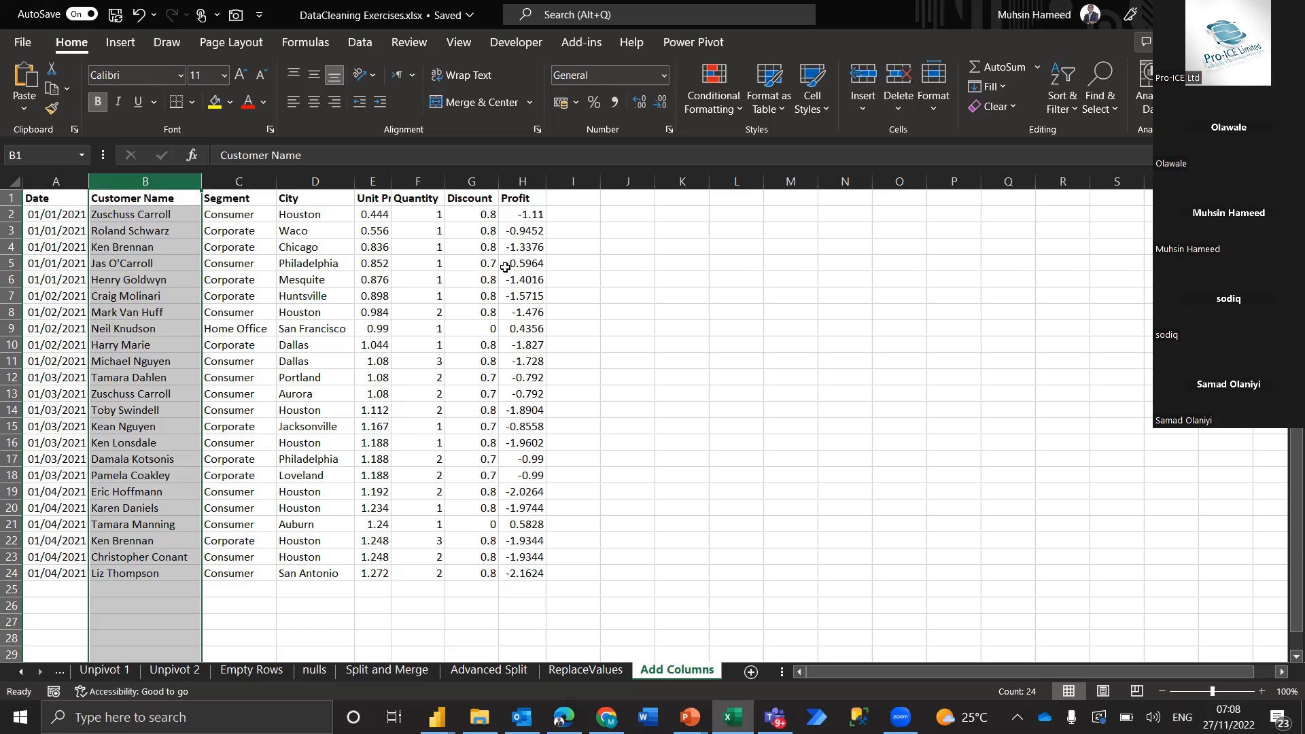
double_click(391, 177)
click(381, 178)
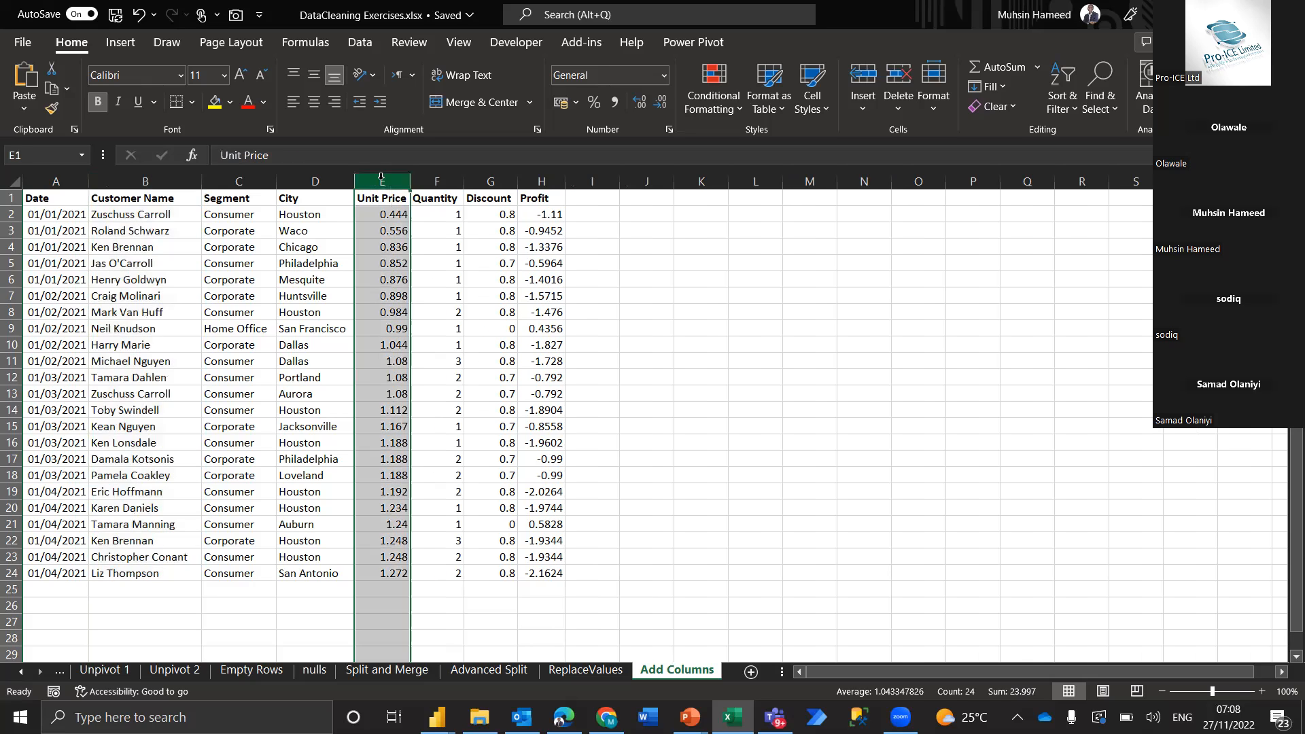
Examine the City, Unit Price, Quantity, Discount and Profit columns and the first few records of the sales table
click(440, 177)
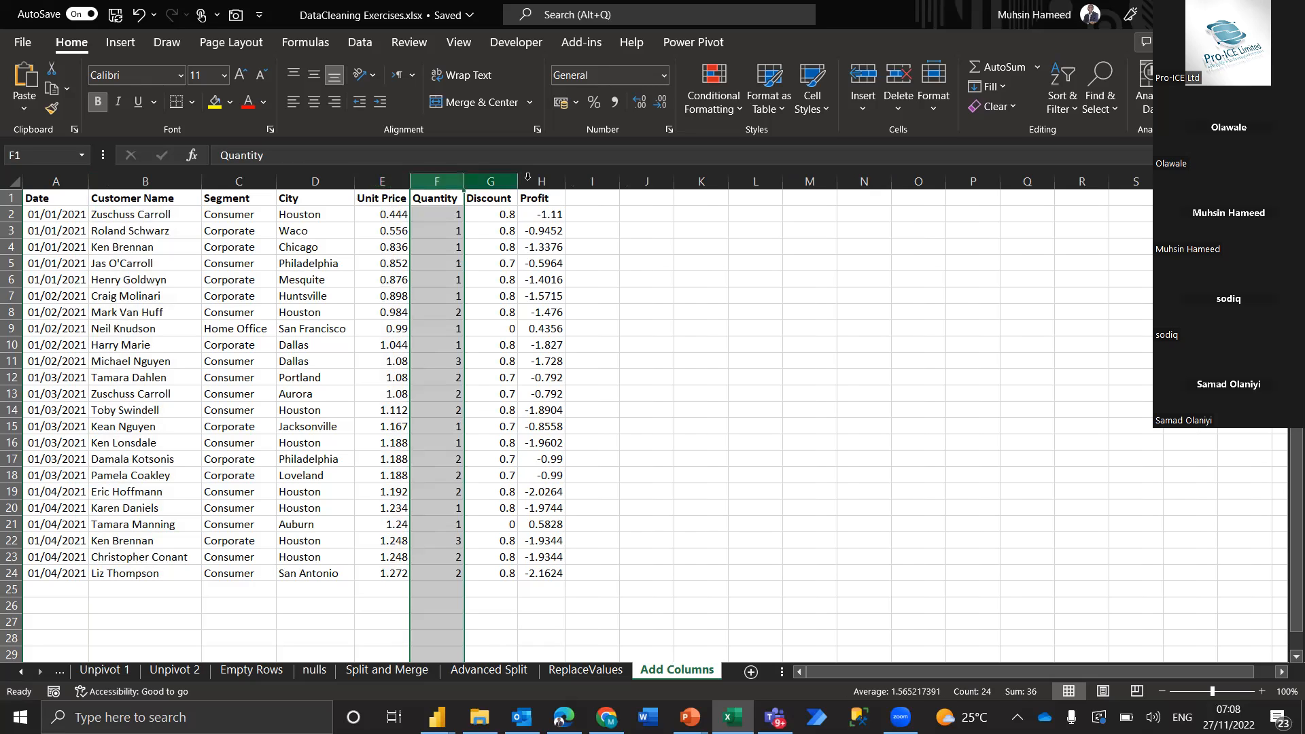
click(493, 178)
click(548, 178)
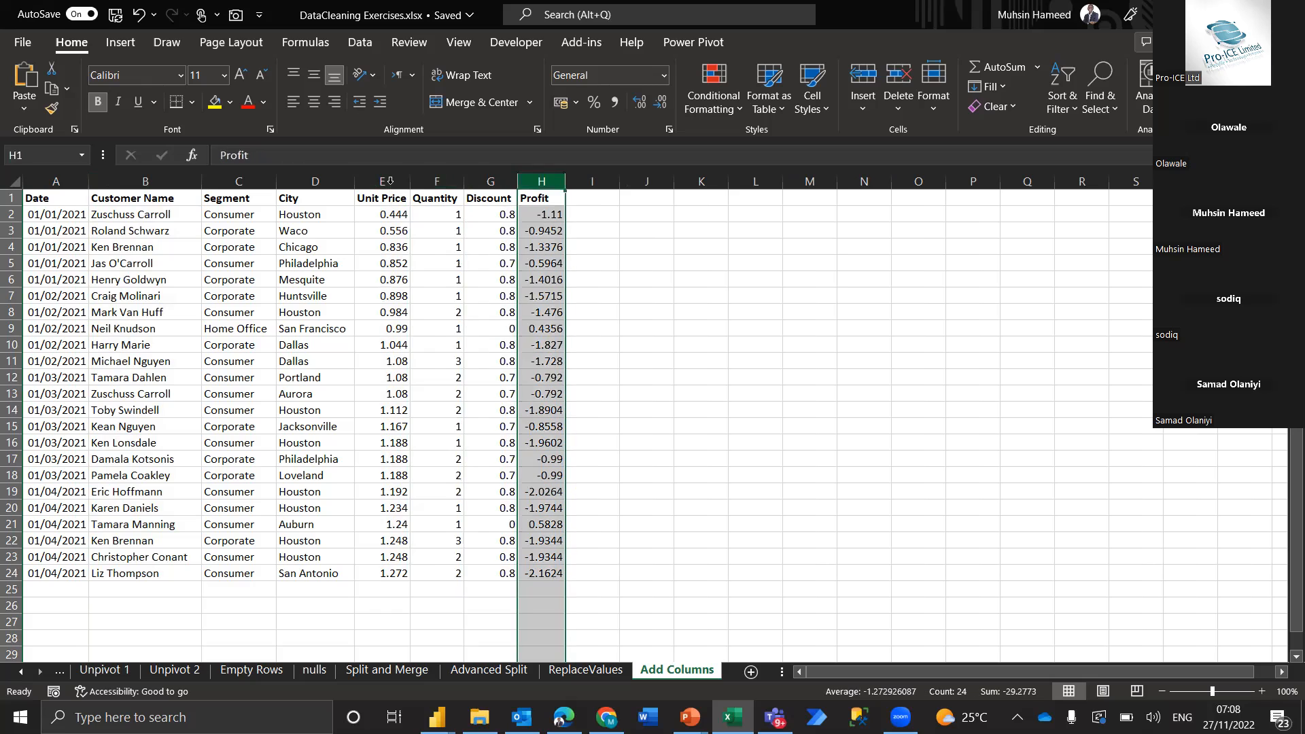
click(390, 181)
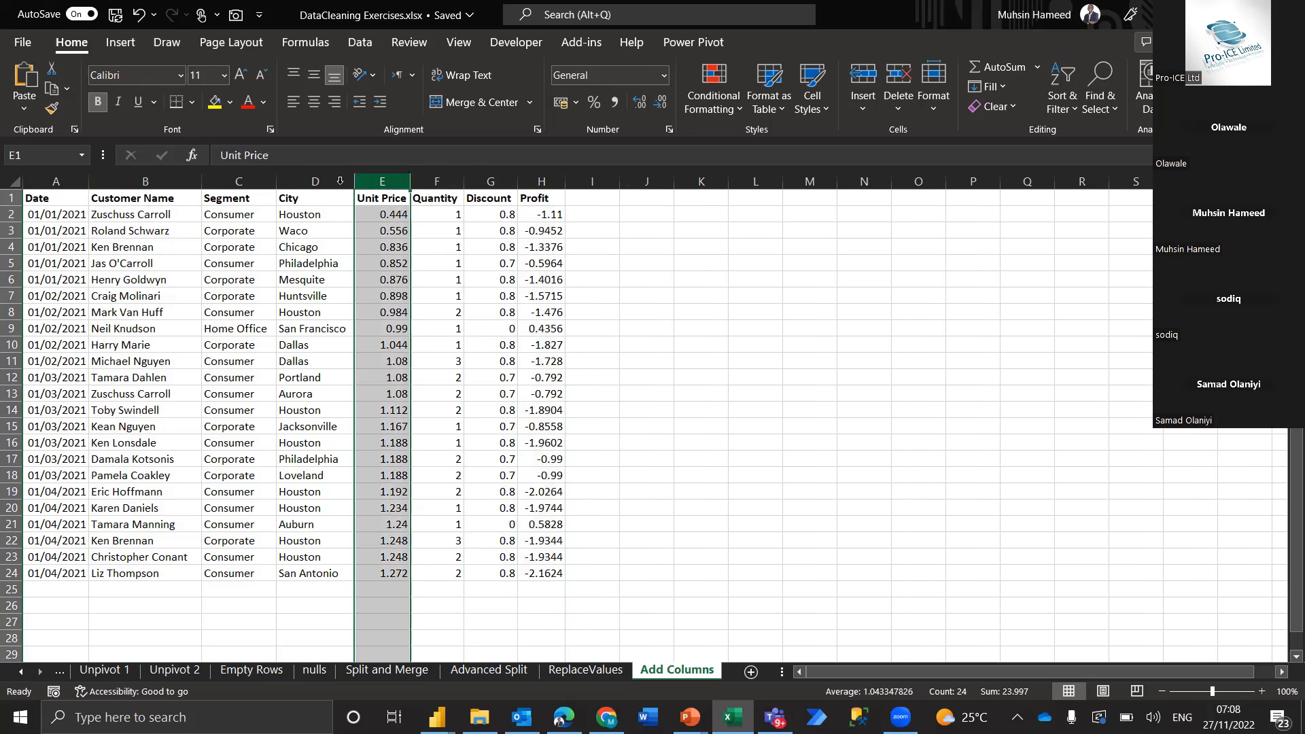
click(339, 181)
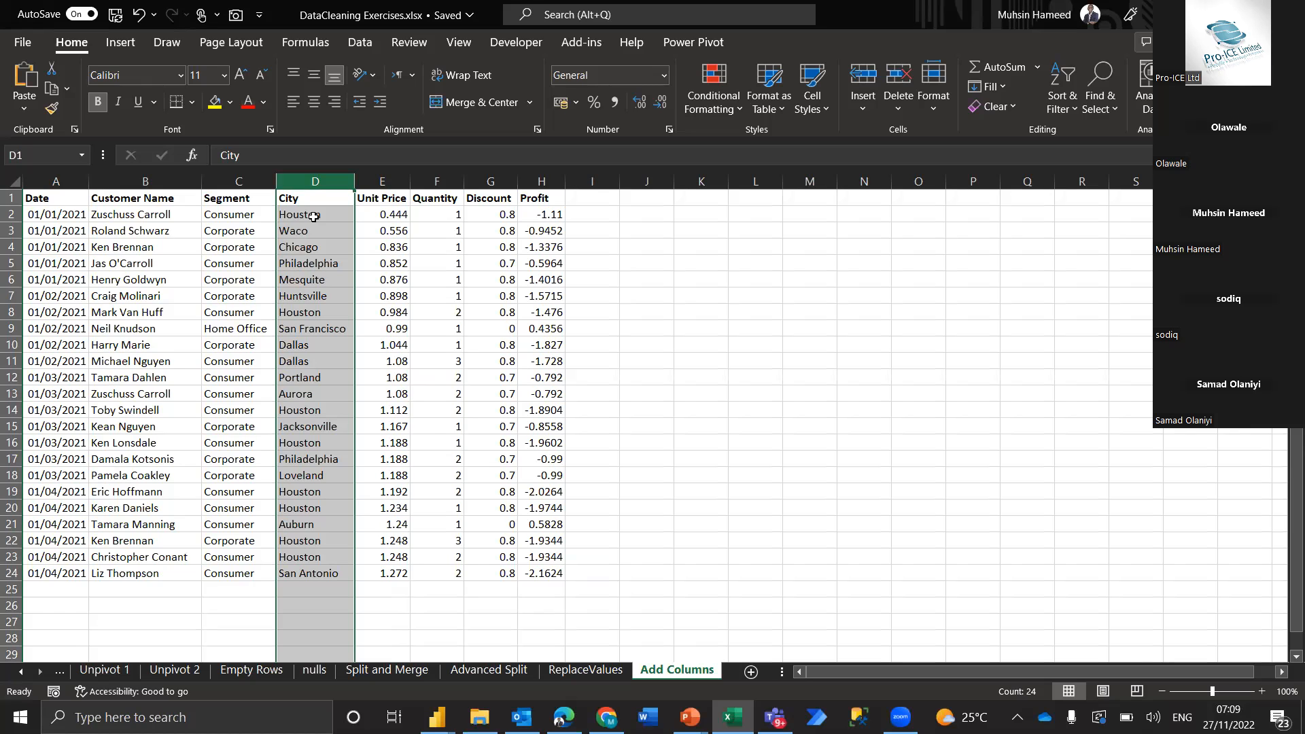
click(603, 217)
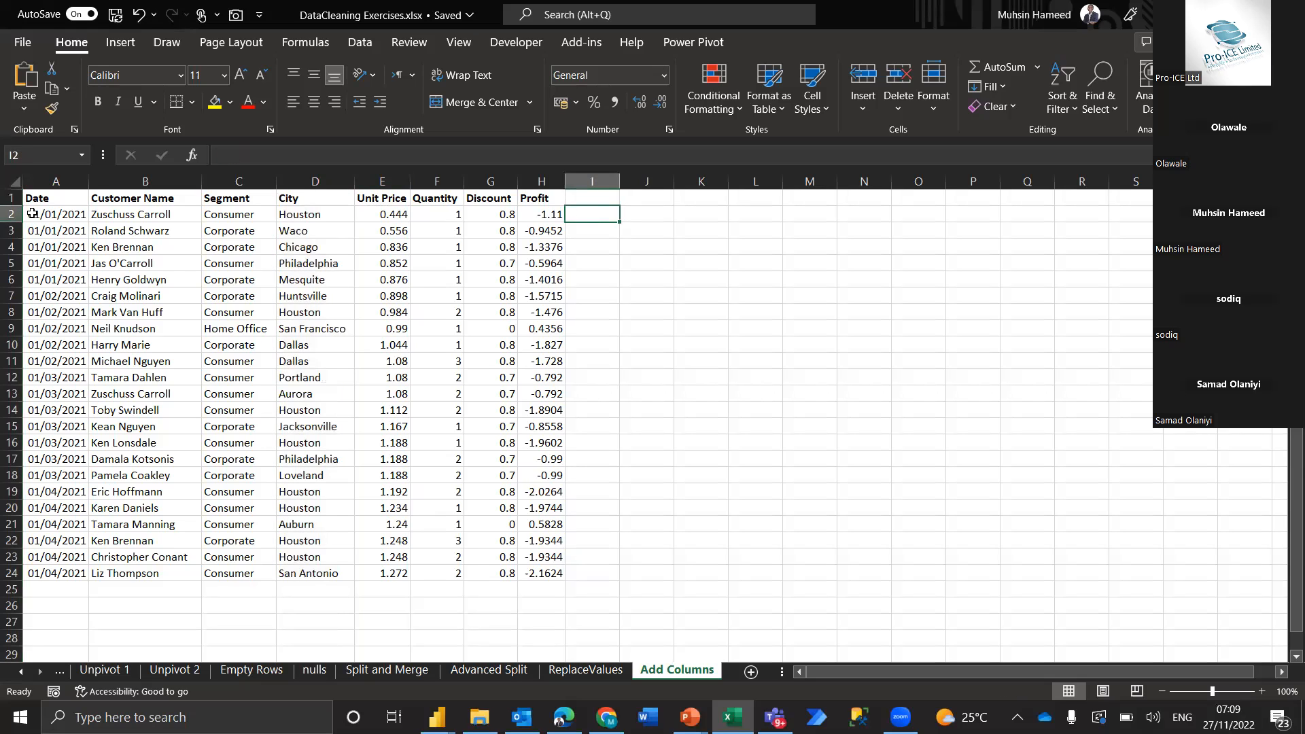
drag(10, 214, 11, 263)
click(391, 178)
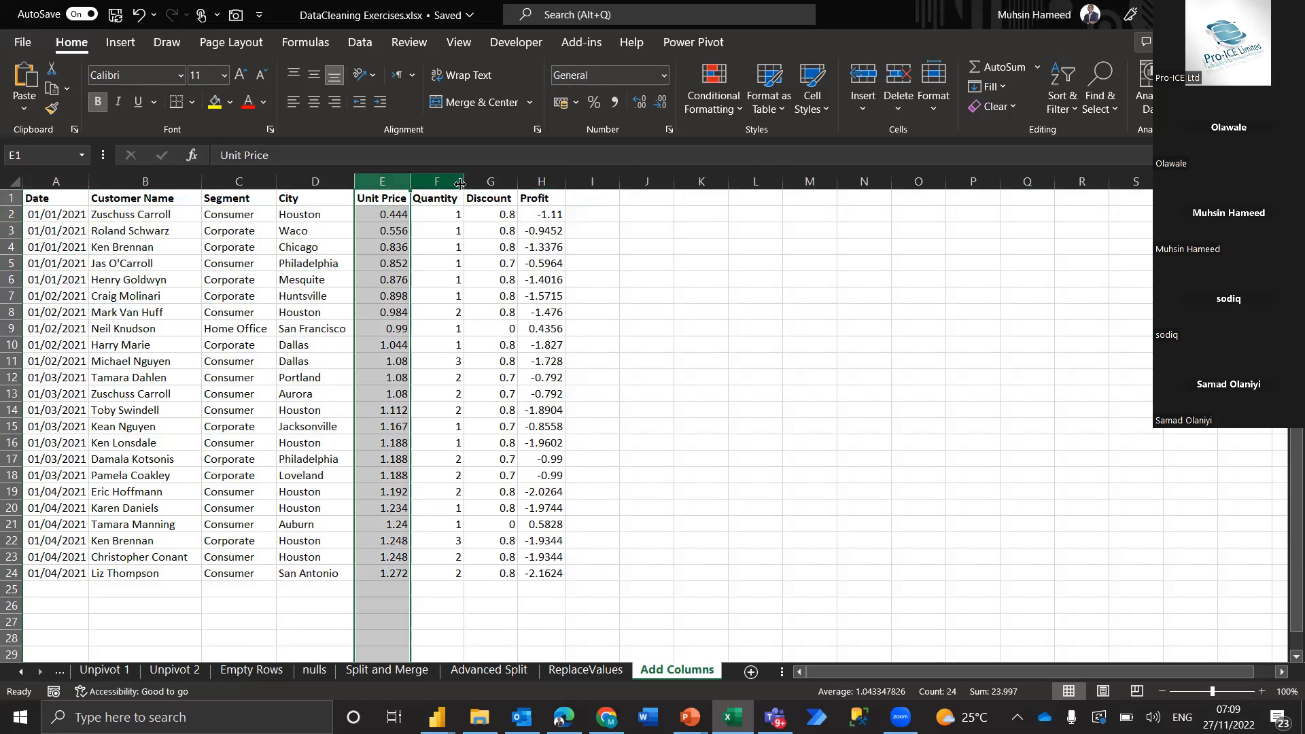
click(439, 178)
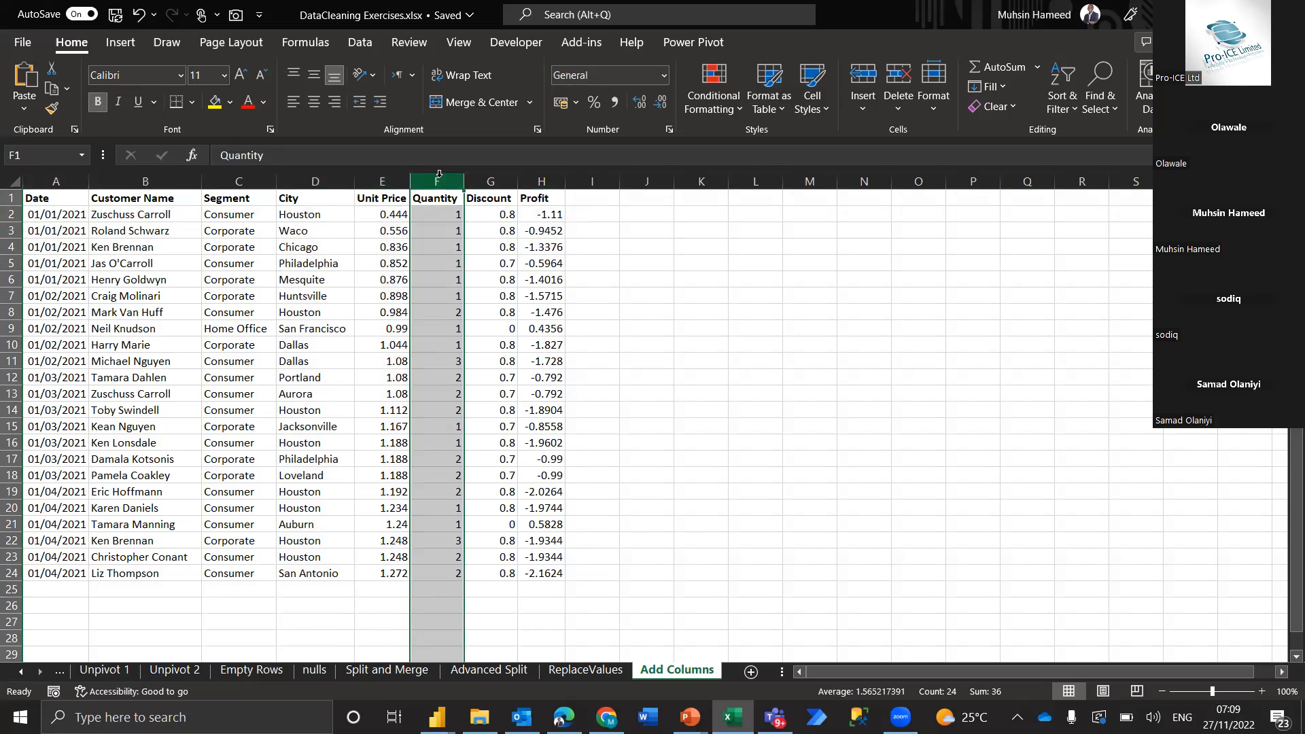
click(495, 181)
click(548, 197)
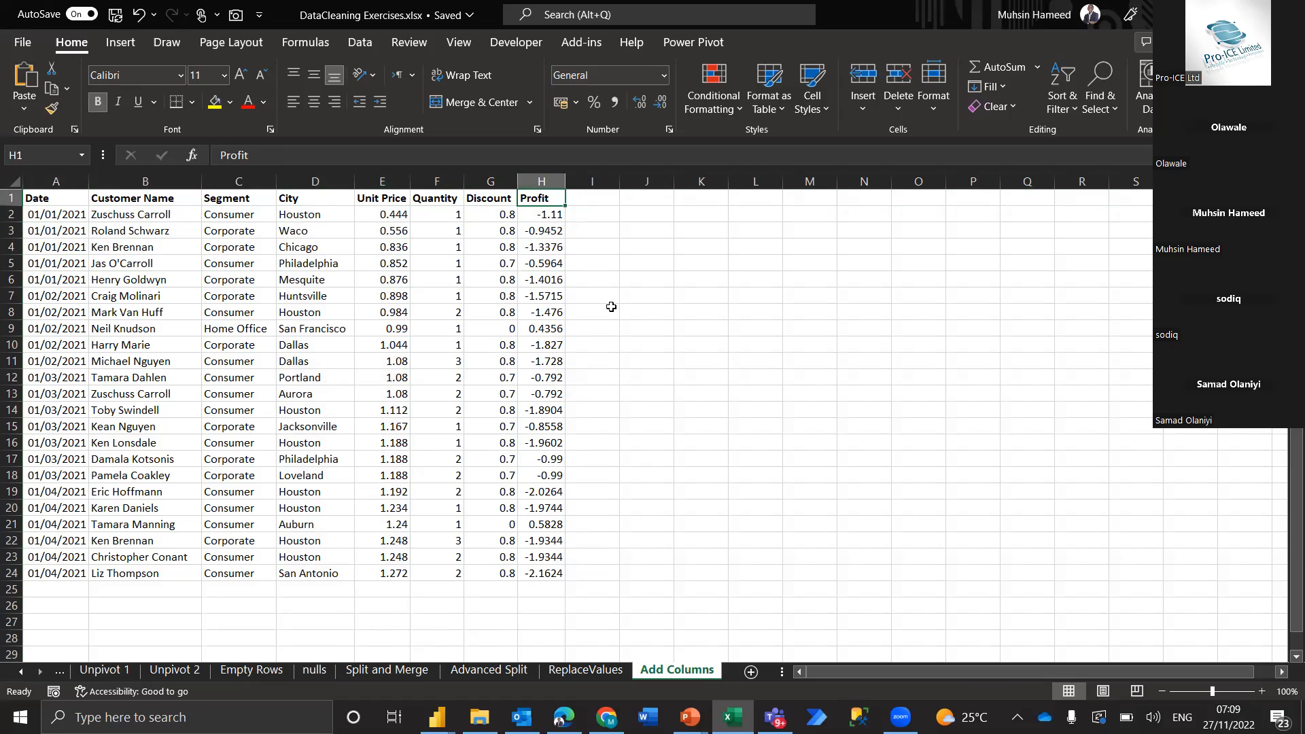
Enter the header Txn Amount in cell I1, beside the Profit column
click(582, 128)
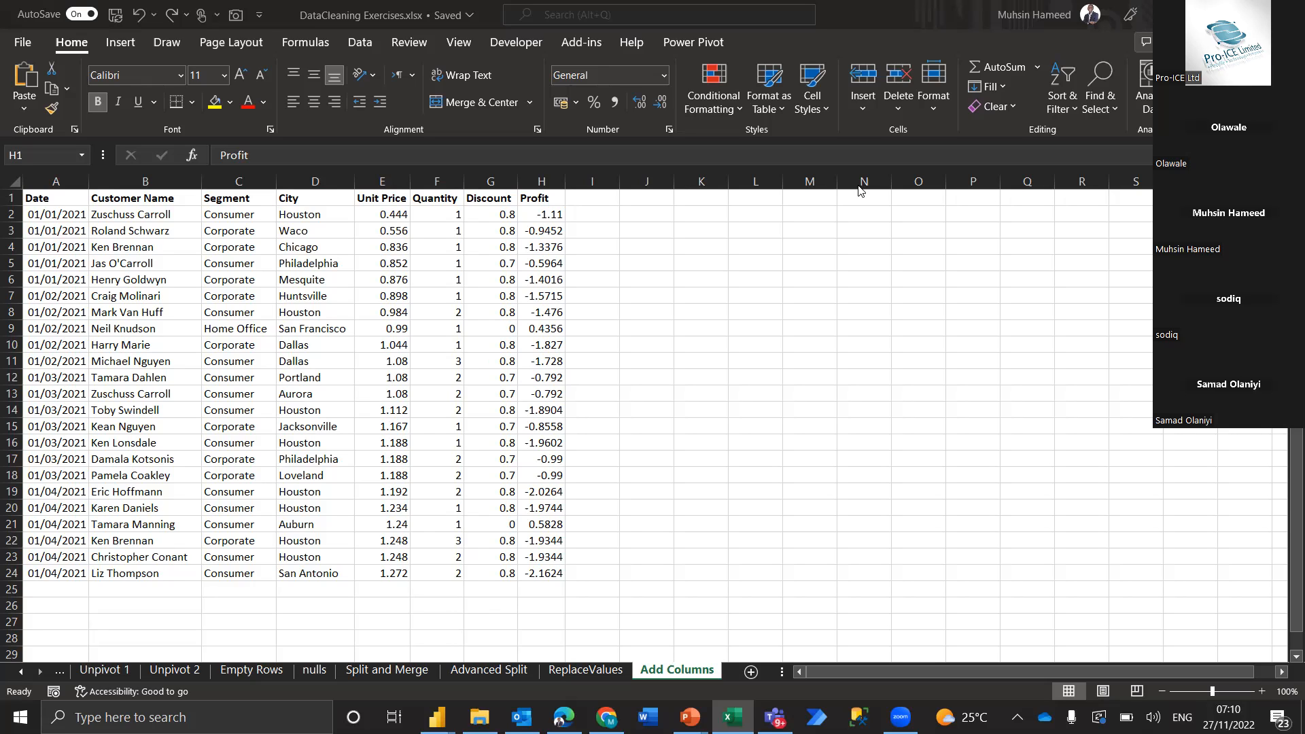
click(397, 172)
key(F2)
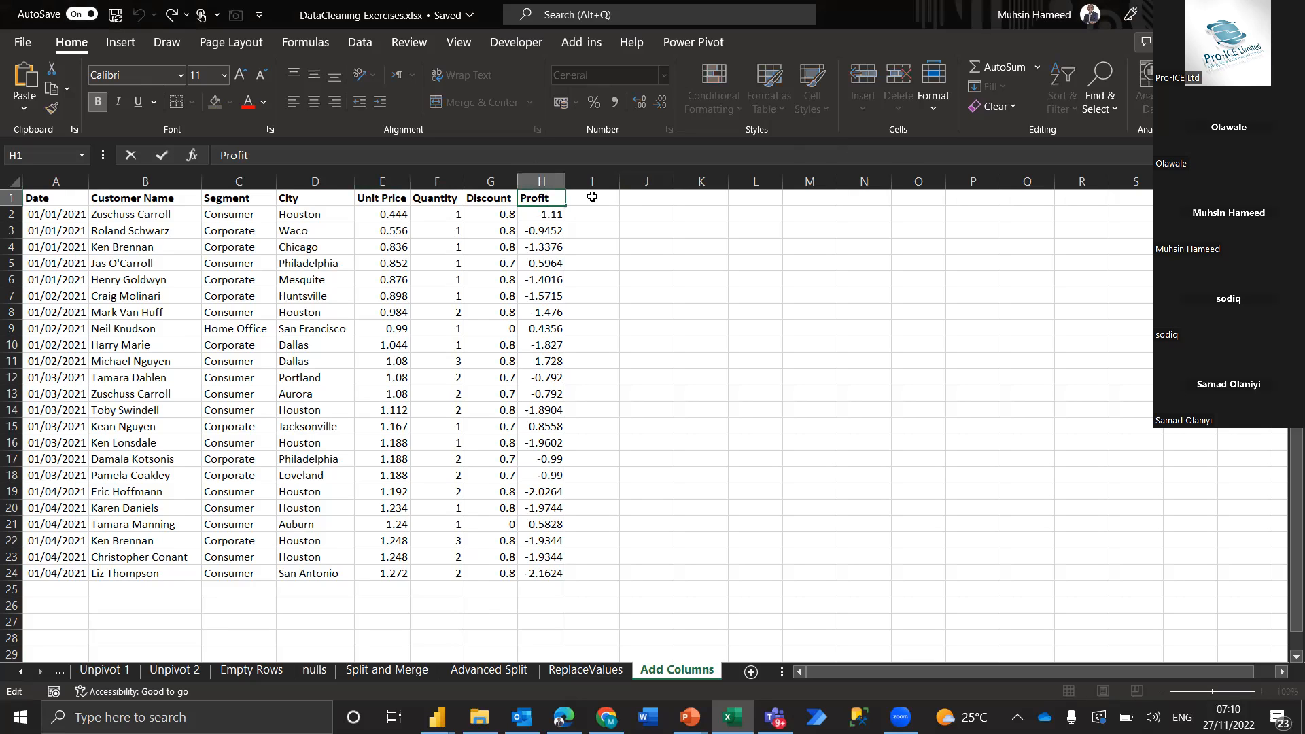
click(592, 197)
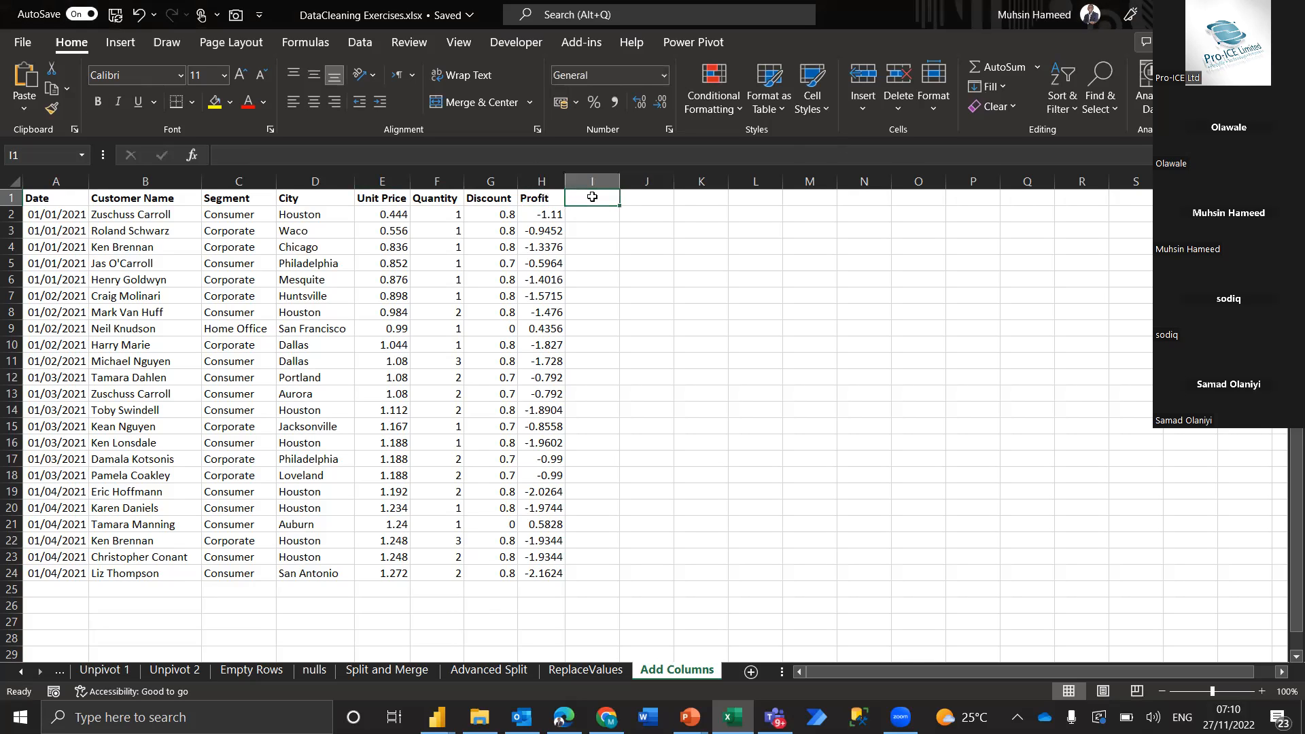
text(Txn)
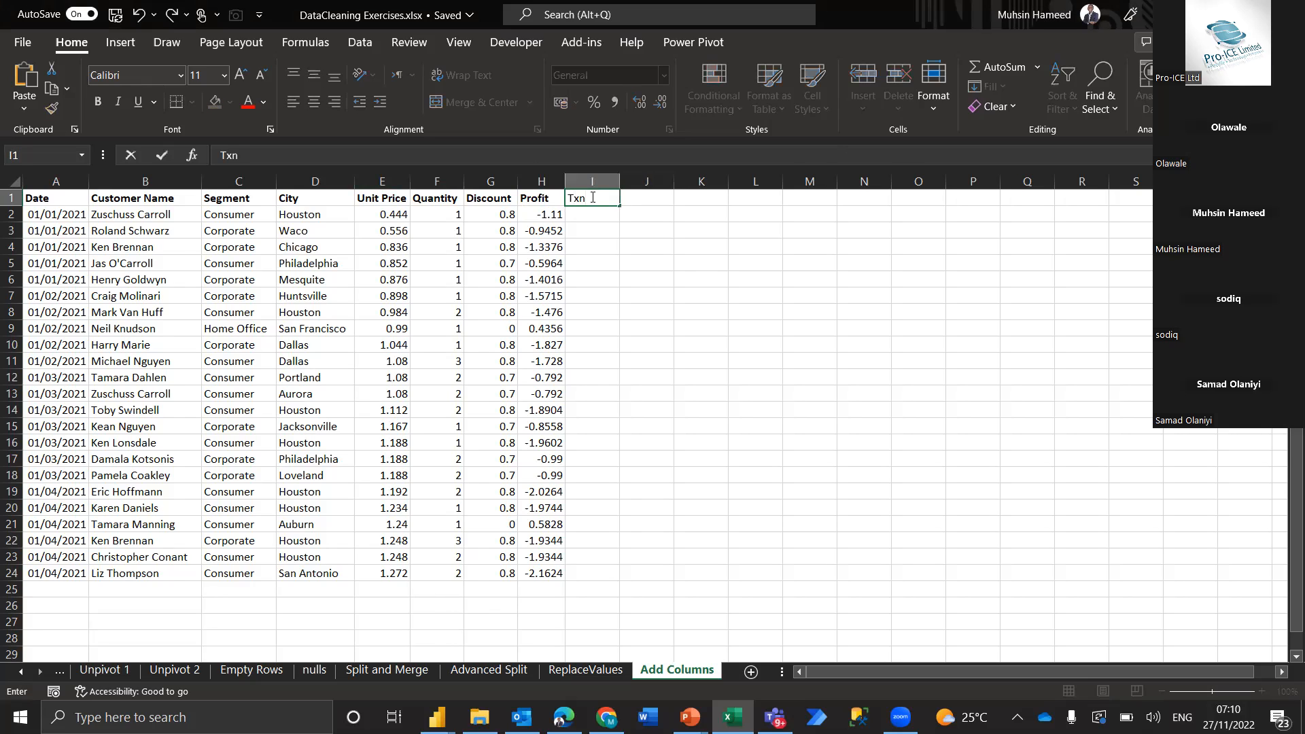
text( Amount)
key(Return)
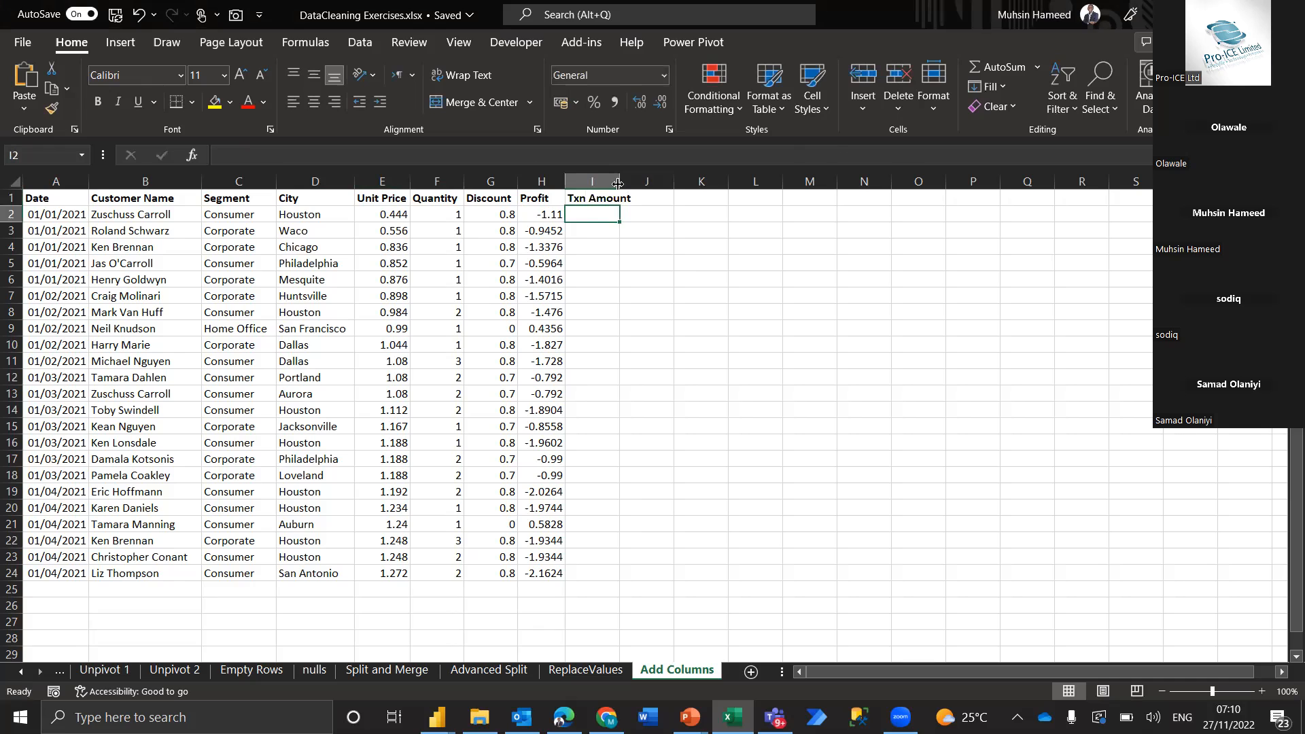
Examine how the Unit Price and Quantity columns could supply the transaction amount for each row of the table
click(592, 181)
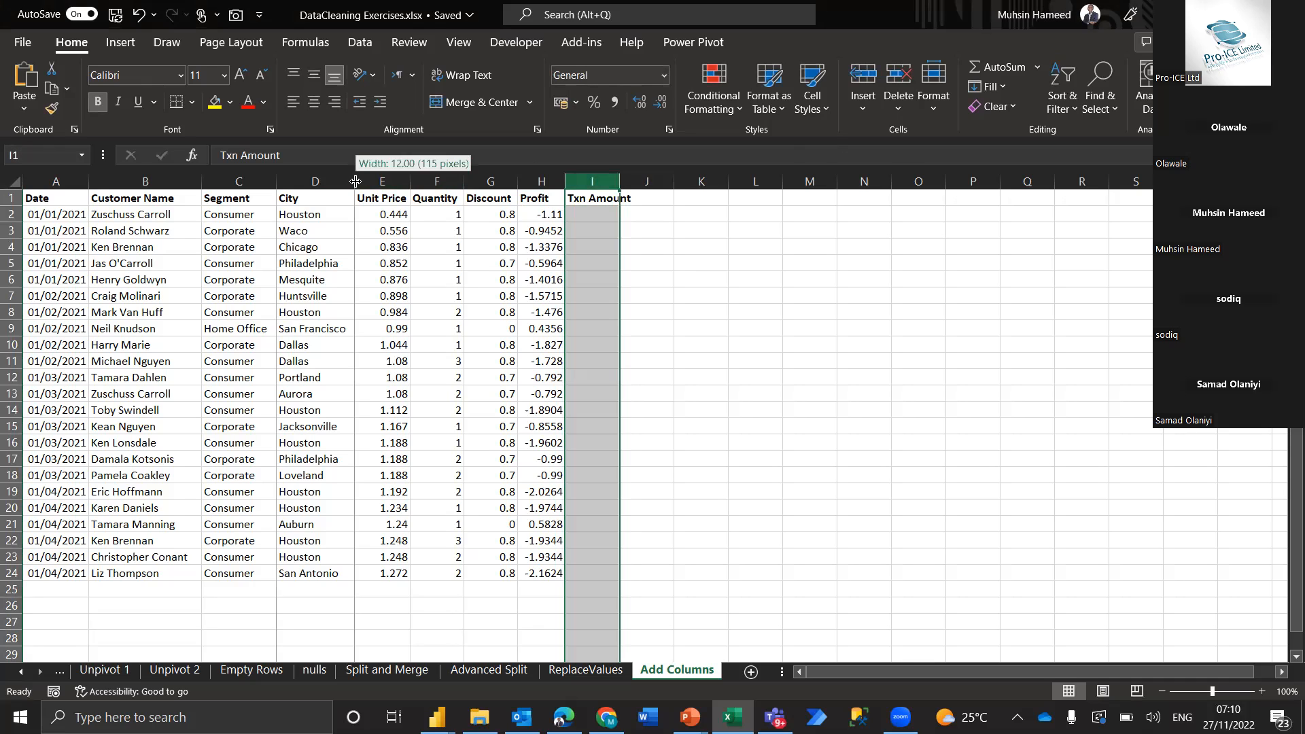
click(401, 181)
drag(533, 178, 542, 178)
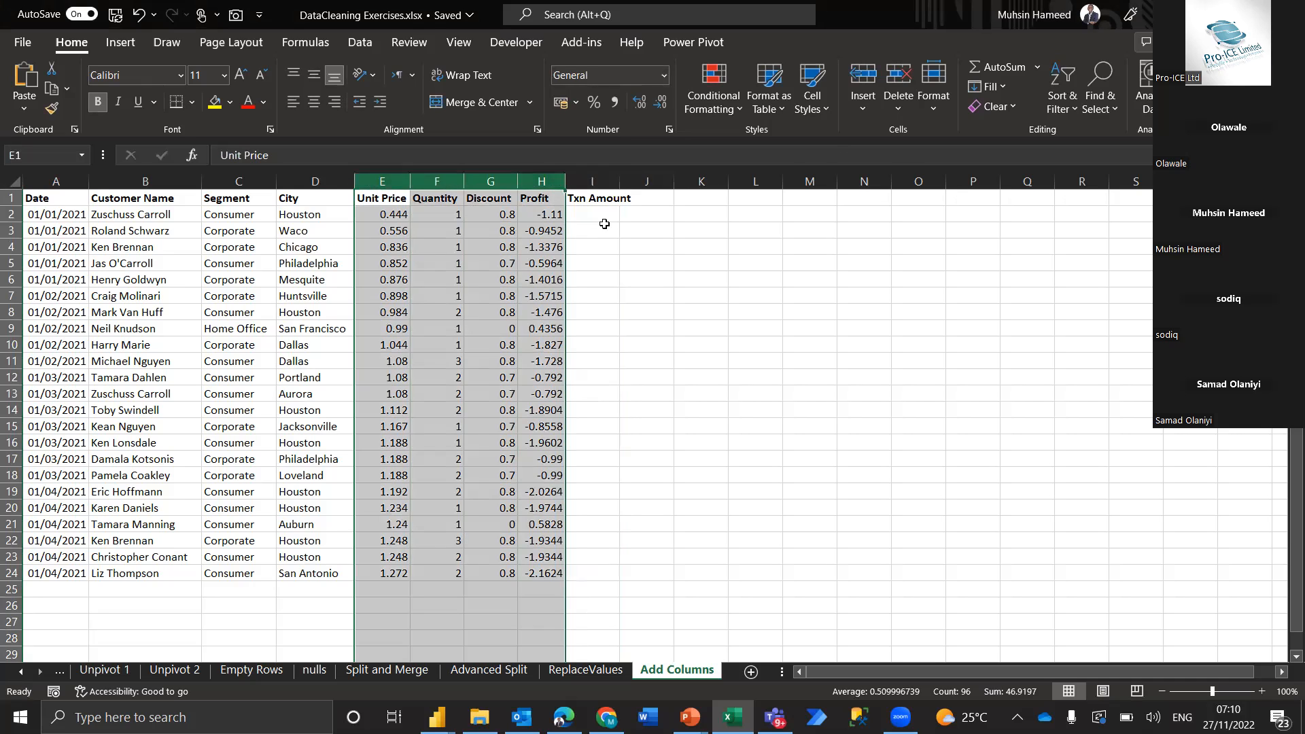
click(571, 211)
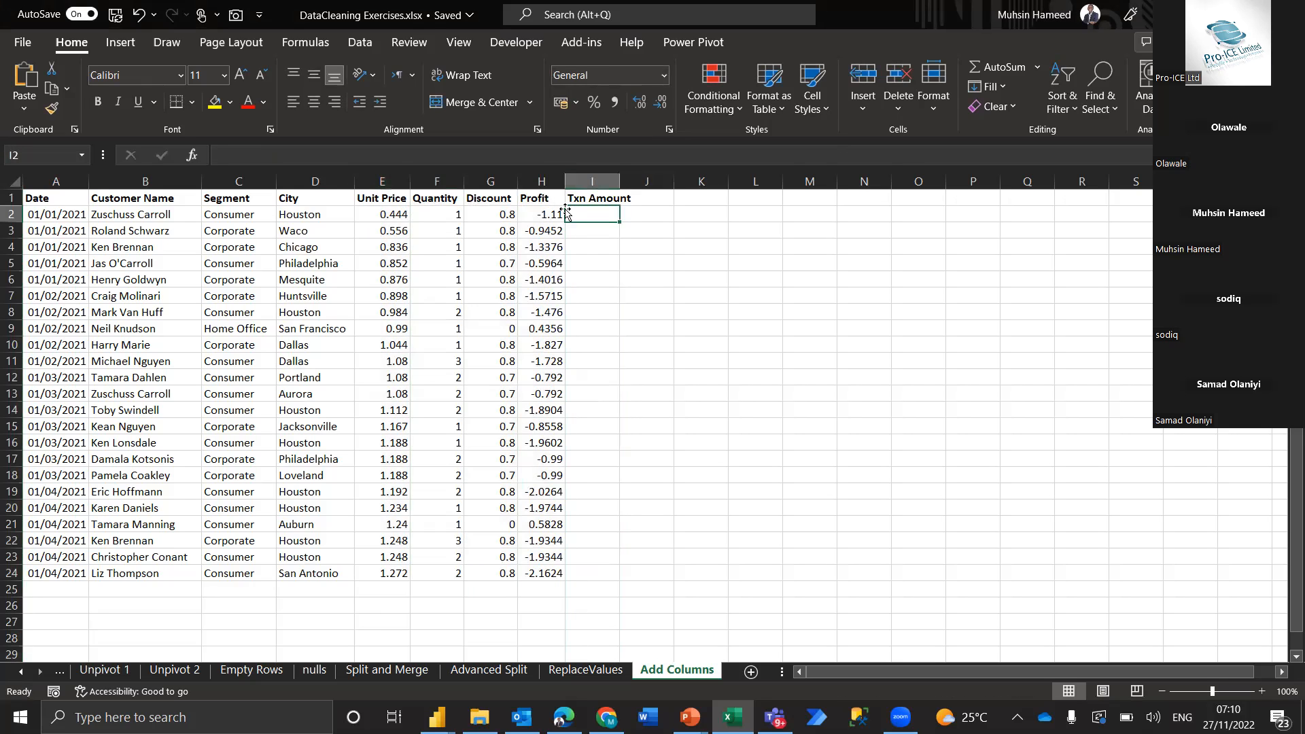
key(shift+space)
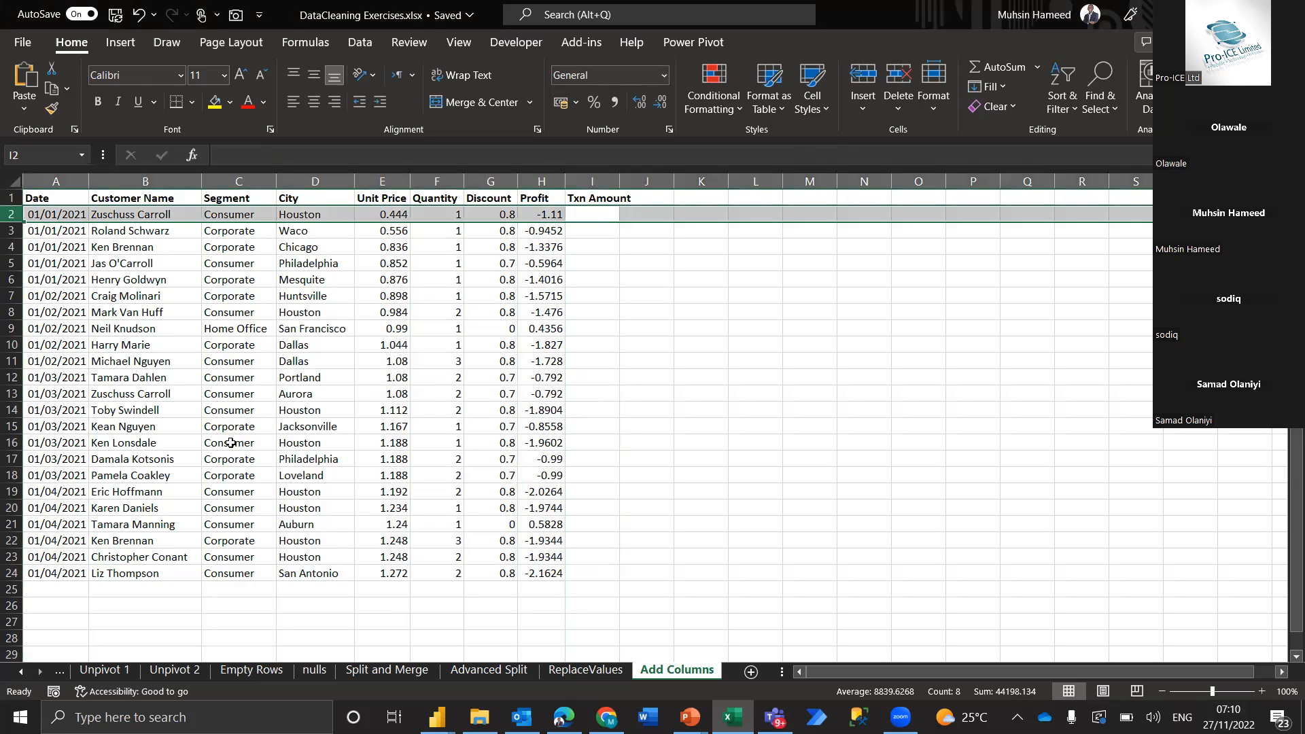
click(391, 214)
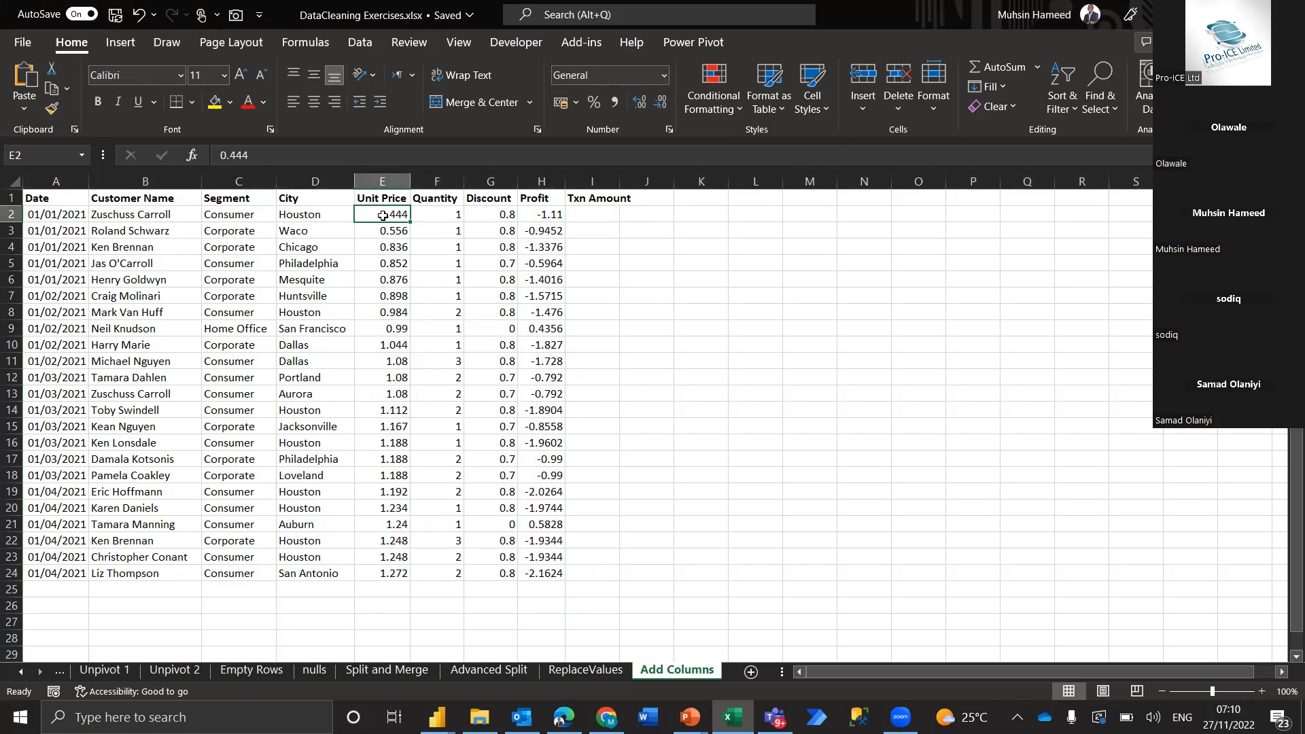
click(454, 213)
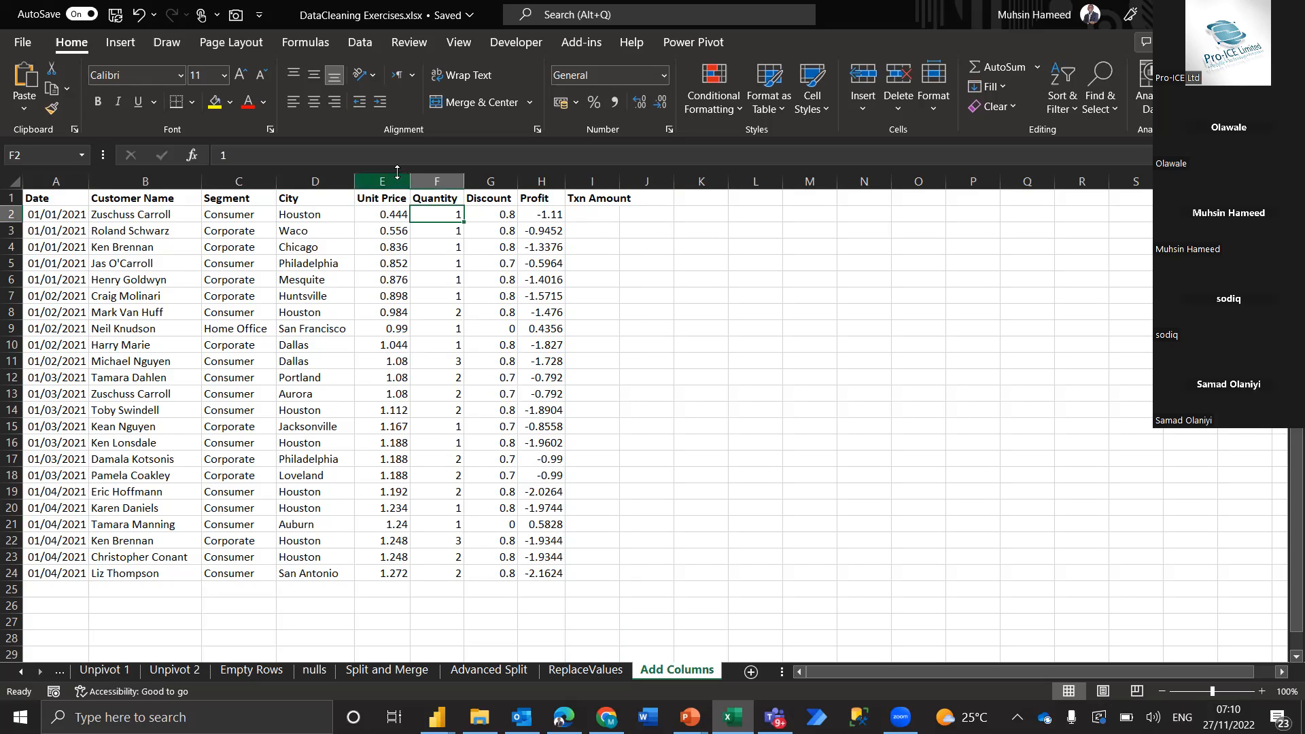
drag(382, 181, 442, 179)
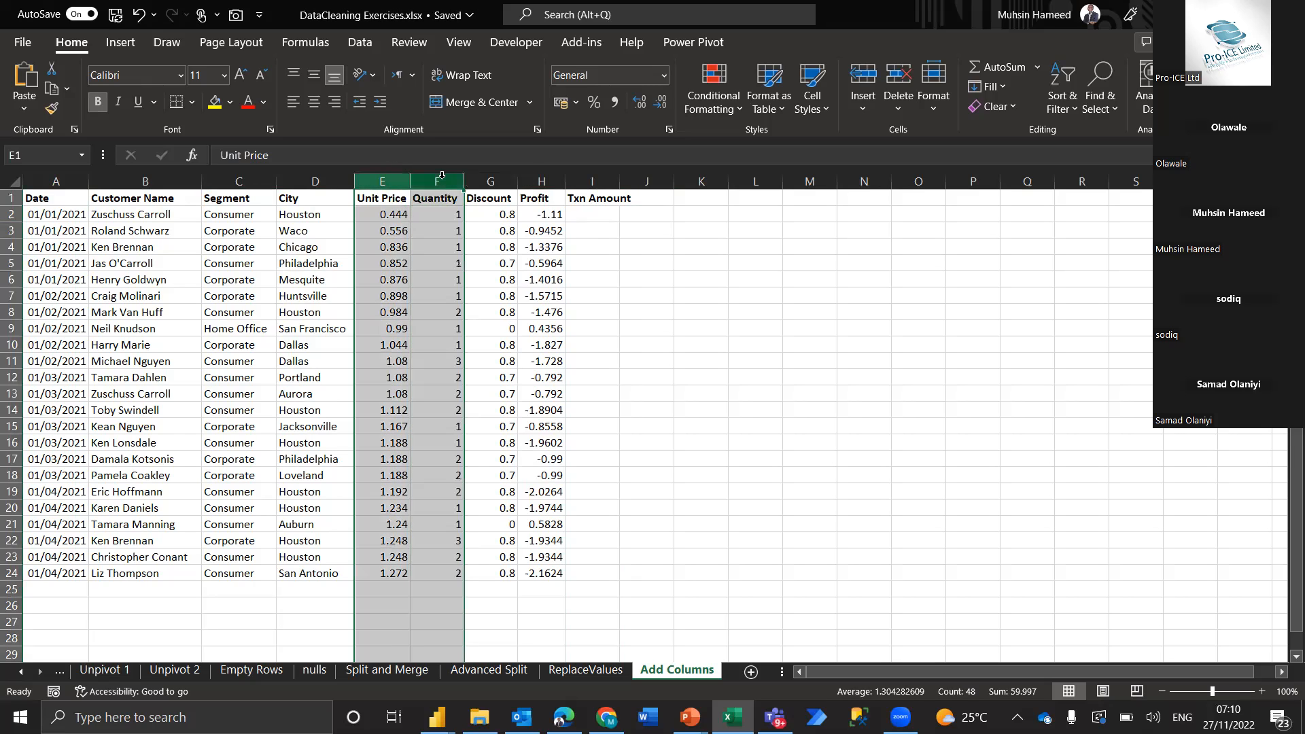
click(386, 217)
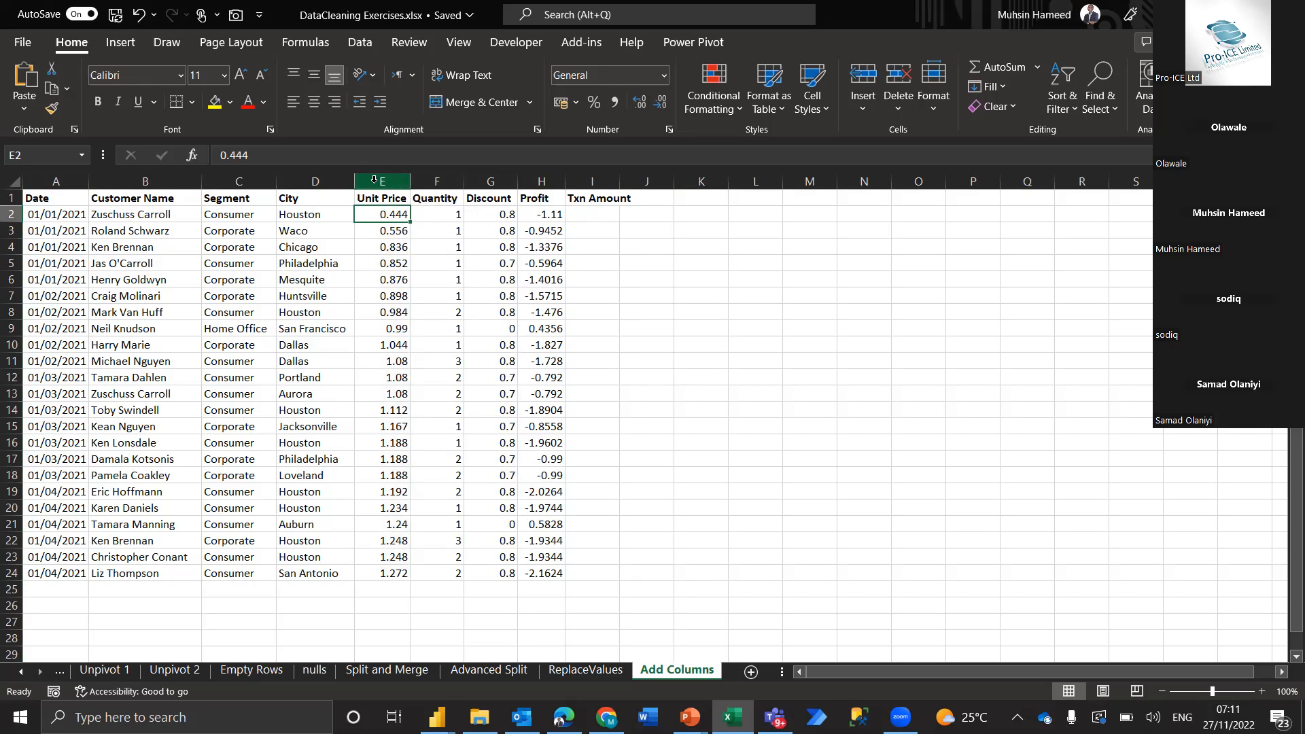
drag(374, 180, 439, 178)
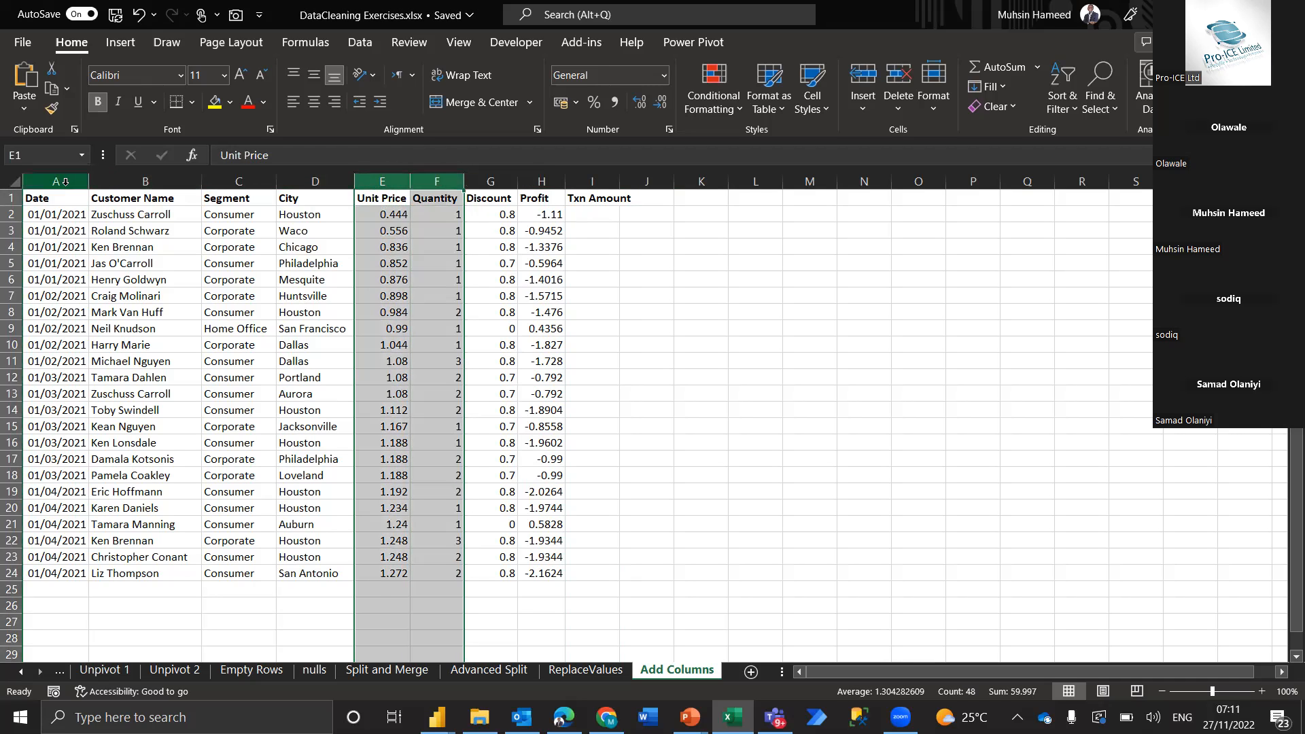
drag(65, 182, 553, 215)
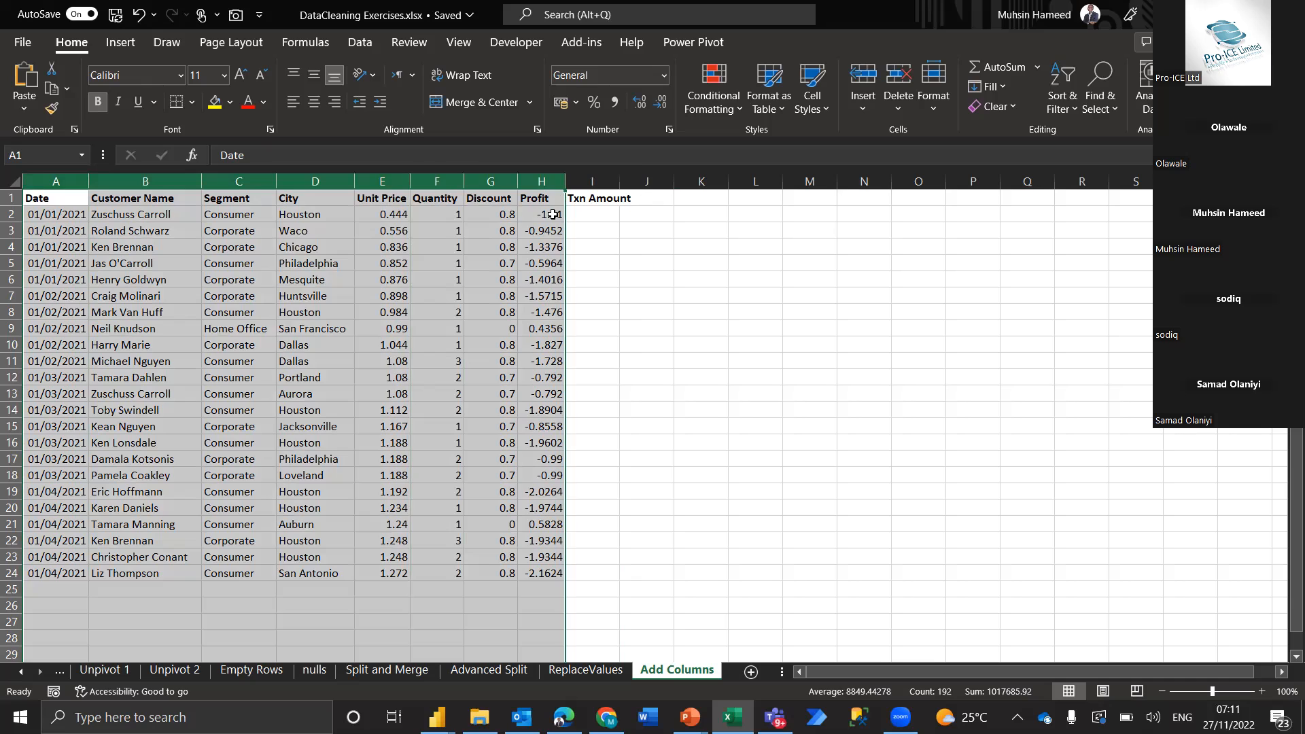
Clear the Txn Amount header from column I
click(607, 182)
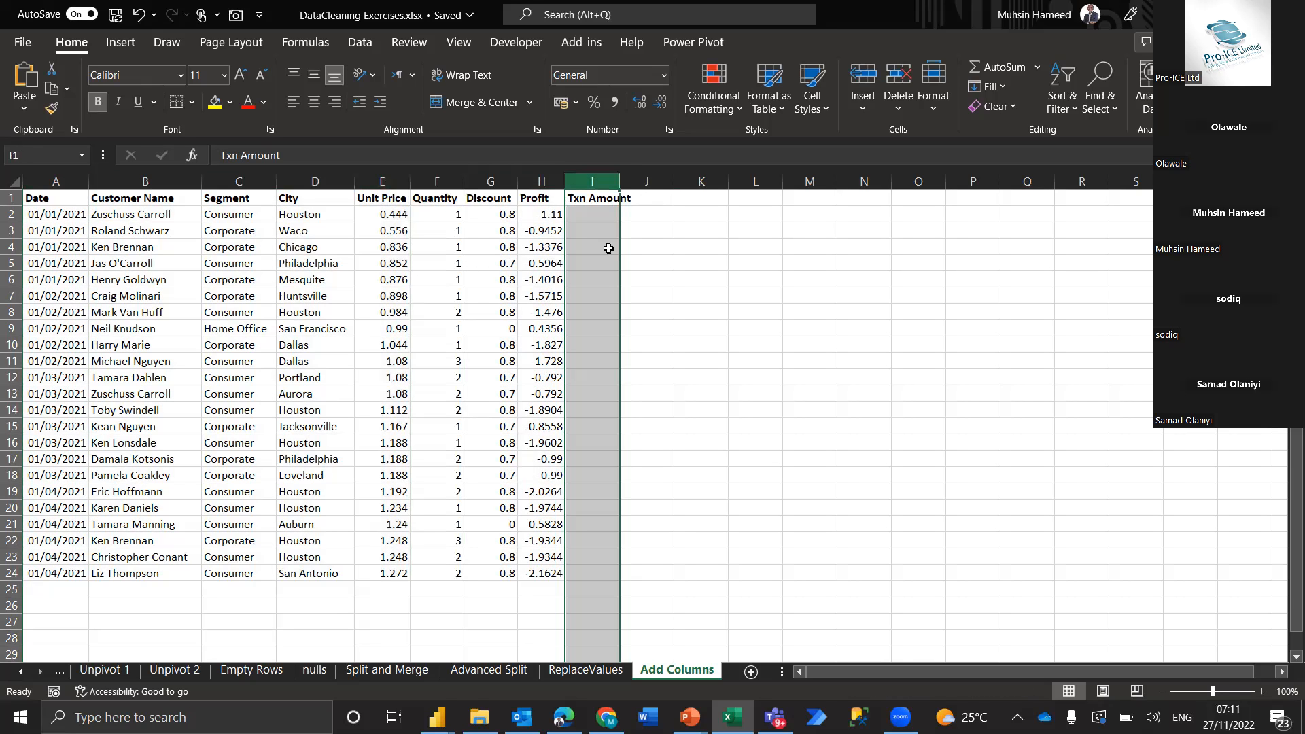
key(Delete)
click(452, 249)
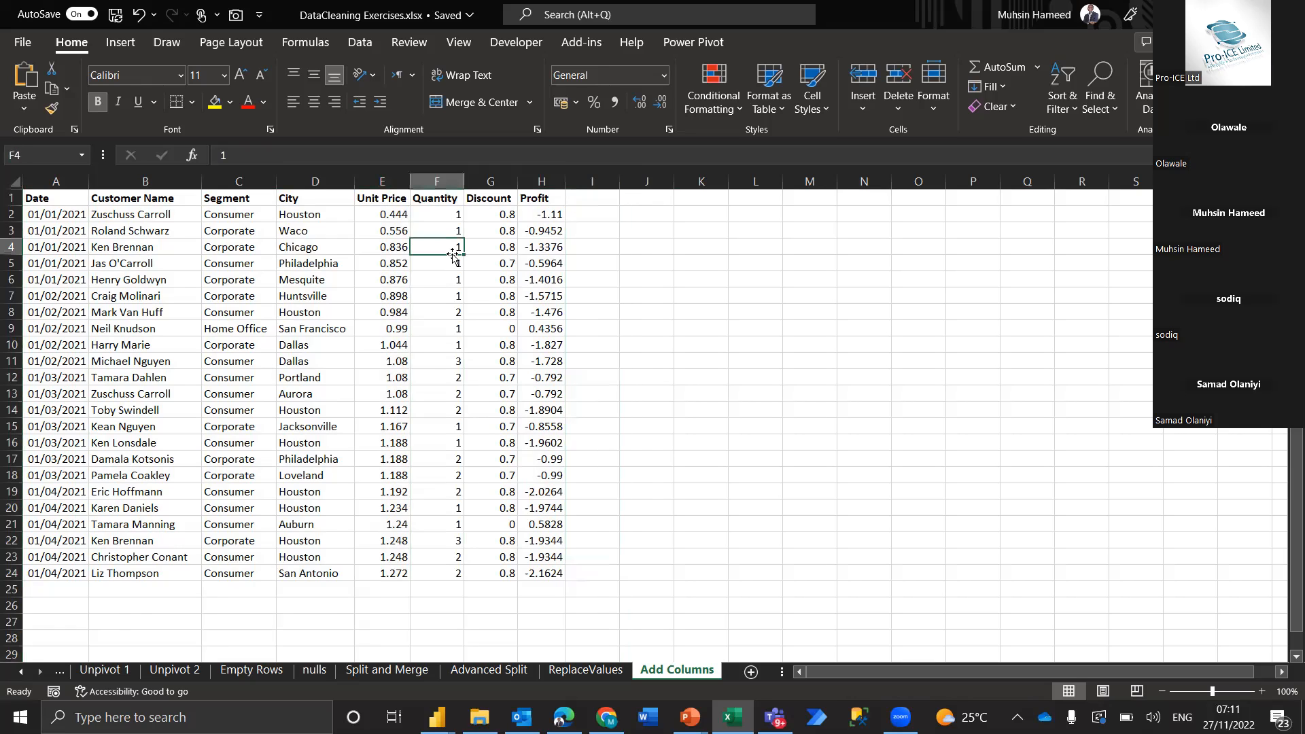
click(47, 178)
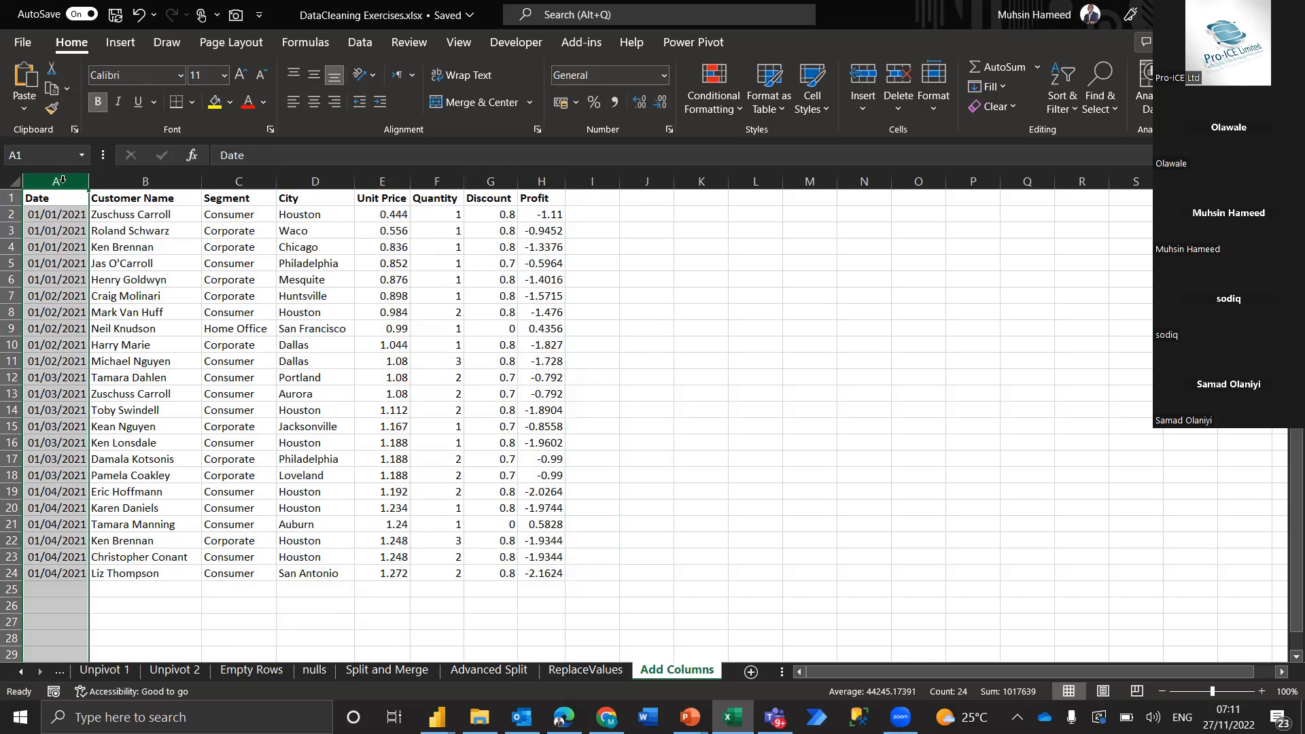
click(151, 200)
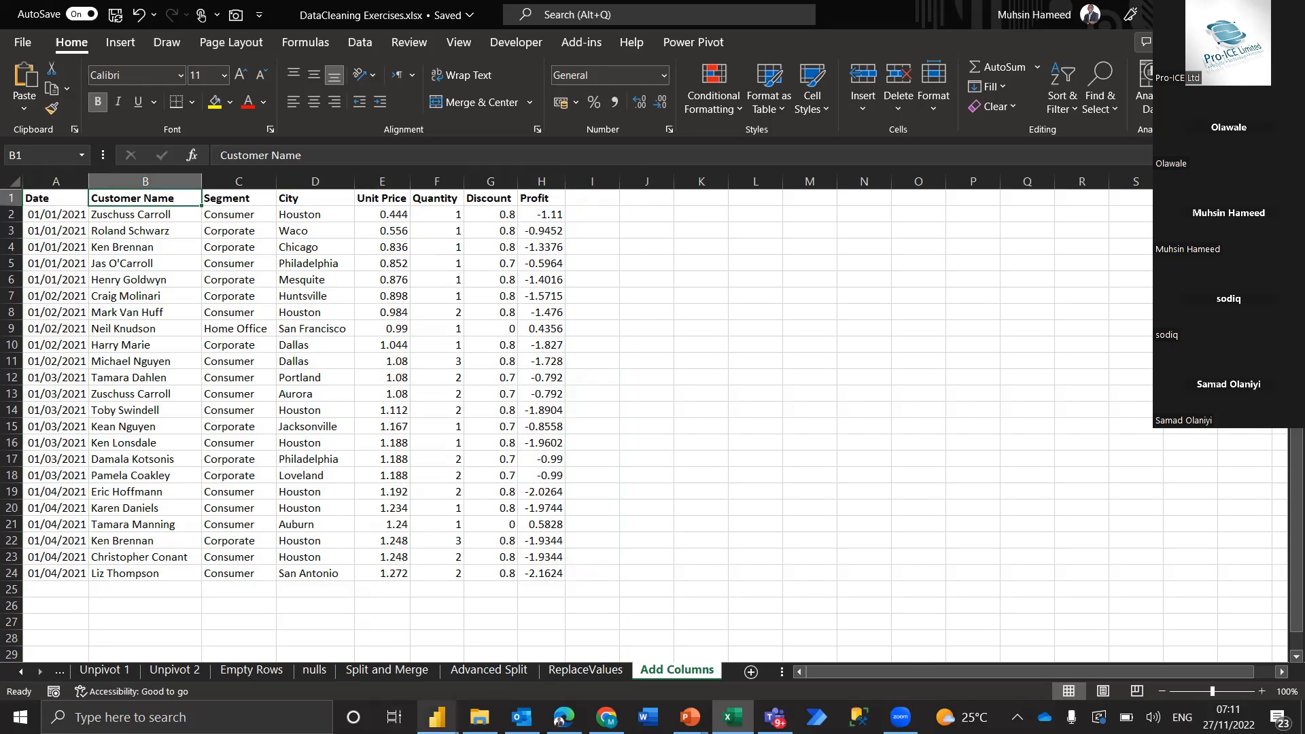
Switch to the new Power BI Desktop window and open the recent report Pro-ICE Class.pbix
click(437, 718)
click(537, 644)
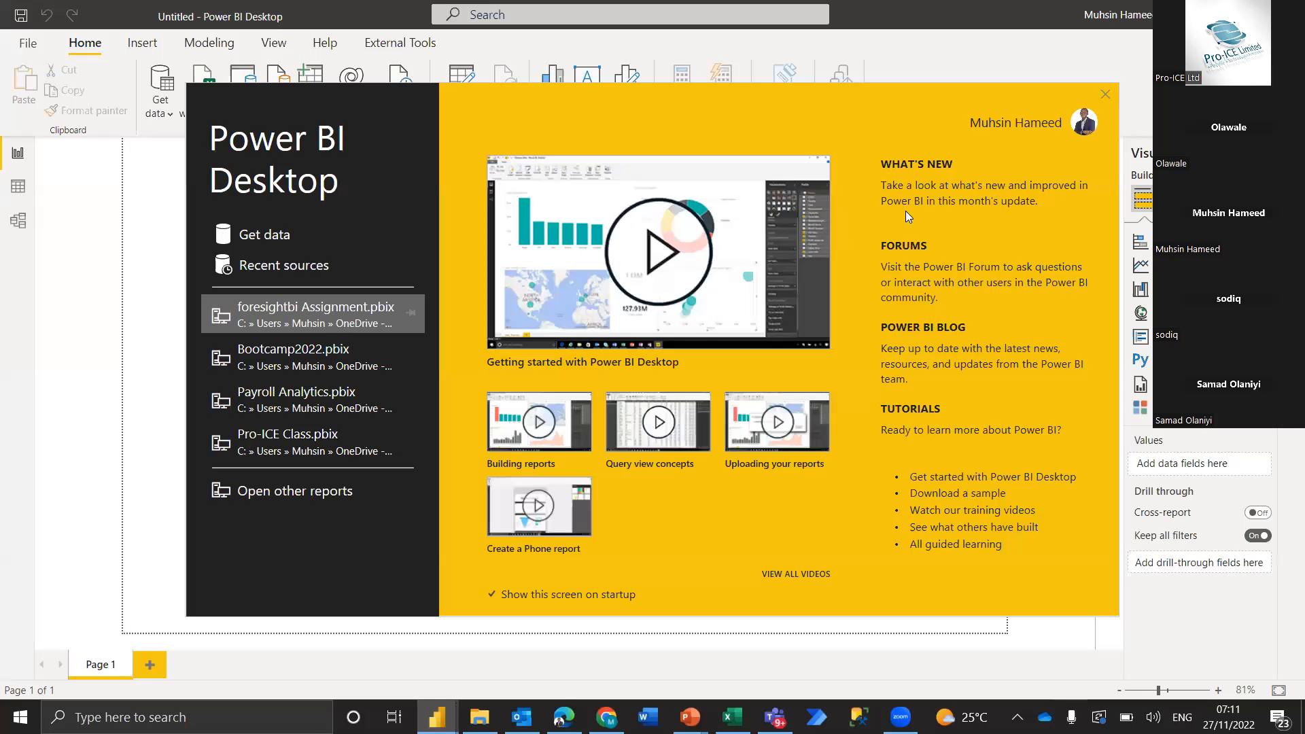
click(316, 435)
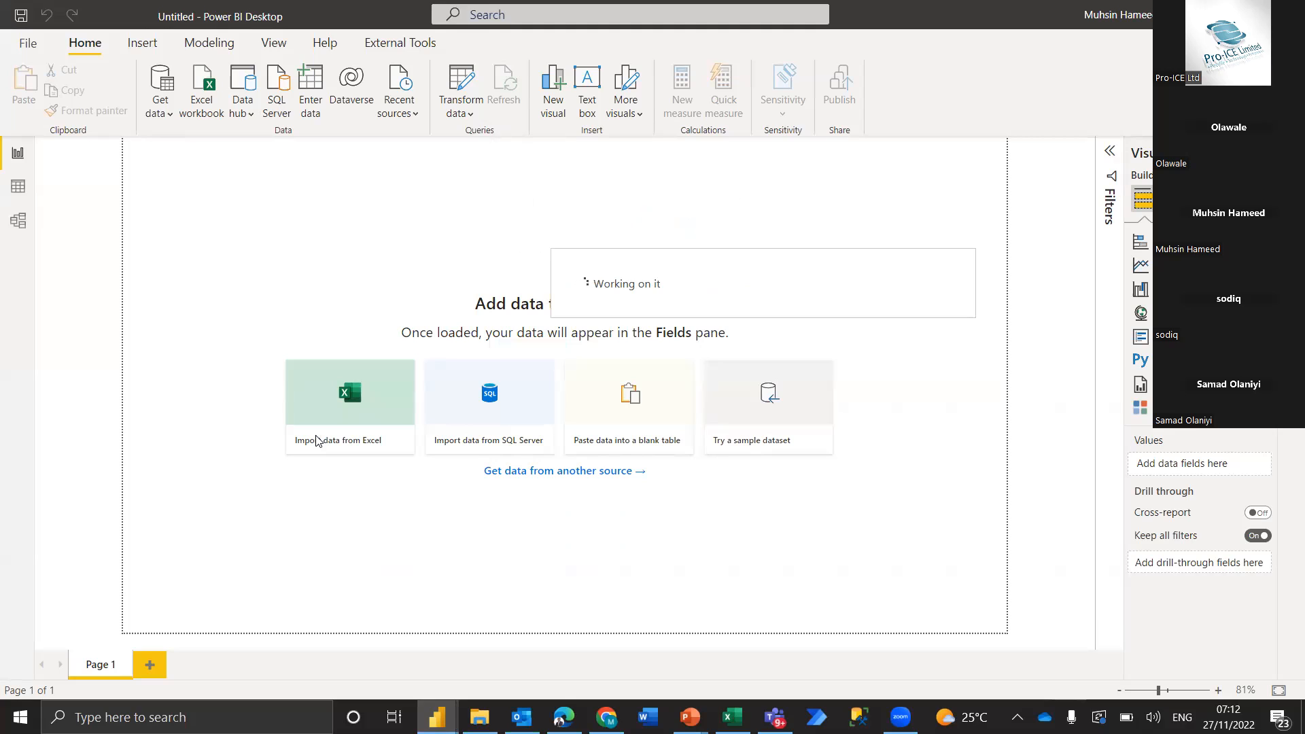
click(316, 442)
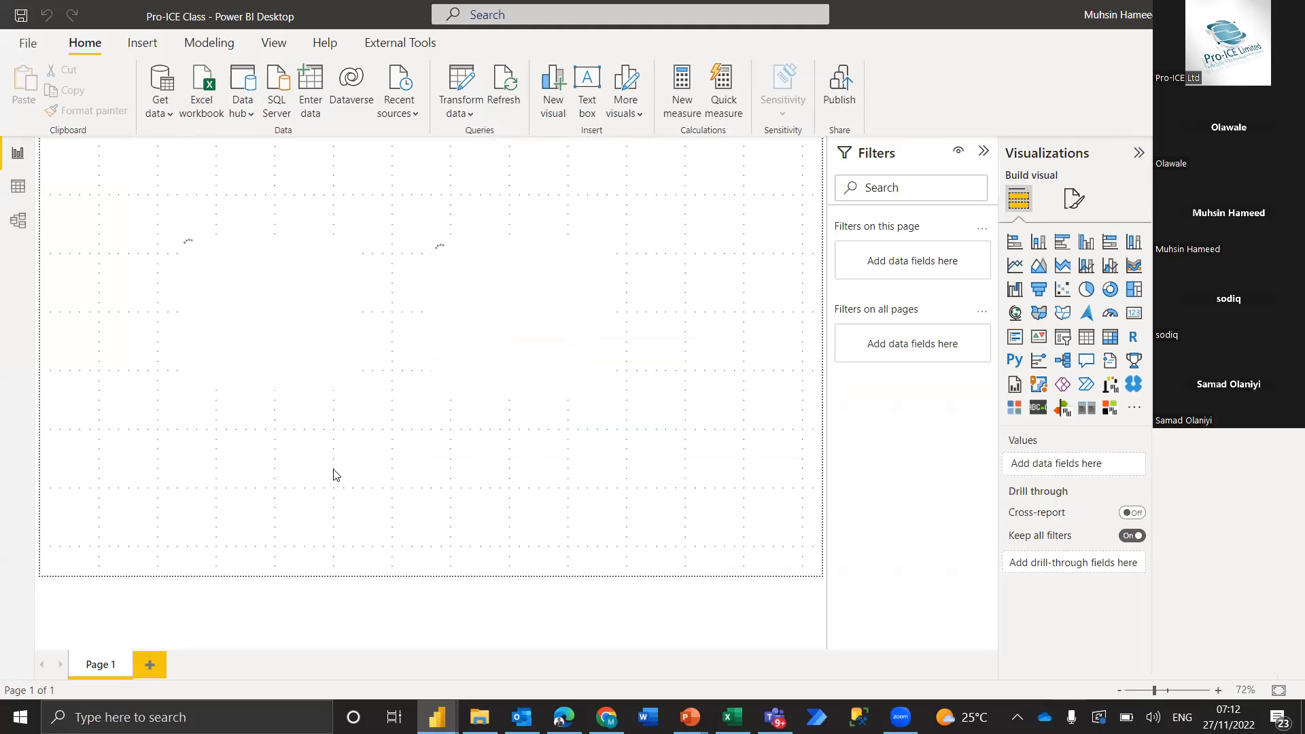
Open the Power Query Editor and start adding a new Excel workbook source
click(459, 86)
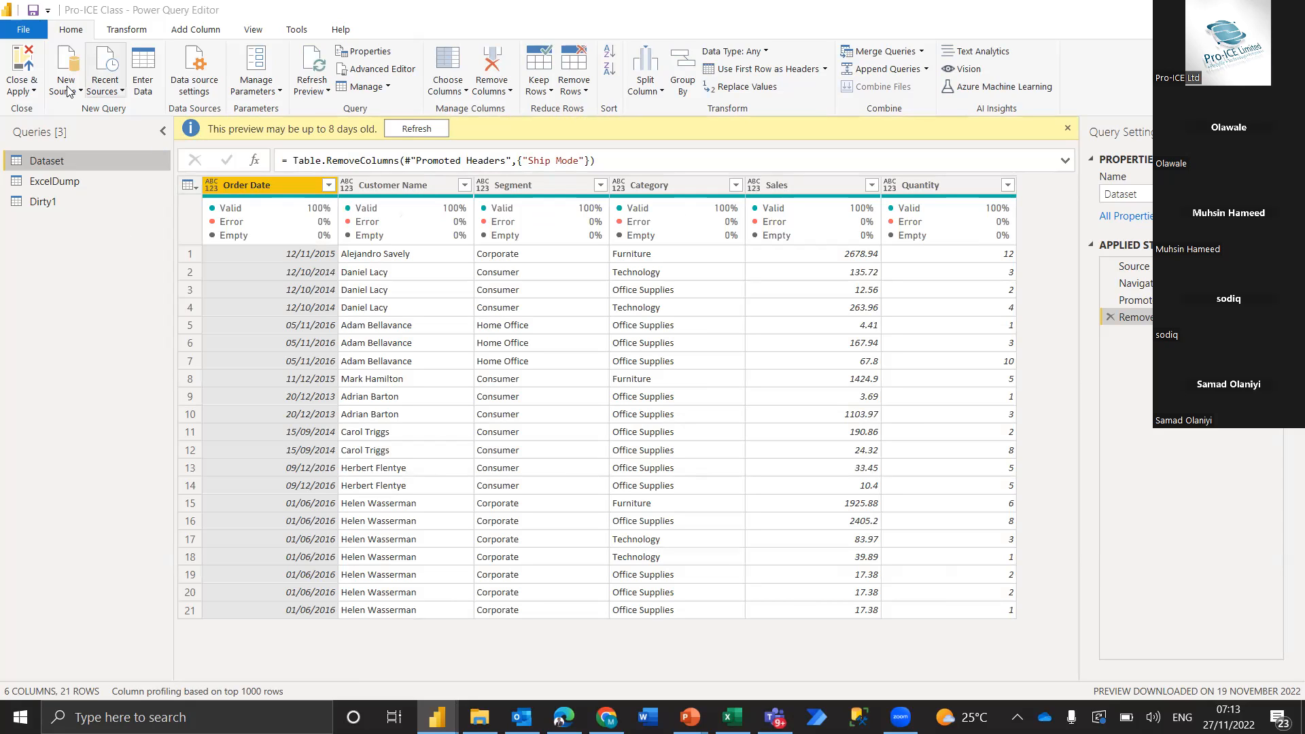
click(58, 140)
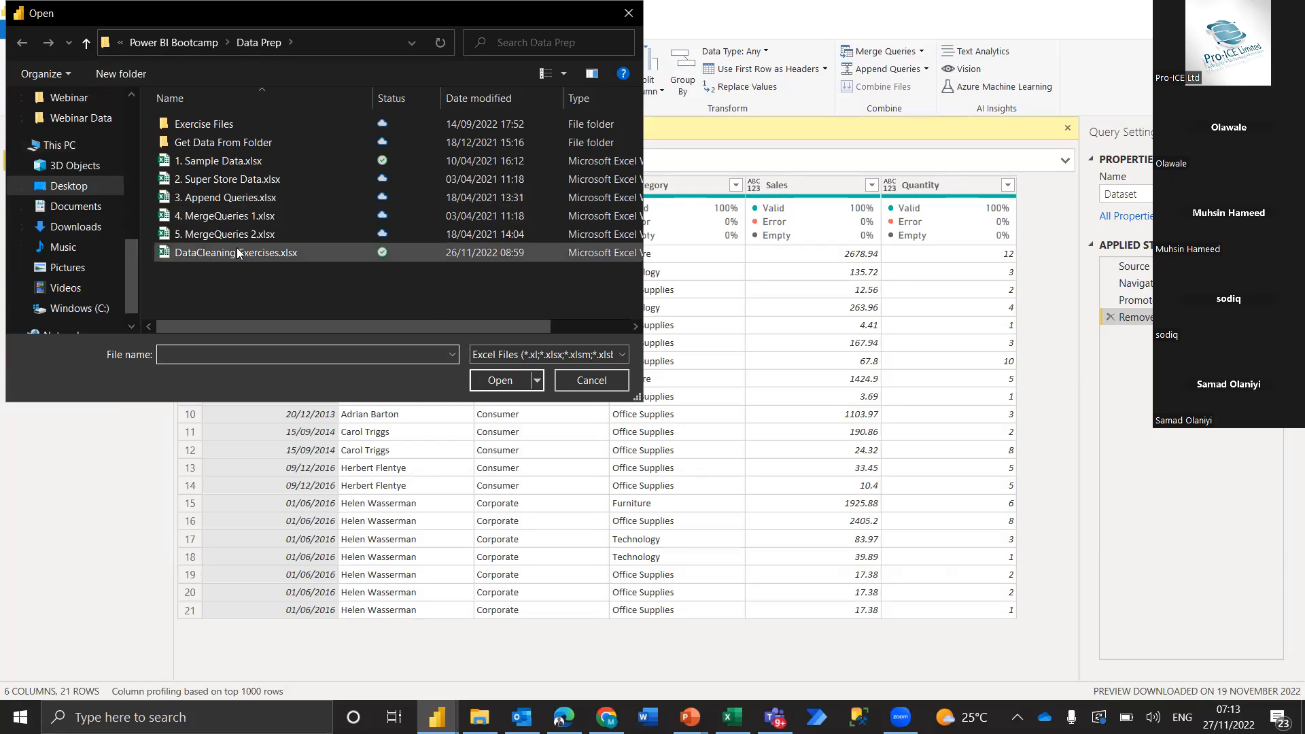
Try to open the DataCleaning Exercises.xlsx copy stored on the Desktop from the recent files in Quick access
scroll(91, 192, up, 1)
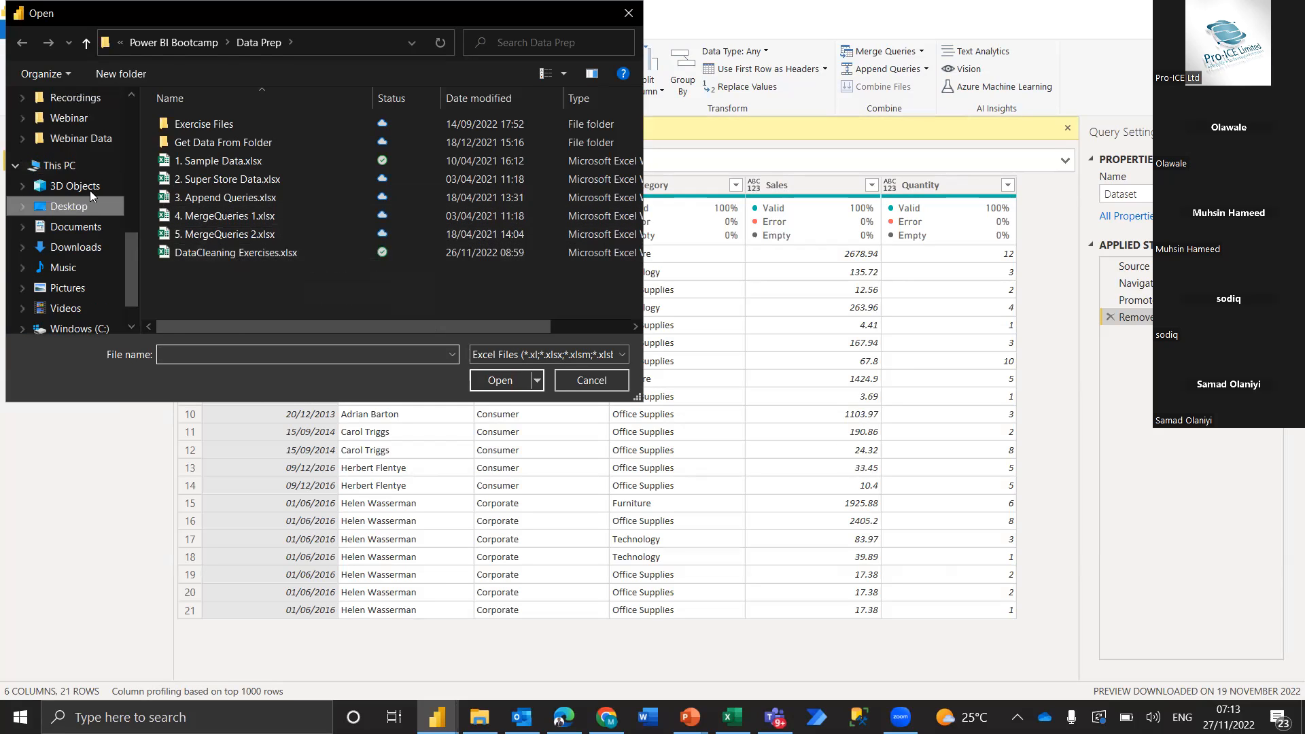
click(60, 165)
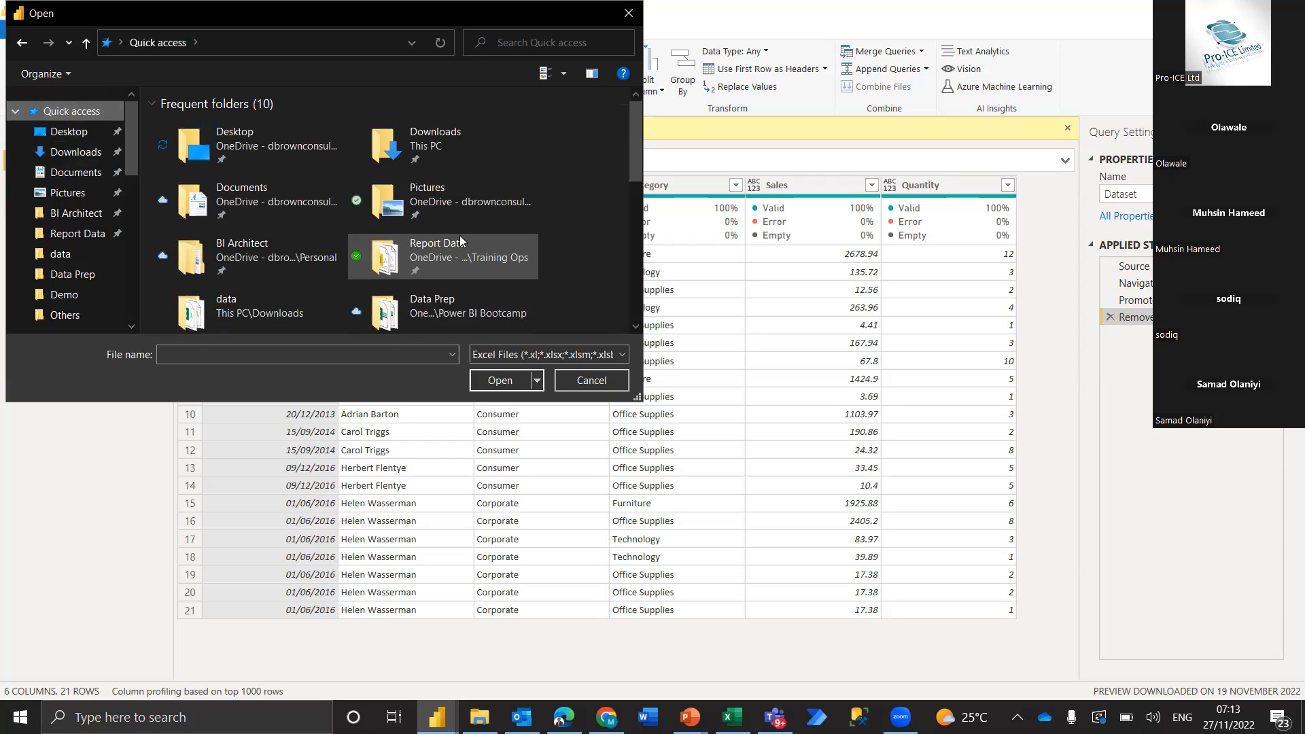
scroll(459, 235, down, 3)
scroll(459, 235, down, 1)
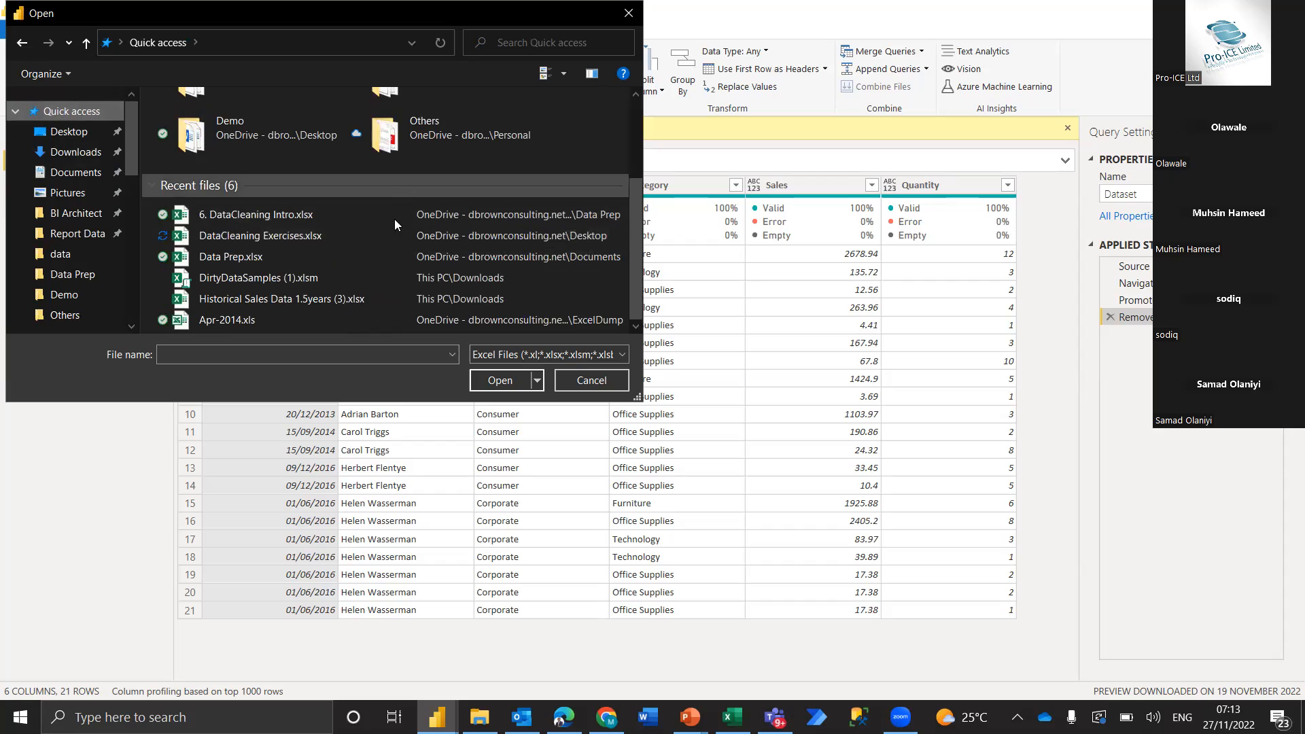
click(362, 233)
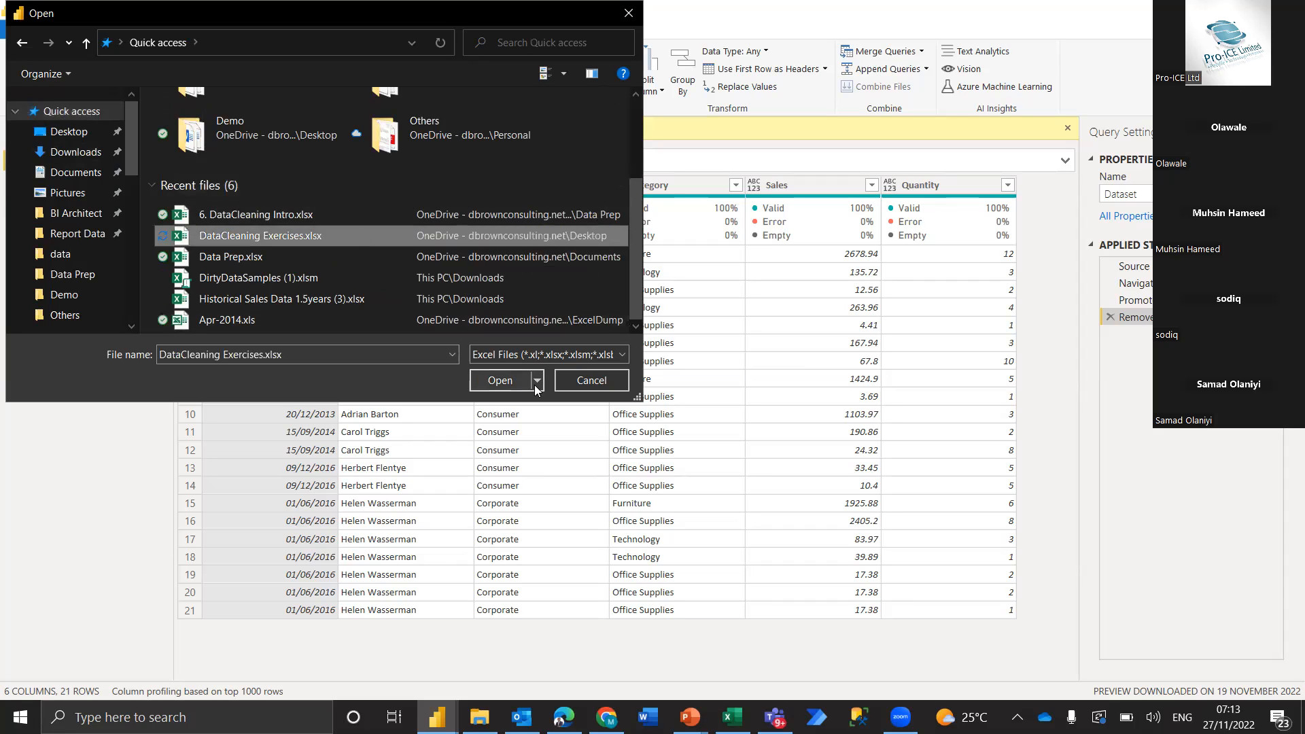
click(501, 380)
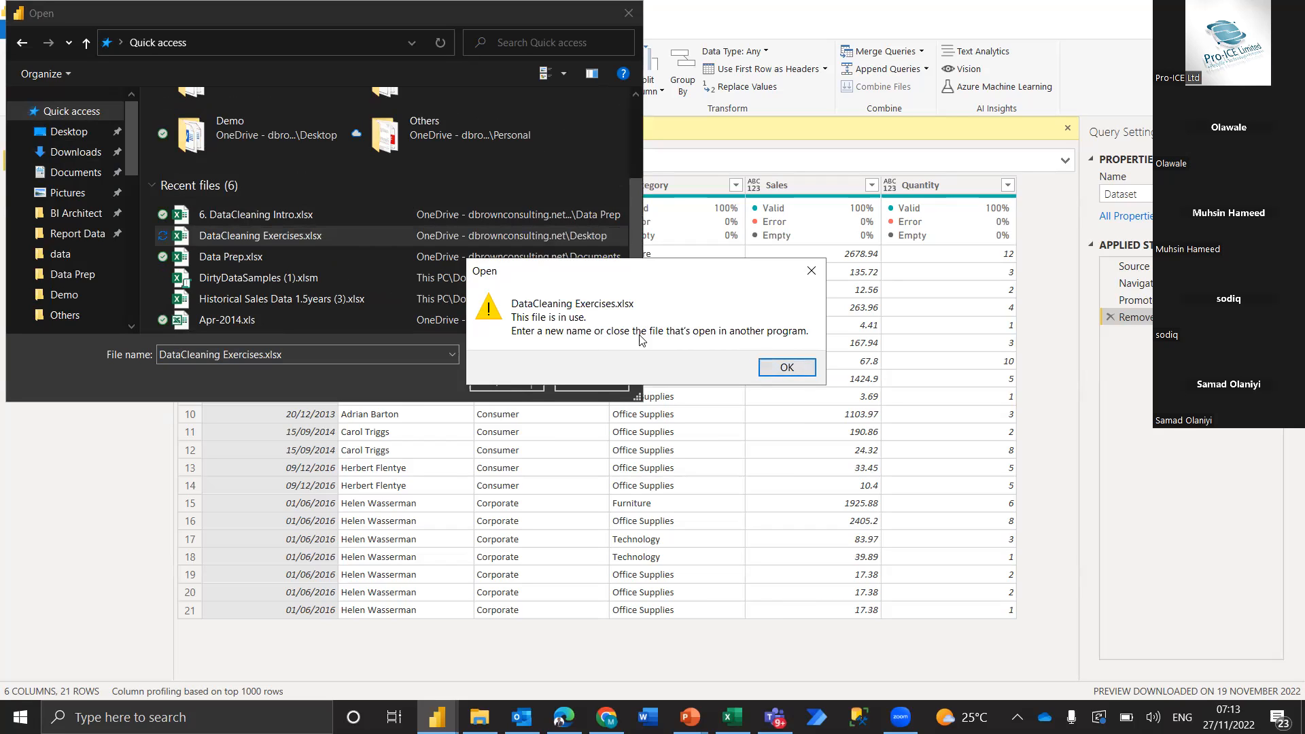
click(786, 368)
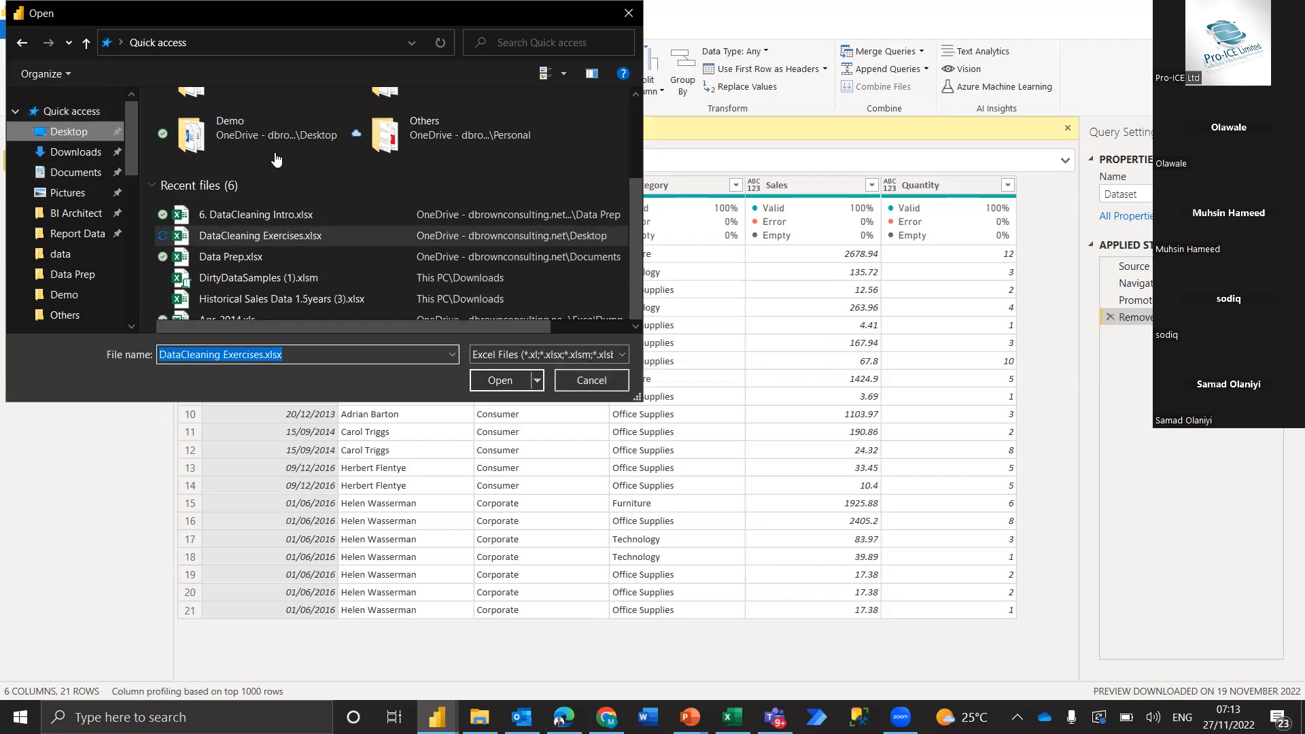
Try to open DataCleaning Exercises.xlsx directly from the Desktop folder
scroll(272, 217, down, 2)
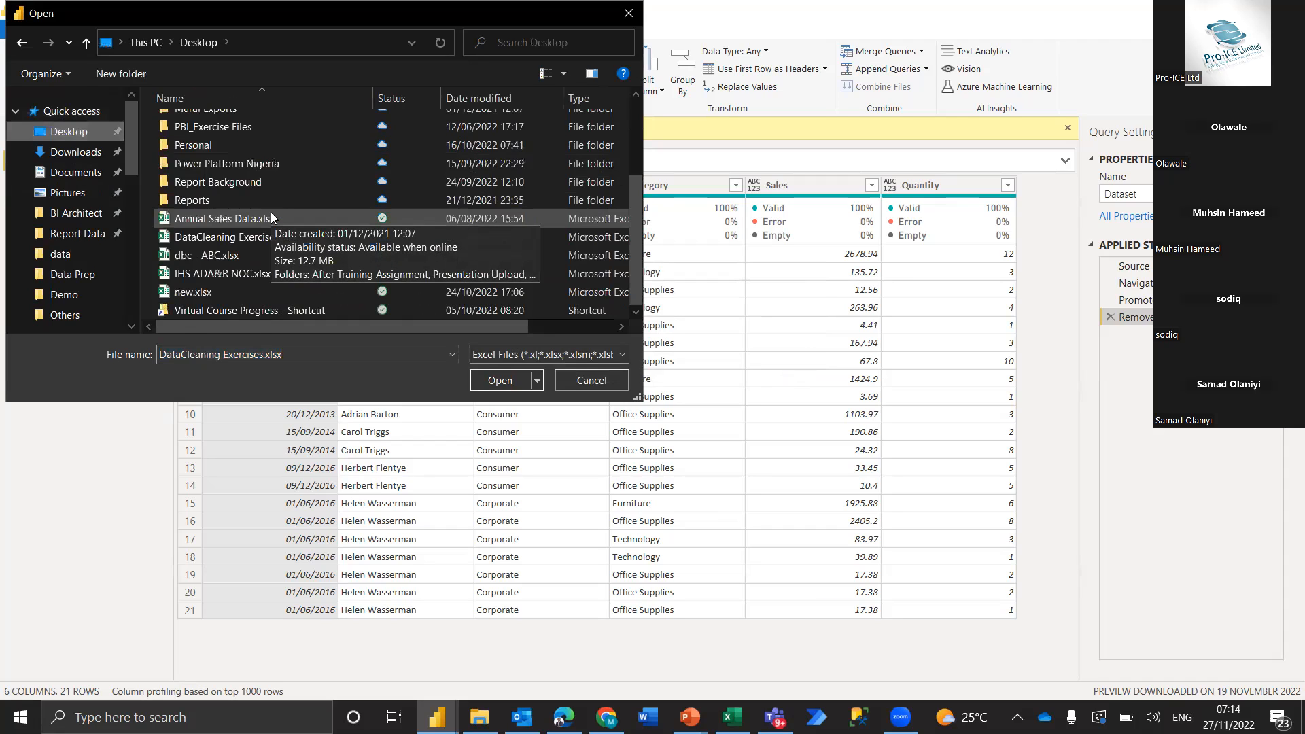
click(238, 238)
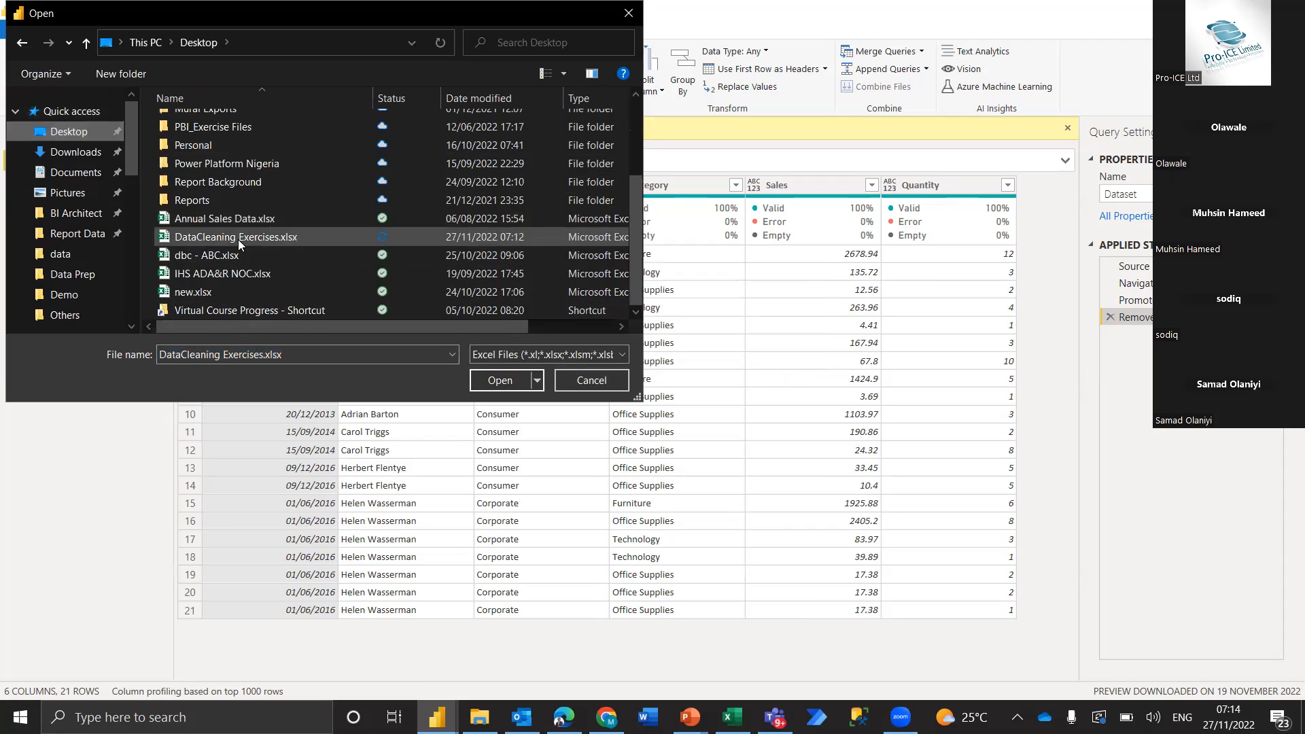
click(495, 378)
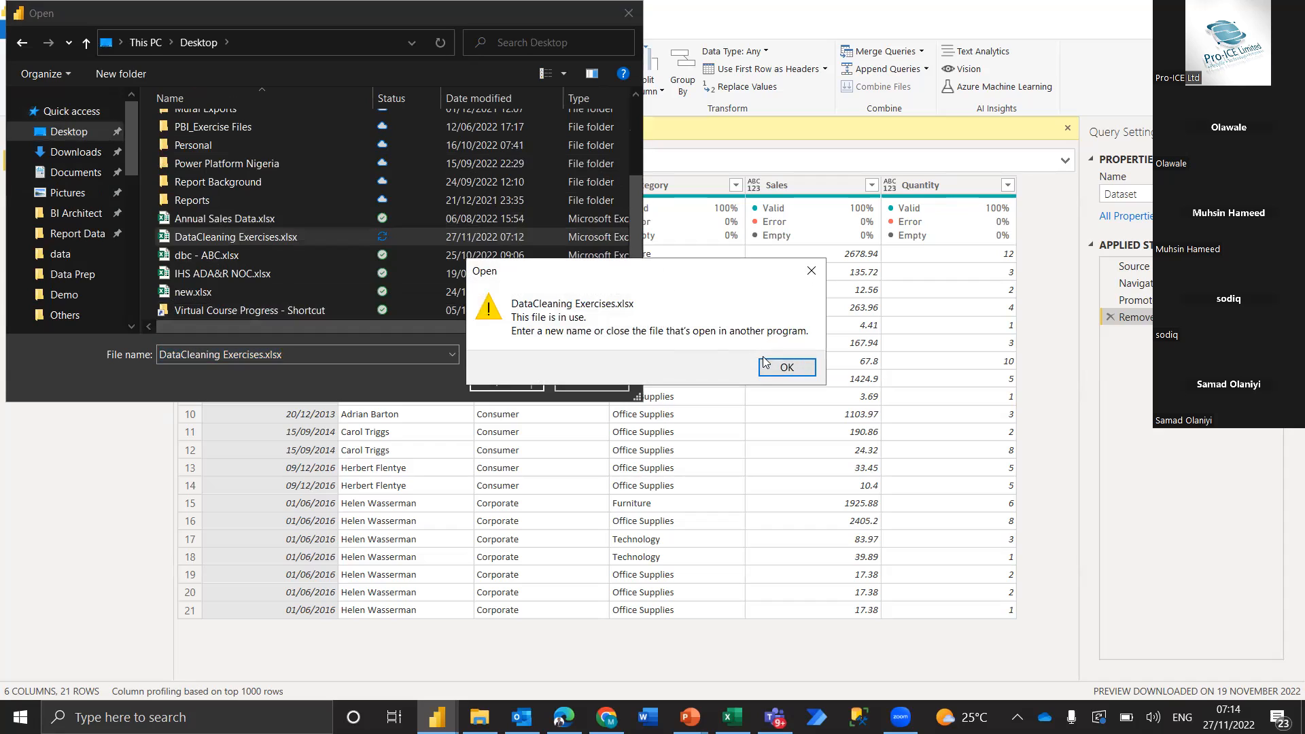
click(775, 365)
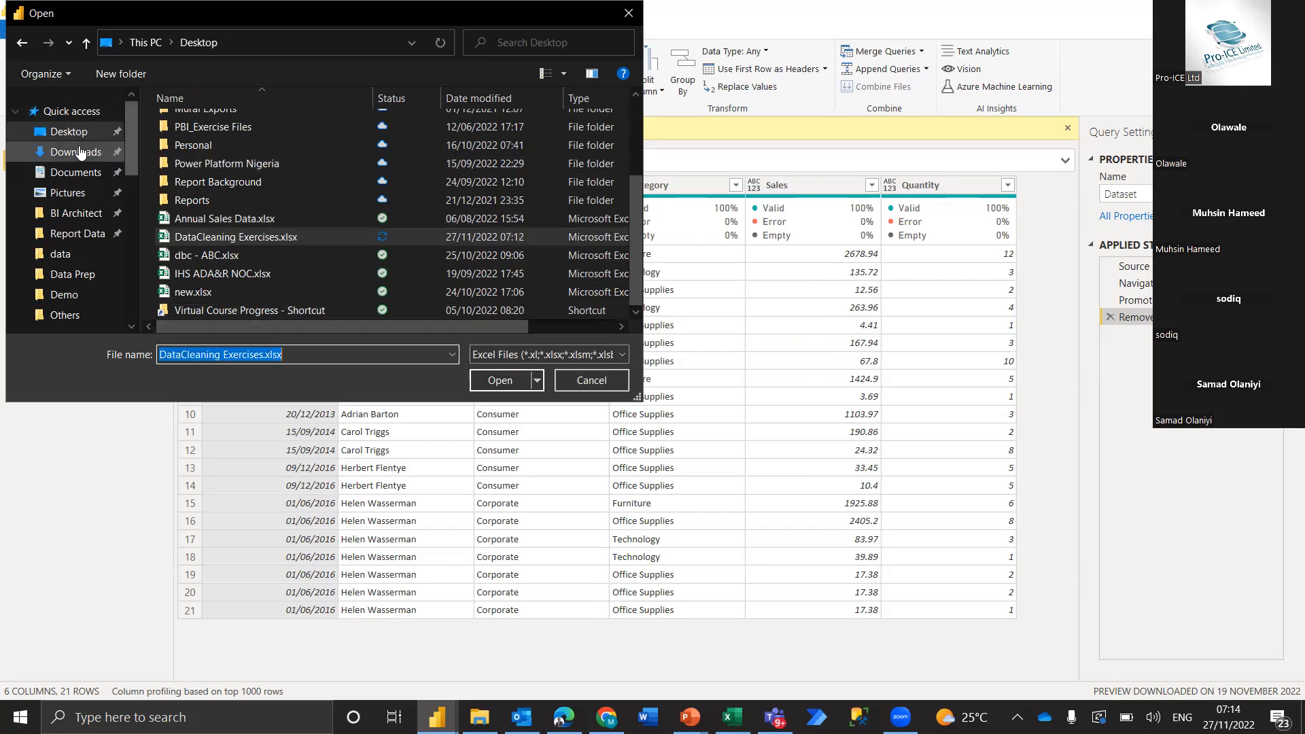
Try to open 6. DataCleaning Intro.xlsx from the recent files in Quick access
click(62, 111)
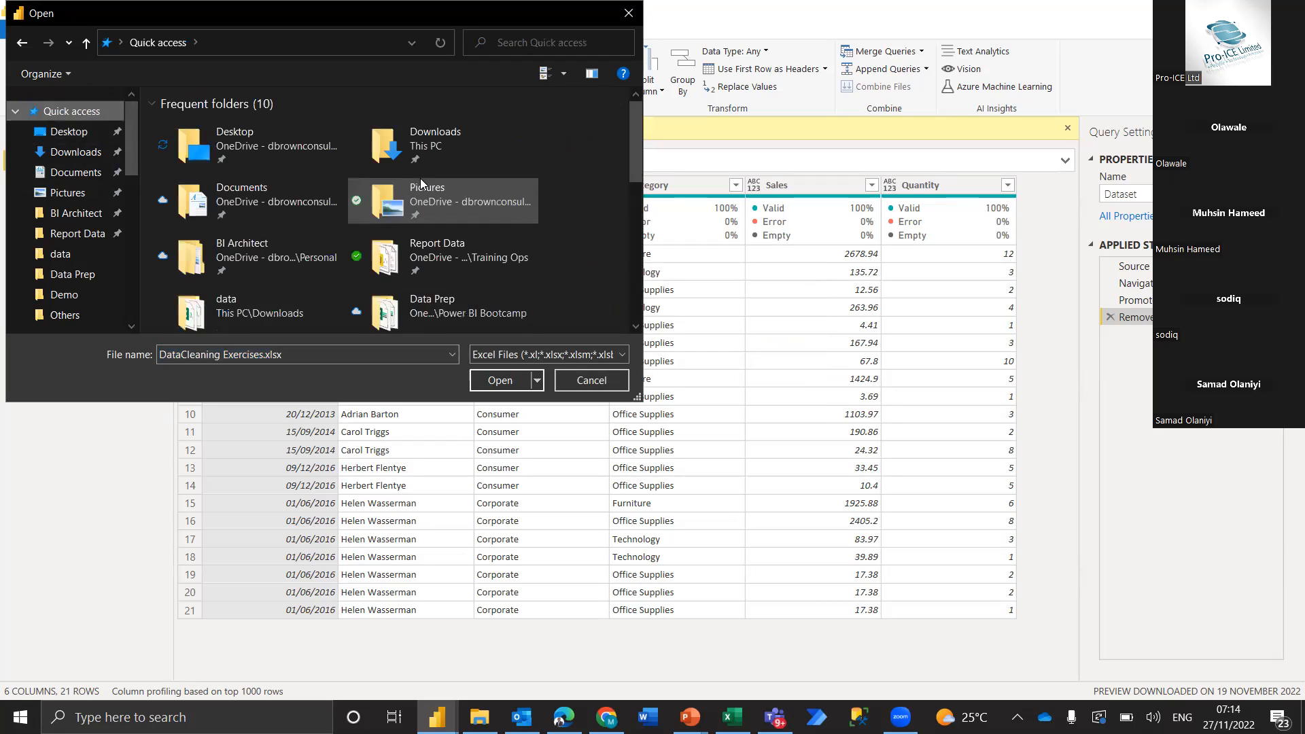
scroll(420, 178, down, 3)
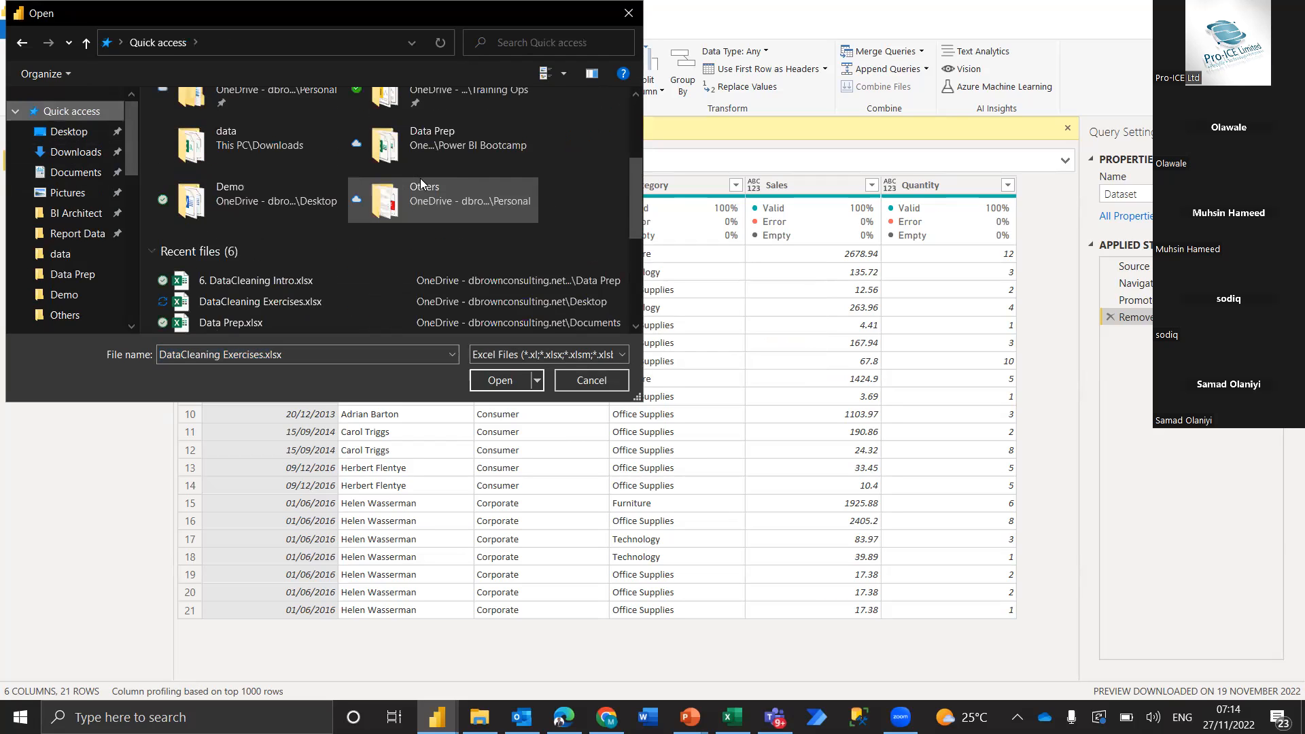
click(313, 272)
click(510, 378)
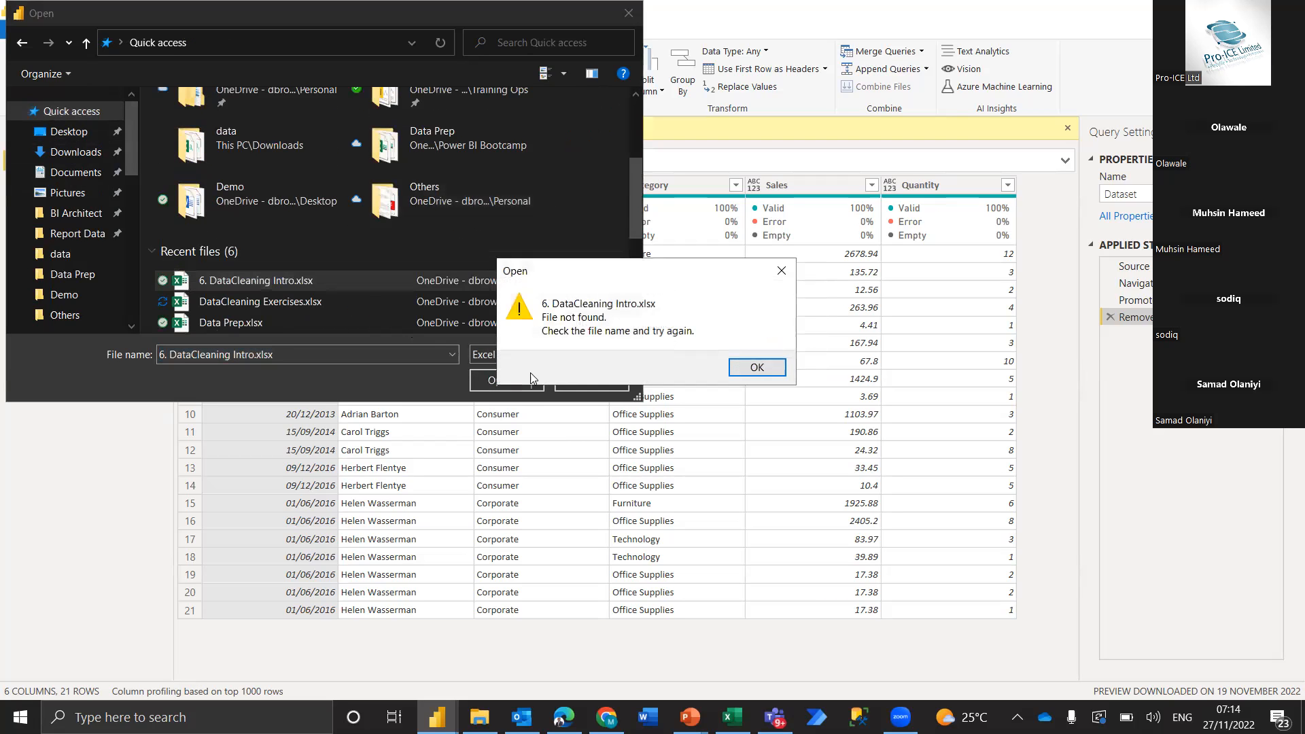
click(756, 367)
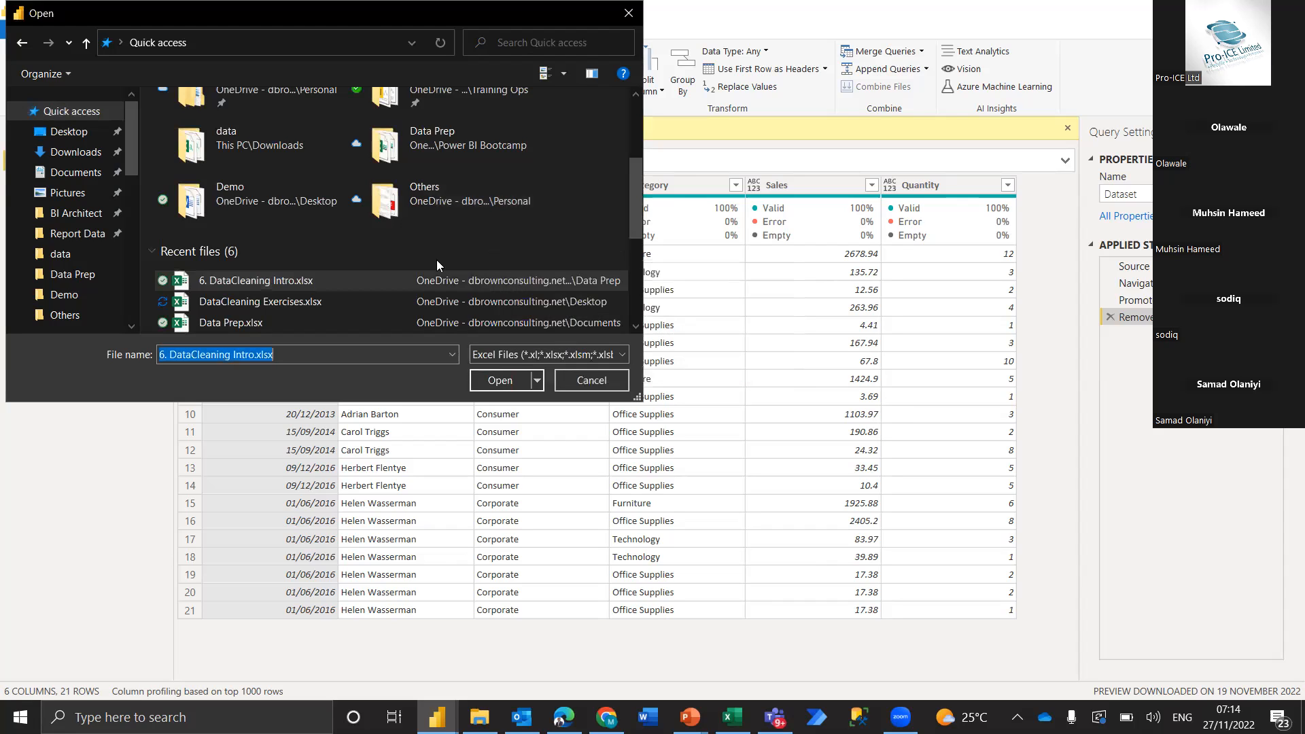
Browse from Desktop through Personal, PBI Bootcamp and Power BI Bootcamp to Data Prep, and open DataCleaning Exercises.xlsx from there
scroll(314, 218, up, 3)
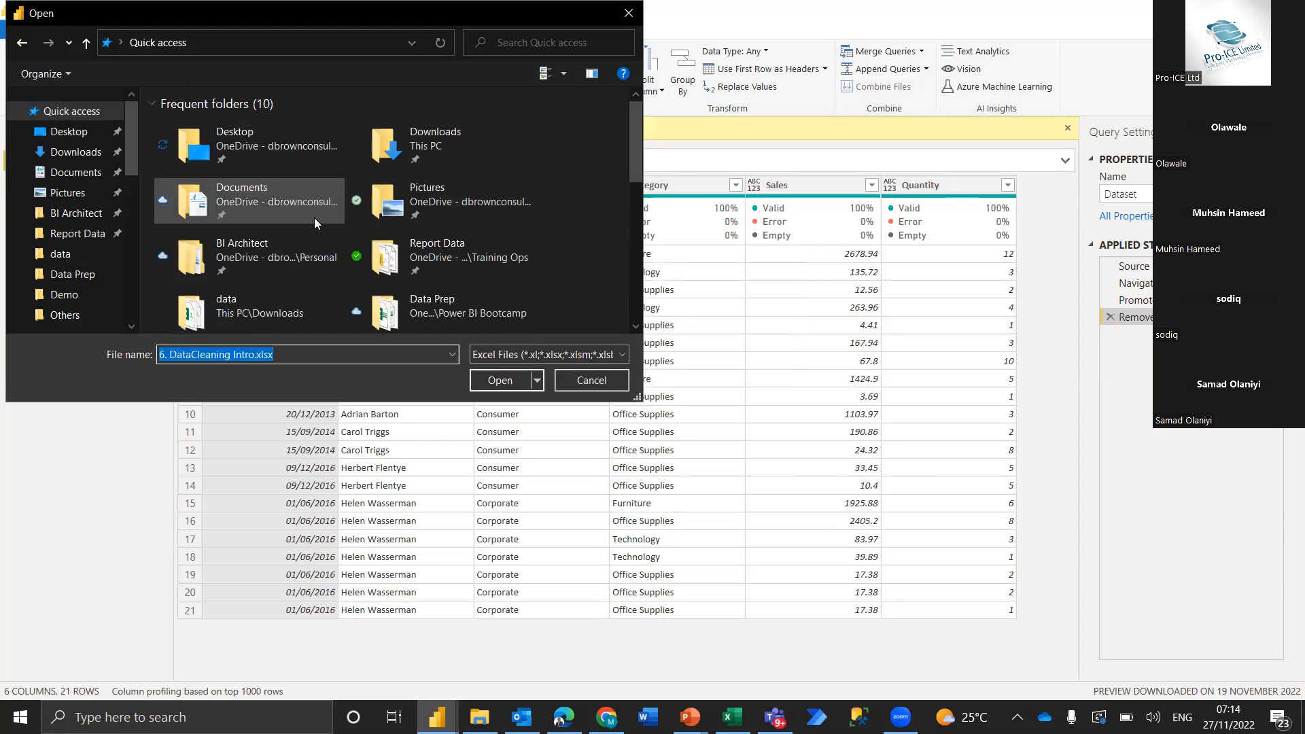
double_click(265, 144)
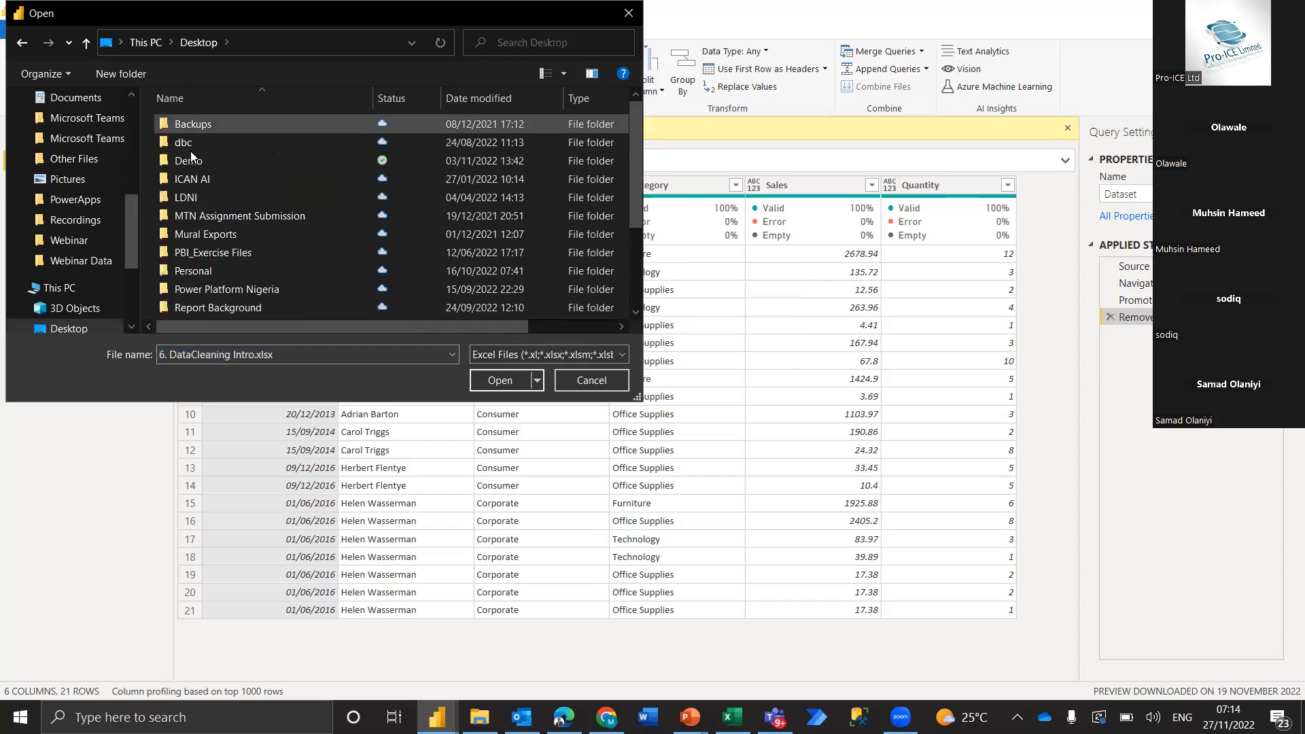
click(228, 277)
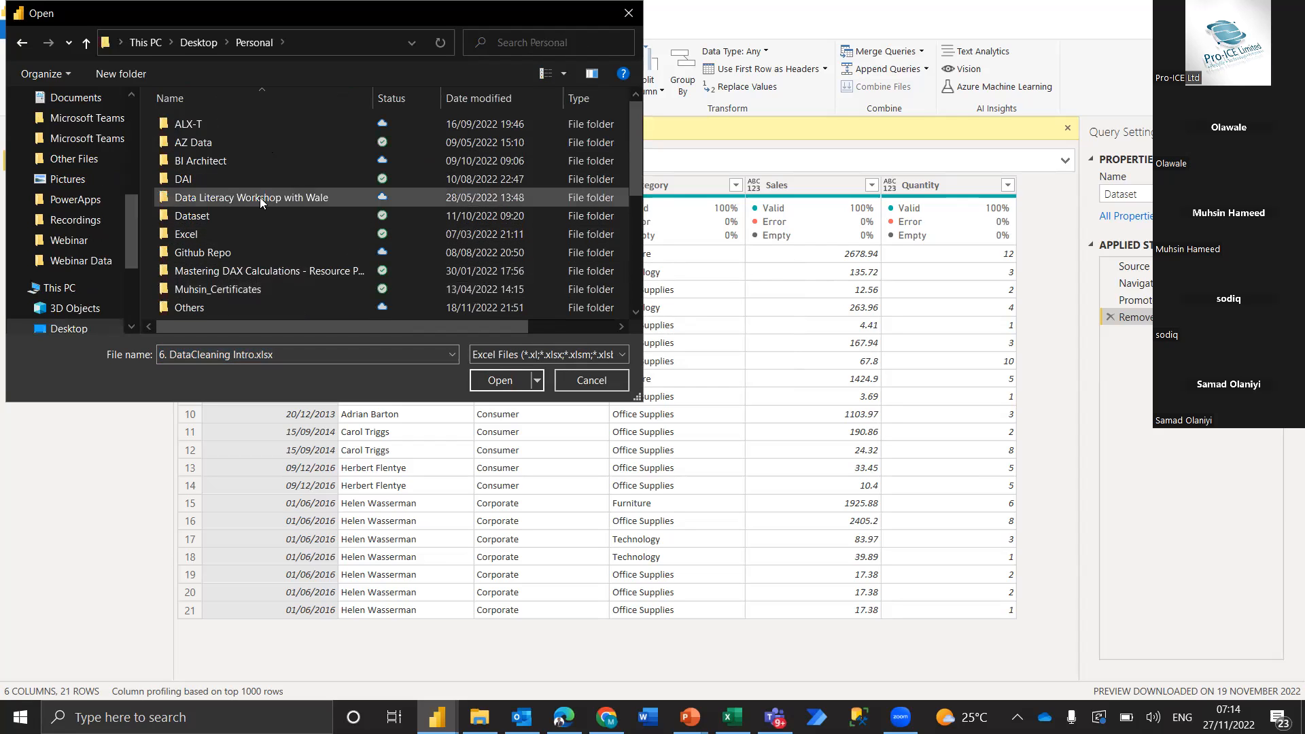
scroll(259, 198, down, 4)
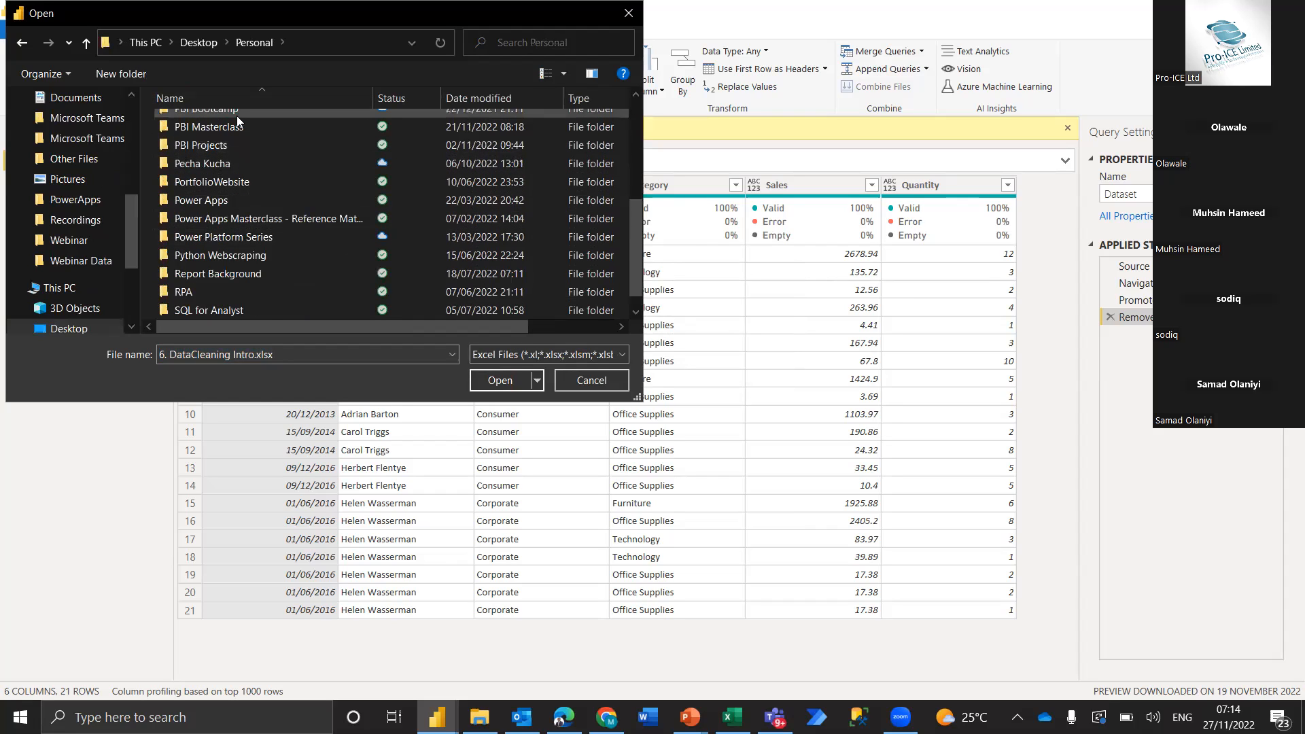
scroll(237, 116, up, 1)
double_click(237, 116)
double_click(261, 124)
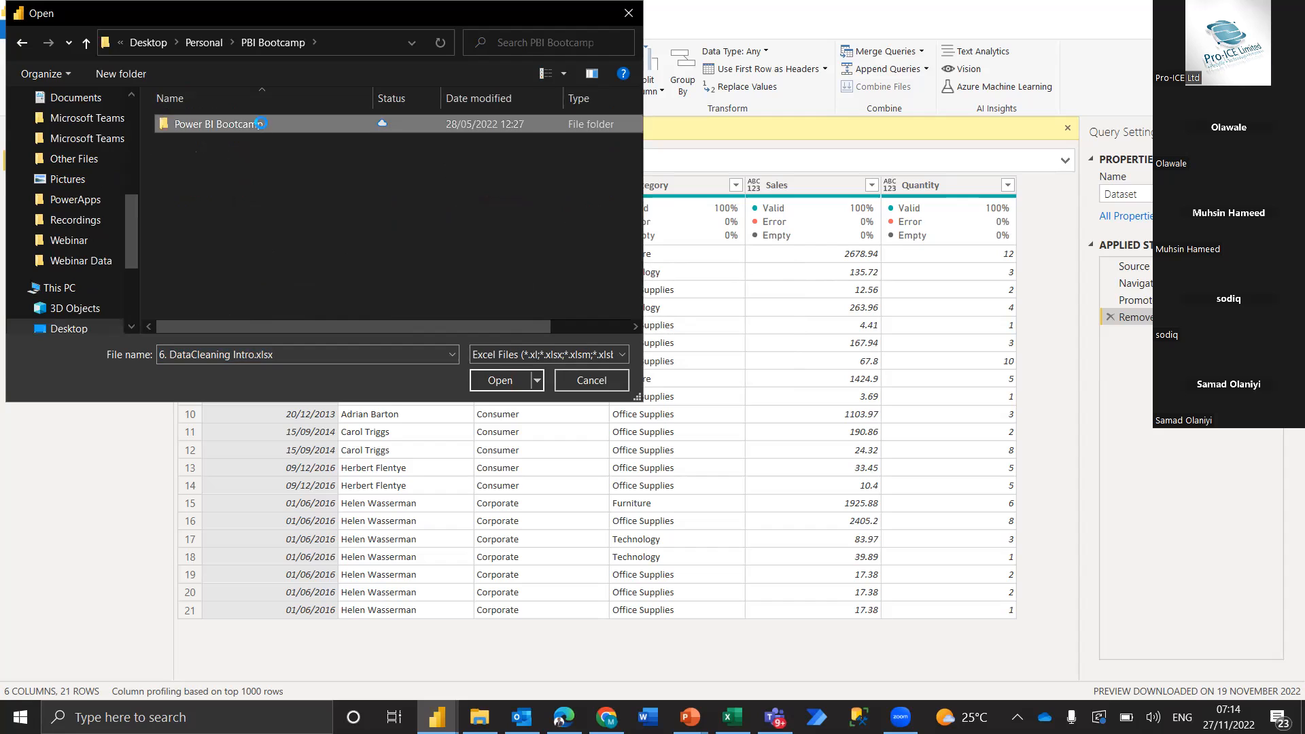
double_click(218, 141)
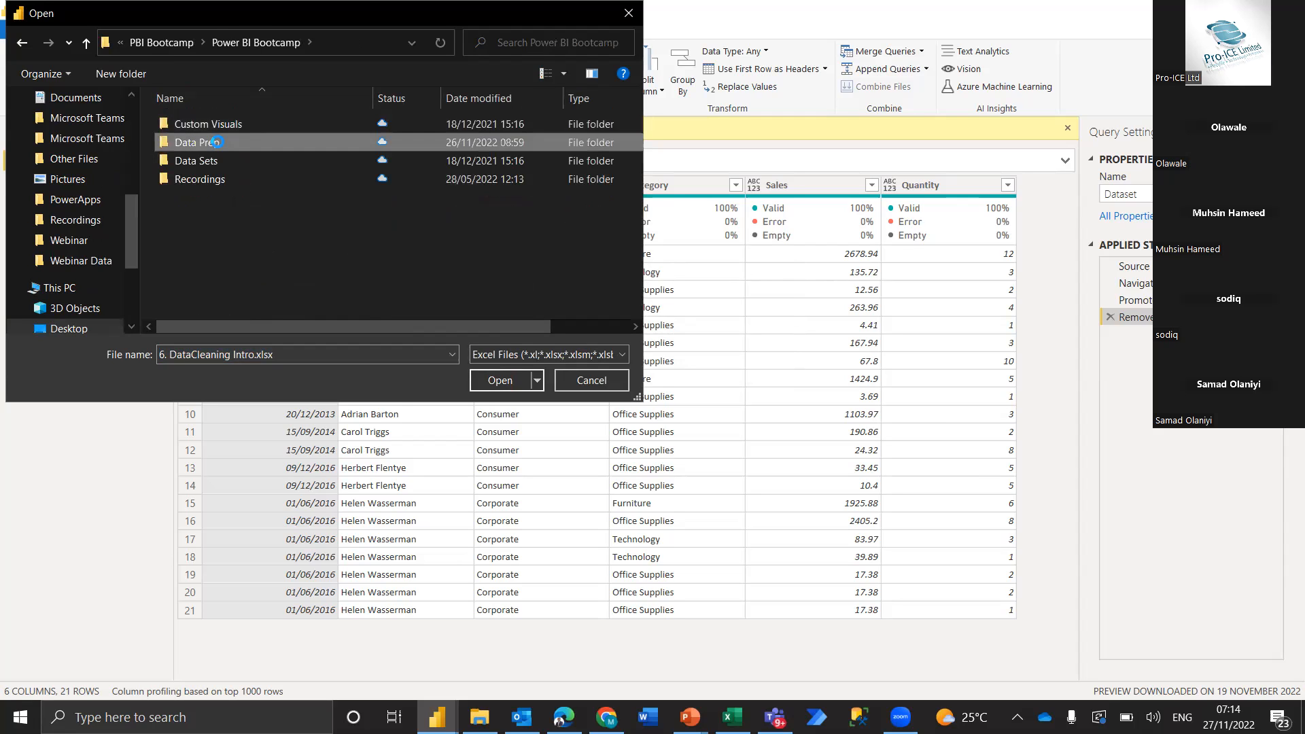
click(232, 250)
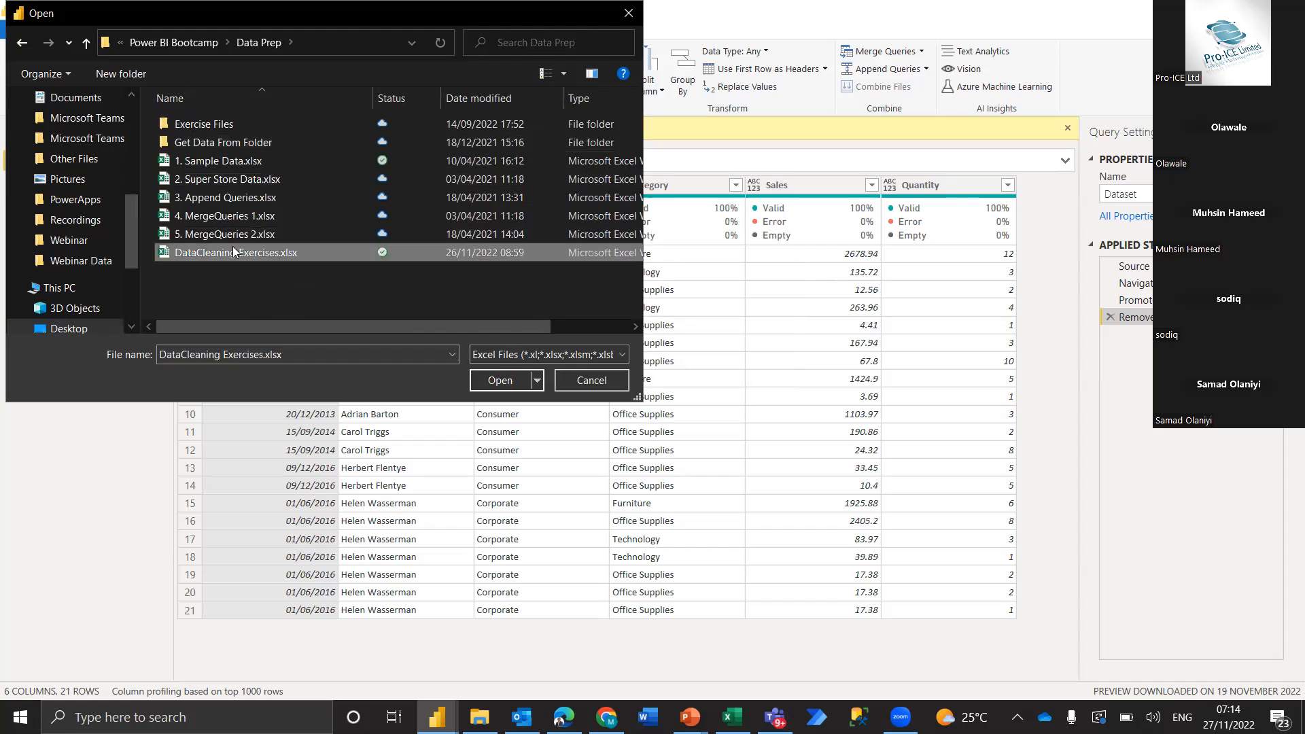
click(508, 381)
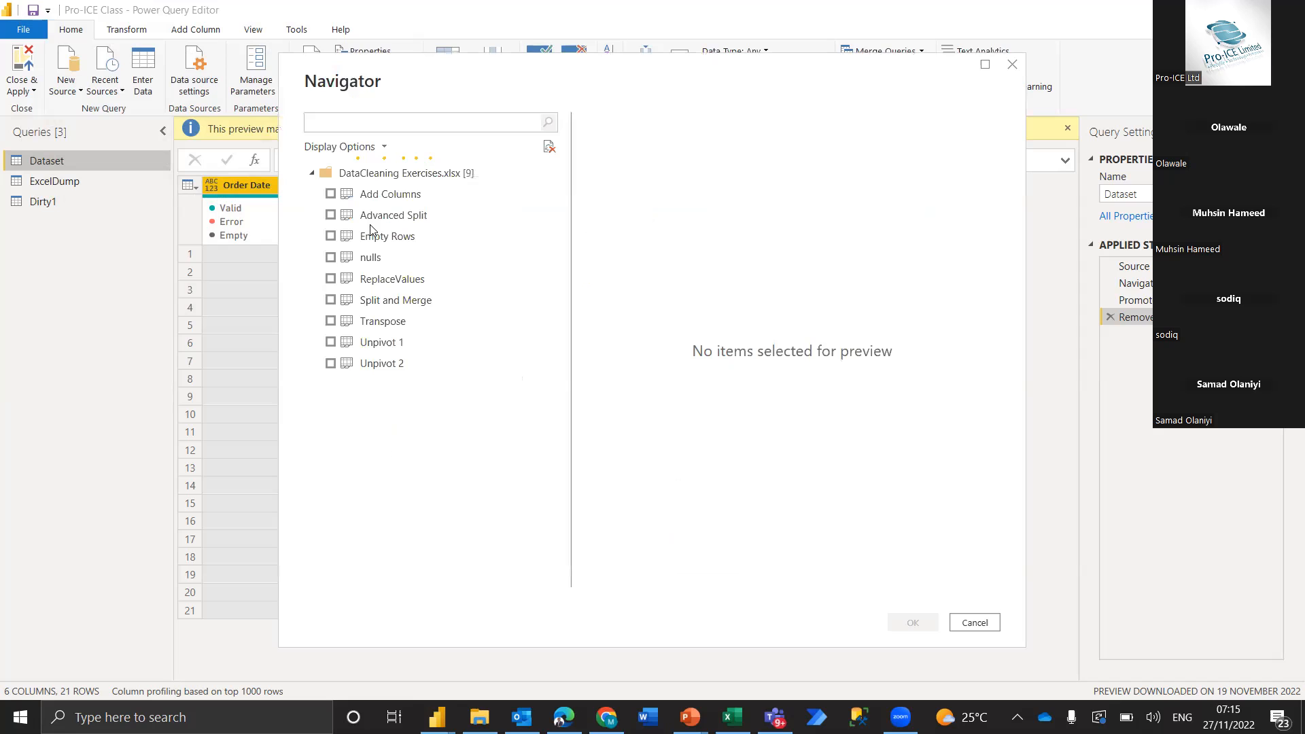
Load only the Add Columns sheet of the workbook as a new query
click(331, 195)
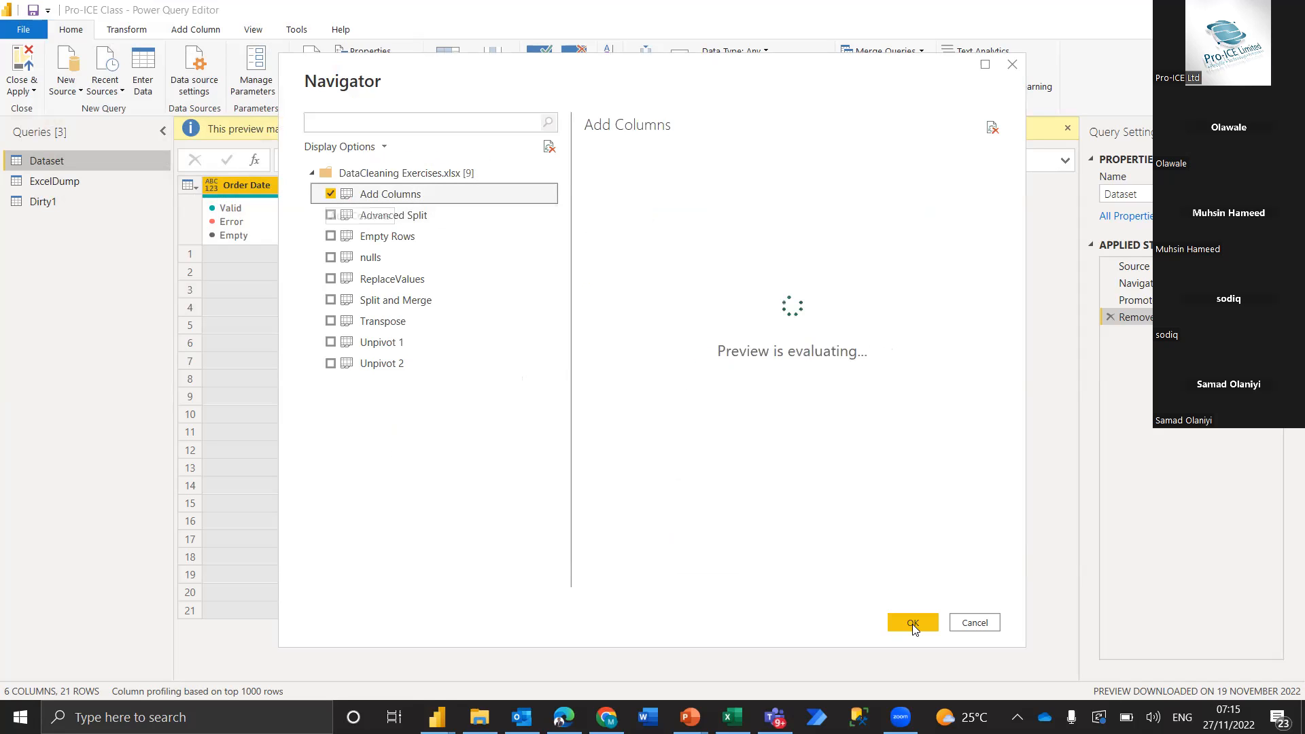
click(912, 623)
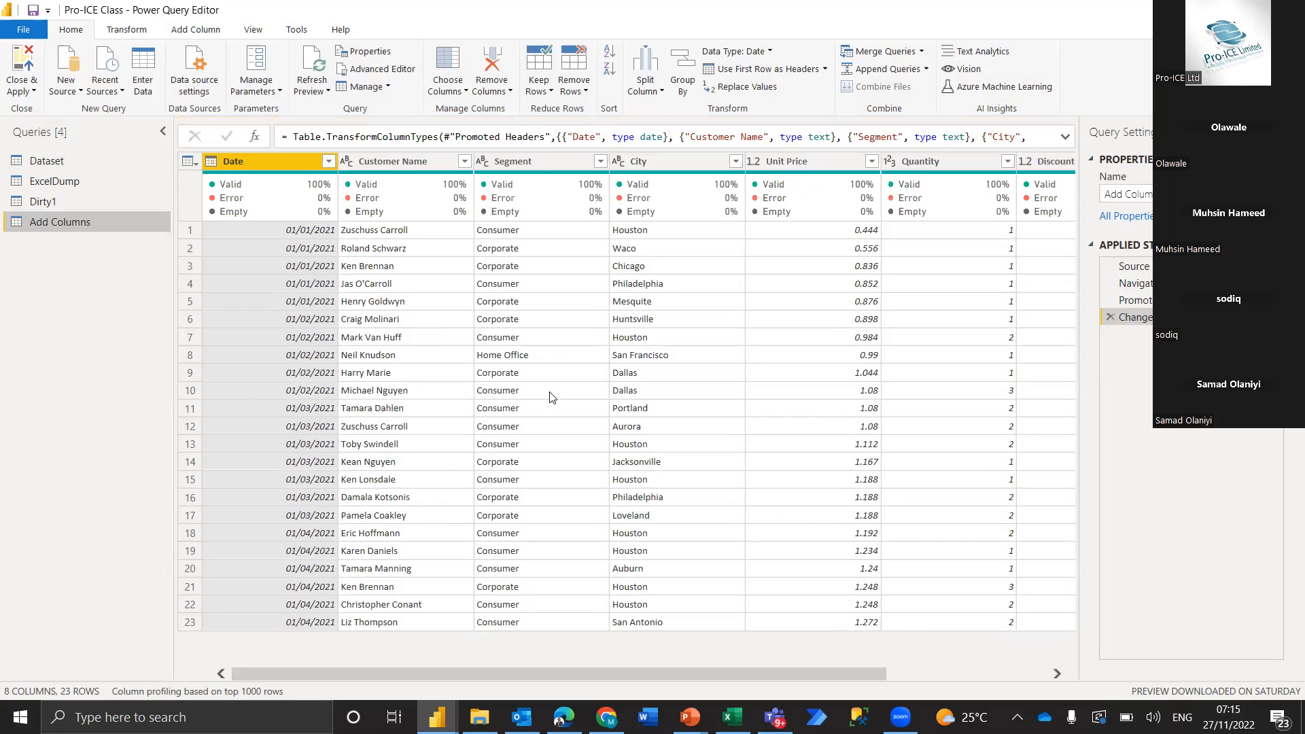
Examine the Unit Price and Quantity columns of the Add Columns query, selecting each in turn
scroll(737, 393, right, 3)
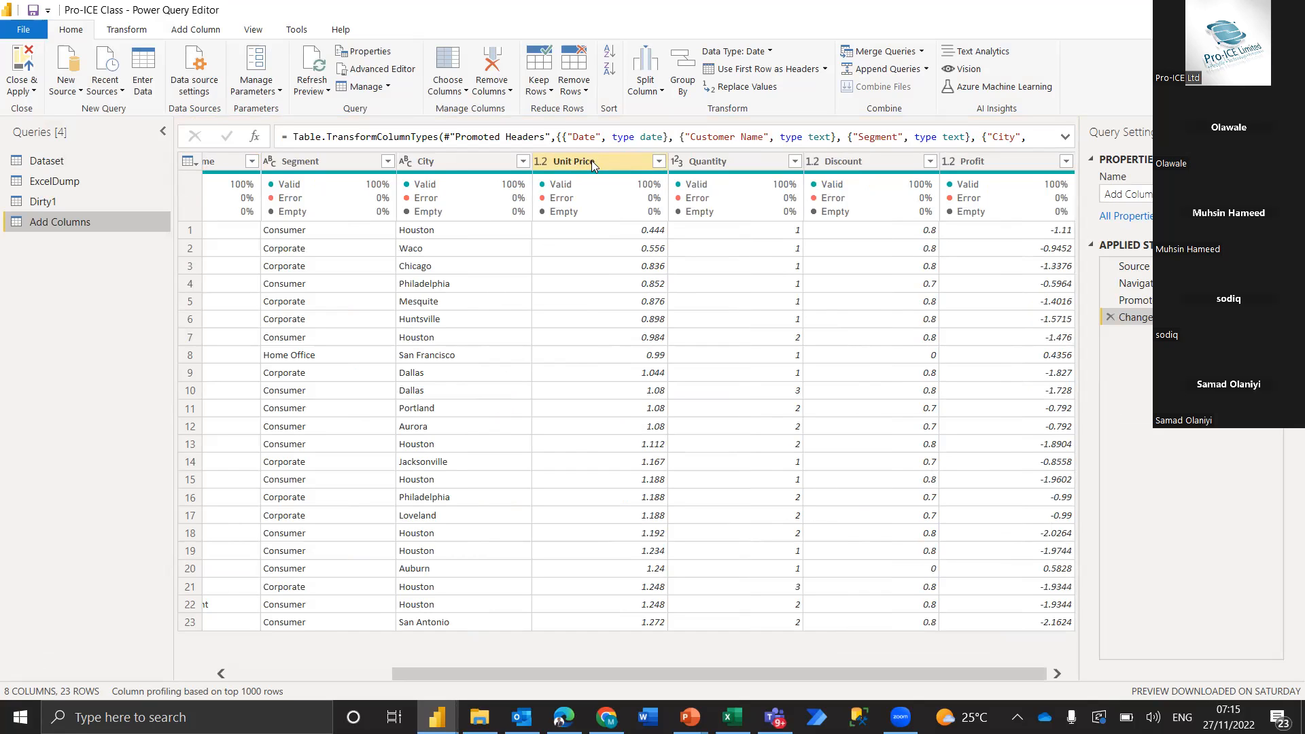
click(613, 160)
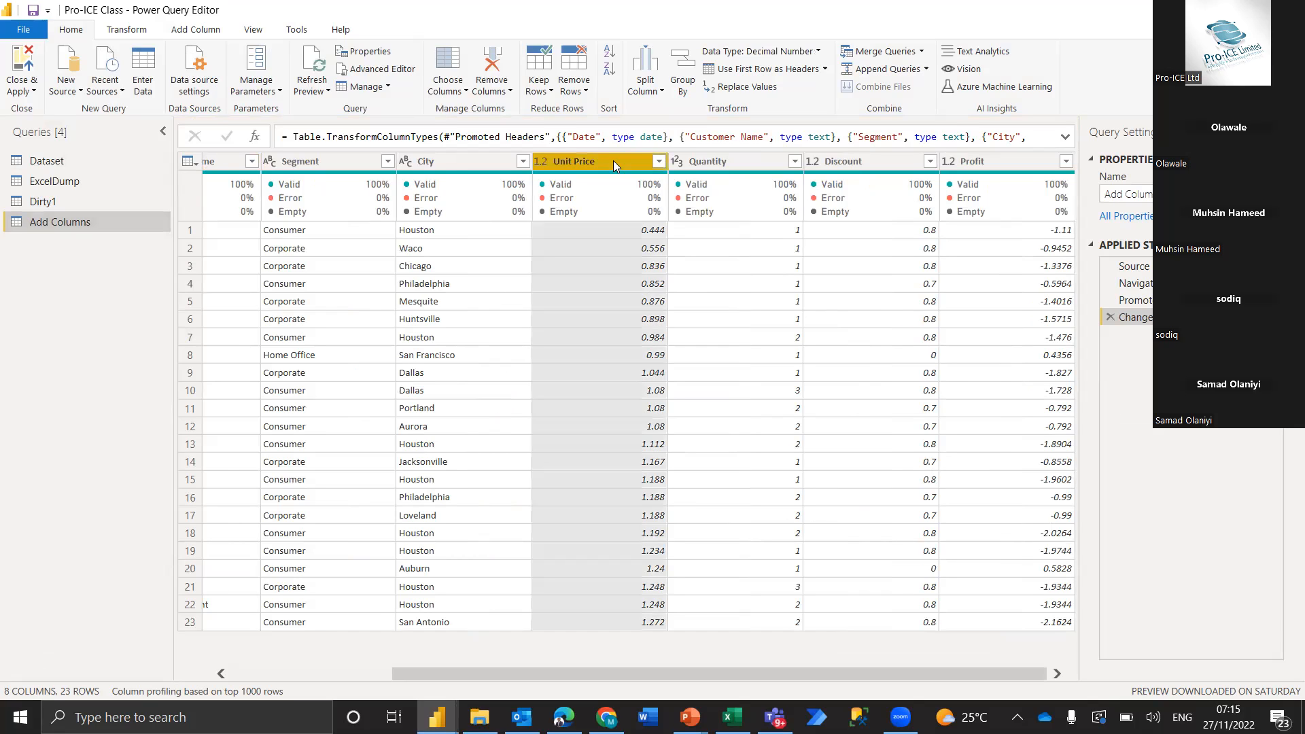
click(760, 164)
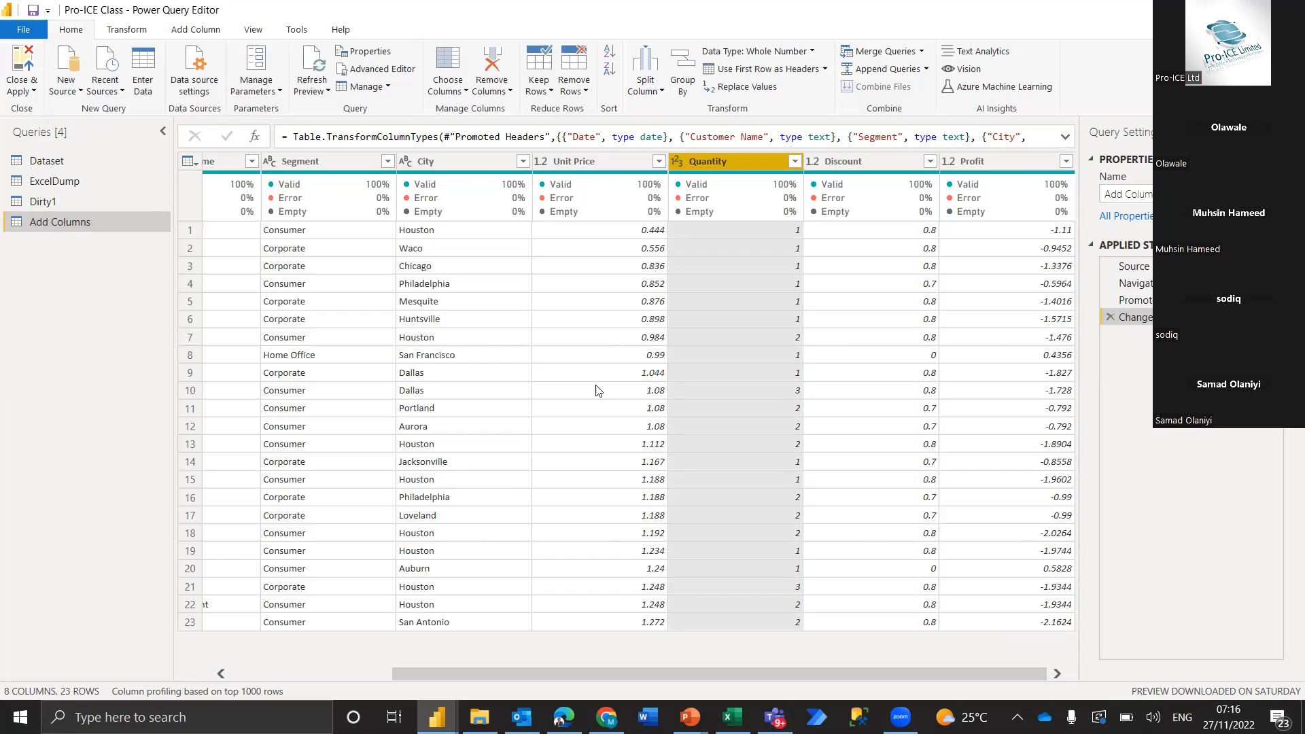
Compare the commands that add new columns with those that transform existing columns for the selected Quantity column
click(195, 31)
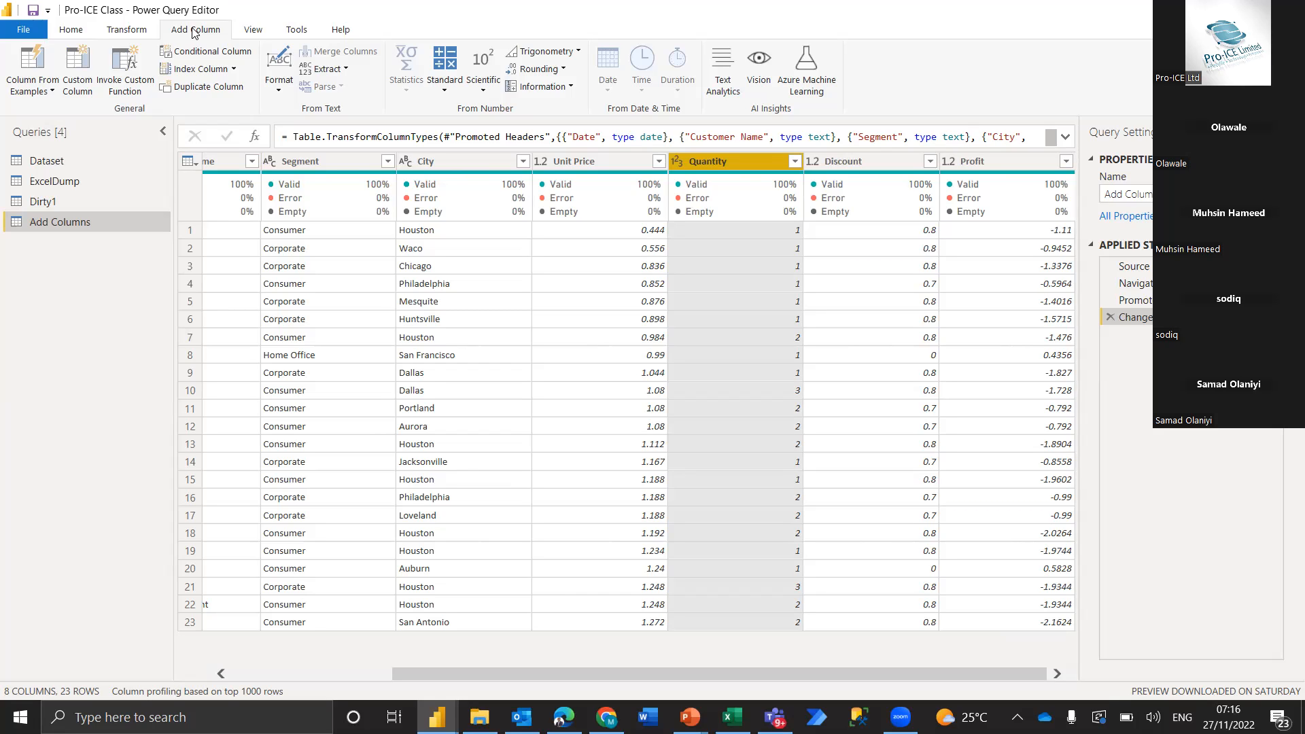
click(120, 32)
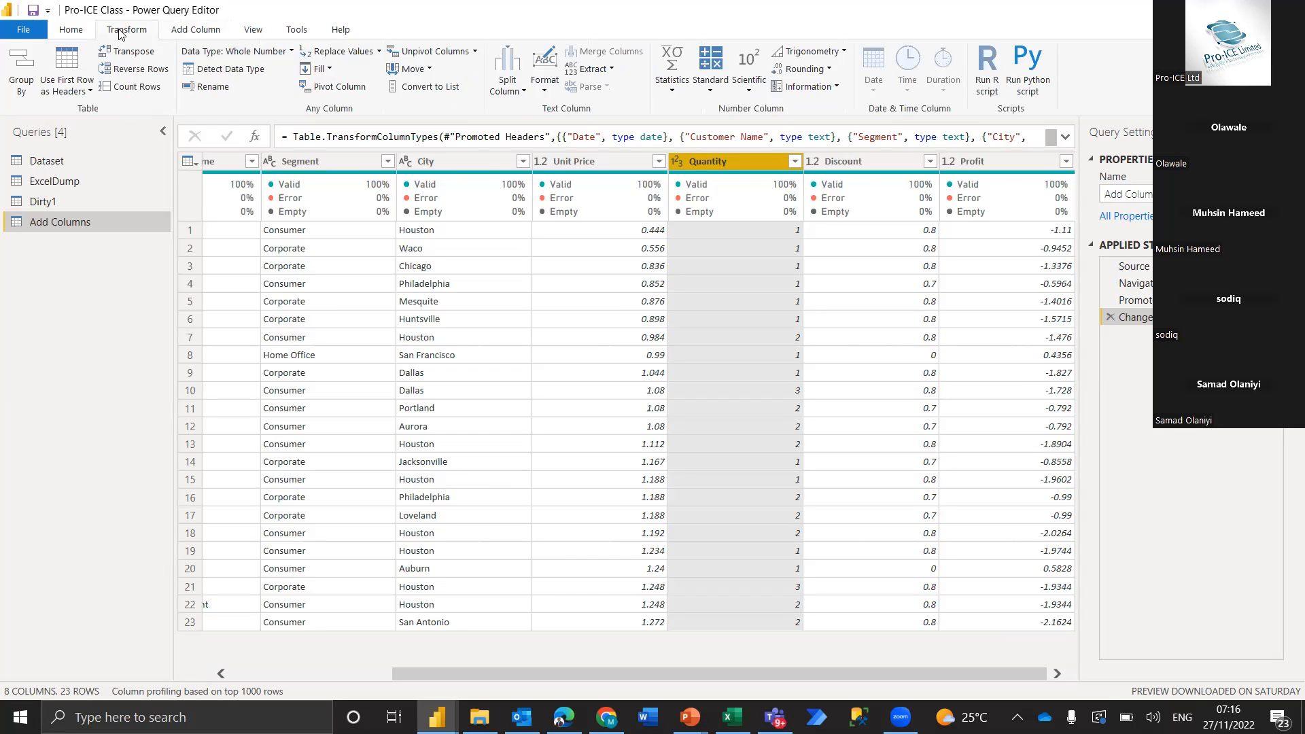
click(192, 34)
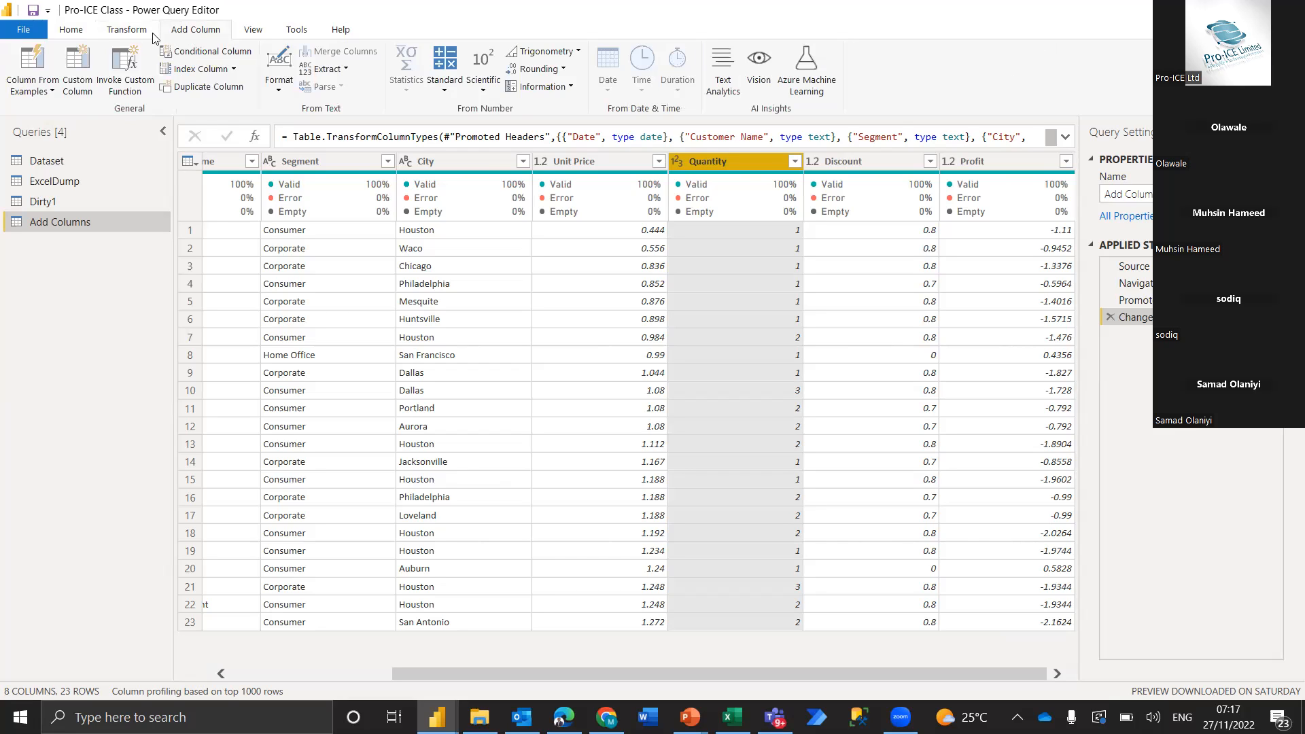
click(118, 34)
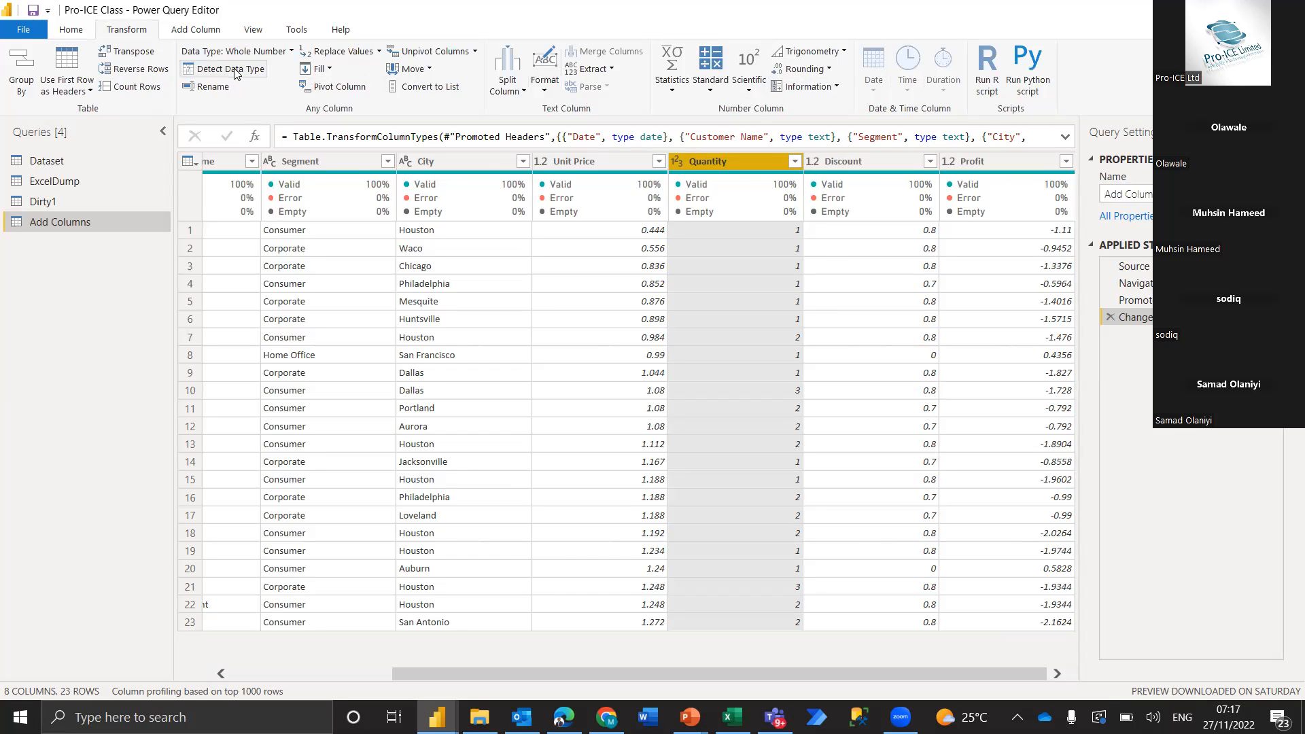
click(209, 36)
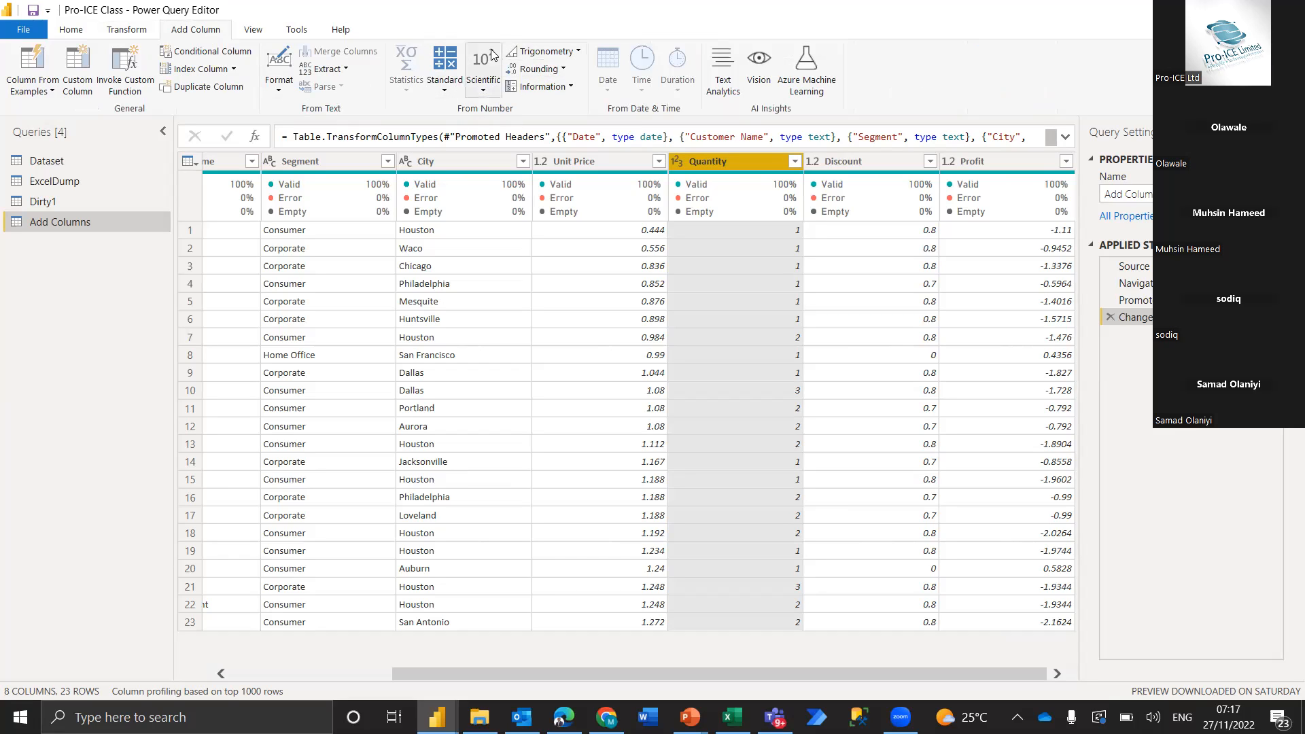
click(126, 30)
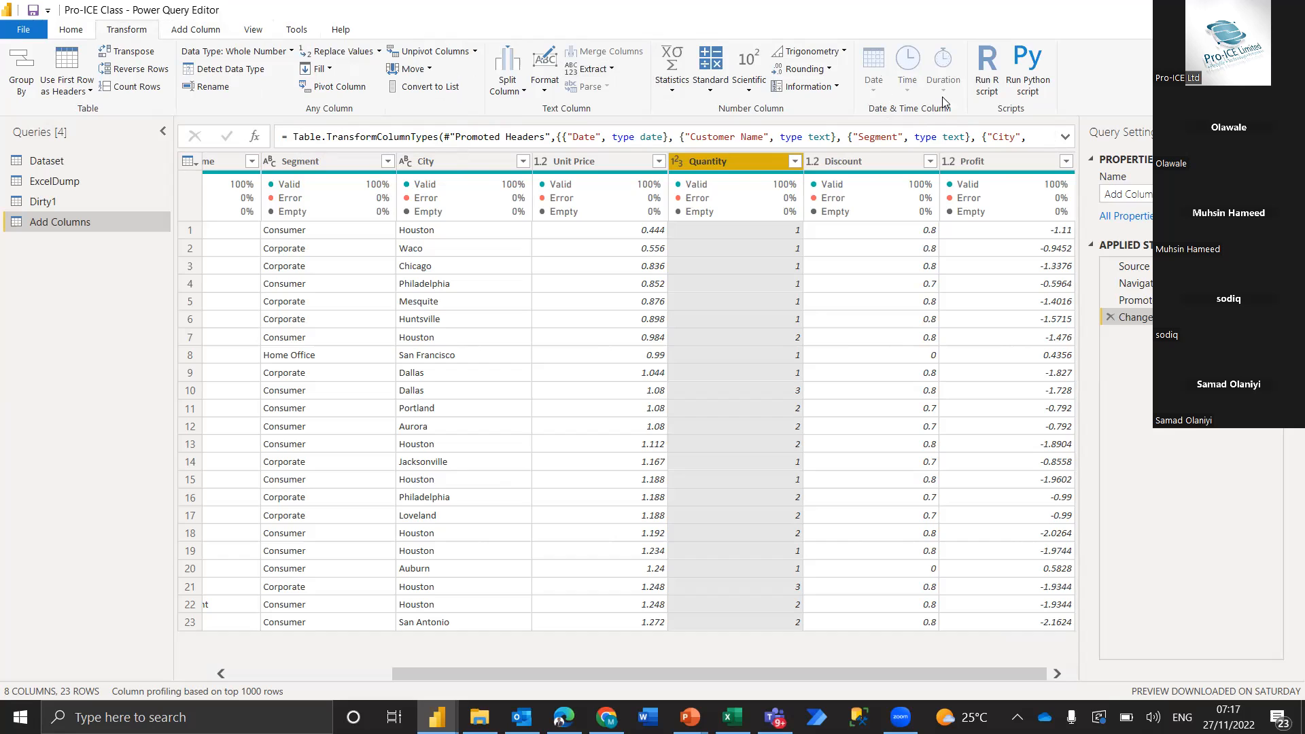
Compare the commands for adding and for transforming columns again, for Quantity and for the selected Unit Price column
click(190, 30)
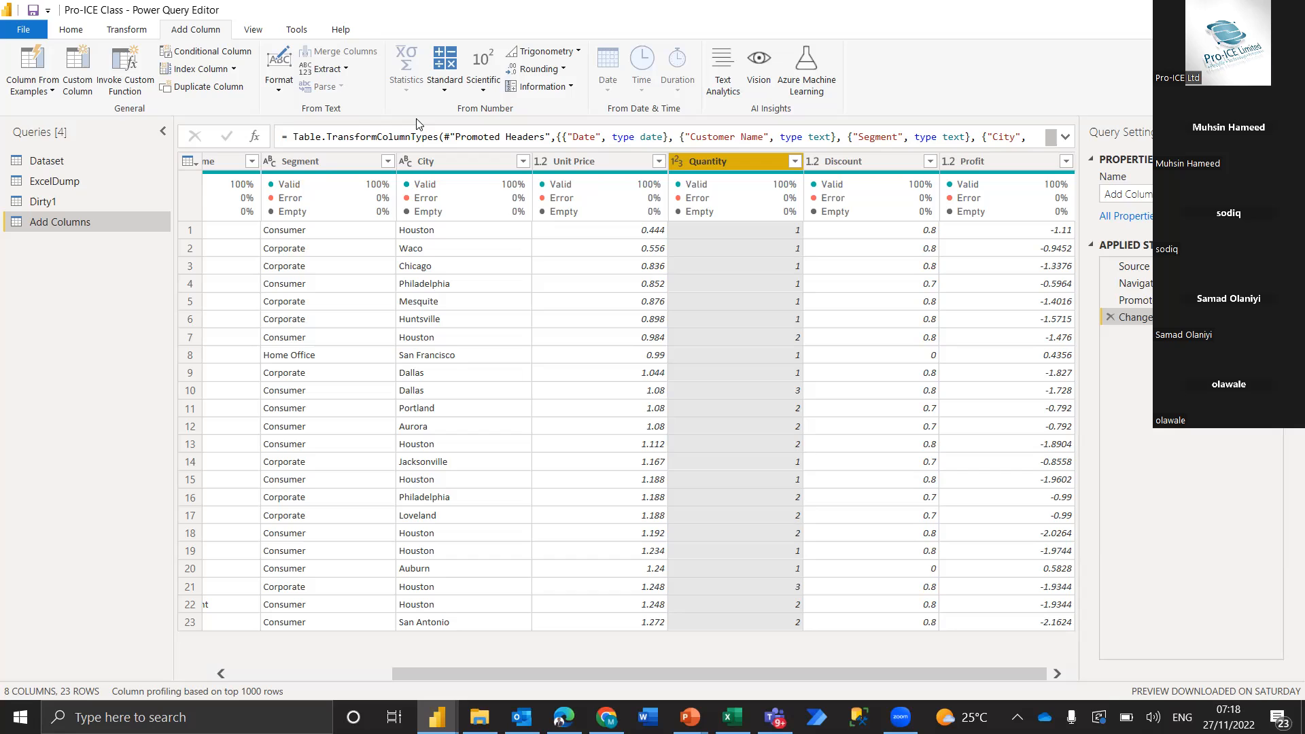
click(128, 30)
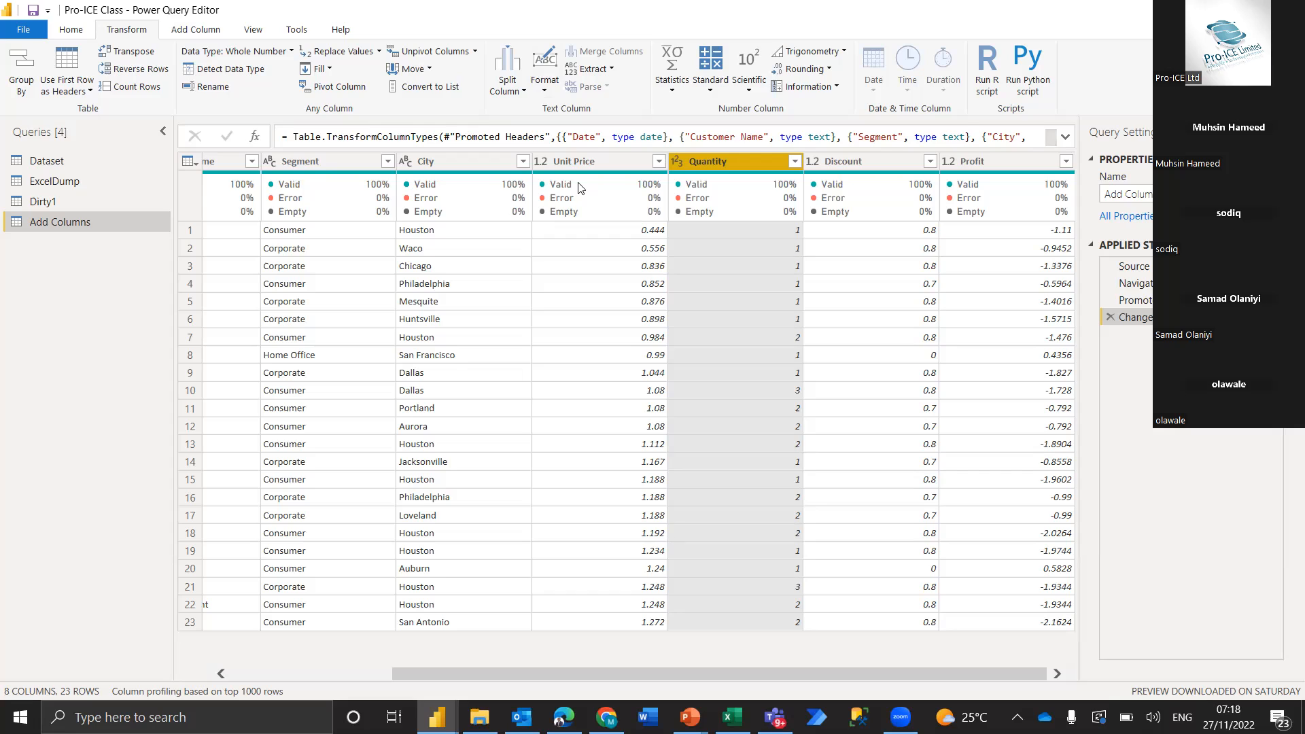
click(575, 165)
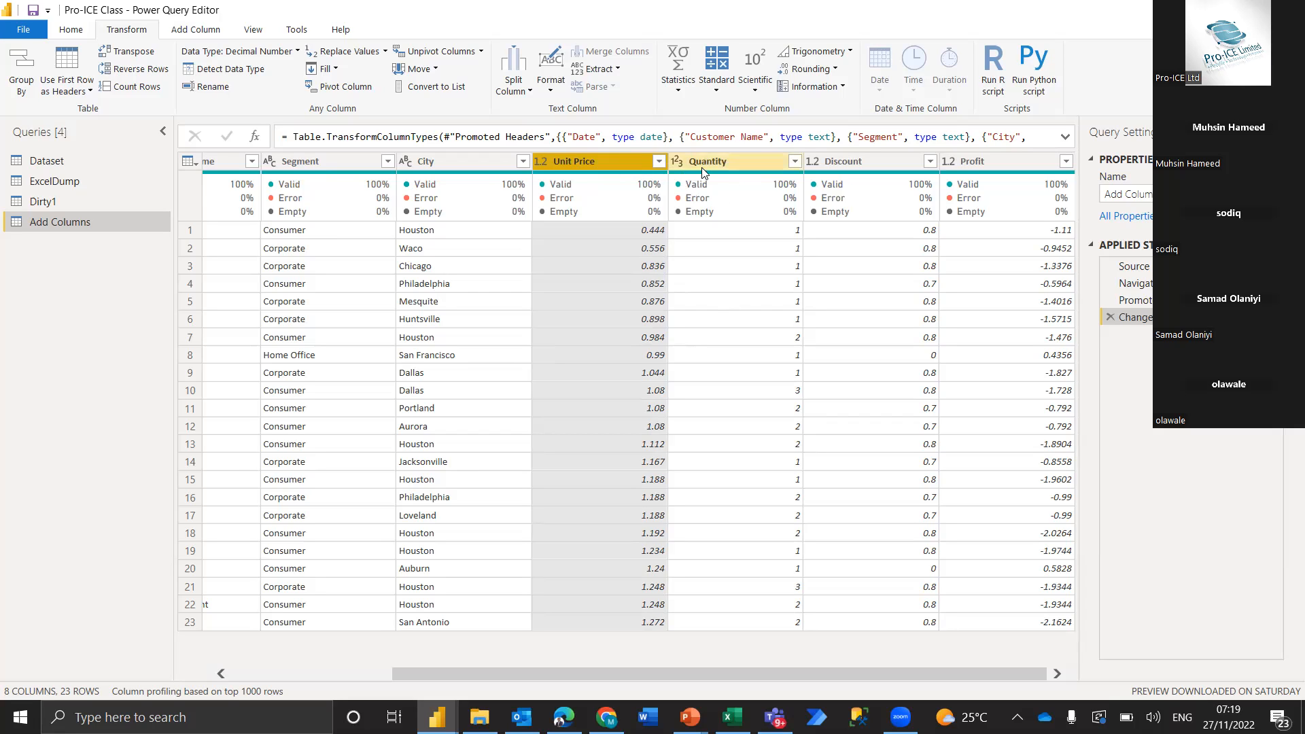
click(197, 29)
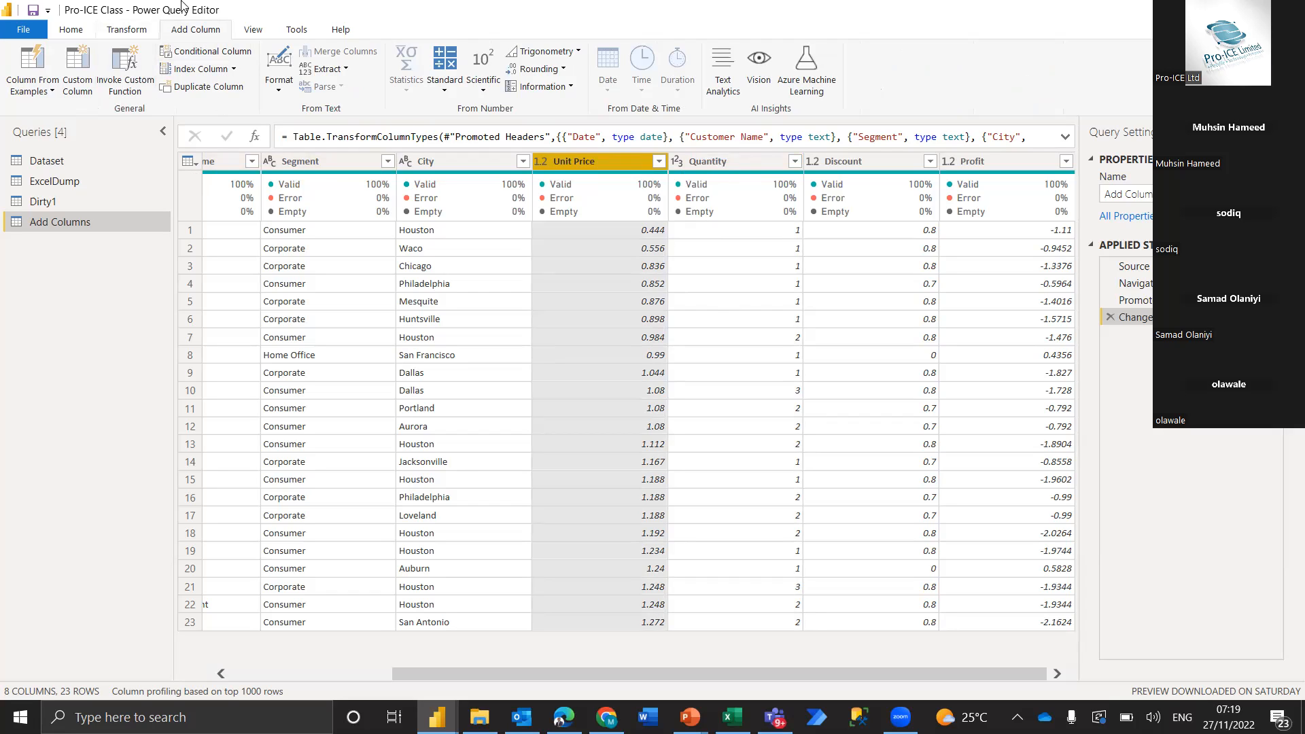
click(71, 82)
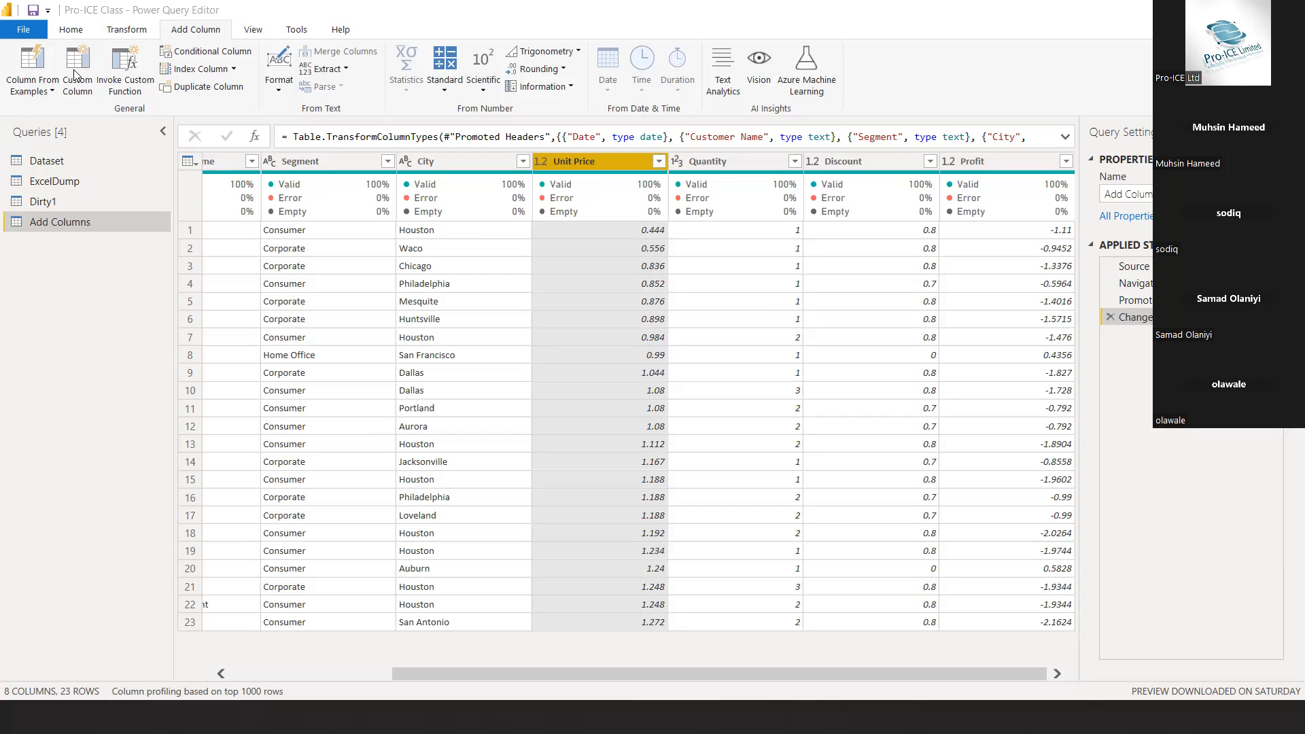
key(Escape)
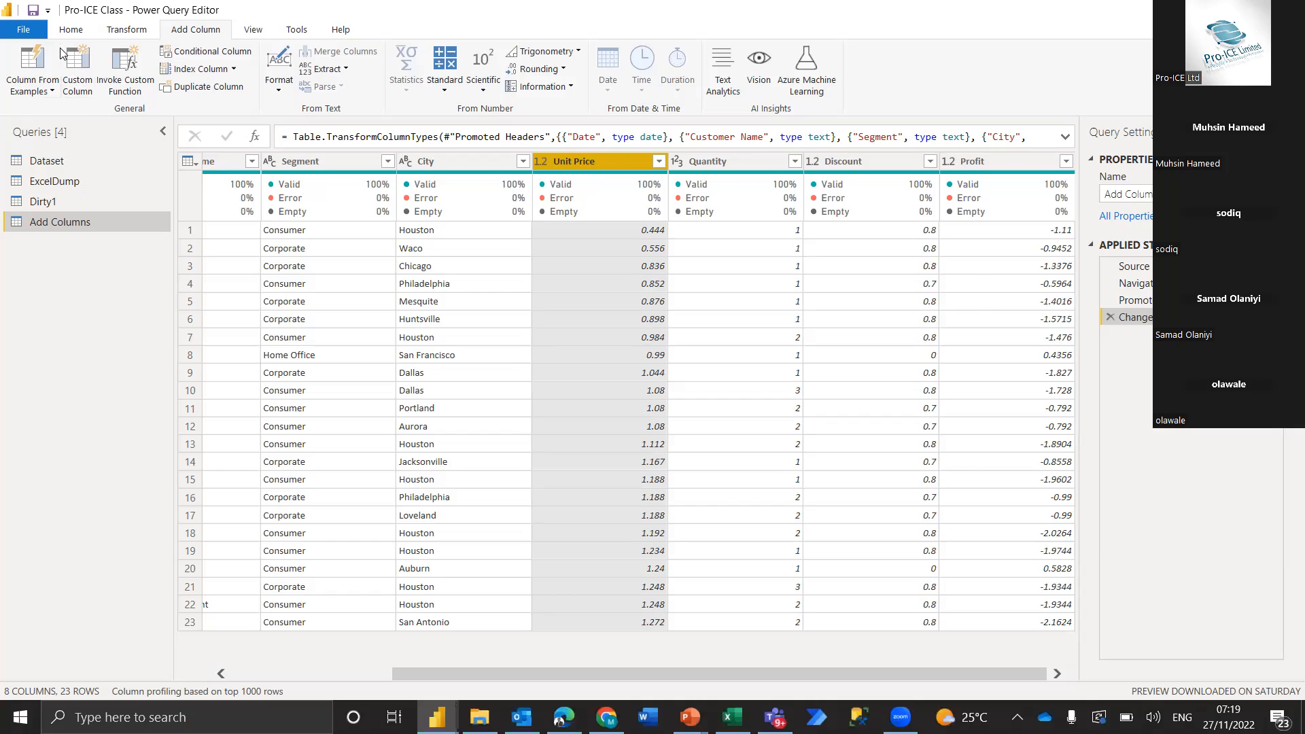
click(66, 72)
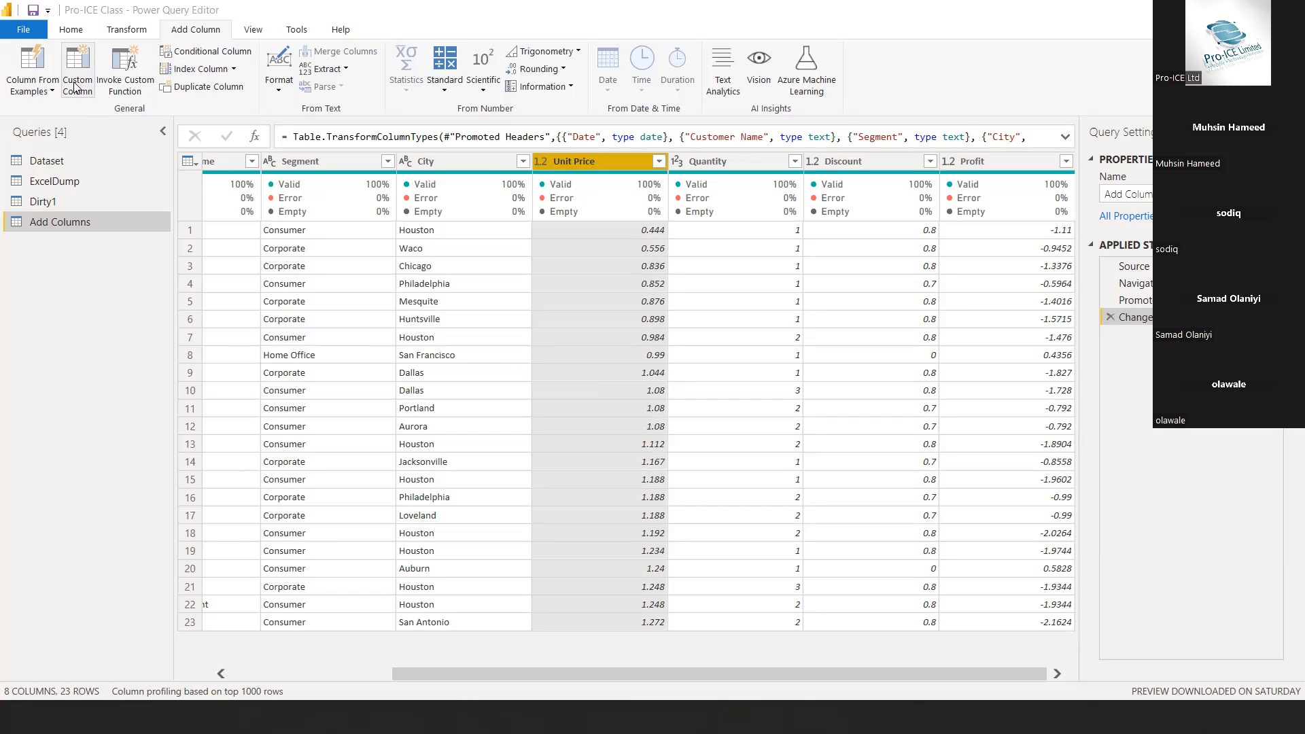
key(Escape)
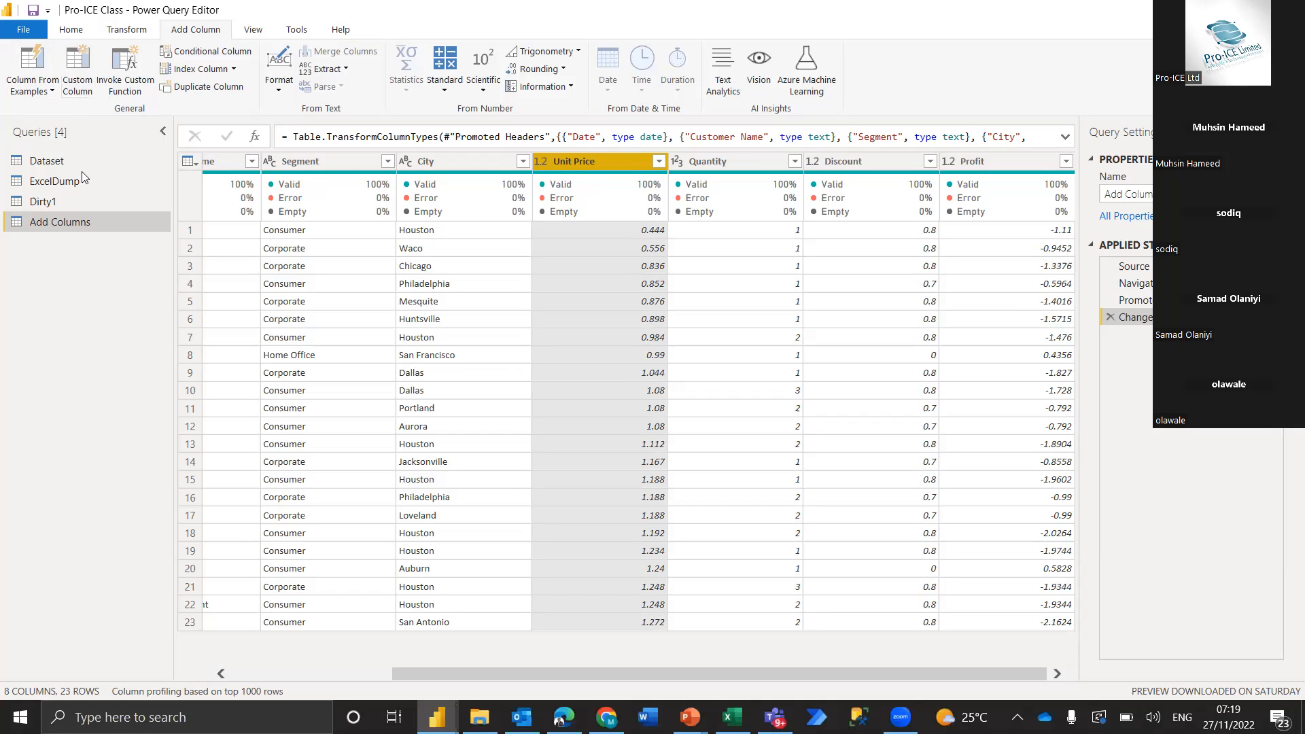
click(75, 79)
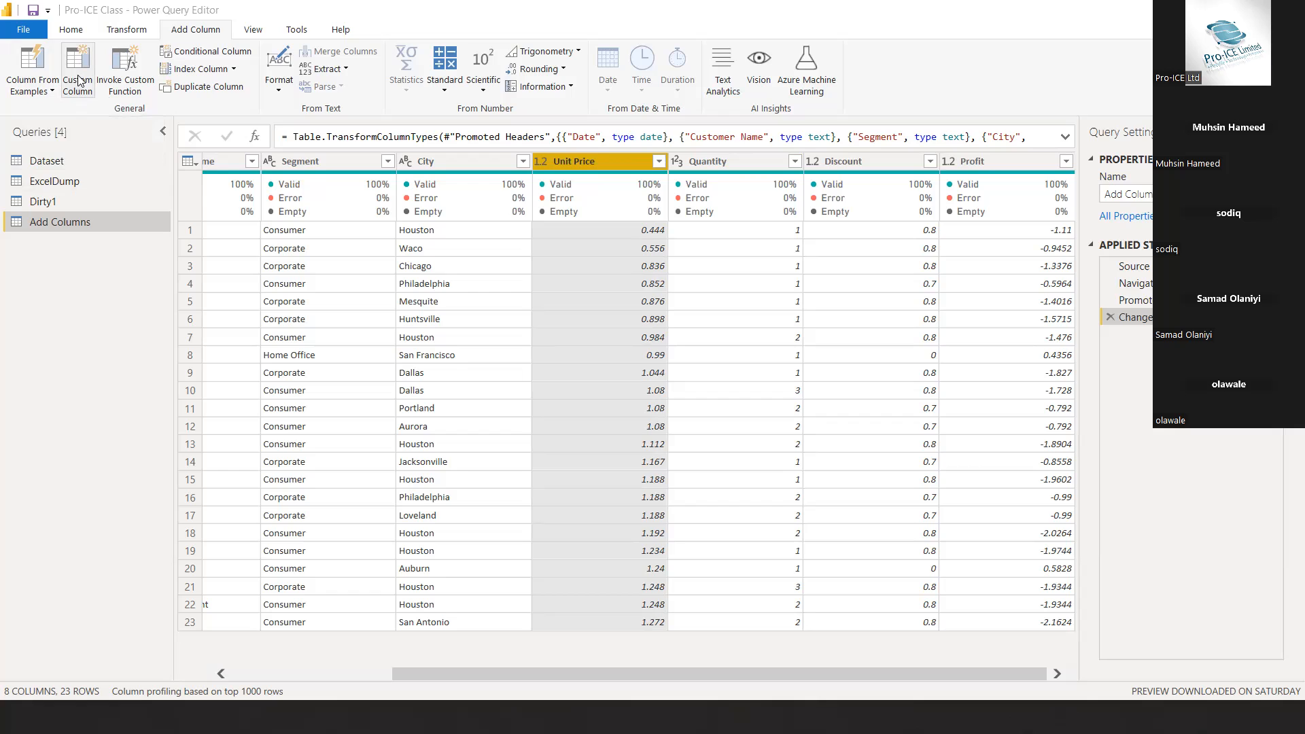
key(Escape)
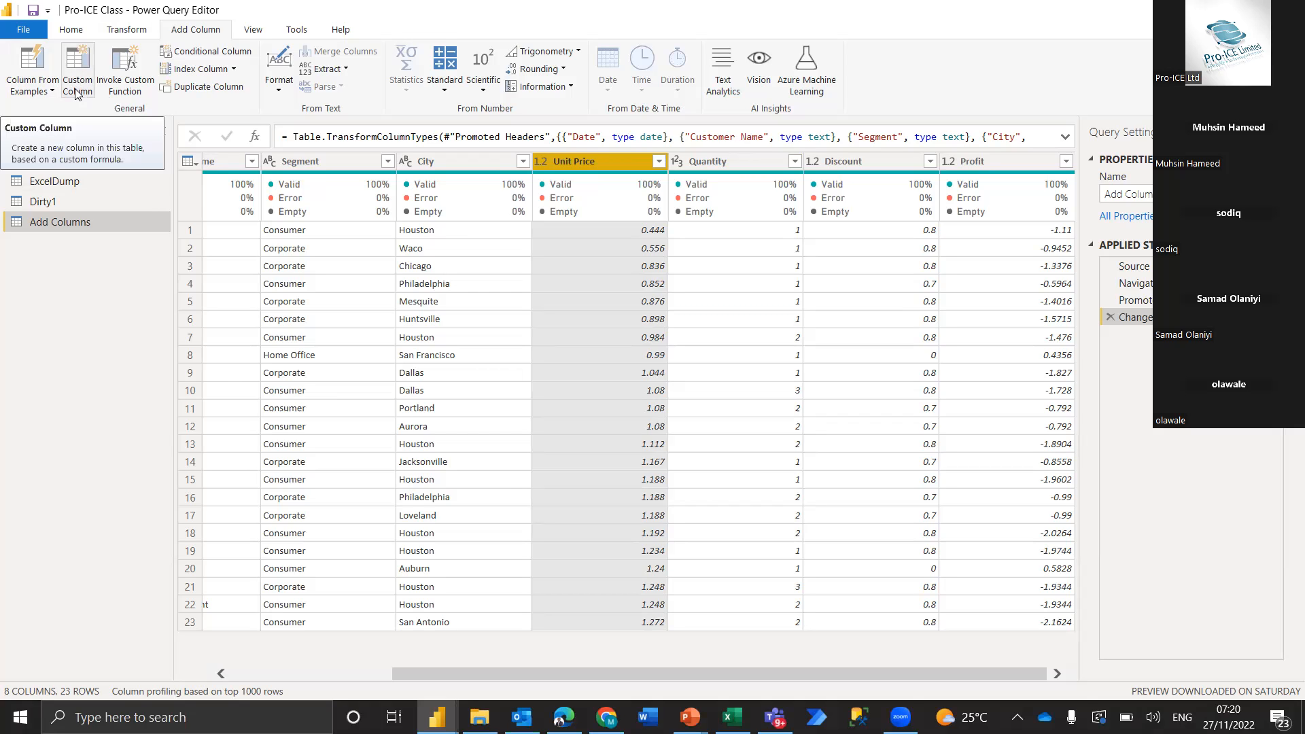
Start a custom column named Transaction Amount and move its dialog clear of the Unit Price and Quantity data
click(76, 80)
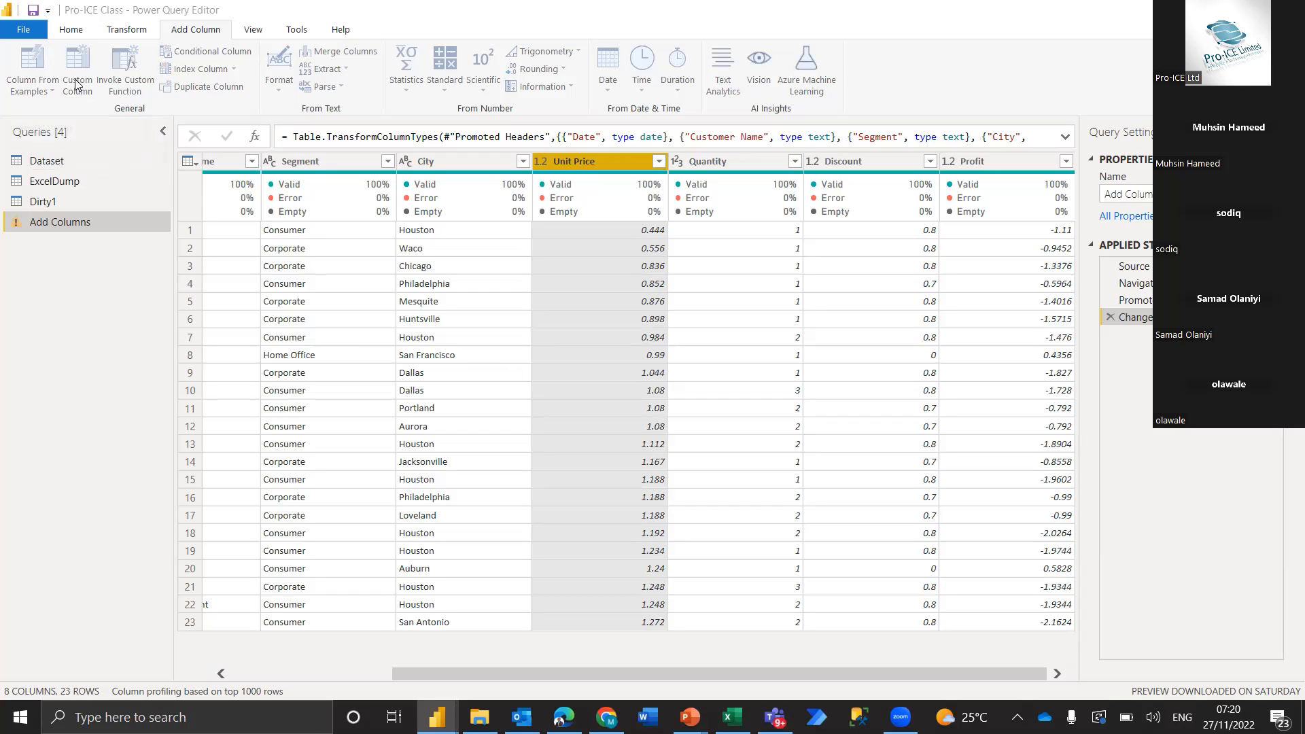
click(77, 84)
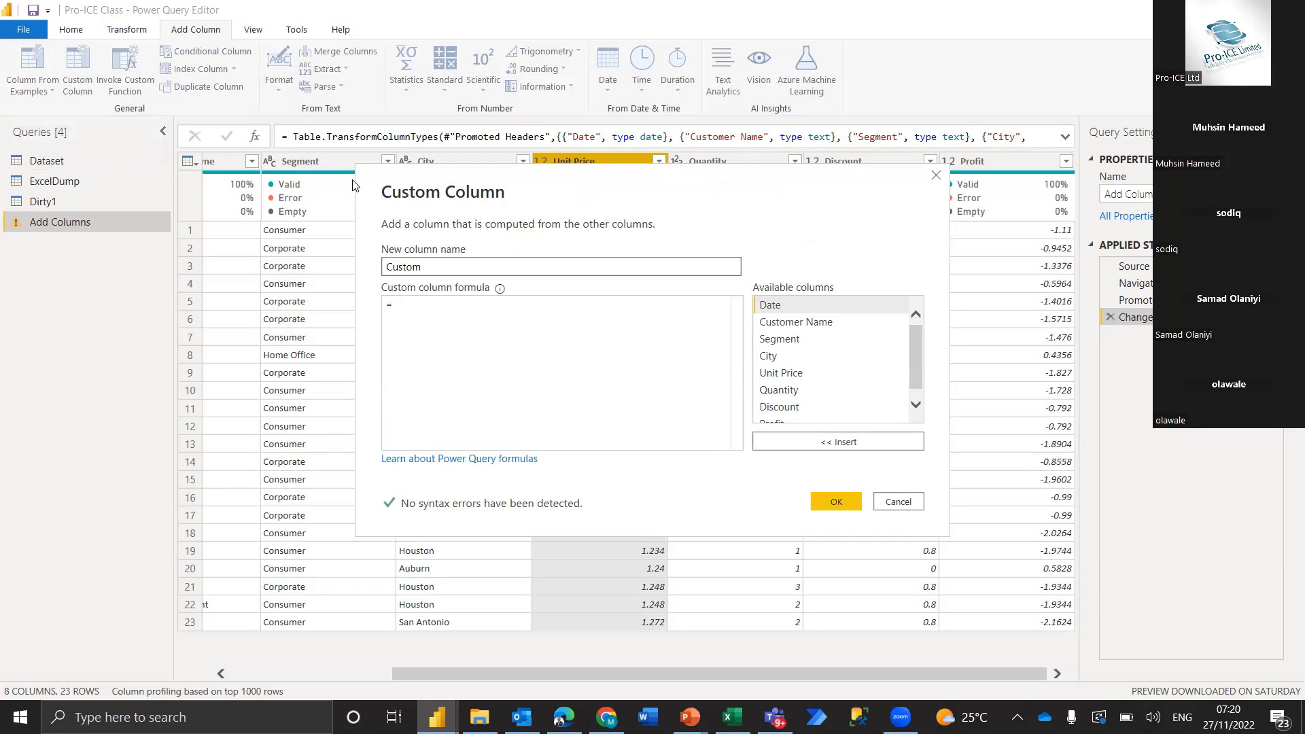
drag(652, 189, 675, 177)
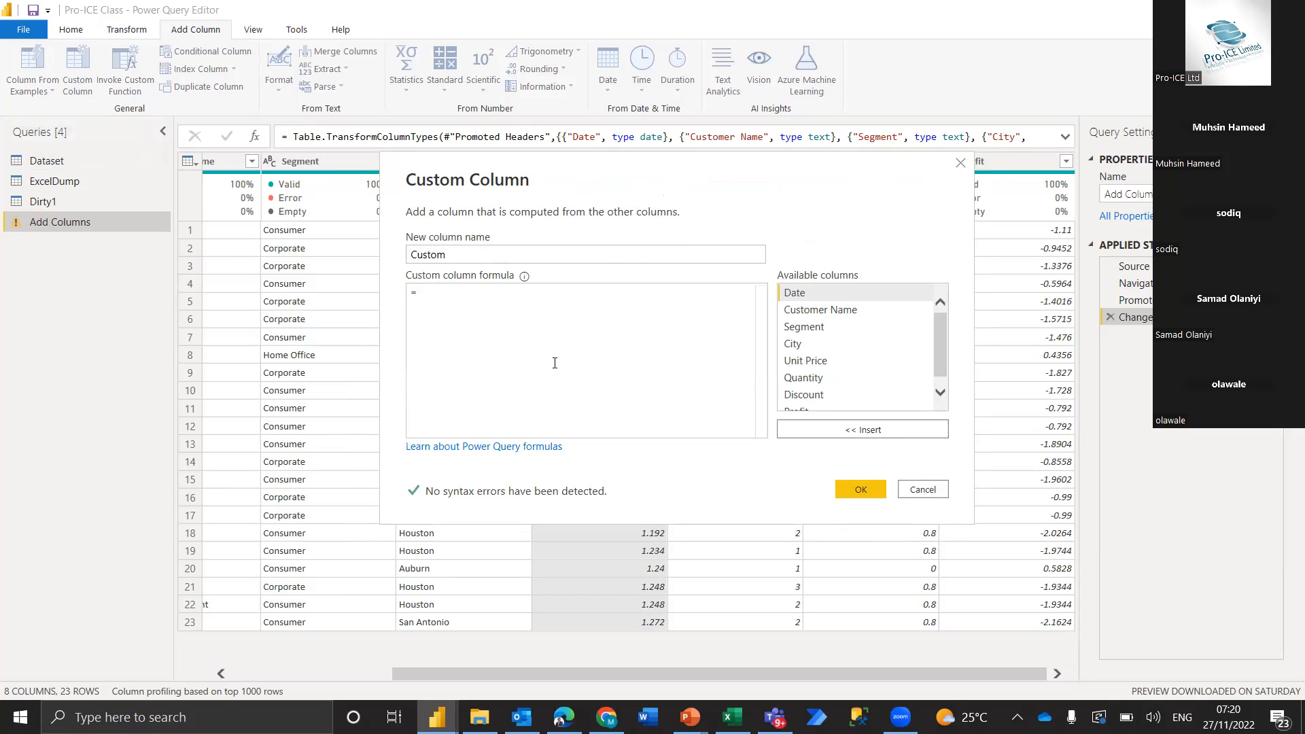
double_click(454, 254)
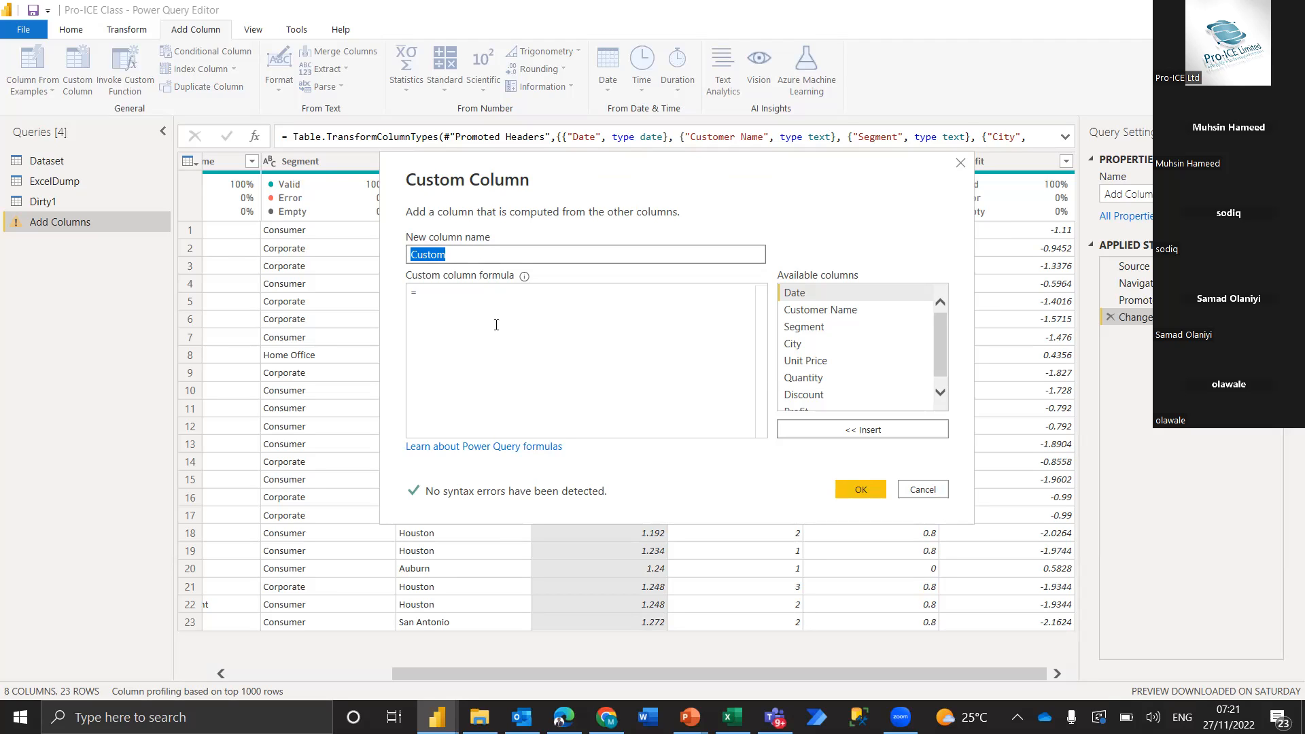
text(Transaction Amount)
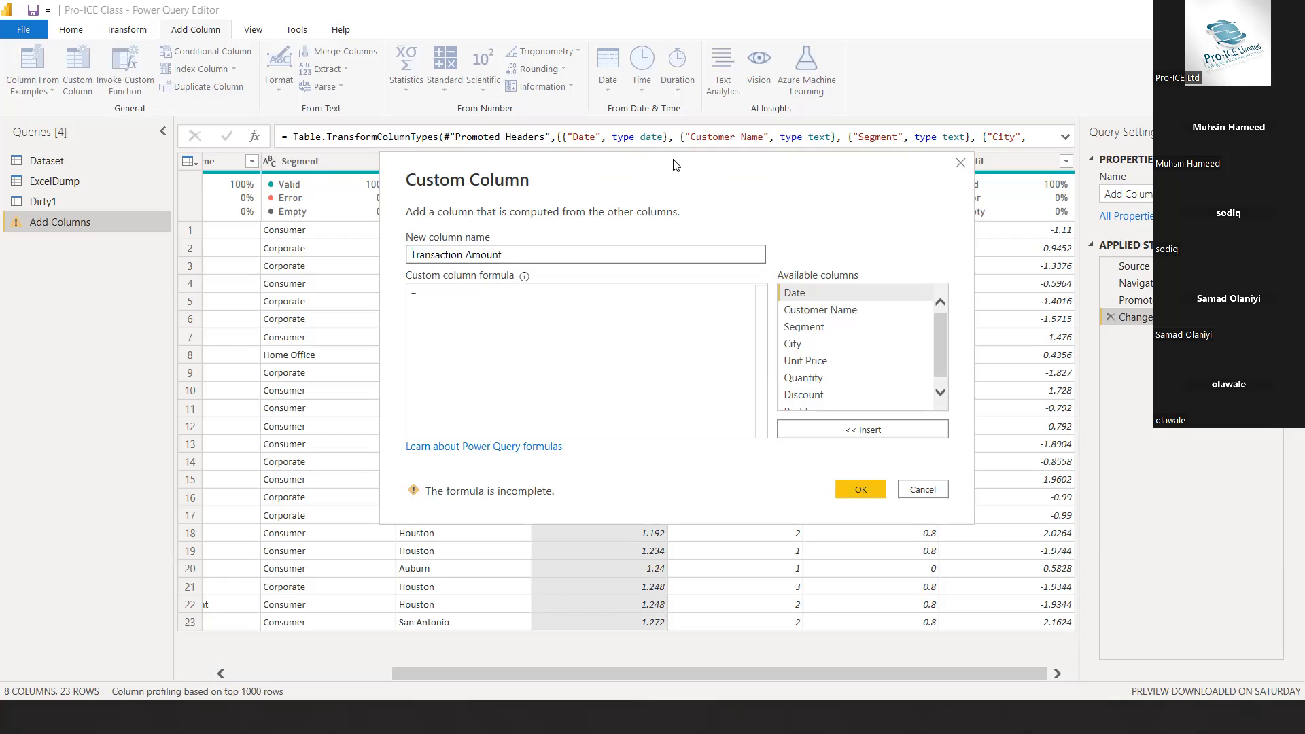
drag(676, 165, 588, 151)
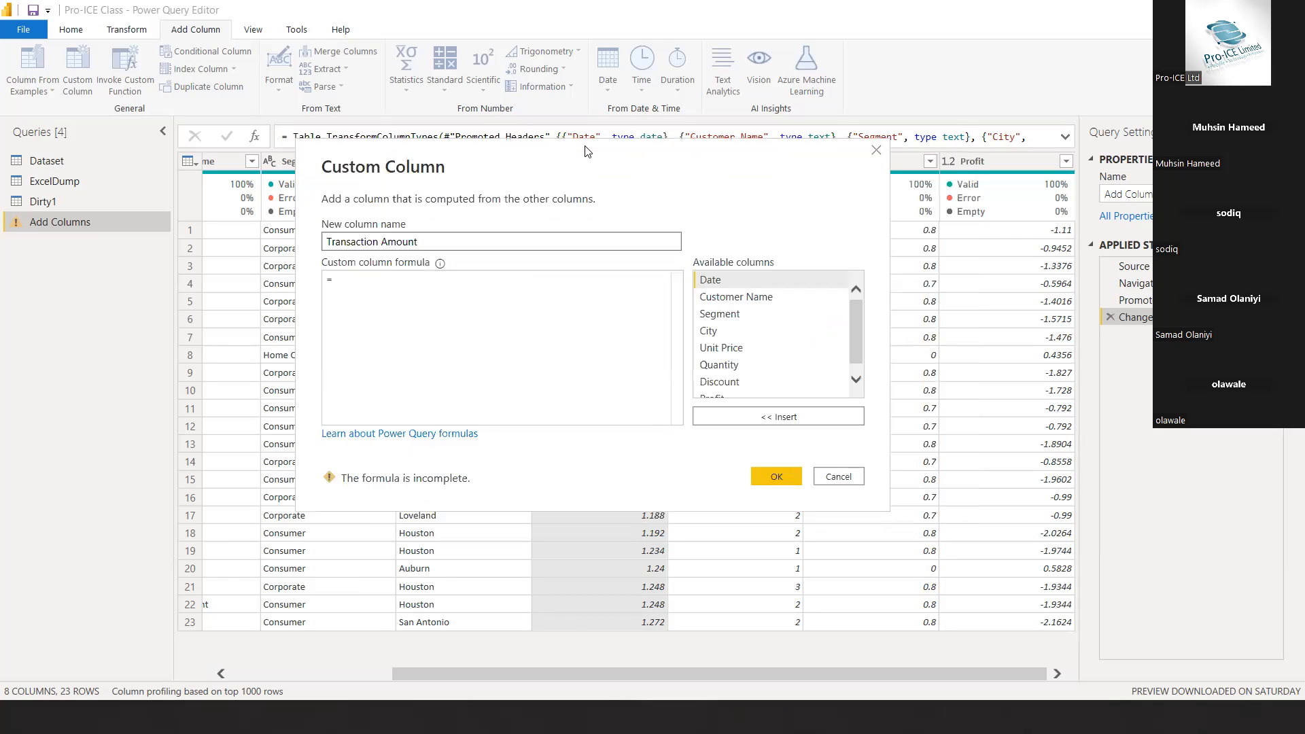
drag(588, 151, 579, 17)
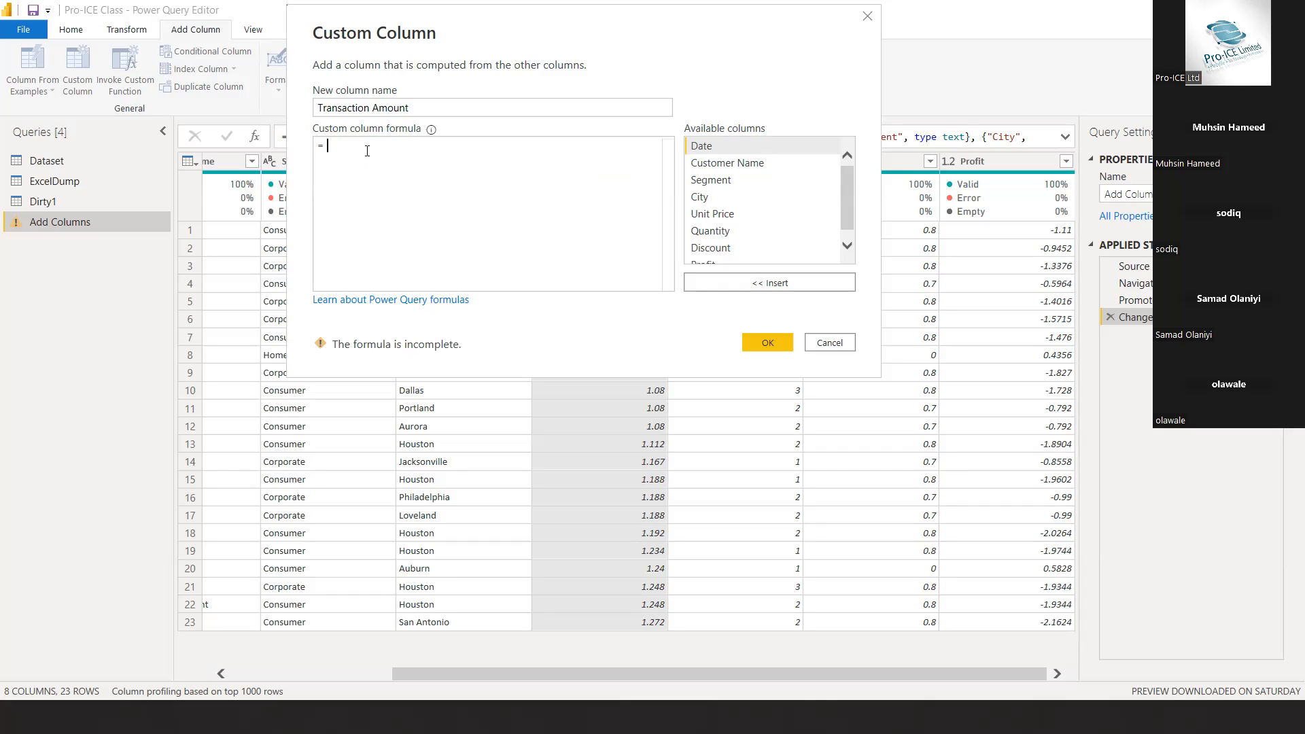
text(&)
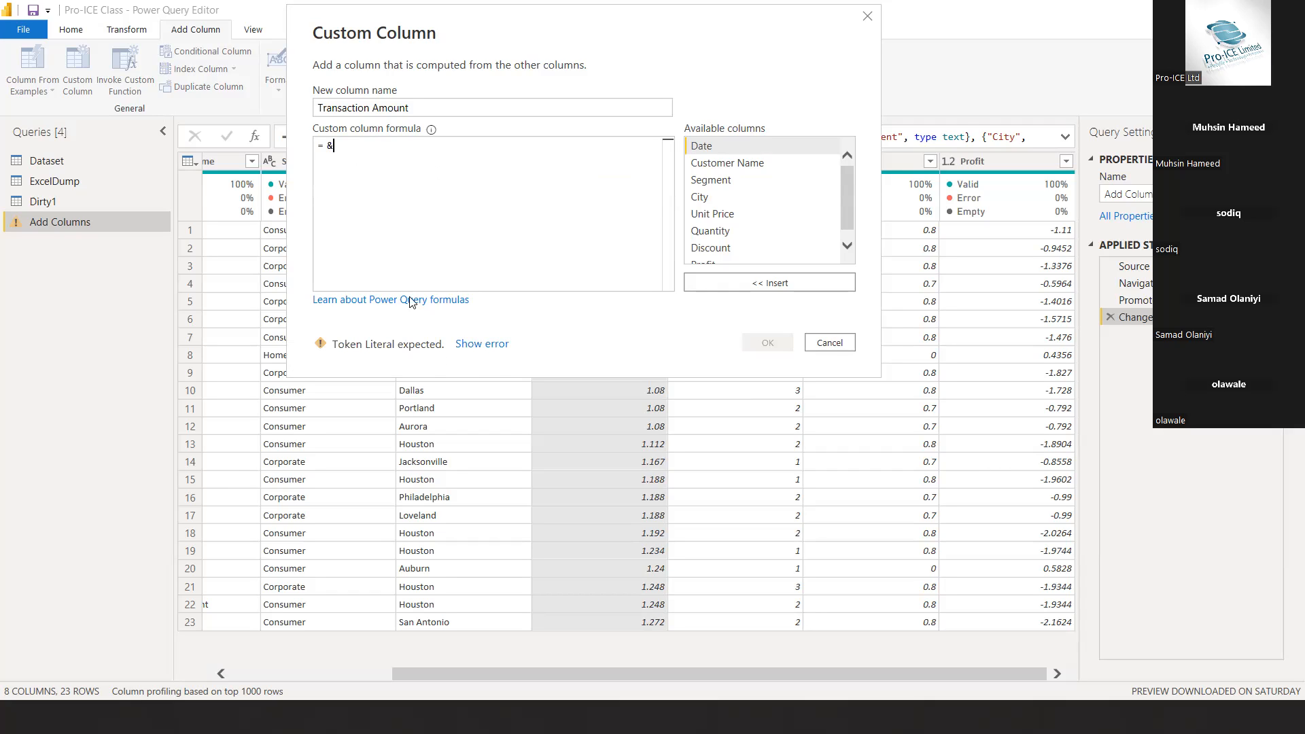
key(BackSpace)
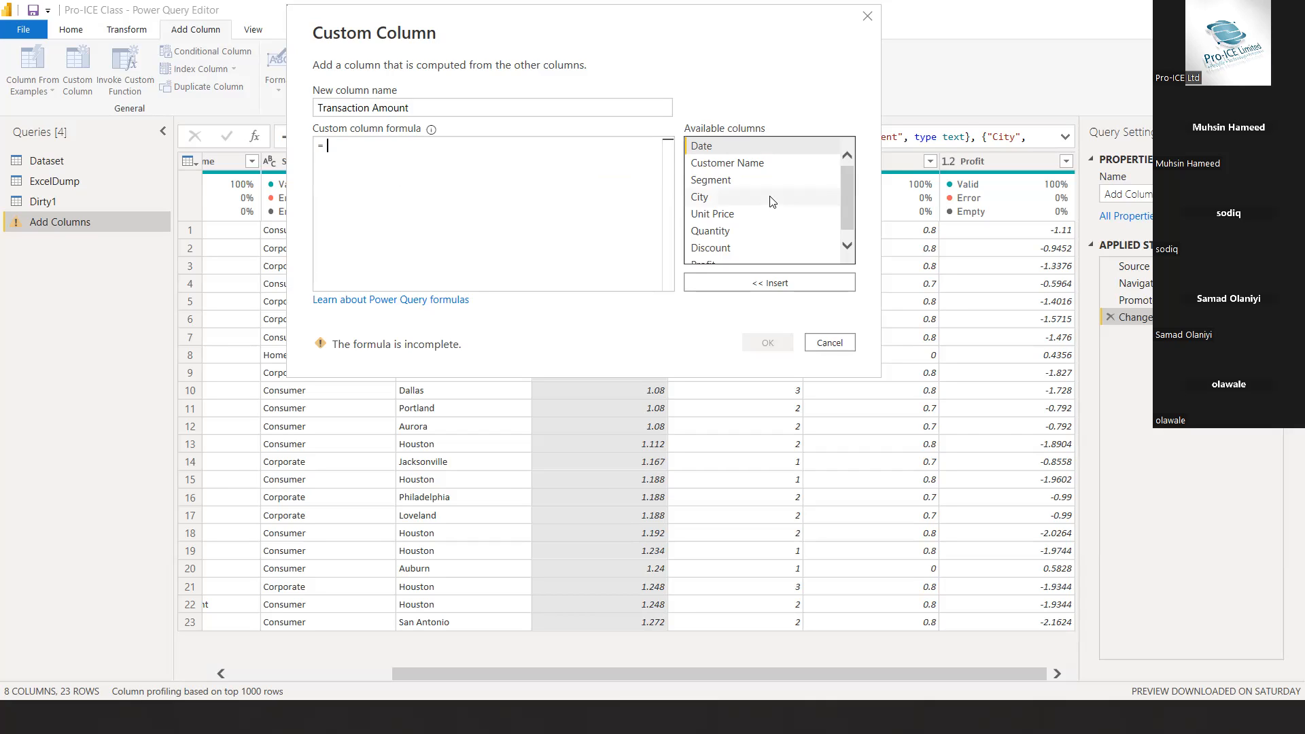
click(732, 166)
double_click(732, 167)
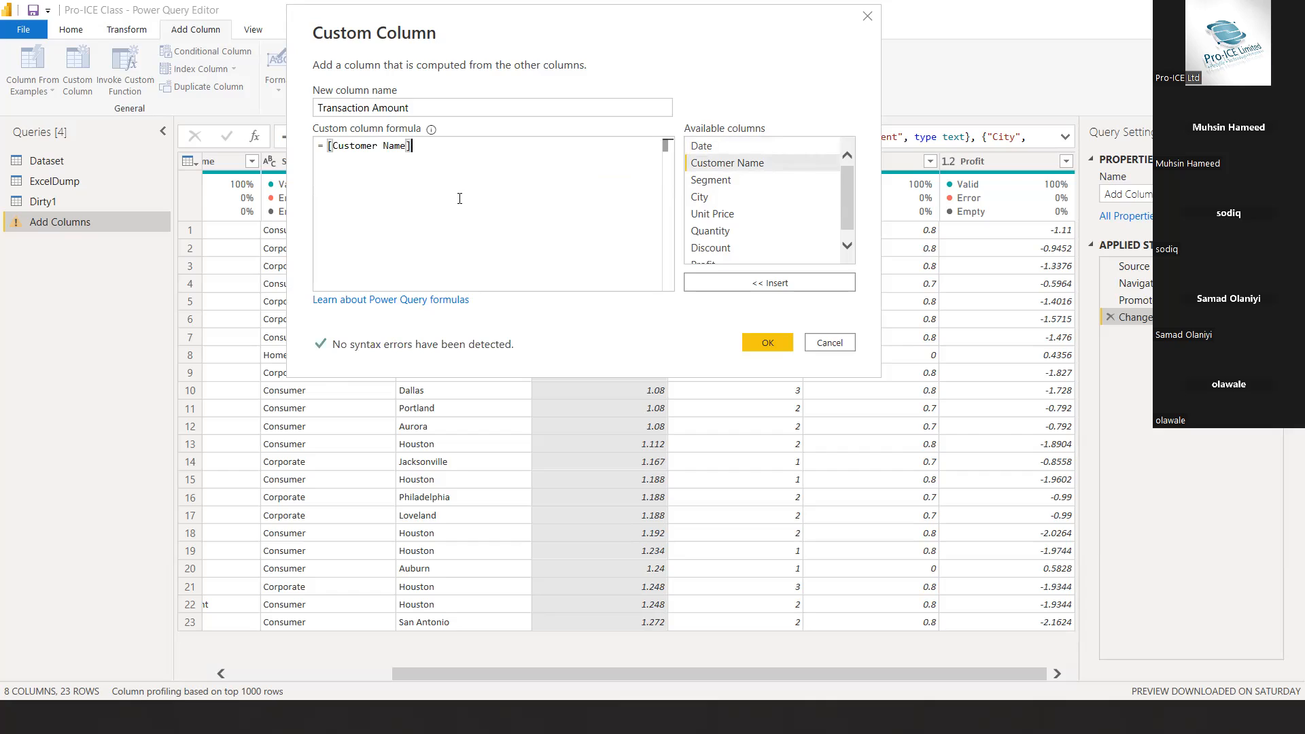
drag(417, 148, 280, 152)
key(BackSpace)
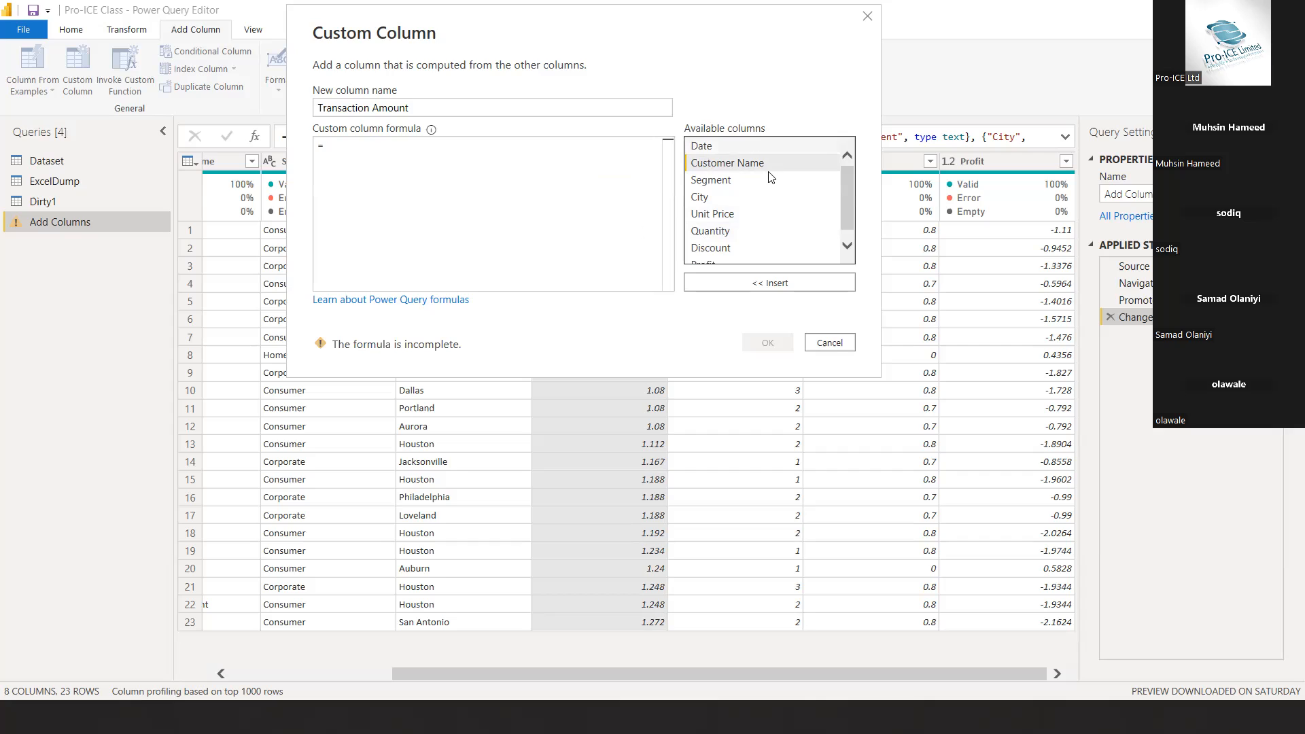
Build the custom column formula [Unit Price] * [Quantity] from the available columns and create the Transaction Amount column
scroll(762, 213, down, 1)
scroll(762, 213, up, 1)
scroll(763, 213, down, 1)
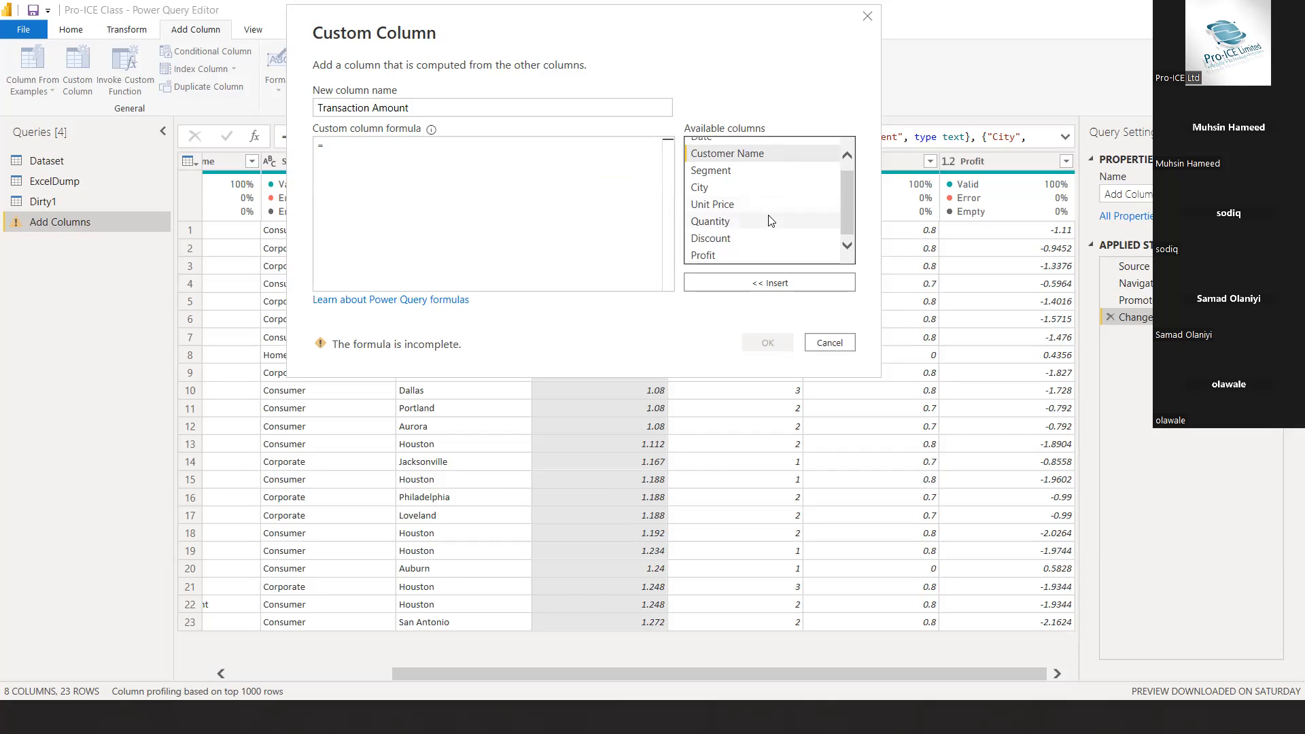
double_click(719, 205)
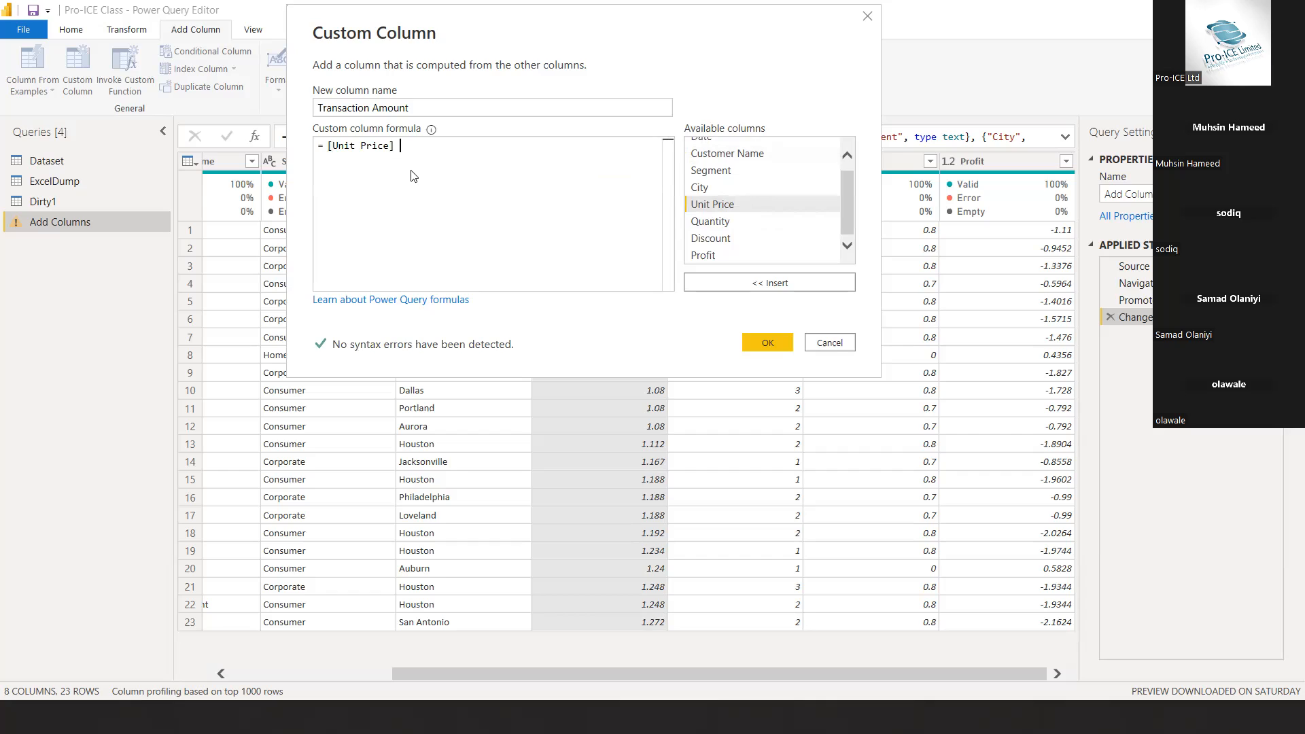
text(*)
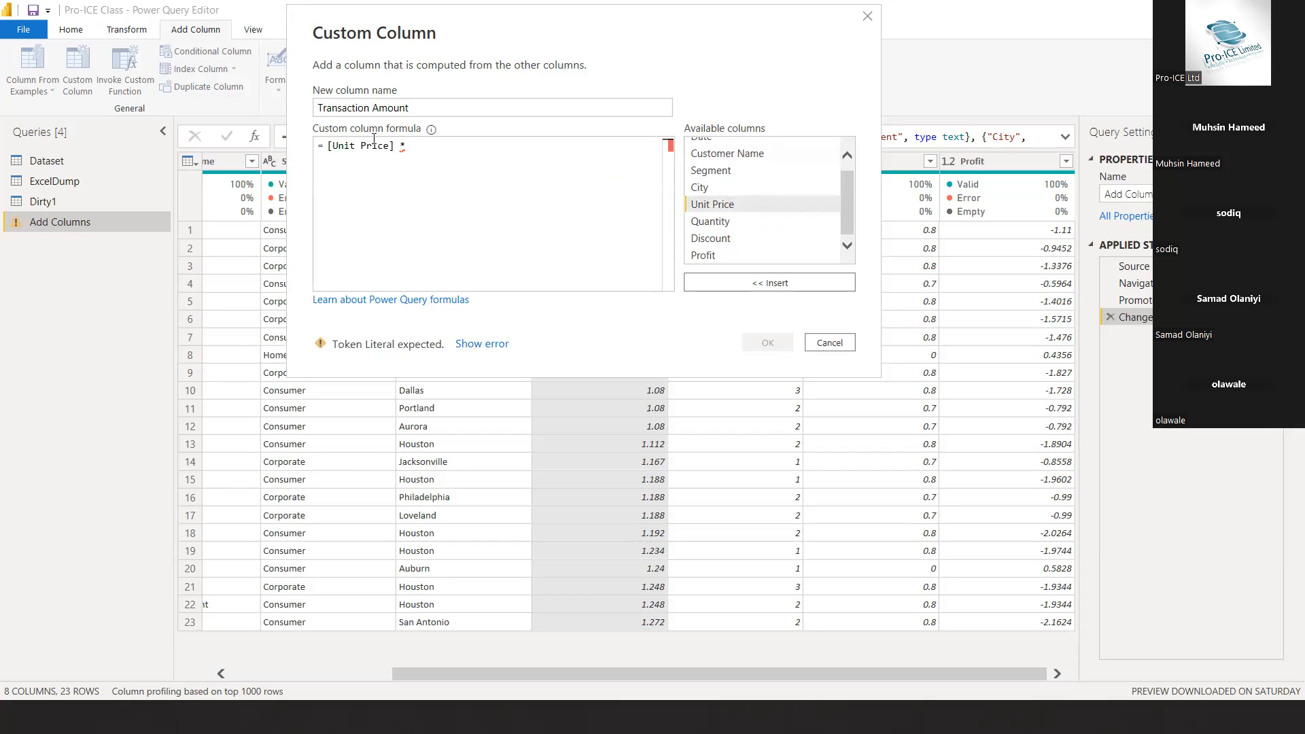
click(728, 225)
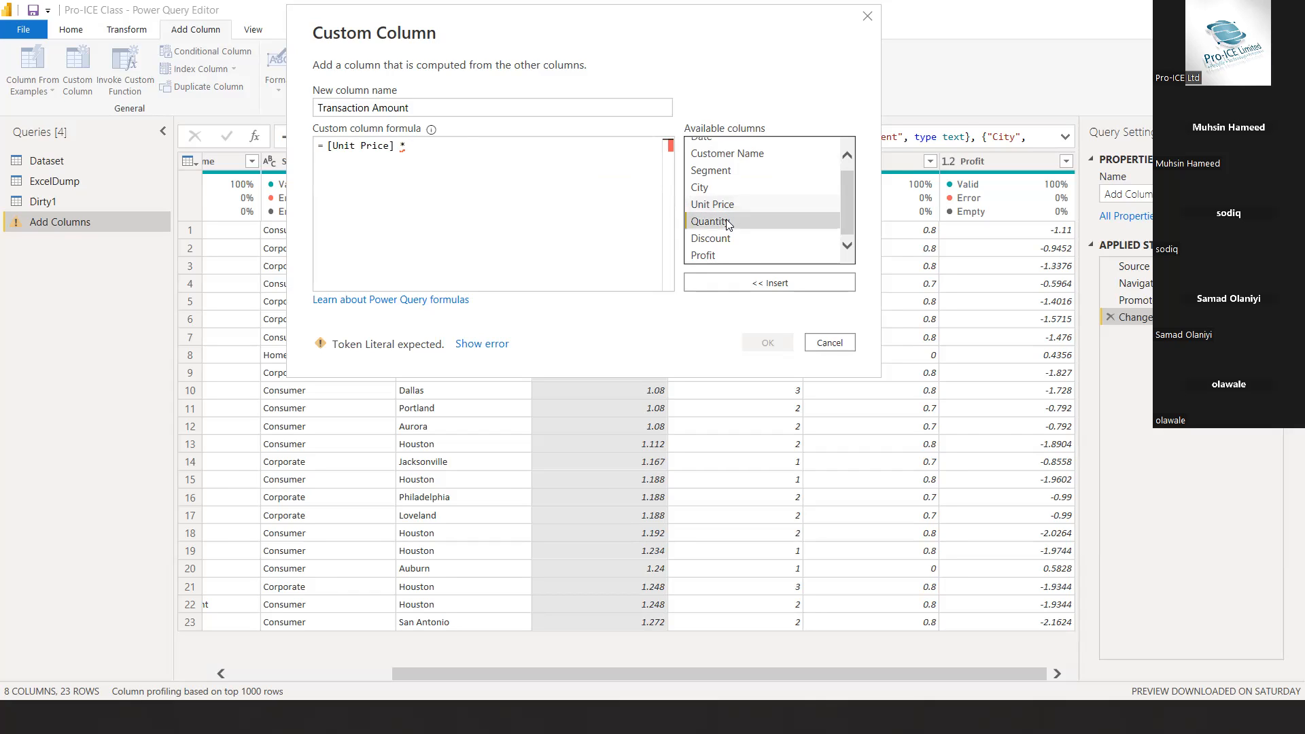
double_click(728, 225)
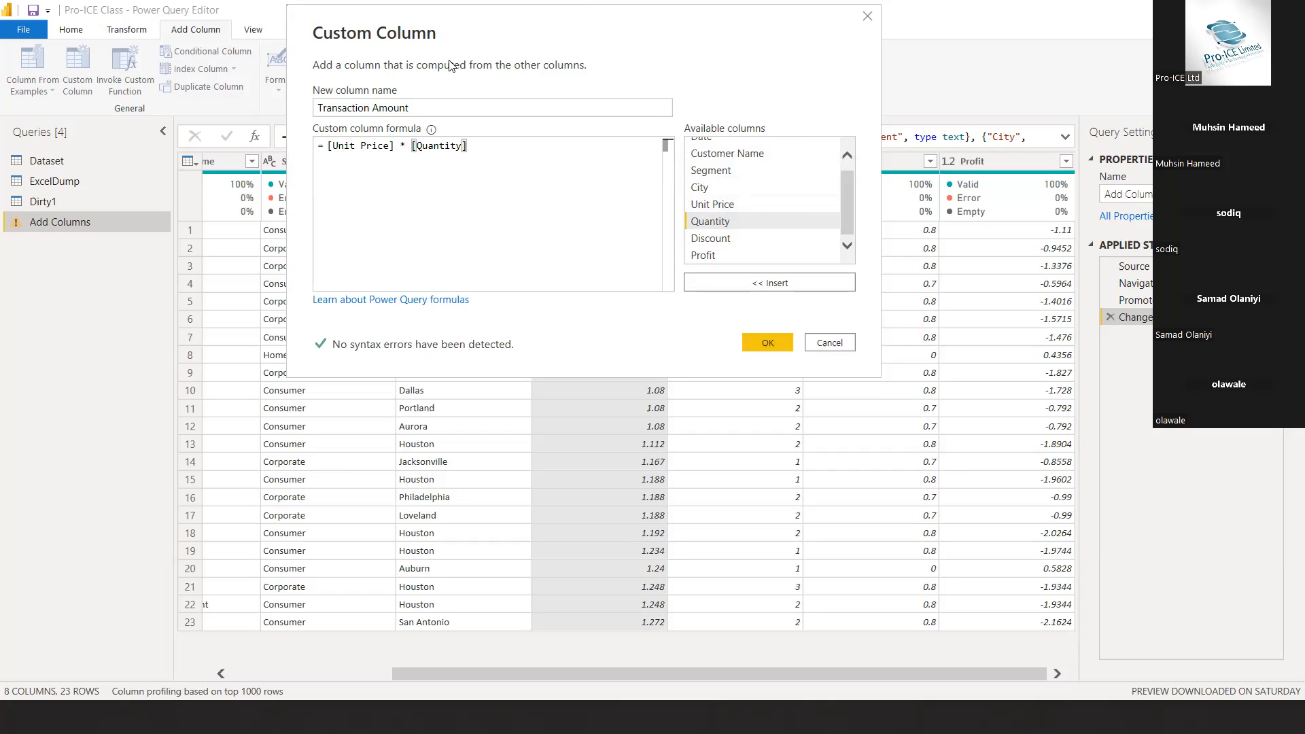
click(379, 108)
click(767, 342)
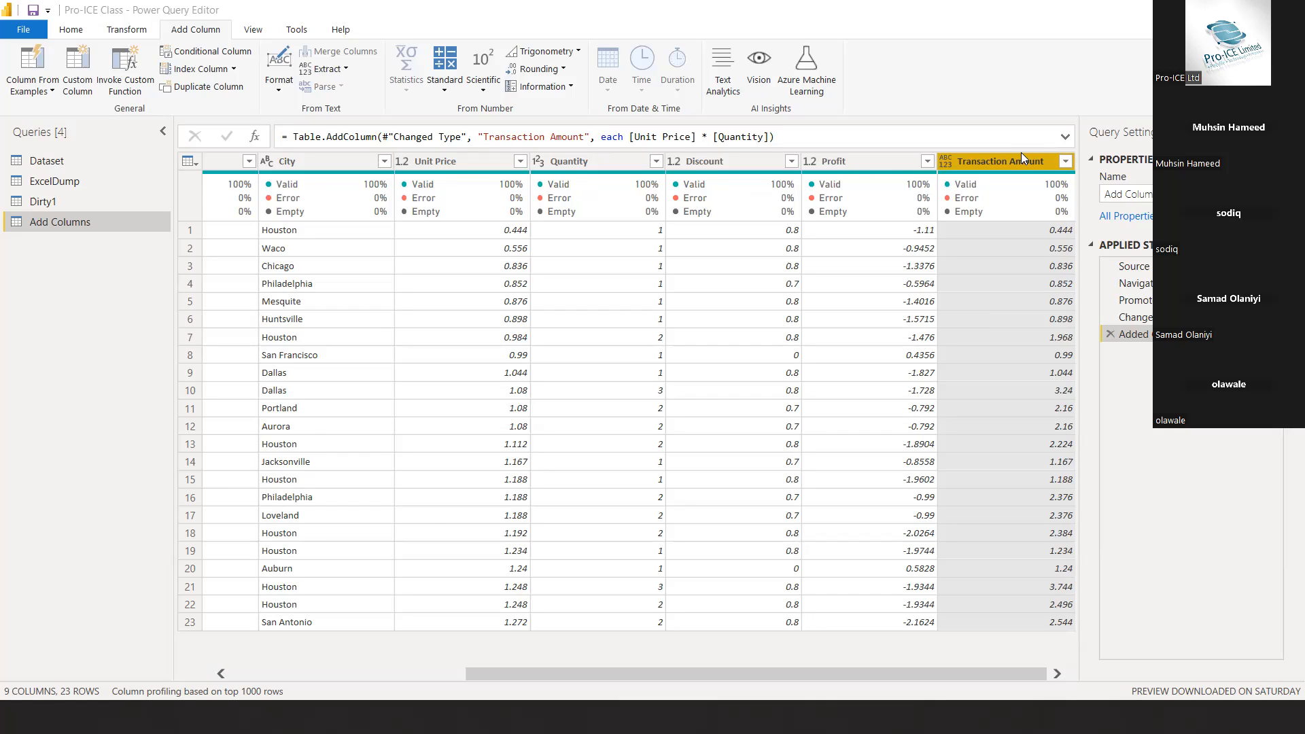
Start a conditional column in the Add Columns query and set its new column name to Country
mouse_move(1015, 201)
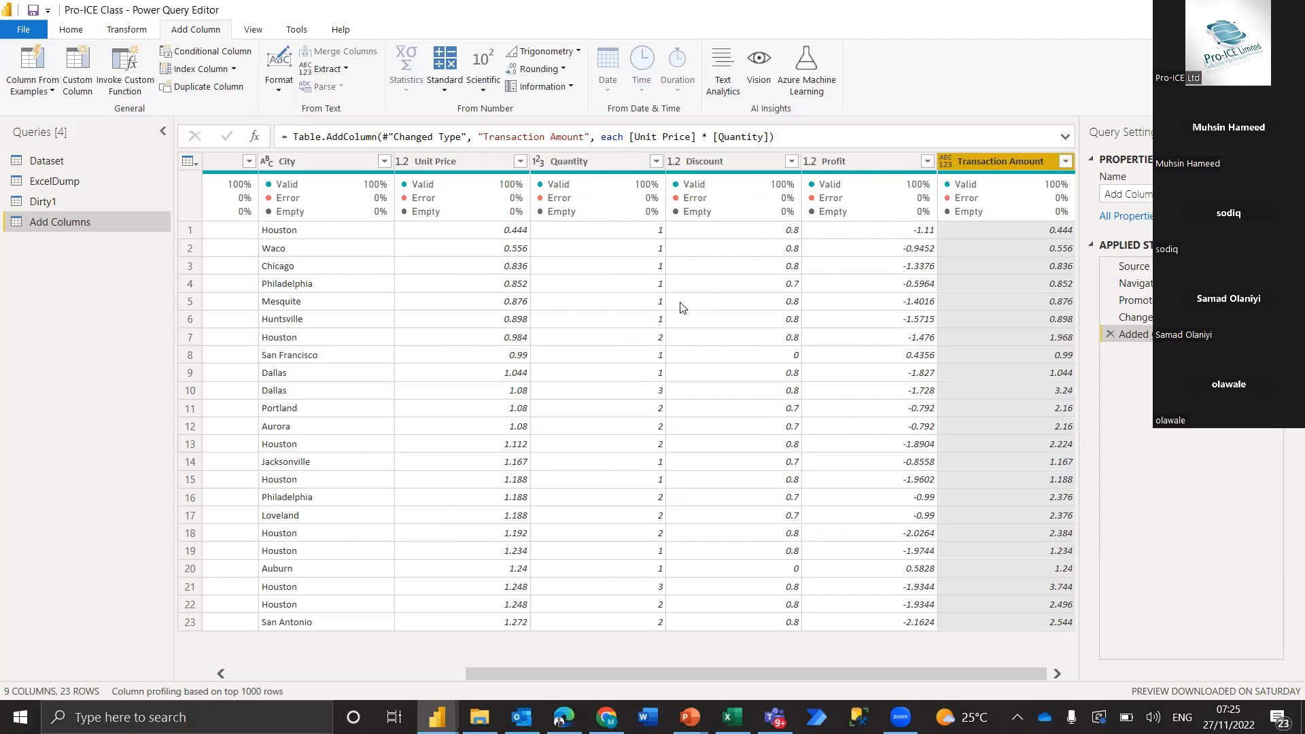
scroll(679, 306, left, 5)
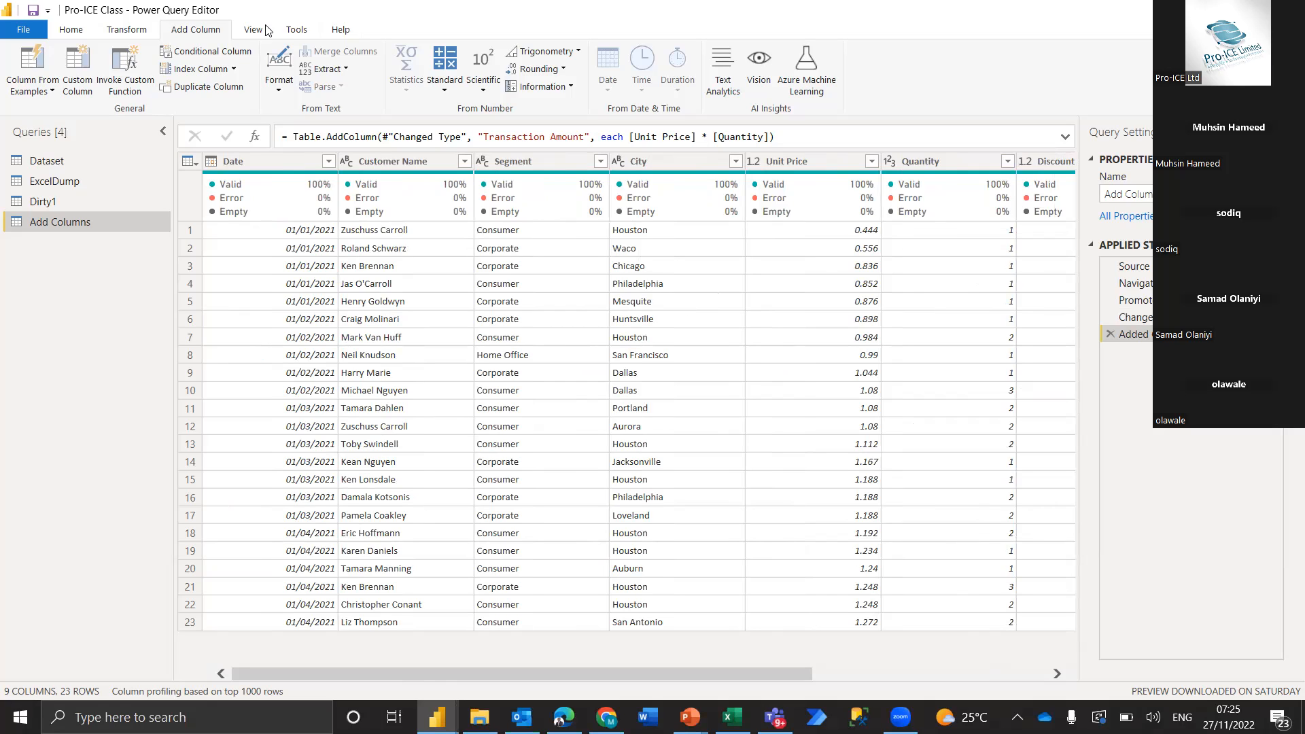
click(87, 63)
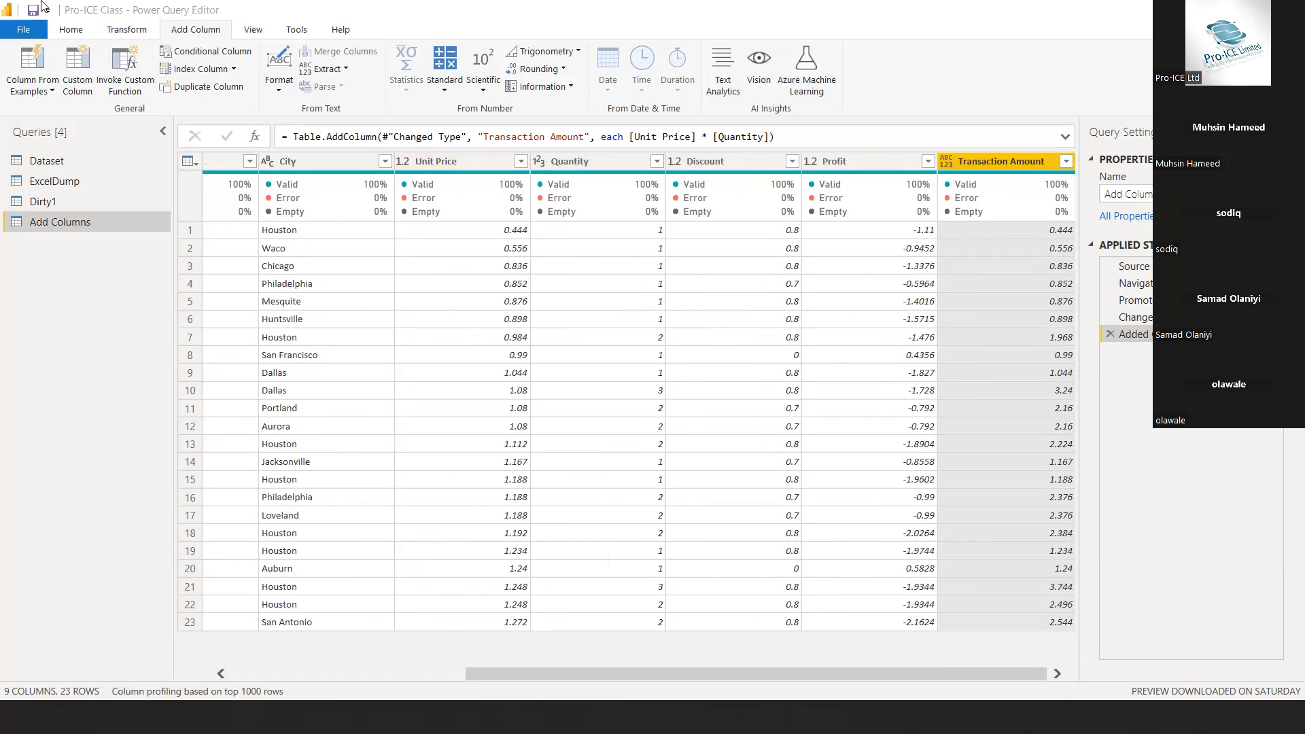
click(196, 54)
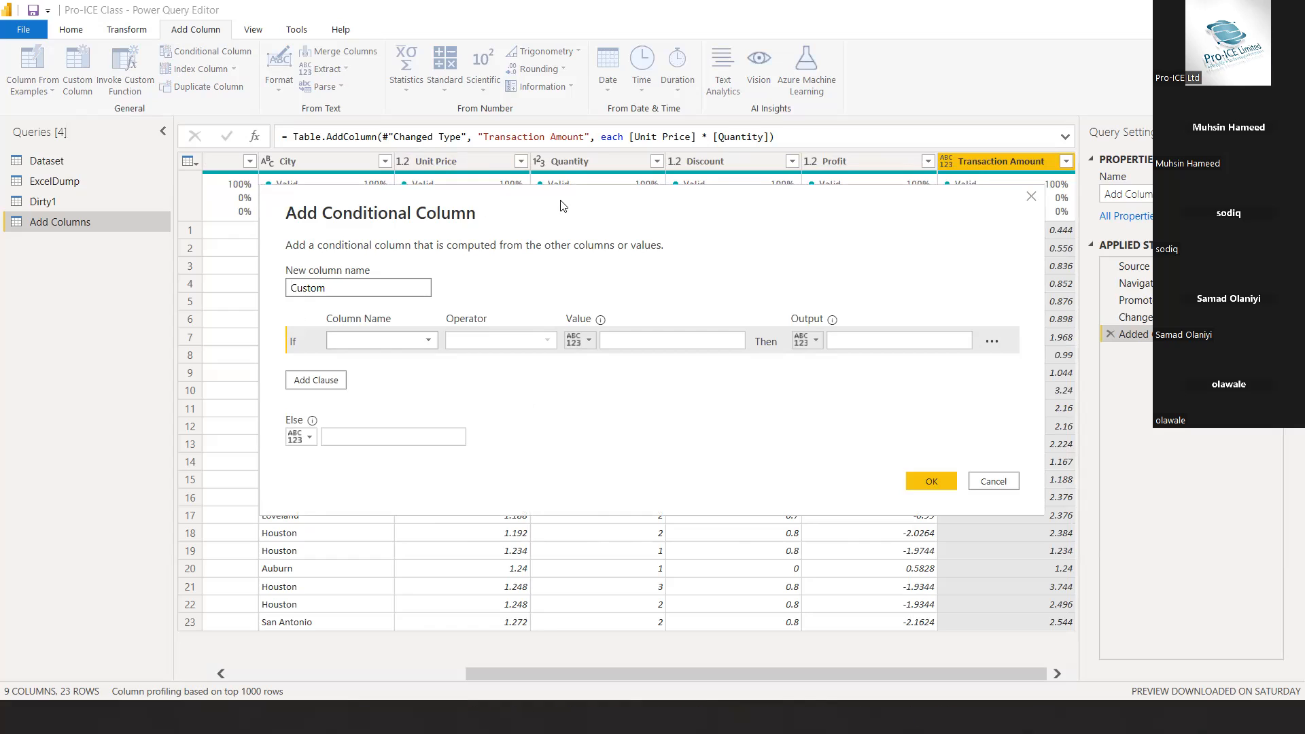
drag(544, 195, 526, 132)
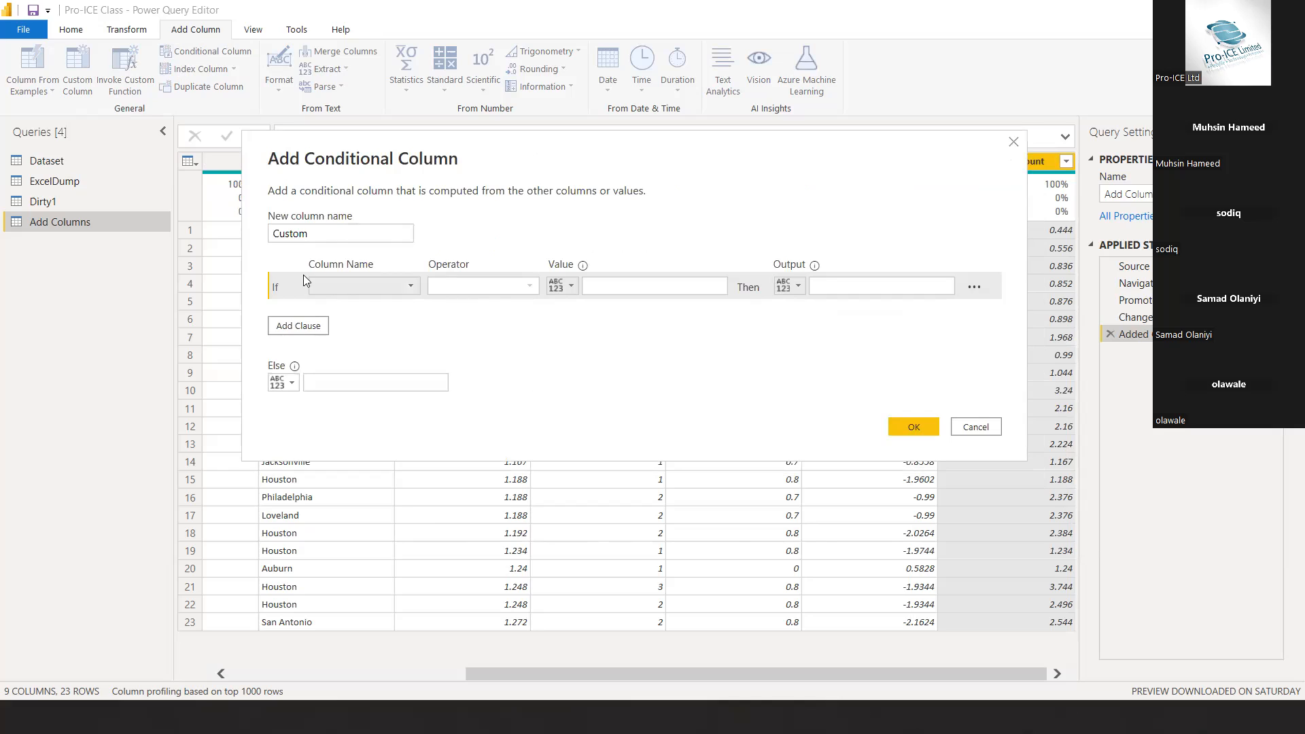
click(310, 231)
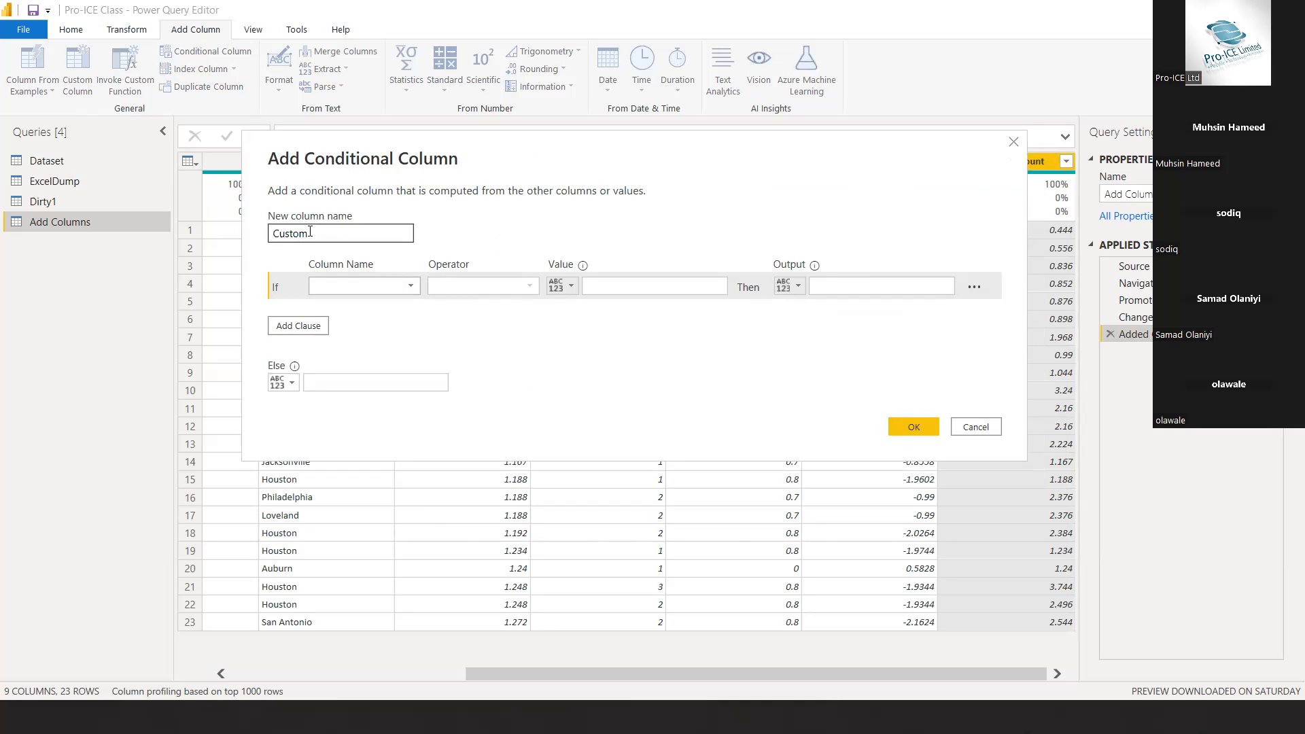
drag(310, 231, 265, 236)
text(Counb)
key(BackSpace)
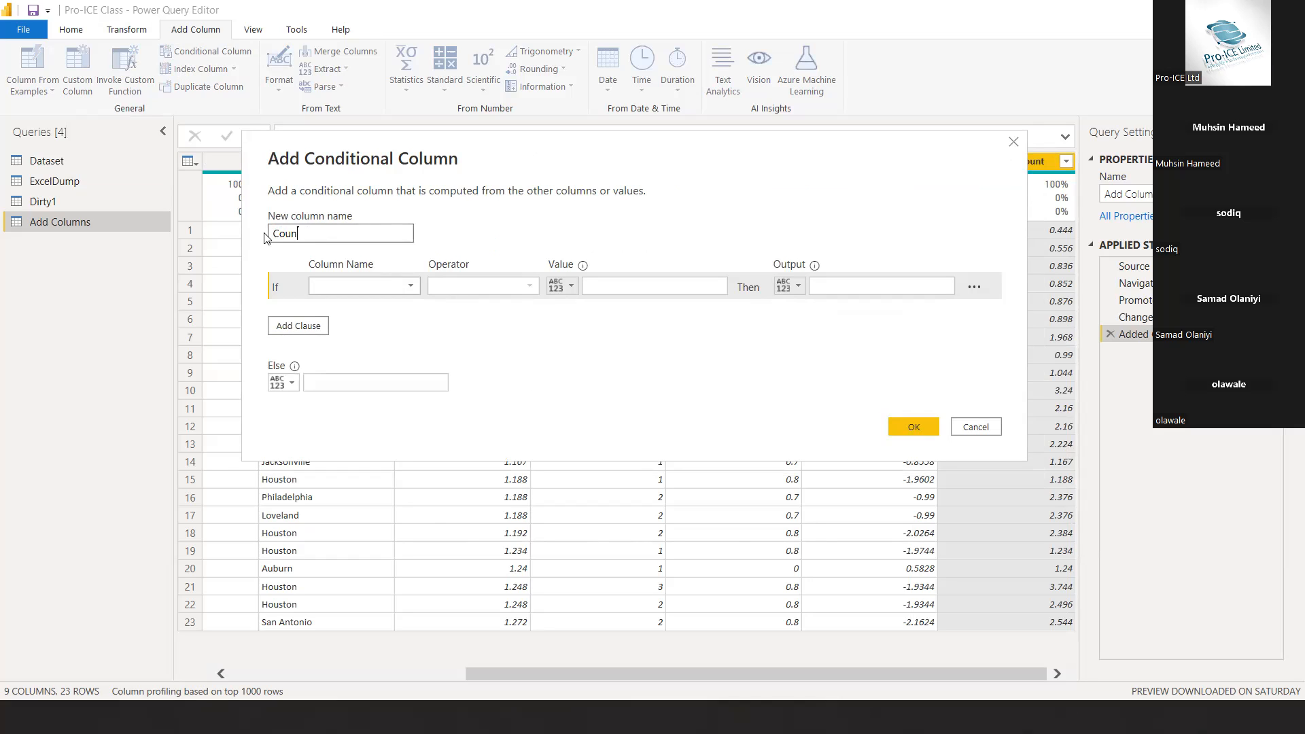
text(try)
key(BackSpace)
key(BackSpace)
key(BackSpace)
text(try)
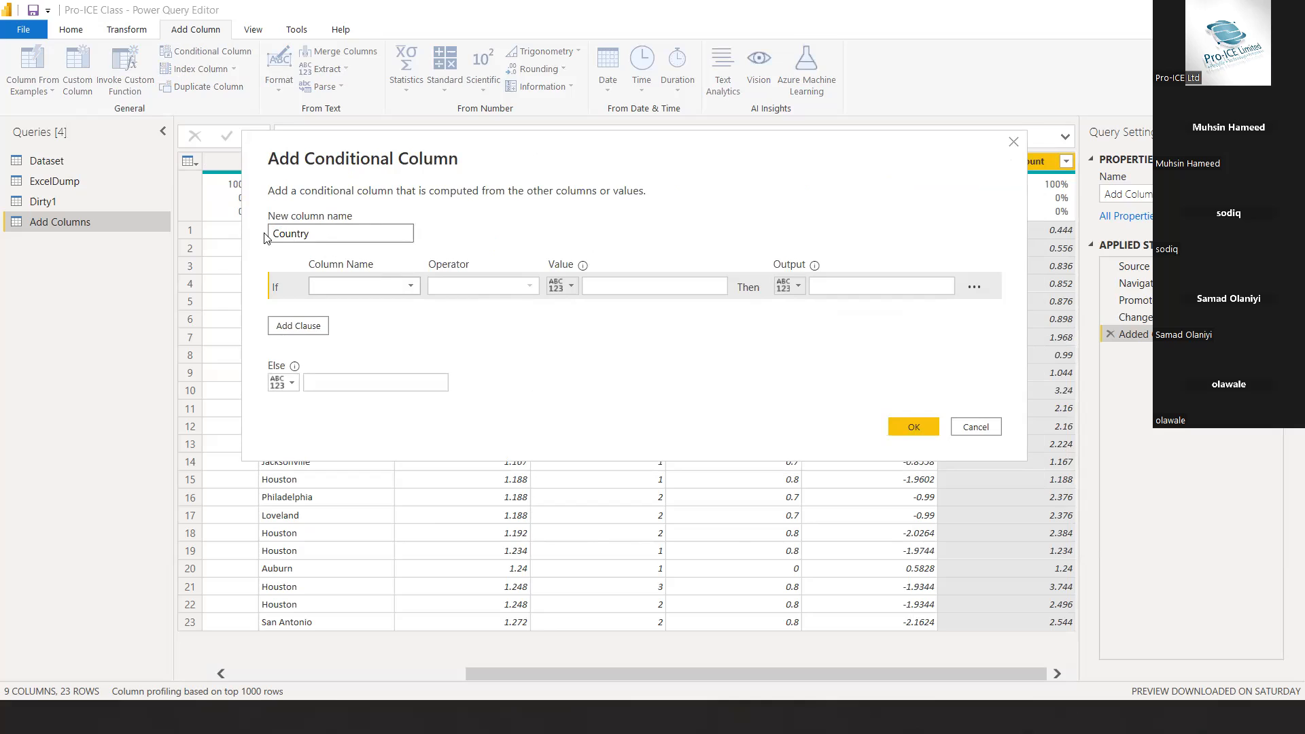
Define the first condition of the Country column so that City equals Houston outputs USA
click(385, 284)
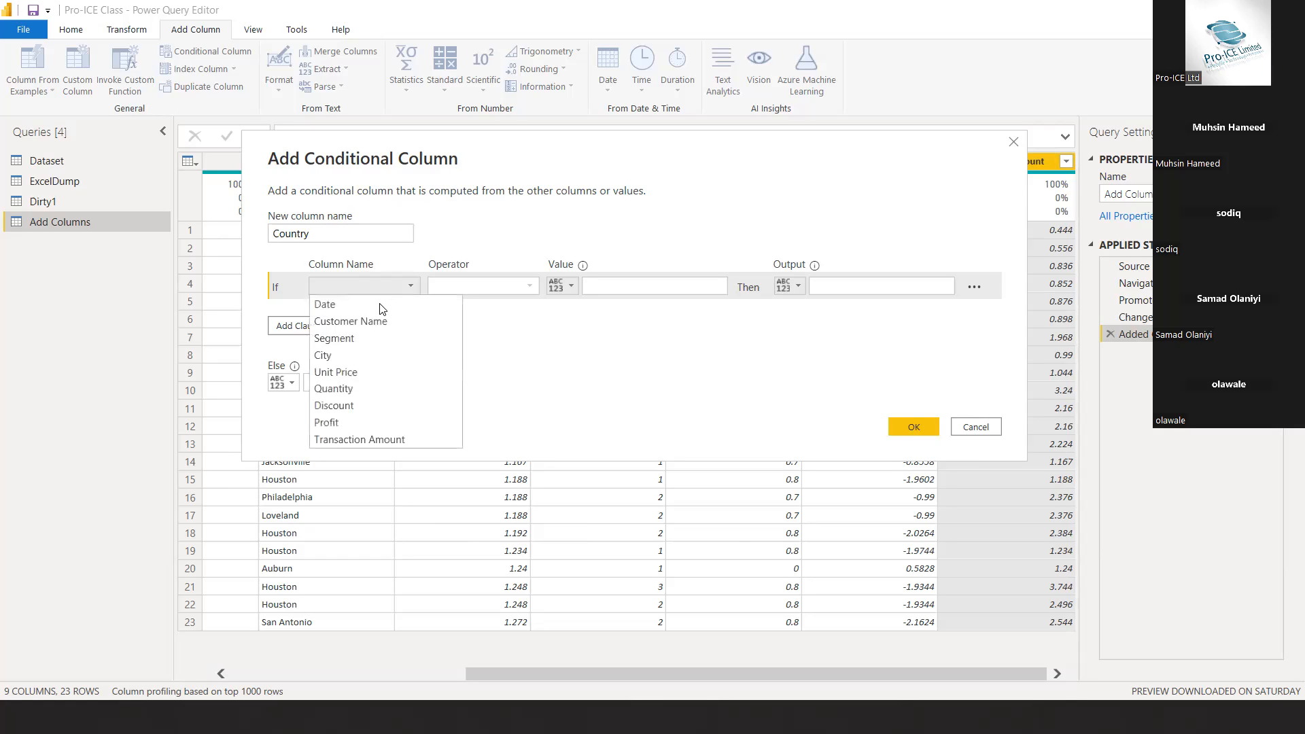
click(345, 355)
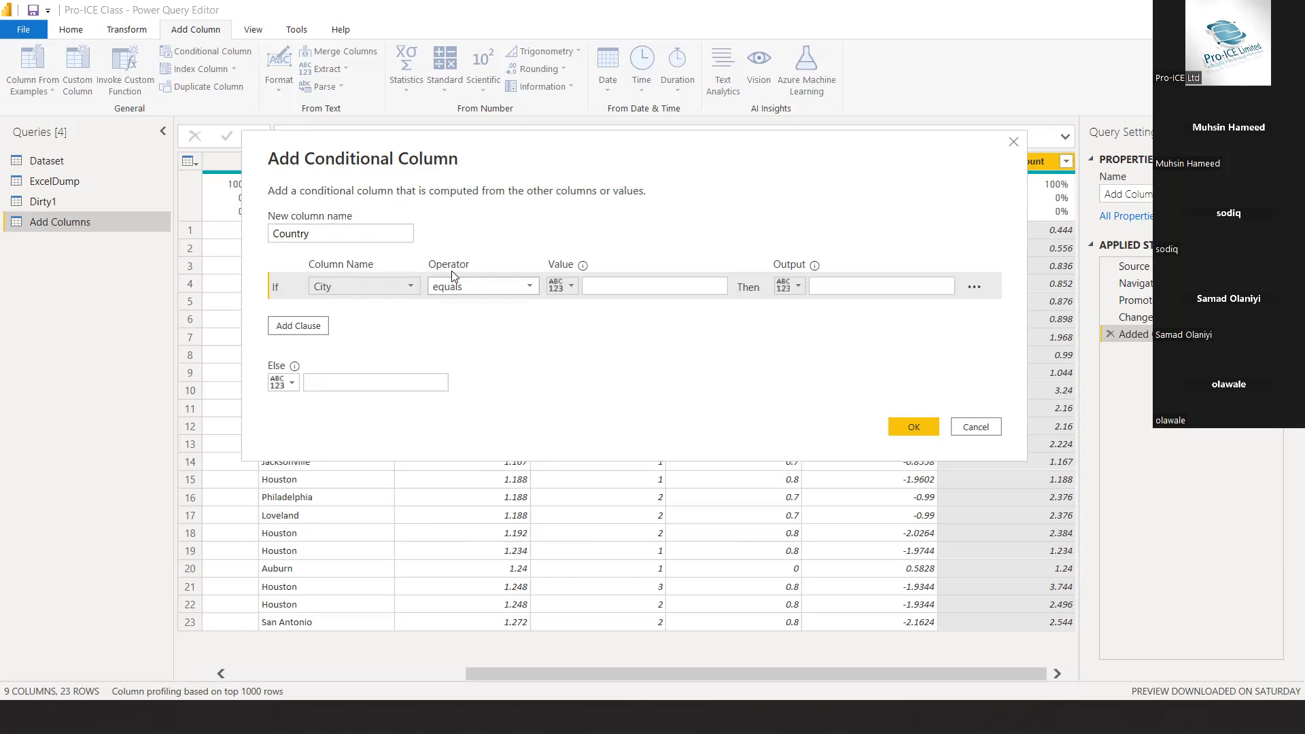
click(604, 286)
text(H)
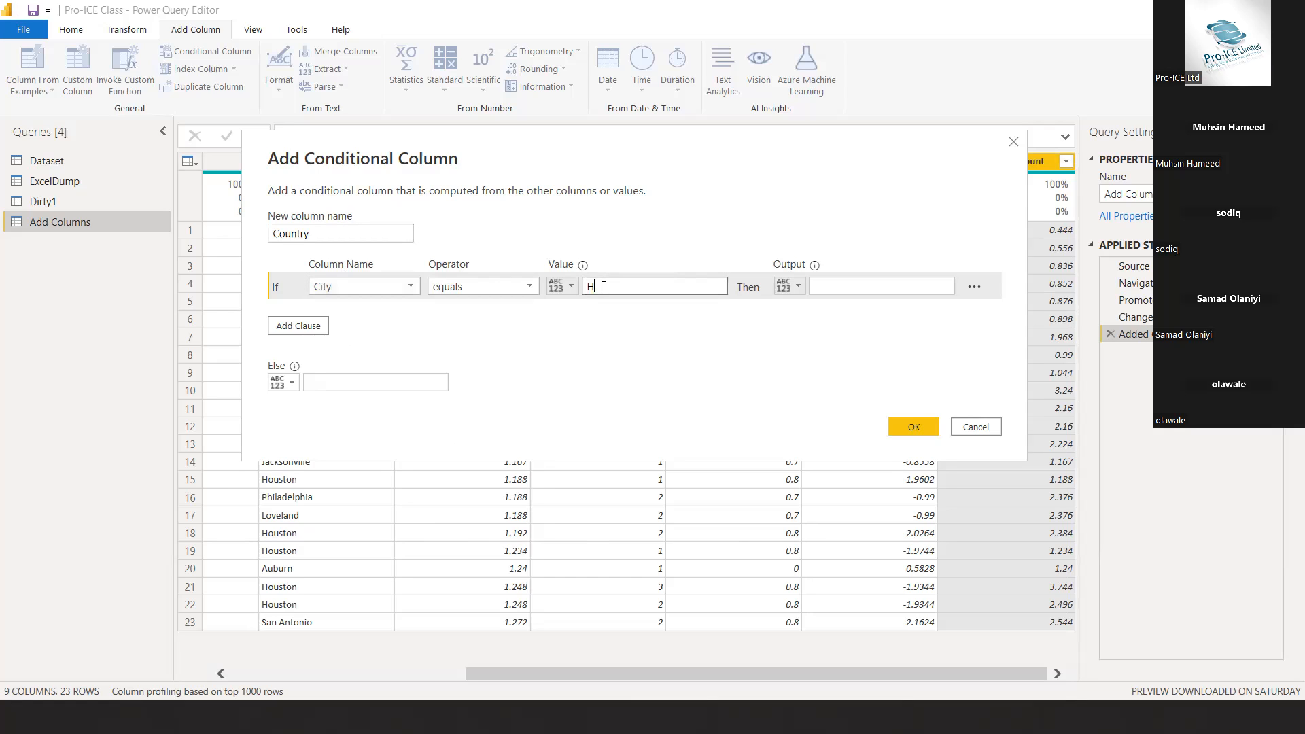
text(ouston)
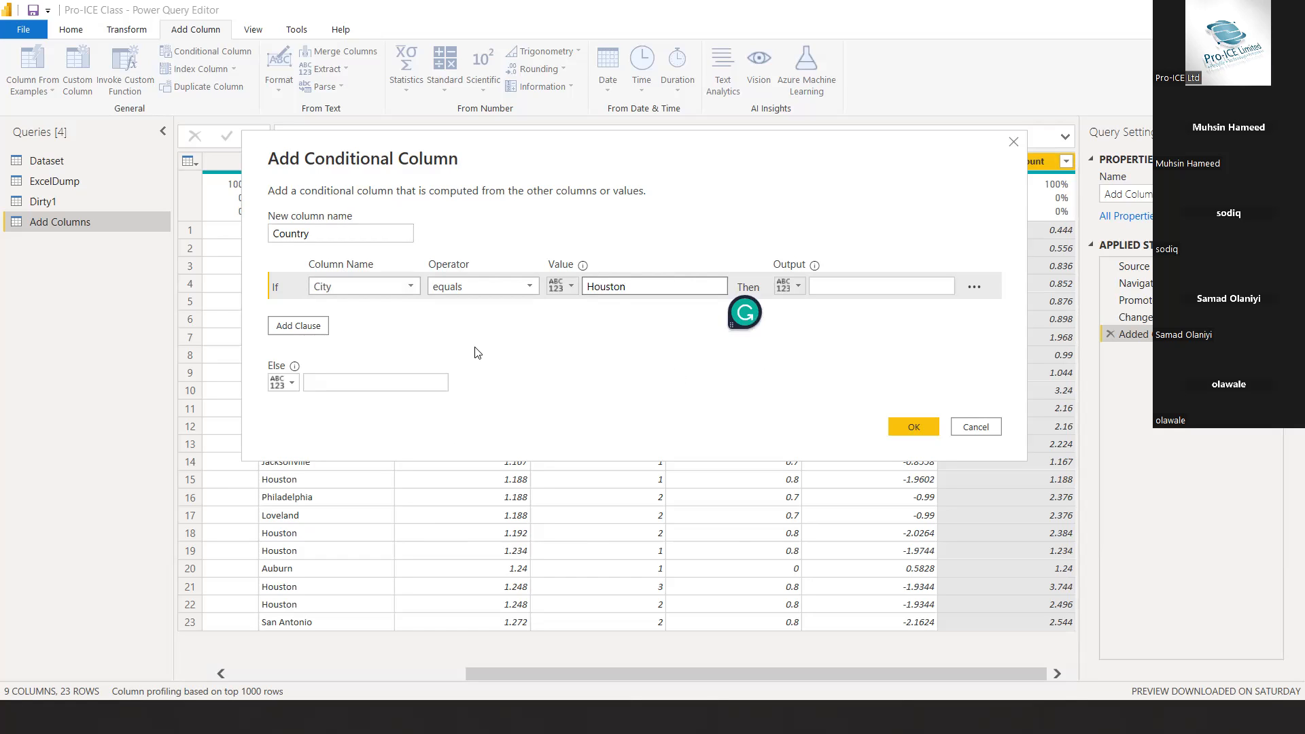
click(873, 288)
text(USA)
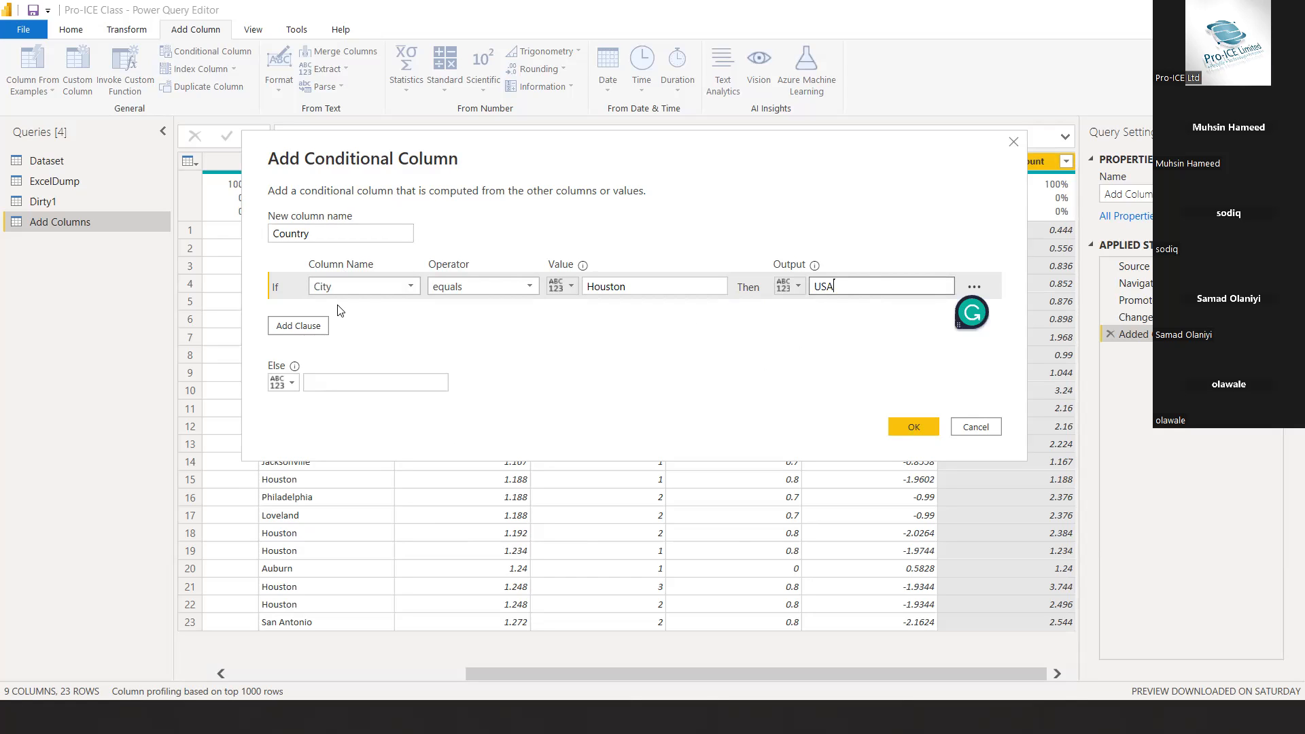
Add an Else If clause to the conditional column so that City equals Waco outputs Ghana
click(314, 329)
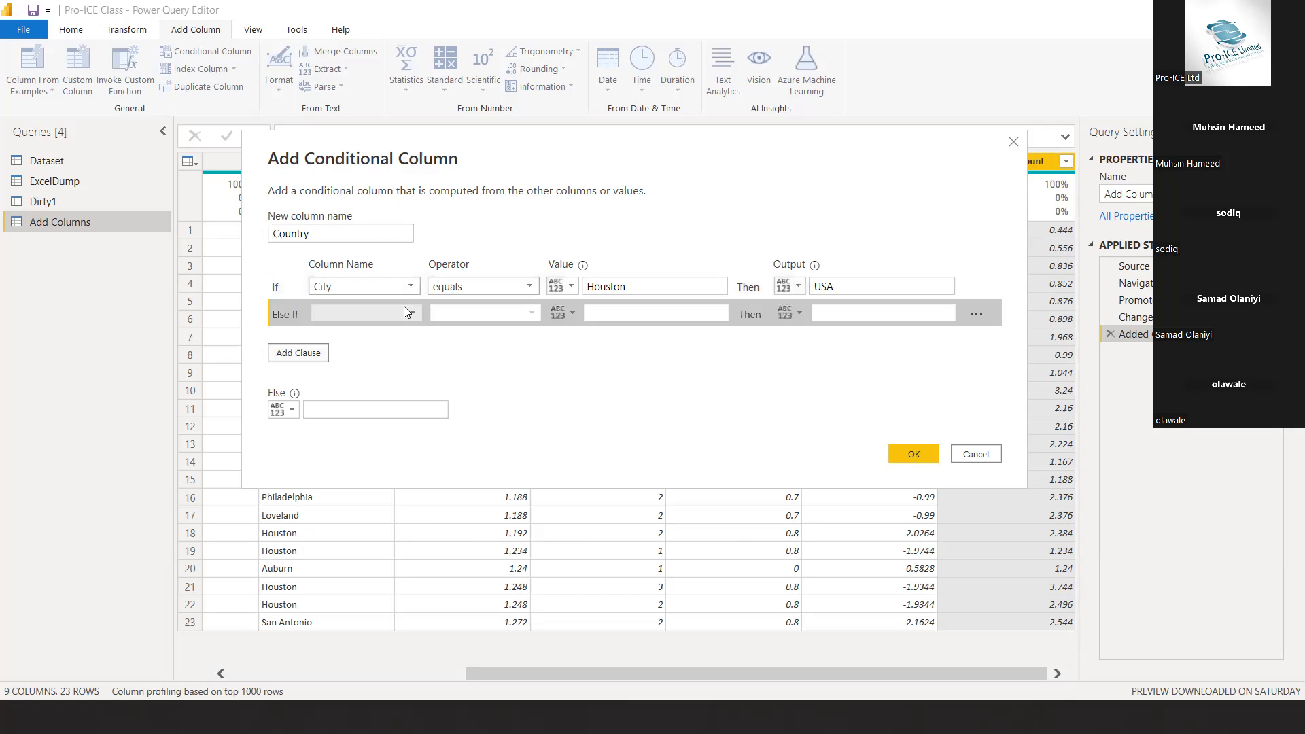
click(365, 313)
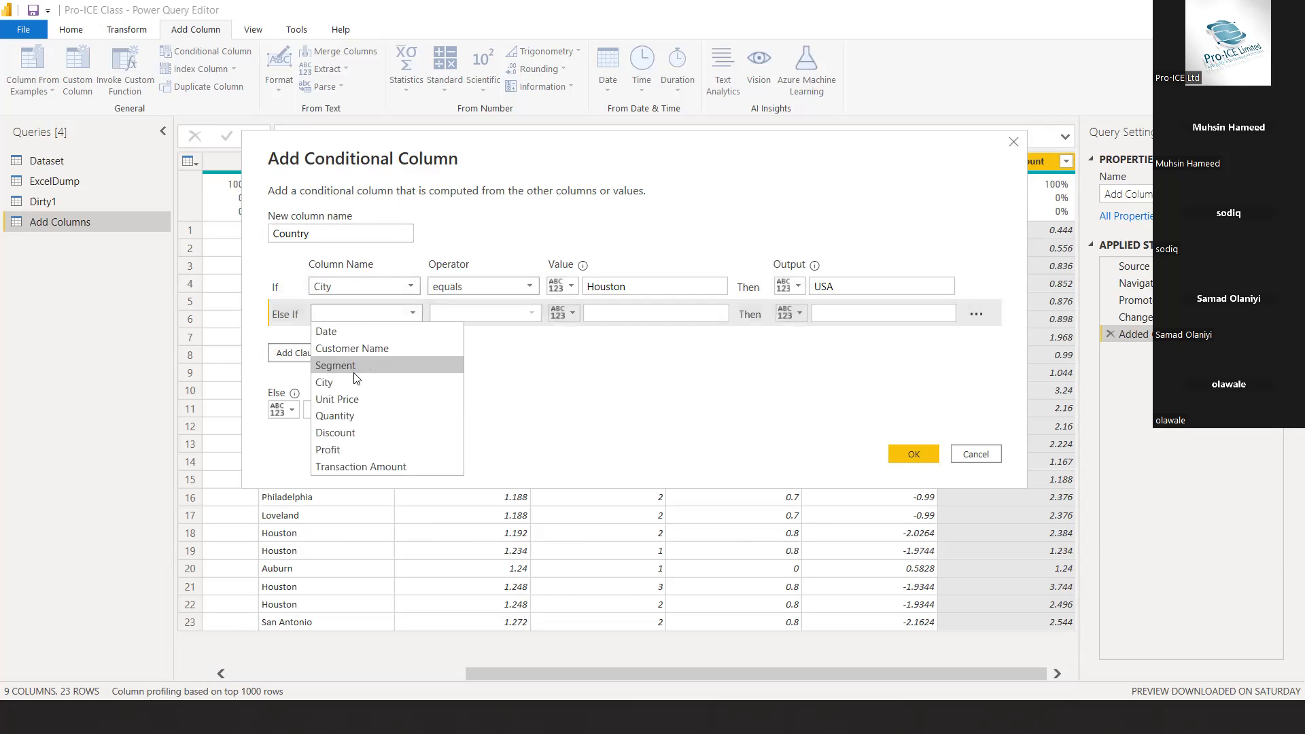
click(348, 380)
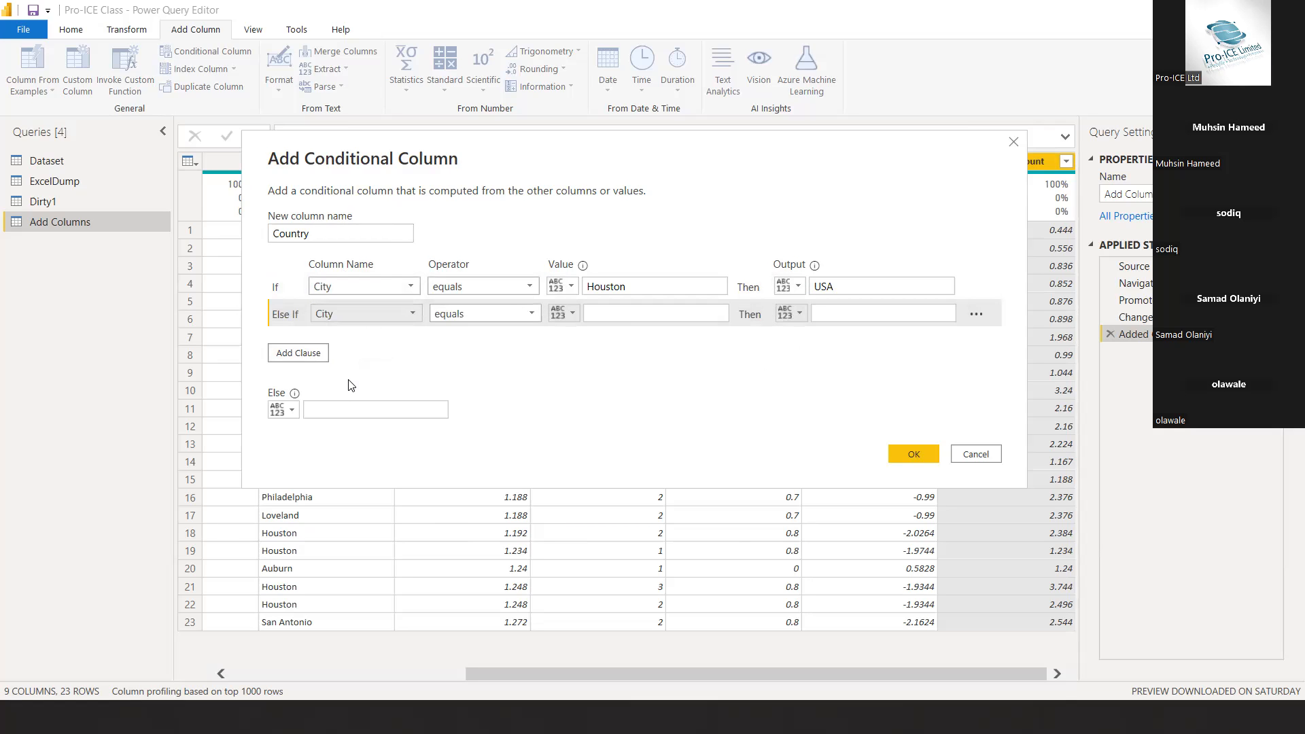
drag(523, 151, 491, 162)
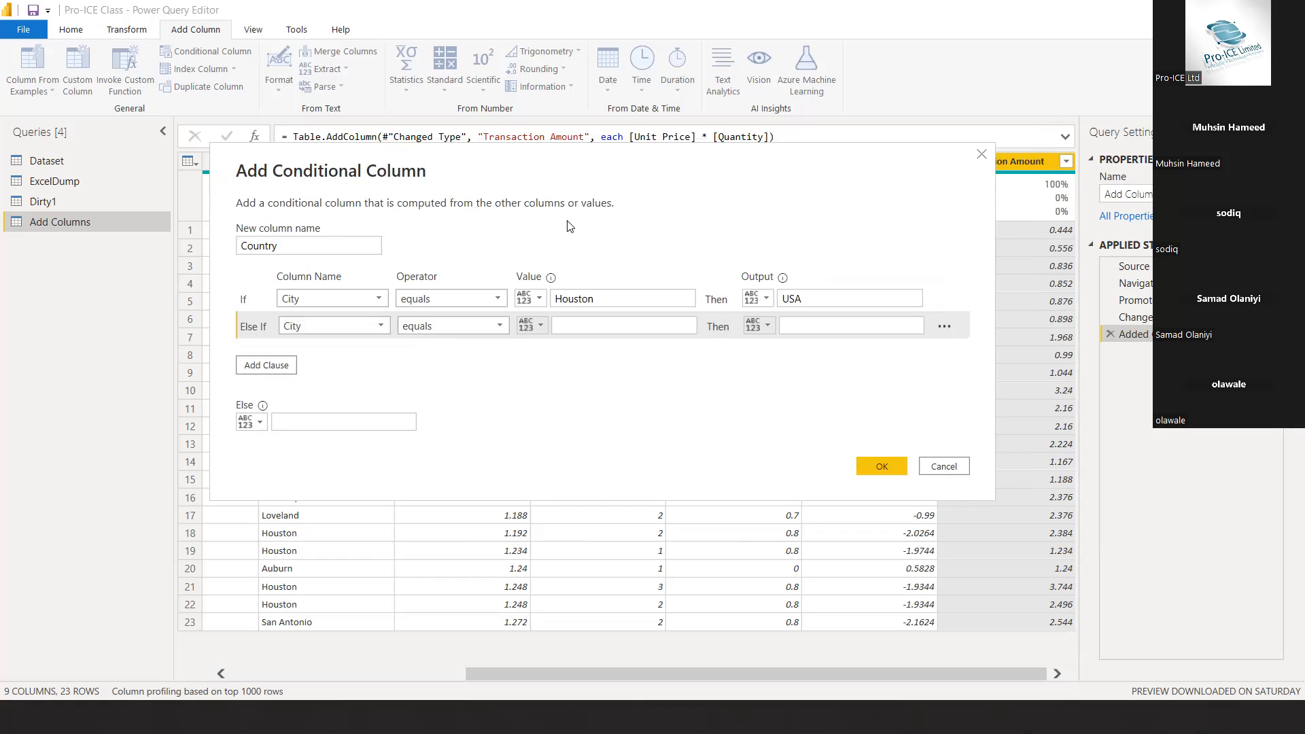
click(610, 327)
text(Waco)
click(836, 325)
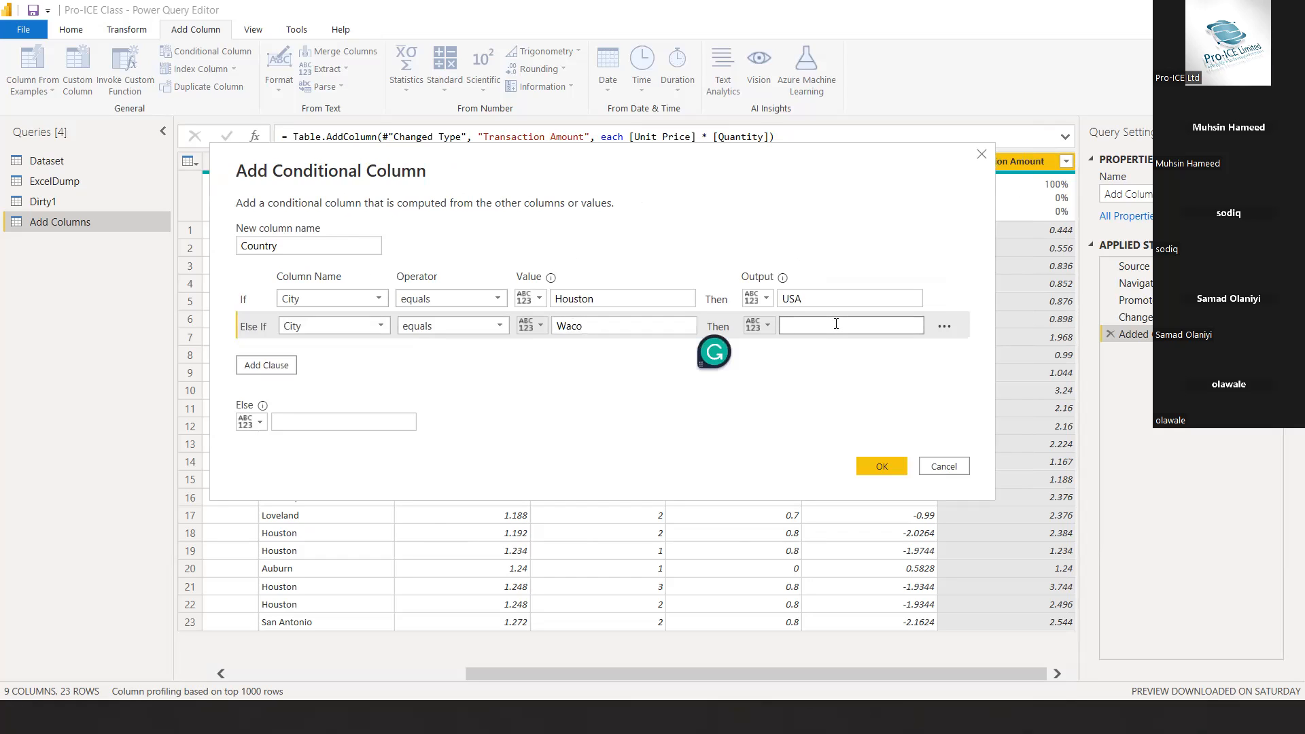
text(Ghana)
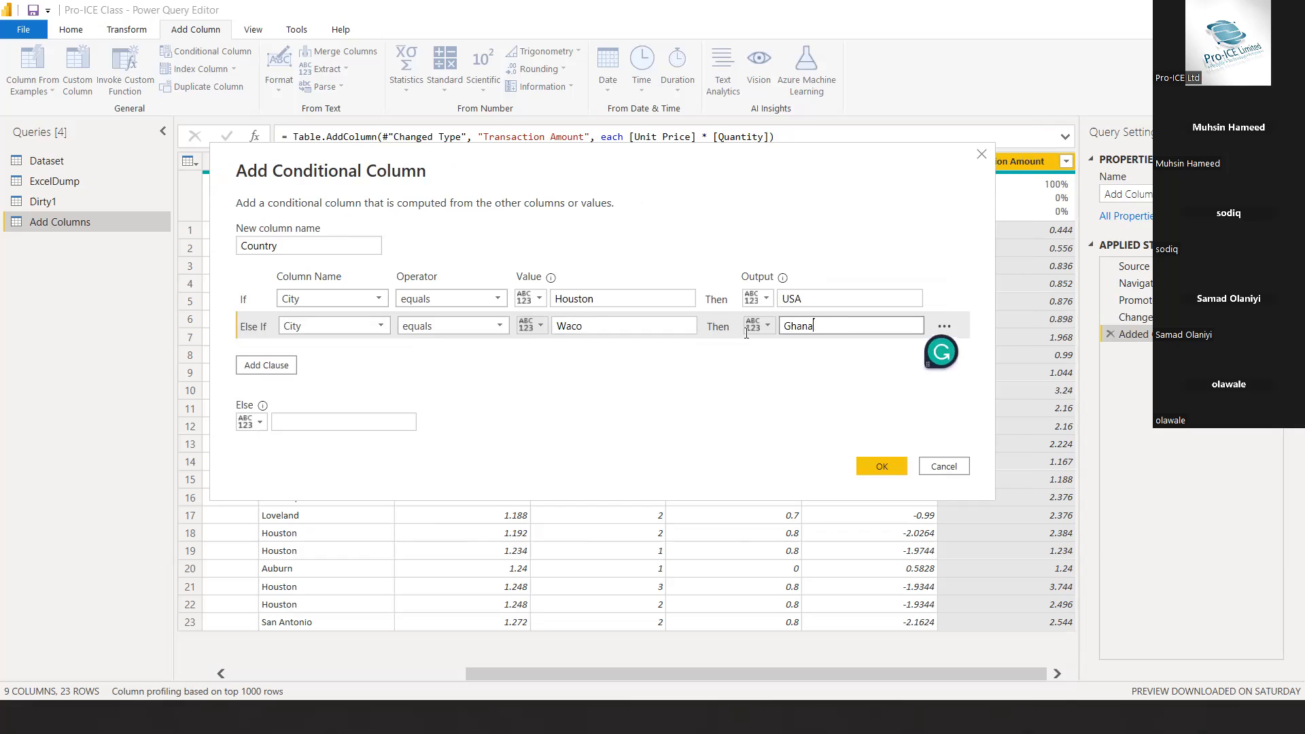
Set the Else output to Nigeria and create the Country conditional column
click(298, 429)
text(Nigeria)
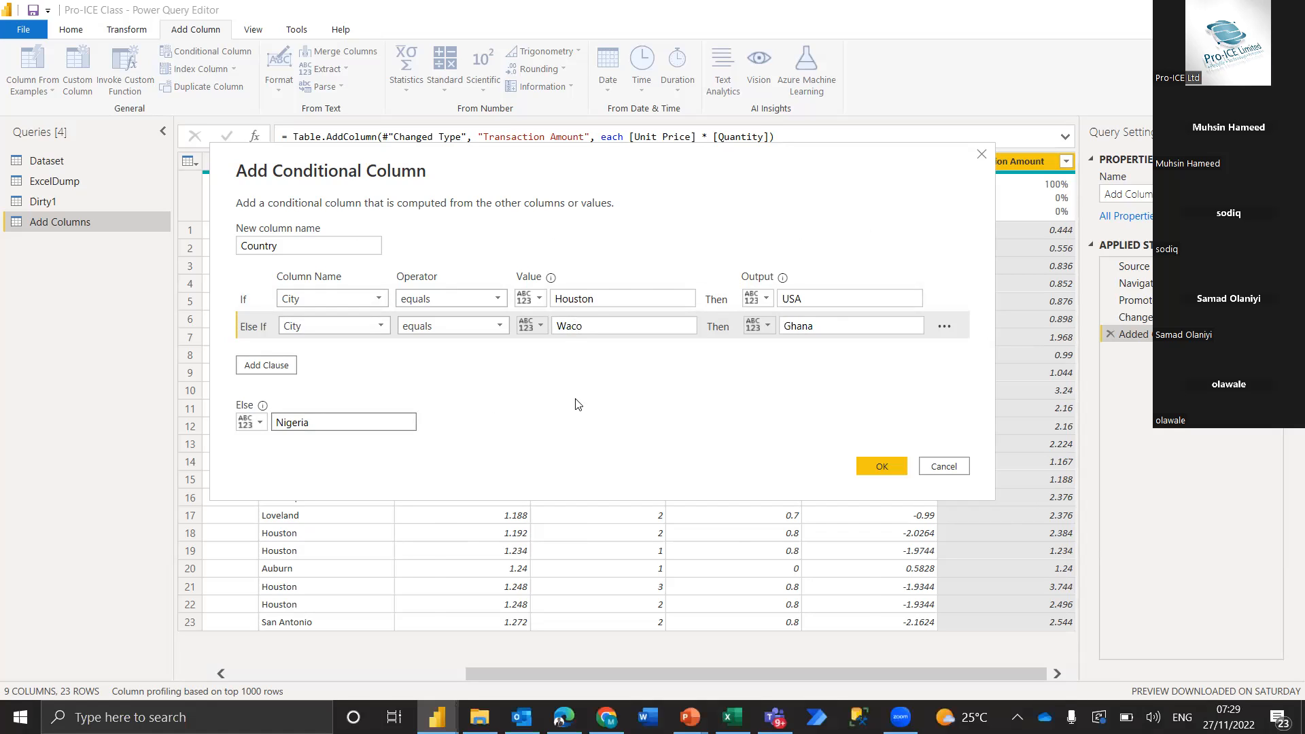
click(877, 470)
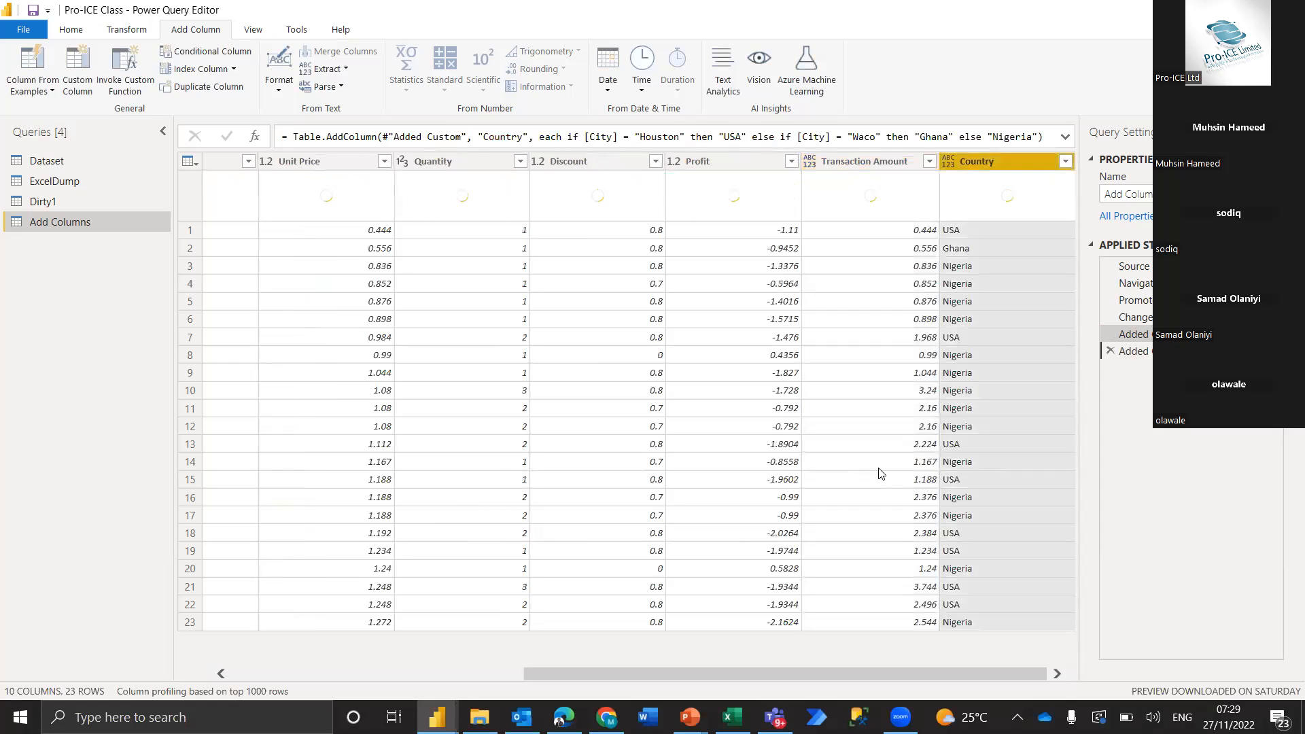
Move the Country column between the City and Unit Price columns
drag(990, 163, 336, 154)
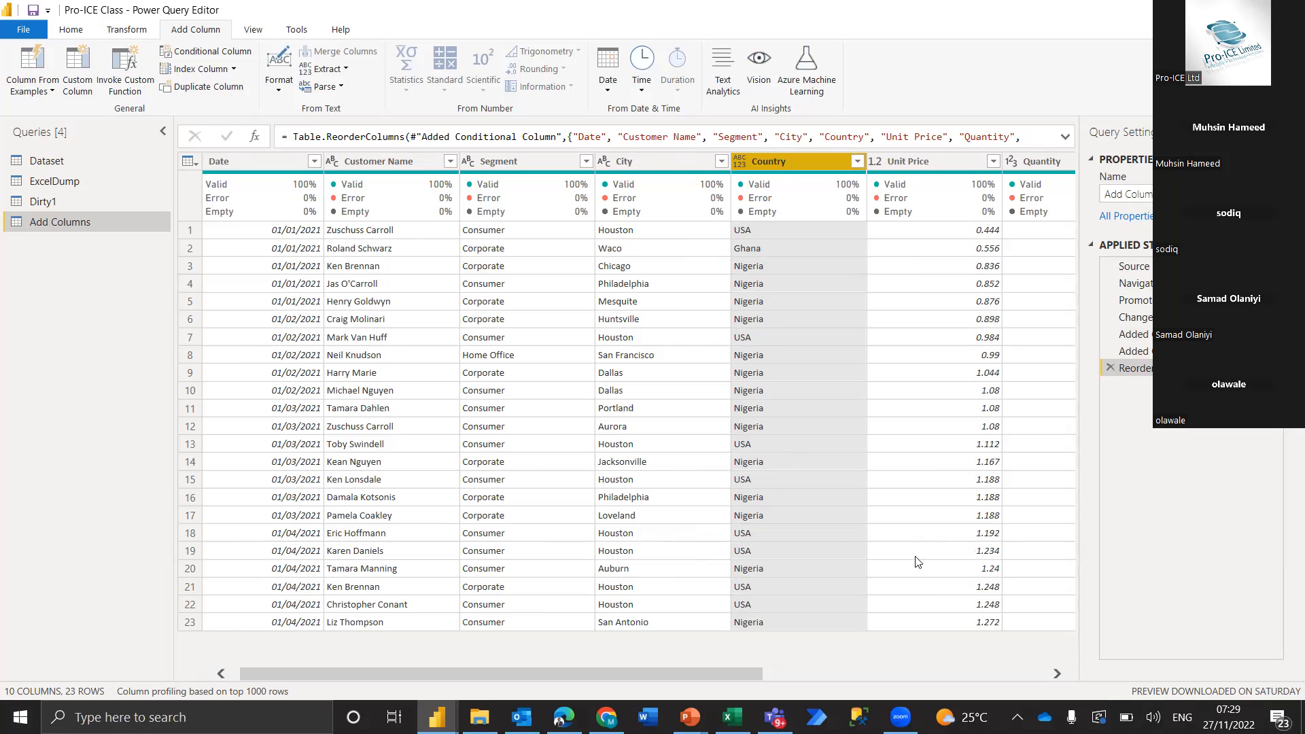
scroll(842, 451, right, 2)
scroll(841, 456, right, 8)
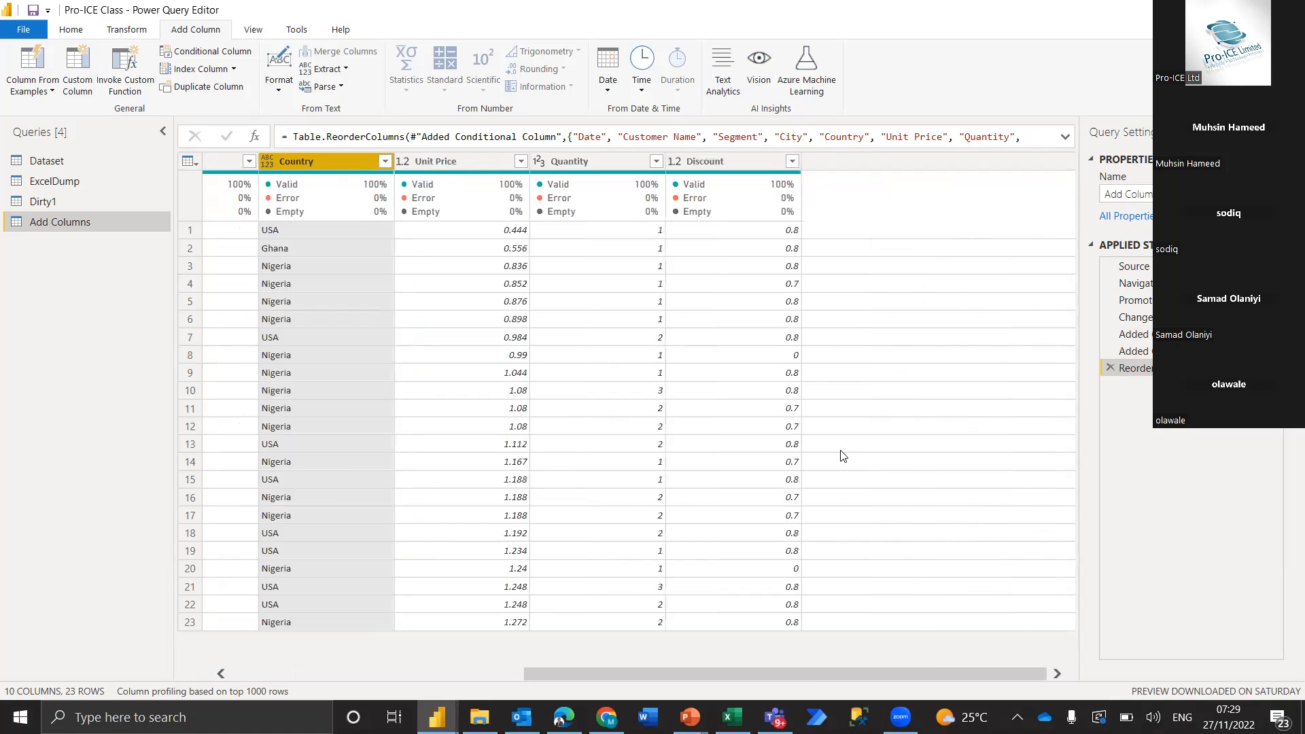
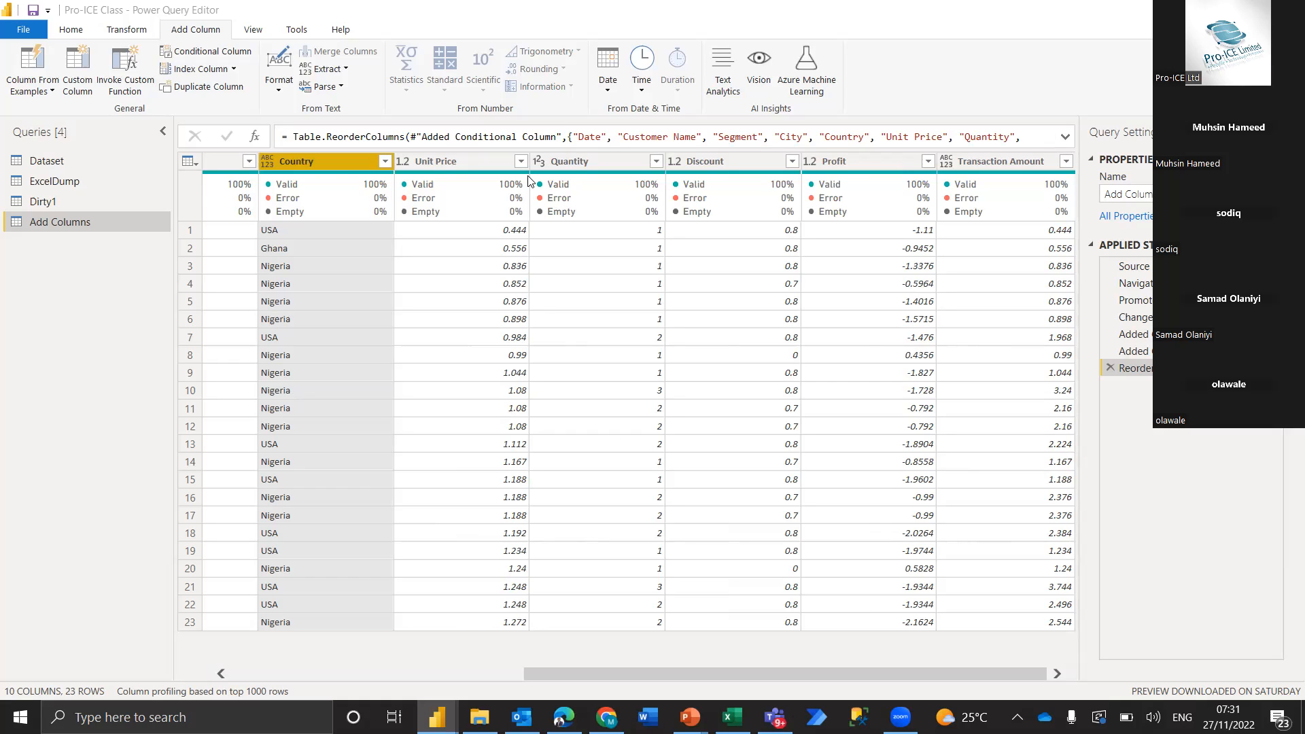
Check which date transformations are available for the Customer Name text column
mouse_move(895, 198)
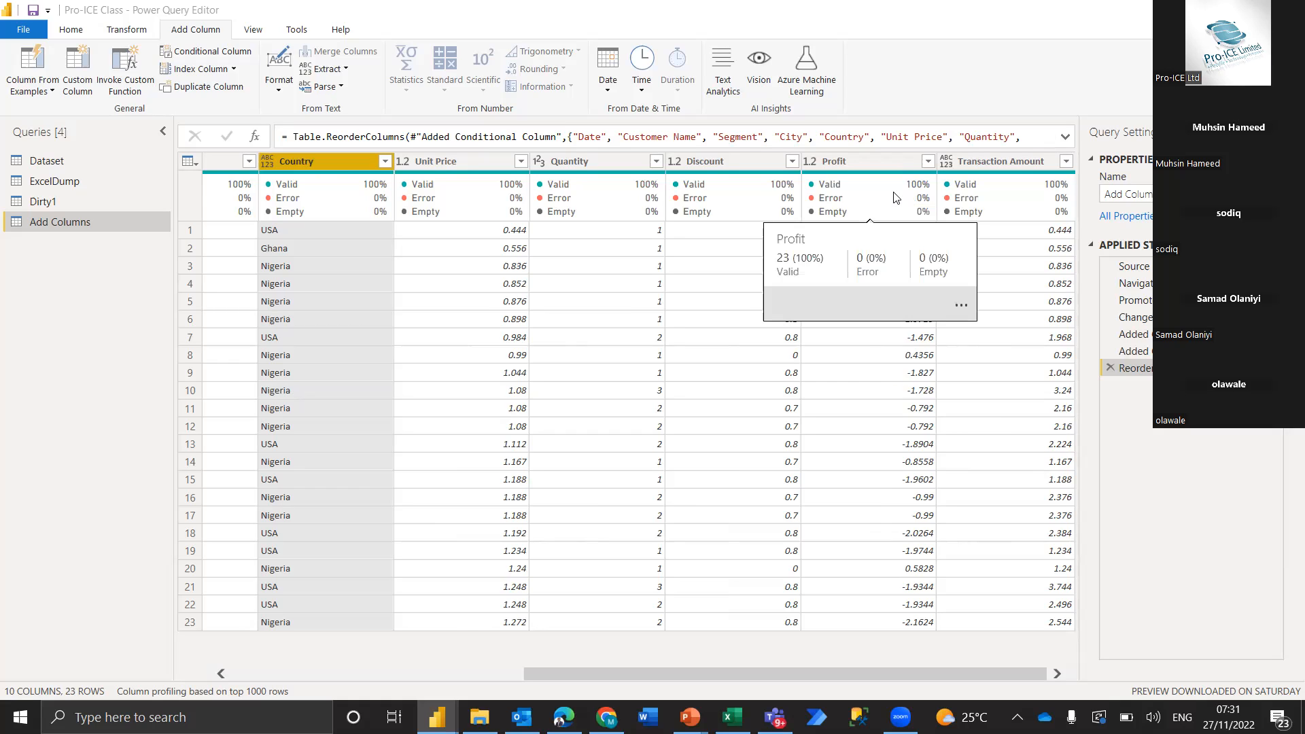
scroll(460, 343, left, 5)
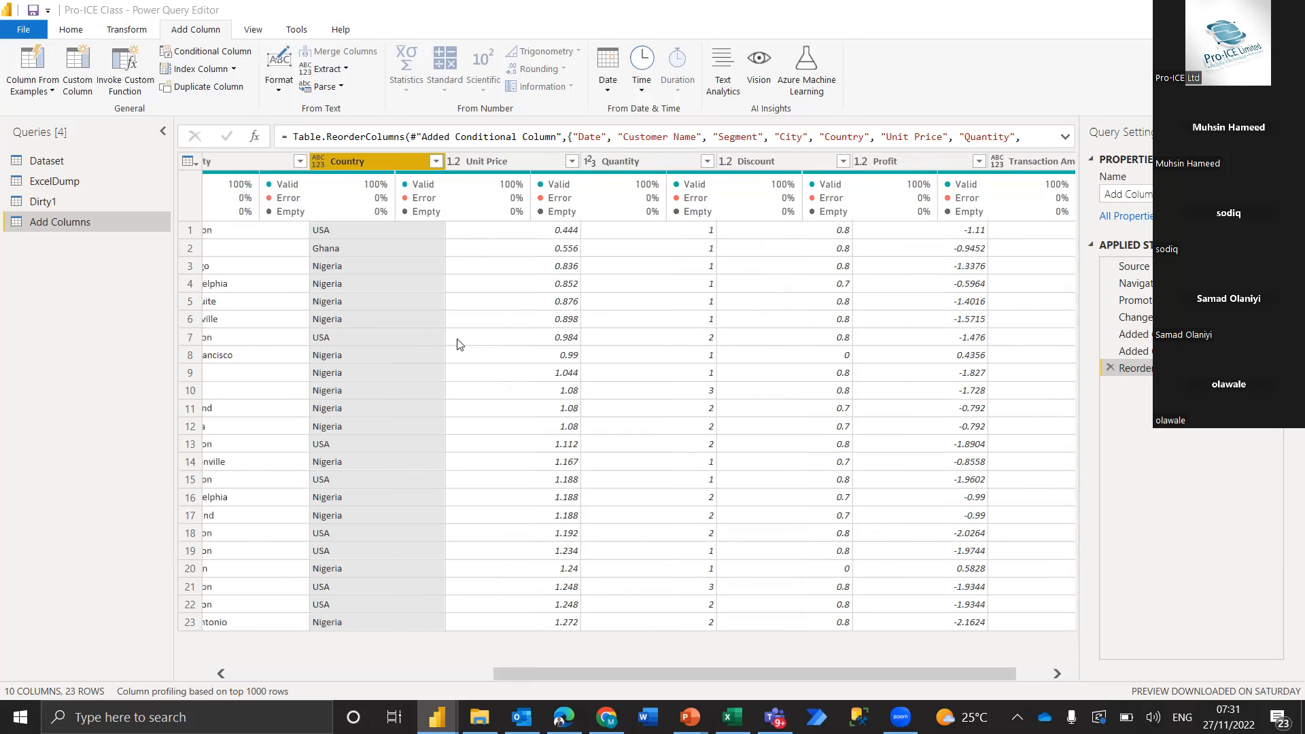
scroll(459, 343, left, 2)
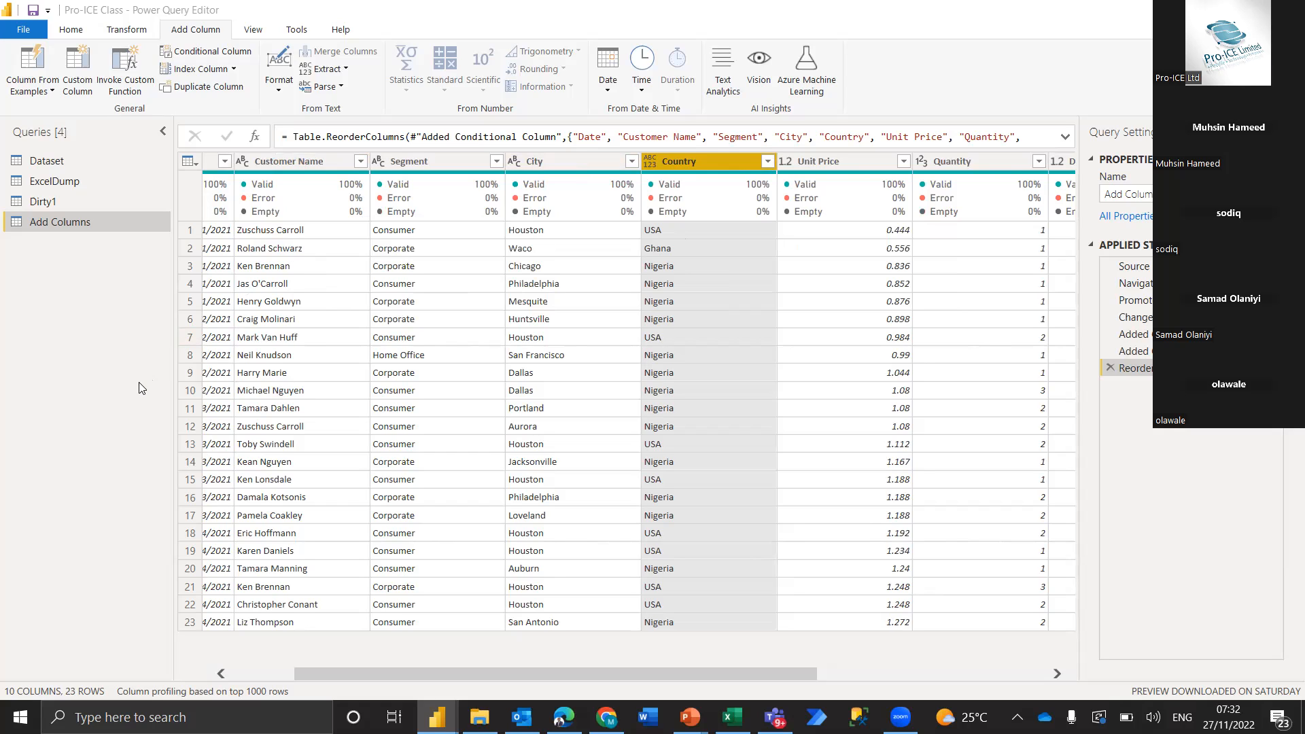
scroll(454, 386, left, 3)
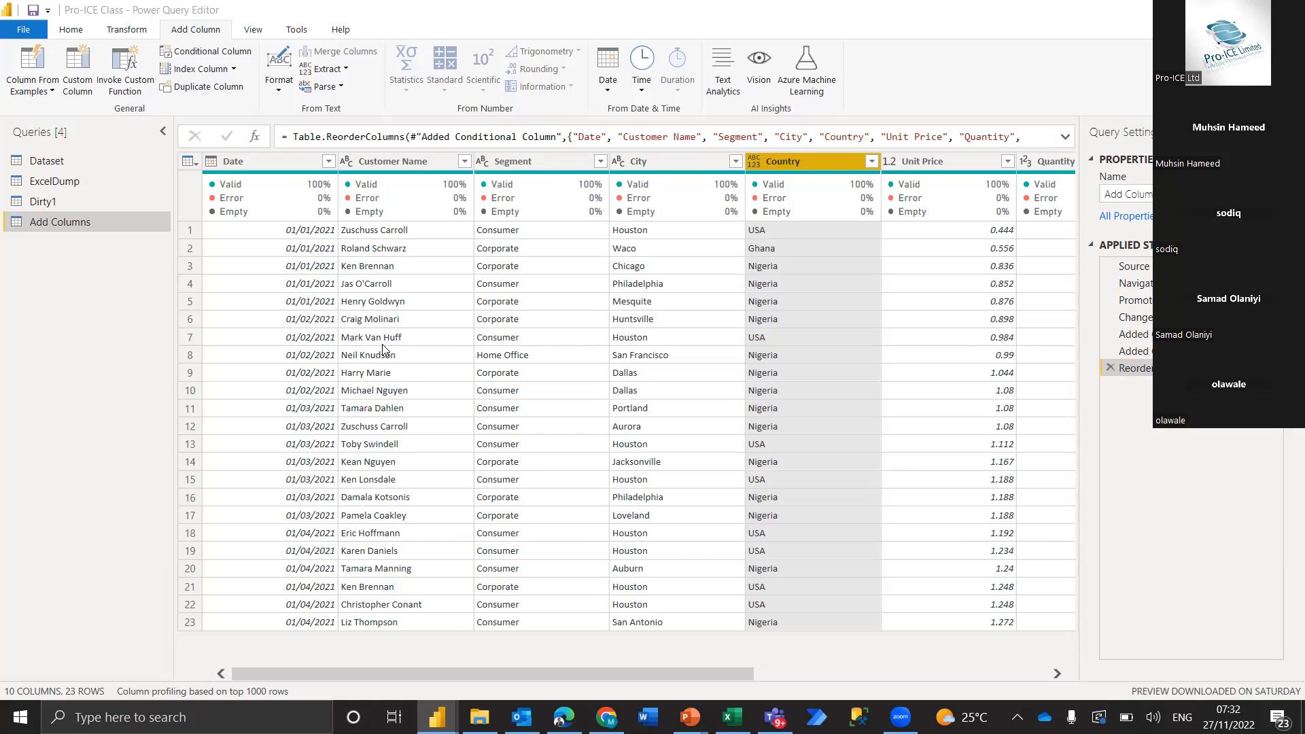
click(250, 165)
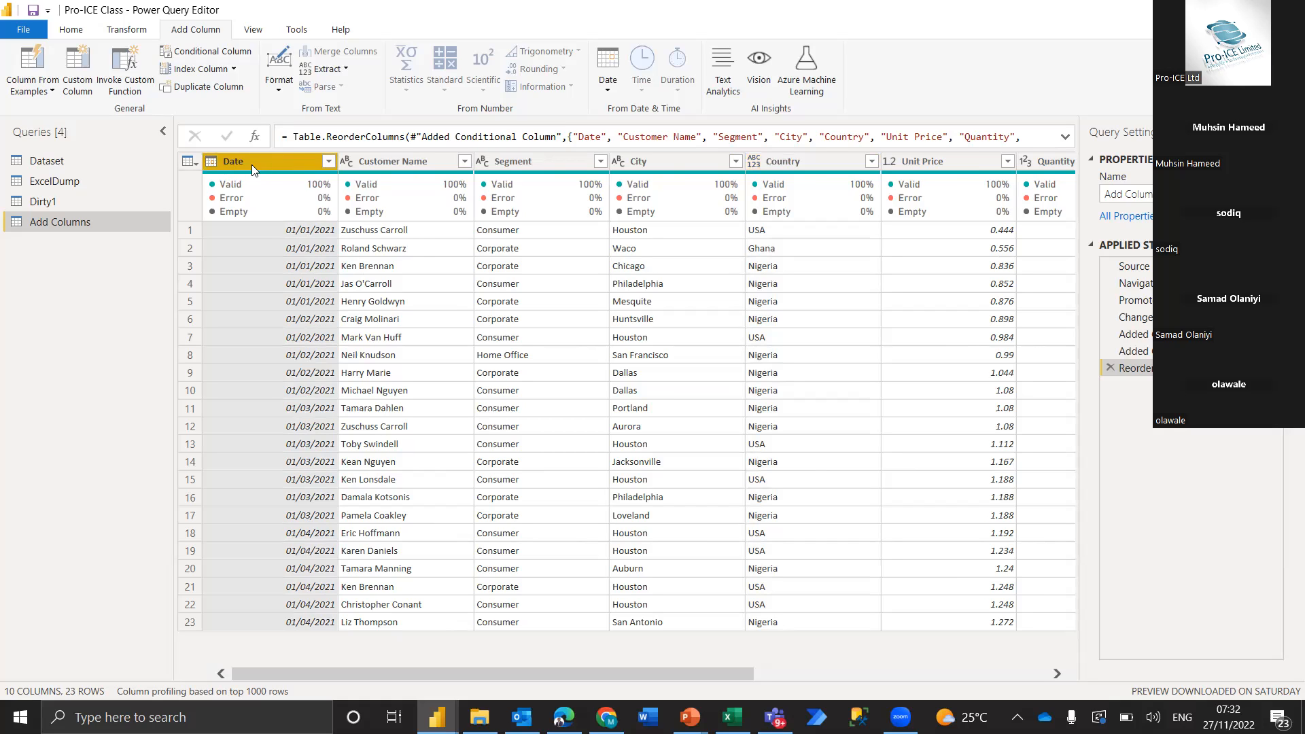
click(127, 30)
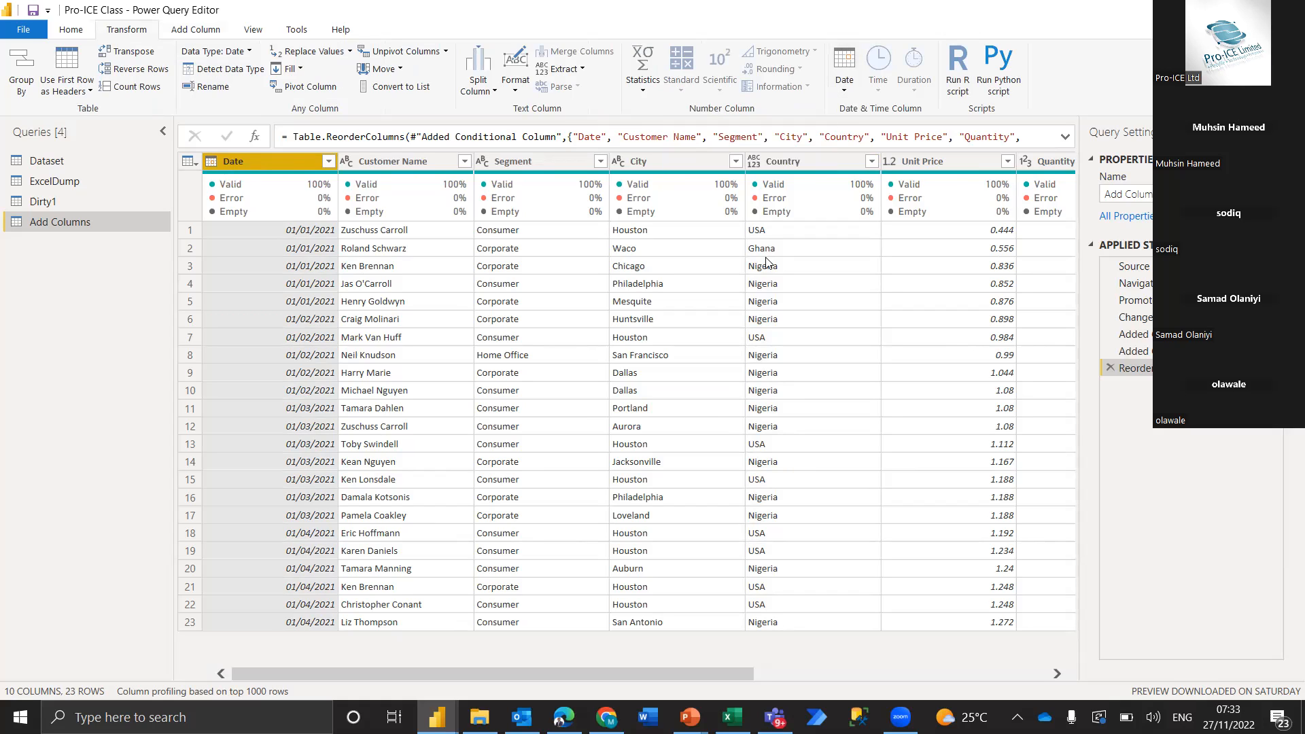
click(407, 161)
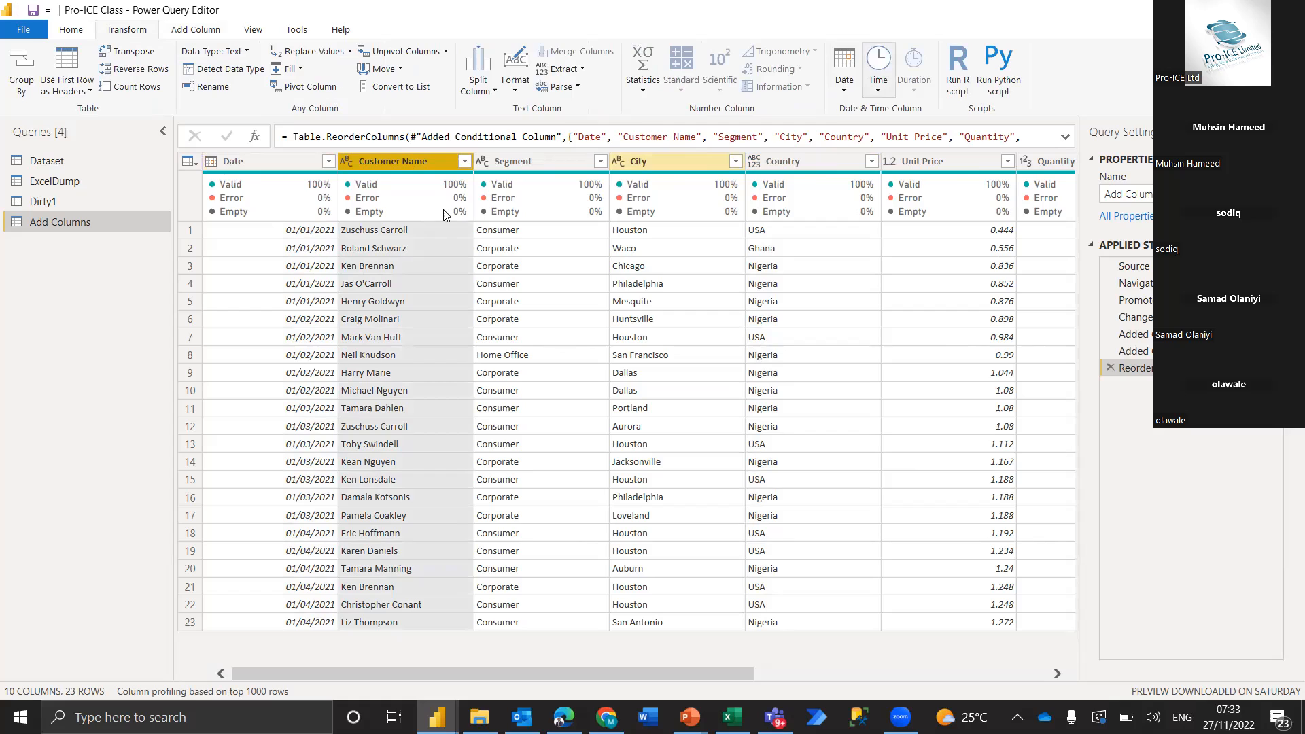
click(847, 83)
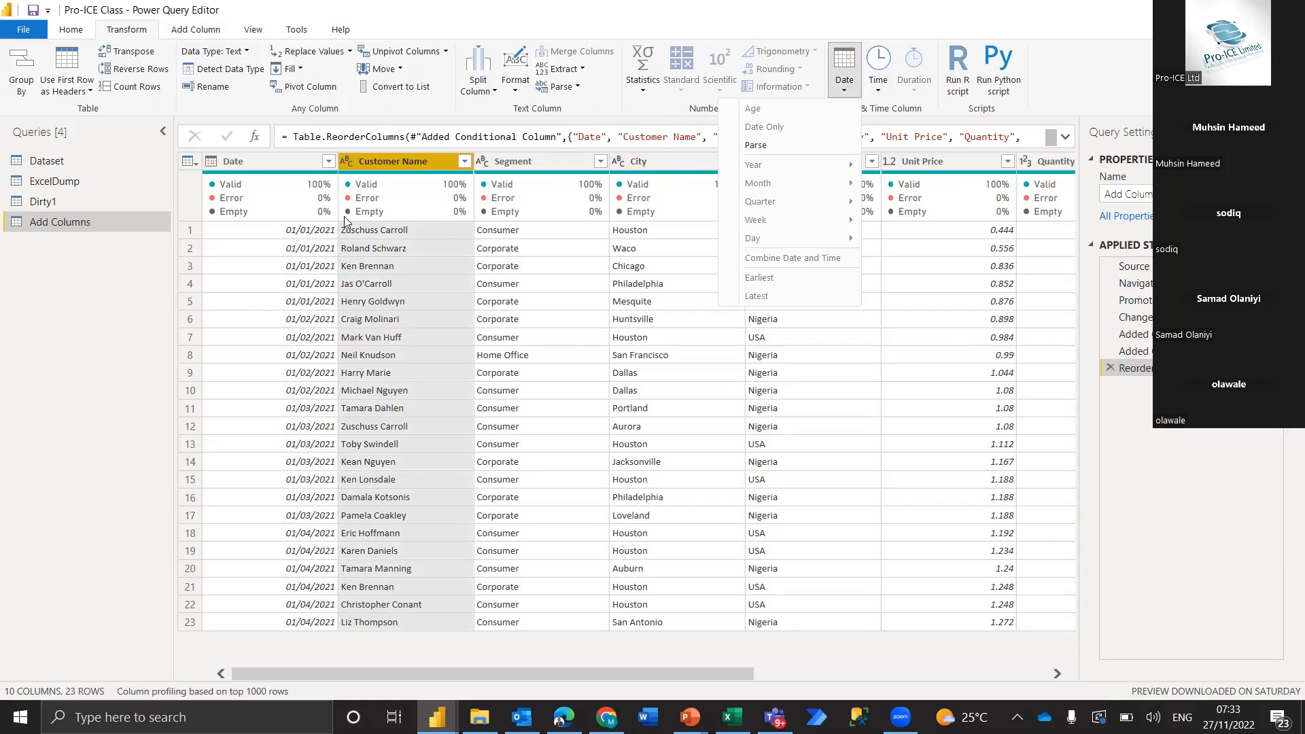
Try transforming the Date column's values into their year, and remove the resulting applied step
click(274, 163)
click(274, 163)
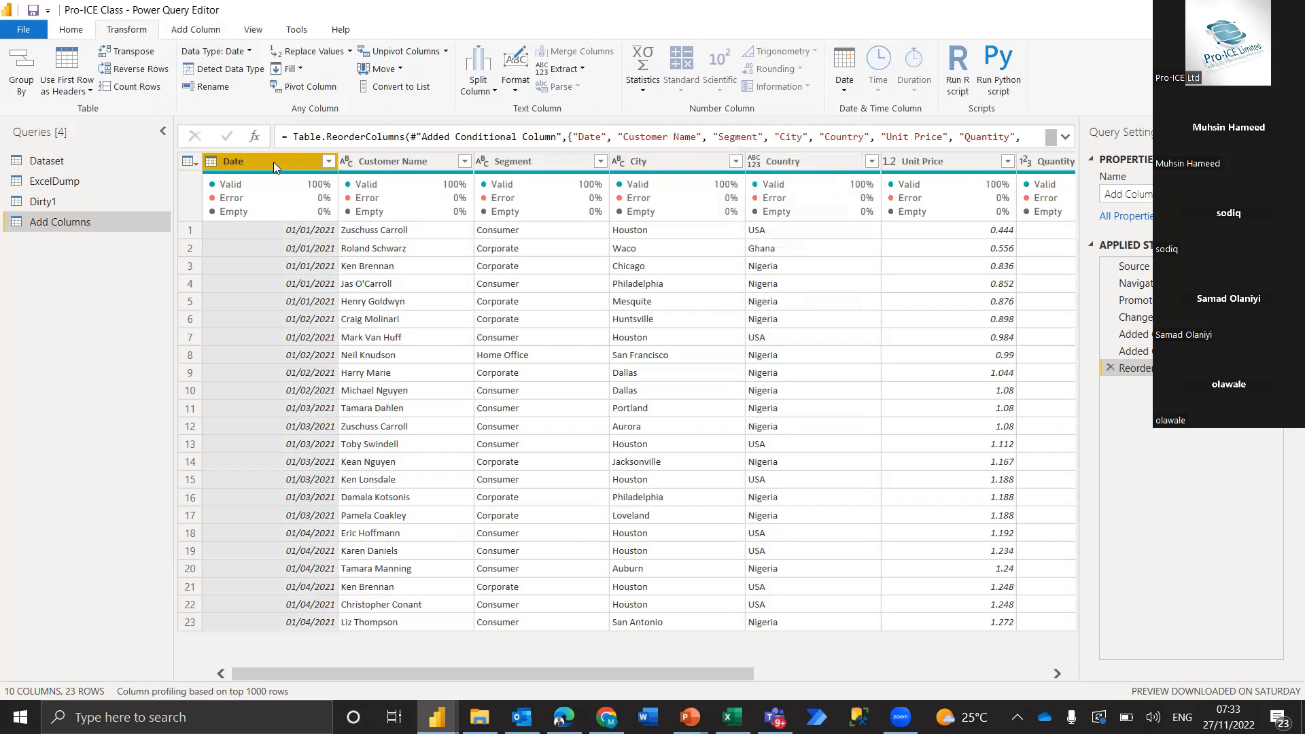
click(844, 93)
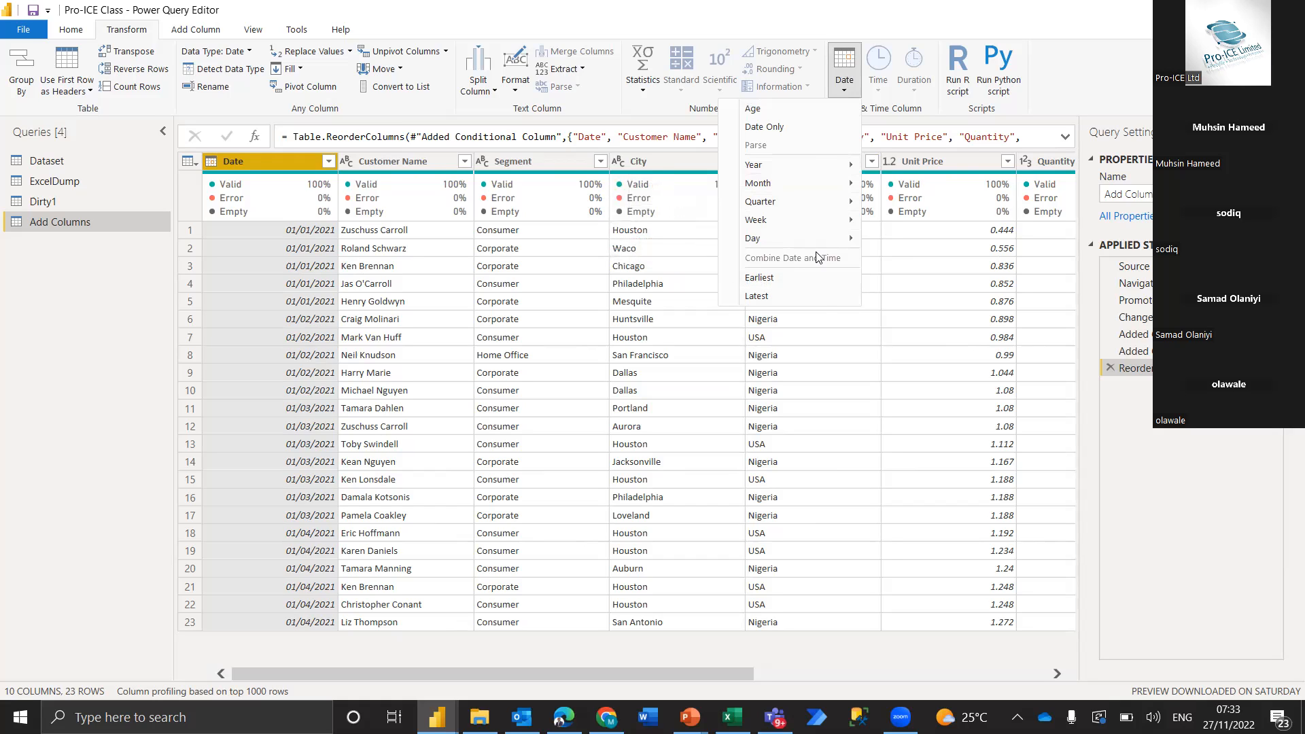
mouse_move(771, 170)
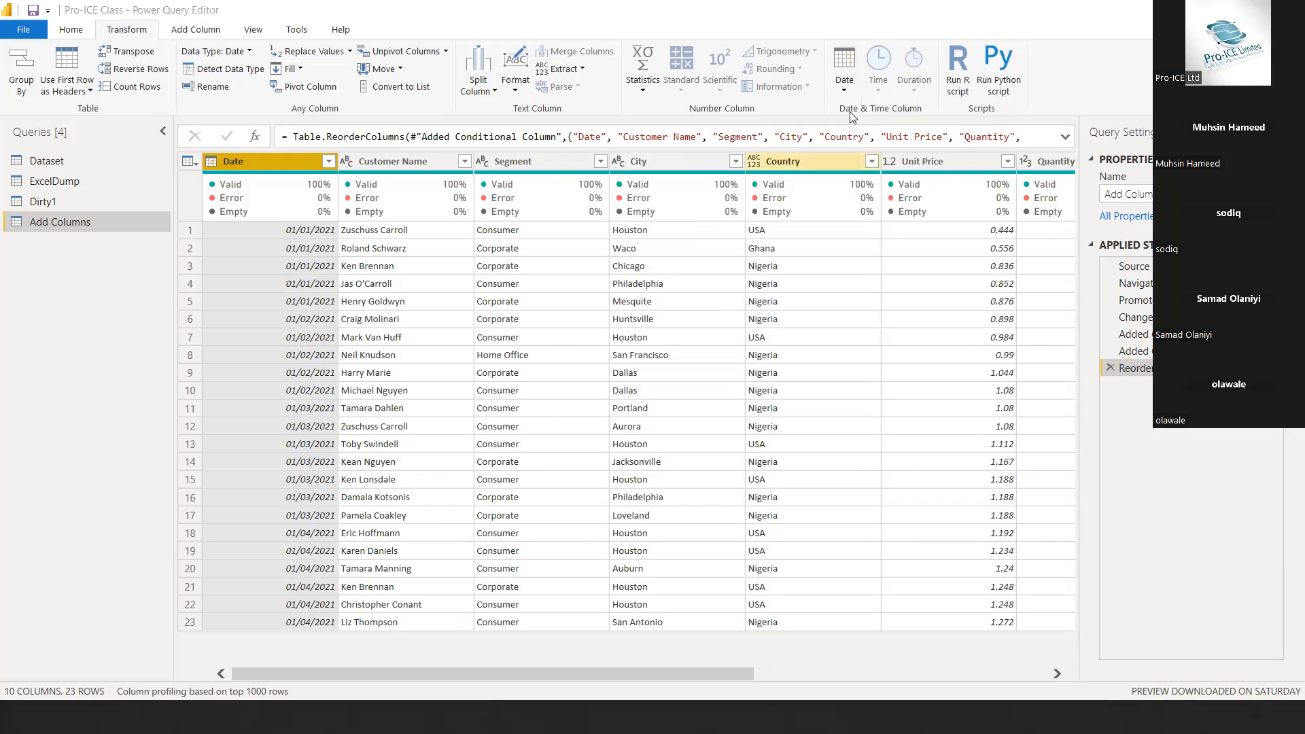
click(844, 66)
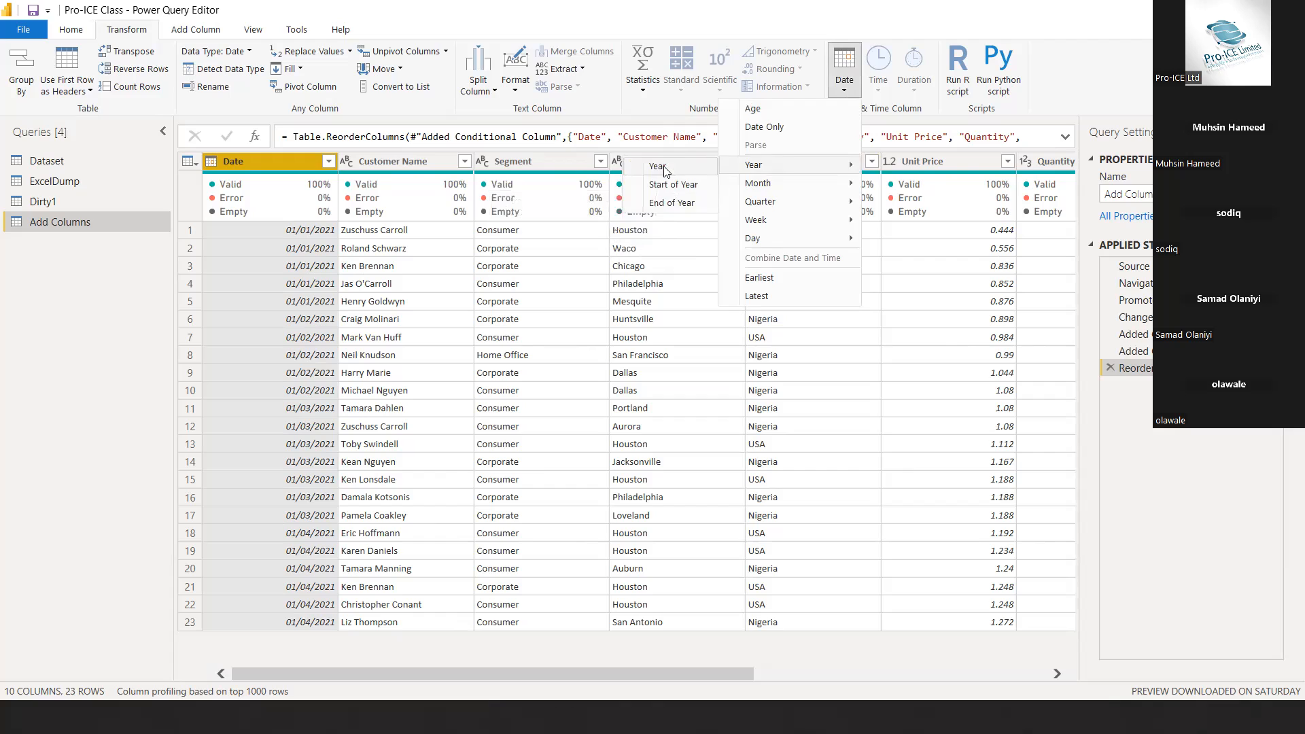
click(662, 167)
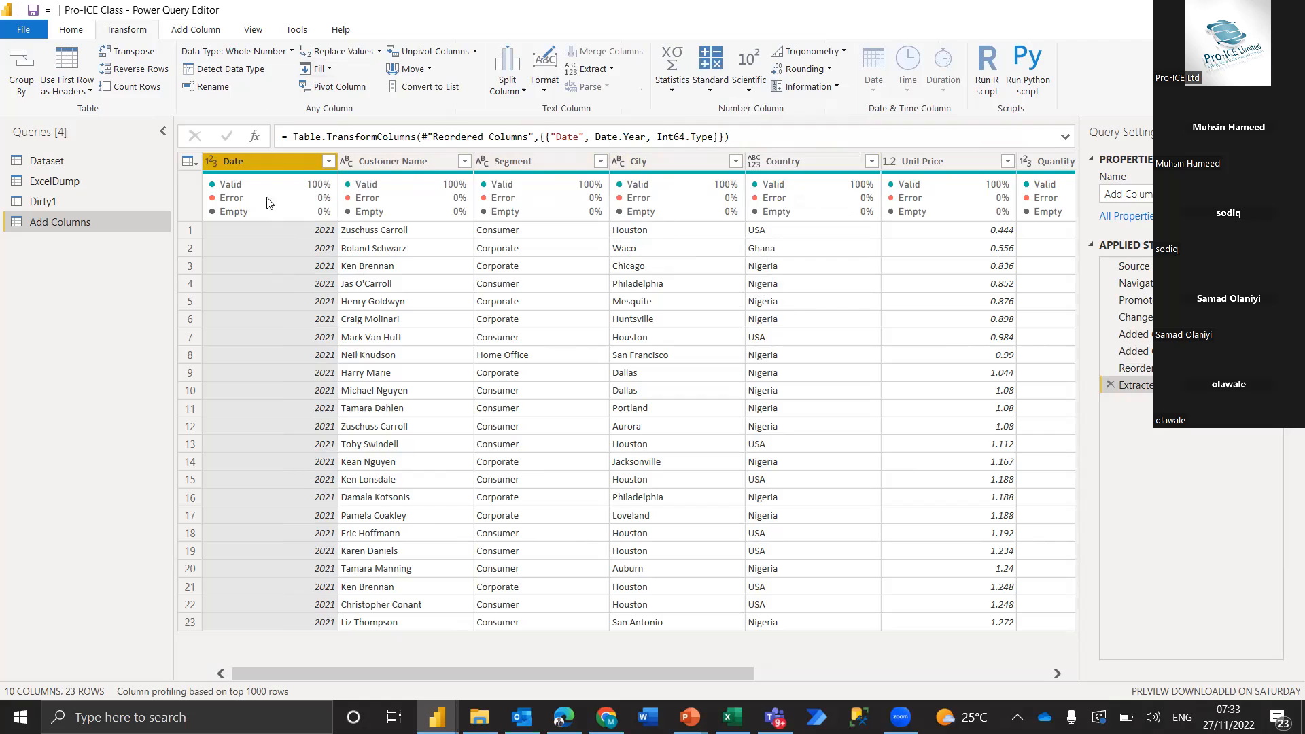
click(1109, 386)
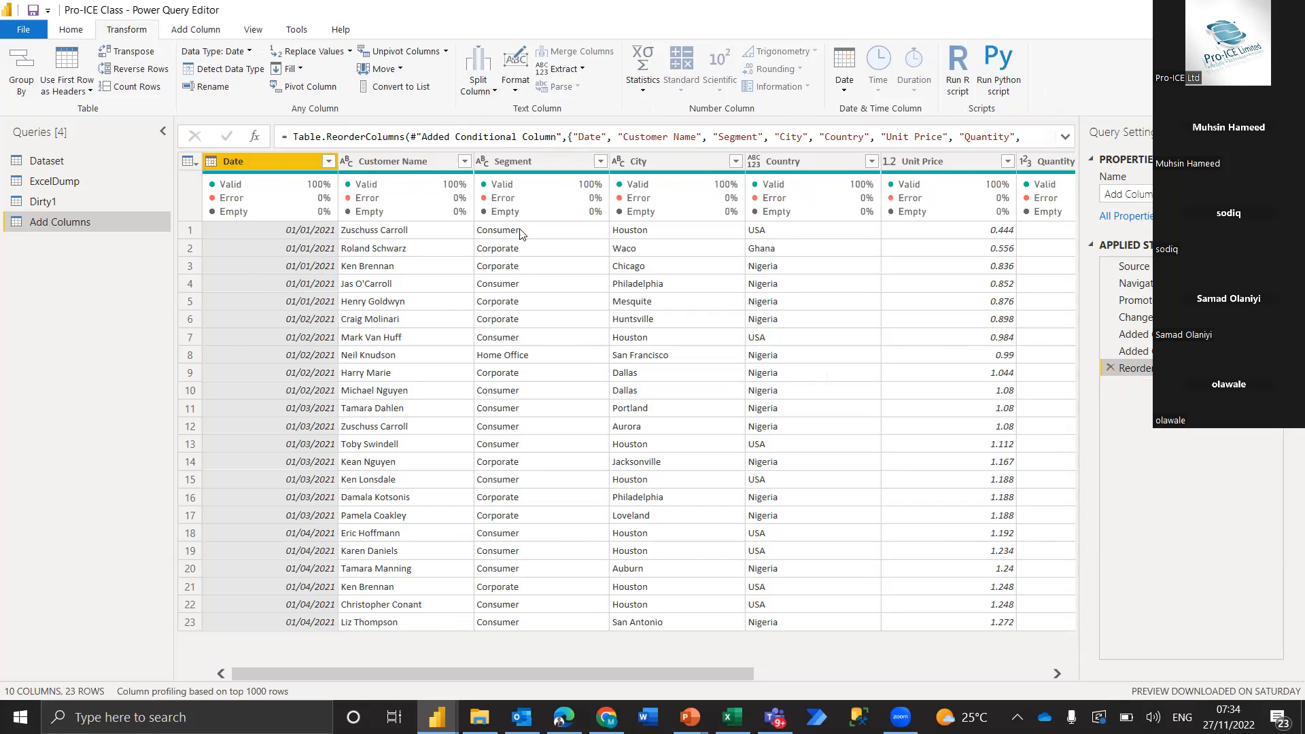
Add a new Year column extracted from the Date column, keeping the original dates
click(201, 33)
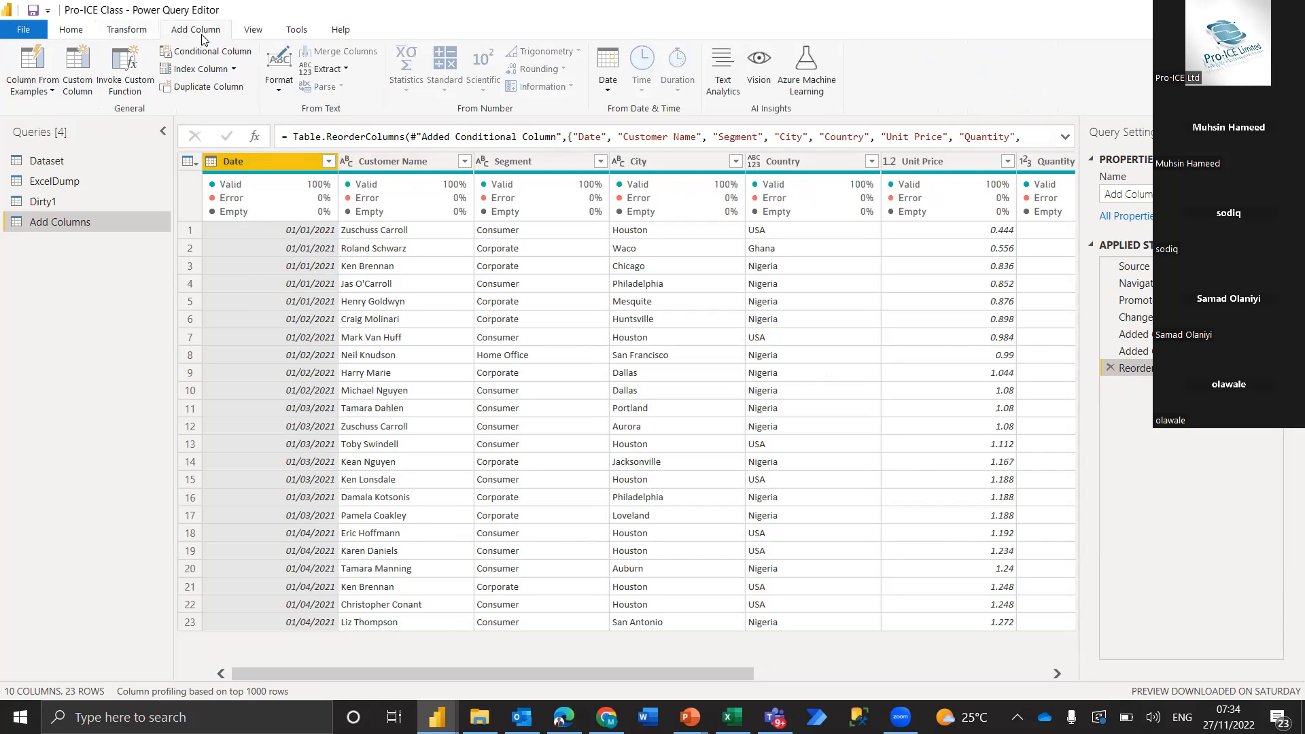
click(602, 69)
mouse_move(543, 170)
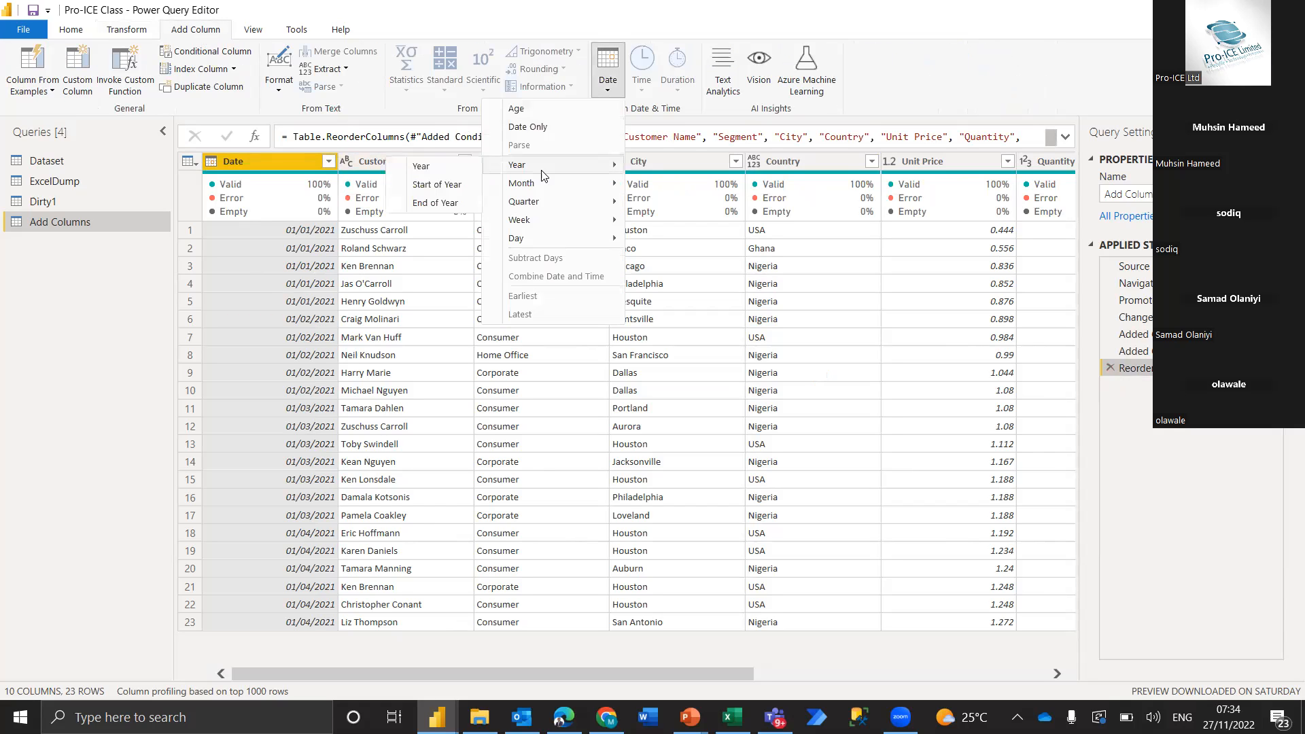
click(454, 167)
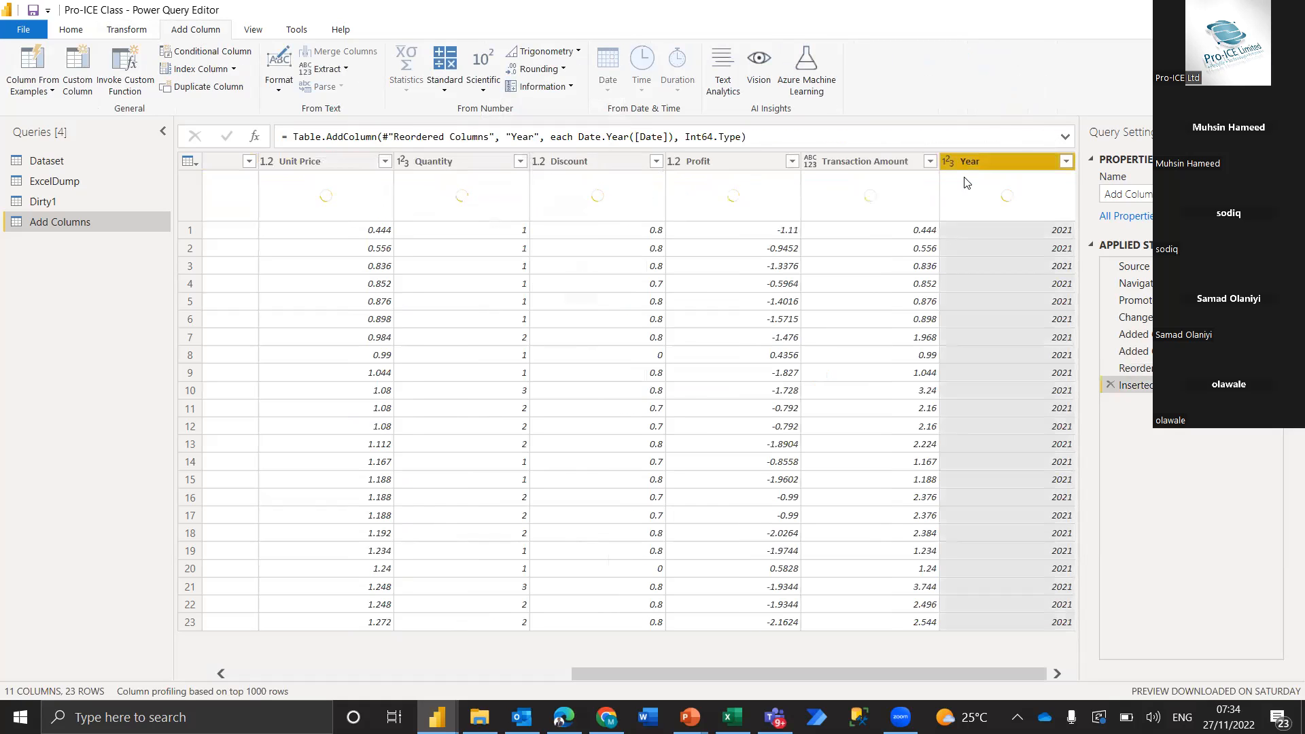
Move the Year column to the beginning of the table and place the Date column ahead of it
right_click(997, 160)
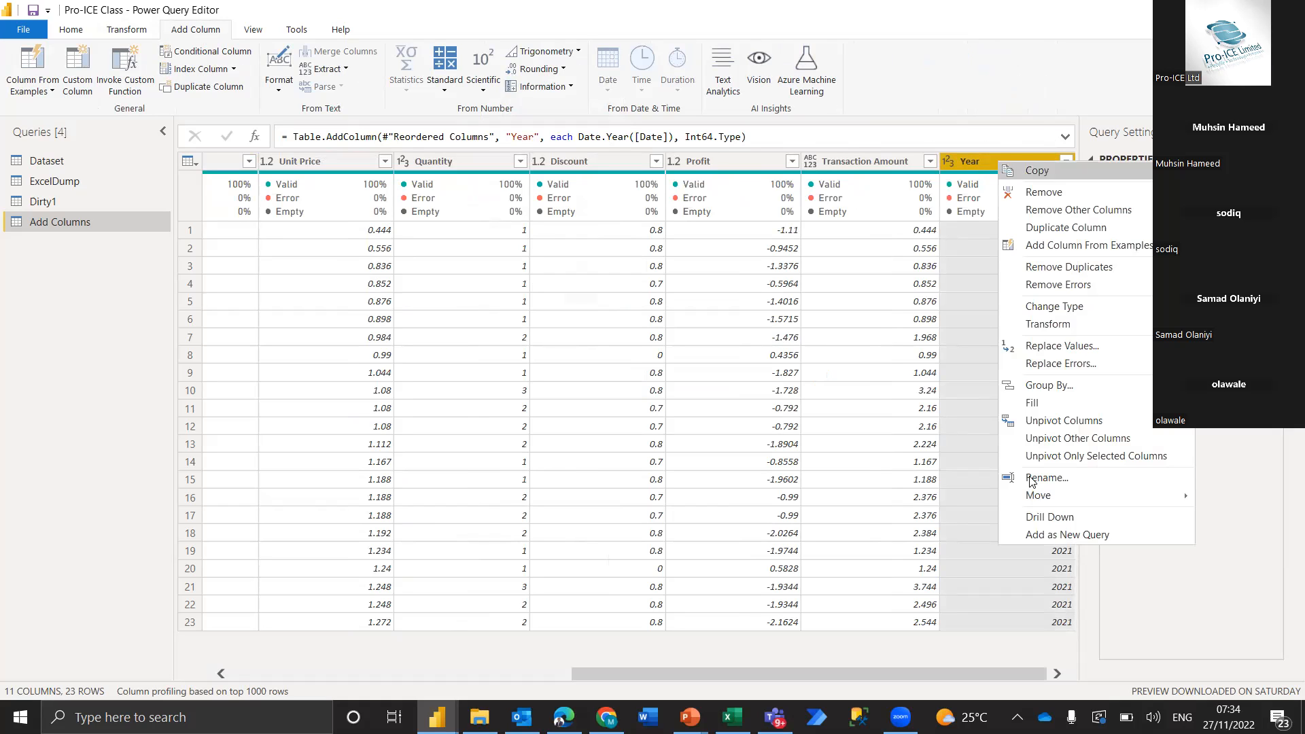
mouse_move(1086, 507)
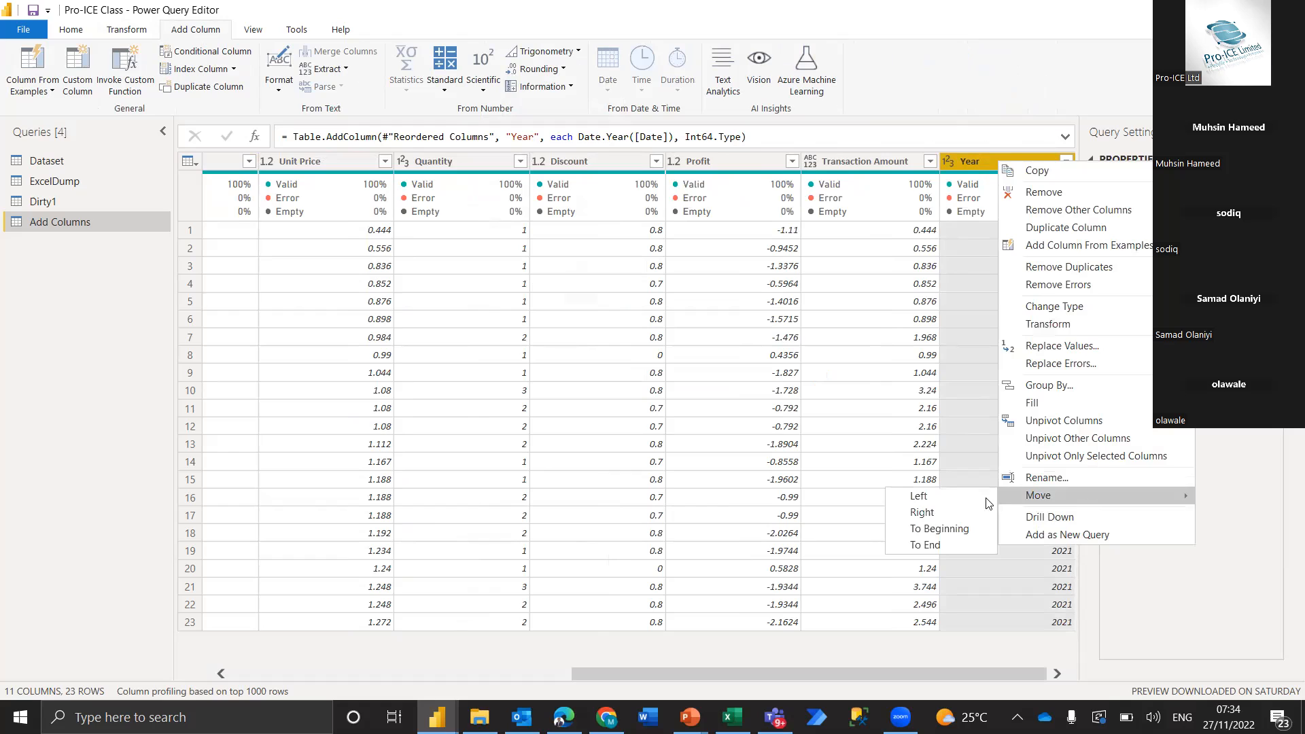
click(934, 530)
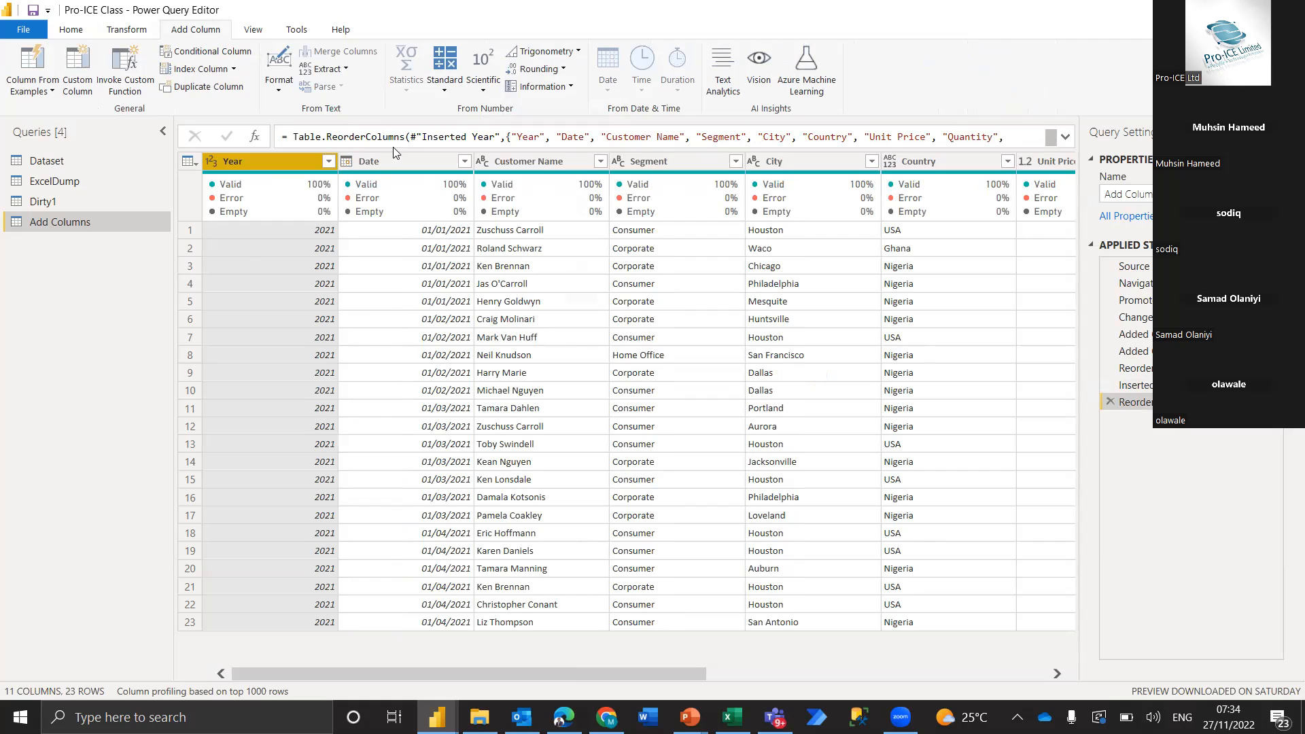
drag(378, 163, 256, 156)
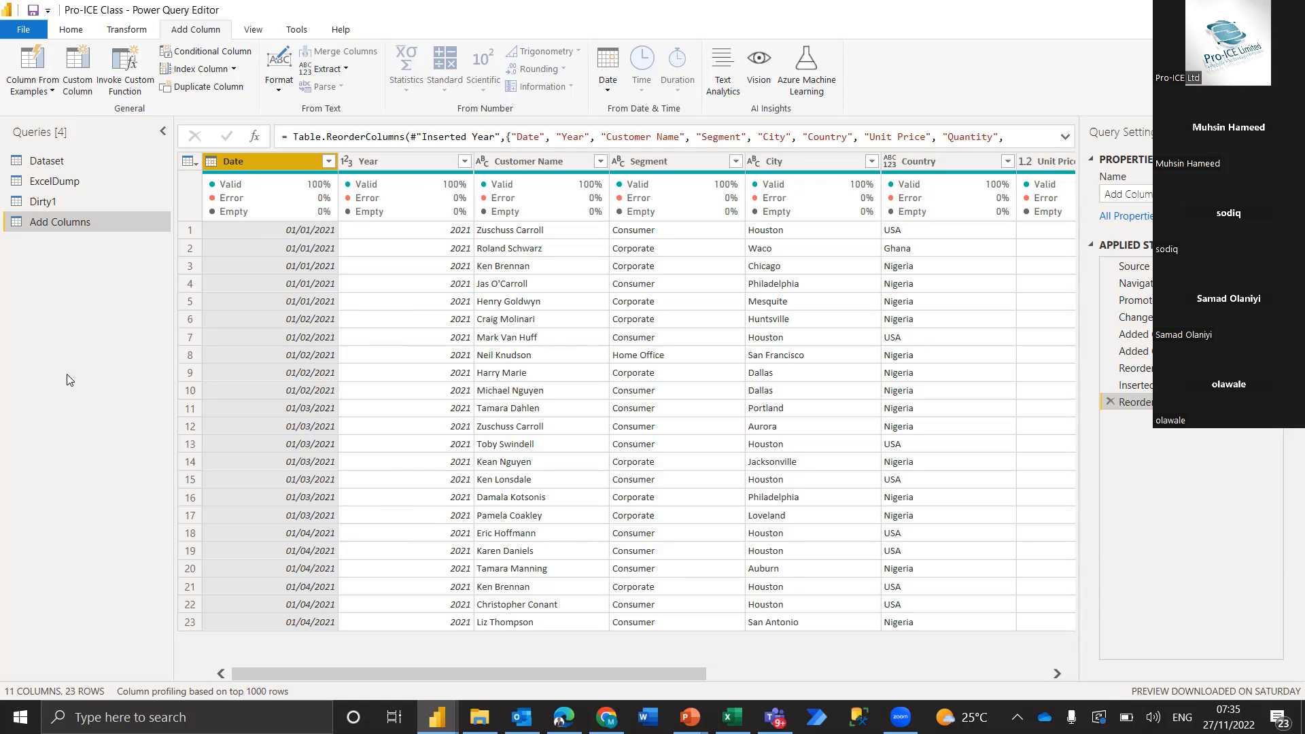
click(72, 30)
click(146, 31)
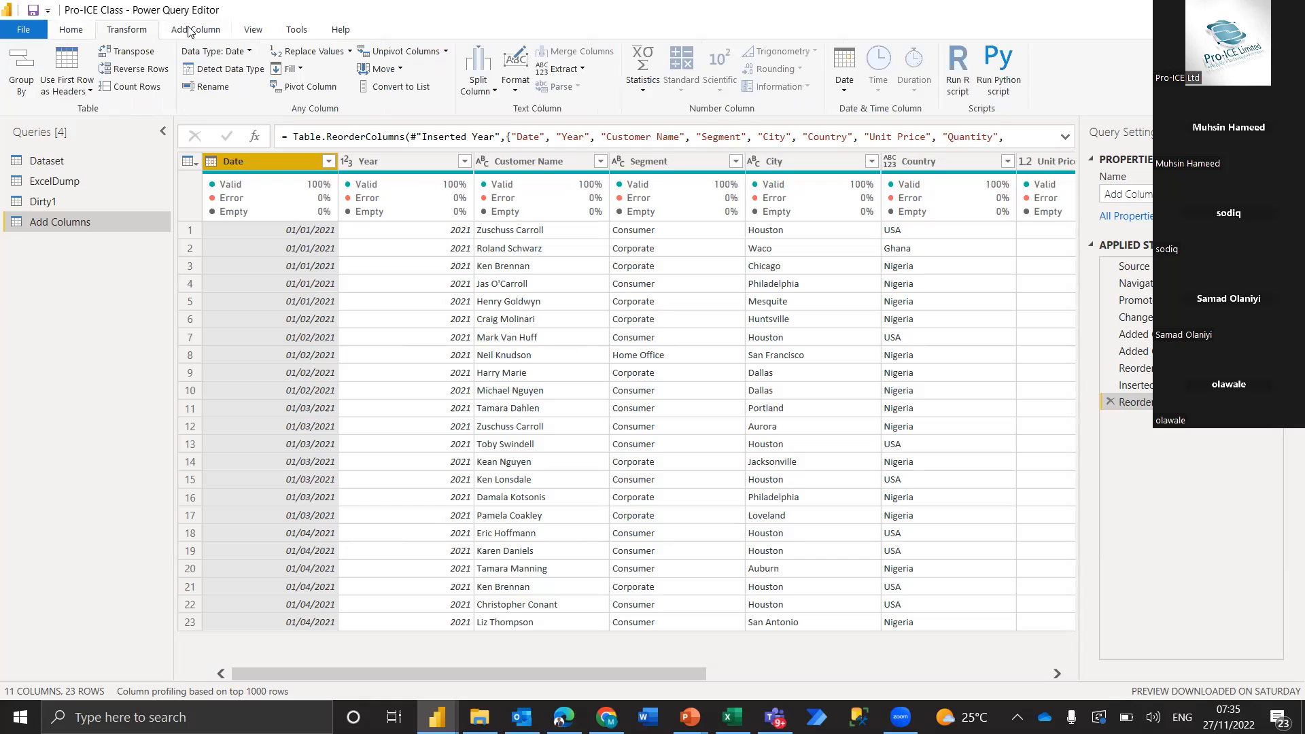
click(195, 31)
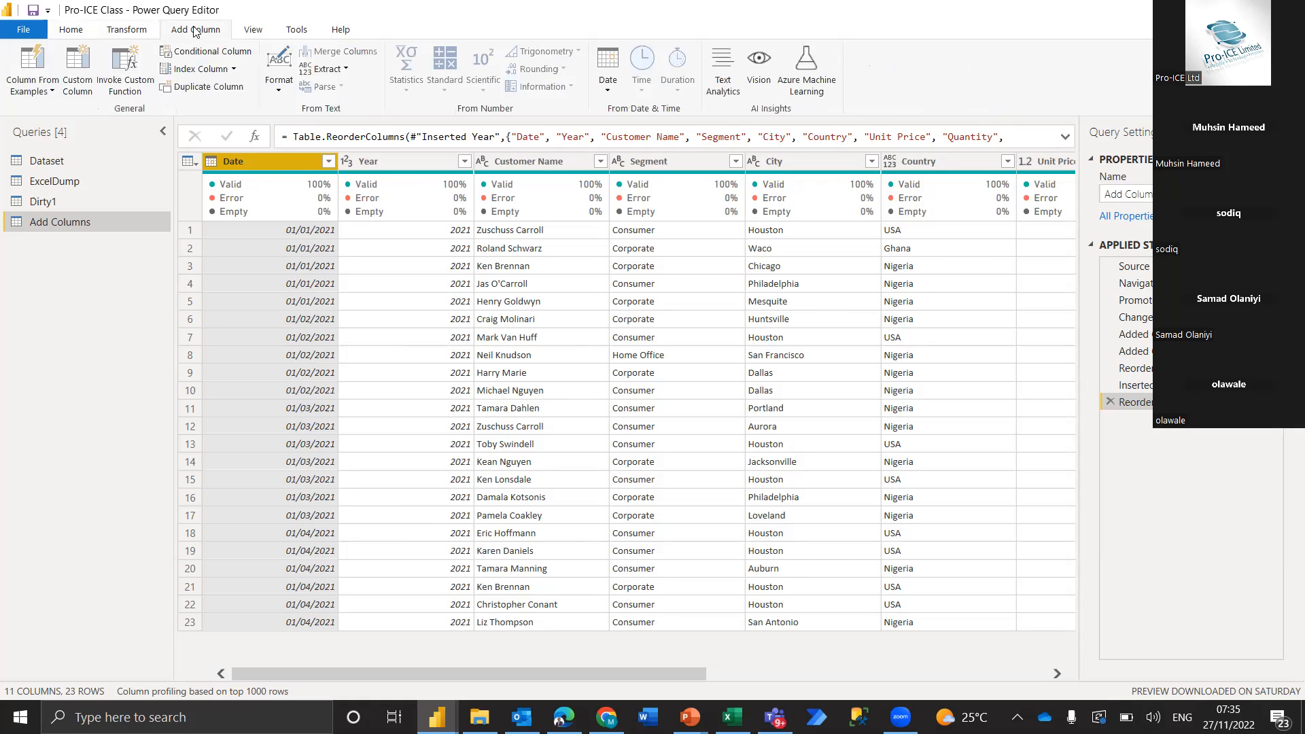
click(127, 30)
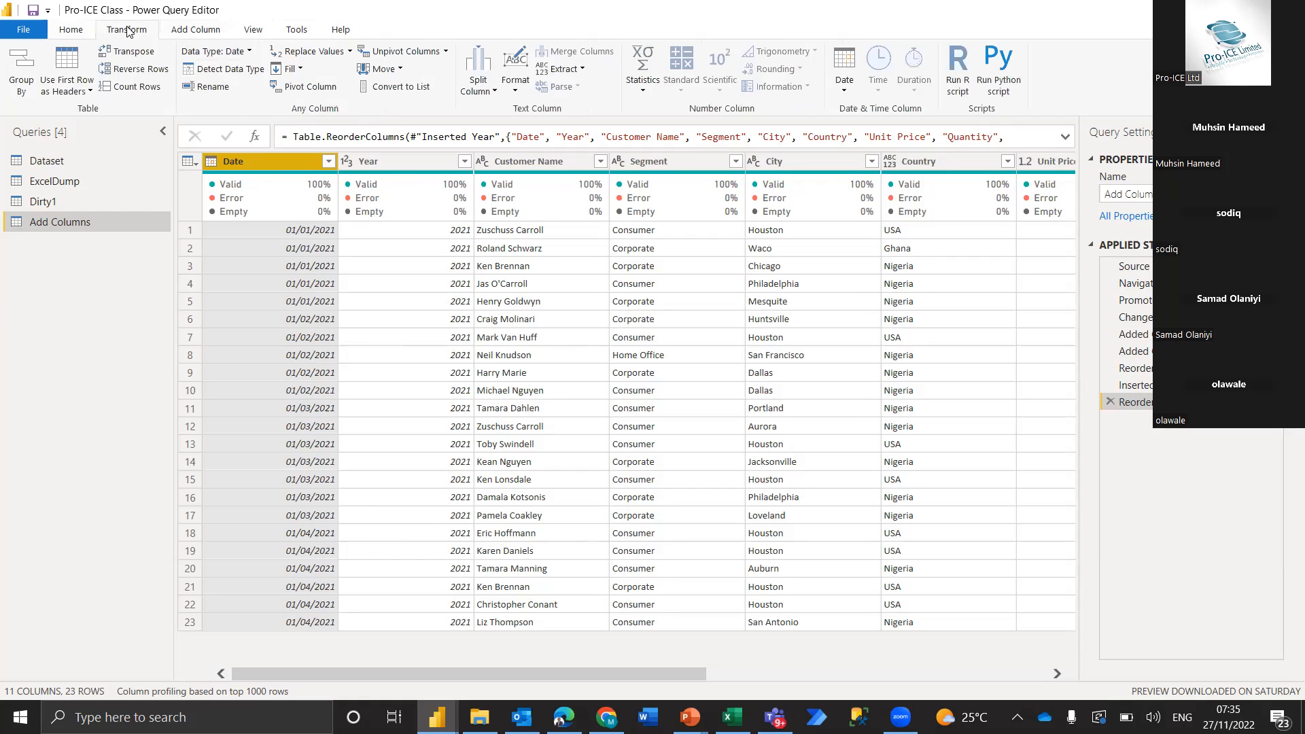
click(71, 30)
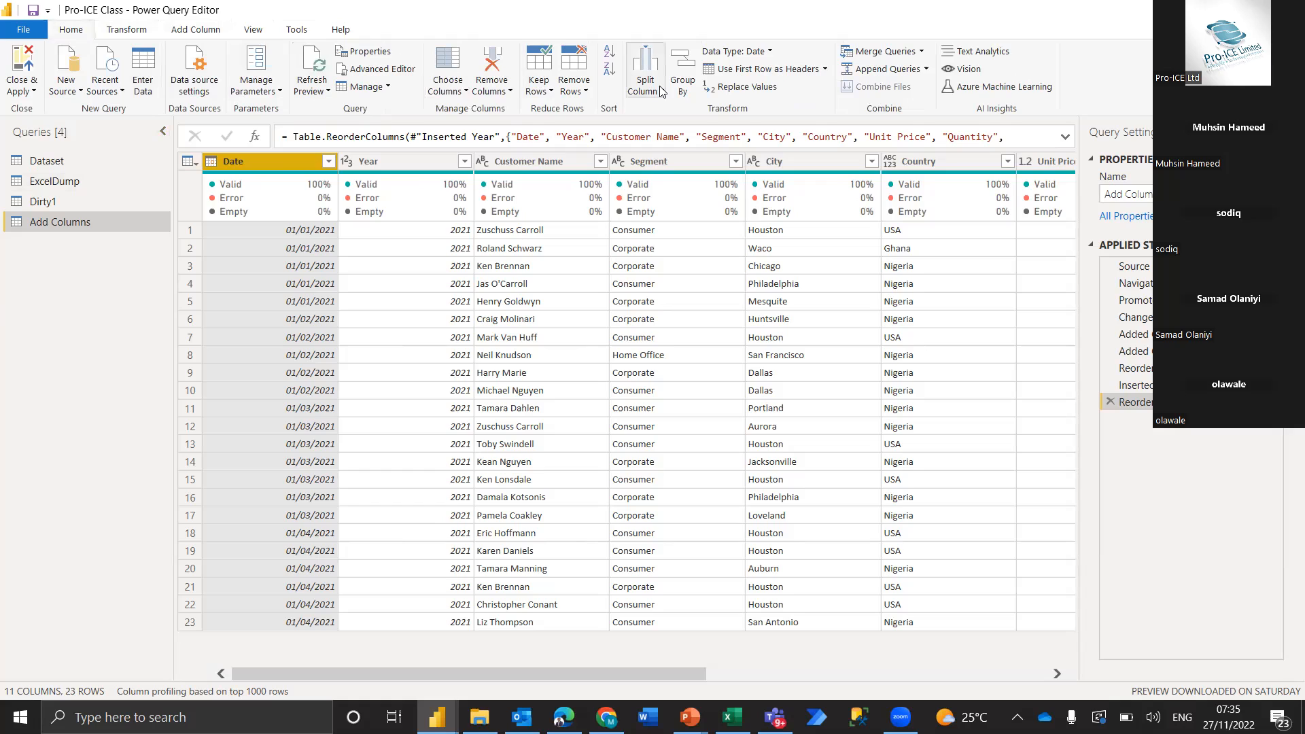
Start a custom column and enter the suggested function Table.AlternateRows as its formula
click(195, 31)
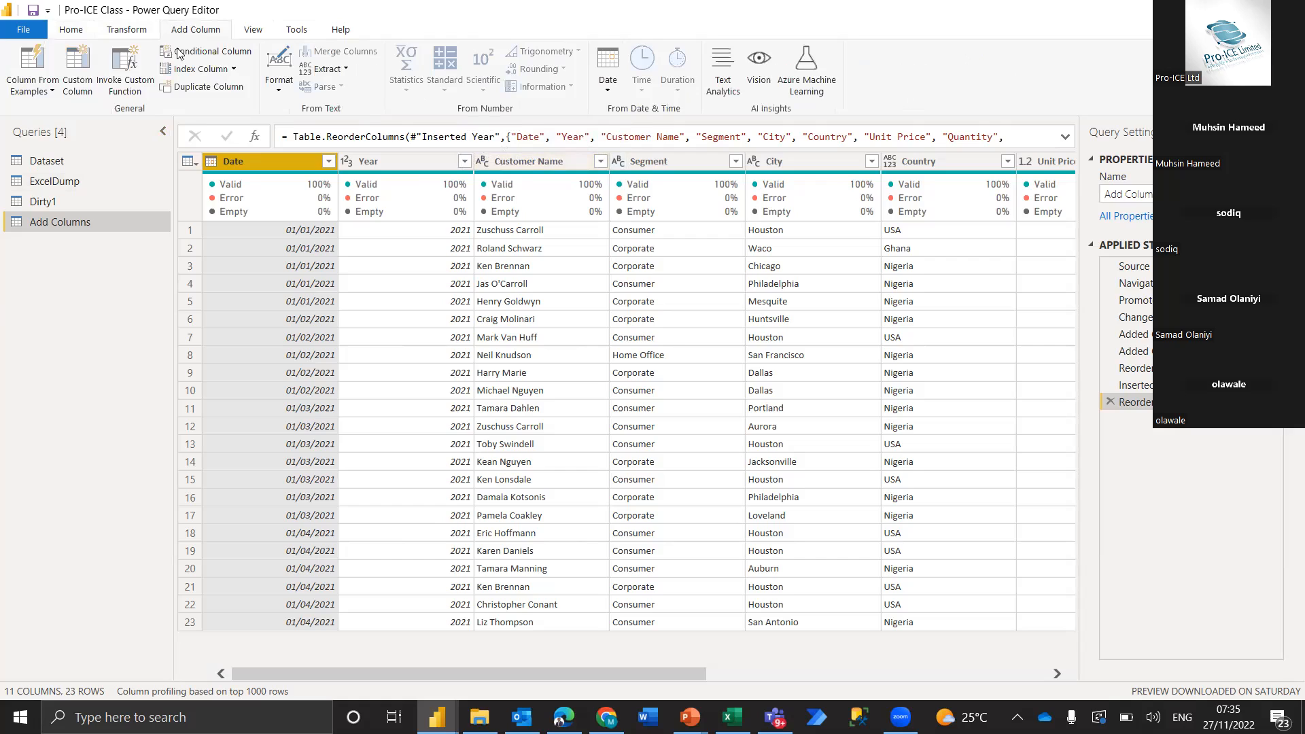
click(79, 70)
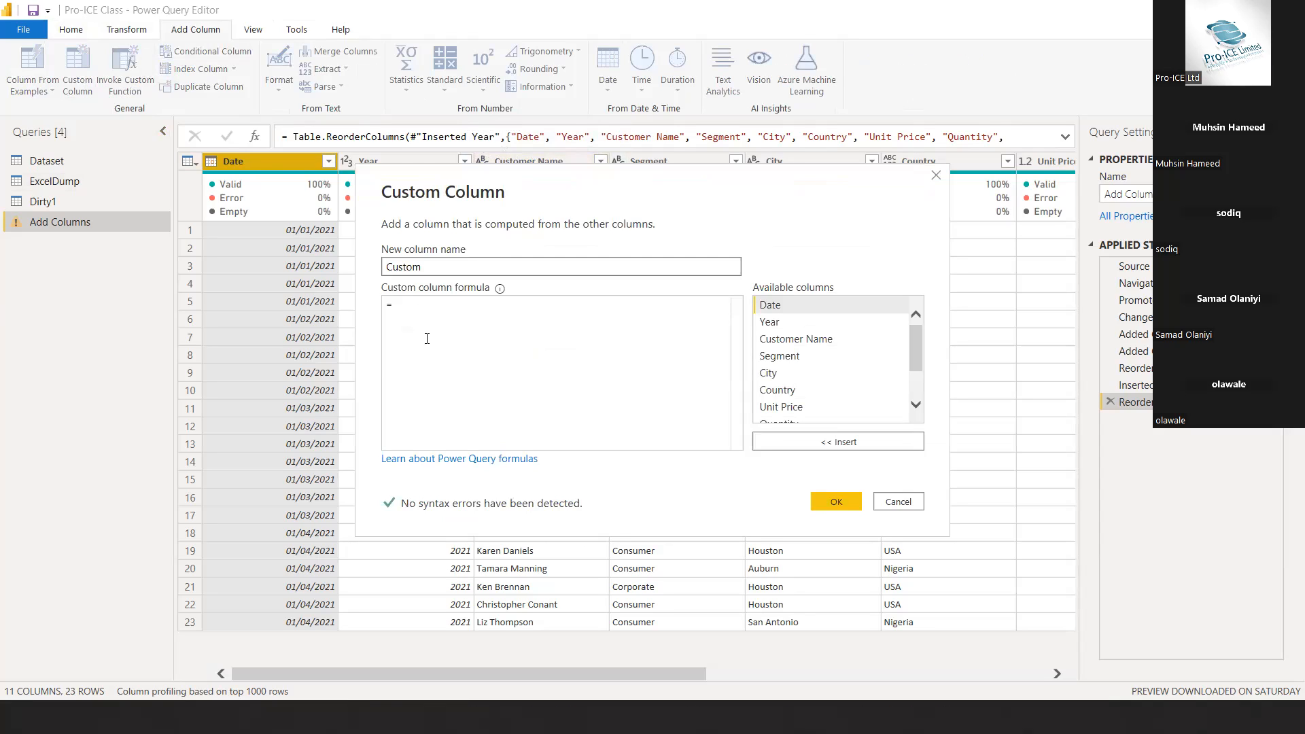
click(416, 308)
text(Tab)
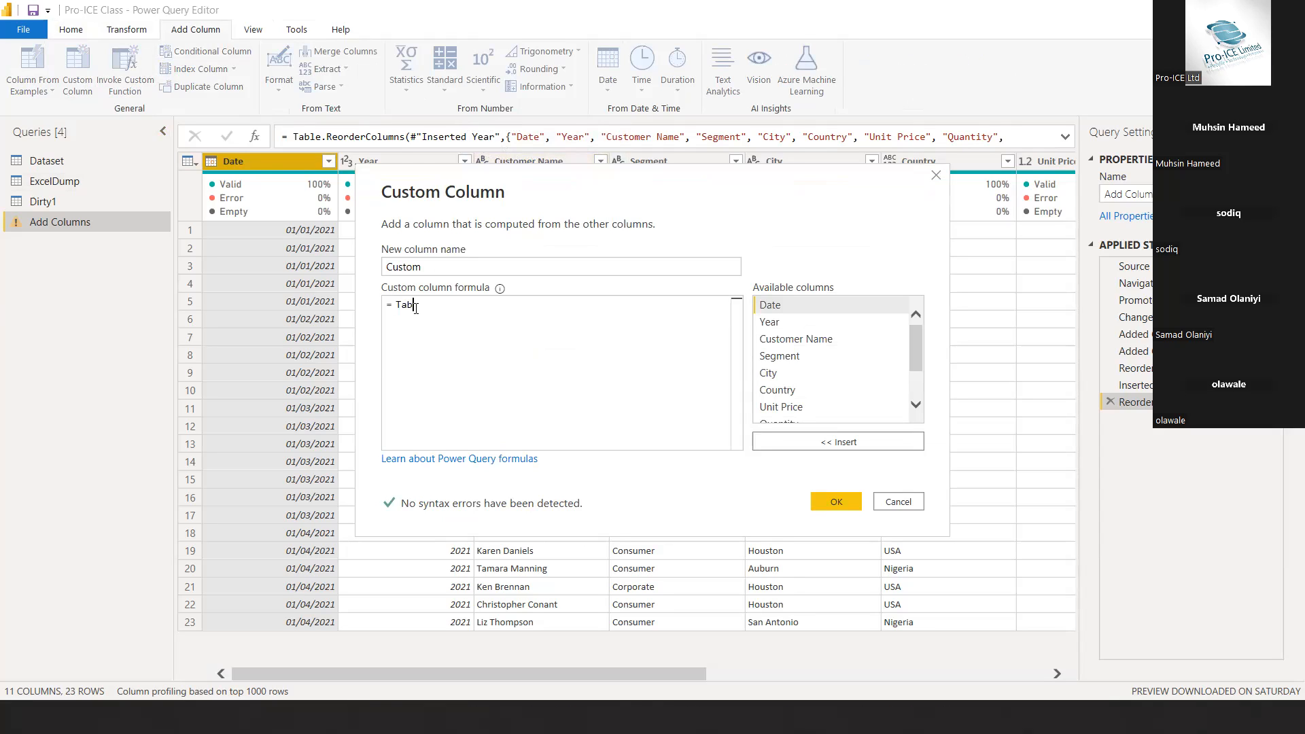
text(le)
key(Down)
key(Down)
key(Down)
key(Down)
key(Down)
key(Down)
key(Down)
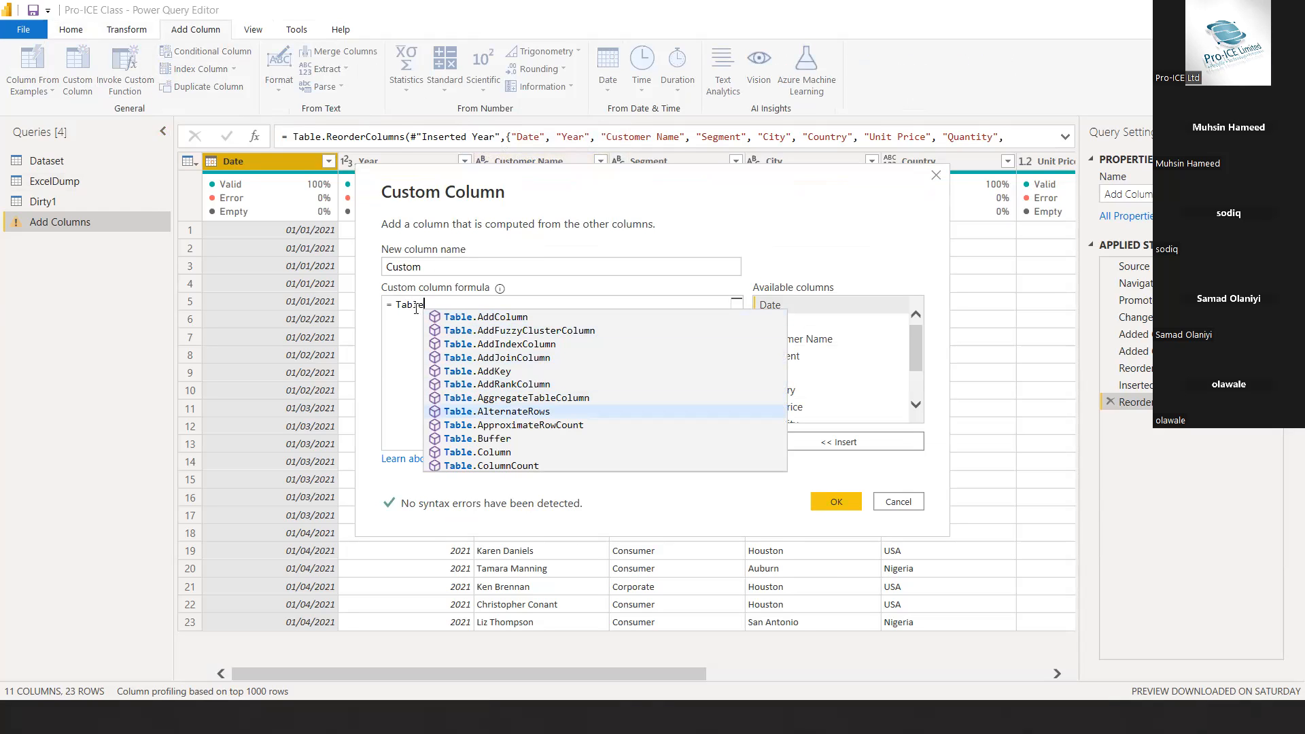
key(Tab)
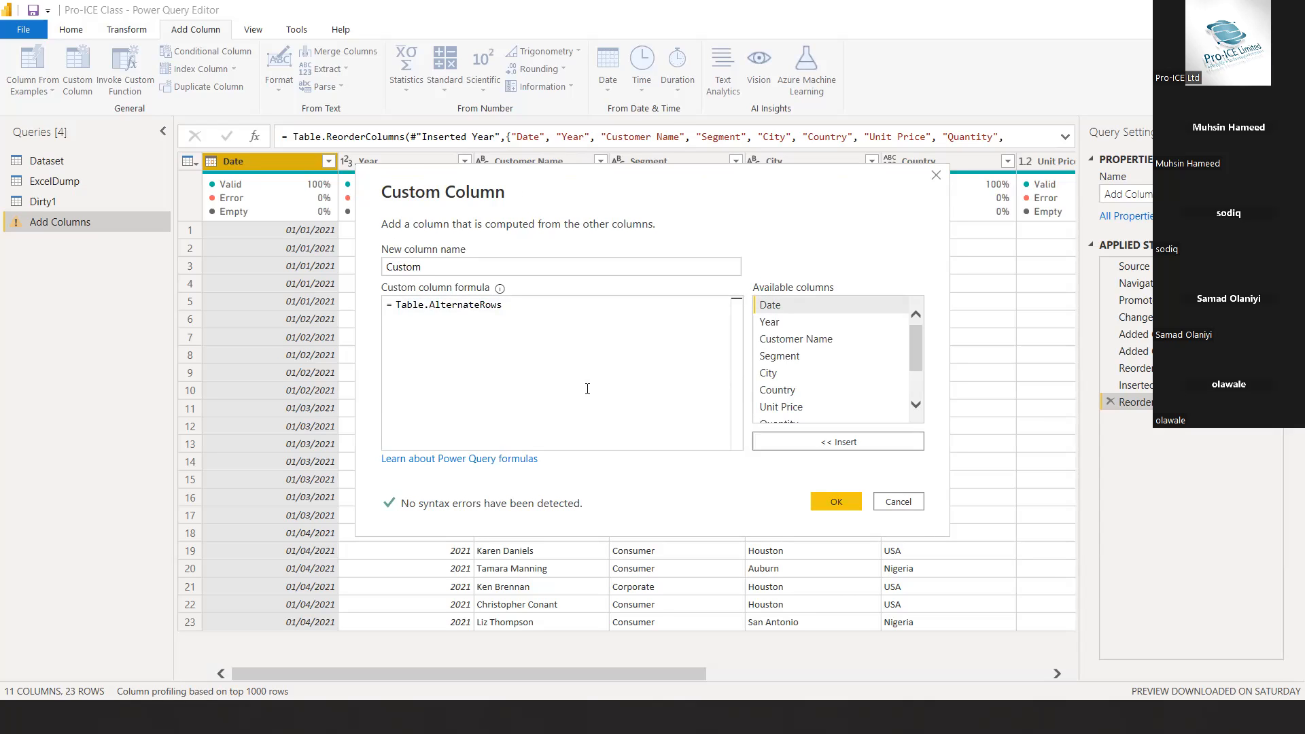
Replace the custom column formula with Col to view its suggestions, and discard the custom column
drag(508, 304, 397, 304)
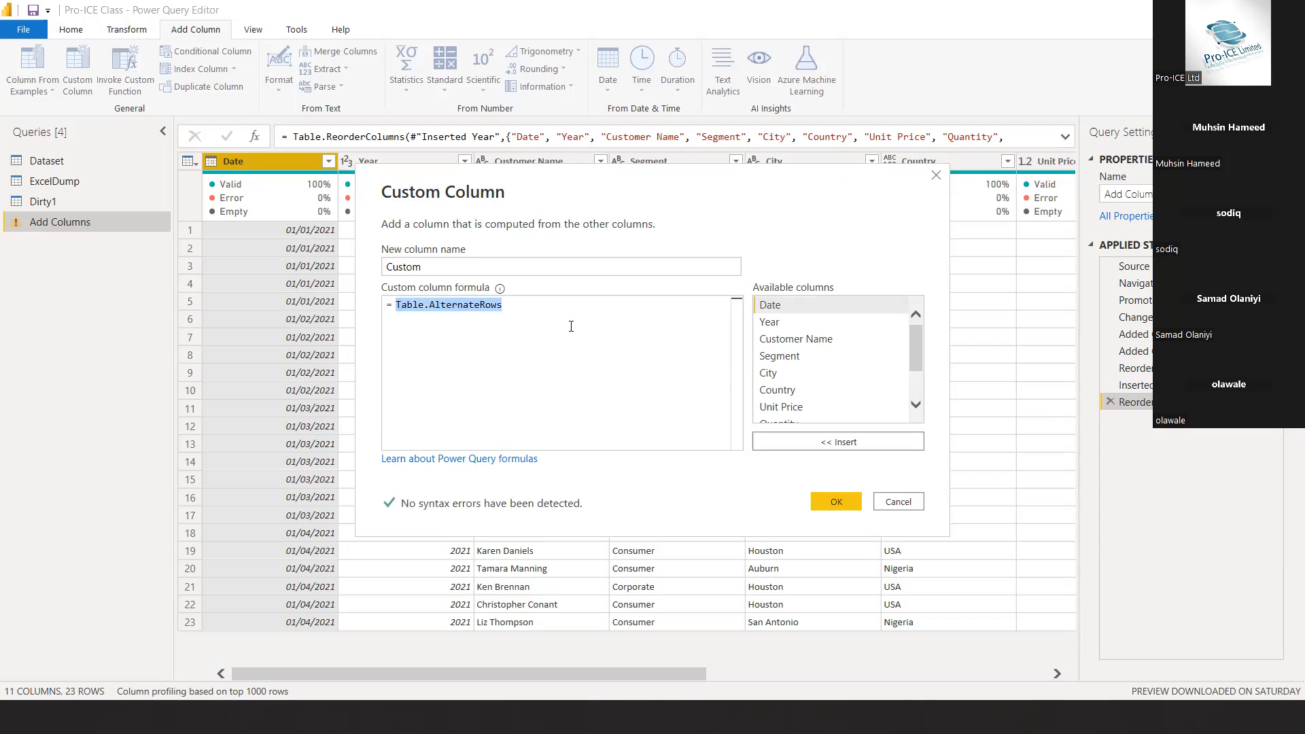
text(Col)
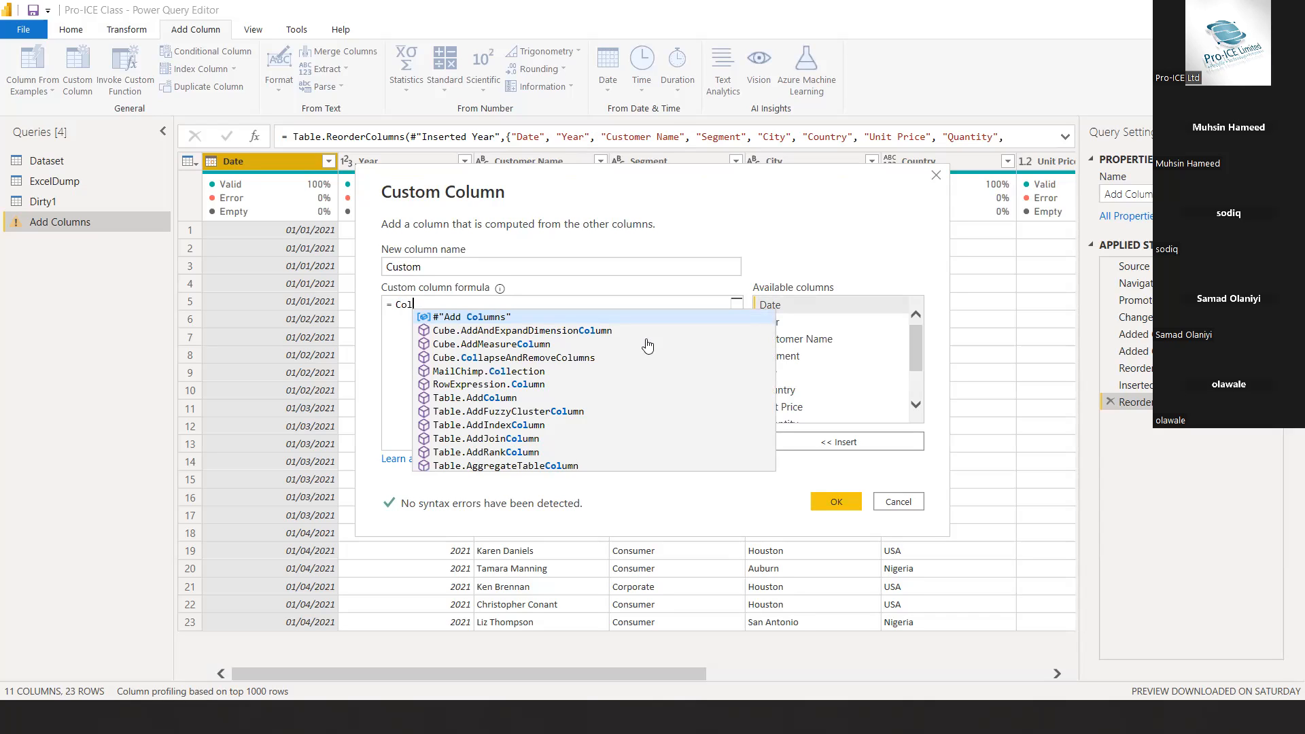
click(859, 270)
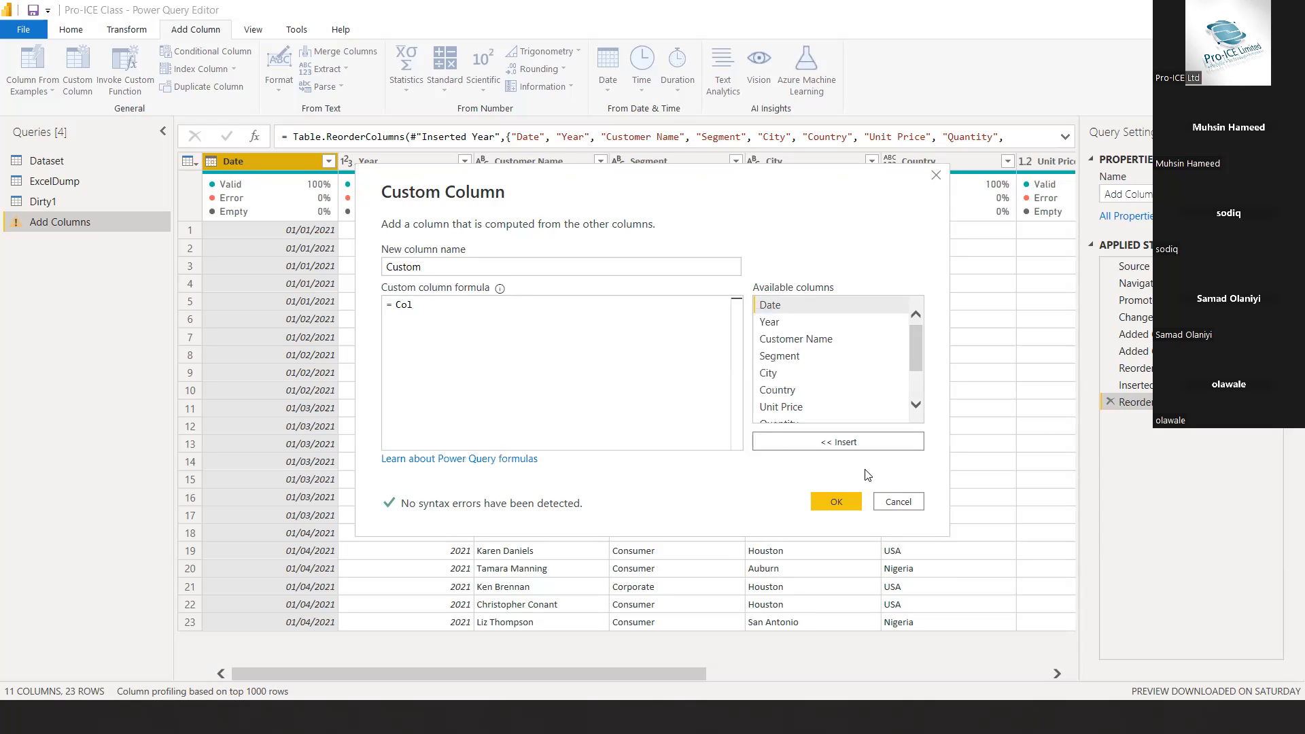
click(910, 506)
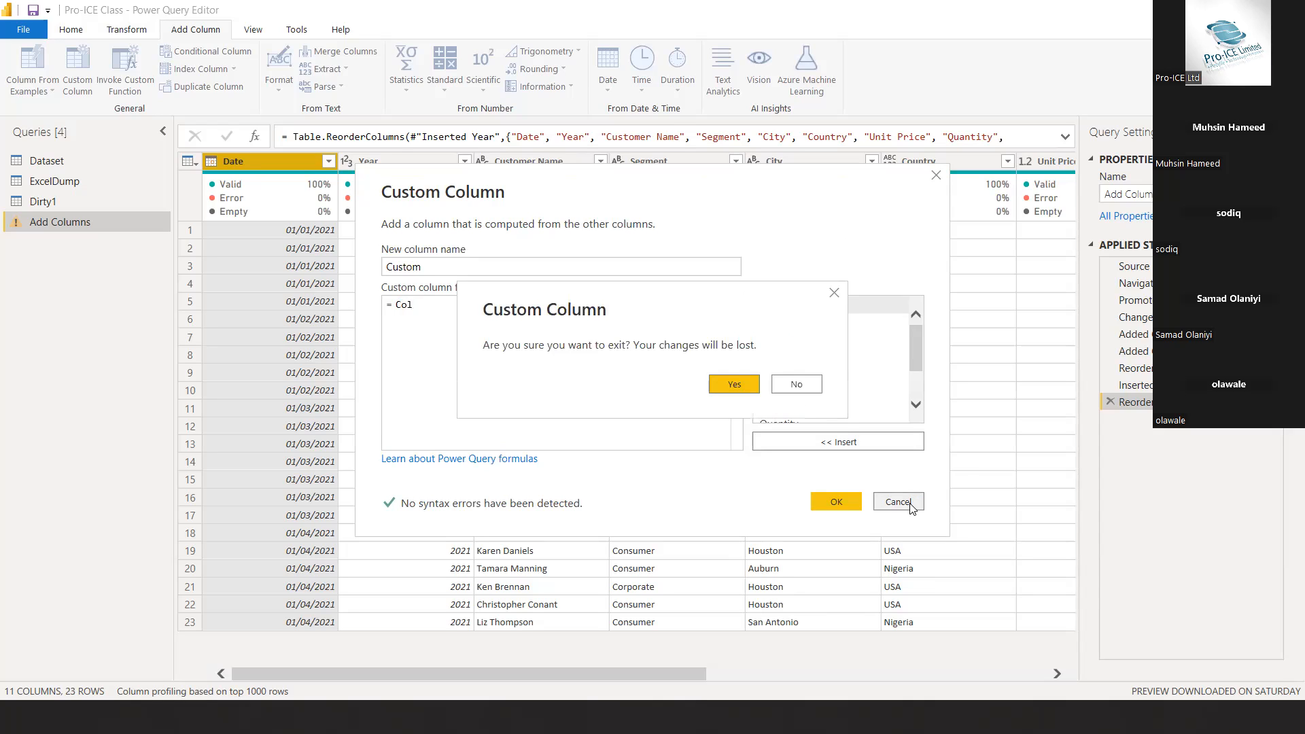
click(735, 386)
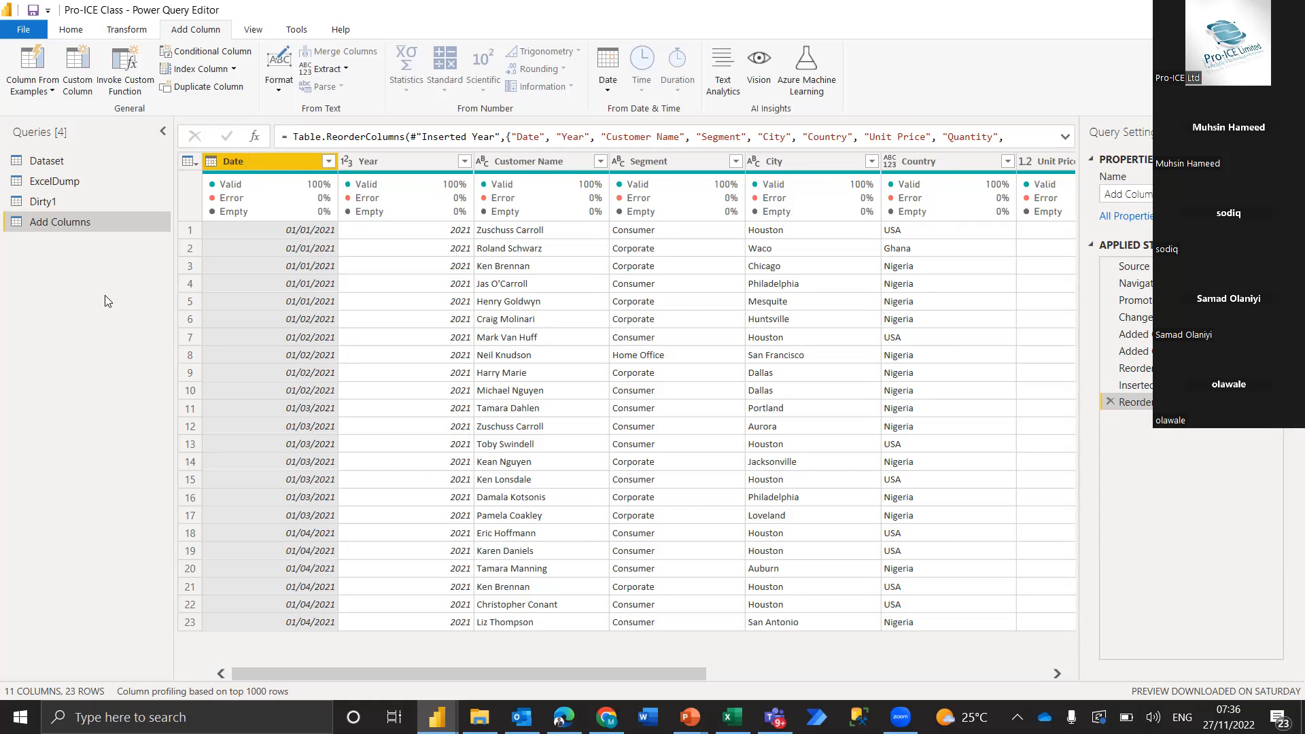
Create a blank query with the formula =#shared and convert the resulting record into a table
click(72, 31)
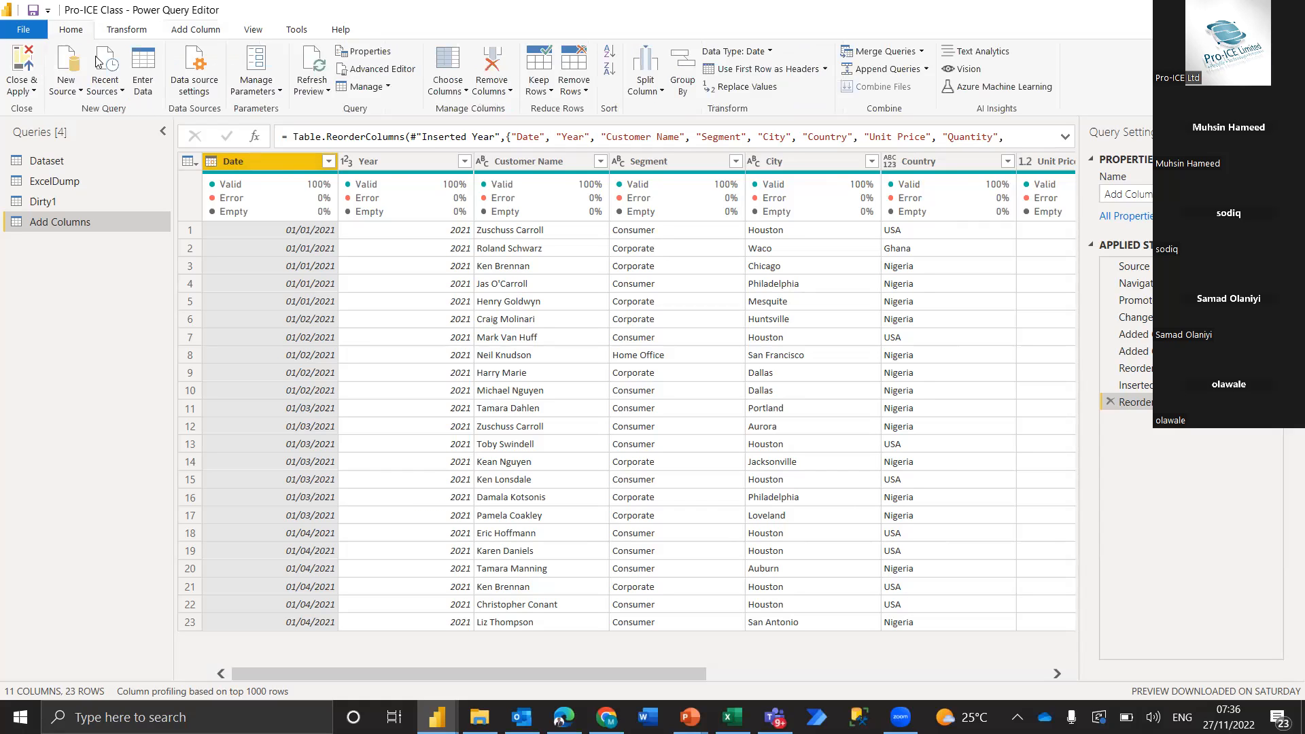
click(75, 95)
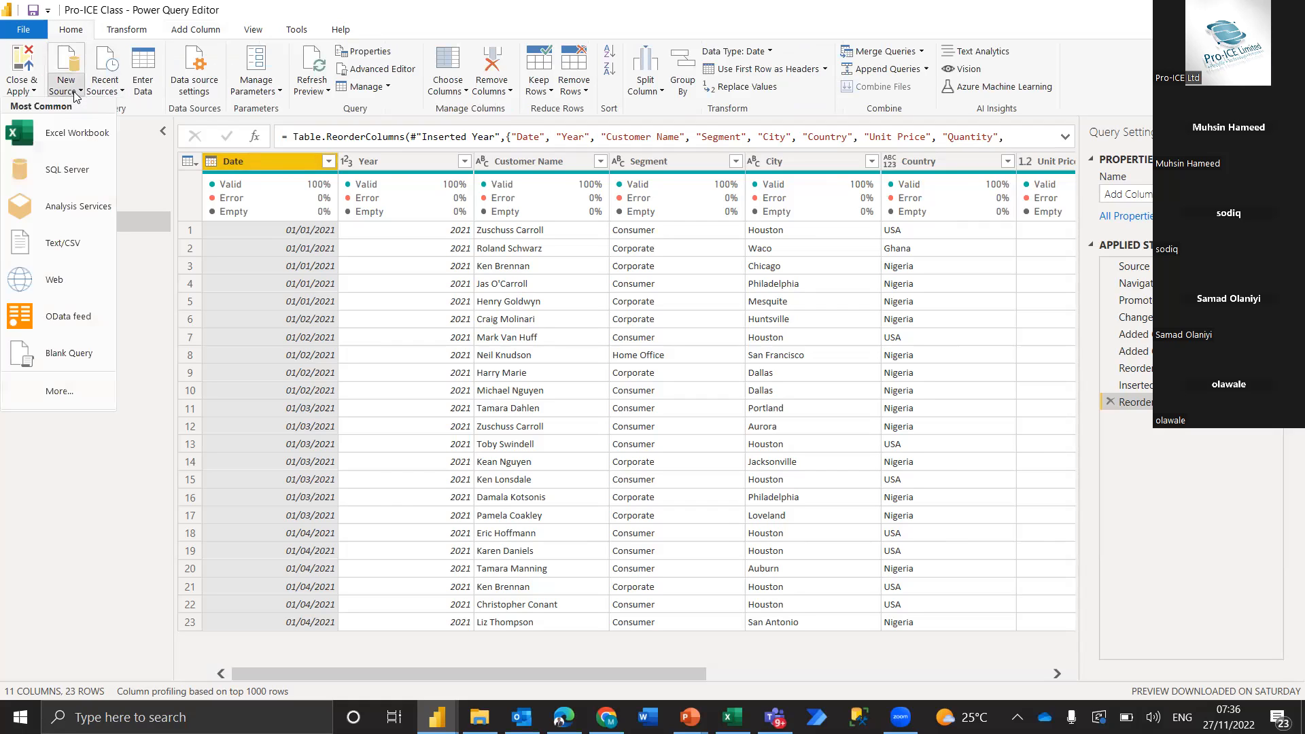
click(76, 353)
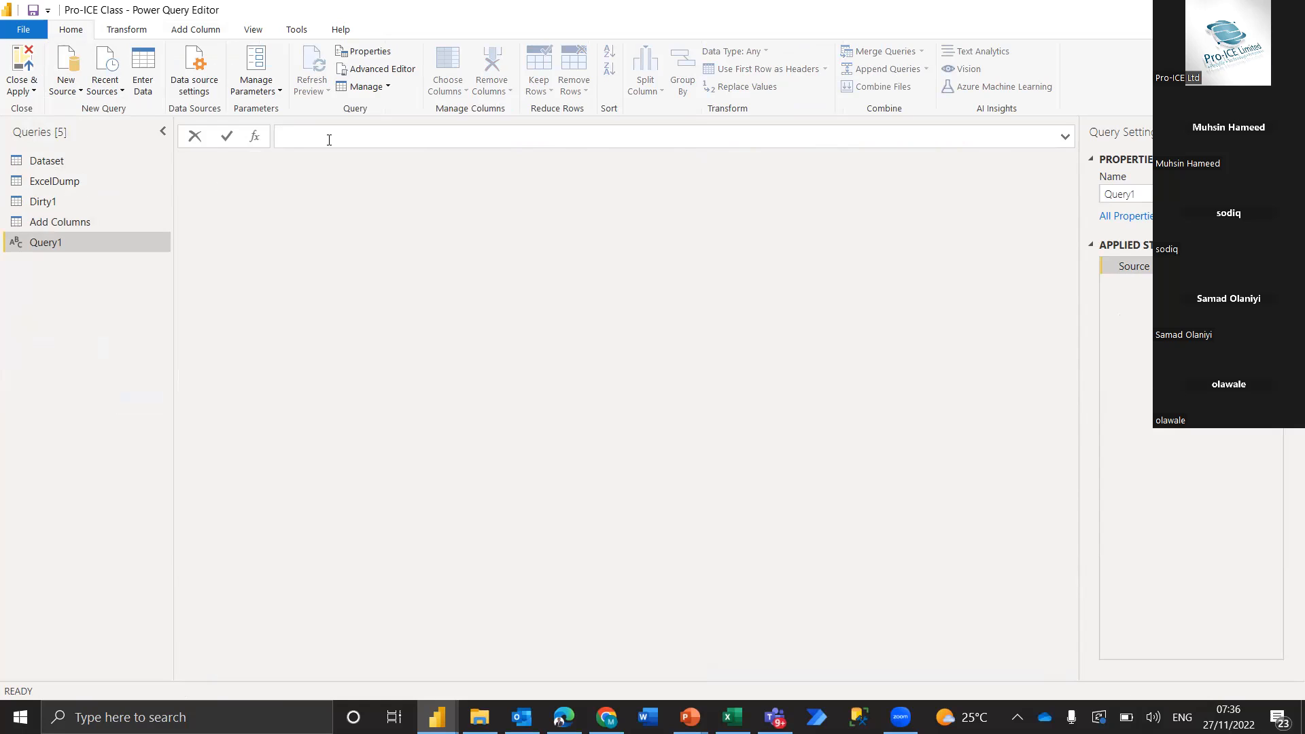
text(=#shared)
key(Return)
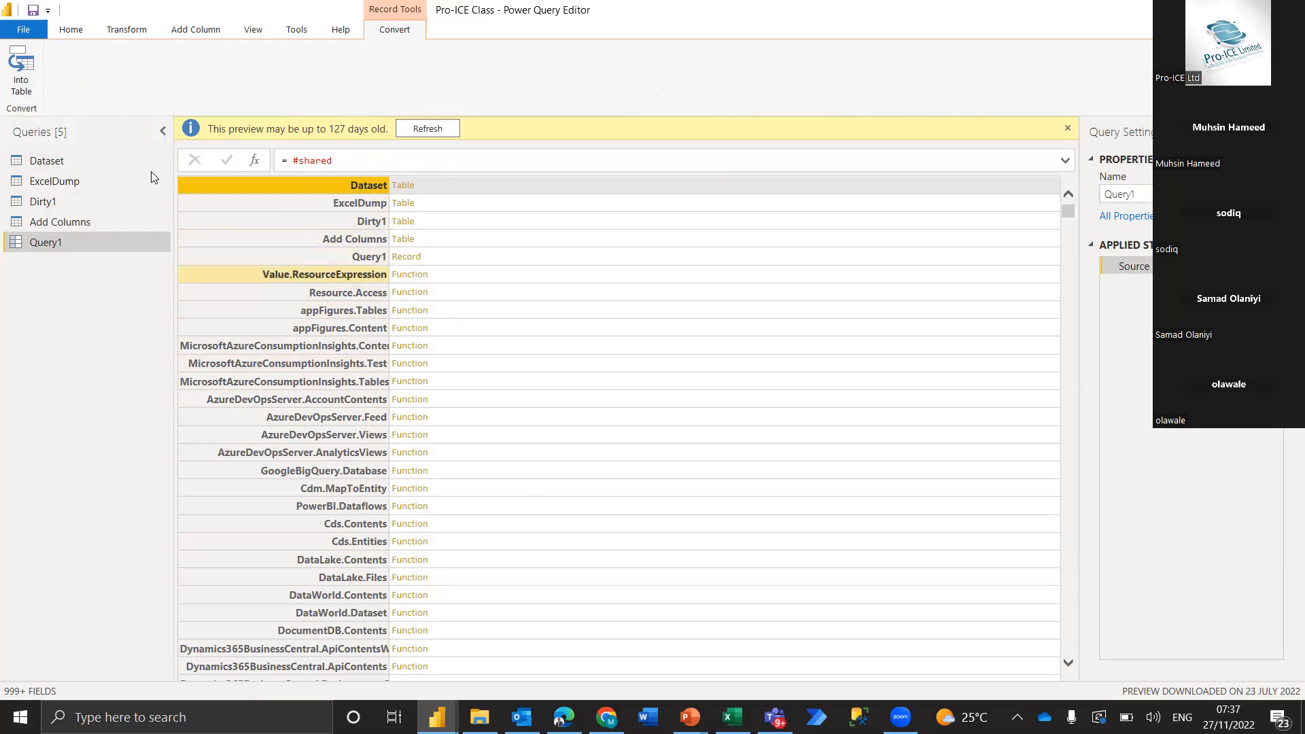
click(22, 75)
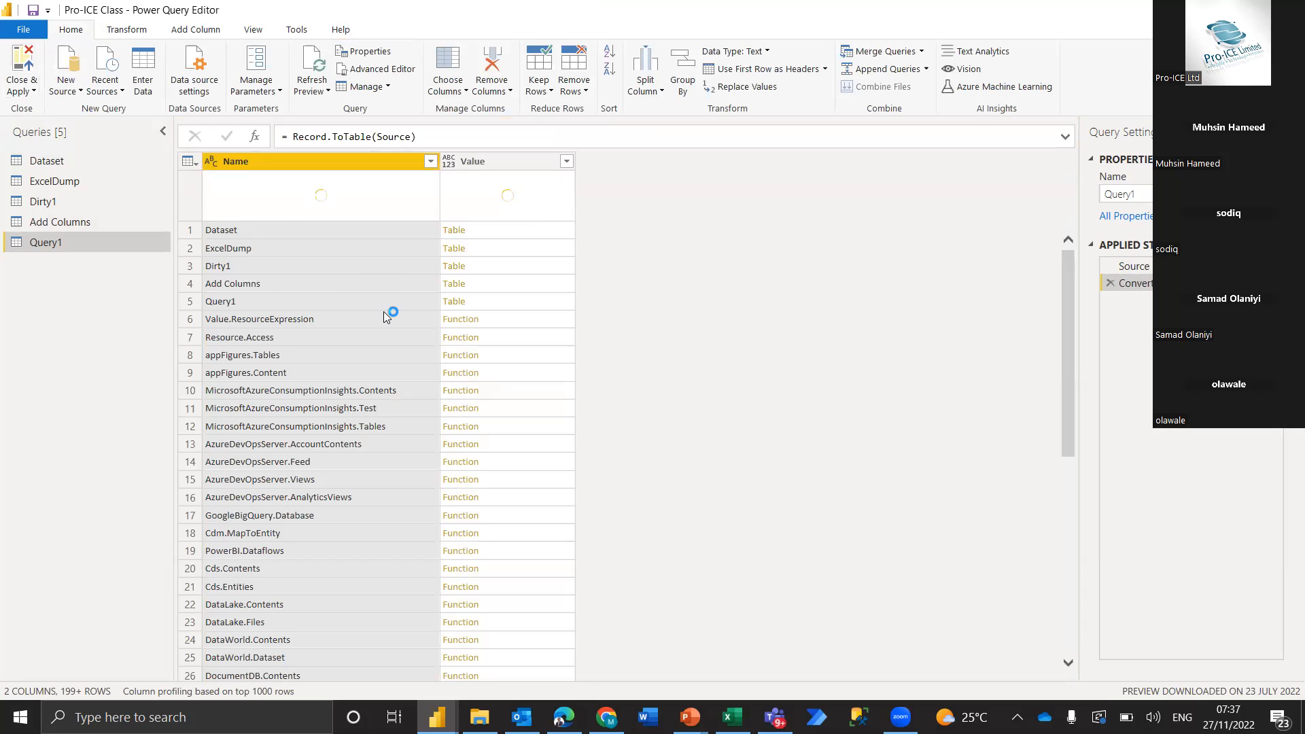
Filter the Name column to the listed function names that match the search text Table
click(430, 163)
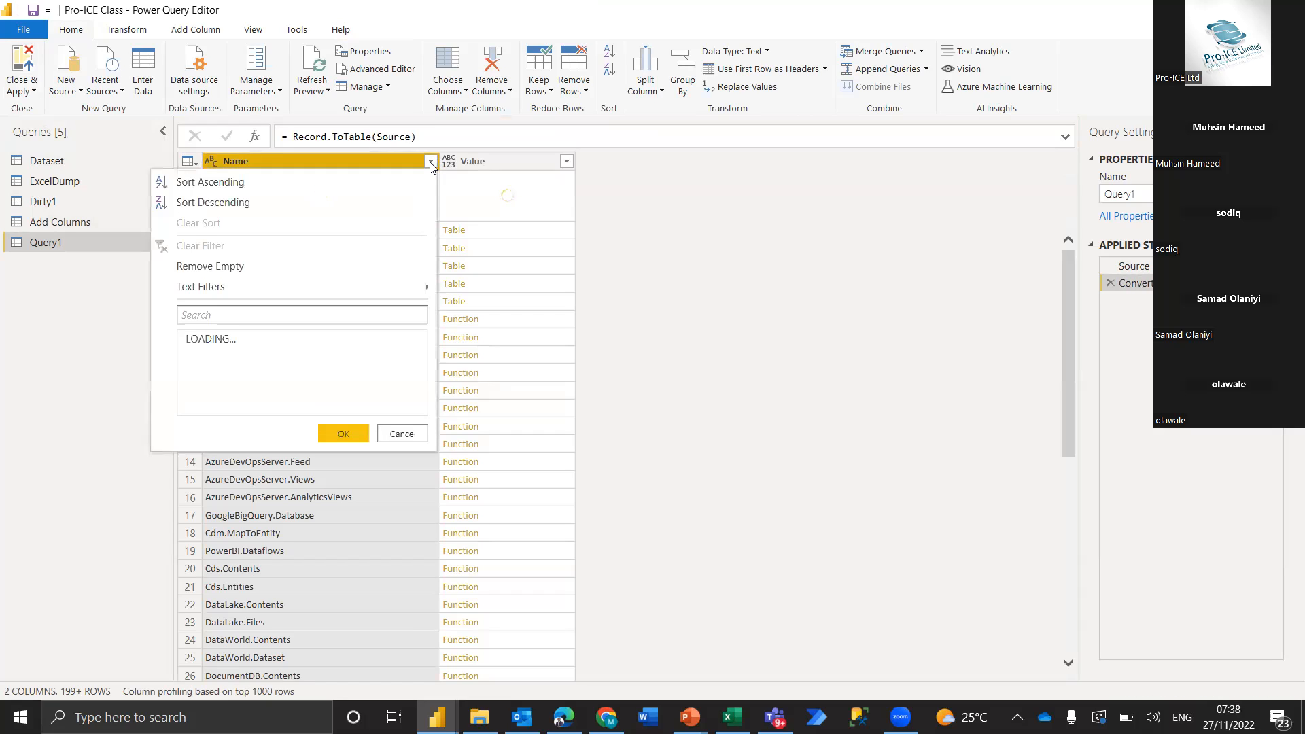
click(339, 312)
text(Tab)
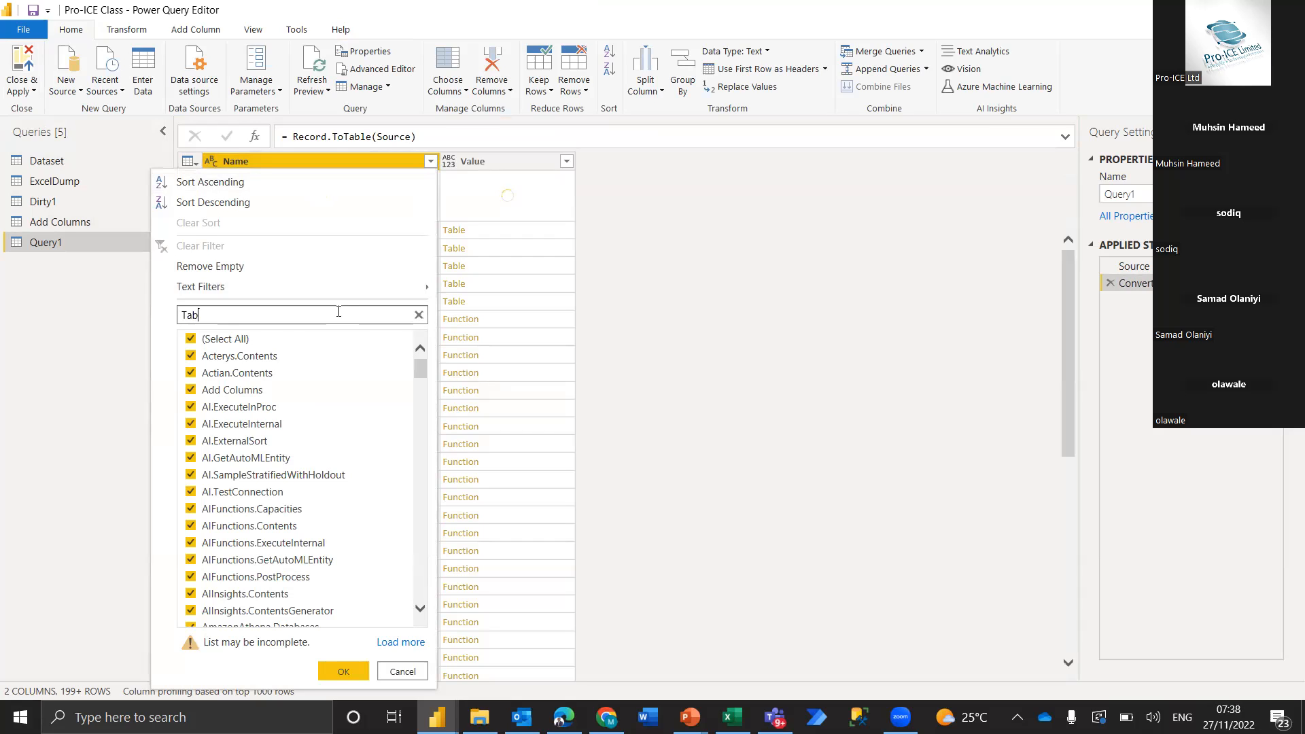
text(le)
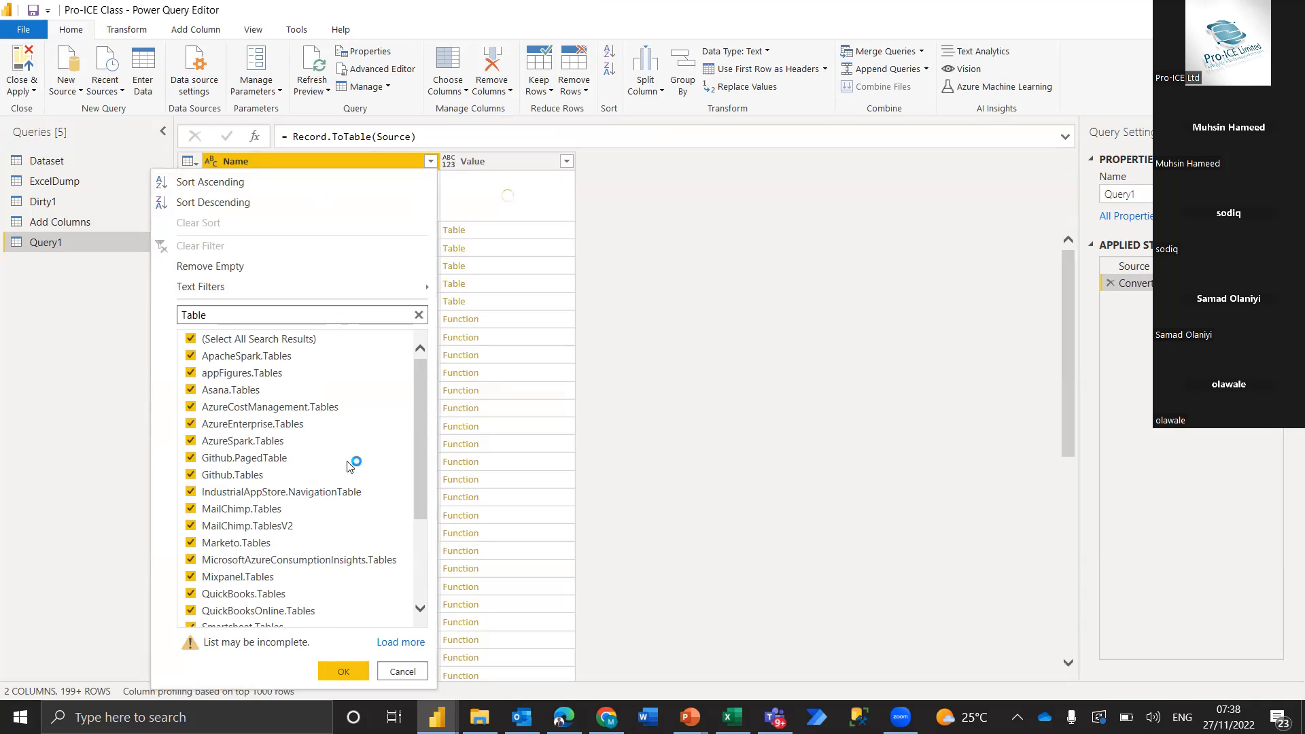
click(344, 672)
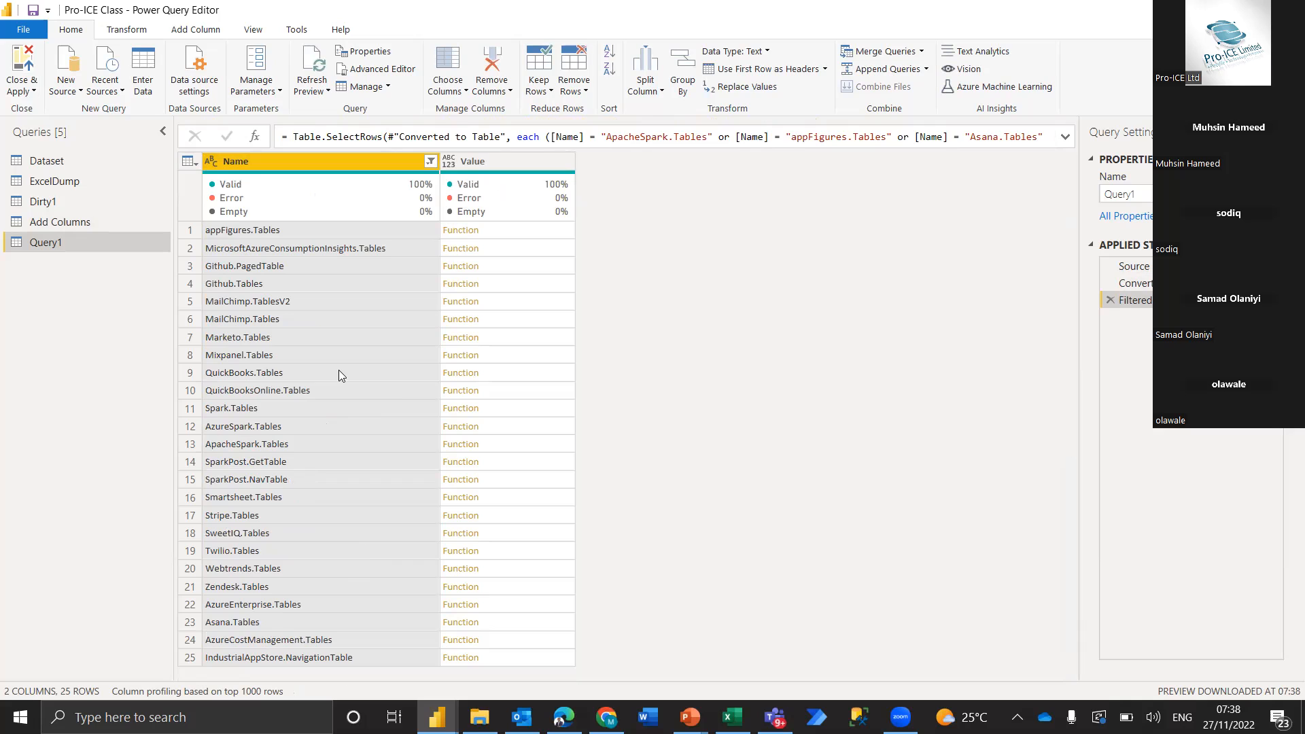
Examine the function documentation for ApacheSpark.Tables, Spark.Tables, Asana.Tables and Zendesk.Tables, enlarging the preview area
click(559, 446)
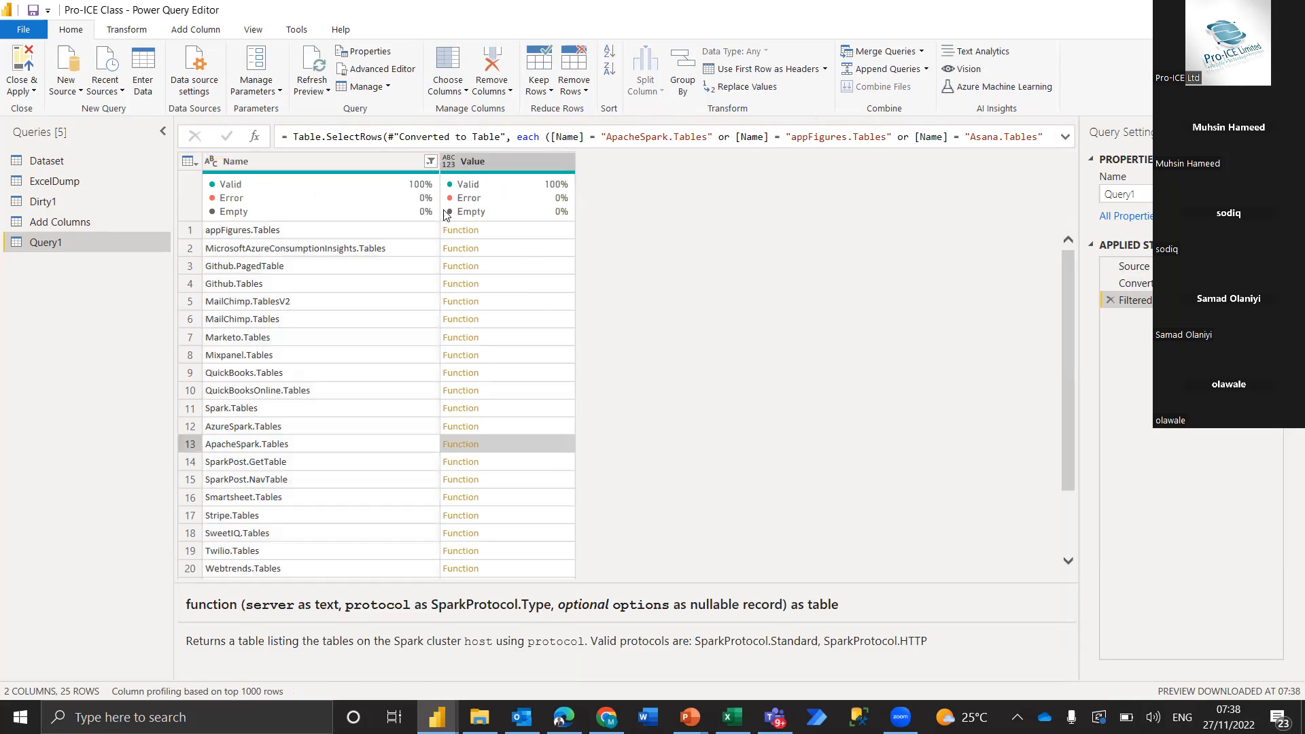
click(546, 410)
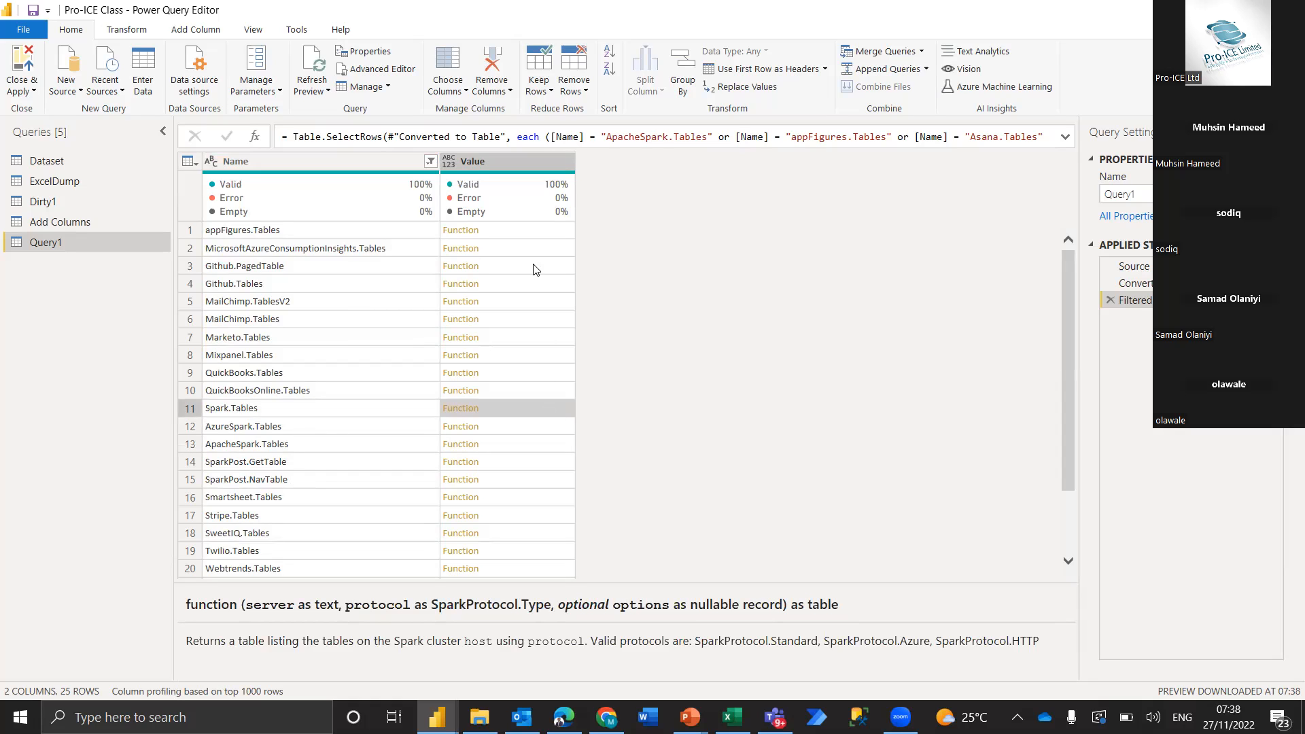
drag(567, 586, 576, 401)
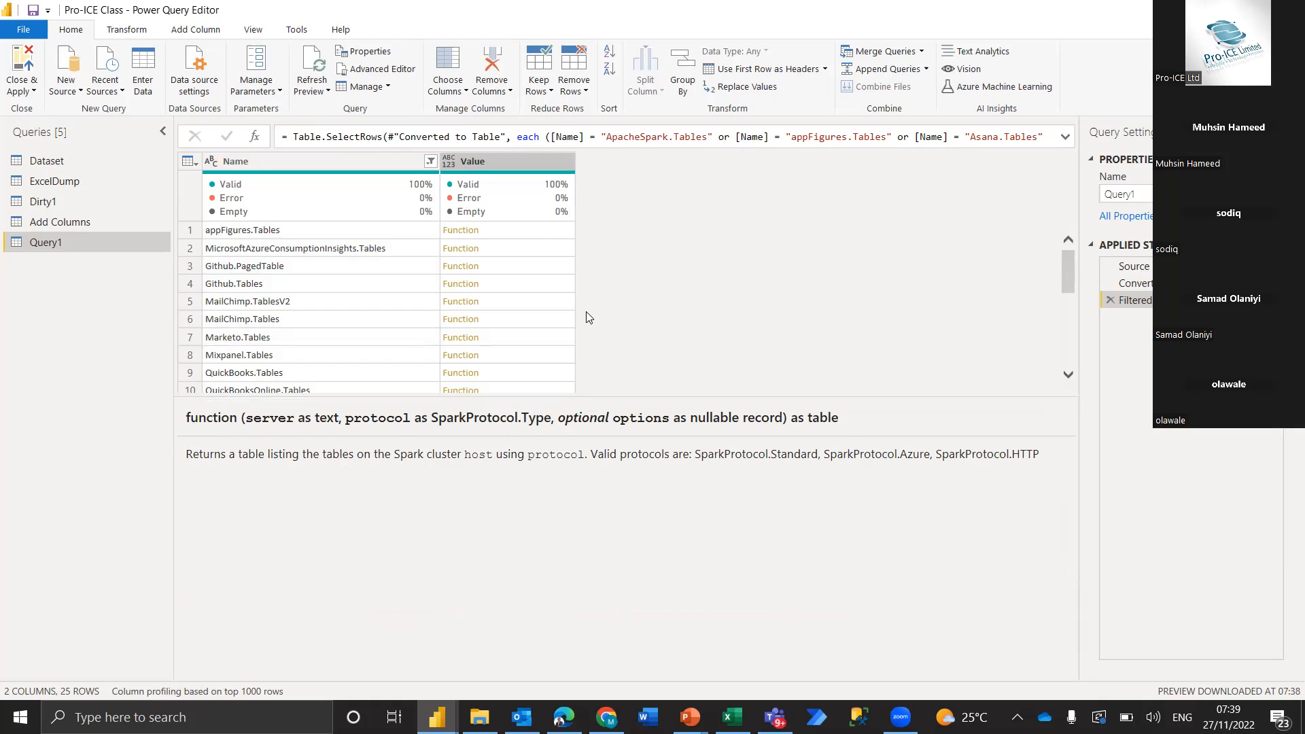
drag(1063, 257, 1059, 396)
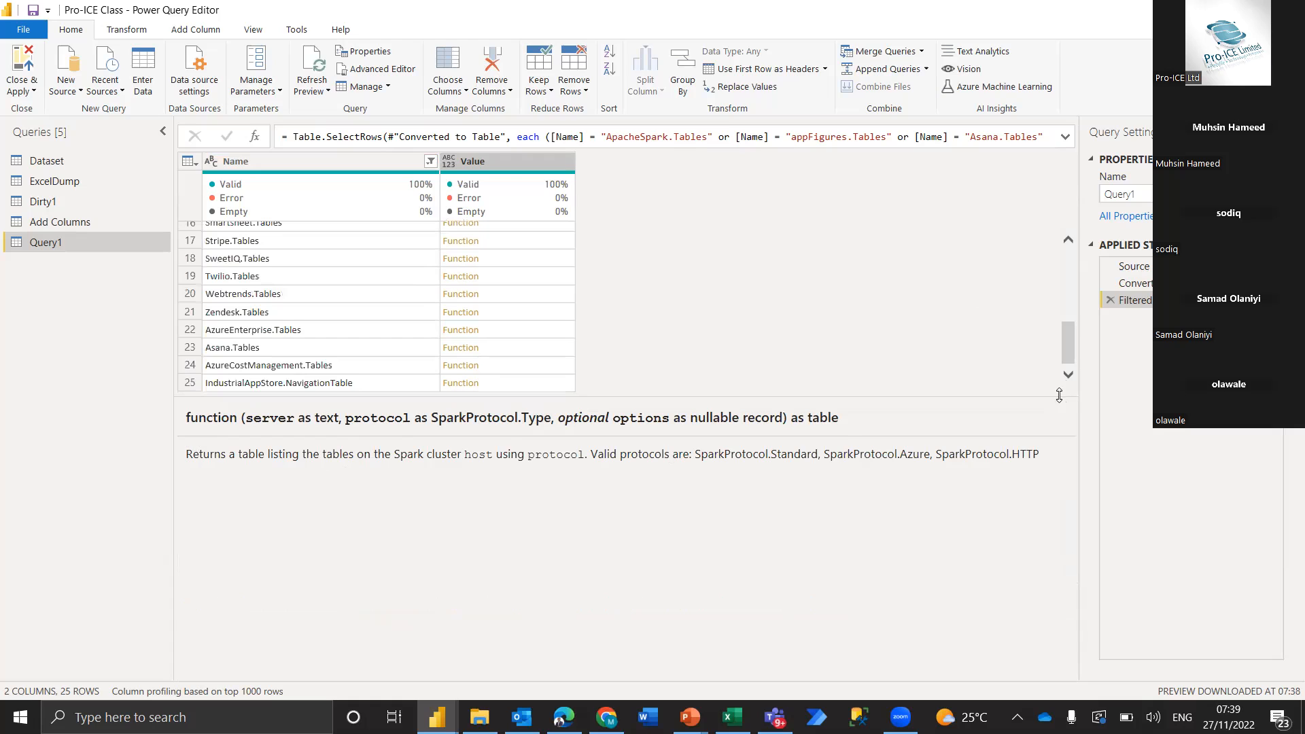
click(541, 347)
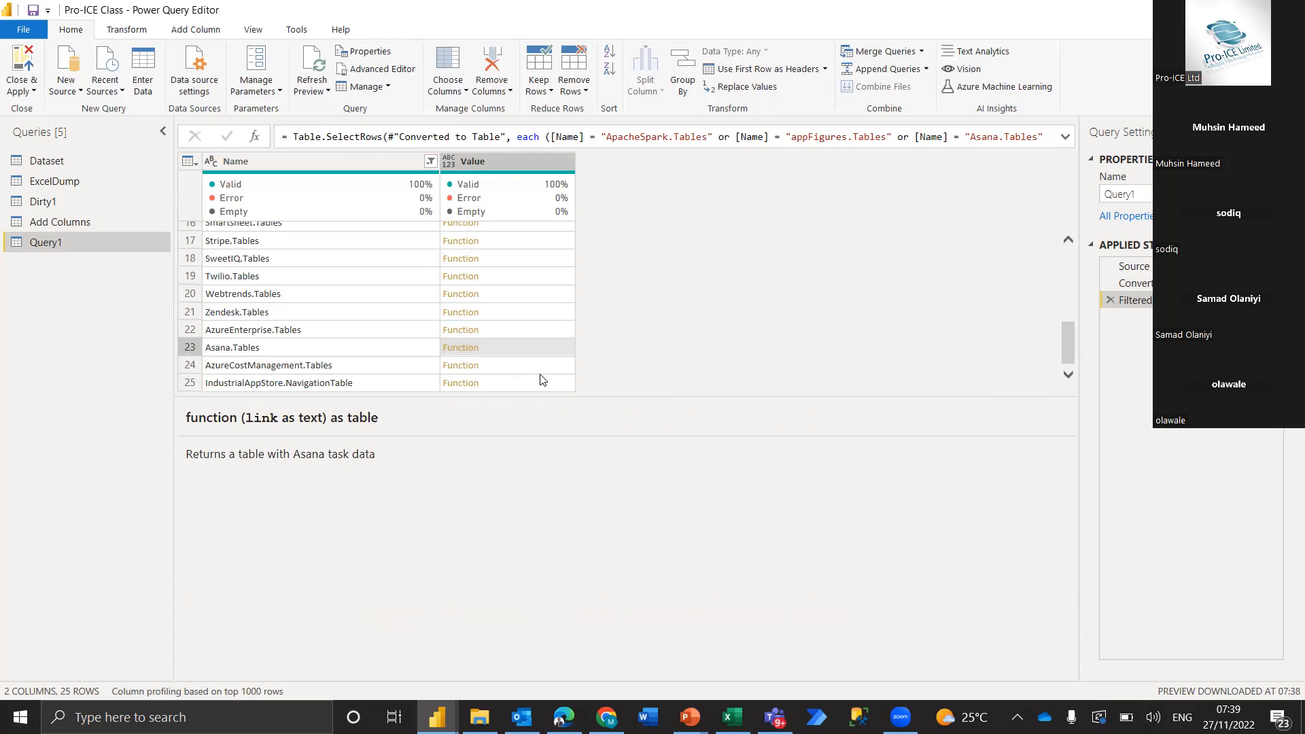
click(551, 311)
Add Date.EndOfQuarter to the functions included in the Name column's filter
click(431, 162)
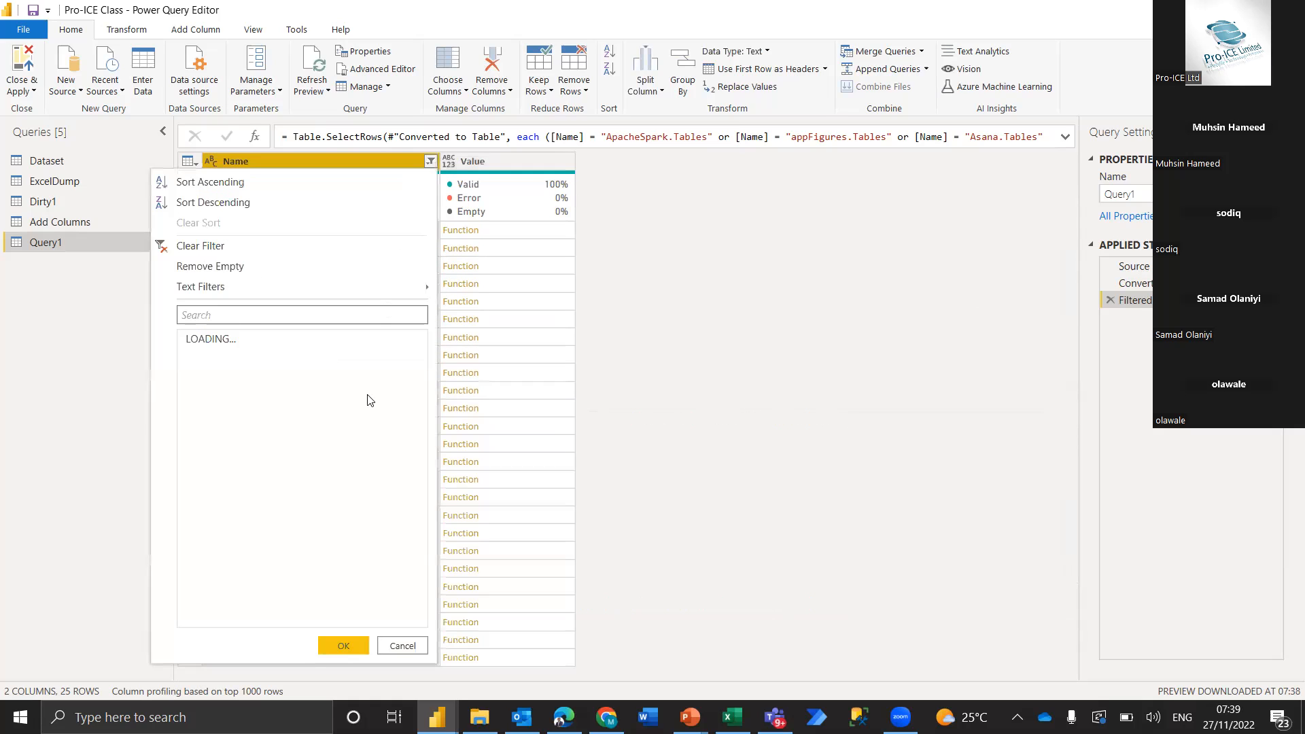
scroll(304, 544, down, 15)
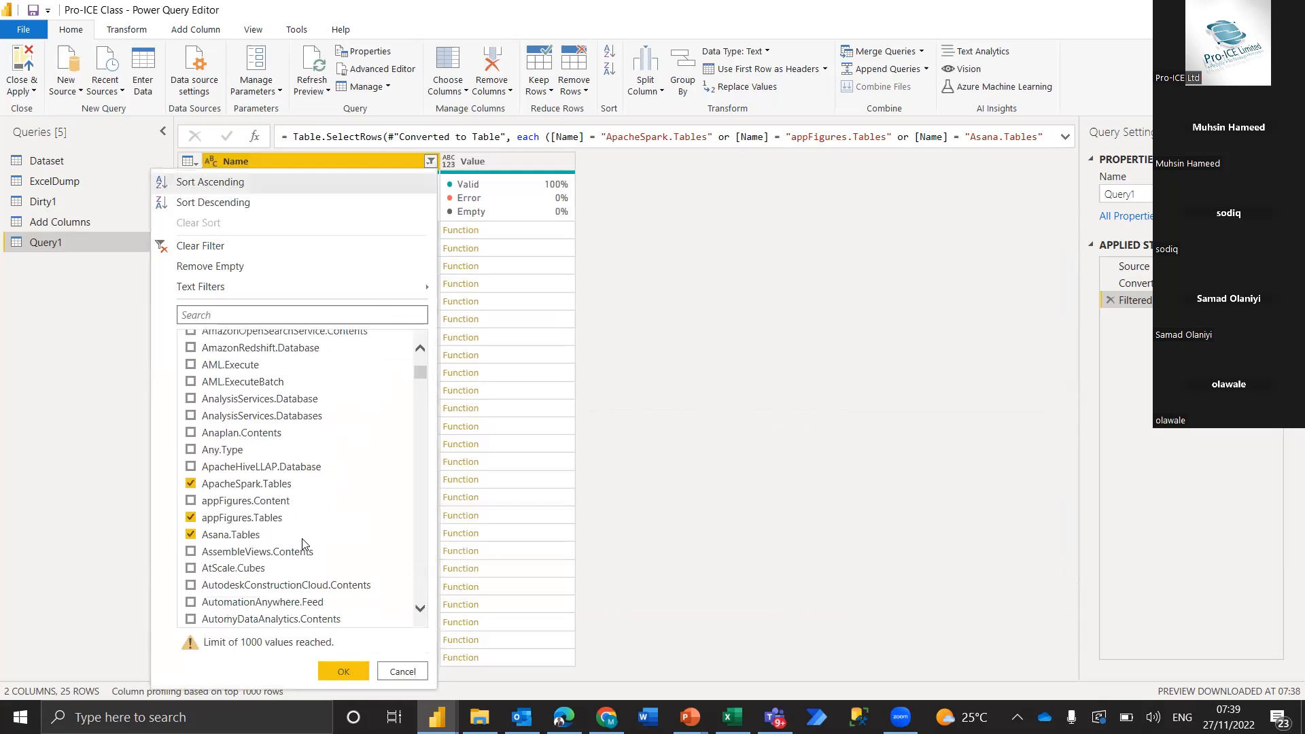
scroll(304, 544, down, 15)
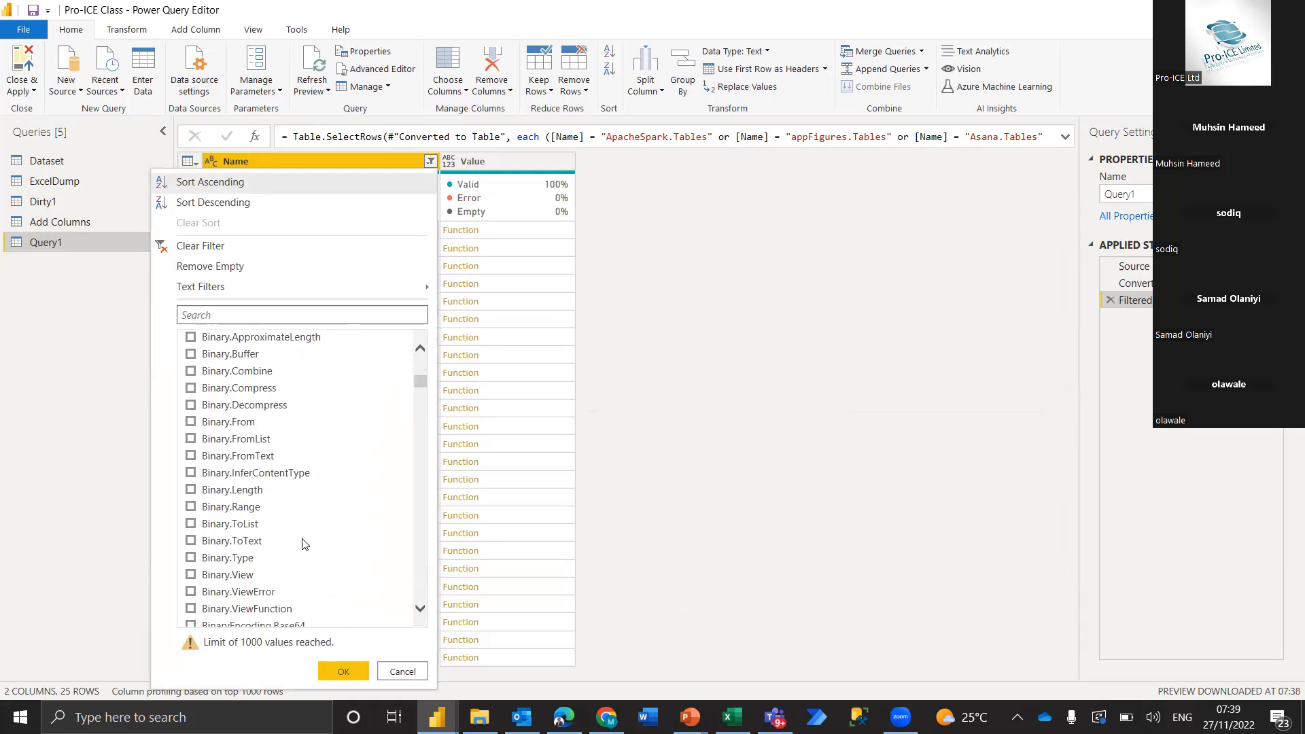
scroll(304, 544, down, 15)
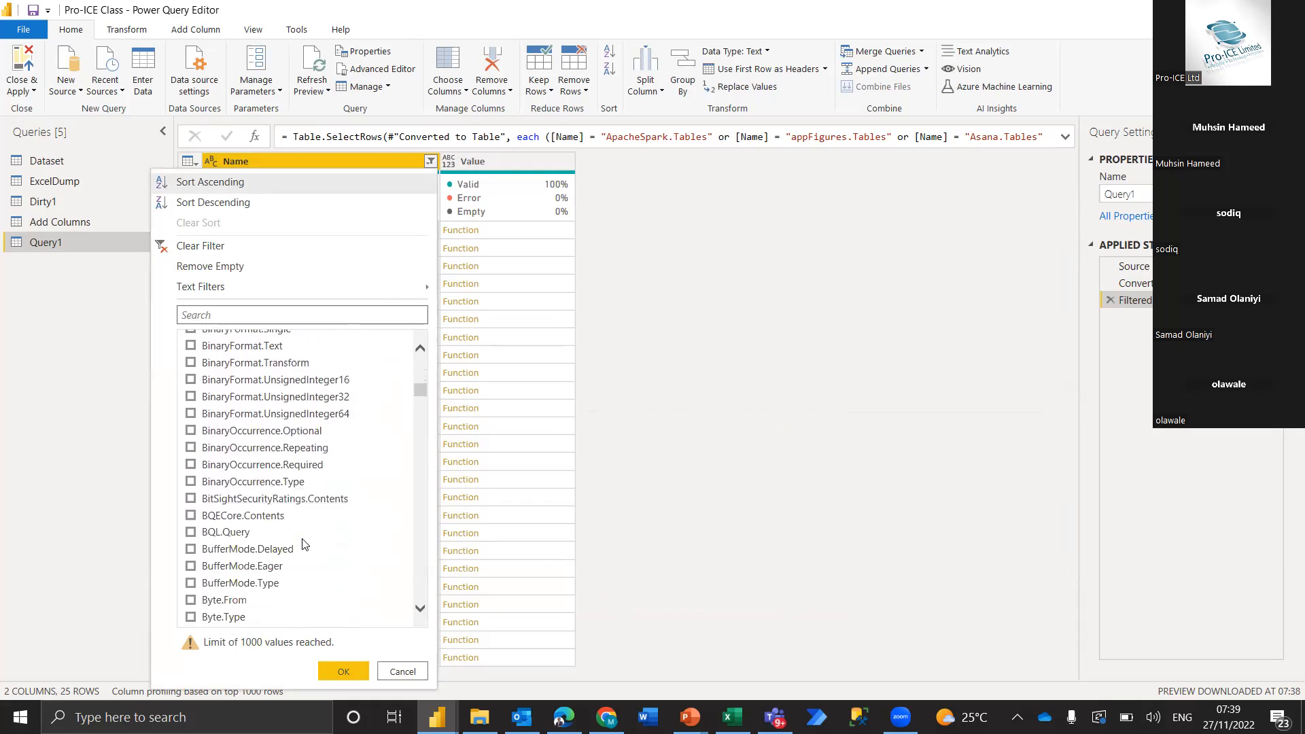
scroll(304, 544, down, 15)
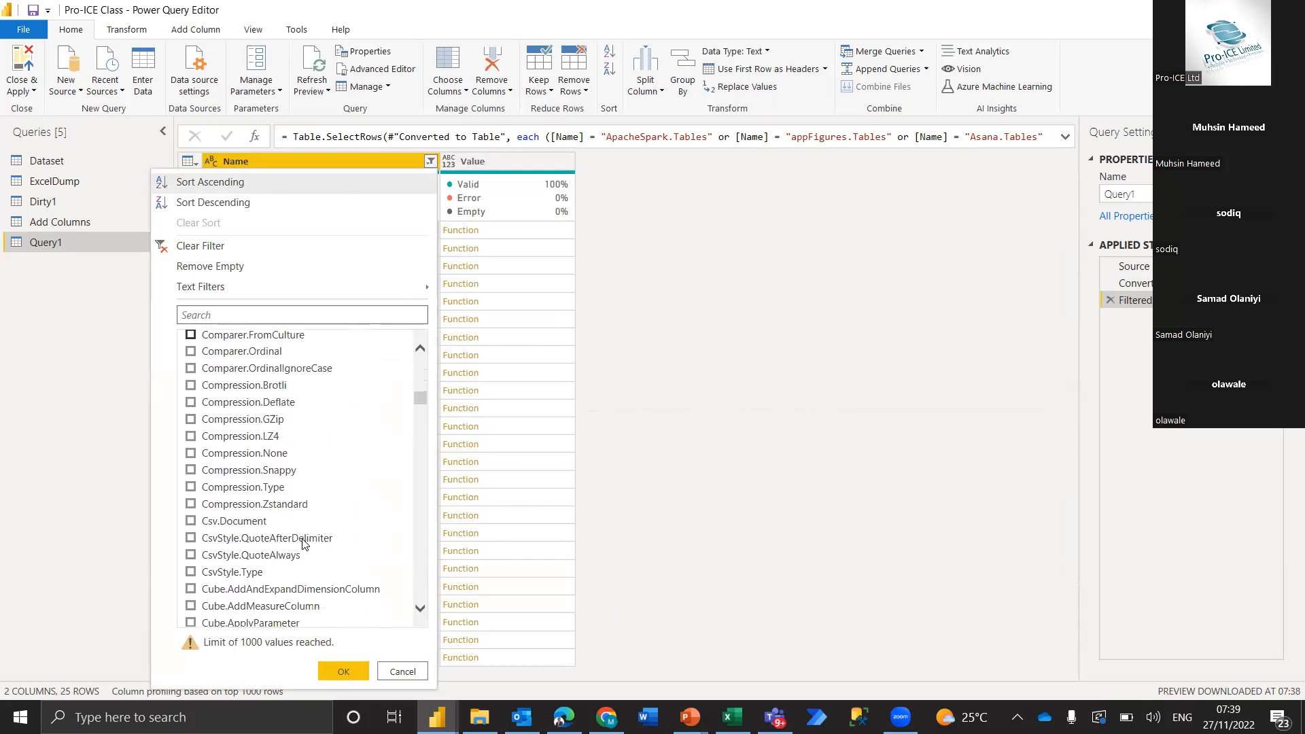
scroll(304, 544, down, 12)
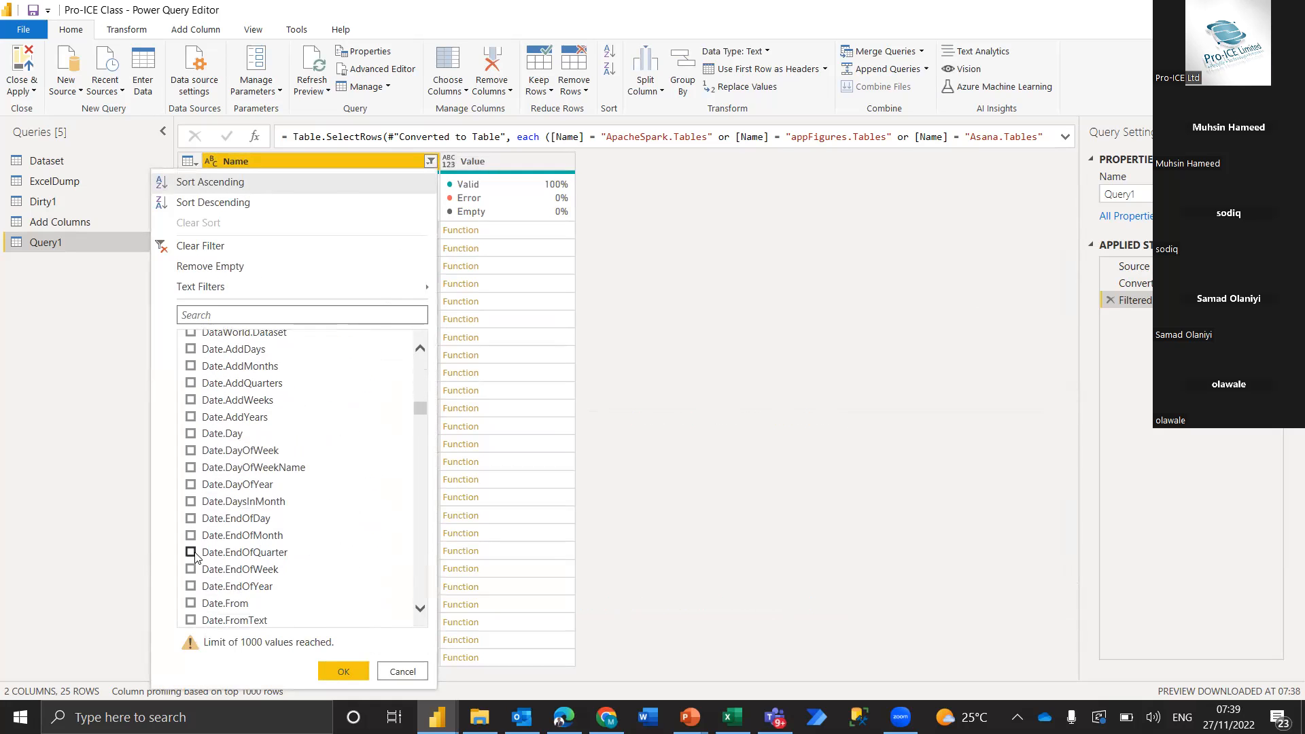
click(191, 552)
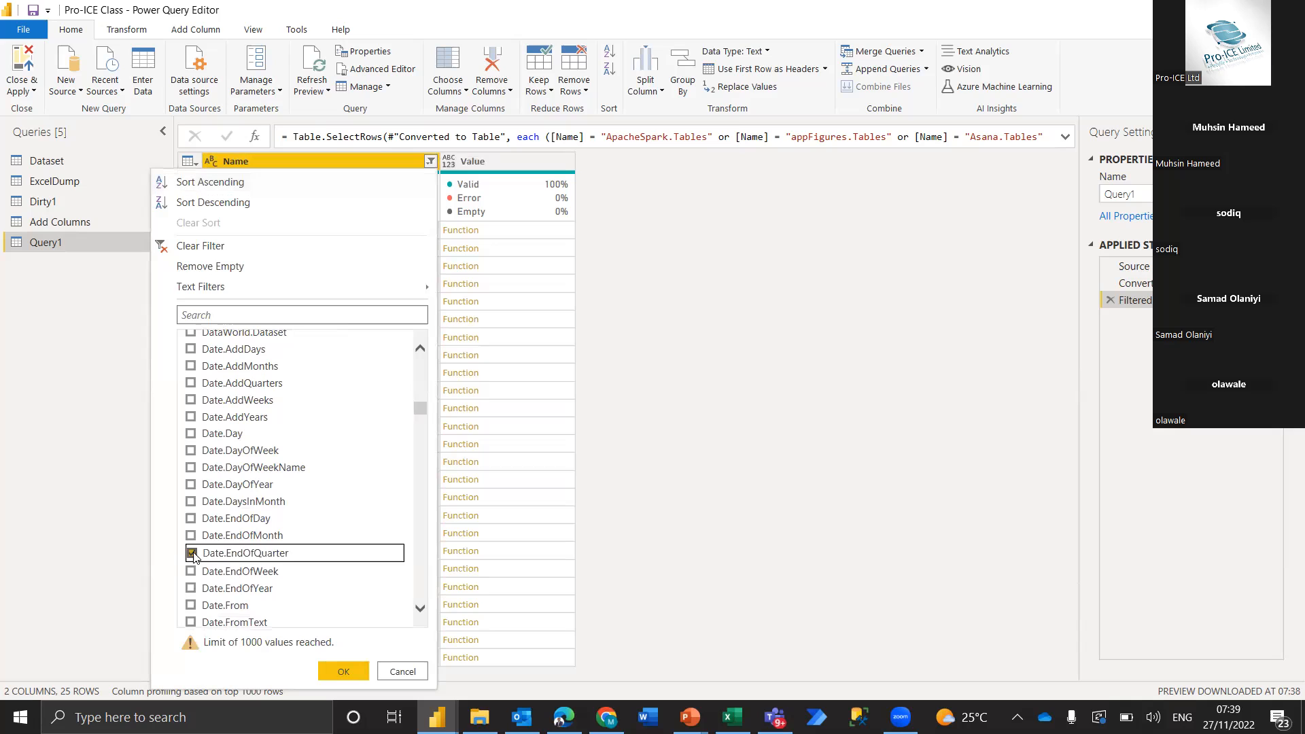
click(334, 671)
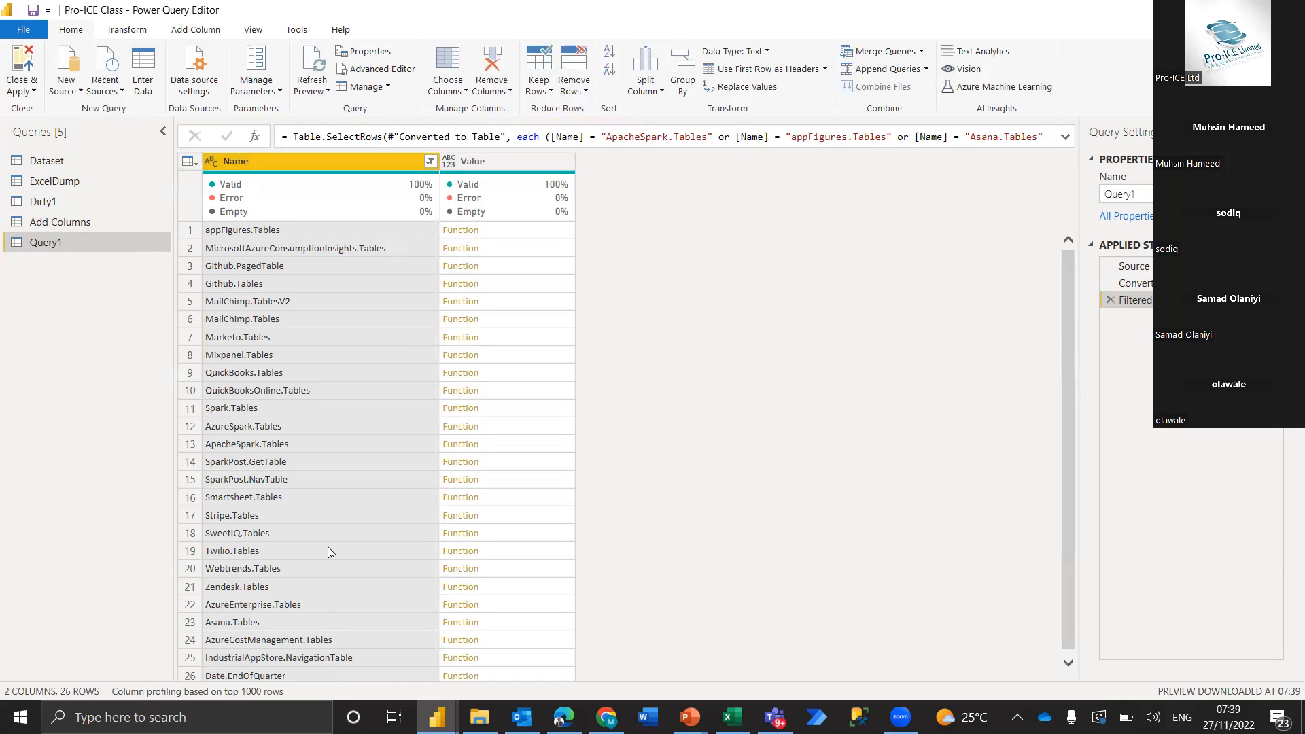
View the documentation and usage example of the Date.EndOfQuarter function in an enlarged preview area
scroll(328, 548, down, 1)
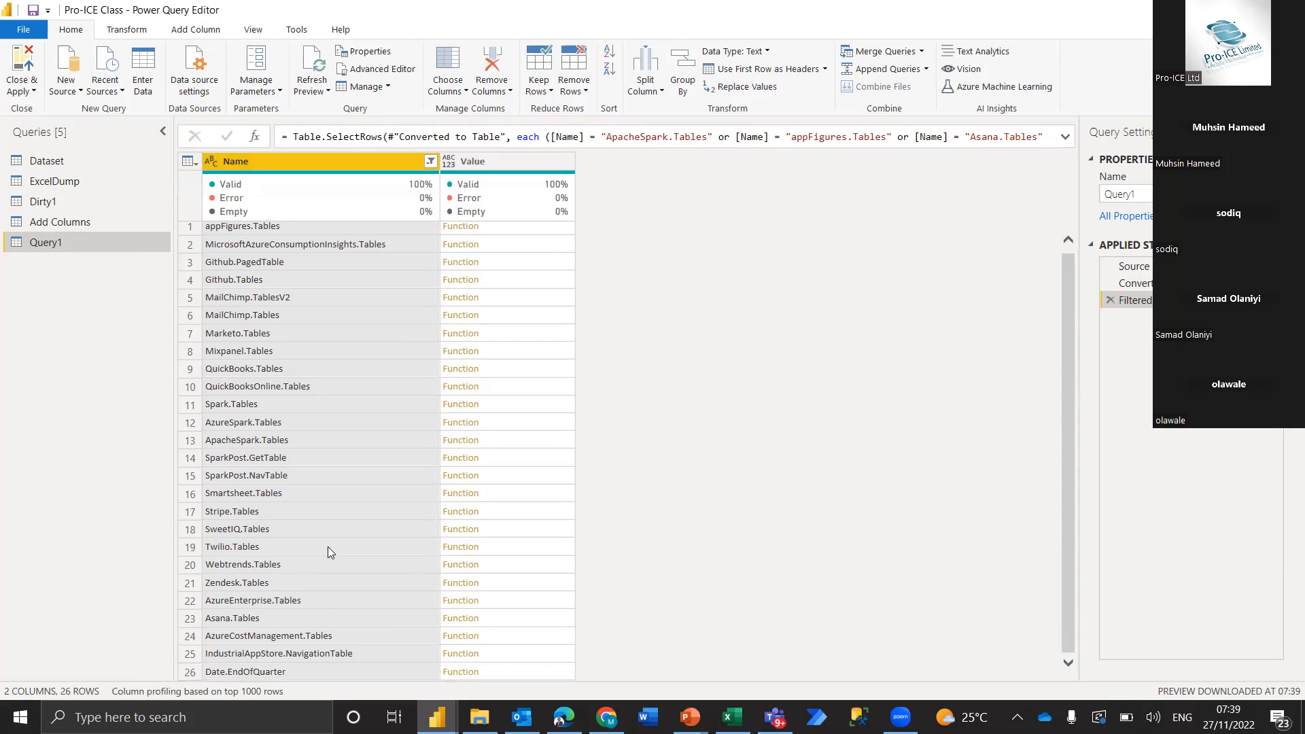
click(507, 672)
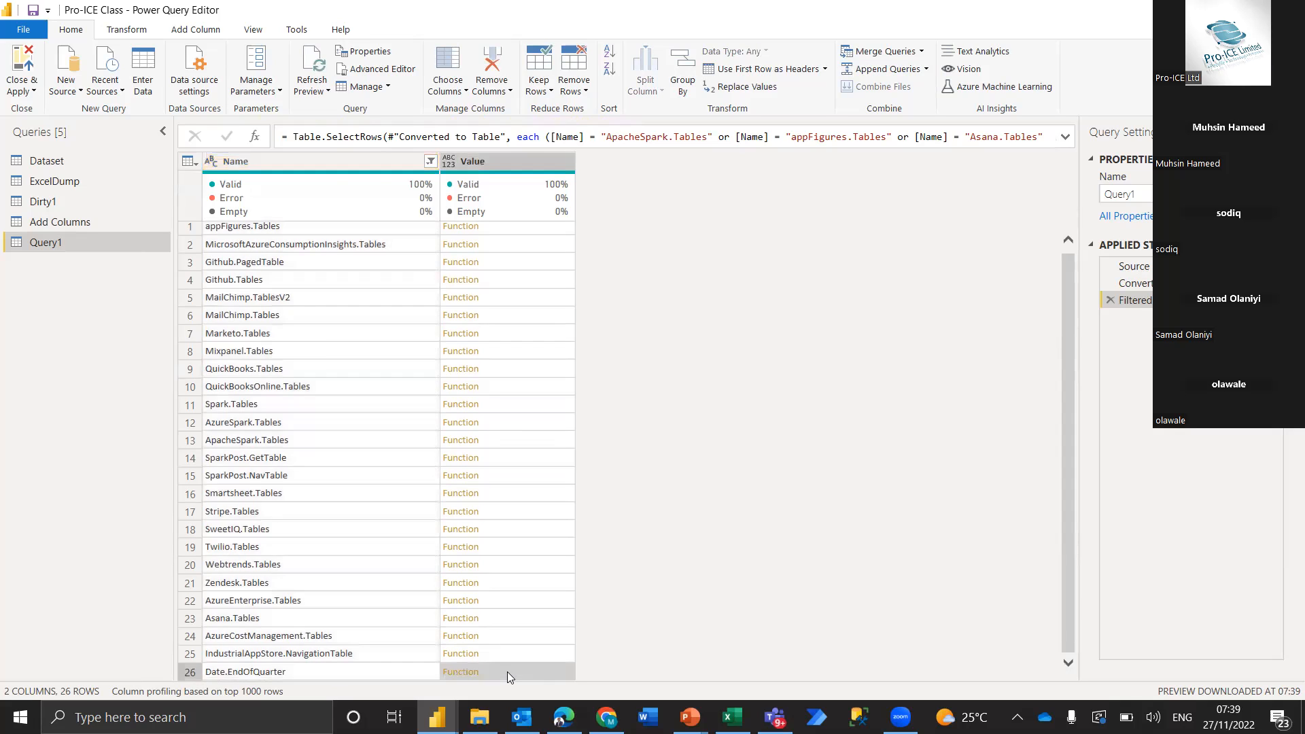
drag(655, 396, 658, 301)
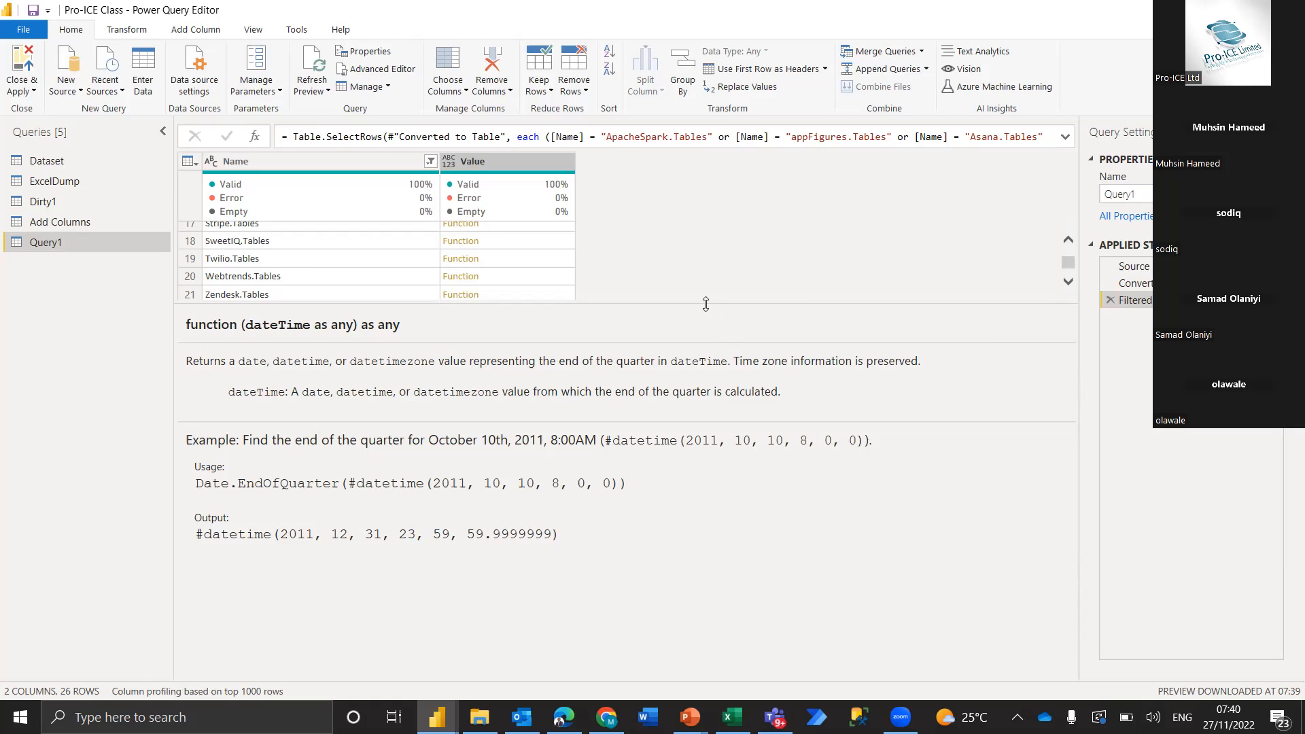
Return to the Add Columns query and highlight the whole Table.ReorderColumns formula of its last step in the expanded formula bar
click(62, 223)
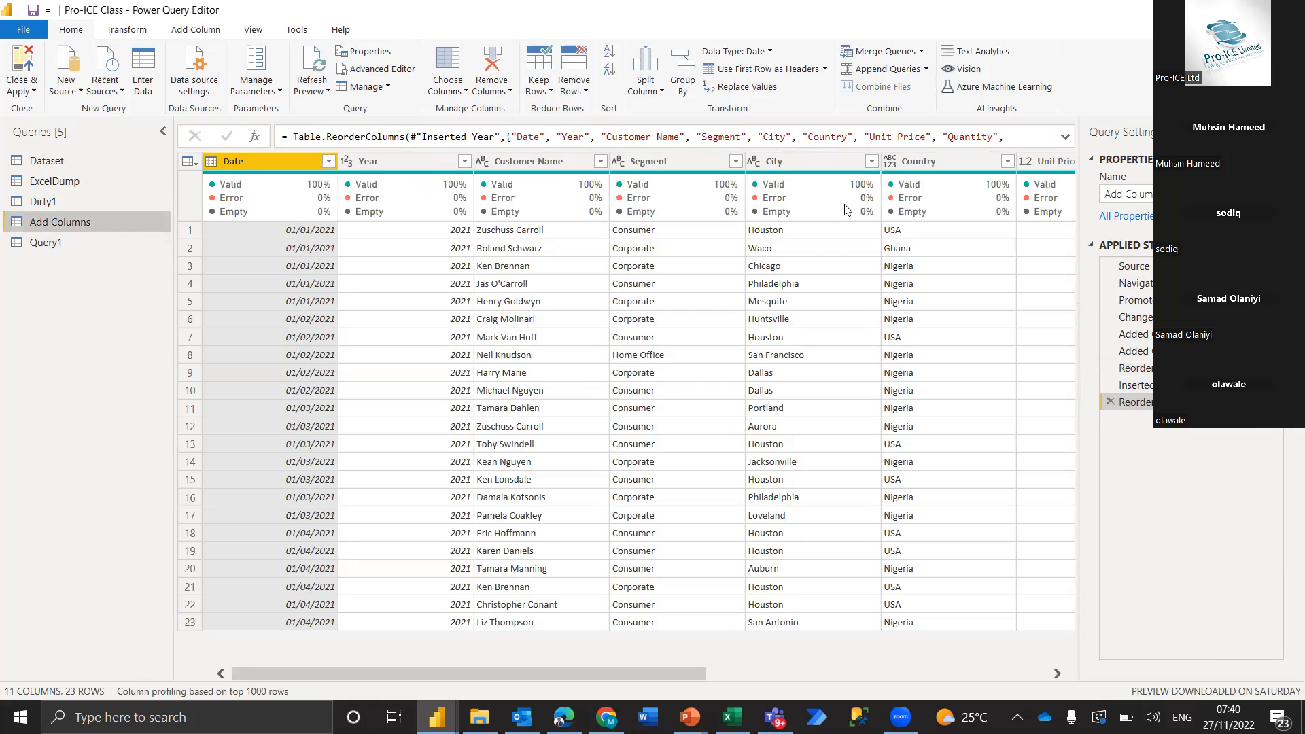
click(710, 143)
key(End)
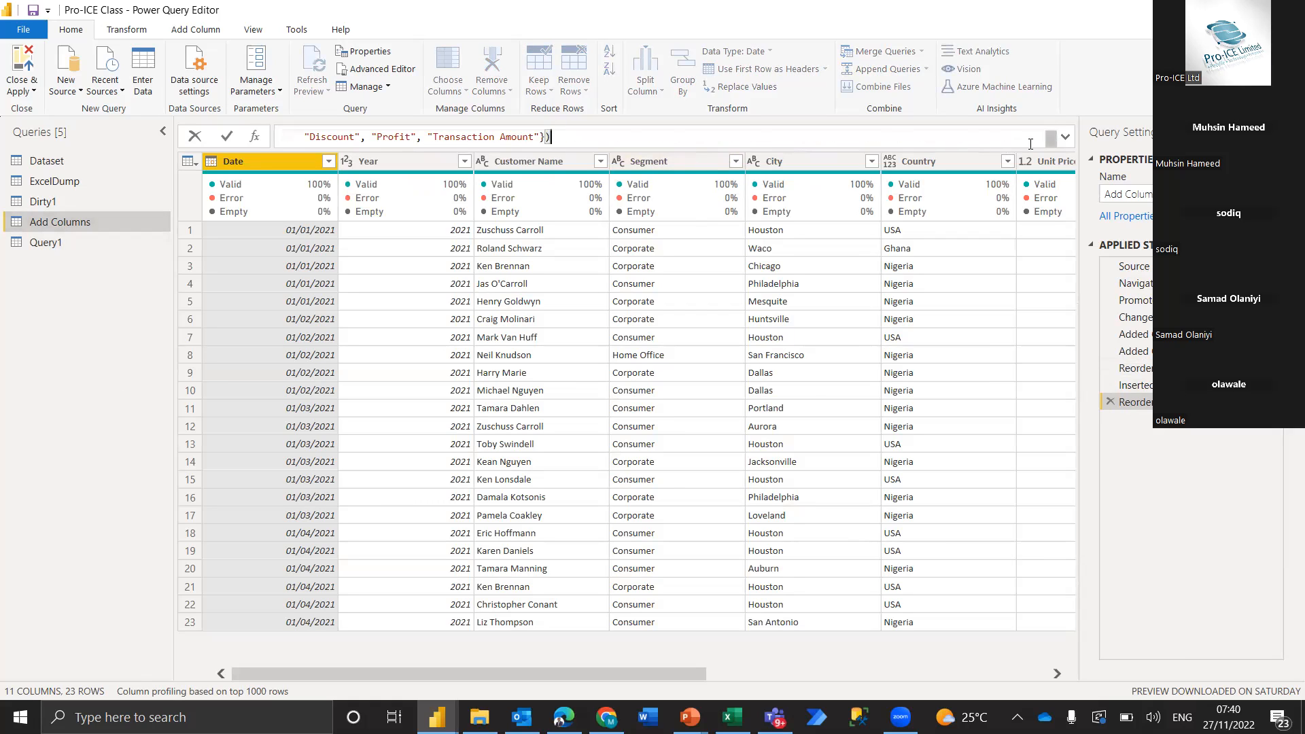
click(1066, 139)
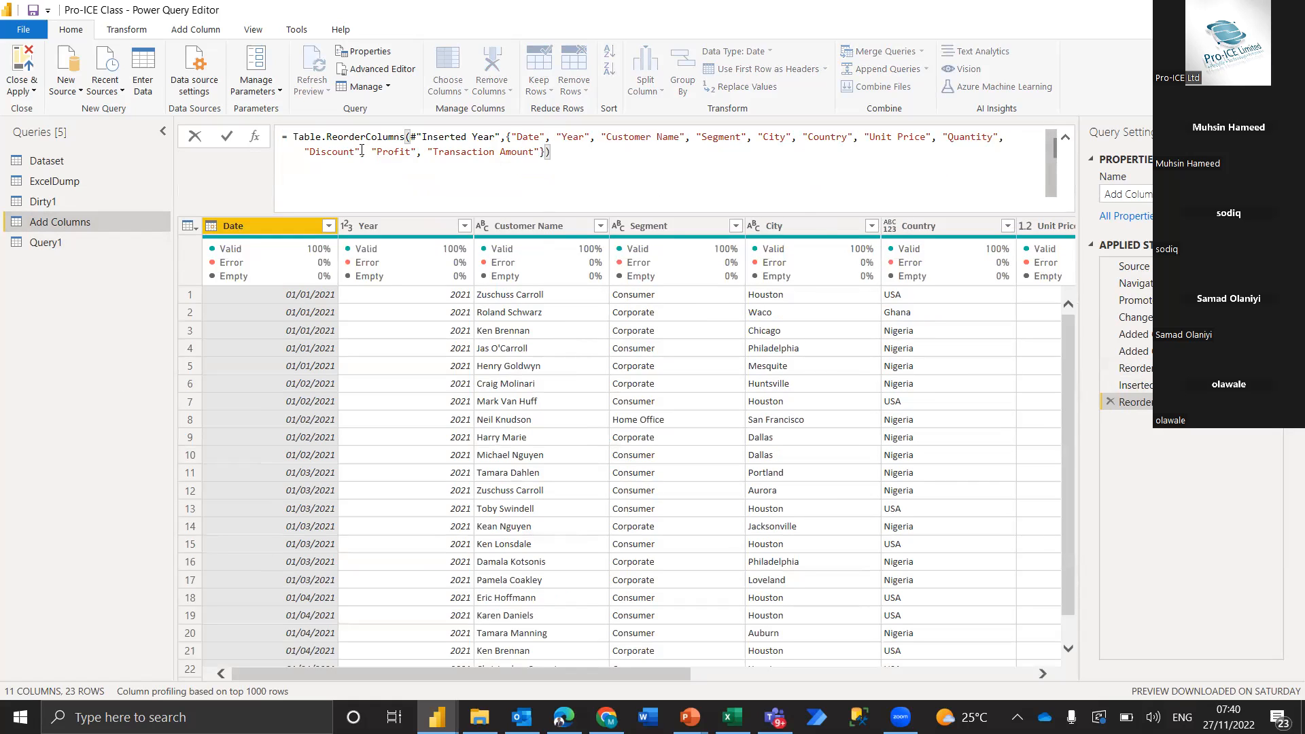
key(ctrl+a)
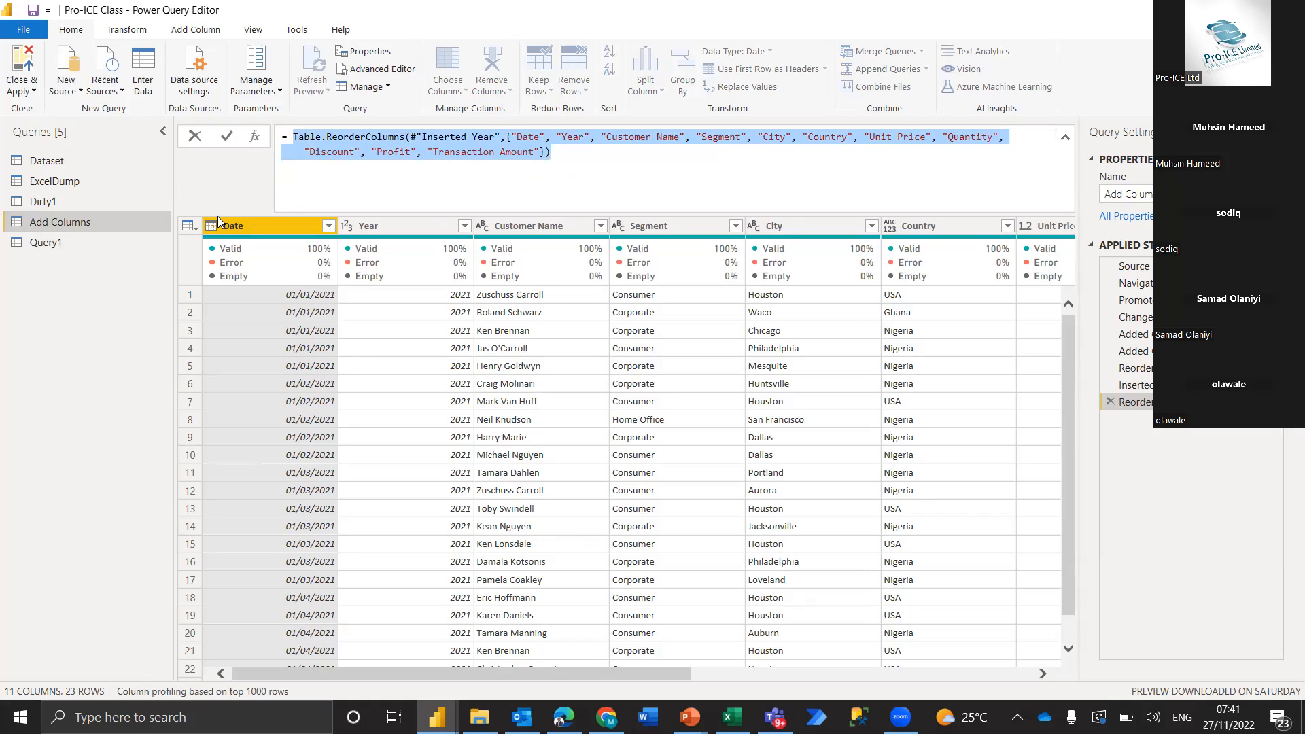
Open the Add Columns query in the Advanced Editor and highlight its complete M code from let to the final step name
click(249, 33)
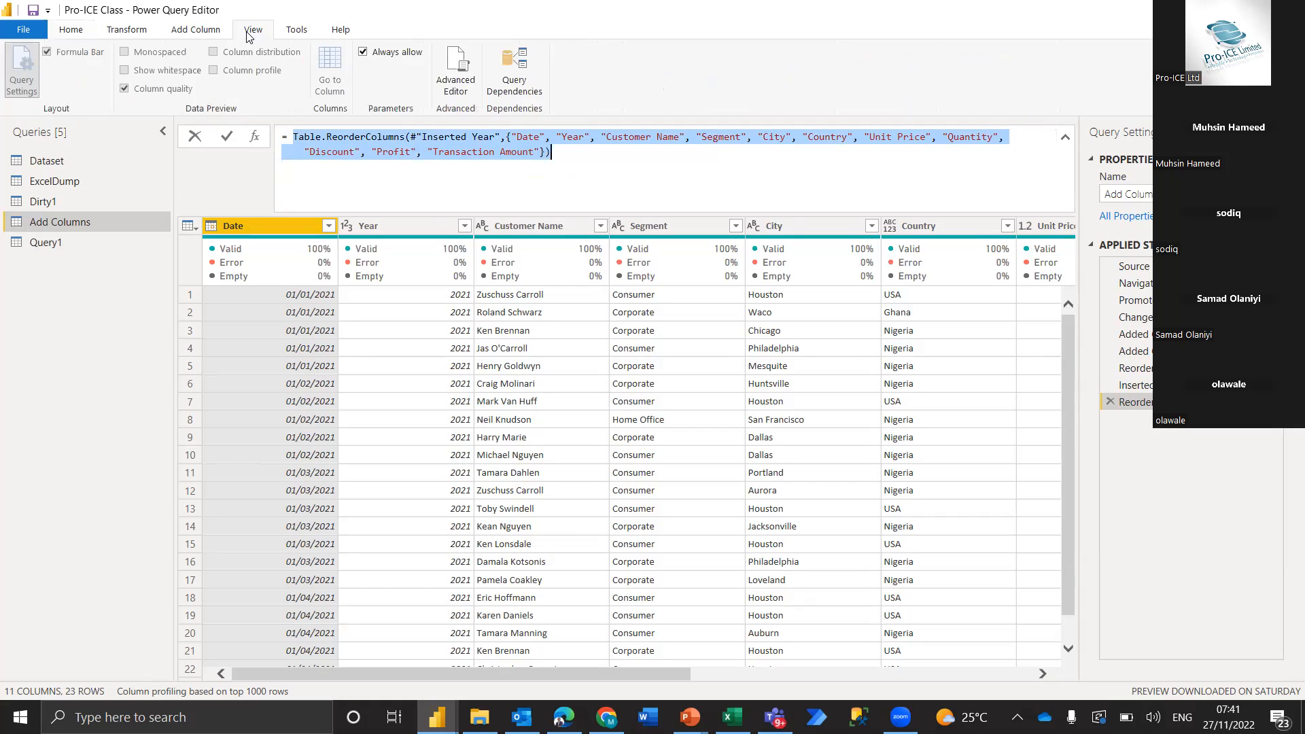
click(459, 64)
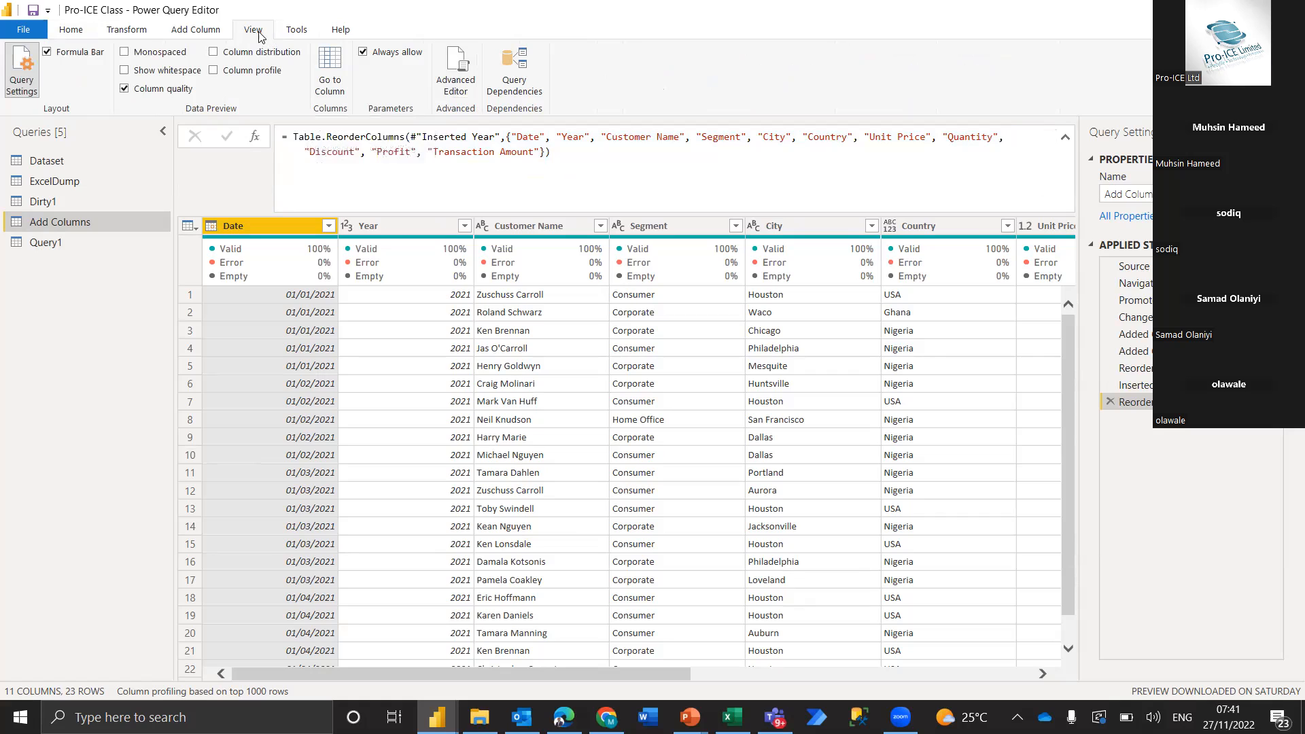
click(464, 71)
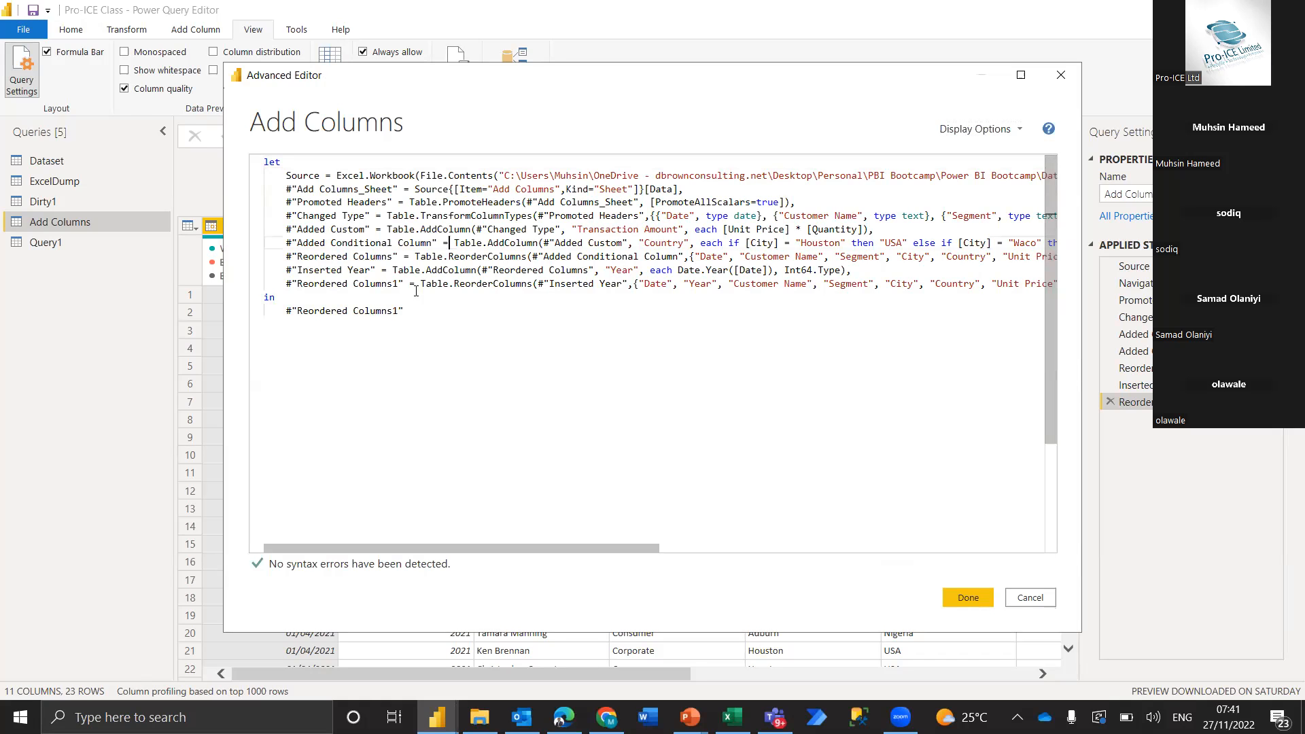
drag(405, 312, 257, 162)
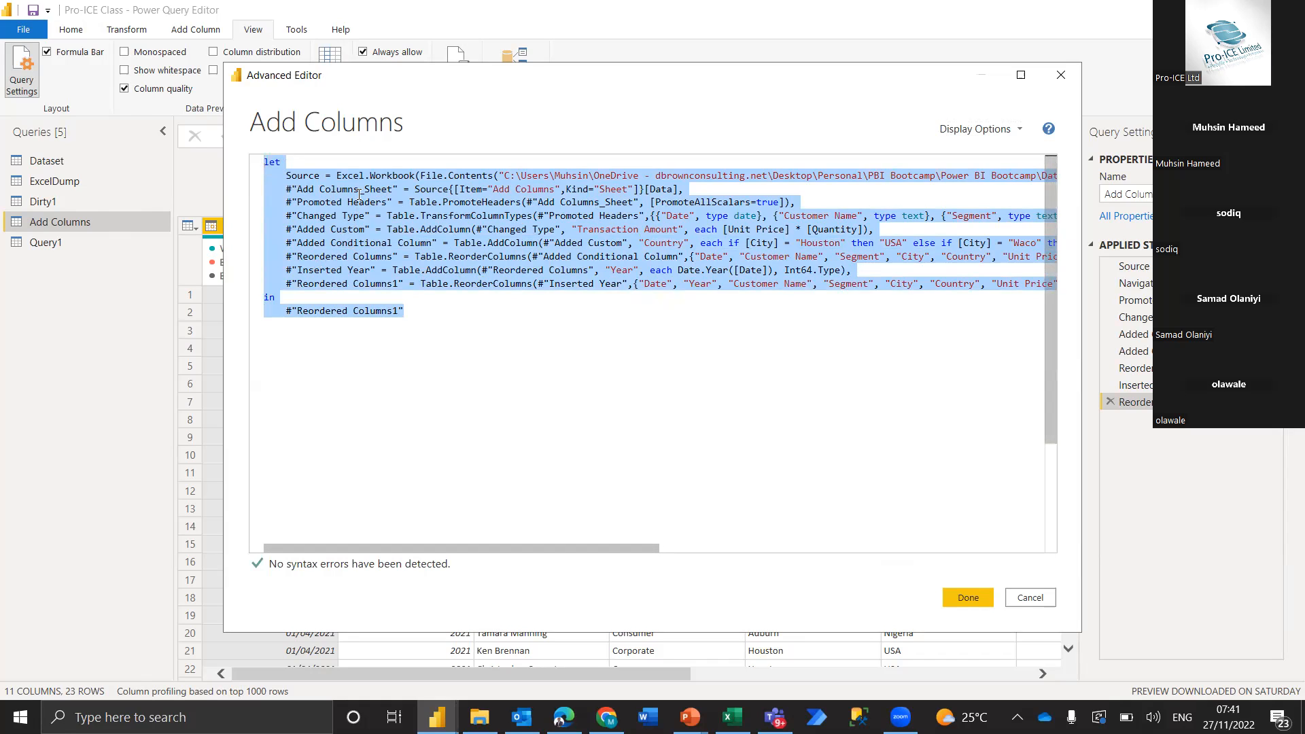
click(422, 274)
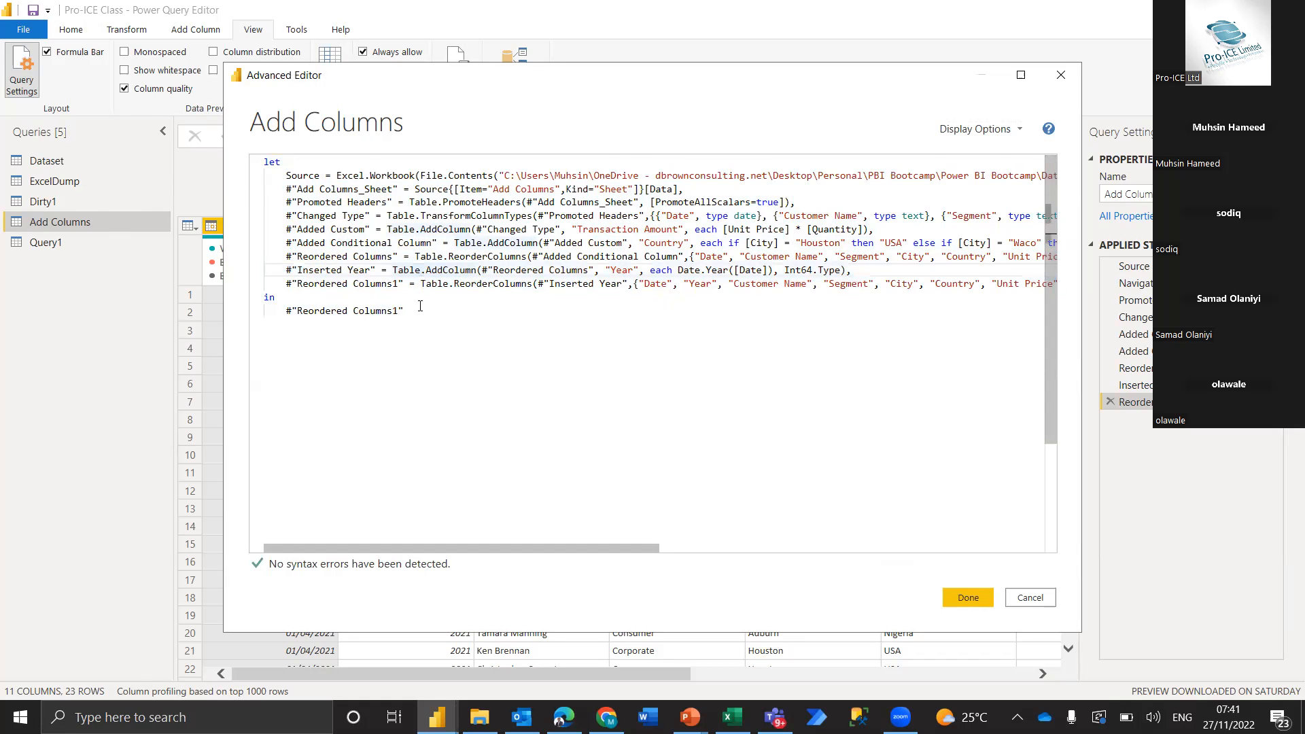
drag(419, 312, 263, 162)
key(ctrl+c)
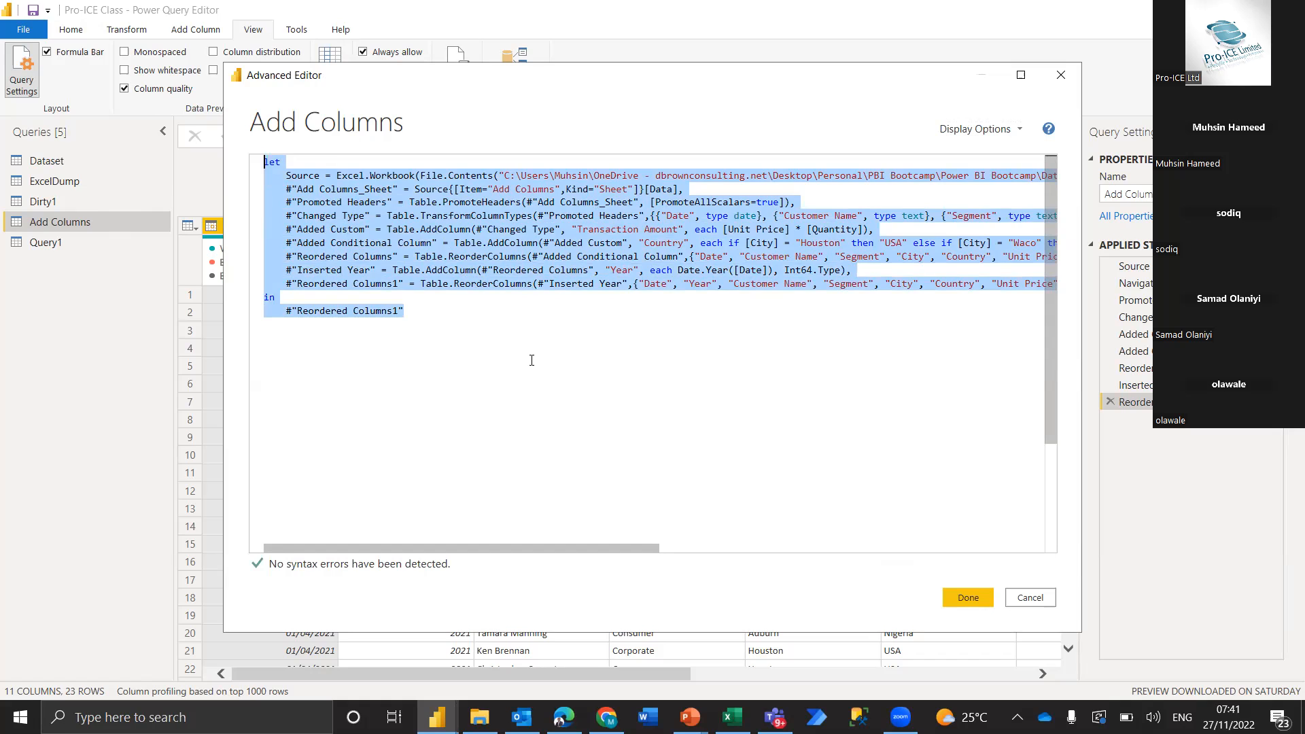
Copy the complete M code of the Add Columns query and leave its Advanced Editor without making changes
click(532, 361)
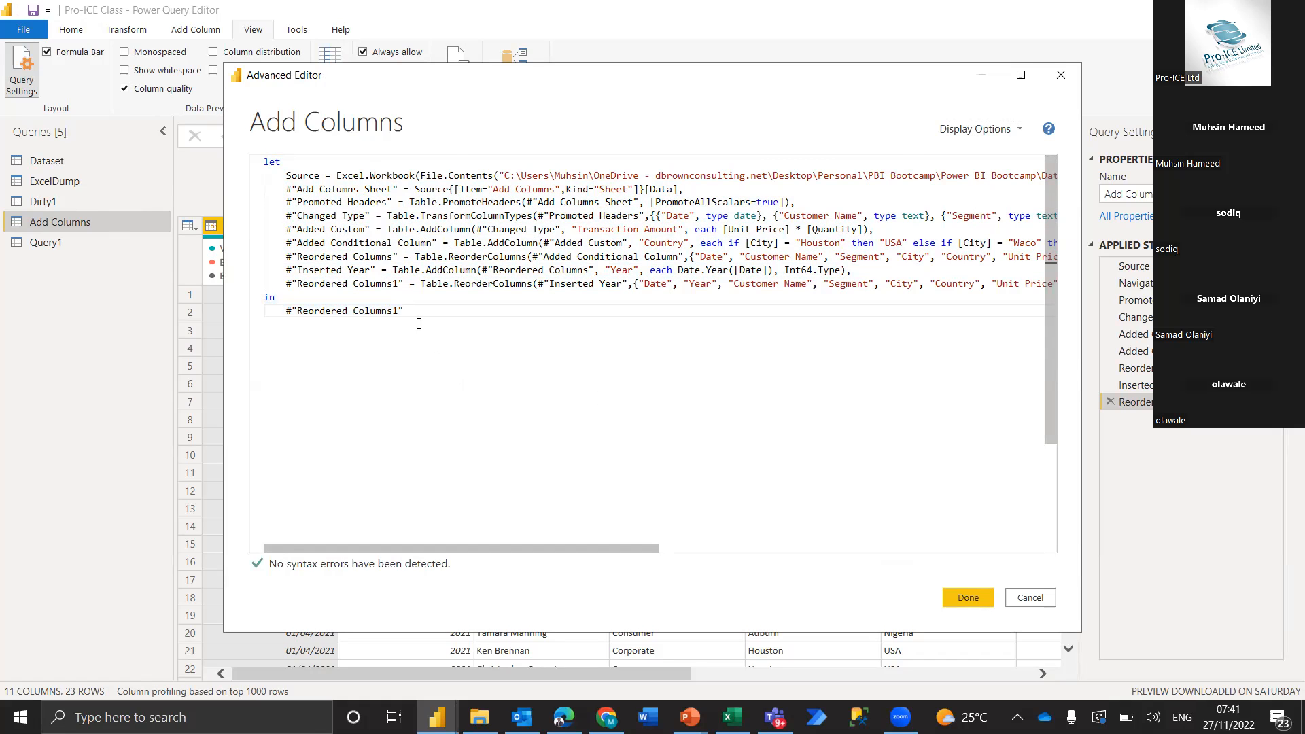
drag(418, 323, 226, 159)
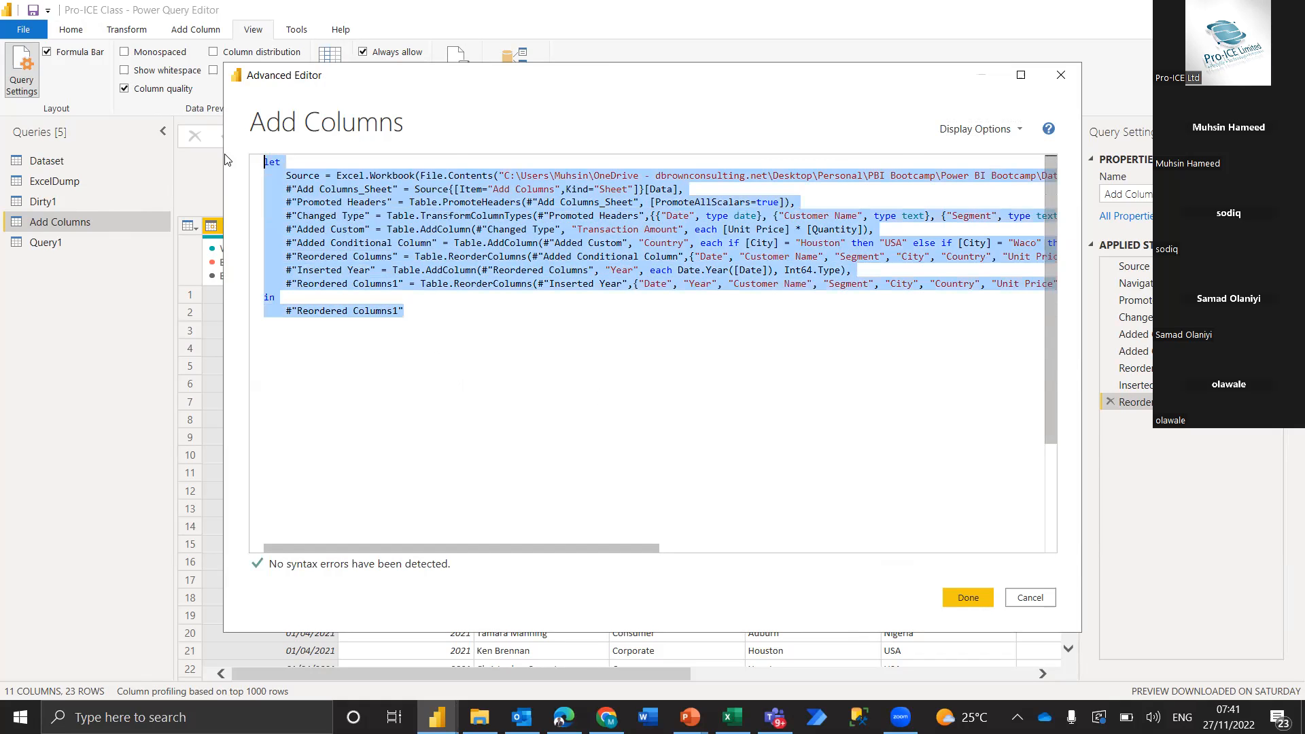
click(1029, 598)
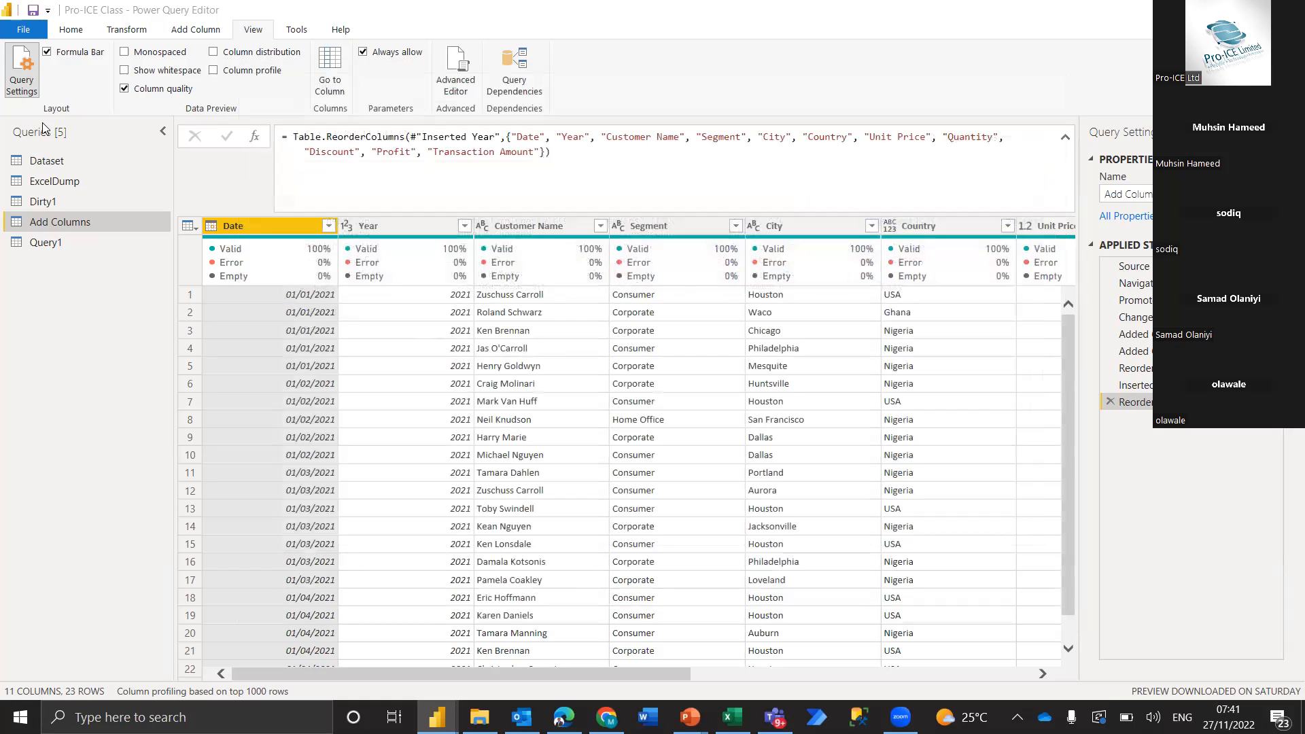
Create a new blank query alongside the existing queries
click(71, 32)
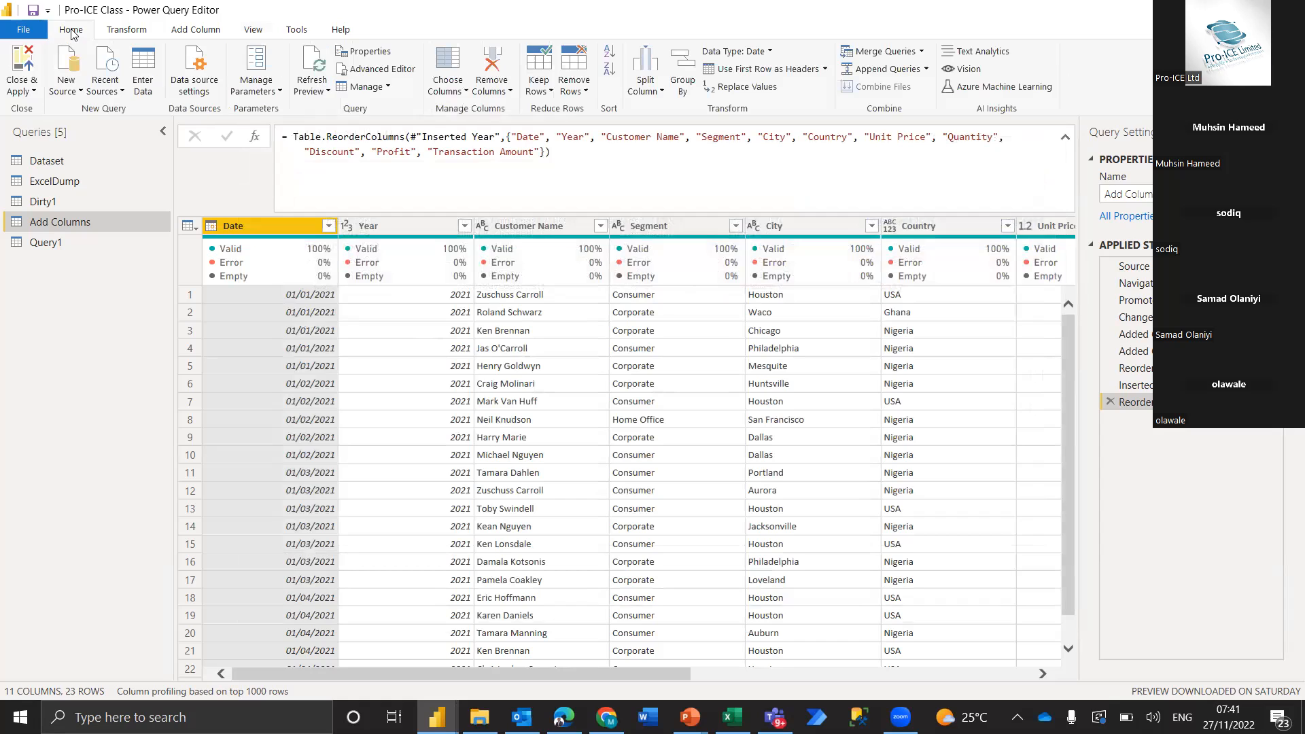
click(67, 87)
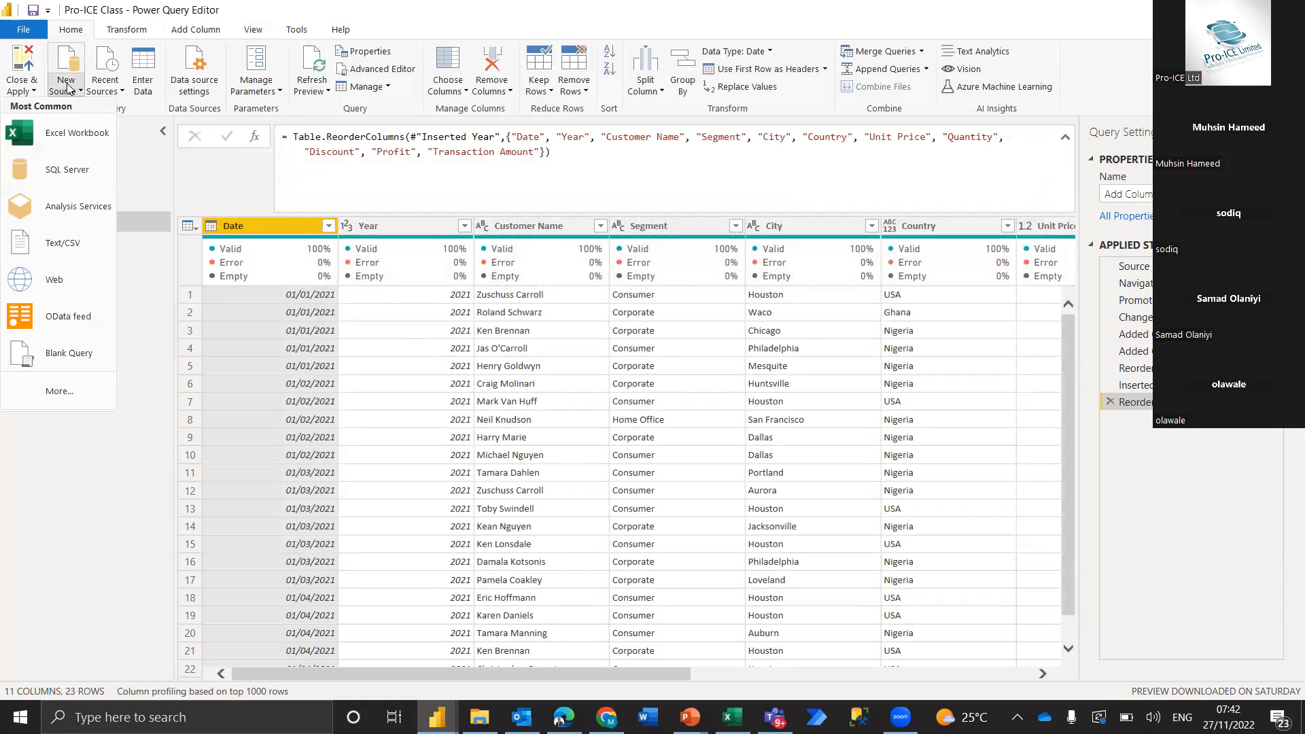
click(70, 353)
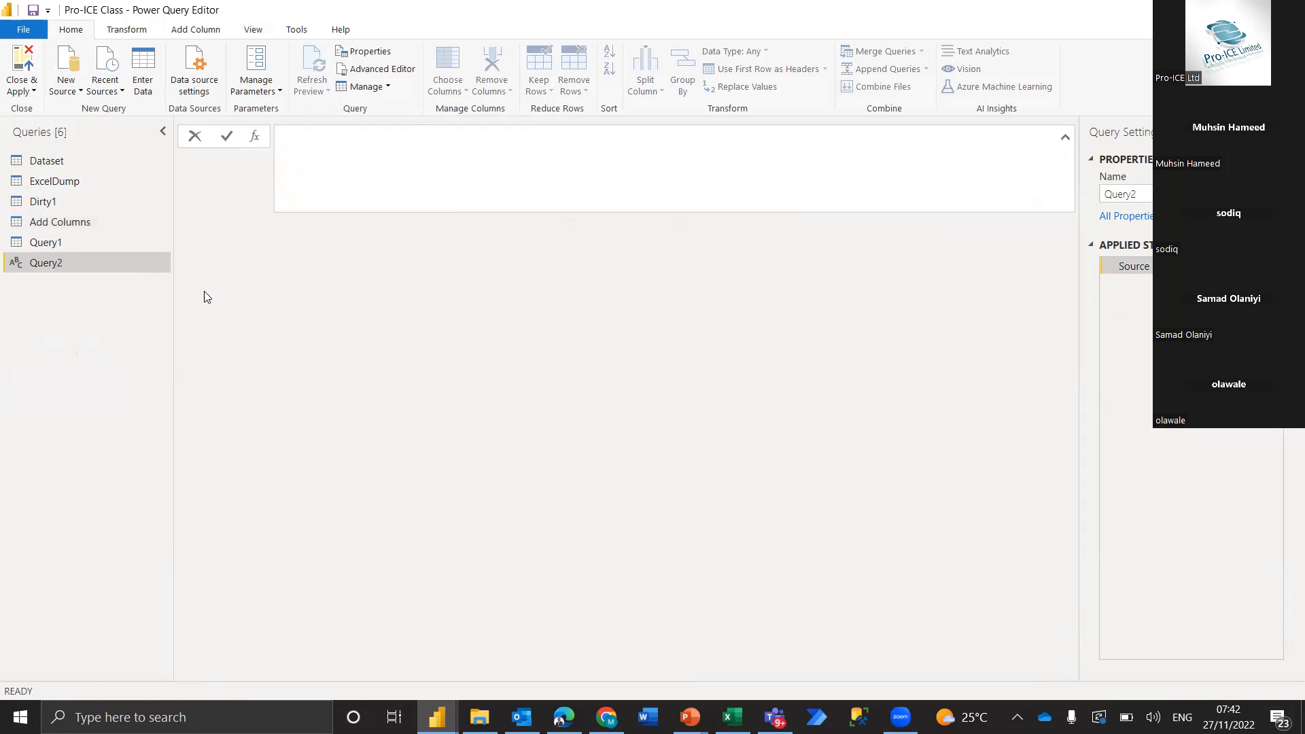
Replace the blank query's default code in the Advanced Editor with the M code copied from Add Columns
click(250, 30)
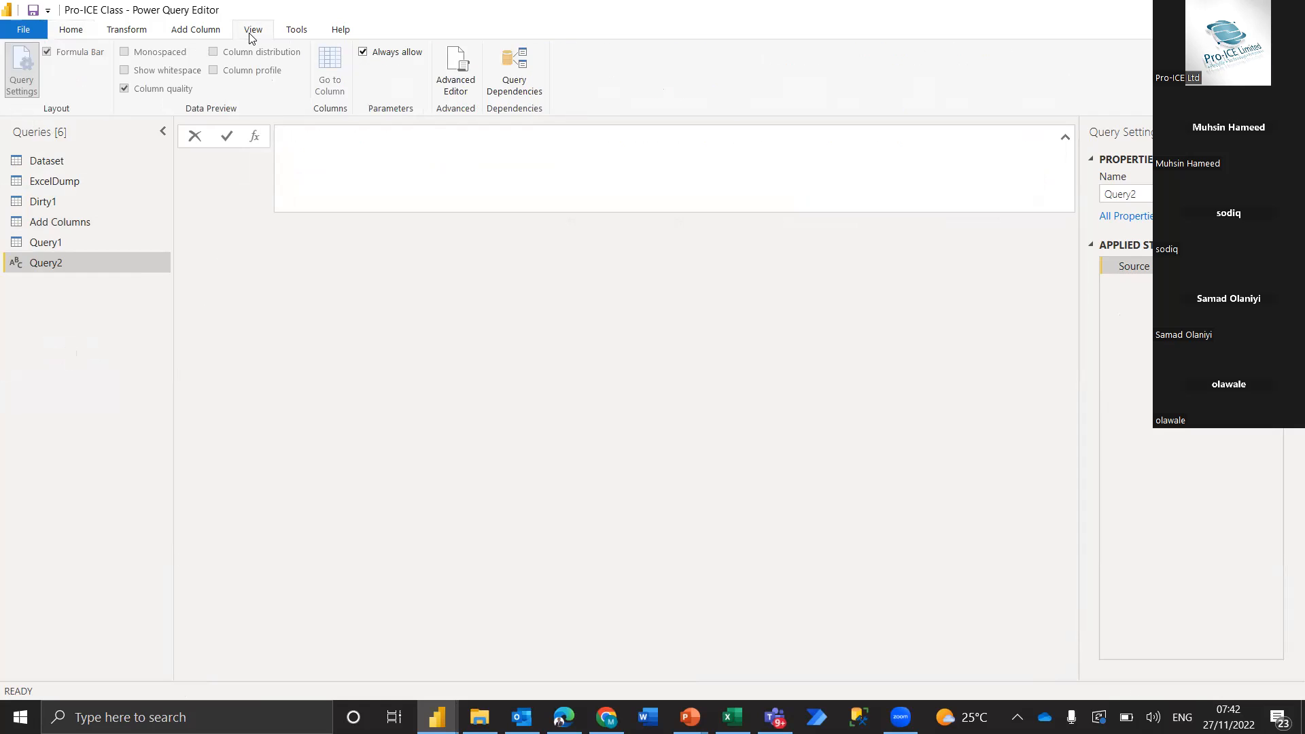
click(444, 72)
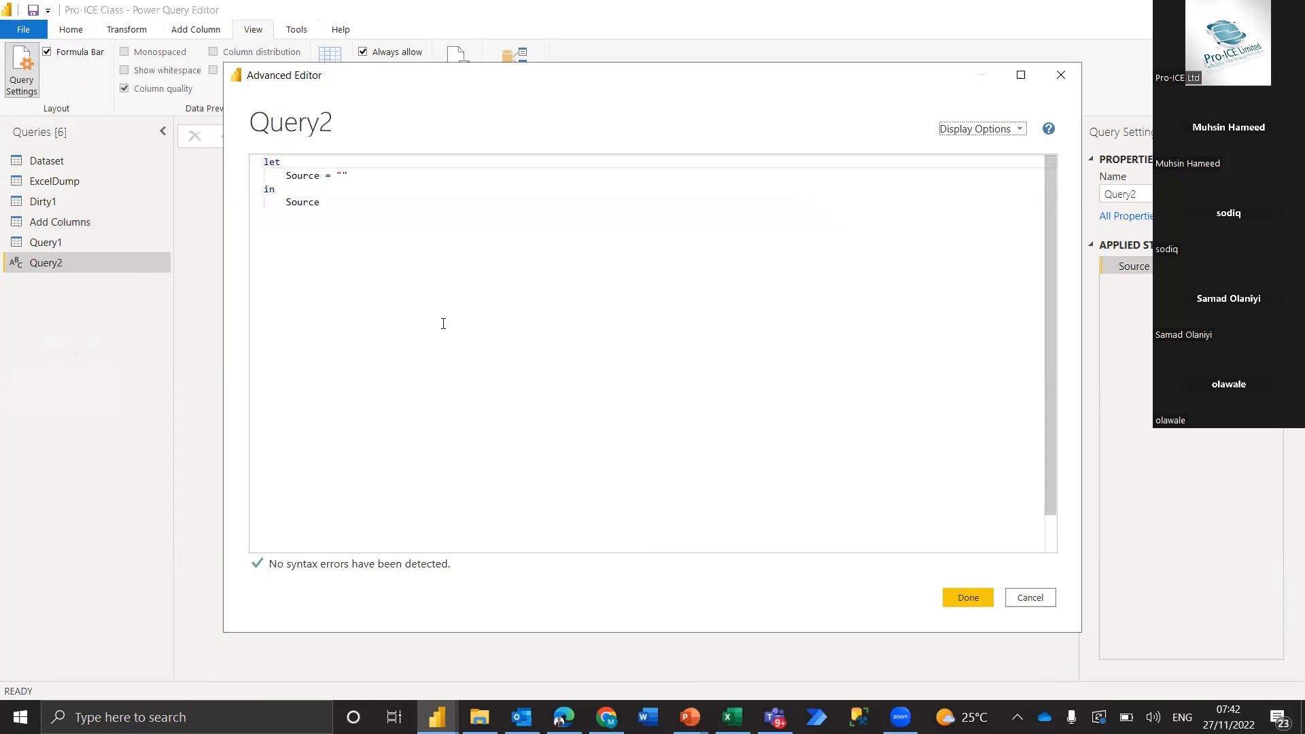
click(337, 214)
key(ctrl+a)
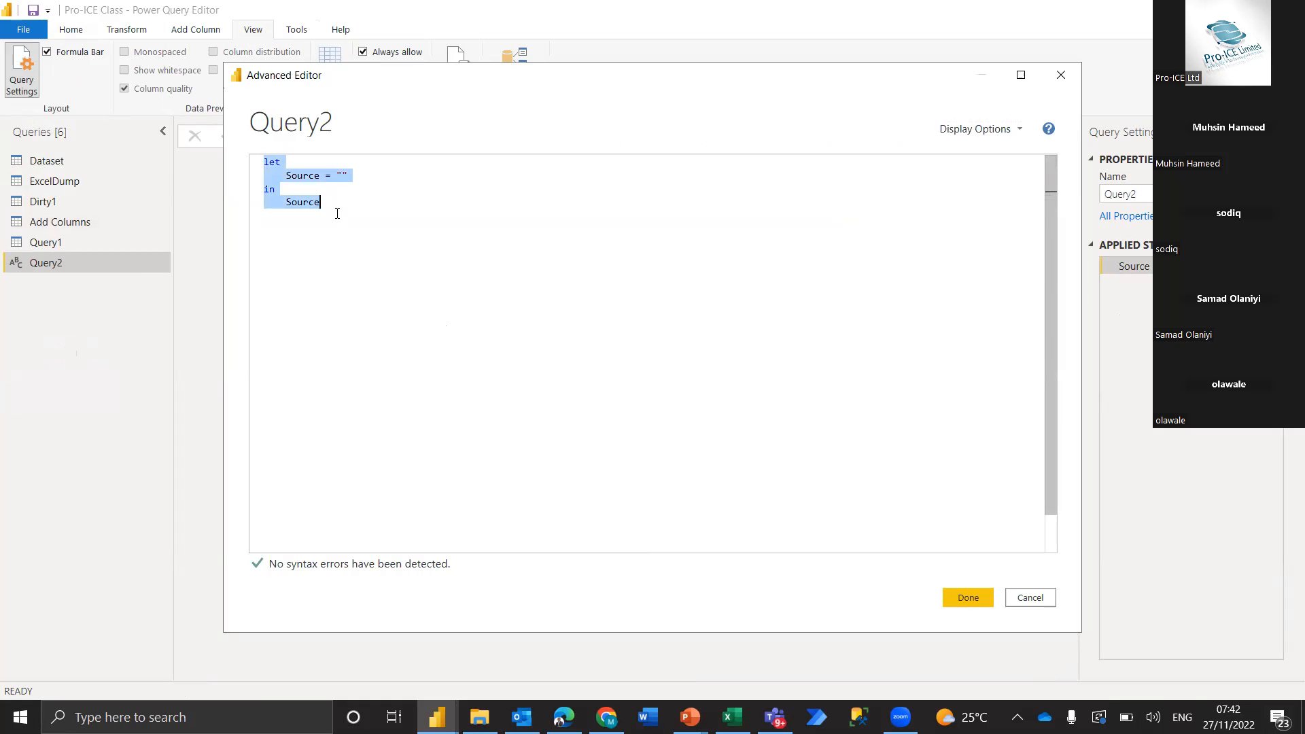
key(ctrl+v)
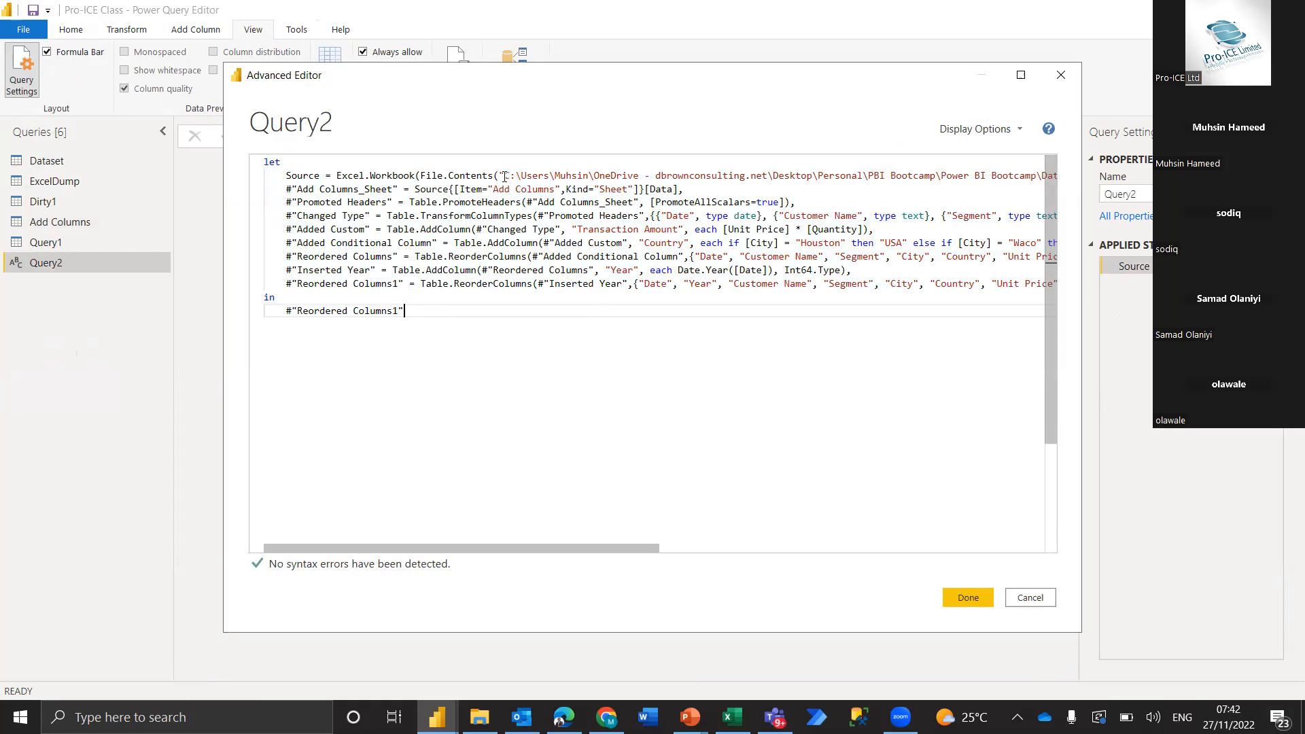
Highlight Excel.Workbook and the file path in the pasted code's Source line, and apply the code to Query2
click(328, 175)
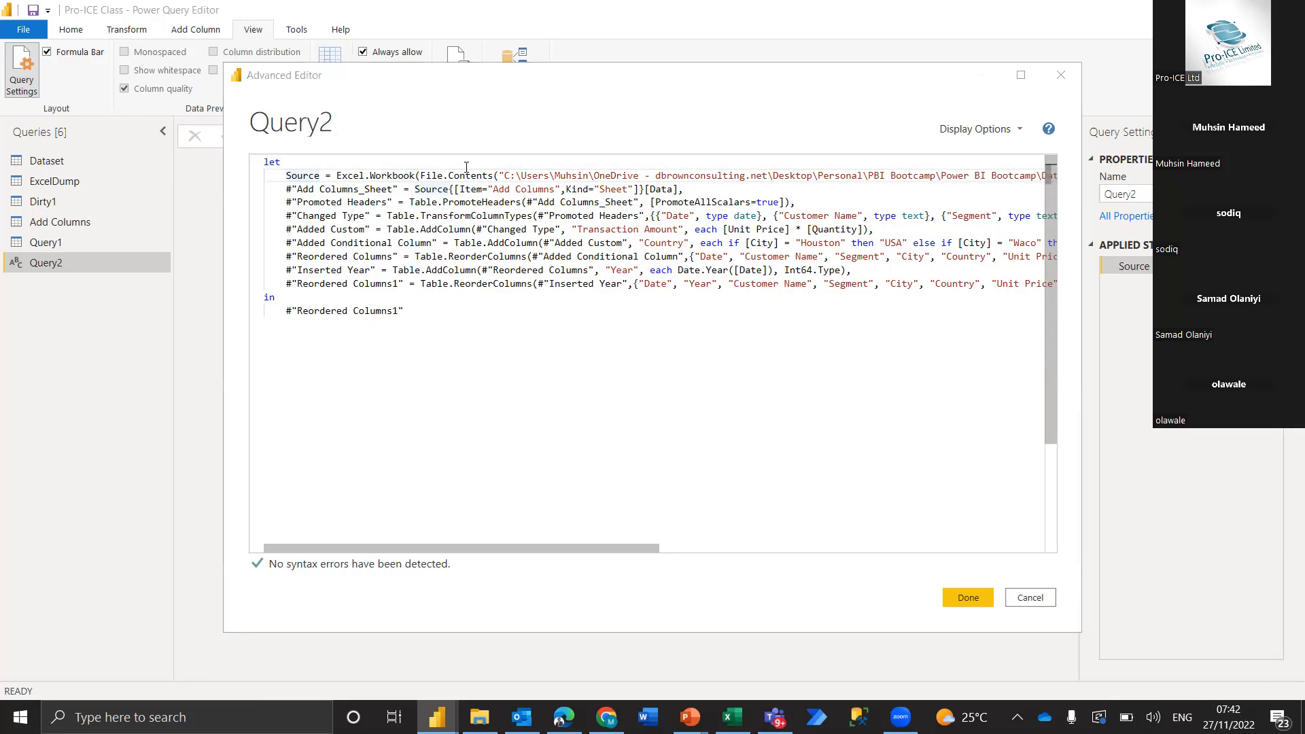
drag(334, 177, 416, 175)
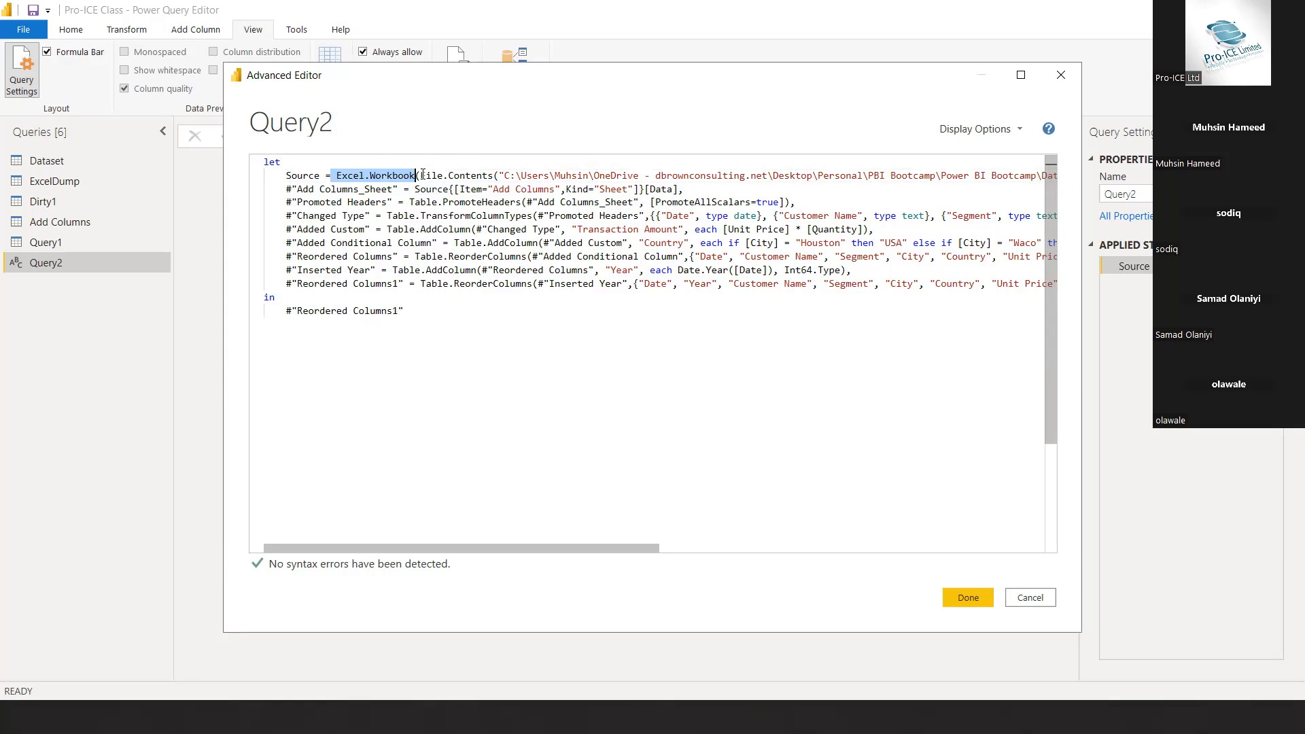
drag(500, 175, 745, 175)
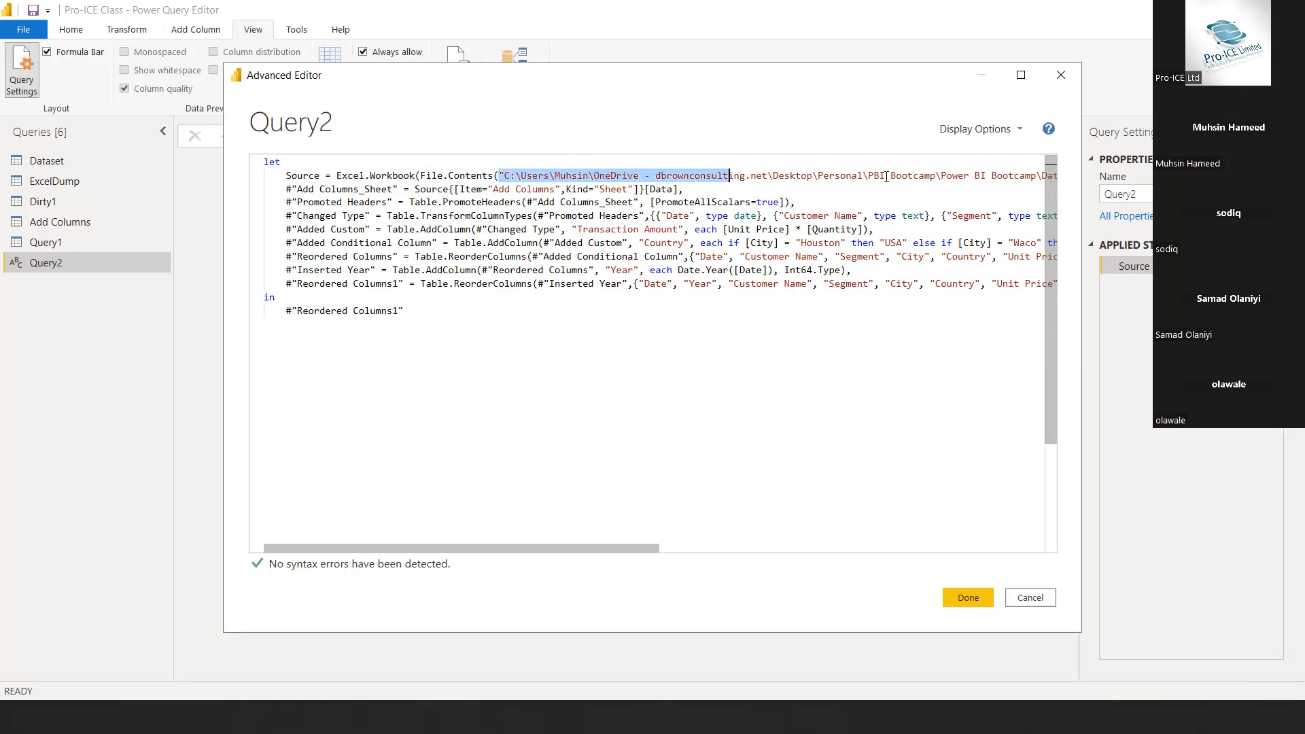
drag(886, 177, 900, 176)
drag(981, 176, 1022, 176)
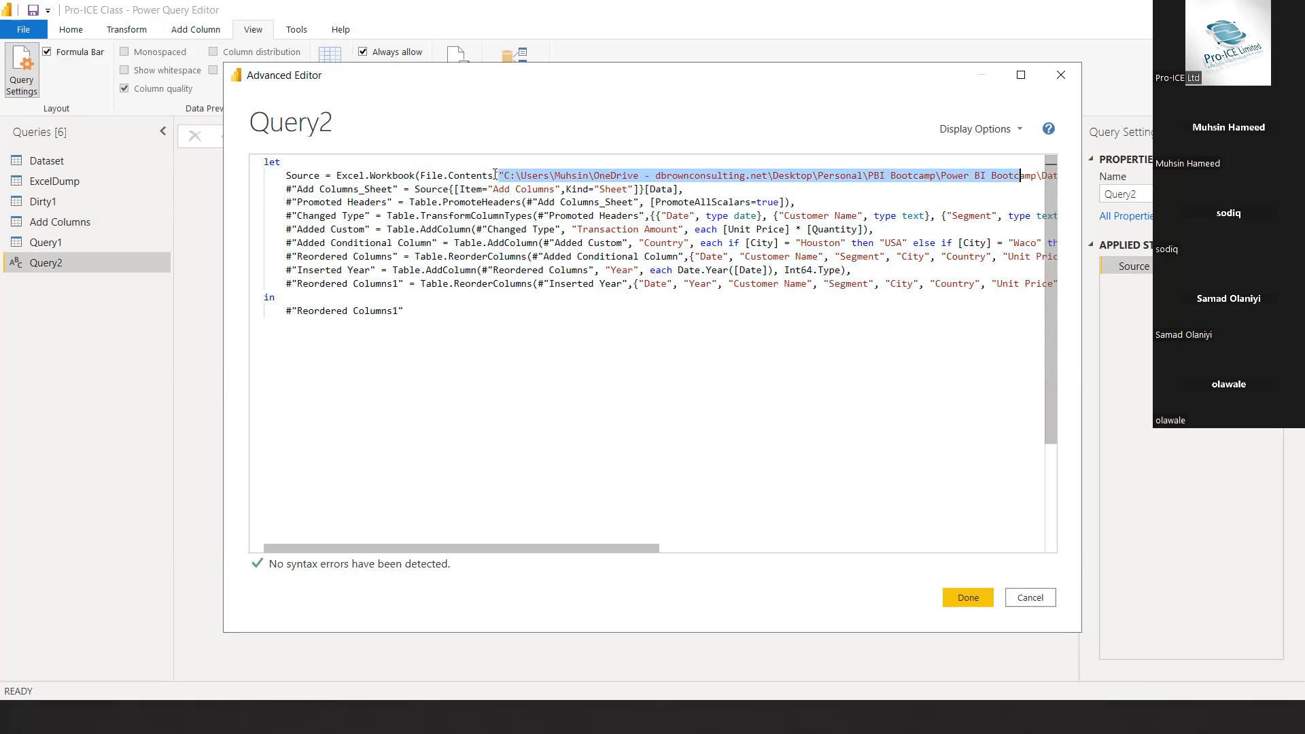
drag(501, 174, 872, 172)
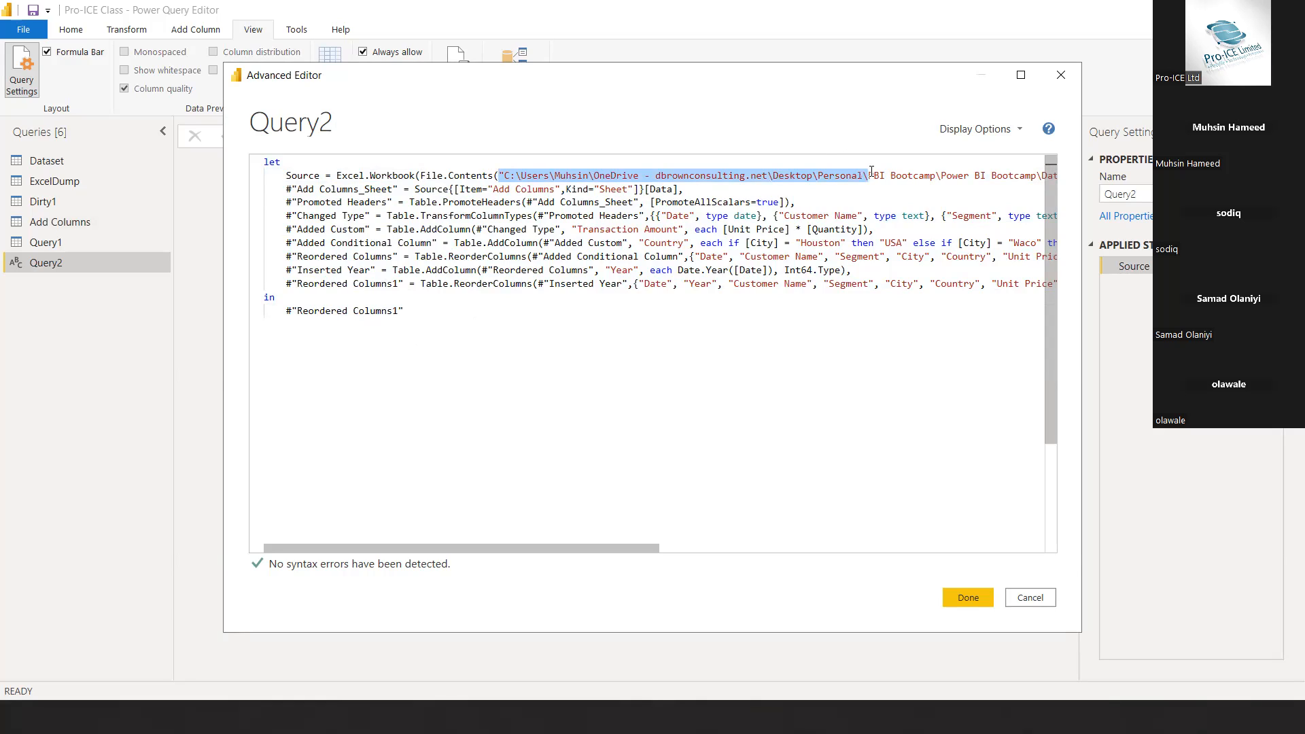
click(556, 175)
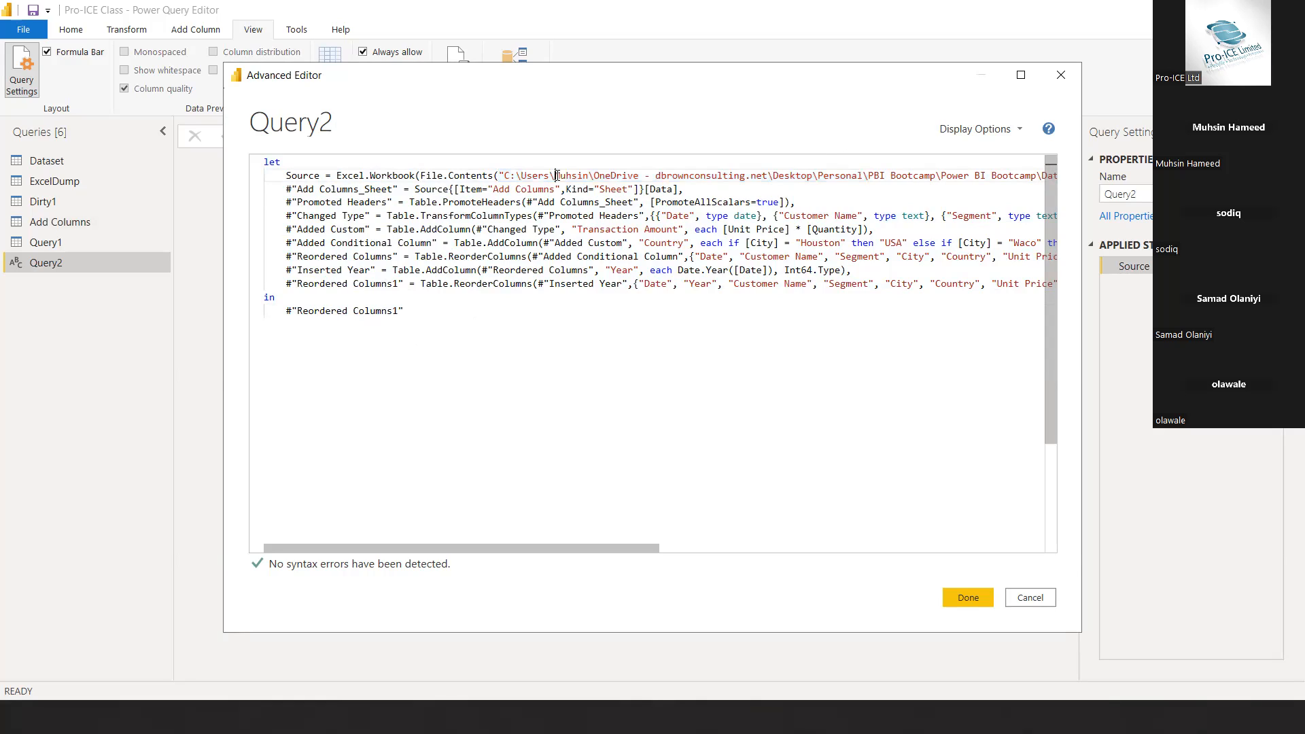
drag(591, 176, 796, 175)
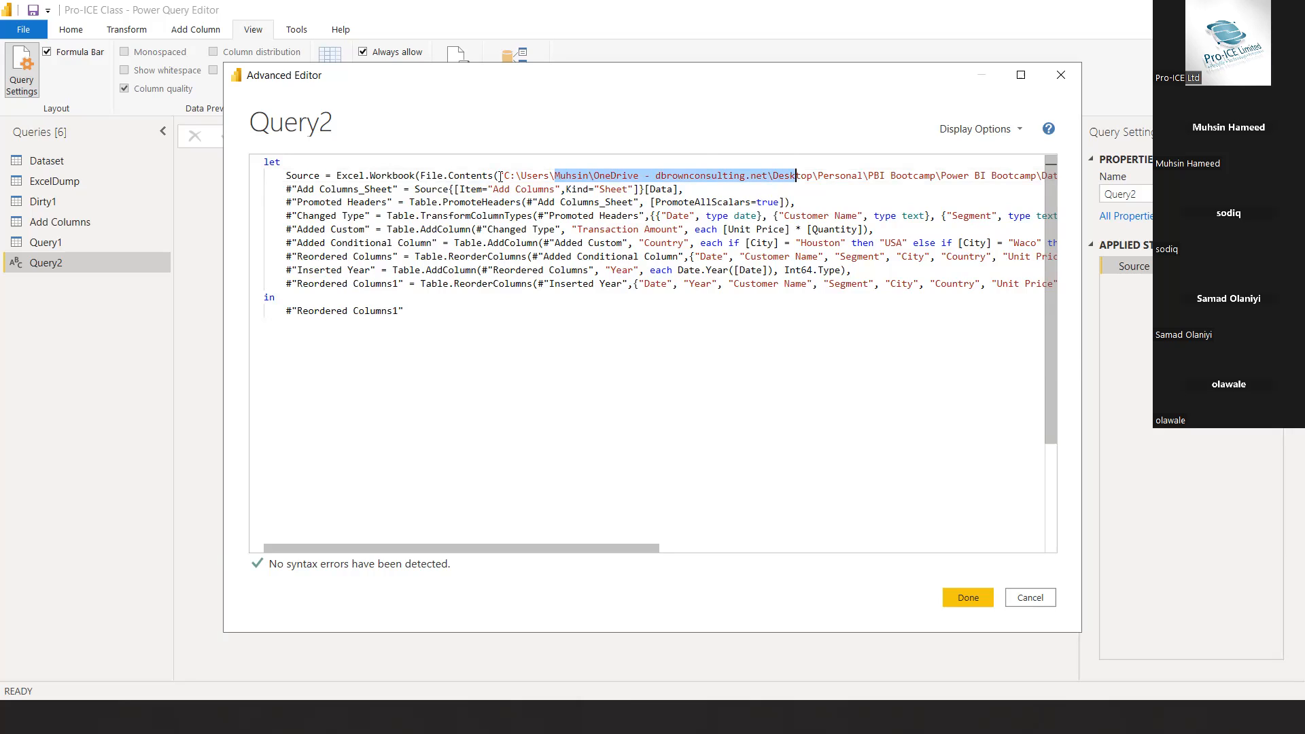
drag(501, 175, 826, 175)
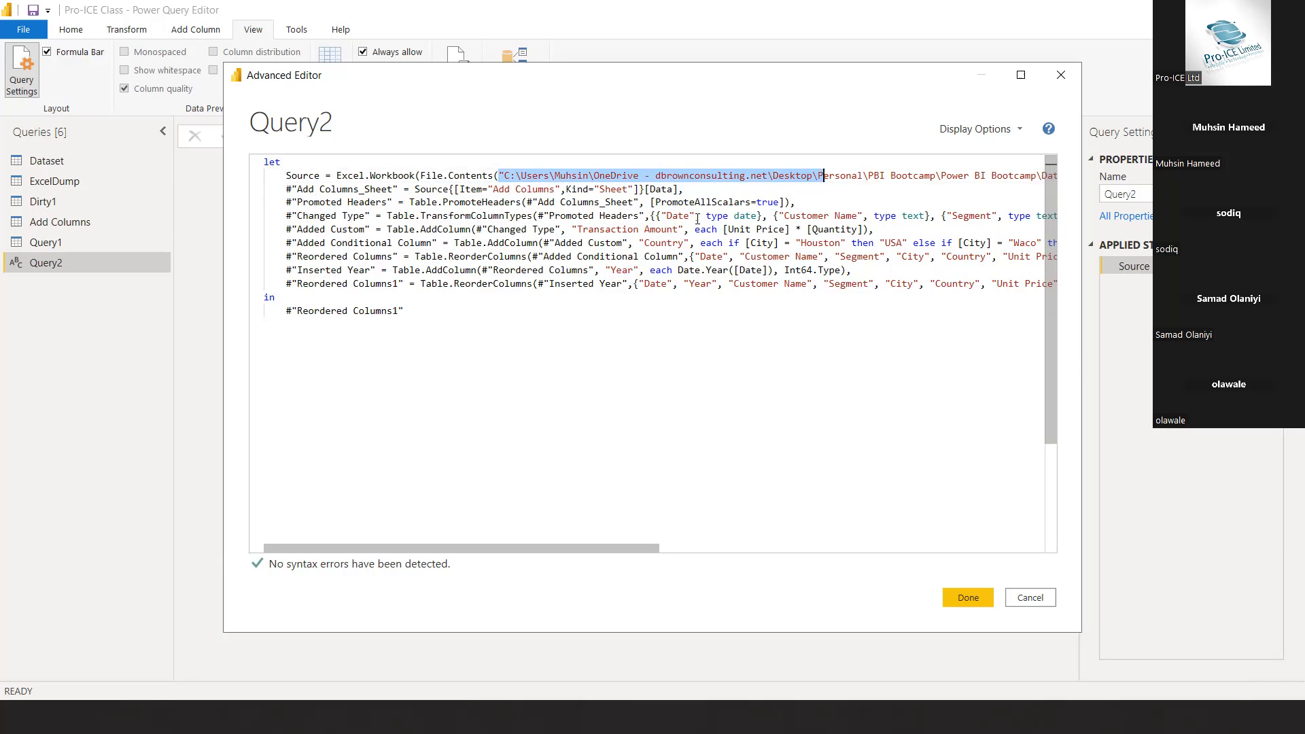
click(967, 599)
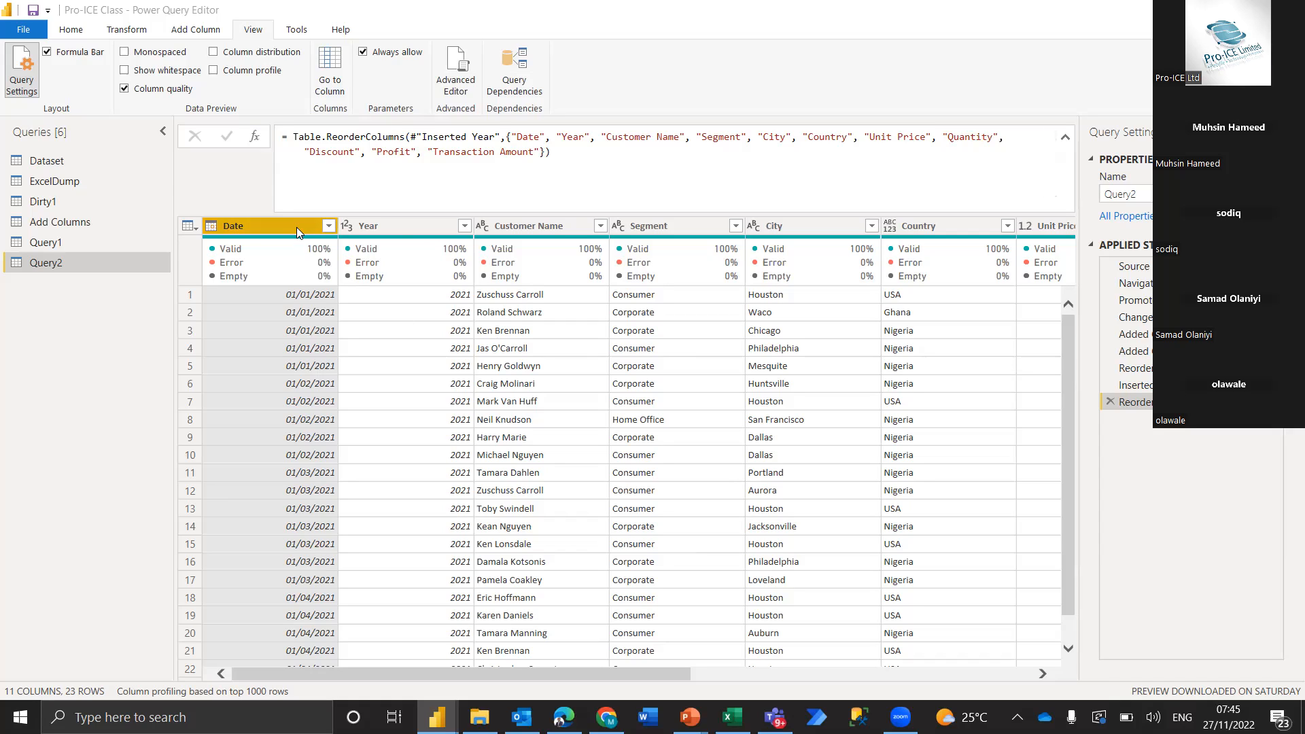
Review the Date, Year, Customer Name, Segment and City columns in the preview of Query2
click(525, 225)
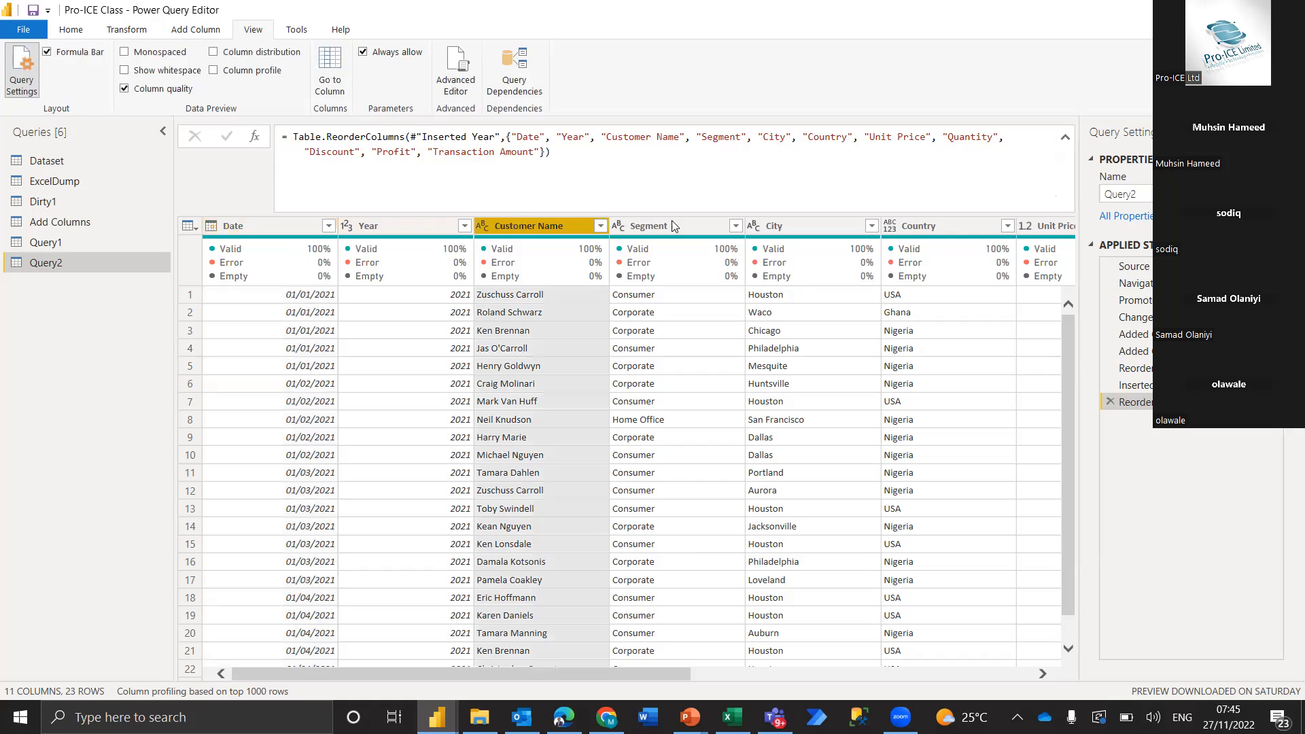
click(680, 223)
click(798, 231)
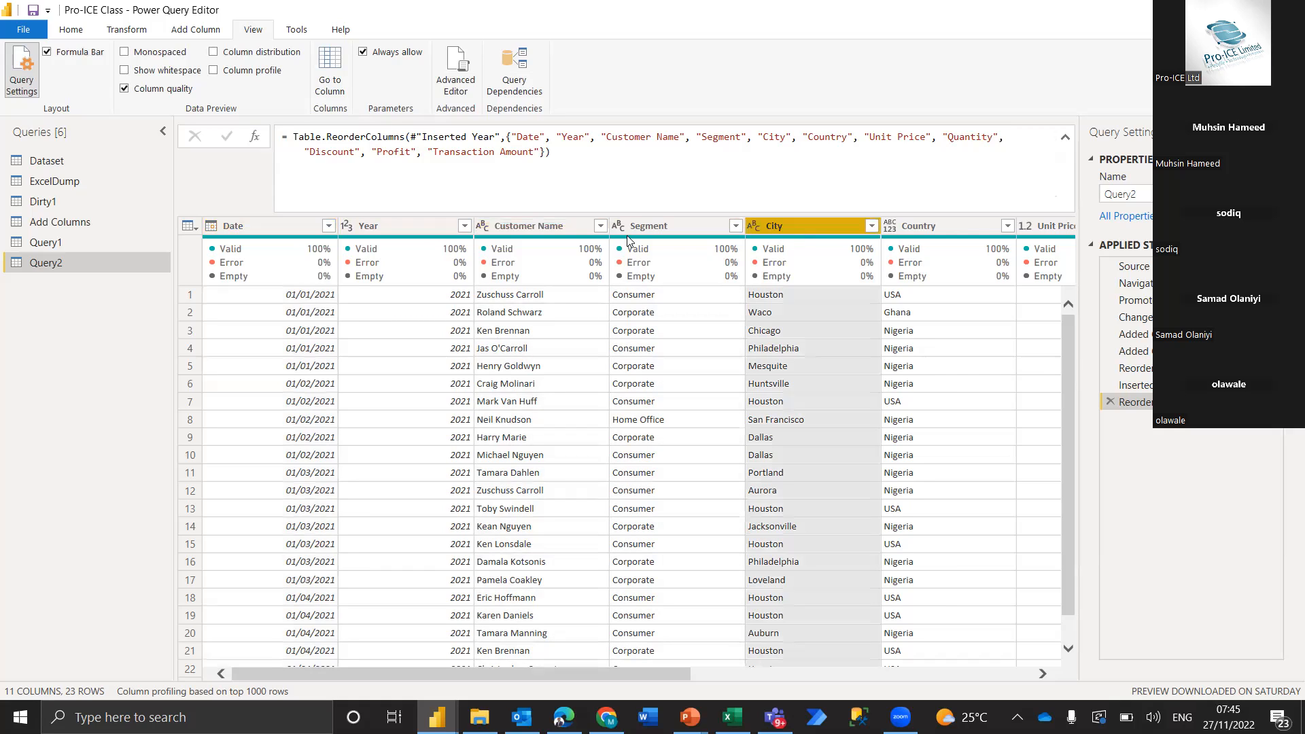
click(291, 225)
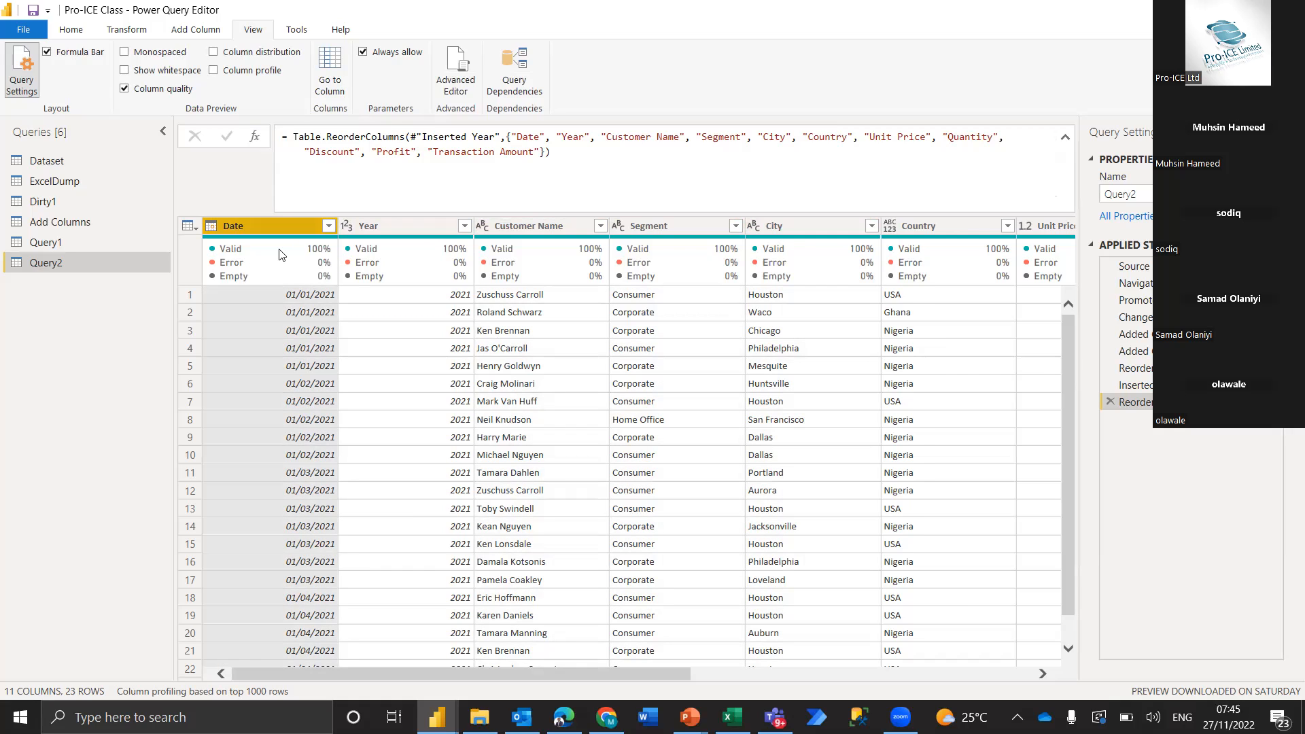
mouse_move(275, 268)
click(401, 235)
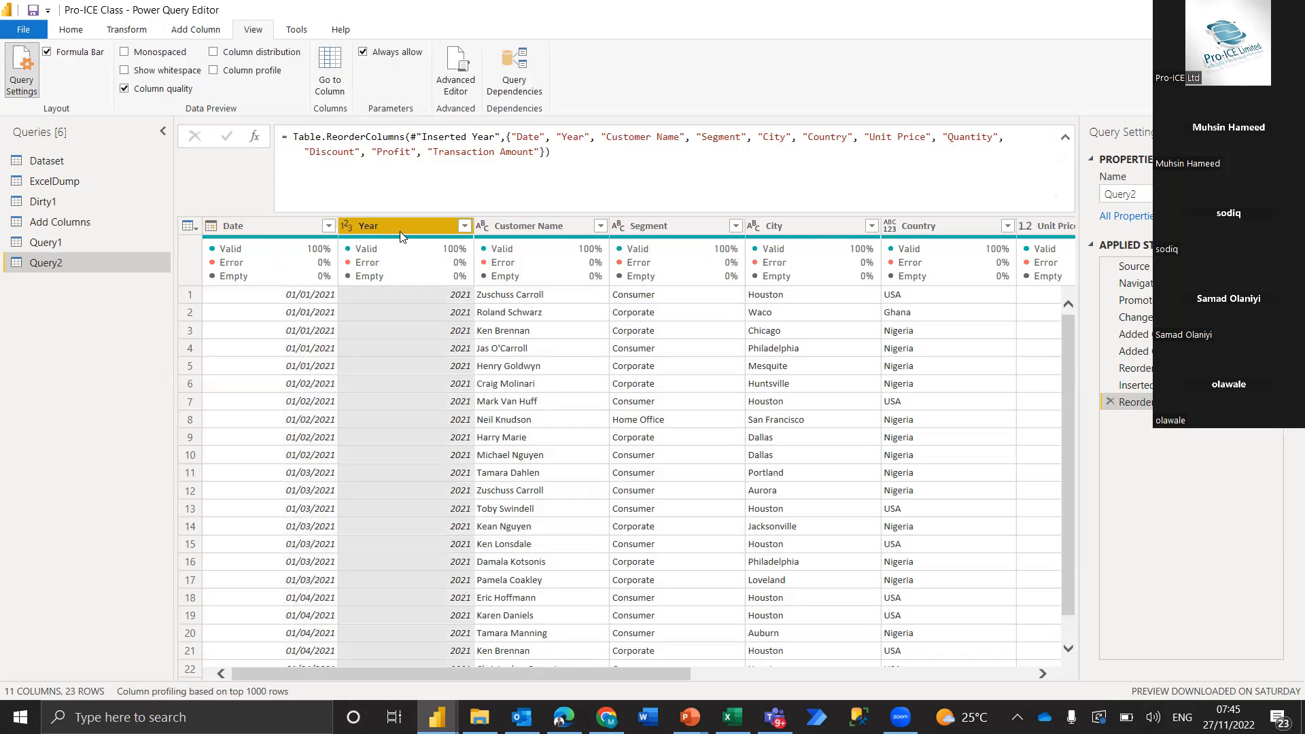
click(274, 226)
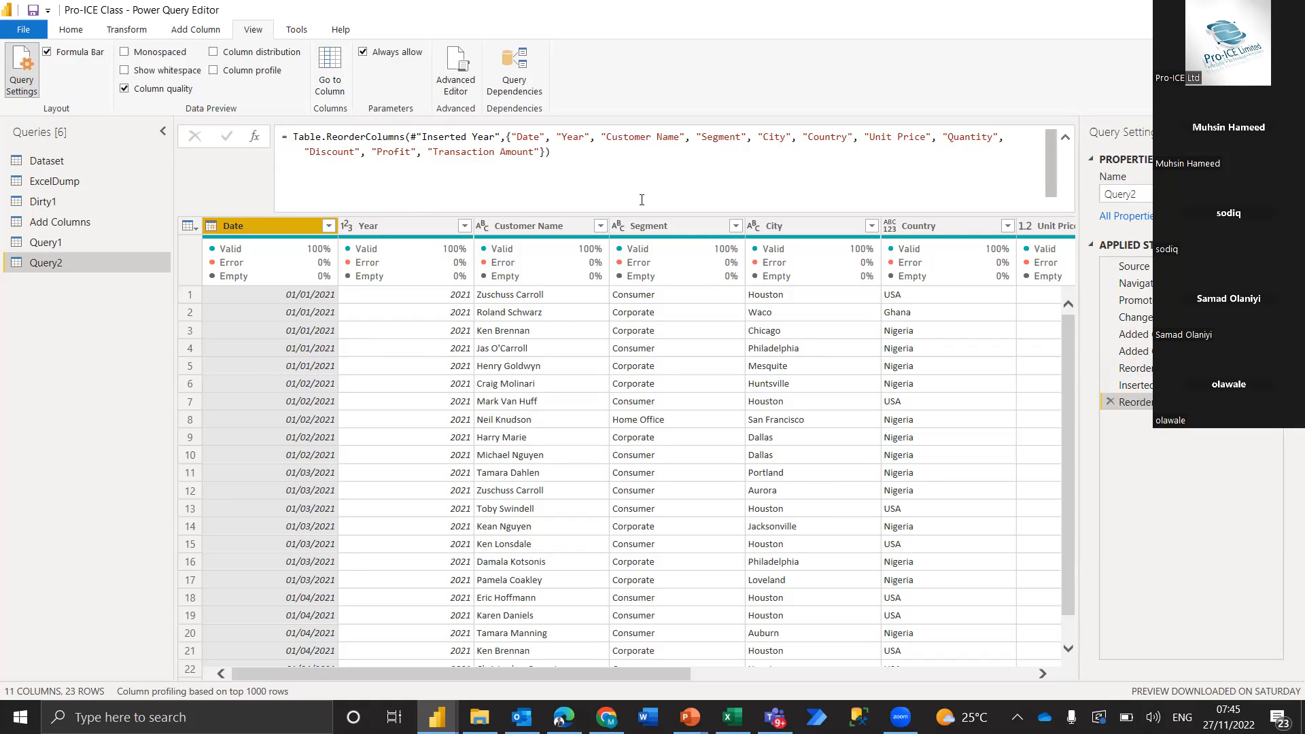
mouse_move(697, 239)
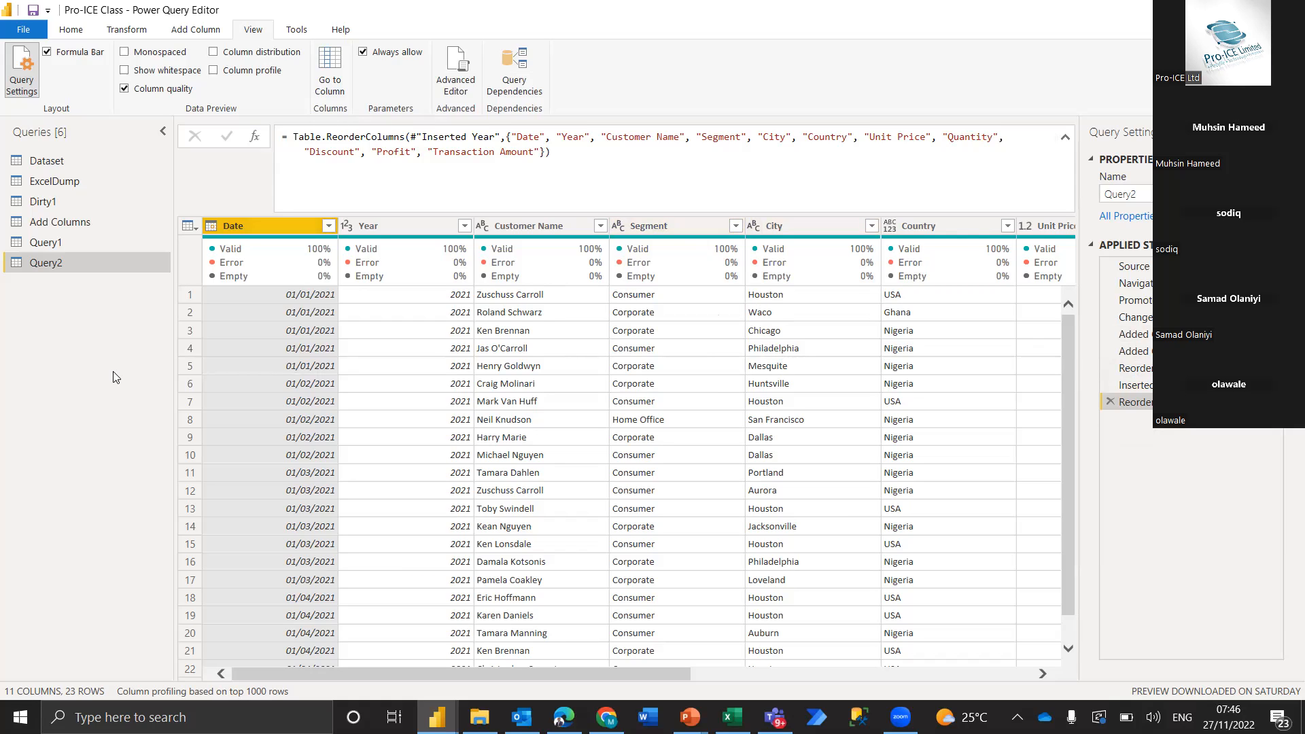
Close the query editor and apply the query changes so the new queries load into the model
click(71, 29)
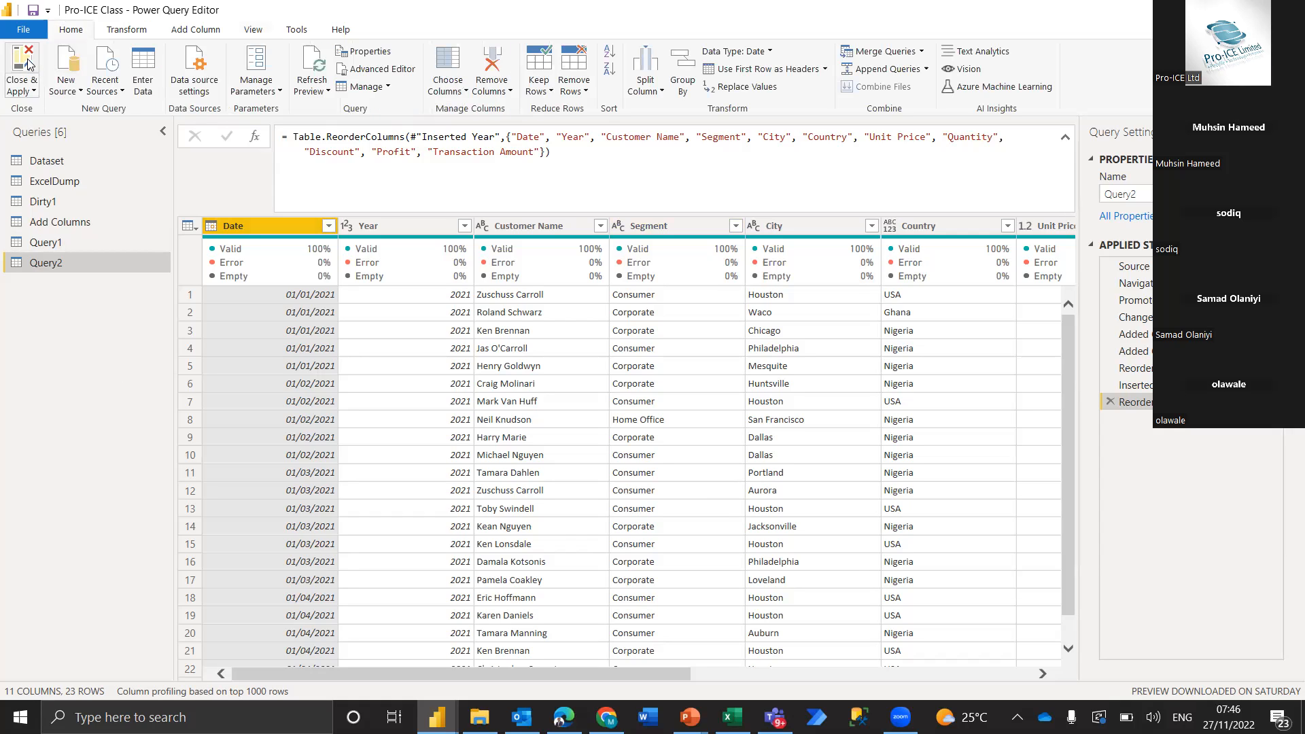
click(28, 65)
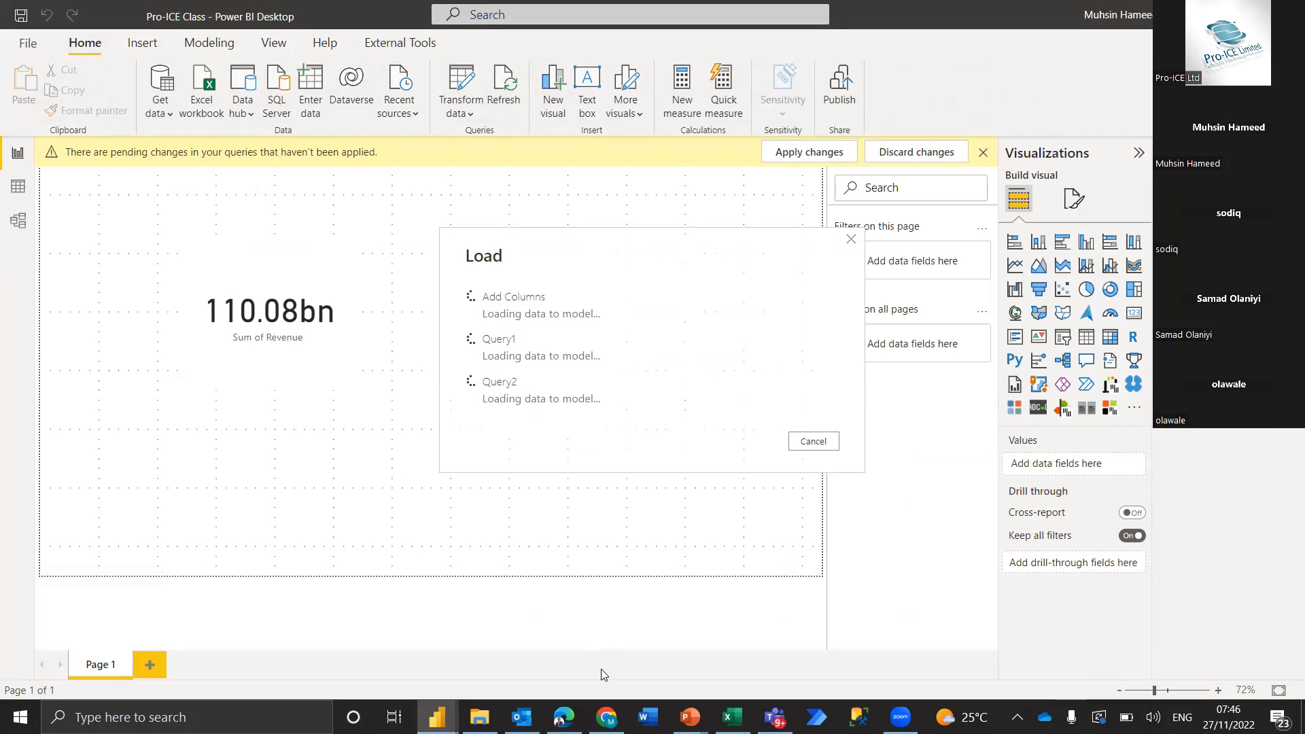
Switch to the PowerPoint slide show and advance to the Data Query Types slide listing Import and Direct Query
key(alt+Tab)
key(Tab)
key(Tab)
key(Right)
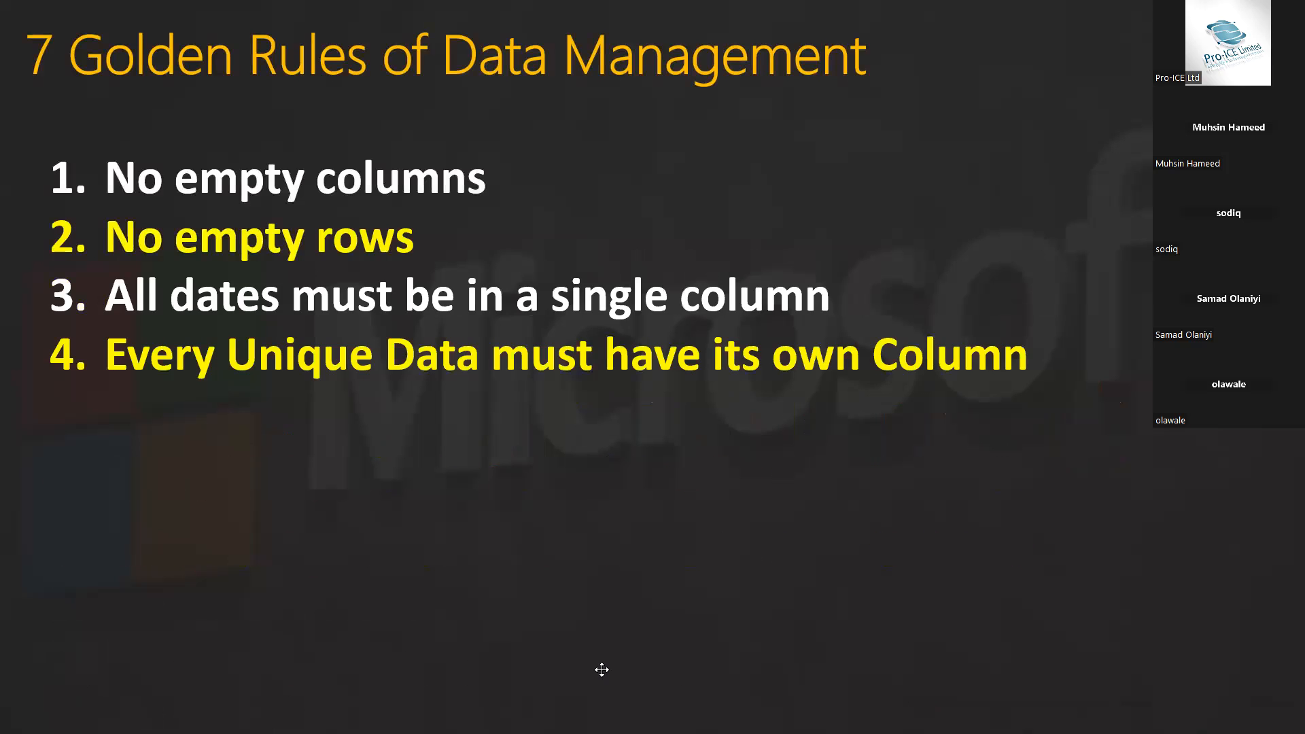
key(Right)
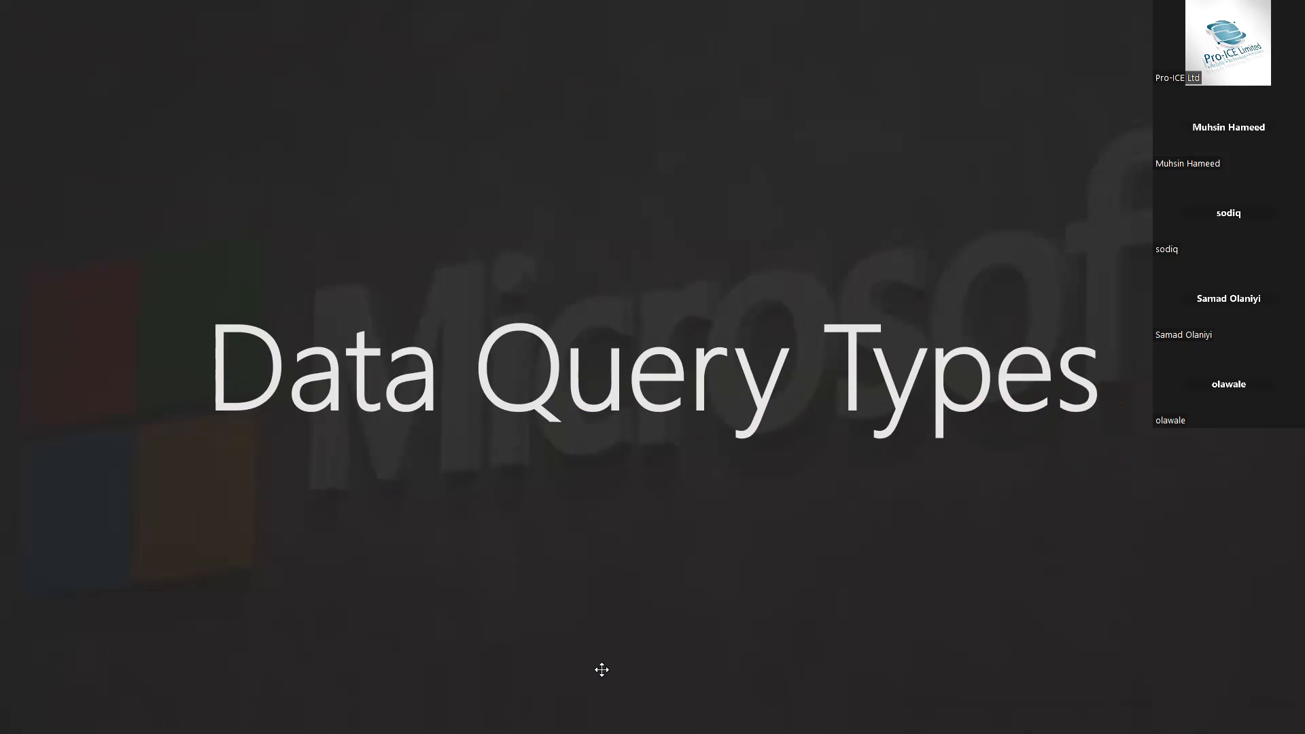
key(Right)
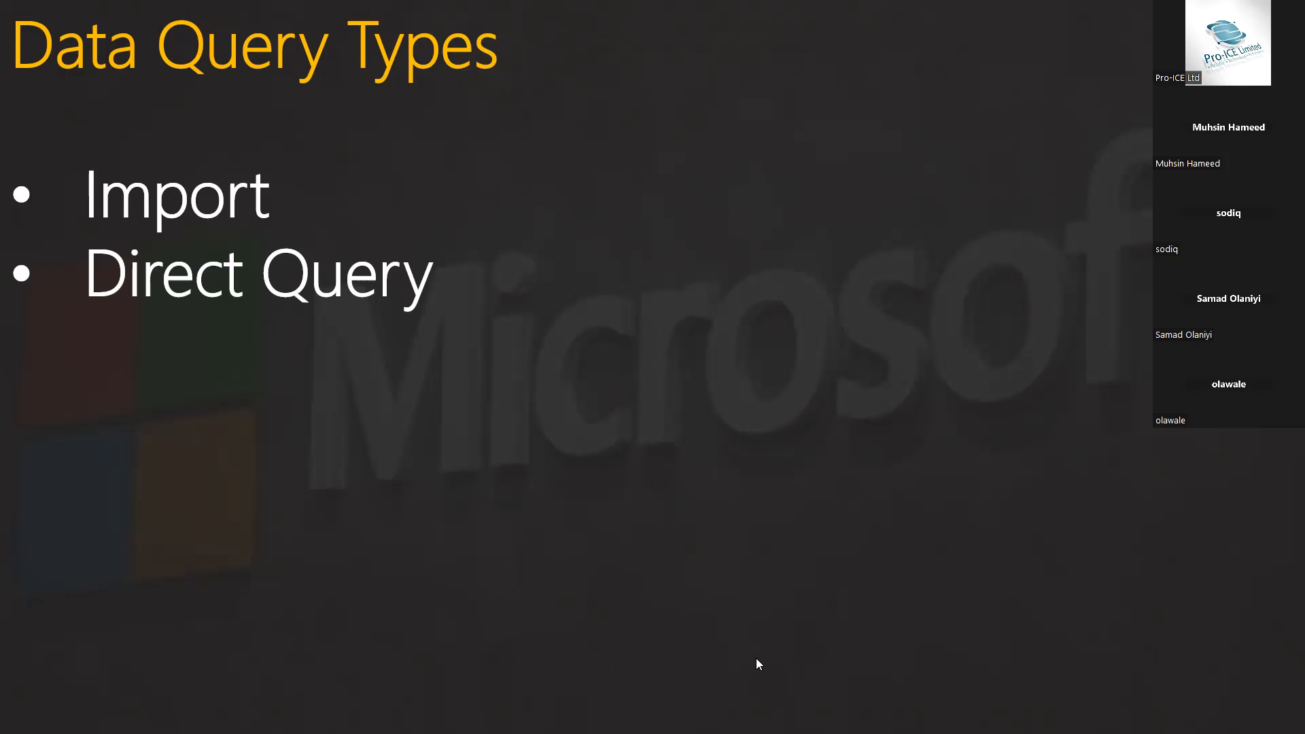
Return to Power BI Desktop and view the loaded Add Columns table in the Data view
key(alt+Tab)
key(alt+Tab)
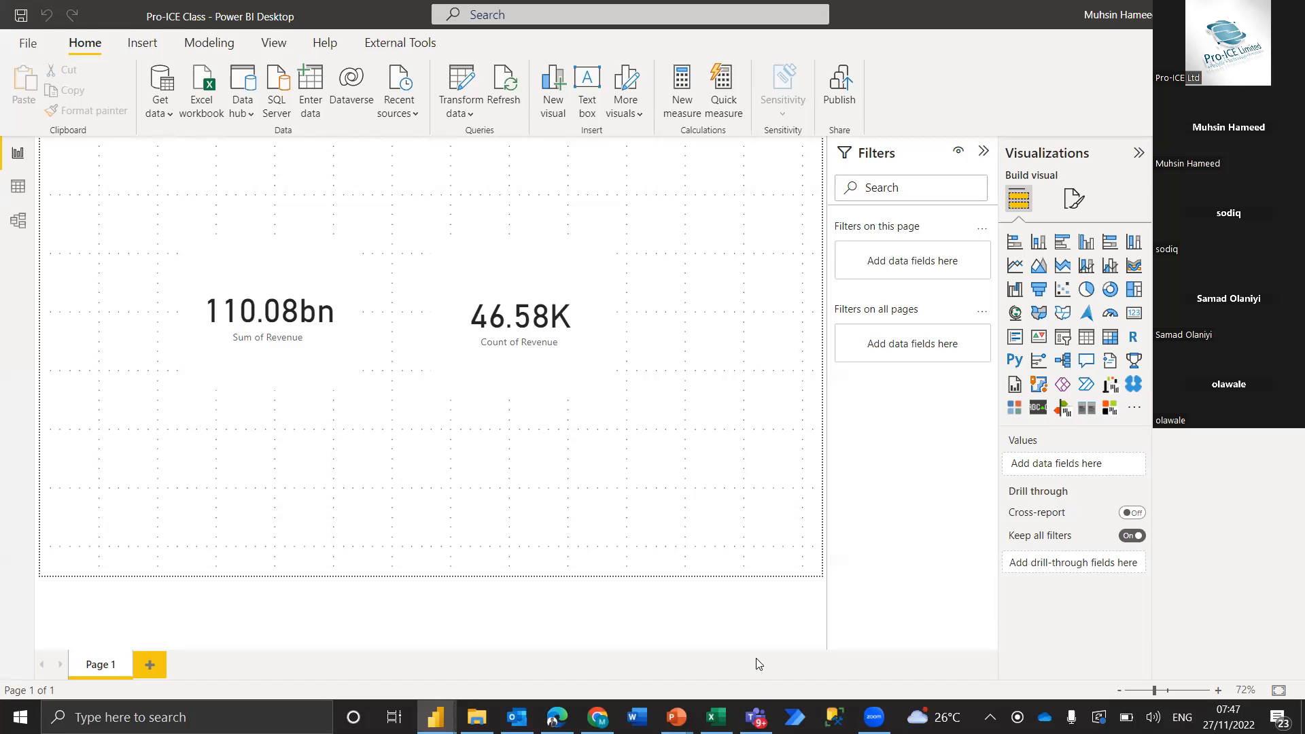
click(21, 193)
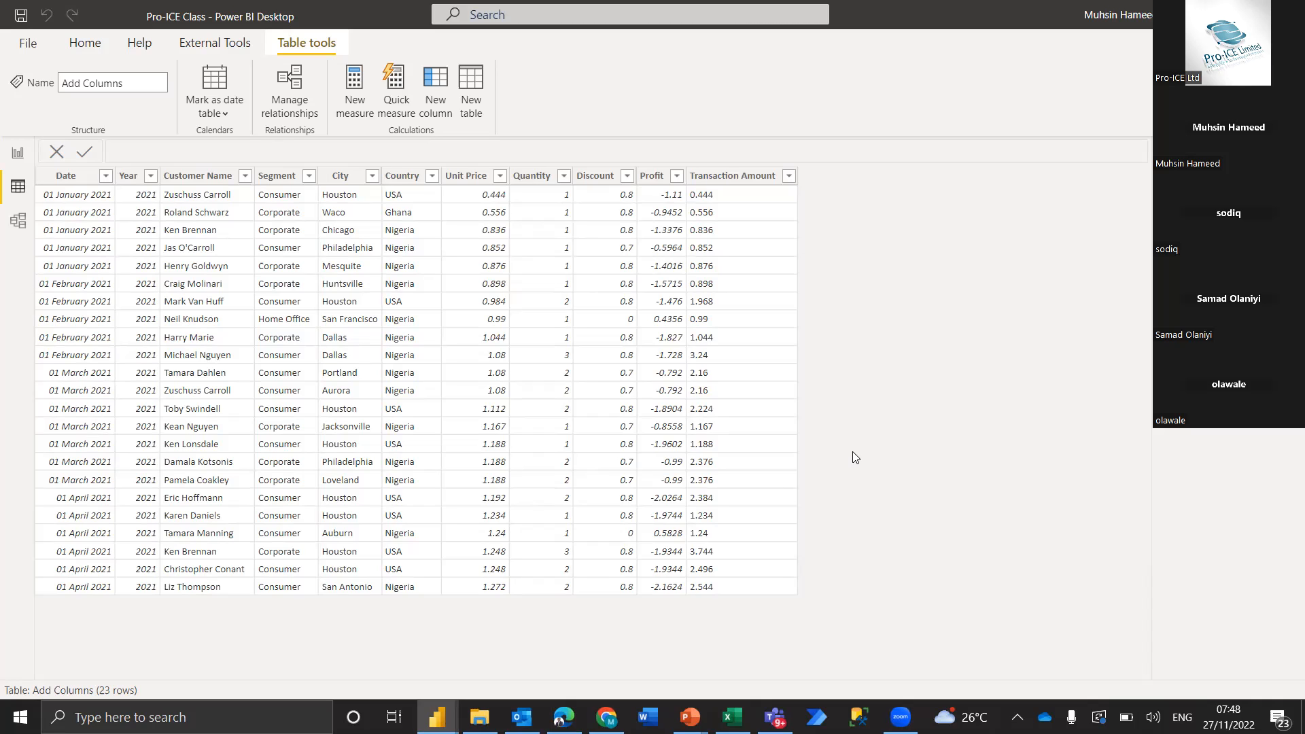
Revisit the Data Query Types slide in PowerPoint and return to the report page in Power BI Desktop
key(alt+Tab)
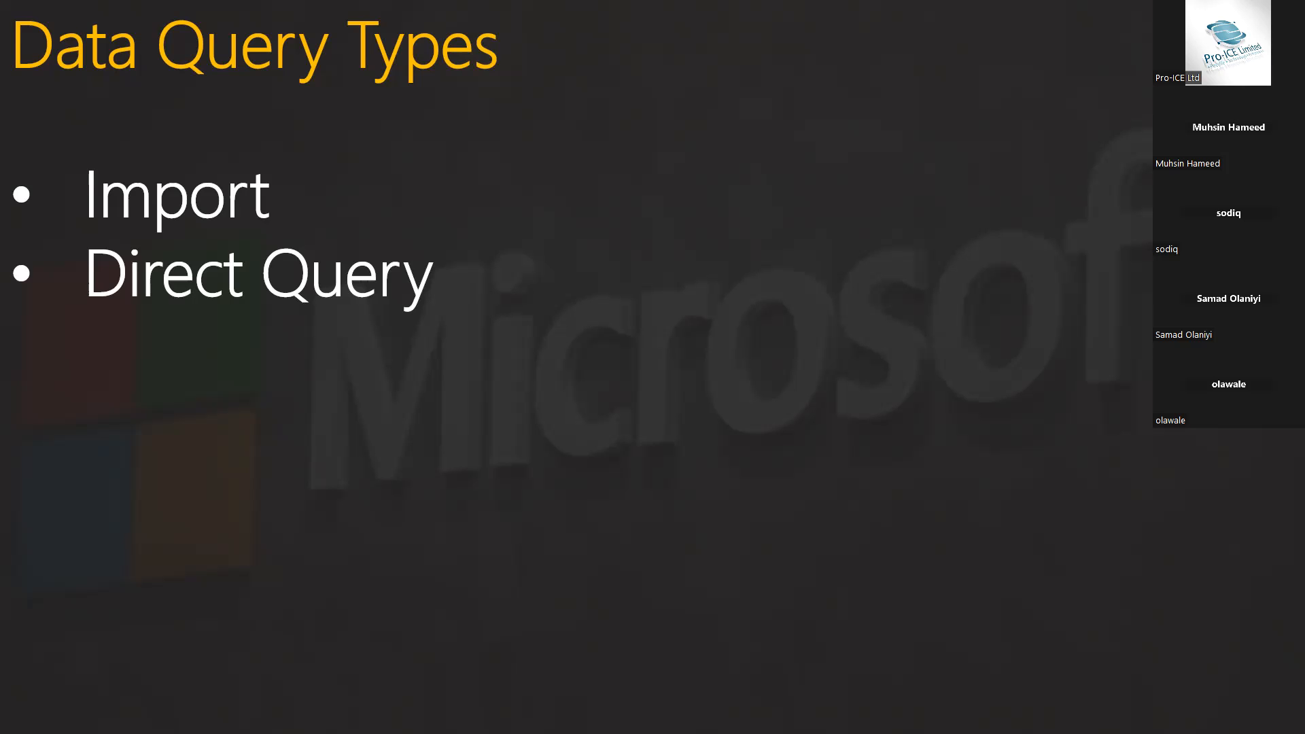
key(alt+Tab)
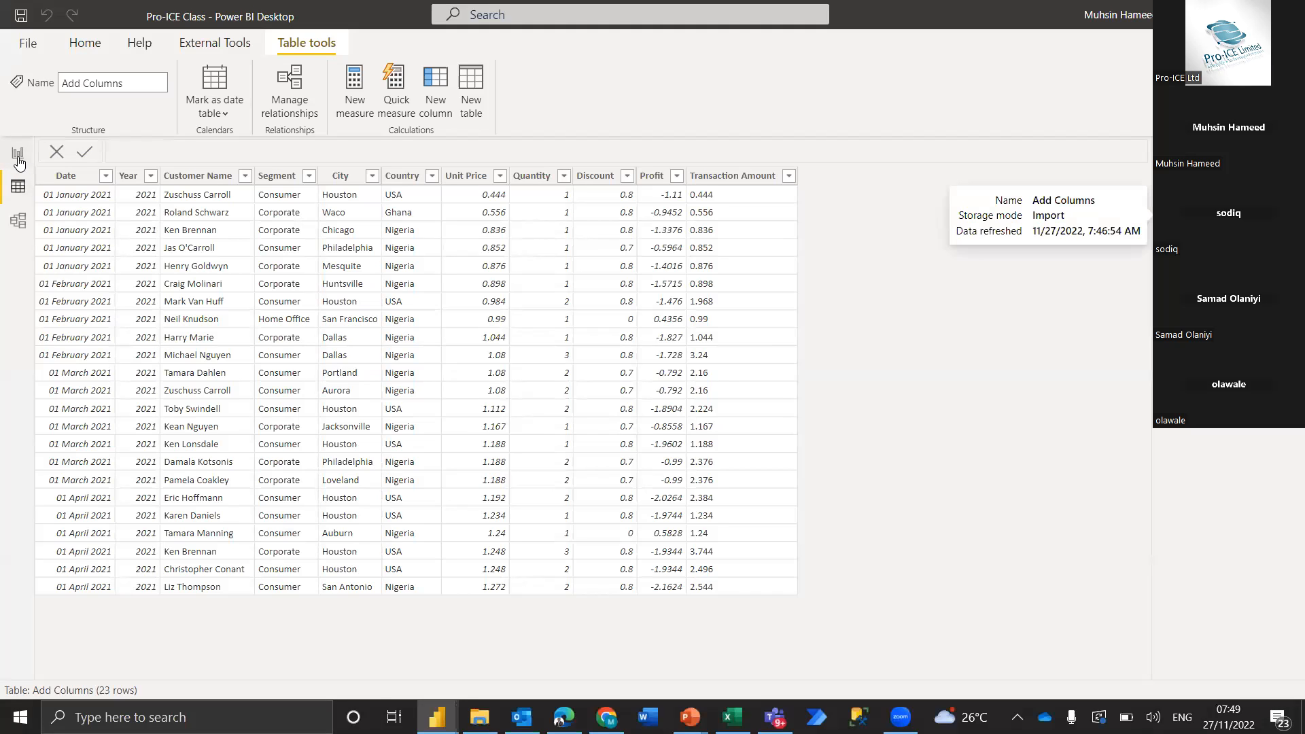
click(18, 157)
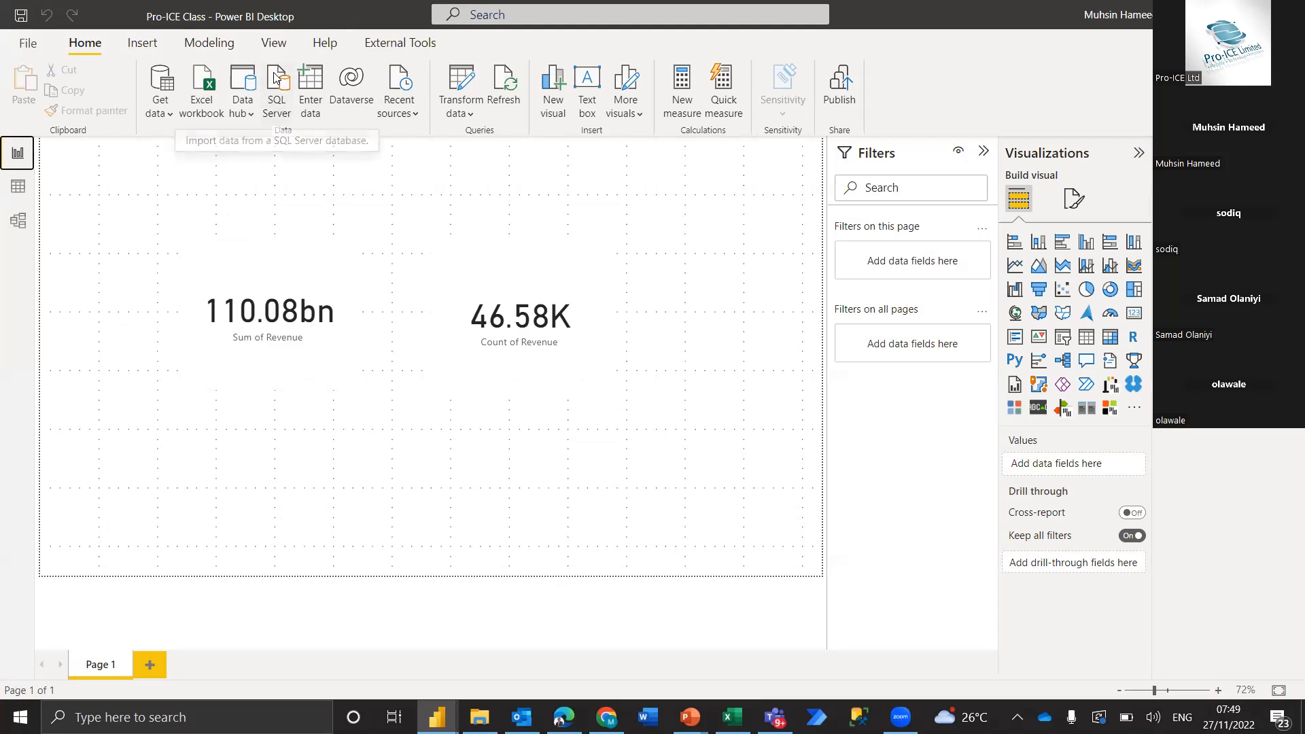
Open the SQL Server database connection in Power BI Desktop, check its data connectivity modes, and return to it from SQL Server Management Studio
click(395, 253)
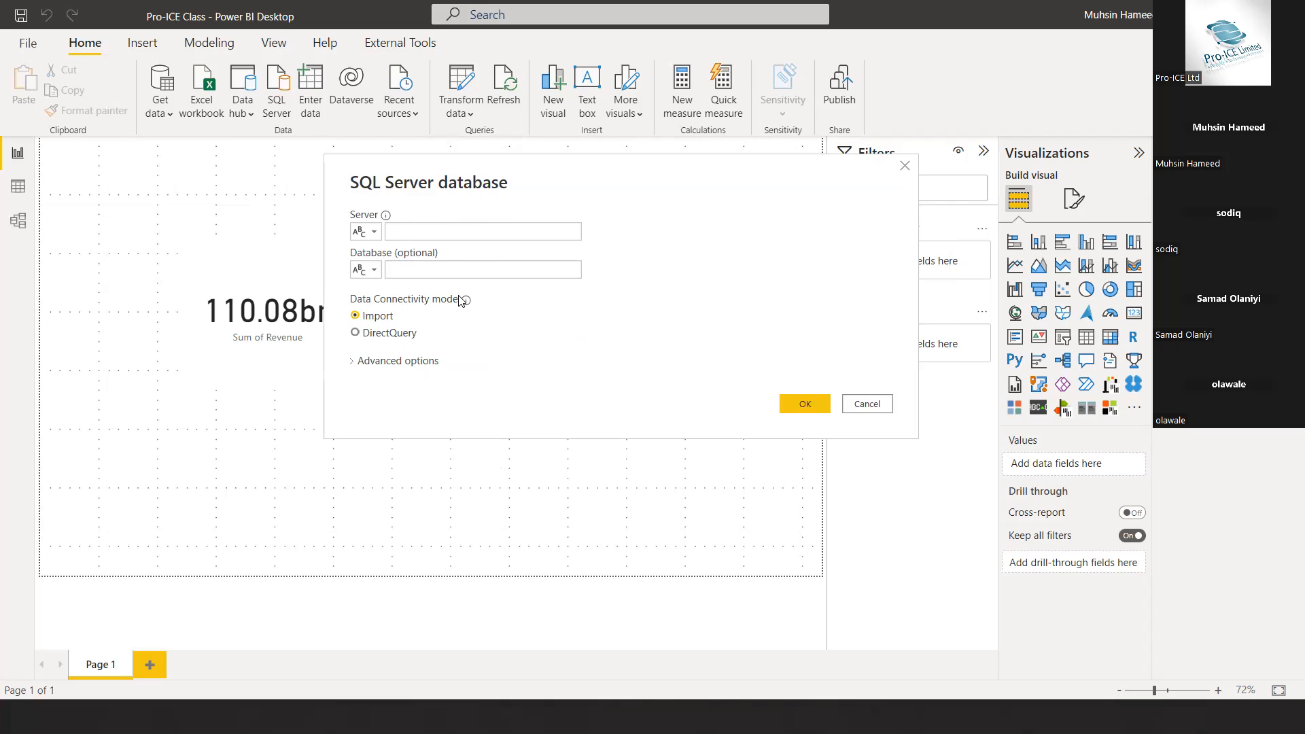
mouse_move(465, 301)
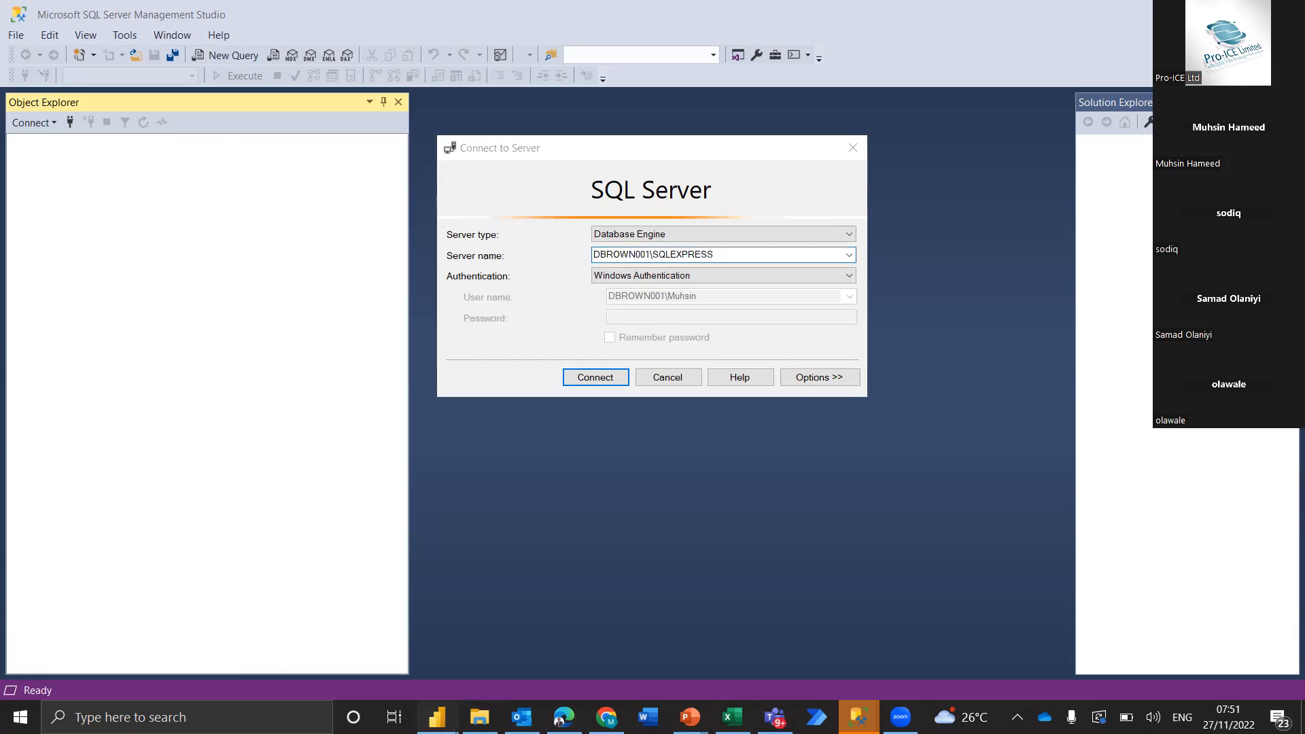
mouse_move(437, 717)
click(474, 678)
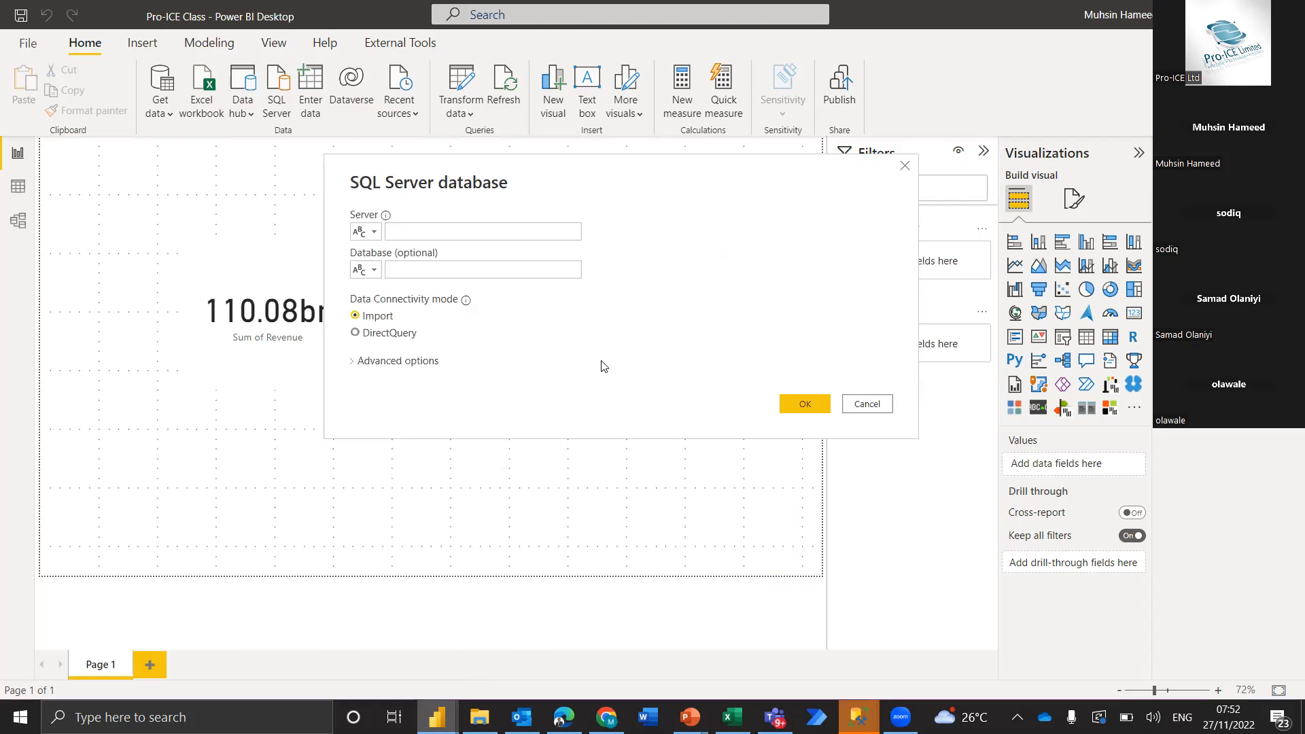
Copy the server name DBROWN001\SQLEXPRESS from SQL Server Management Studio's connection dialog into the Server field of Power BI's SQL Server connection
click(475, 230)
key(alt+Tab)
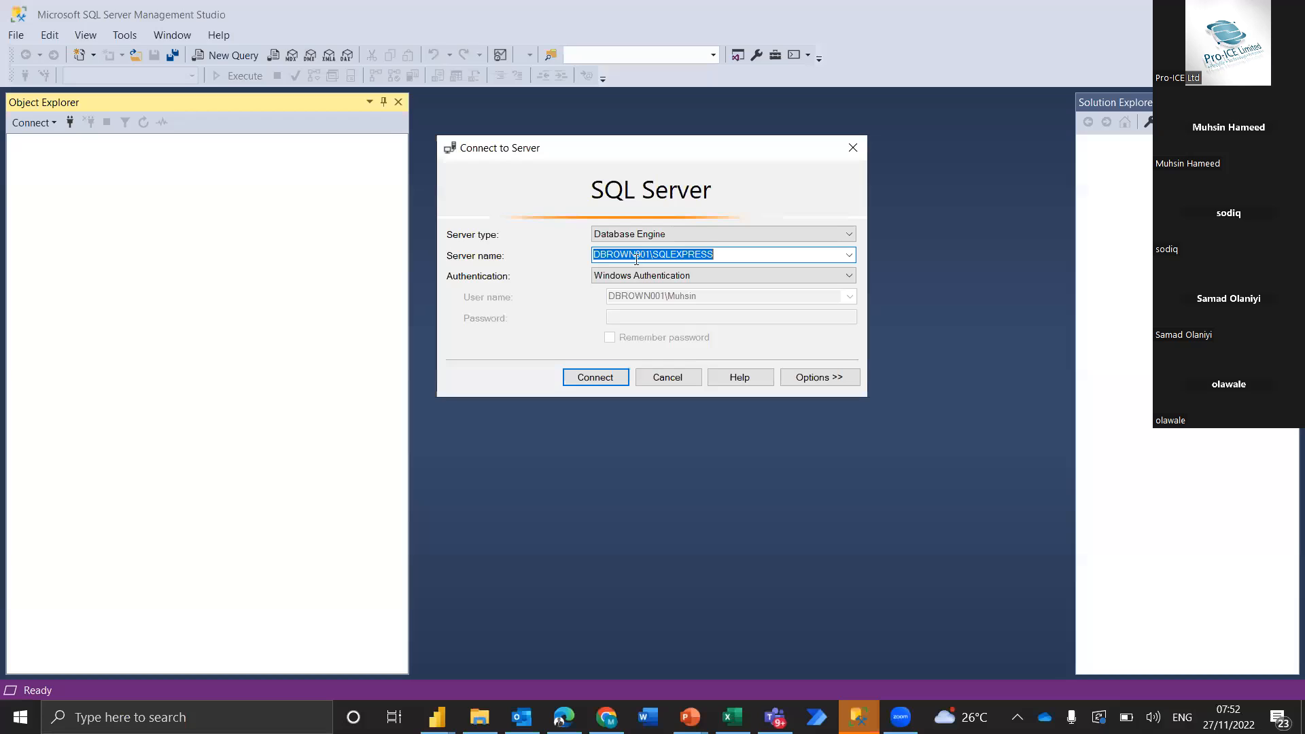
click(722, 254)
drag(722, 255, 579, 265)
key(ctrl+c)
key(alt+Tab)
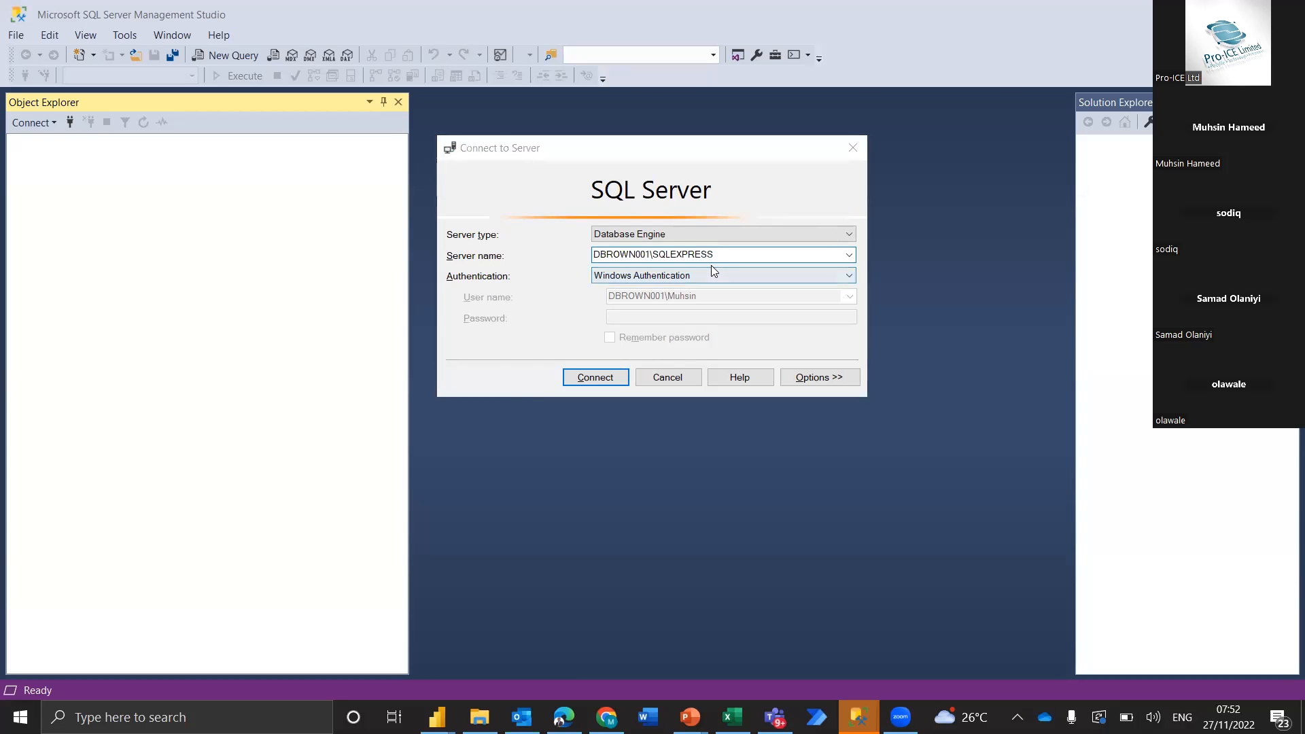
key(alt+Tab)
key(ctrl+v)
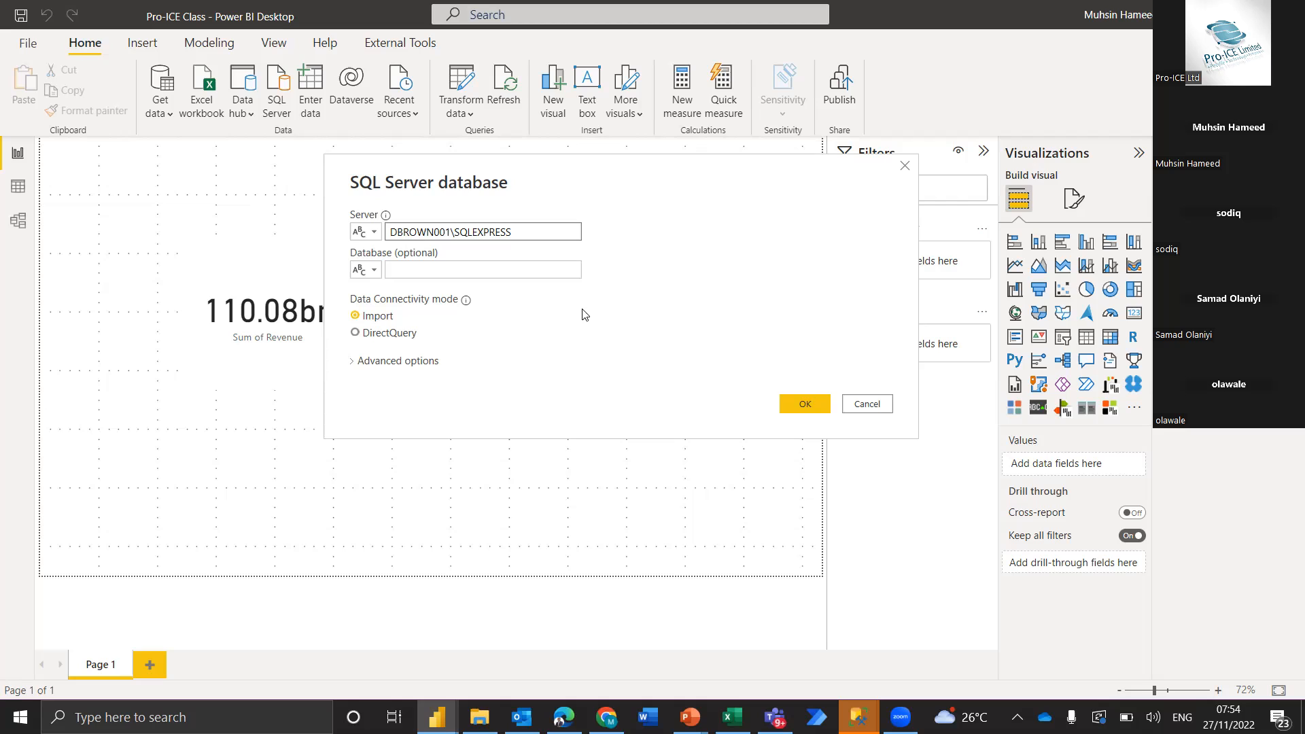
Cancel the SQL Server database connection and view the Add Columns table in the Data view
drag(647, 182, 897, 185)
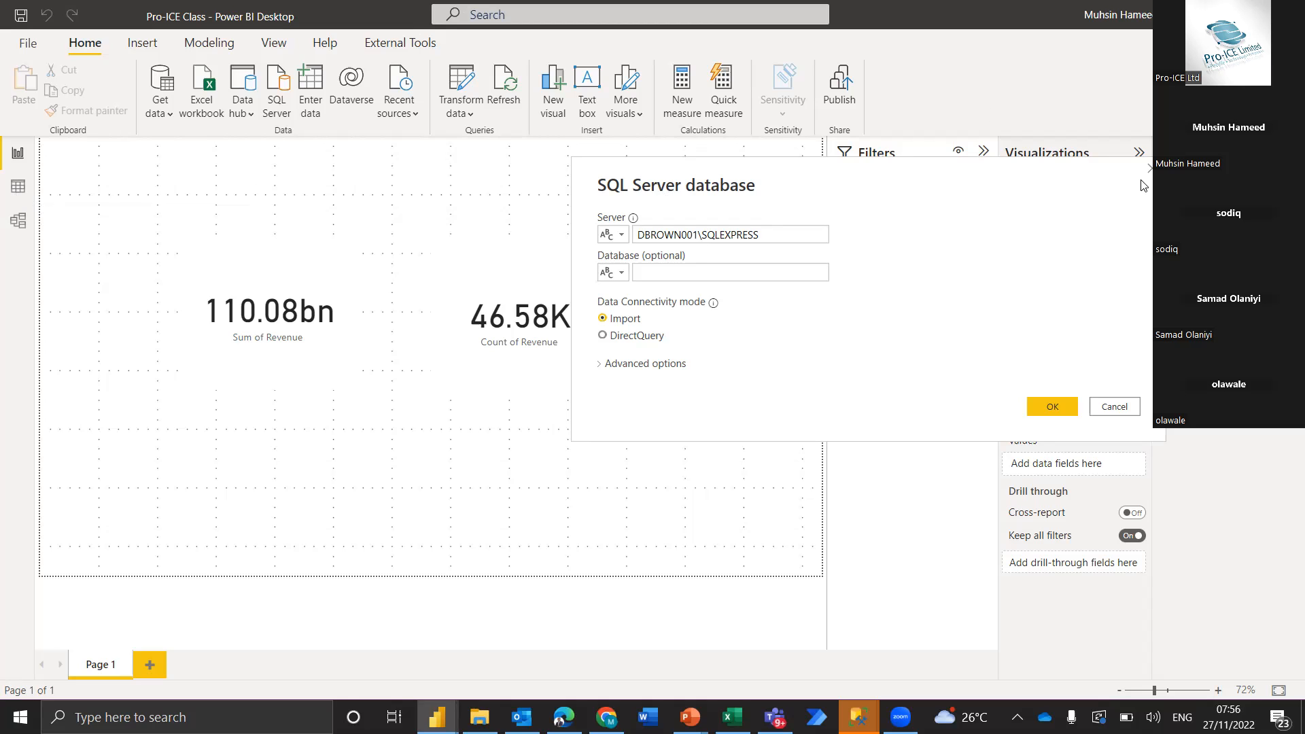
key(Escape)
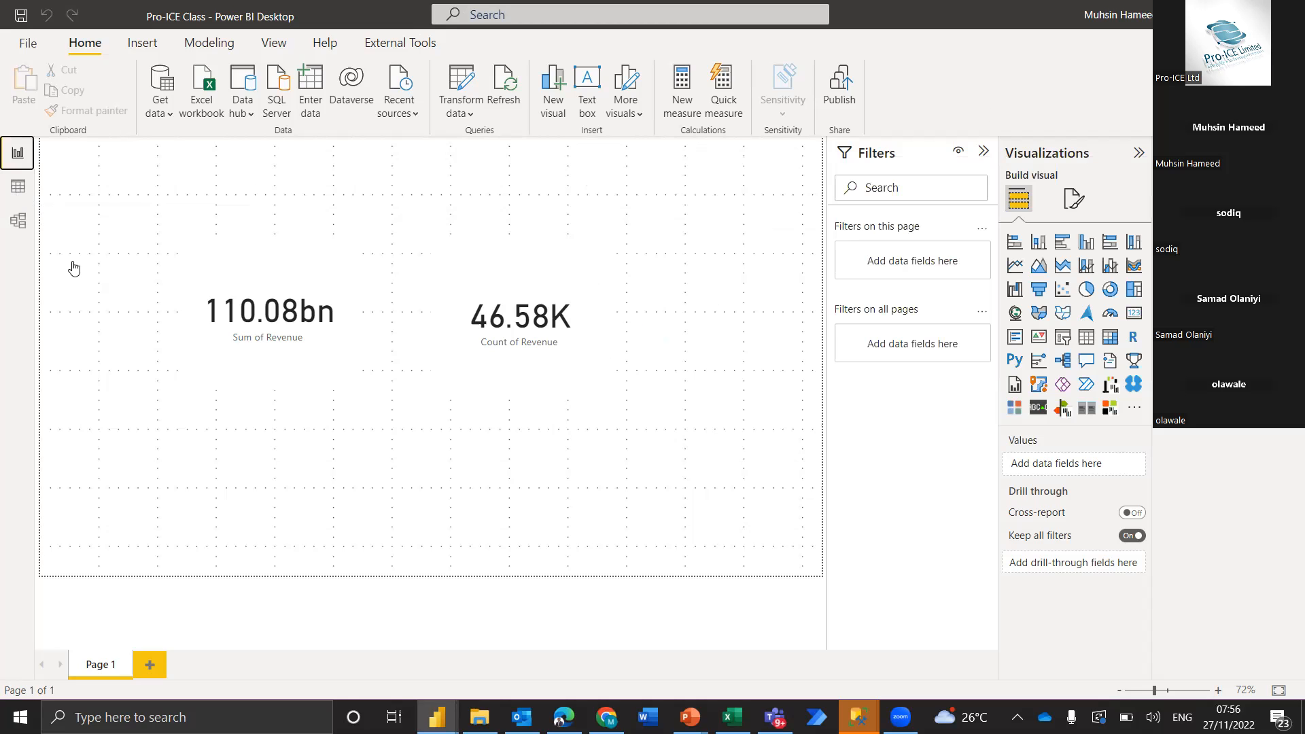
click(21, 189)
click(18, 187)
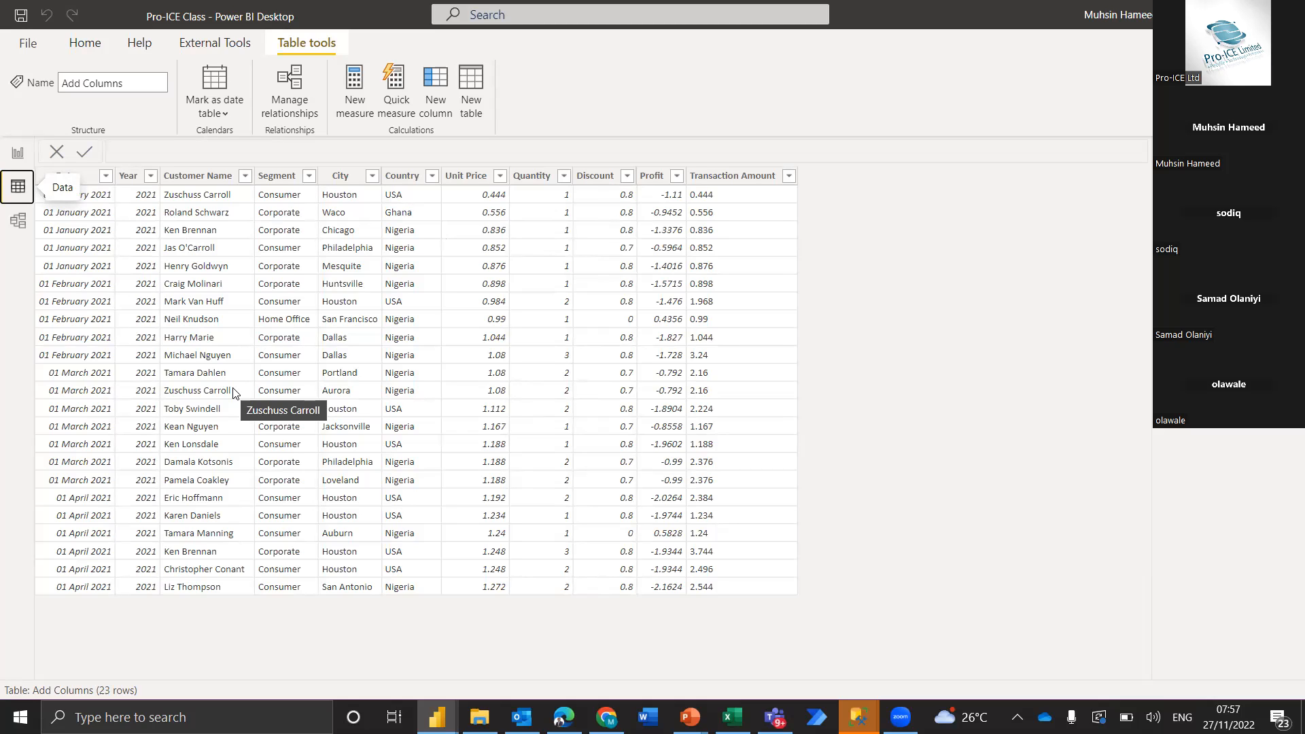
Return to the report page and connect to the SQL Server DBROWN001\SQLEXPRESS in Import mode
click(15, 158)
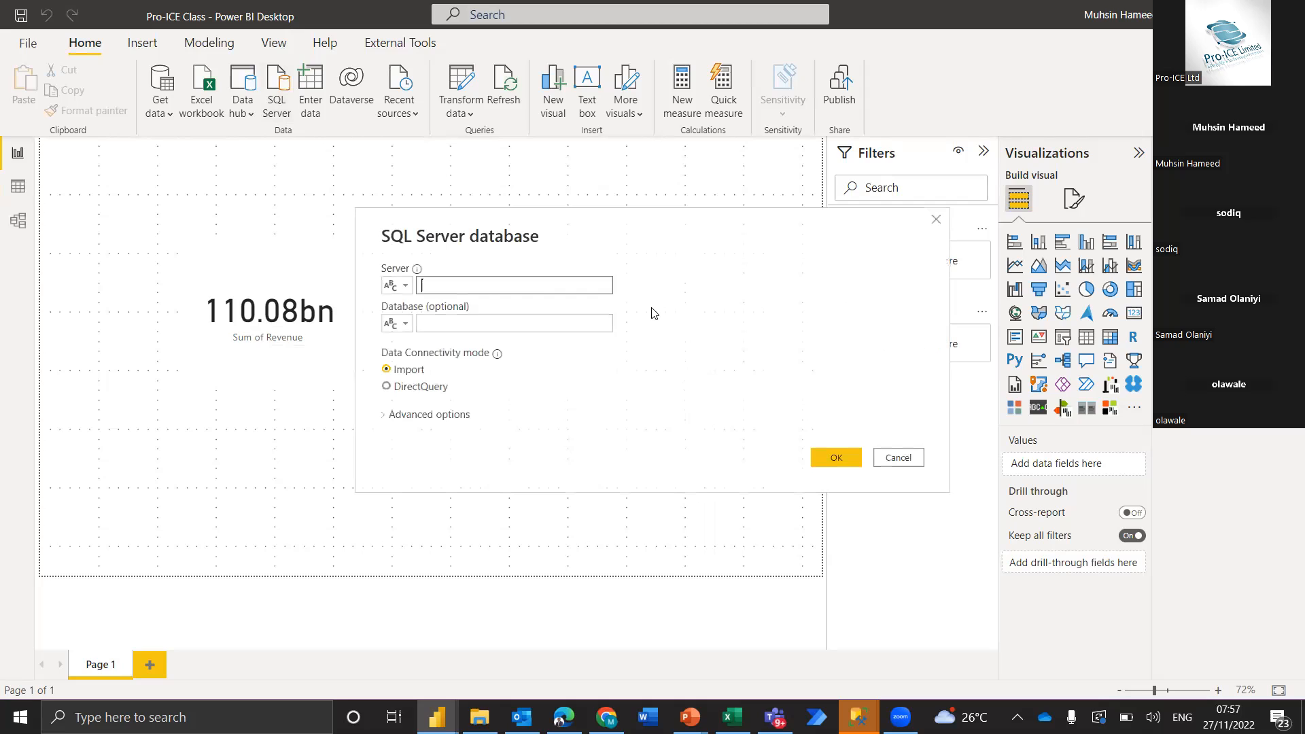
text(DBROWN001\SQLEXPRESS)
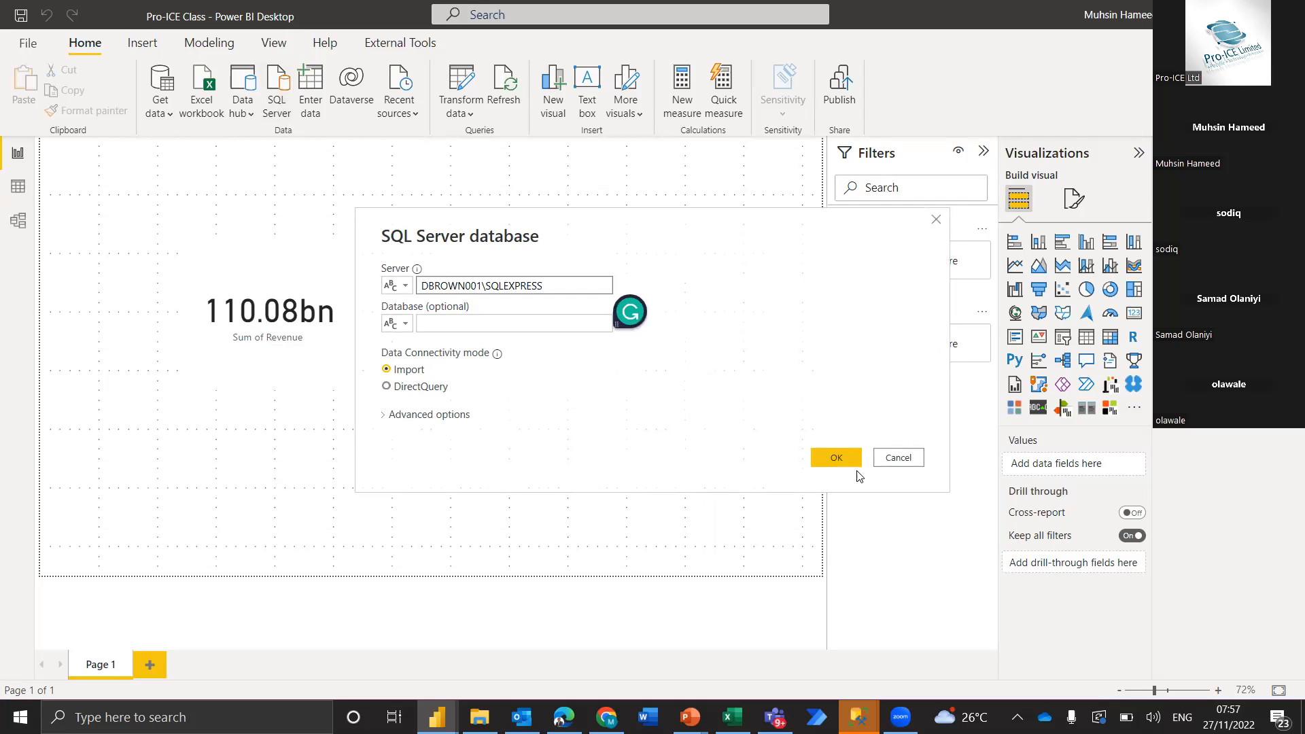
click(836, 460)
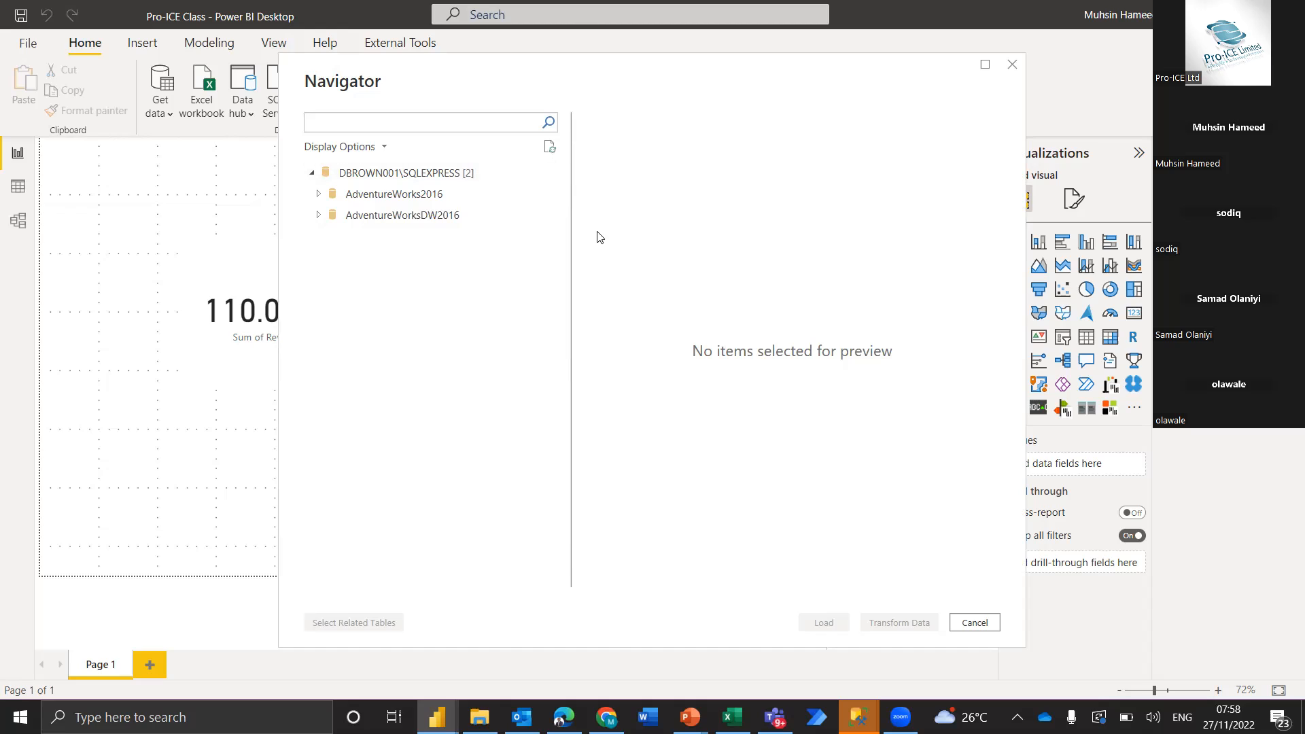
Load the Person.Person table from the AdventureWorks2016 database into the model
click(319, 196)
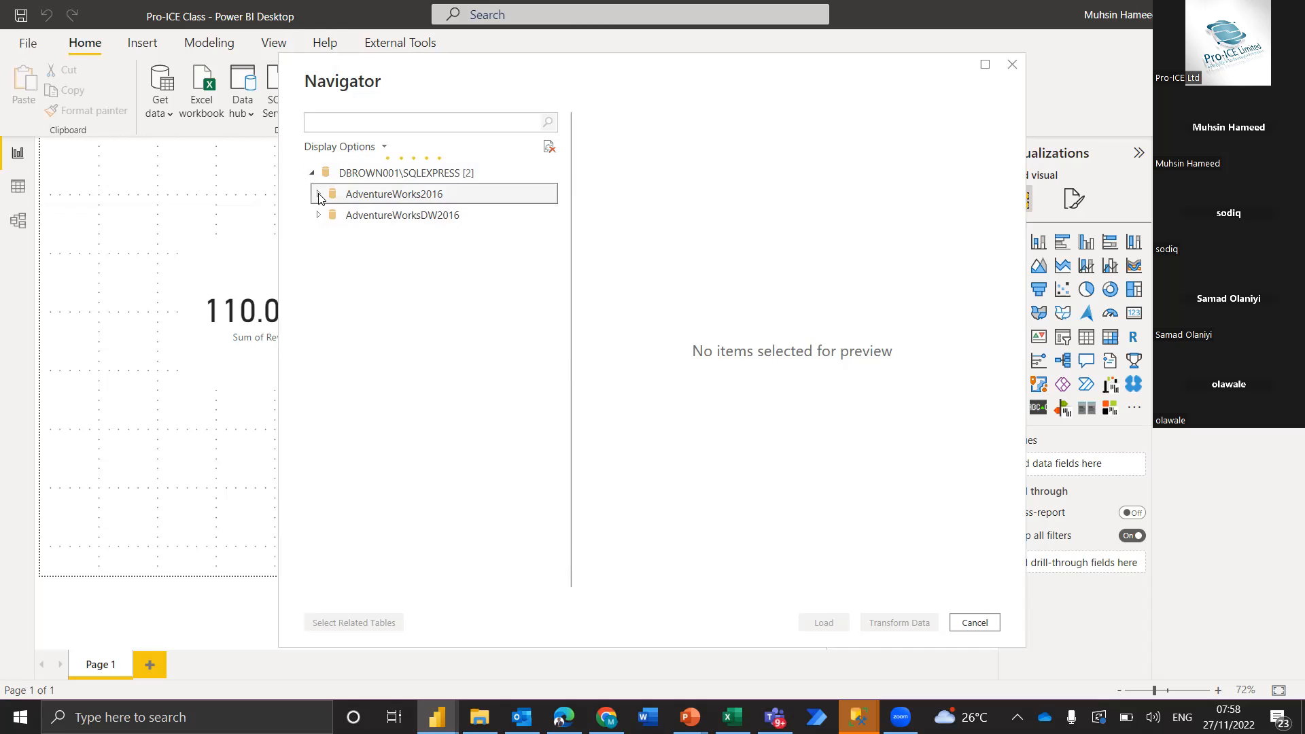
scroll(390, 350, down, 6)
scroll(391, 350, down, 2)
scroll(391, 350, up, 2)
scroll(391, 351, down, 6)
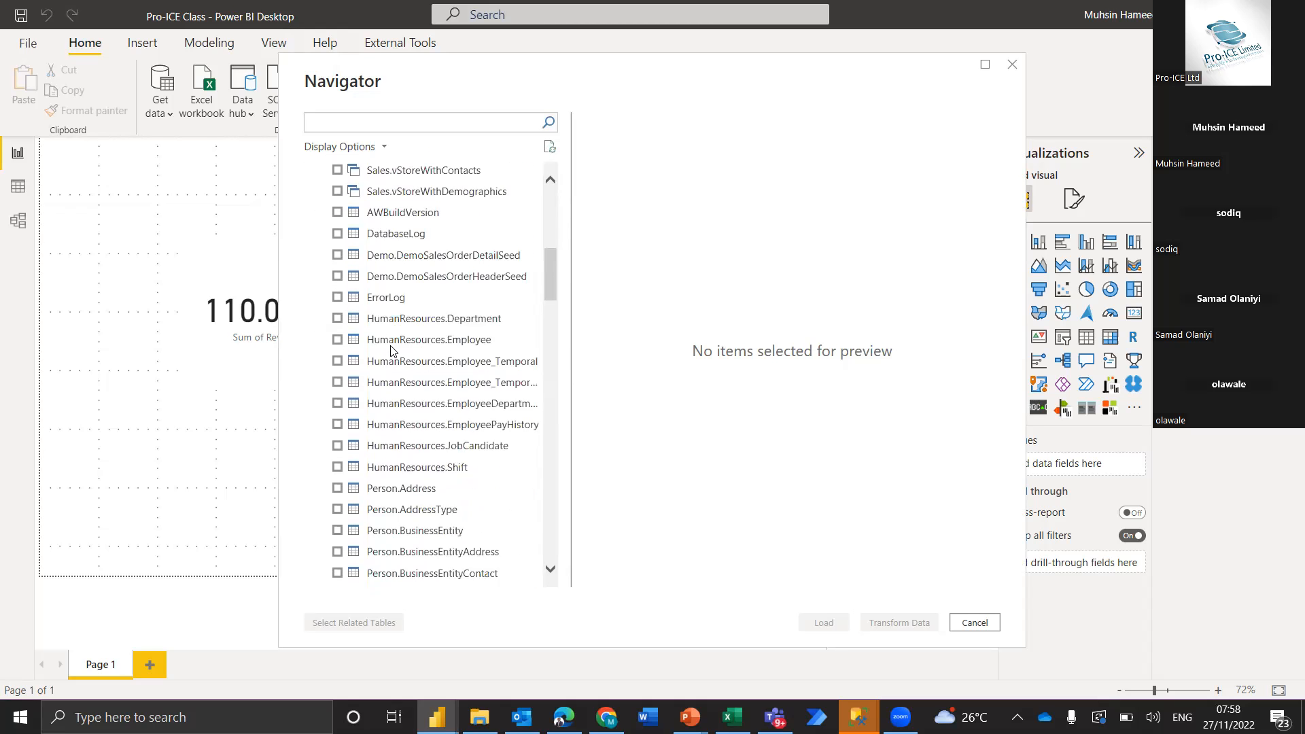
scroll(391, 350, down, 3)
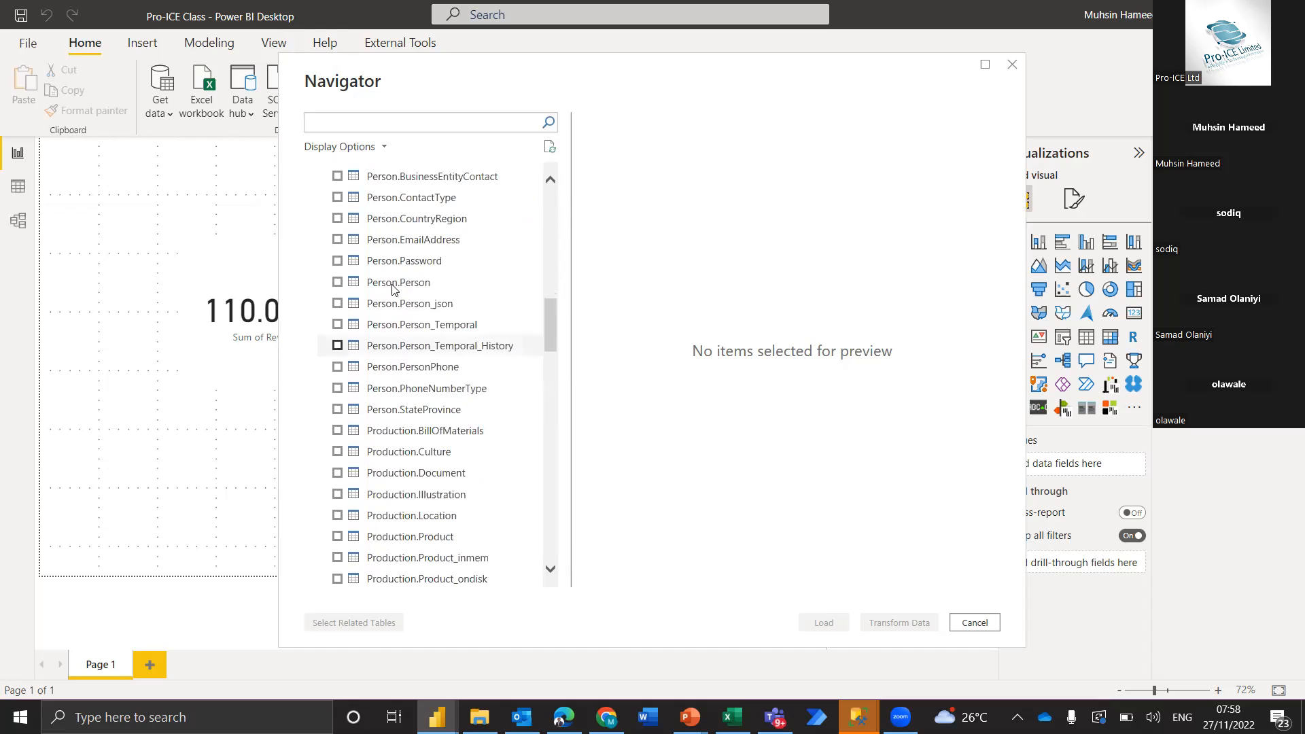
click(339, 283)
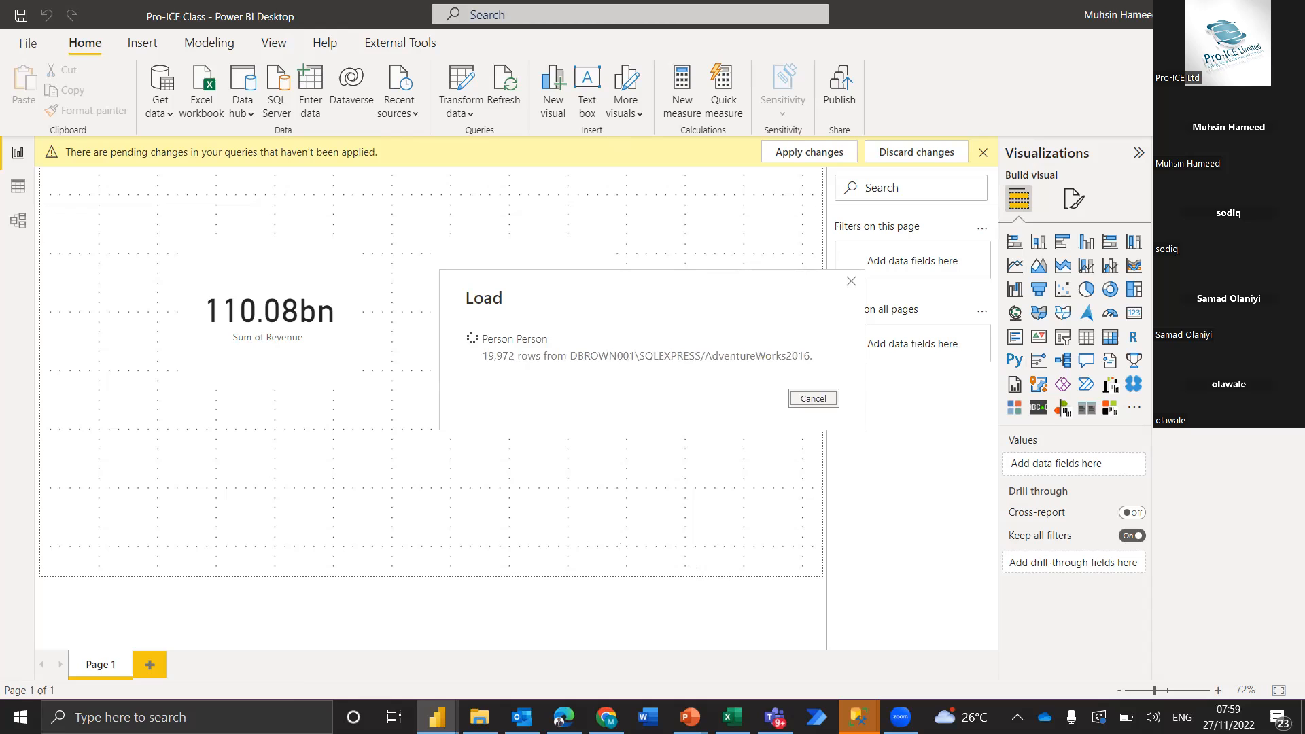
Launch another Power BI Desktop window and minimize its splash screen
click(437, 717)
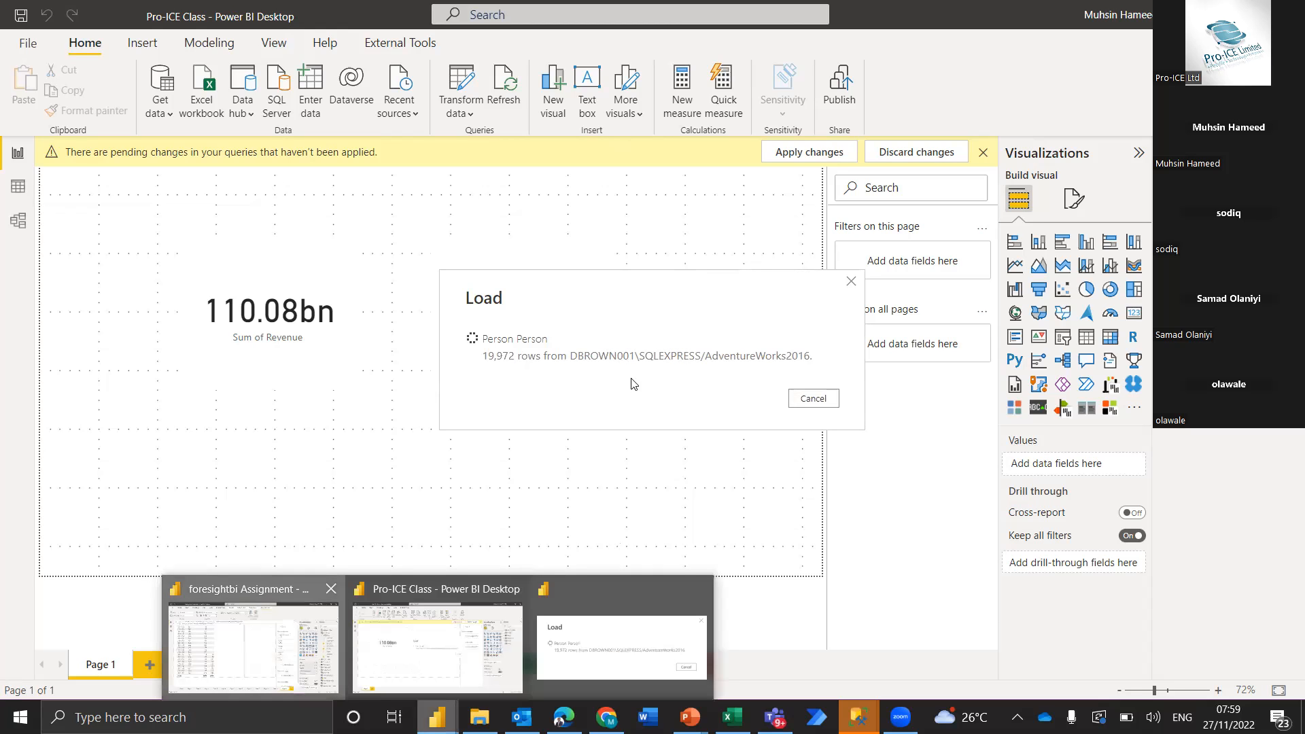
click(686, 385)
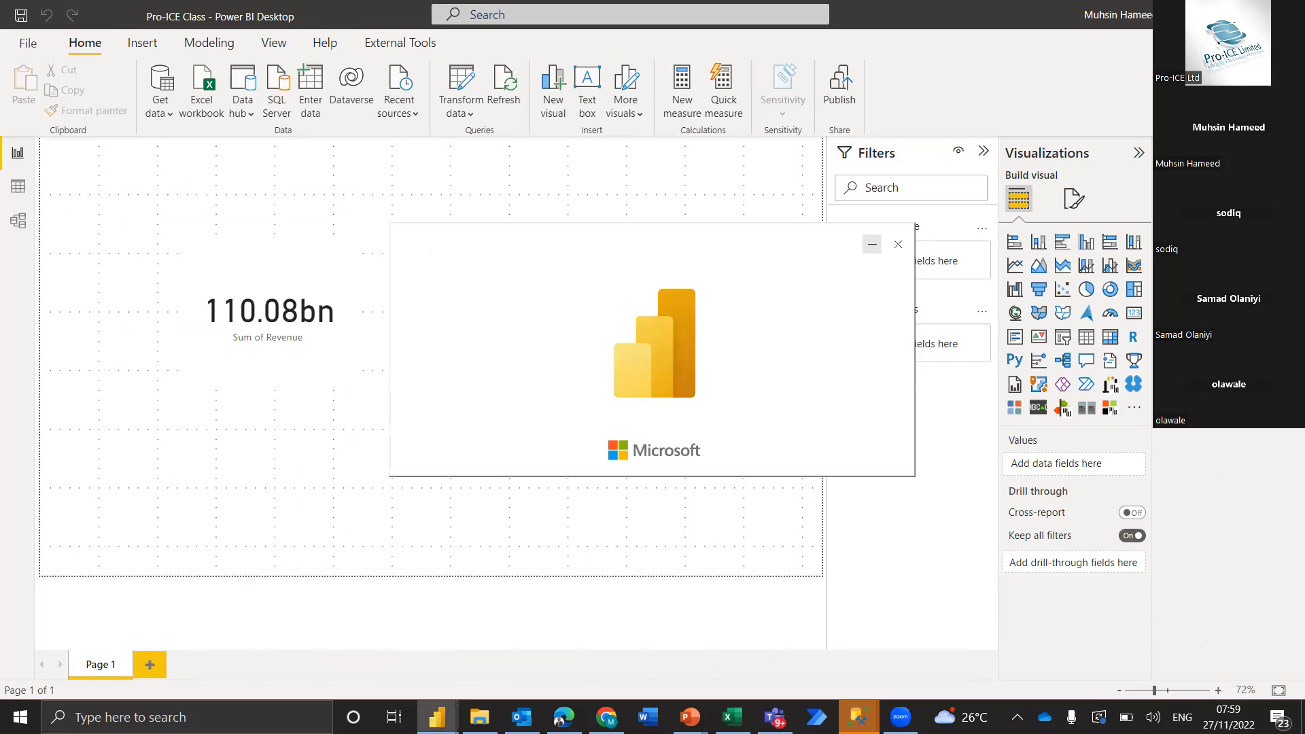
click(872, 244)
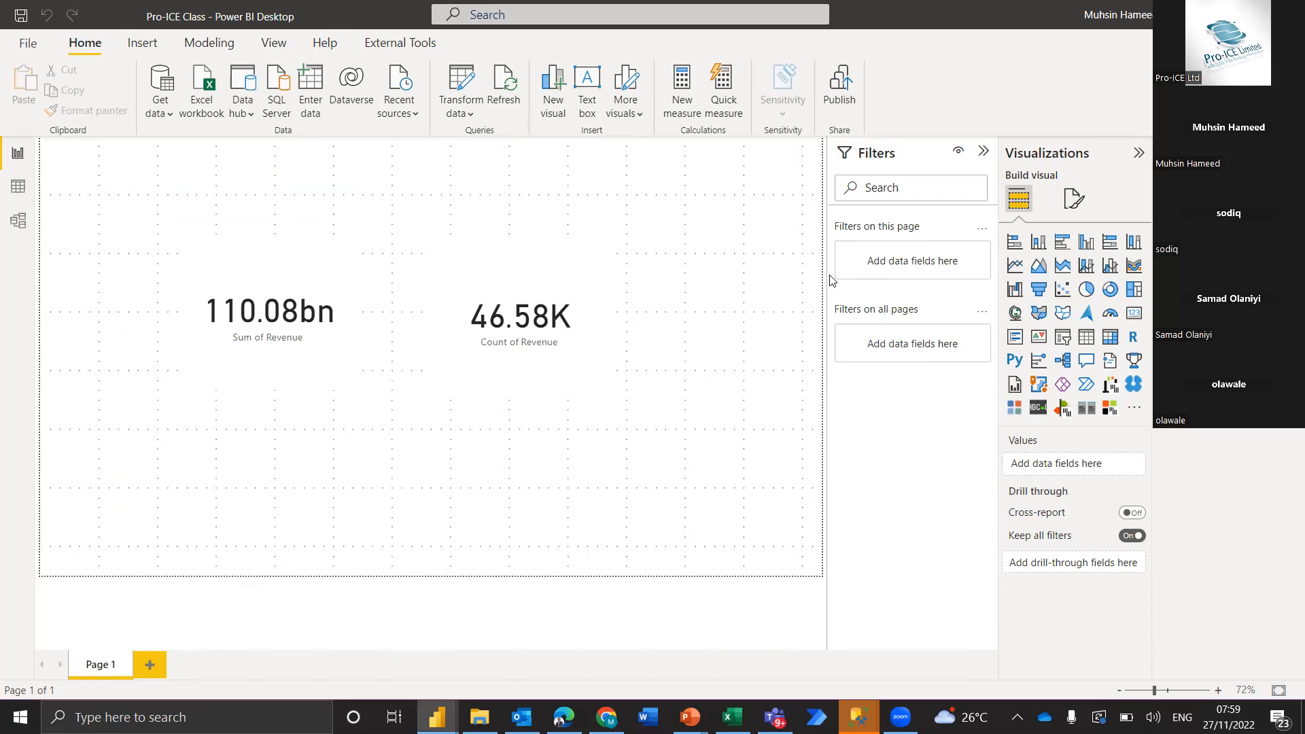
Open the imported Person Person table in the Data view of the Pro-ICE Class report
click(20, 194)
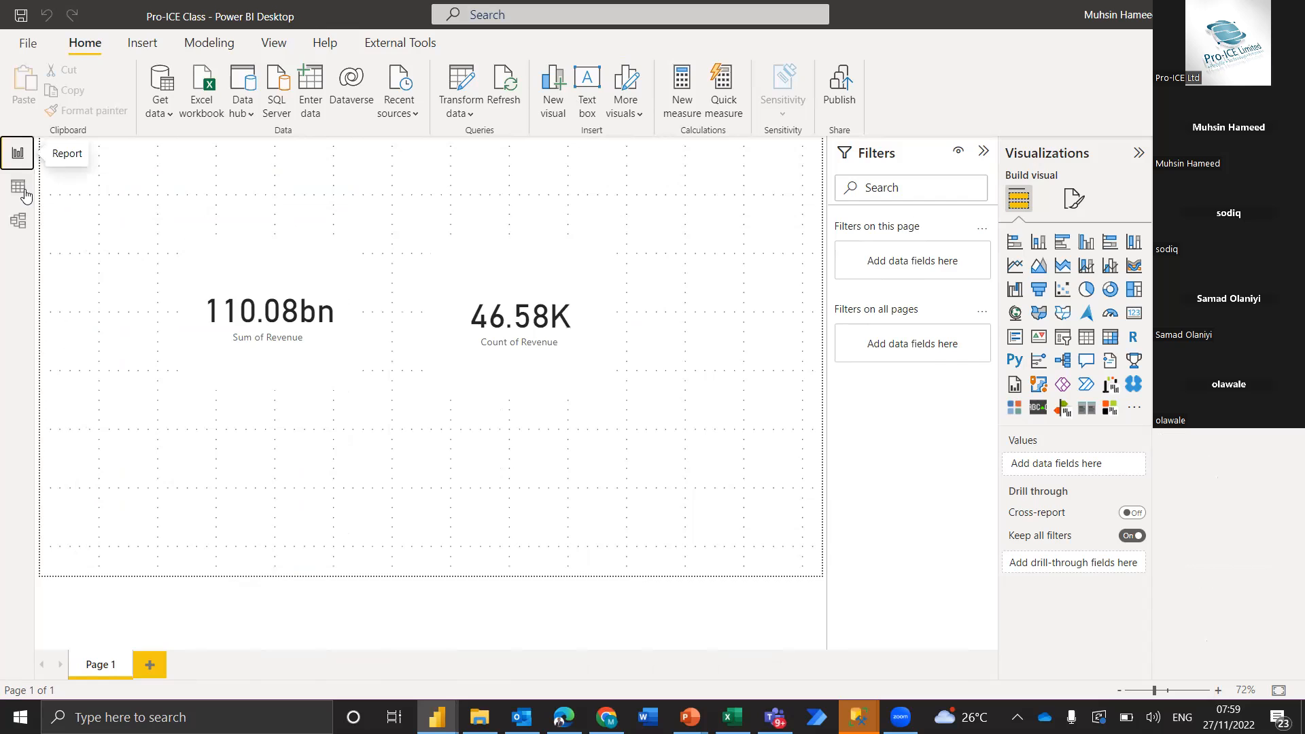
click(24, 194)
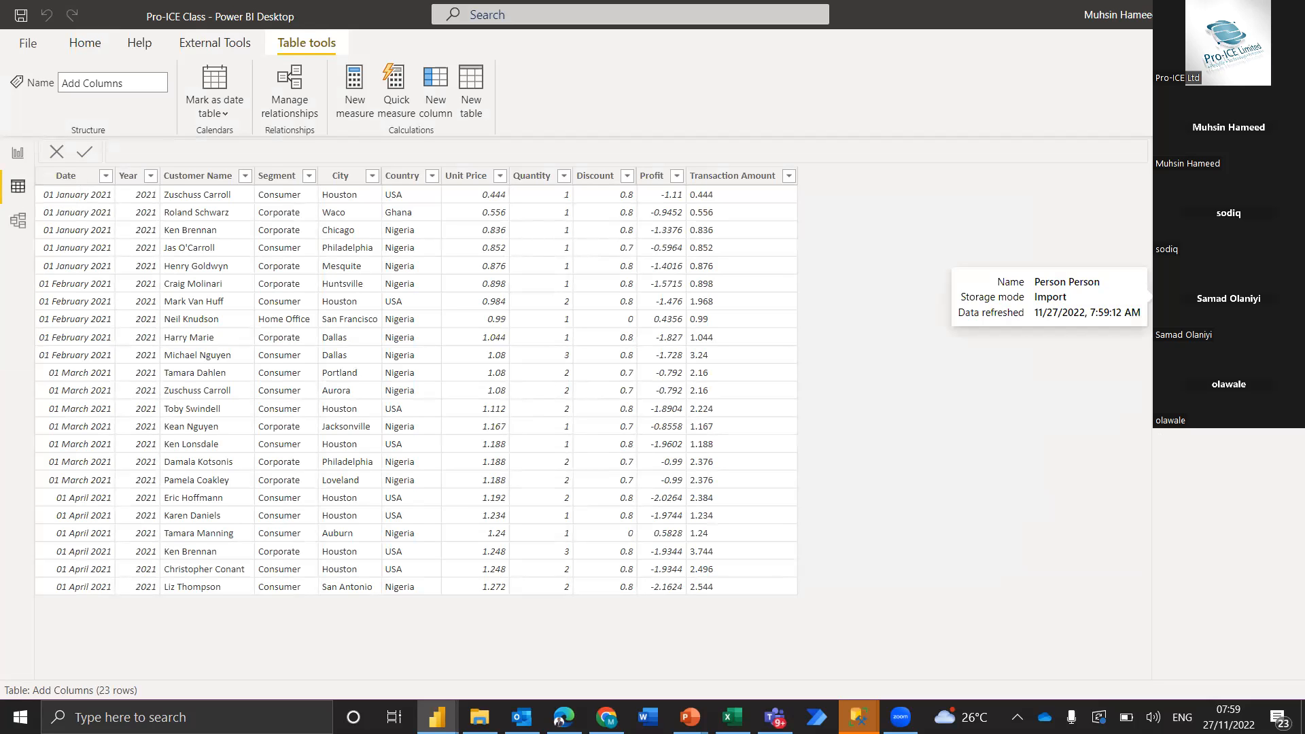
click(1204, 297)
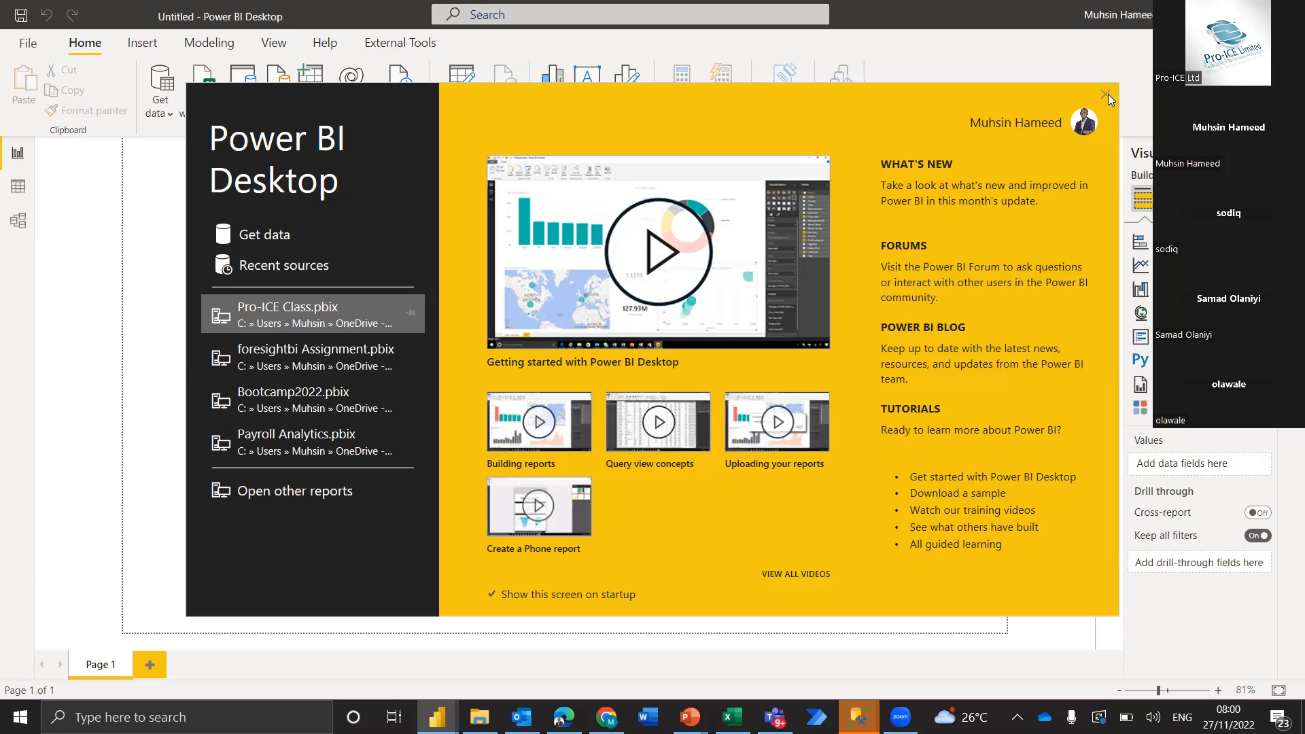
Dismiss the start screen of the new untitled report and return to Pro-ICE Class to browse the Person Person rows
click(1106, 94)
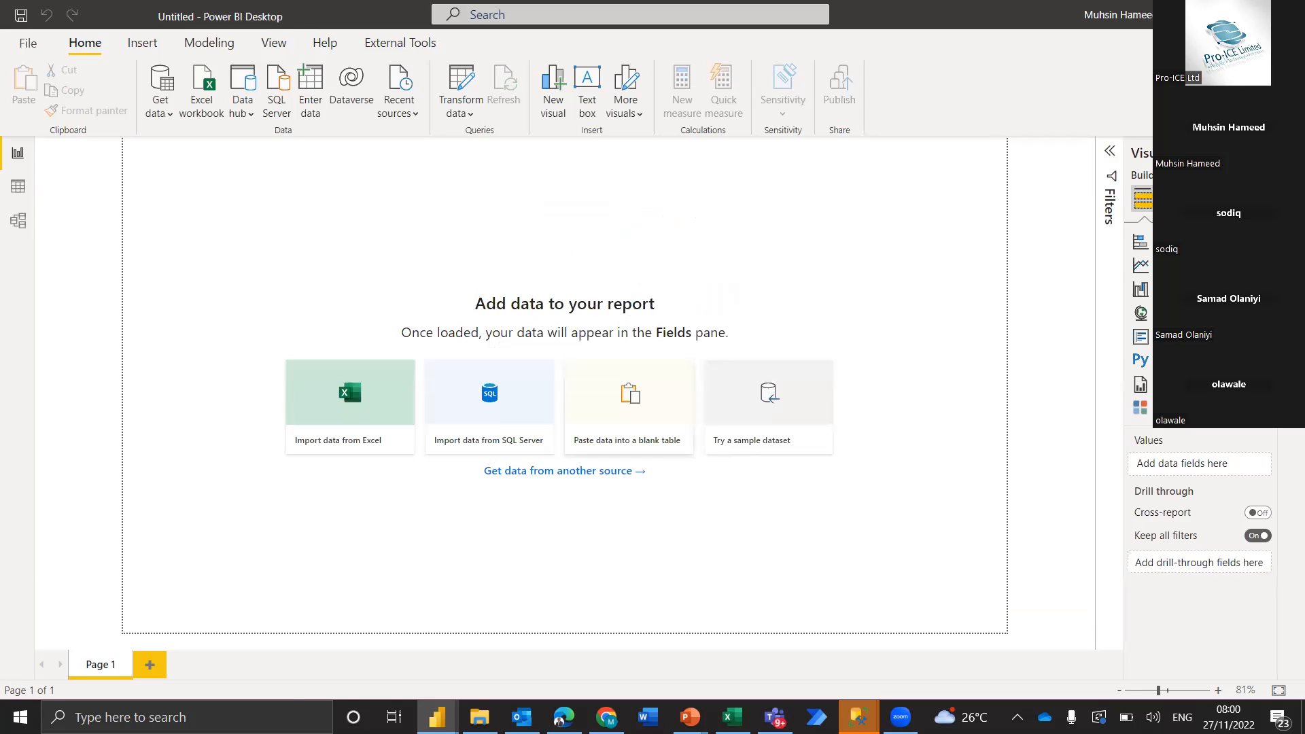
mouse_move(437, 717)
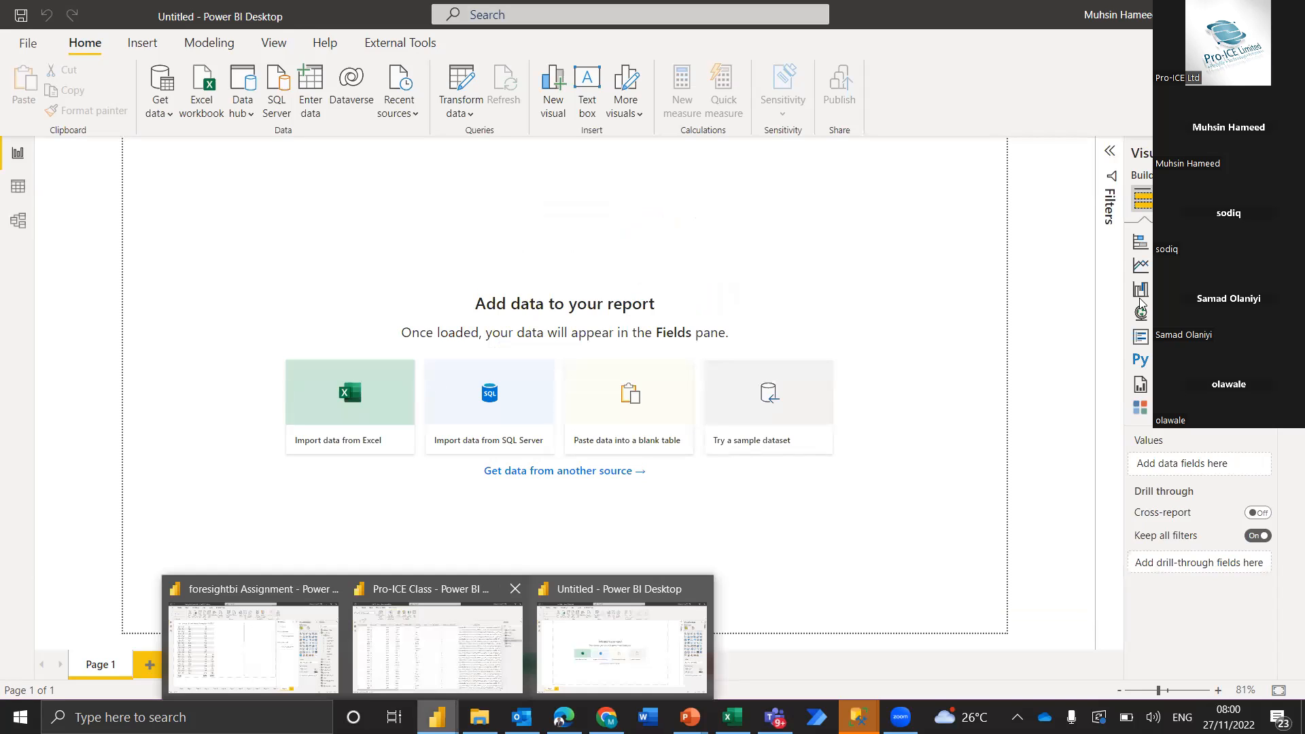
click(438, 642)
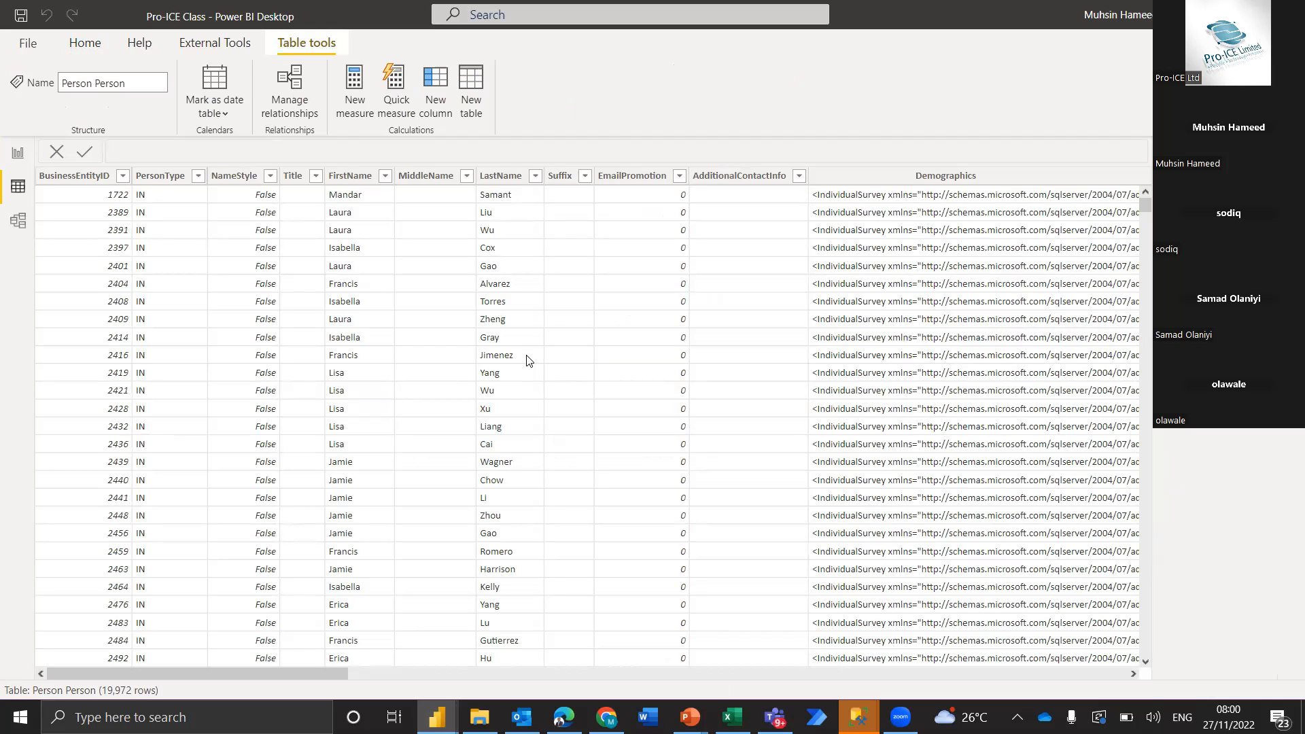
scroll(139, 633, down, 5)
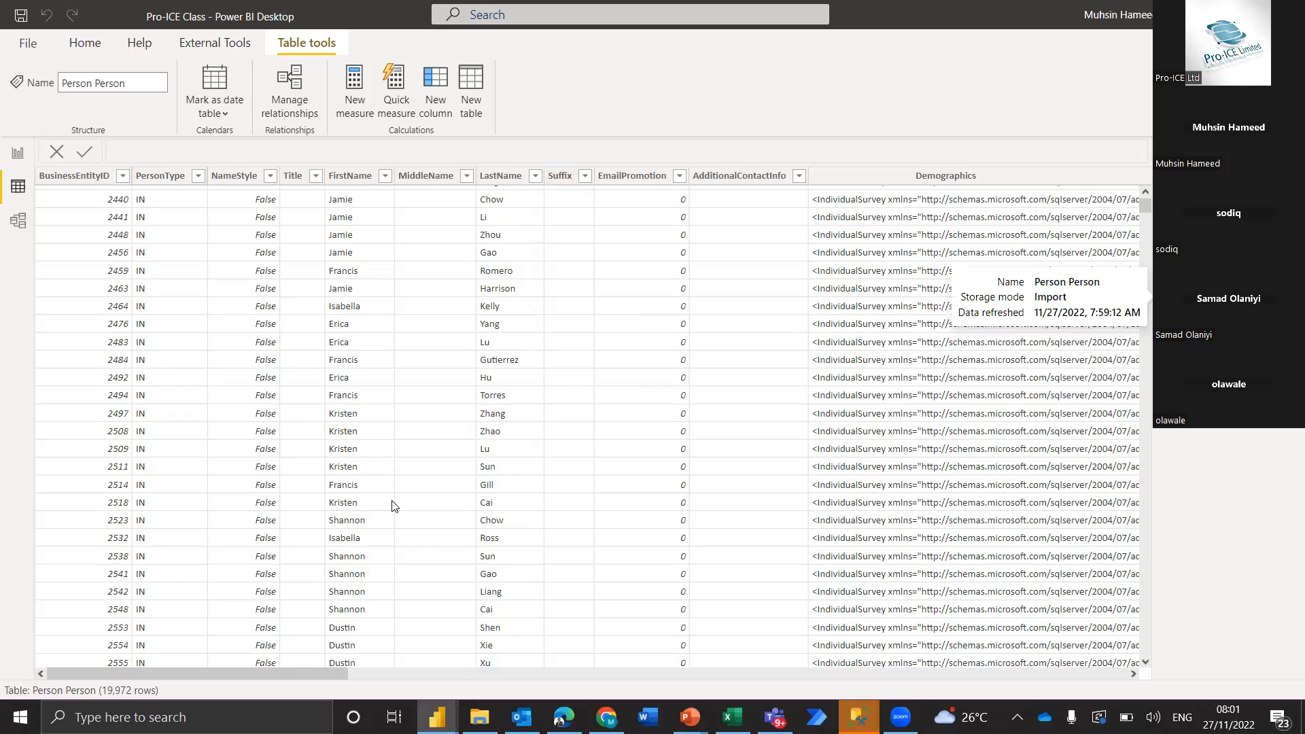
scroll(480, 479, down, 3)
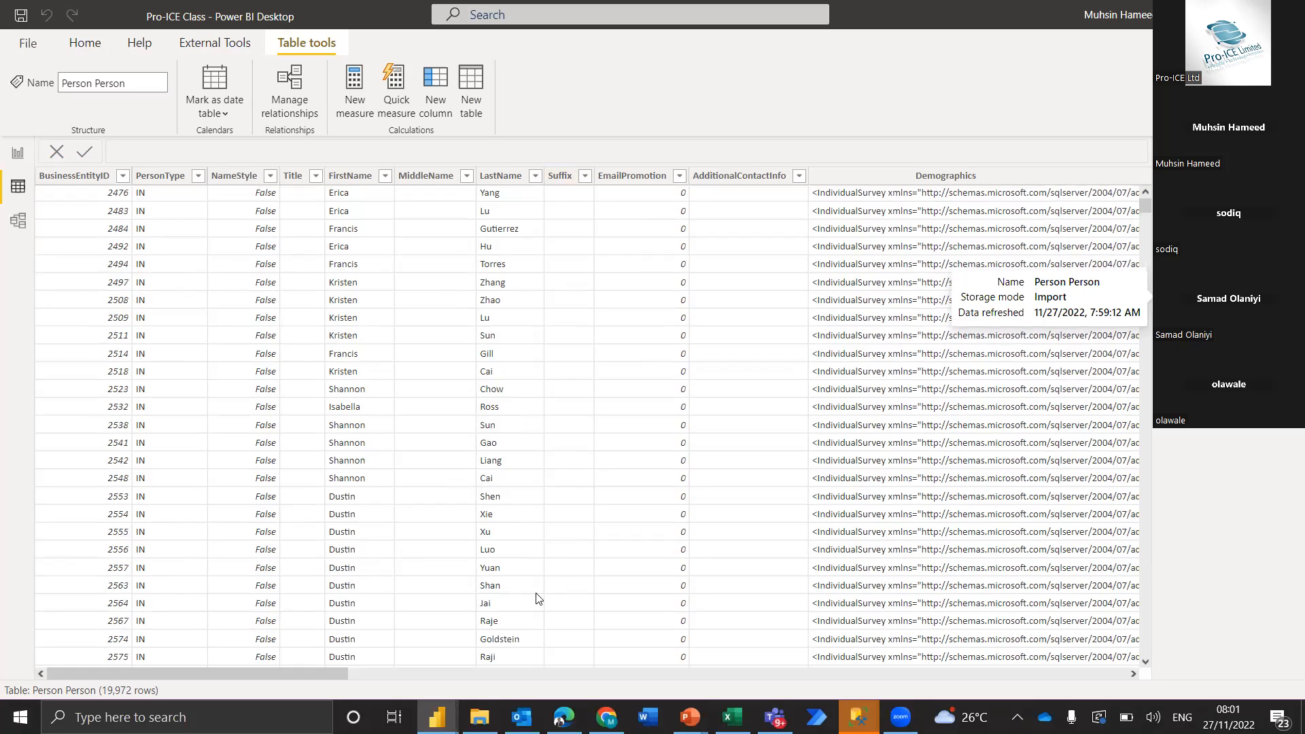
Connect the untitled report to the SQL Server DBROWN001\SQLEXPRESS in DirectQuery mode, checking the advanced options
click(437, 717)
click(610, 618)
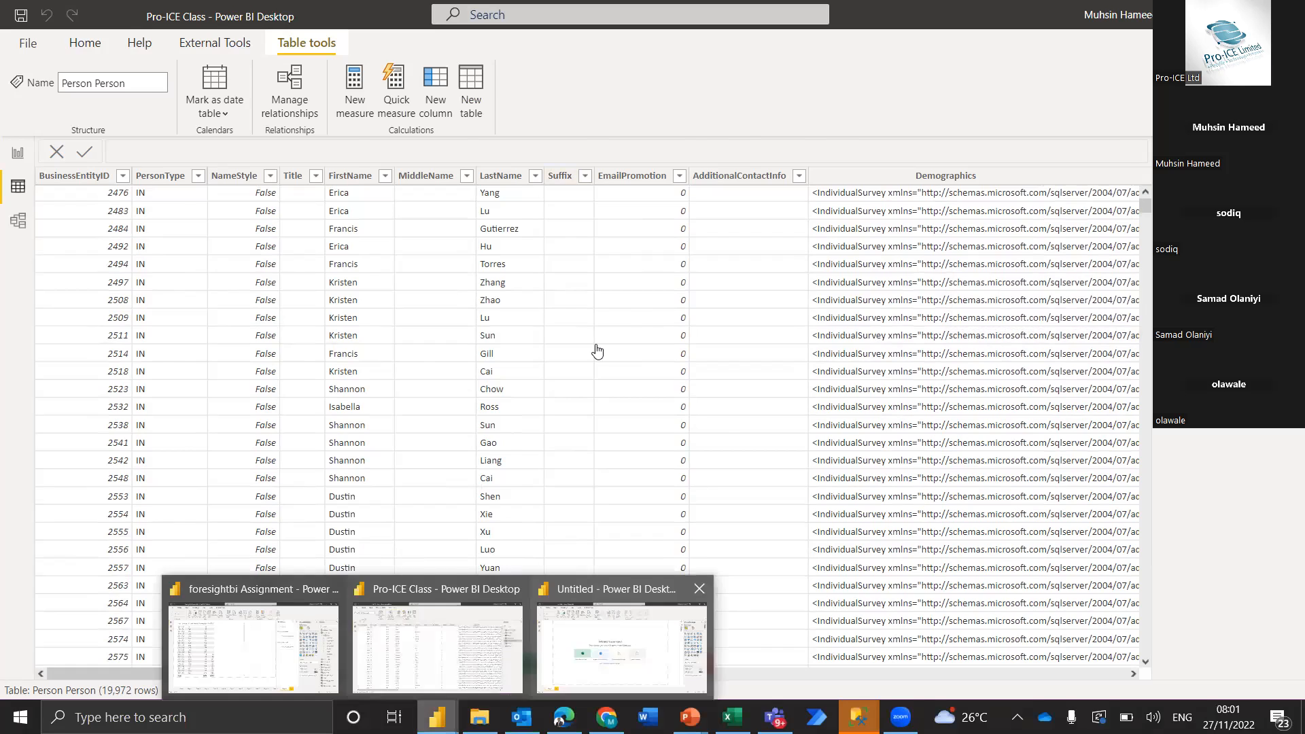
click(286, 98)
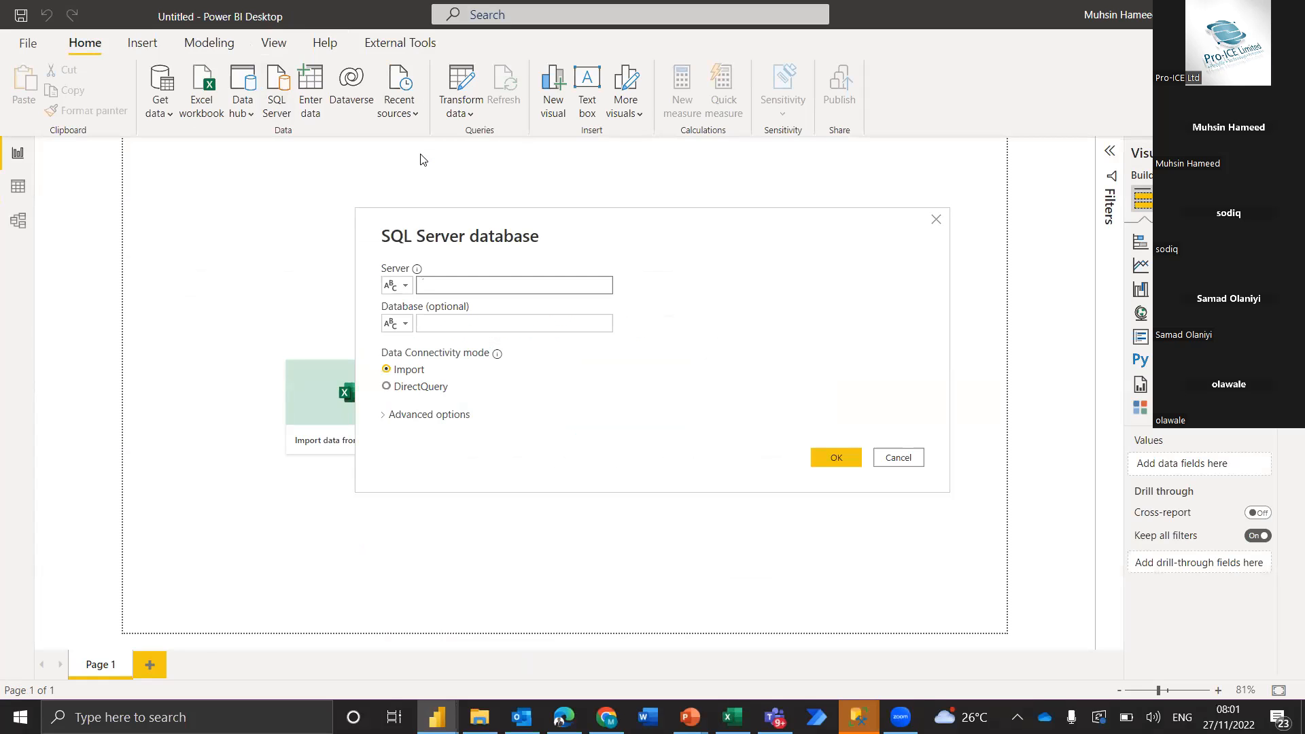
text(DBROWN001\SQLEXPRESS)
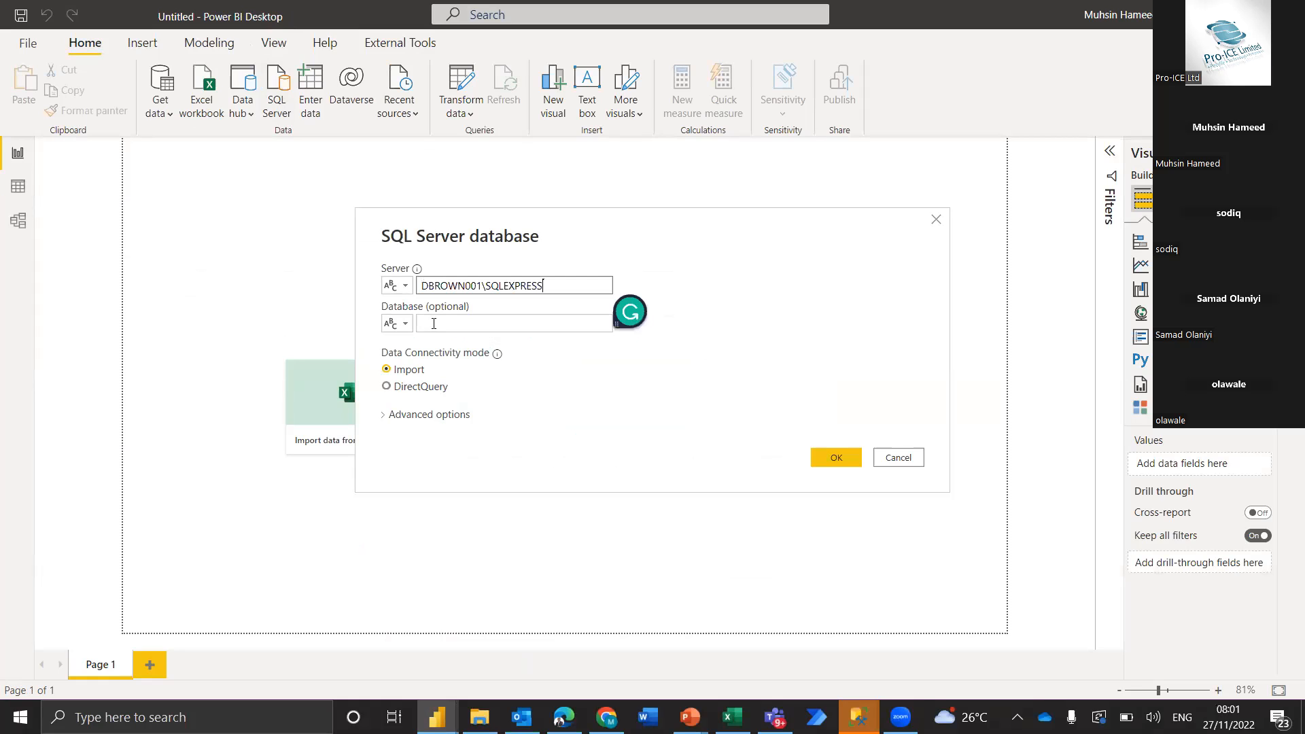
click(392, 395)
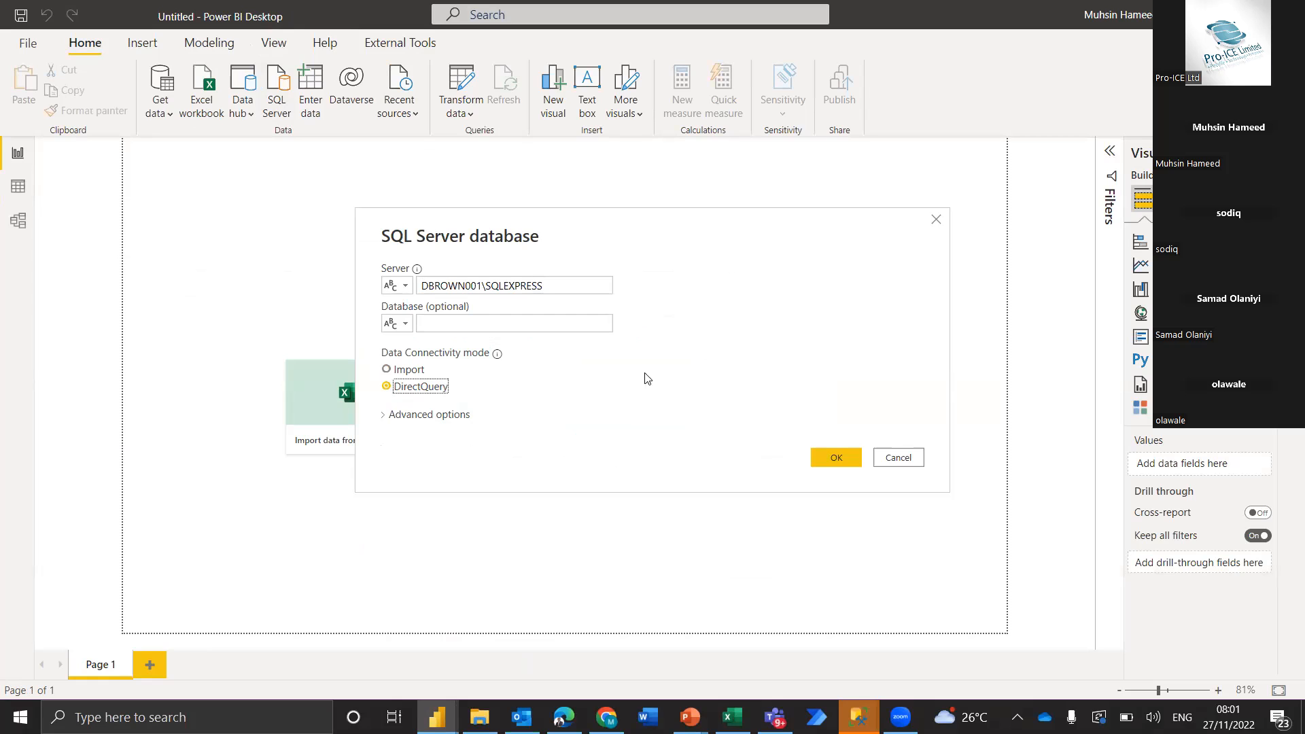
click(385, 422)
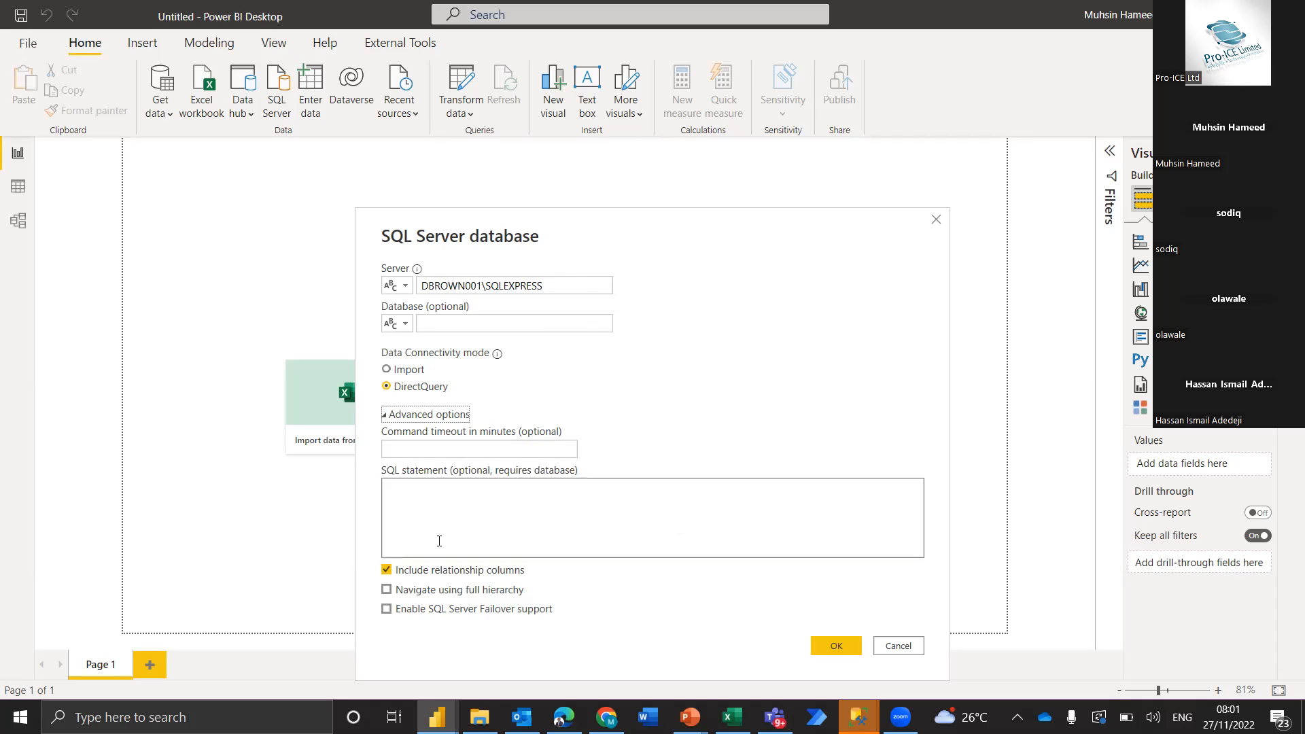
click(425, 499)
key(Return)
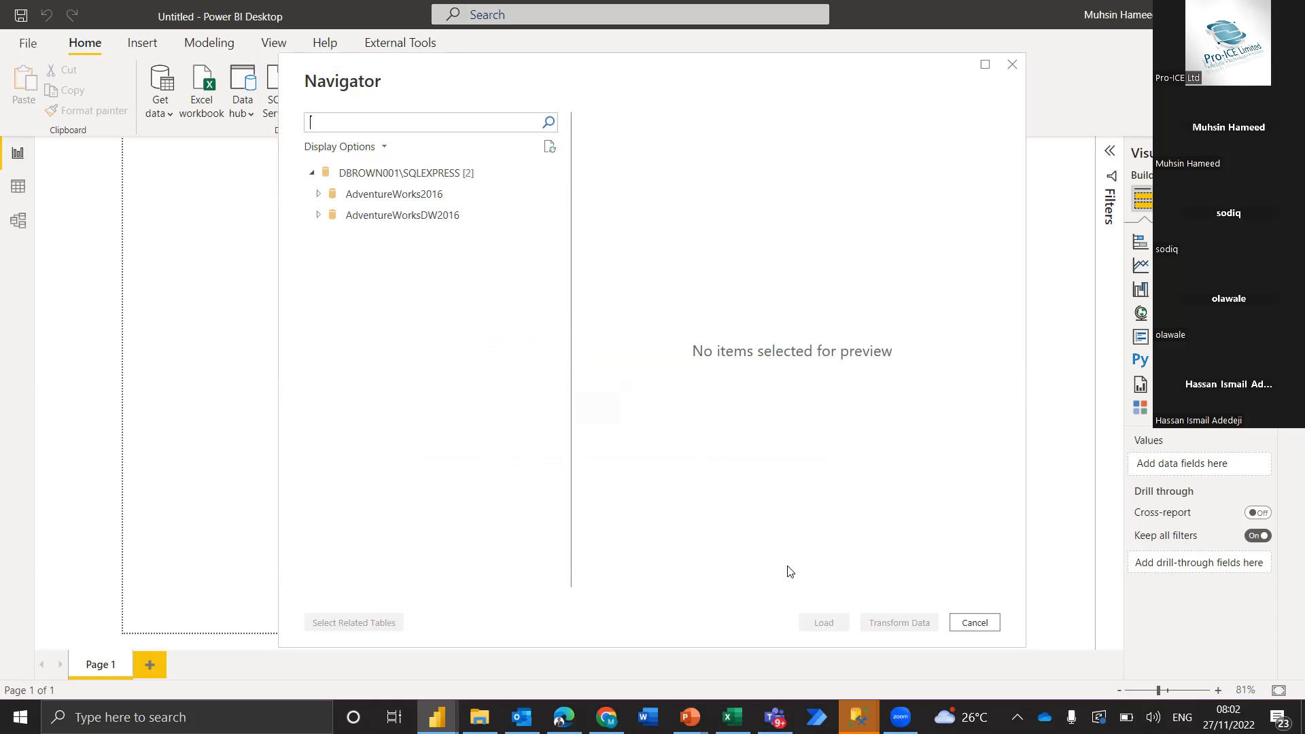
Load the Person.Person table from AdventureWorks2016 into the untitled report through DirectQuery
click(319, 195)
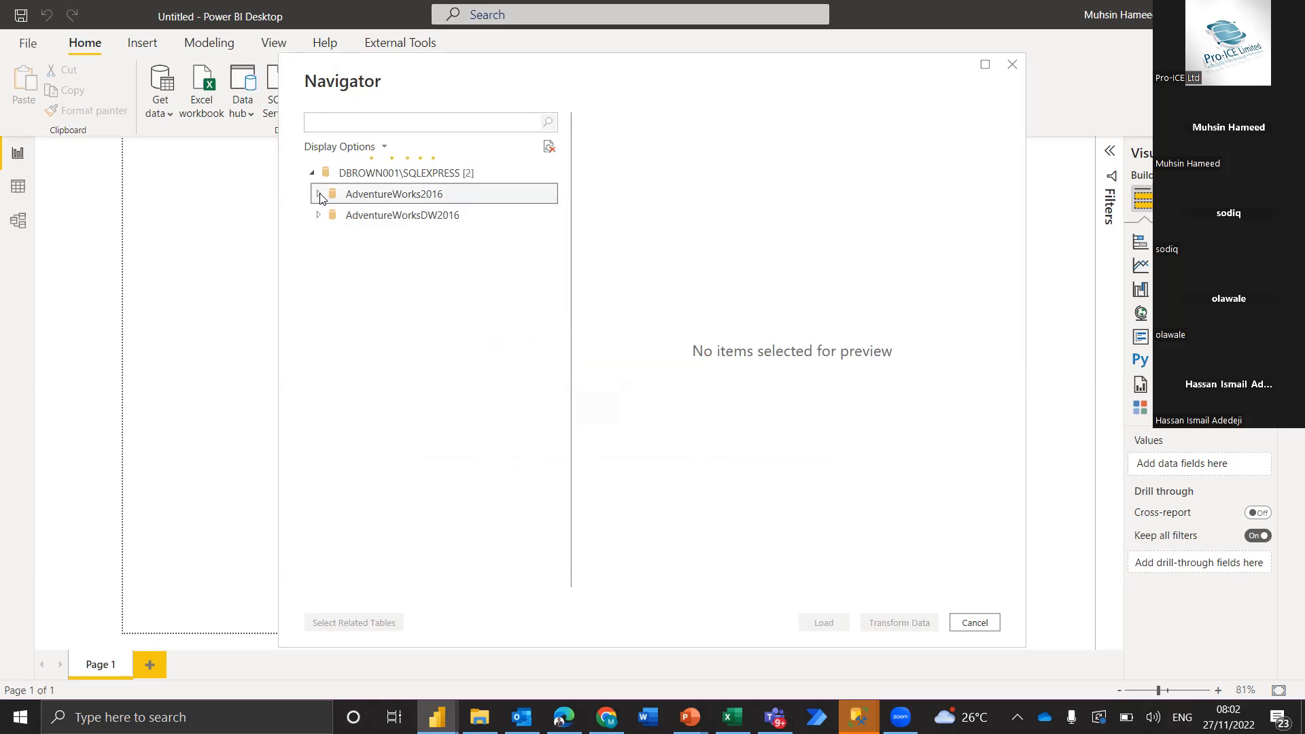
scroll(435, 384, down, 3)
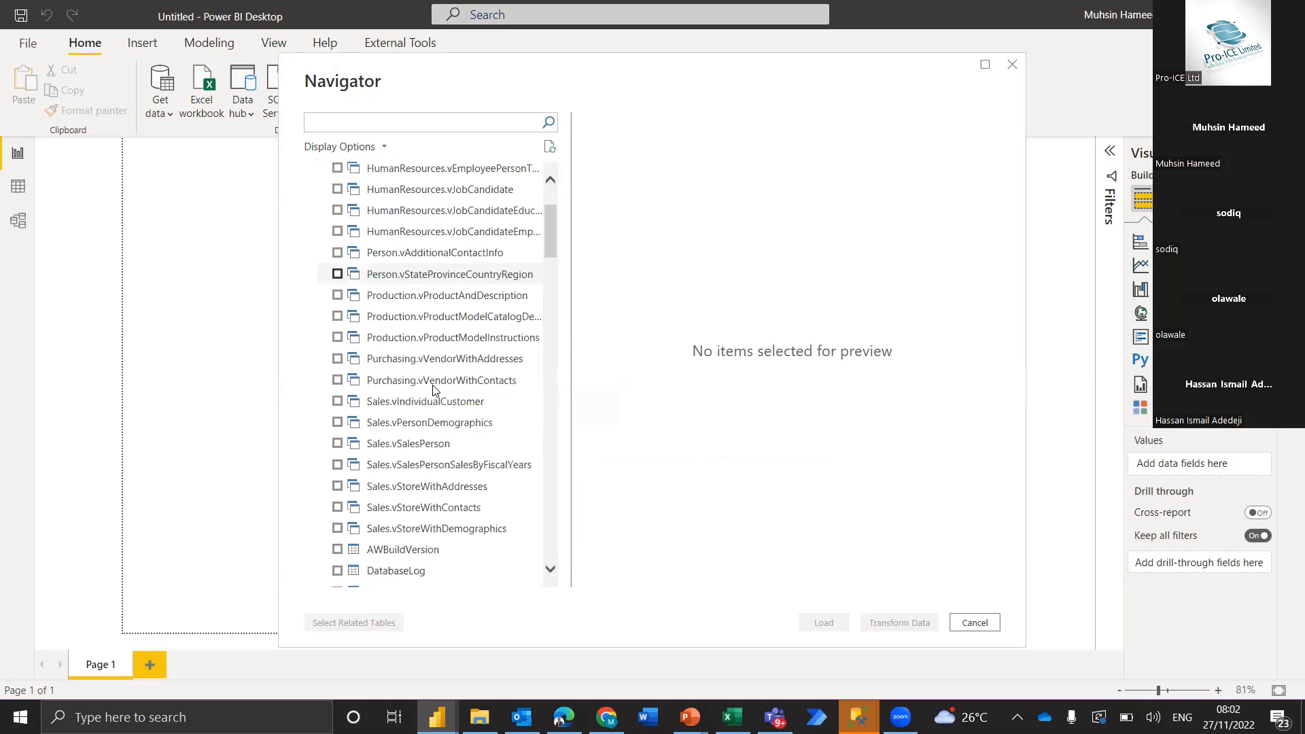
scroll(433, 388, down, 3)
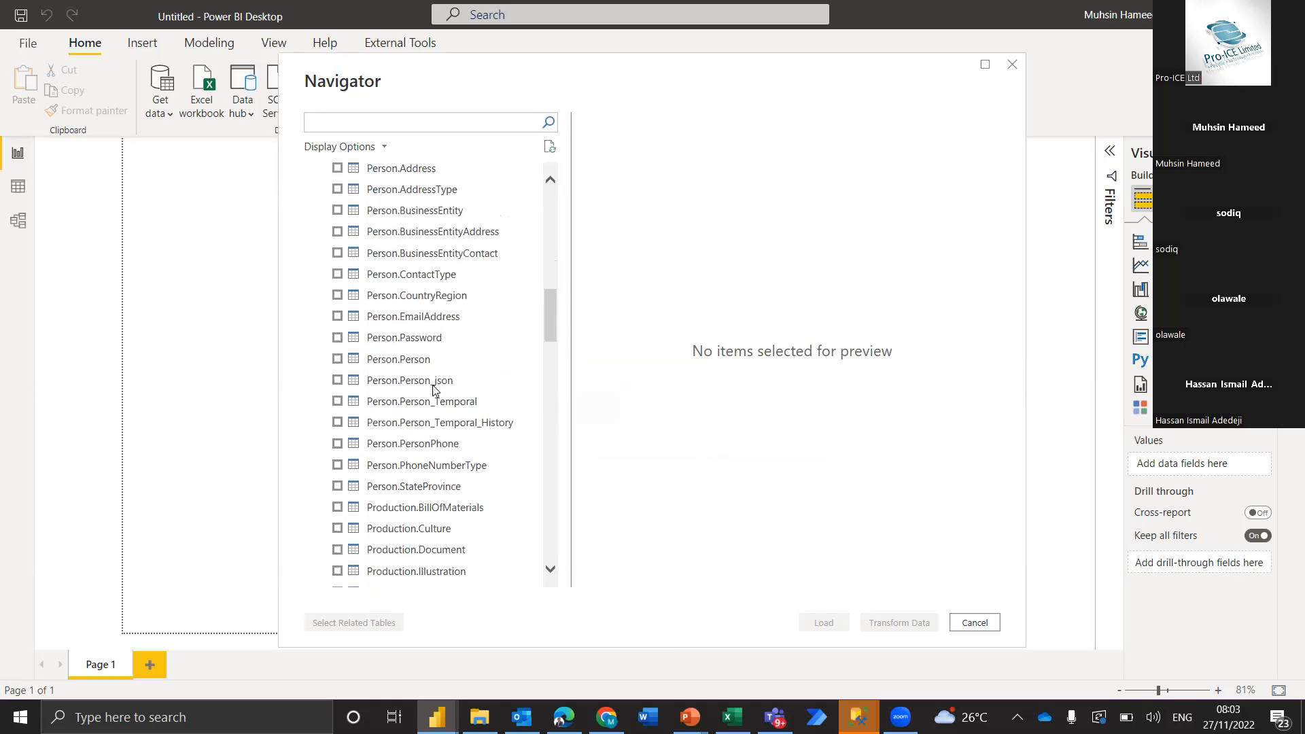
click(339, 360)
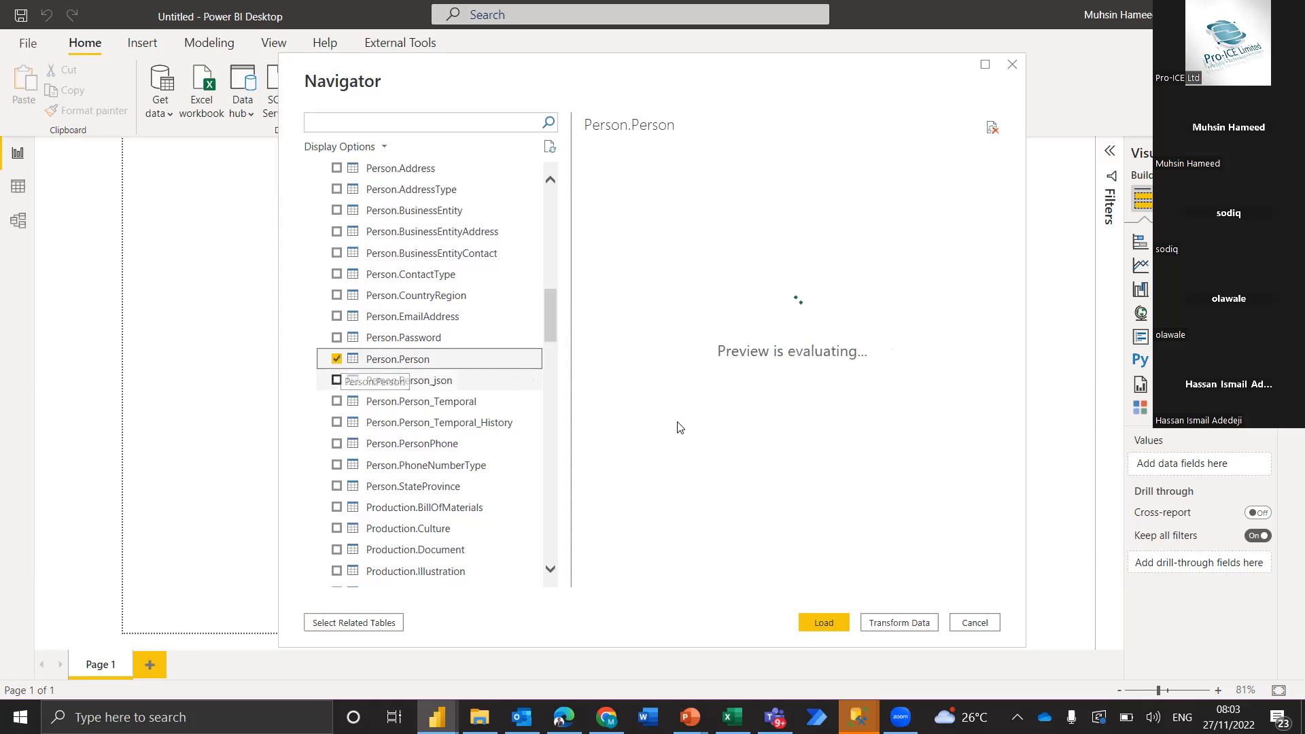
click(819, 605)
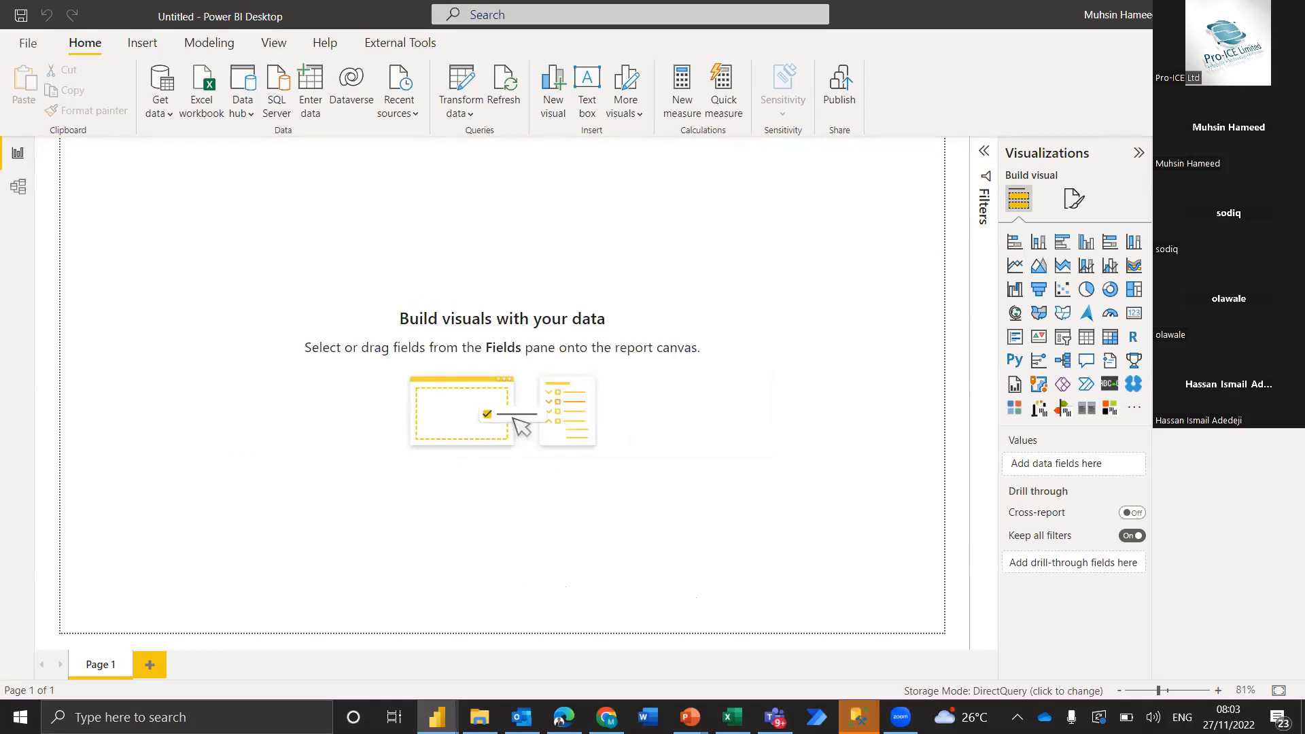
Compare the imported Person Person data in Pro-ICE Class with the Model view of the untitled DirectQuery report
mouse_move(437, 717)
click(427, 647)
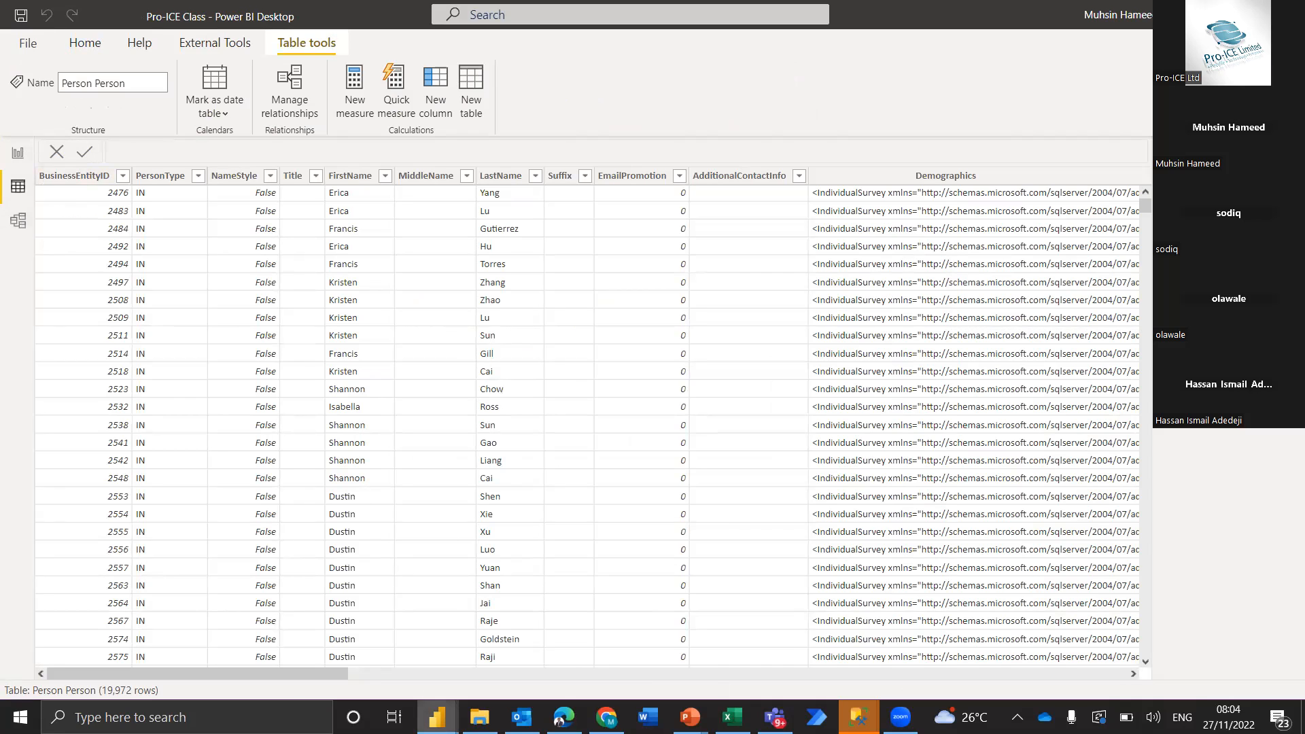
mouse_move(437, 717)
click(626, 646)
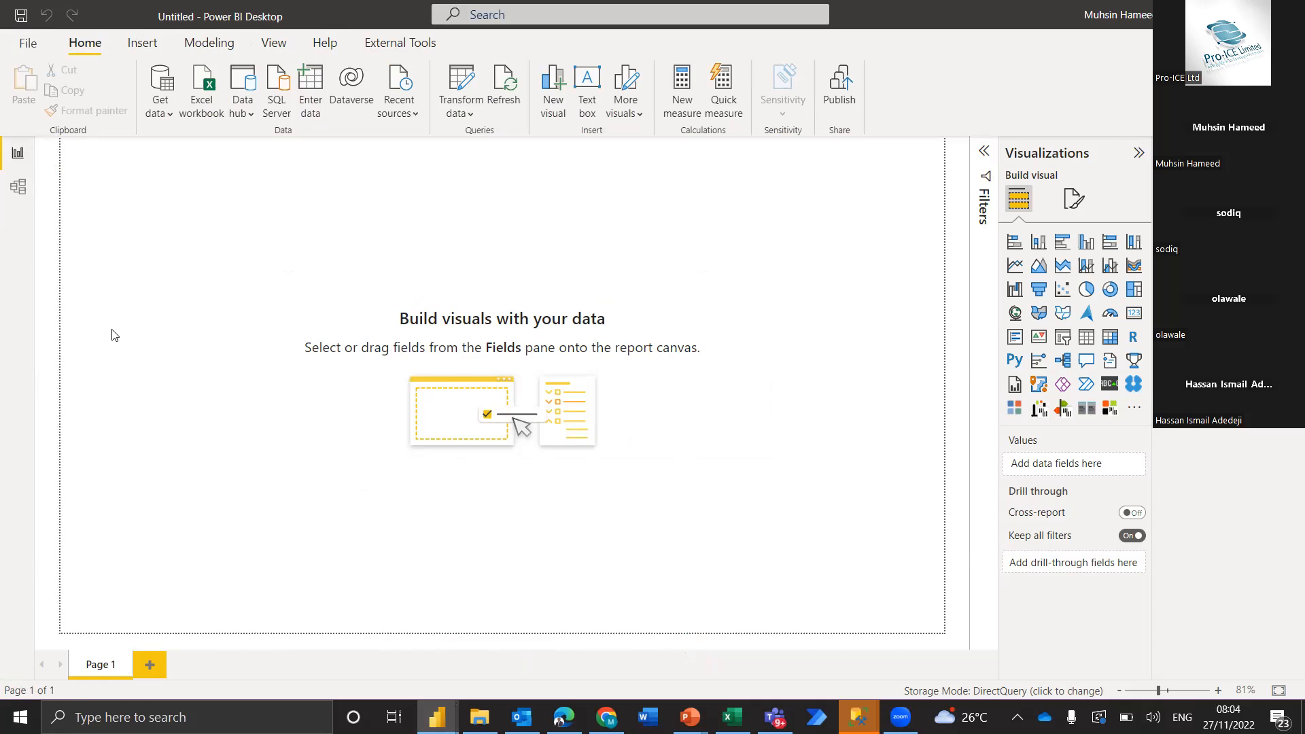
click(19, 191)
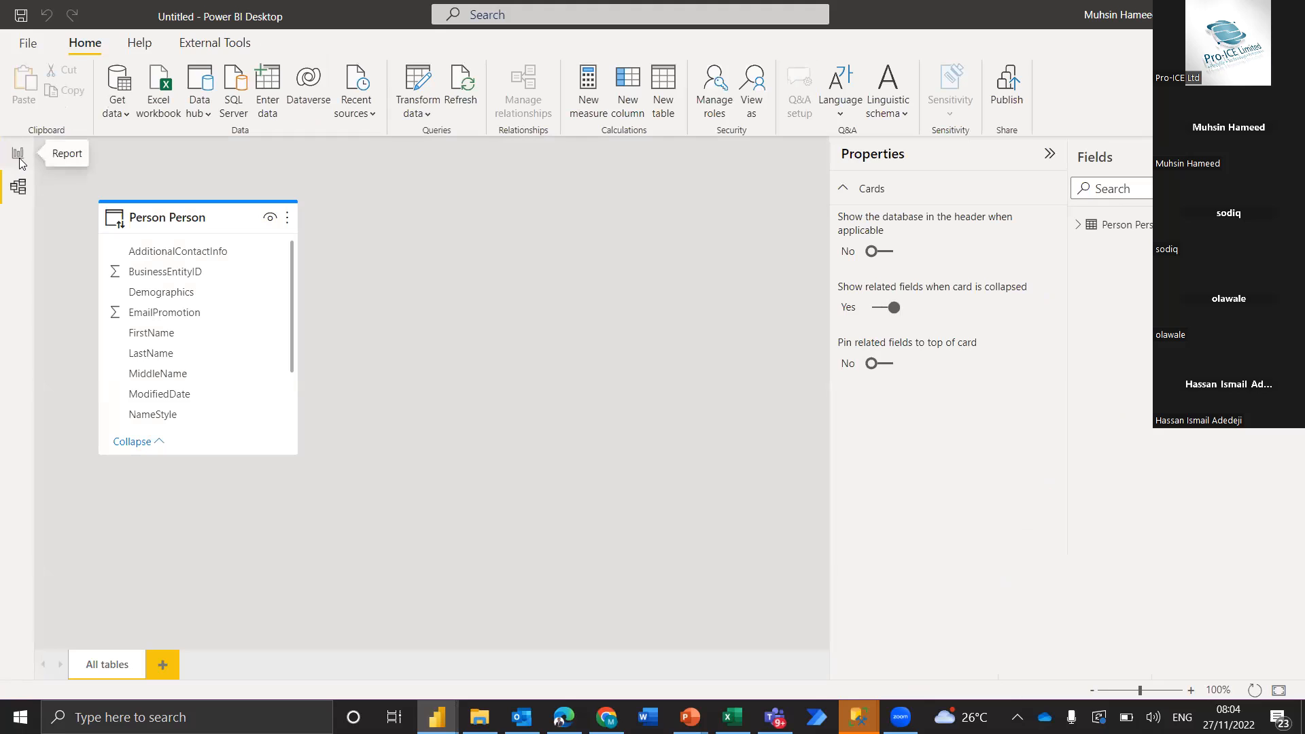
Add an area chart to the report page of the untitled report and enlarge it to cover most of the page
click(19, 158)
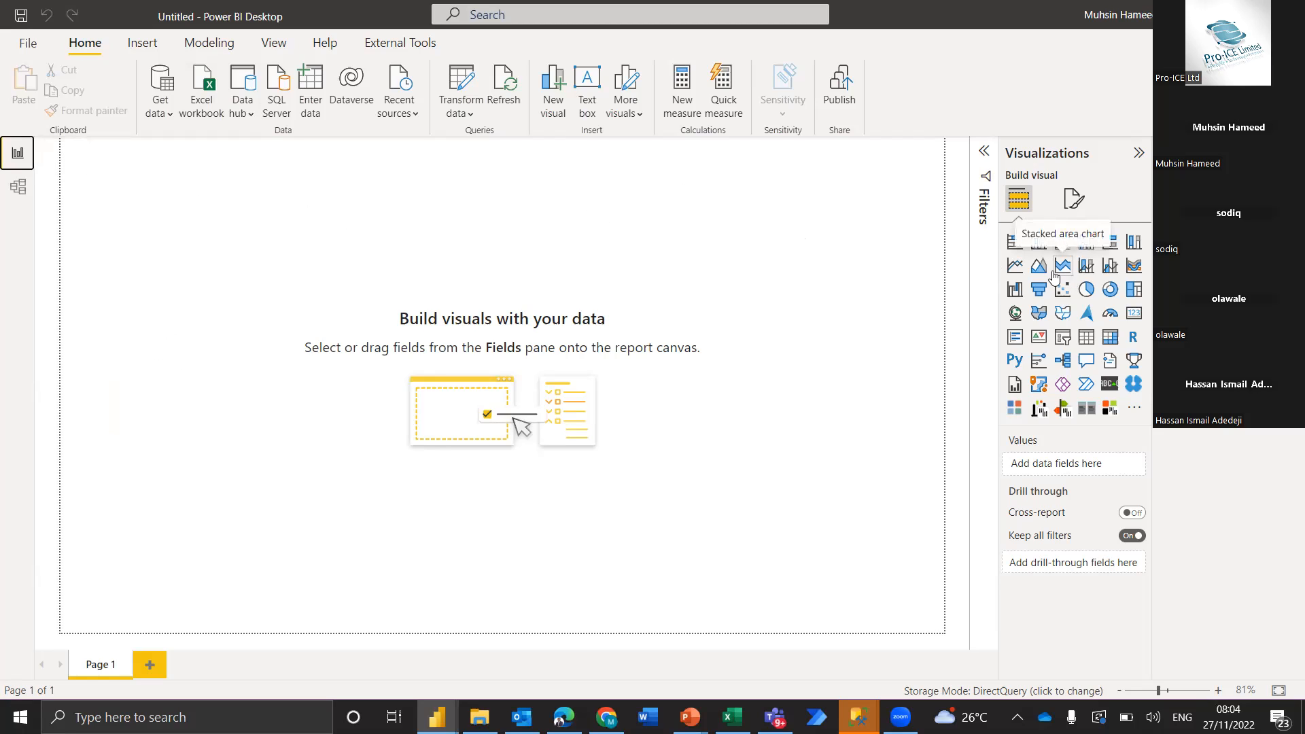
drag(271, 237, 198, 213)
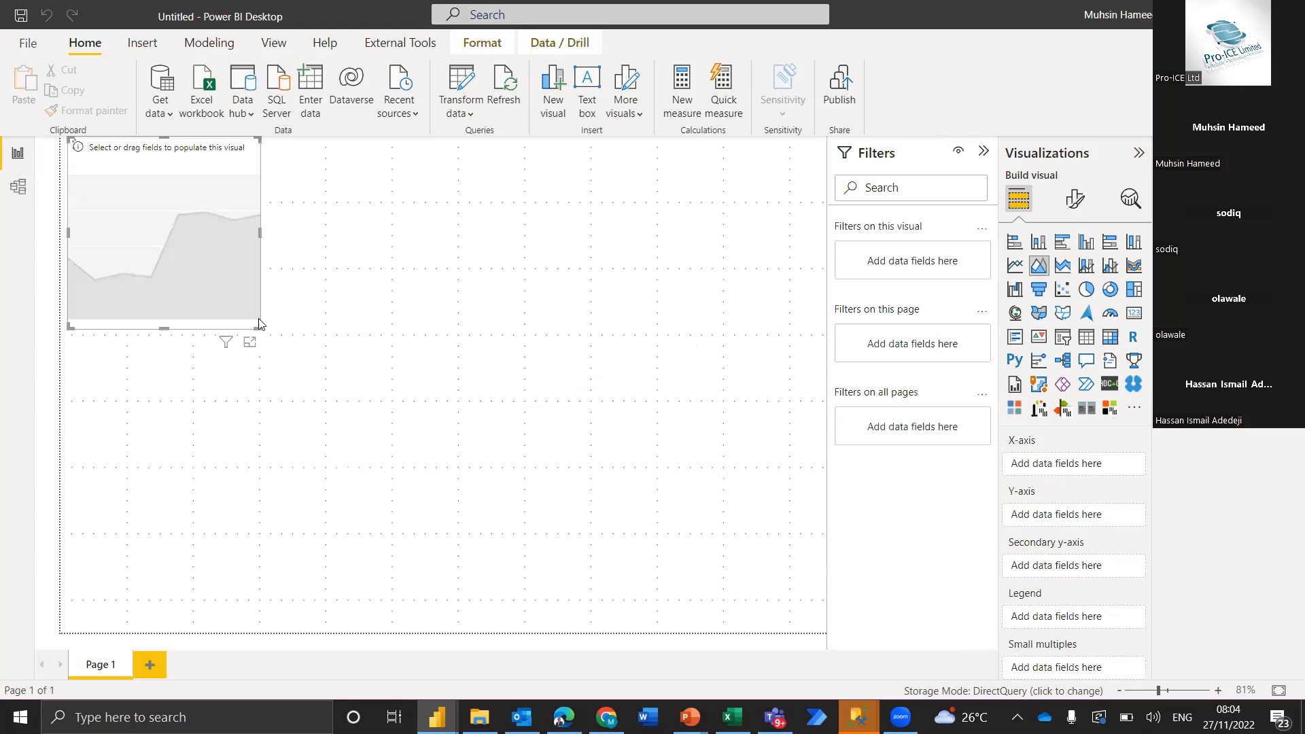
drag(216, 306, 532, 464)
Assign the Person Person FirstName field to the chart's axis and change the visual to a stacked bar chart
click(1167, 216)
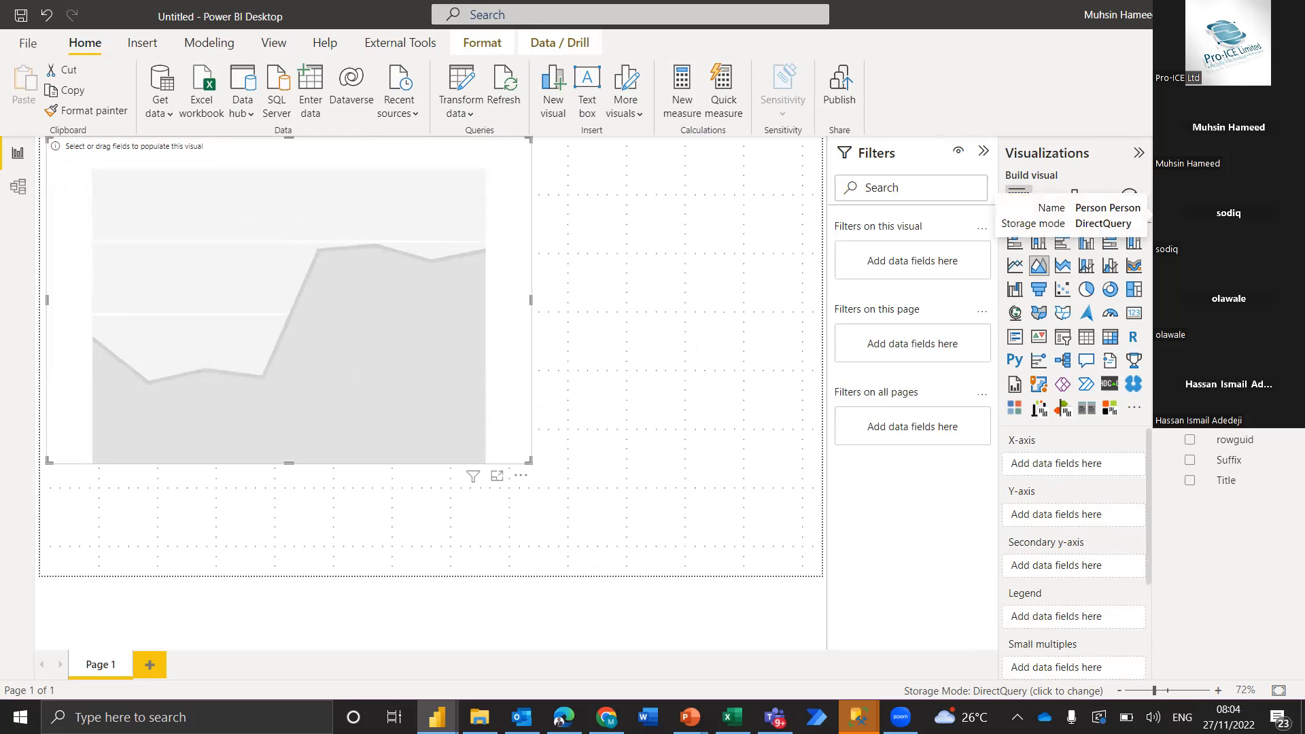
drag(1242, 318, 1084, 465)
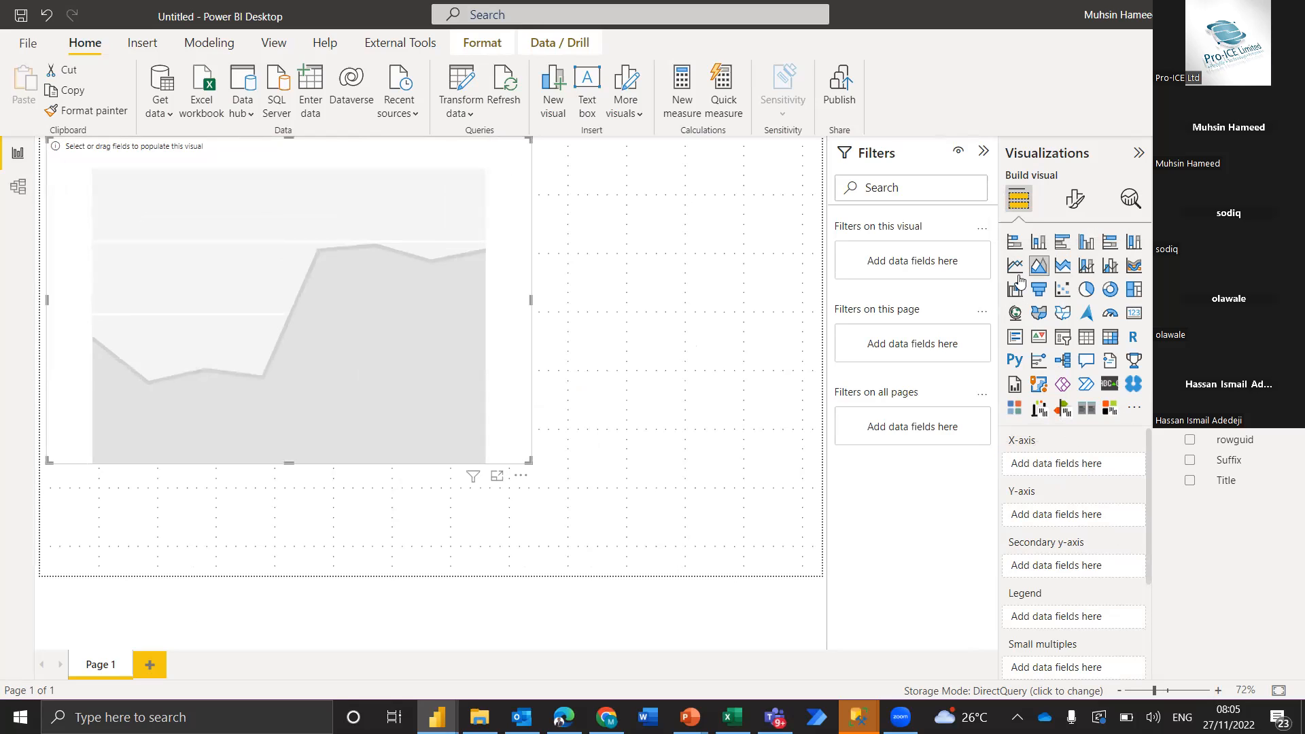
click(1016, 243)
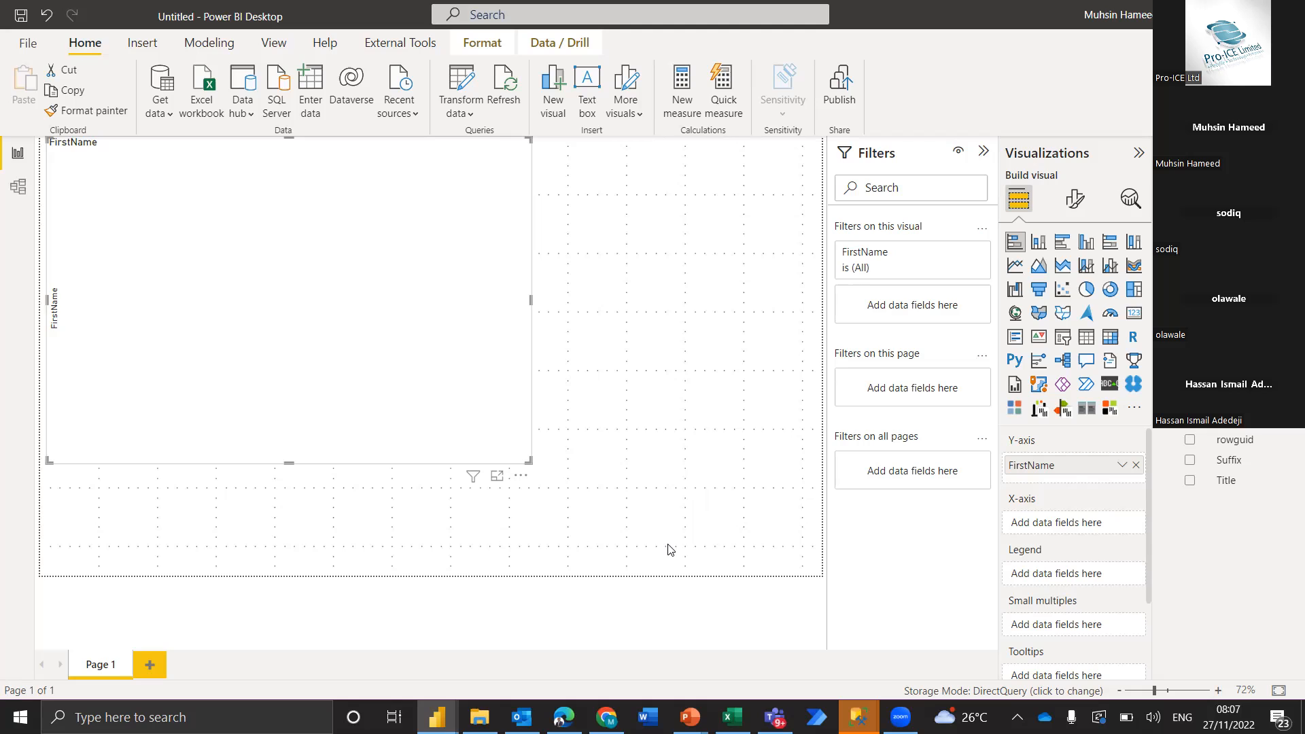
Switch to the PowerPoint slide show and advance it to the Data Modeling slide
key(alt+Tab)
key(alt+Tab)
key(alt+Tab)
key(alt+Tab)
key(alt+Tab)
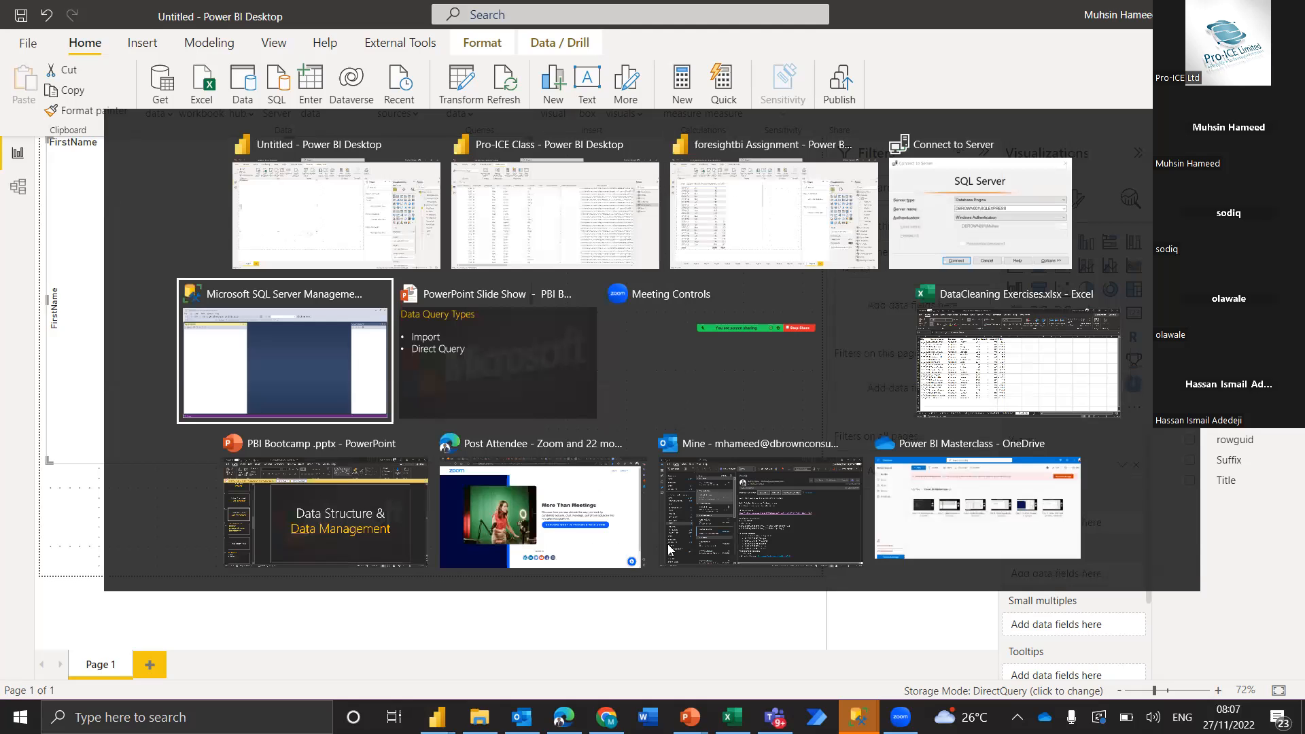
key(Right)
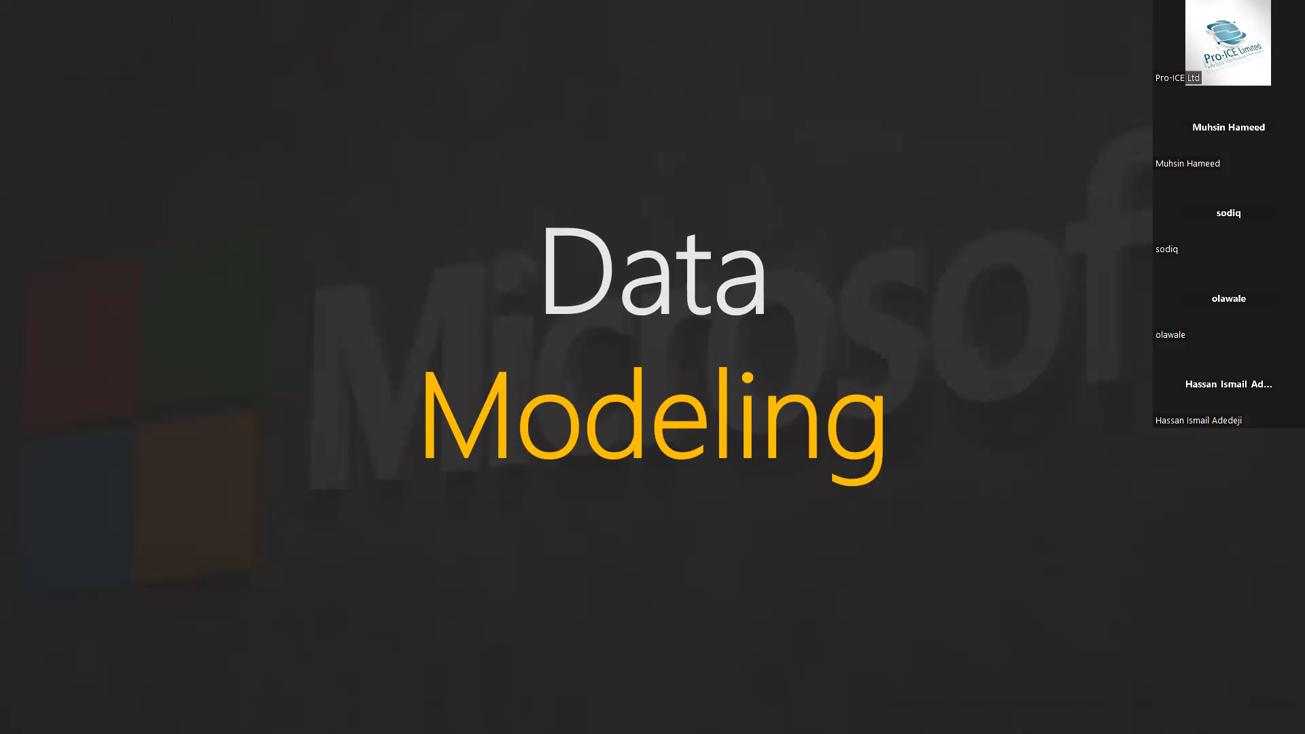
Switch to the blank Excel workbook Book1 and close all SQL Server Management Studio windows
key(alt+Tab)
key(Tab)
key(Tab)
key(Tab)
key(Tab)
key(Tab)
key(Tab)
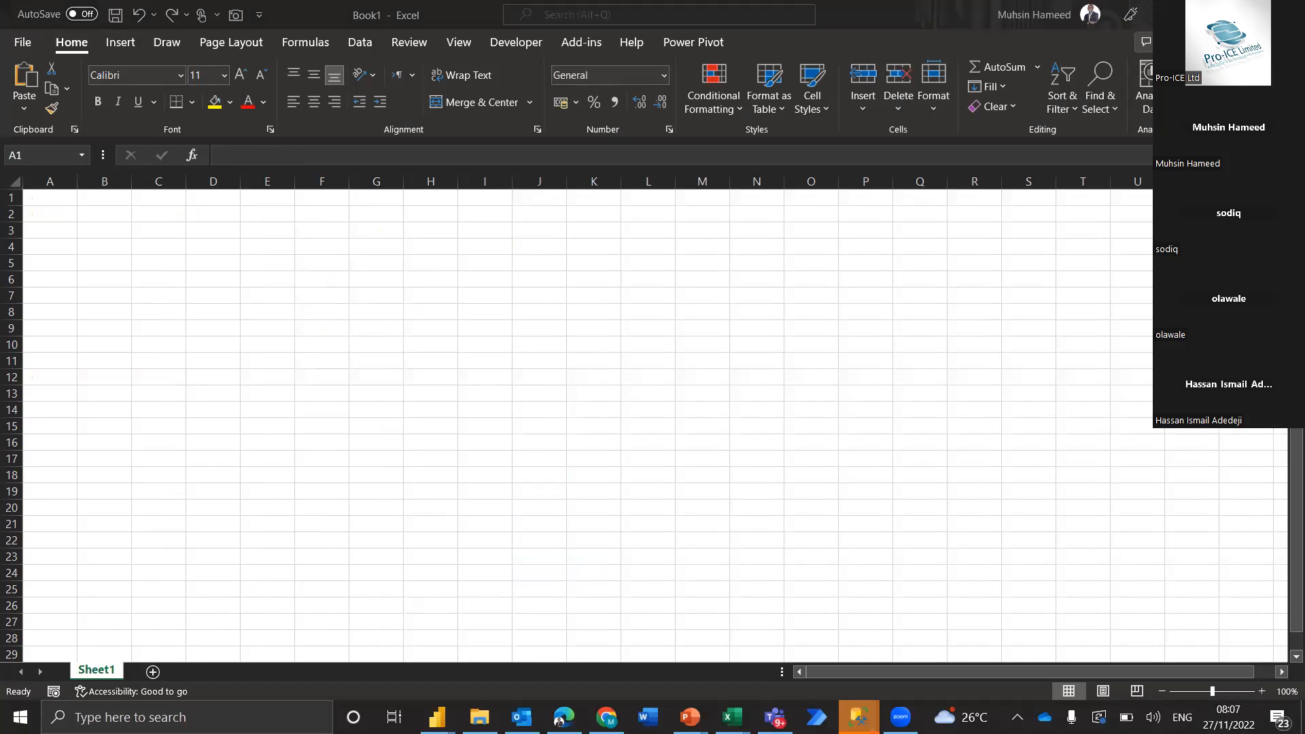
right_click(859, 718)
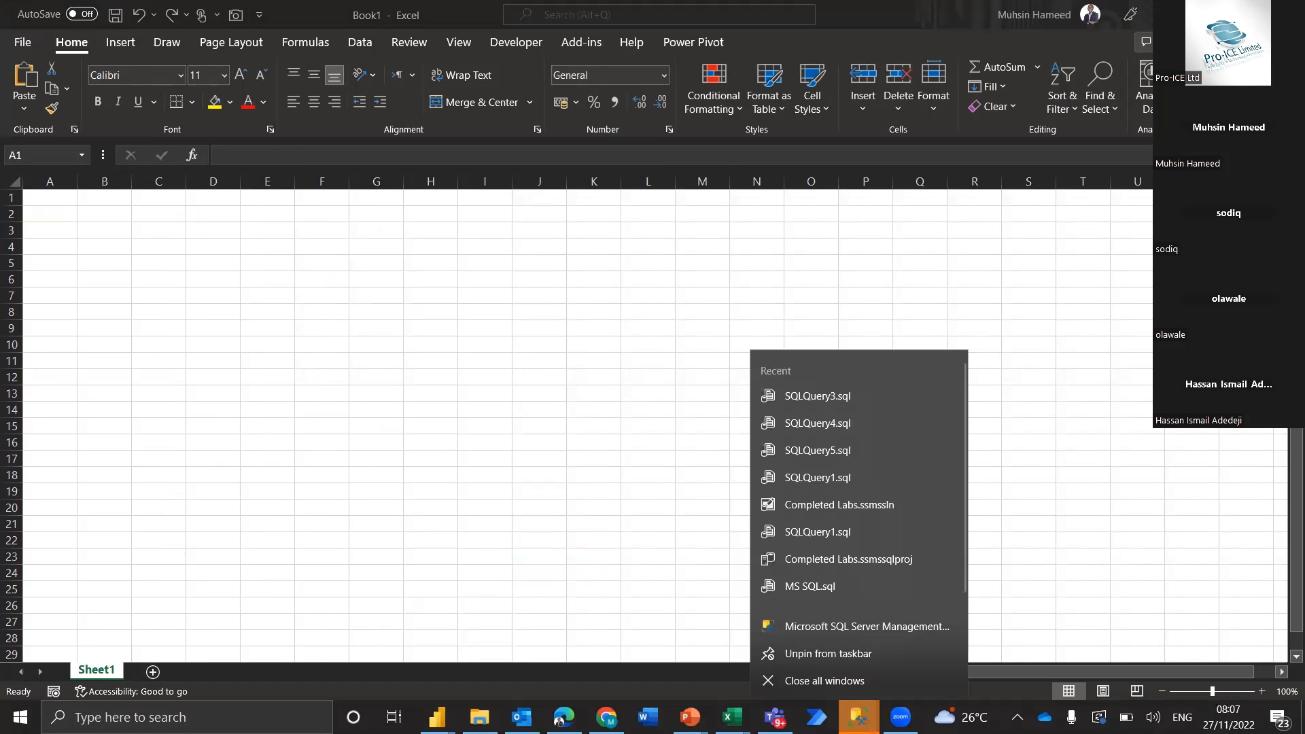
click(819, 687)
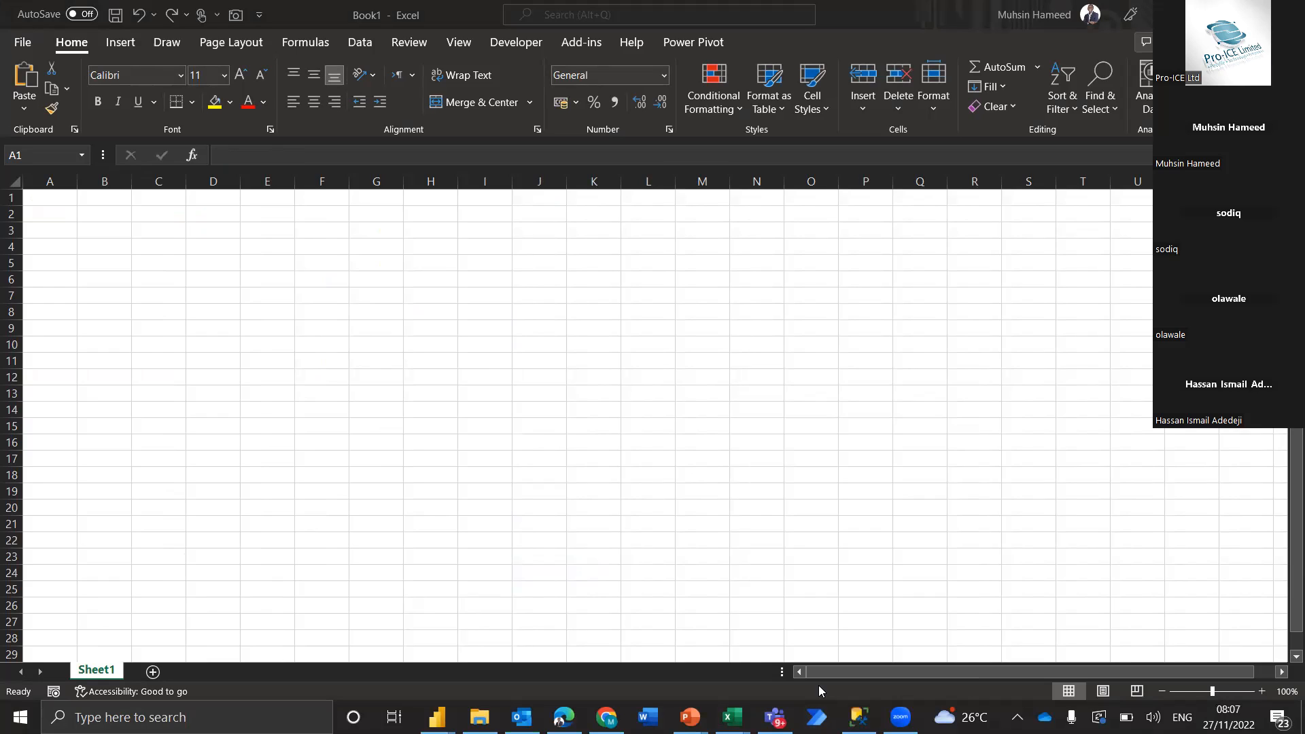
Enter the title "Record of Transactions" in cell B3 of Sheet1
click(313, 298)
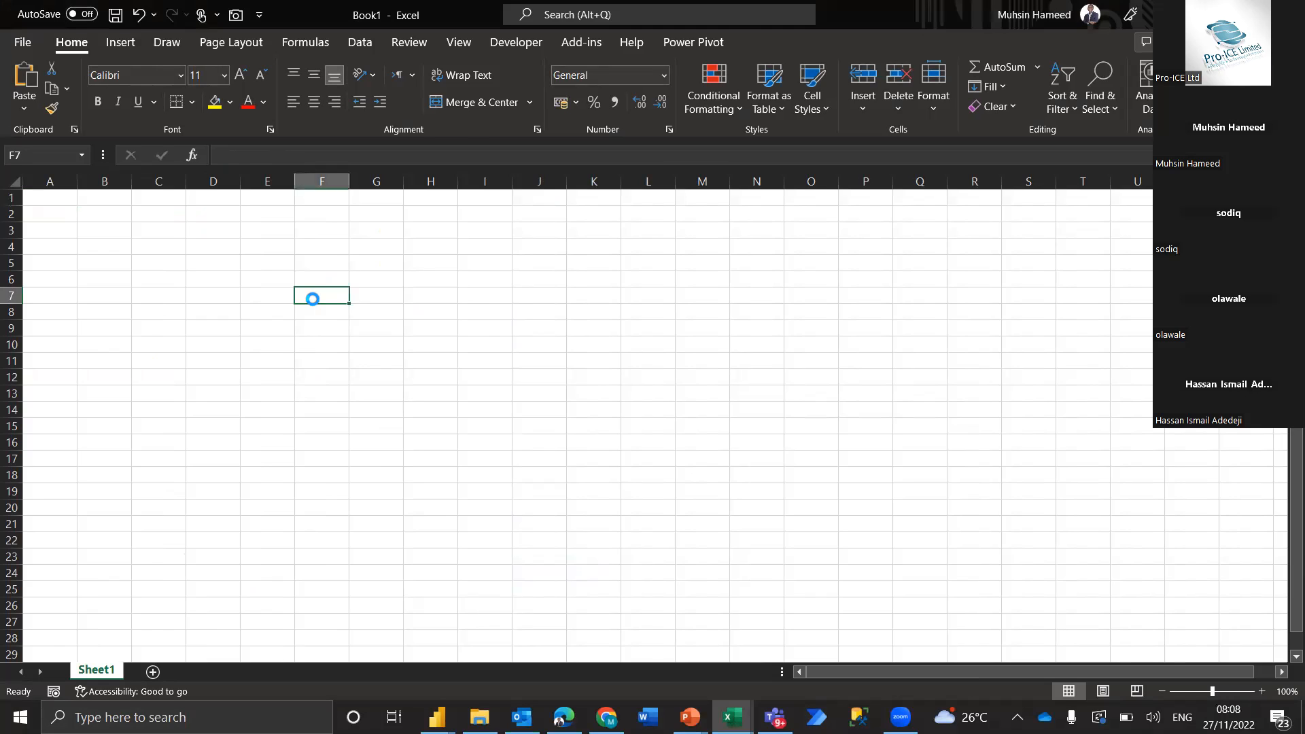
scroll(313, 298, up, 5)
key(Left)
key(Left)
key(Left)
key(Up)
key(Up)
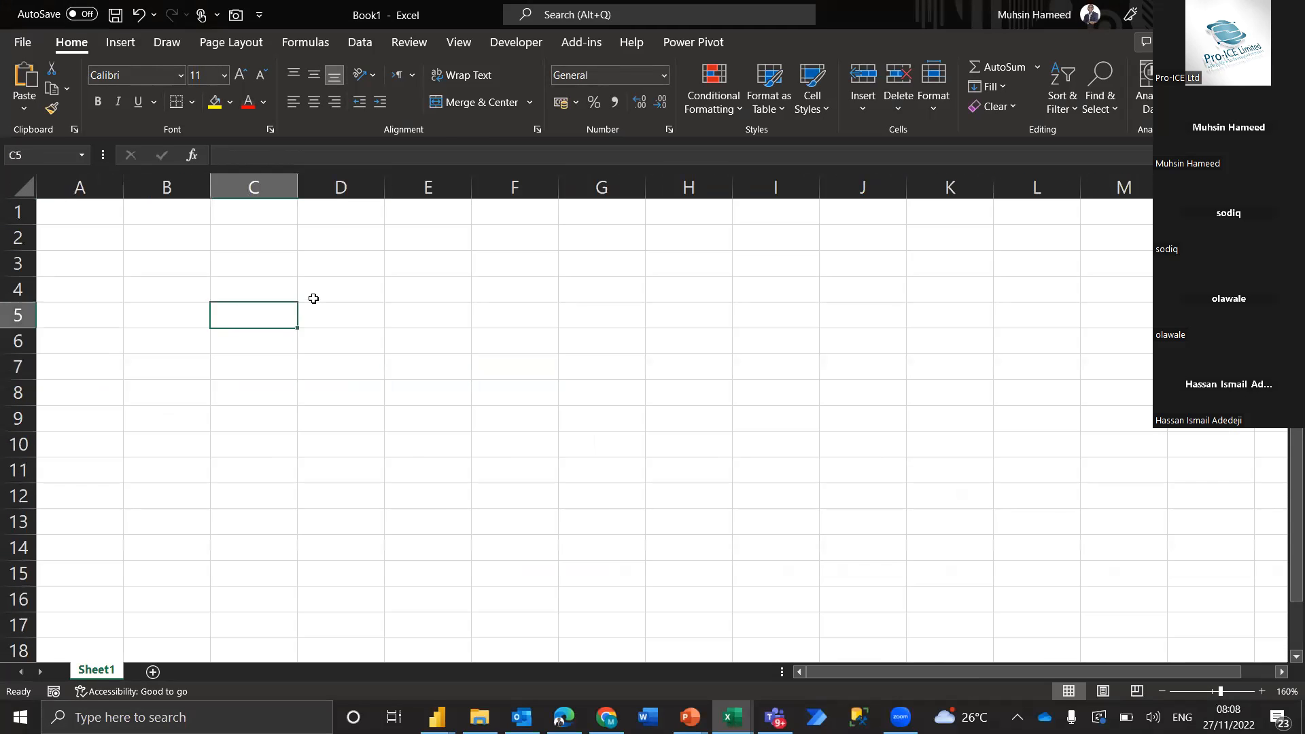
key(Up)
key(Left)
key(Up)
text(Record of Transactions)
key(Return)
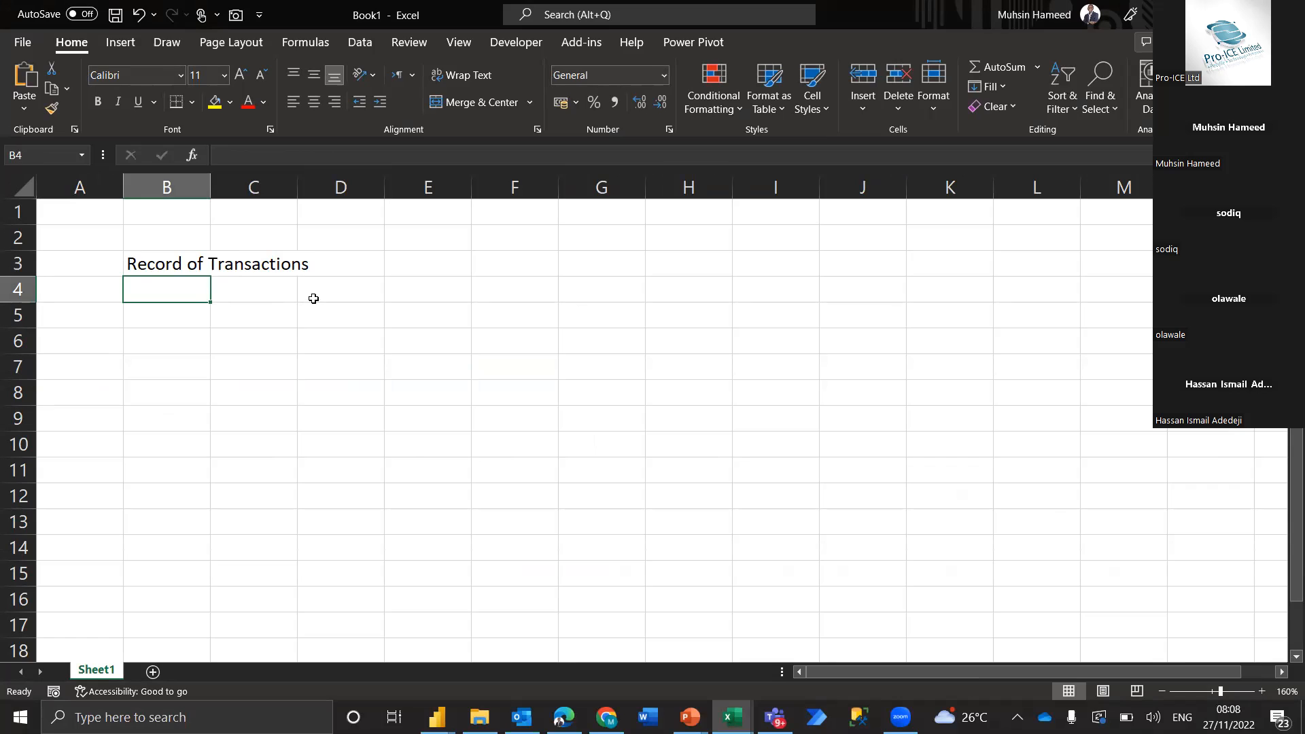
Enter the column labels S/No, Account Number and Txn Date in cells B4 to D4
text(S/No)
key(Tab)
text(Account Number)
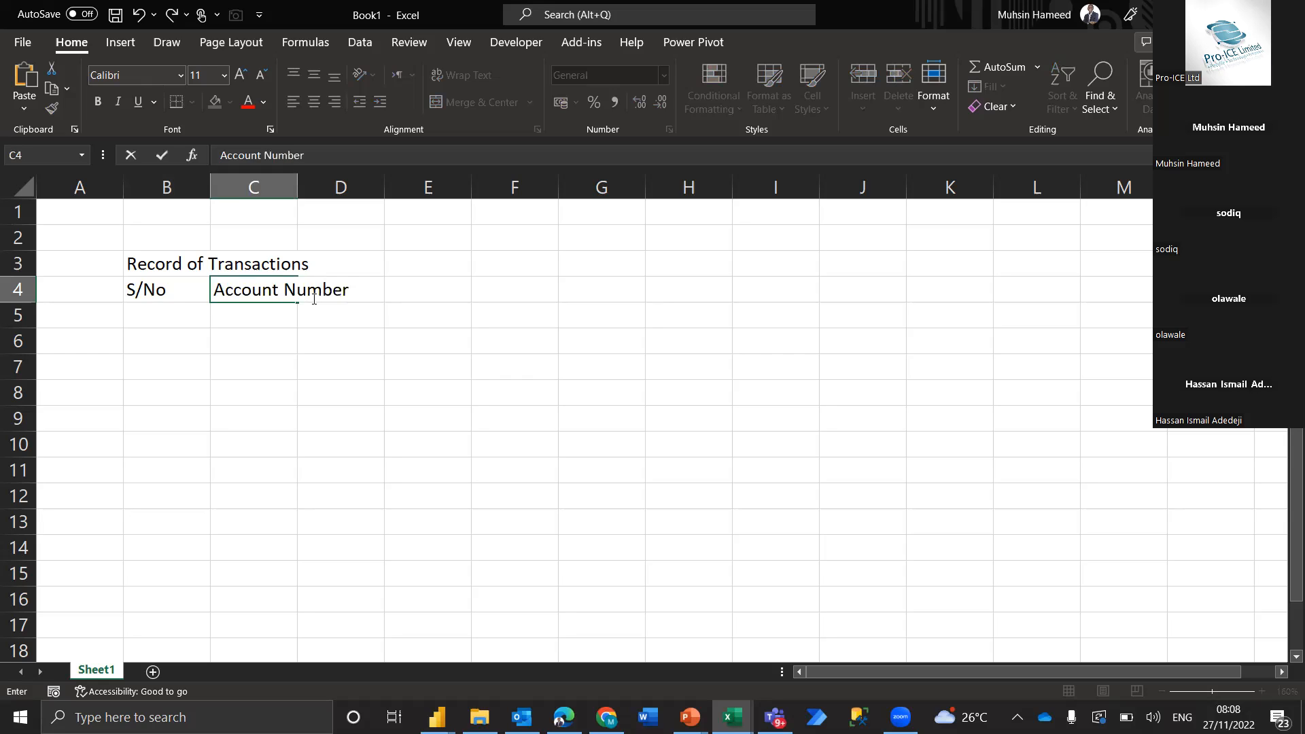
key(Tab)
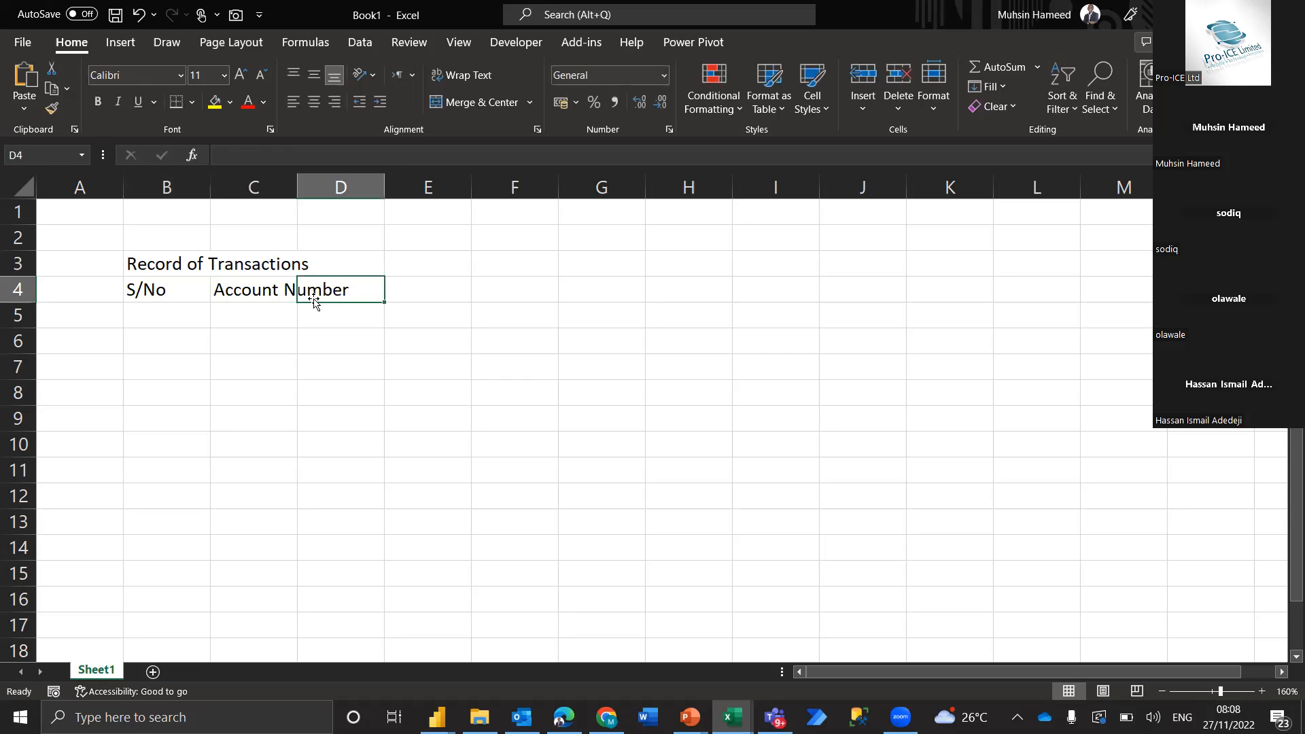
text(Txn Date)
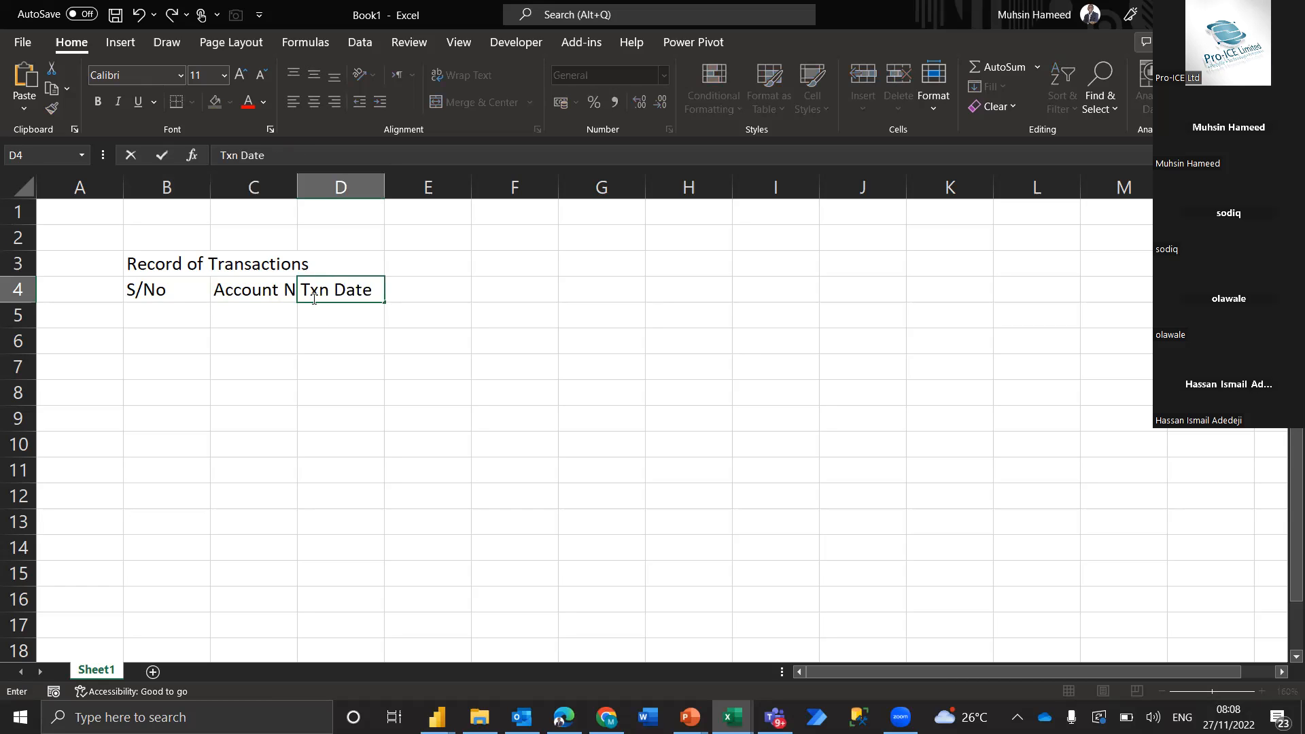
key(Tab)
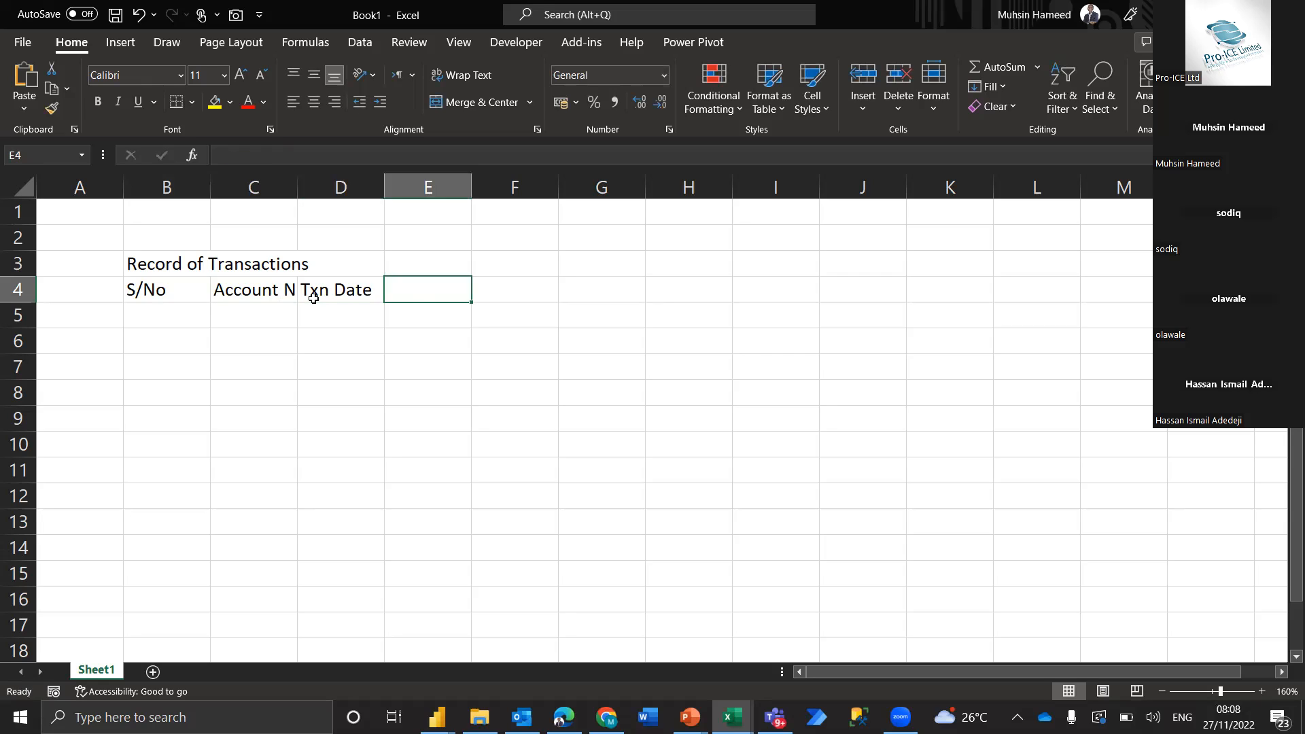
Add the column labels Recipient Acc Num and Txn Amount in cells E4 and F4
text(Recie)
key(BackSpace)
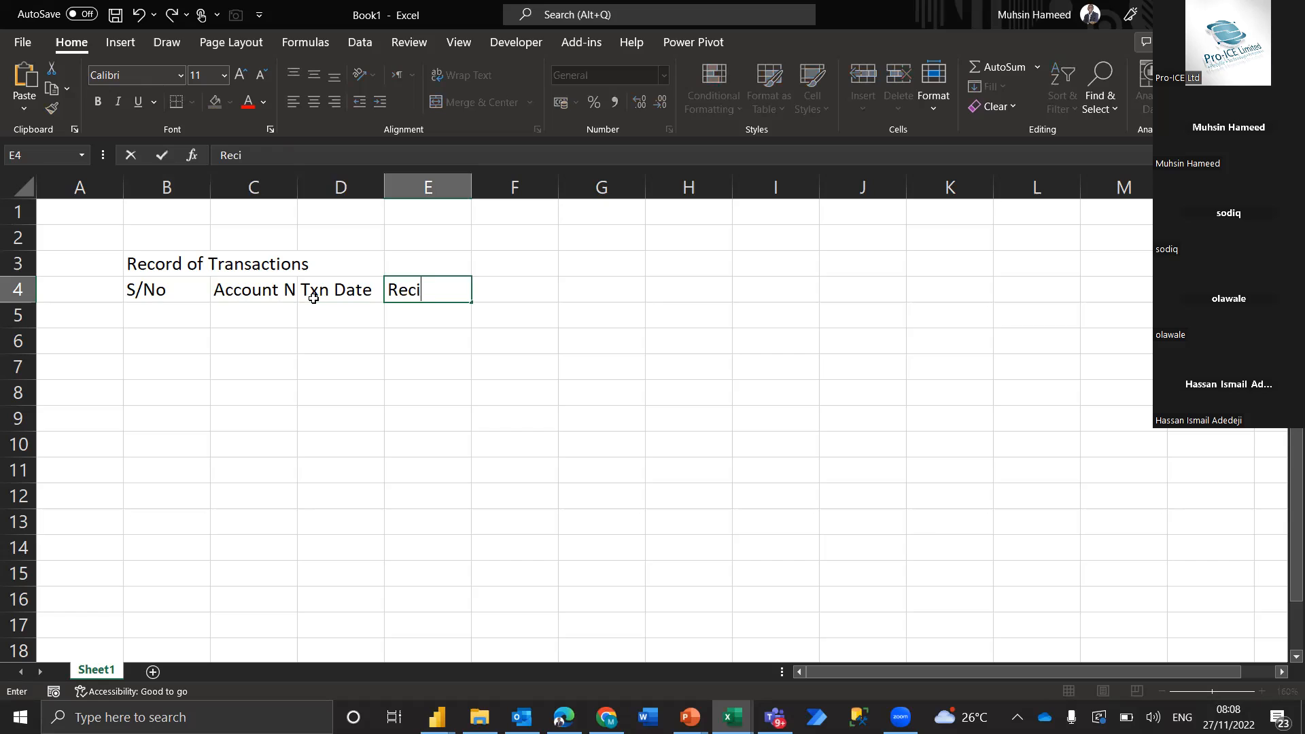
text(pient Acc Num)
key(Tab)
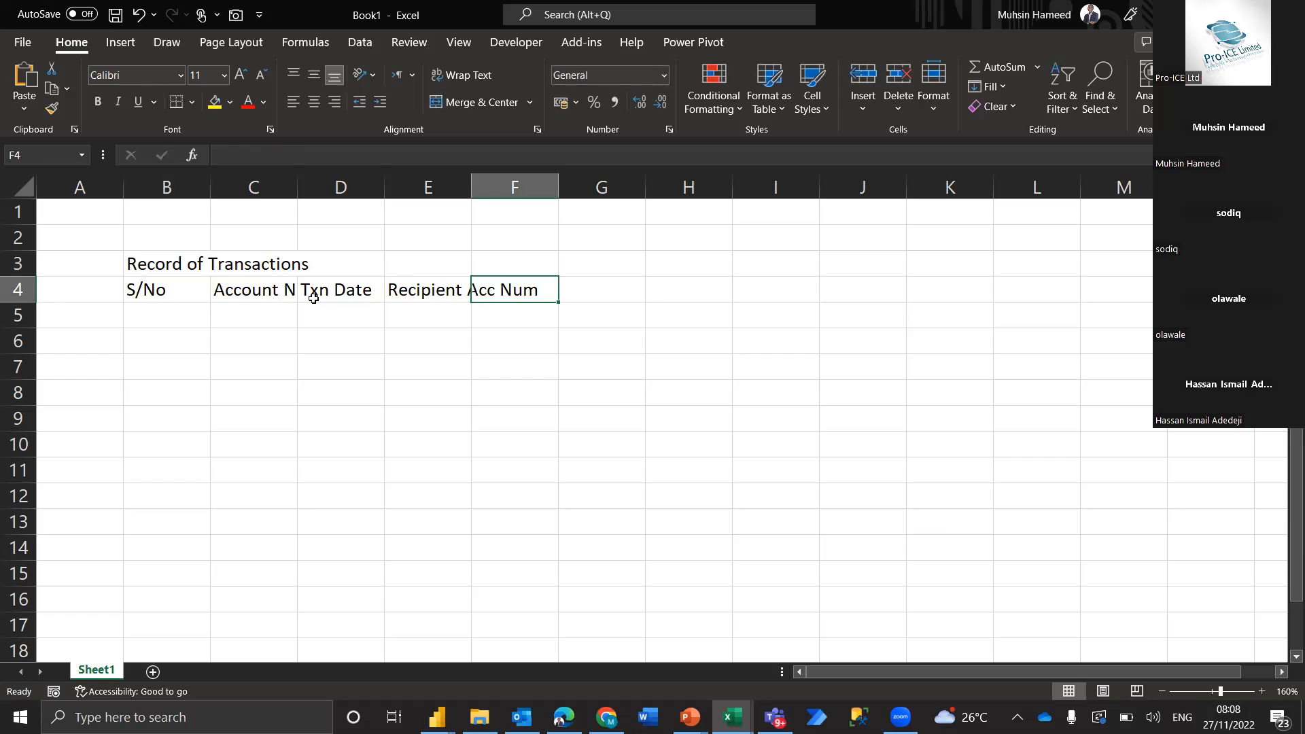
text(Txn Amount)
key(Return)
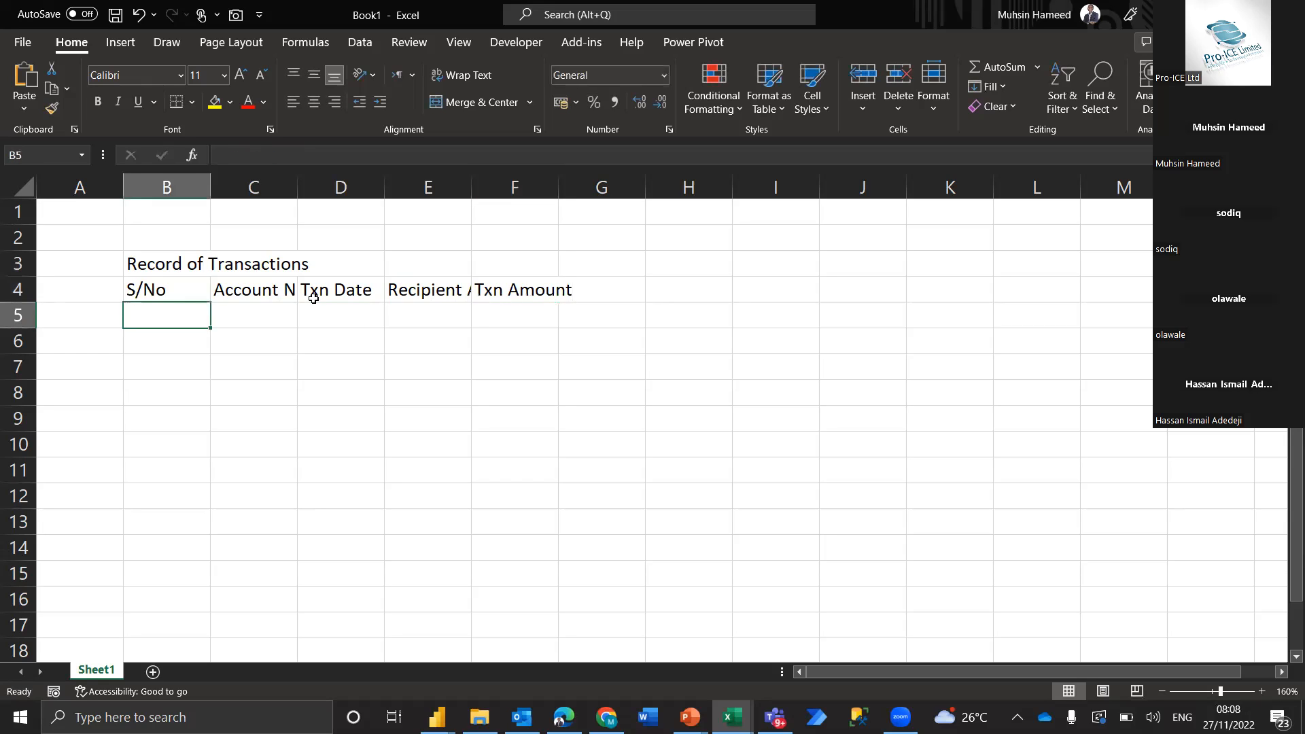
Autofit the widths of columns E and C to their labels
drag(471, 181, 472, 180)
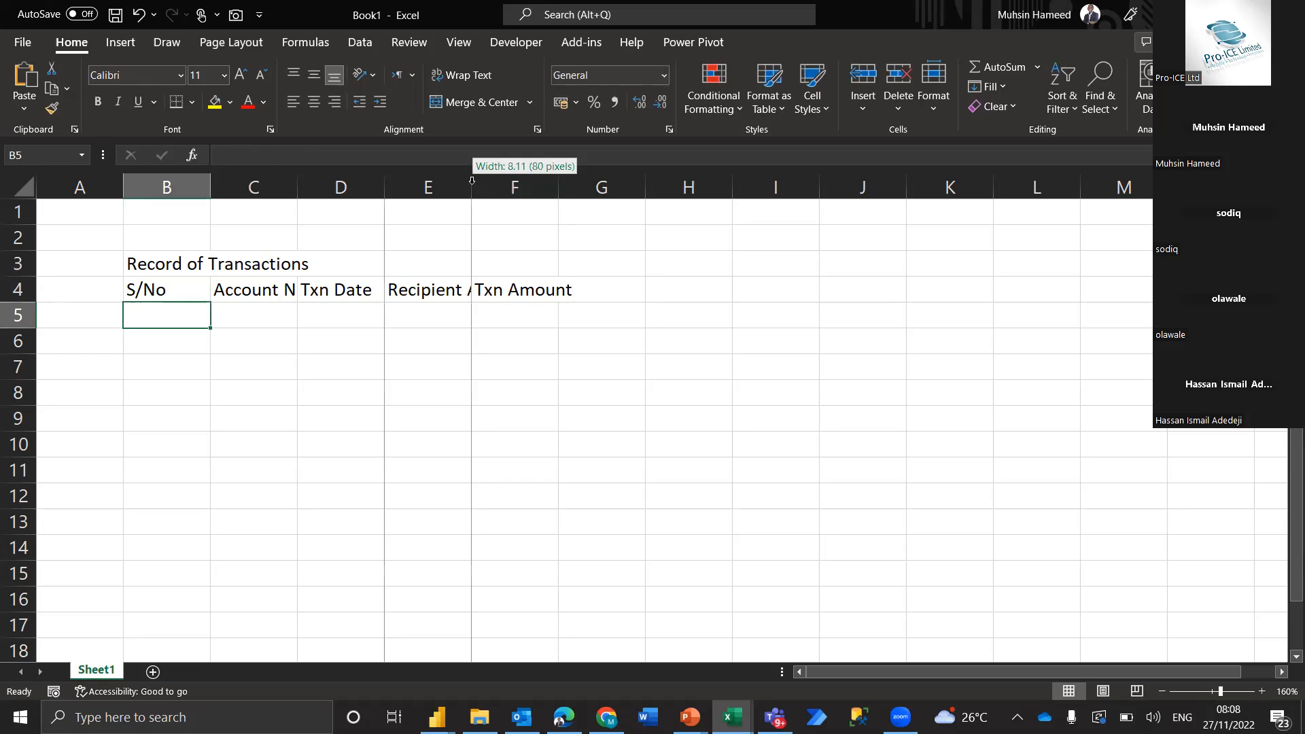
double_click(472, 181)
drag(296, 187, 296, 187)
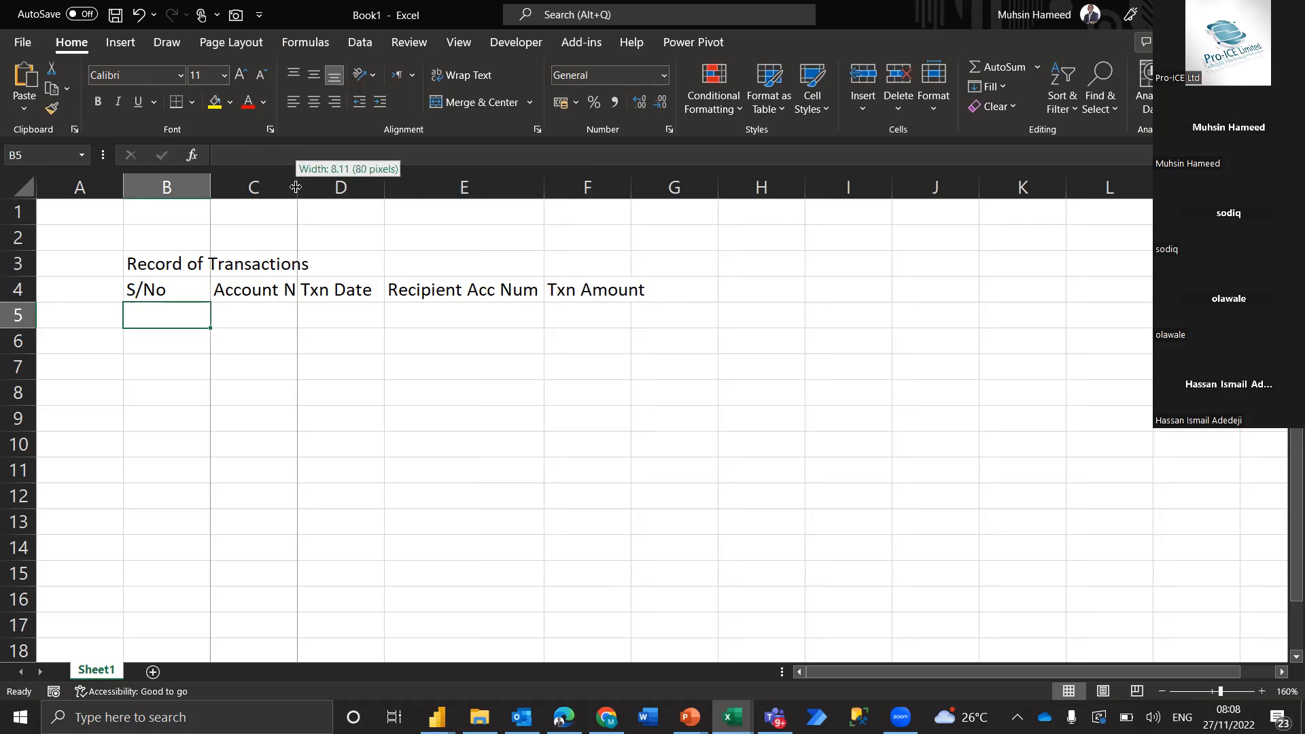
double_click(296, 187)
Create a table from cells B4:F5 without using the first row as headers
drag(184, 293, 660, 320)
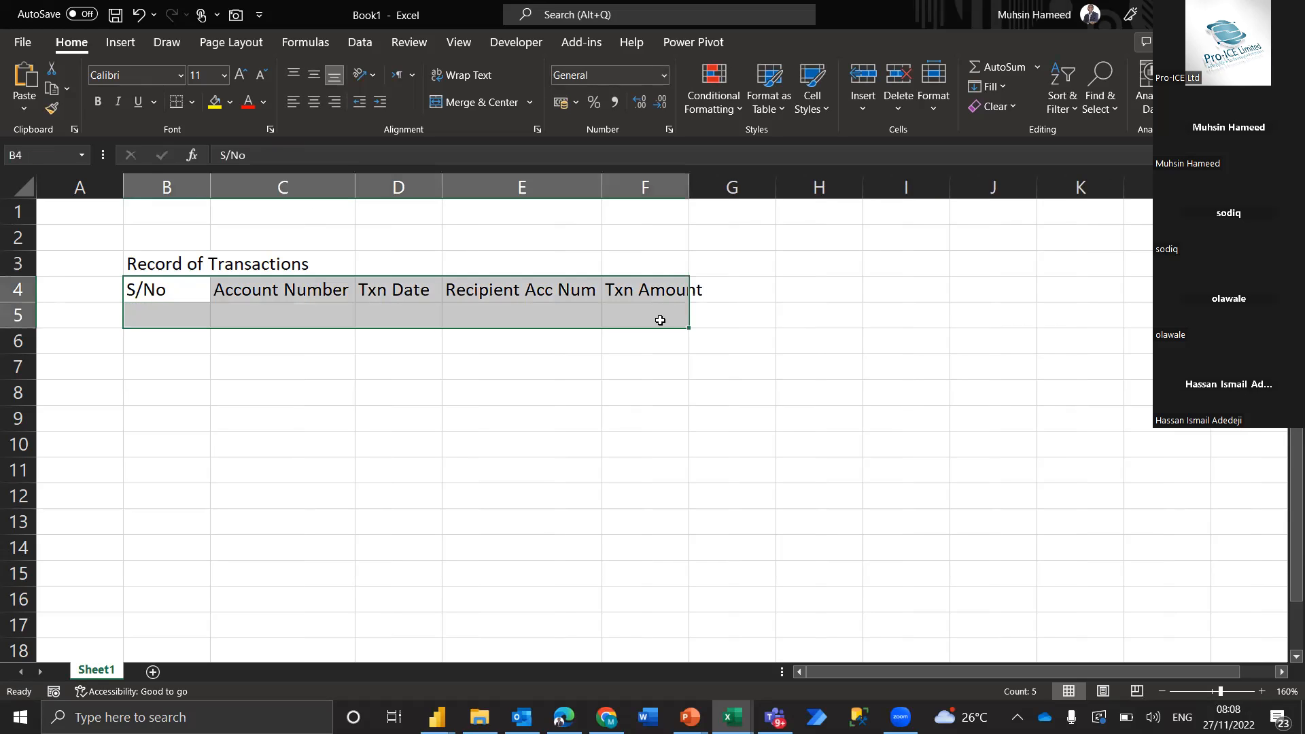
key(ctrl+t)
key(Return)
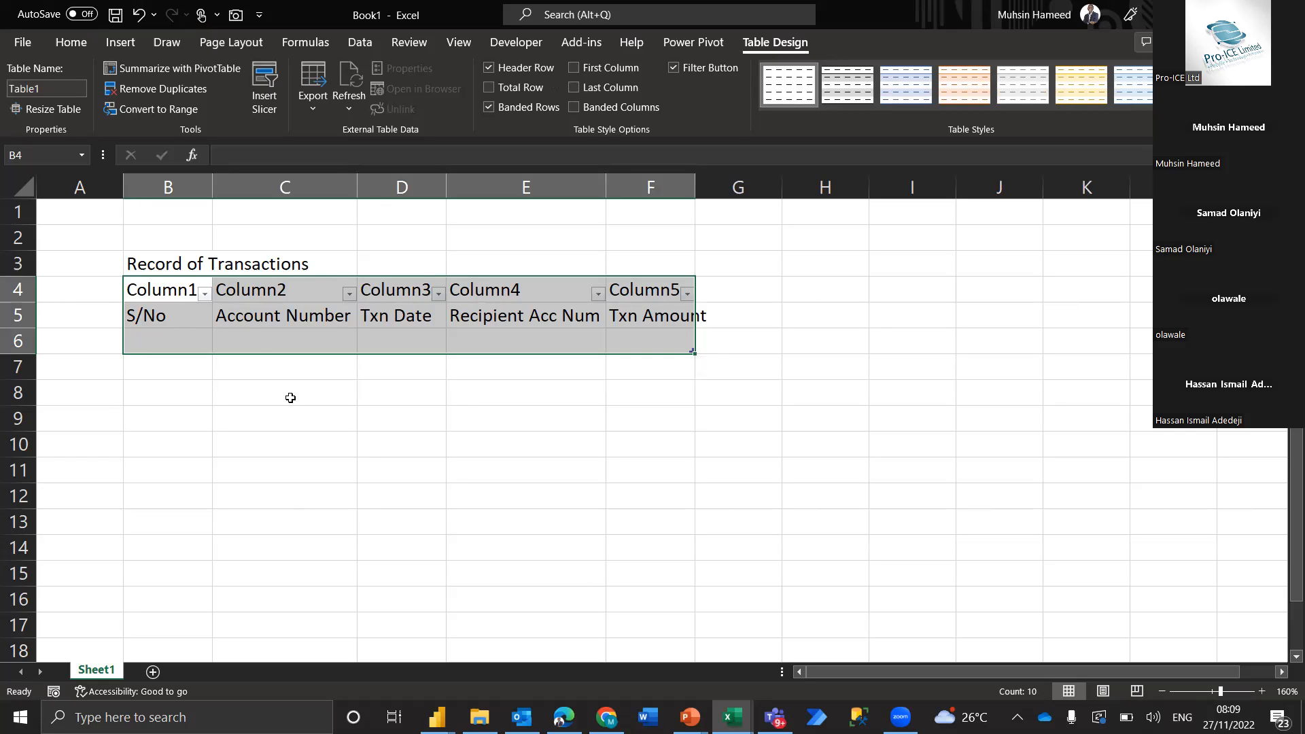
click(142, 315)
drag(193, 316, 659, 338)
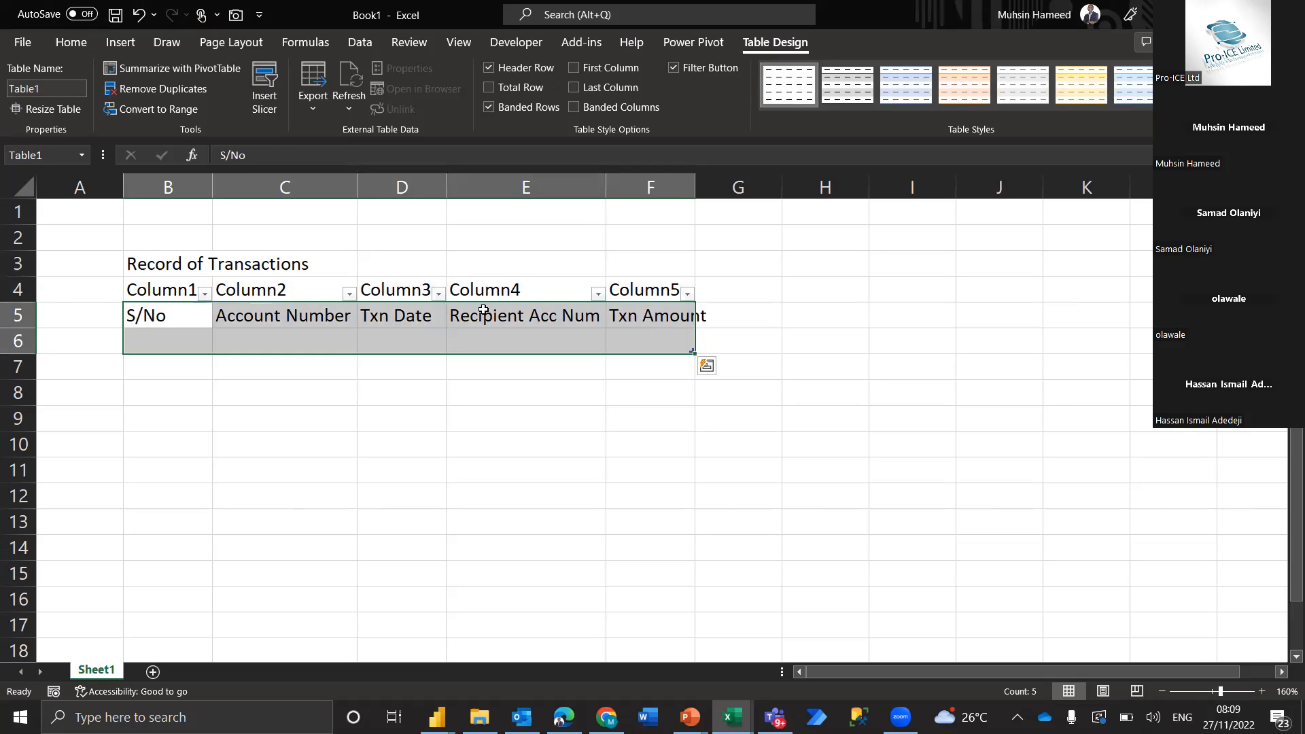
click(248, 393)
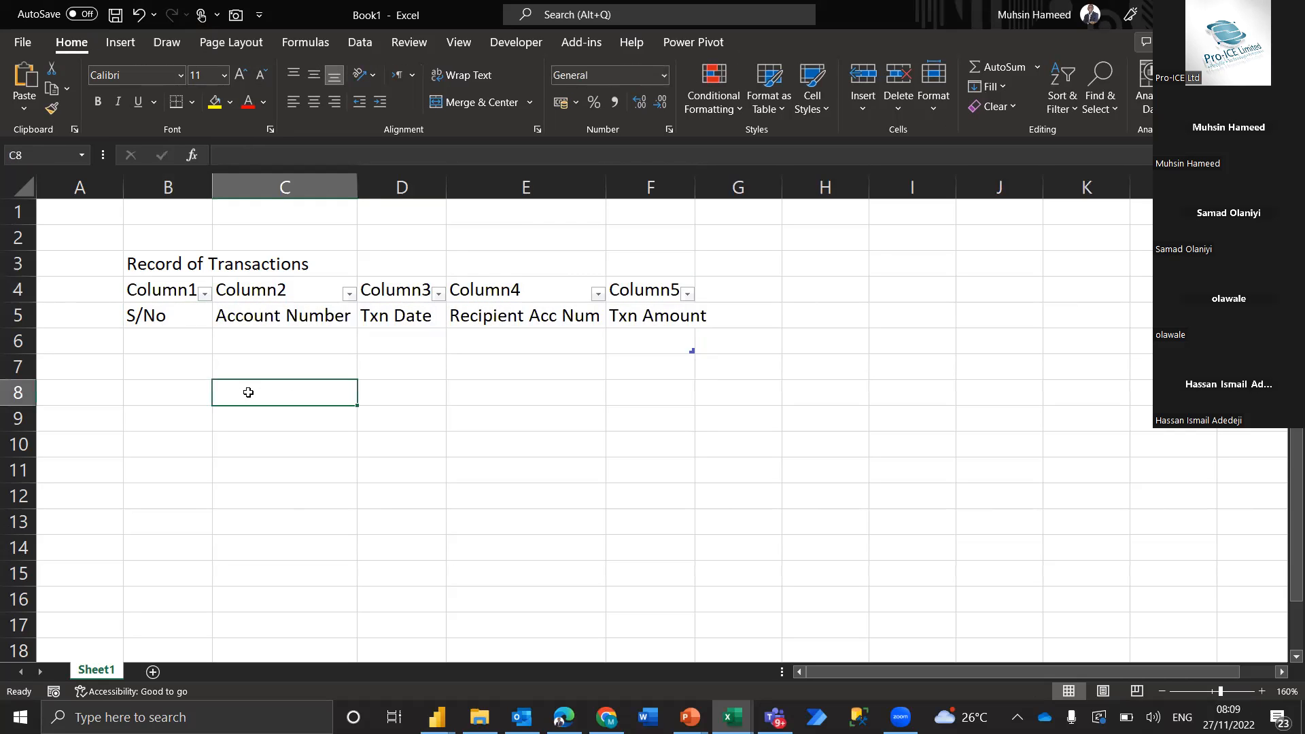
Apply the Heading 1 cell style to the "Record of Transactions" title in B3
click(167, 264)
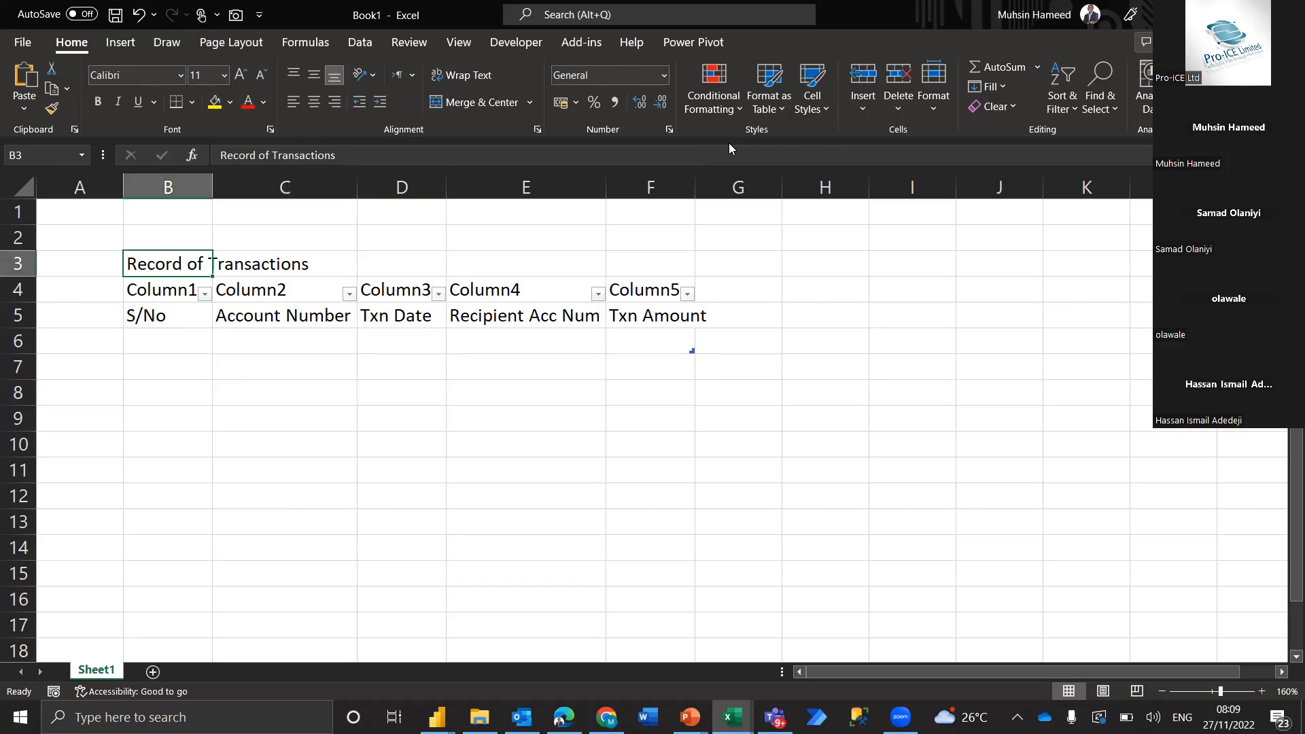
click(812, 109)
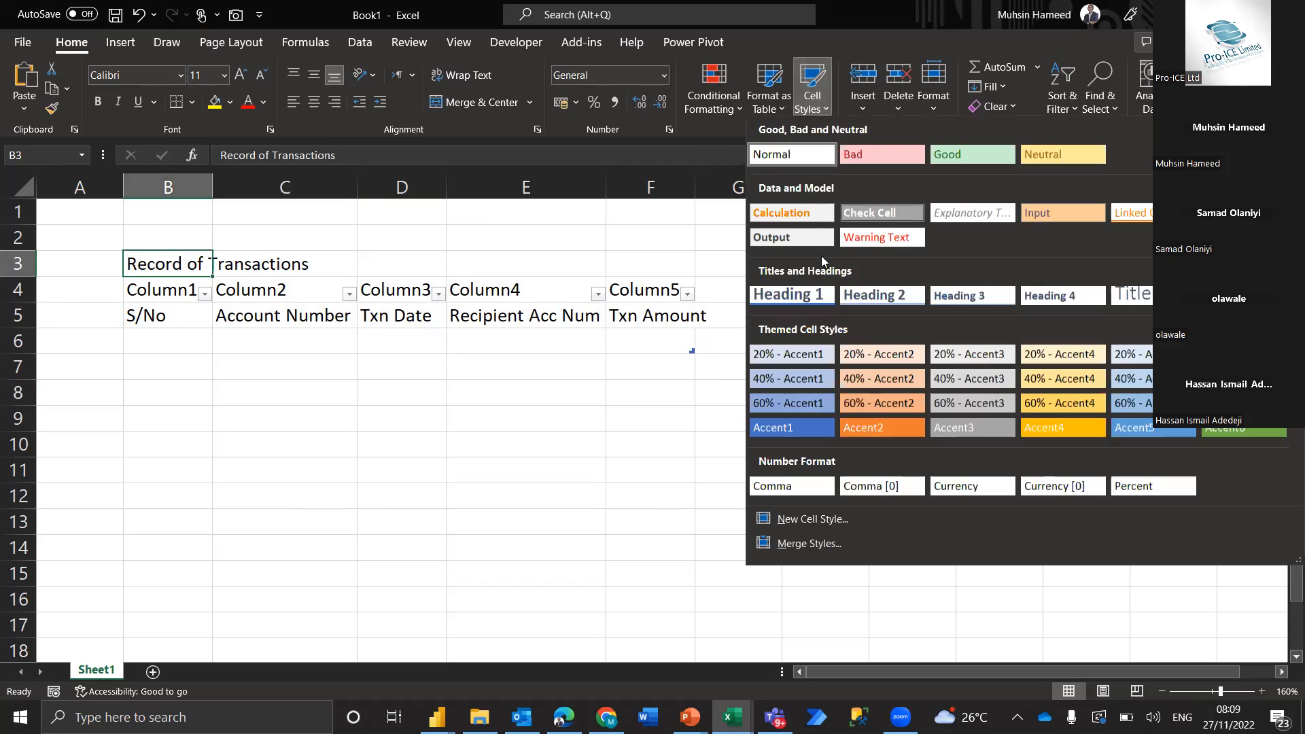
click(804, 299)
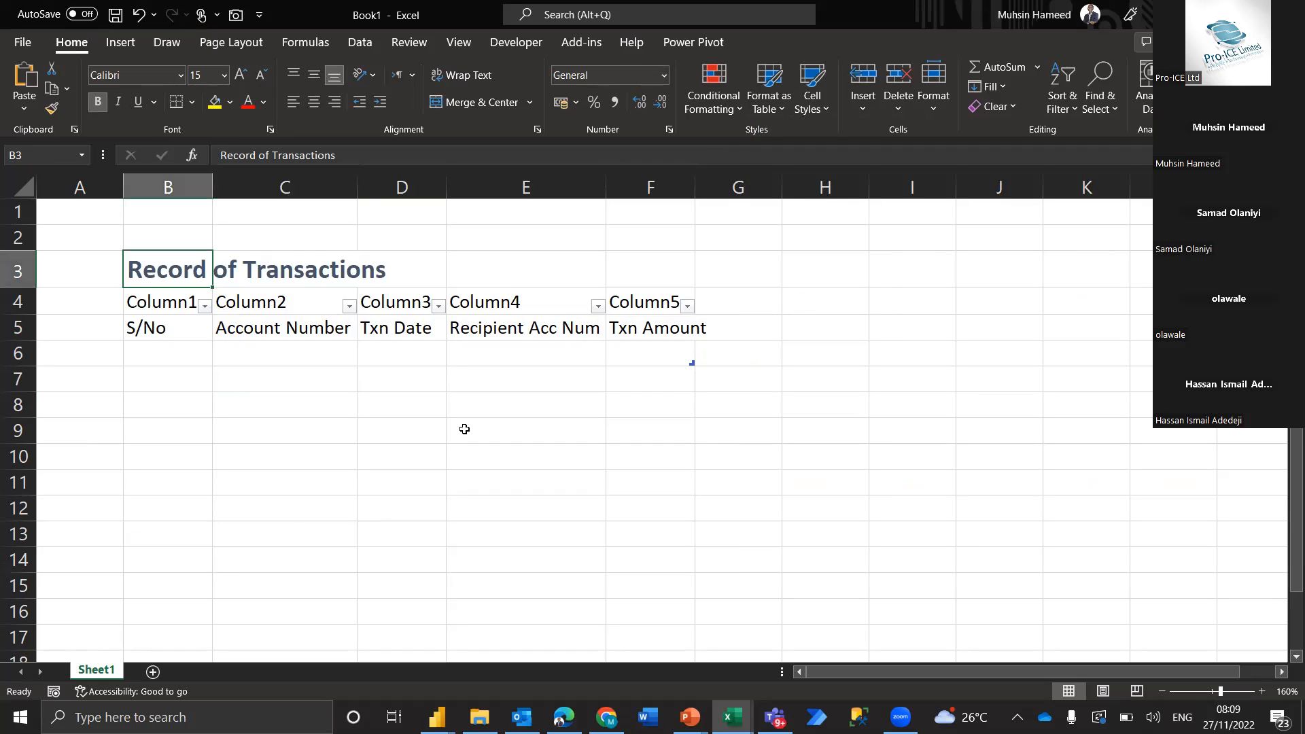
click(190, 327)
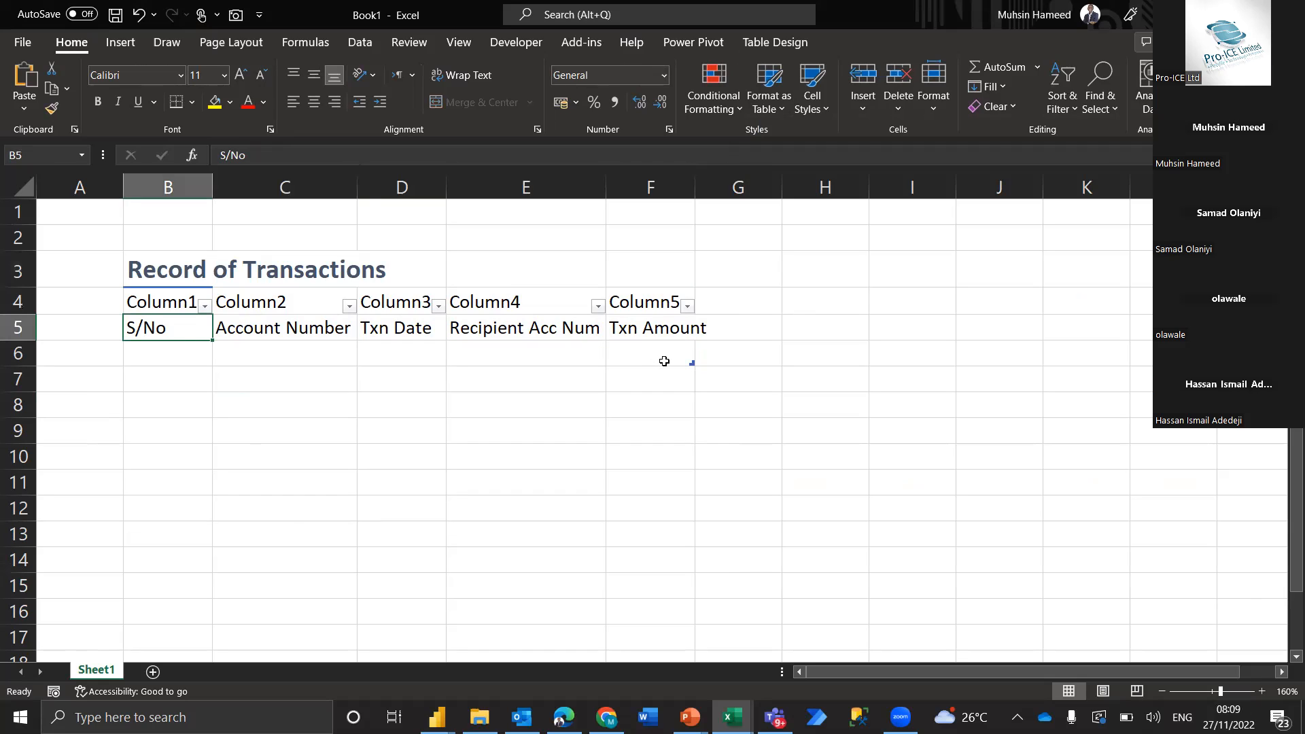
click(258, 330)
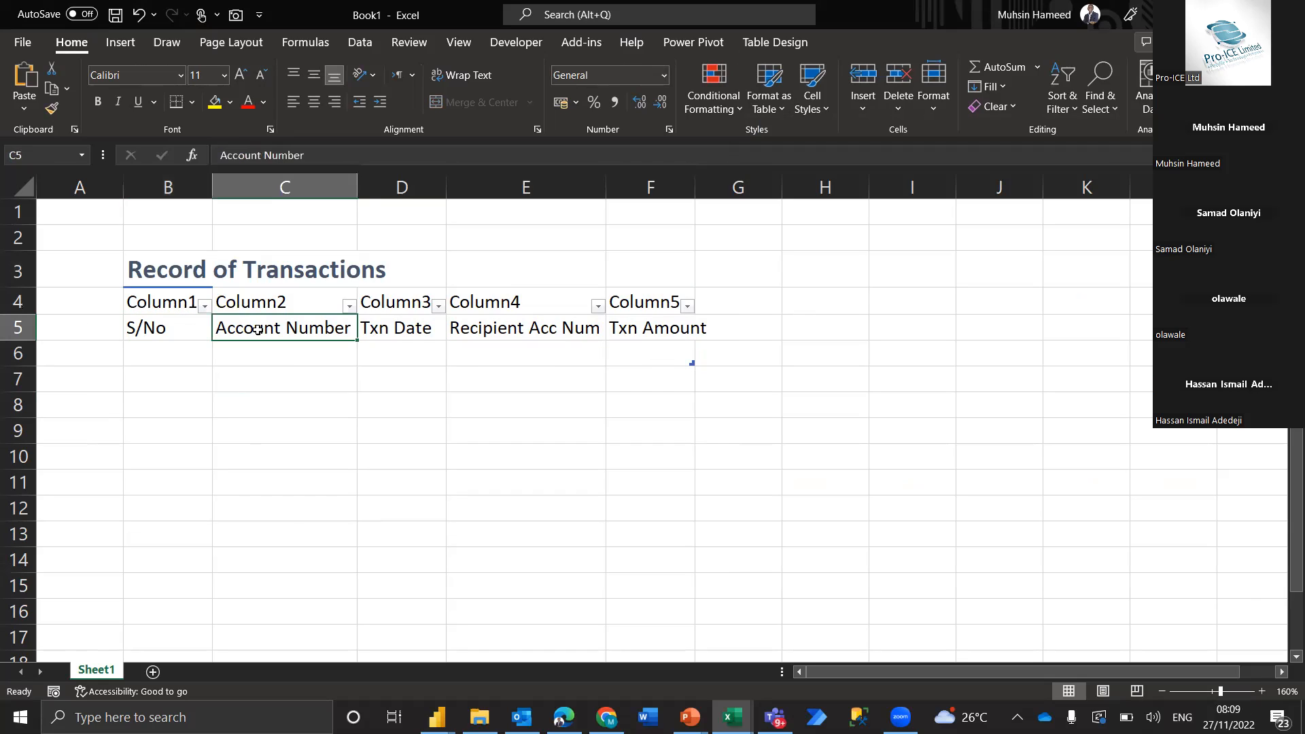
click(407, 328)
click(538, 327)
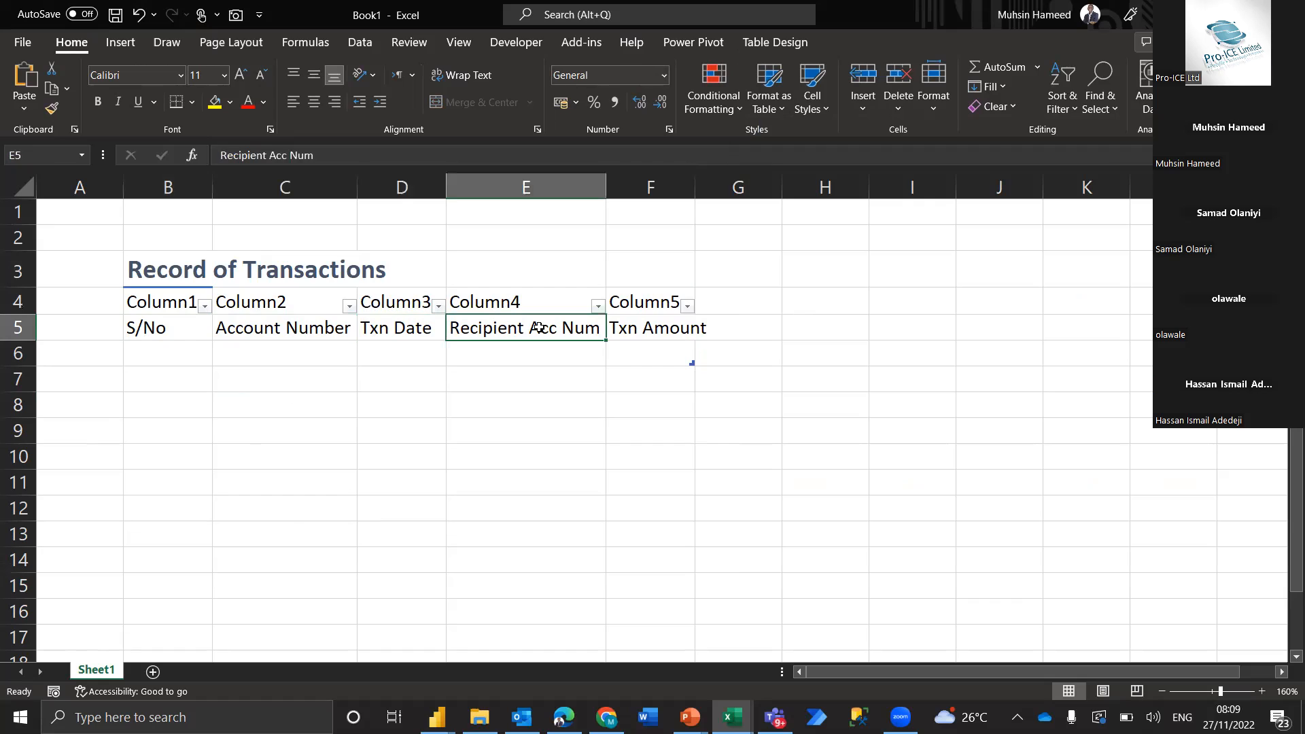
click(658, 333)
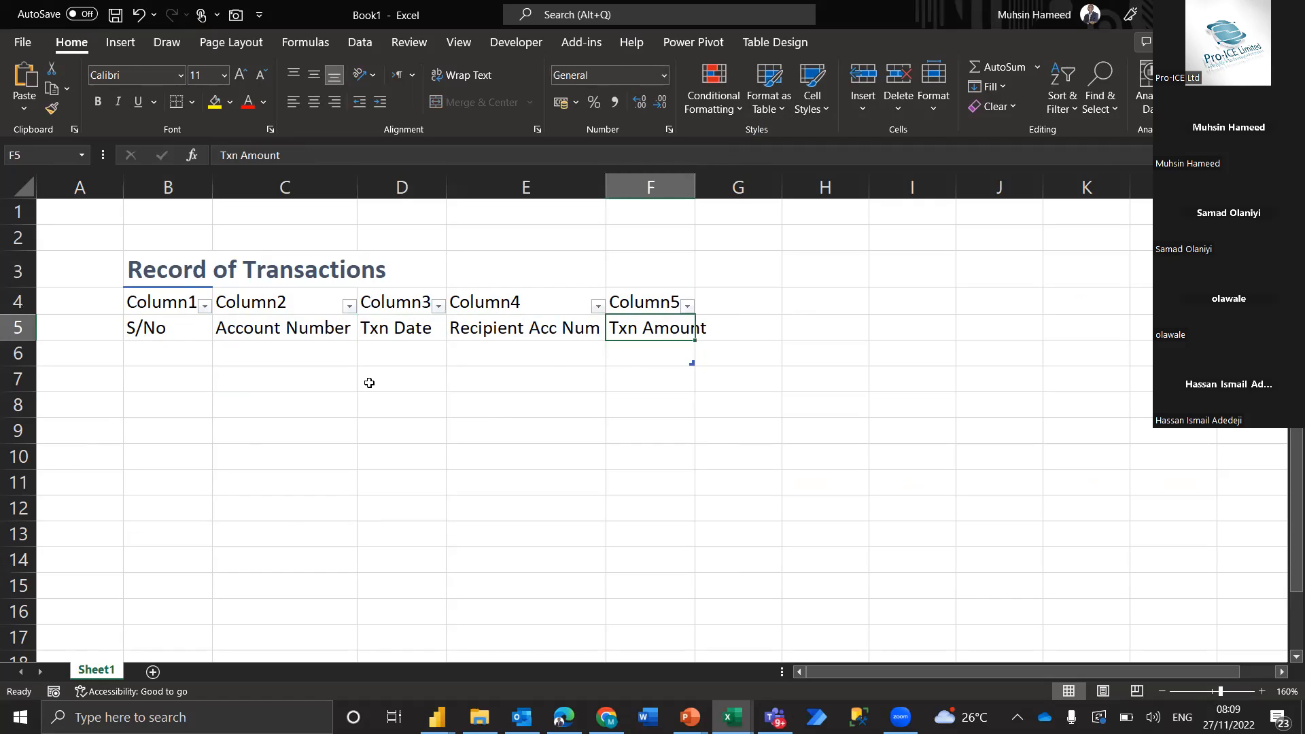
Enter a sample account number in cell I5, beside the transactions table
click(928, 317)
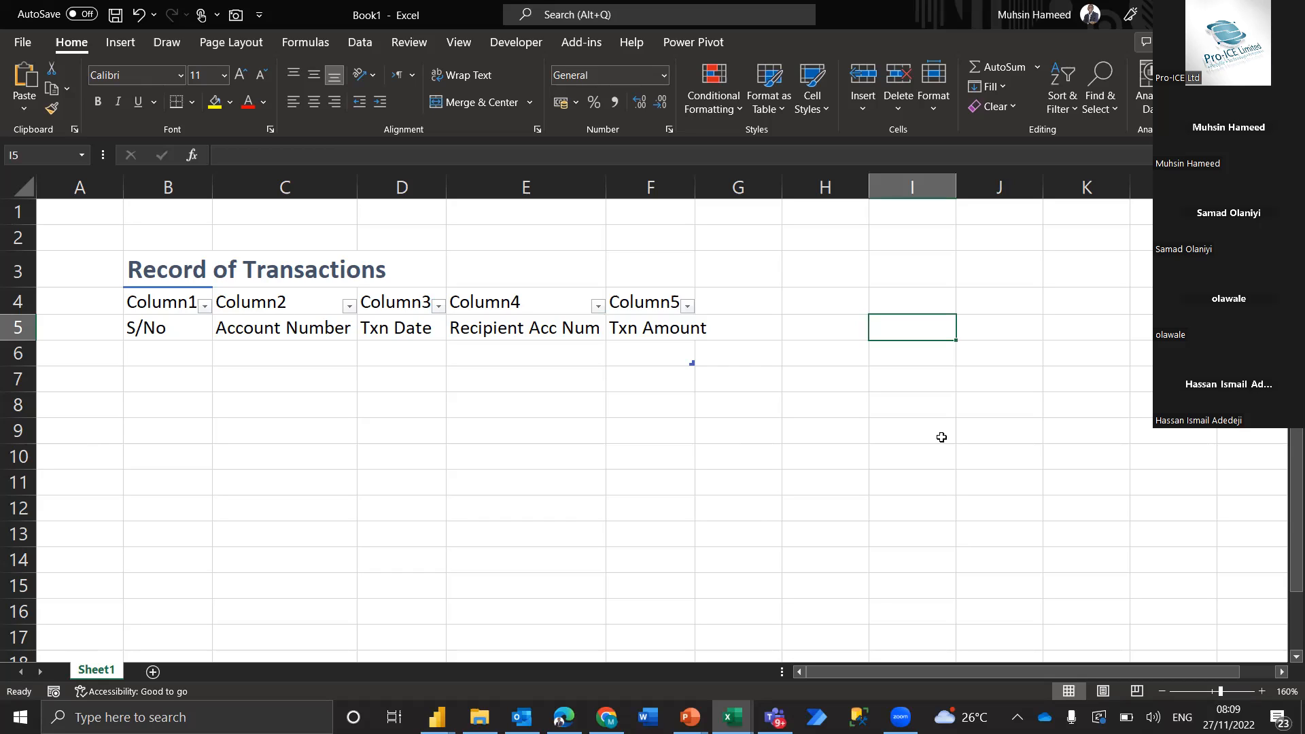
text(1254820)
key(Tab)
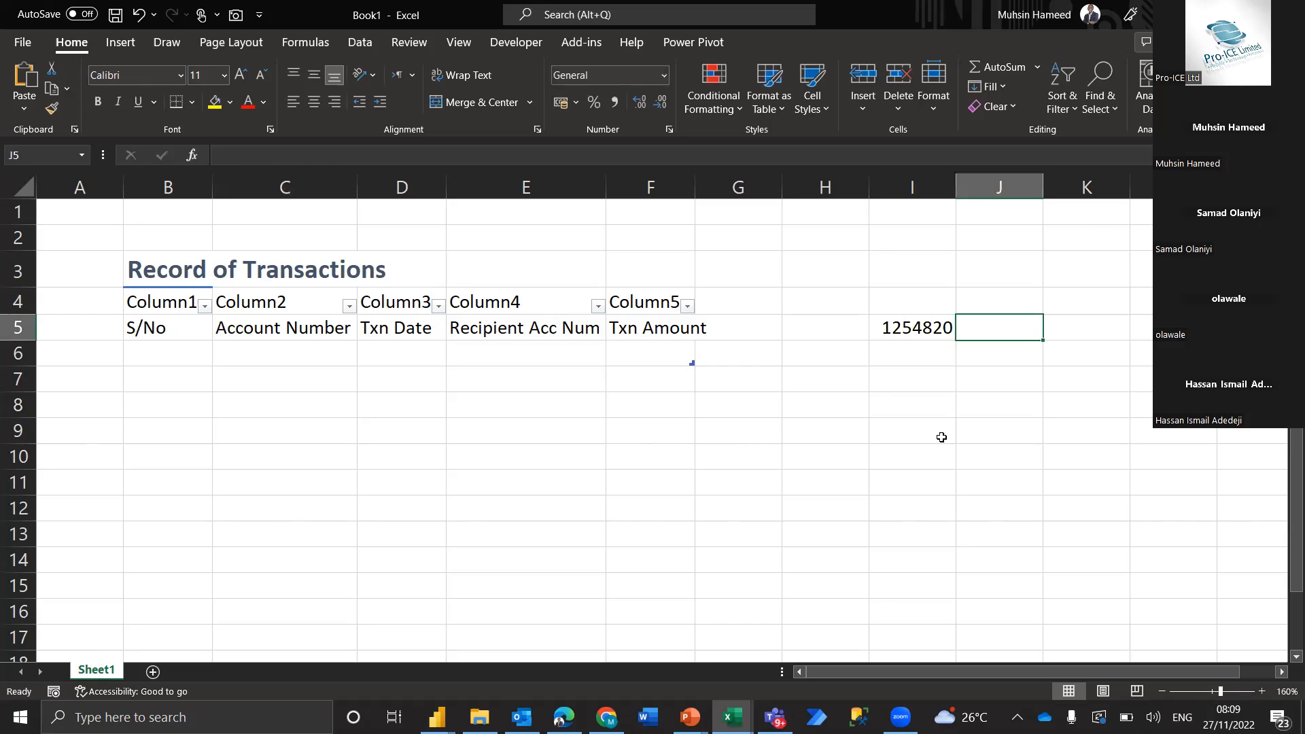
Enter the amount 458985 in cell J5, beside the sample account number
text(458+9523)
key(BackSpace)
key(BackSpace)
key(BackSpace)
key(BackSpace)
key(BackSpace)
text(985)
key(Return)
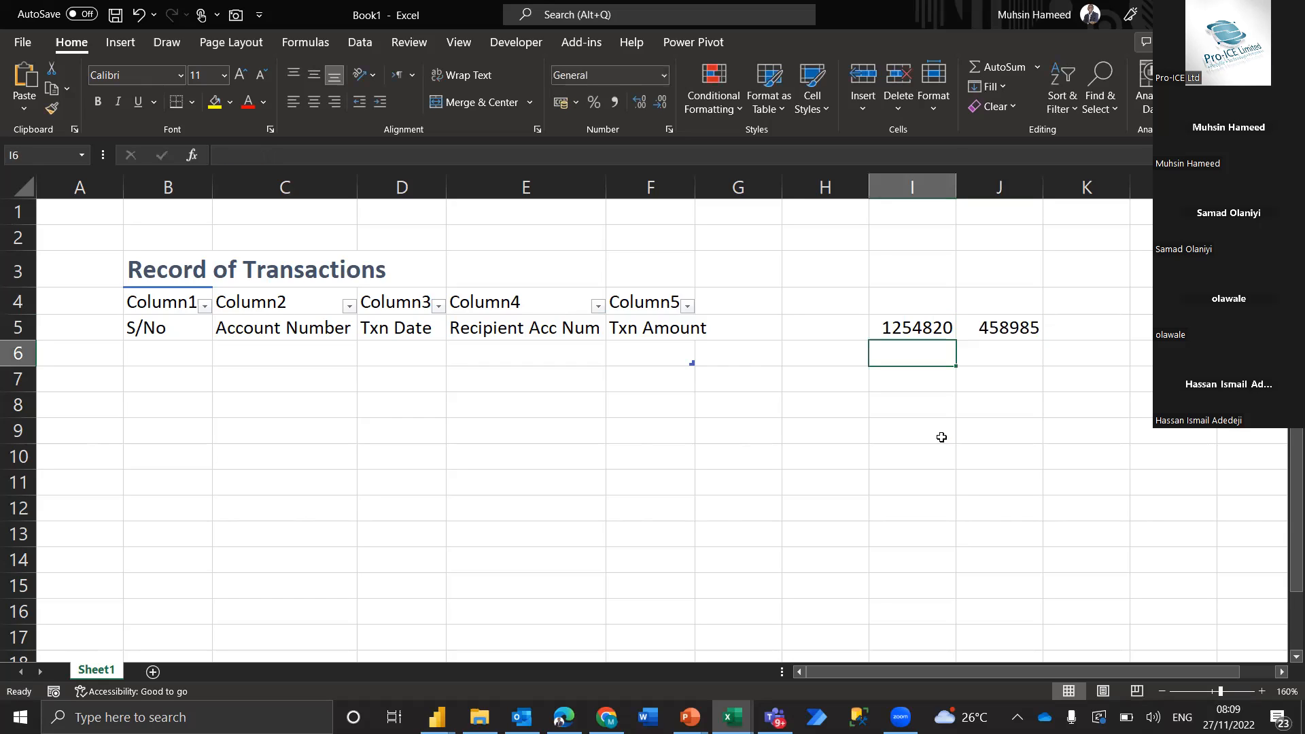
Fill row 6 with a second sample account number in I6 and the amount 98745210 in J6
text(1248221)
key(Tab)
text(9)
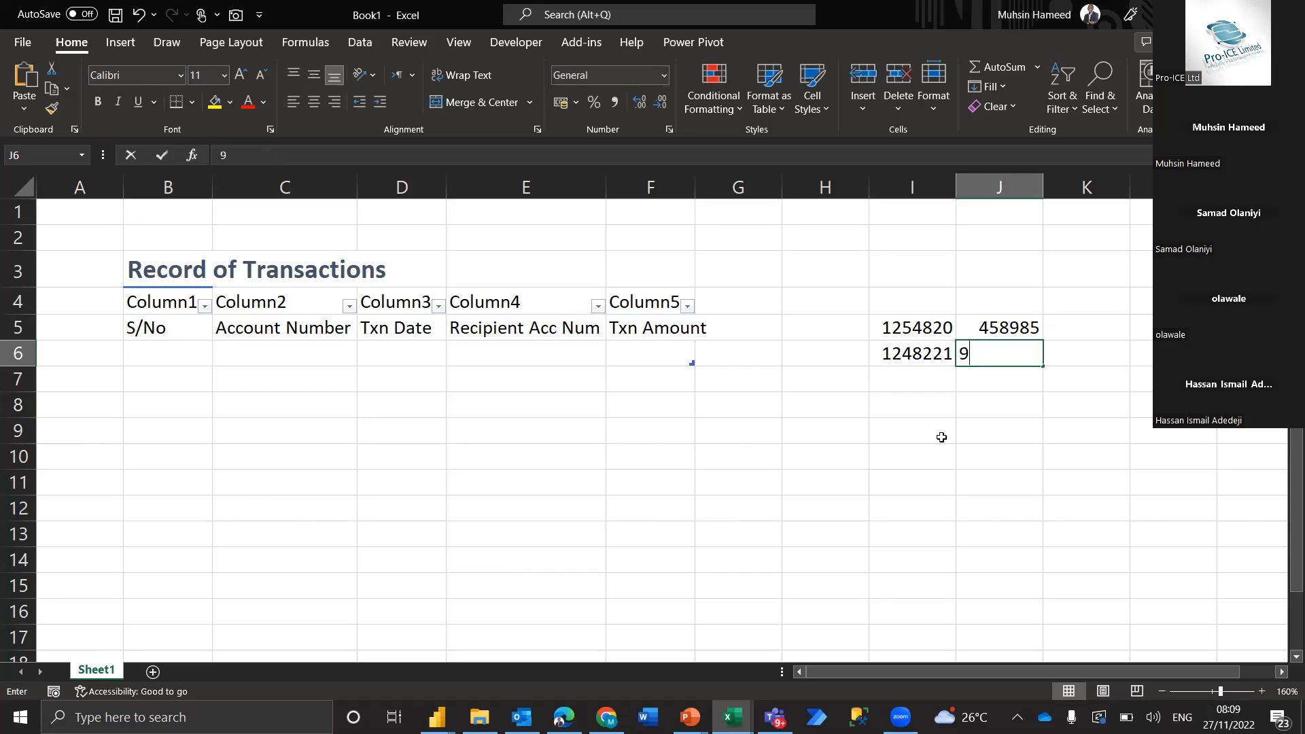
text(8745210)
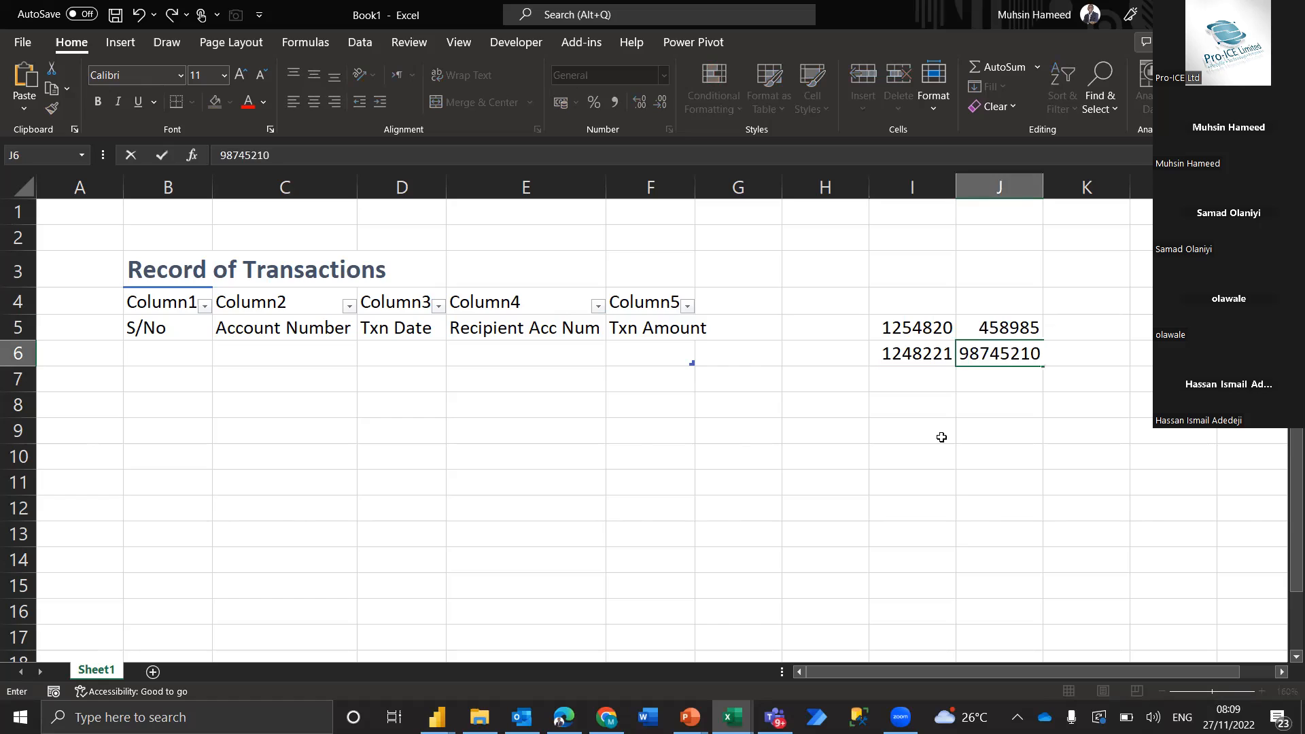
key(Tab)
key(Left)
key(Down)
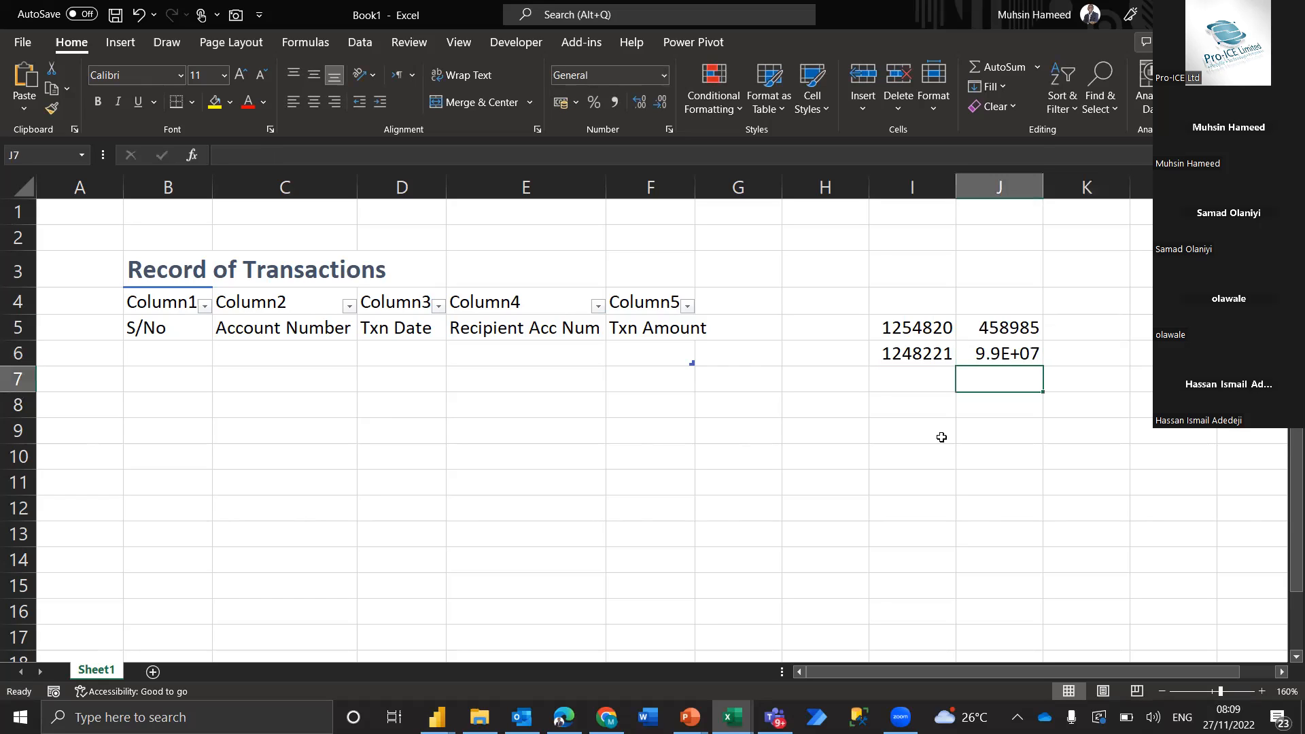
Fill row 7 with a third sample account number in I7 and the amount 985221358 in J7
key(Left)
text(2587462)
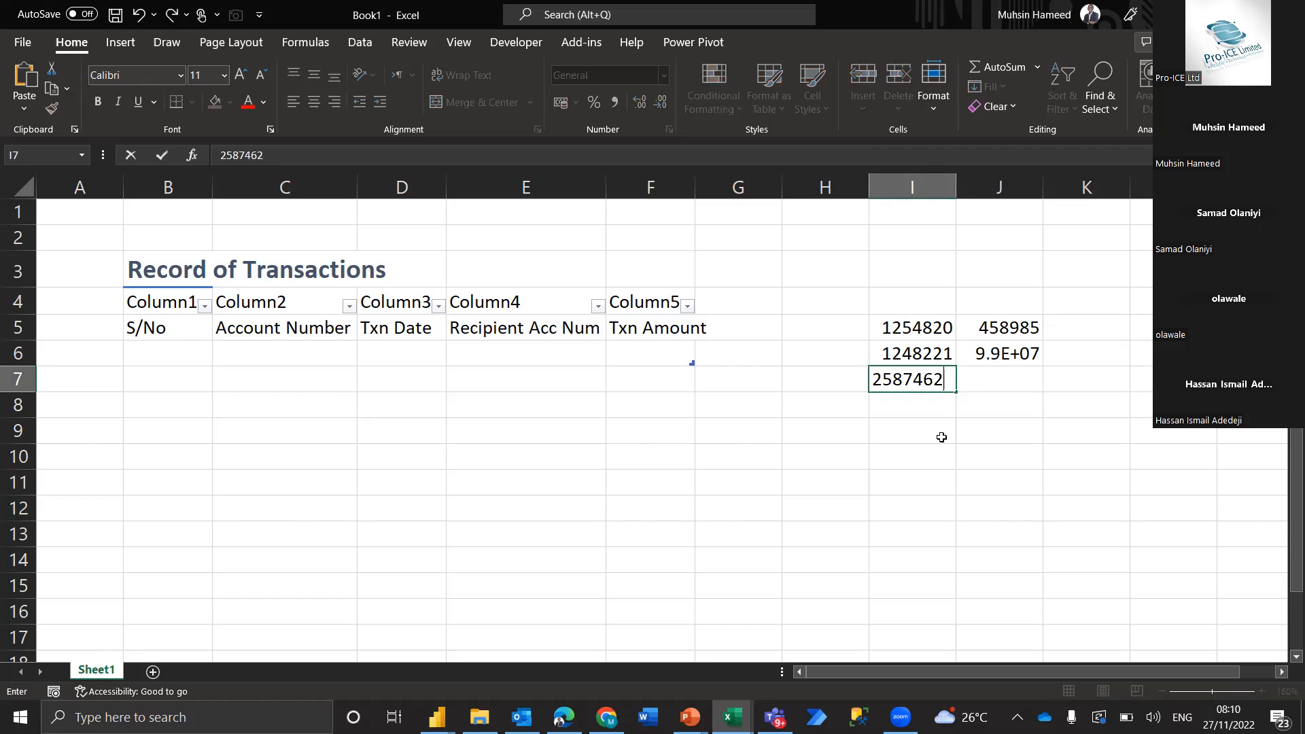
key(Tab)
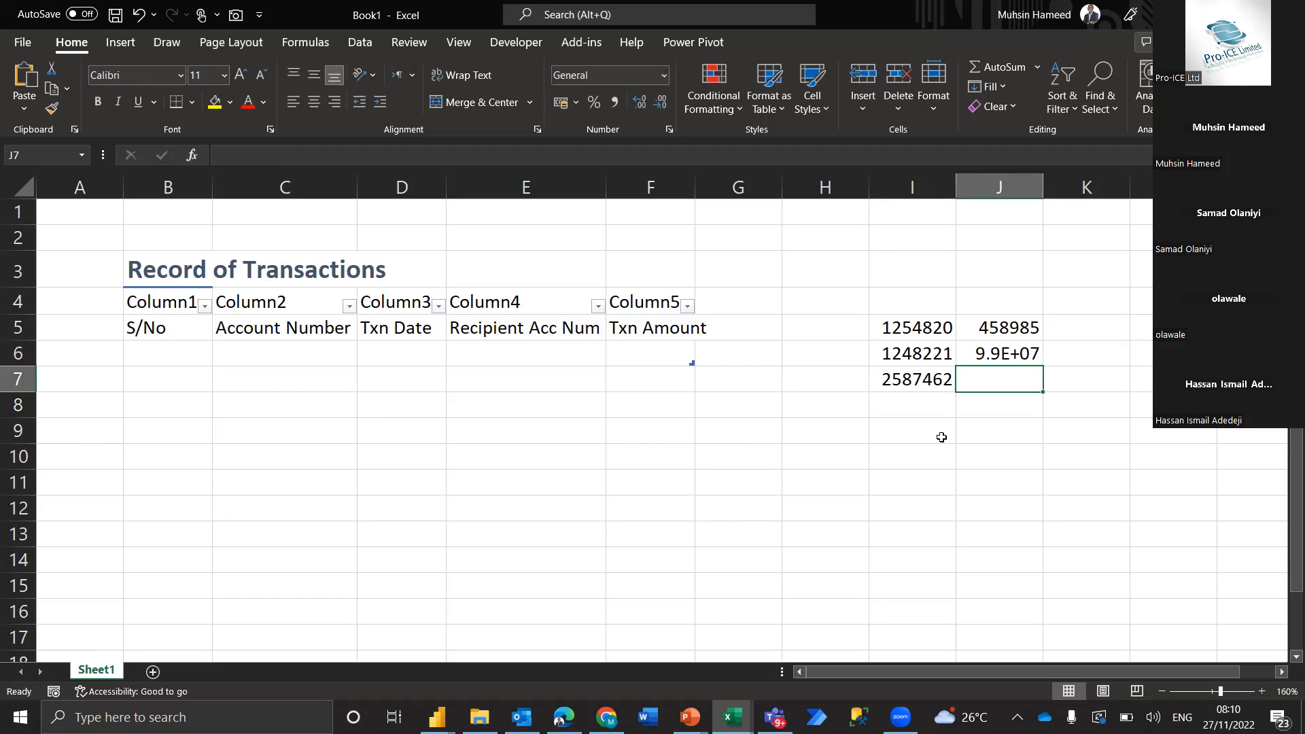
text(985221358)
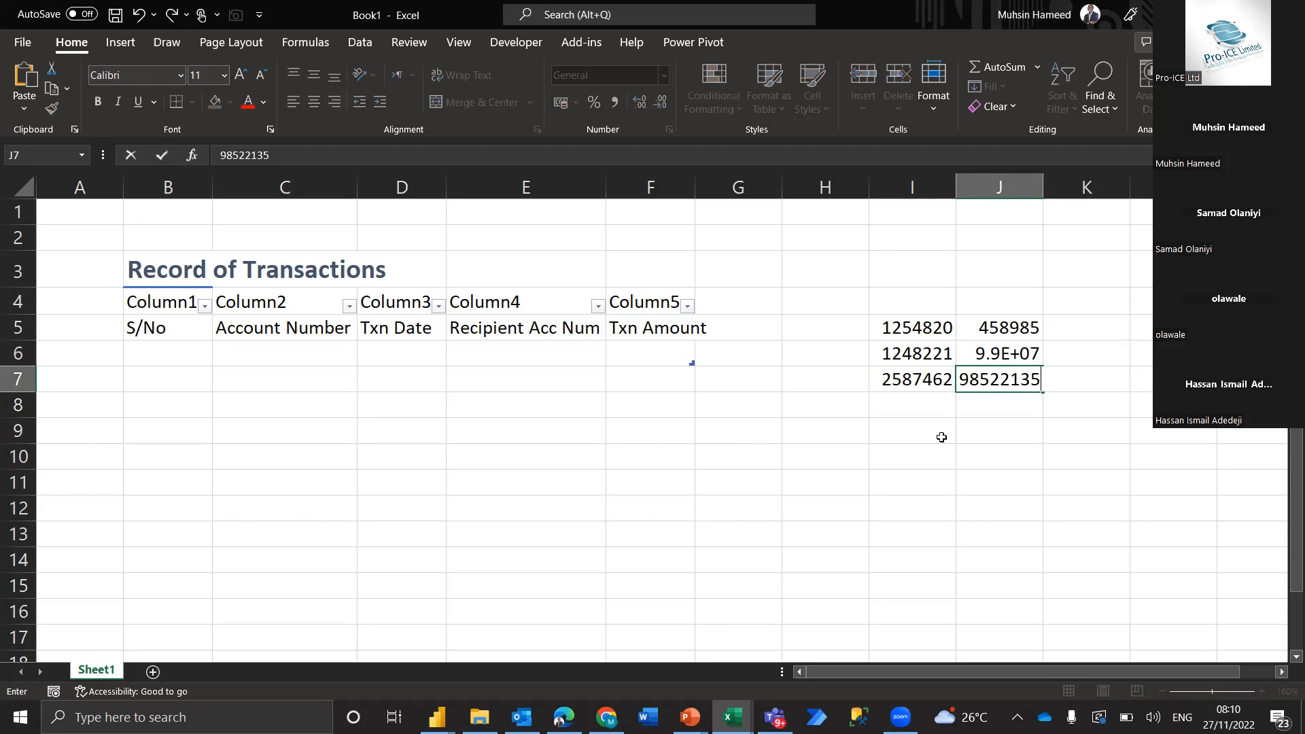
key(Return)
key(Up)
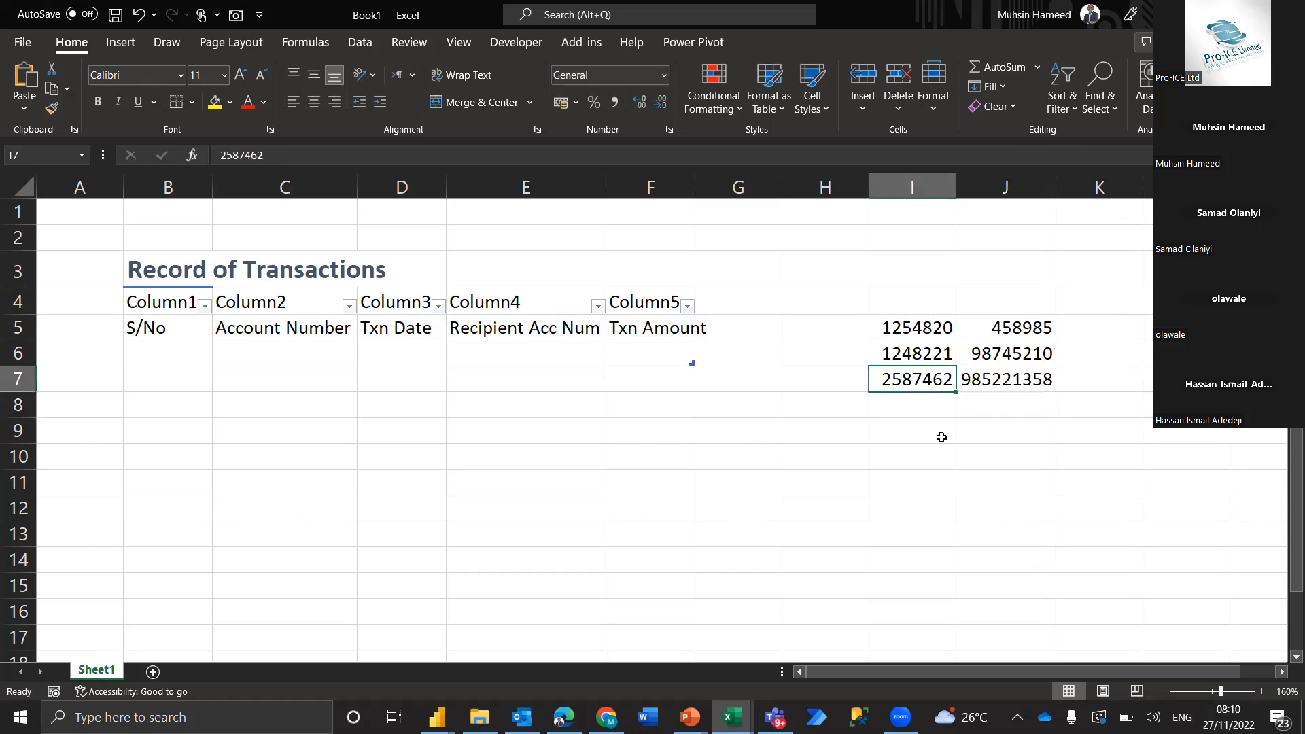
Format the amounts in J5:J7 as numbers with thousands separators and two decimals
key(Right)
key(shift+Up)
key(shift+Up)
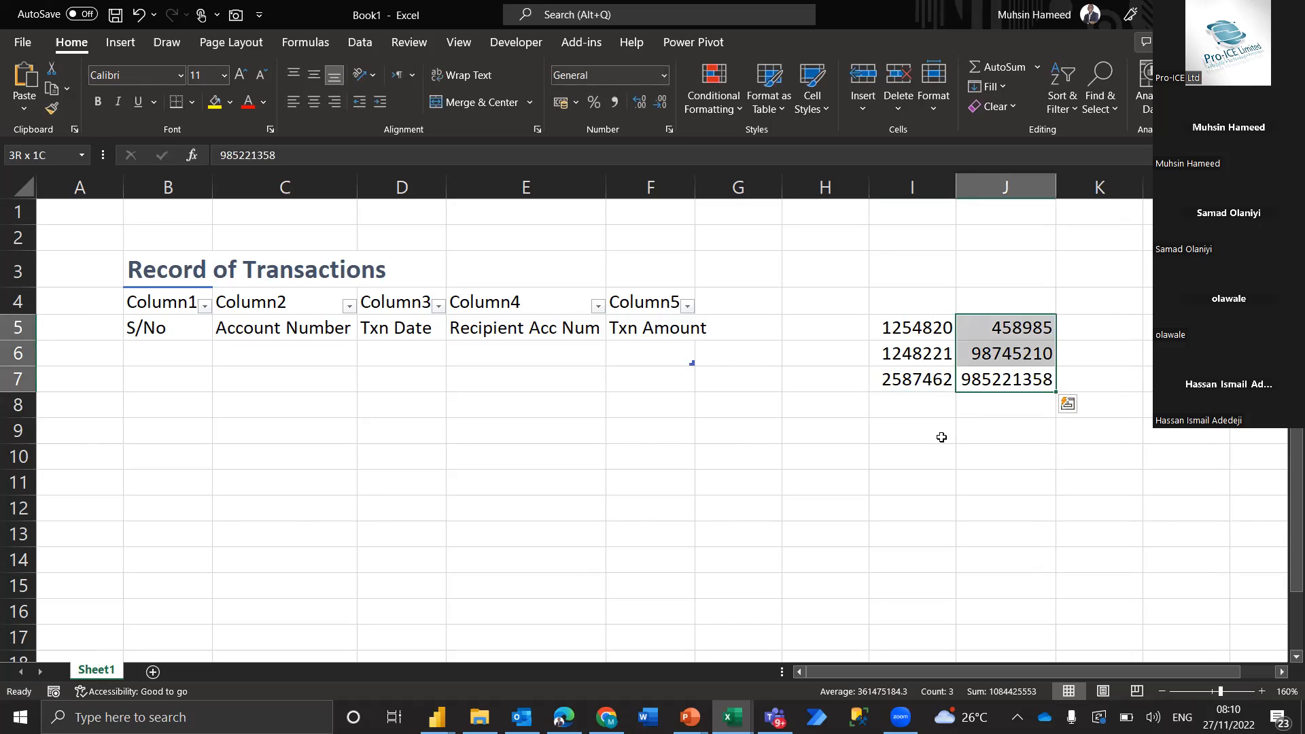
key(ctrl+shift+1)
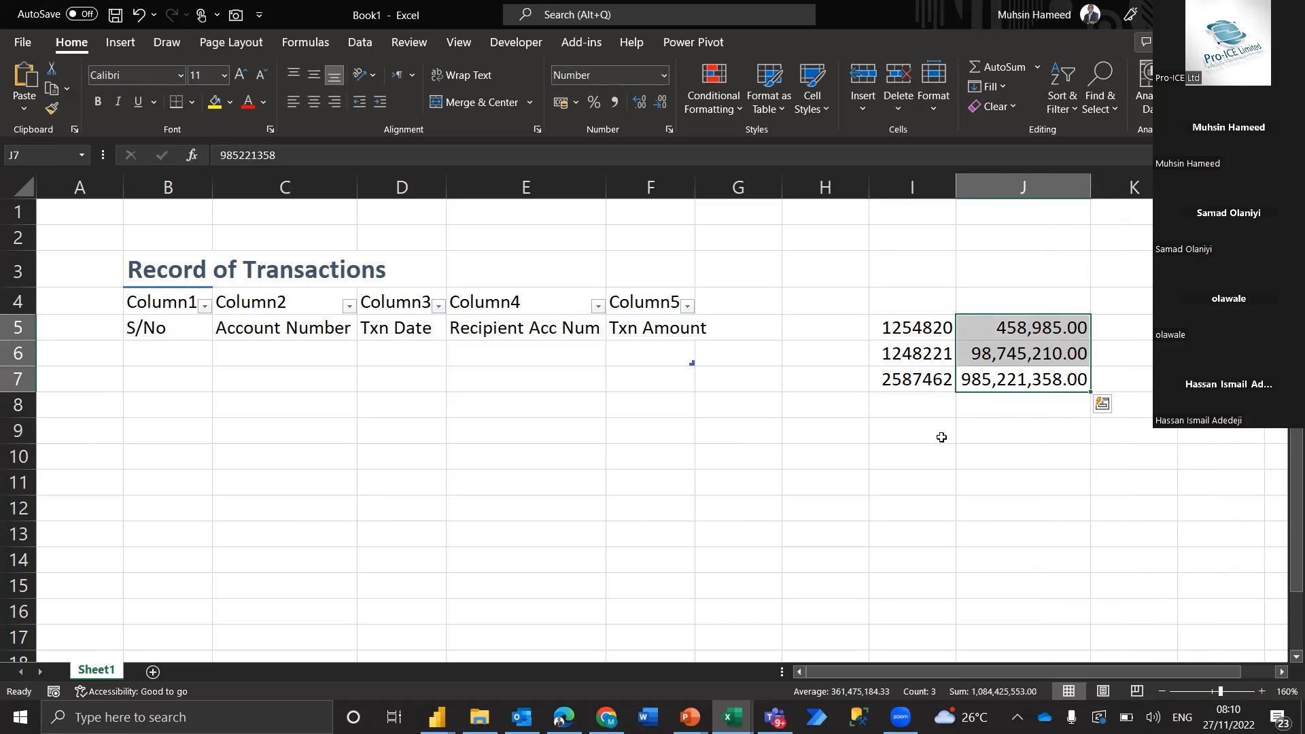
Compare the sample account numbers in I5:I7 with the amounts in J5:J7
drag(923, 328, 918, 386)
drag(1027, 328, 1030, 381)
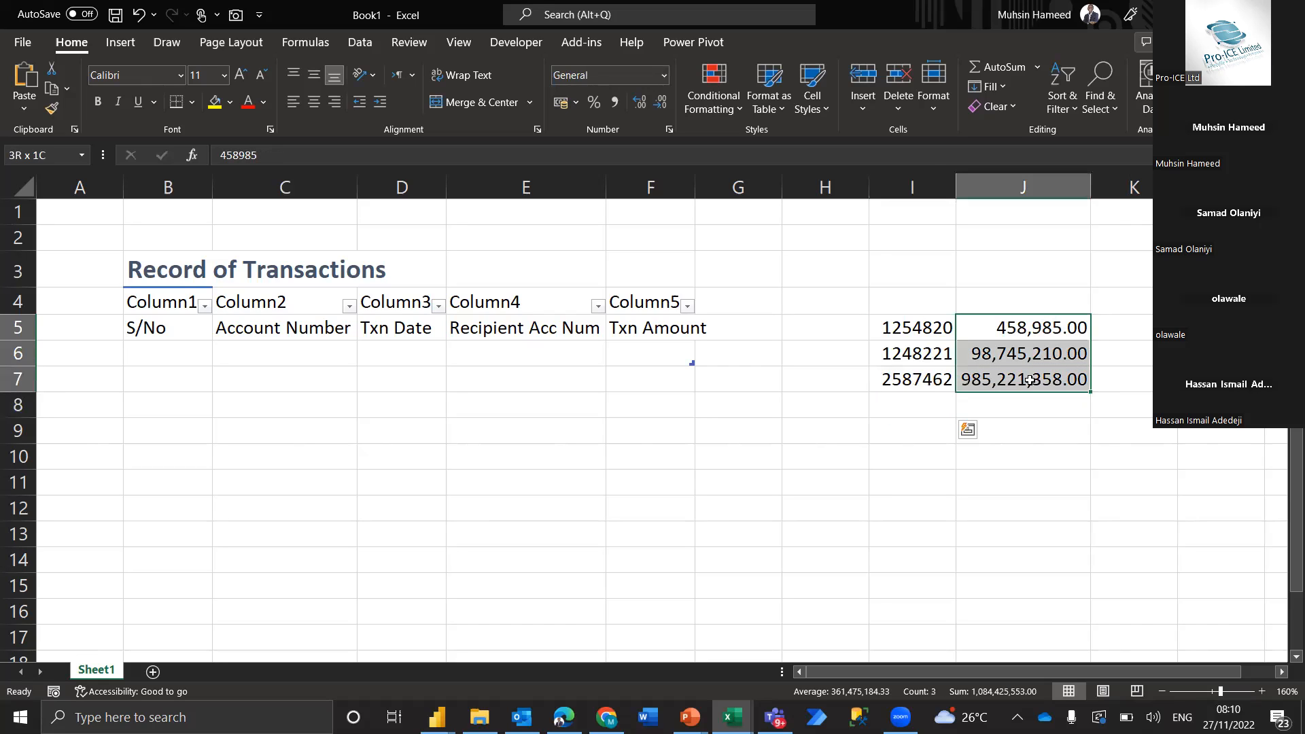
drag(902, 326, 1033, 383)
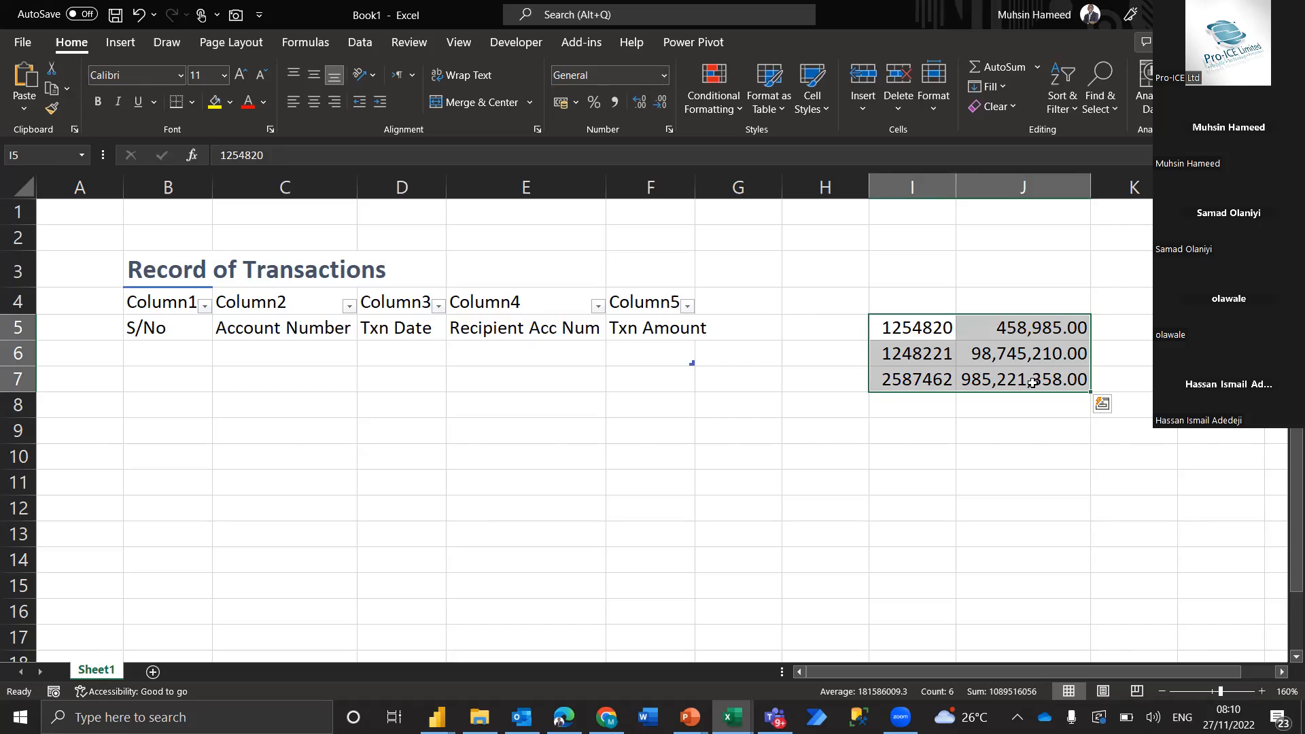
click(943, 327)
click(993, 325)
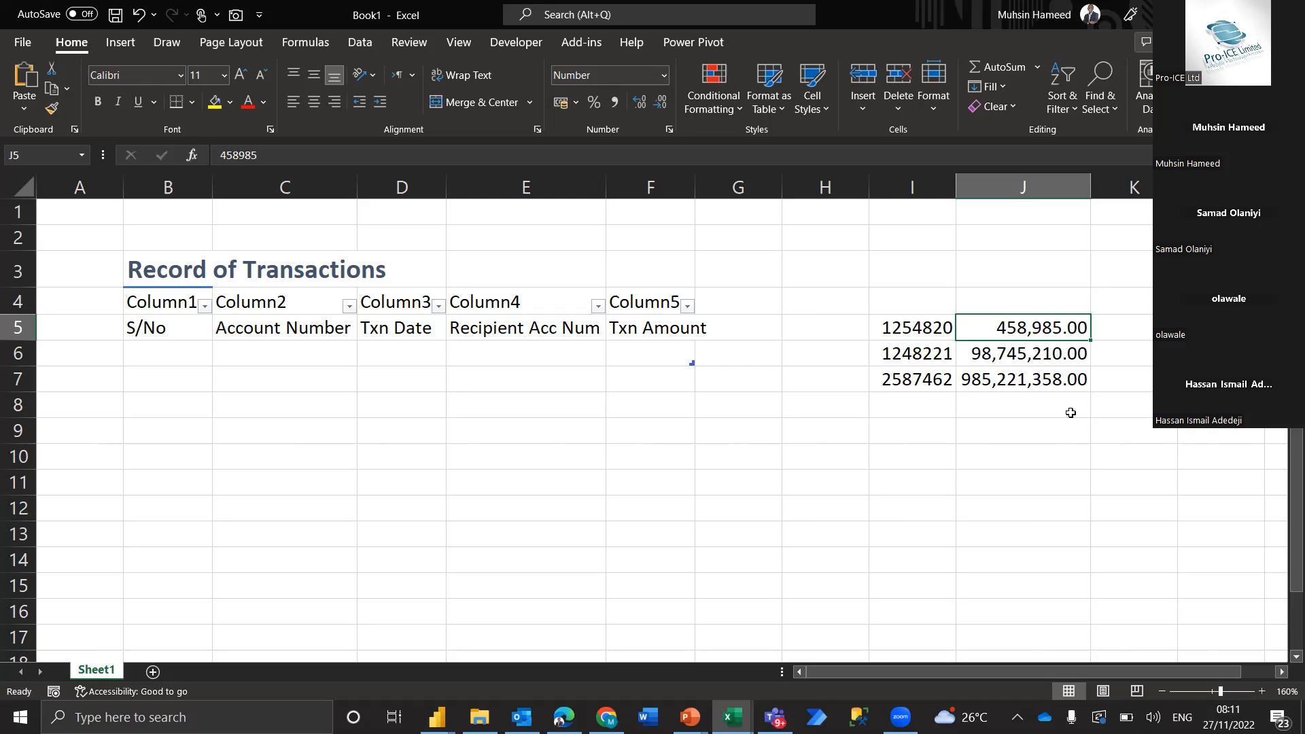
drag(1050, 336, 1053, 383)
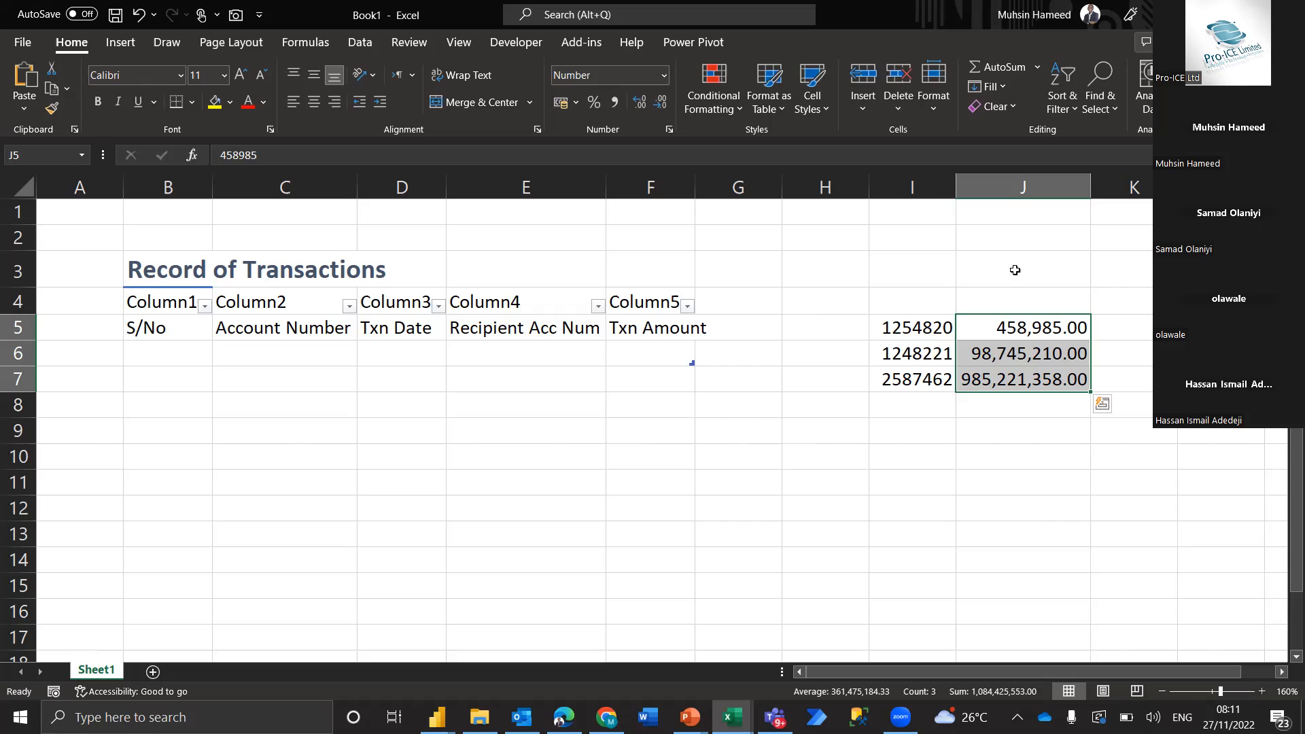
drag(887, 327, 951, 387)
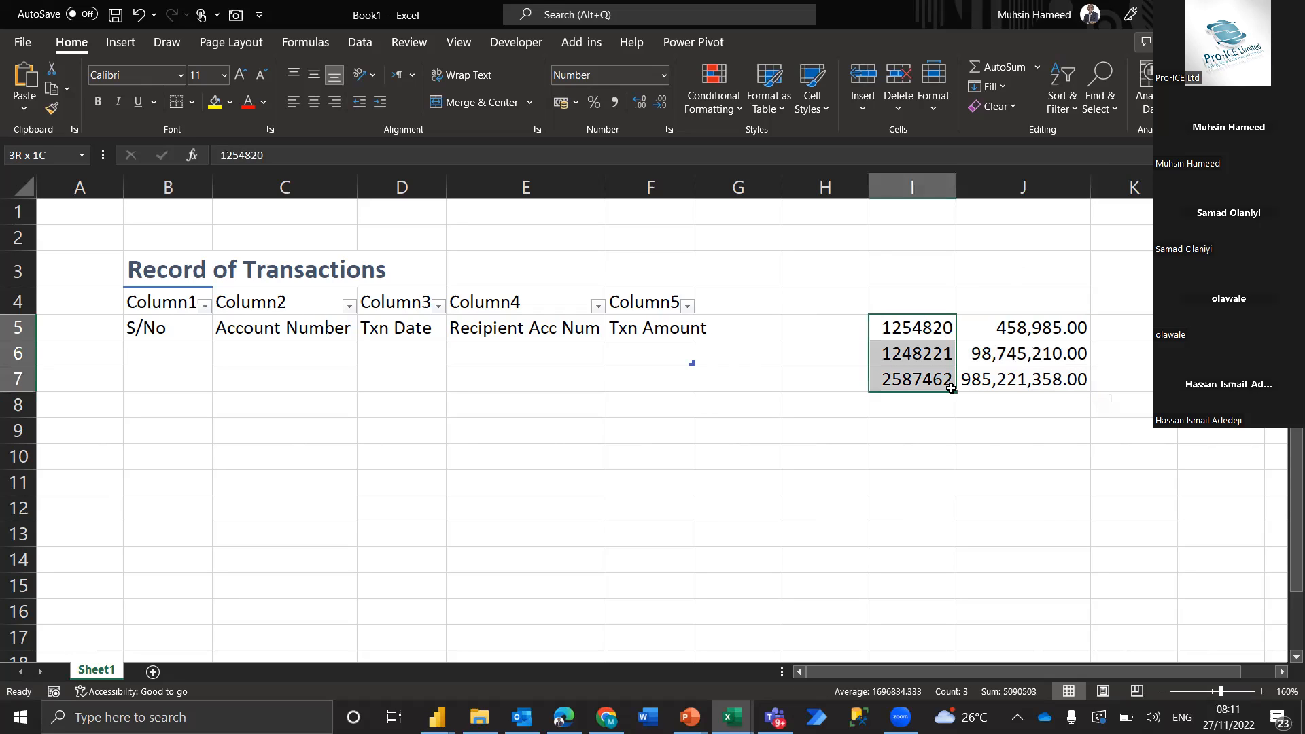
drag(951, 388, 952, 388)
click(911, 329)
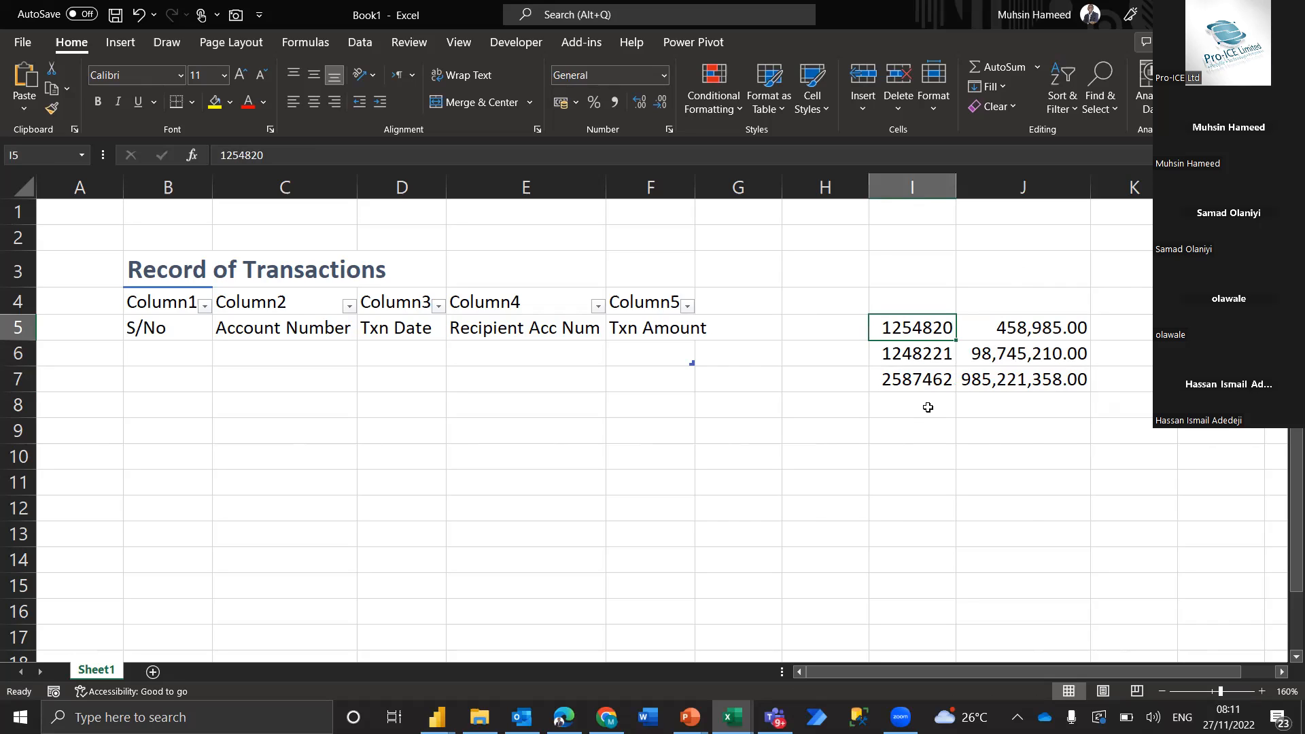
Go through the sample account numbers in I5:I7 one by one
key(Down)
key(Down)
key(Down)
key(Up)
key(Up)
key(Up)
key(Down)
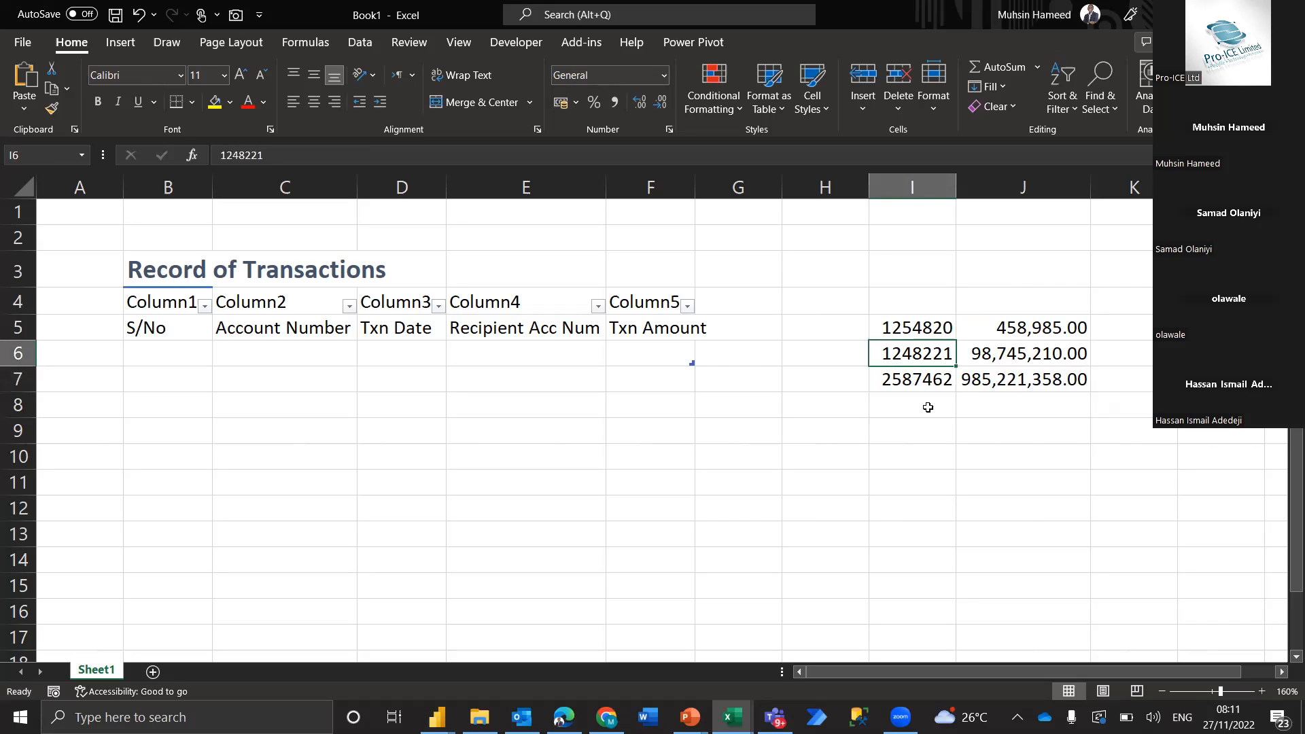
key(Down)
key(Up)
key(Up)
key(Down)
key(Down)
key(Up)
key(Up)
key(Up)
key(Down)
key(Down)
key(Down)
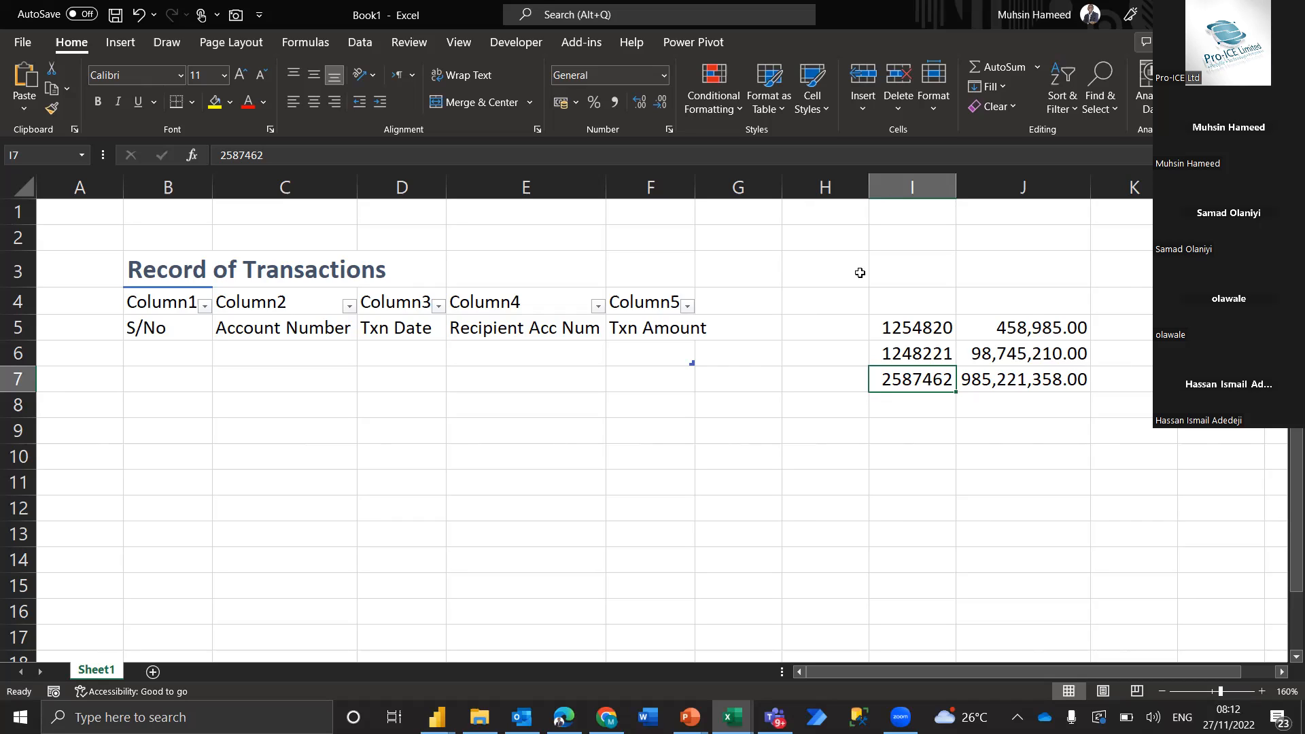
Add a "Customer" heading in H12 and copy the formatting of the title in B3 onto it
click(825, 500)
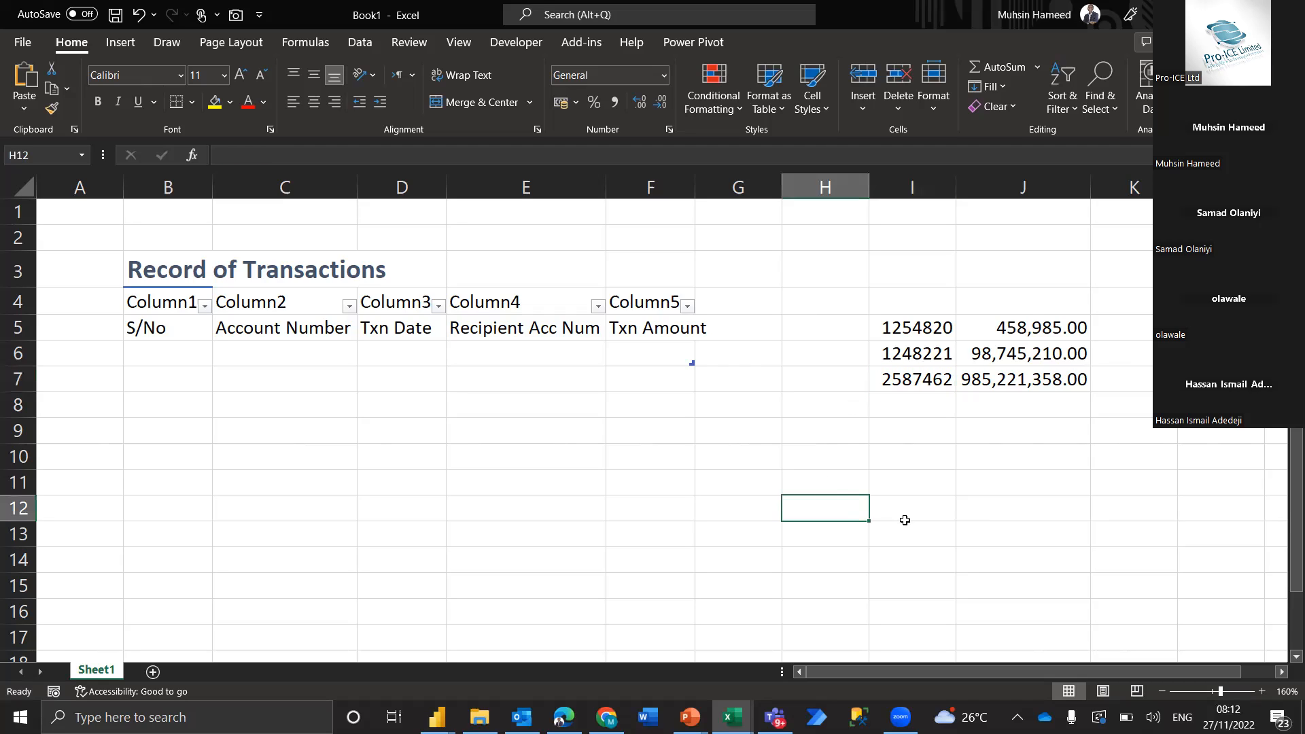
text(Customer)
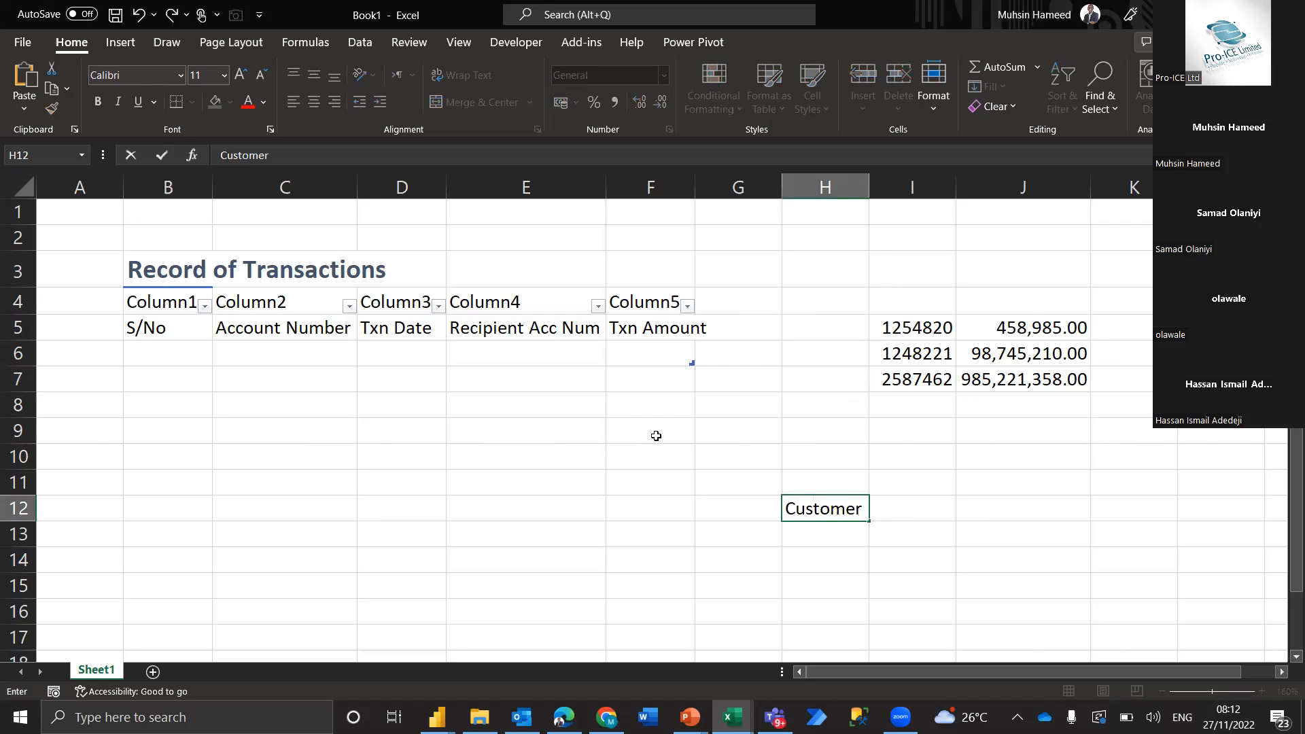
key(Tab)
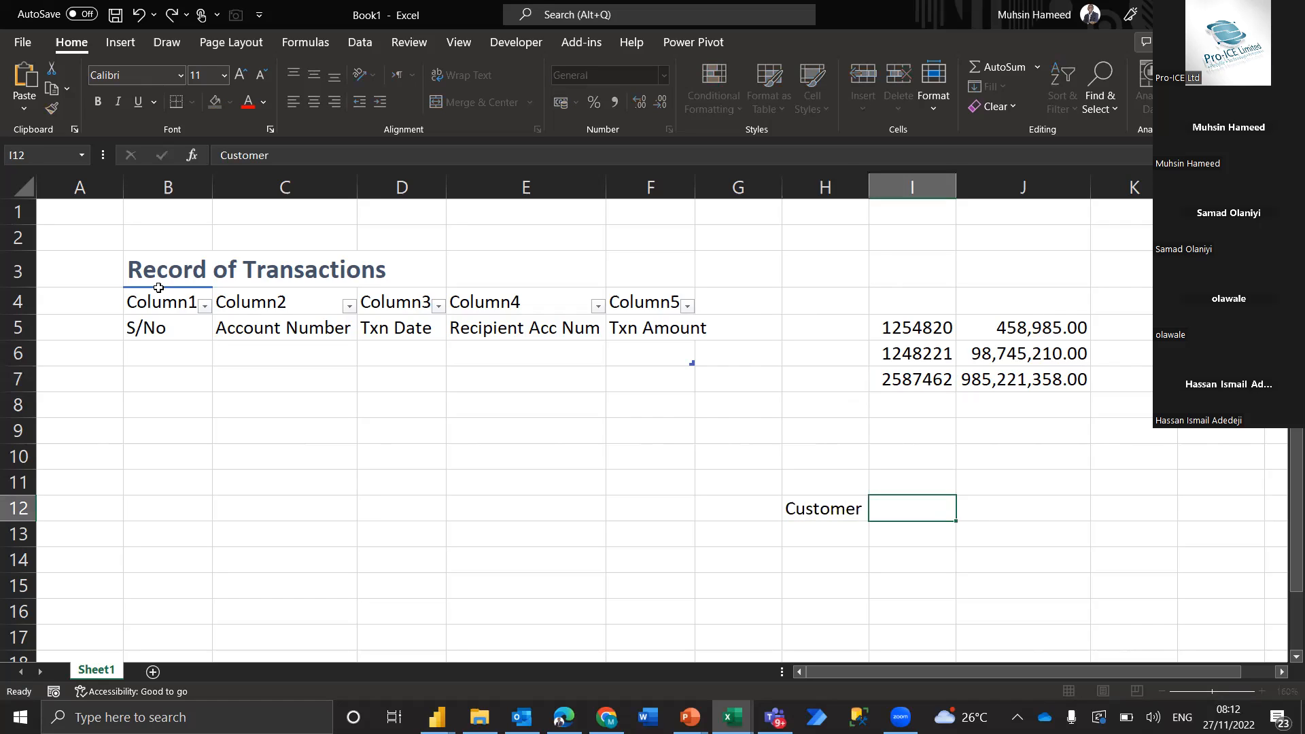
click(136, 274)
click(52, 108)
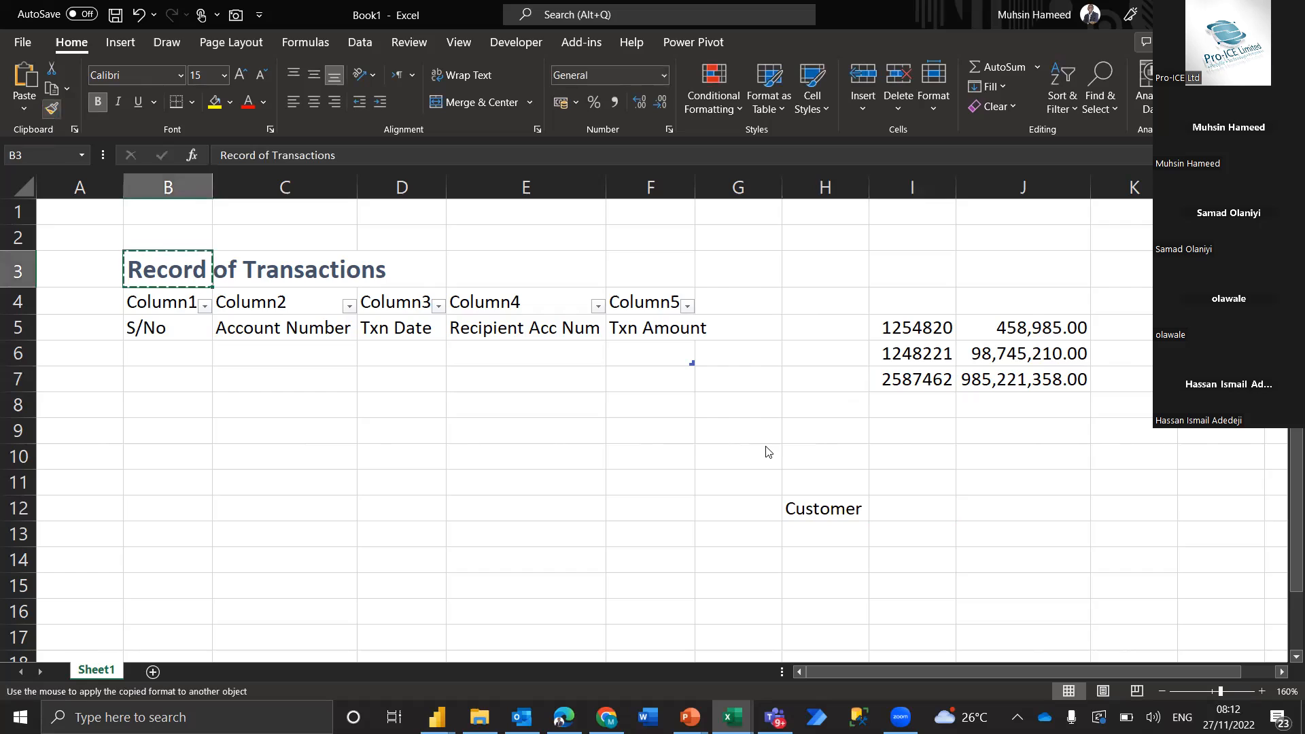
click(814, 507)
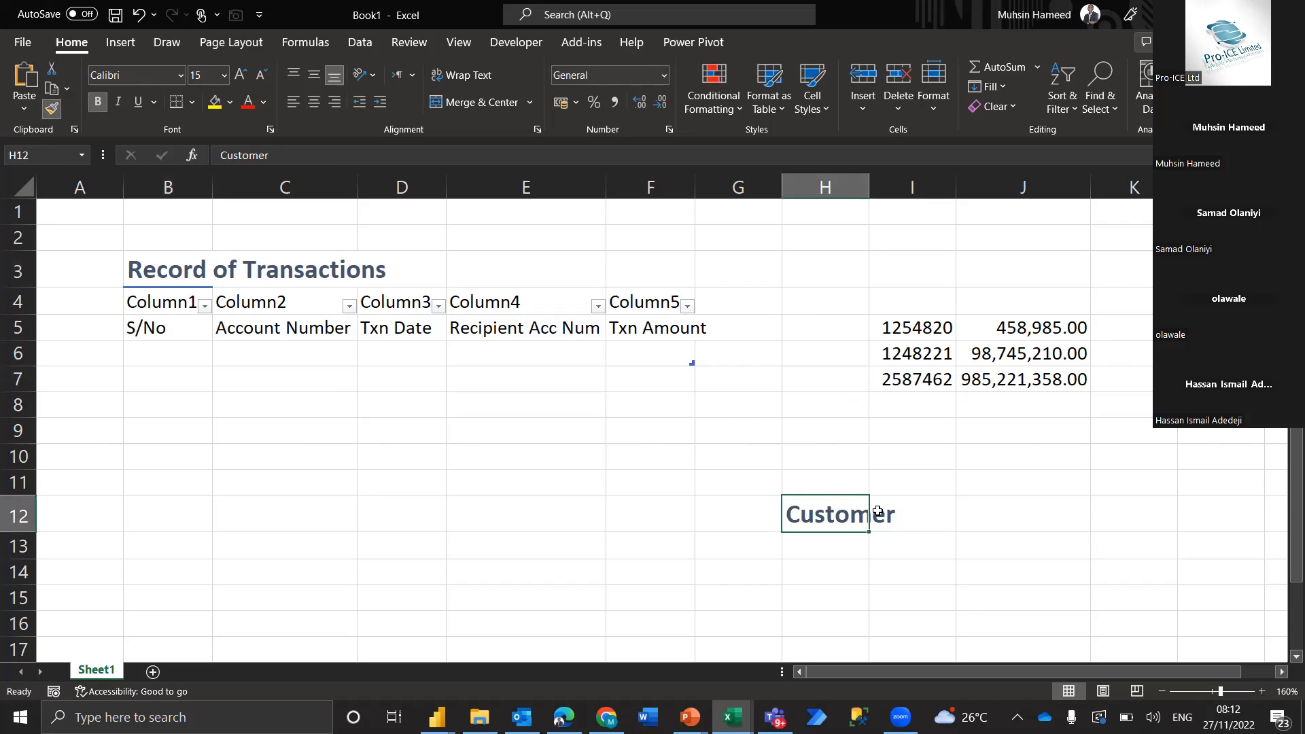
Enter the column labels "Account Num" in H13 and "Acc Holders Name" in I13 under the Customer heading
click(811, 548)
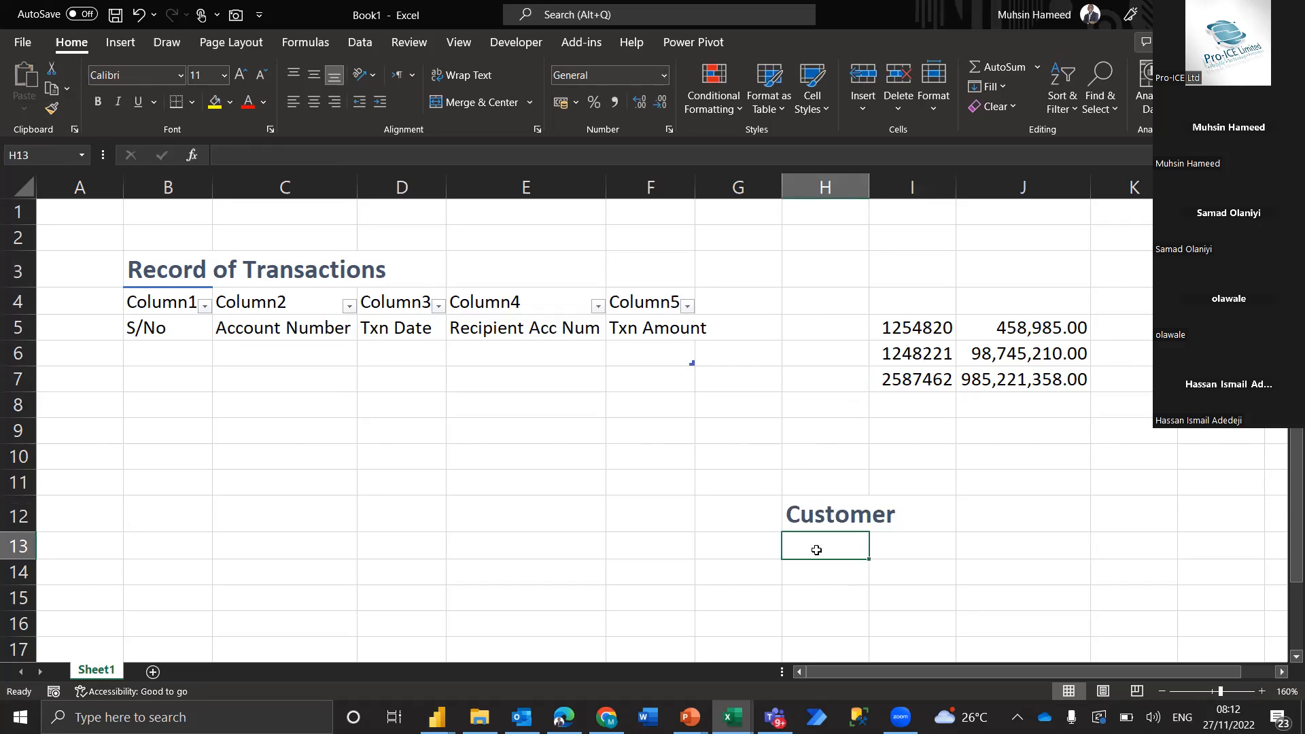
text(Accoun)
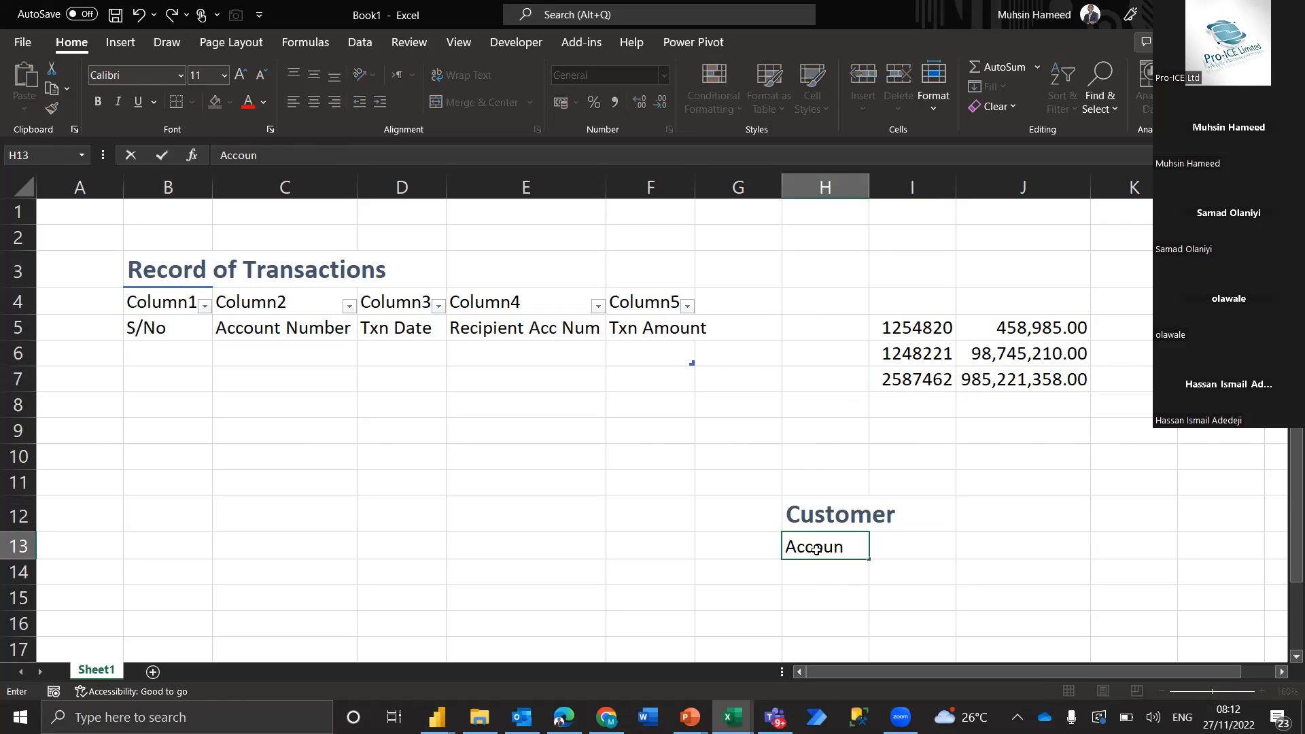
text(t Num)
key(Tab)
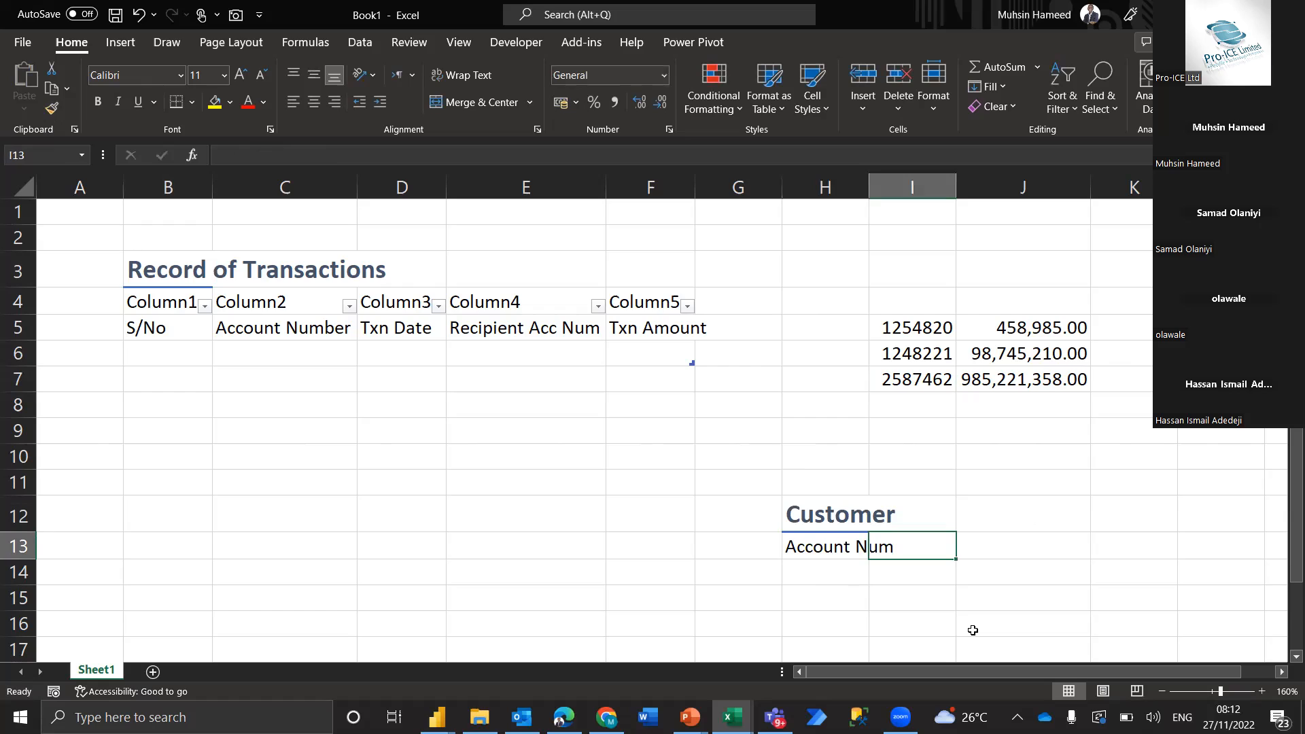
text(Acc Hold)
key(BackSpace)
key(BackSpace)
text(lders Name)
key(Tab)
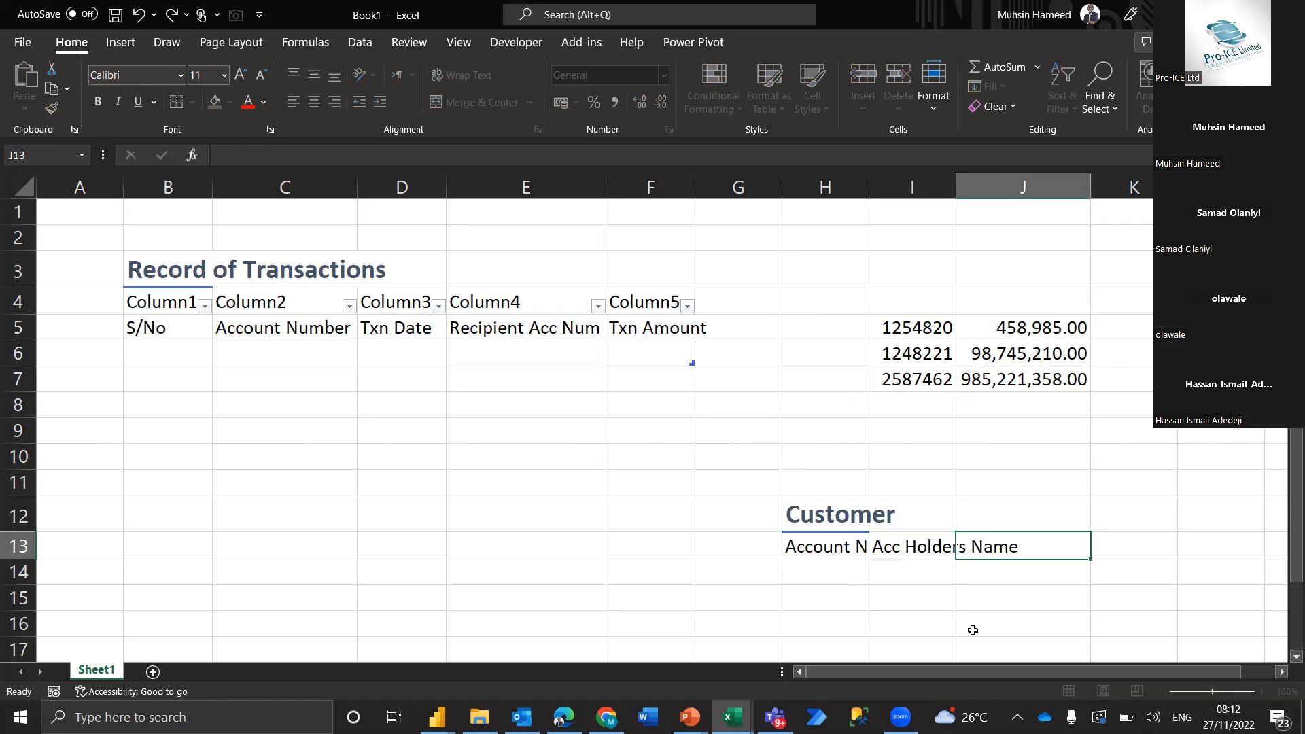
Add the column labels "Location" in J13 and "Place of Birth" in K13
text(Location)
key(Tab)
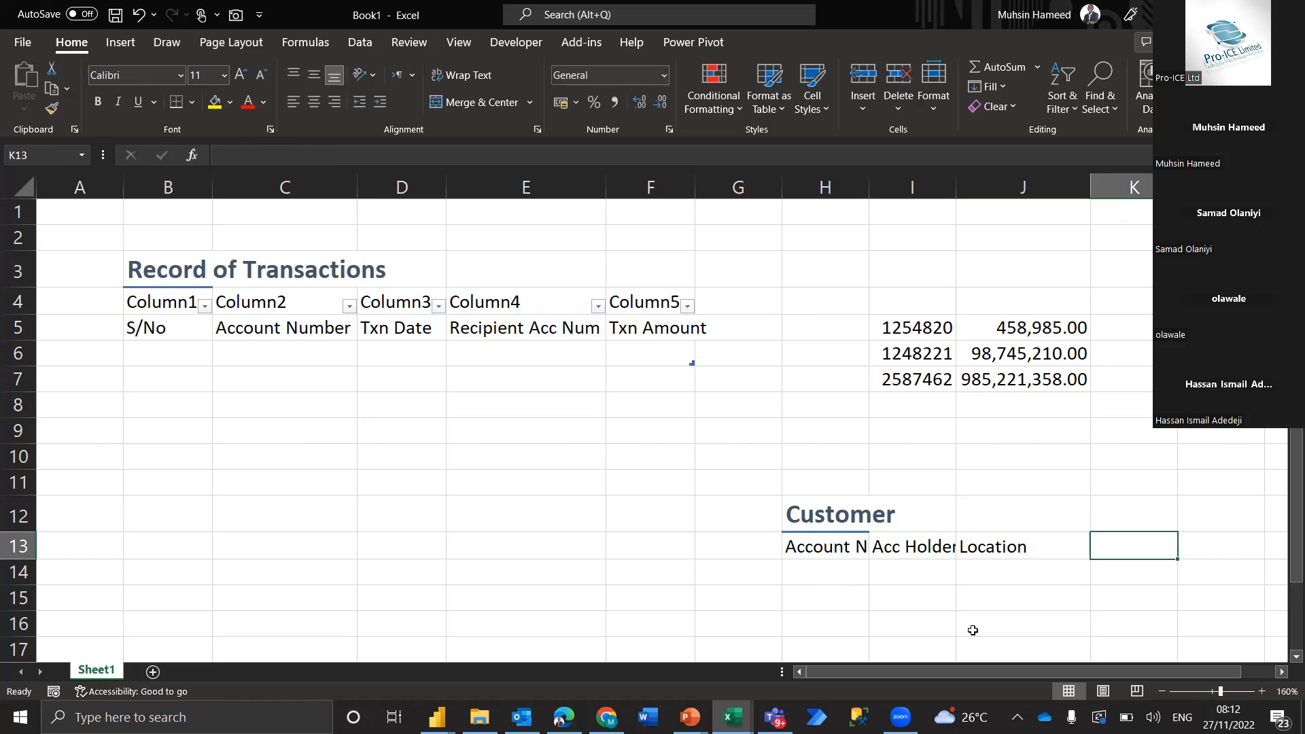
text(Place of Birth)
key(Tab)
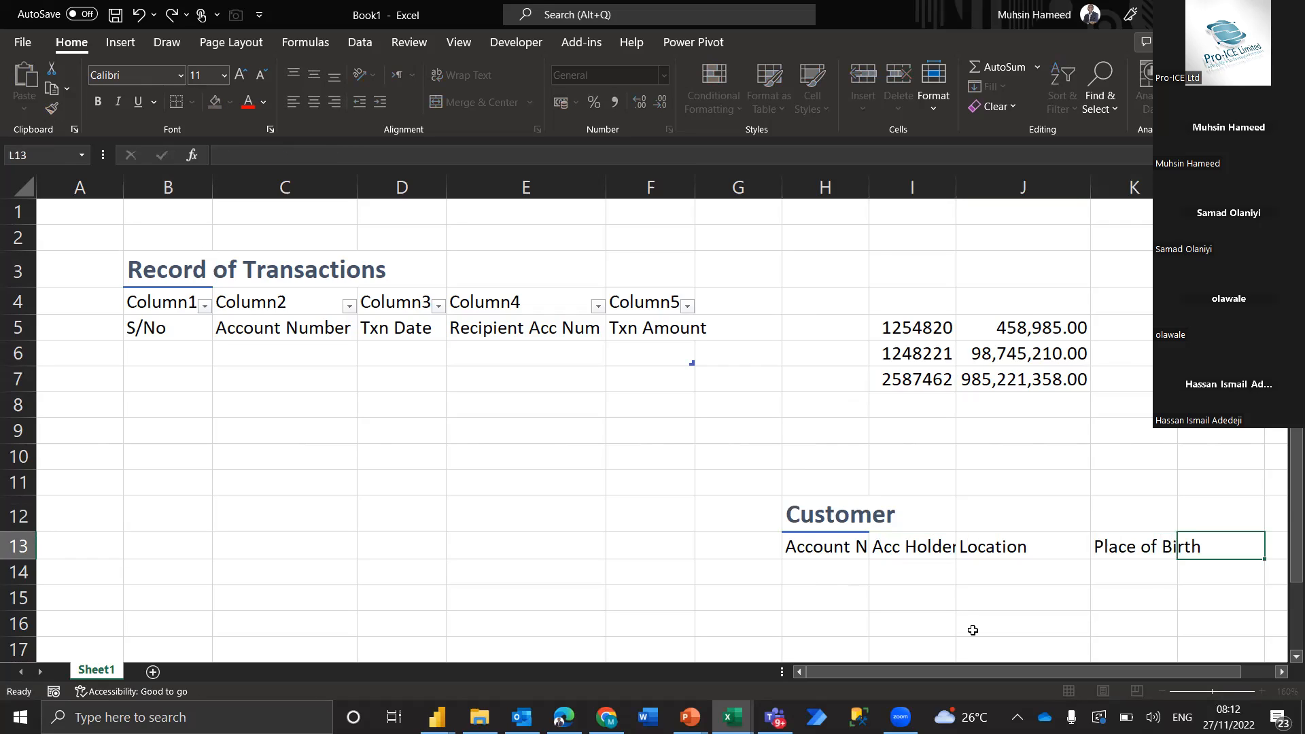
Complete the Customer header row with "DOB", "BVN" and "Next of Kin" in L13:N13
text(DOB)
key(Tab)
text(BVN)
key(Tab)
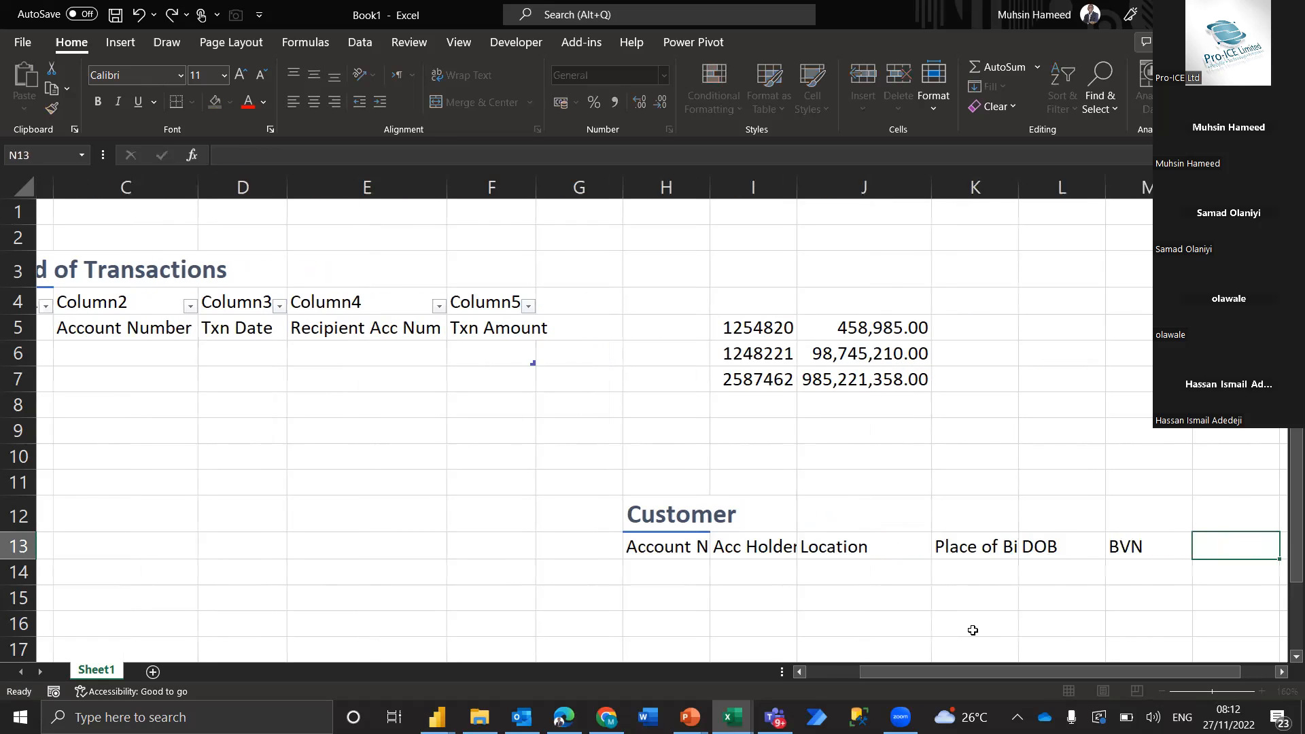
text(Nex)
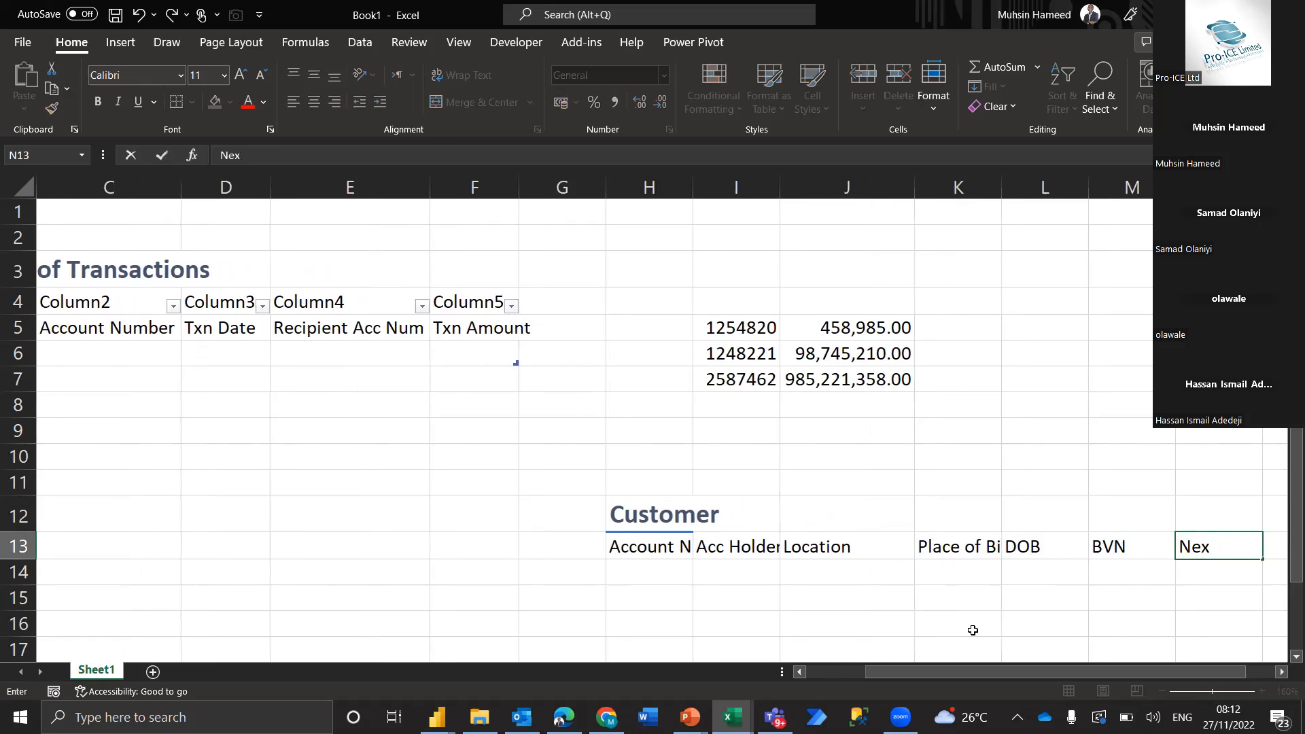
text(t of Kin)
key(Tab)
key(Left)
key(Left)
key(Left)
key(Left)
key(Left)
key(Left)
key(Left)
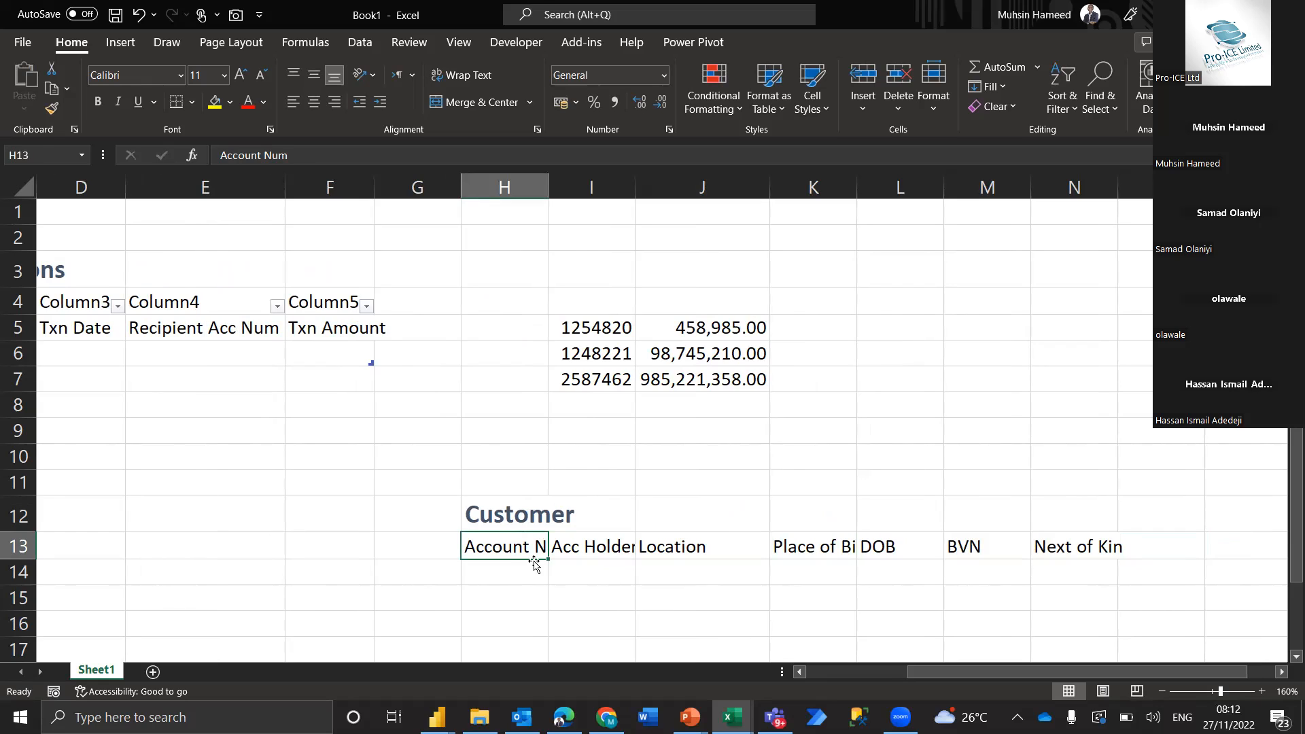
drag(520, 551, 524, 594)
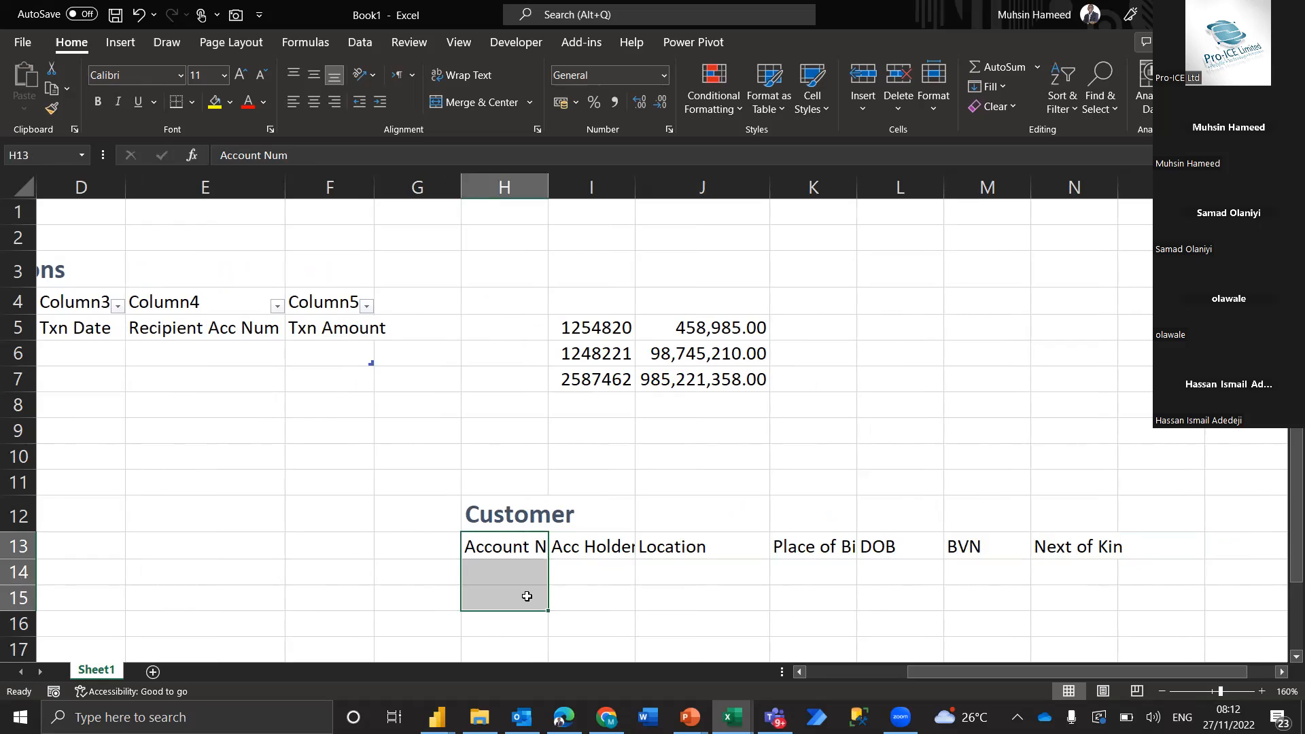
drag(520, 549, 1090, 609)
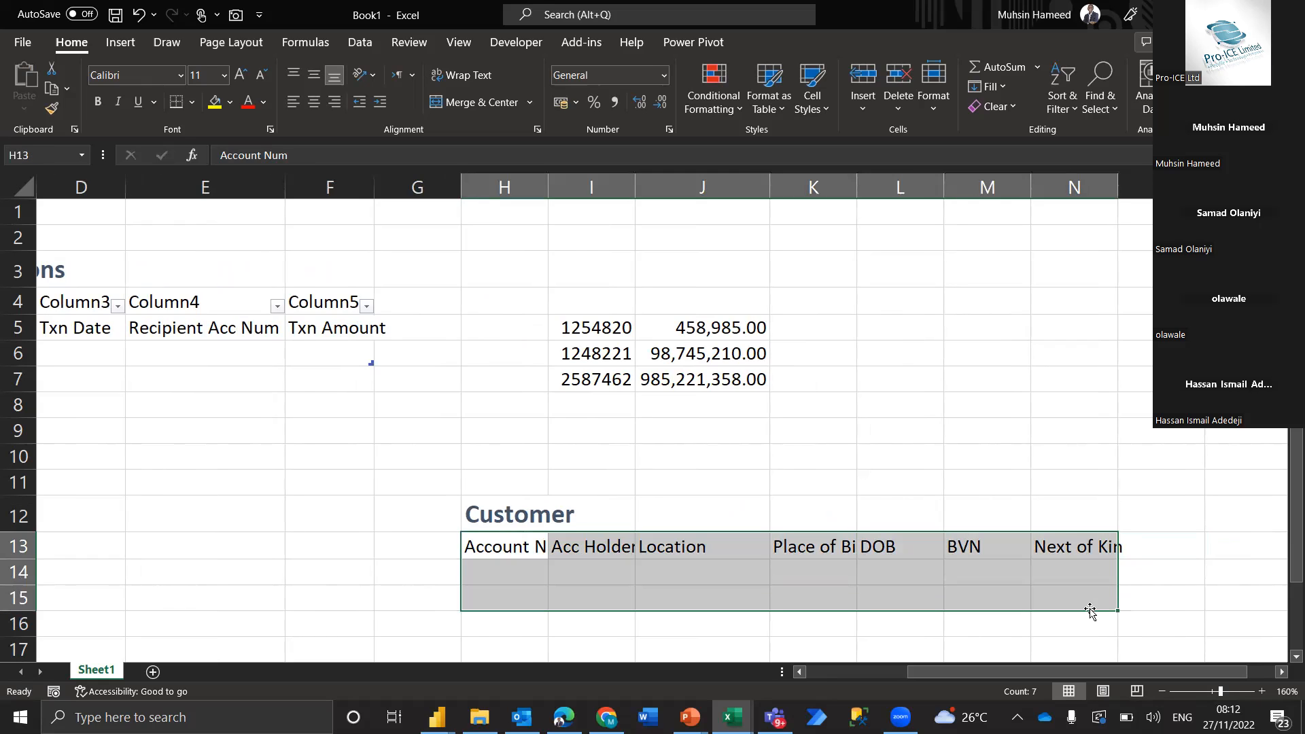
click(594, 549)
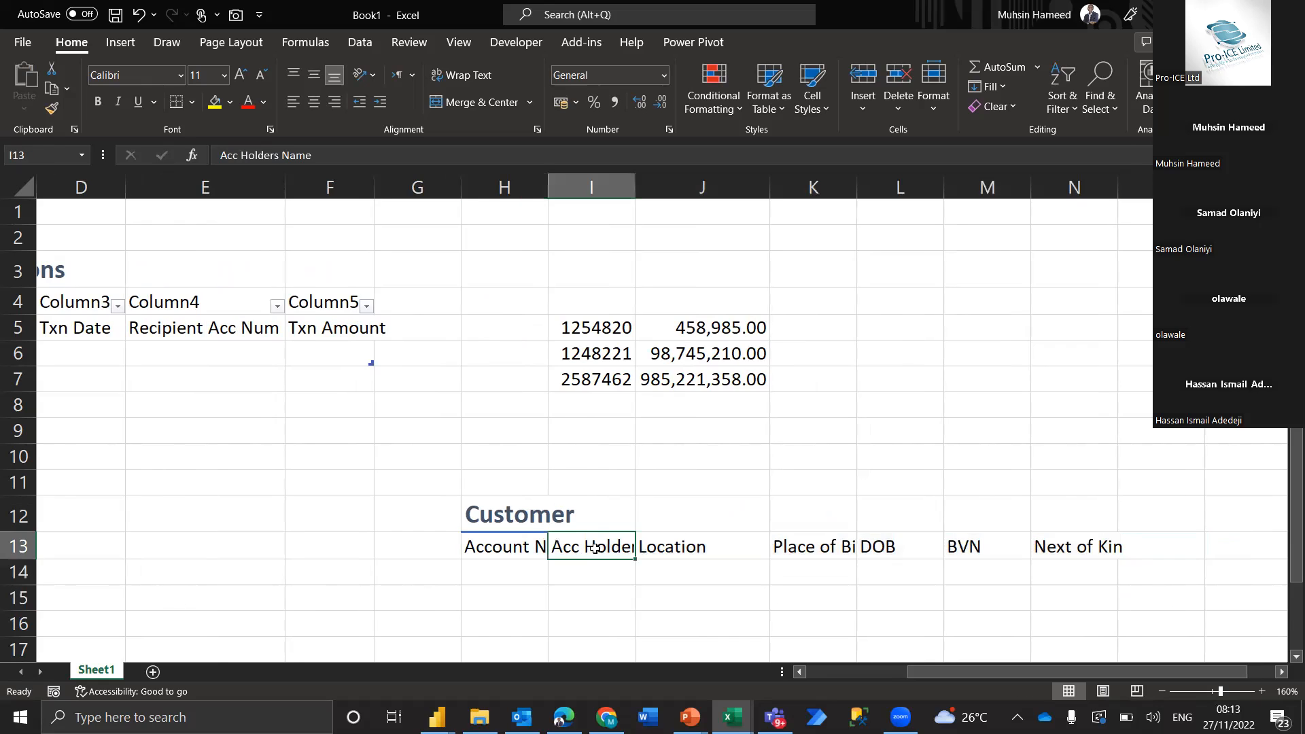
Bold the "Acc Holders Name" header in I13 and autofit column I to its contents
click(53, 109)
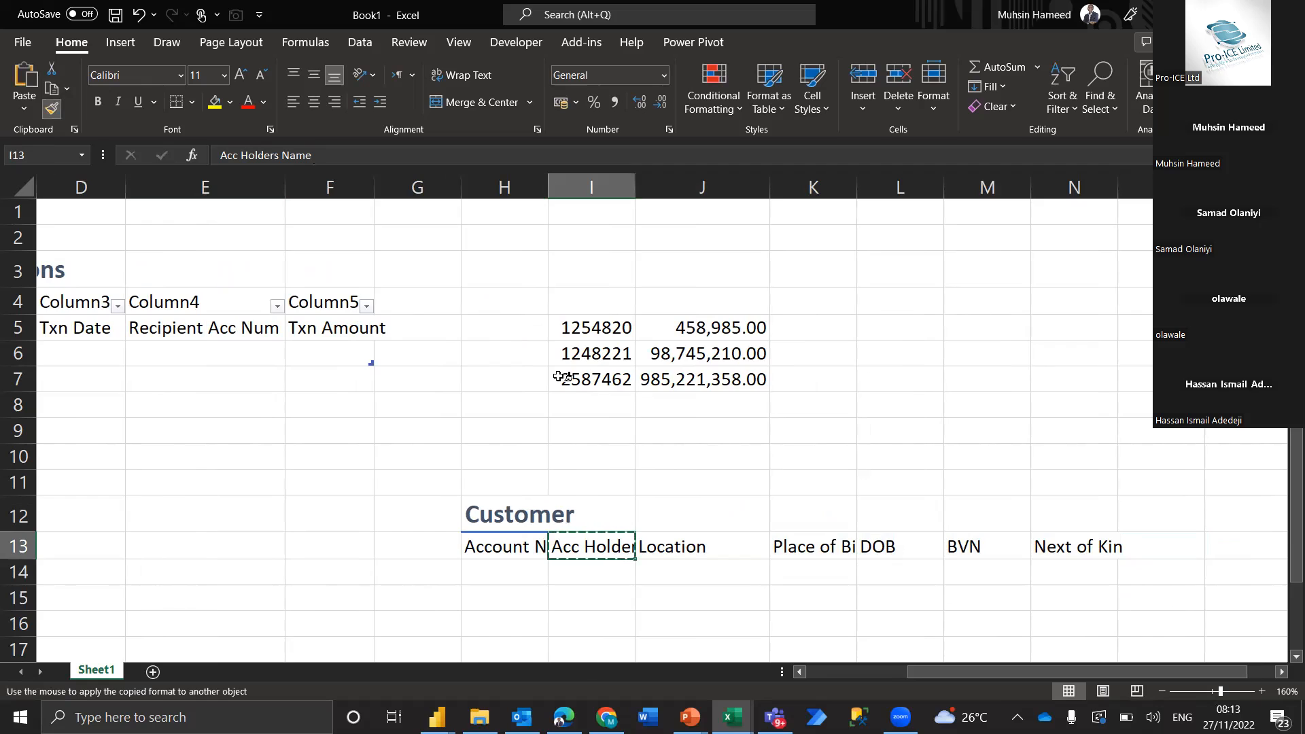
key(Escape)
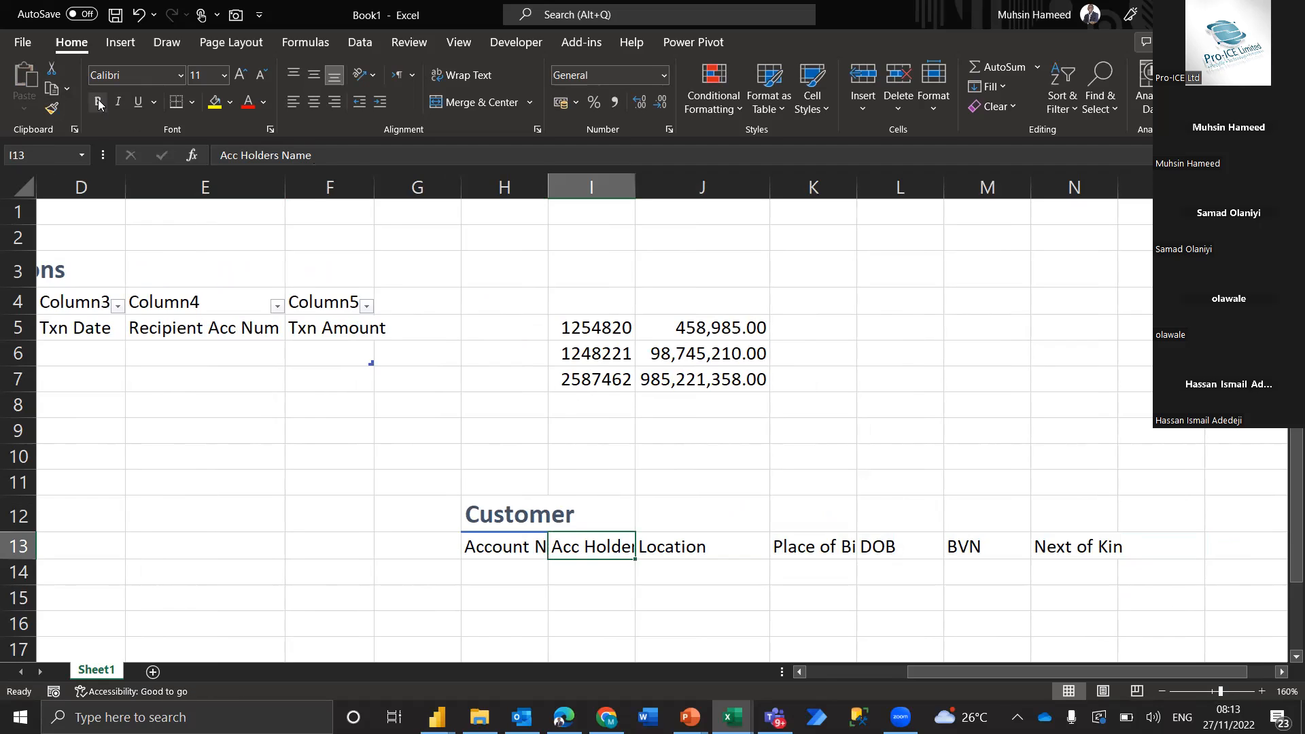
key(ctrl+b)
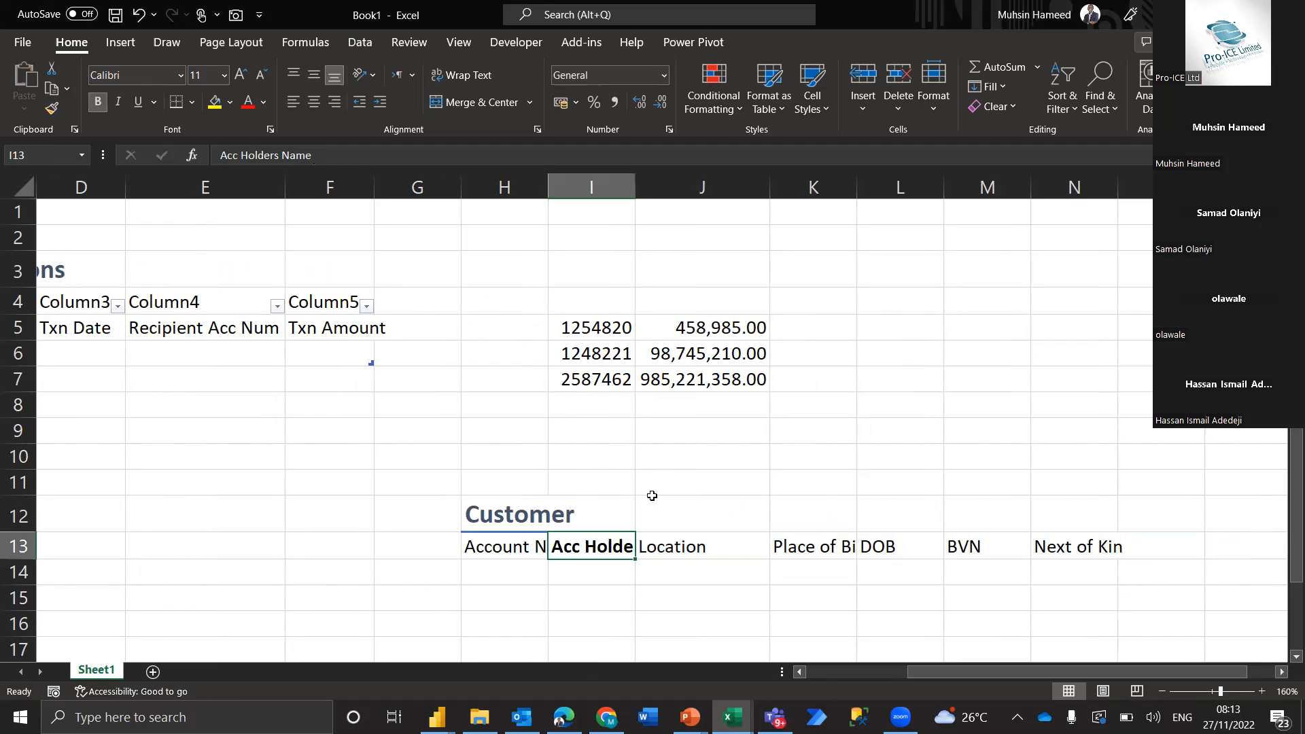
double_click(635, 186)
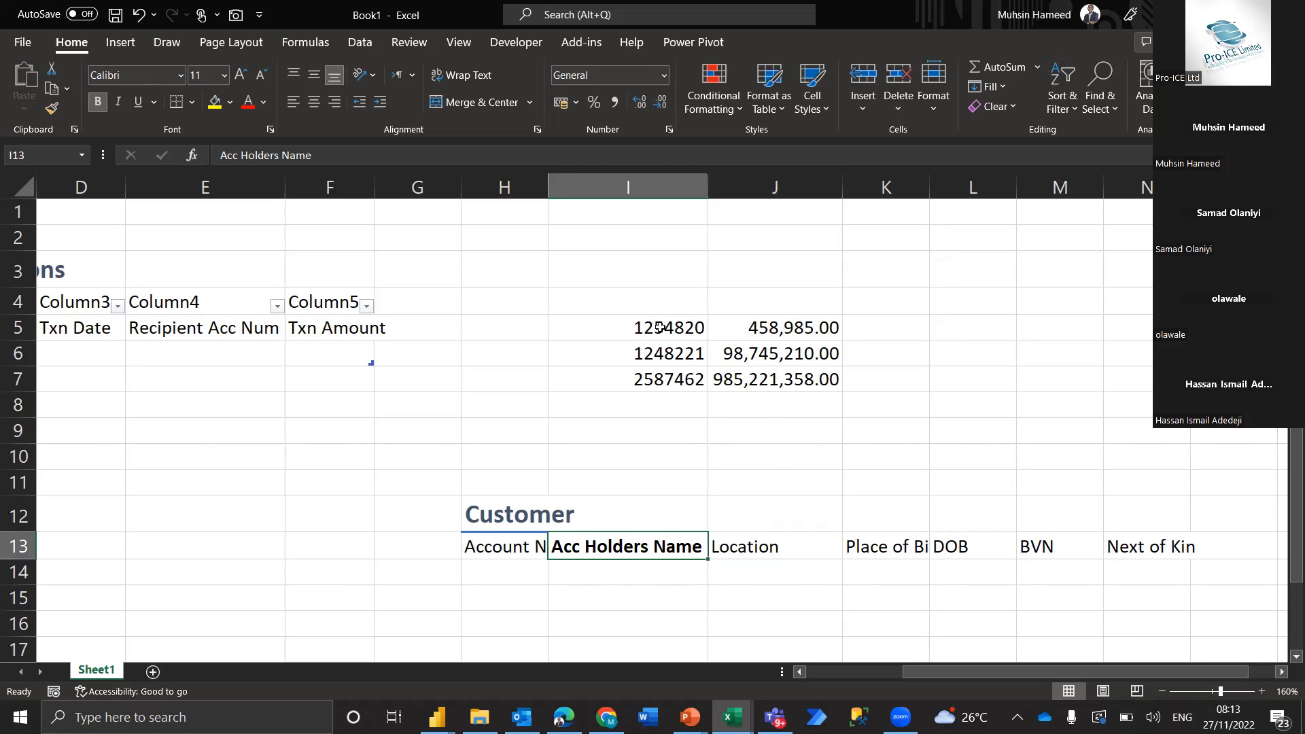
Move the three sample account numbers from I5:I7 to H5:H7
drag(660, 327, 663, 380)
key(ctrl+c)
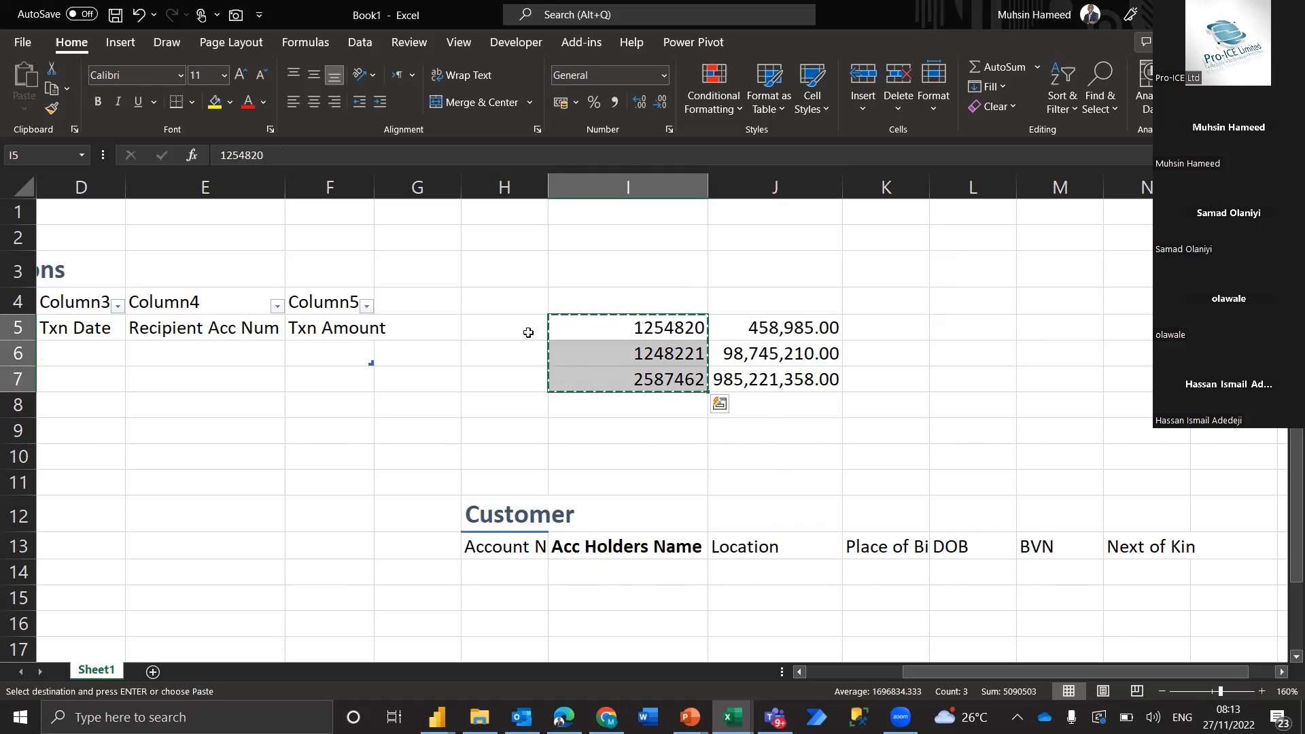
click(523, 328)
key(ctrl+v)
Enter the three account holders' first names in I5:I7 beside their account numbers
click(629, 330)
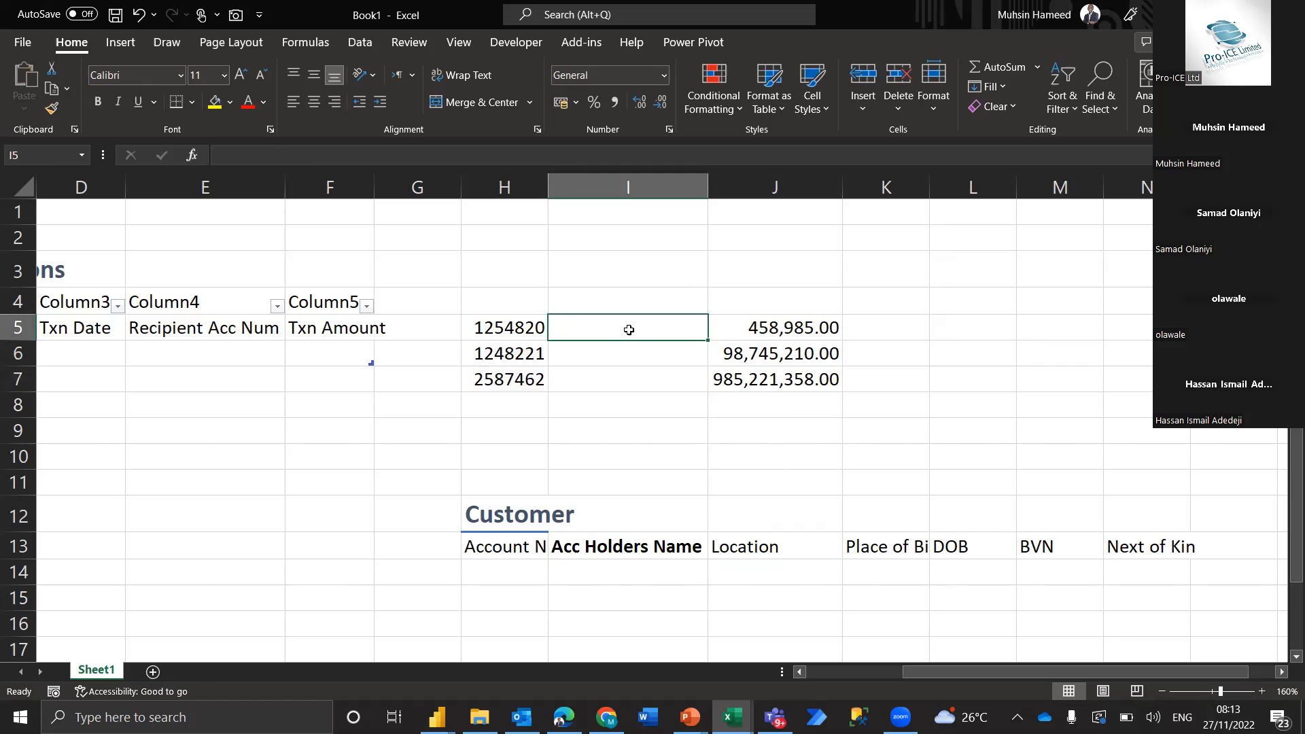
text(Muhsin)
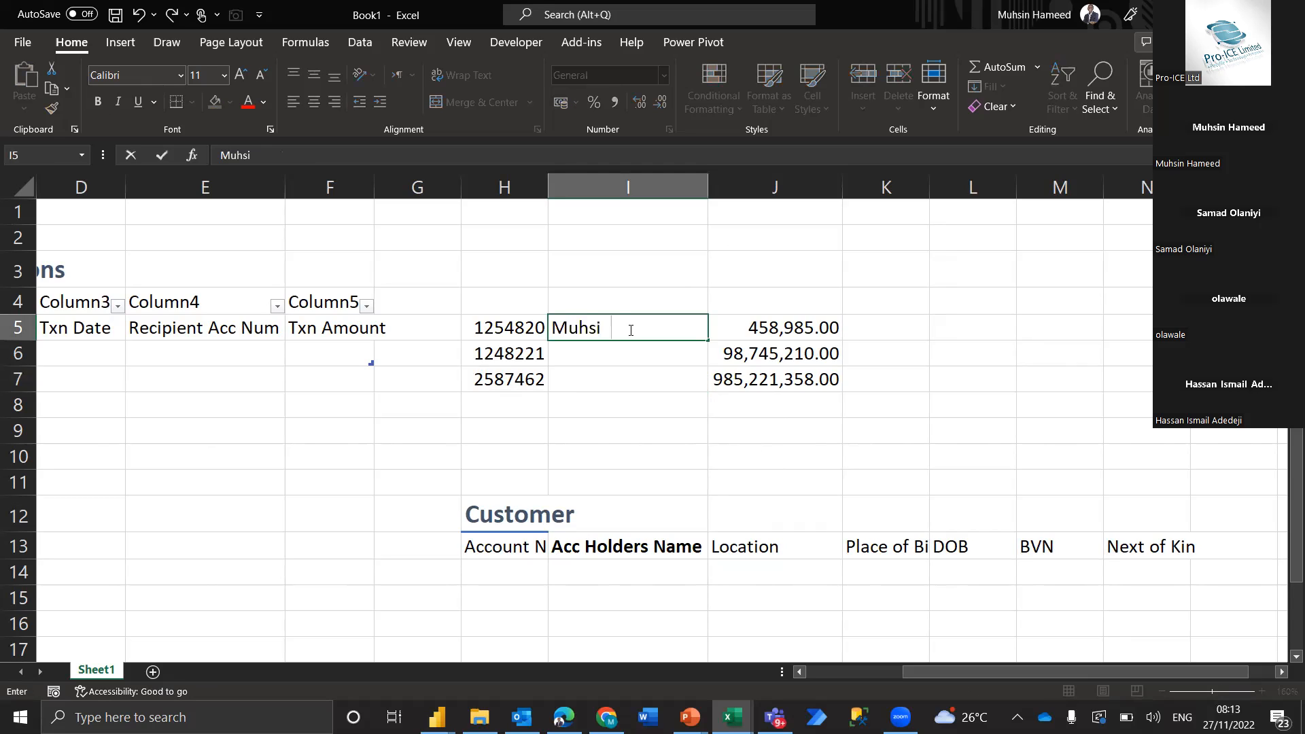
key(Return)
text(Idow)
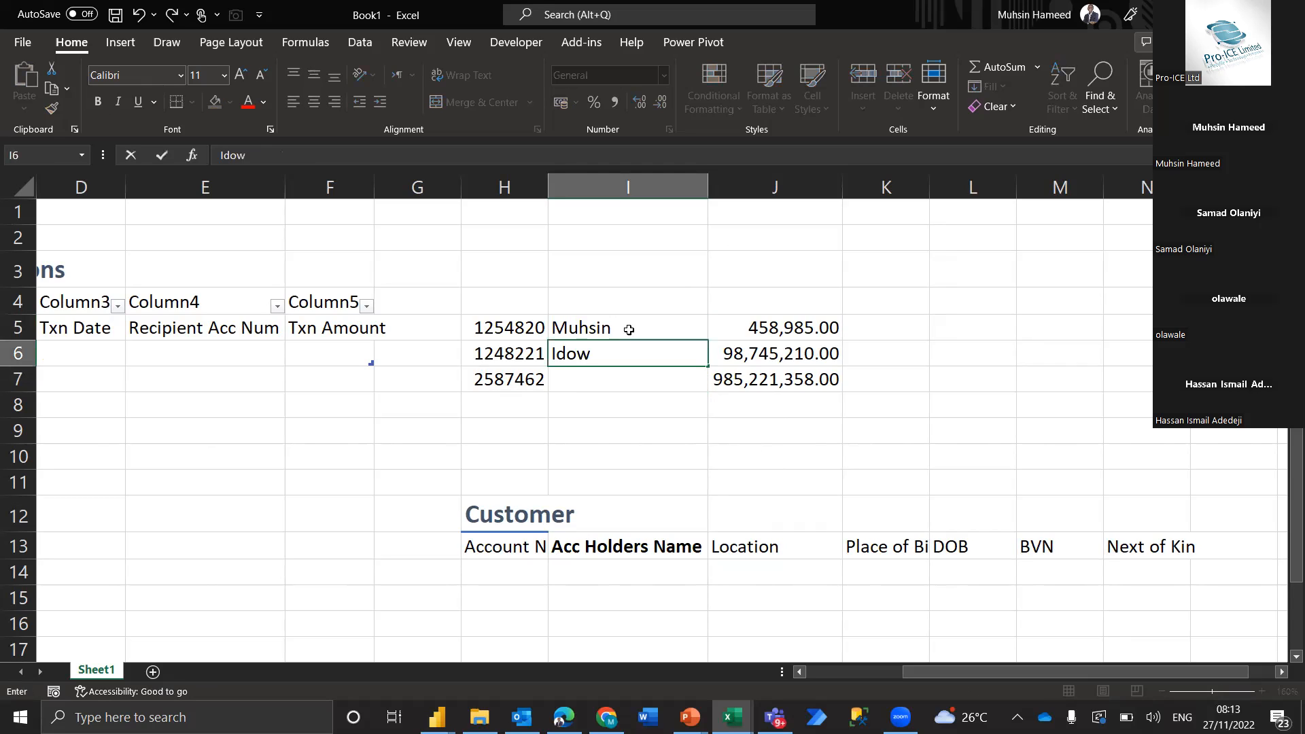
key(Return)
text(Samad)
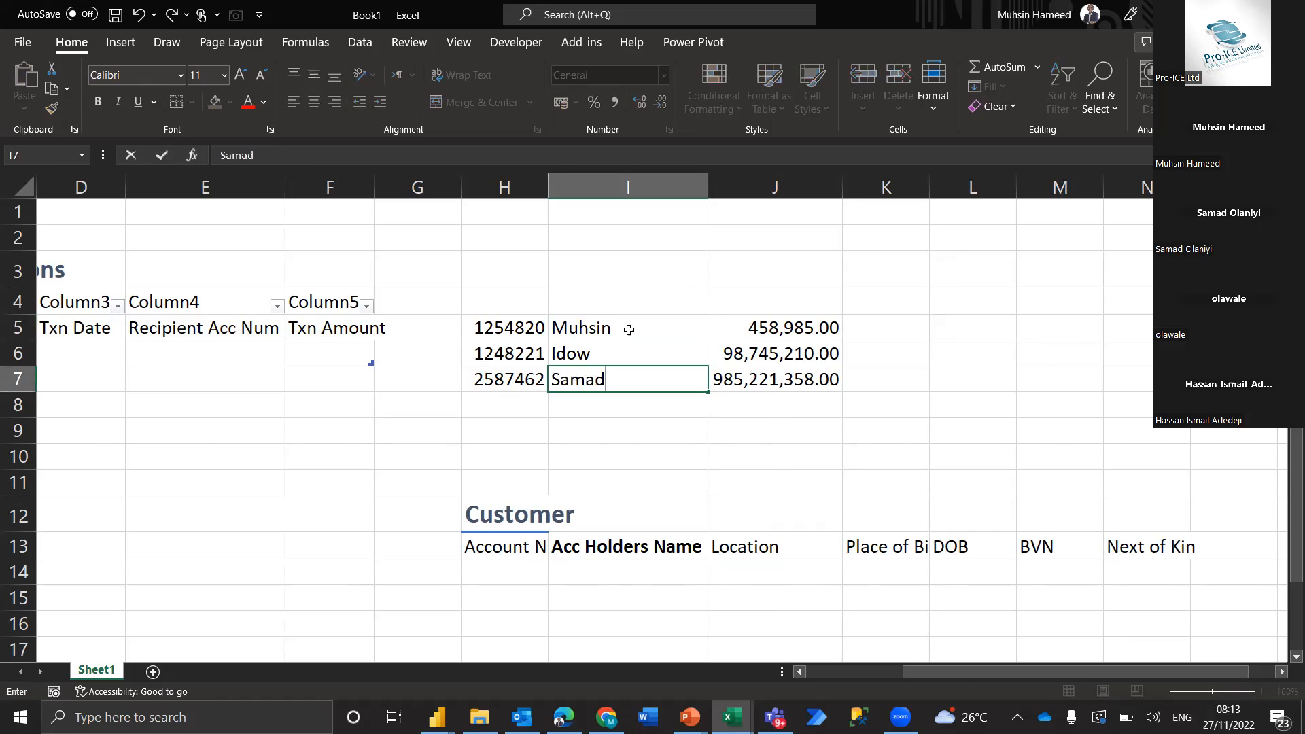
key(Return)
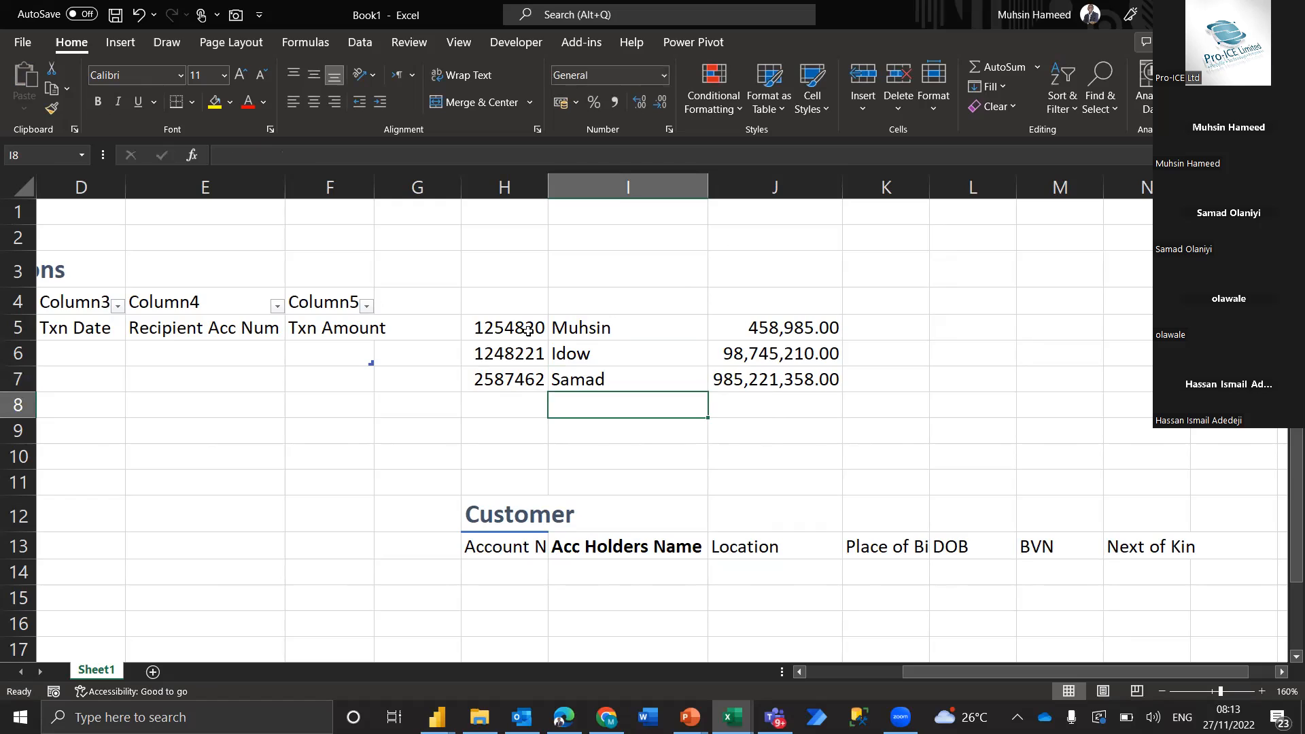
Examine the sample account rows against the Record of Transactions headers and the Customer table to compare their fields
drag(530, 323, 518, 385)
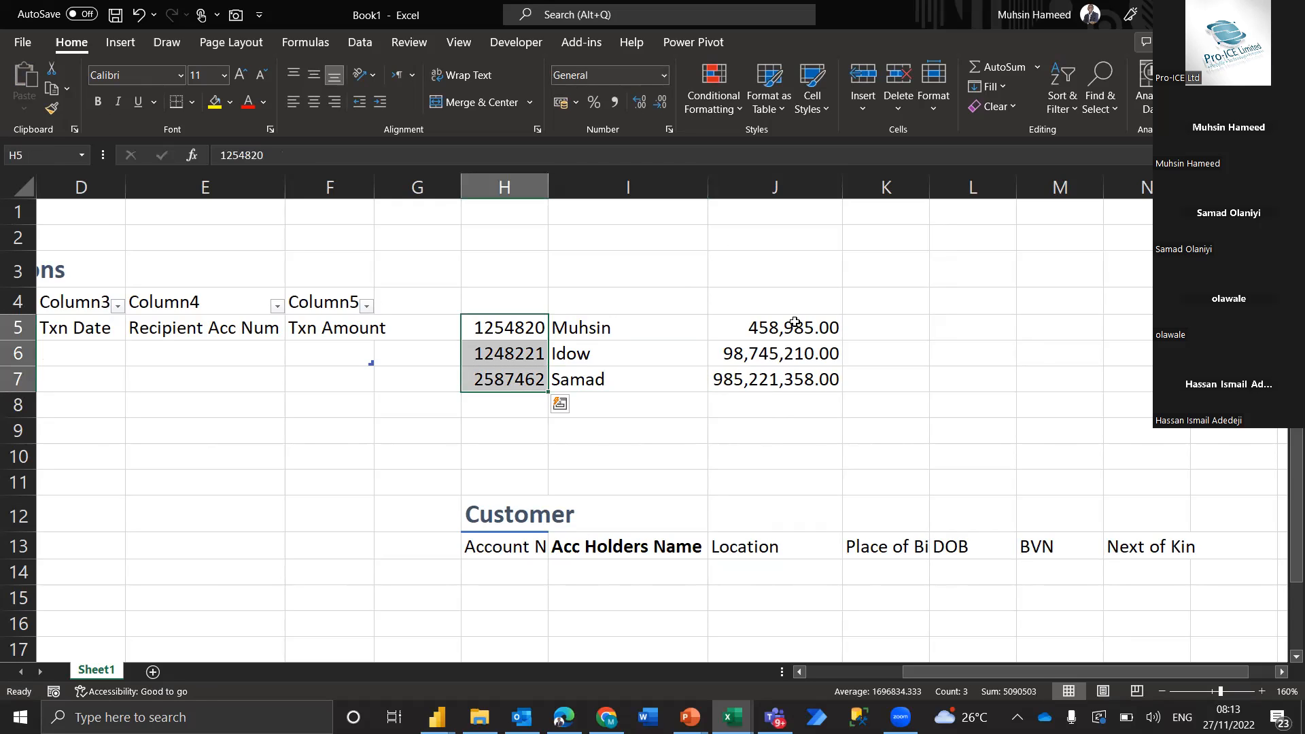
ctrl+drag(794, 322, 792, 381)
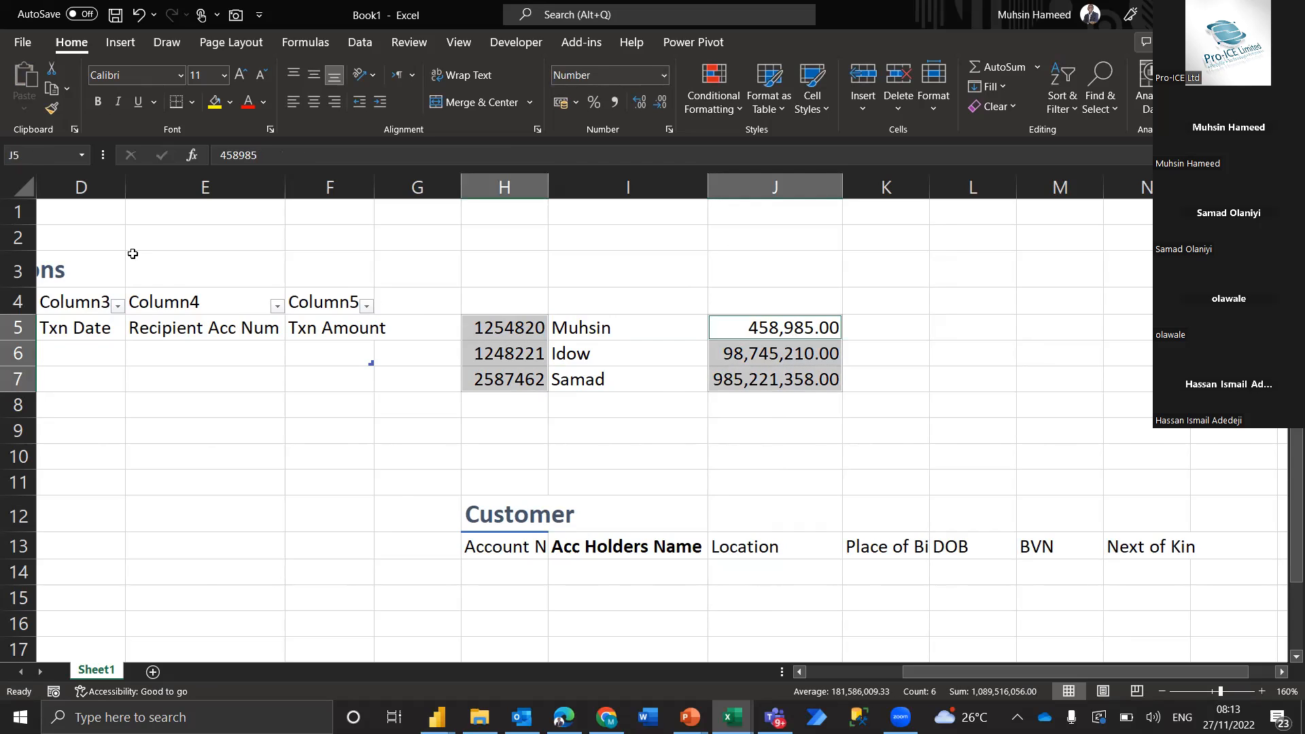
scroll(125, 256, left, 1)
scroll(124, 256, left, 2)
drag(116, 329, 572, 327)
drag(884, 330, 884, 408)
drag(767, 518, 1249, 591)
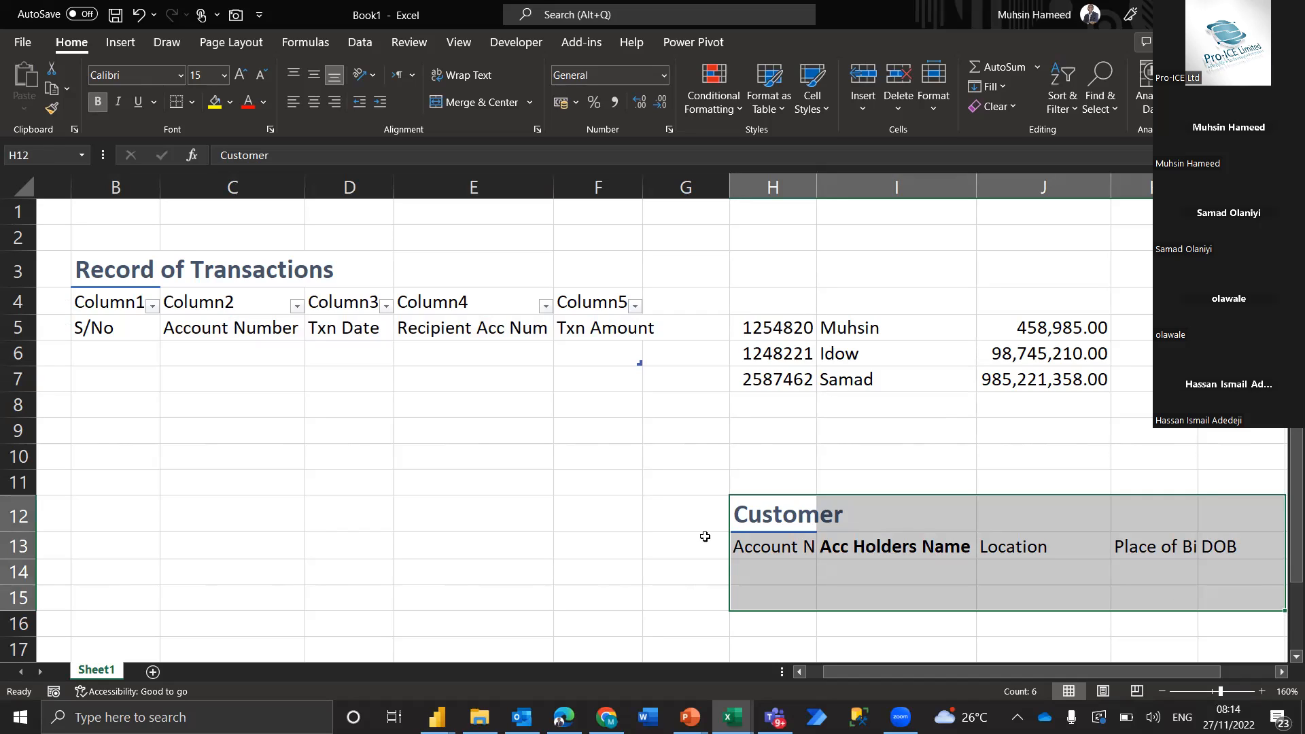
drag(738, 280, 1121, 422)
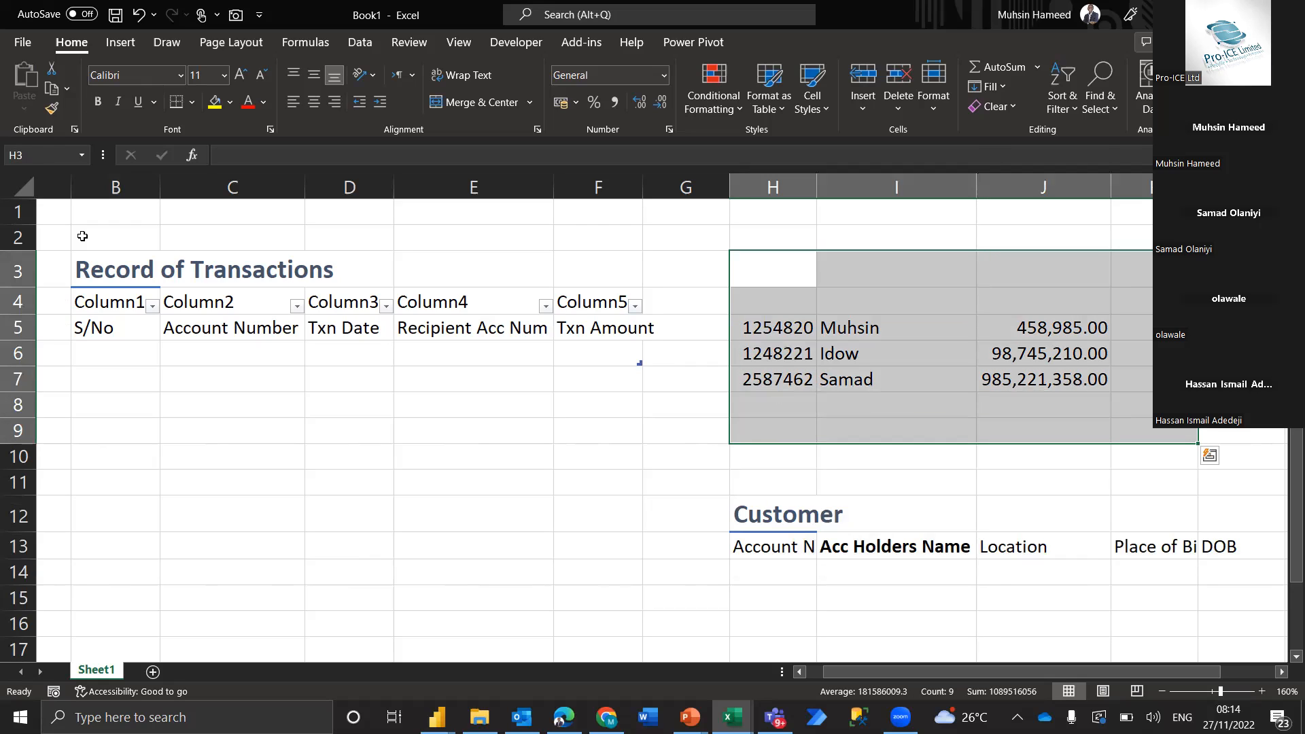
drag(116, 238, 417, 402)
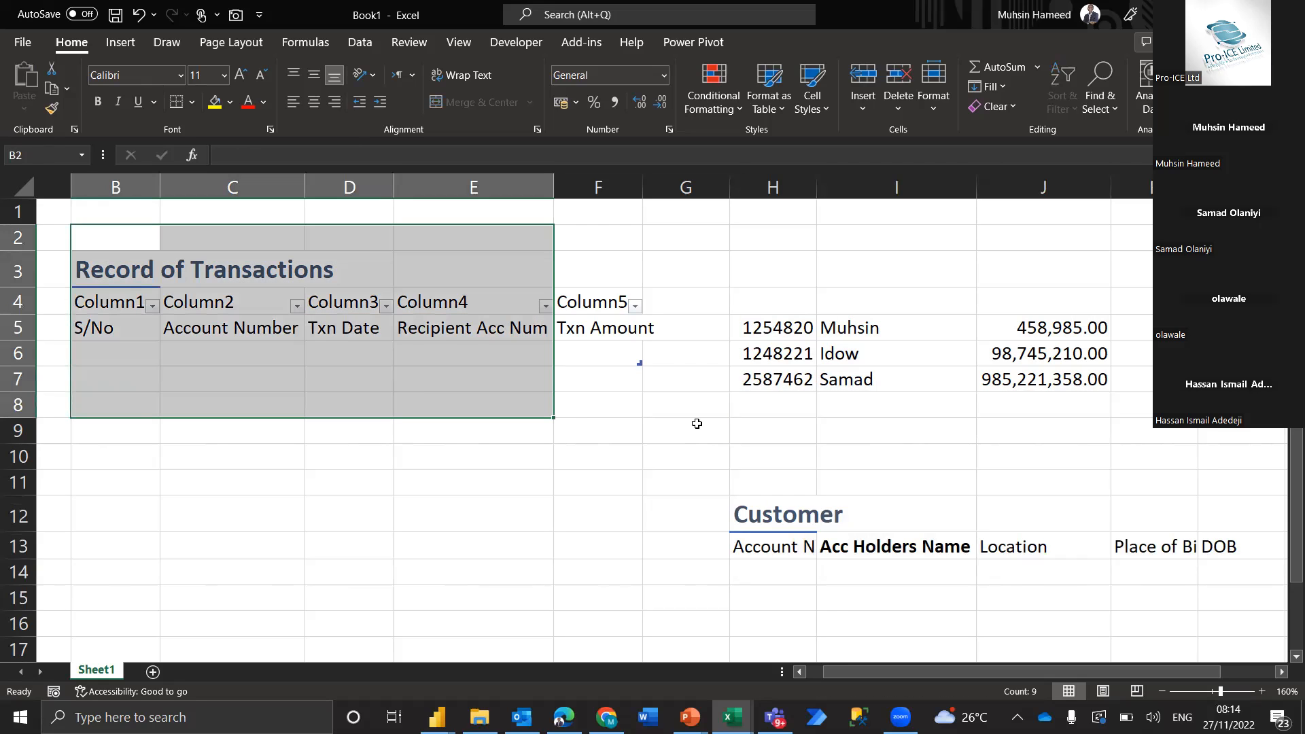
drag(697, 455, 1138, 604)
click(553, 553)
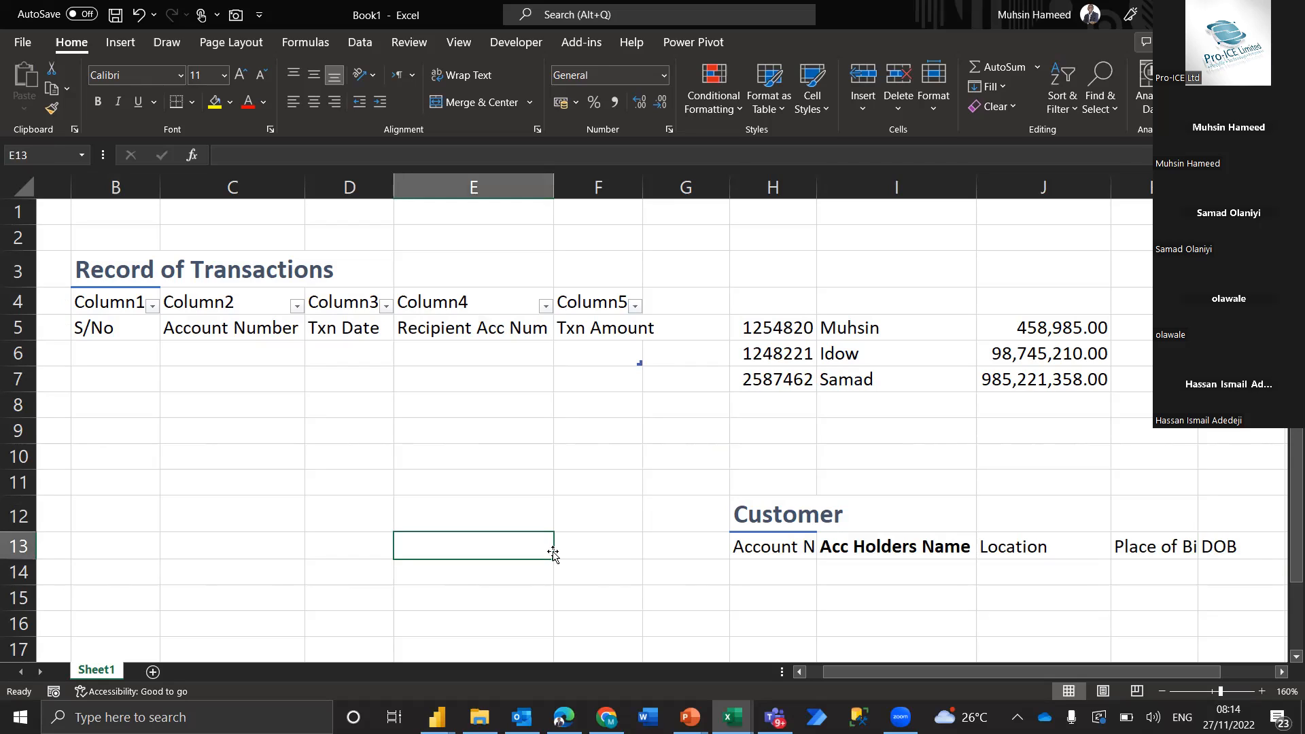
click(628, 511)
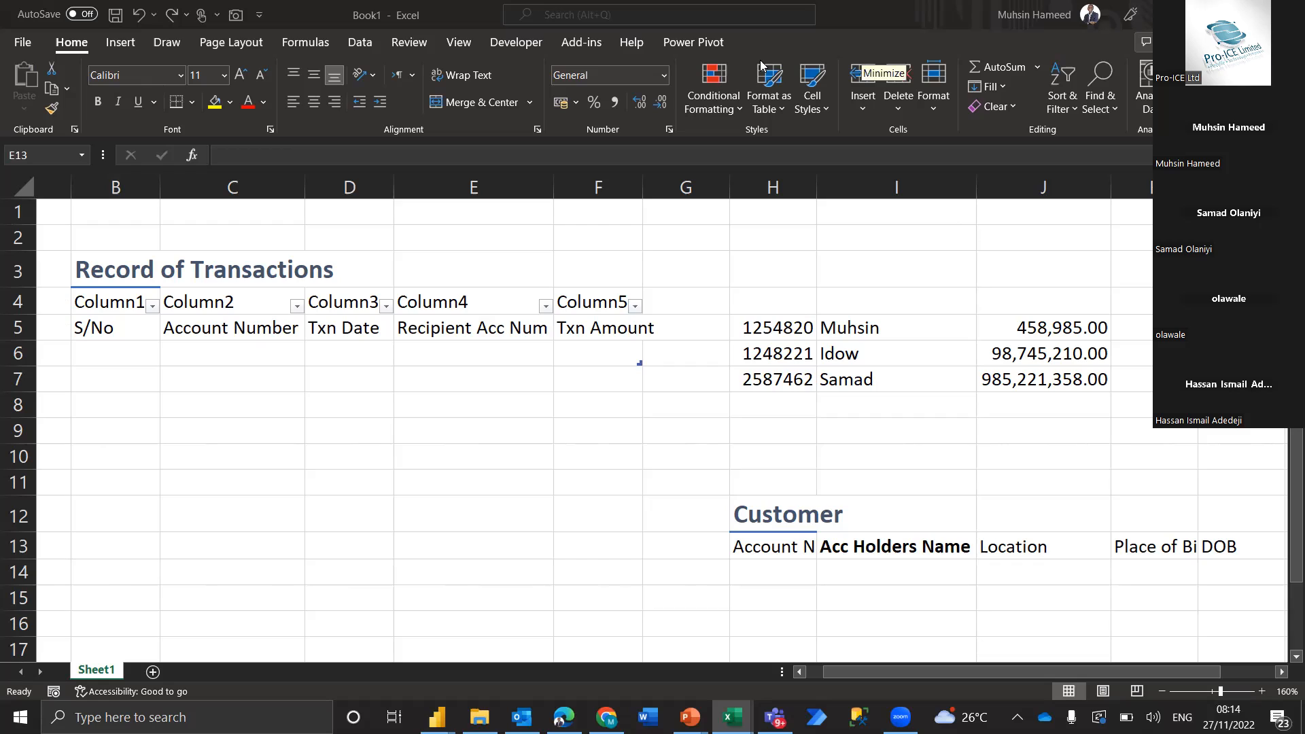
click(554, 479)
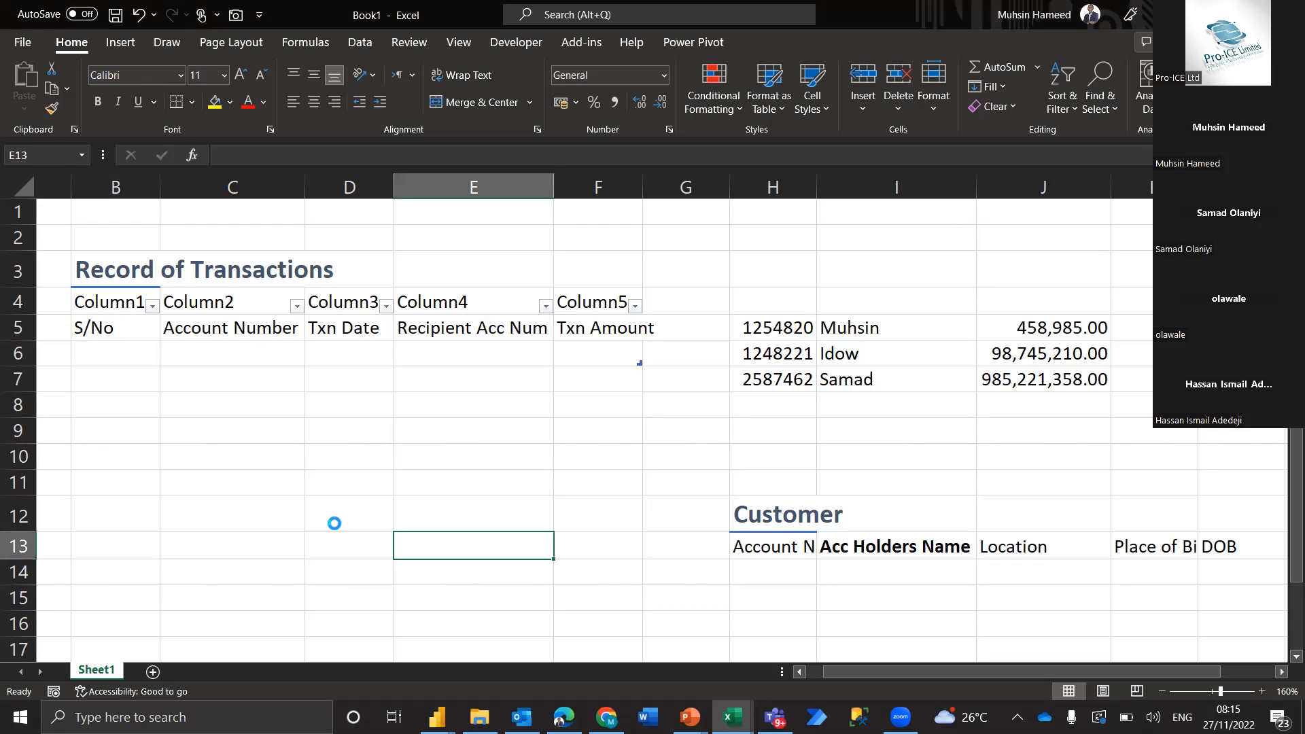
Search the recent workbooks for "Dime" and open the shared copy of DimensionTables.xlsx
key(ctrl+o)
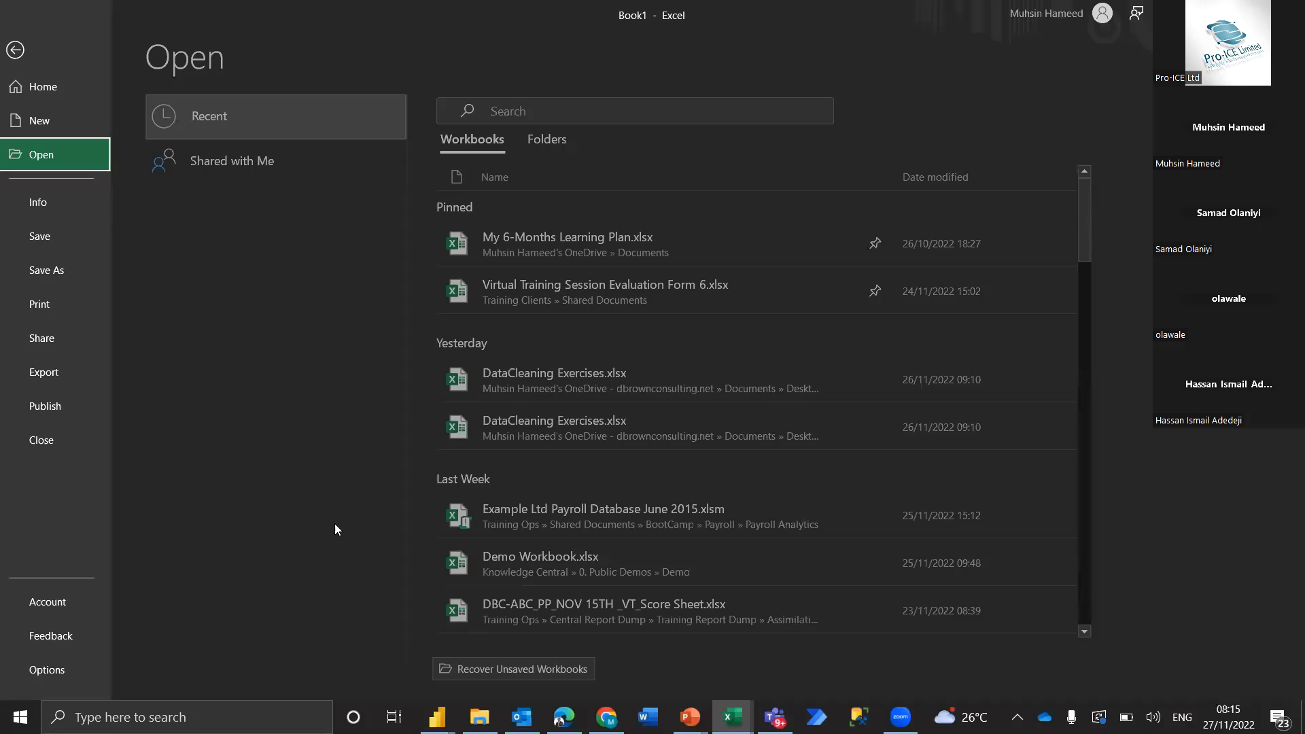
click(584, 109)
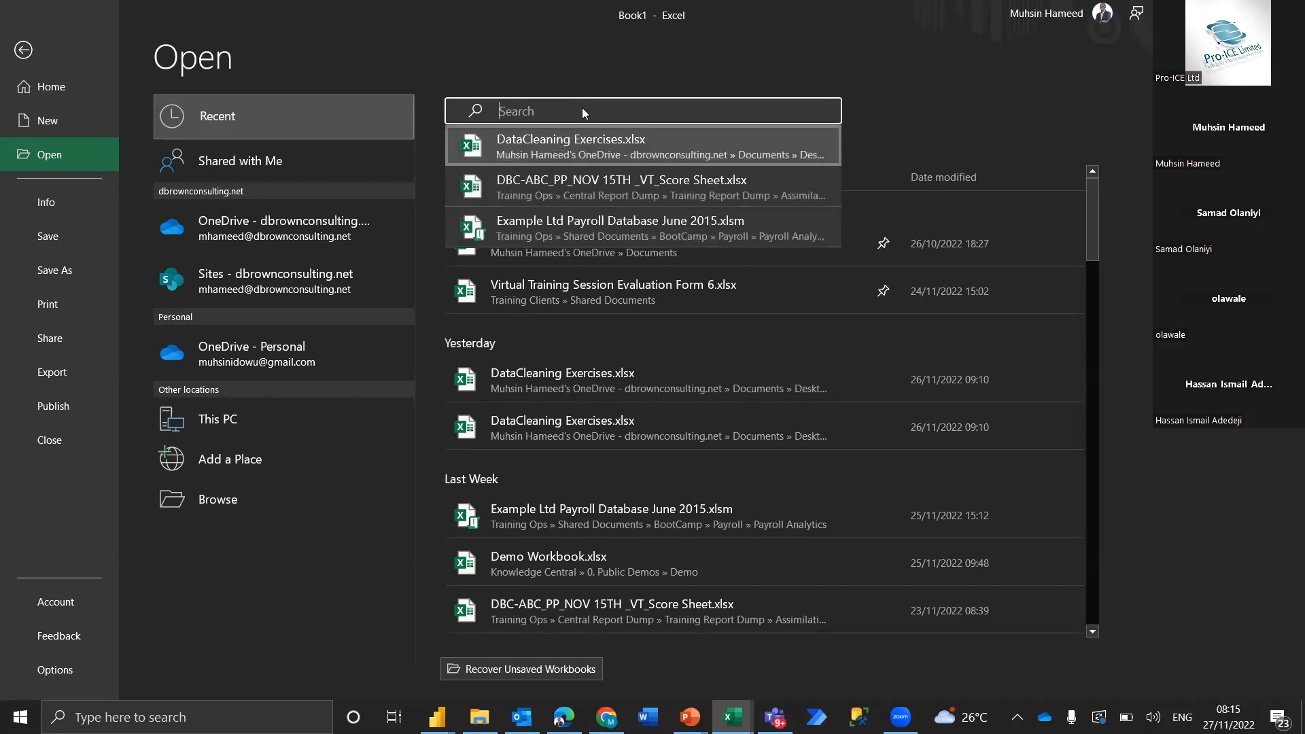
text(Dime)
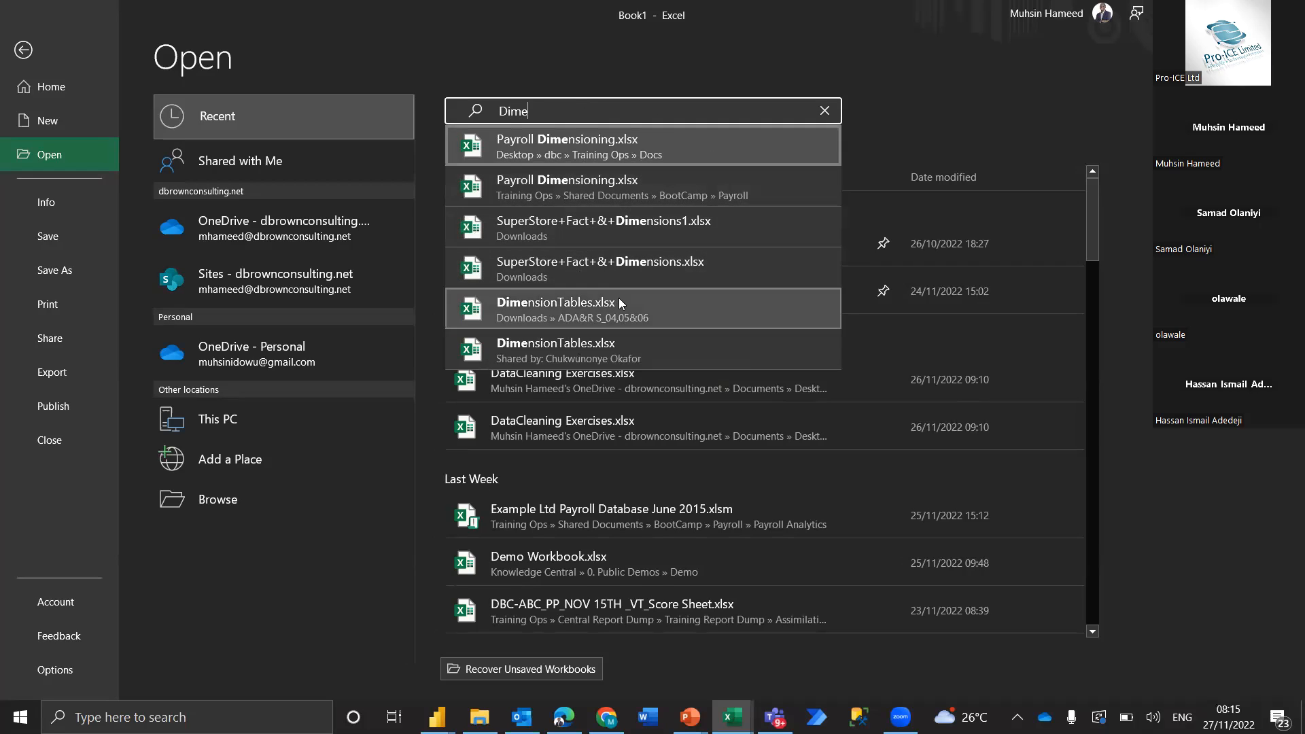
click(569, 343)
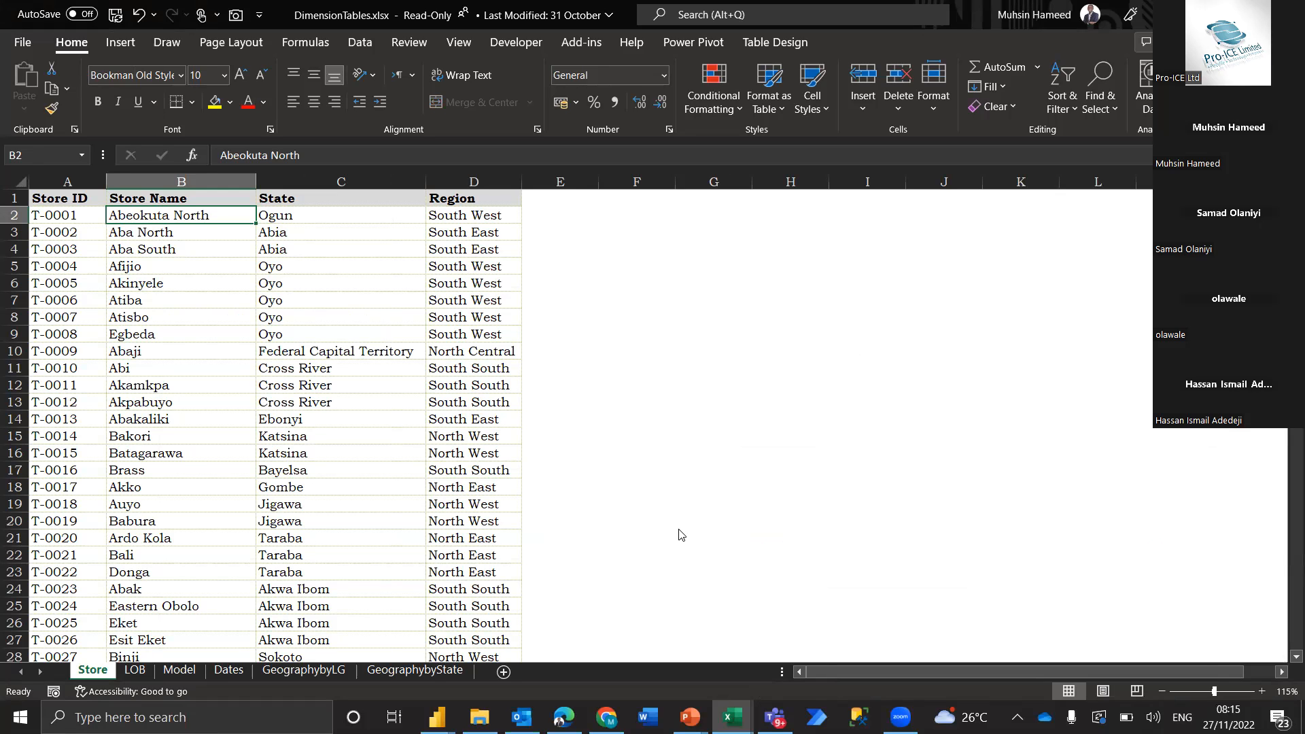
Search the recent workbooks for "super" and open SuperStore+Fact+&+Dimensions1.xlsx
key(ctrl+o)
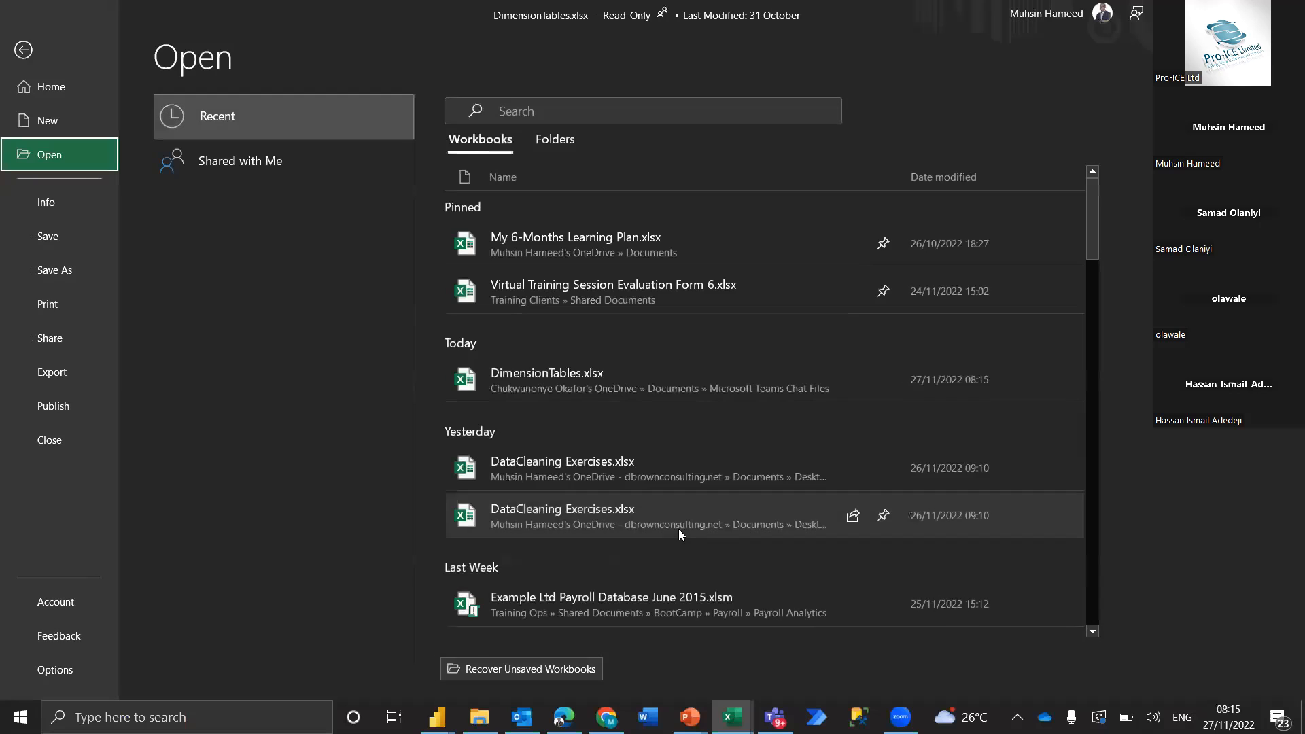
click(637, 115)
text(s)
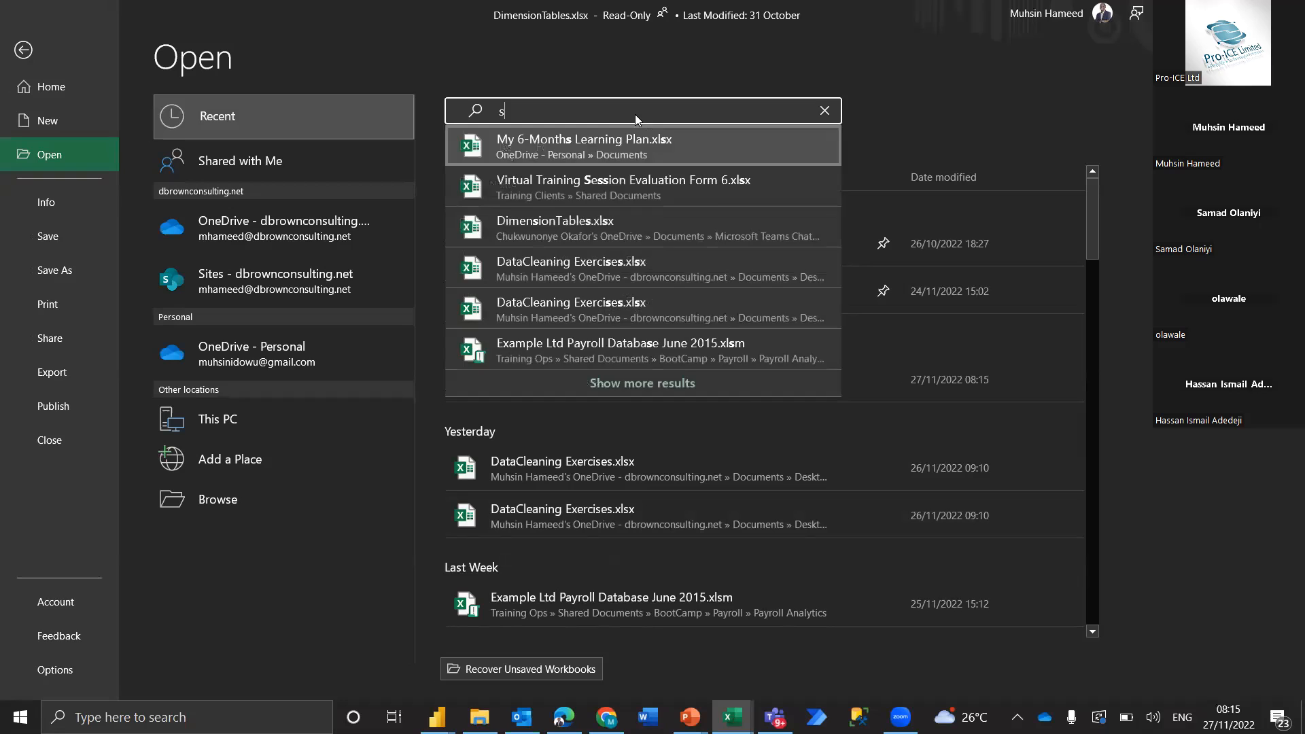
text(uper)
click(630, 180)
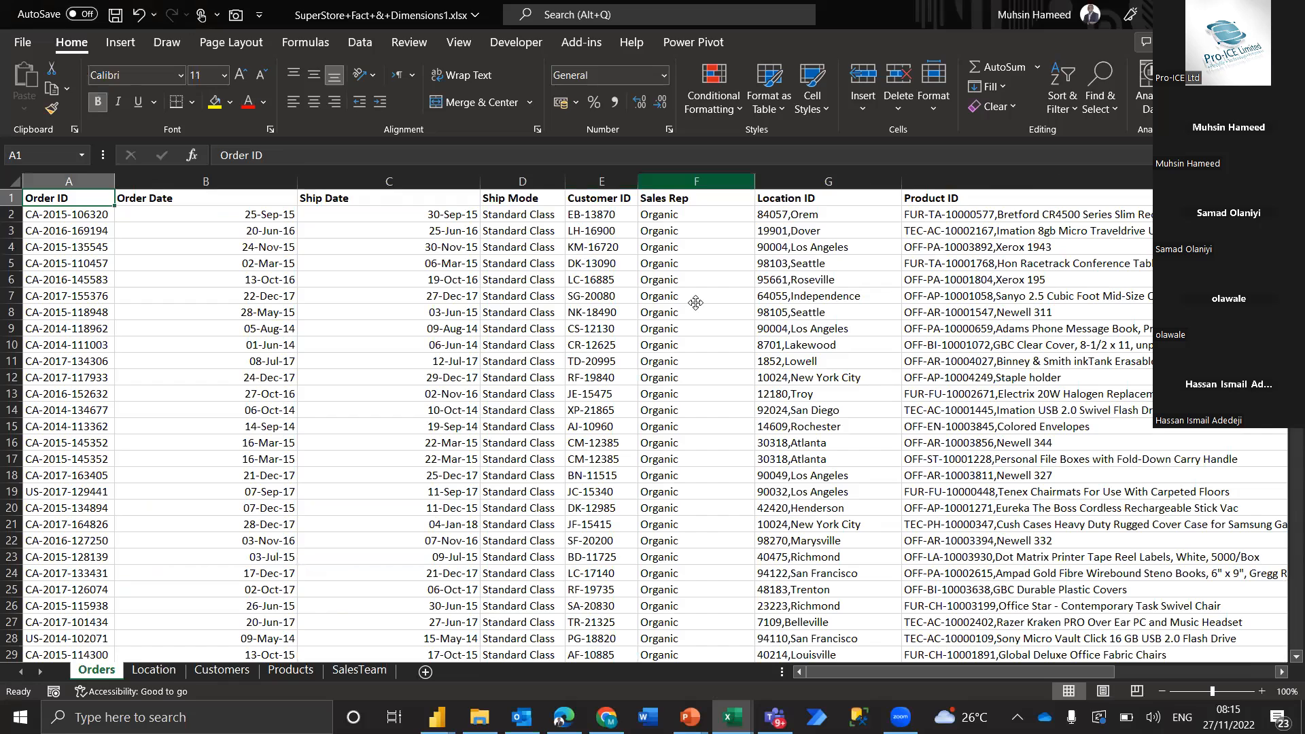
View the Location sheet of the SuperStore workbook and return to the Orders sheet
click(363, 394)
click(160, 678)
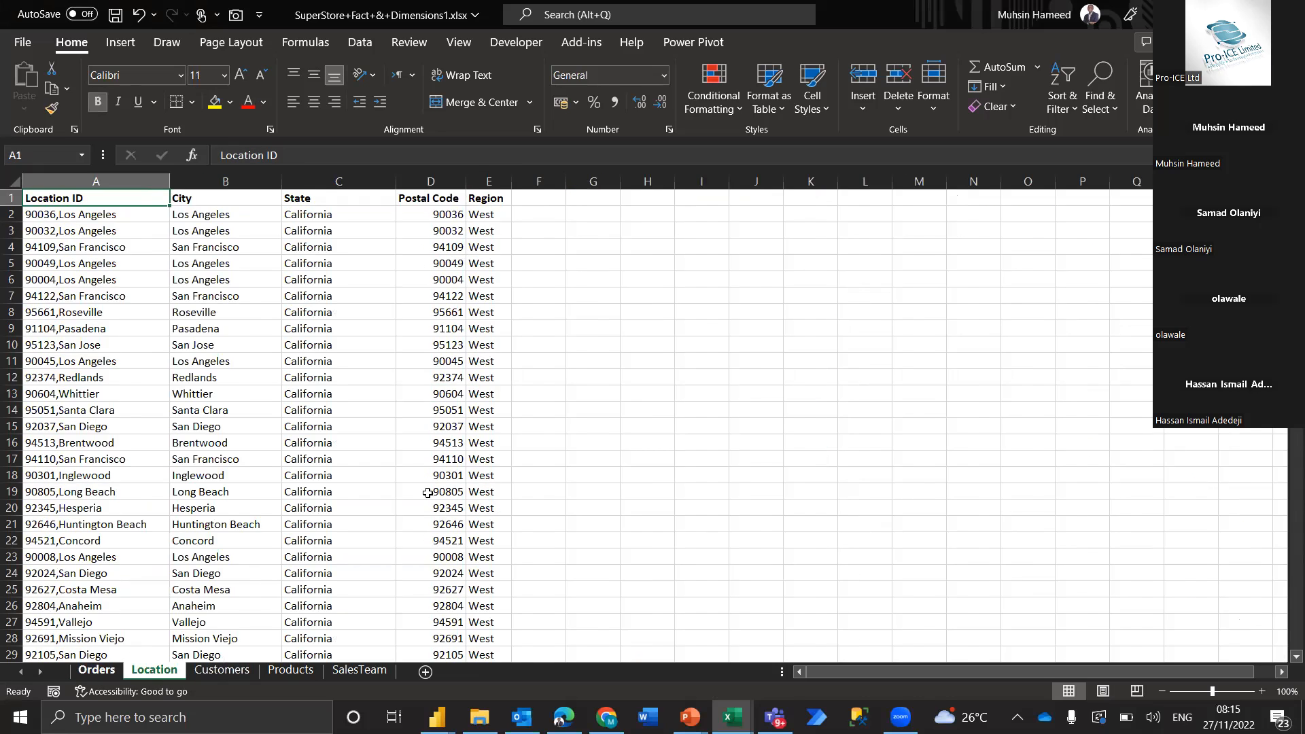
click(96, 670)
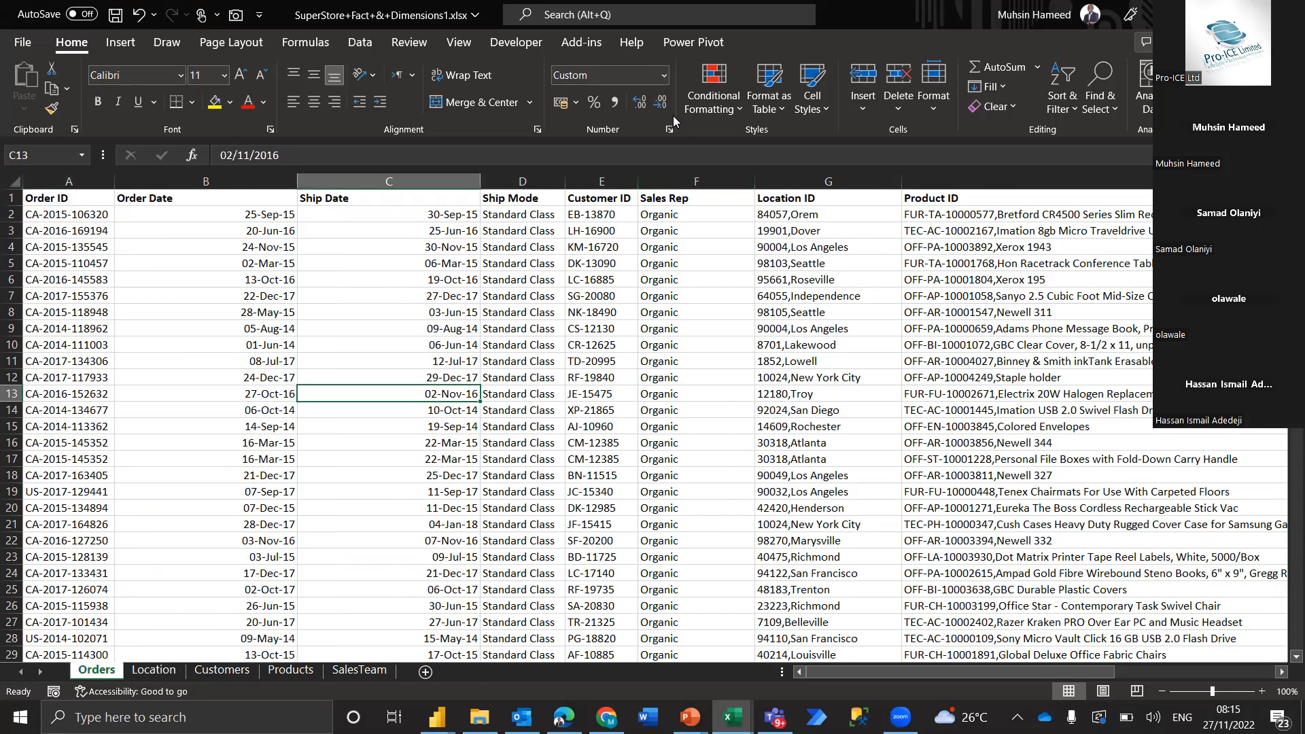
Switch to Zoom and choose SuperStore+Fact+&+Dimensions.xlsx from the Downloads folder as the file to share
key(alt+Tab)
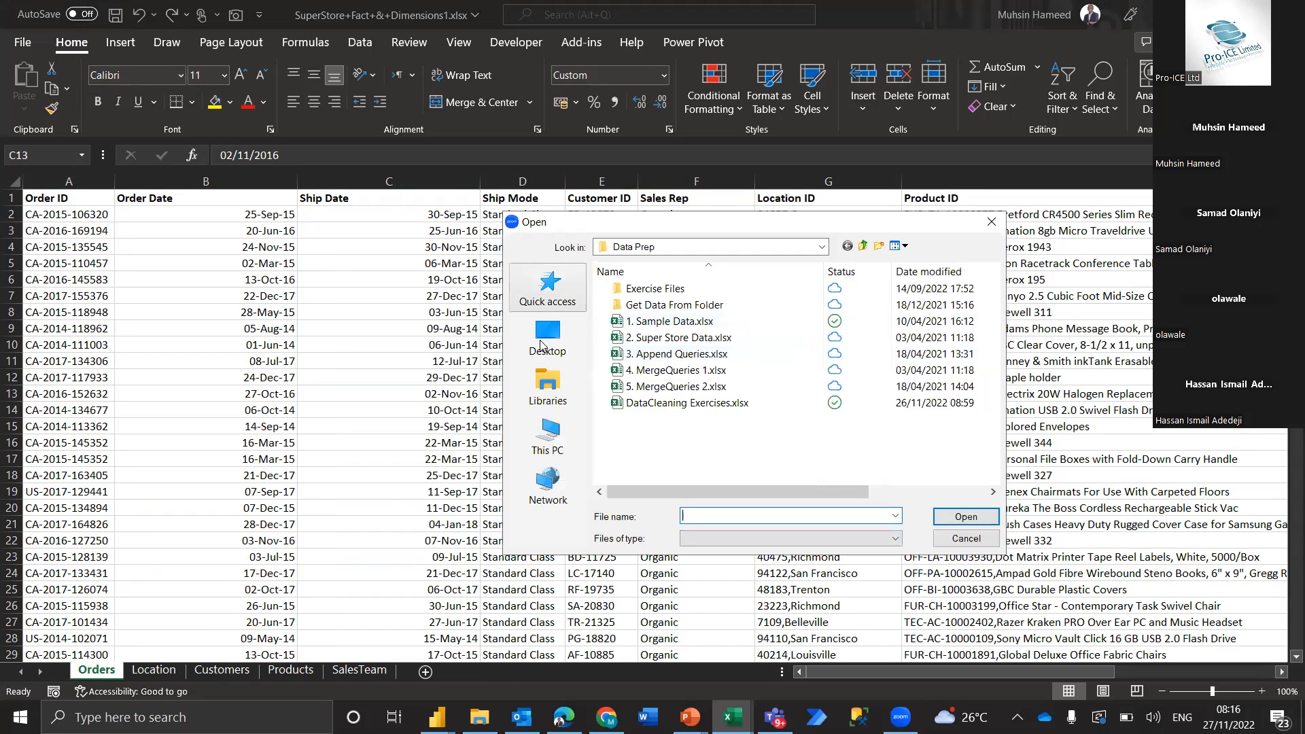
click(580, 353)
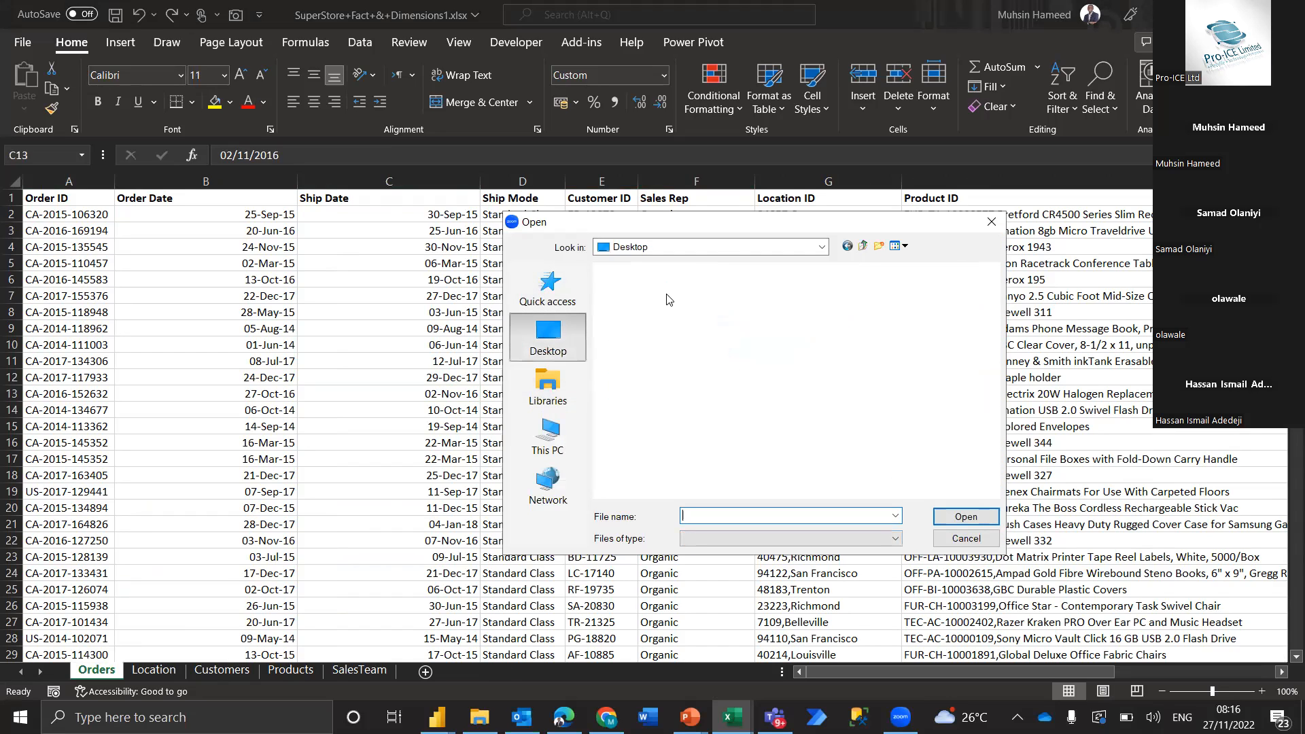
click(554, 428)
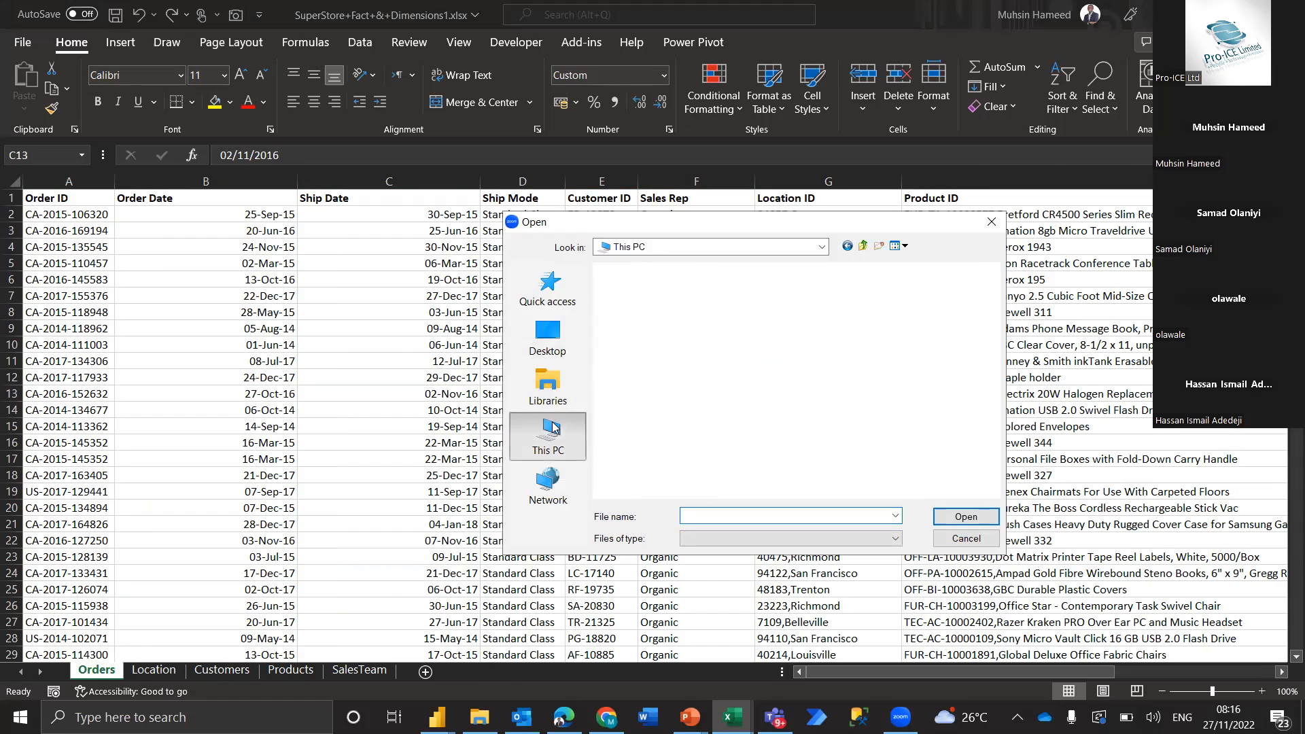
double_click(847, 347)
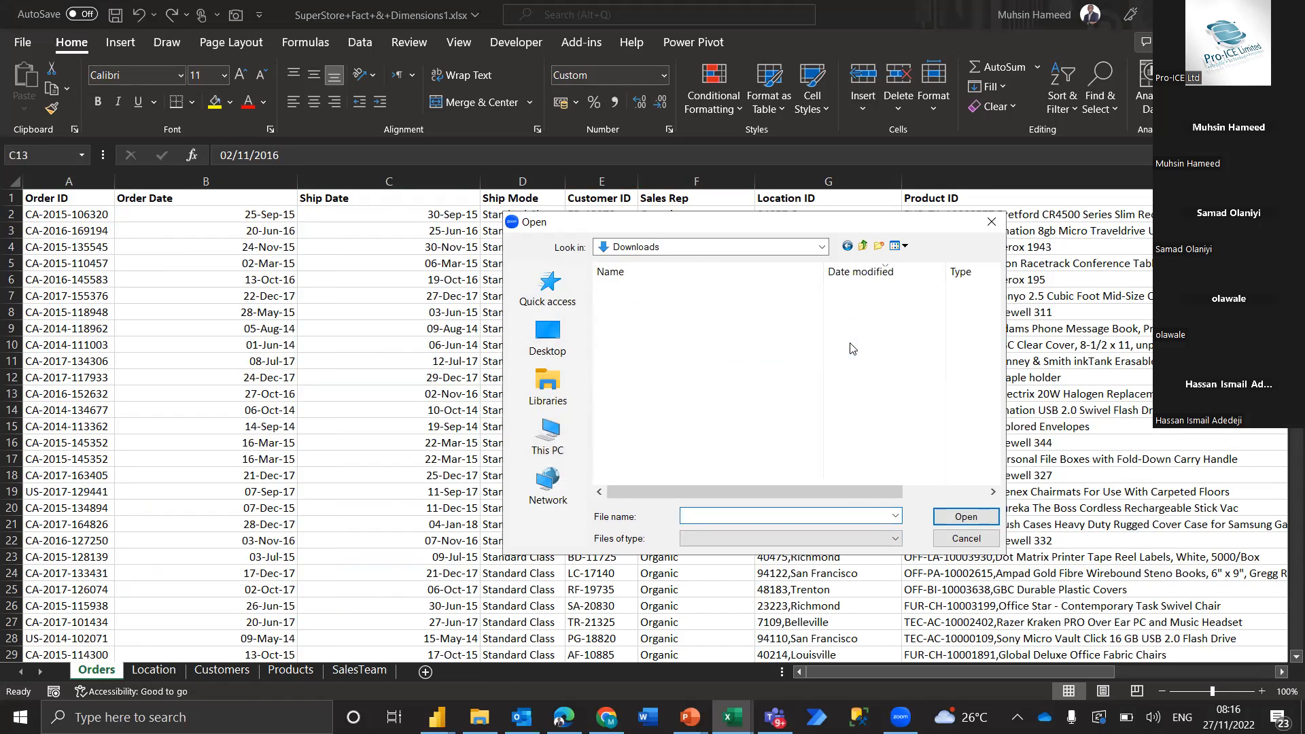
click(737, 515)
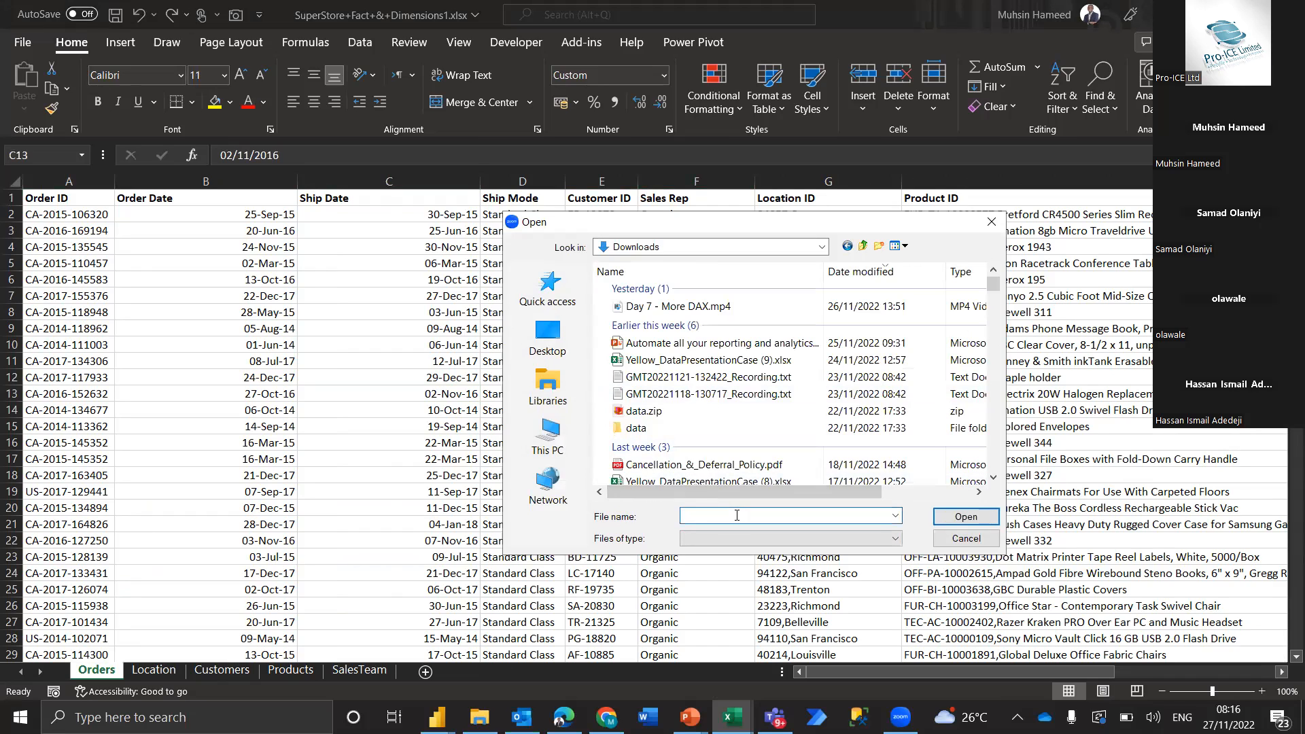
text(Supe)
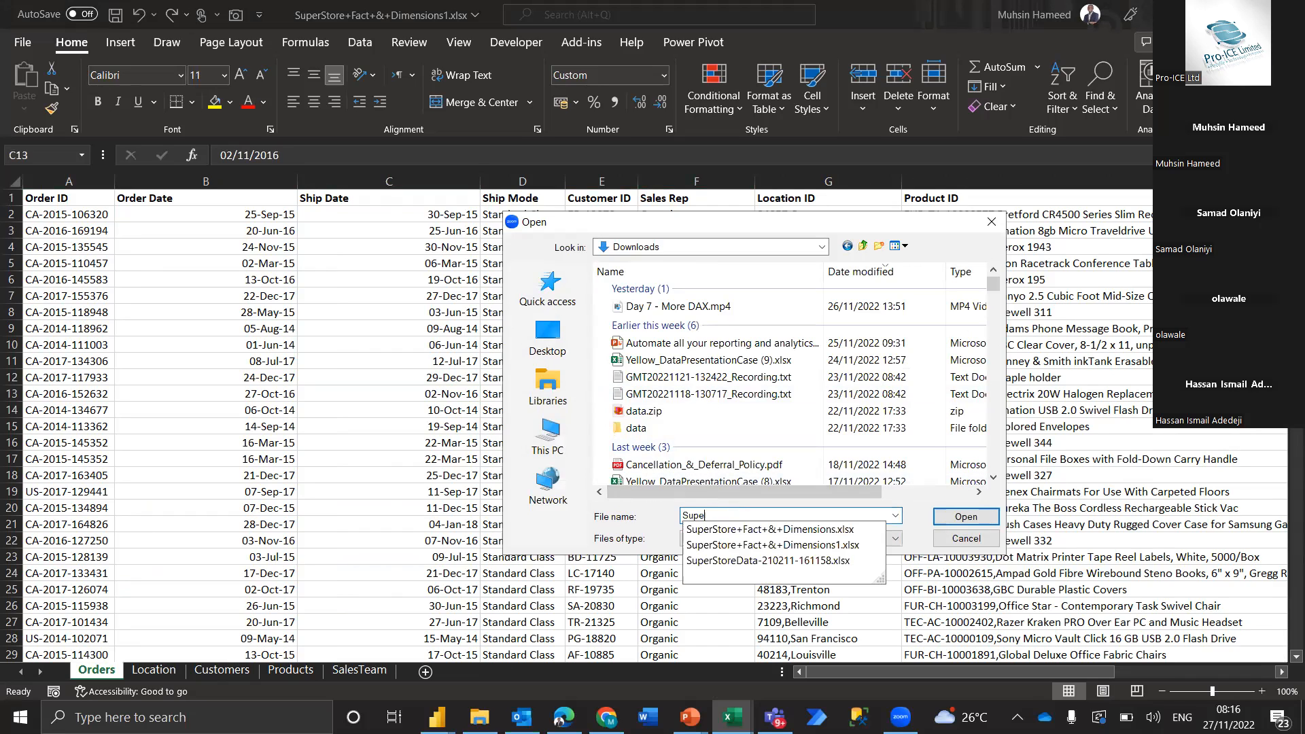
click(798, 531)
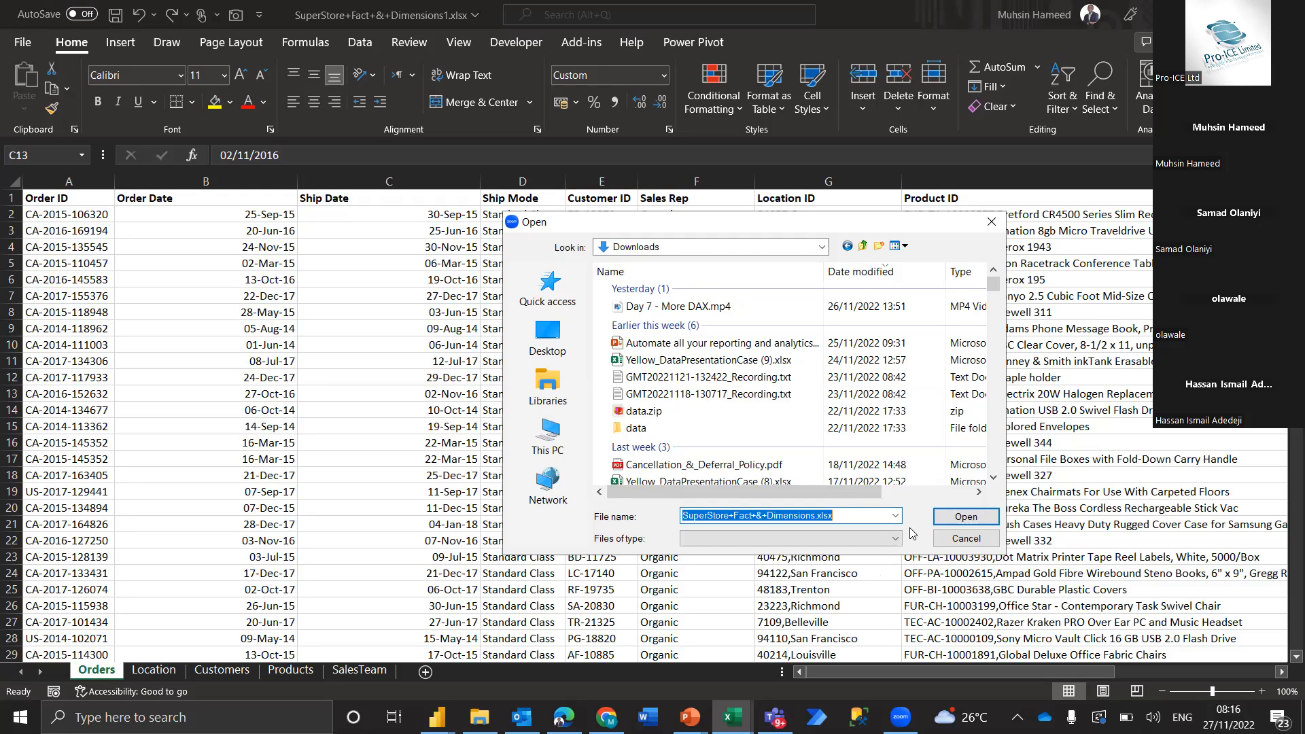
click(966, 518)
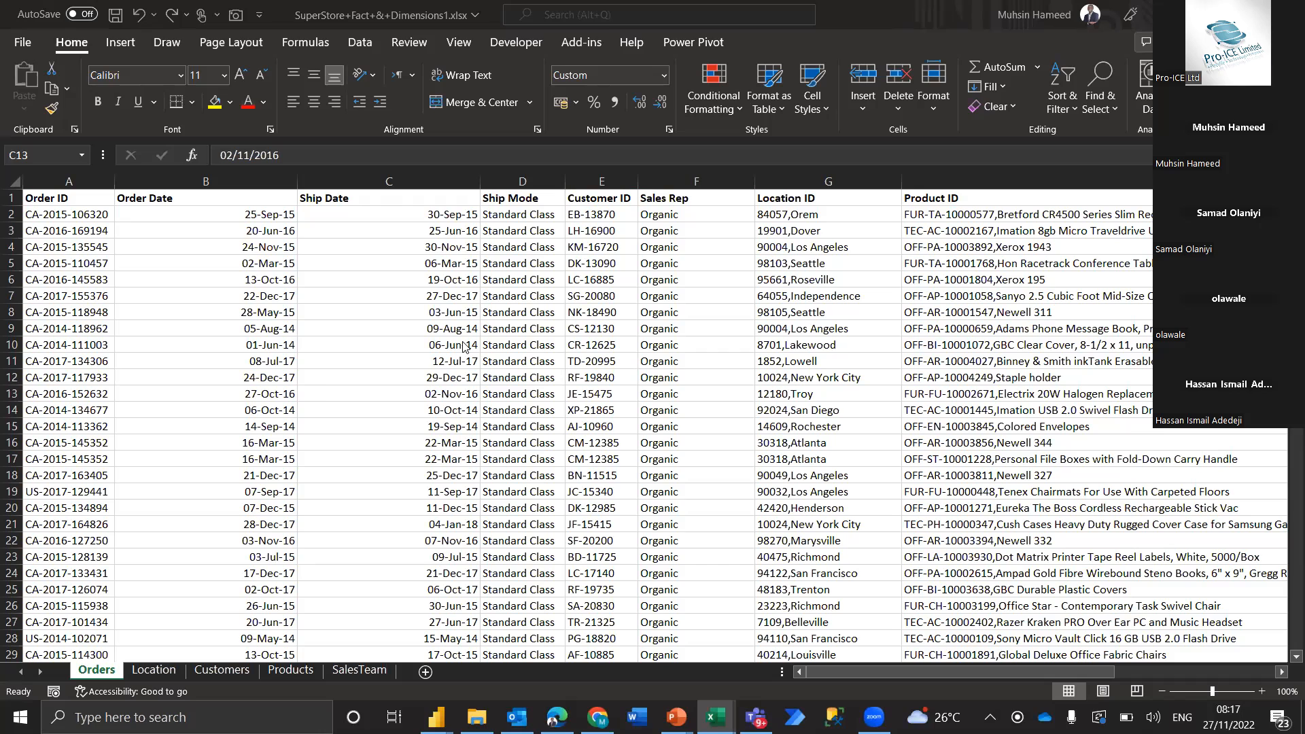
Examine the Orders sheet's columns, from Order ID and the dates through Location ID and Product ID to Sales and Quantity
click(532, 371)
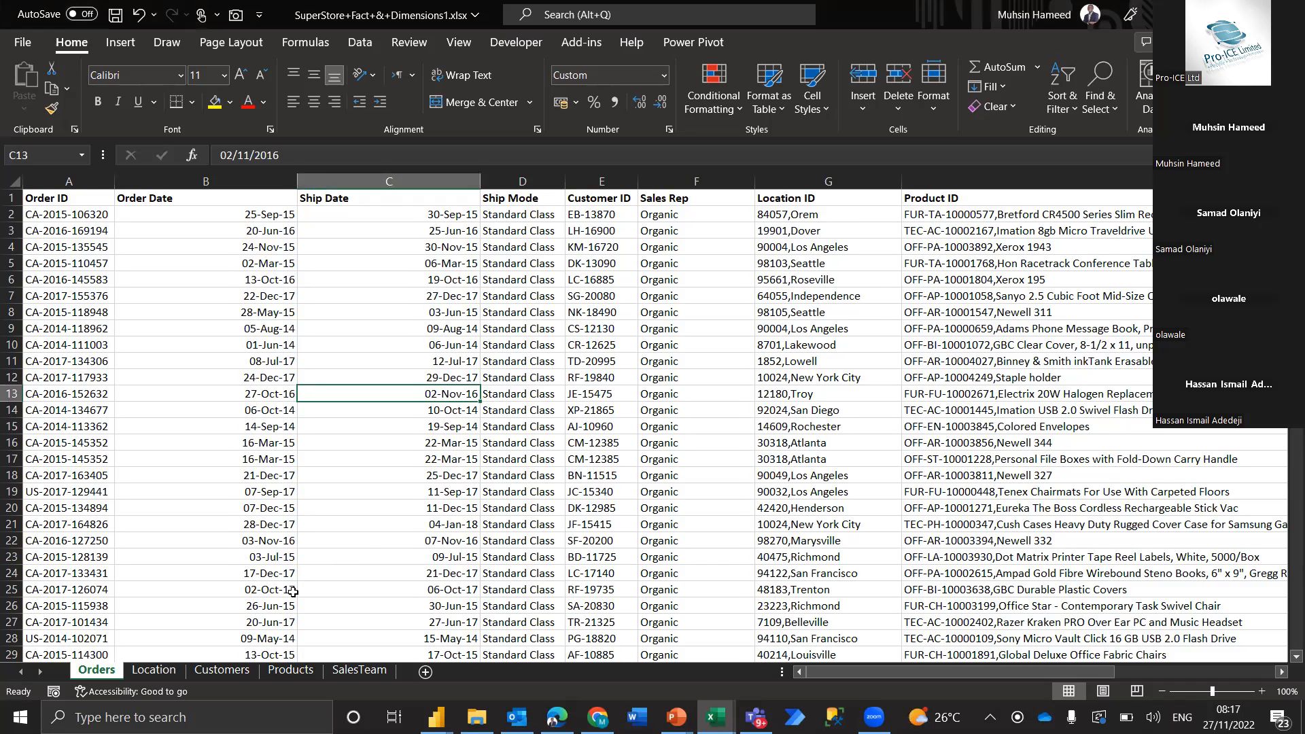
scroll(293, 592, right, 1)
scroll(293, 593, right, 1)
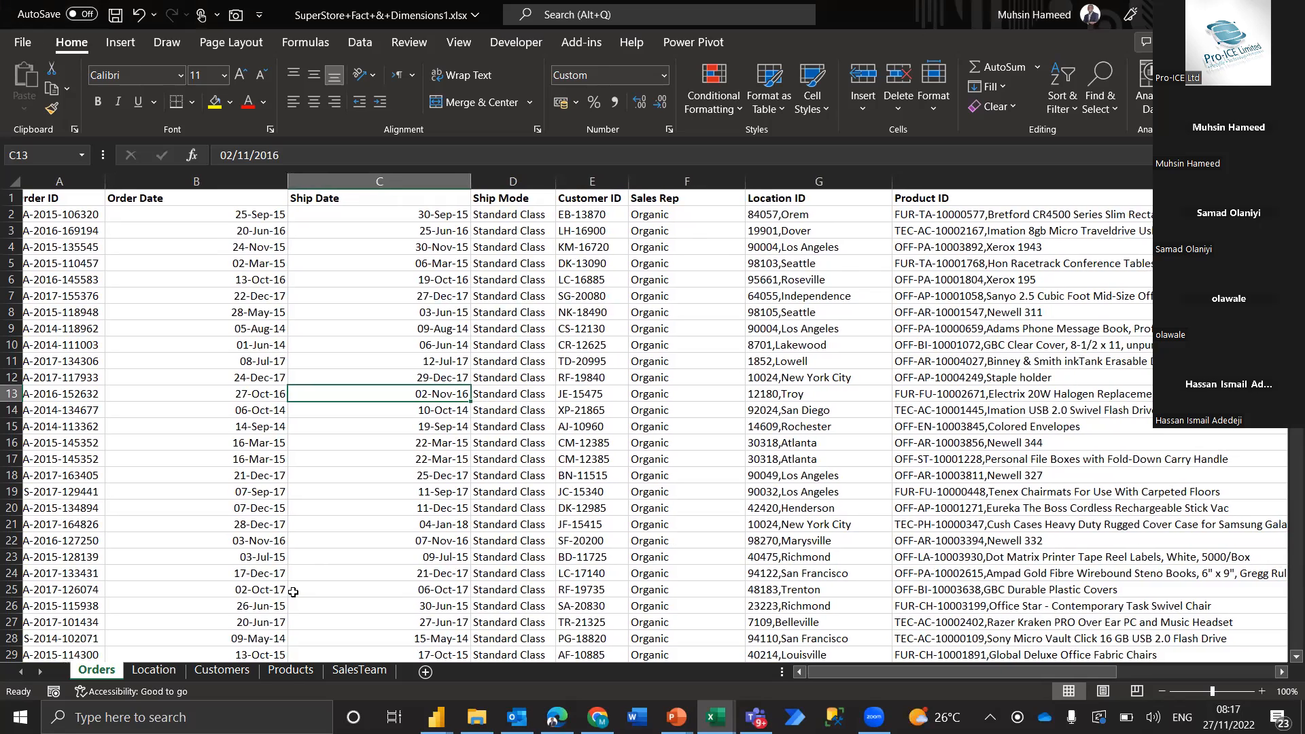
scroll(293, 592, left, 2)
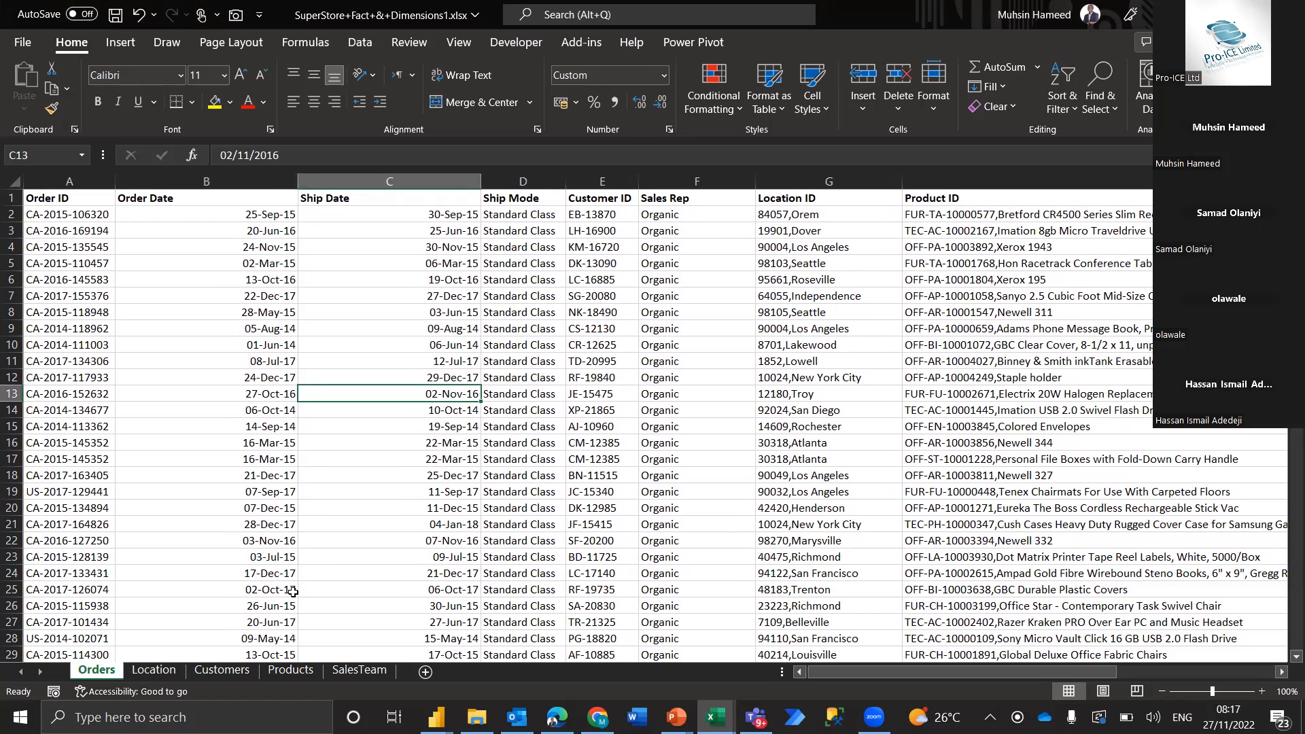
scroll(293, 592, right, 1)
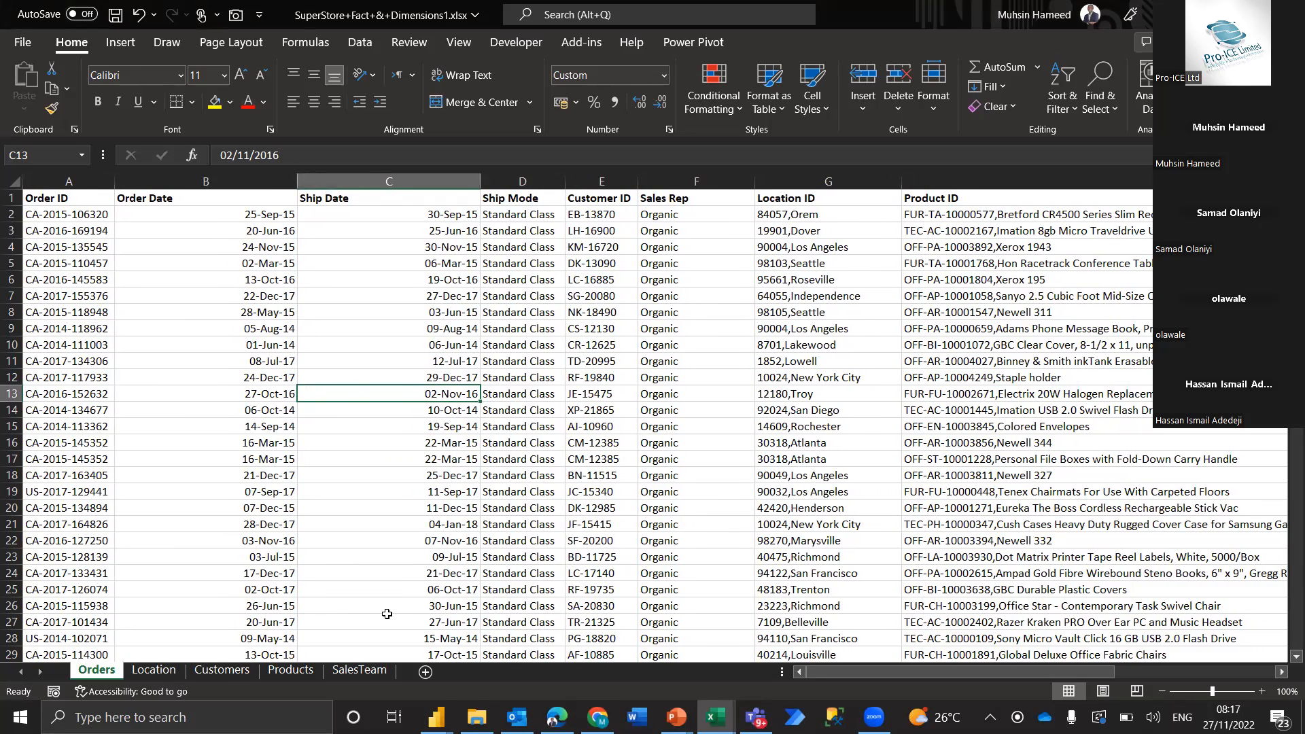
scroll(460, 588, right, 1)
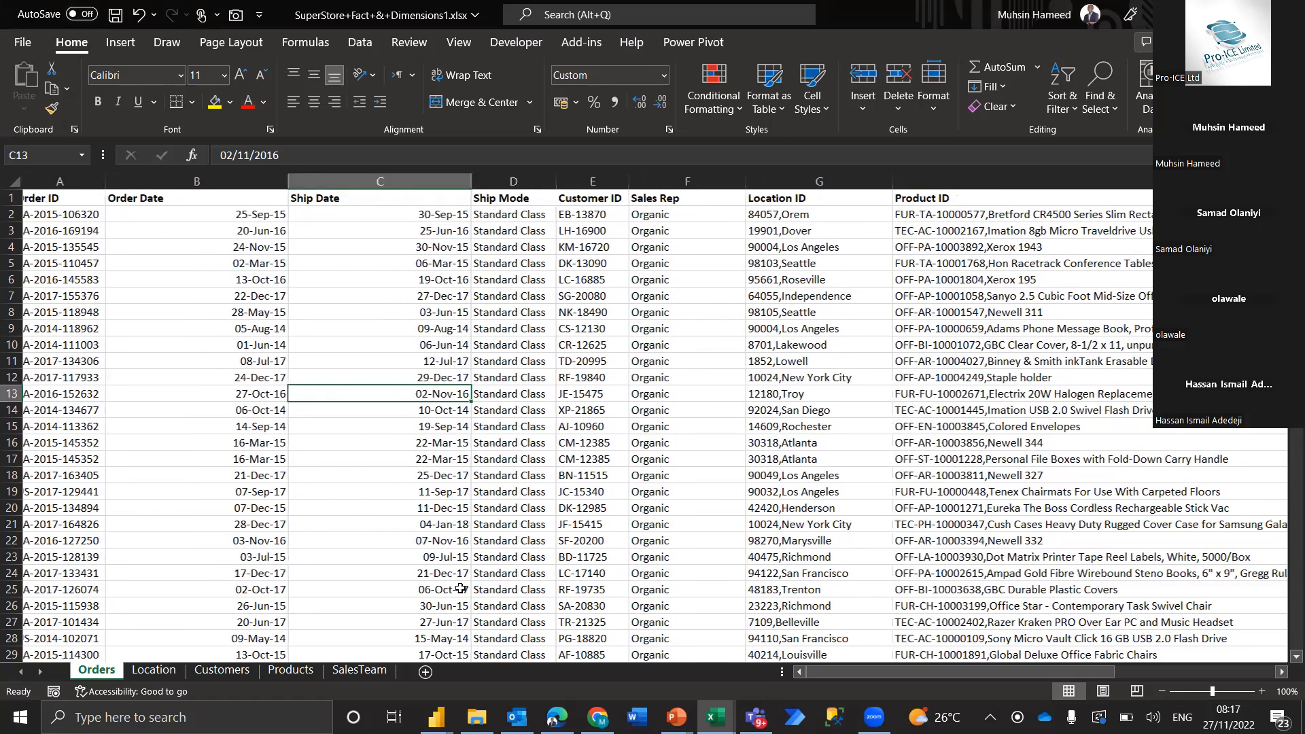
scroll(460, 589, right, 2)
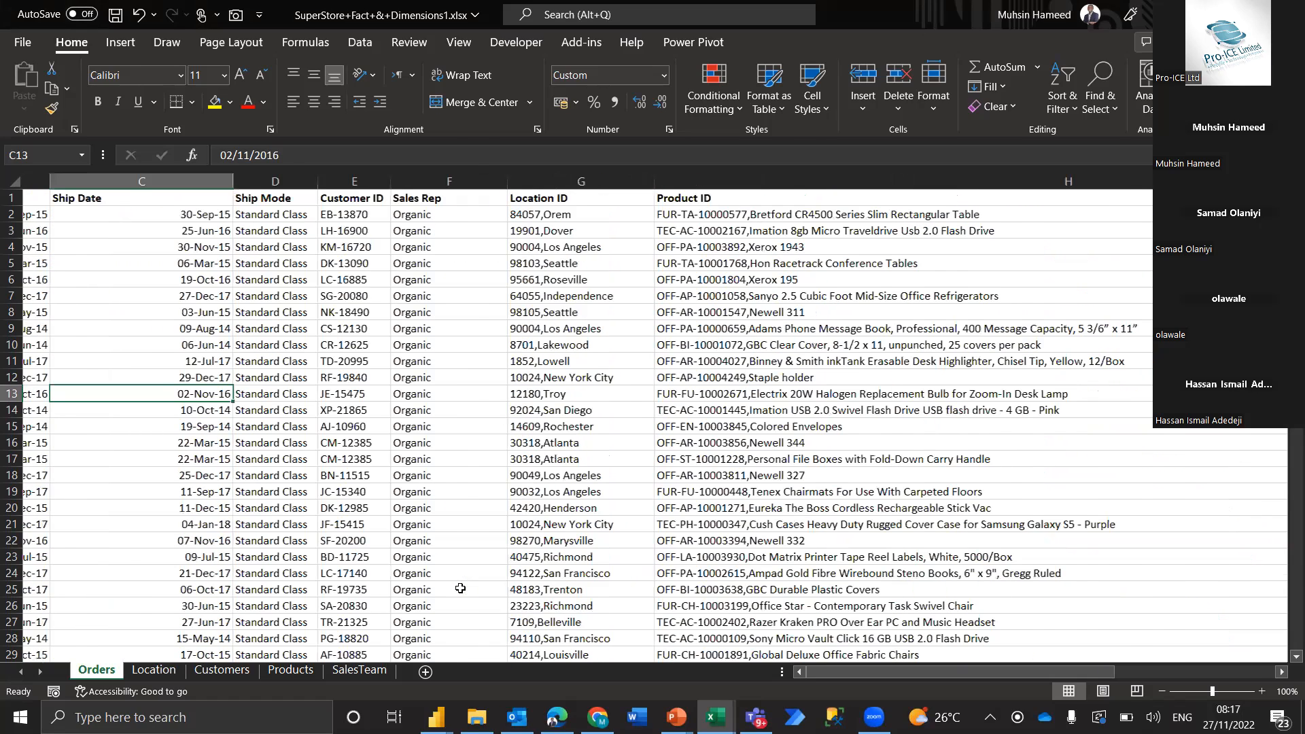
scroll(460, 589, right, 3)
scroll(612, 544, left, 3)
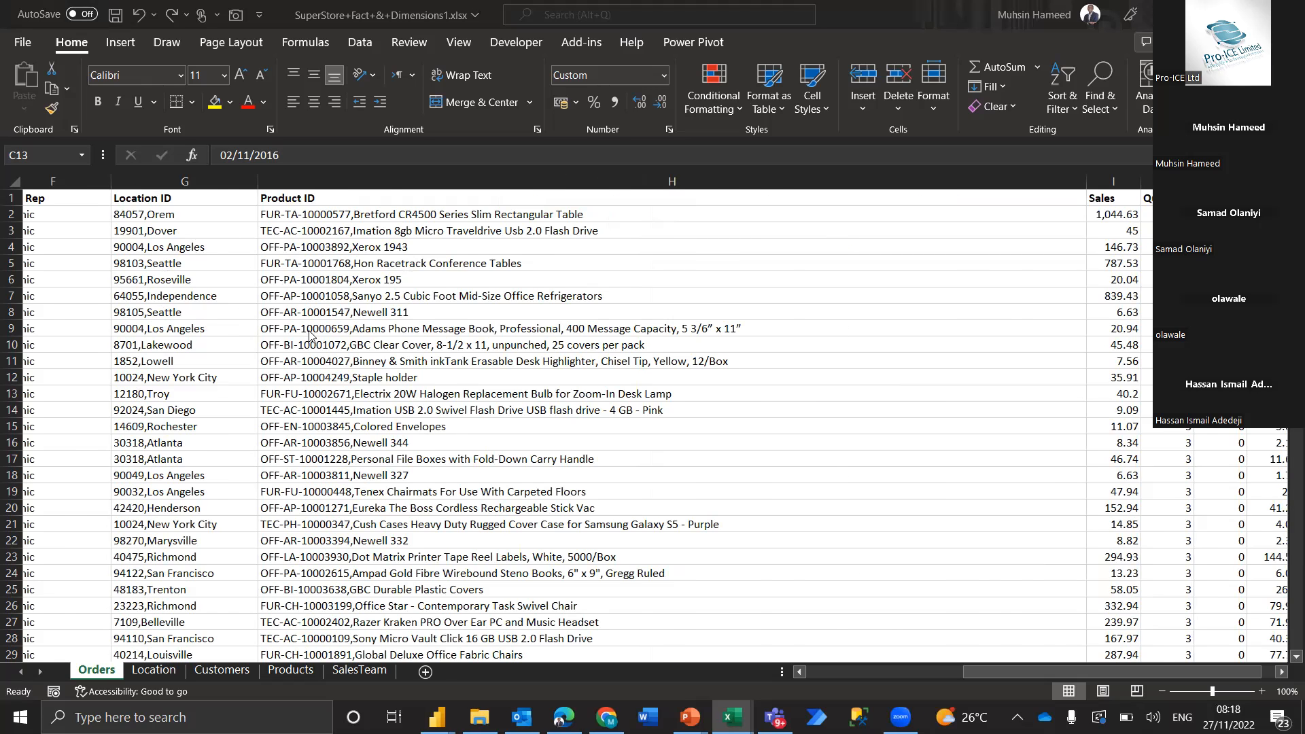
scroll(309, 351, left, 3)
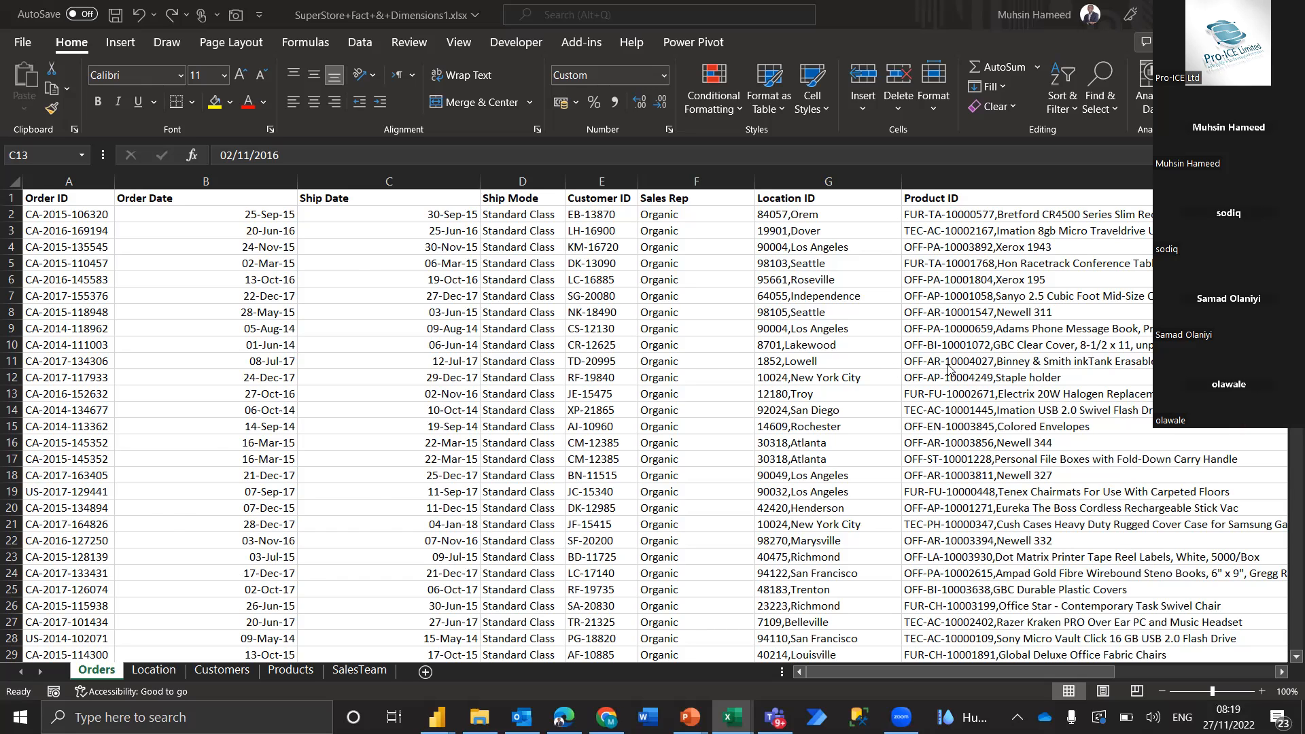
scroll(949, 367, right, 3)
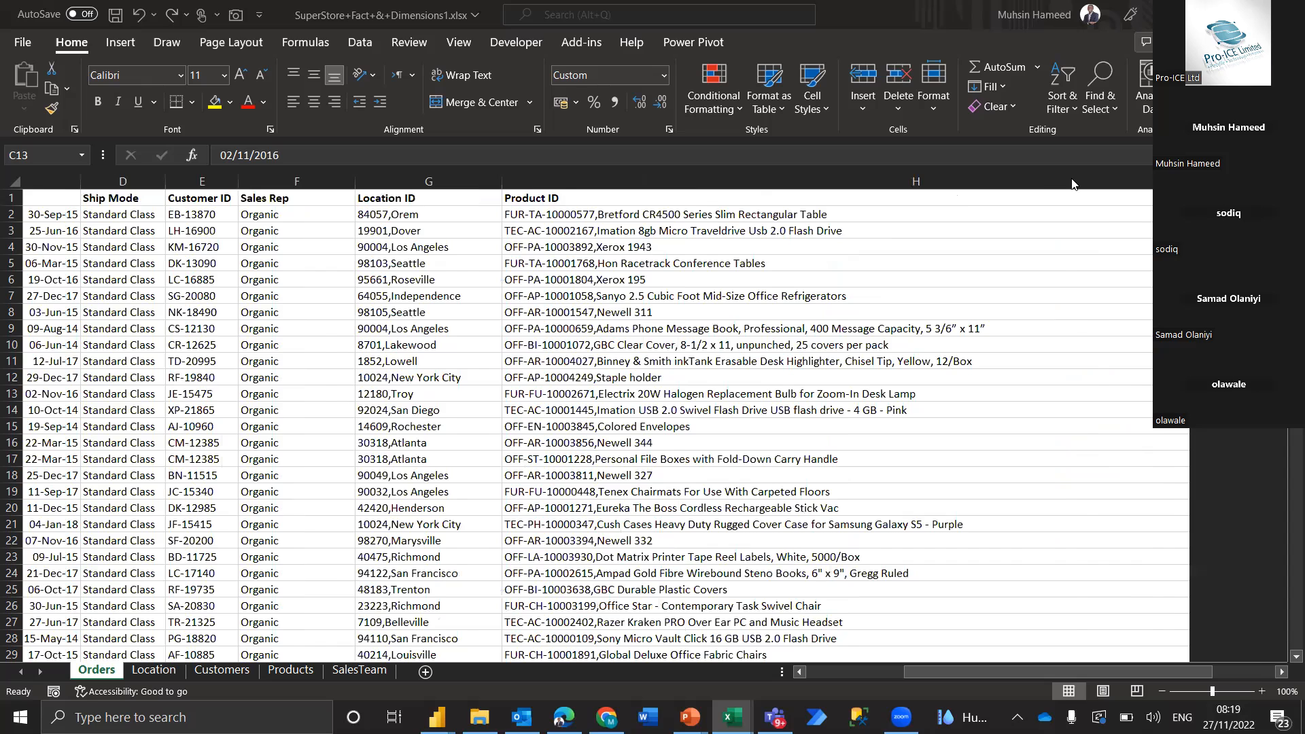
scroll(1075, 187, right, 3)
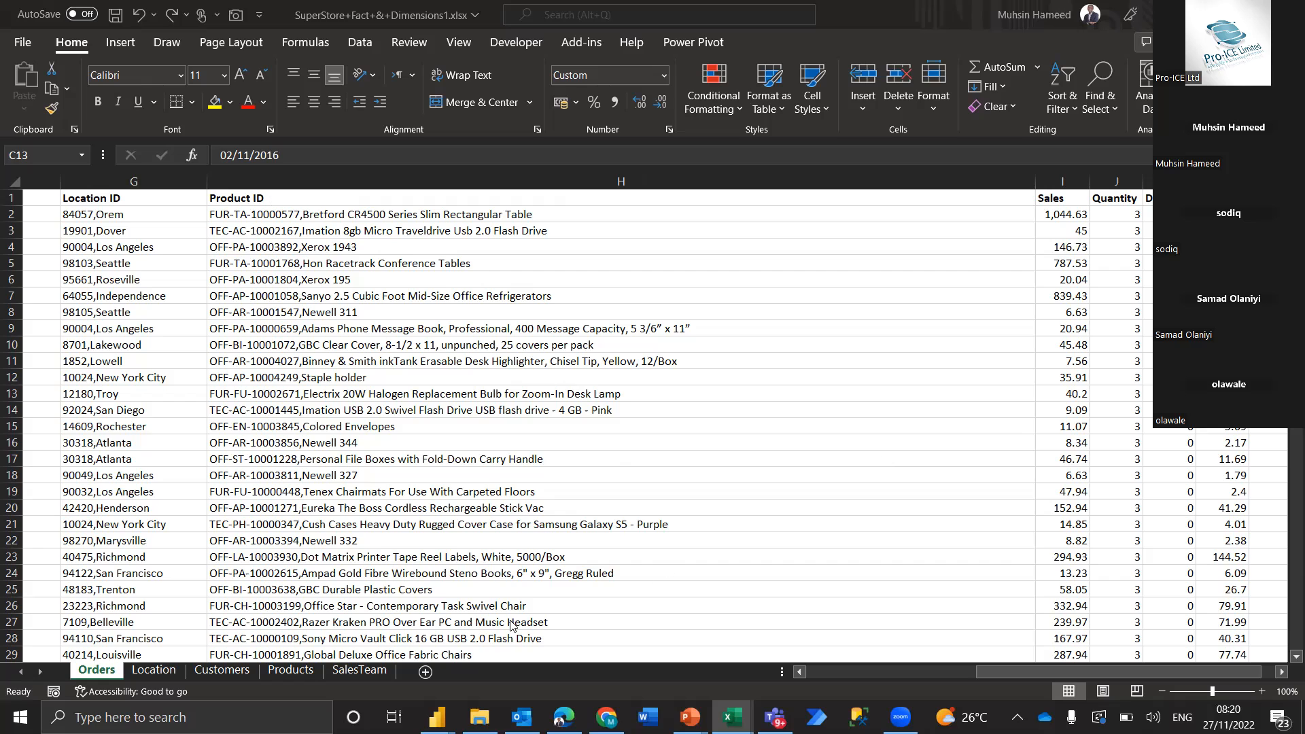
View the SalesTeam sheet, select its Sales Rep, Sales Team and Sales Team Manager columns, and return to the Orders sheet
click(366, 670)
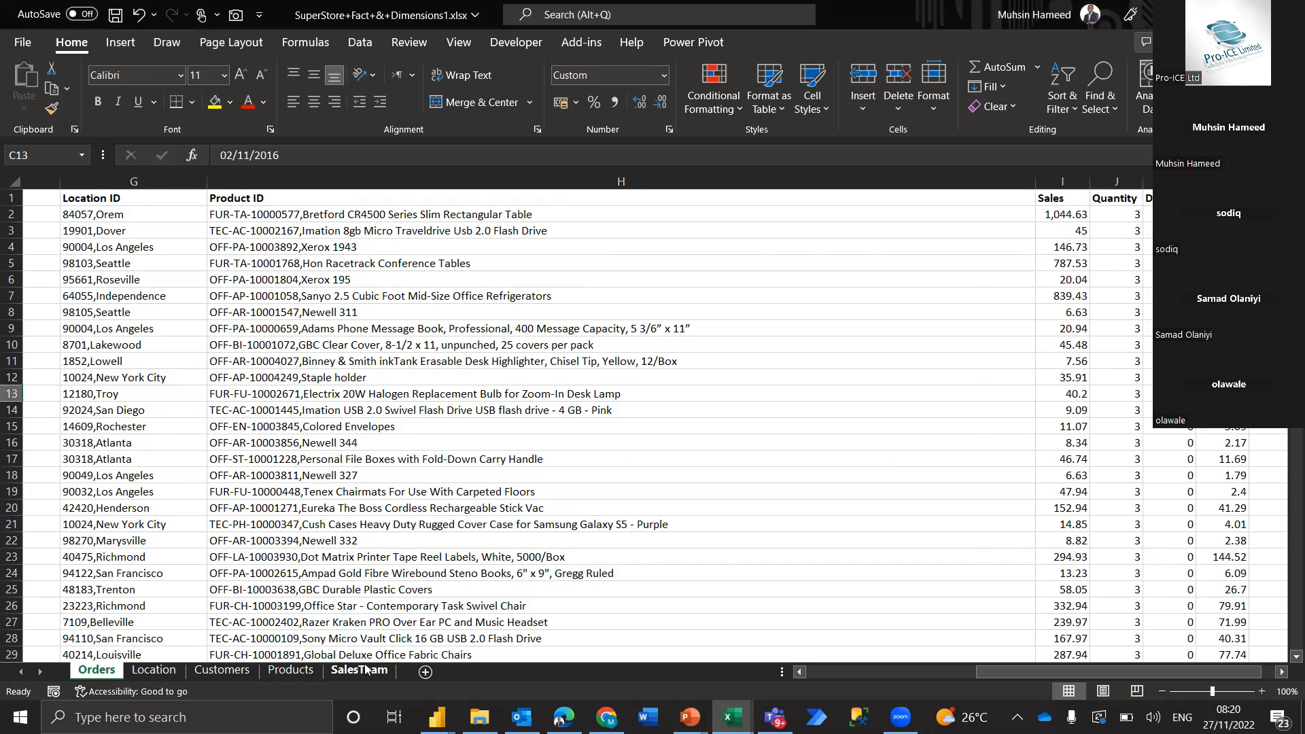
click(366, 670)
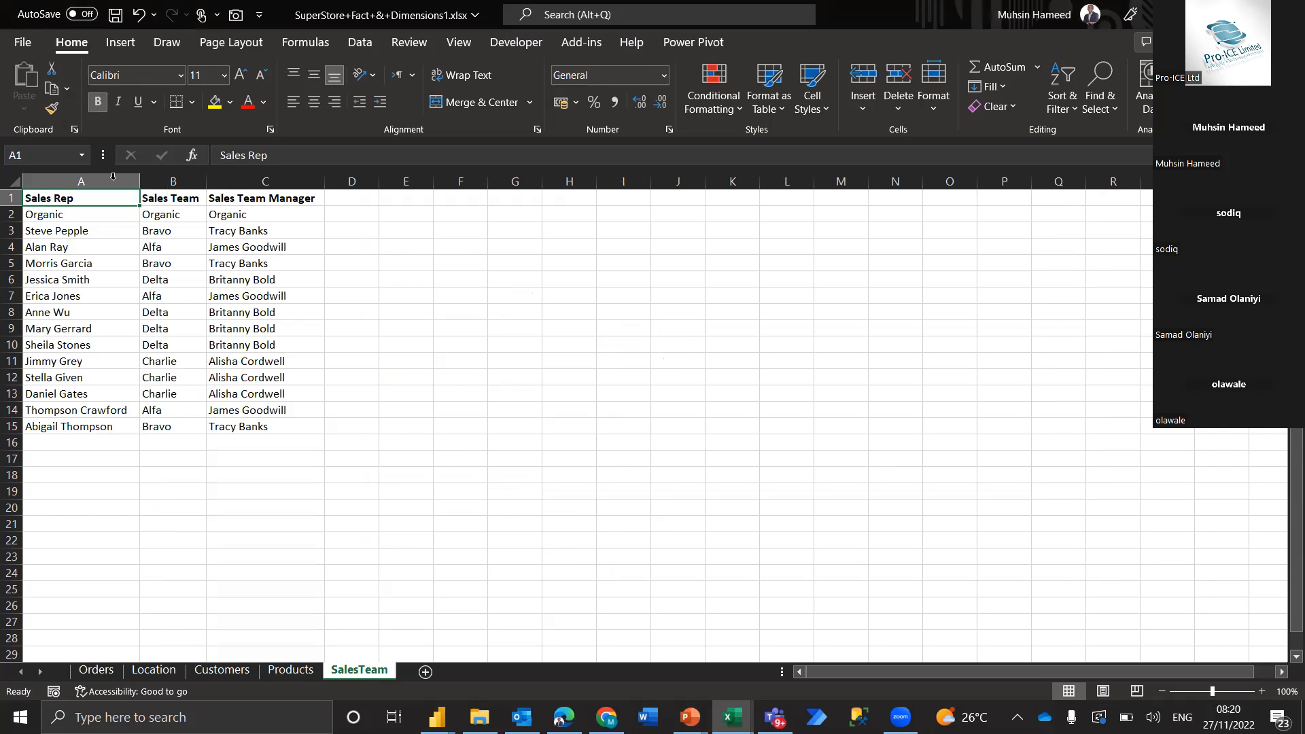
drag(128, 179, 257, 181)
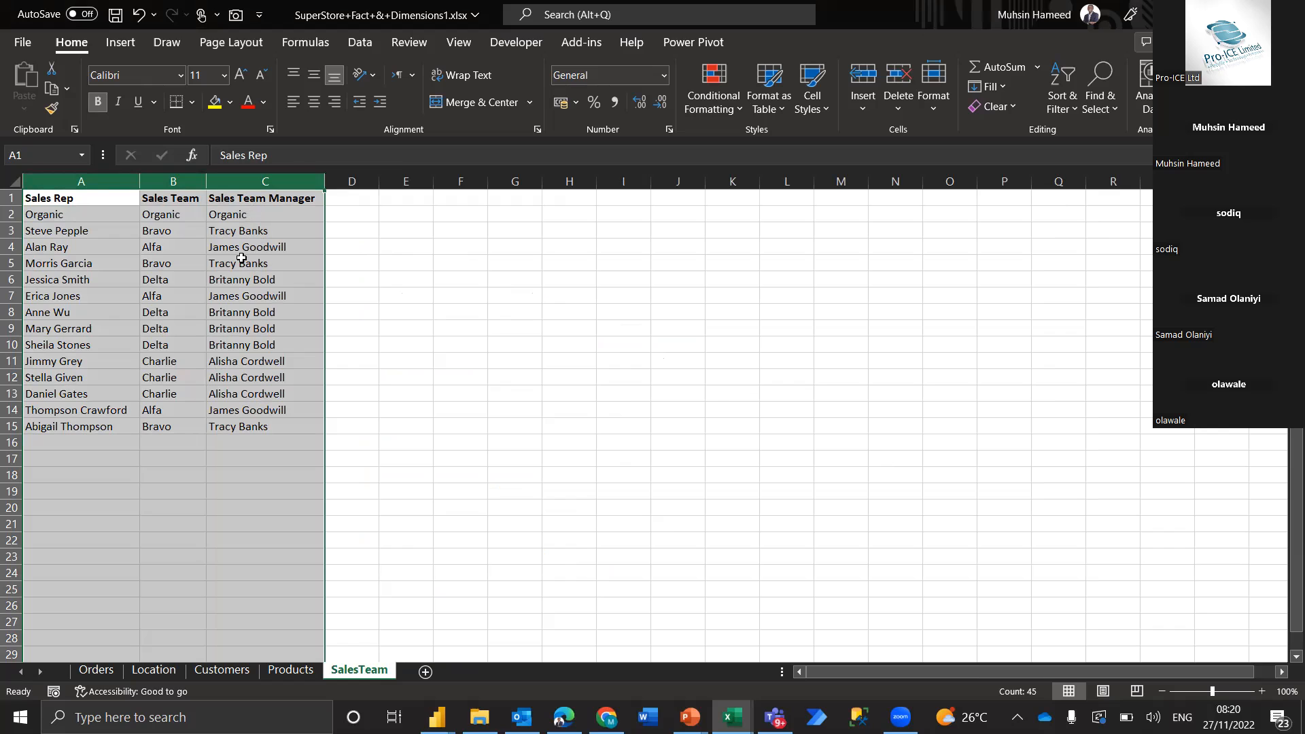
click(99, 671)
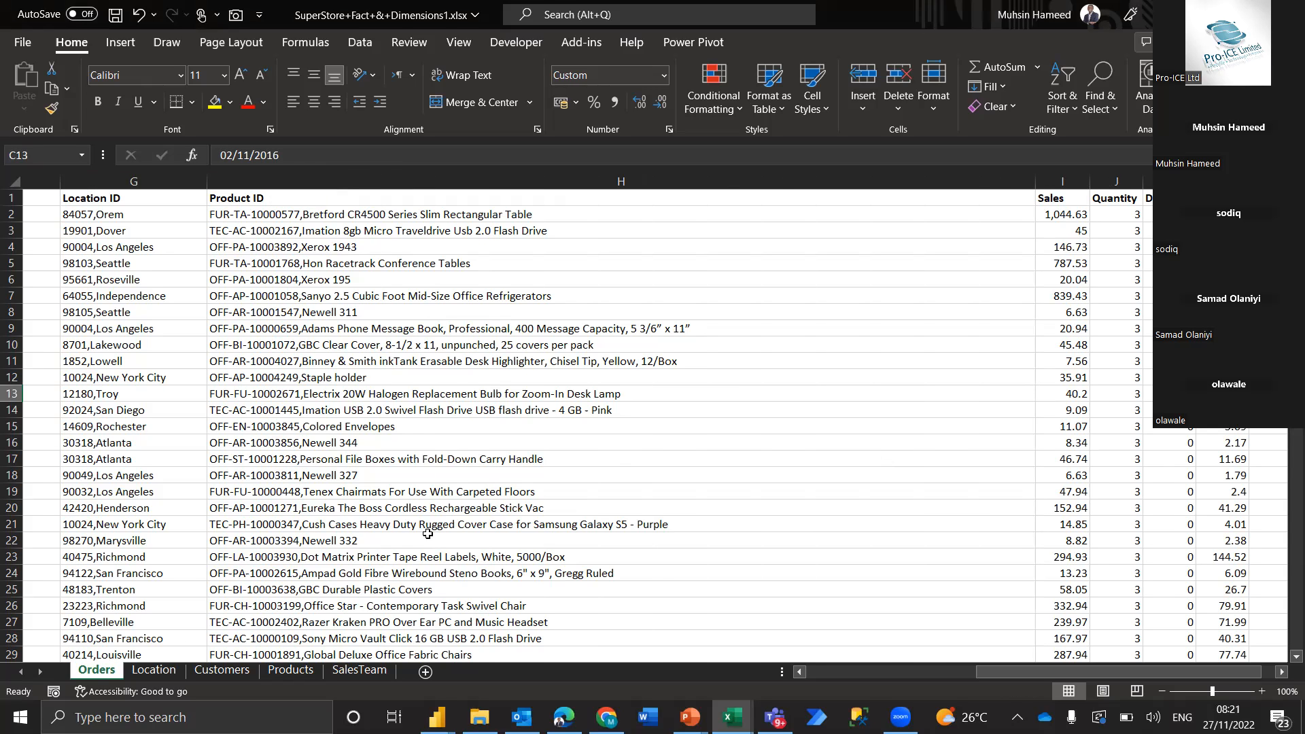
click(705, 201)
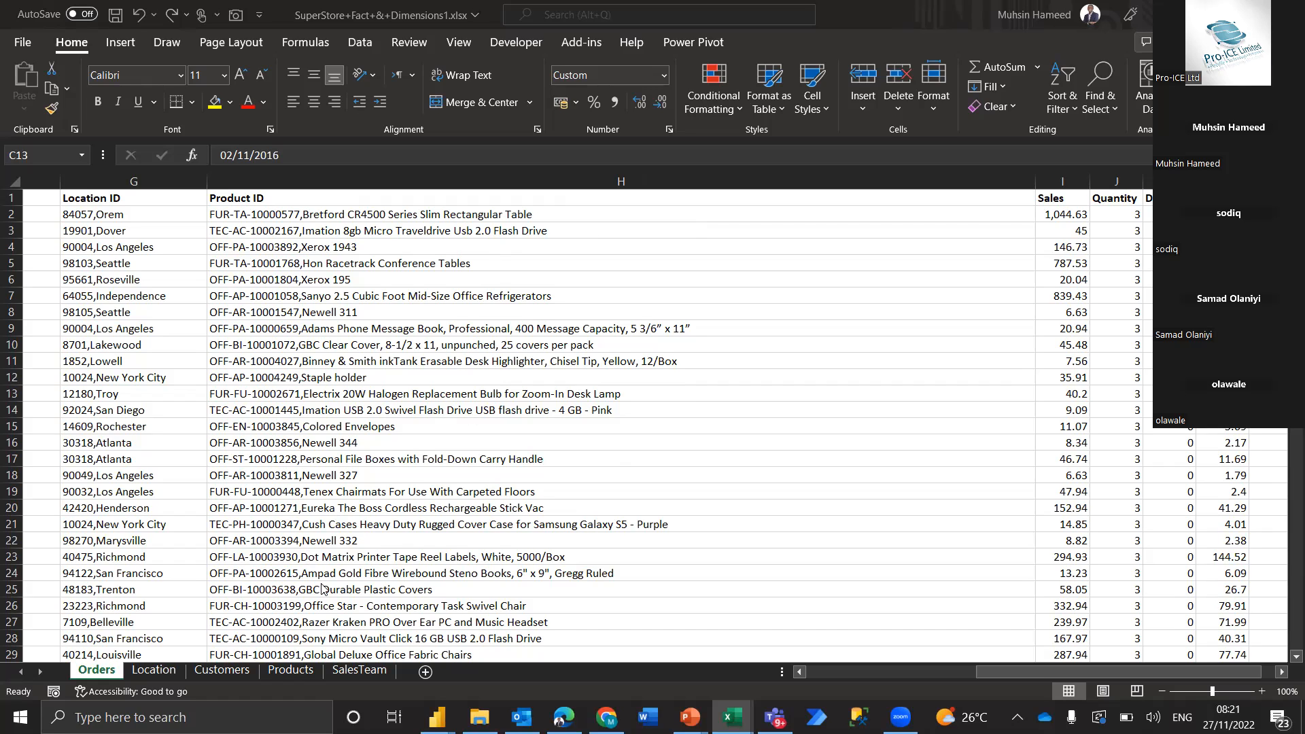
View the SalesTeam sheet, return to Orders, and select the Product ID cell H6
click(353, 670)
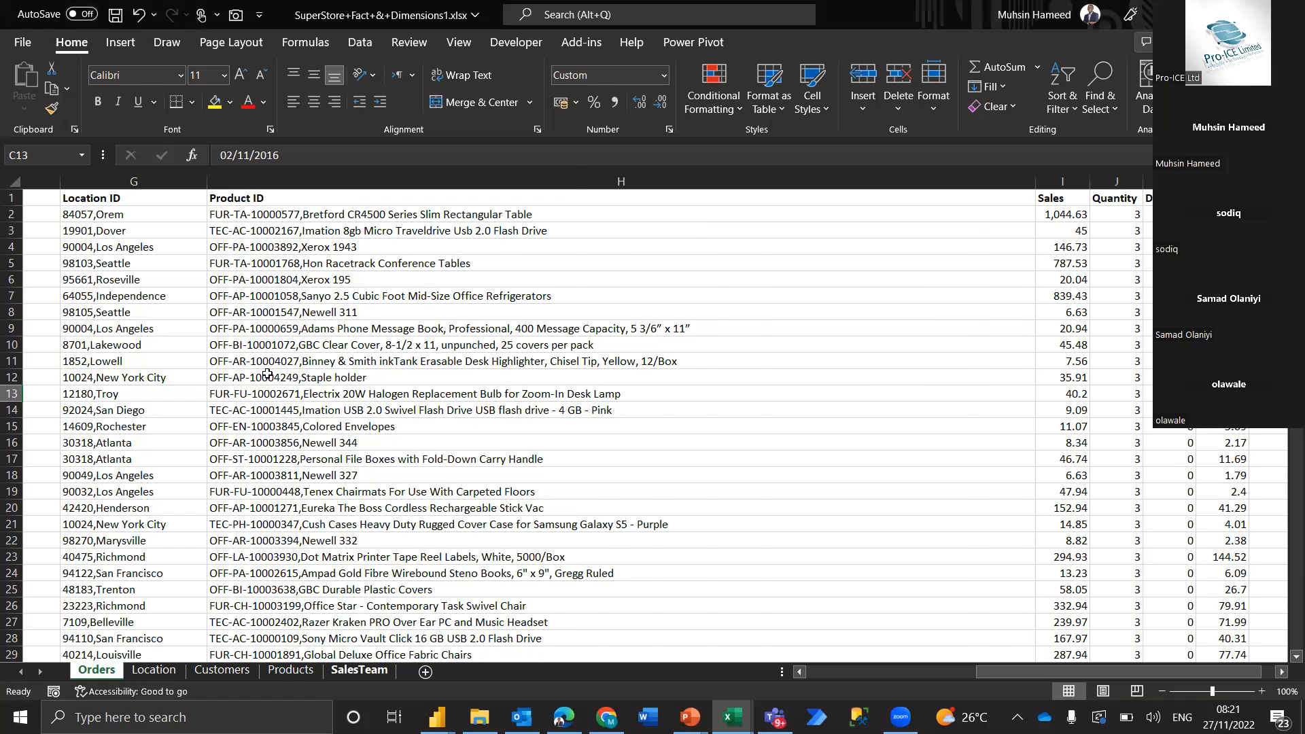
click(354, 669)
click(264, 182)
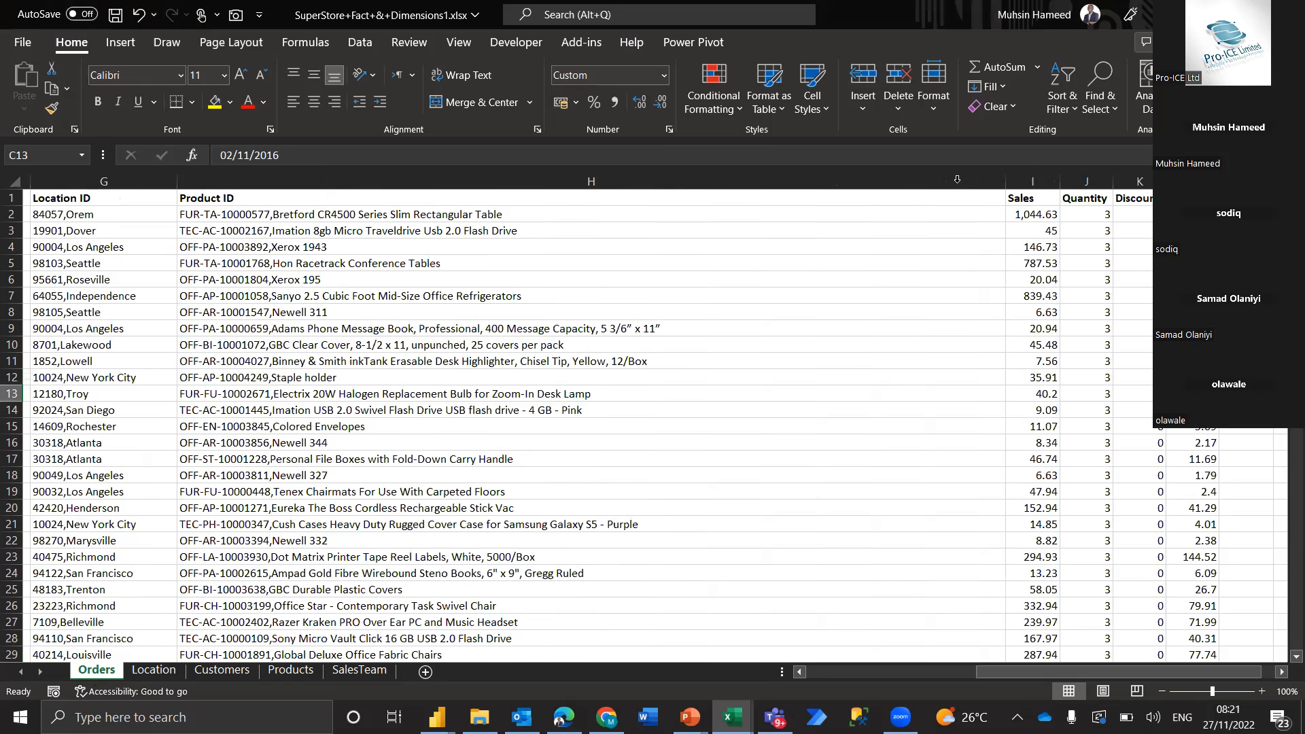
click(957, 179)
click(583, 288)
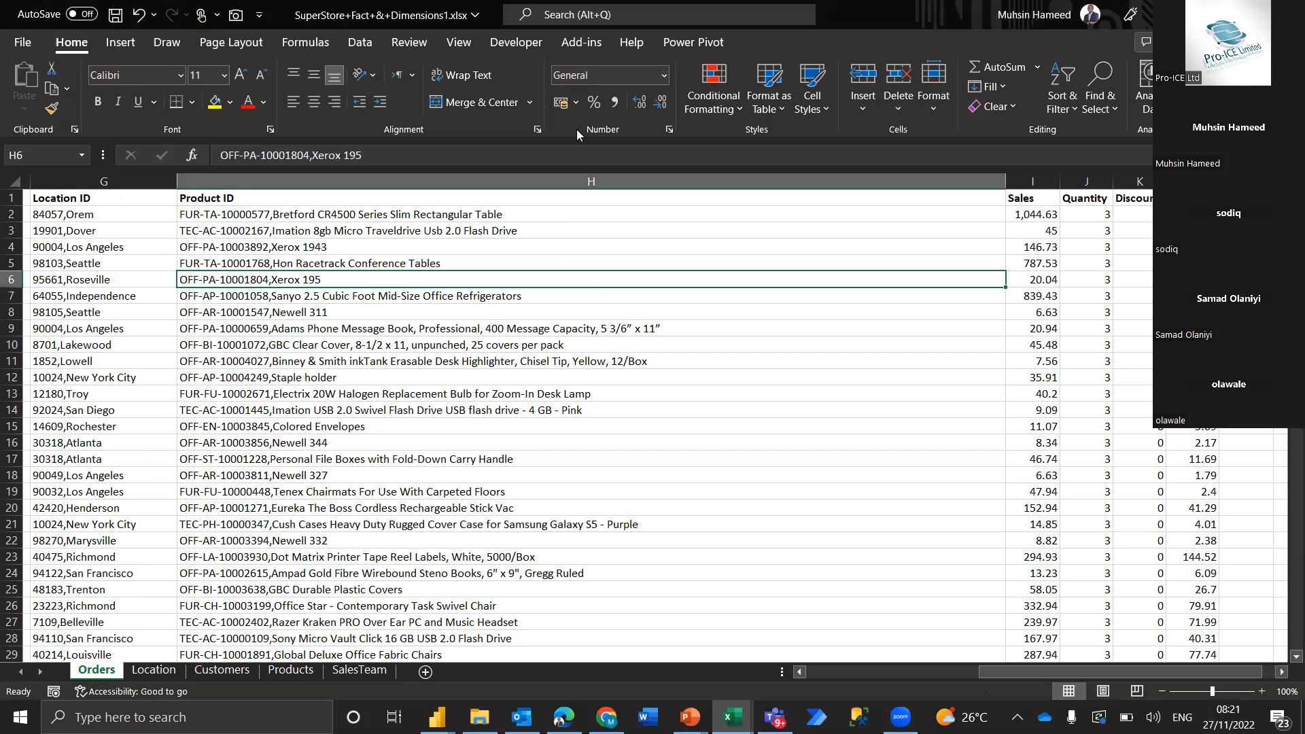
Select the Sales Team Manager values in C2:C15 on the SalesTeam sheet and copy them
click(368, 673)
click(260, 216)
drag(263, 263, 263, 426)
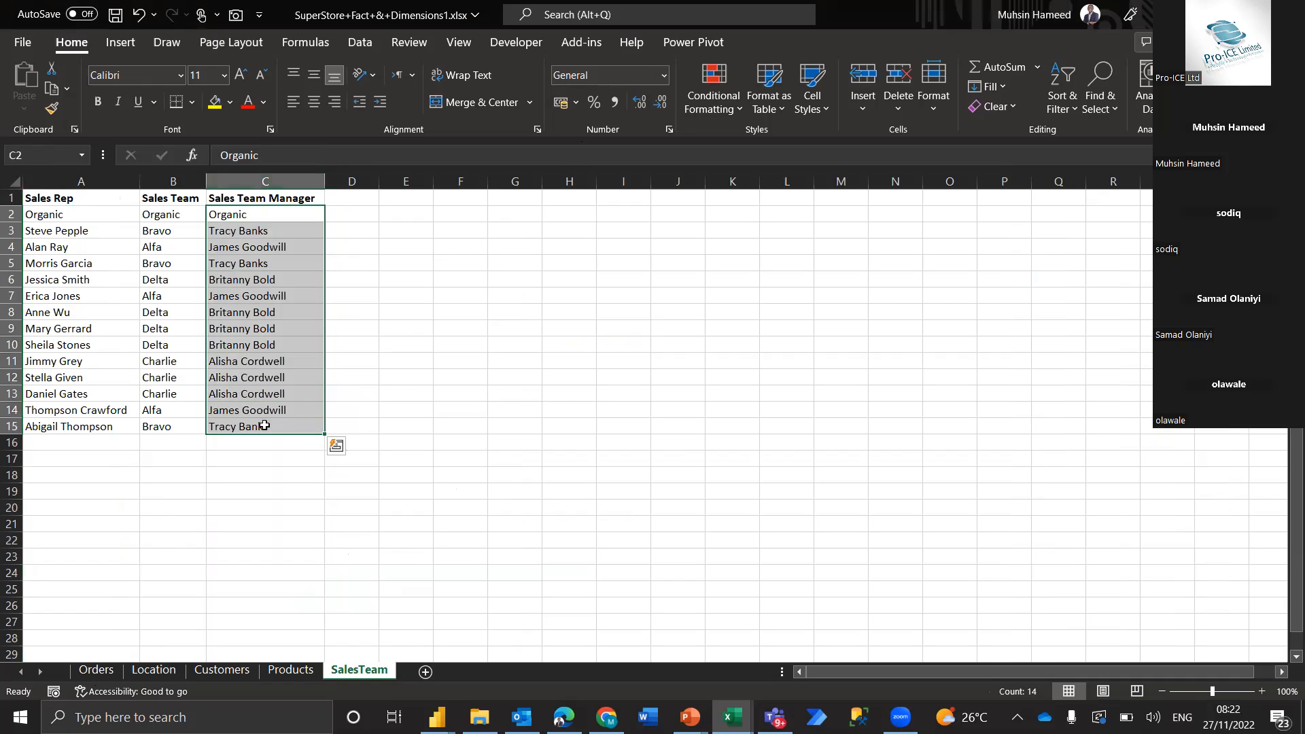
key(ctrl+c)
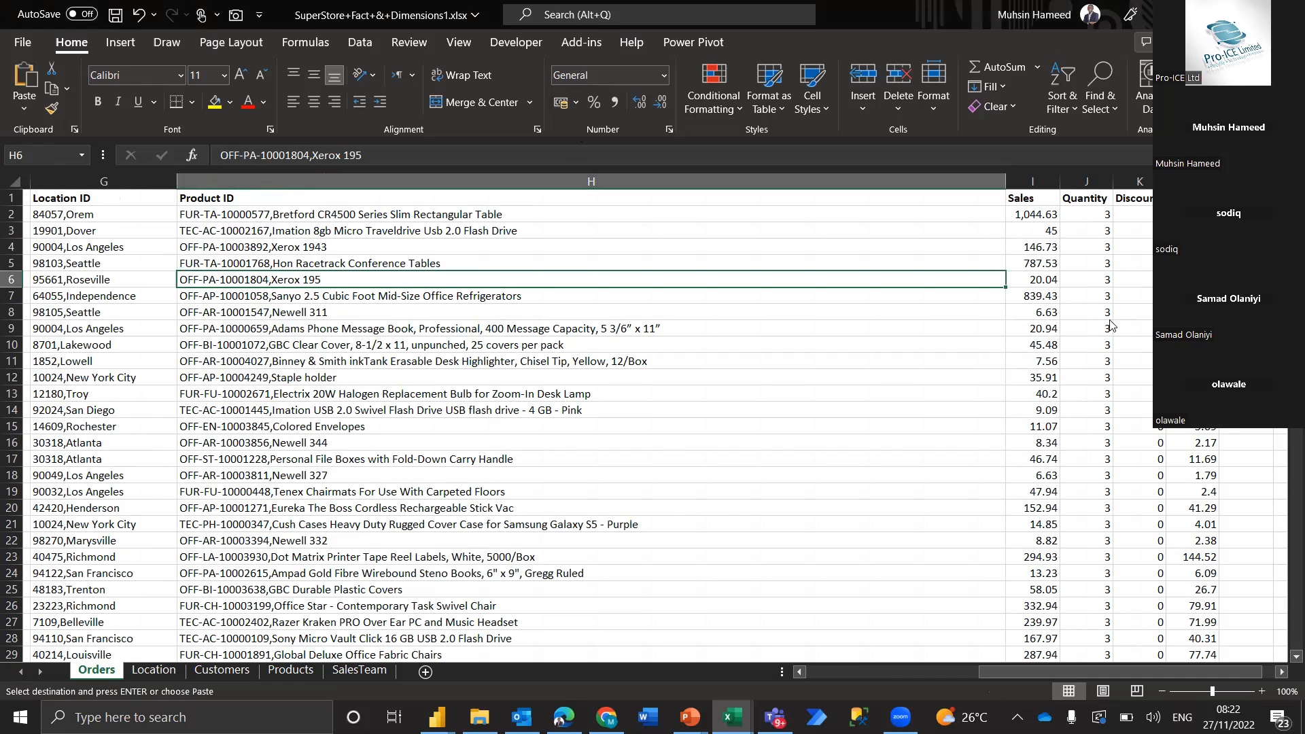
scroll(386, 166, left, 1)
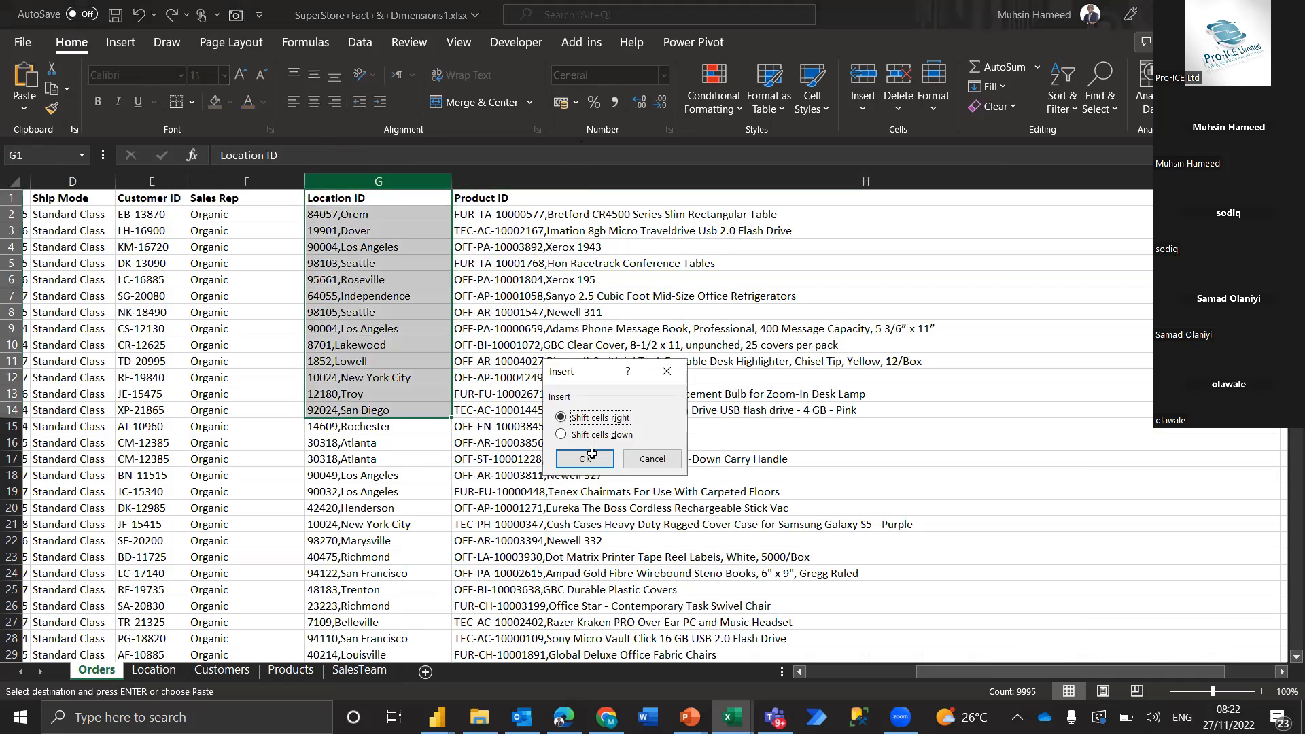
click(586, 458)
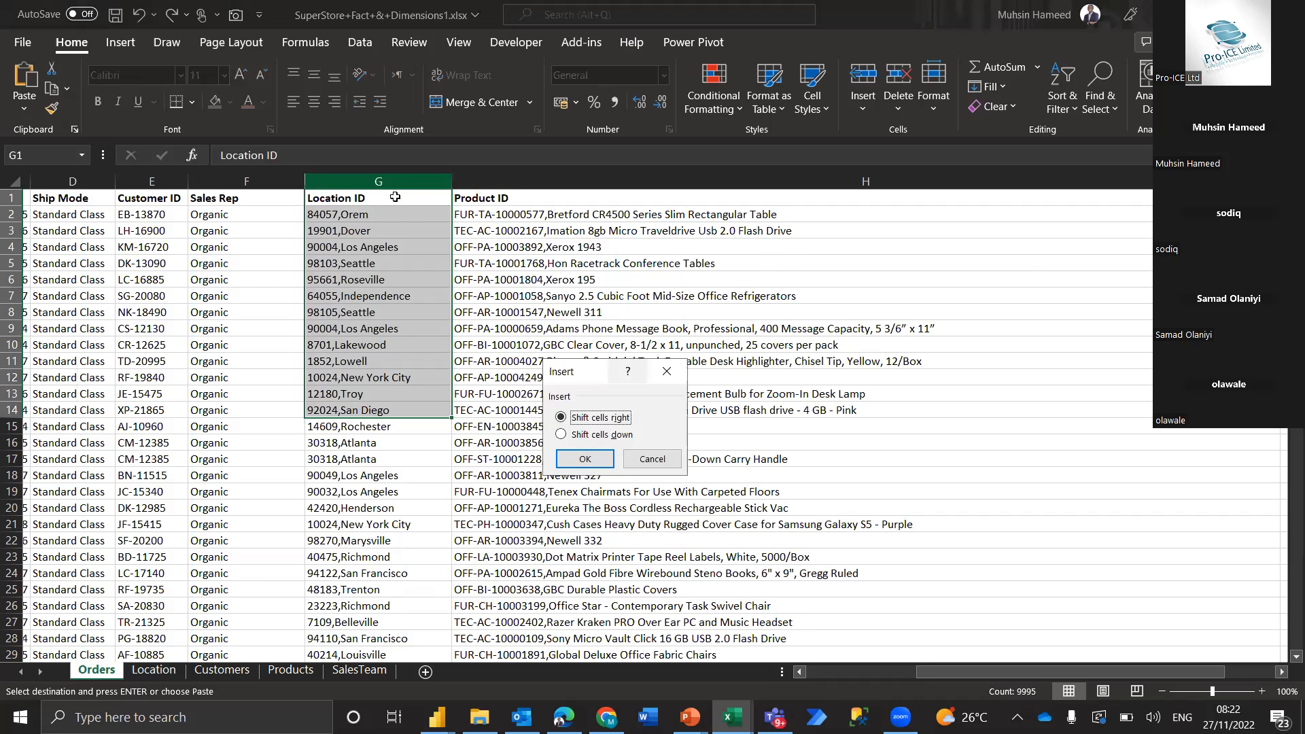
key(ctrl+z)
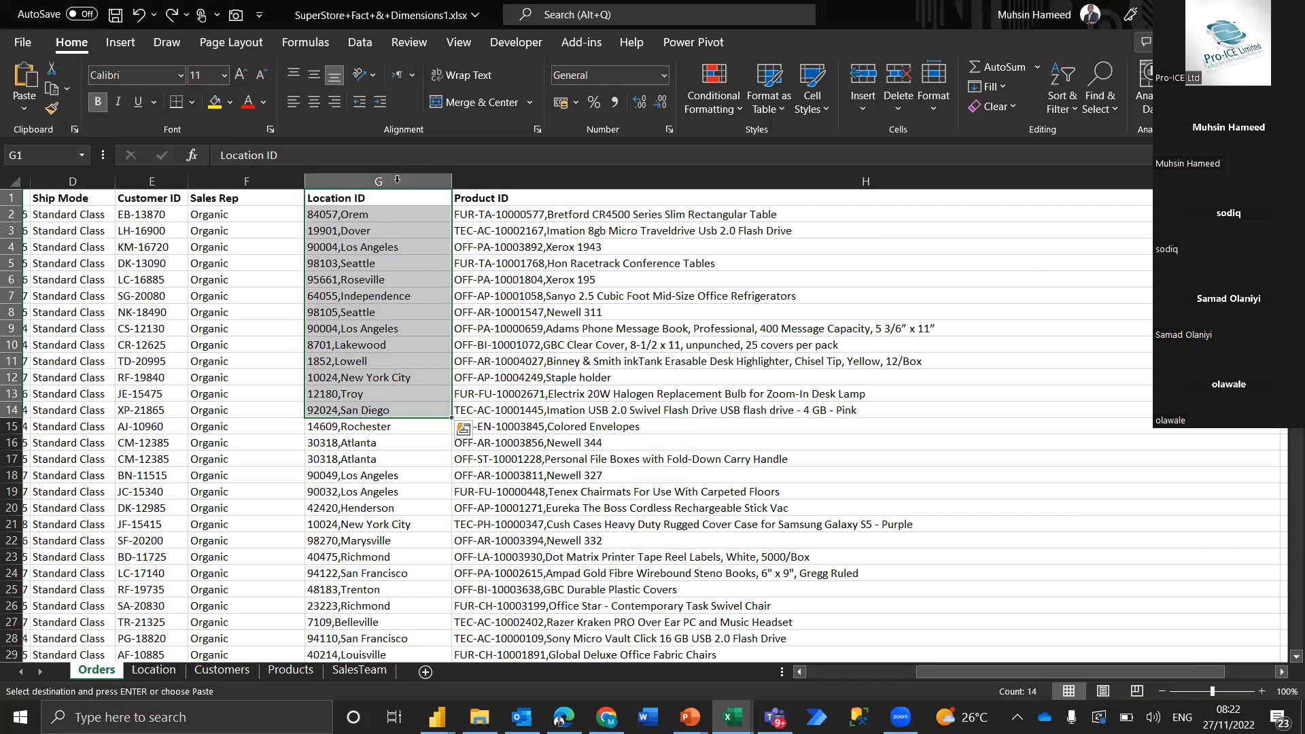
click(400, 185)
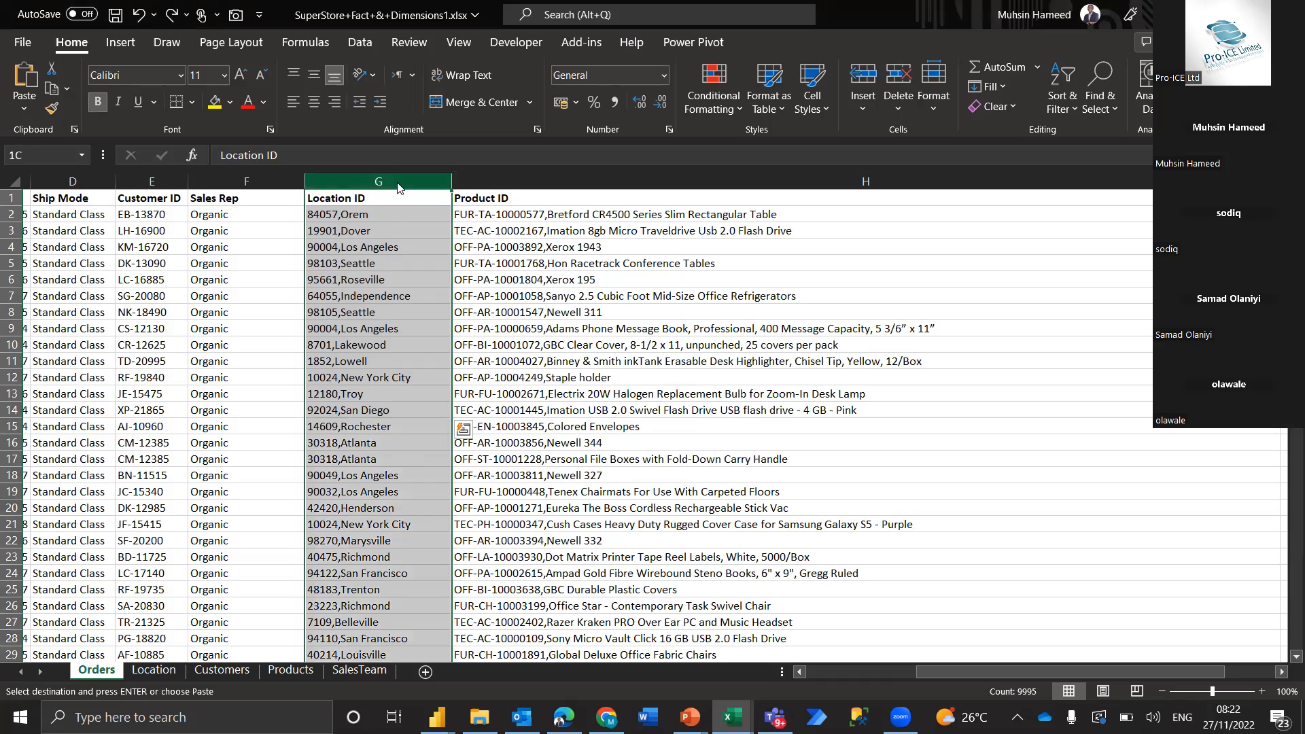
key(ctrl+shift+plus)
click(652, 460)
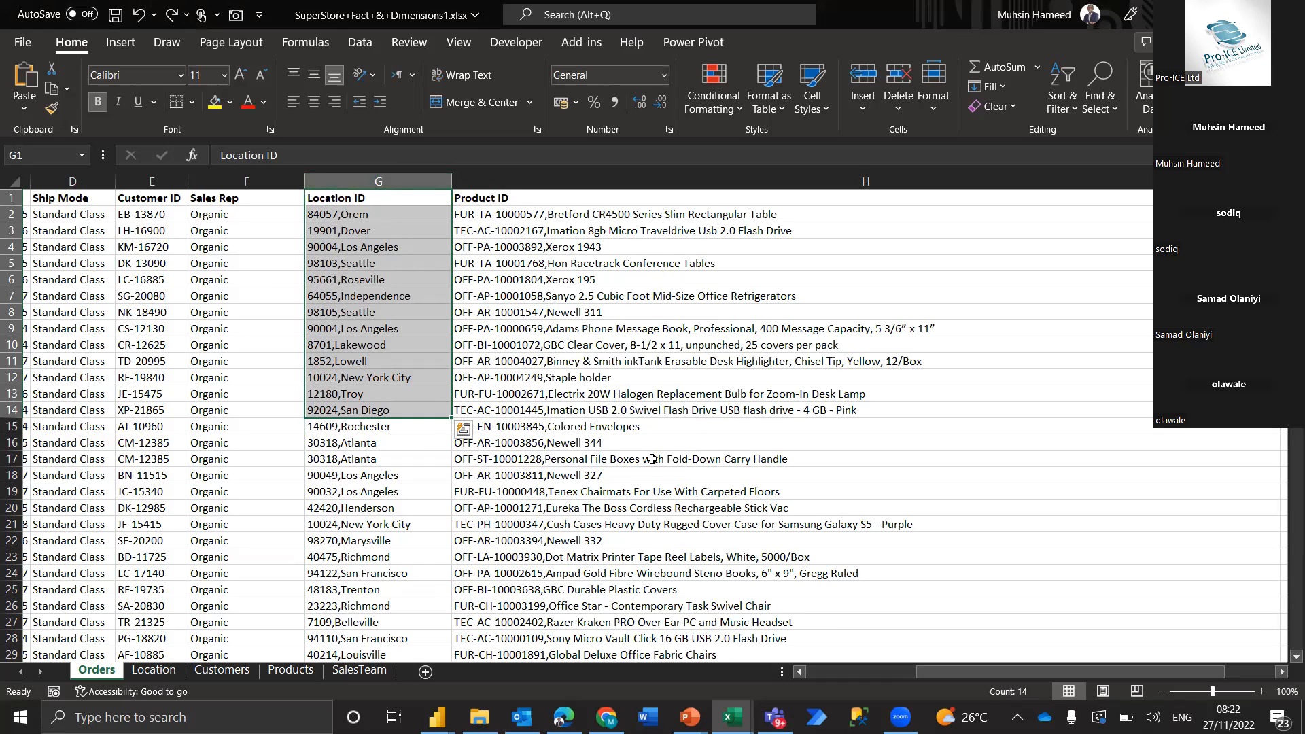
Insert a blank column before the Location ID column on the Orders sheet
click(430, 176)
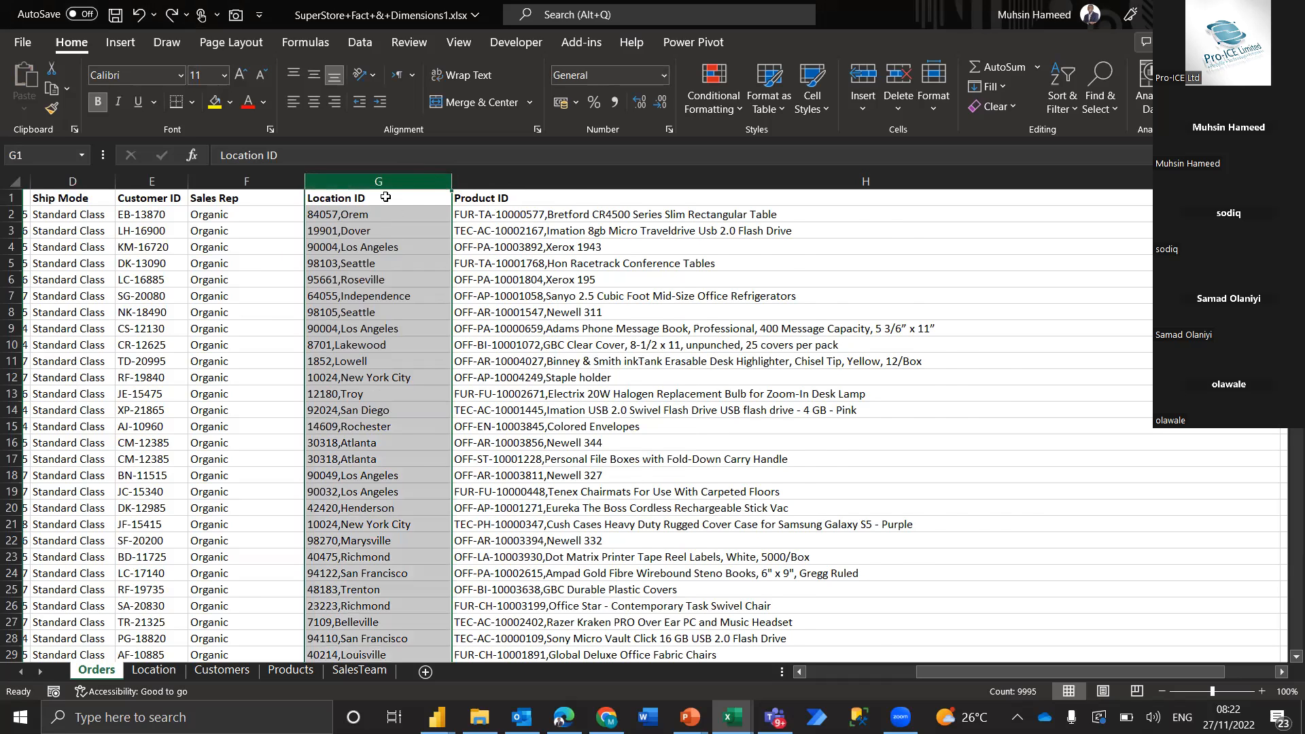
key(ctrl+plus)
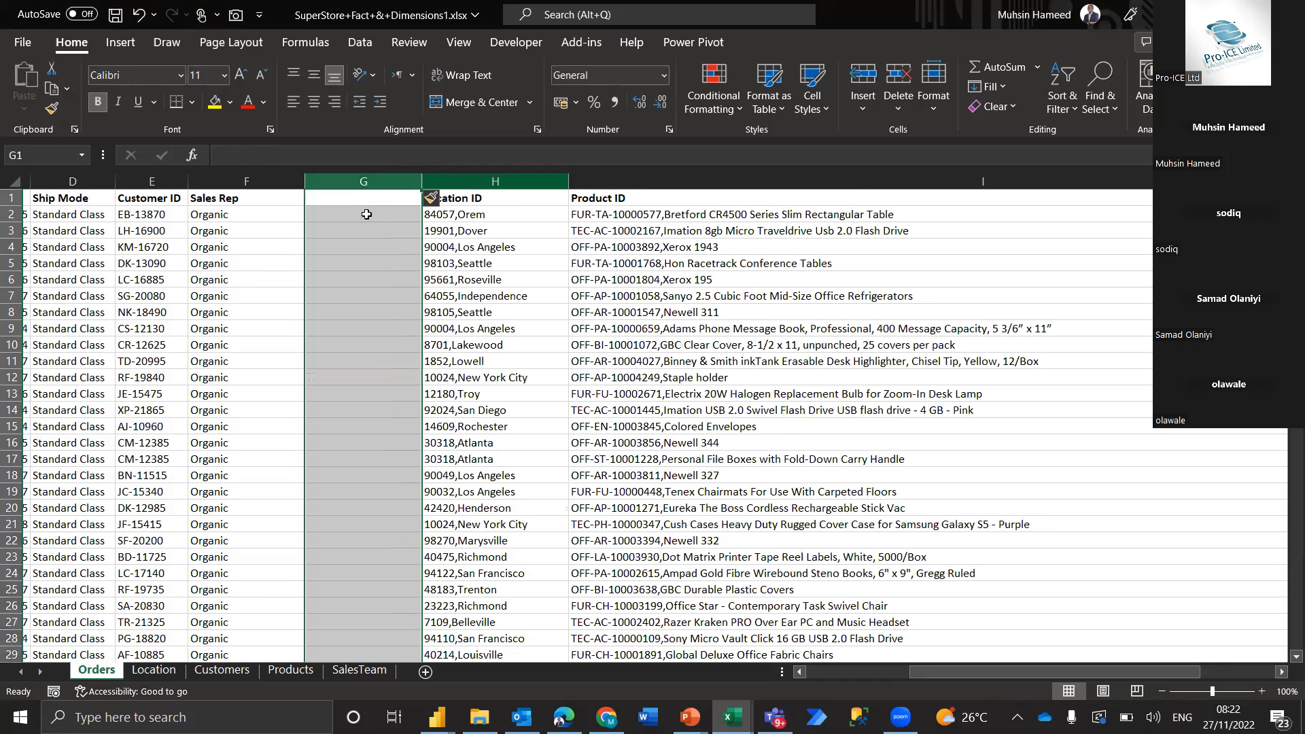
Copy the Sales Team Manager values C2:C15 from SalesTeam and paste them into the blank column on Orders starting at G2
click(367, 671)
key(ctrl+c)
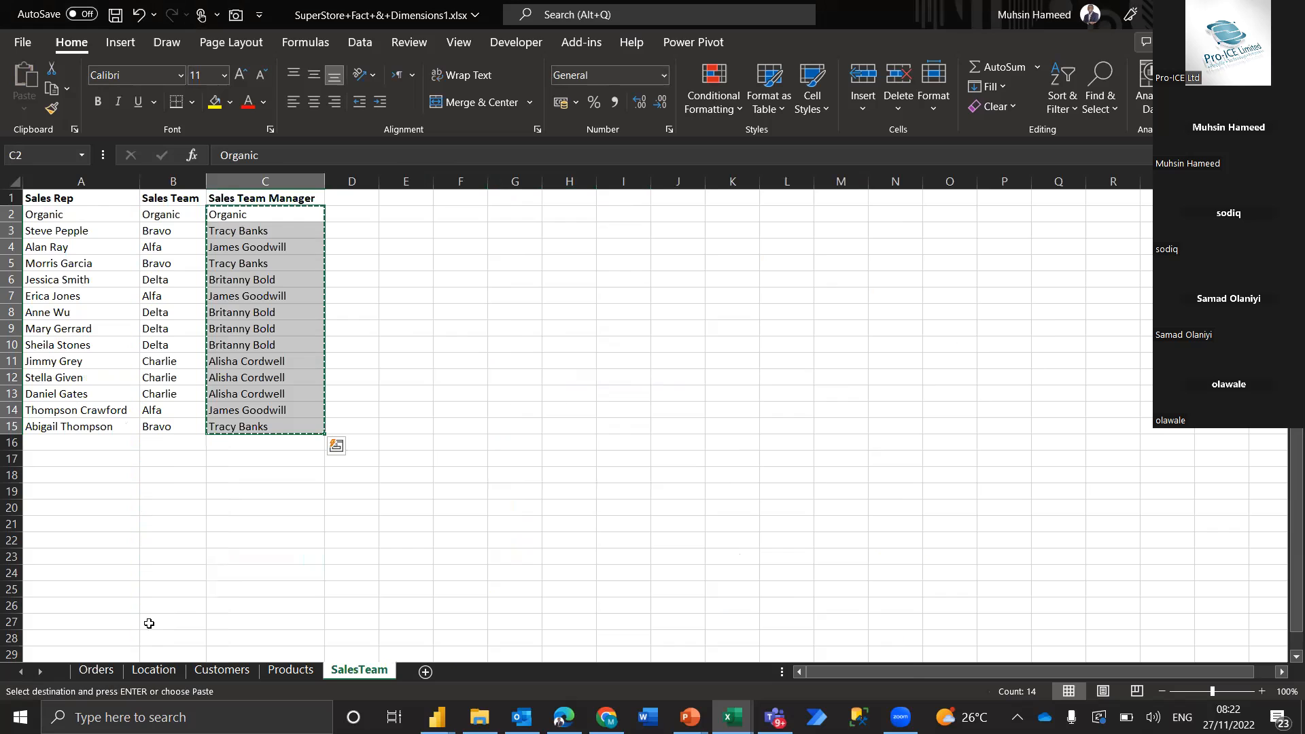
click(95, 669)
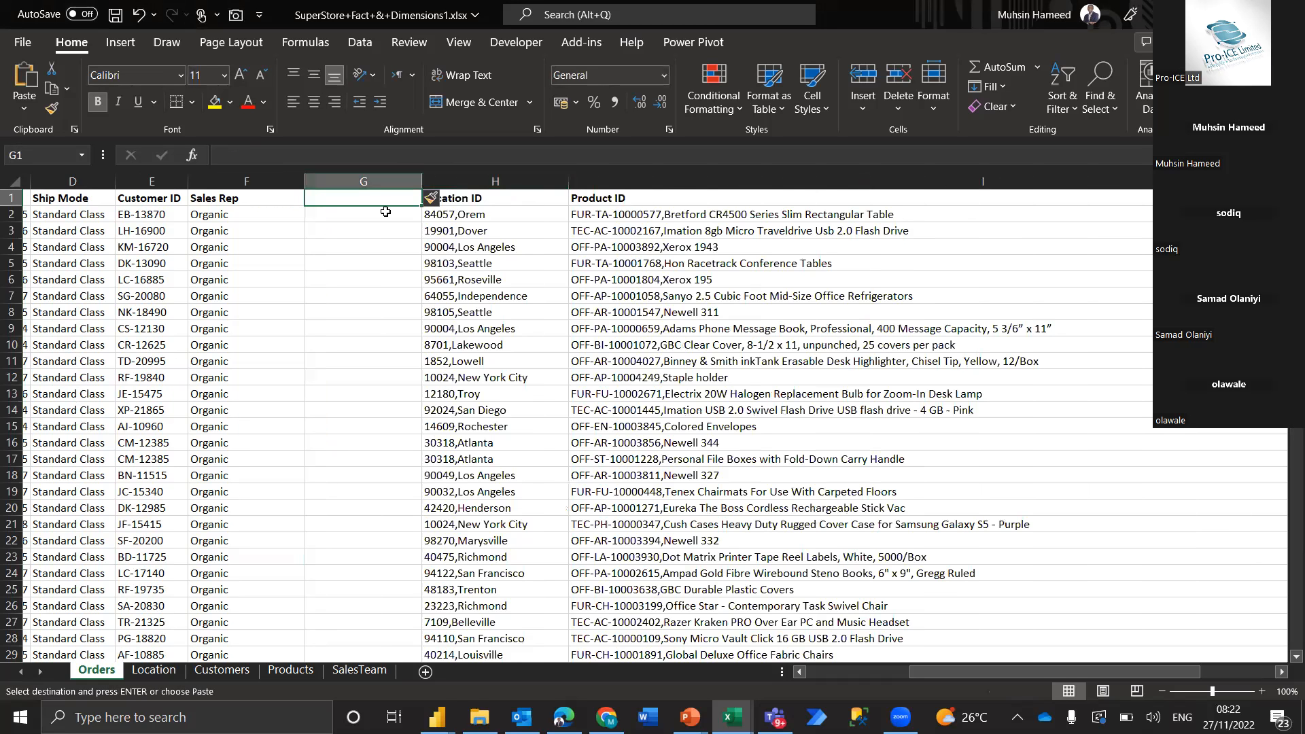
click(385, 211)
key(ctrl+v)
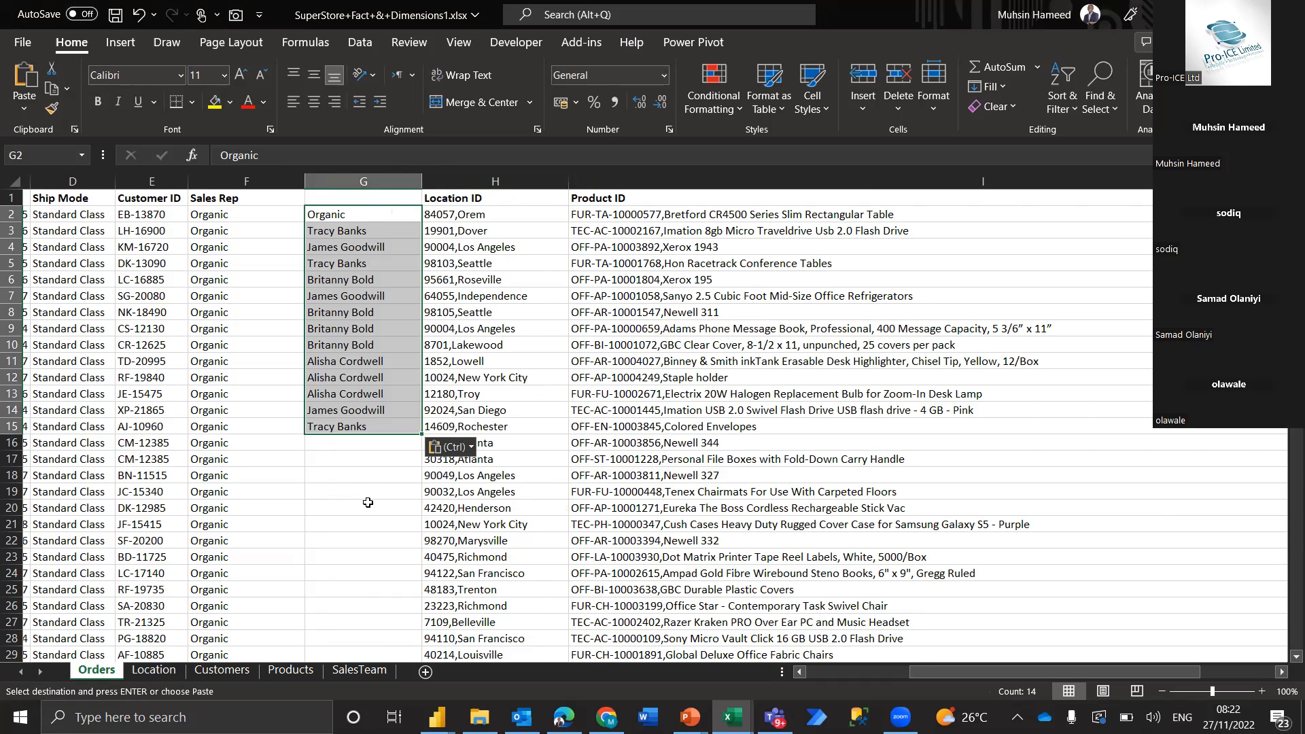
Compare the first order's Organic sales rep with its row on the SalesTeam sheet and return to Orders
click(248, 218)
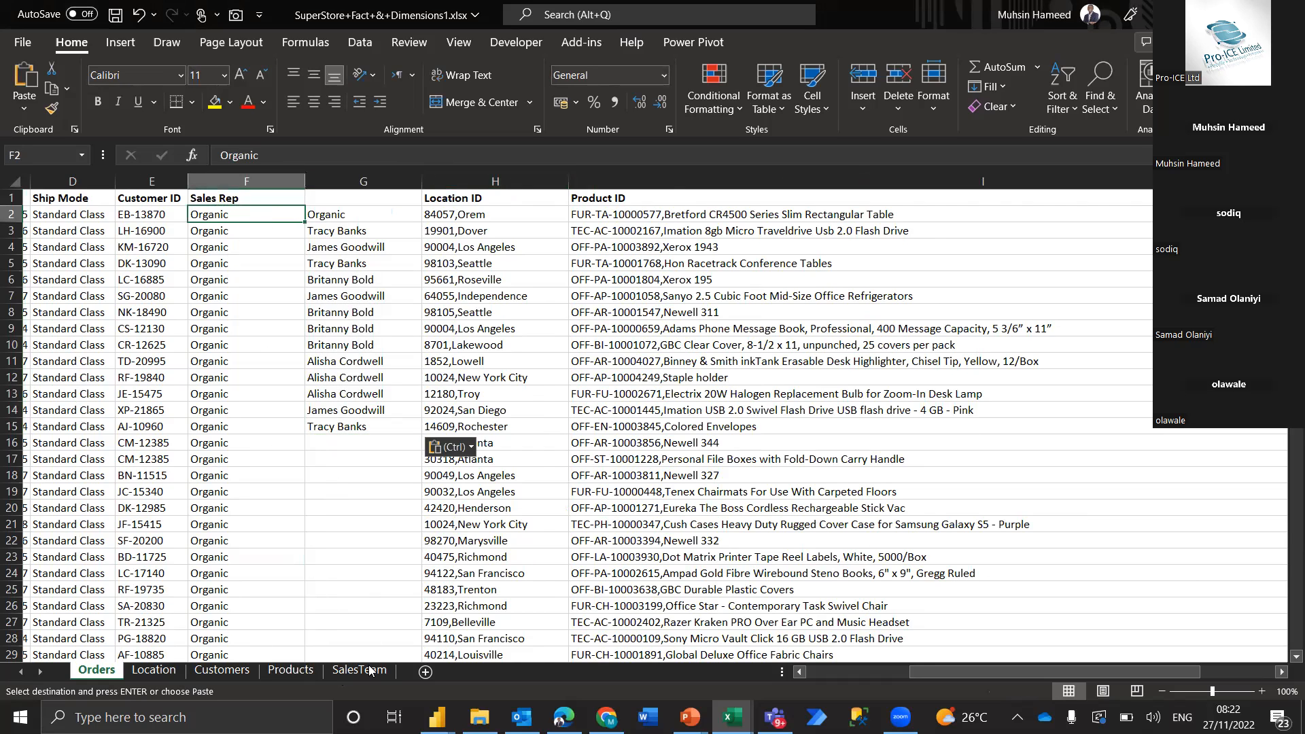
click(73, 216)
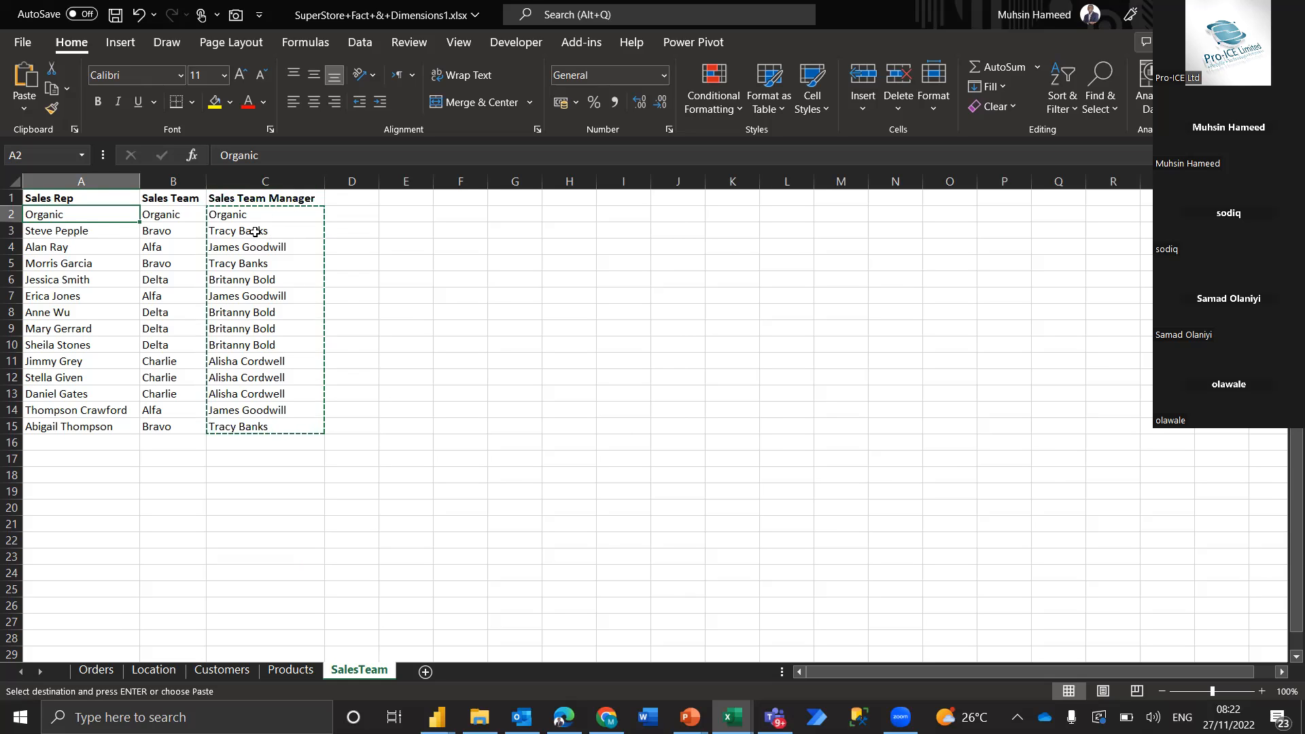
click(95, 671)
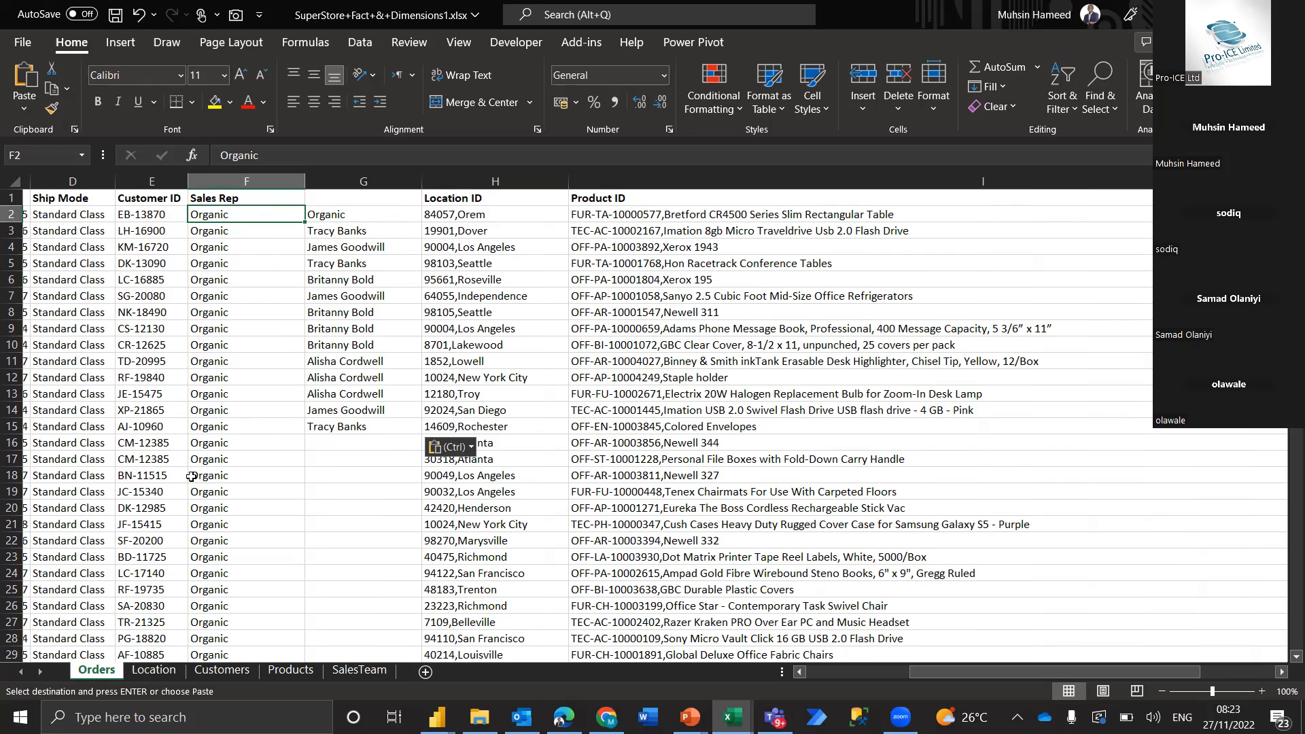
Examine the Sales Rep column on the Orders sheet down to about row 1000 against the neighbouring columns
scroll(192, 476, down, 6)
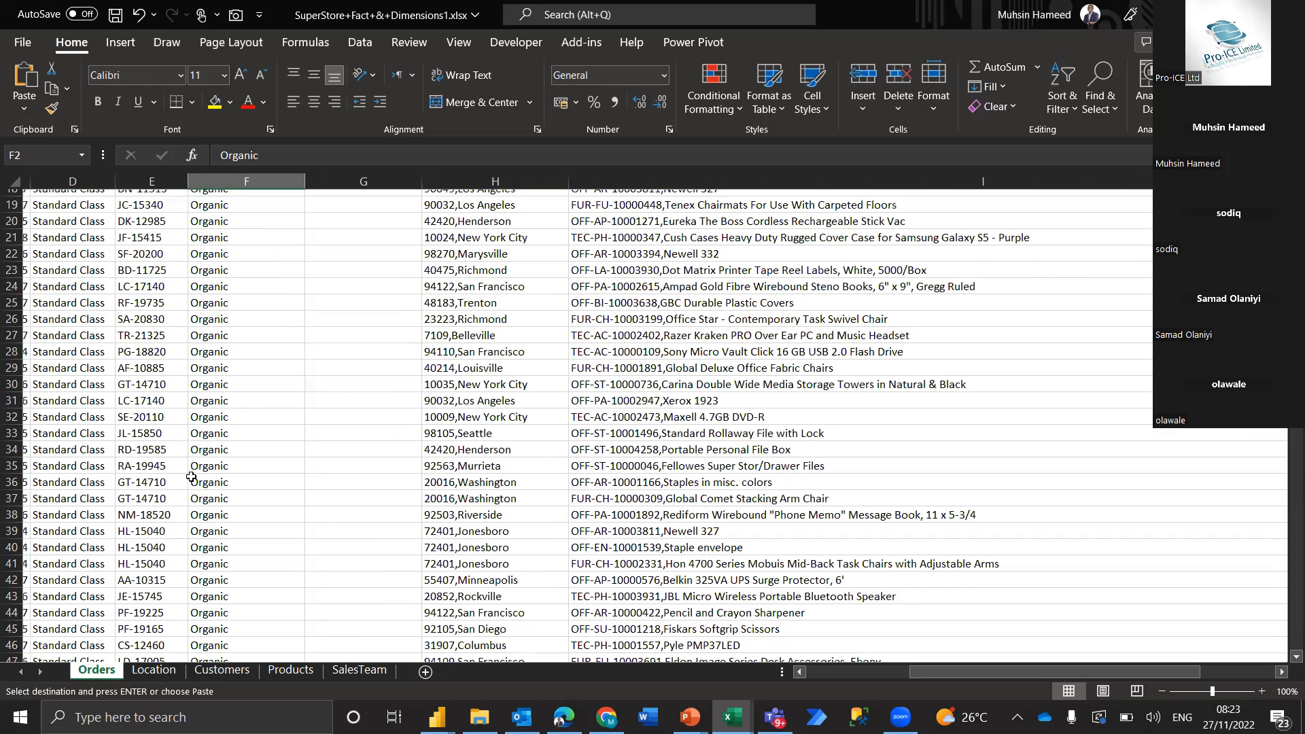
scroll(192, 477, down, 20)
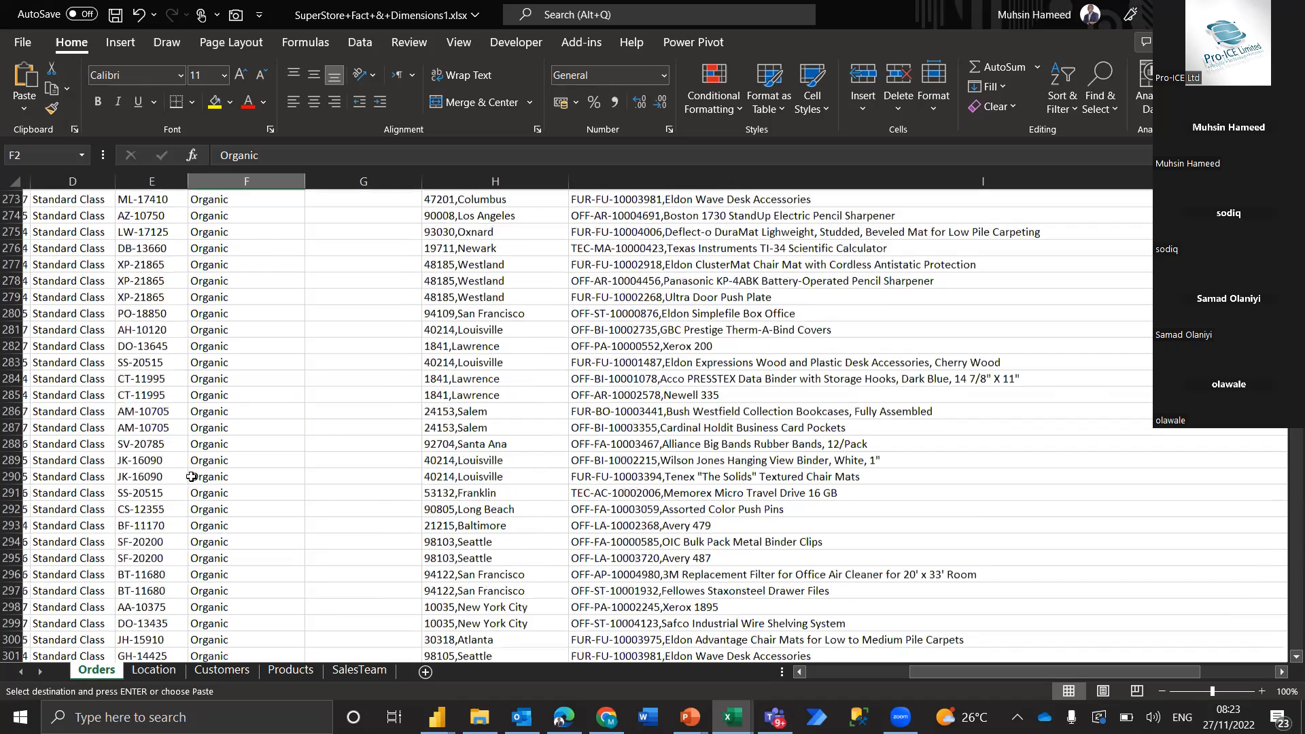
scroll(191, 477, down, 20)
scroll(192, 477, down, 20)
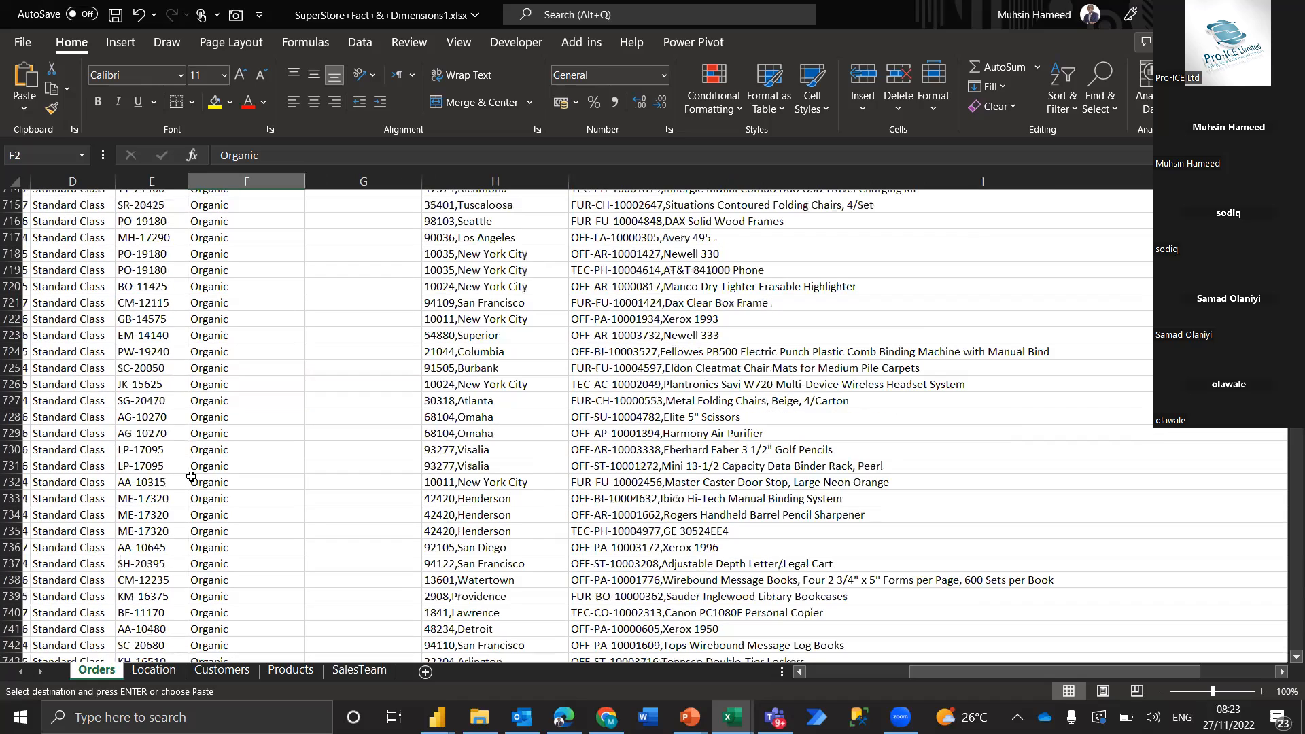
scroll(192, 477, down, 20)
scroll(191, 477, left, 1)
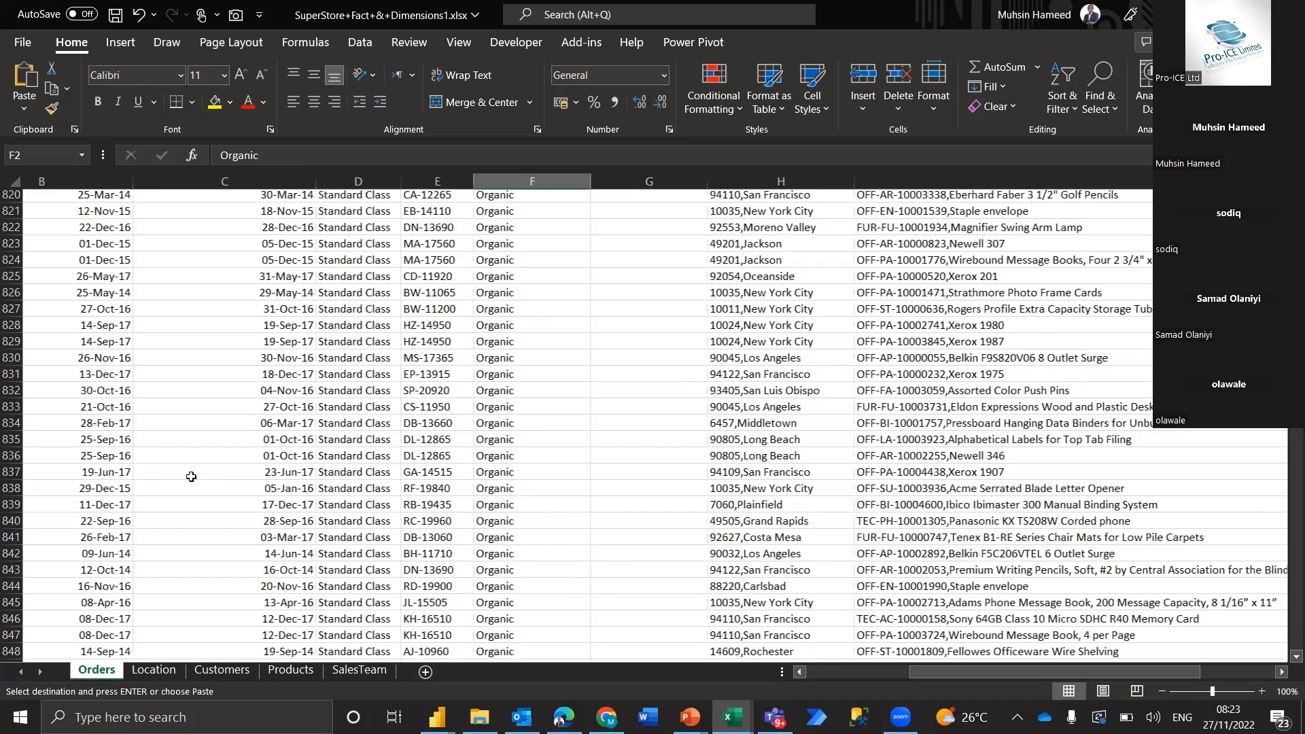
scroll(191, 476, down, 20)
scroll(191, 476, right, 3)
scroll(191, 477, left, 2)
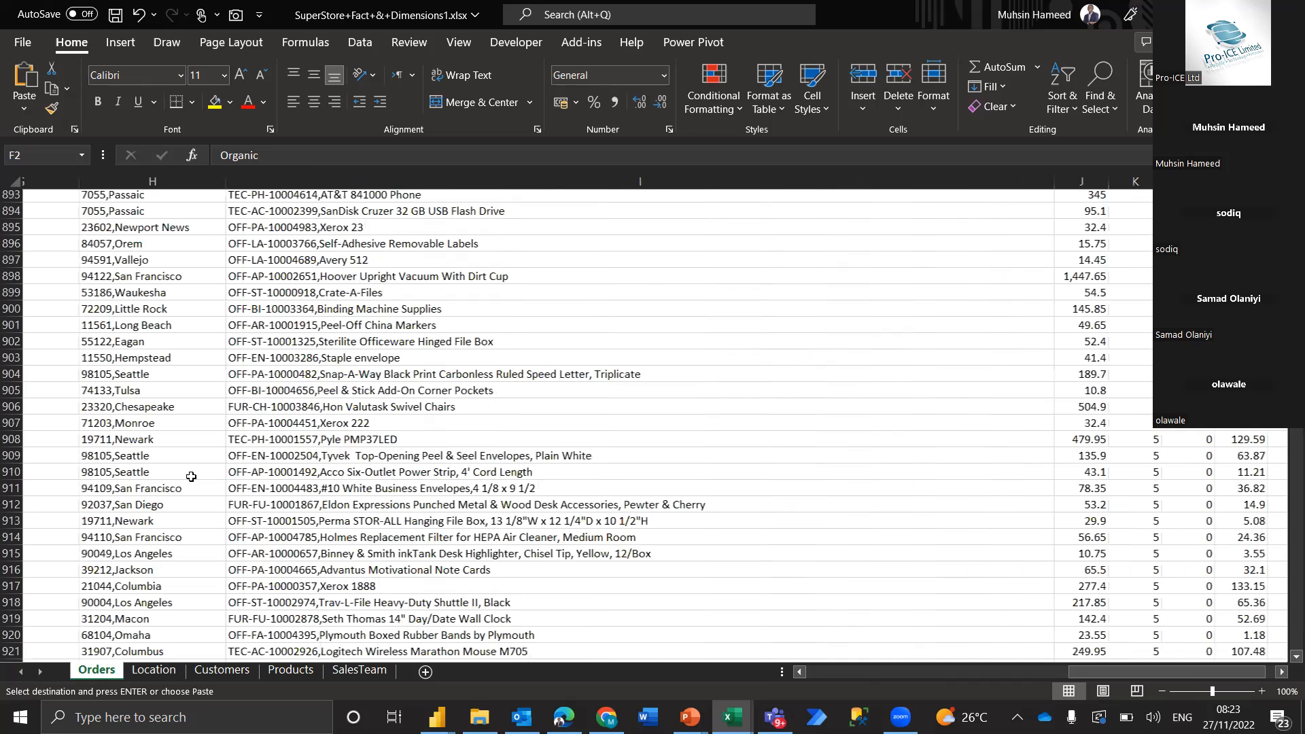
scroll(192, 477, left, 2)
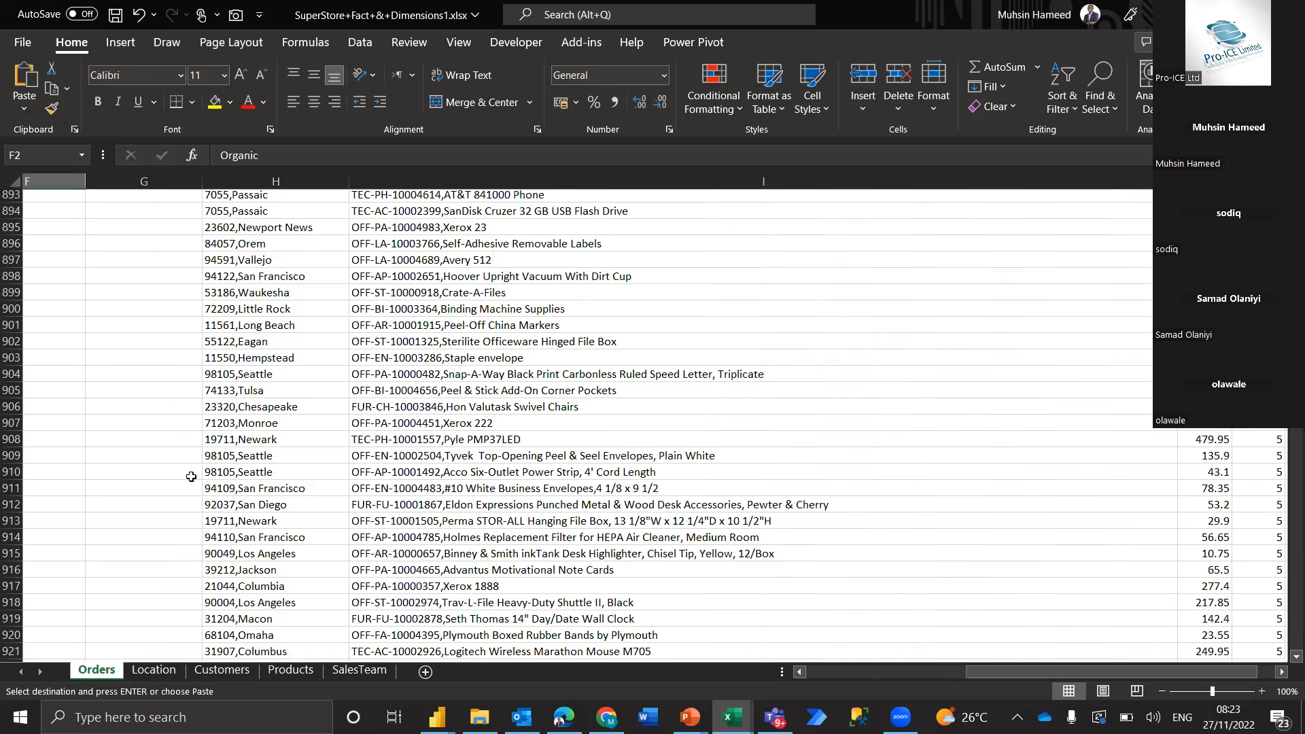
scroll(191, 476, down, 1)
scroll(191, 476, left, 3)
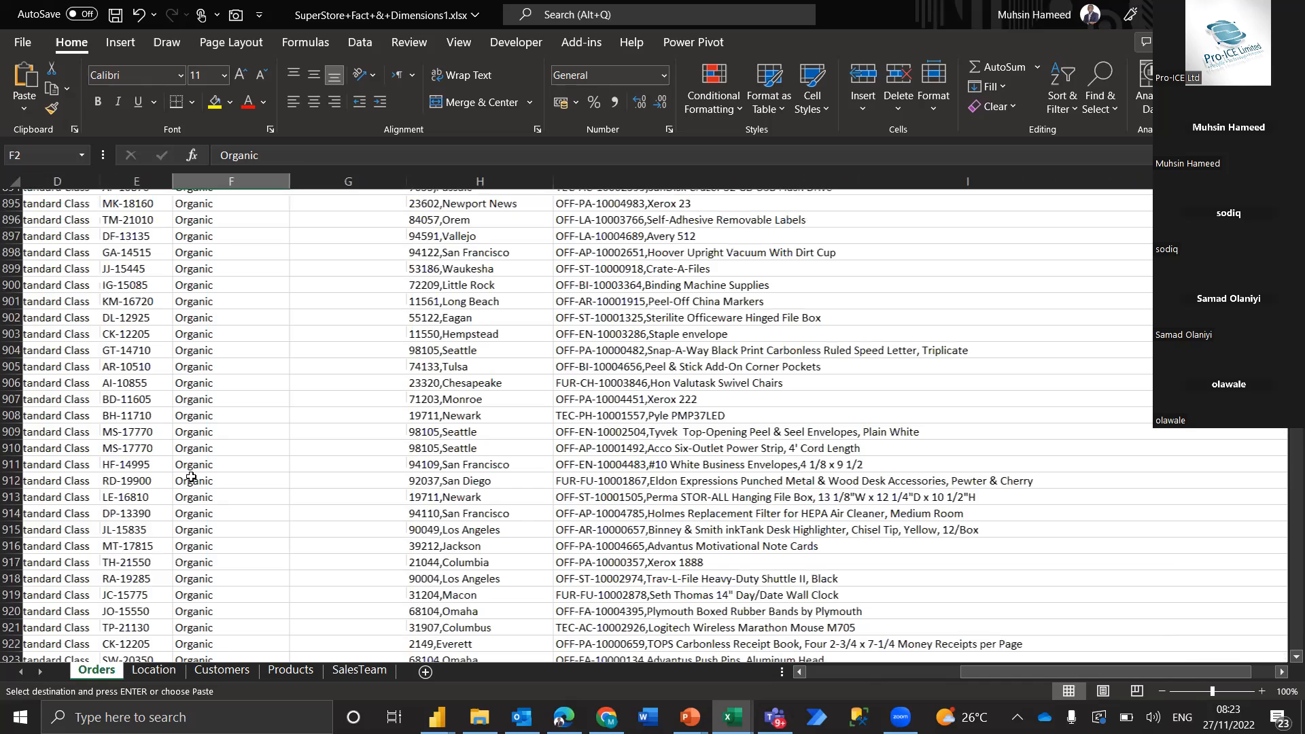
scroll(191, 477, down, 10)
scroll(191, 477, left, 1)
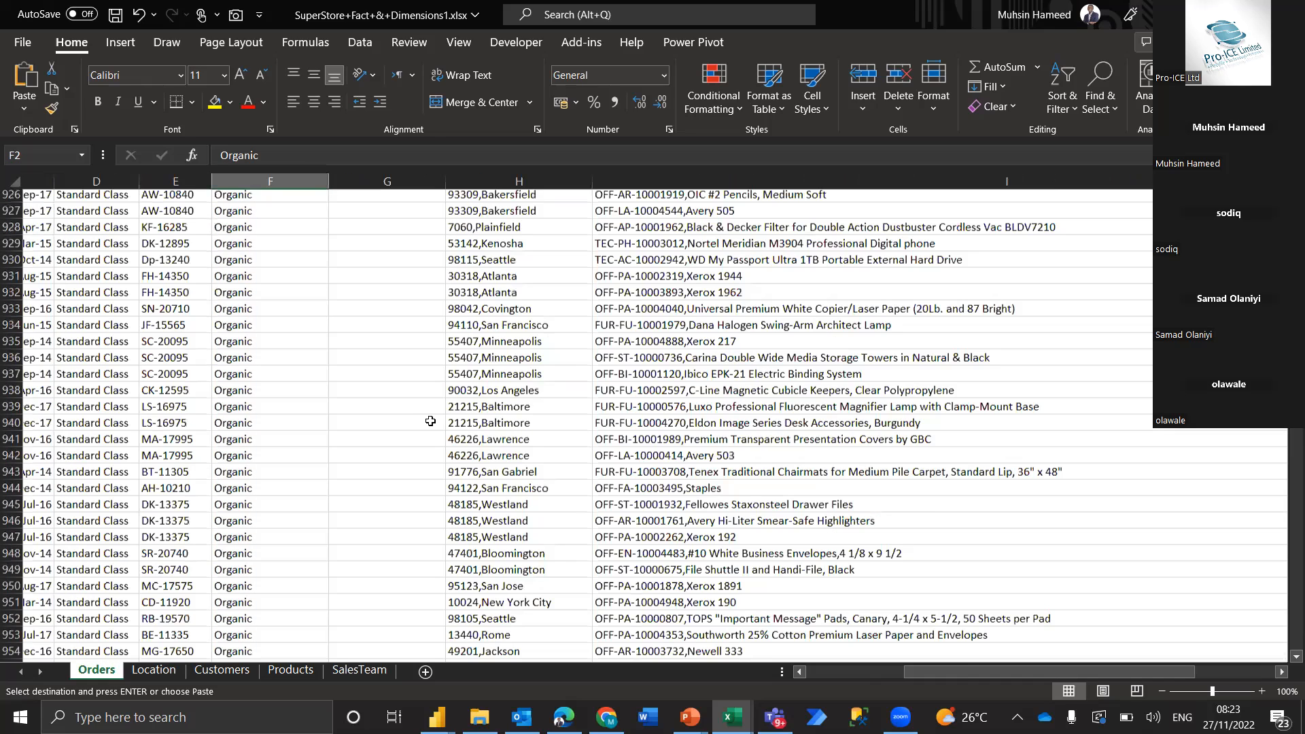
scroll(430, 421, down, 20)
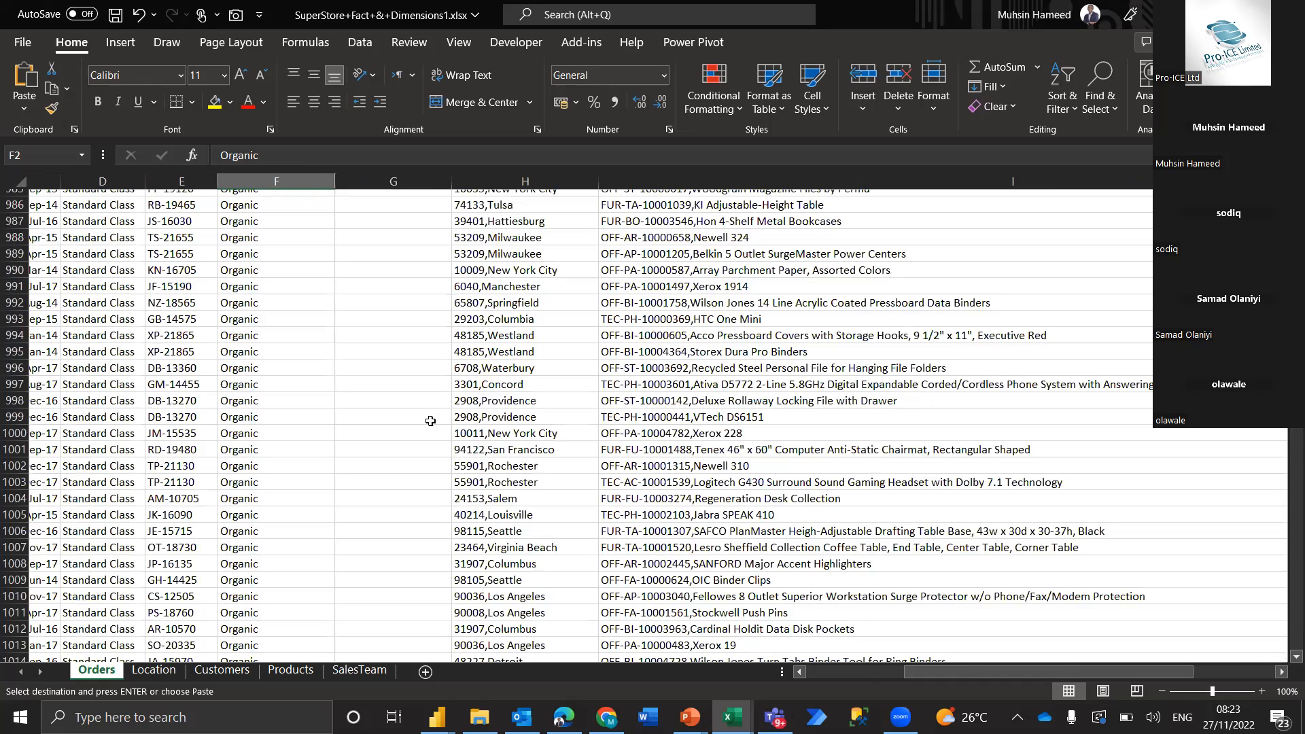
Delete the pasted manager names from column G of the Orders sheet and select the header cell G1
key(ctrl+v)
key(ctrl+Up)
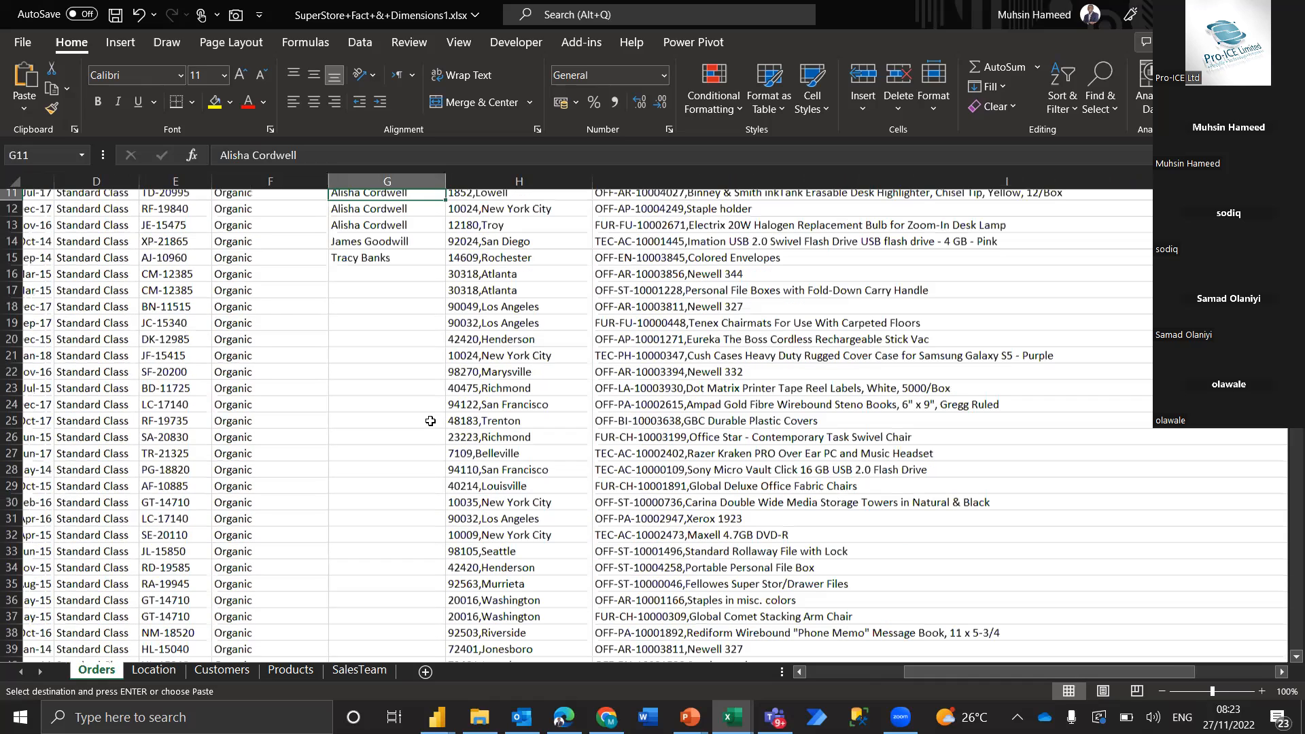
key(ctrl+Up)
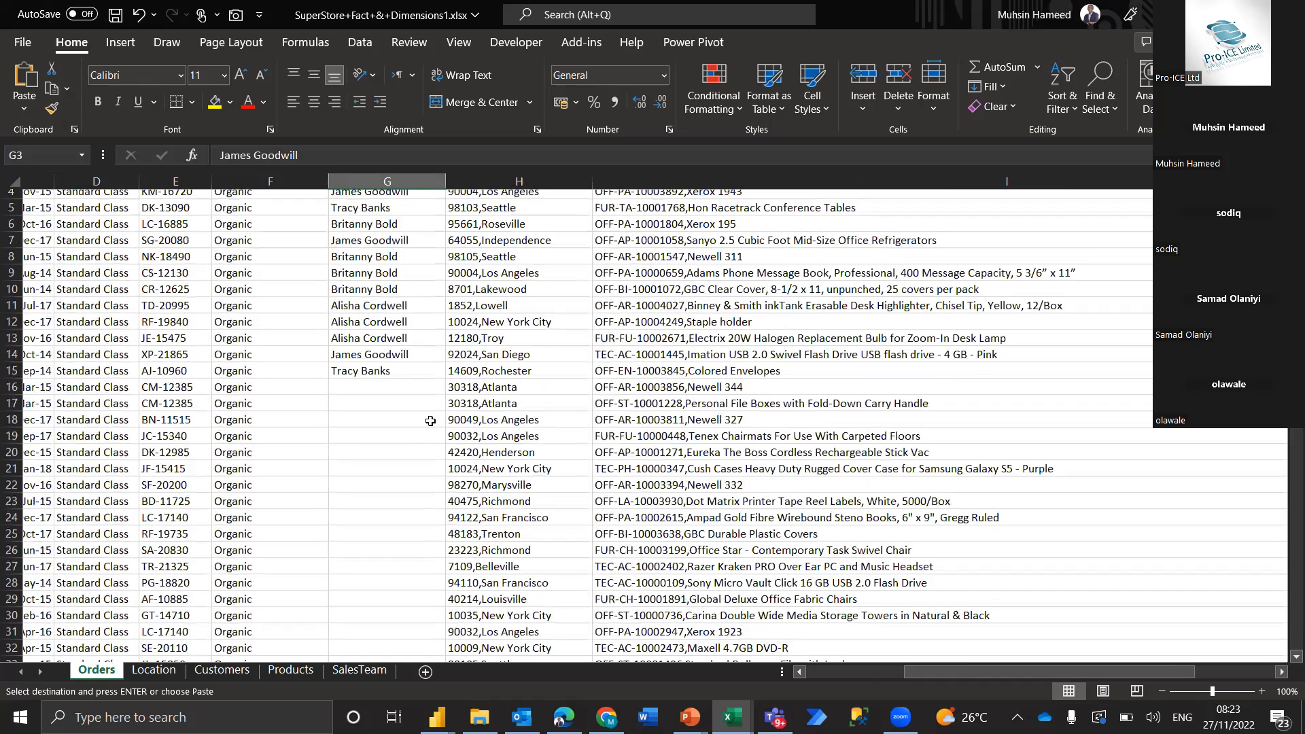
key(ctrl+Up)
key(ctrl+shift+Down)
key(Delete)
key(Up)
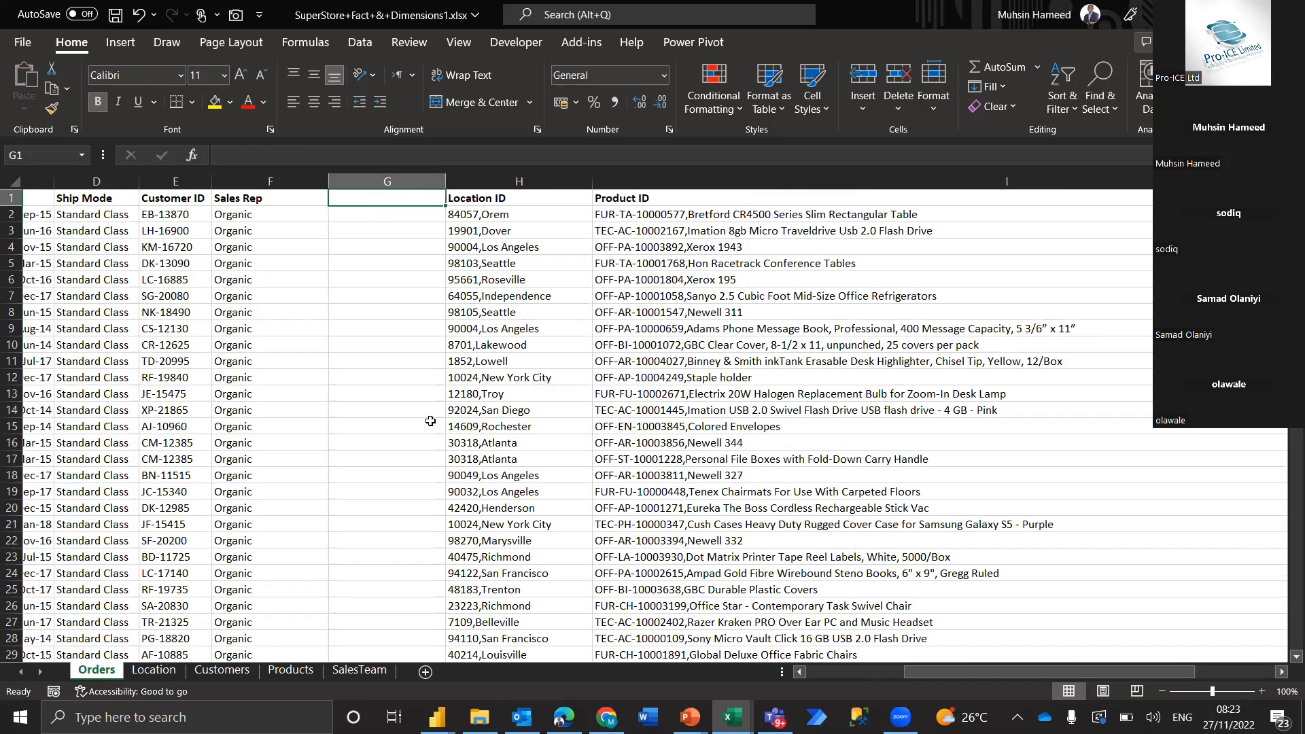
Enter the header "Sales Team Manager" in cell G1 of the Orders sheet
text(Sa)
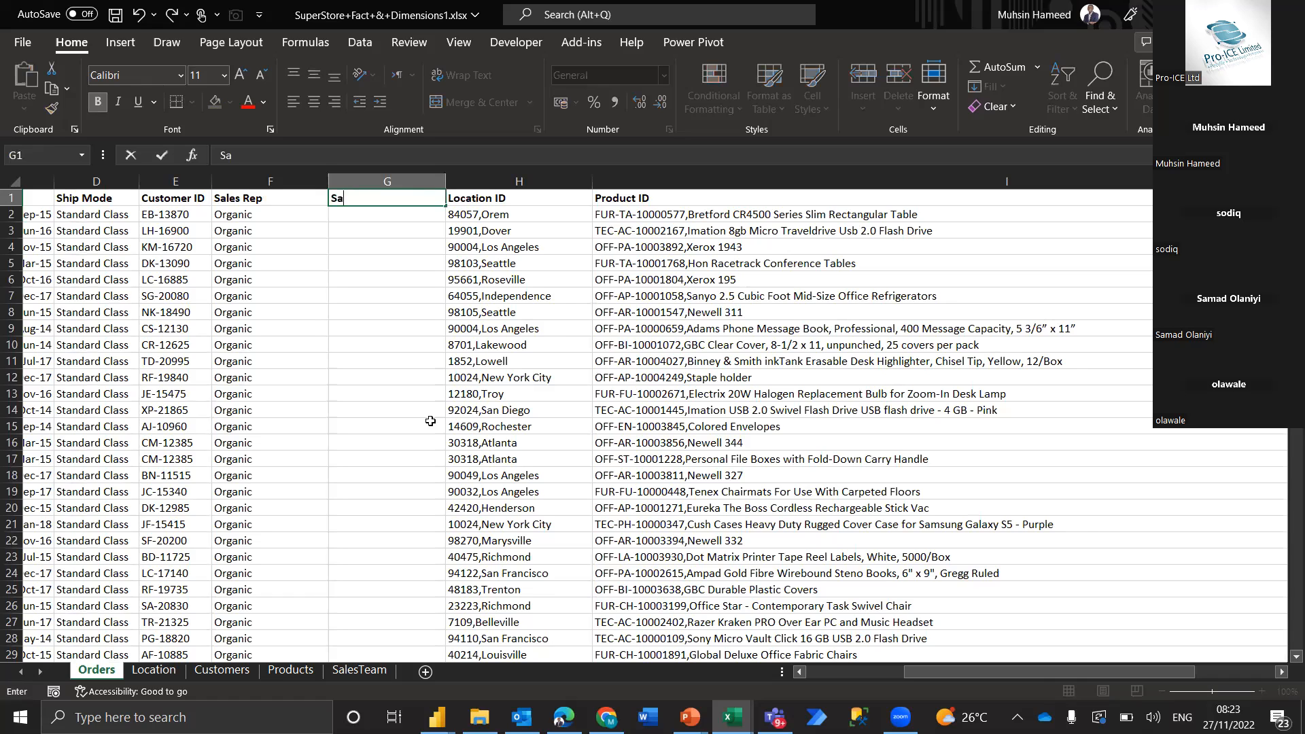
text(les Team Manager)
key(Return)
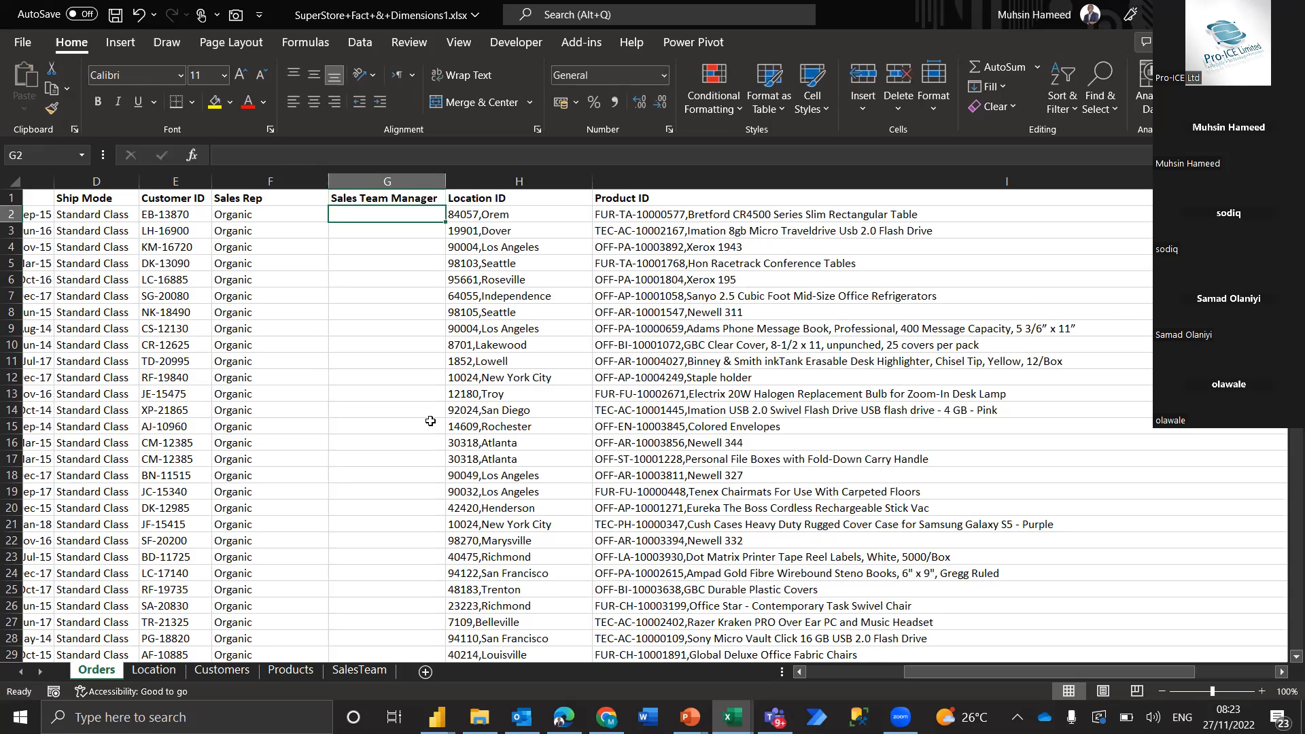
Enter =VLOOKUP(F2,SalesTeam!$A$2:$C$15,3,0) in cell G2 of the Orders sheet
text(=vl)
key(Tab)
key(Left)
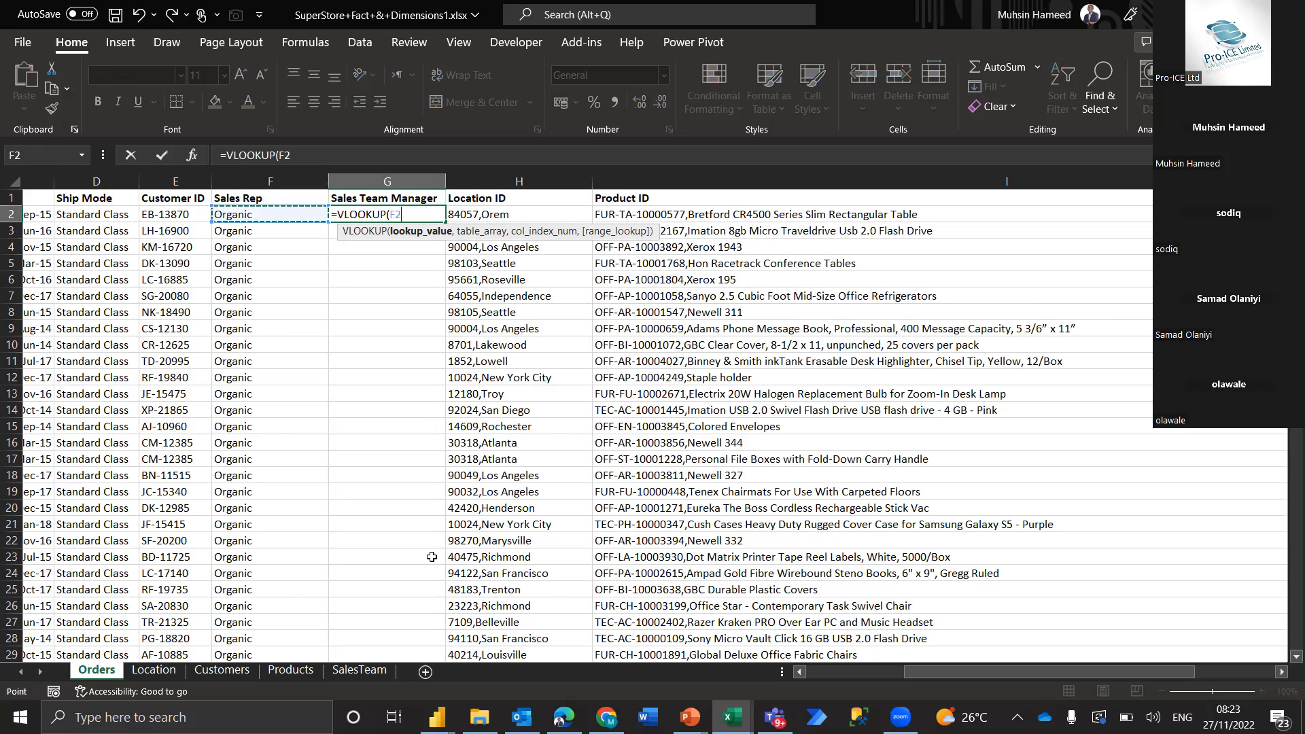
text(,)
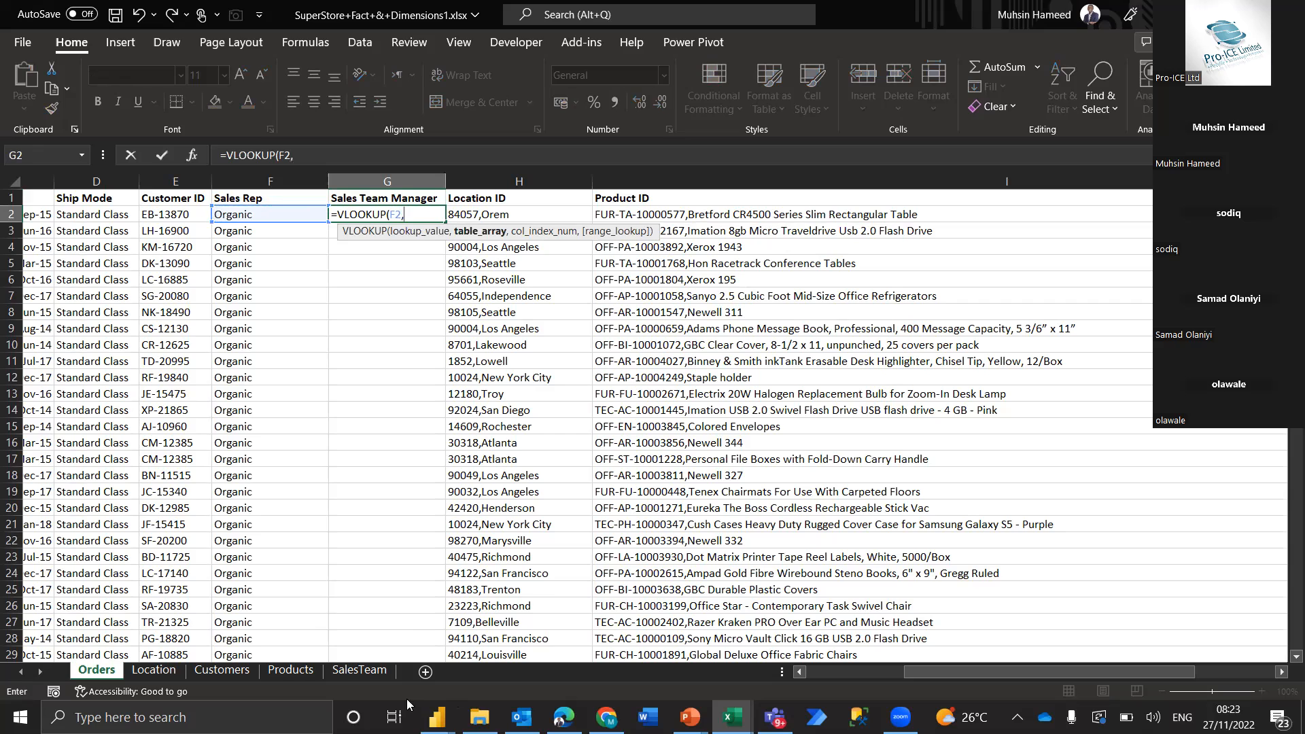
click(356, 671)
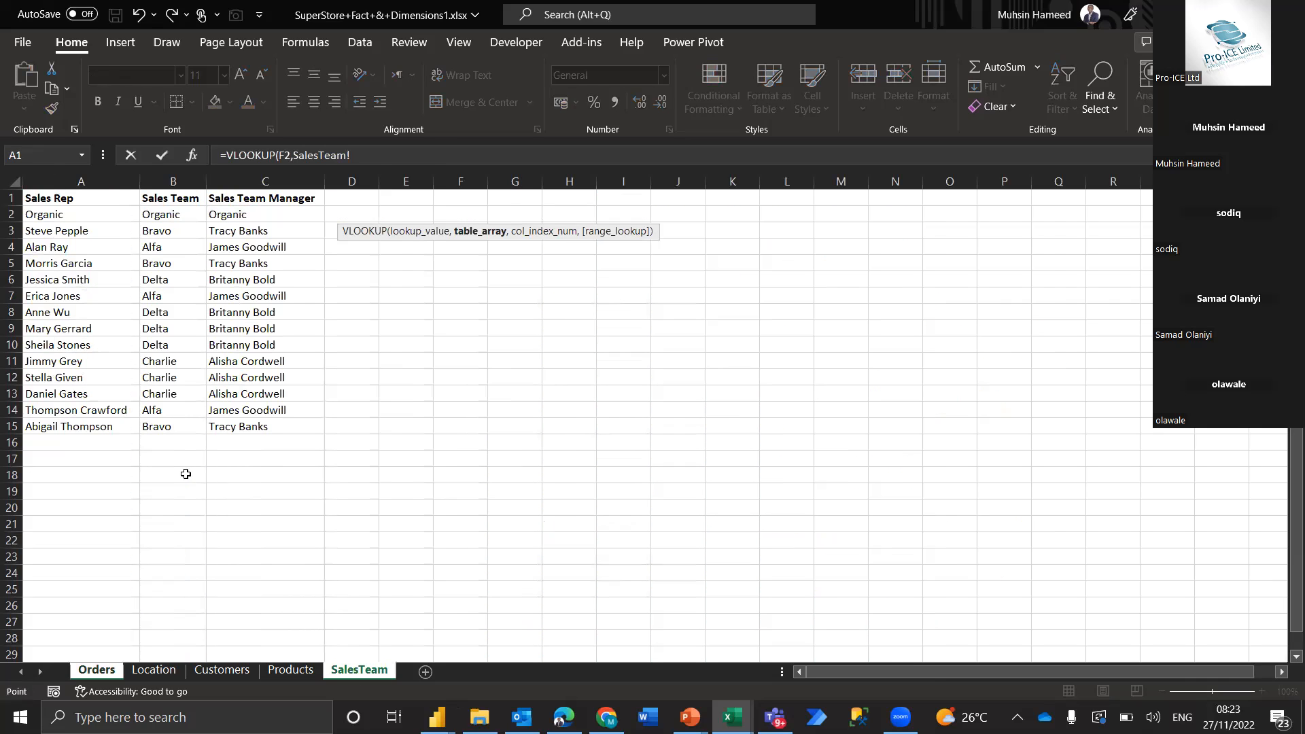
drag(100, 212, 297, 433)
key(F4)
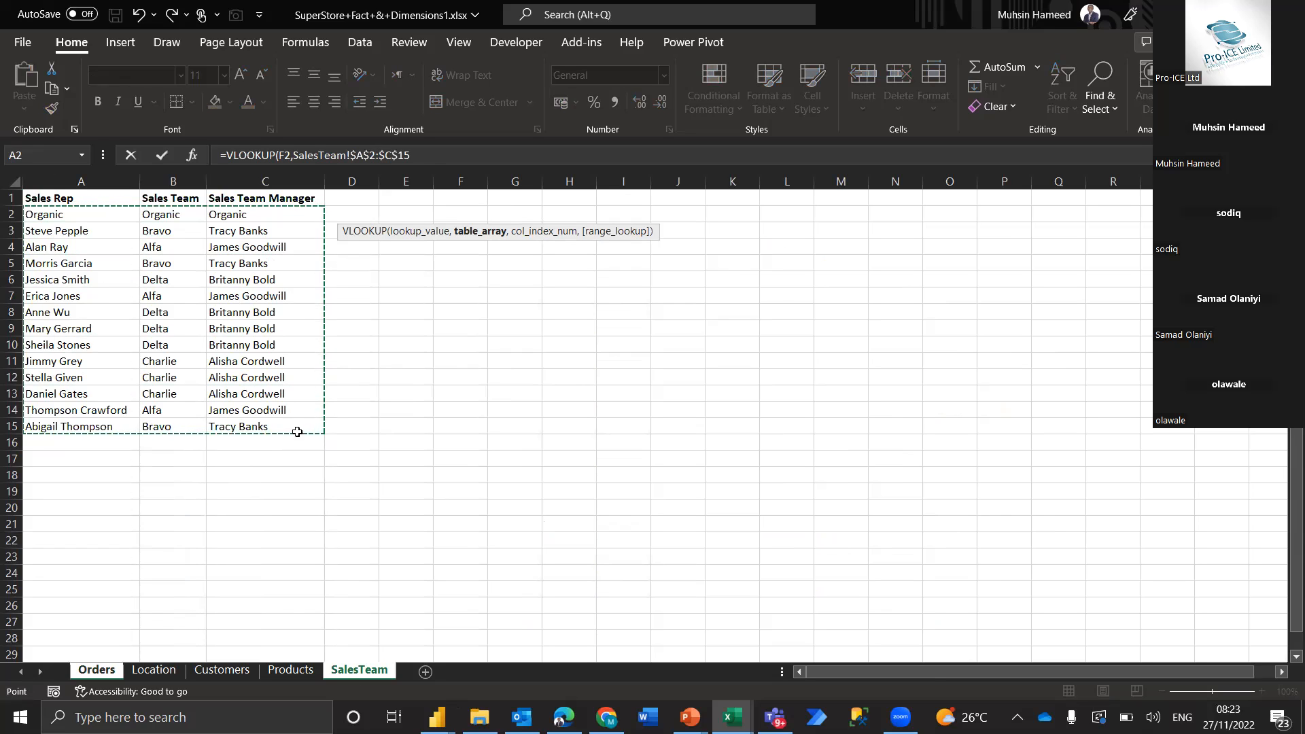
text(,3)
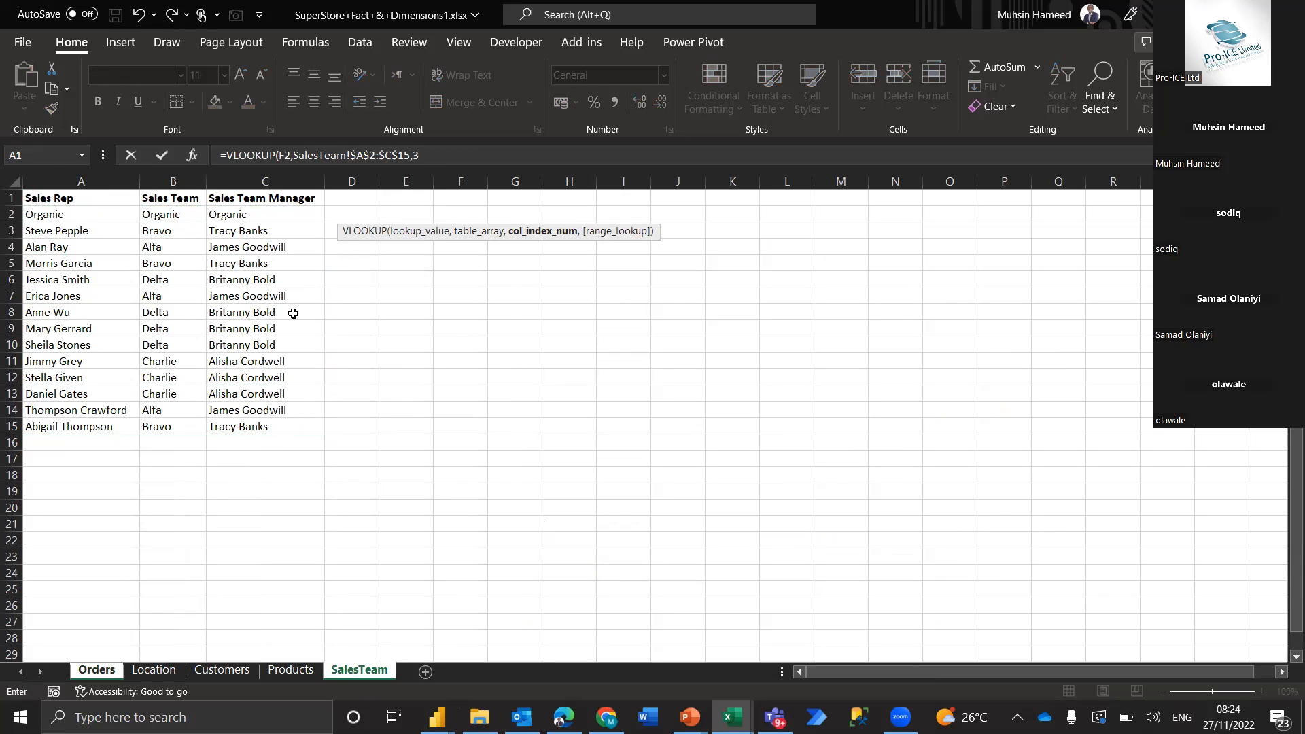
text(,)
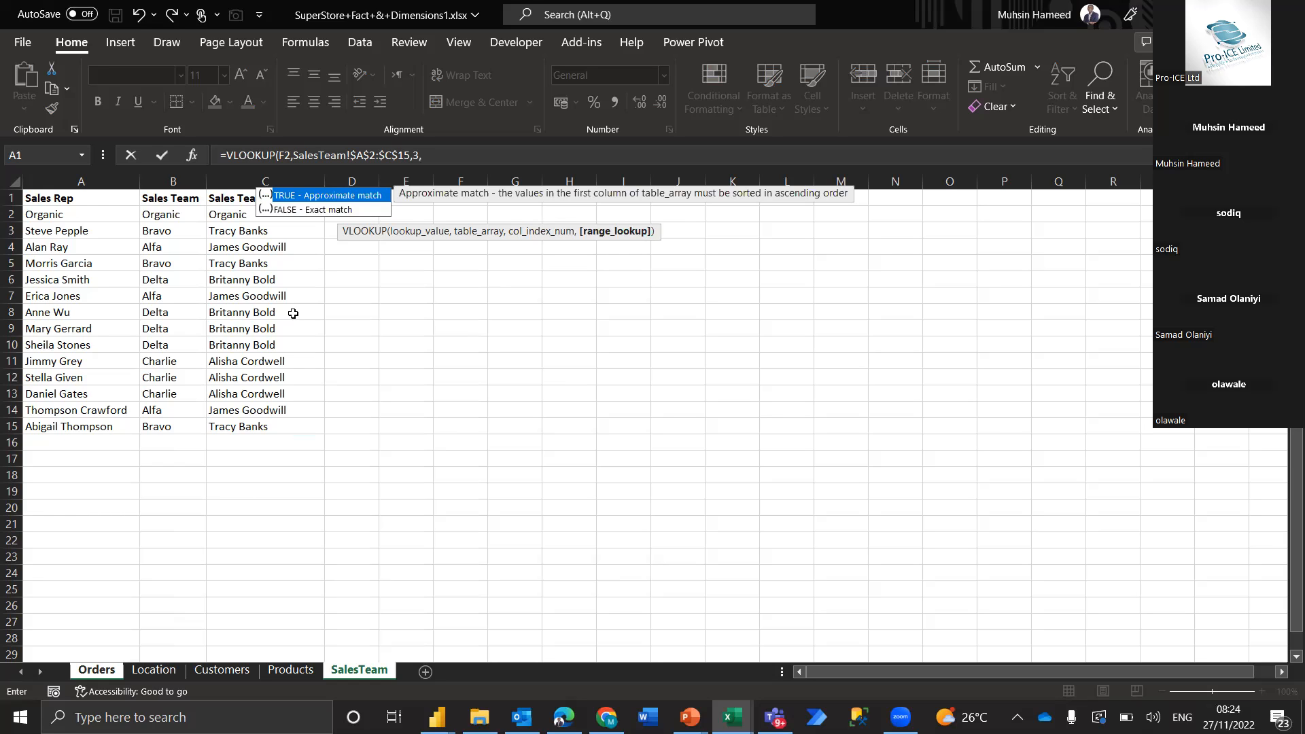
text(0))
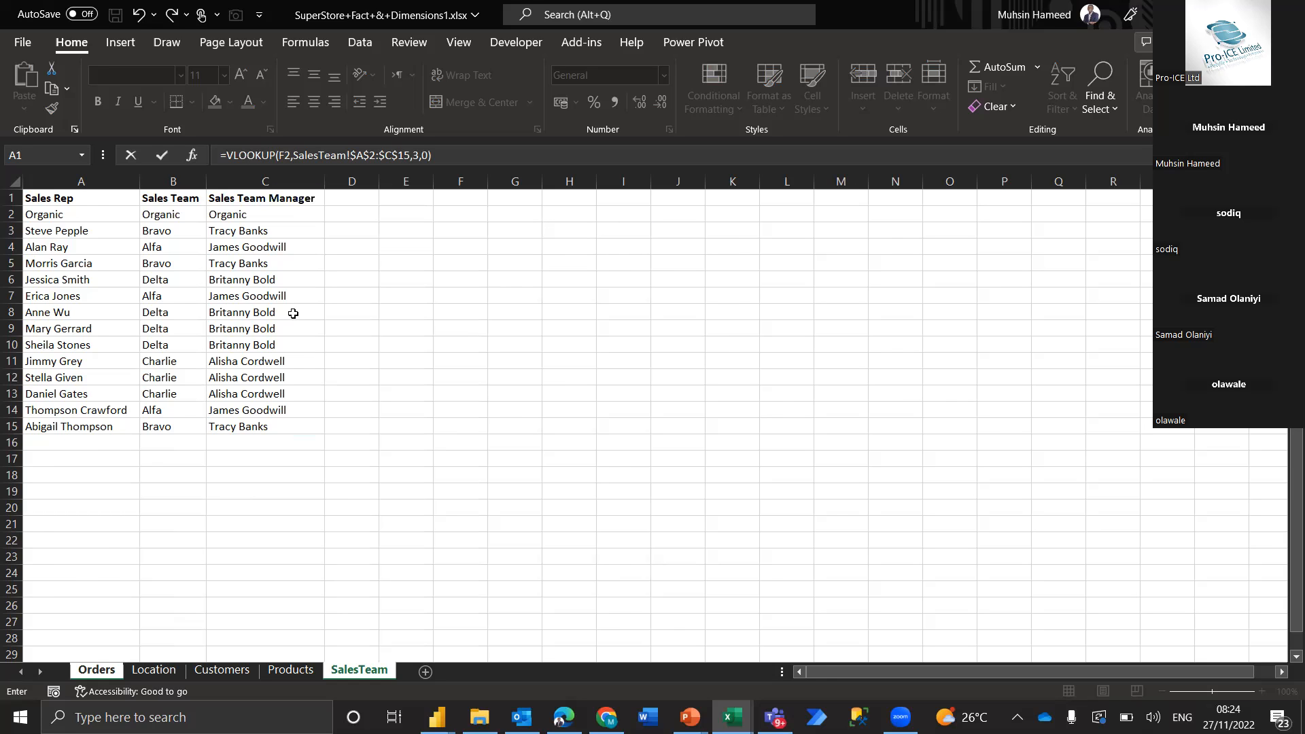
key(Return)
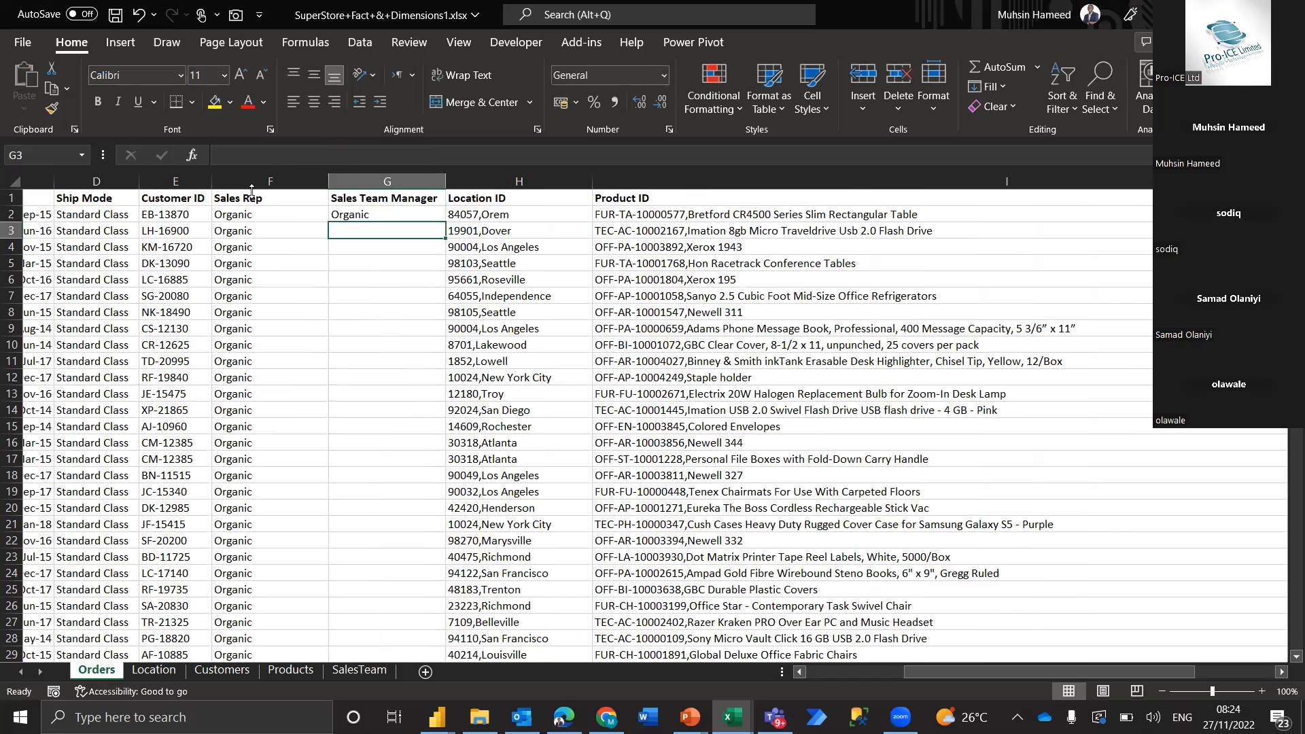
Fill the VLOOKUP formula from G2 down the whole Sales Team Manager column
click(258, 216)
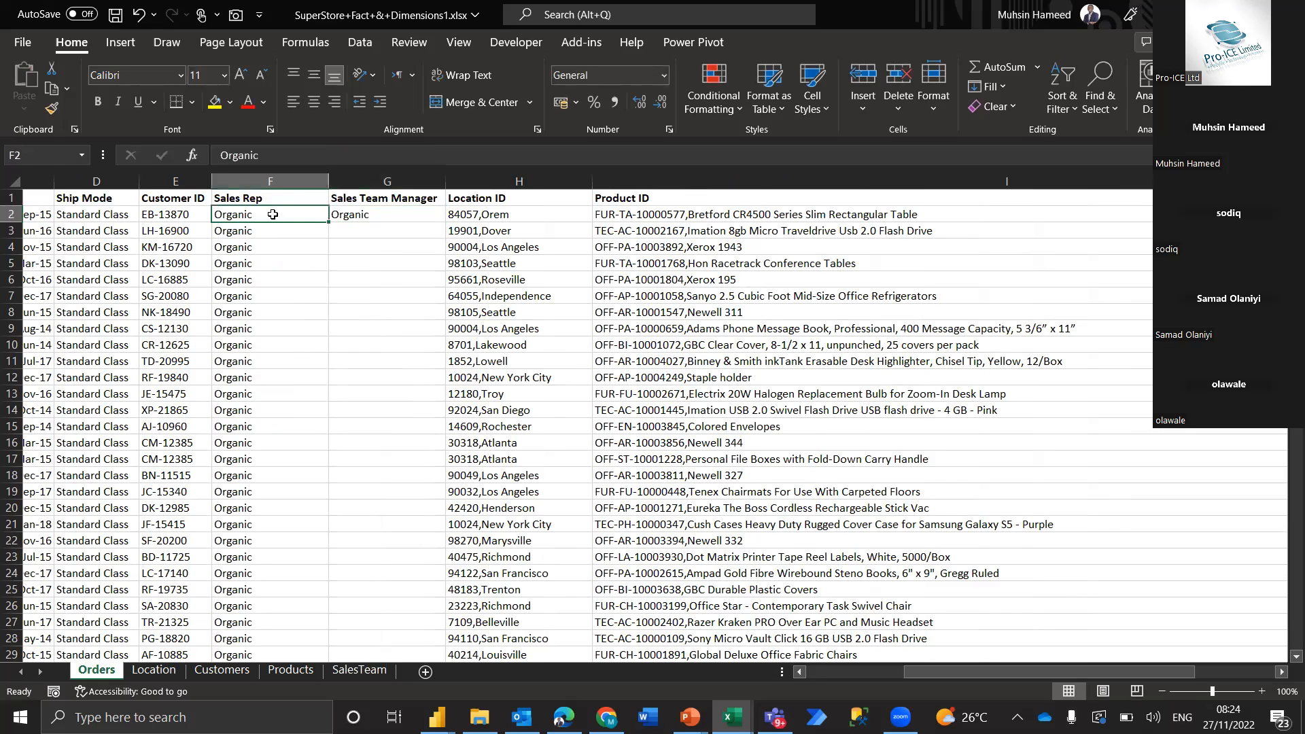
click(415, 215)
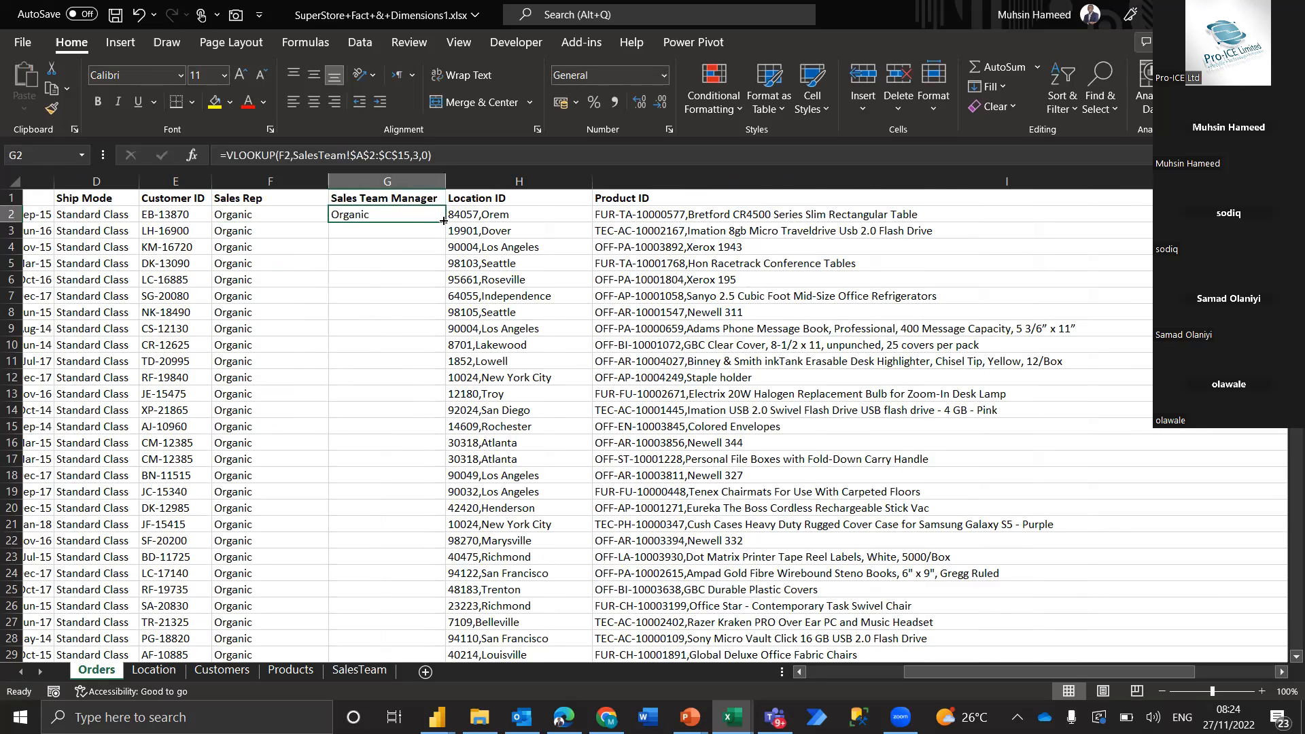
double_click(443, 221)
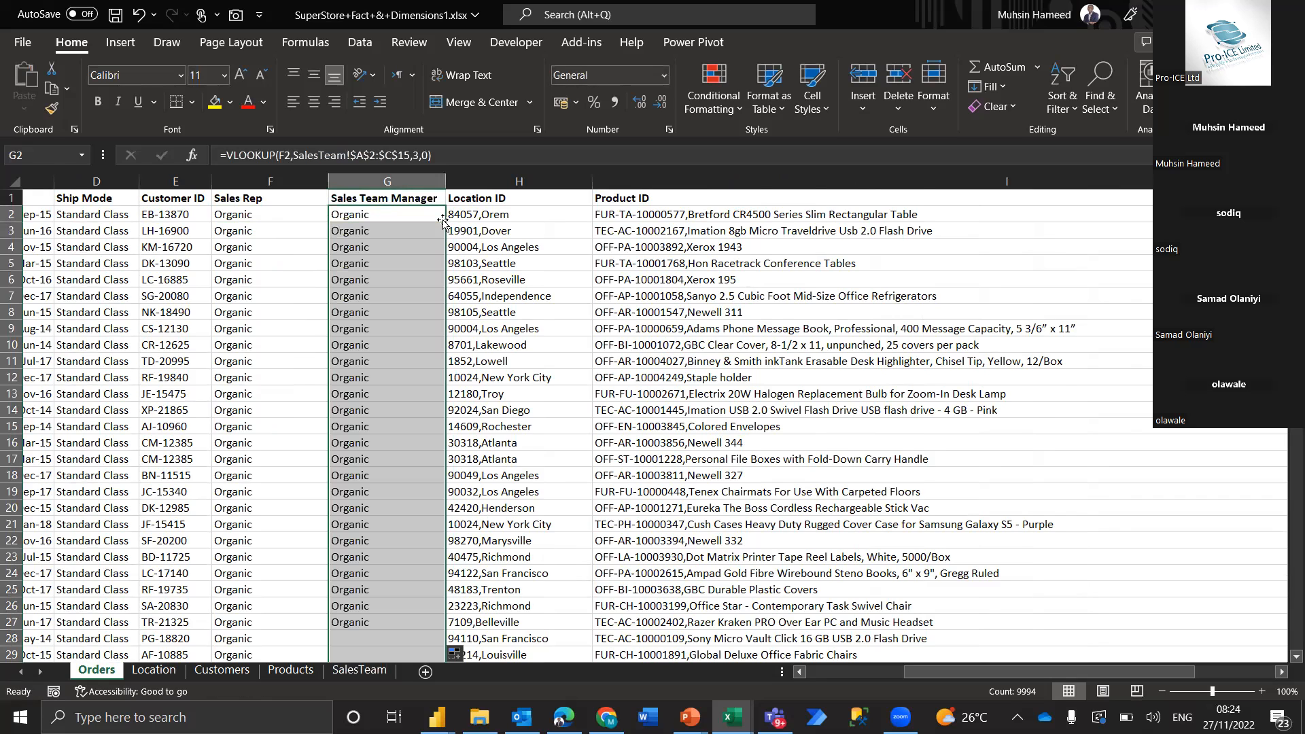
Add filters to the Orders header row and filter Sales Rep to only the first three reps in the list
click(264, 205)
key(ctrl+shift+l)
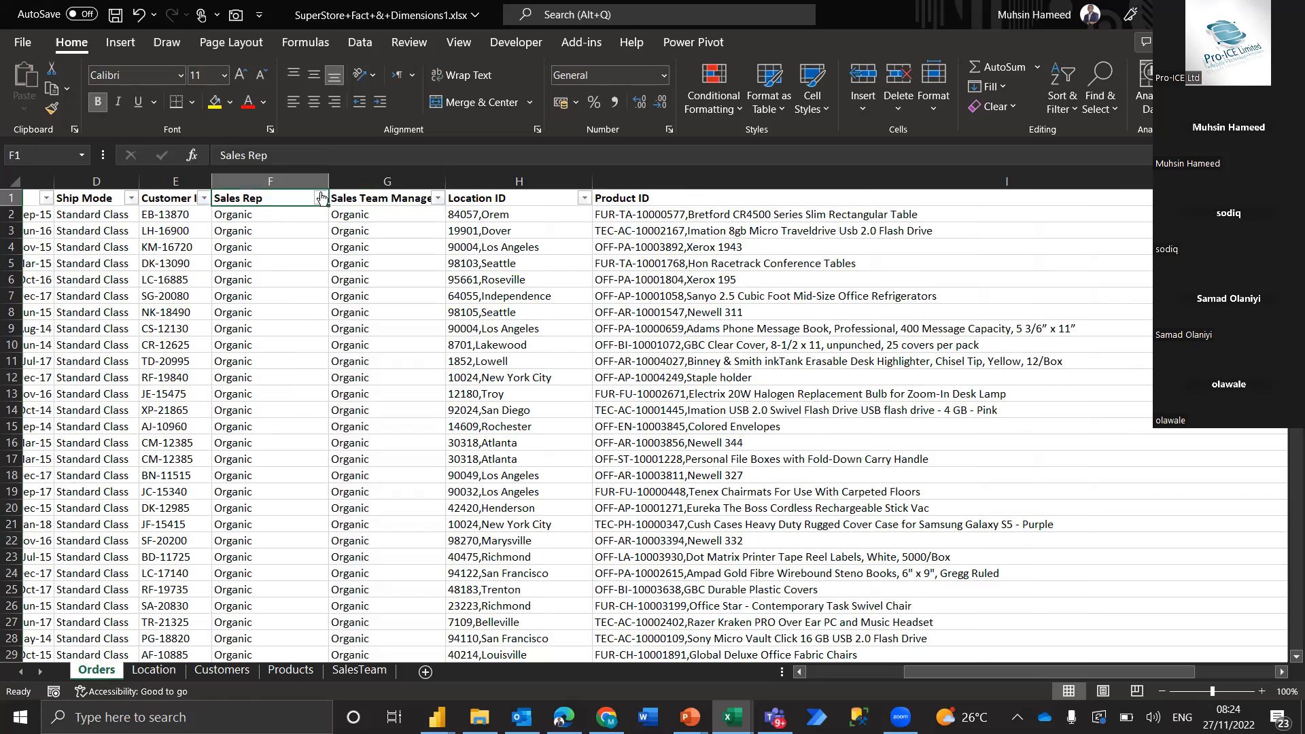
click(321, 198)
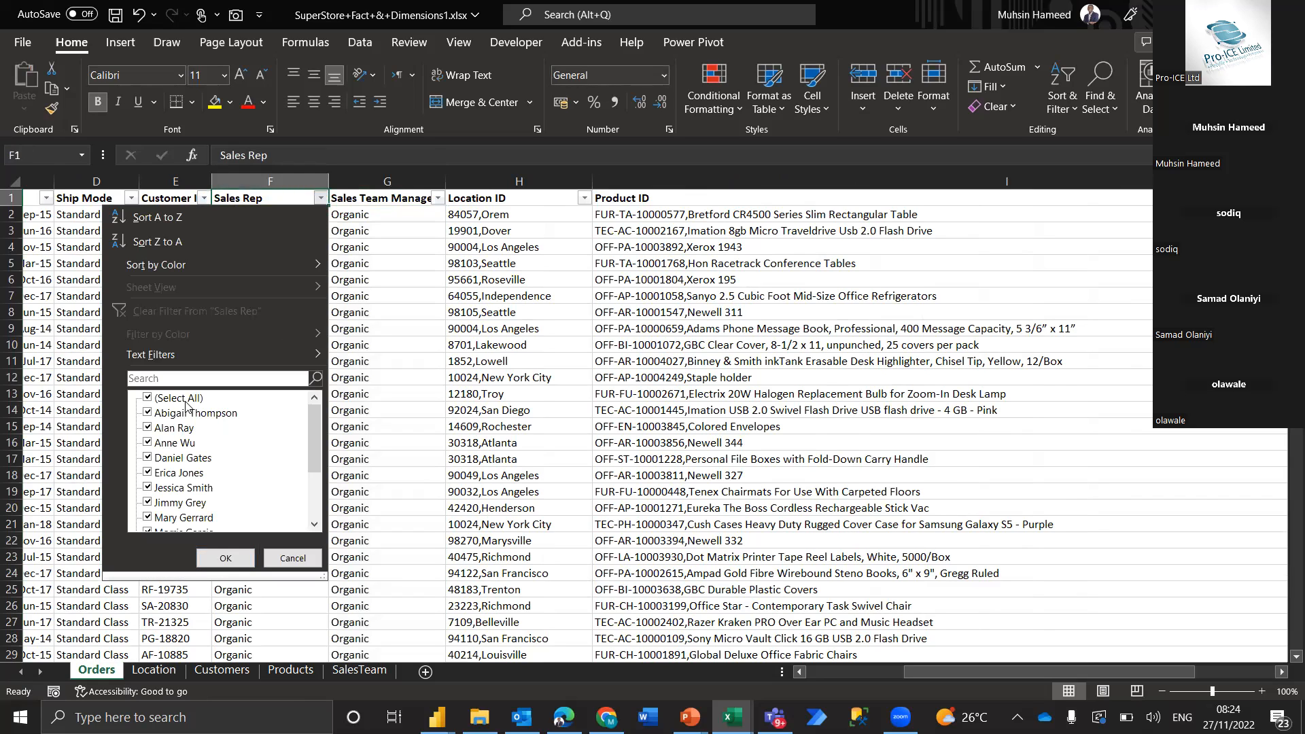
click(186, 399)
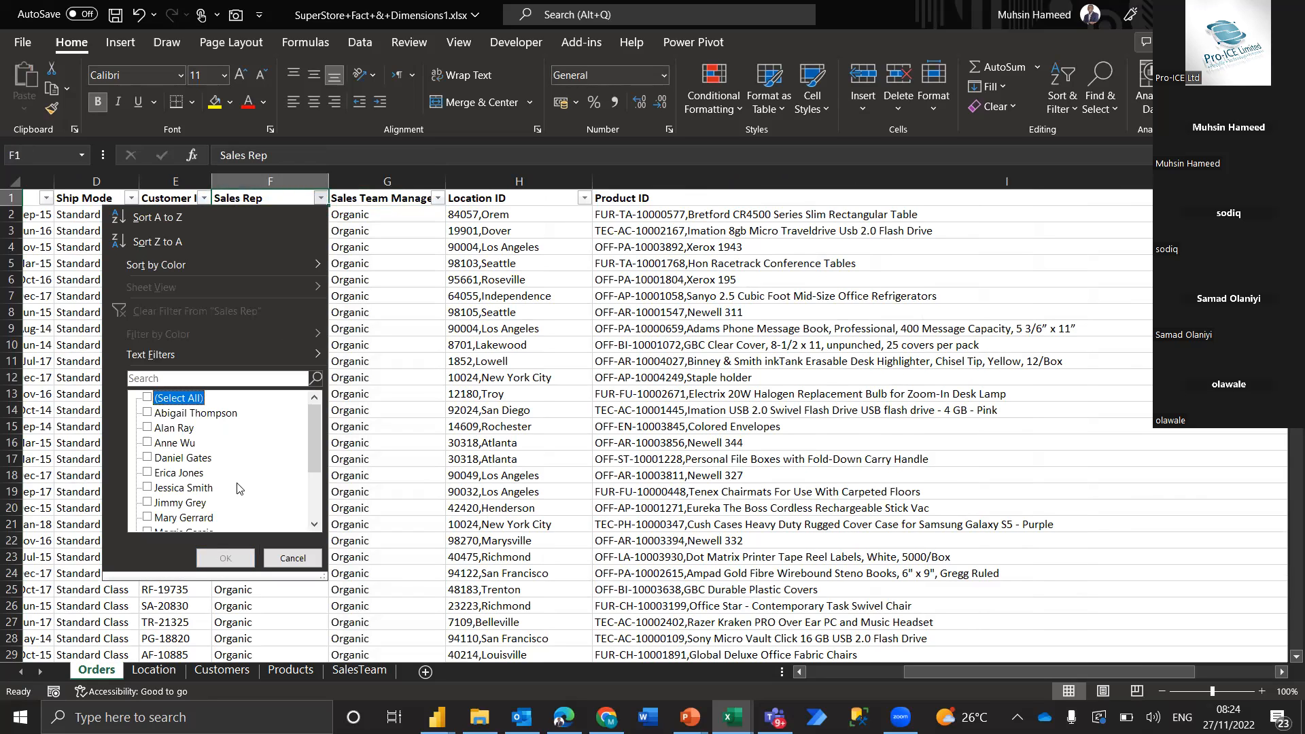
click(173, 416)
click(174, 430)
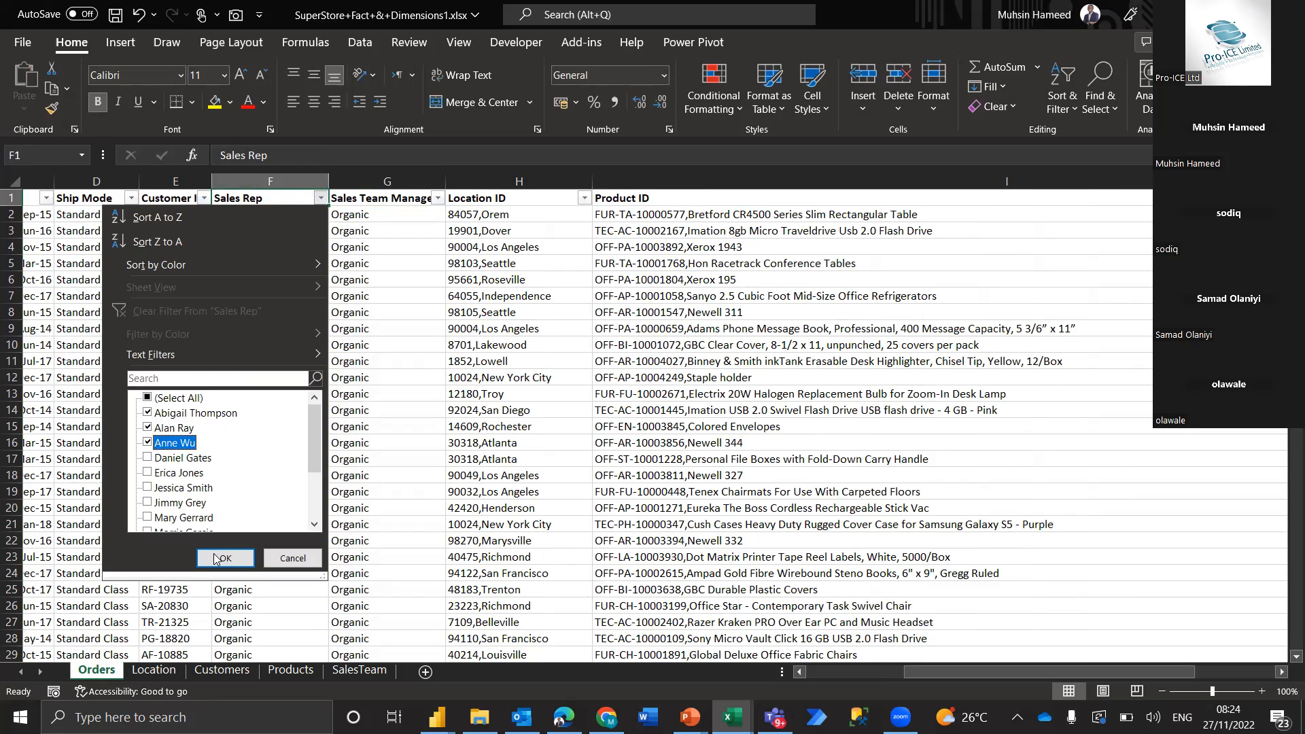
click(216, 558)
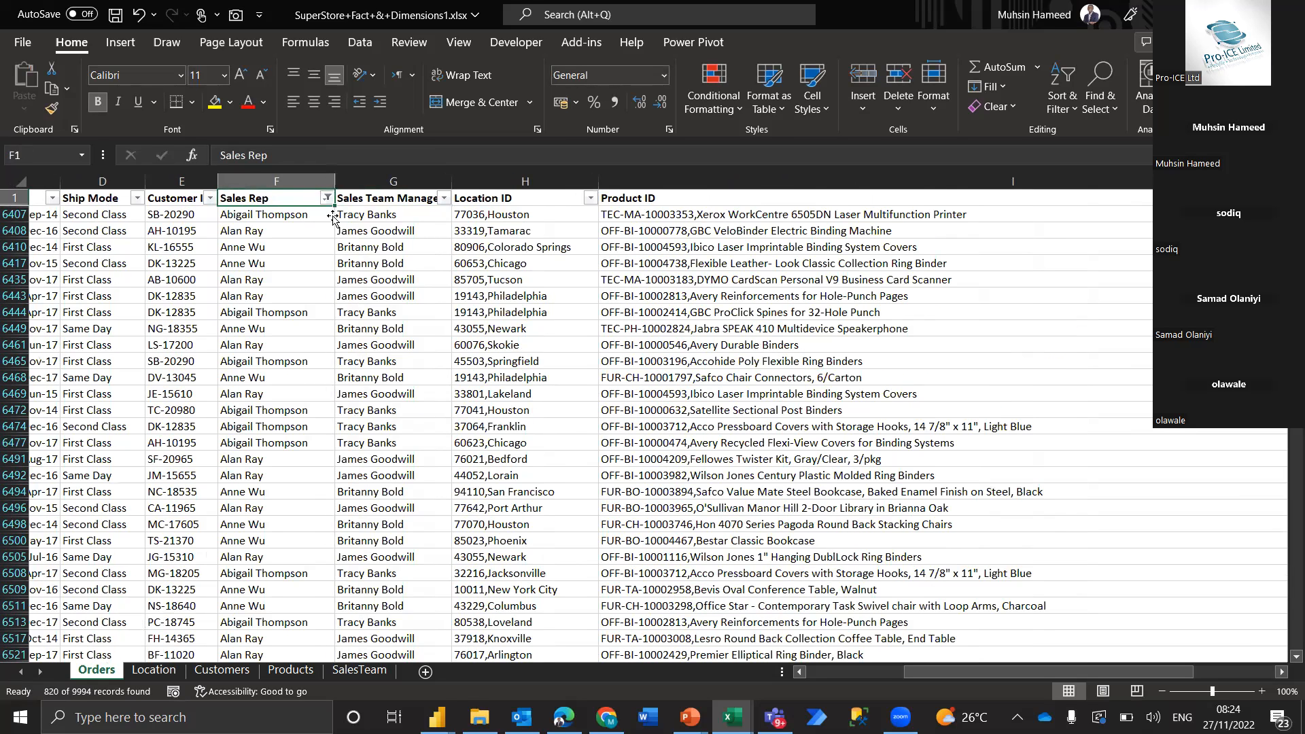
Check the first filtered order's sales rep and manager against row 15 of the SalesTeam sheet, and return to Orders
click(331, 218)
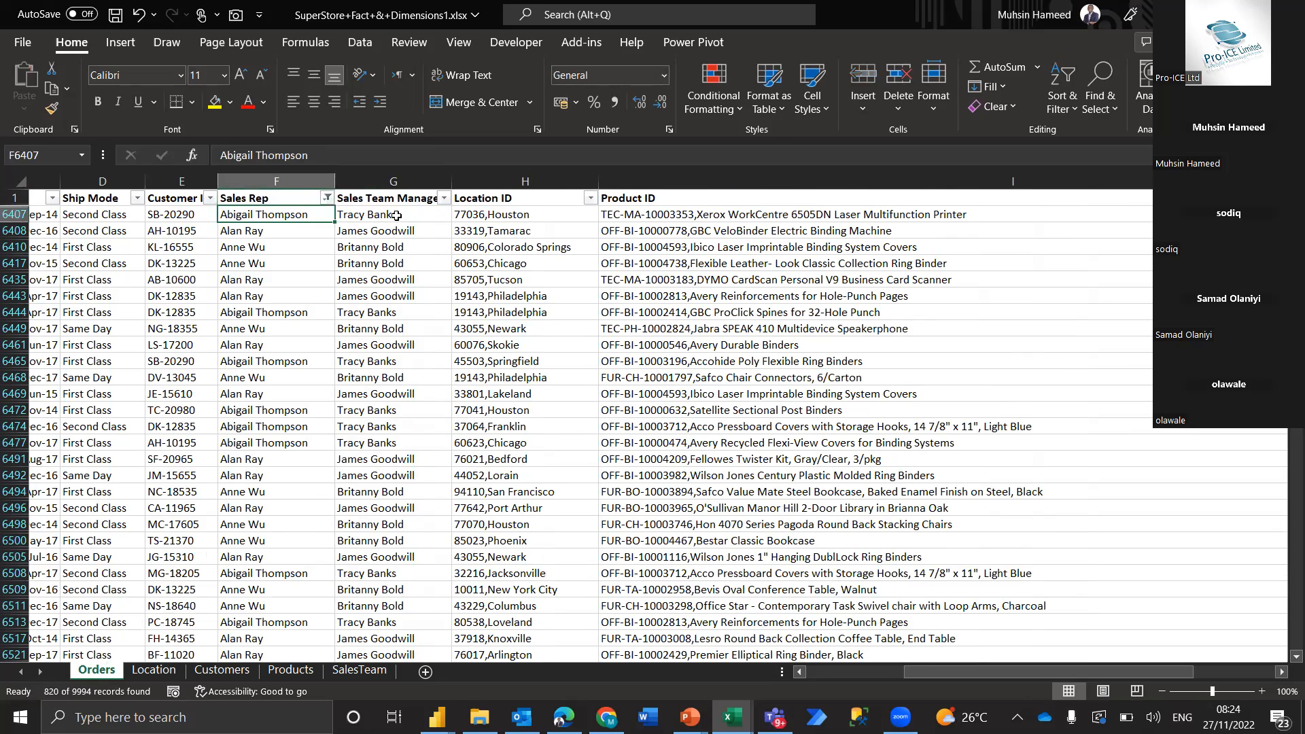
key(Right)
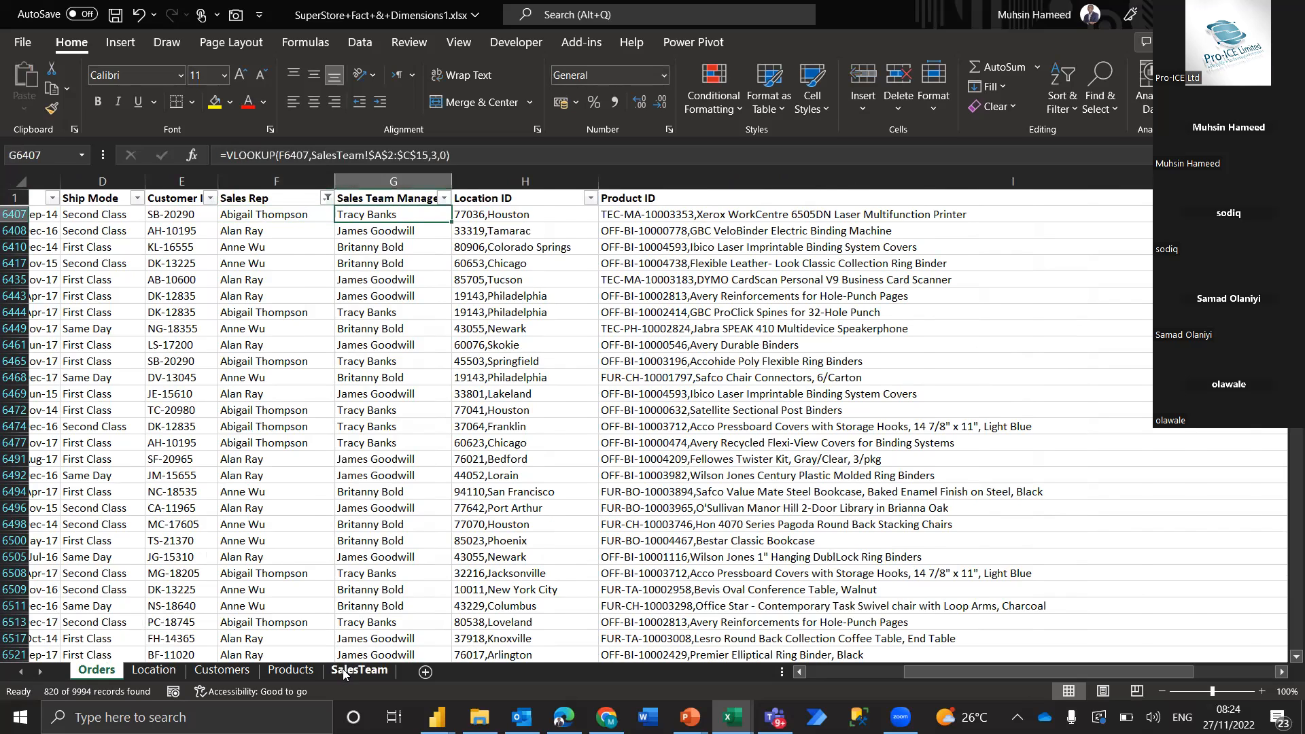
click(343, 669)
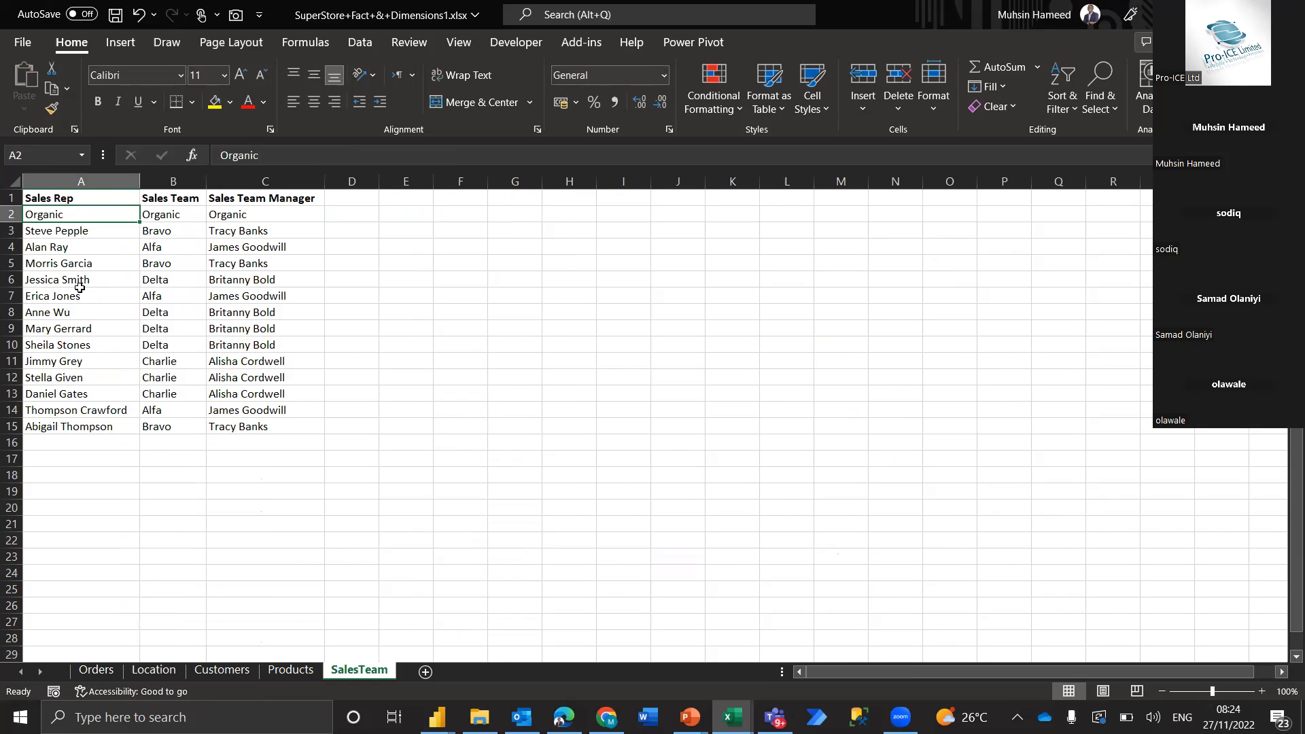
click(84, 429)
click(269, 428)
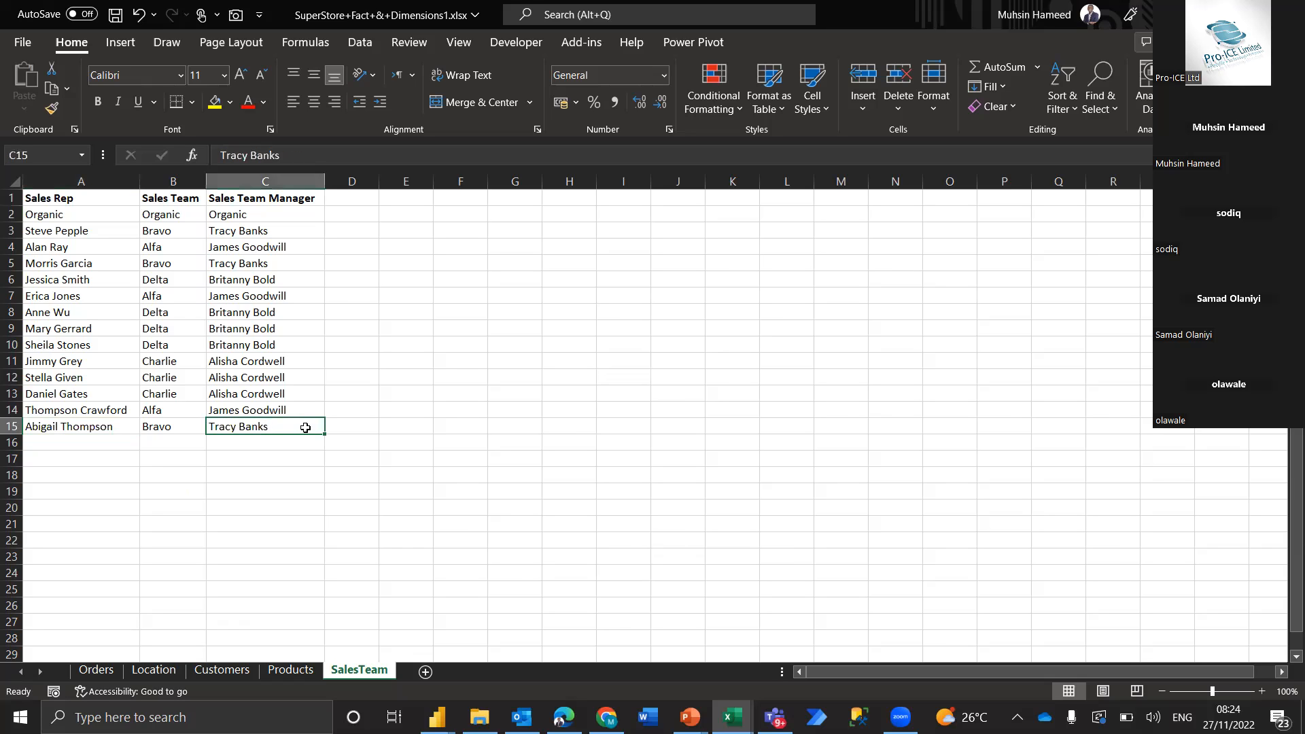
click(96, 670)
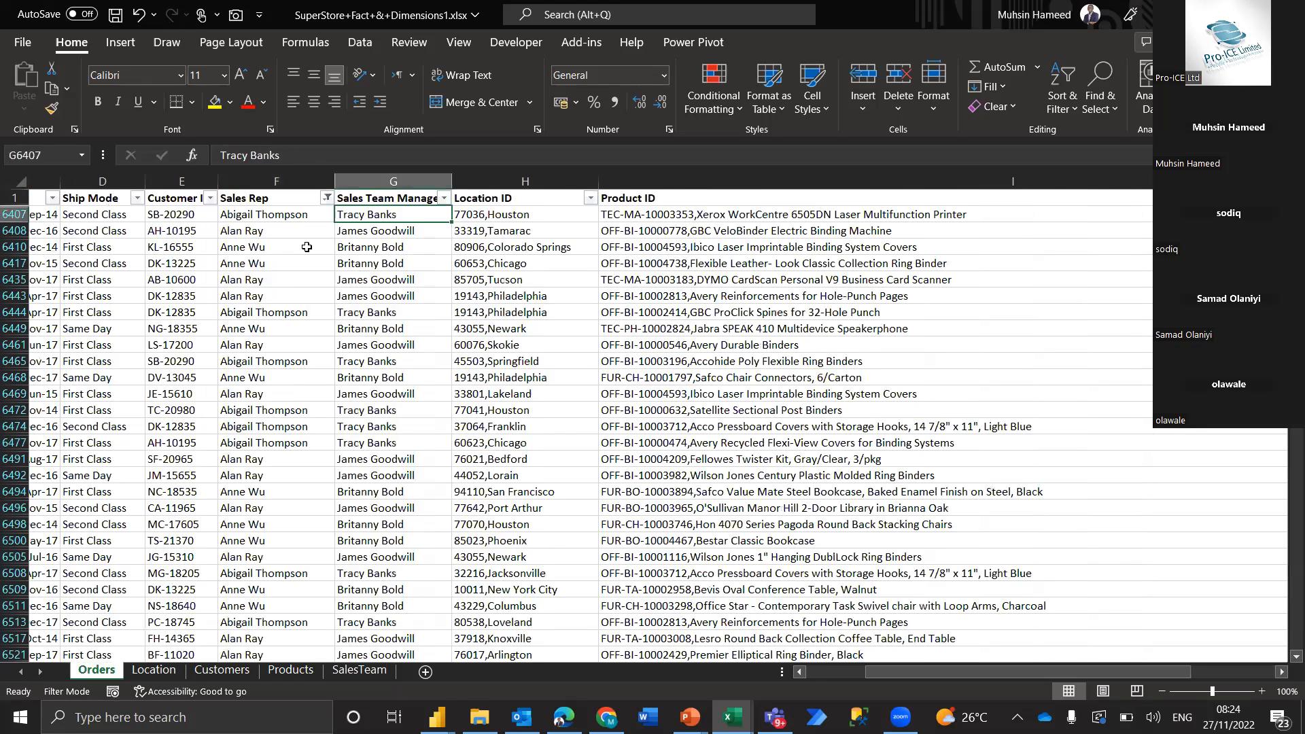
Check the second filtered order's sales rep and manager against row 4 of the SalesTeam sheet, and return to Orders
click(290, 232)
click(419, 231)
click(355, 672)
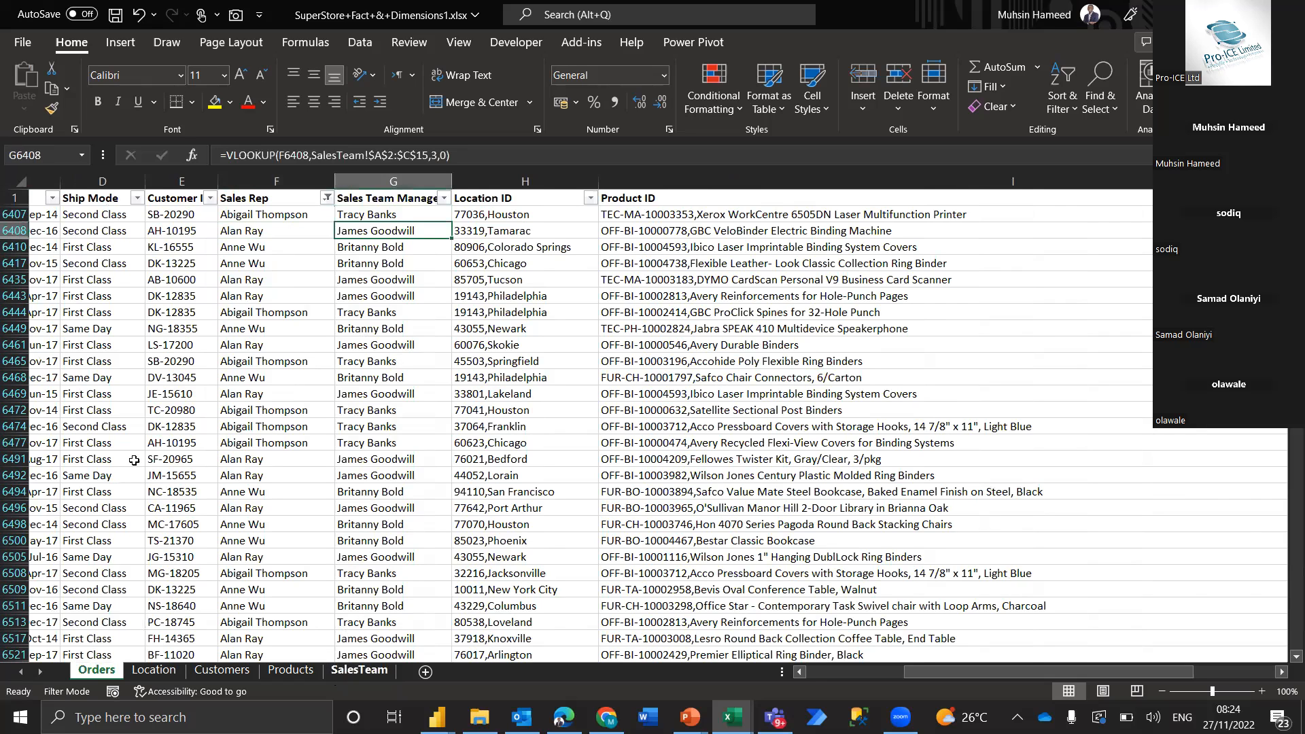
click(61, 250)
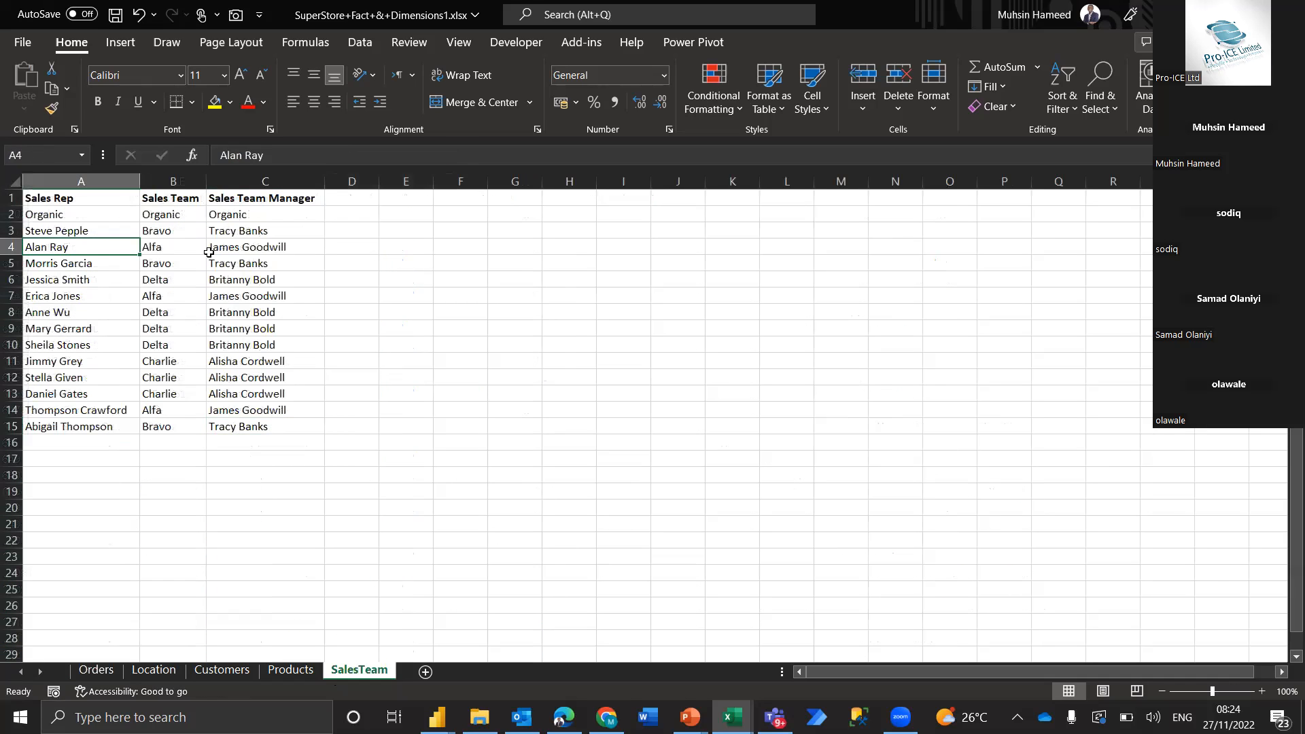
click(277, 249)
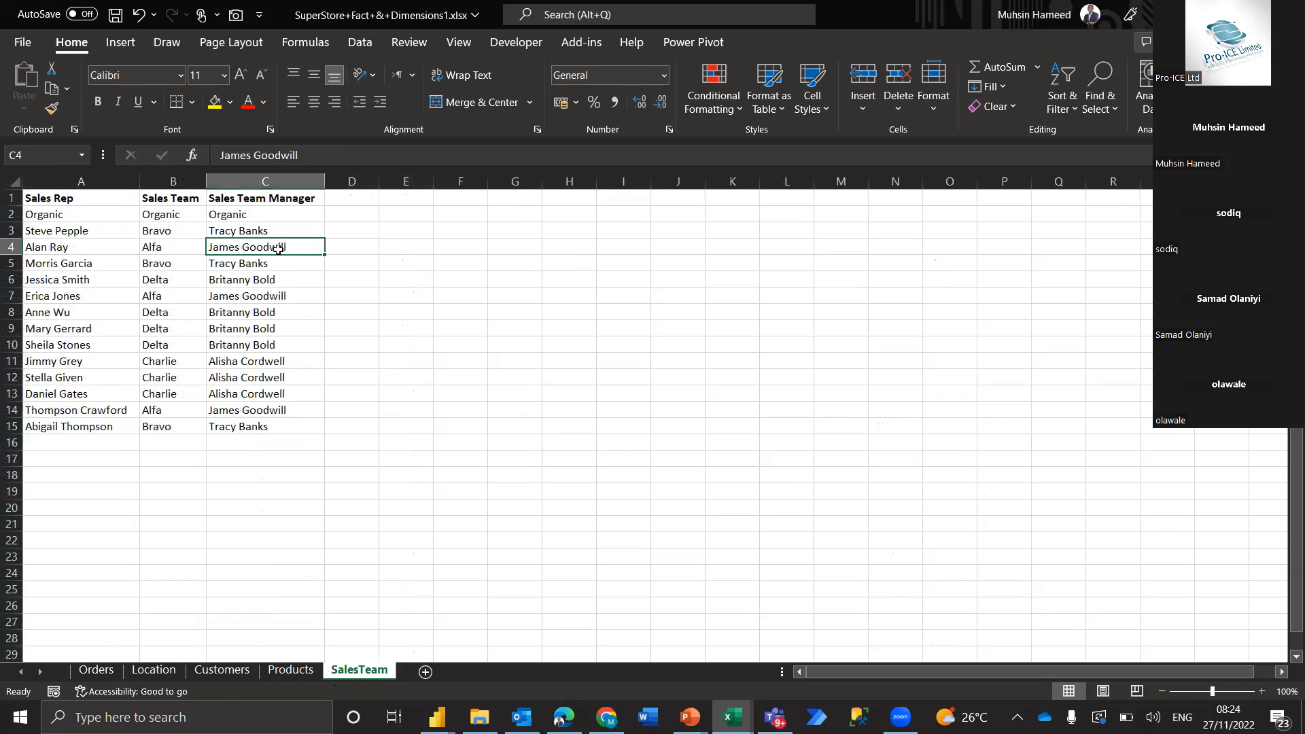
click(96, 671)
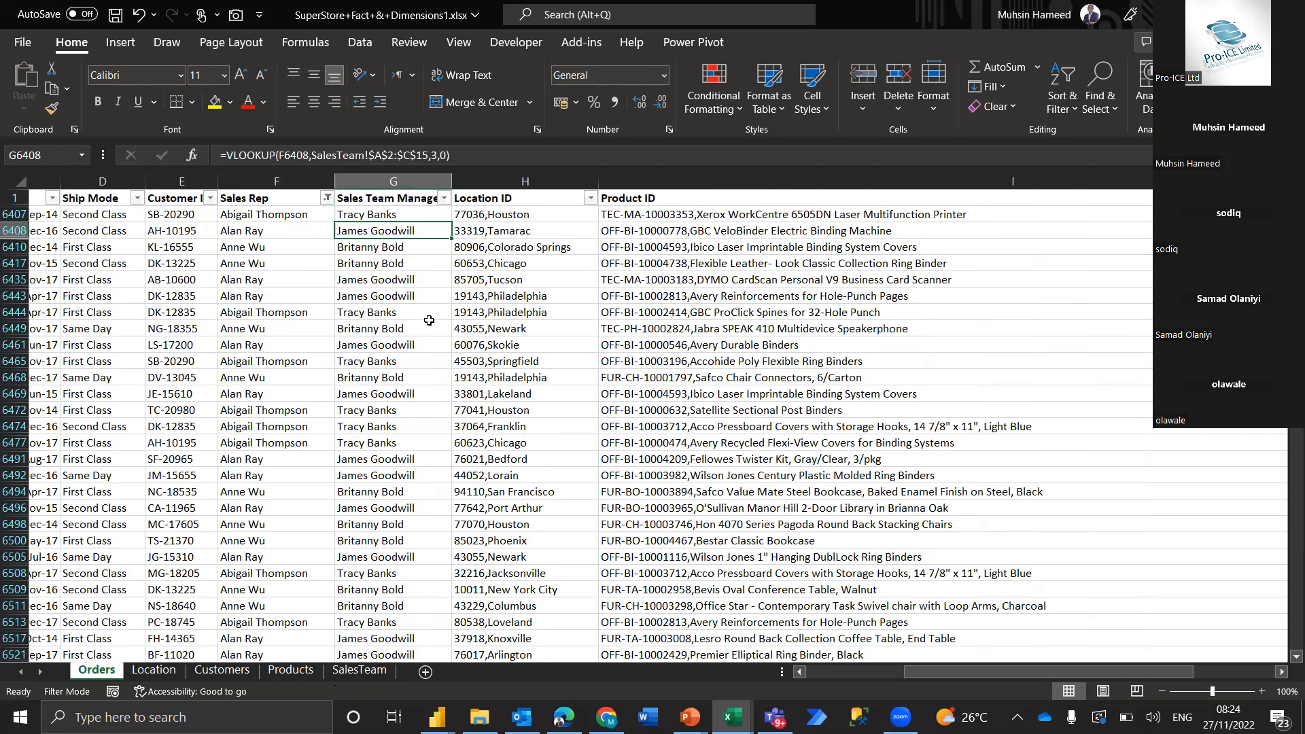
Select the Sales Team Manager column on Orders and review it alongside the other columns through Profit
click(381, 181)
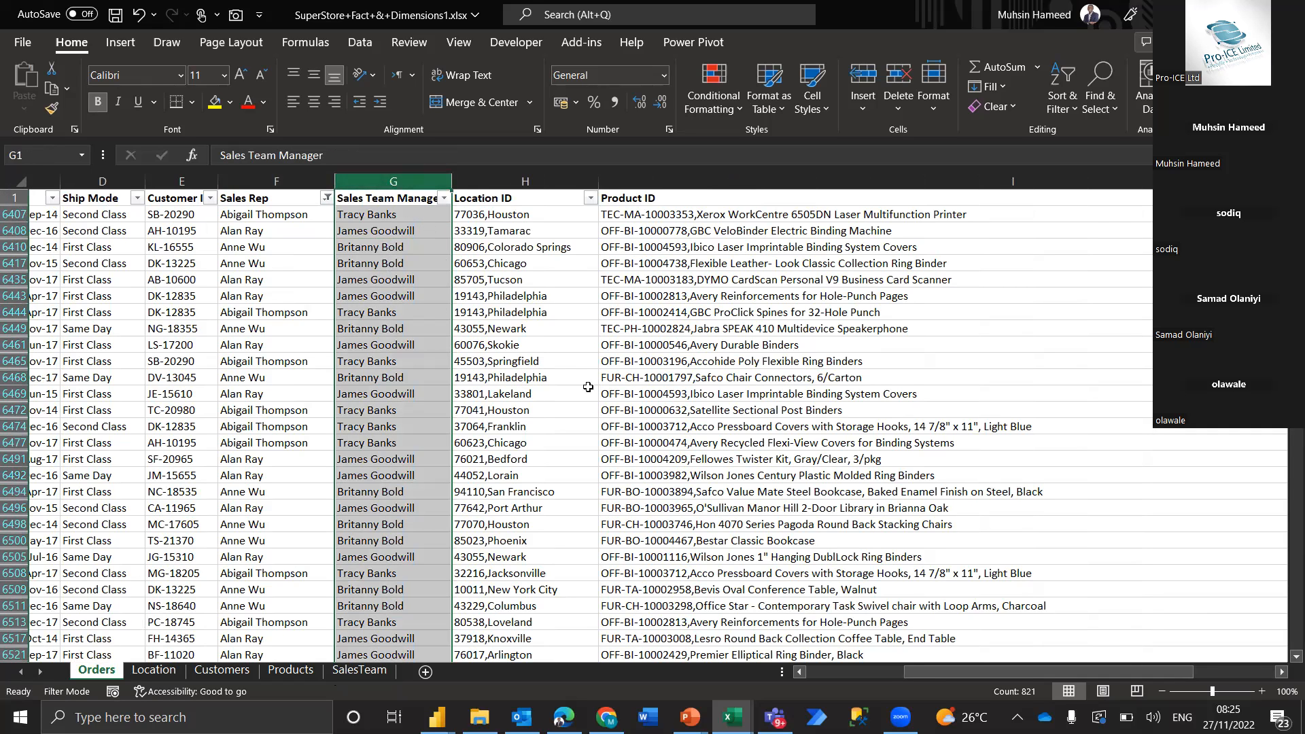
scroll(442, 309, right, 5)
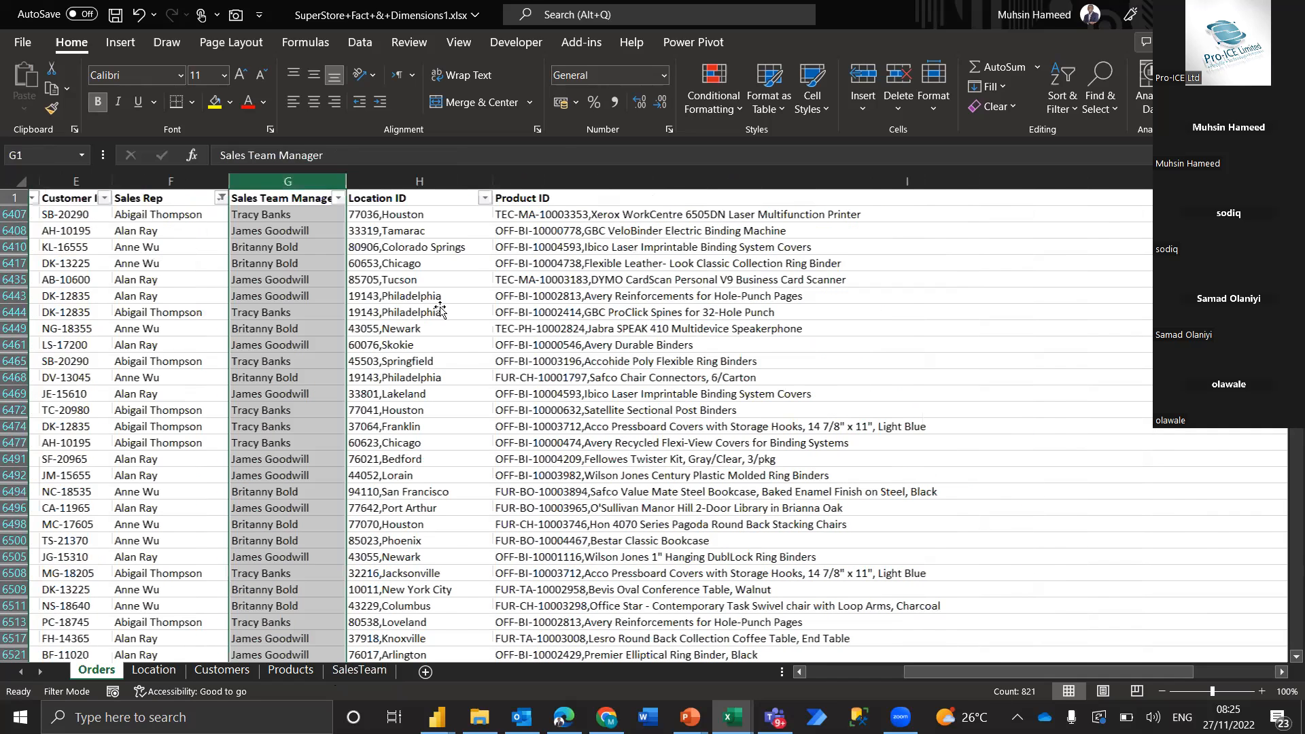
scroll(310, 331, left, 3)
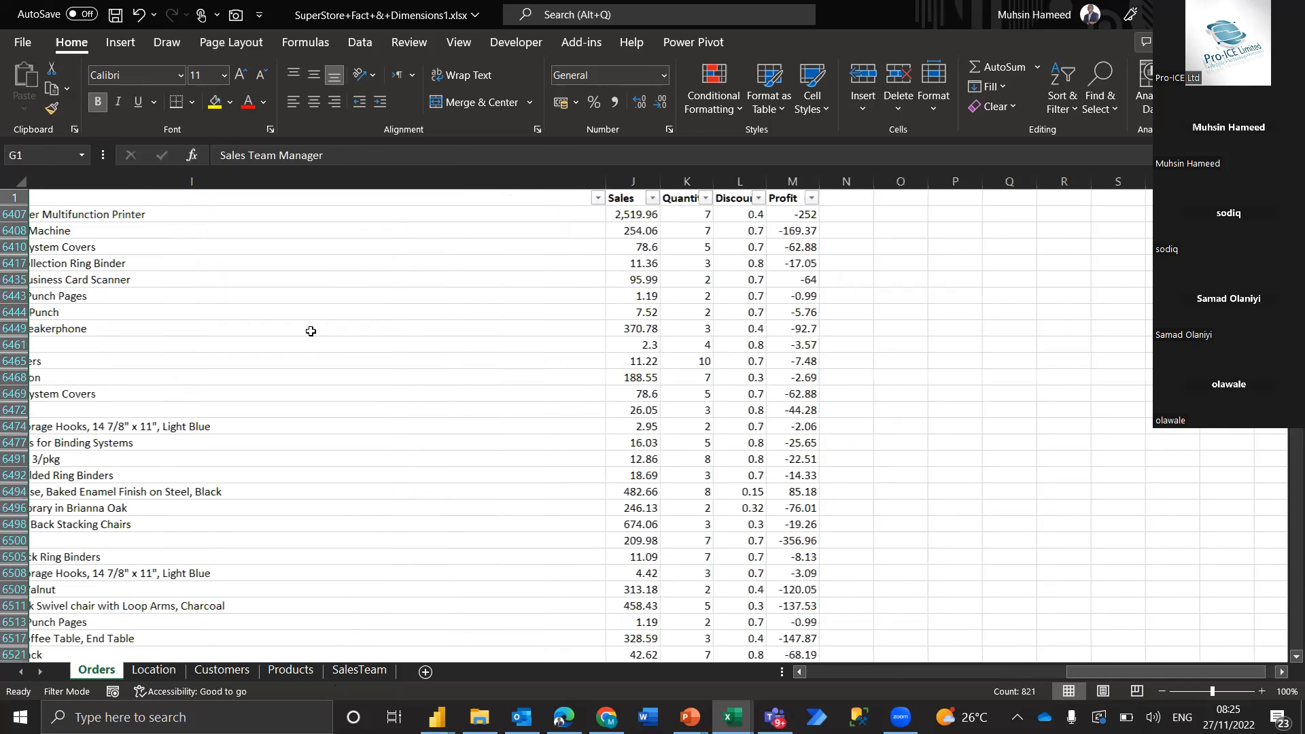
scroll(304, 332, left, 3)
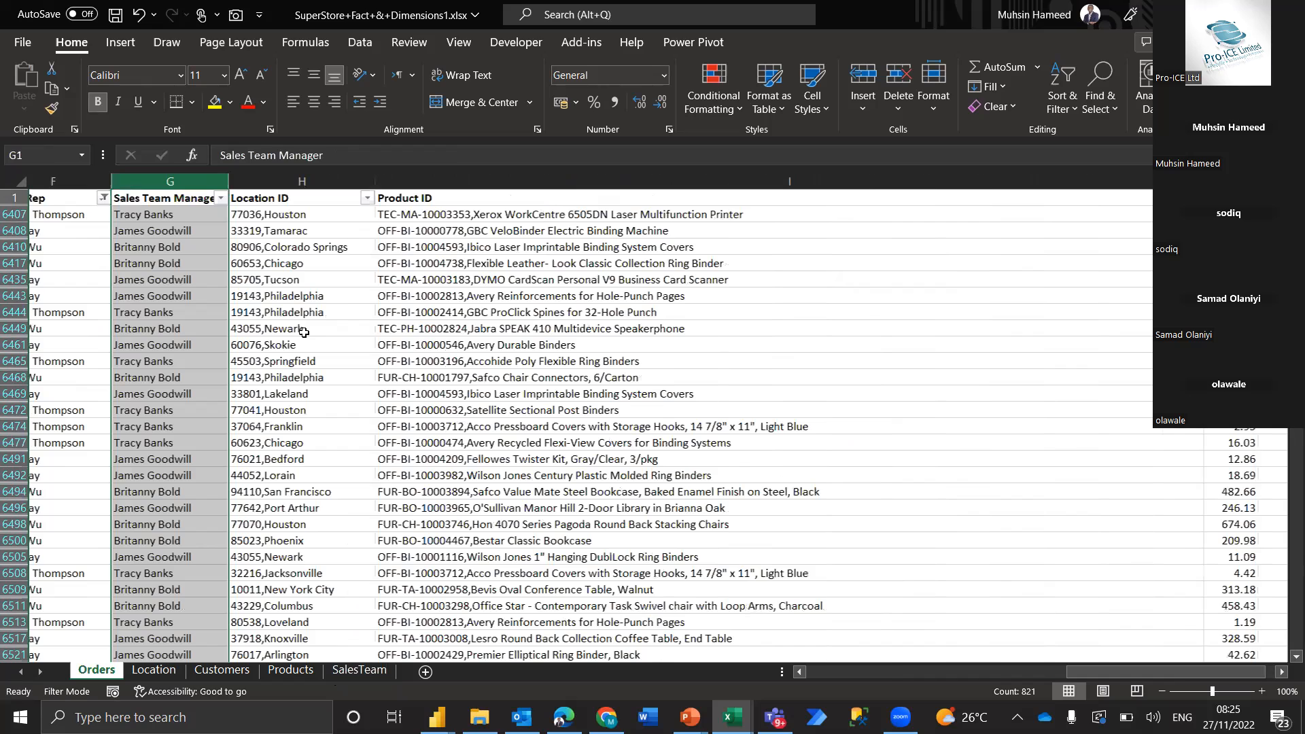
scroll(304, 332, left, 1)
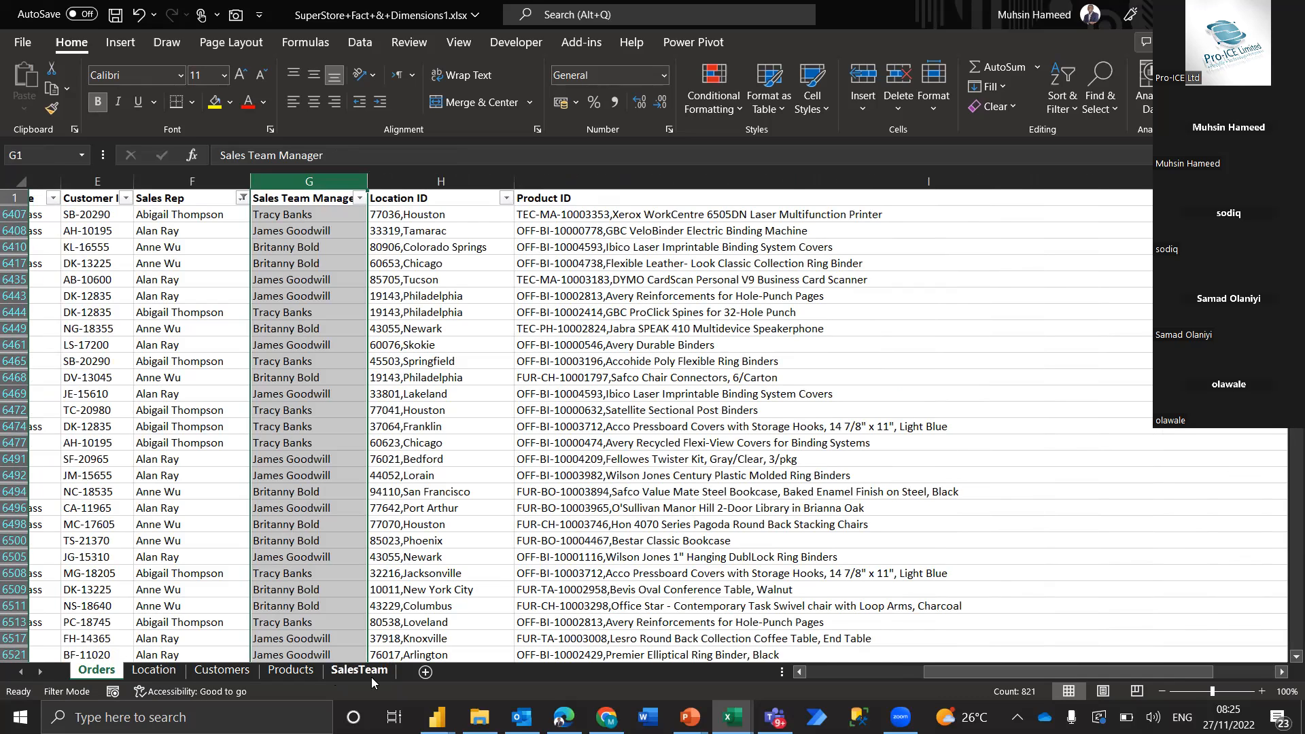
Add a new worksheet and paste the Orders header row into it as transposed values starting at cell C4
click(349, 676)
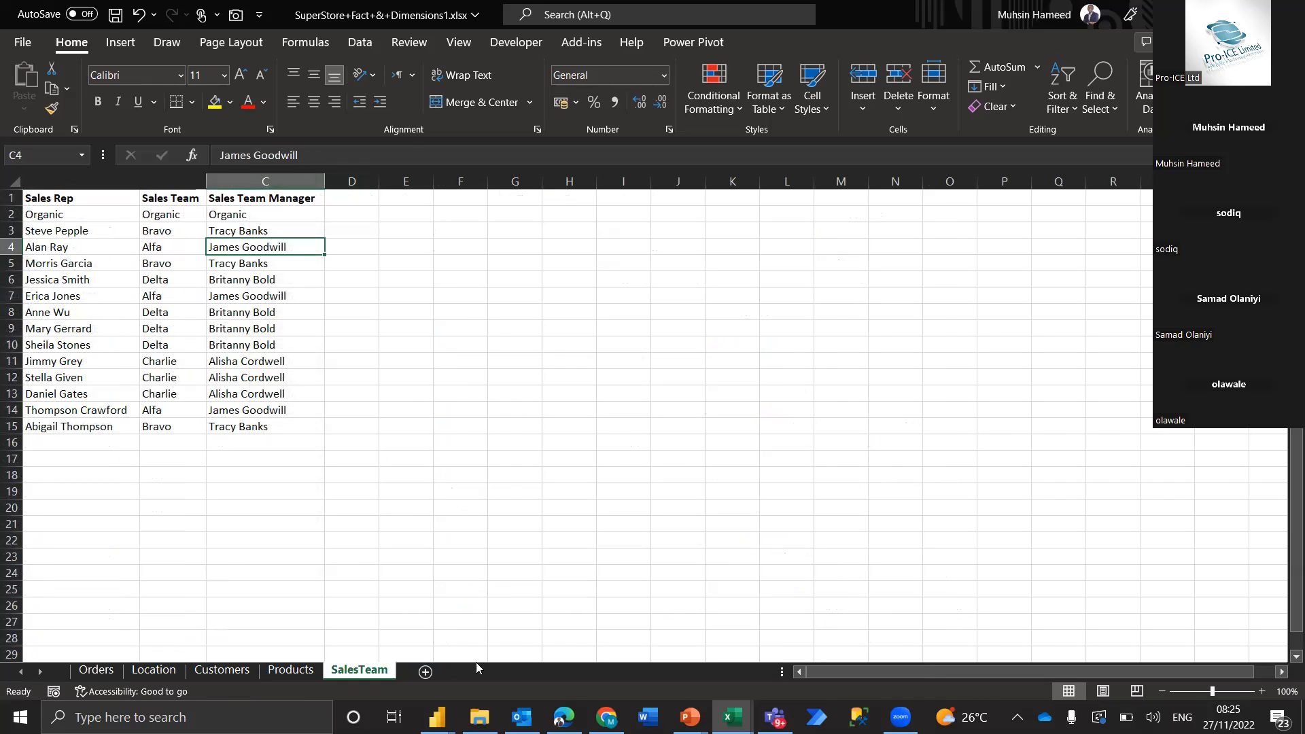
click(426, 672)
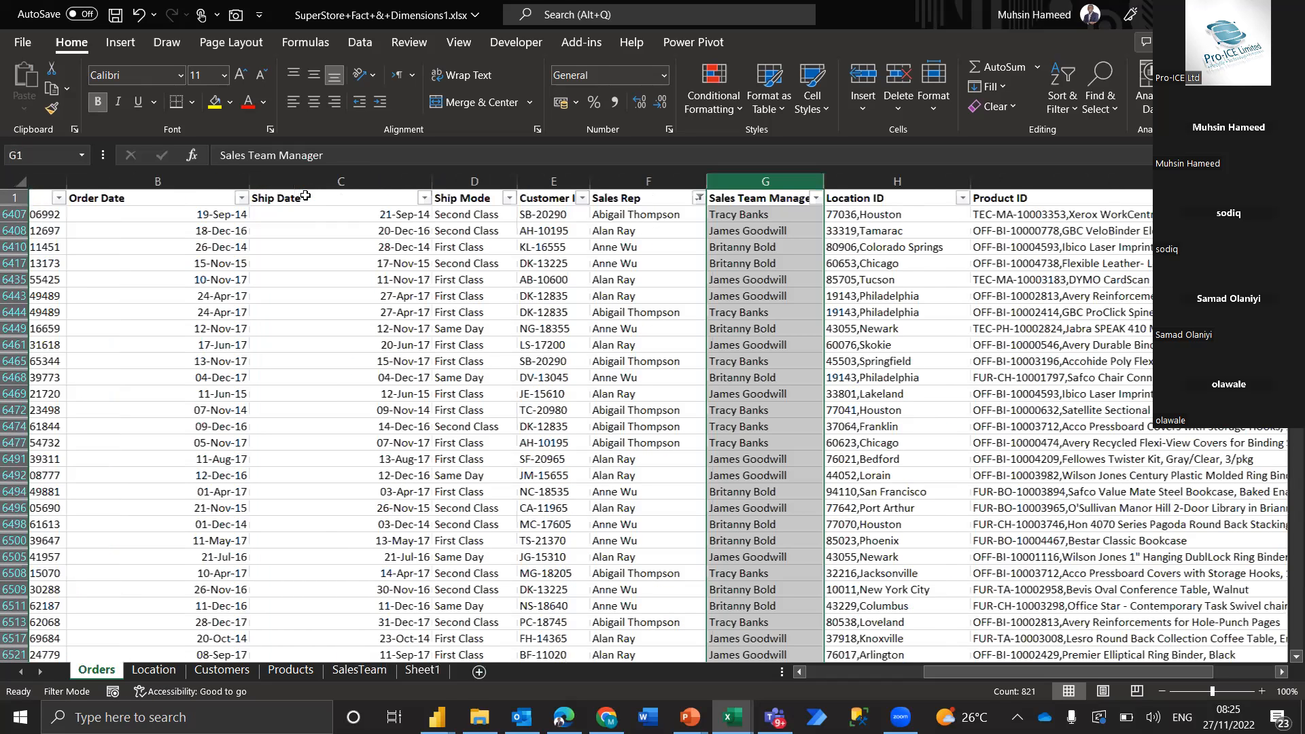
click(306, 196)
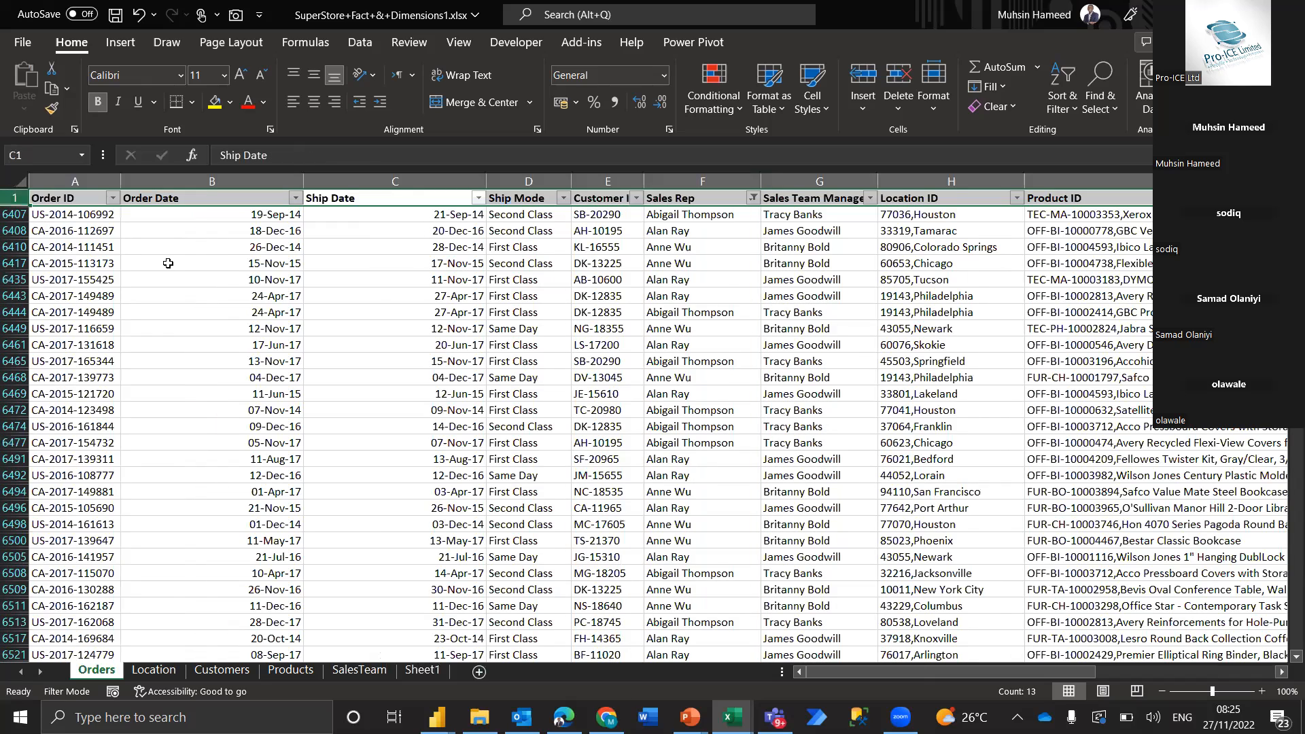
click(168, 251)
key(ctrl+alt+v)
key(v)
key(e)
key(Return)
click(167, 490)
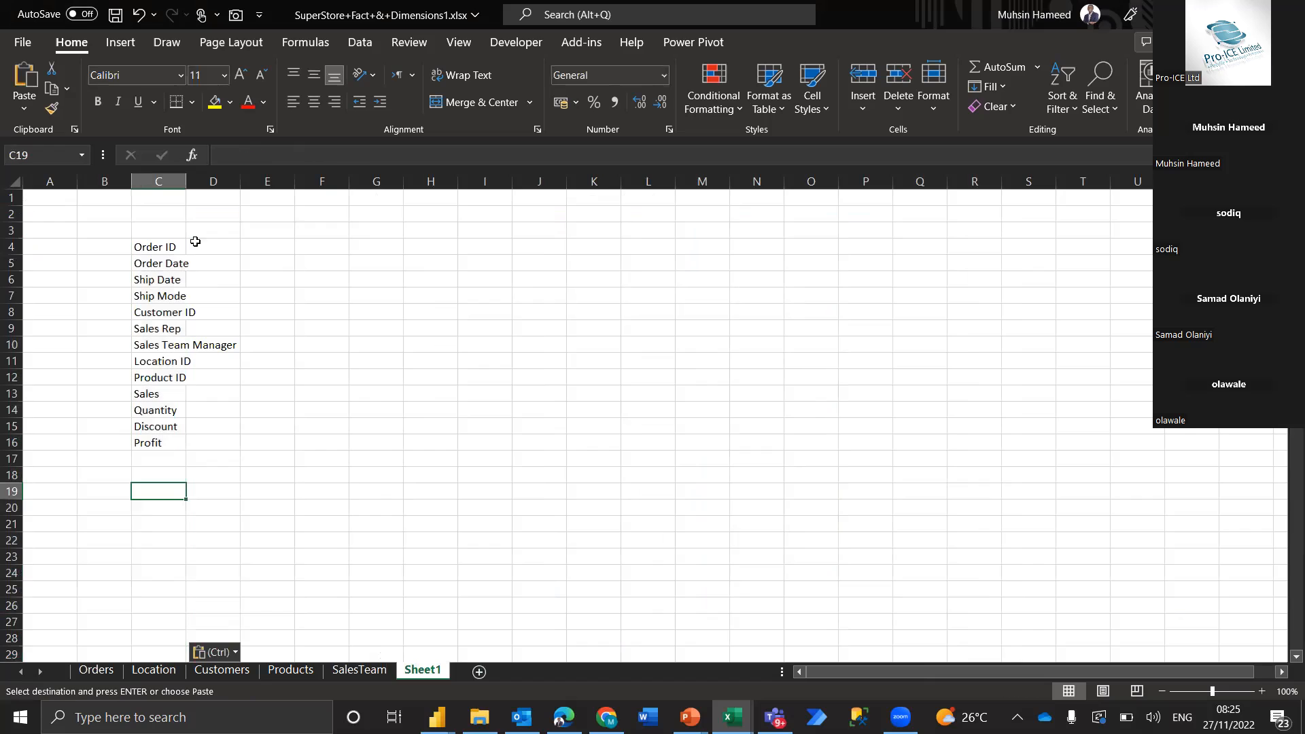
Copy the SalesTeam header row and try to paste it into Sheet1 at cell H4
click(359, 671)
click(97, 199)
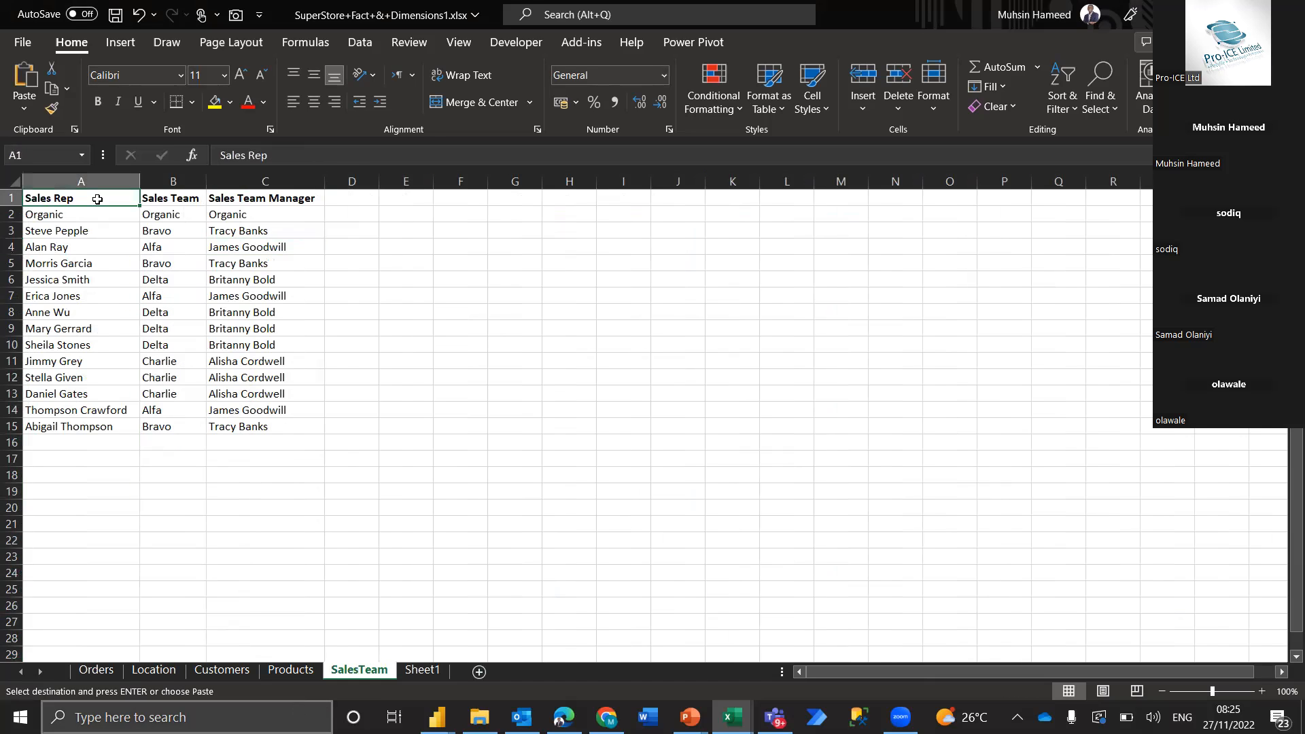
key(shift+space)
key(ctrl+c)
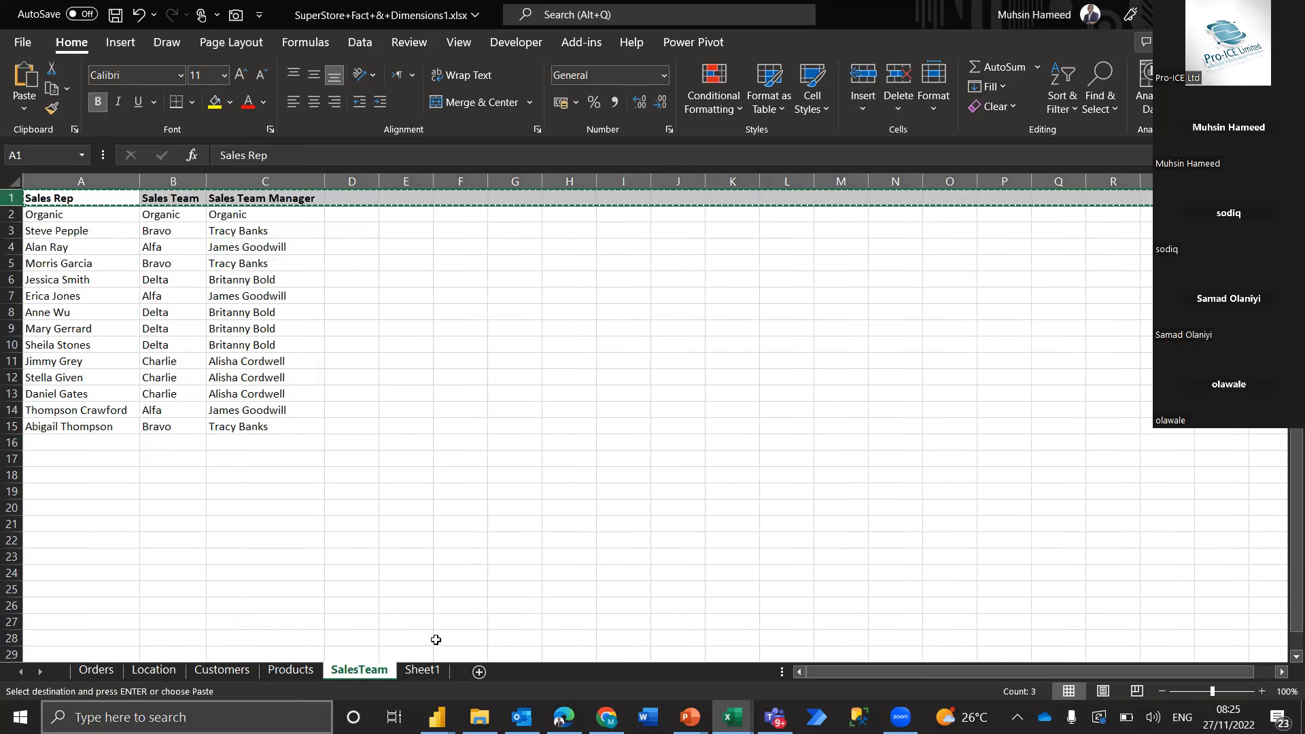
click(428, 677)
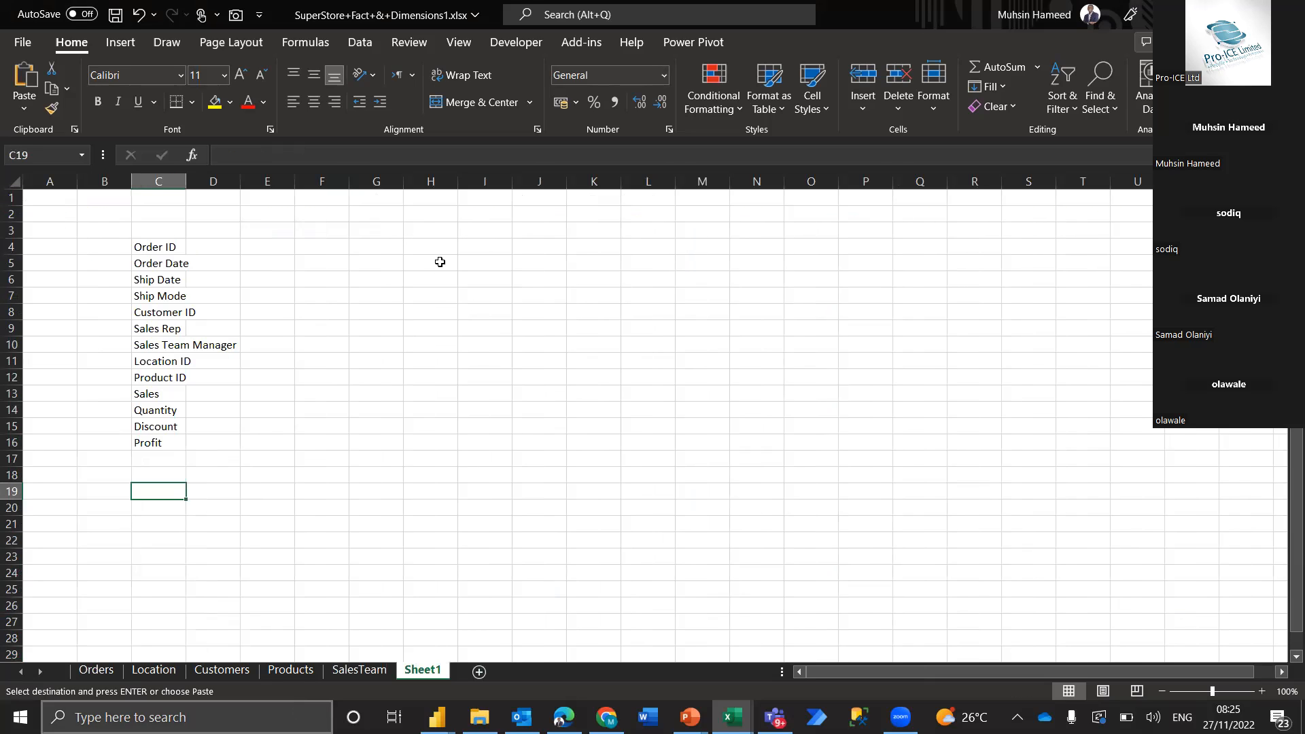
click(446, 253)
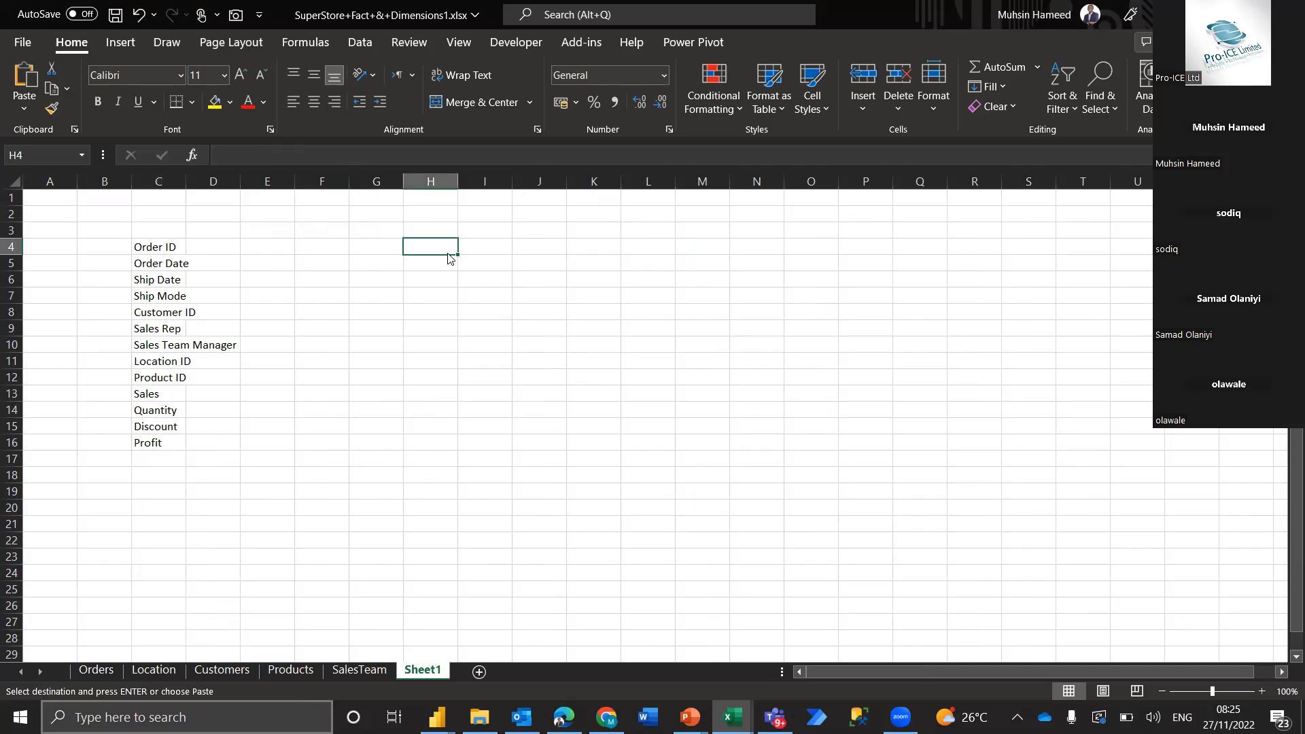
key(ctrl+alt+v)
key(Return)
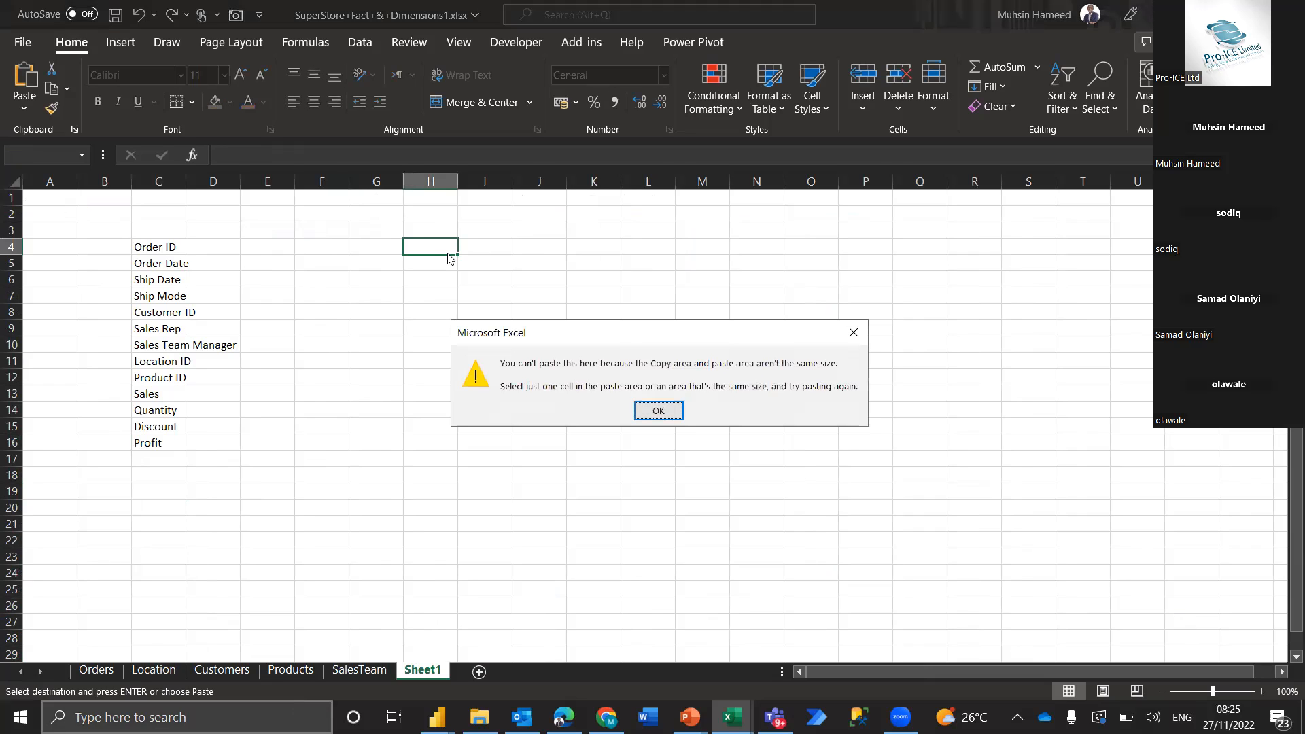
click(640, 416)
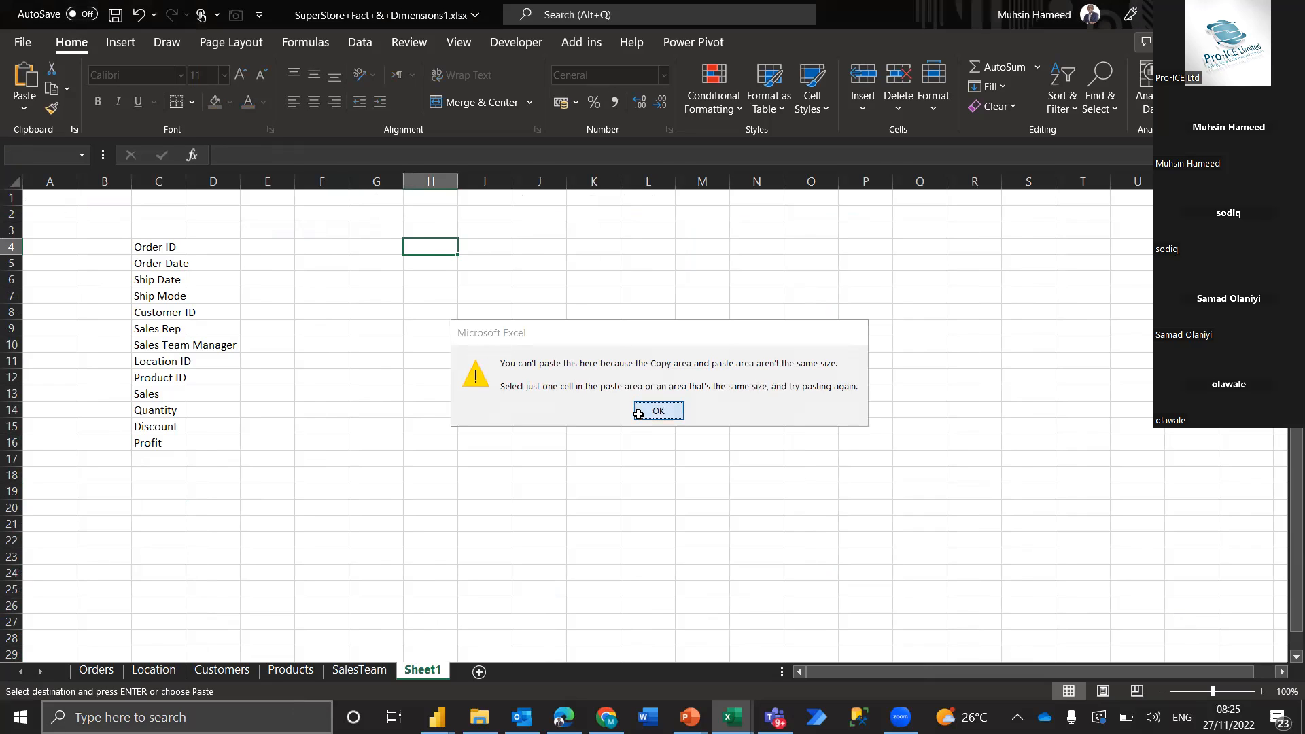
Paste the copied SalesTeam headers into Sheet1 as transposed values starting at cell H4
key(alt)
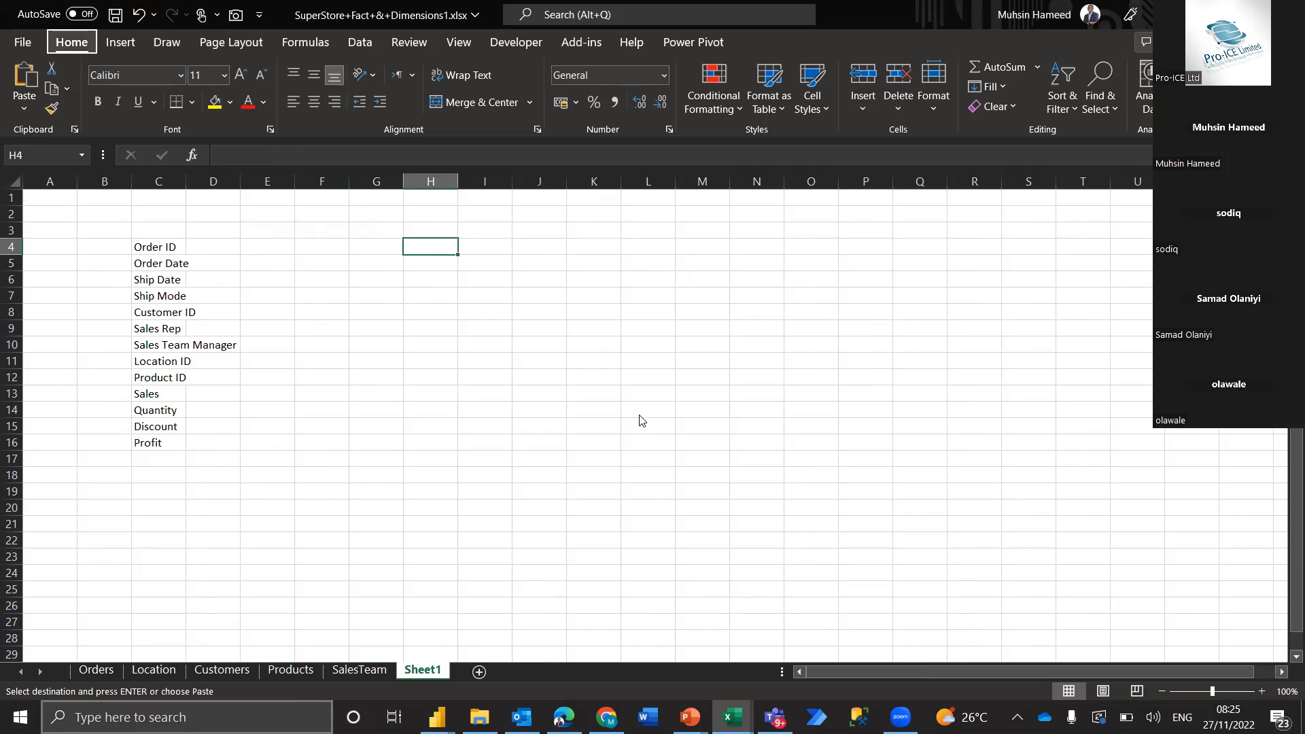
key(h)
key(v)
key(s)
key(e)
key(Return)
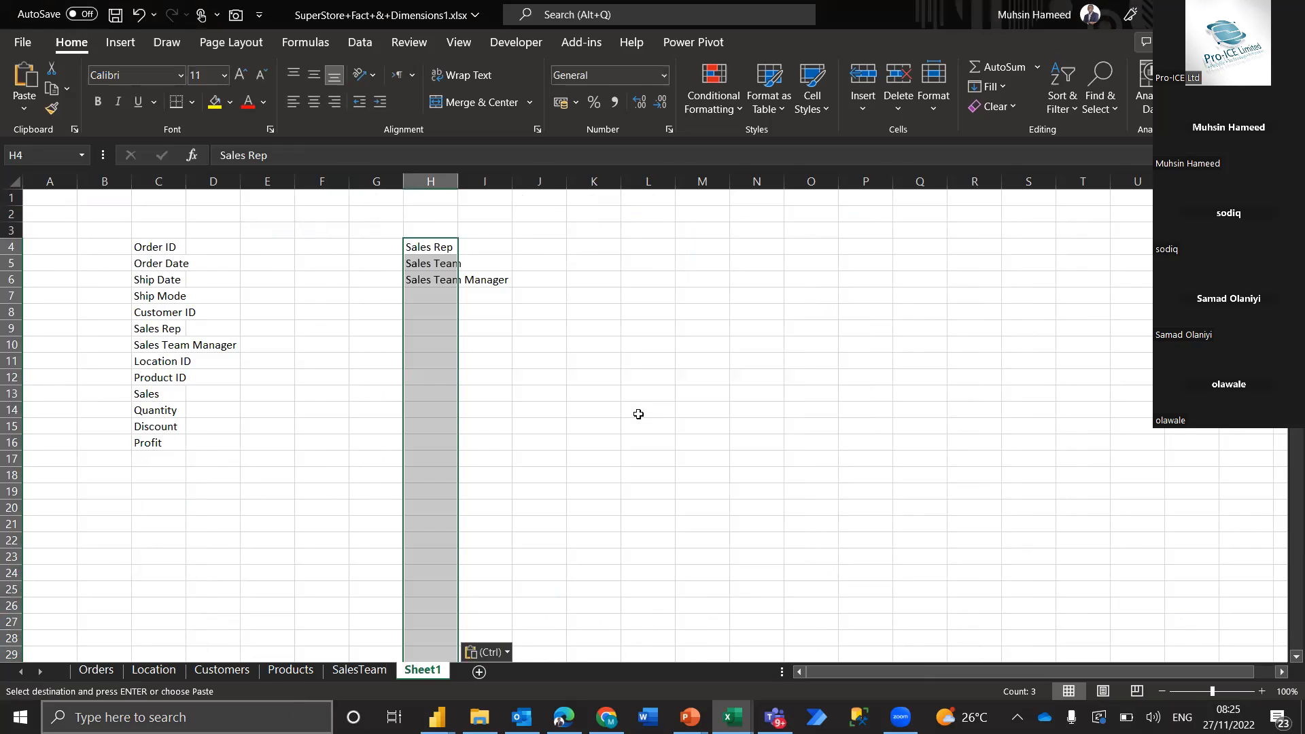
click(435, 323)
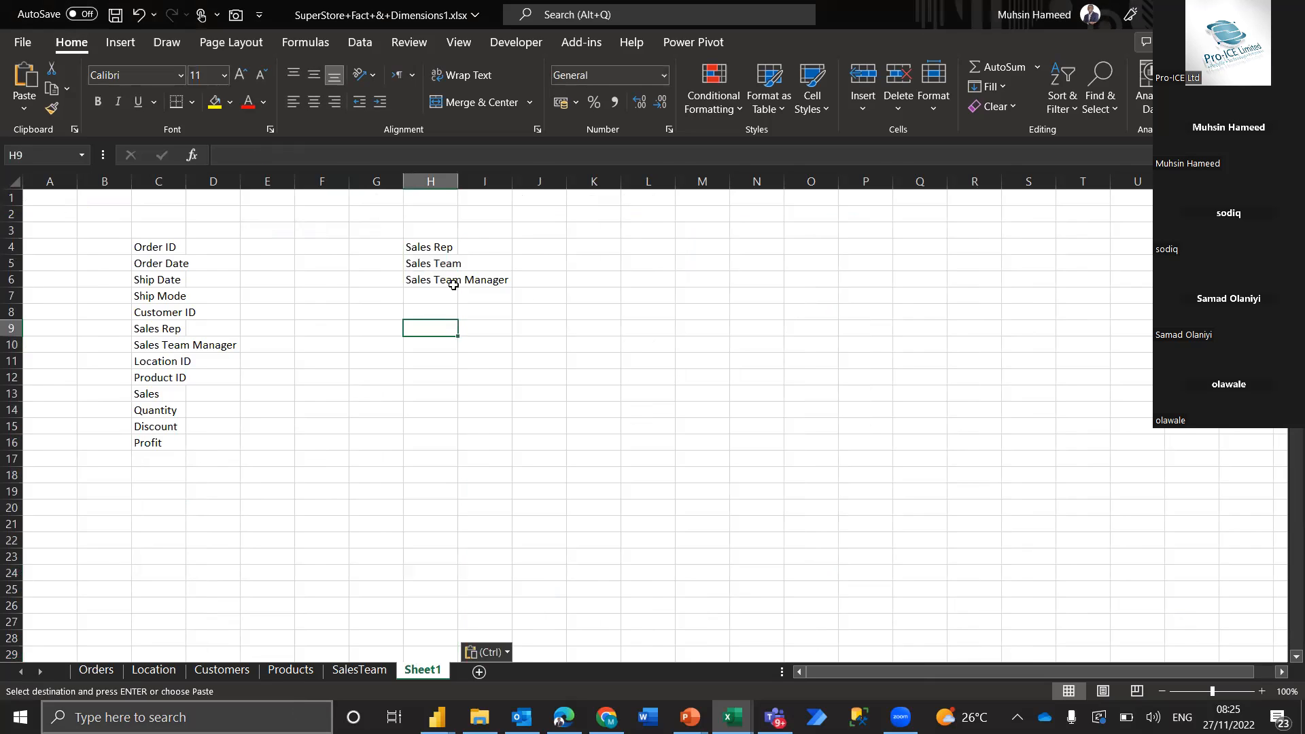
Fit the widths of columns H and C to their field names
double_click(457, 181)
drag(461, 244, 466, 278)
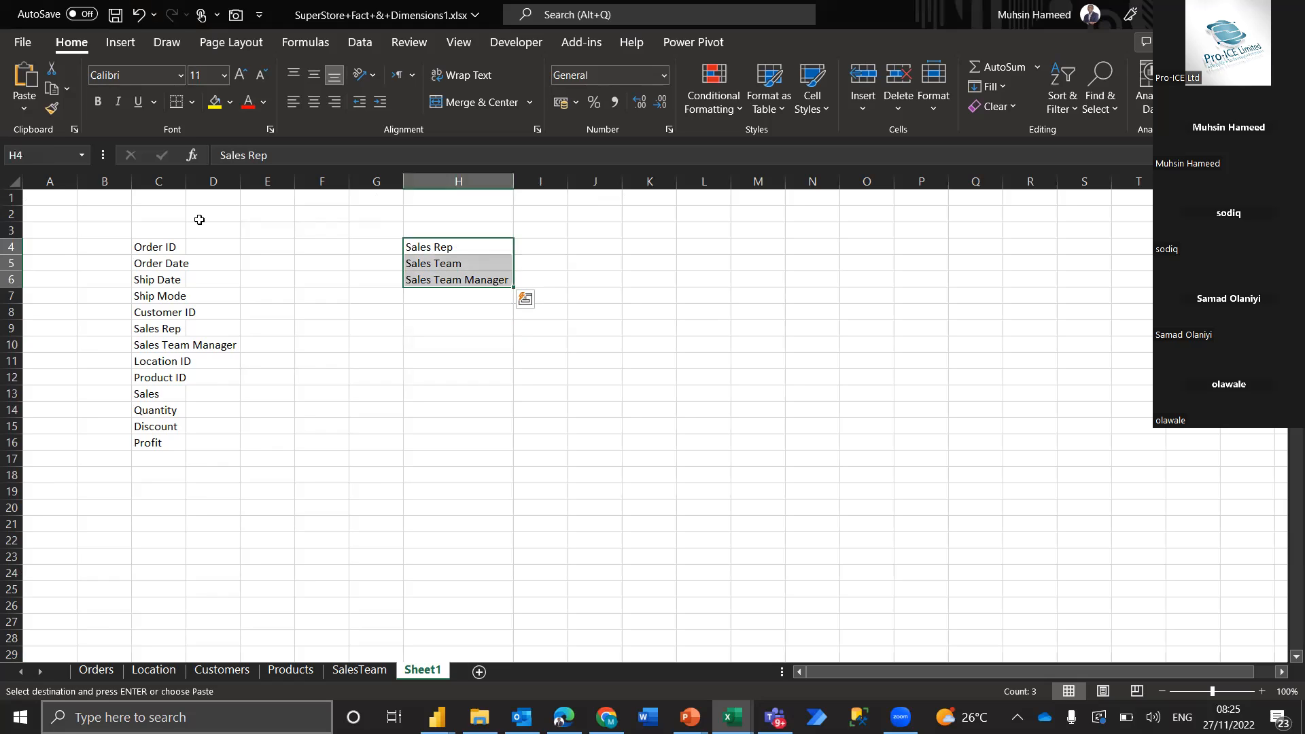
drag(181, 181, 181, 181)
double_click(181, 181)
drag(190, 231, 193, 443)
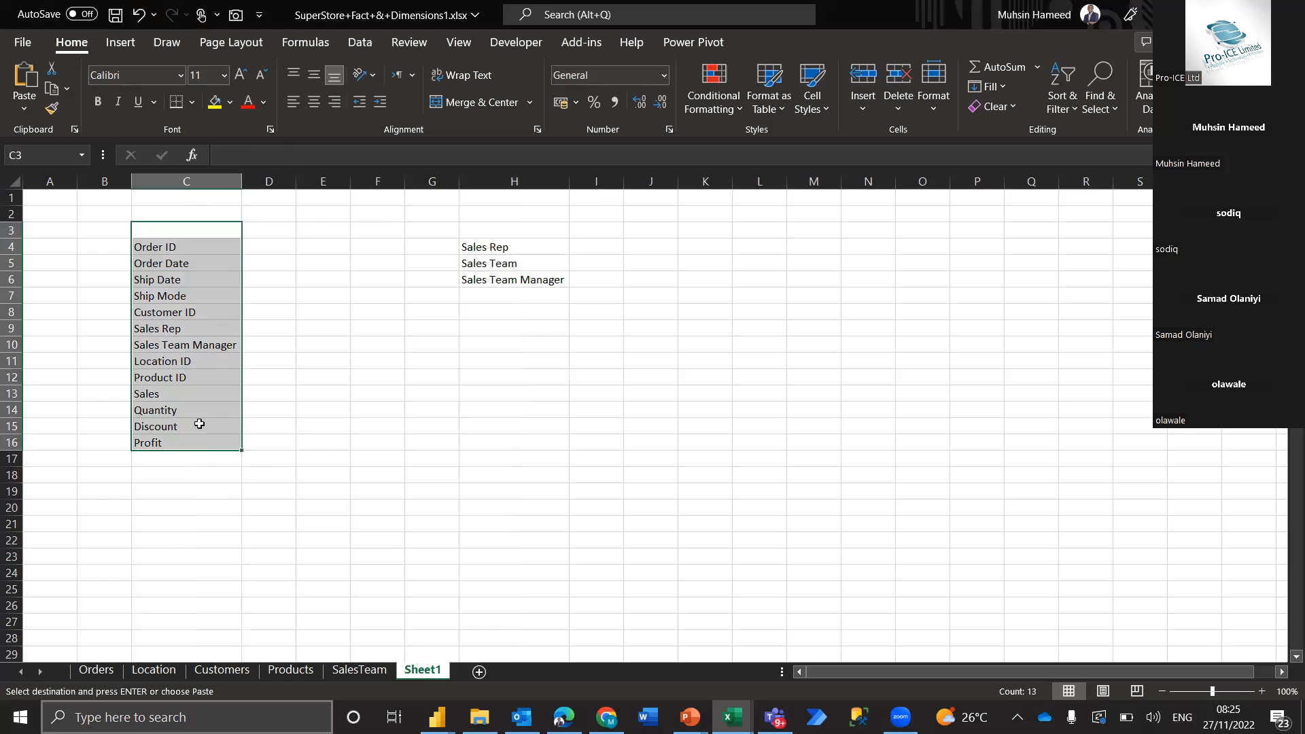
Remove Sales Team Manager from the Orders field list by clearing cell C10 and deleting its row
click(200, 346)
key(Delete)
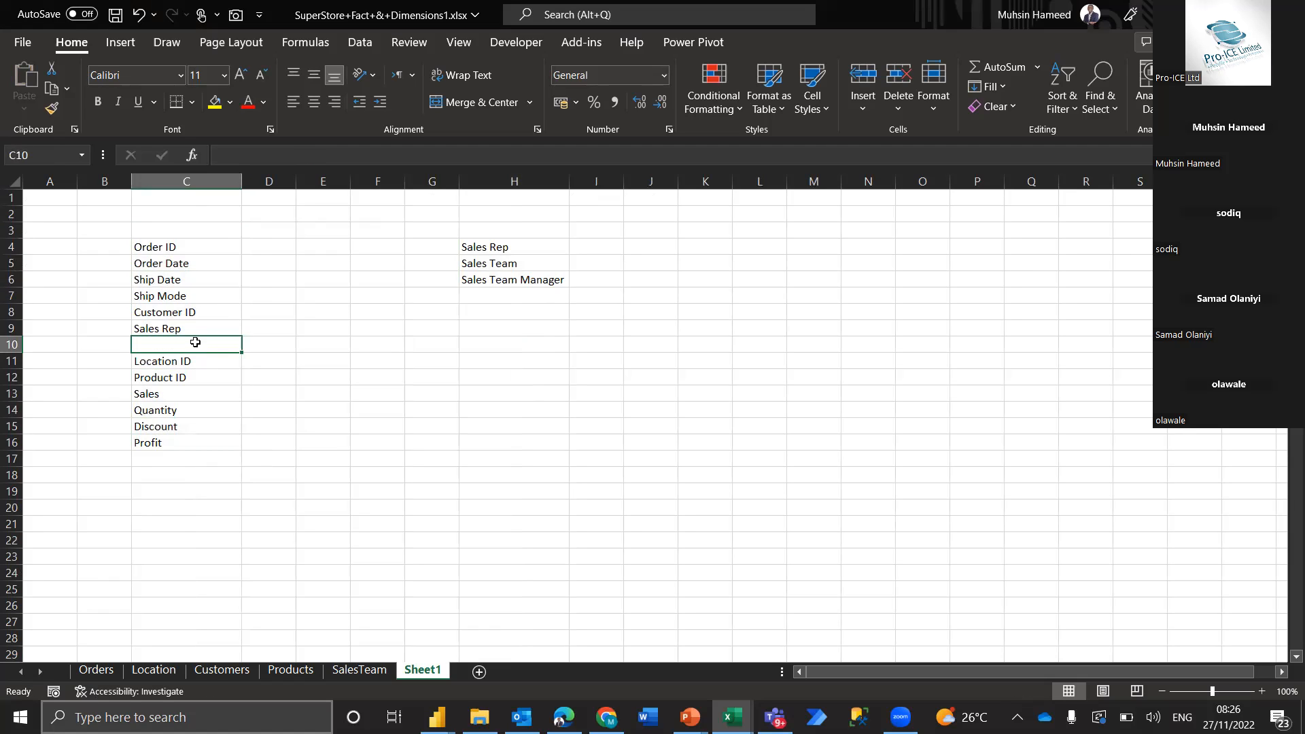
key(shift+space)
key(ctrl+minus)
click(215, 389)
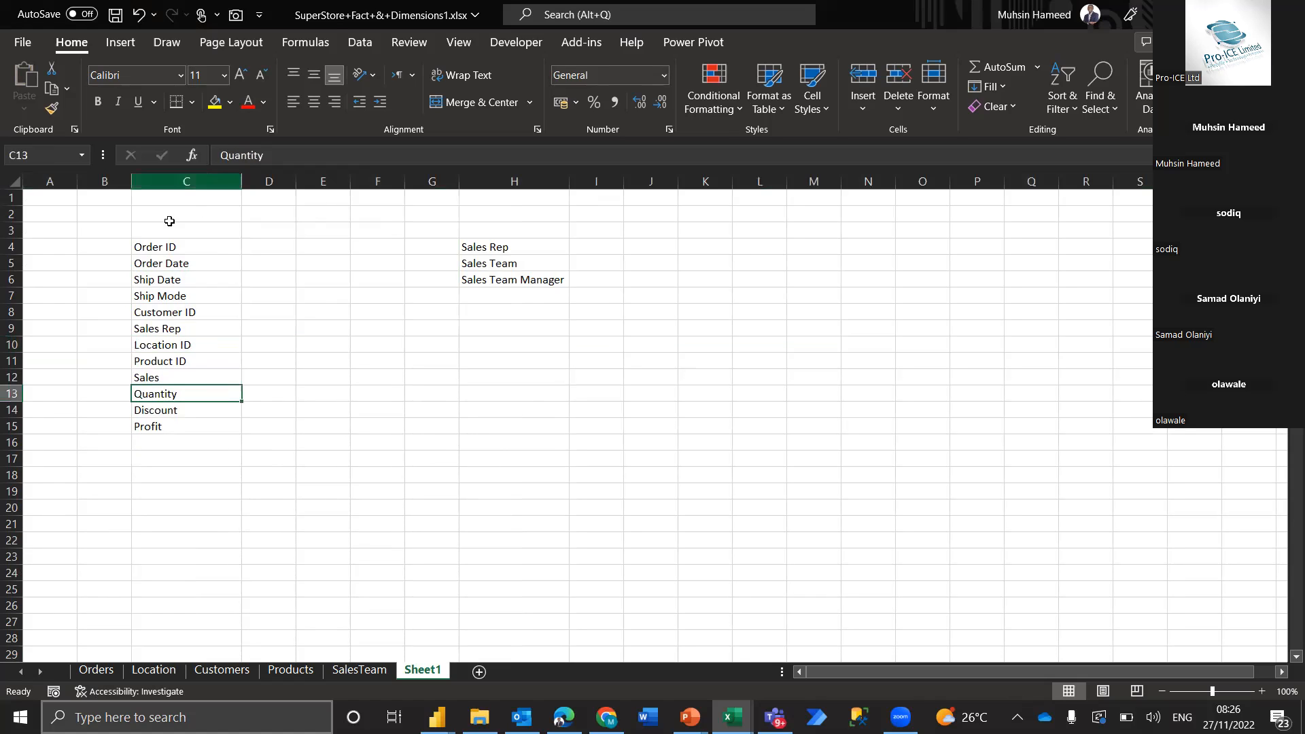
Highlight the Orders fields from Order ID to Profit together with the SalesTeam fields in H4:H6
click(204, 246)
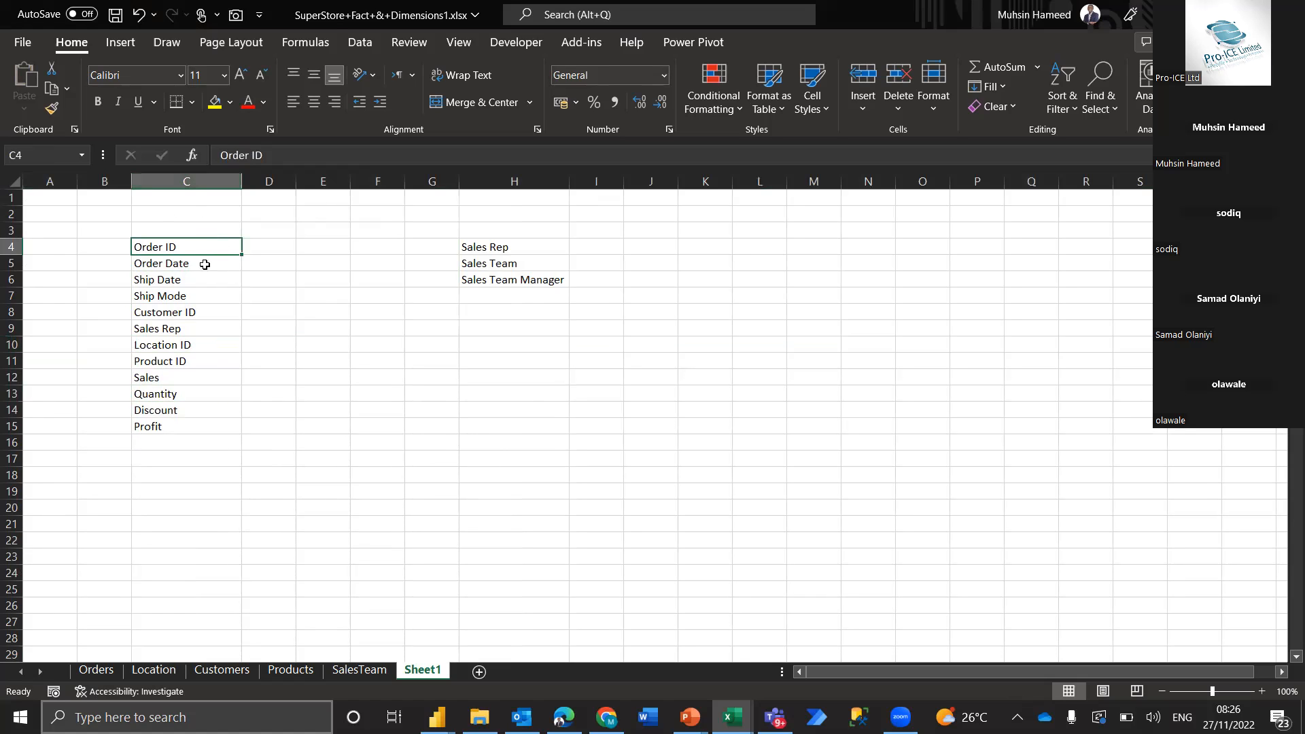
drag(204, 250, 196, 422)
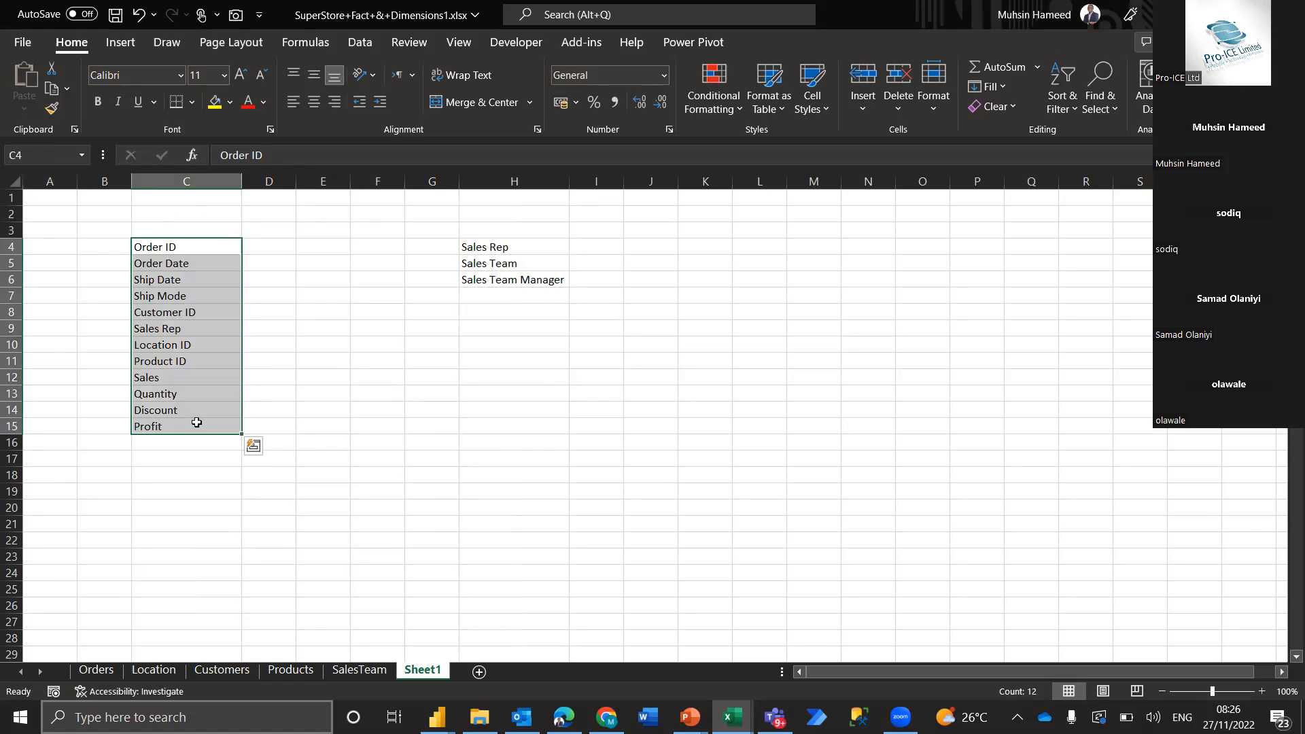
drag(523, 244, 524, 280)
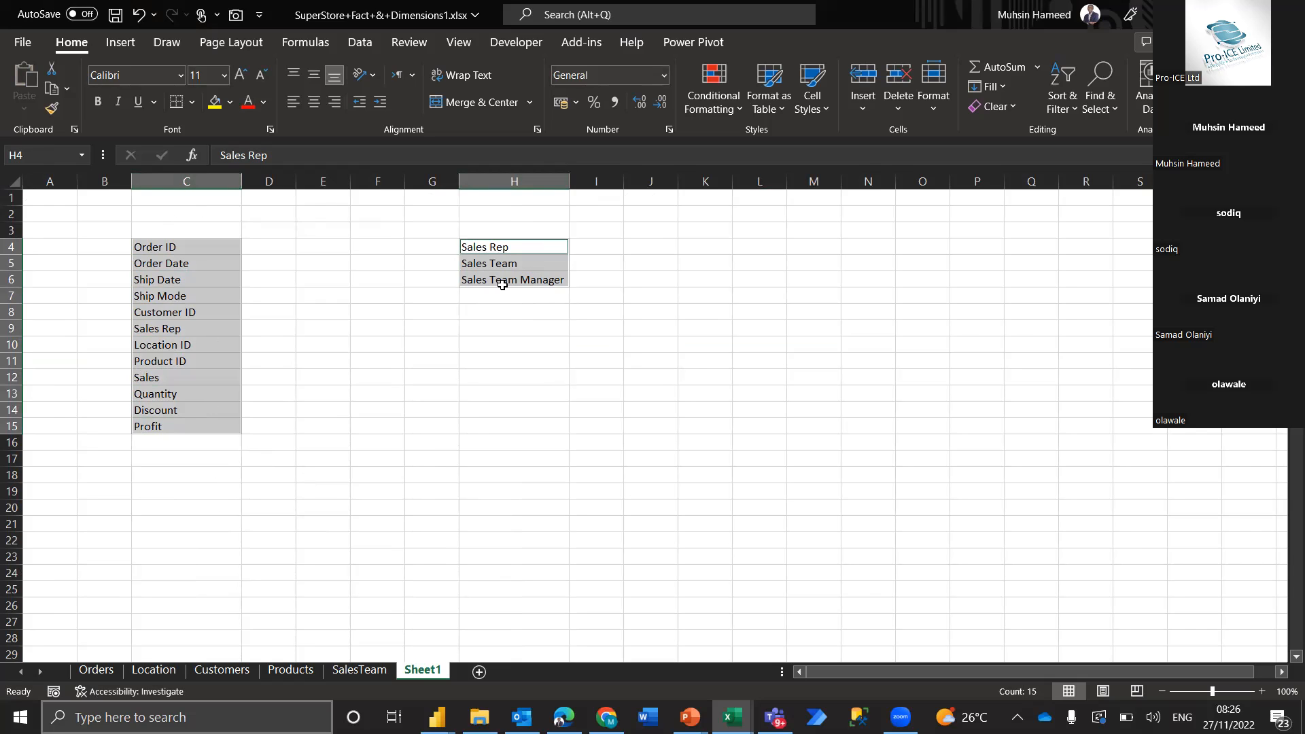
Examine the manager values in C2:C15 on SalesTeam and the Sales Team Manager column on Orders
click(359, 672)
drag(291, 214, 271, 426)
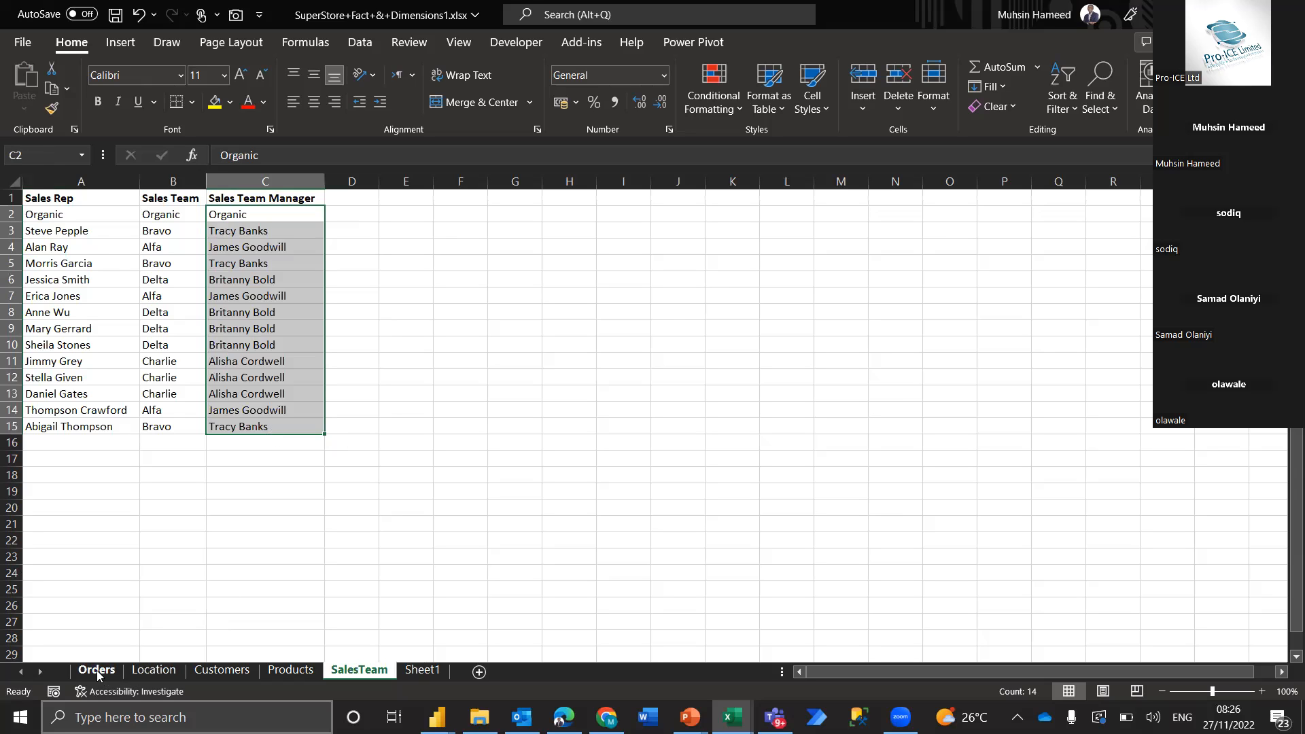
key(ctrl+c)
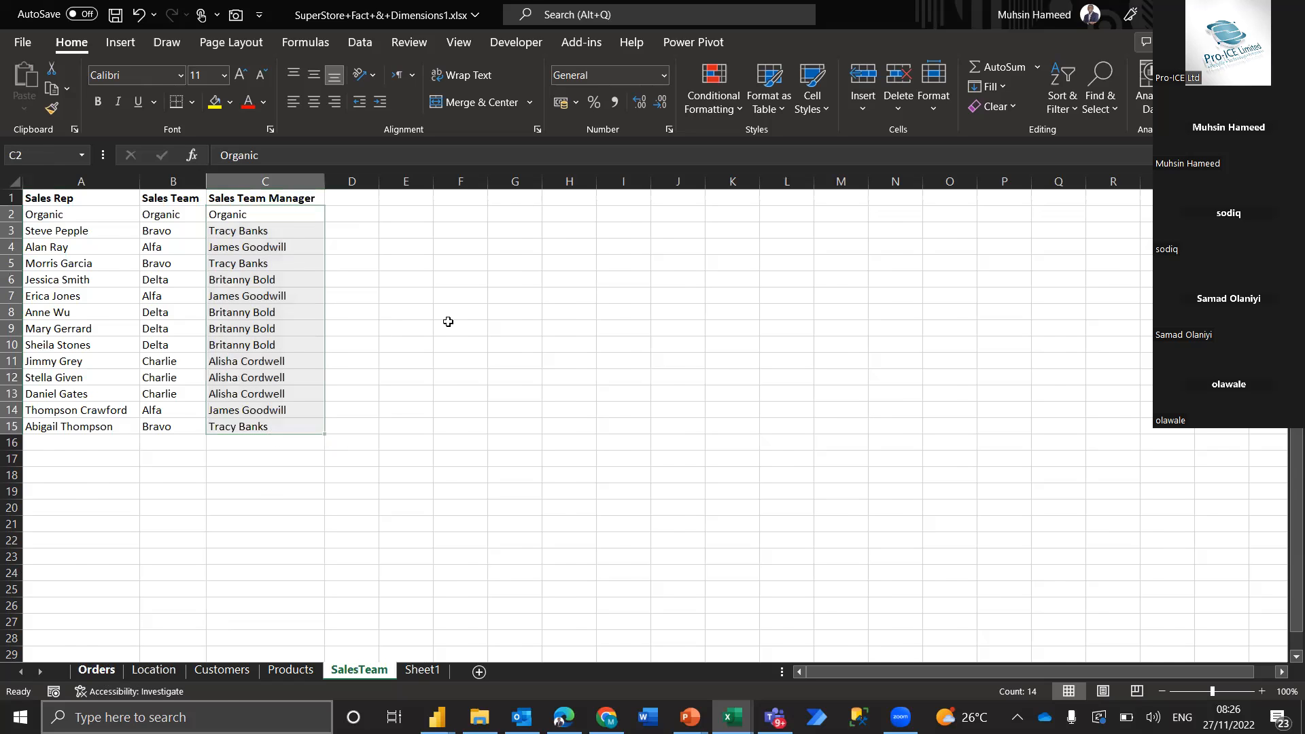
scroll(327, 179, right, 3)
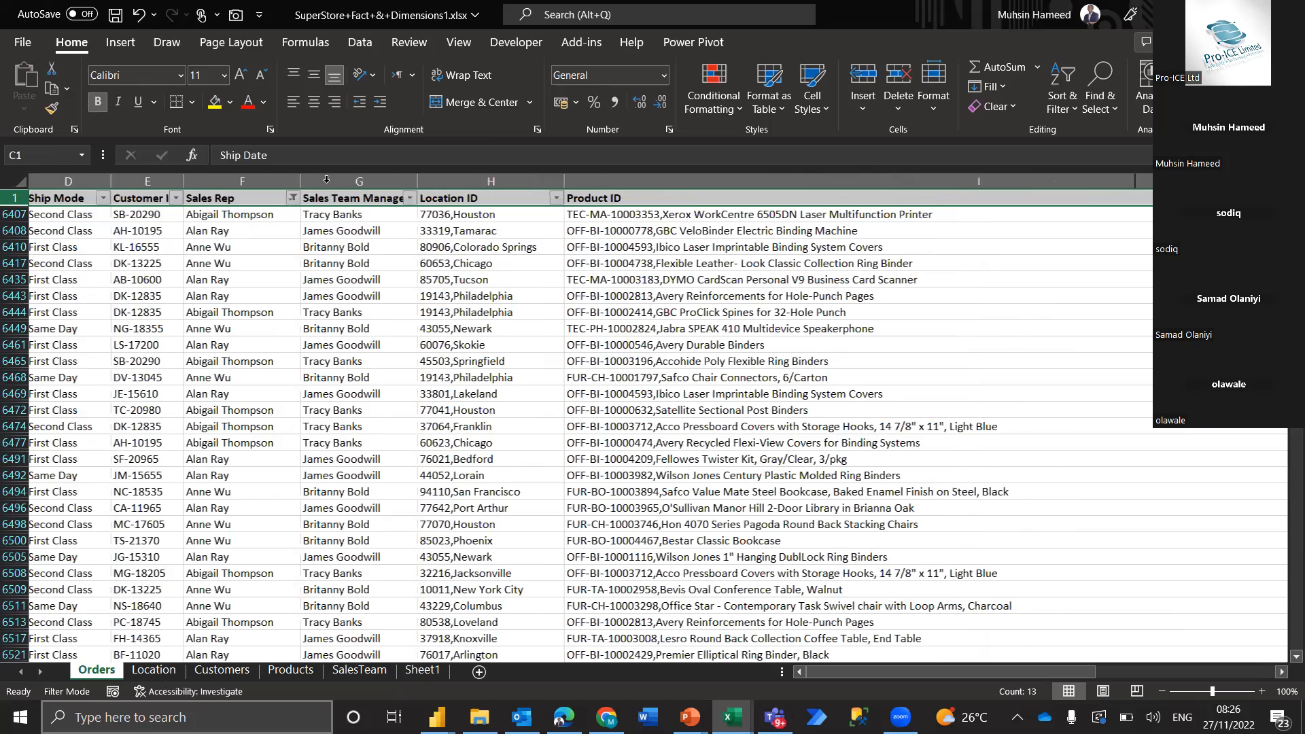
scroll(447, 237, right, 1)
click(327, 182)
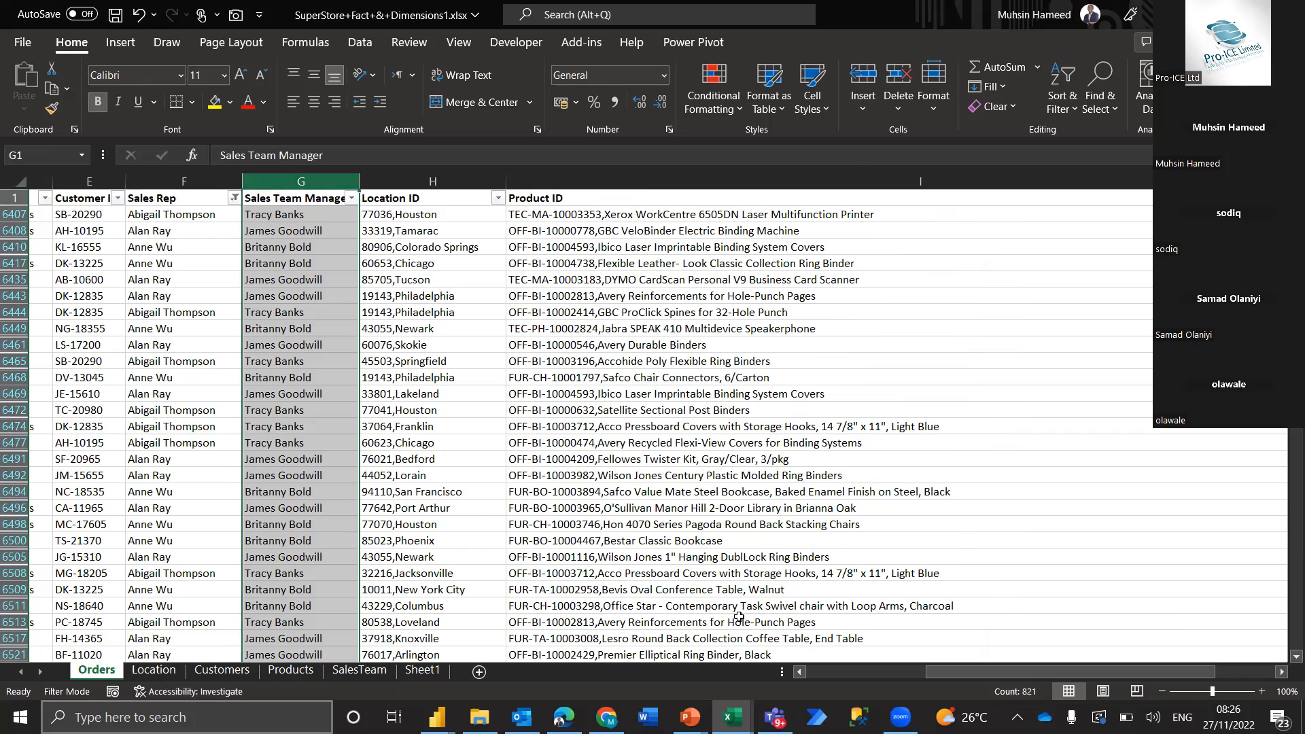
Return to Sheet1 and review the Orders field list in column C and the SalesTeam field list in column H
click(430, 675)
click(187, 231)
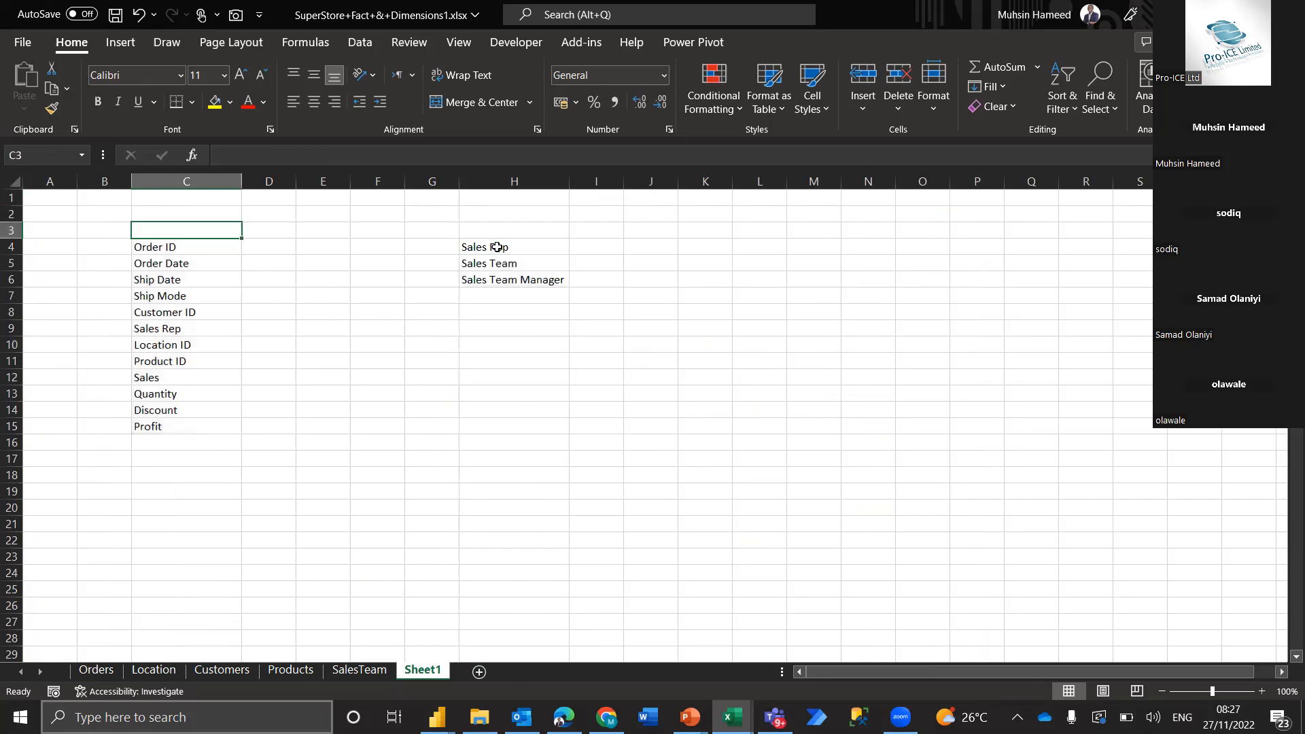
key(ctrl+v)
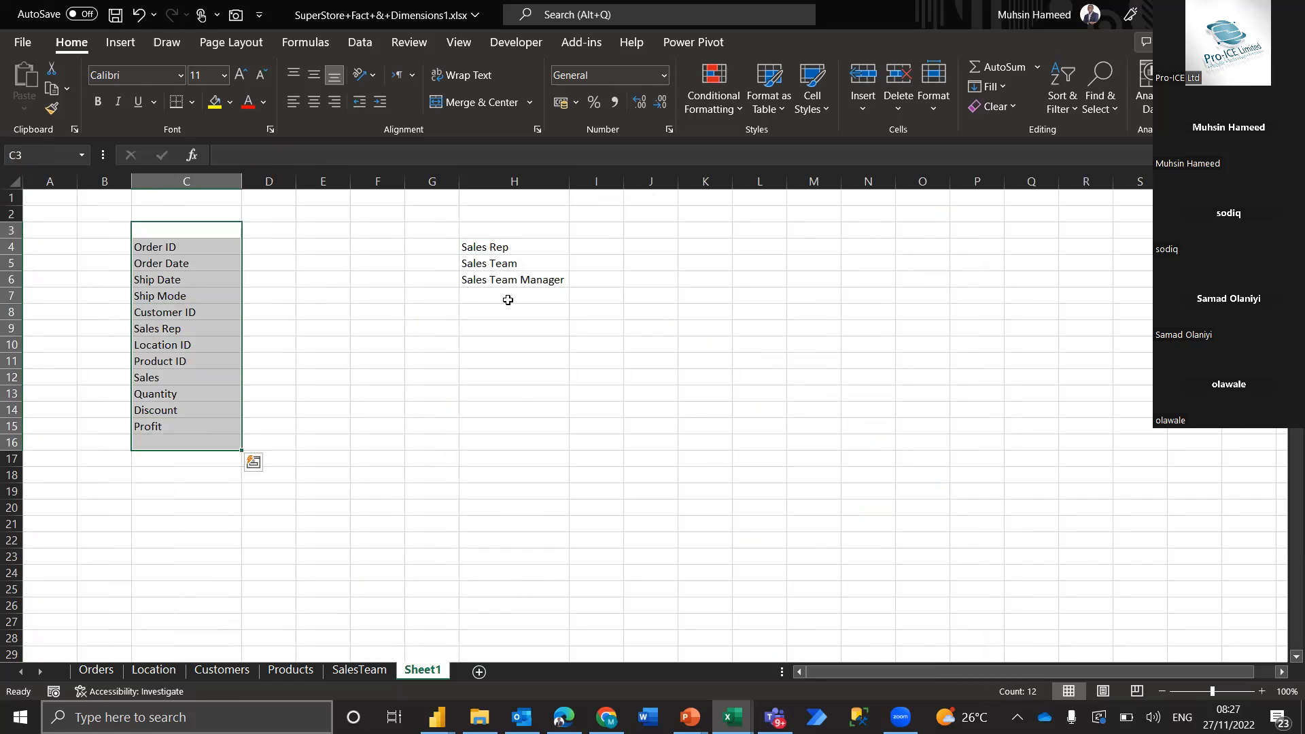
drag(509, 231, 508, 300)
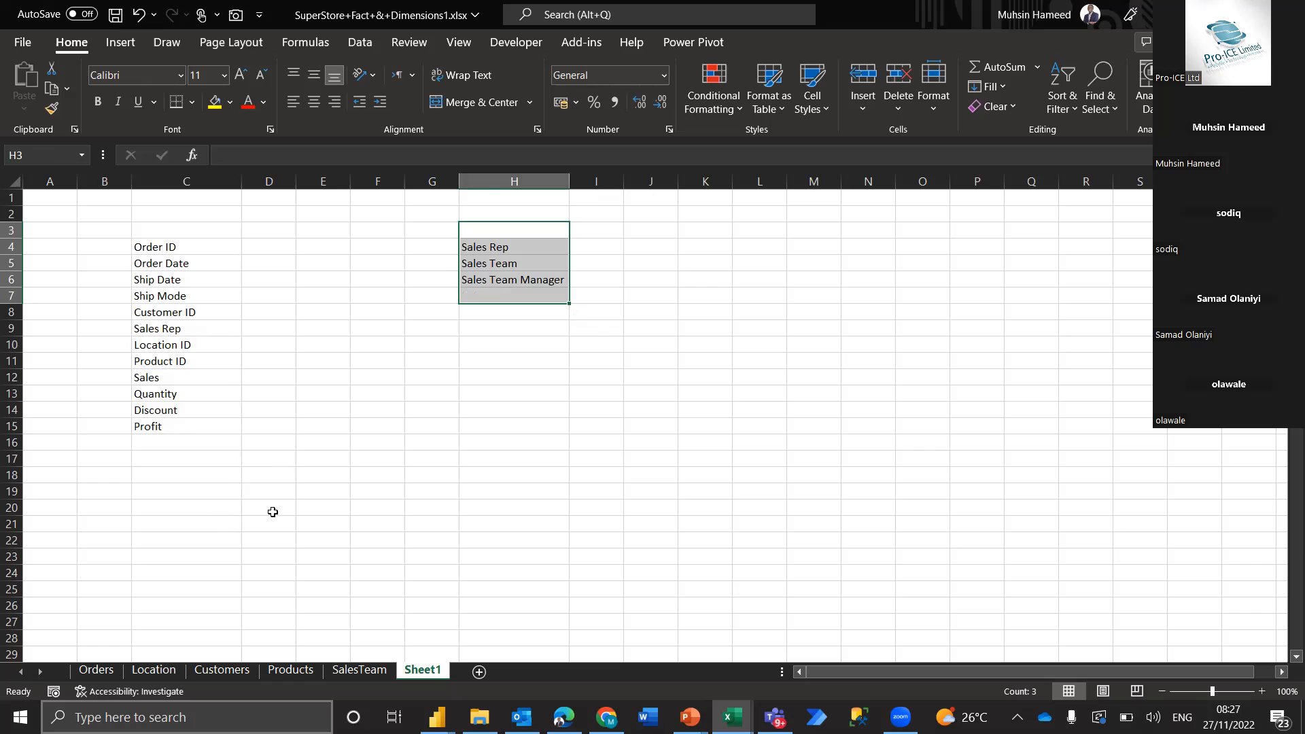
Review the VLOOKUP formula in G6407 and its lookup cell F6407 on Orders against the Sales Rep column on SalesTeam
click(113, 671)
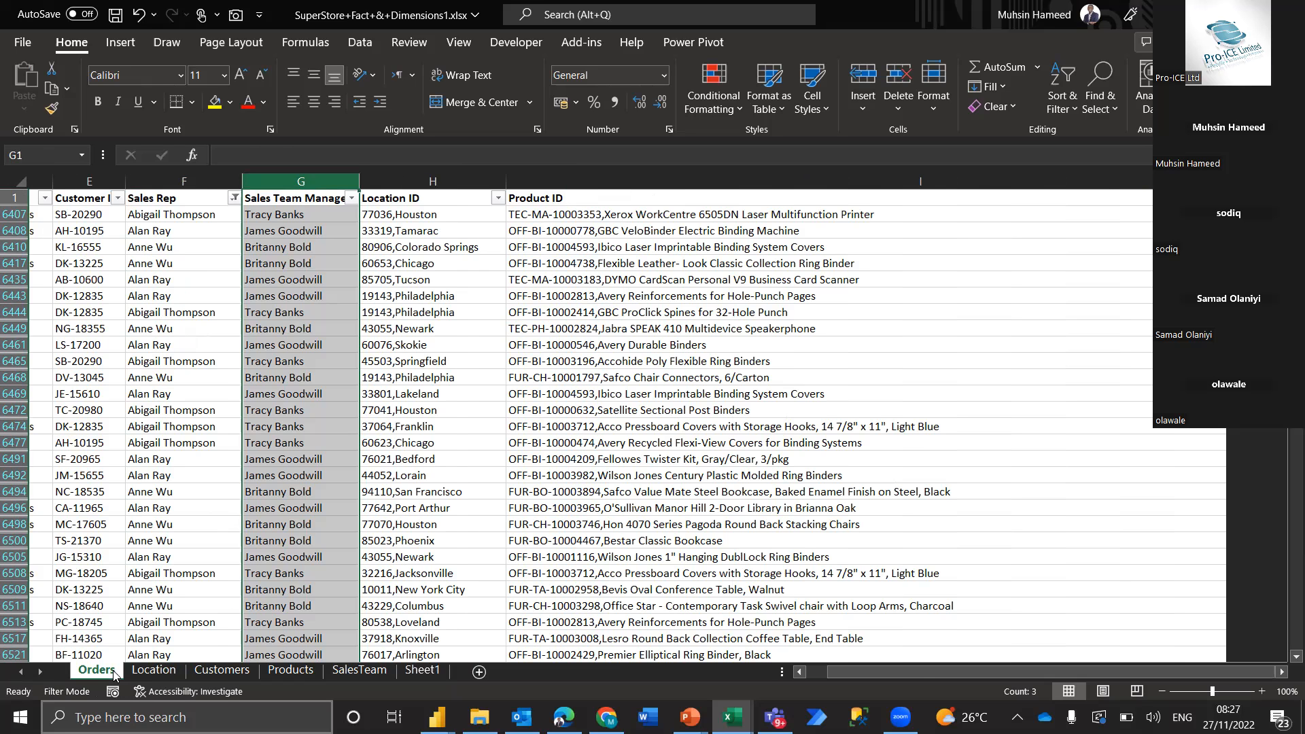
click(304, 214)
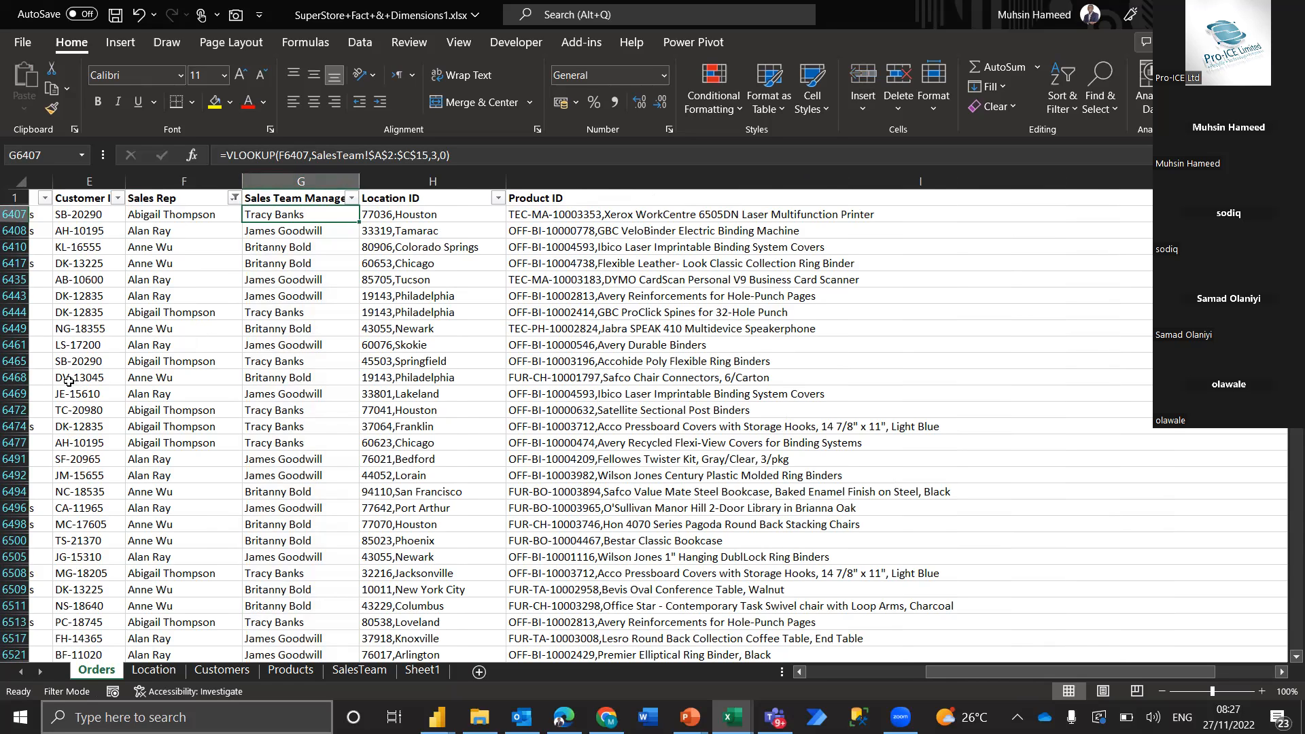
click(192, 212)
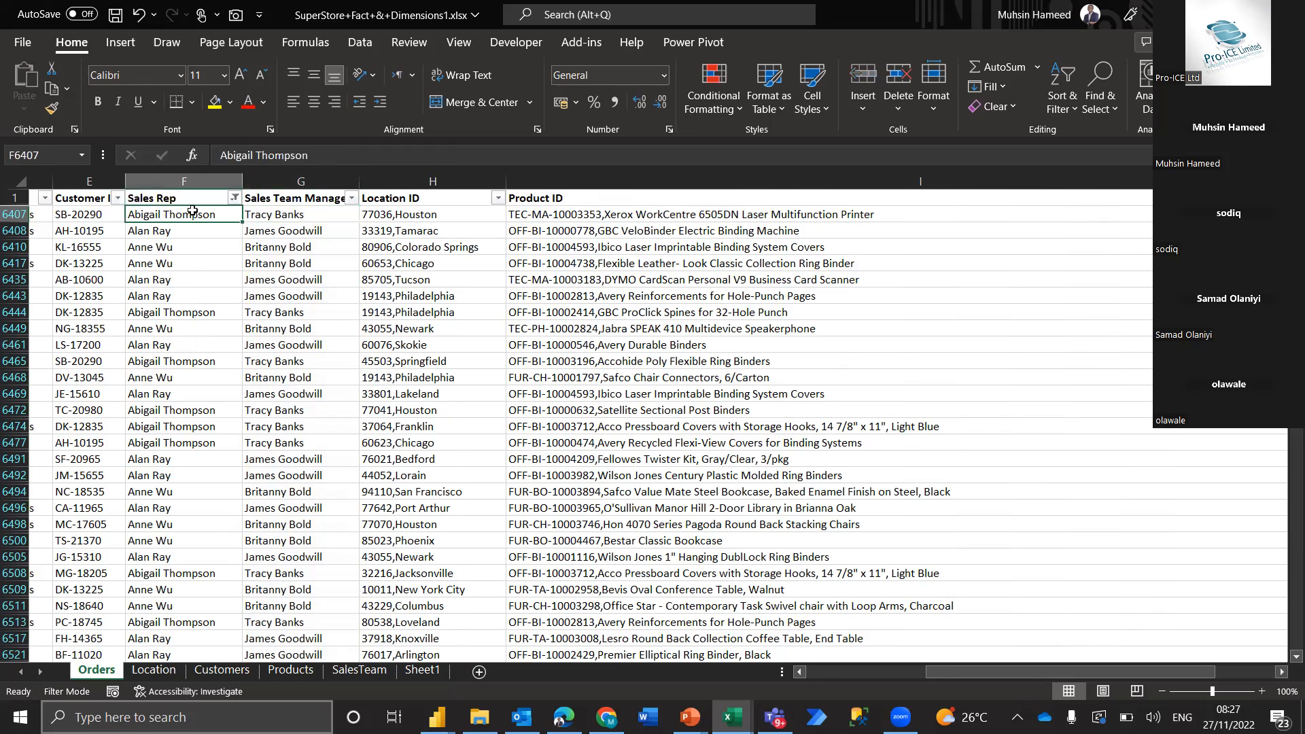
click(382, 671)
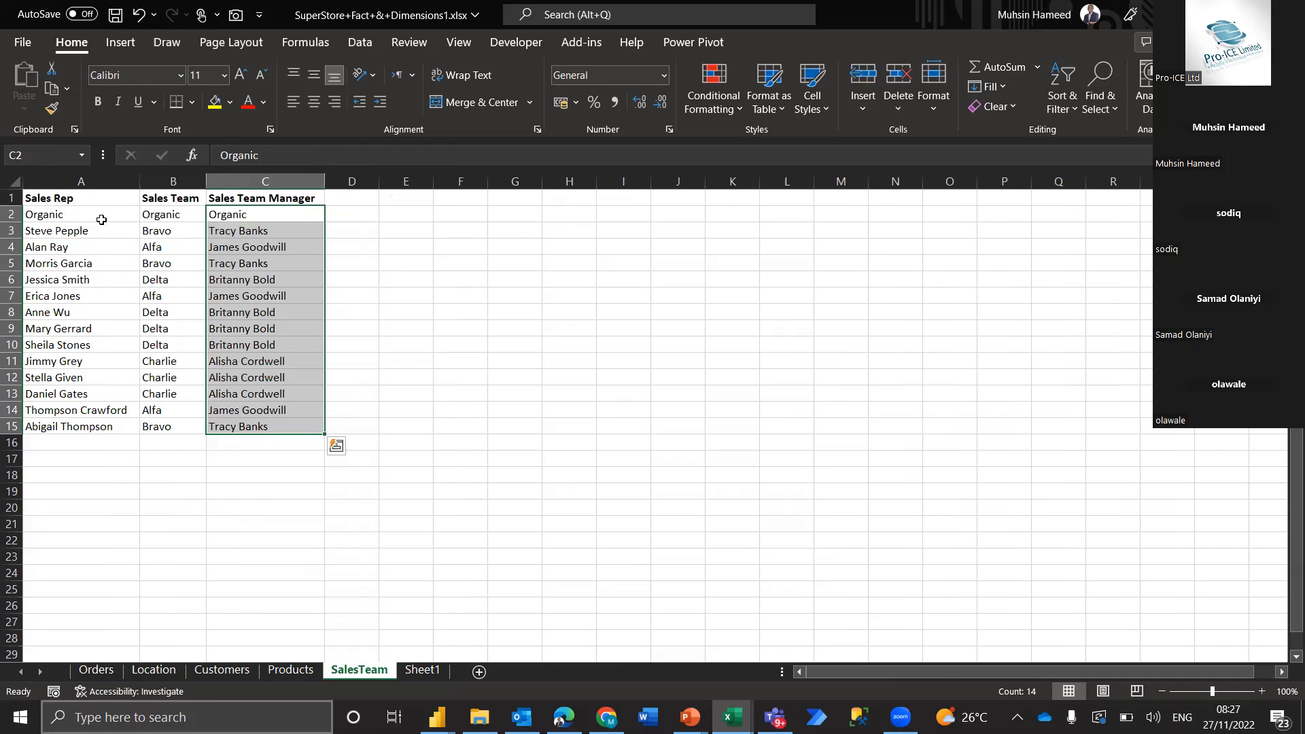
click(102, 219)
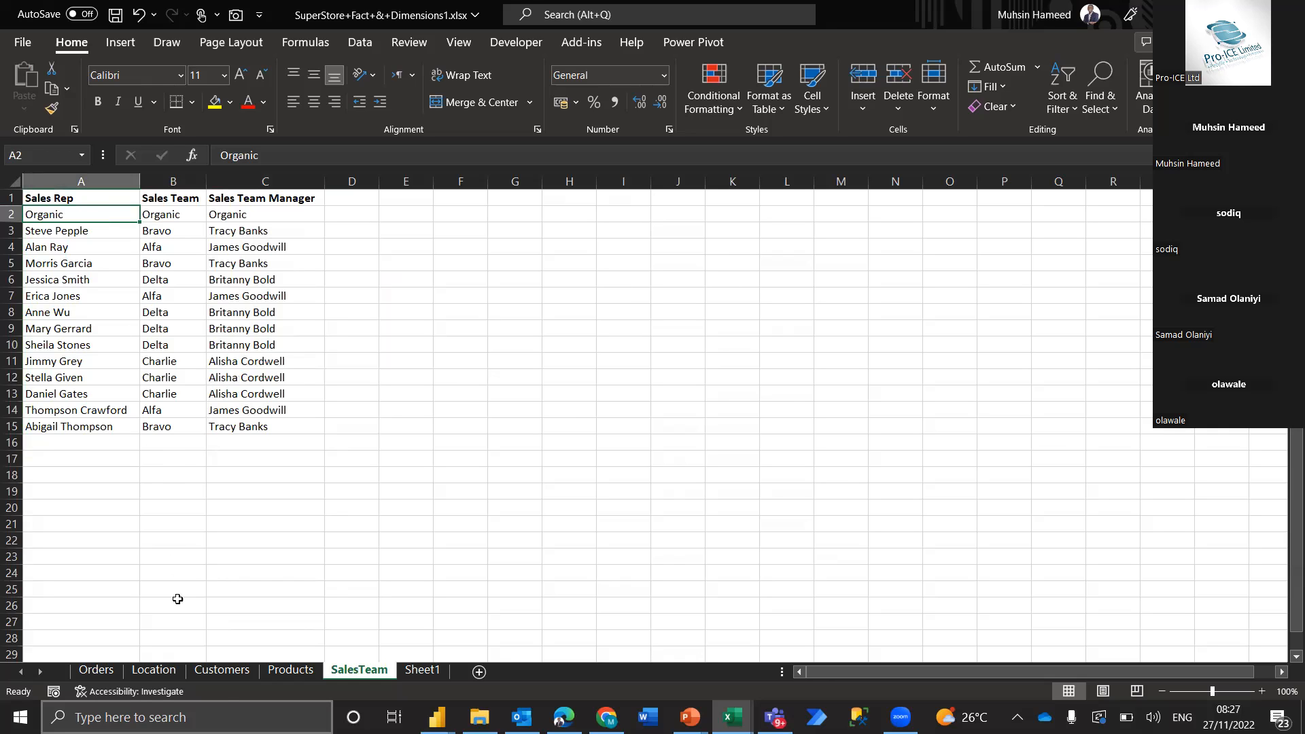
click(96, 671)
click(99, 178)
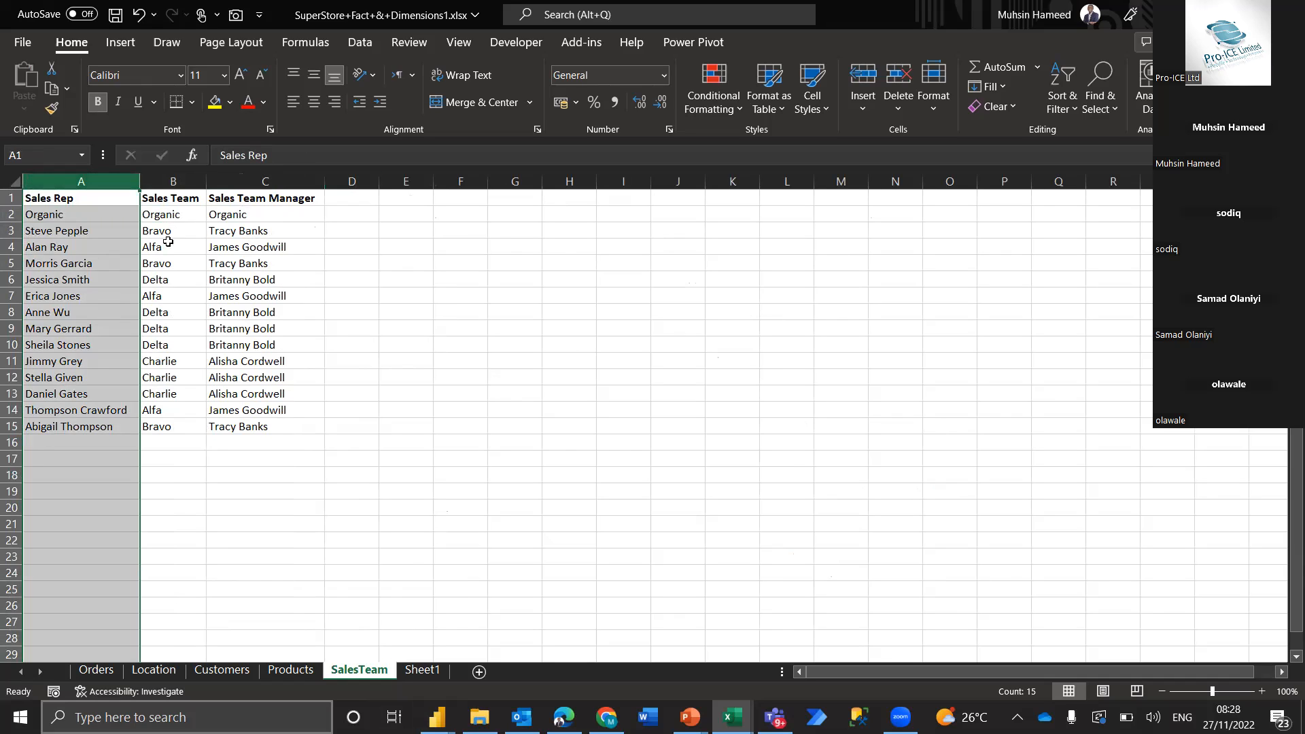
Return to Sheet1 and highlight the Orders field list in C3:C17 together with the SalesTeam field list in H3:H8
click(420, 670)
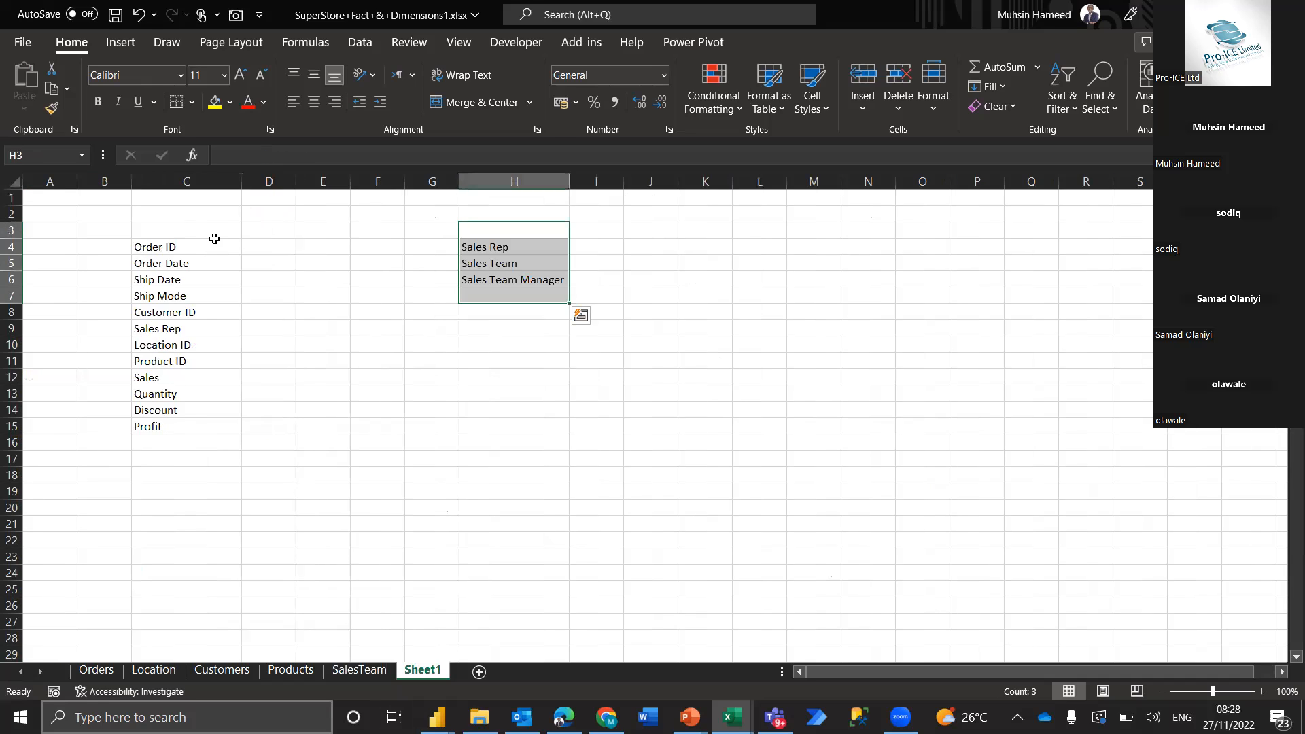
drag(214, 231, 225, 462)
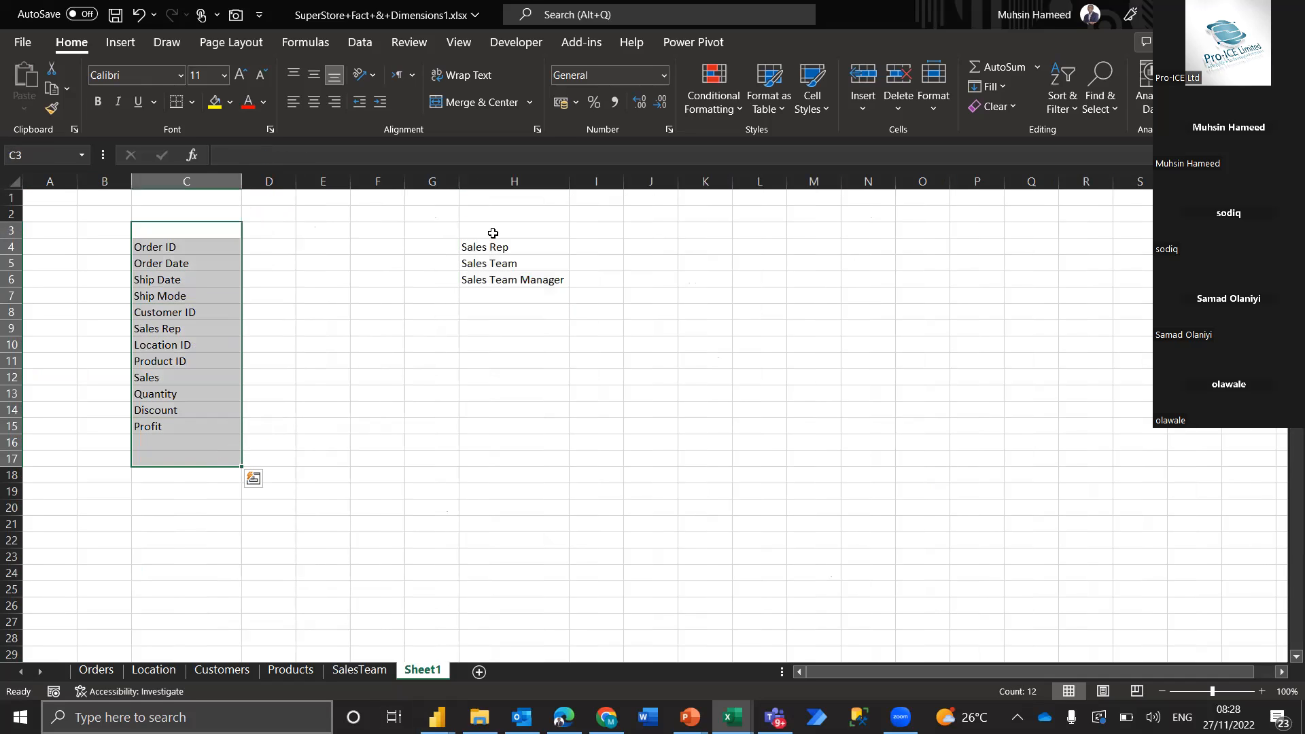
drag(492, 233, 495, 306)
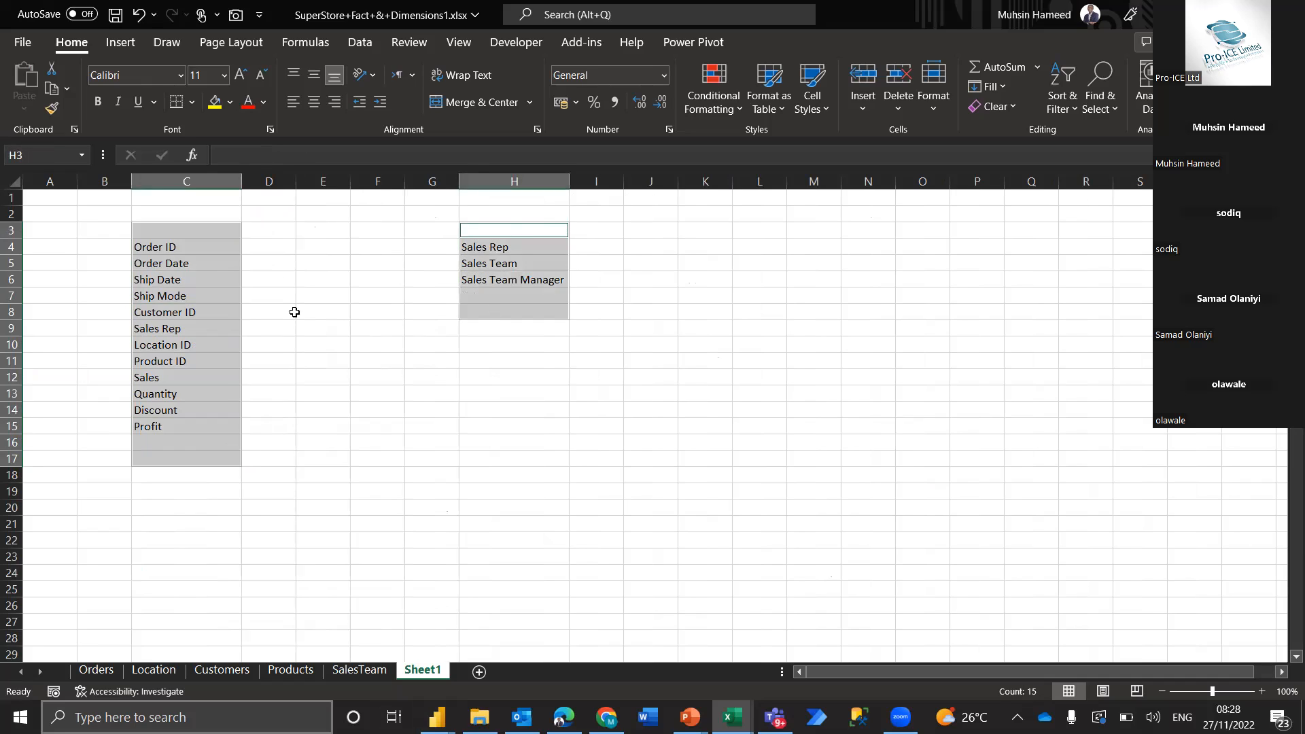
Draw a straight arrow from Sales Rep in the Orders field list to Sales Rep in the SalesTeam field list
click(120, 43)
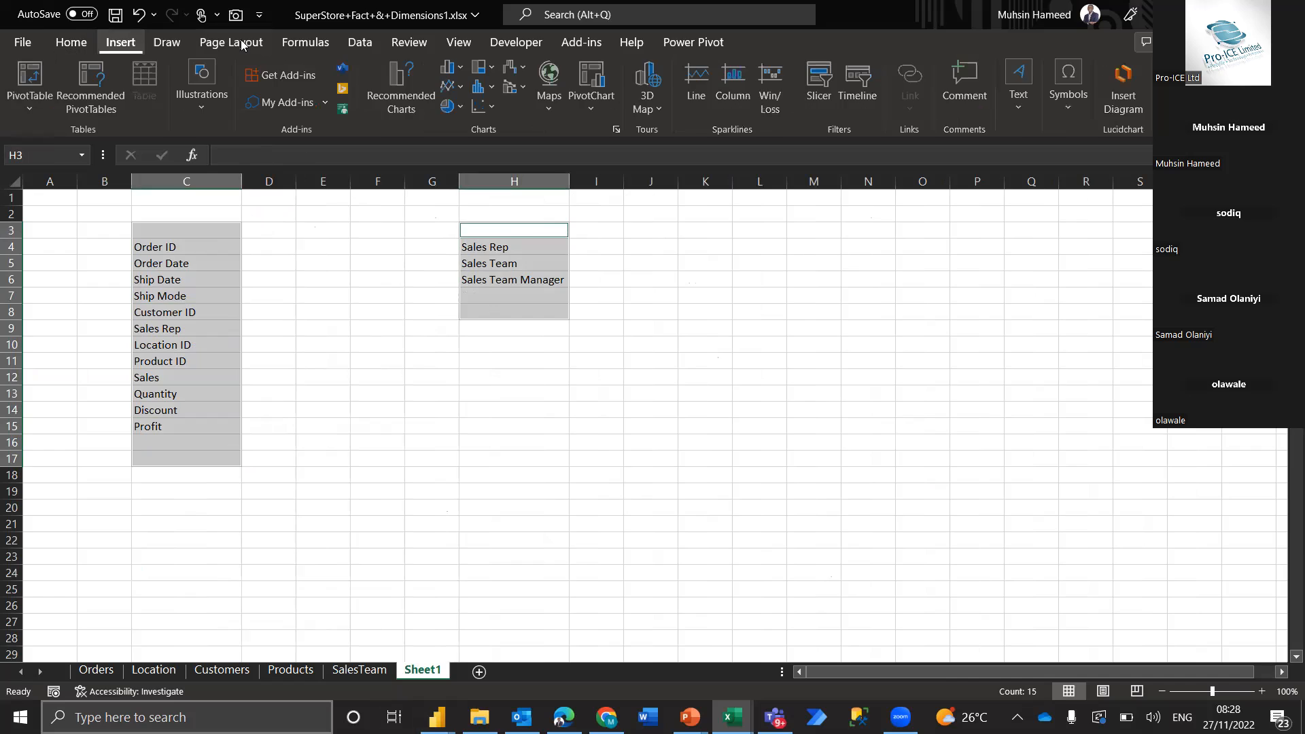
click(210, 111)
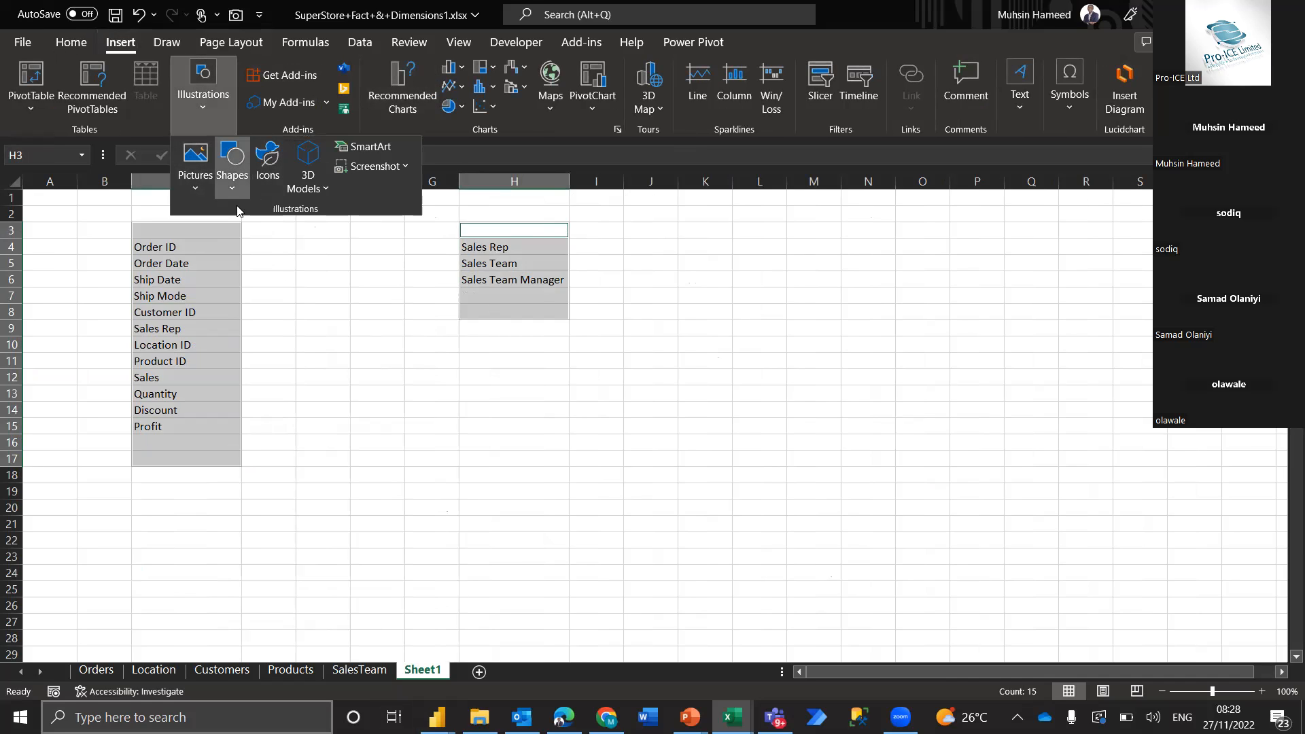
click(232, 178)
click(256, 233)
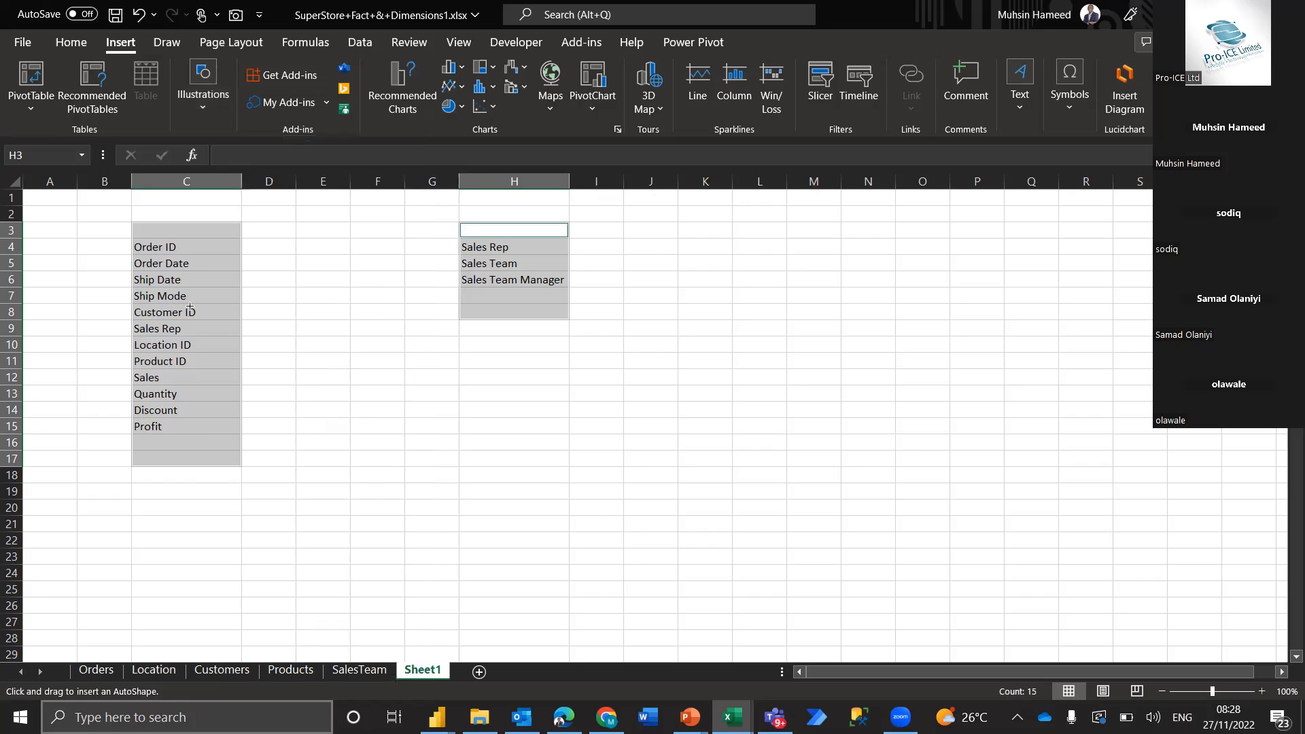
drag(247, 331, 450, 252)
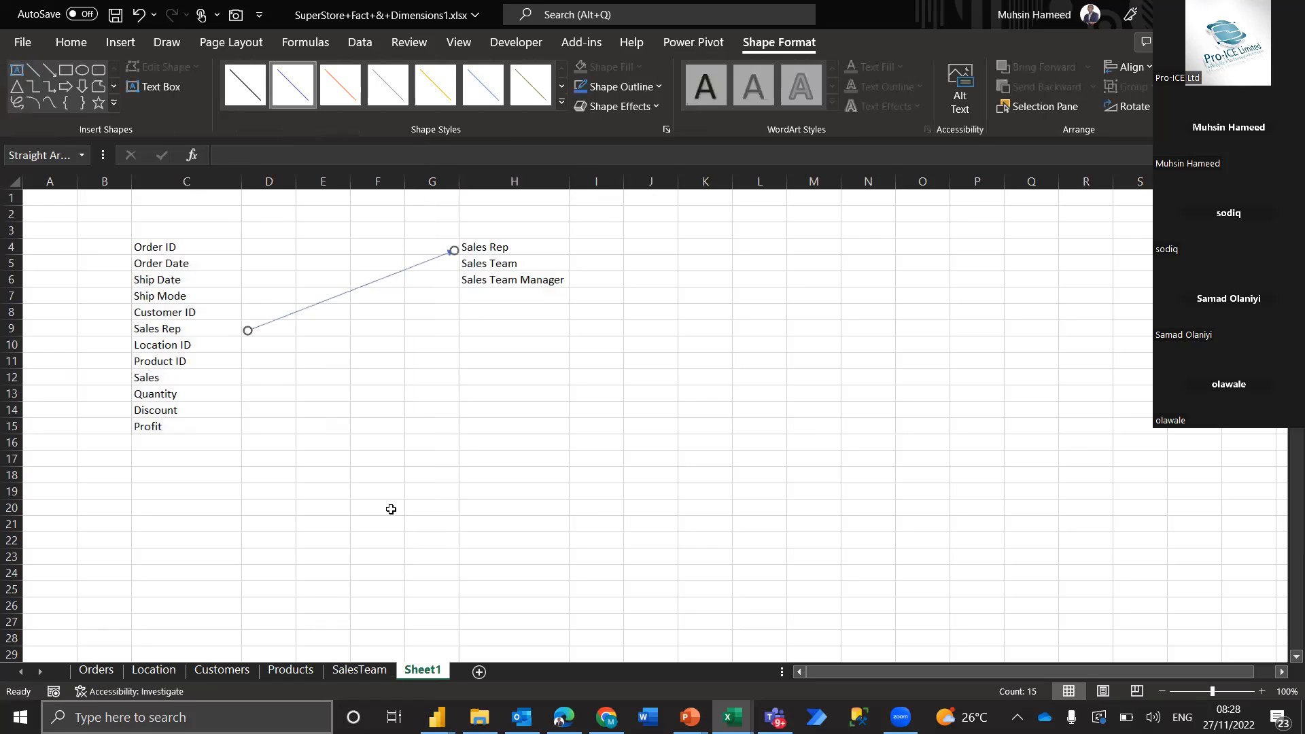
click(304, 382)
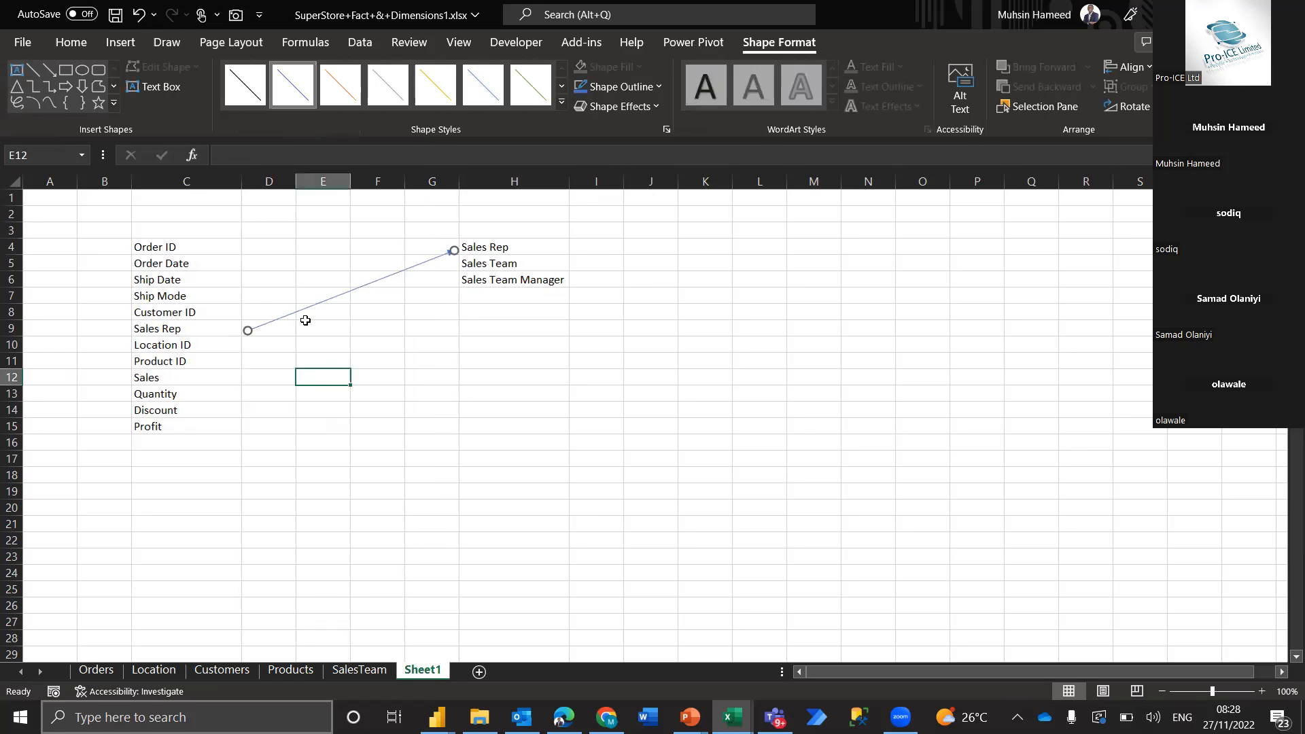
Fill both Sales Rep cells, C9 and H4, with yellow
click(211, 336)
click(215, 104)
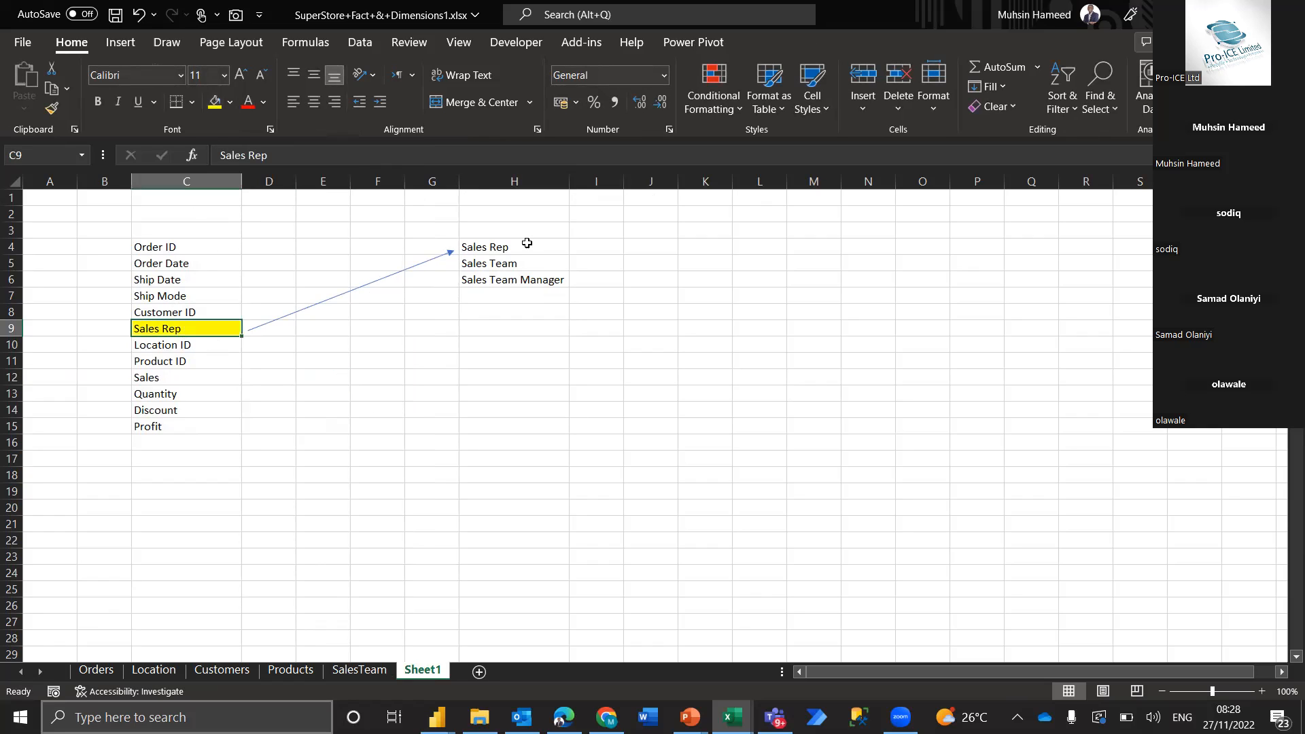
click(528, 246)
click(215, 103)
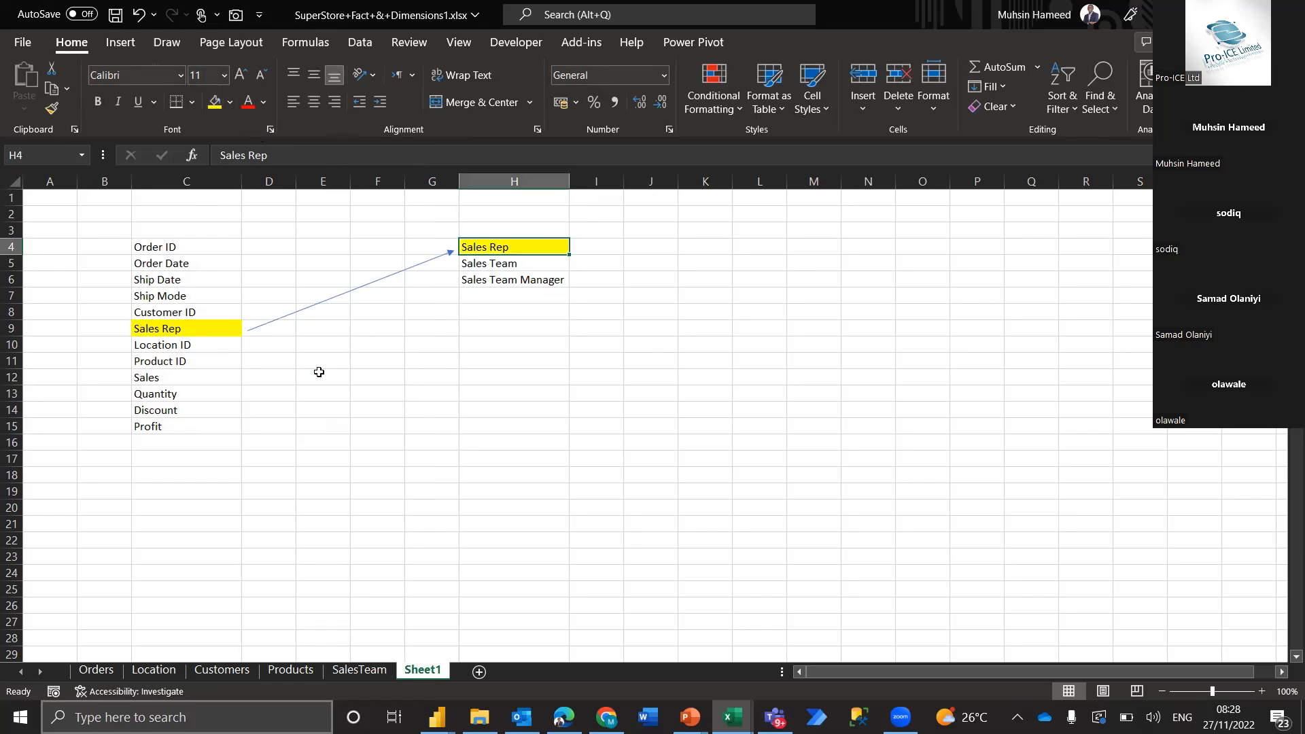
Trace the link from Sales Rep in C9 to Sales Rep in H4 and on to Sales Team Manager in H6
drag(506, 283, 351, 527)
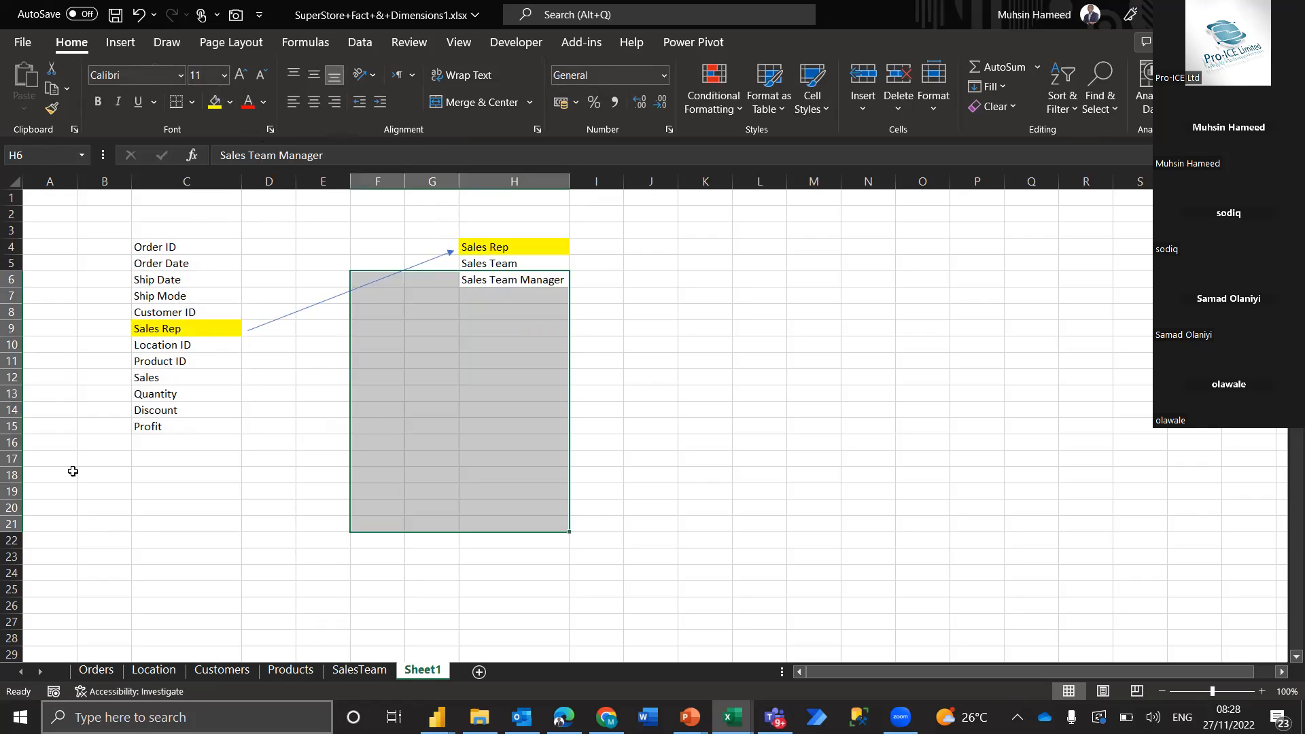
click(161, 440)
drag(233, 324, 487, 233)
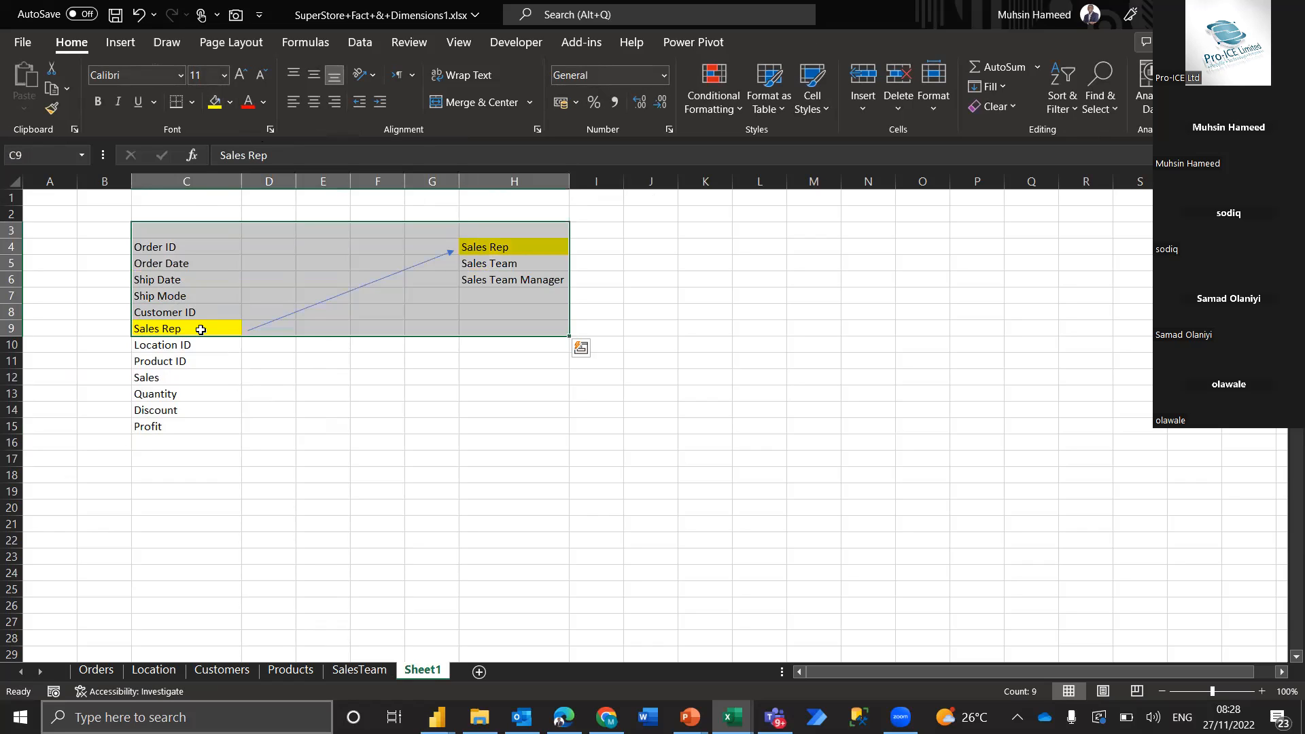
click(516, 250)
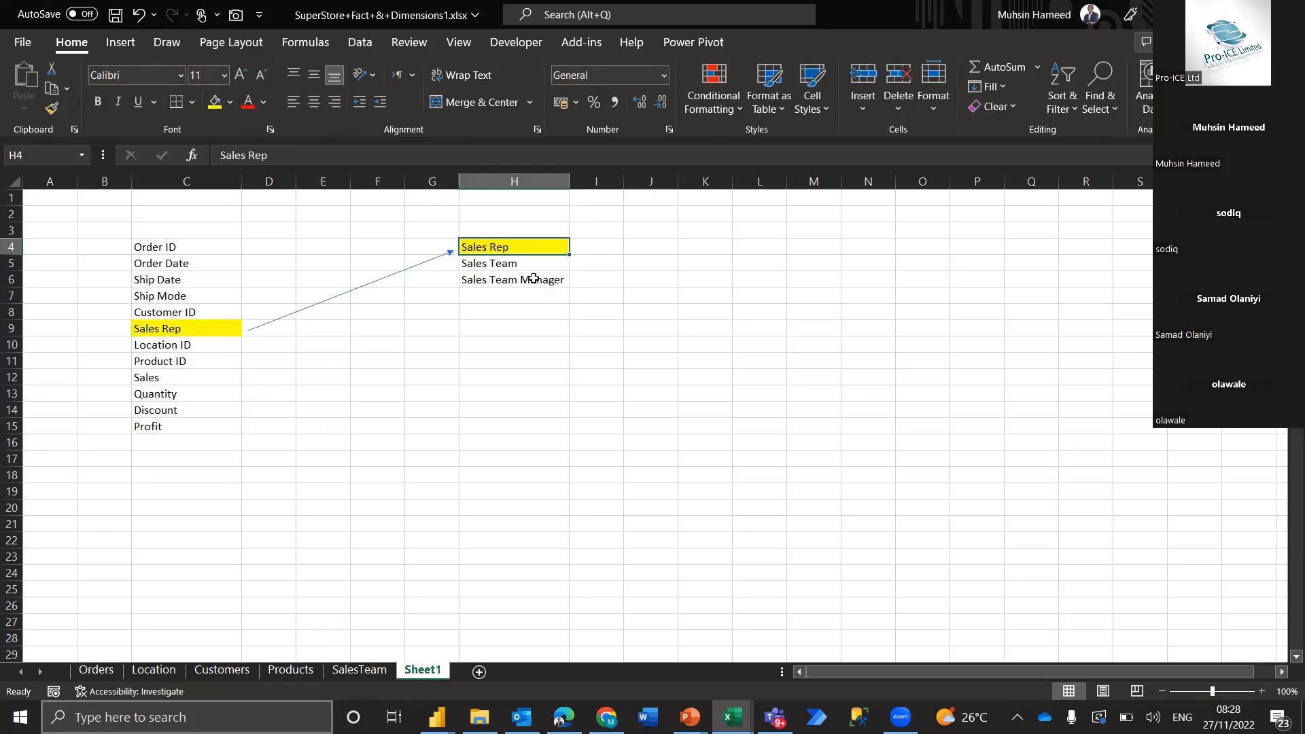
click(533, 279)
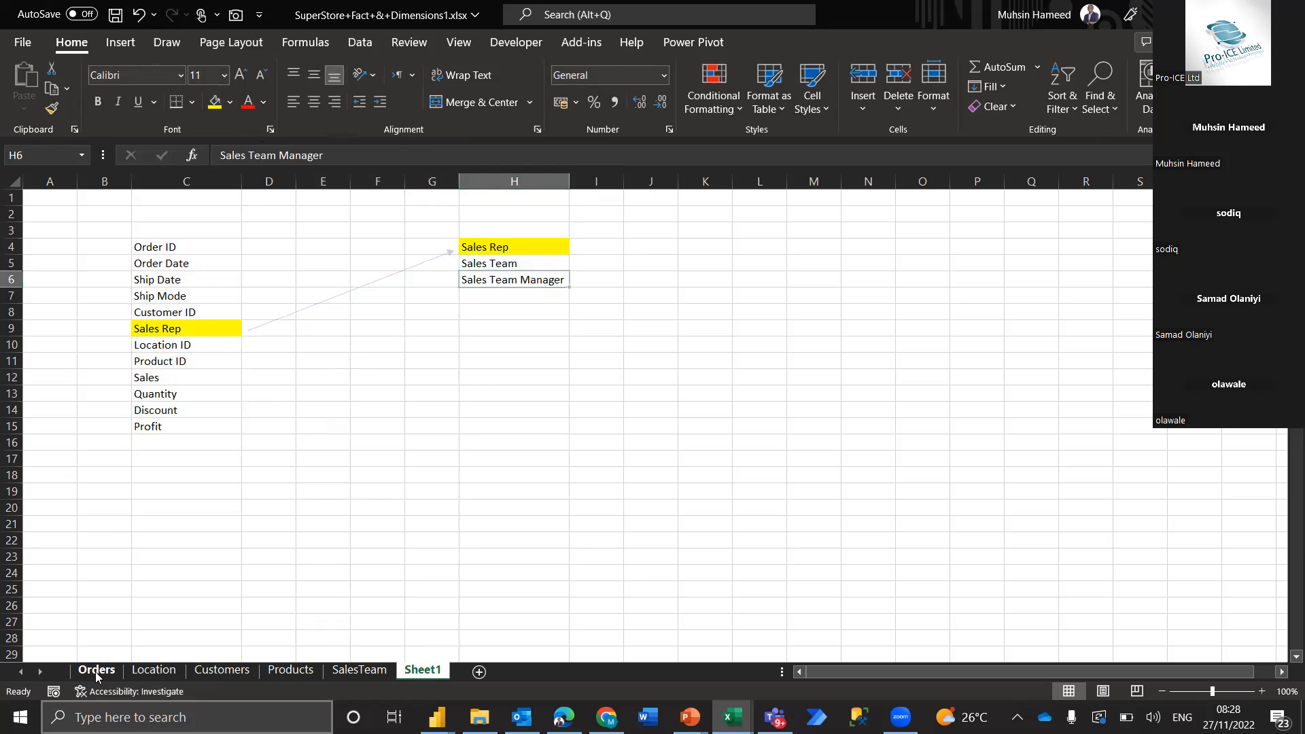
On Orders, review the Sales Rep lookup cell F6407 and the VLOOKUP formula in G6407
click(261, 217)
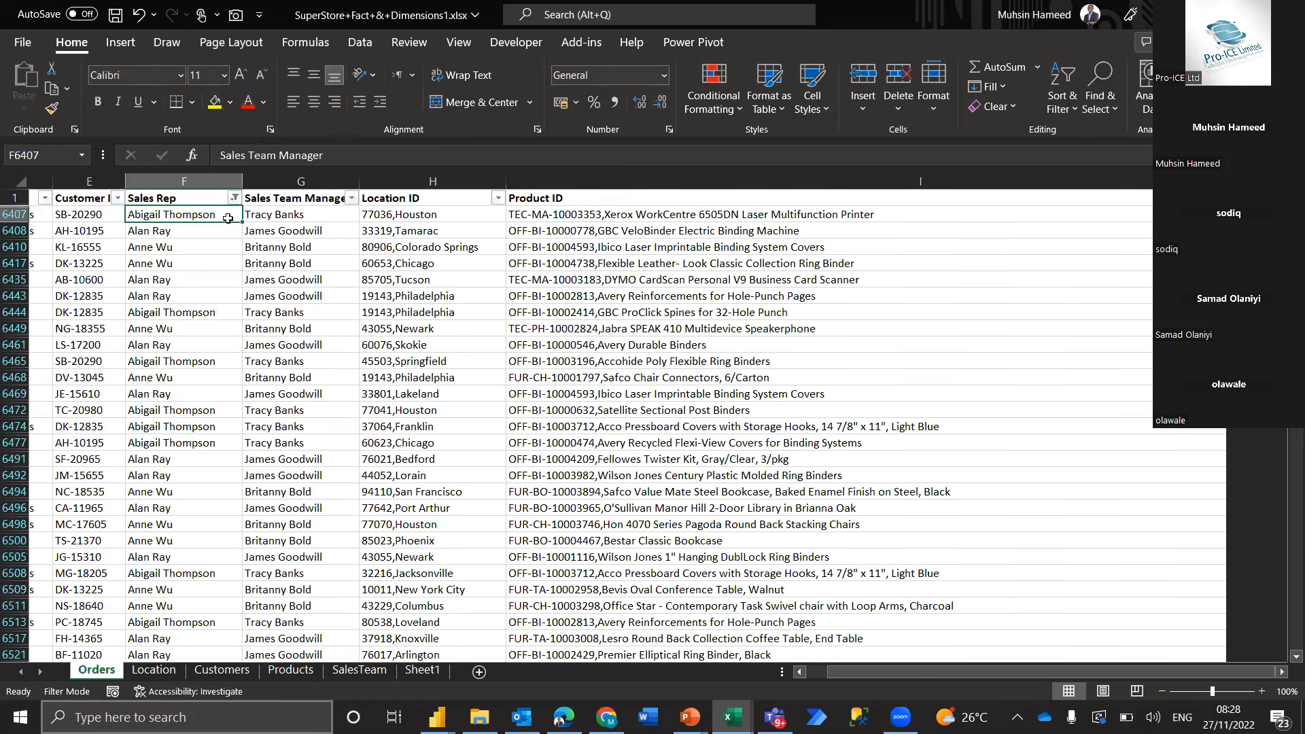
click(150, 216)
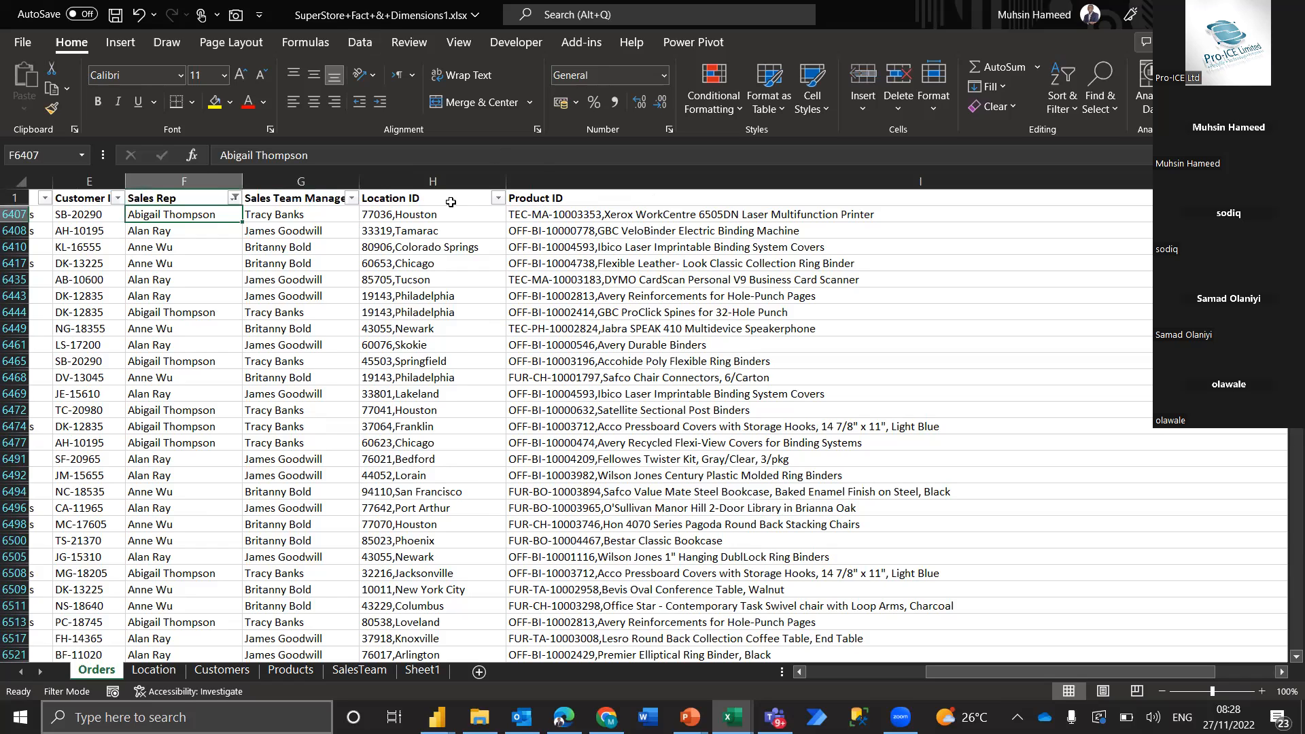
click(272, 216)
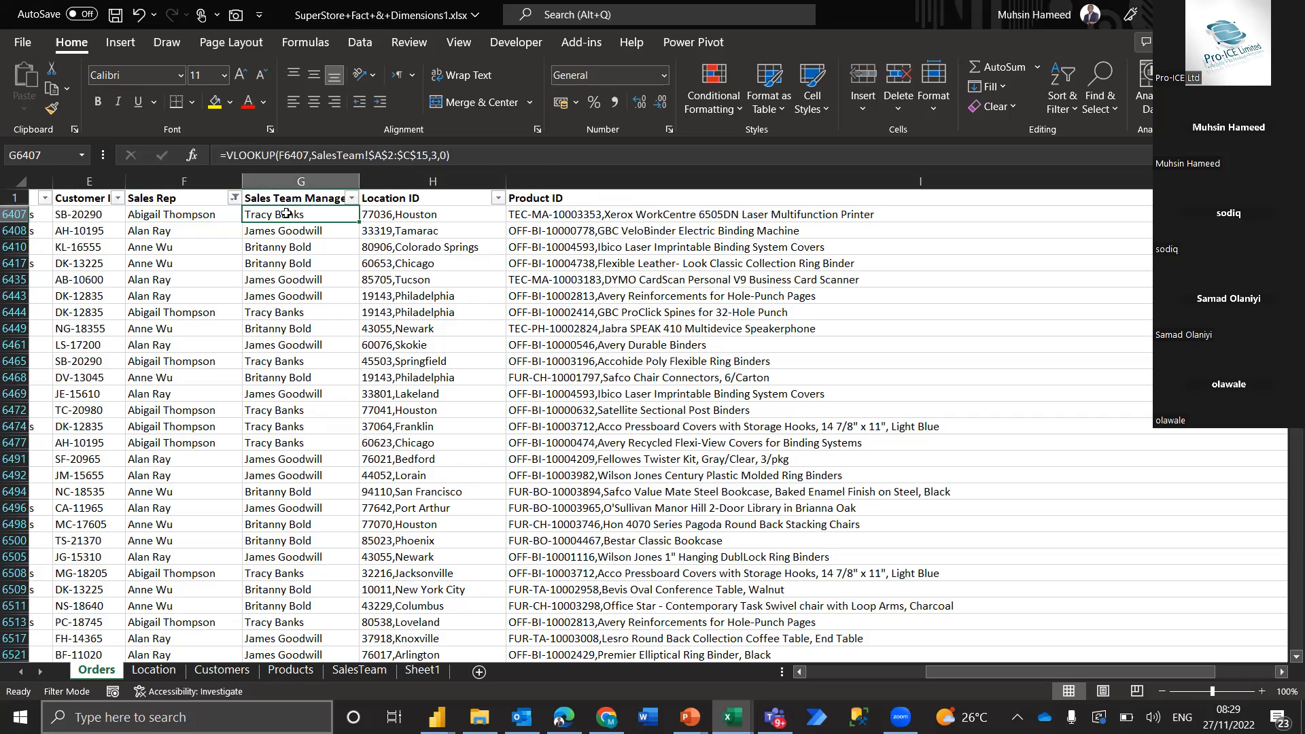
Return to Sheet1 and compare the highlighted Sales Rep field in C9 with the one in H4
click(425, 676)
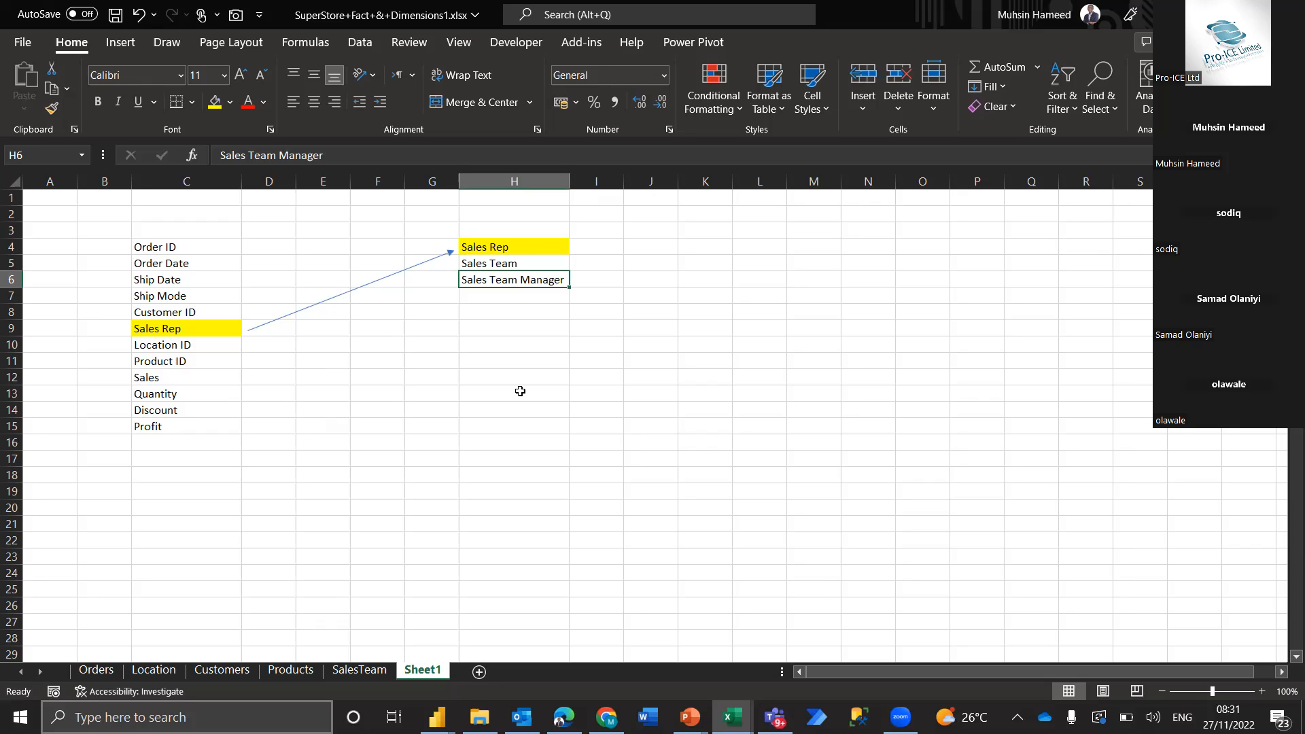
click(165, 208)
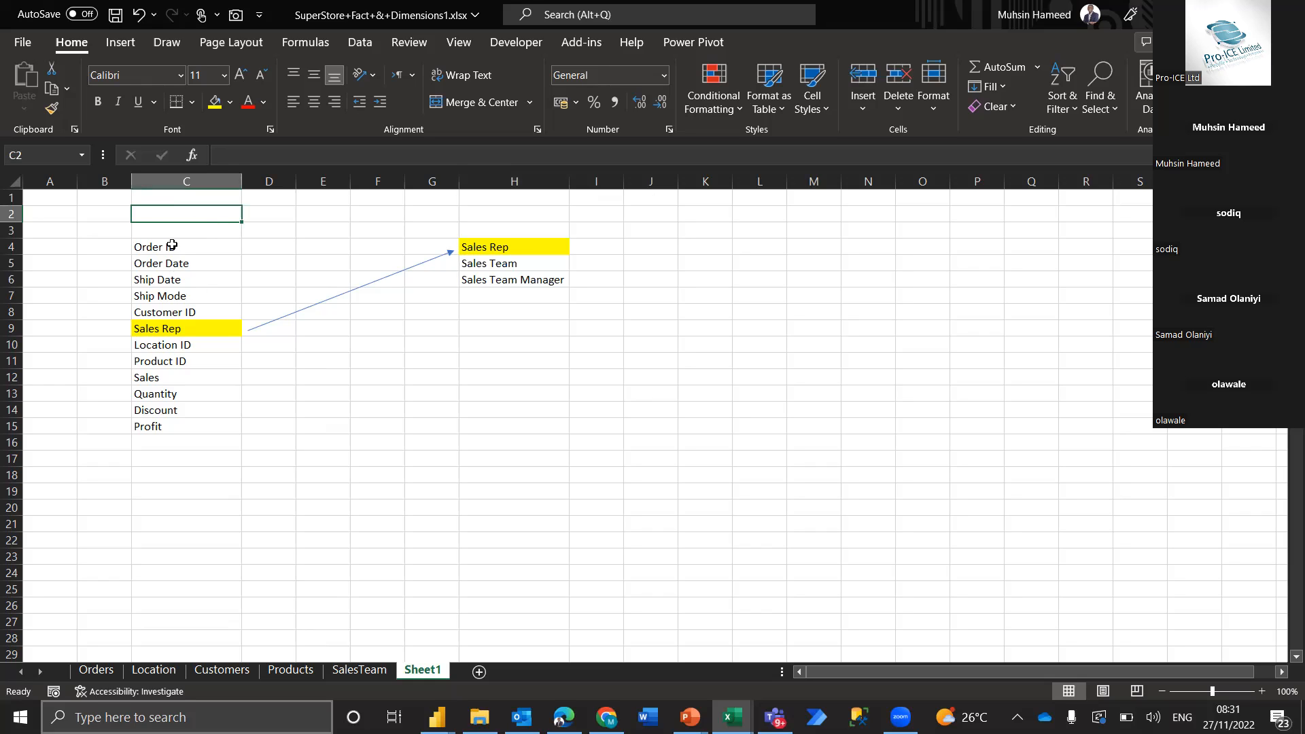
click(178, 324)
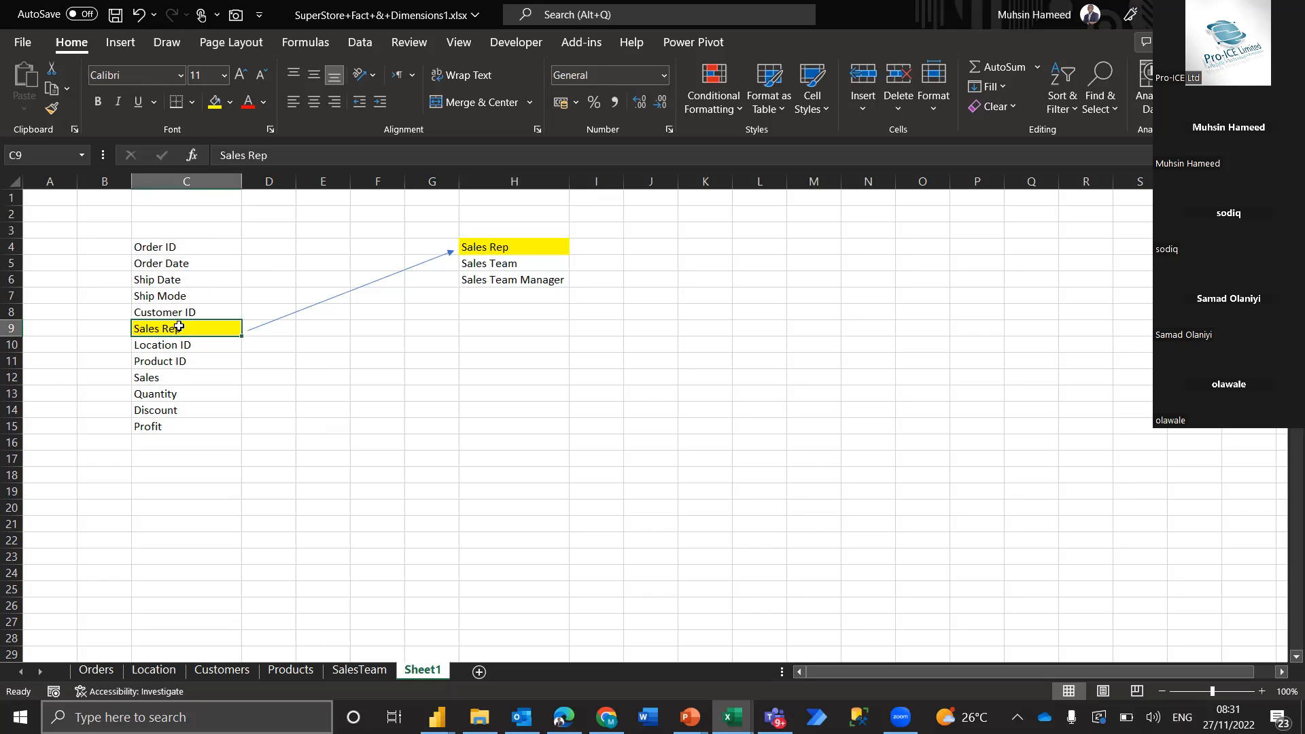
click(520, 254)
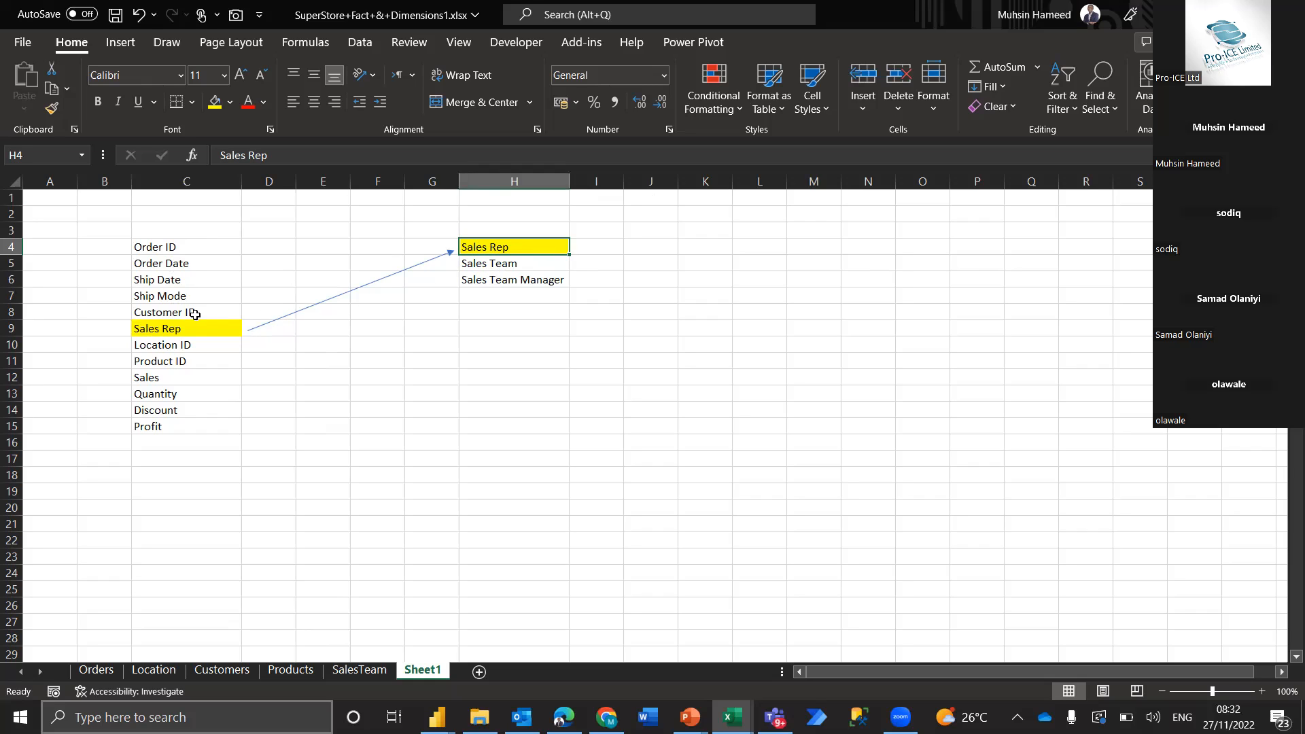
Examine the Orders field block in columns B to D against the SalesTeam field block around column H
drag(125, 231, 270, 458)
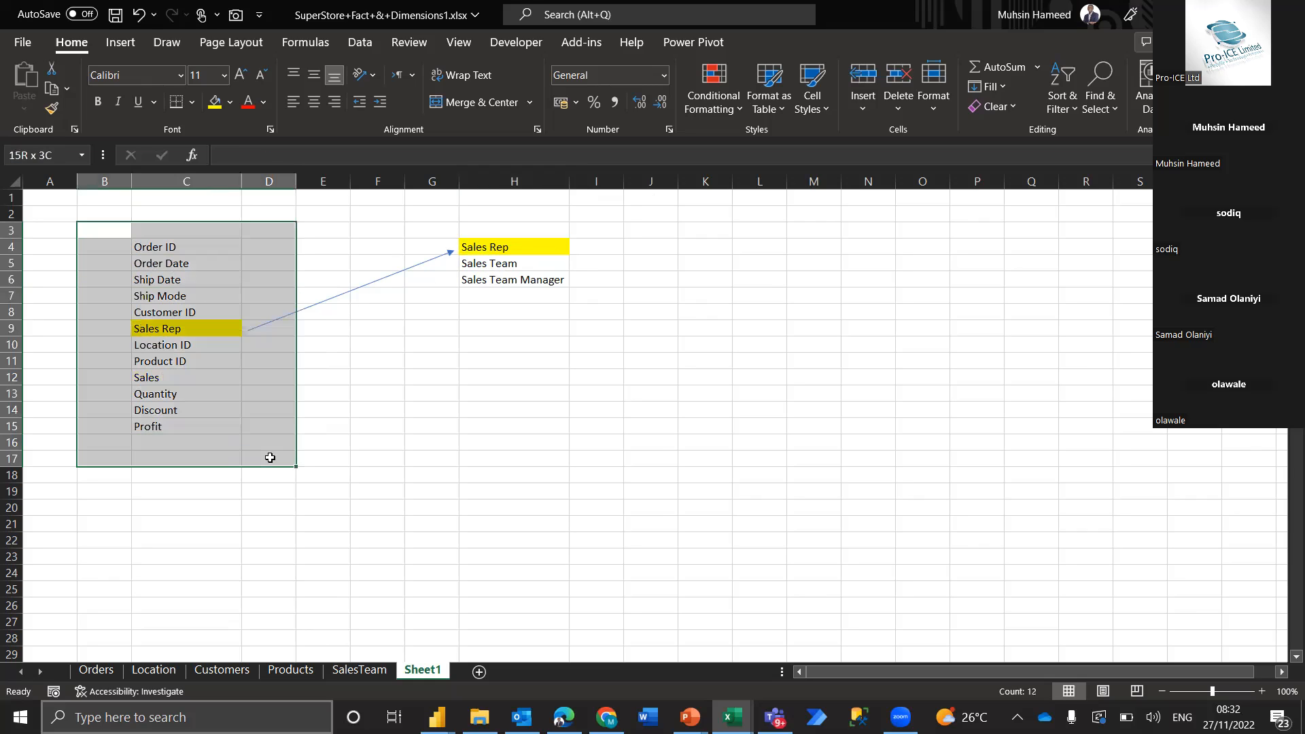
drag(407, 226, 592, 451)
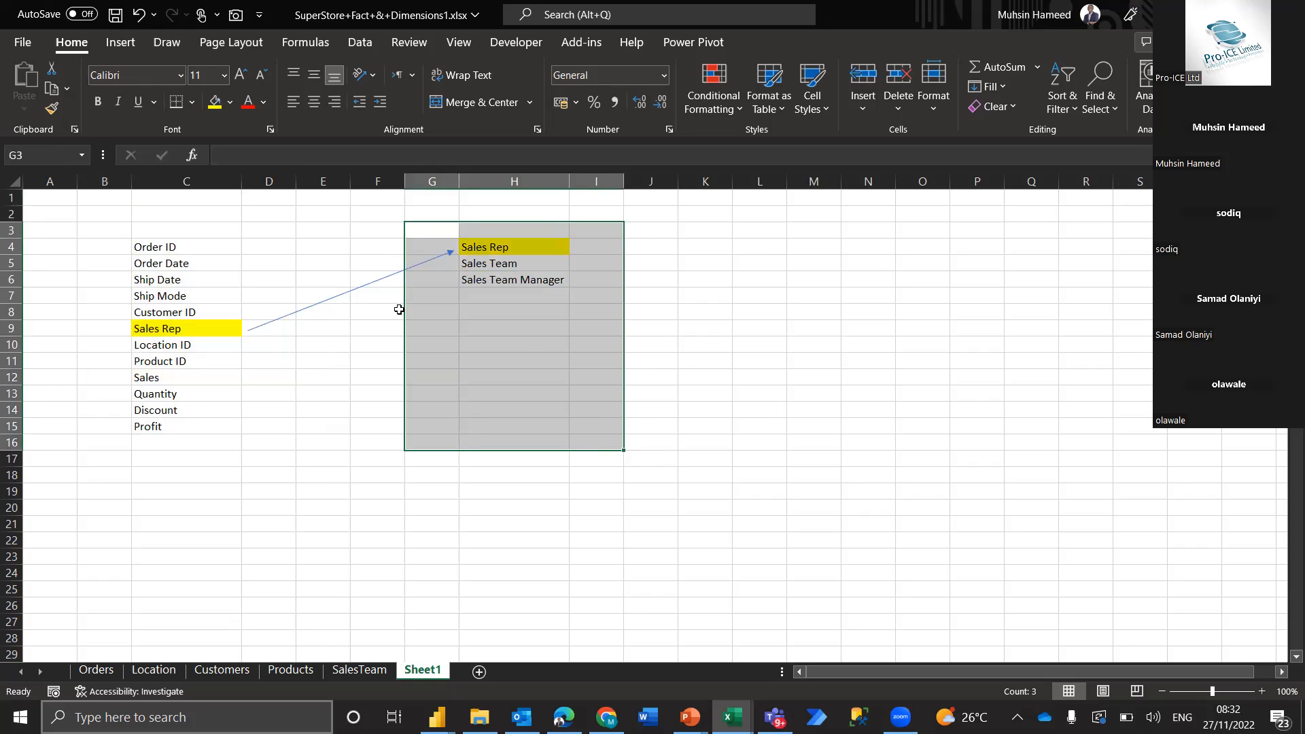
click(312, 372)
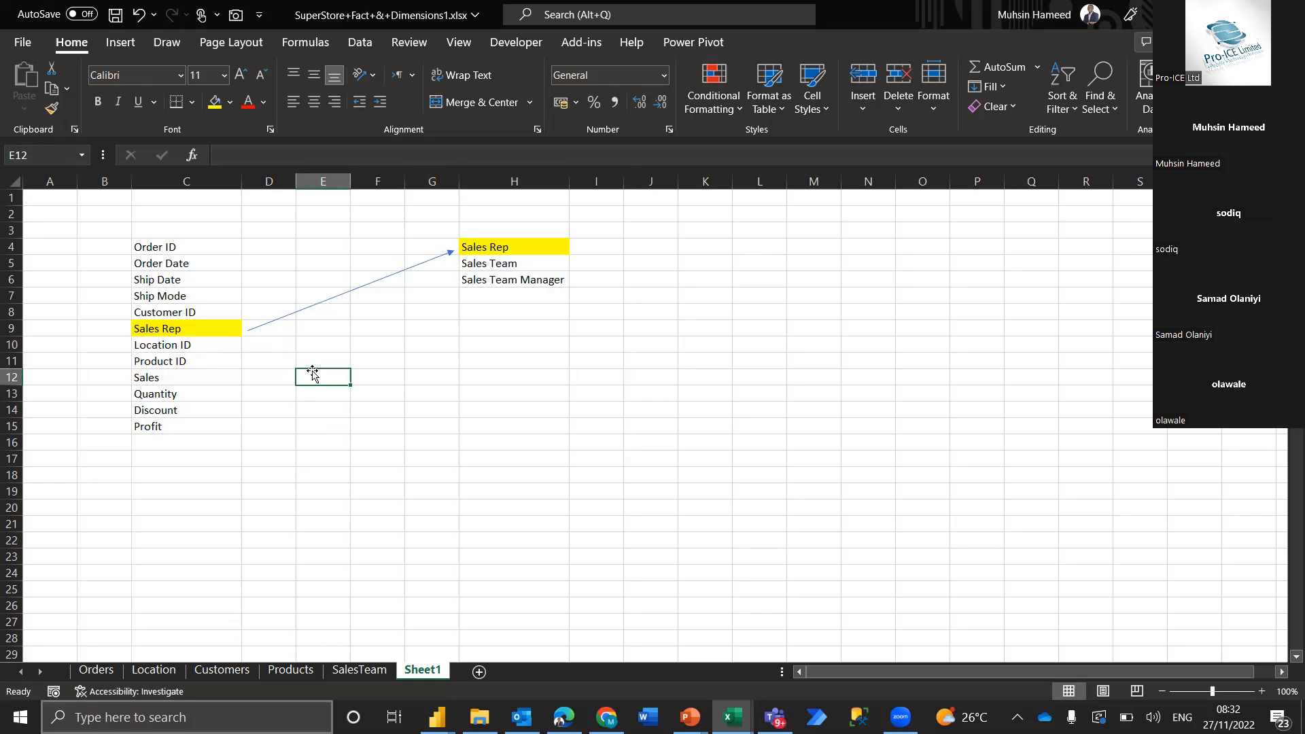
click(199, 338)
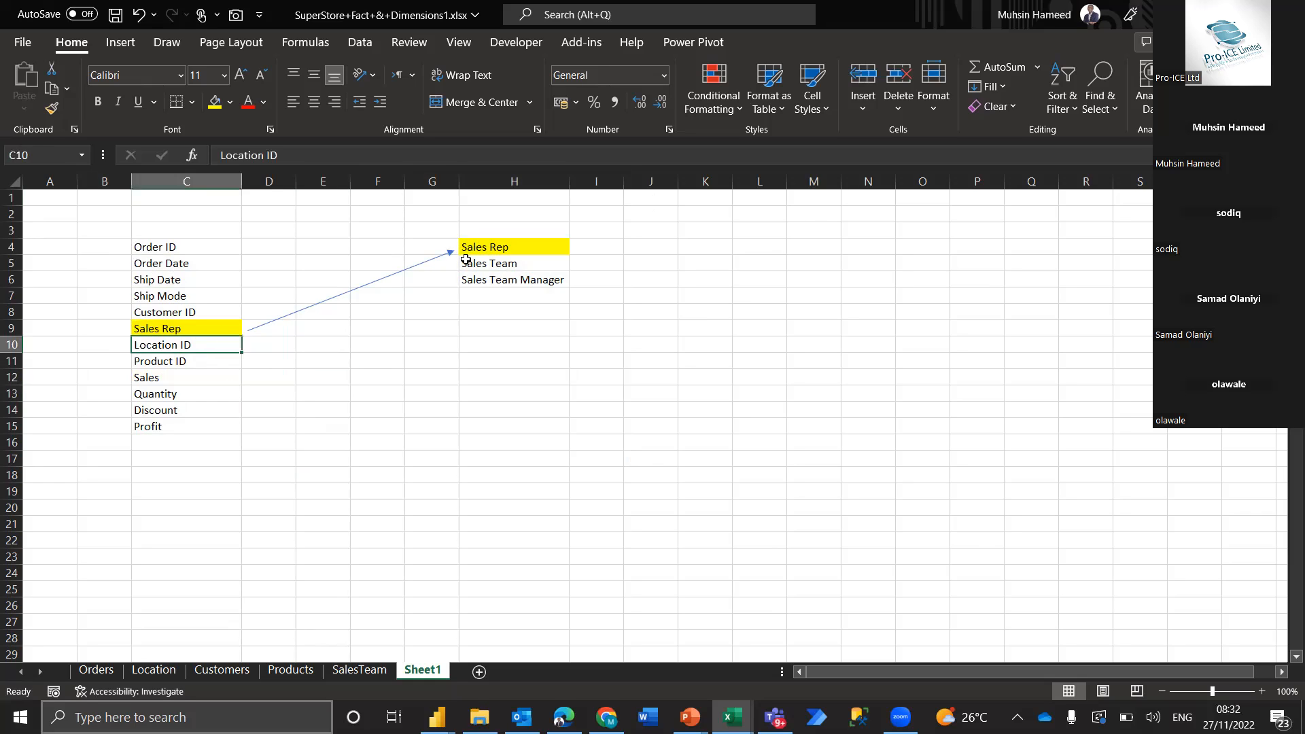
drag(522, 204, 523, 374)
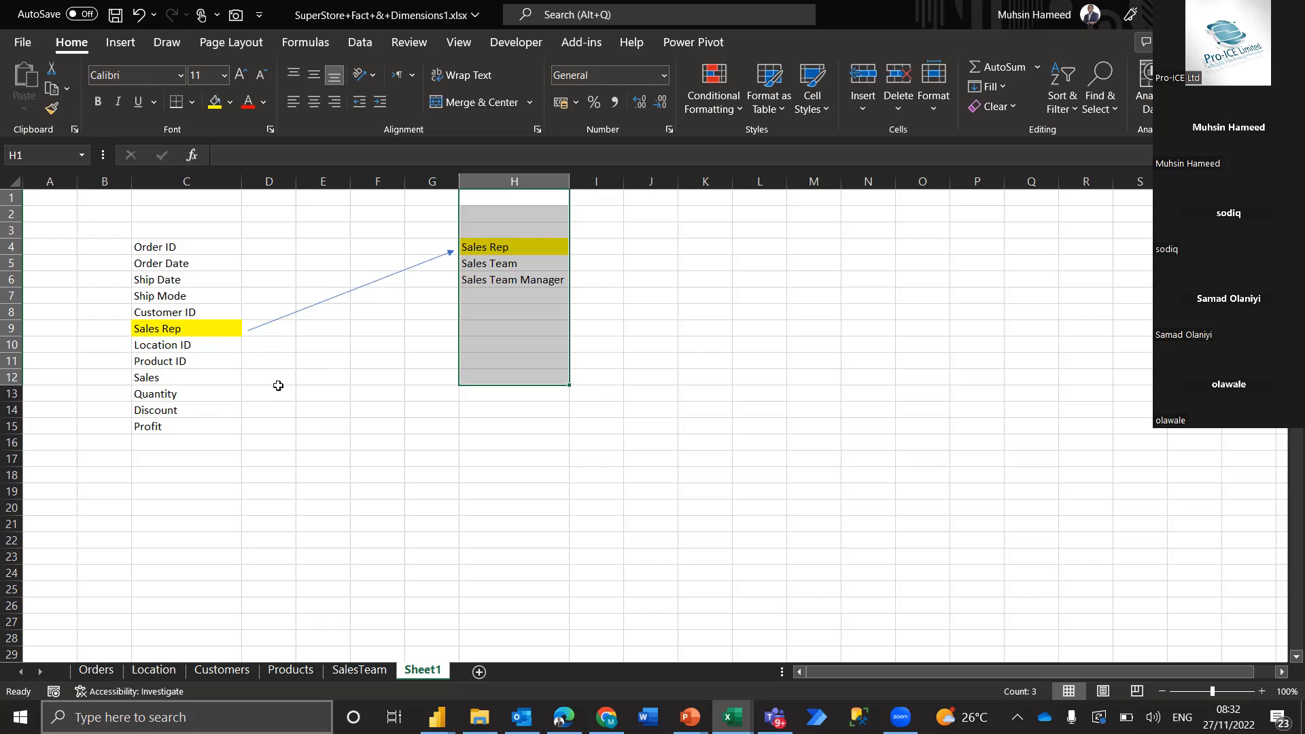
drag(102, 224, 268, 475)
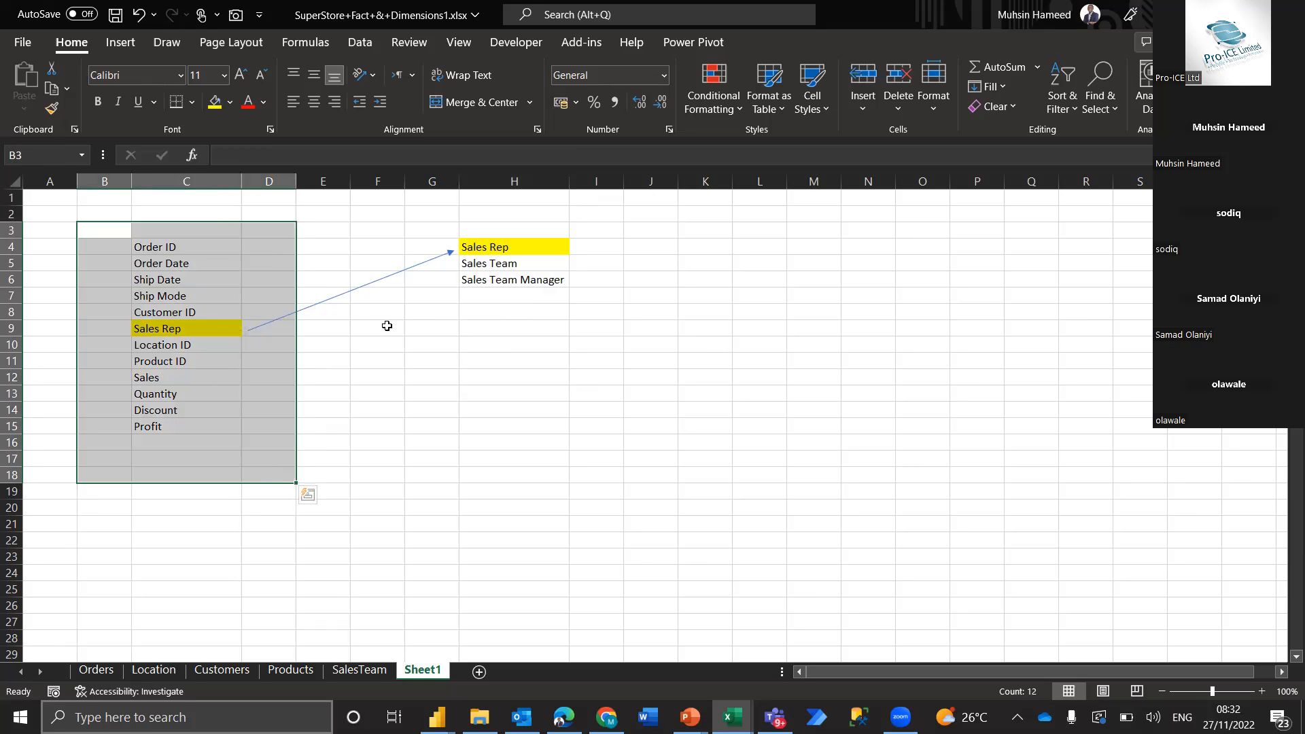
click(344, 324)
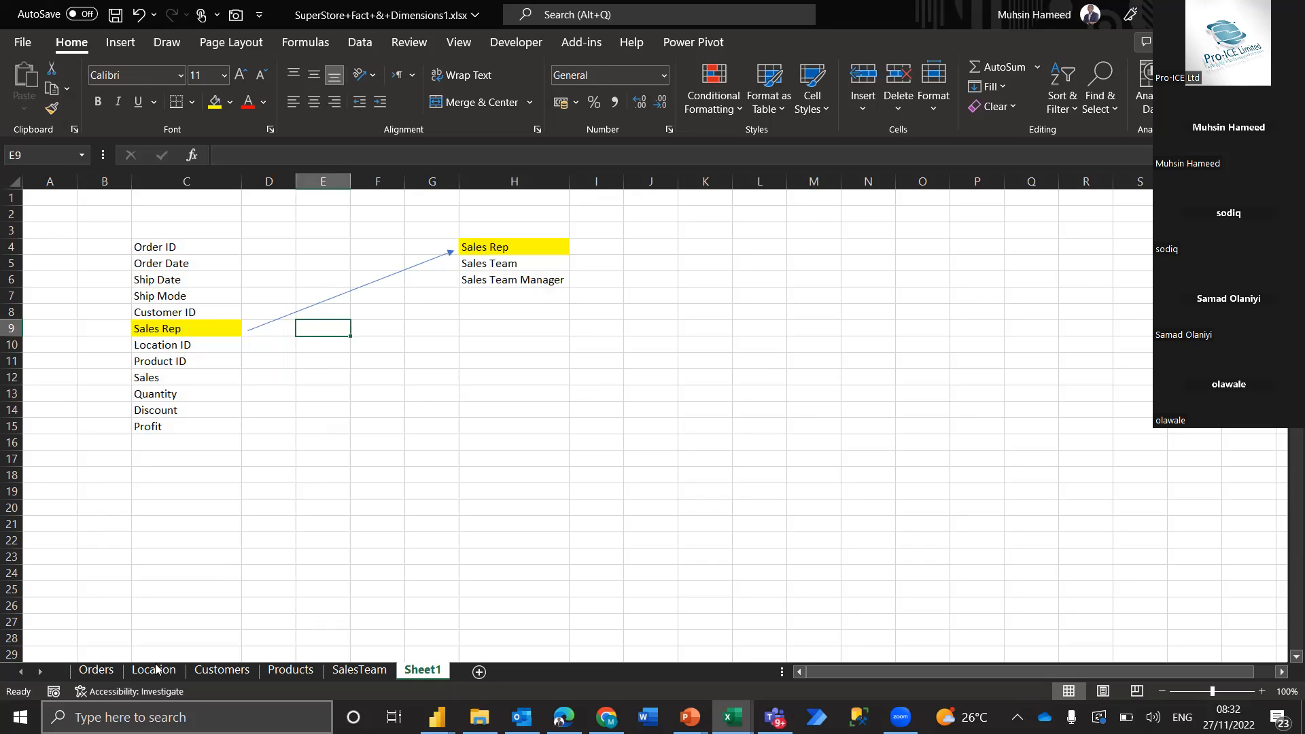
Compare the Sales Rep column on Orders with the Sales Rep column on SalesTeam, and return to Sheet1 at cell C20
click(96, 669)
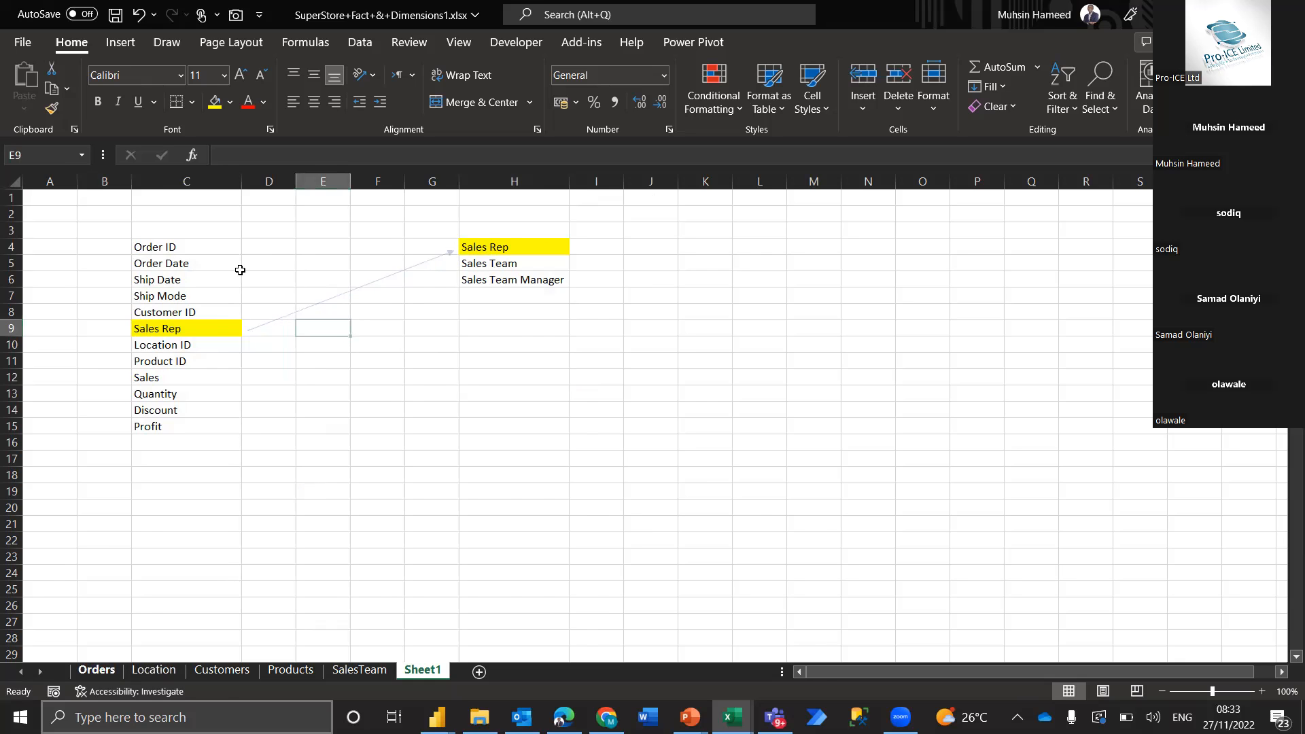
click(206, 179)
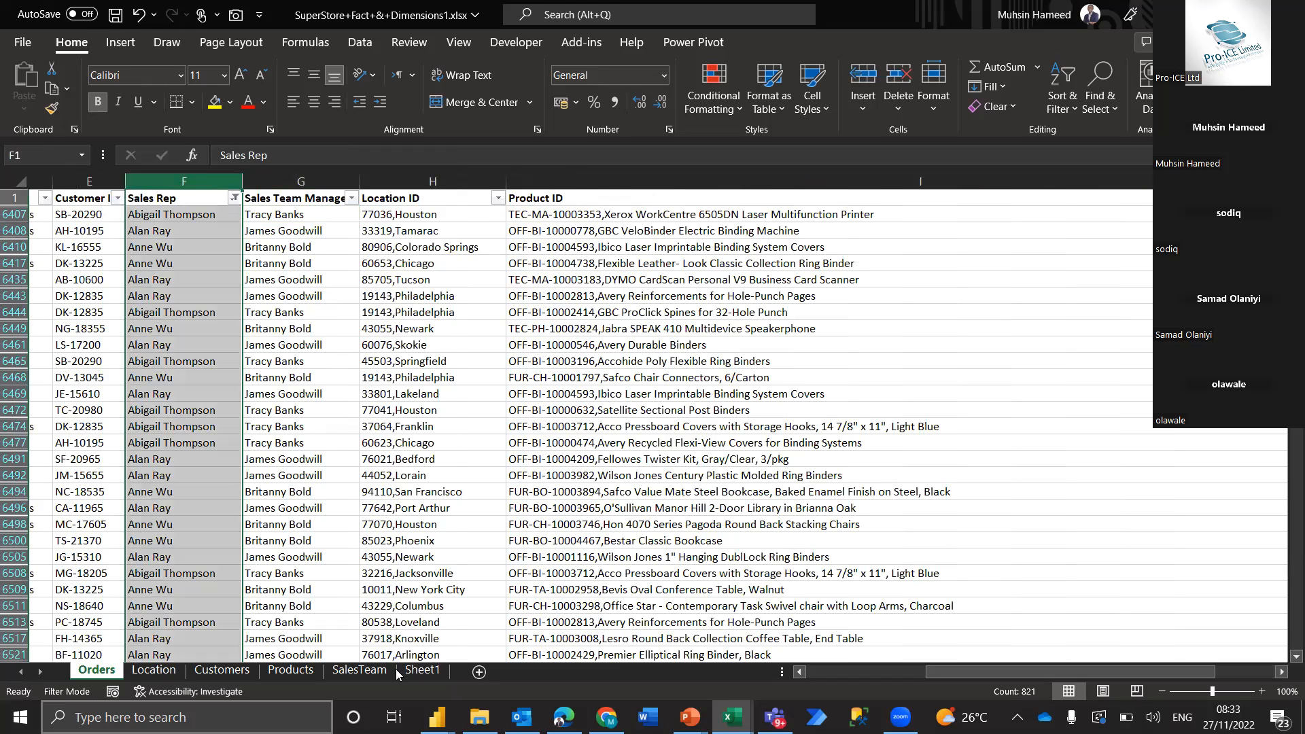
click(361, 670)
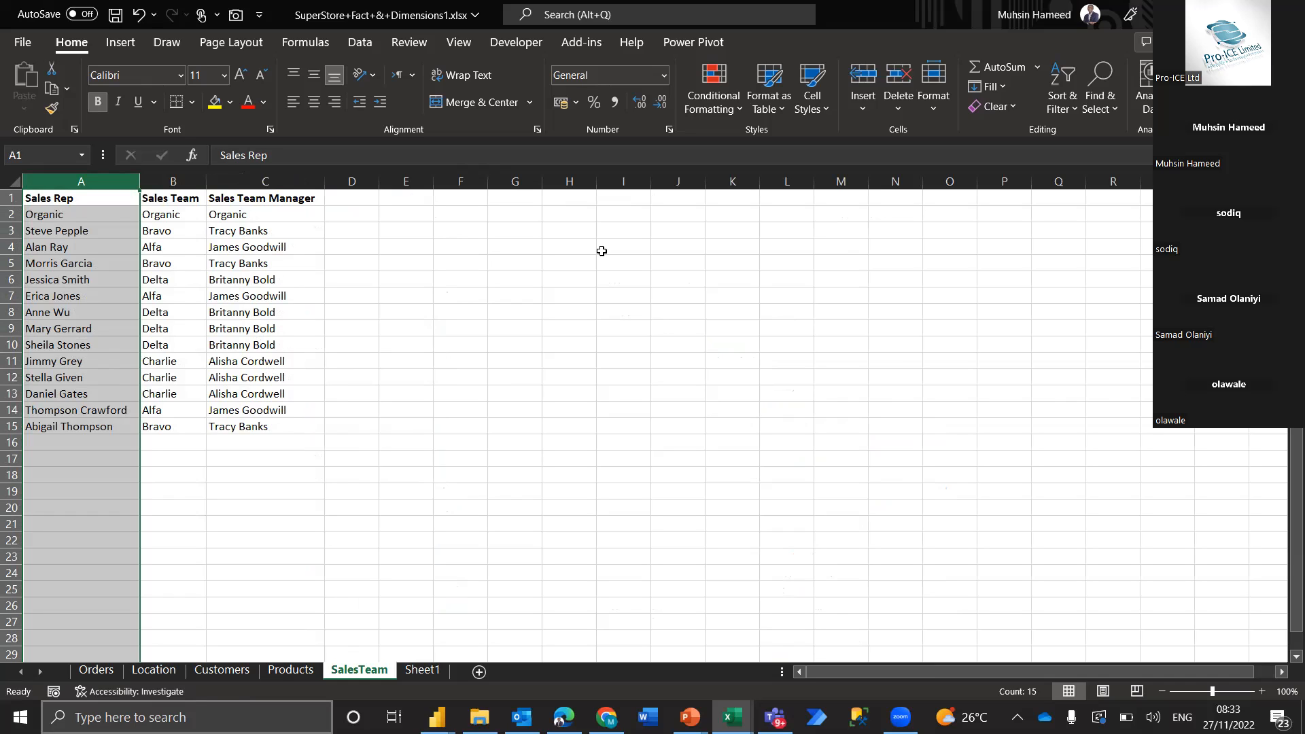
key(alt+Tab)
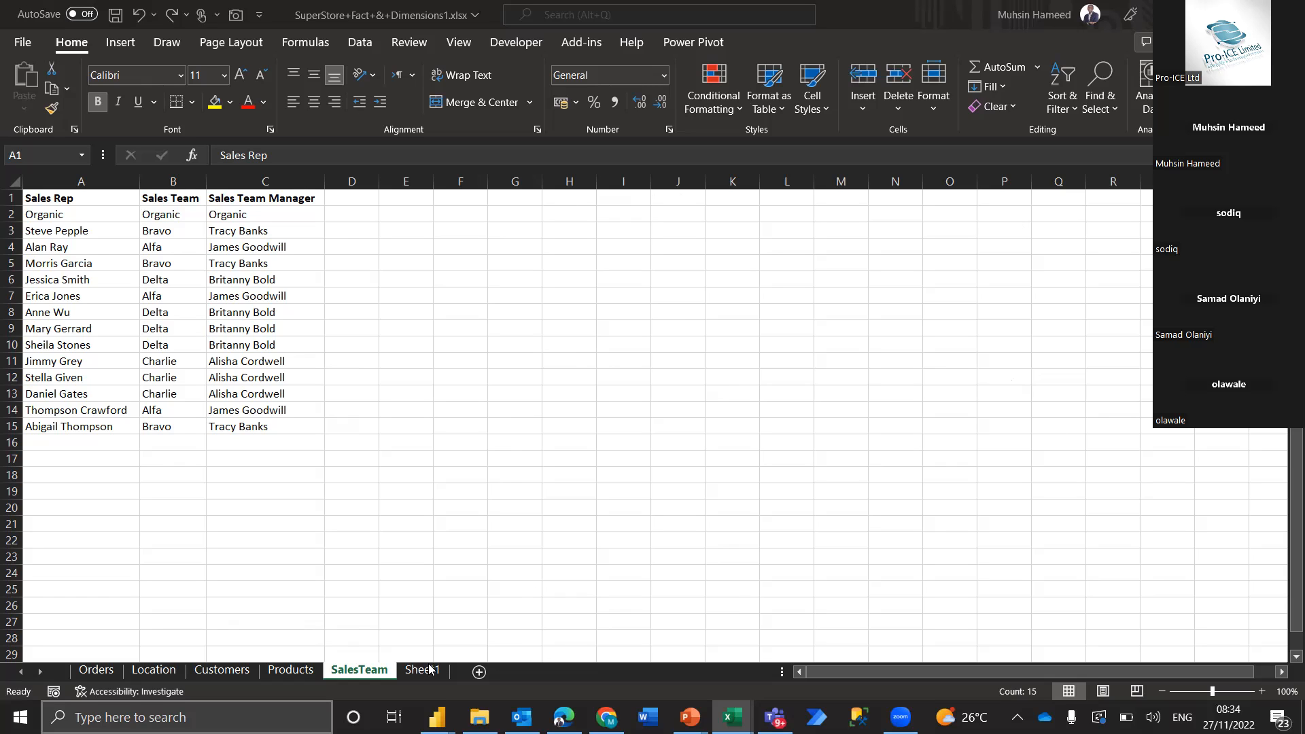
key(ctrl+space)
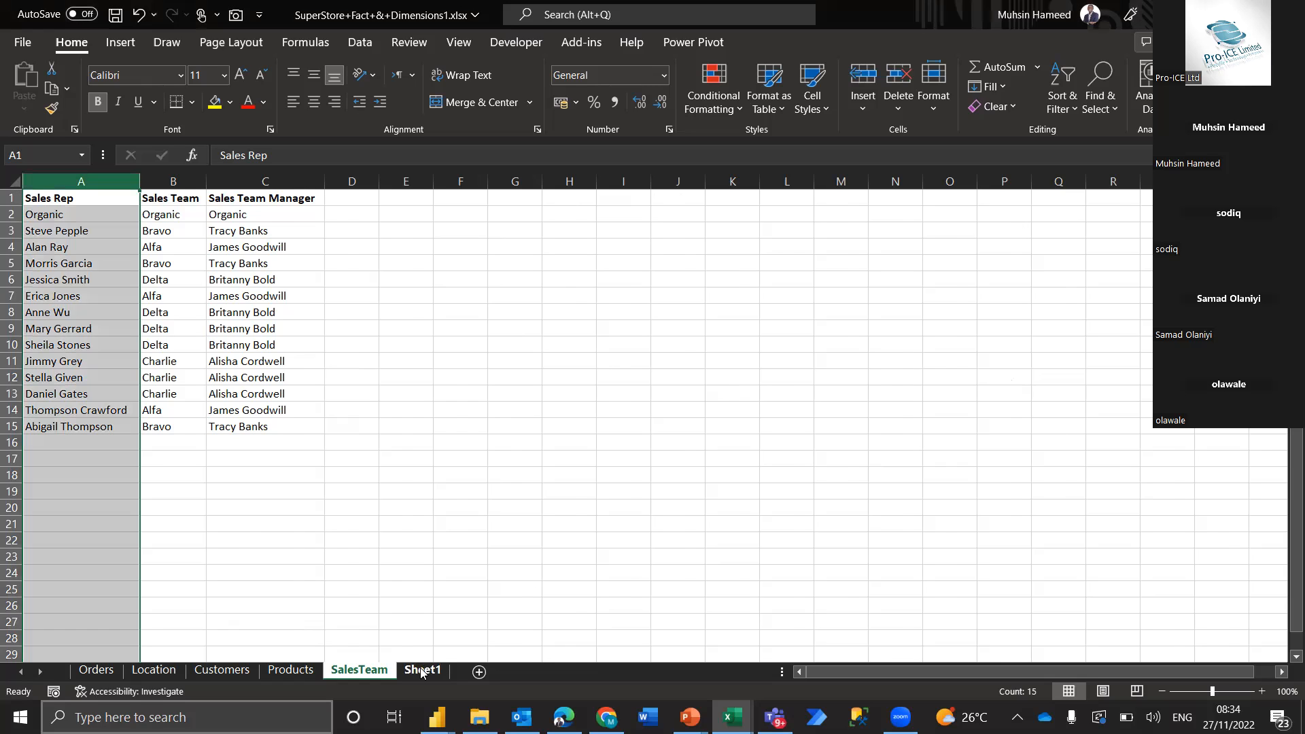
click(423, 671)
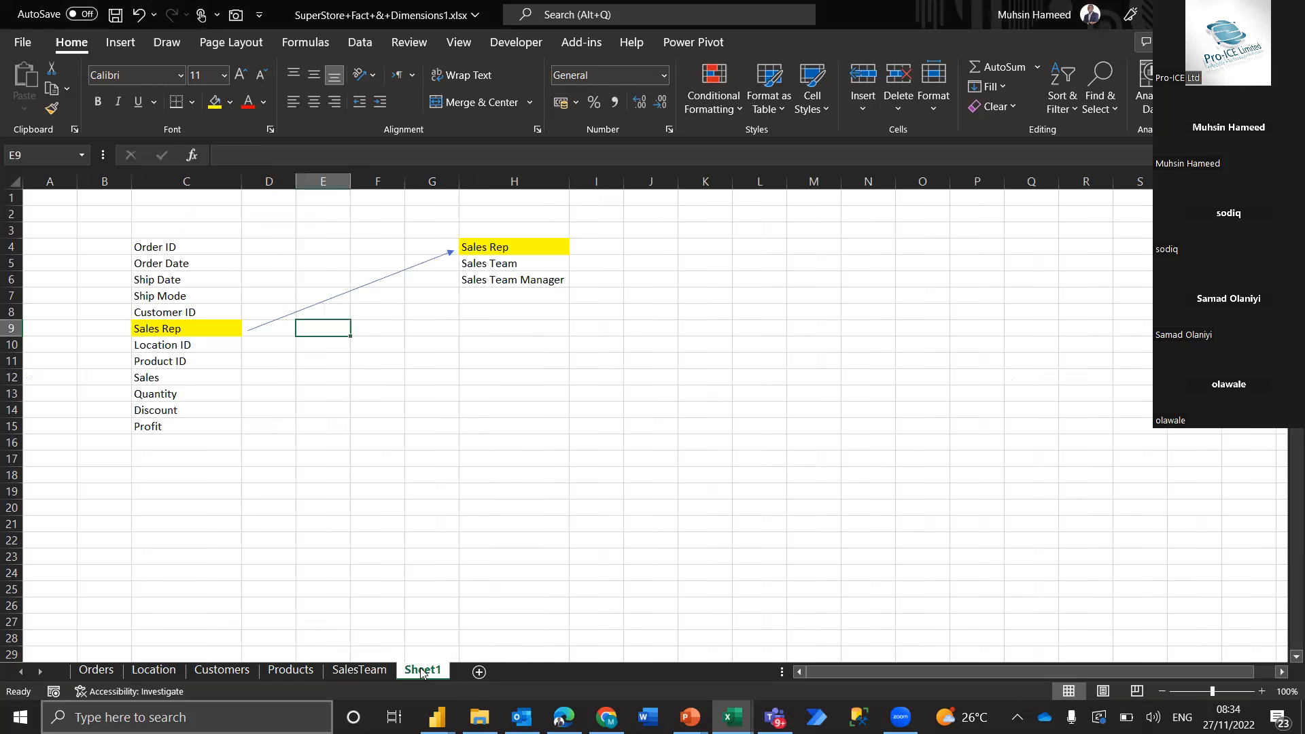
click(140, 511)
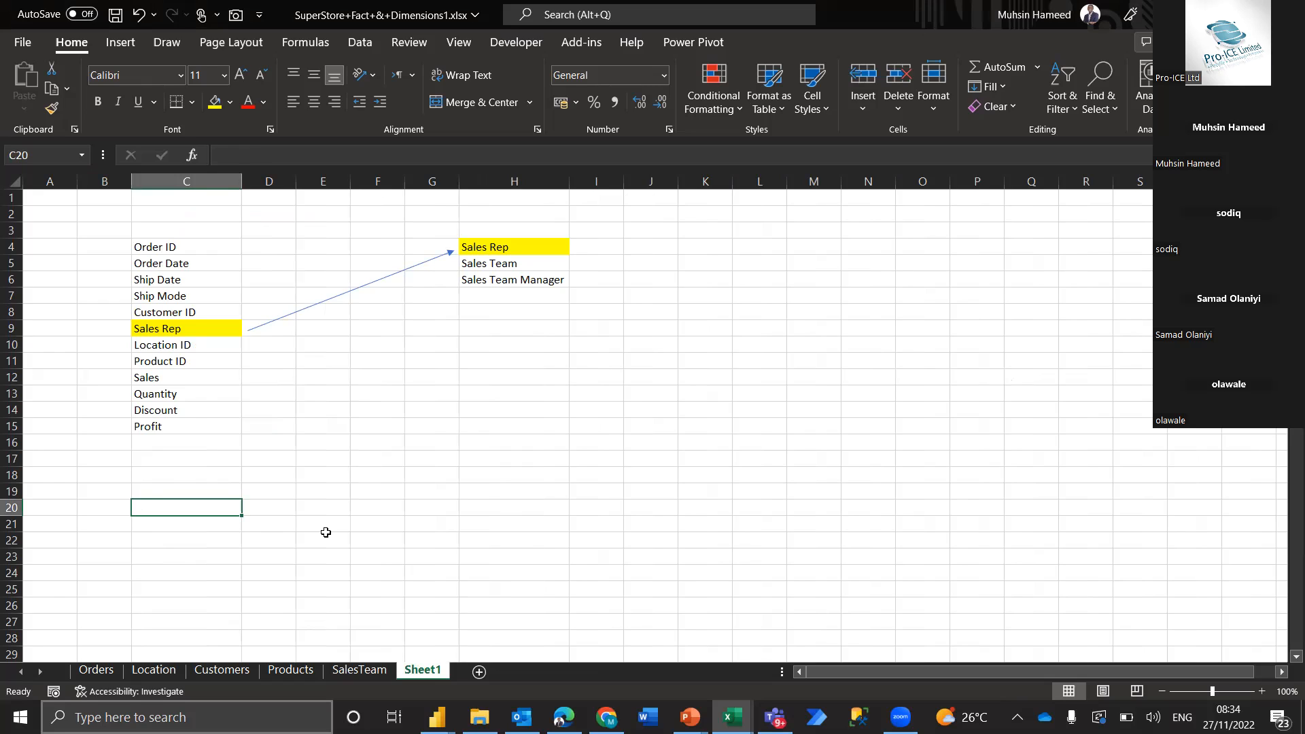
Enter the formula =SEQUENCE(,40) in cell C20 of Sheet1 to spread numbers across row 20
text(=sequ)
key(Tab)
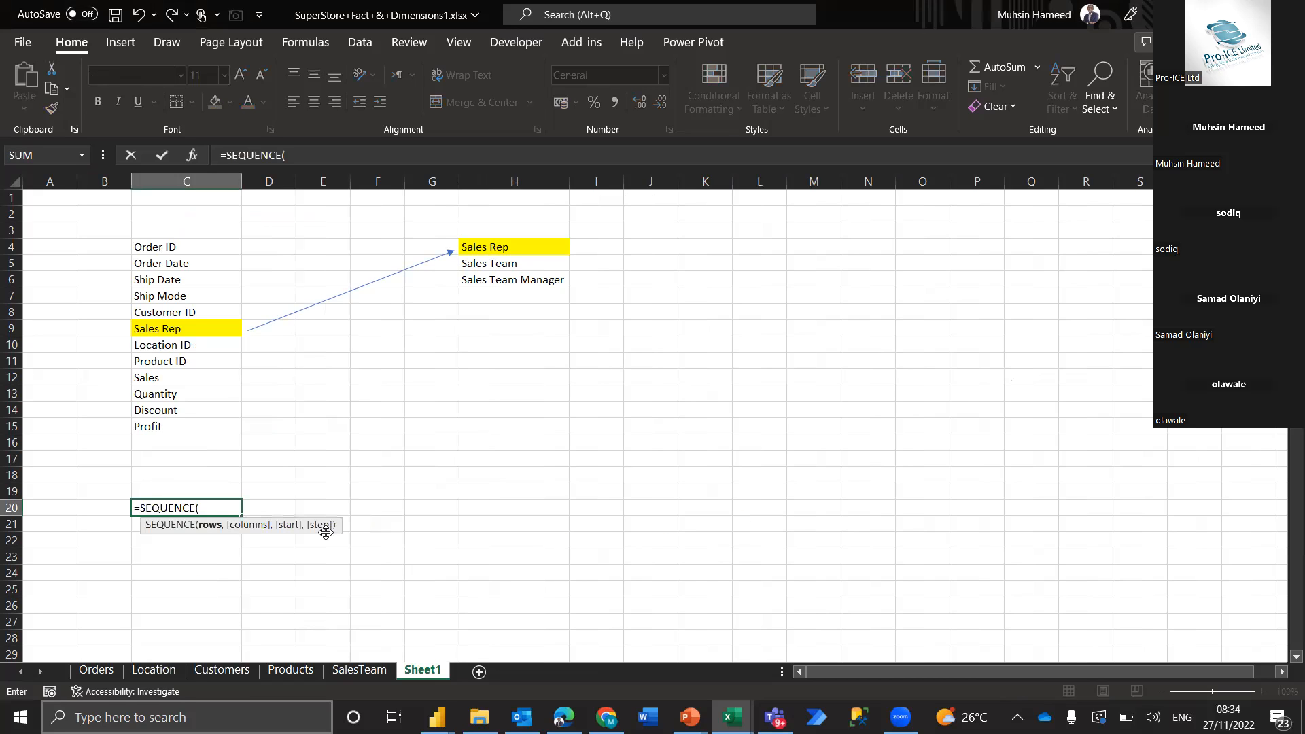
text(,)
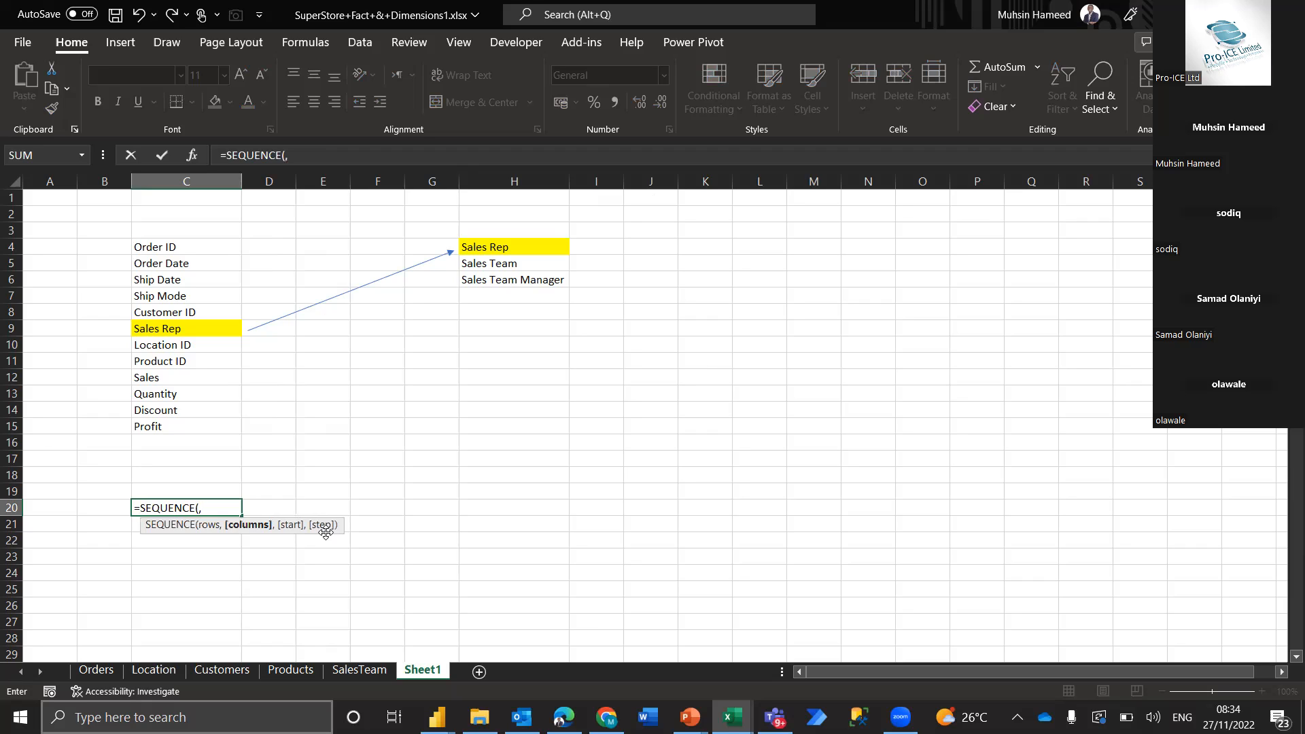
text(40))
key(Return)
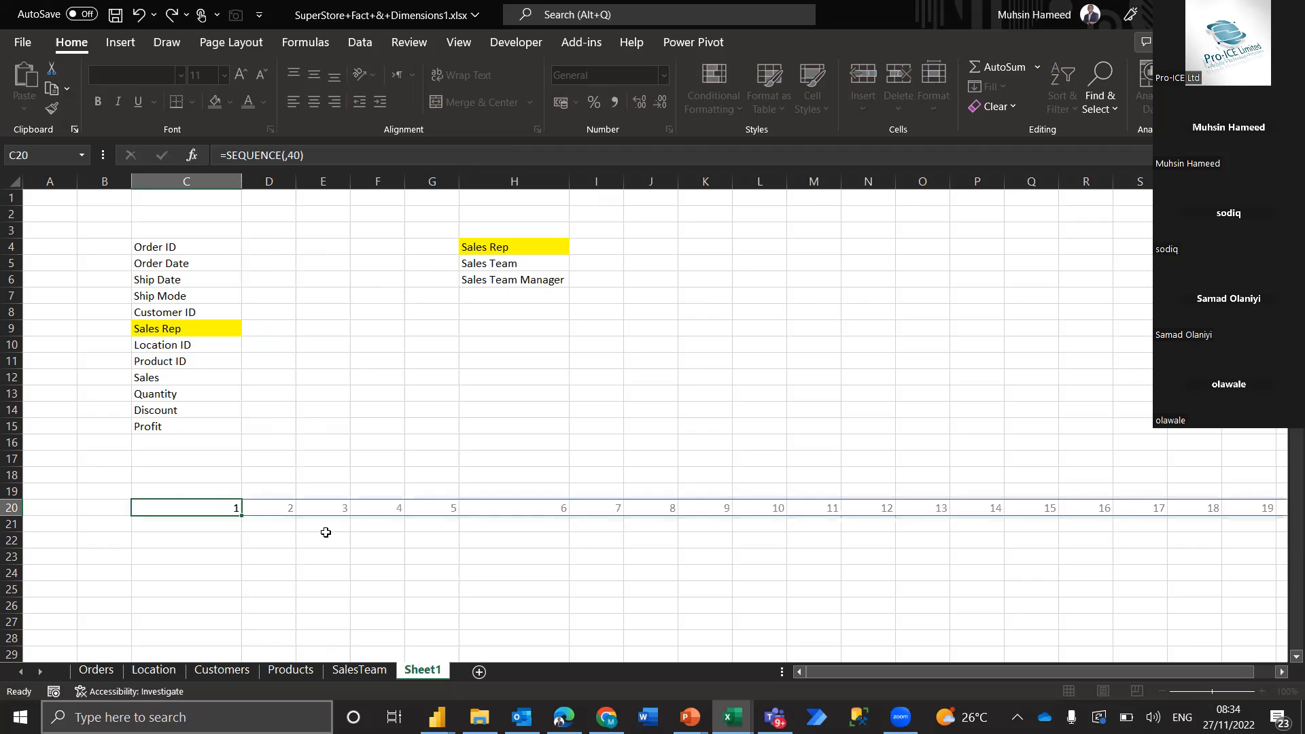
Examine the number sequence across row 20 from C20 towards its far end and return to the start of the row
click(225, 509)
key(Right)
key(Right)
key(Right)
key(Right)
key(Right)
key(Right)
key(Right)
key(Right)
key(Right)
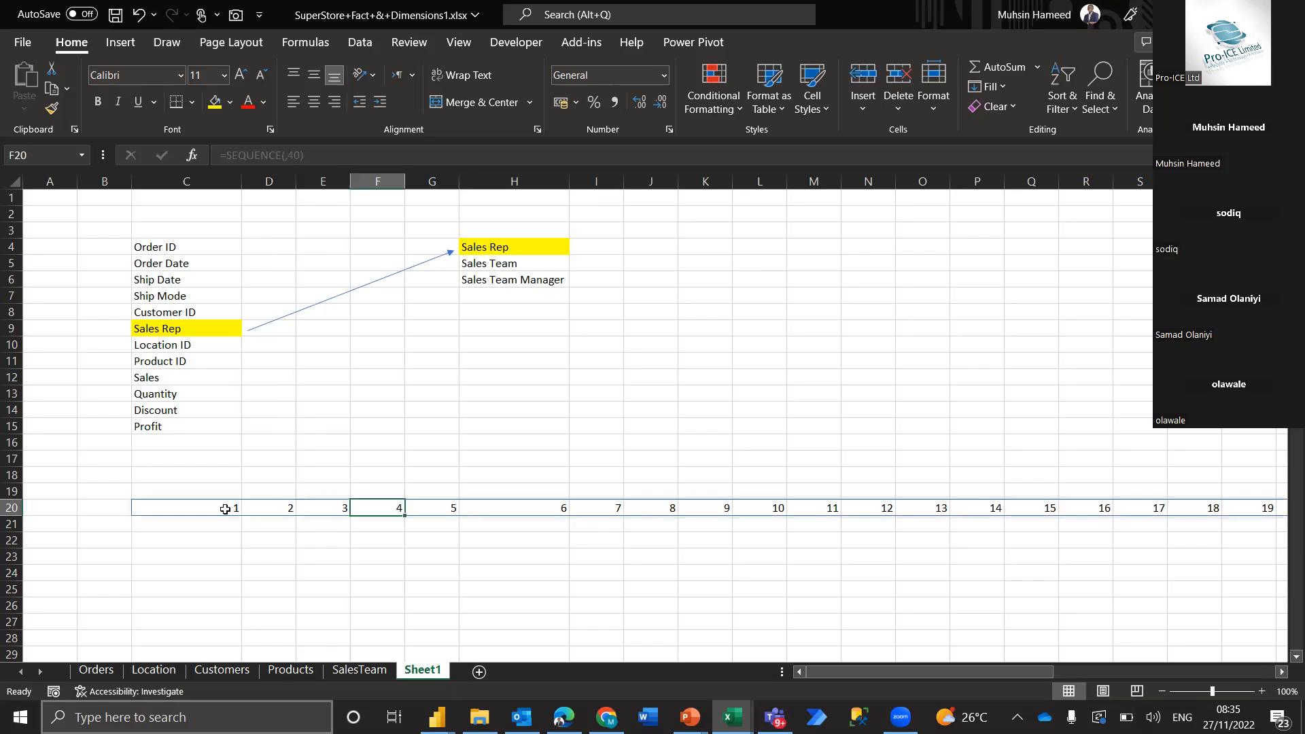
key(Right)
key(Right)
key(Right)
key(Right)
key(Right)
key(Right)
key(Right)
key(Right)
key(Right)
key(Right)
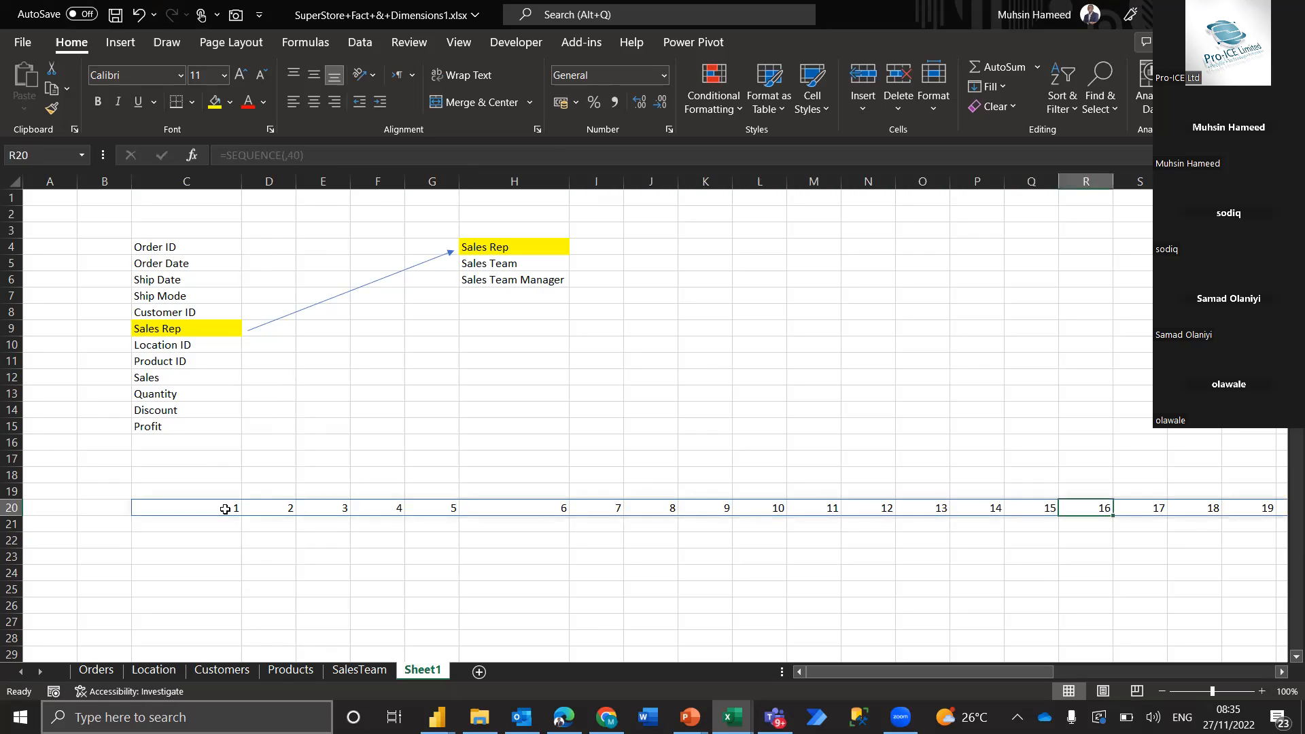
key(Right)
key(Right)
key(Right)
key(Right)
key(Right)
key(Right)
key(Right)
key(Right)
key(Right)
key(Right)
key(Right)
key(Right)
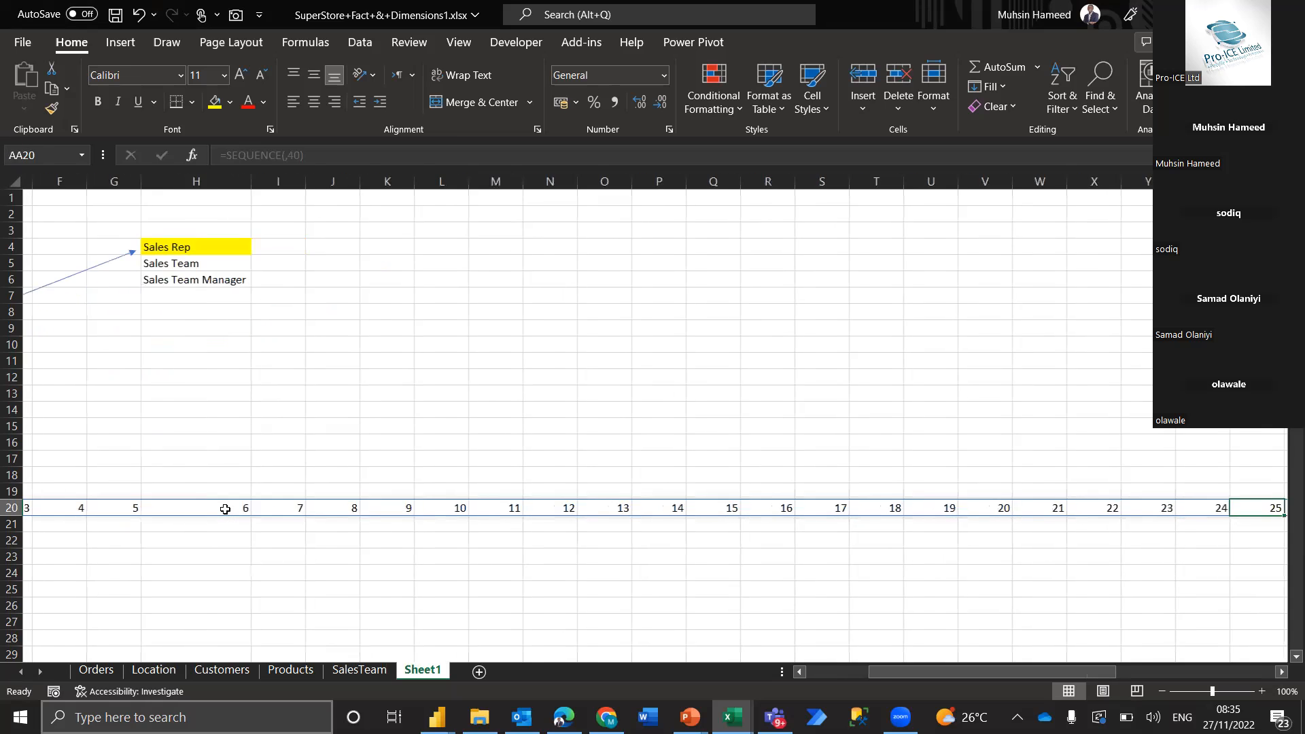
key(Right)
key(Right)
key(Right)
key(Right)
key(Right)
key(Right)
key(Right)
key(Right)
key(Right)
key(Right)
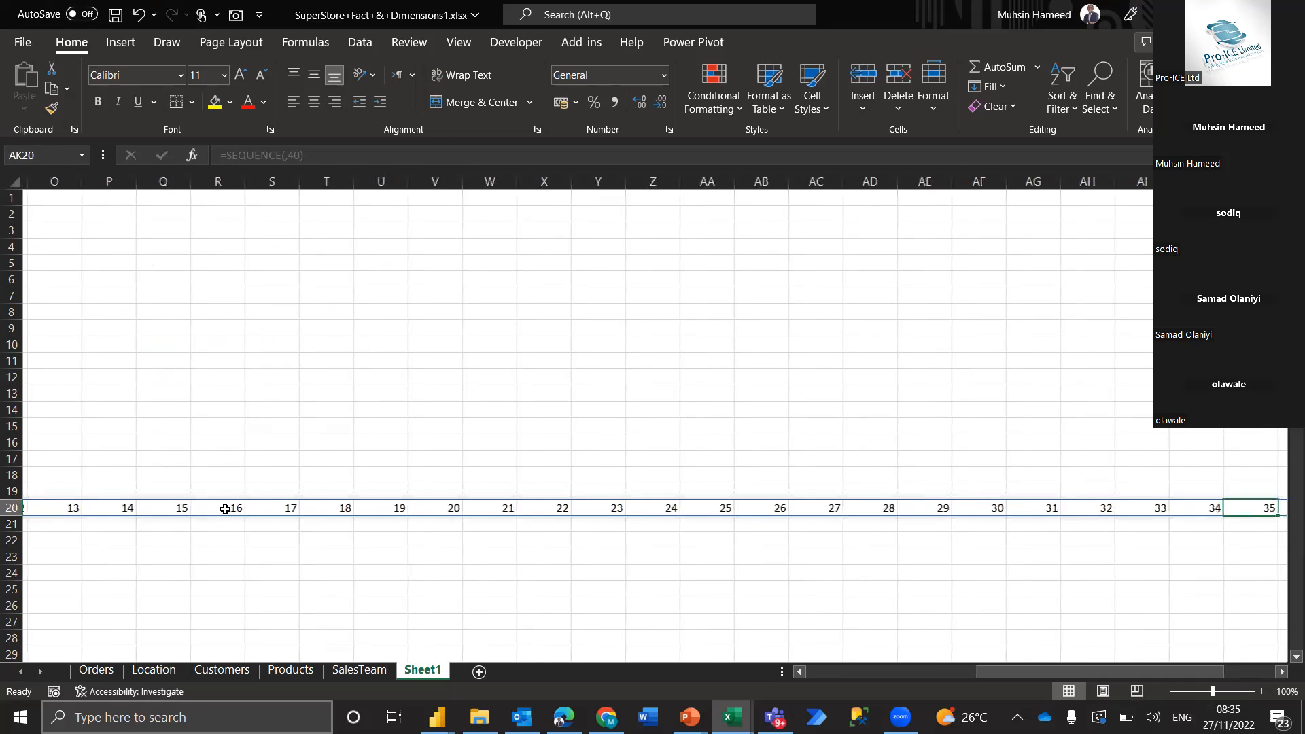
key(Left)
key(Left)
key(Left)
key(Left)
key(Left)
key(Left)
key(Left)
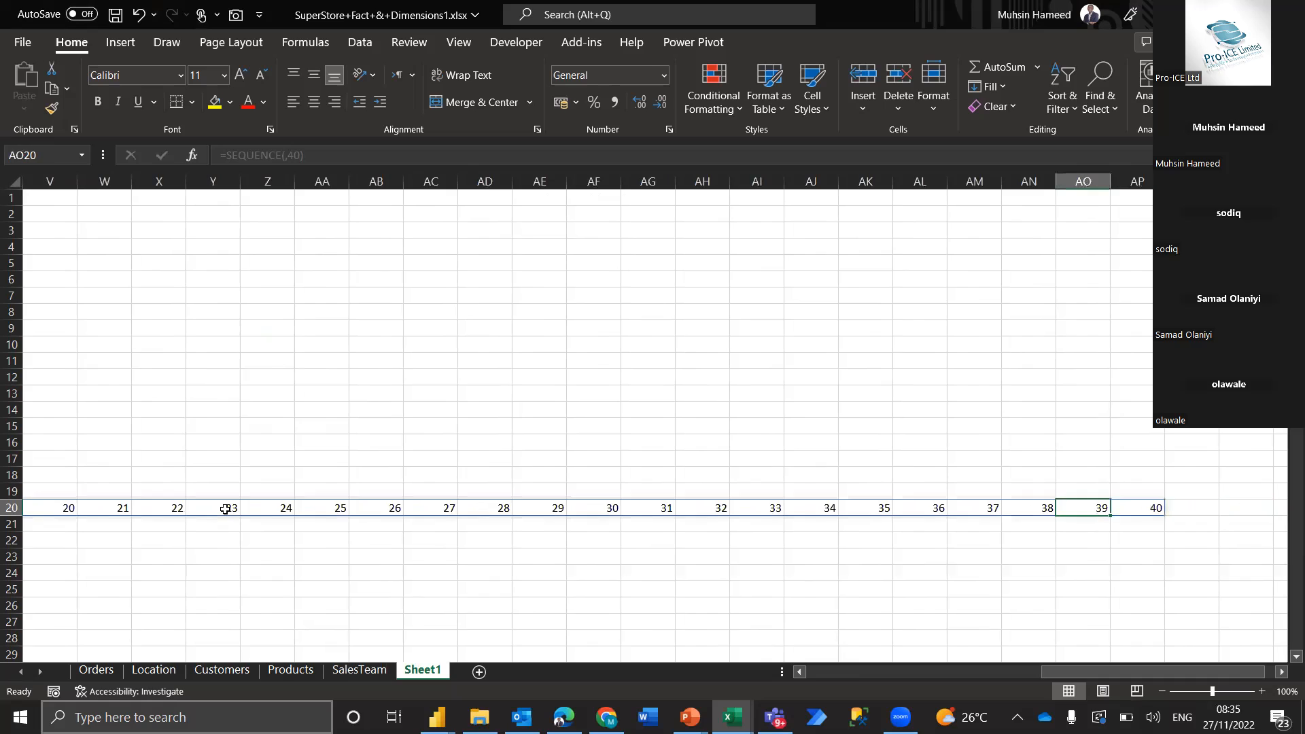
key(Left)
key(Left)
key(Left)
key(Left)
key(Left)
key(Left)
key(Left)
key(Left)
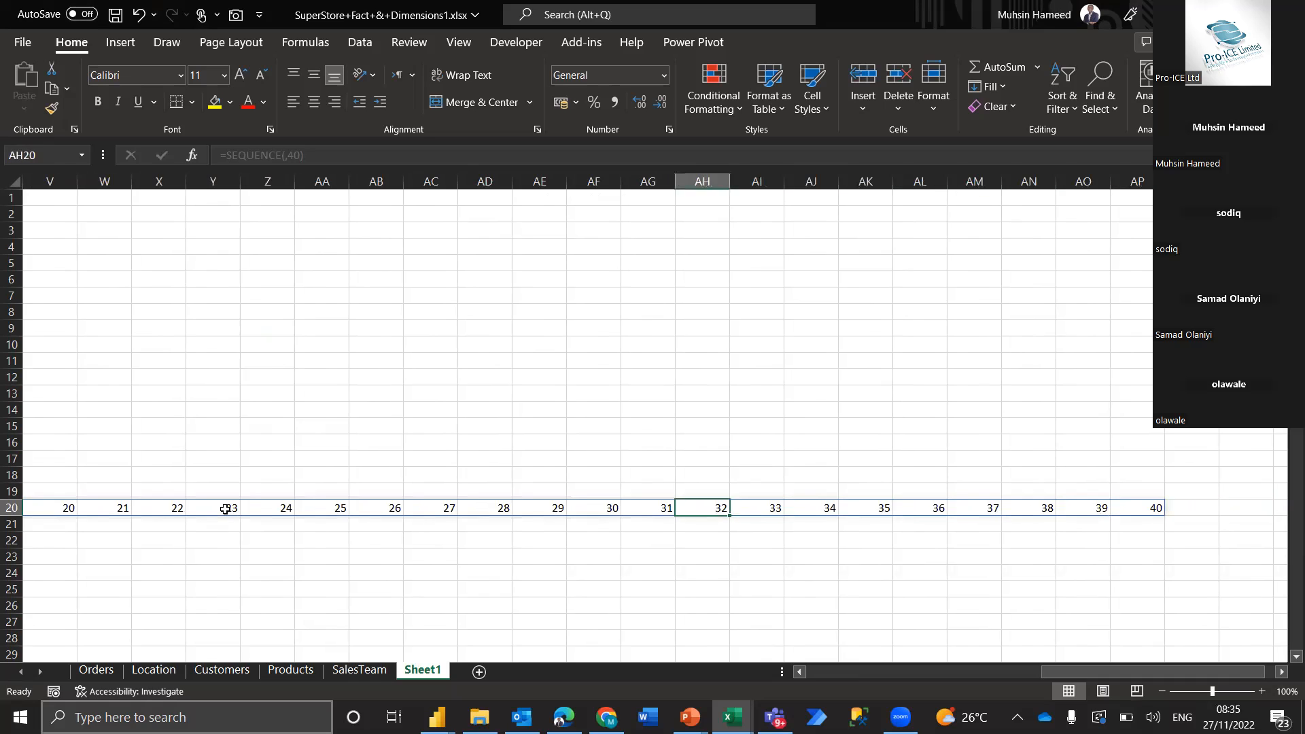
key(Left)
key(Left)
key(Left)
key(Left)
key(Left)
key(Left)
key(Left)
key(Left)
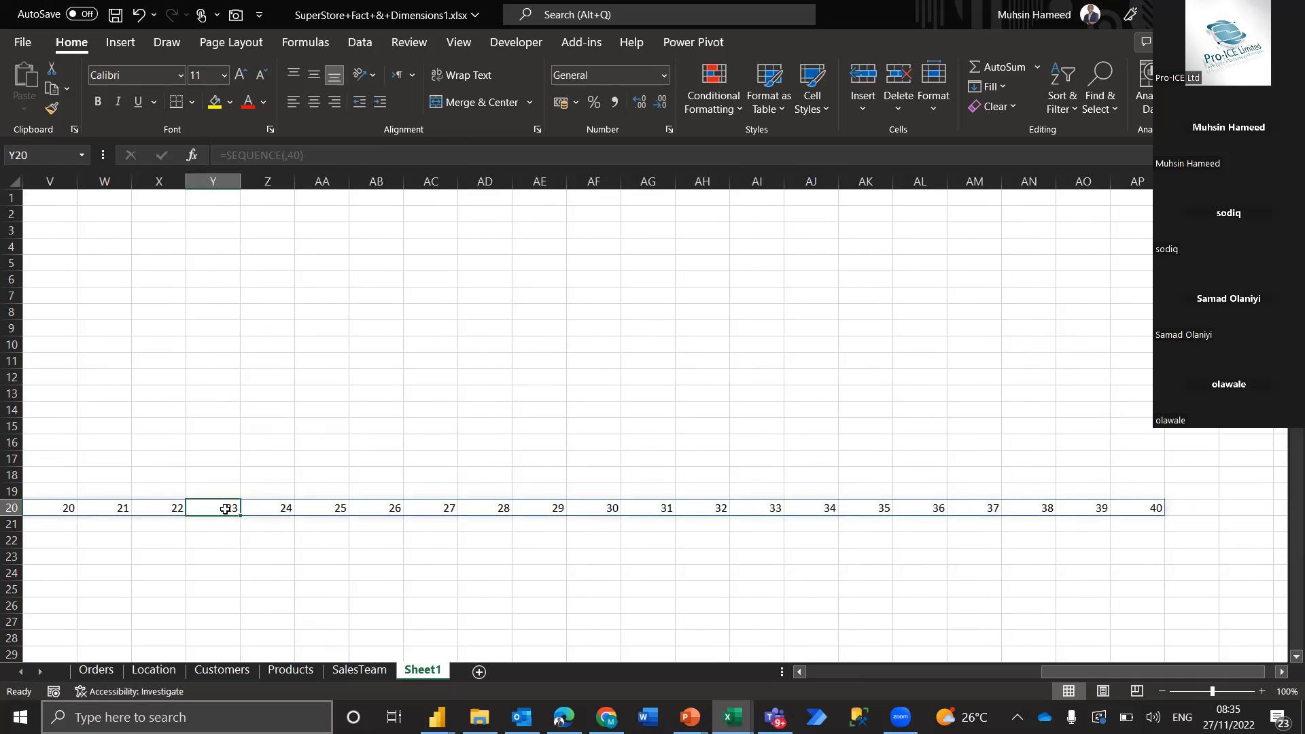
key(Left)
key(Left)
key(Left)
key(Left)
key(Left)
key(Left)
key(Left)
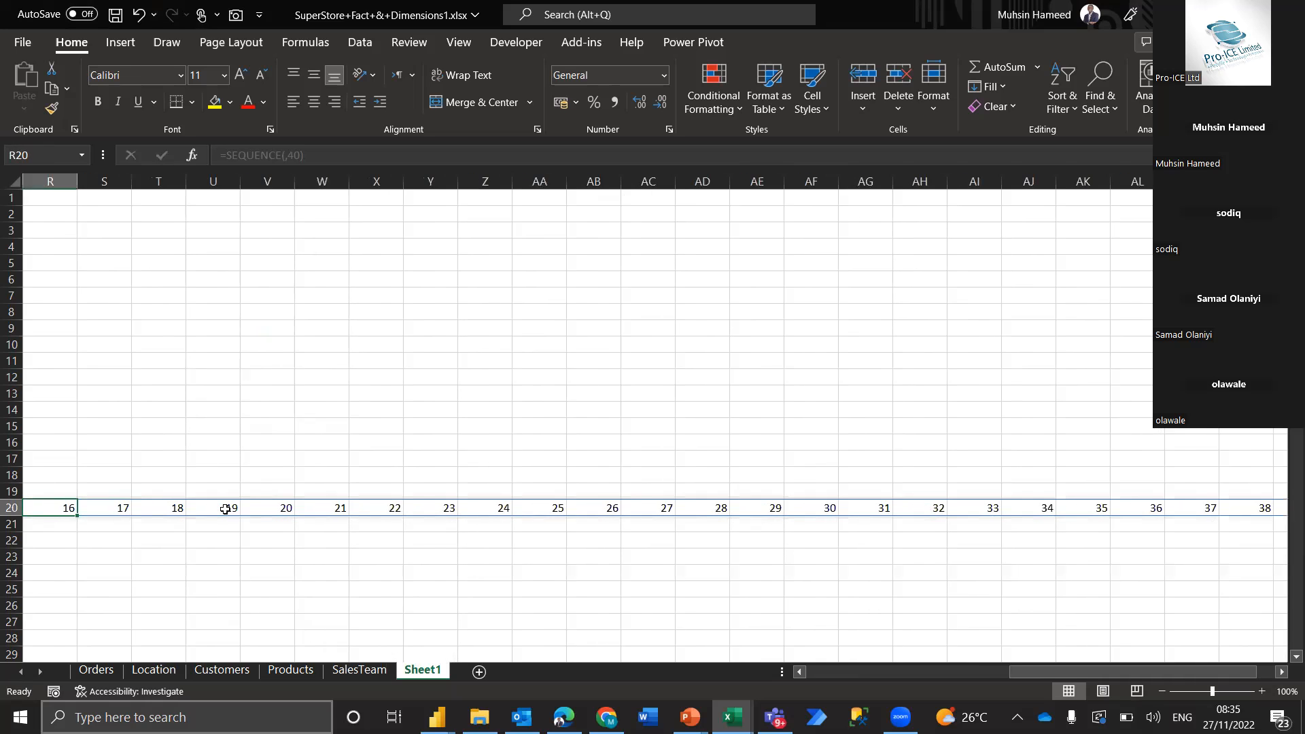
key(Left)
key(Left)
key(Left)
key(Left)
key(Left)
key(Left)
key(Left)
key(Left)
key(Left)
key(Left)
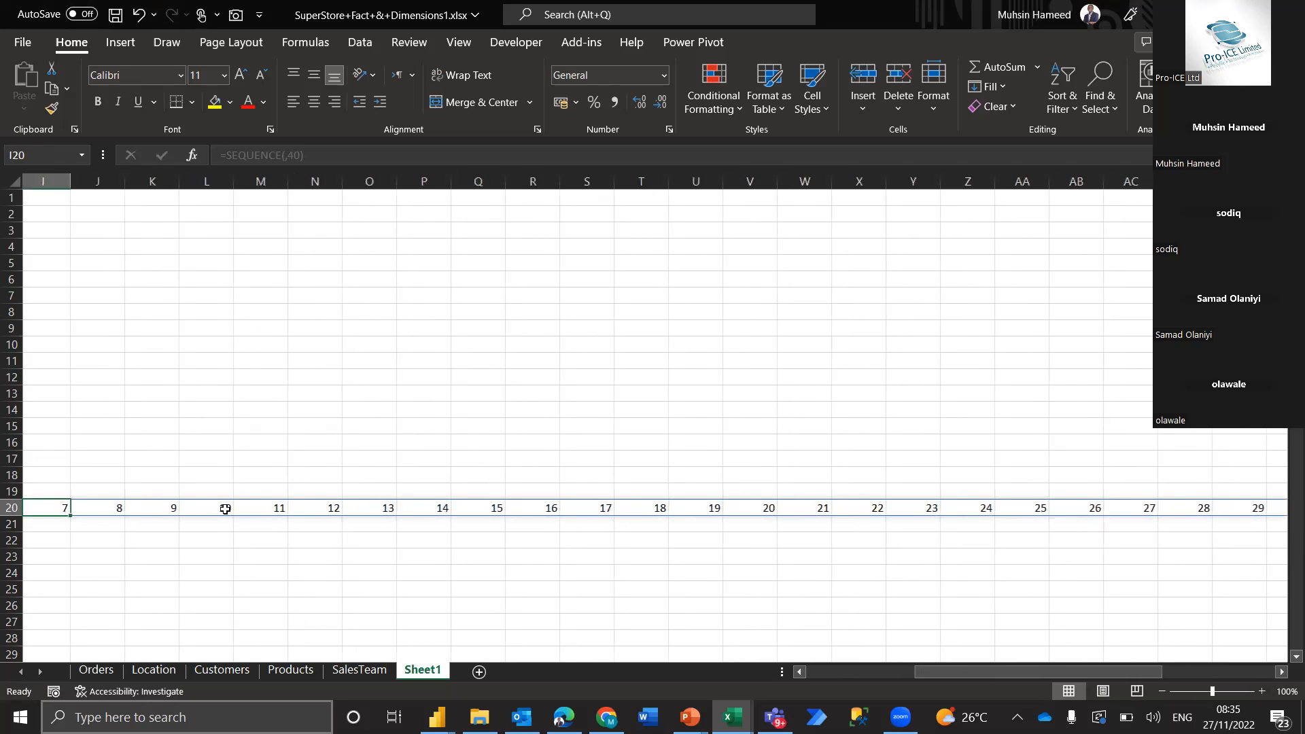
key(Left)
key(Left)
key(Left)
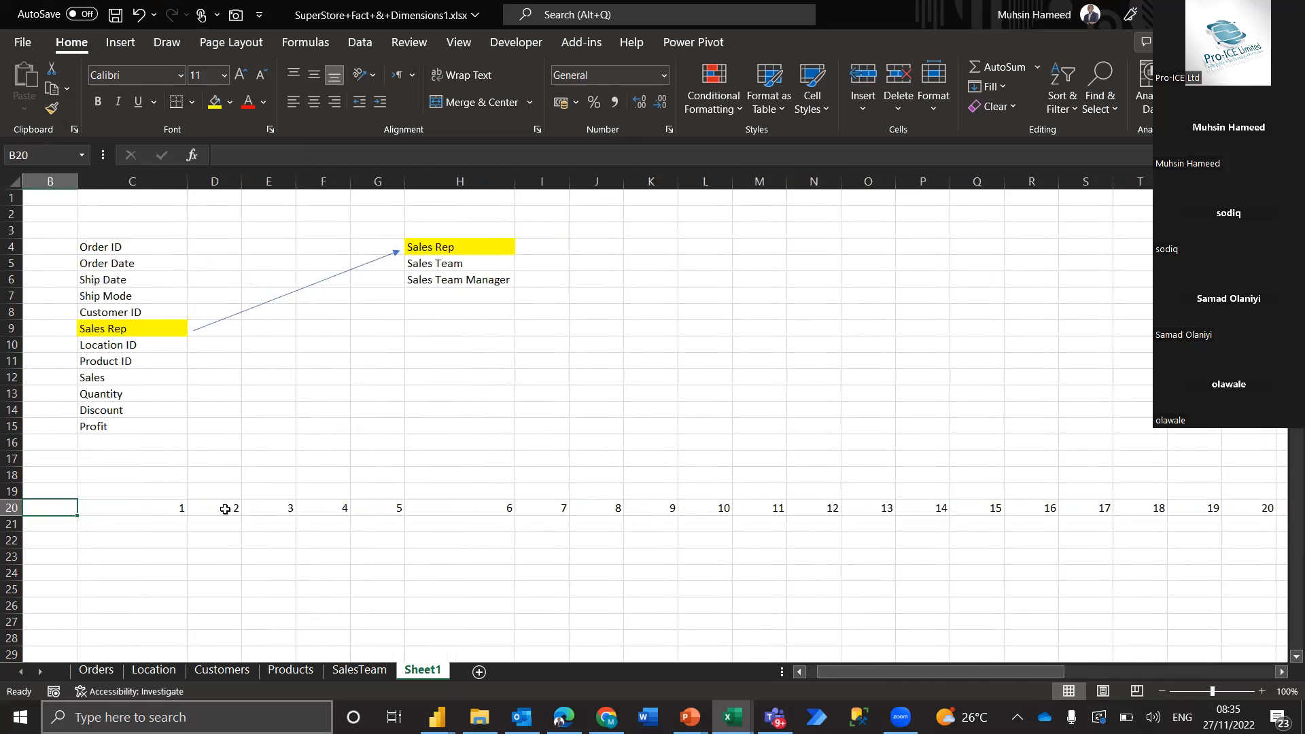
key(Right)
key(Right)
key(Down)
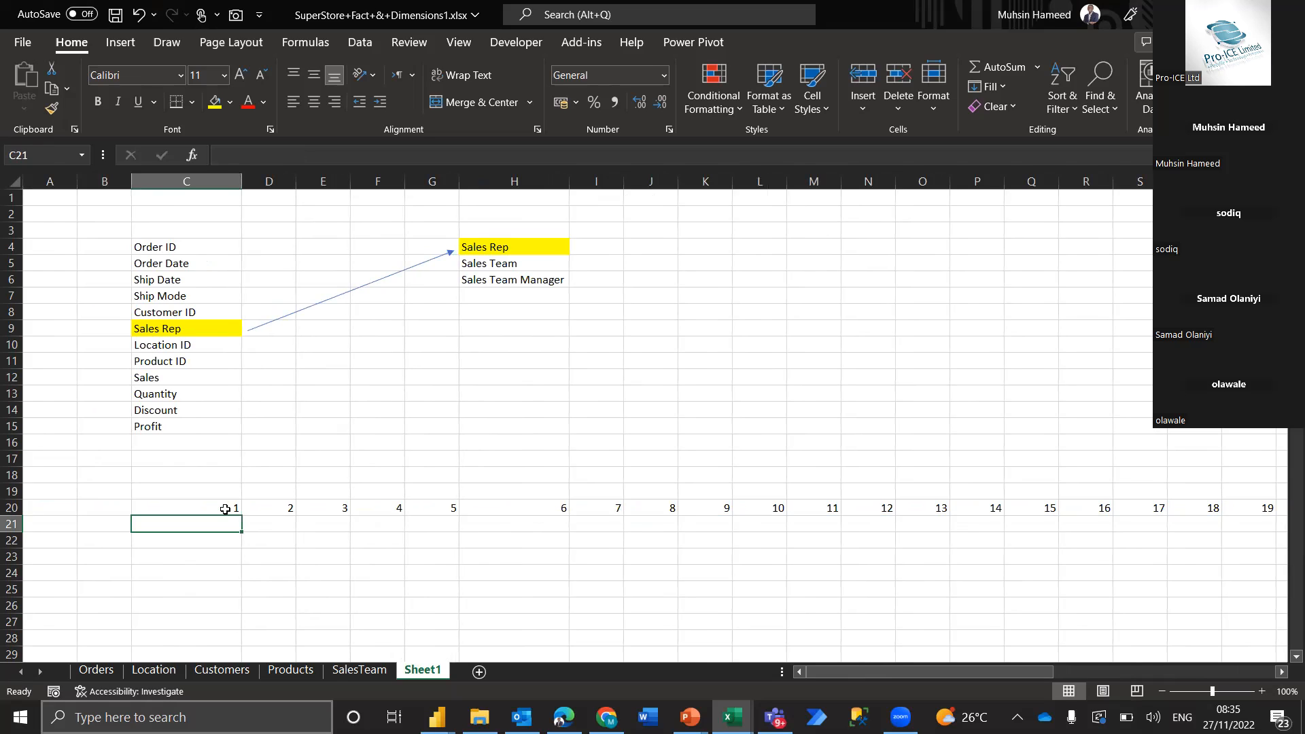
key(Up)
key(Down)
key(Right)
key(Left)
key(Right)
key(Left)
key(Right)
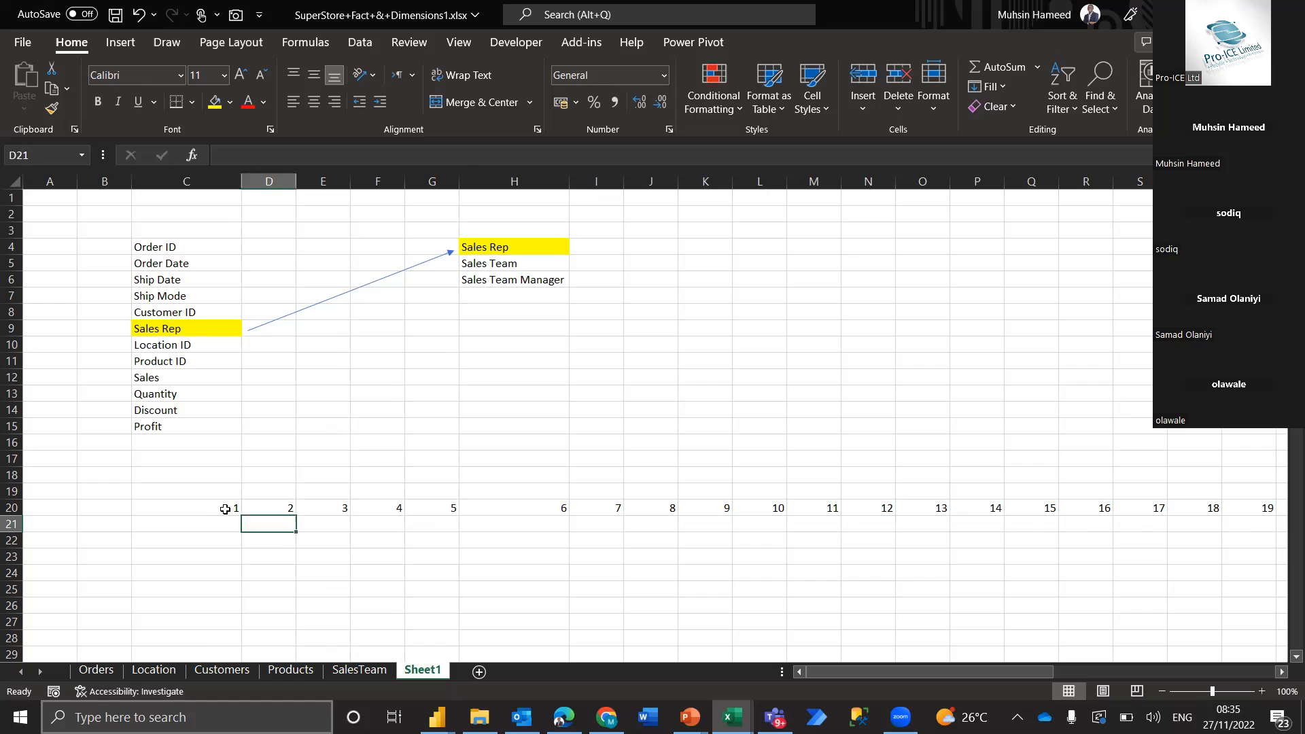
key(Right)
key(Right)
key(Left)
key(Left)
key(Left)
key(Up)
key(Down)
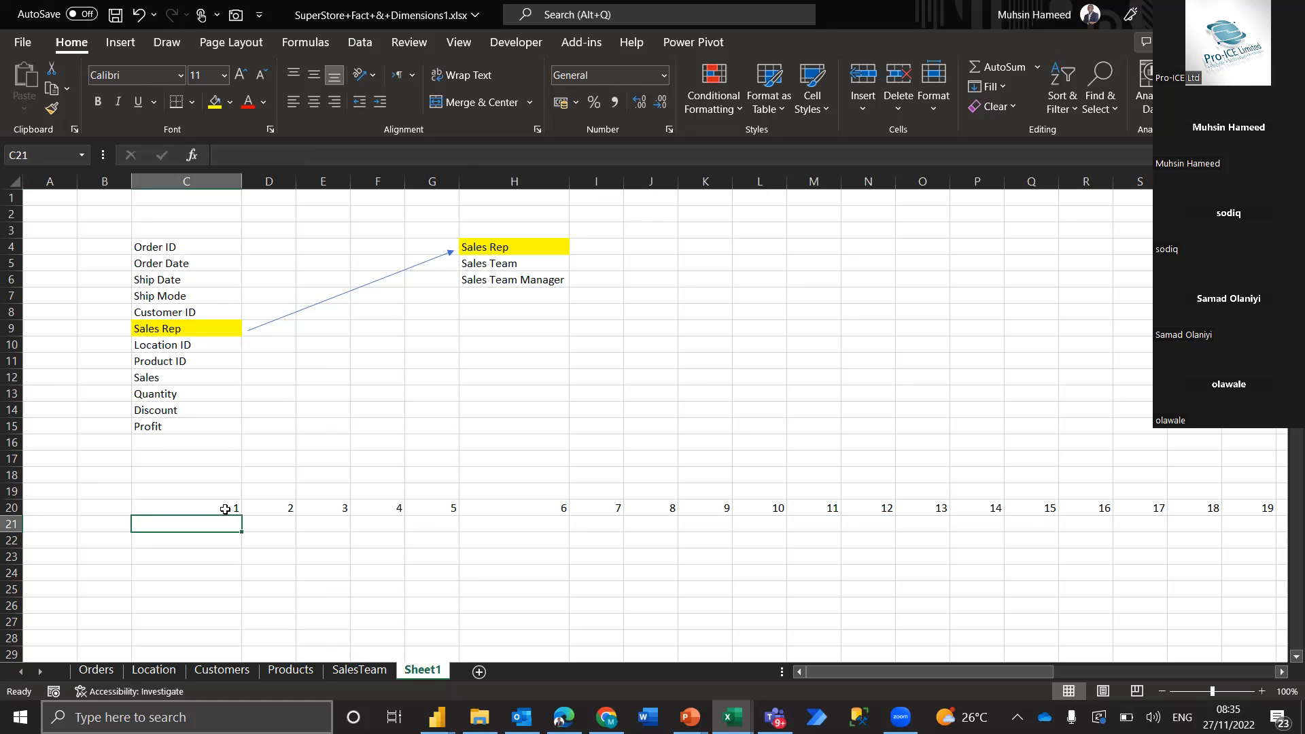
Compare the Sales Team Manager column G on Orders with the Sales Team Manager column C on SalesTeam
click(94, 673)
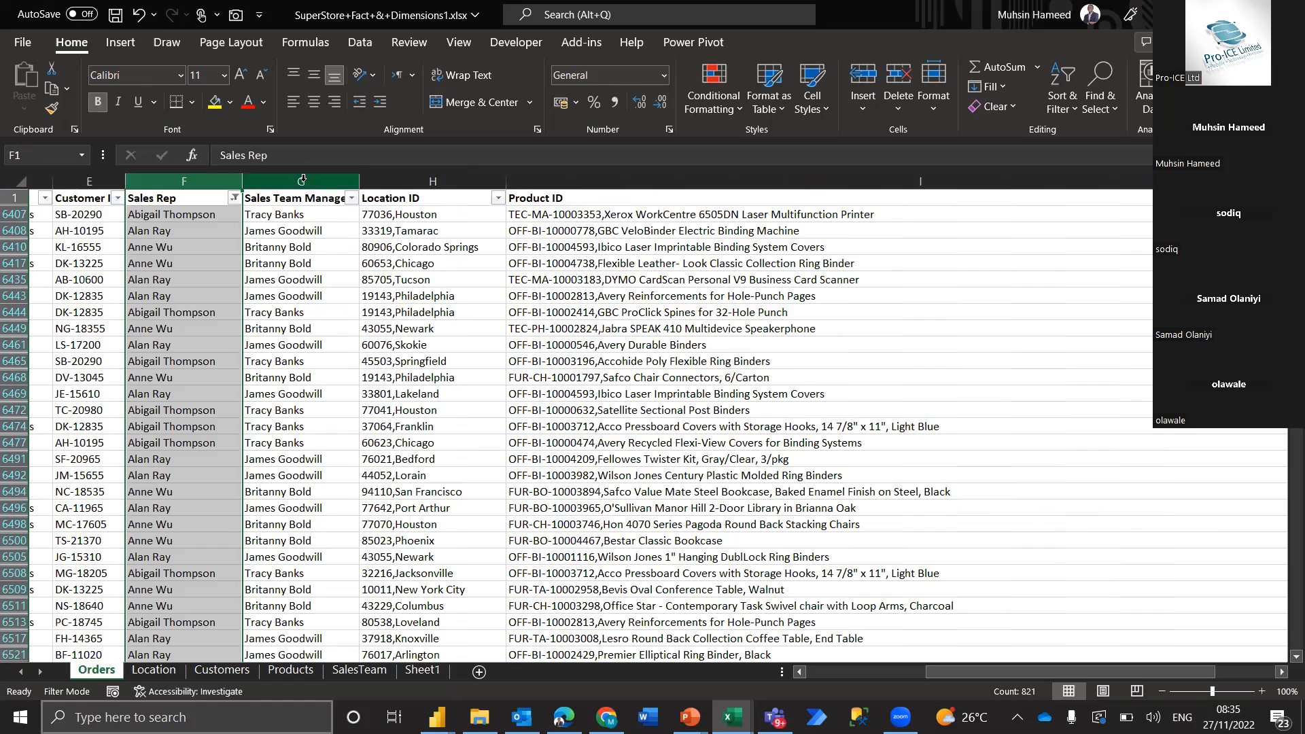
click(302, 181)
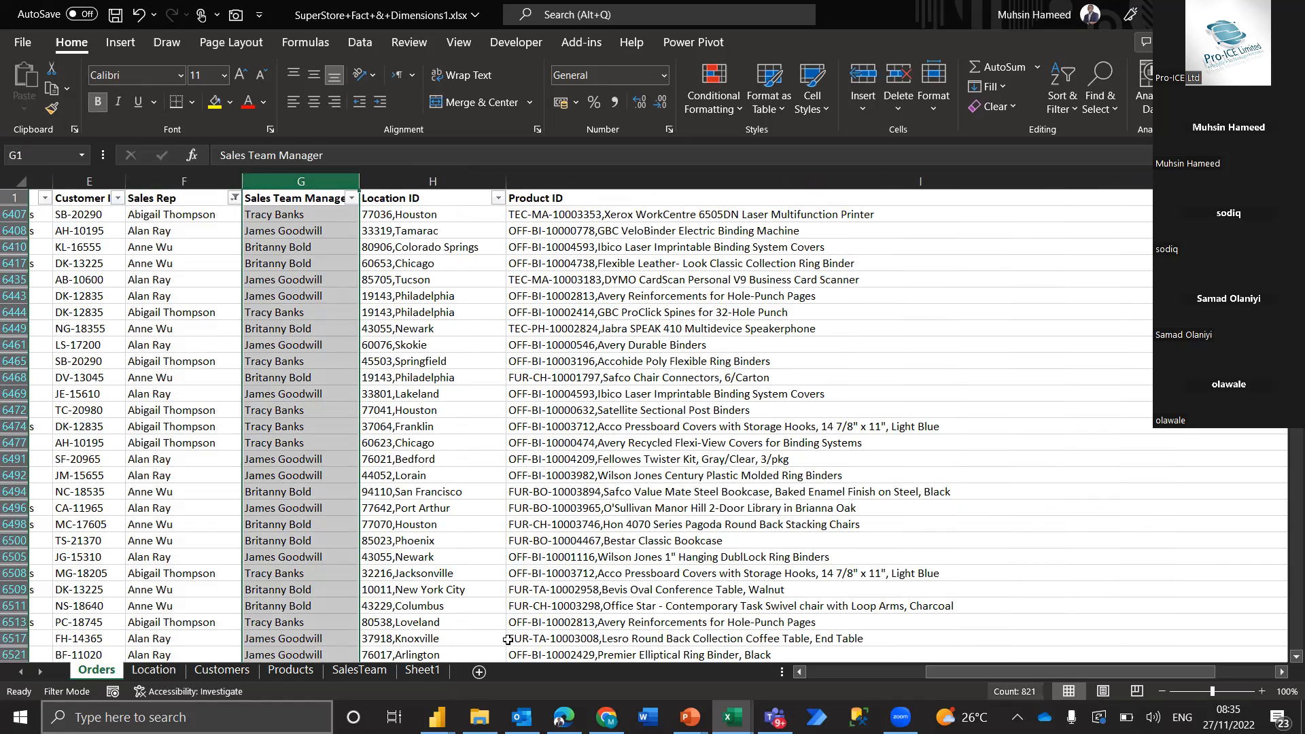
click(283, 213)
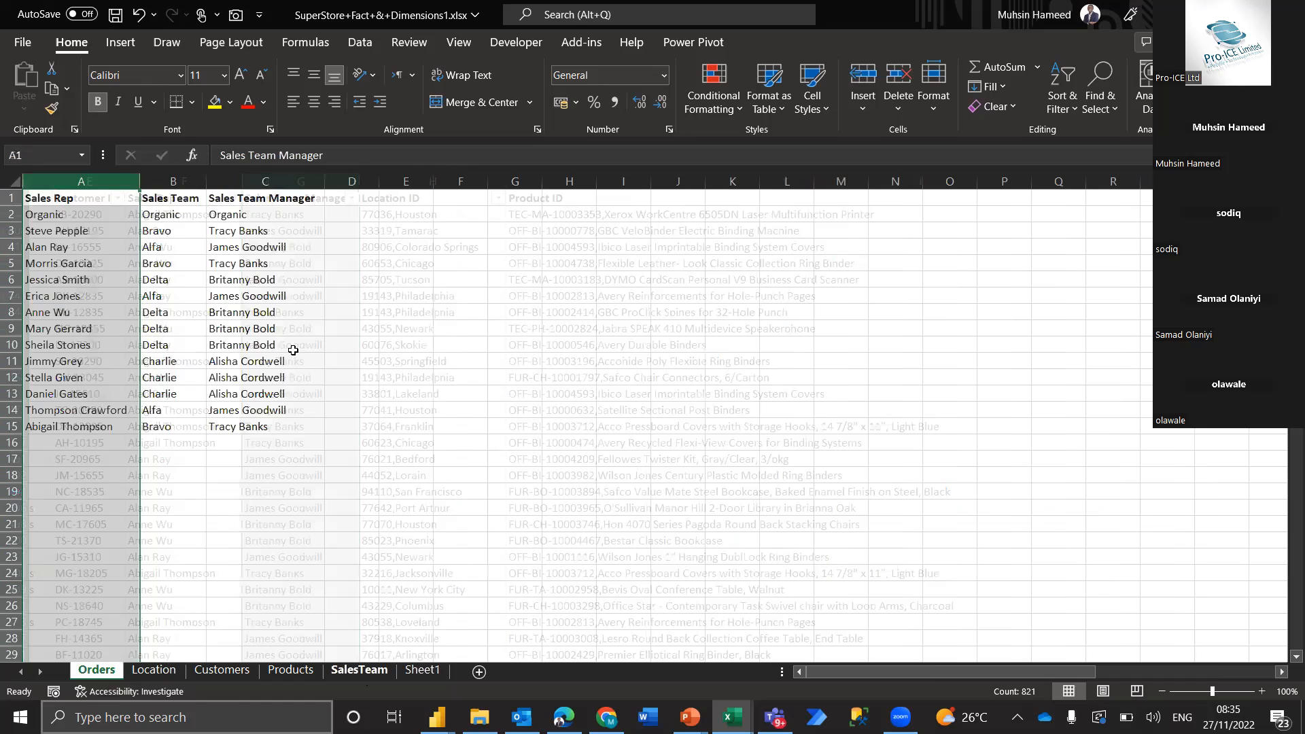
key(ctrl+shift+Down)
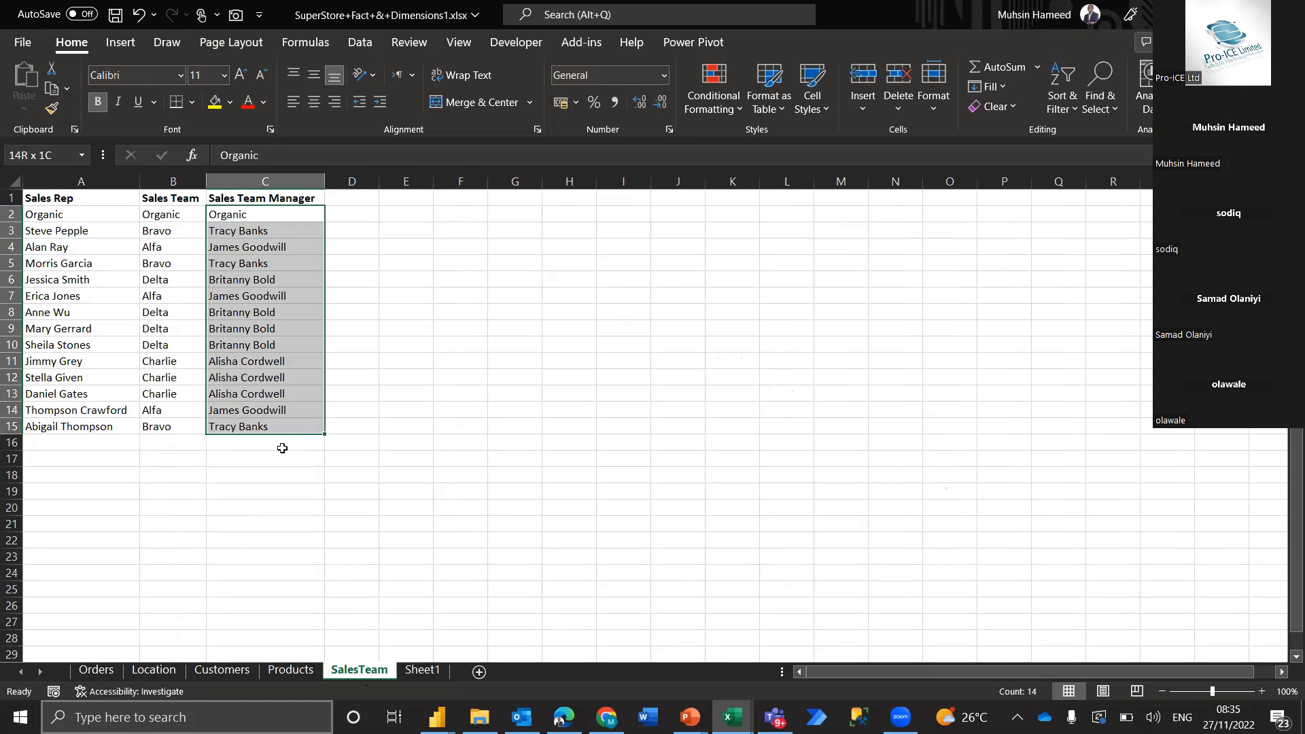
click(110, 672)
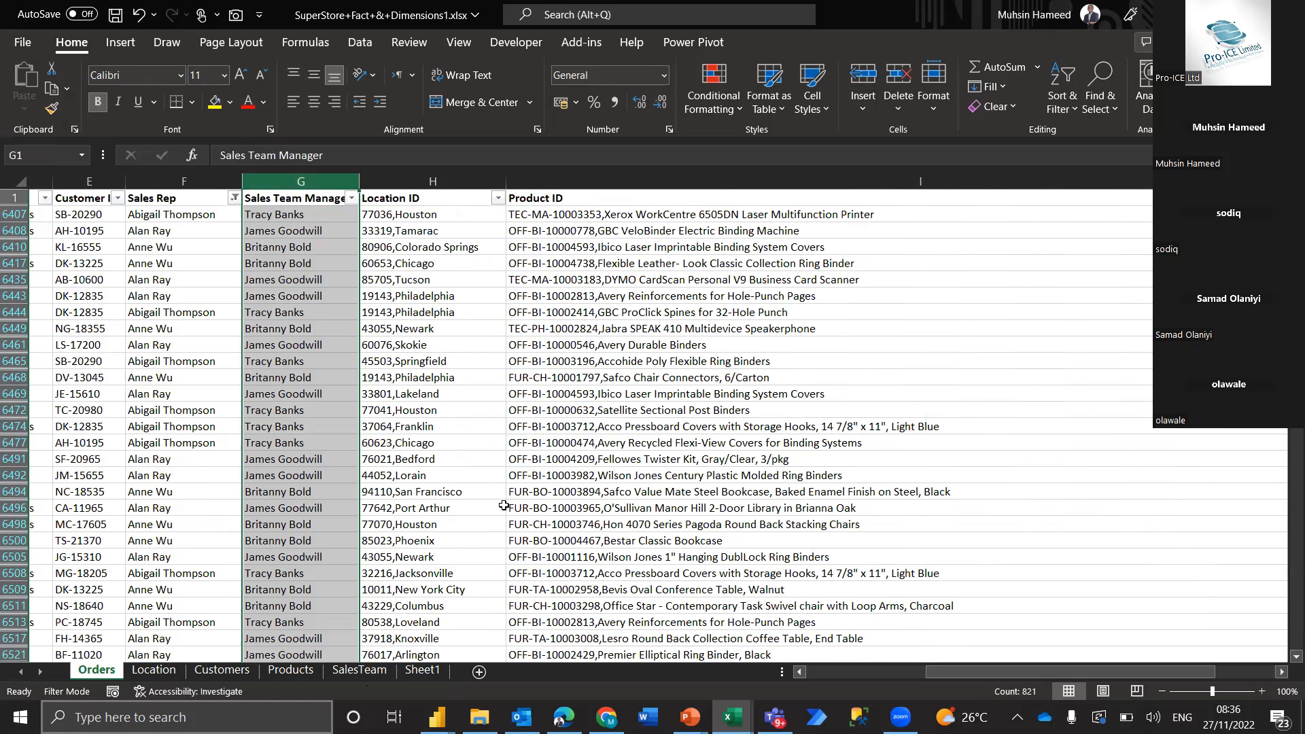
Return to Sheet1 and review the SEQUENCE formula in C20 and the cells just below it
click(423, 670)
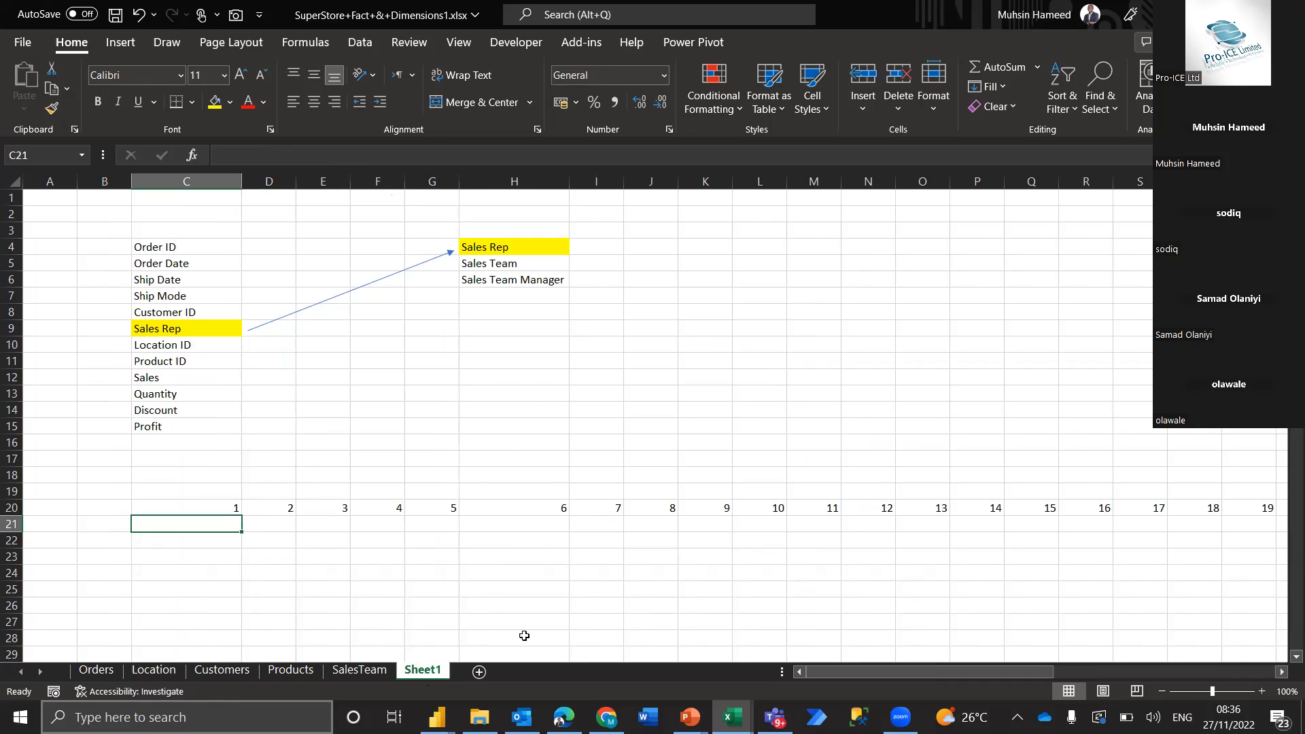
click(200, 510)
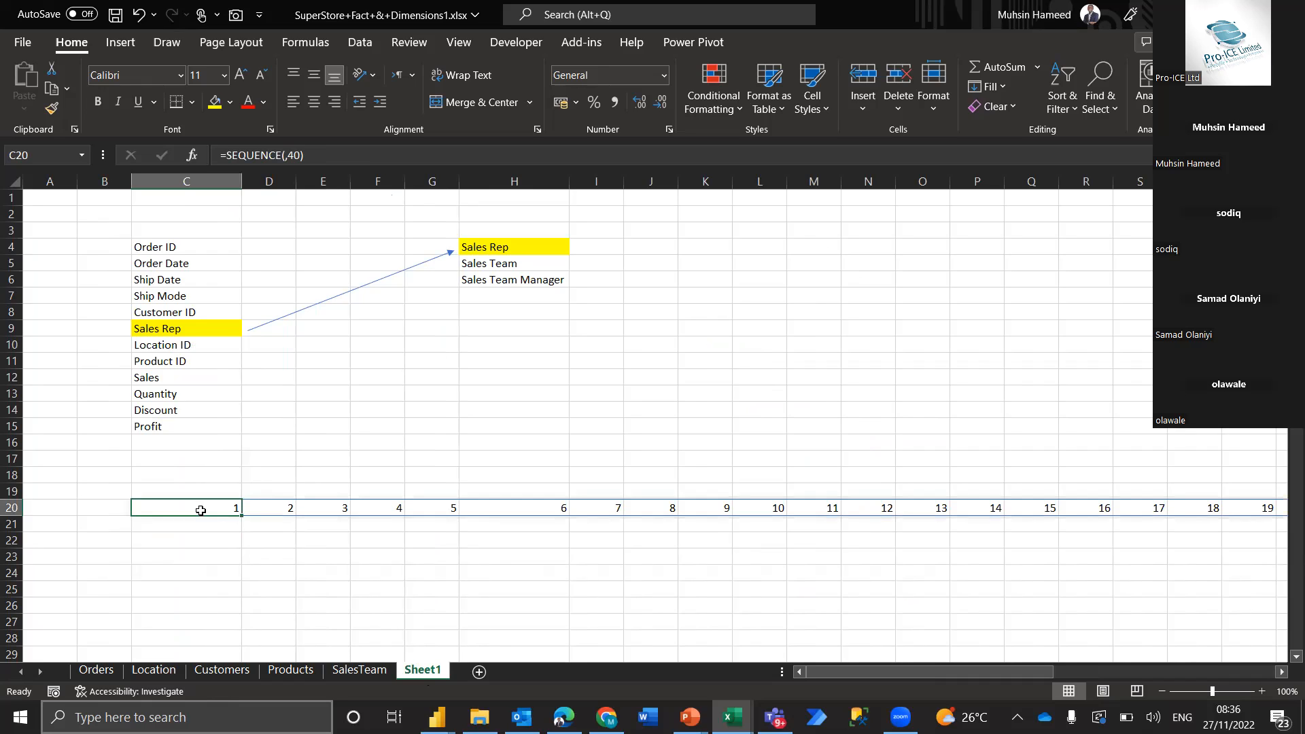
key(Down)
key(Down)
key(Up)
key(Up)
key(Down)
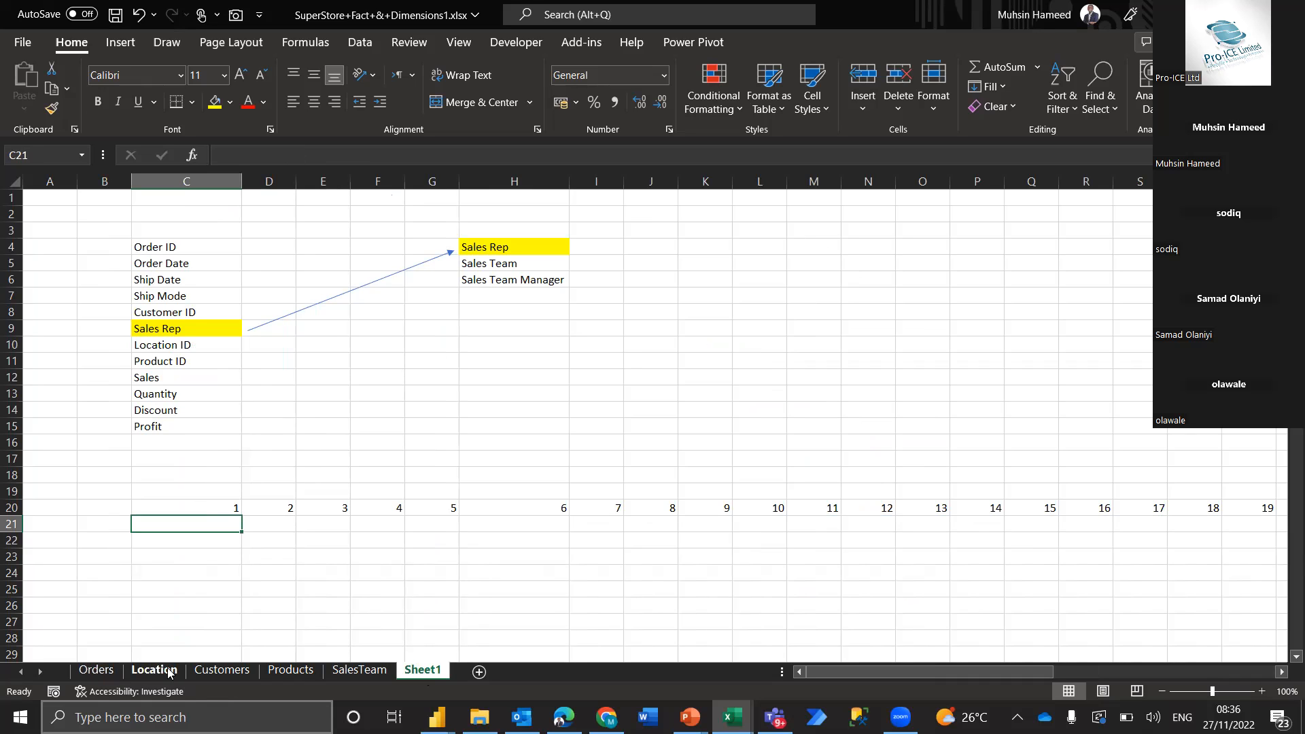
Copy the Location sheet headers Location ID, City, State, Postal Code and Region into row 16 of Sheet1, shifting cells right
click(96, 670)
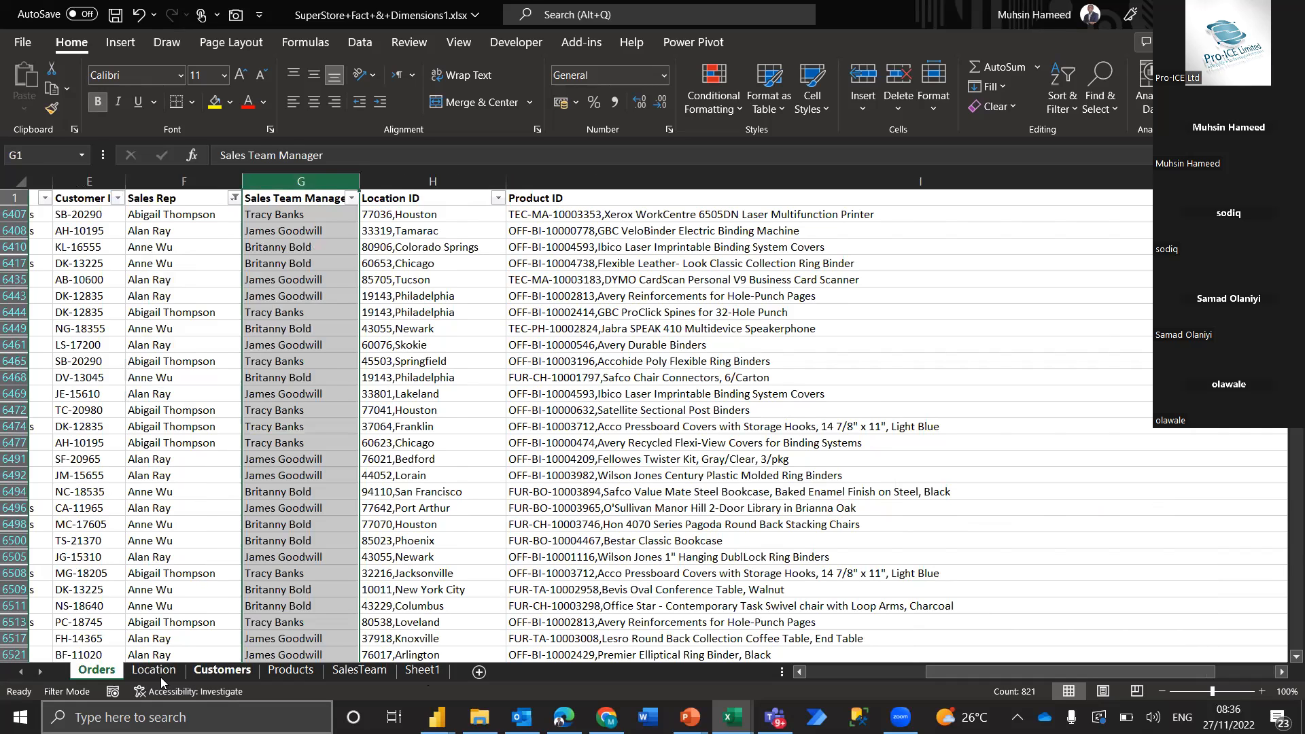
drag(114, 197, 490, 197)
key(ctrl+c)
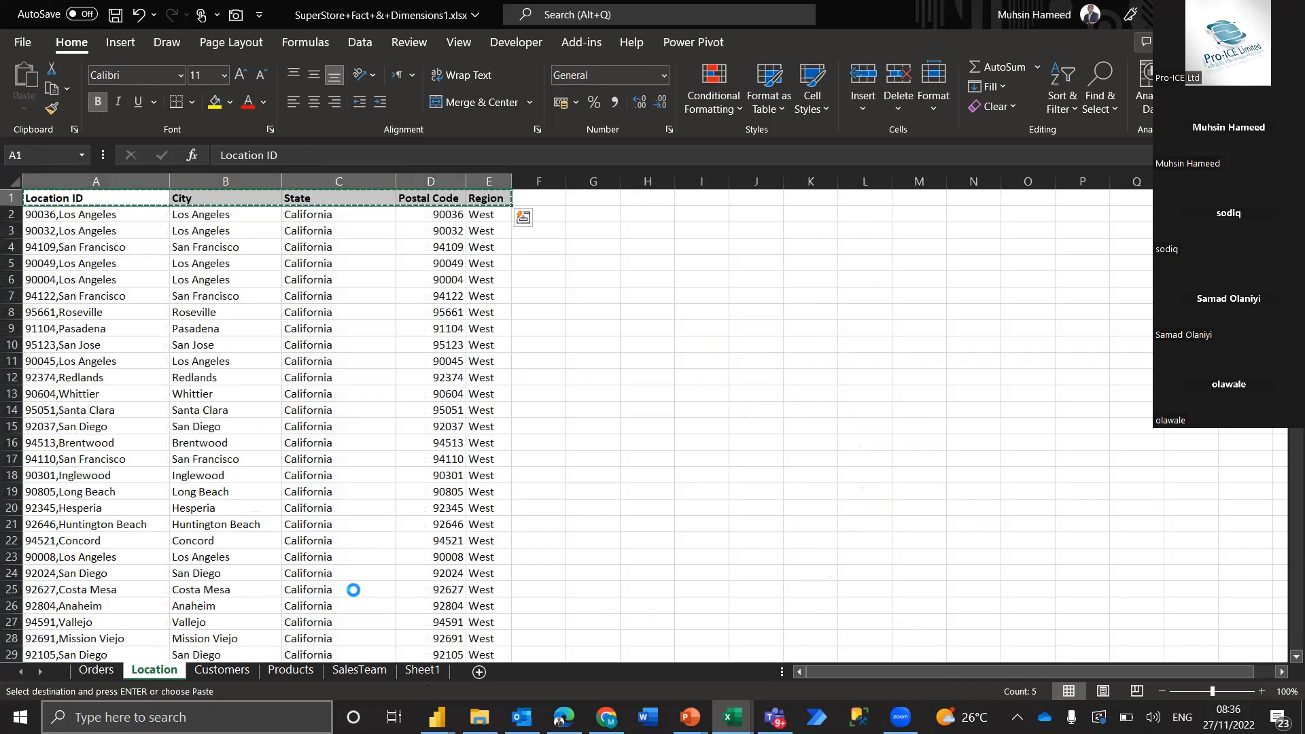
click(421, 671)
click(176, 446)
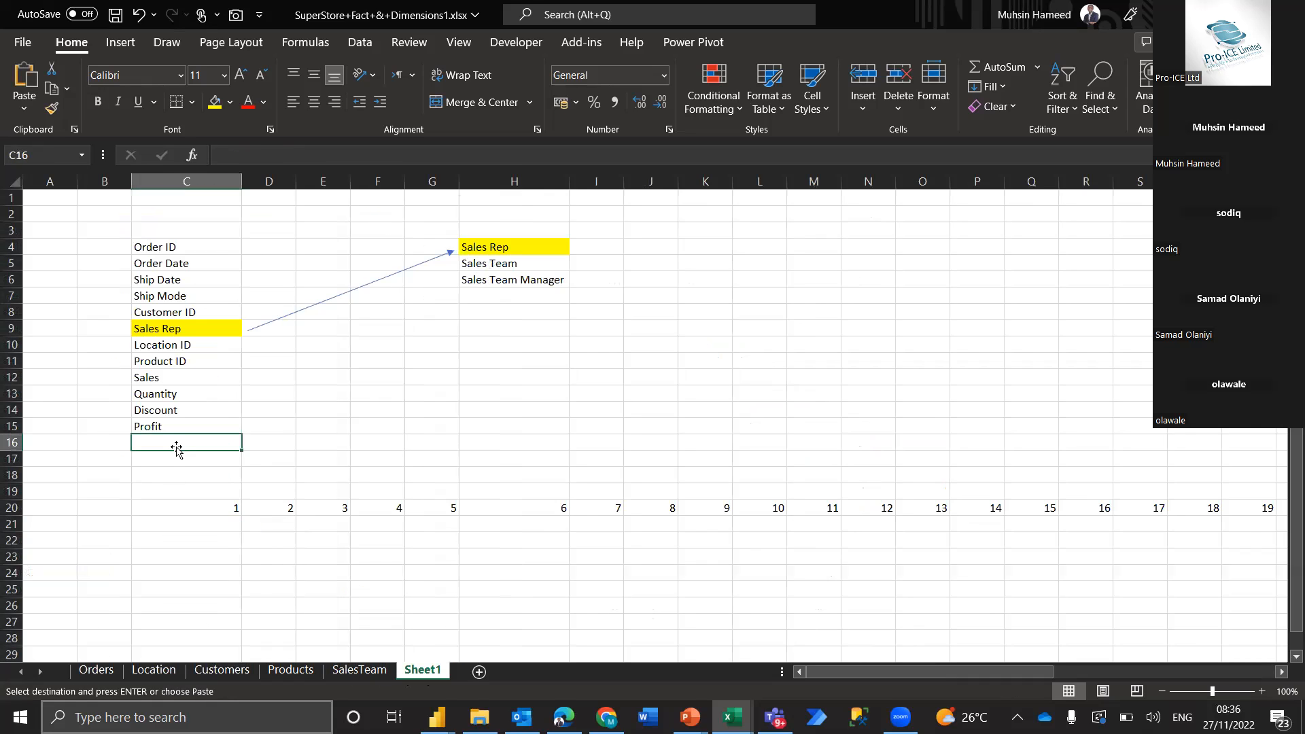
key(shift+space)
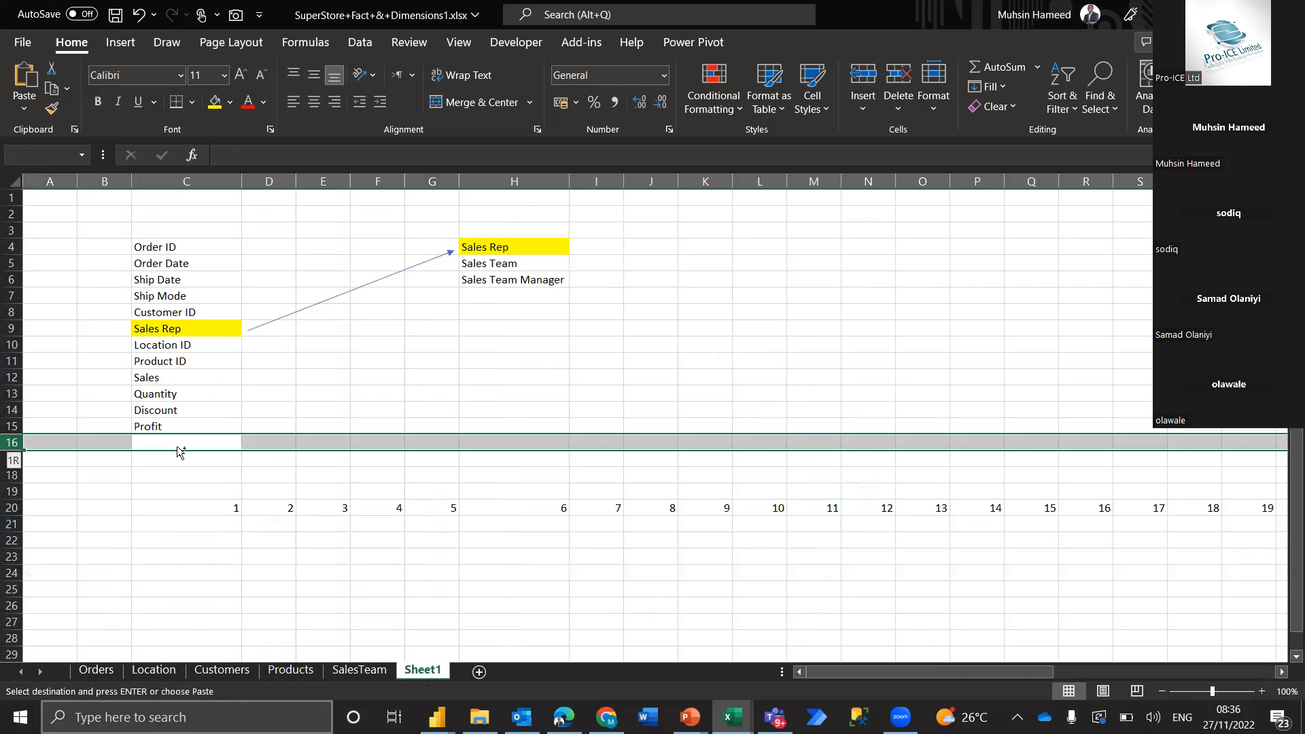
key(ctrl+shift+plus)
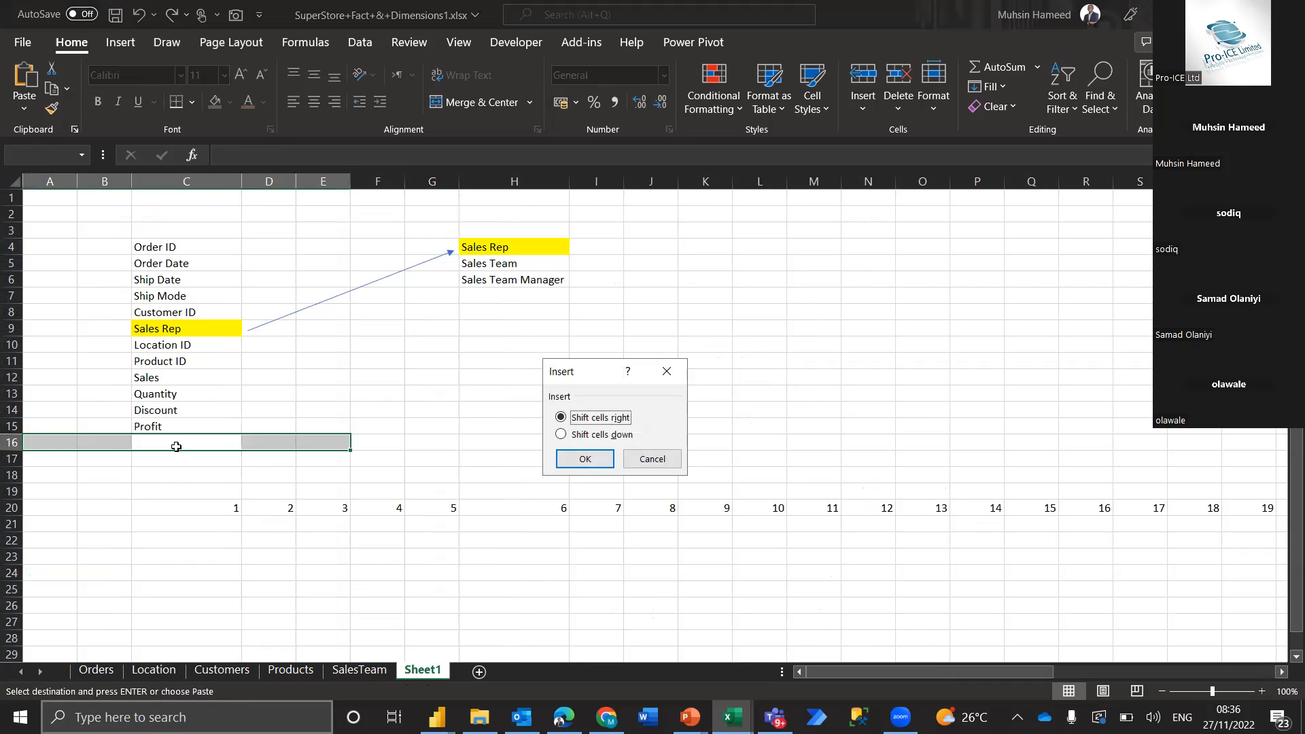
key(Return)
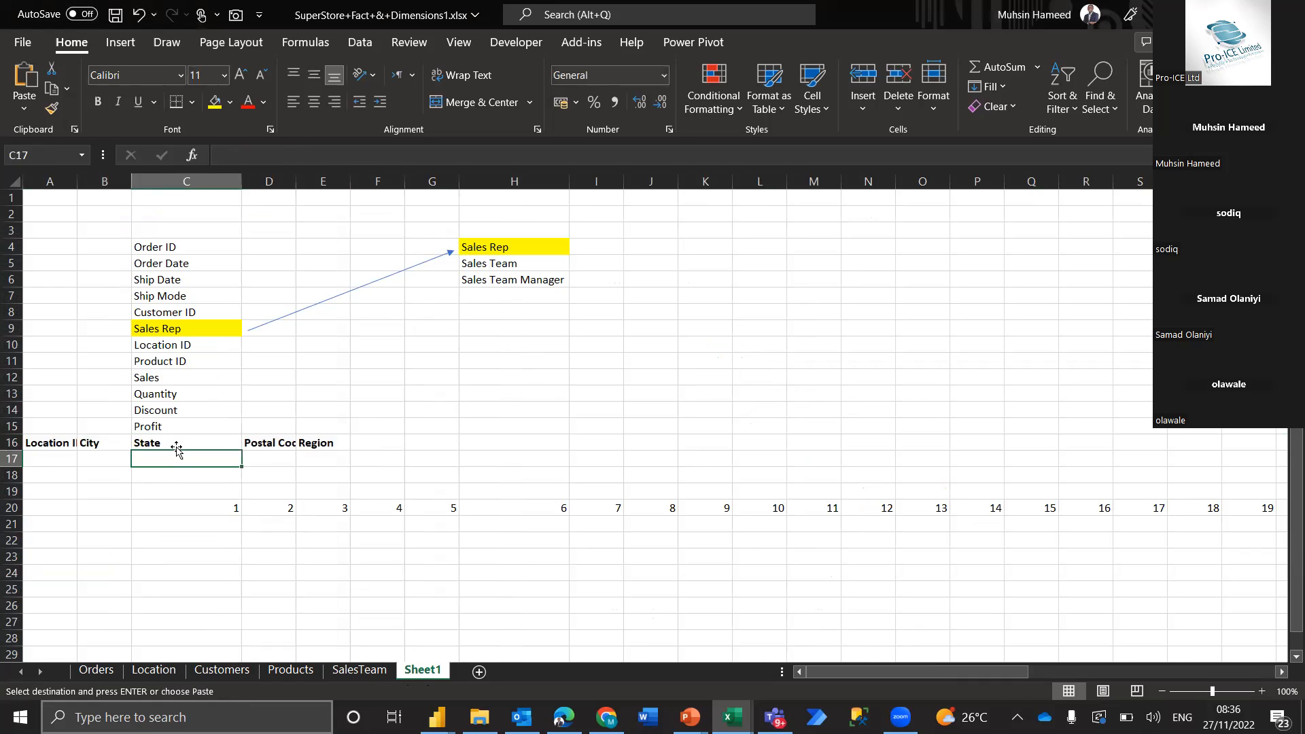
Insert several blank rows at row 17 of Sheet1 to push the number sequence further down
key(shift+space)
key(ctrl+shift+plus)
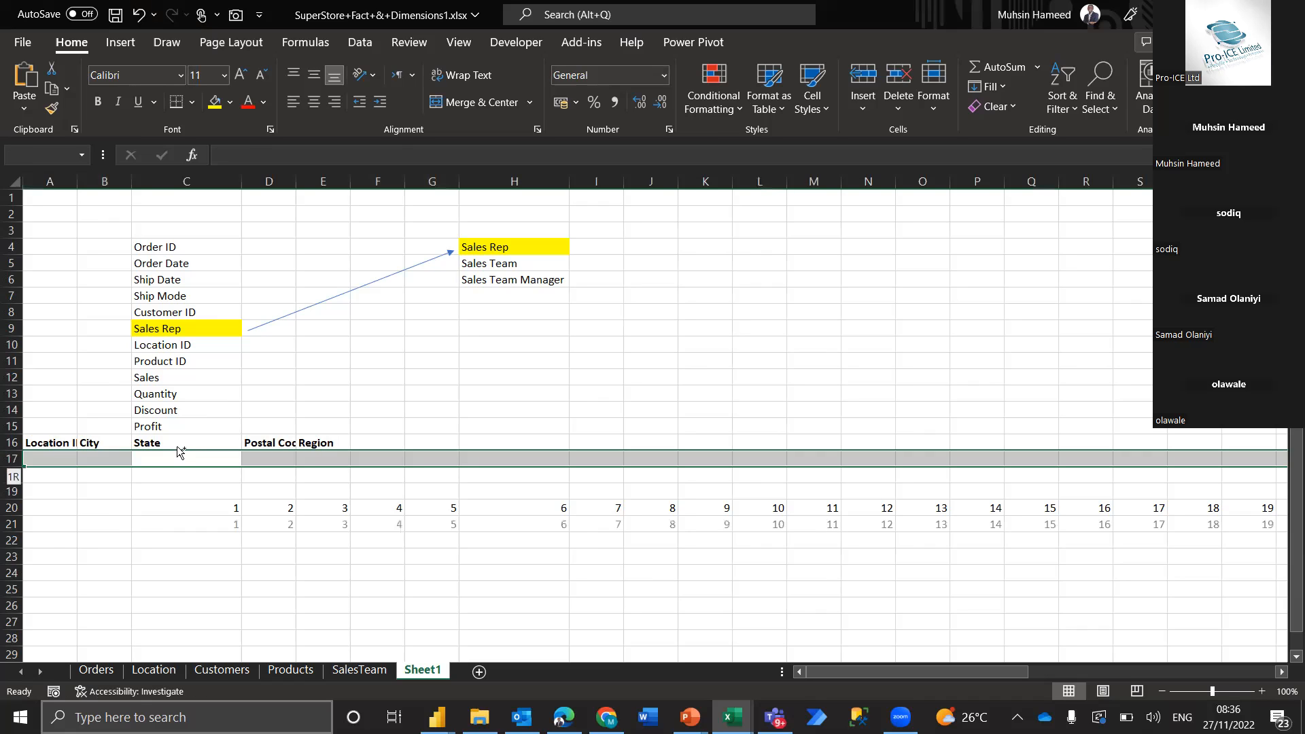
key(ctrl+shift+plus)
key(ctrl+shift+plus)
key(ctrl+shift+plus)
key(ctrl+shift+plus)
key(ctrl+shift+plus)
key(ctrl+shift+plus)
key(ctrl+shift+plus)
key(ctrl+shift+plus)
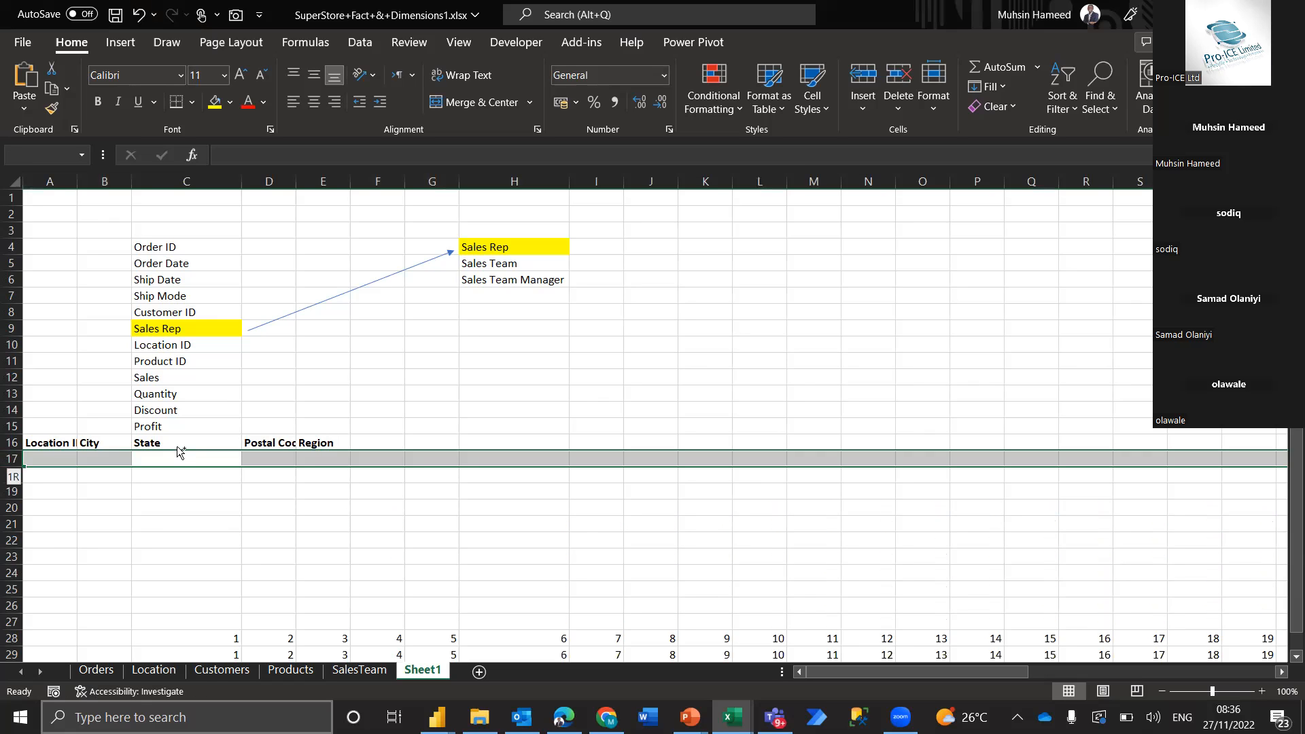
click(177, 445)
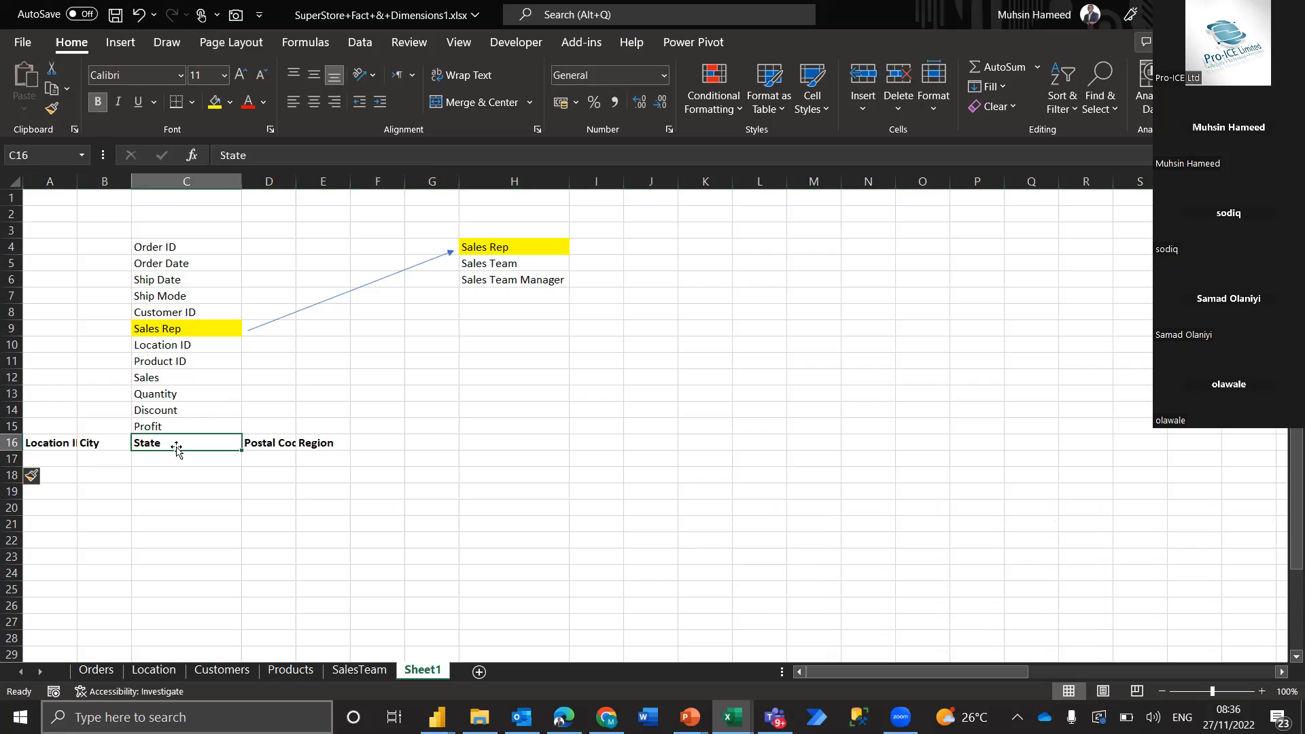
key(shift+space)
key(ctrl+c)
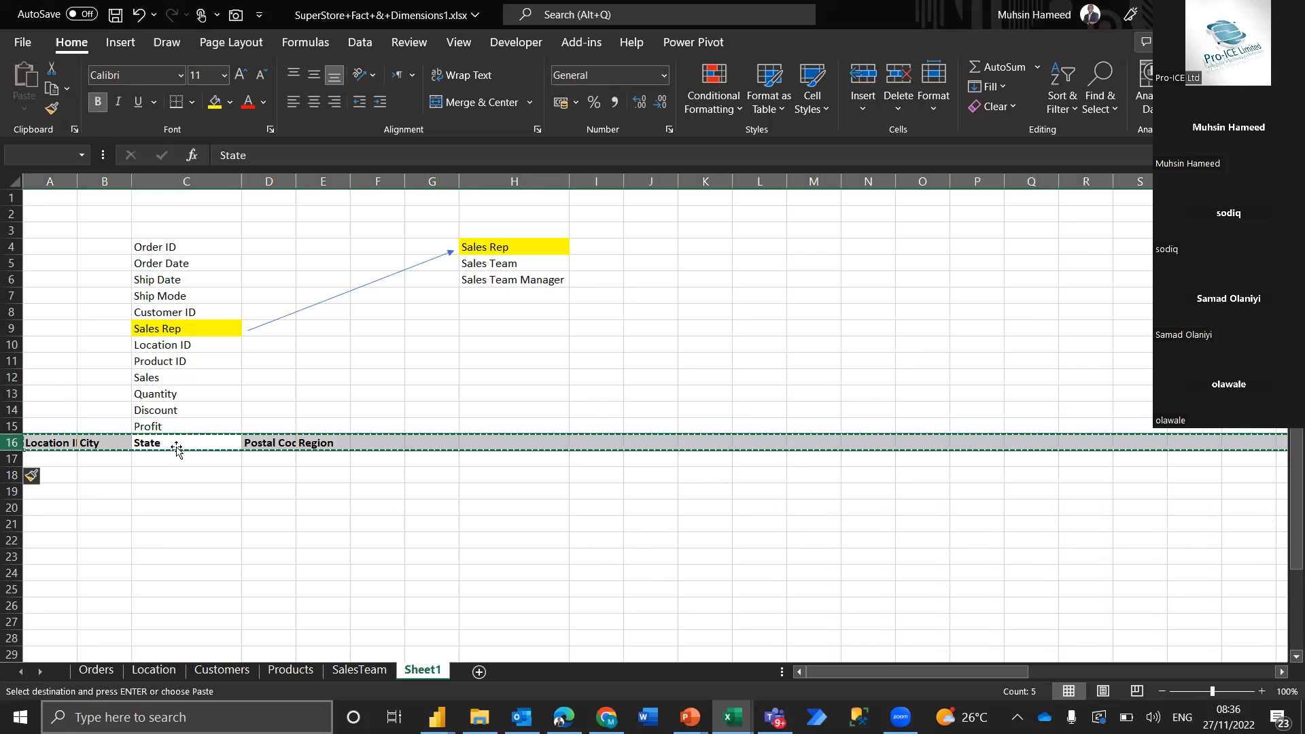
key(Down)
click(177, 445)
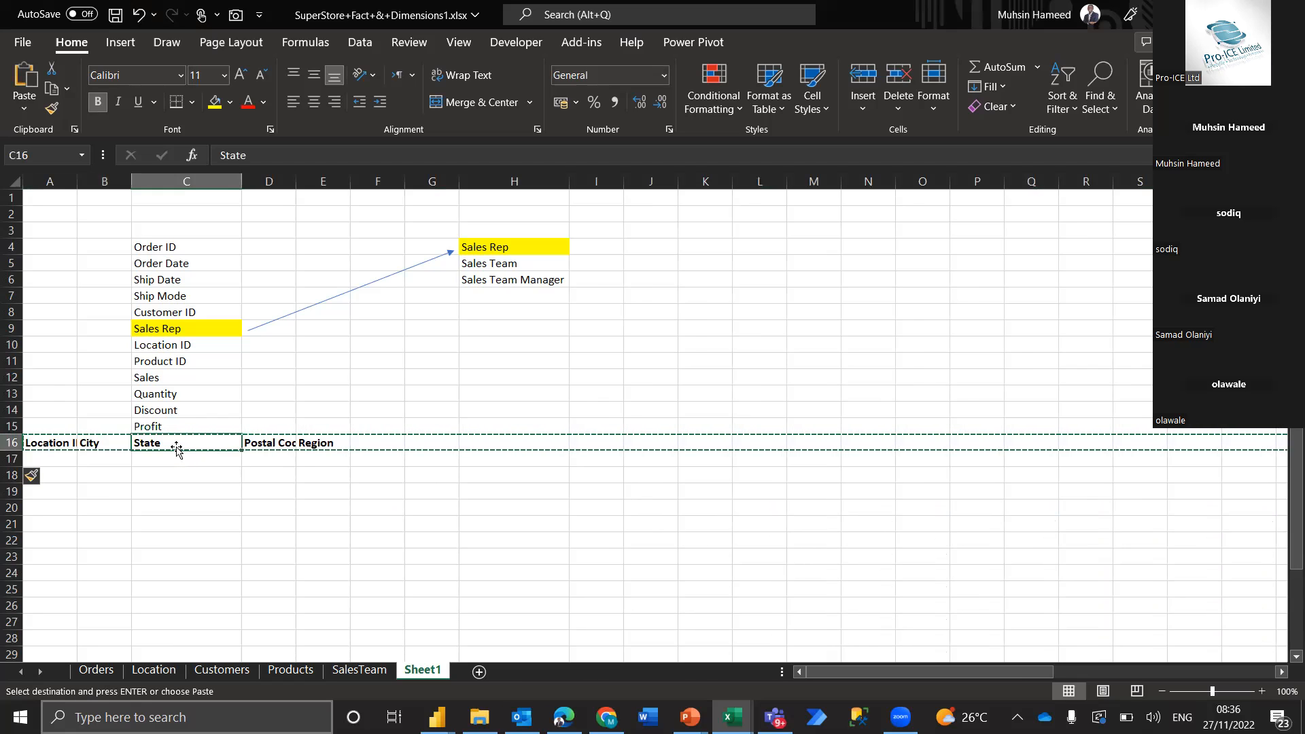
double_click(178, 445)
text(sv)
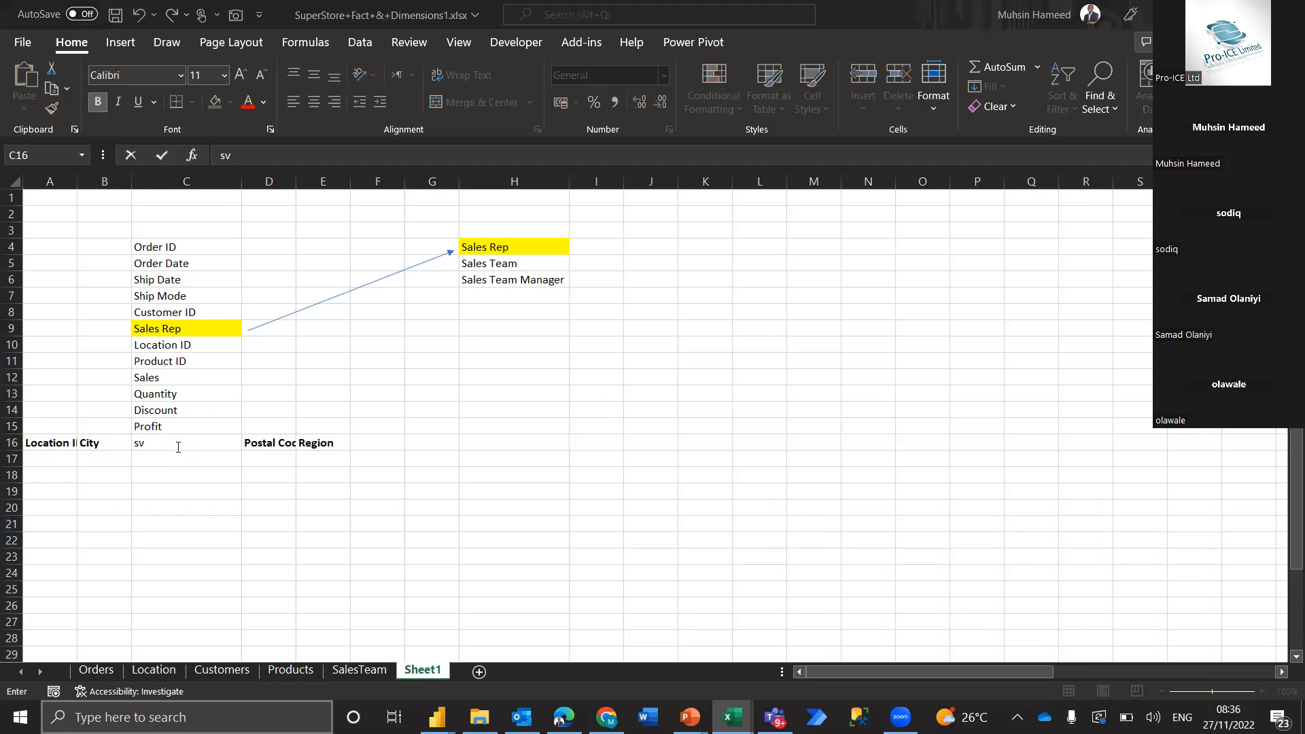
key(super+e)
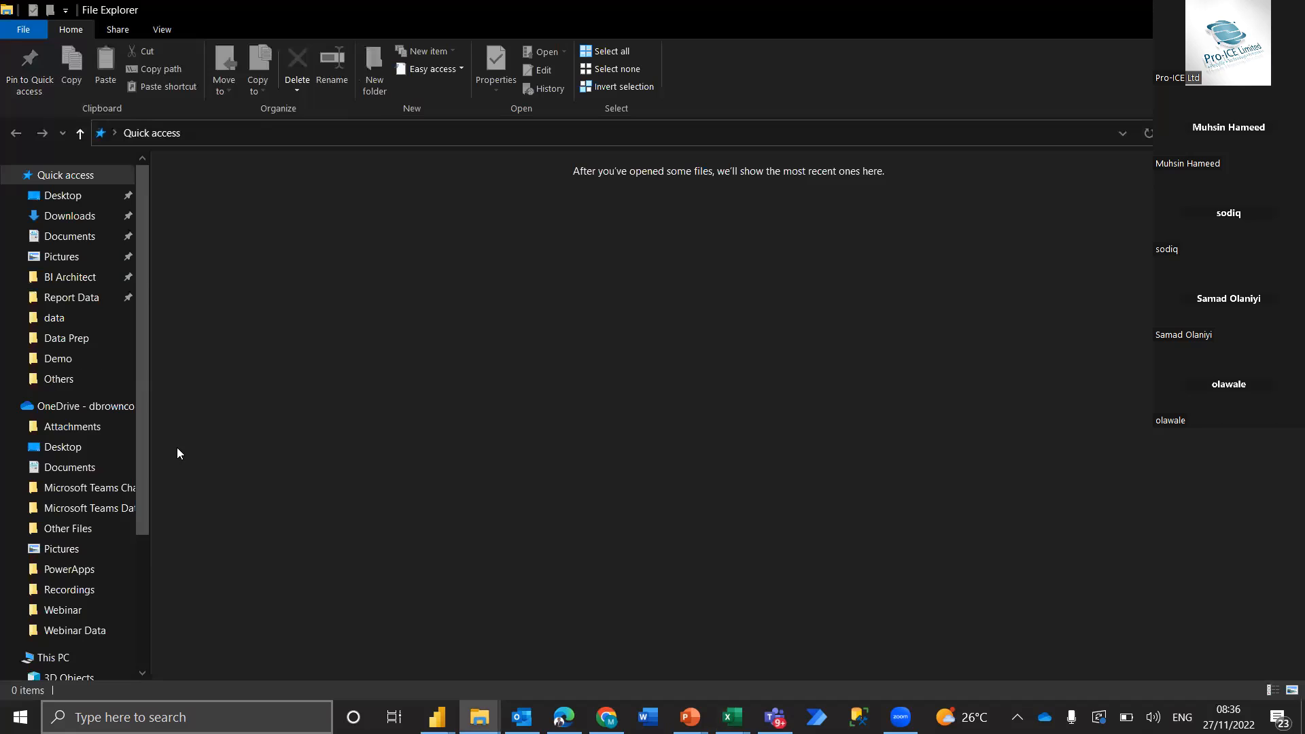
key(alt+Tab)
key(Escape)
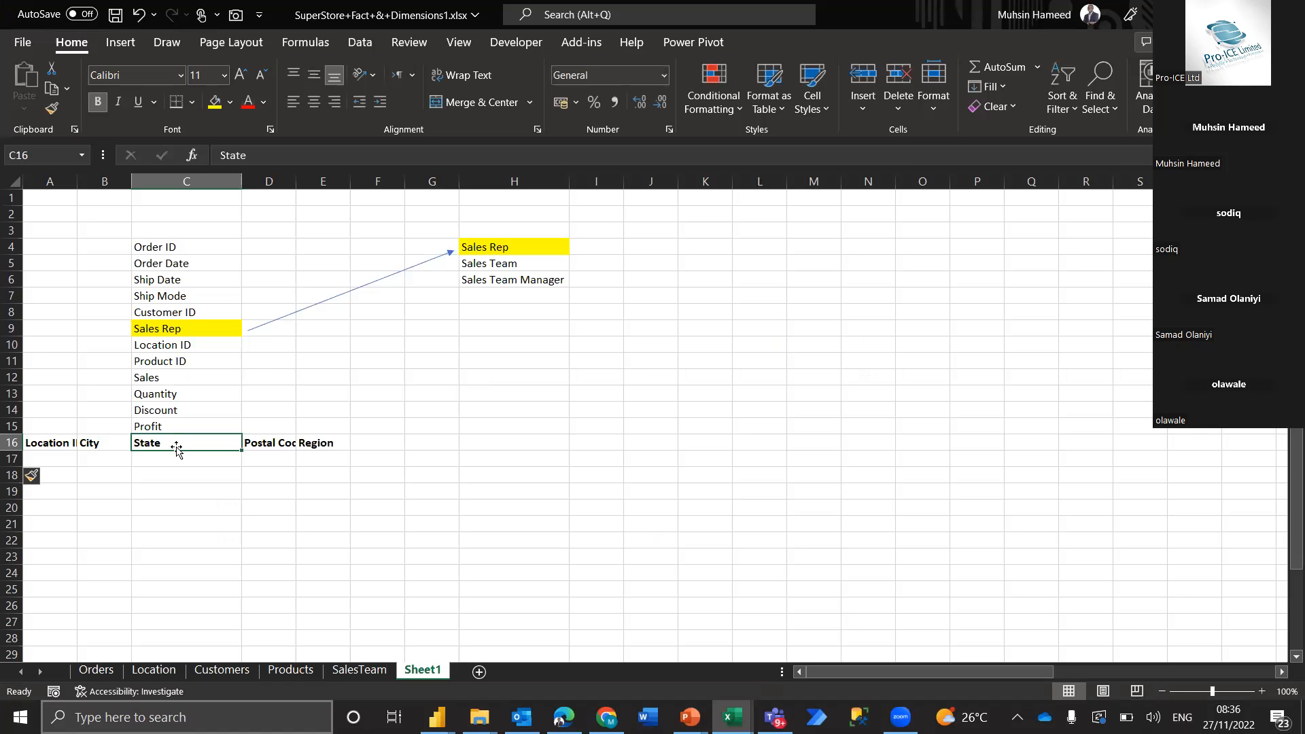
Try to paste a copy of the whole of row 16 as transposed values starting at C16
key(shift+space)
key(ctrl+c)
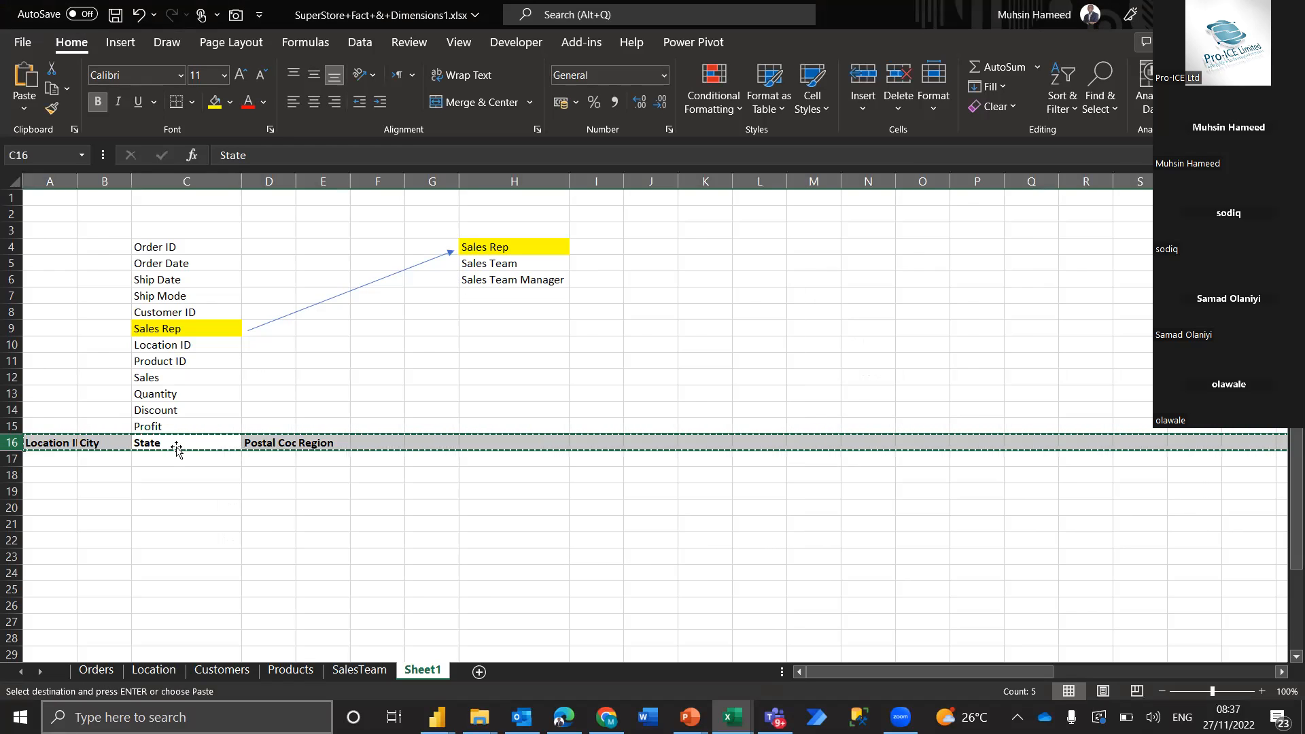
key(Return)
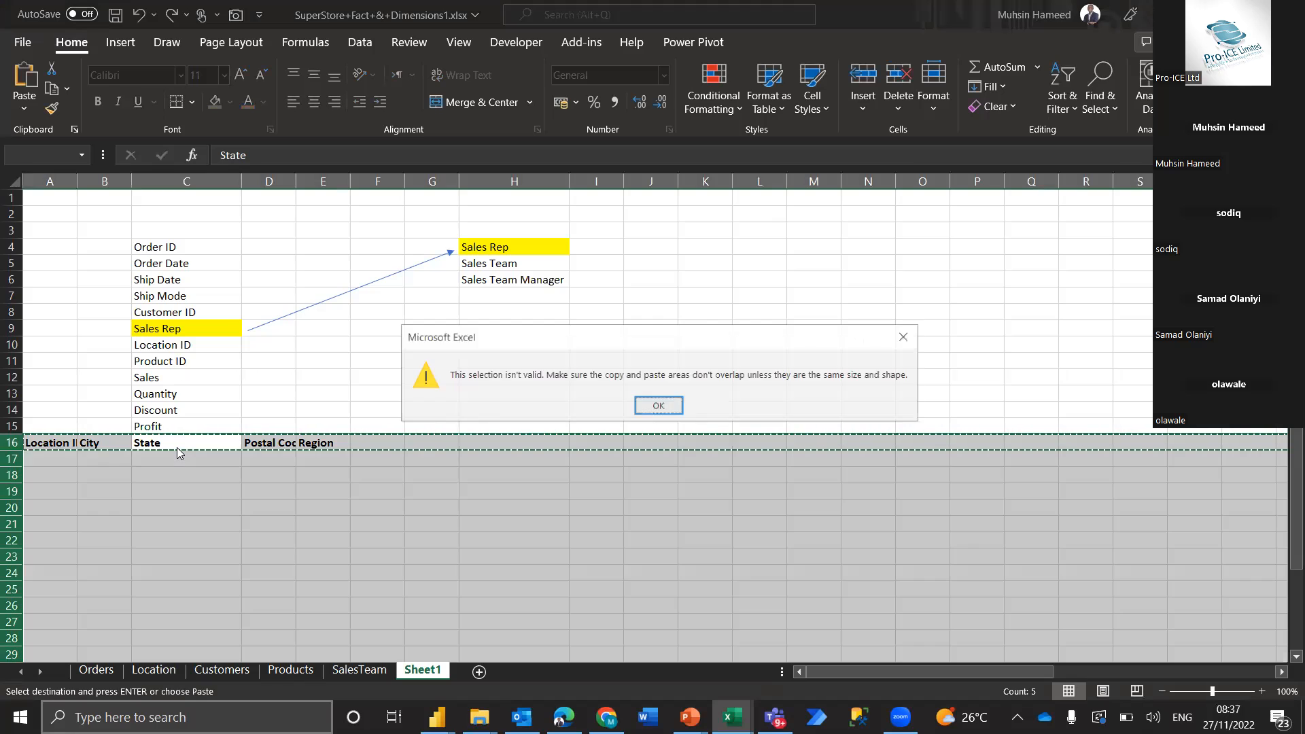
click(658, 404)
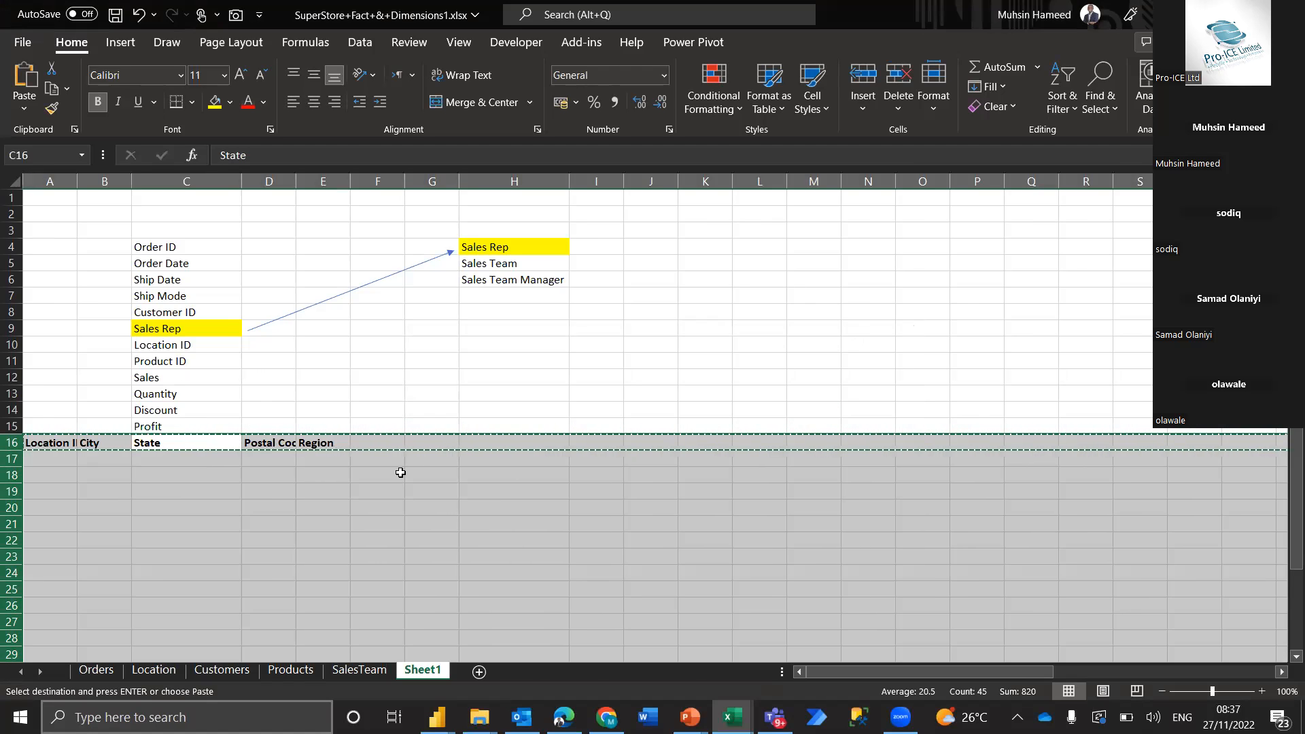
click(219, 457)
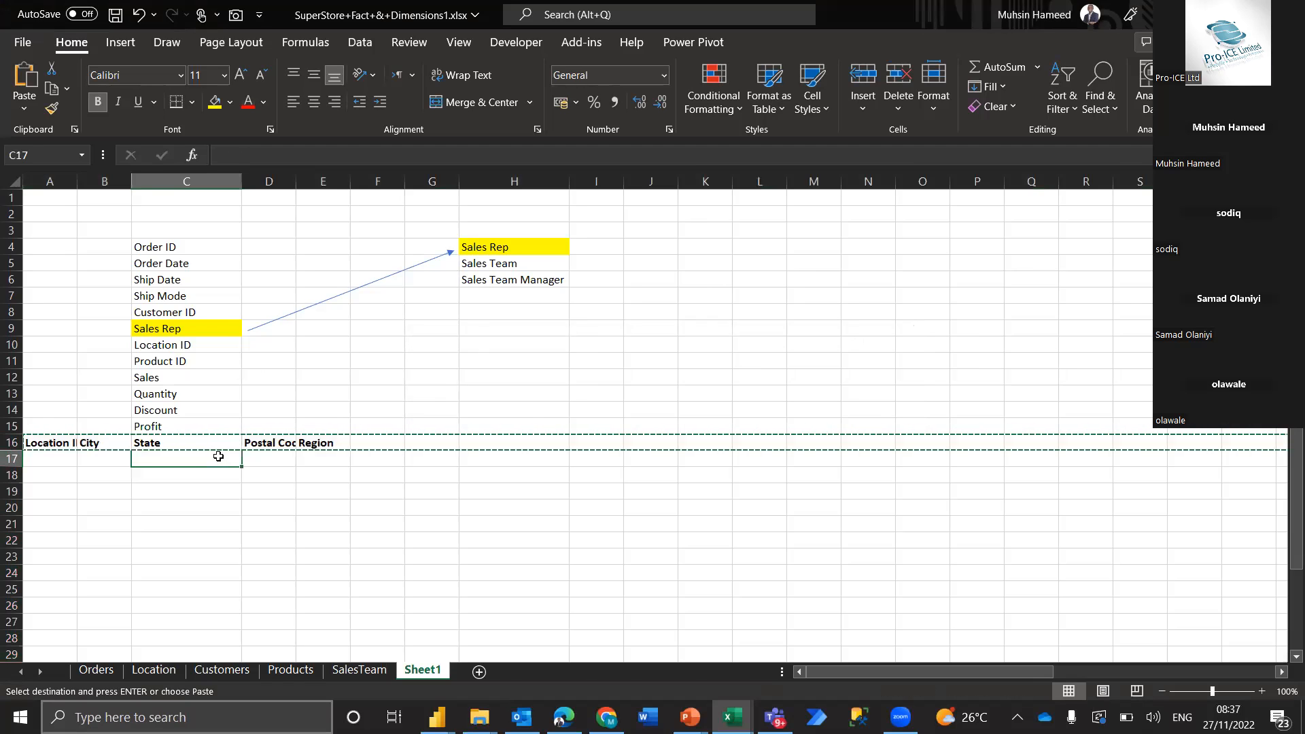
click(190, 445)
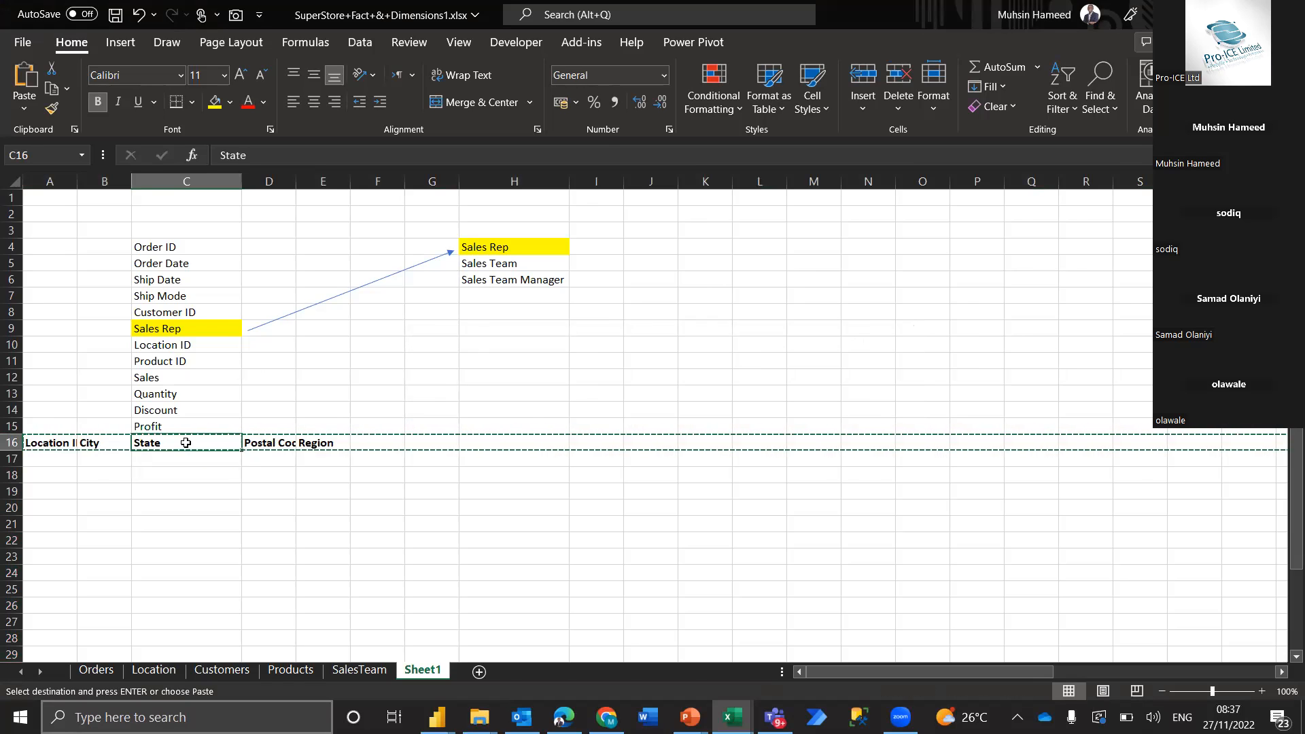
key(ctrl+alt+v)
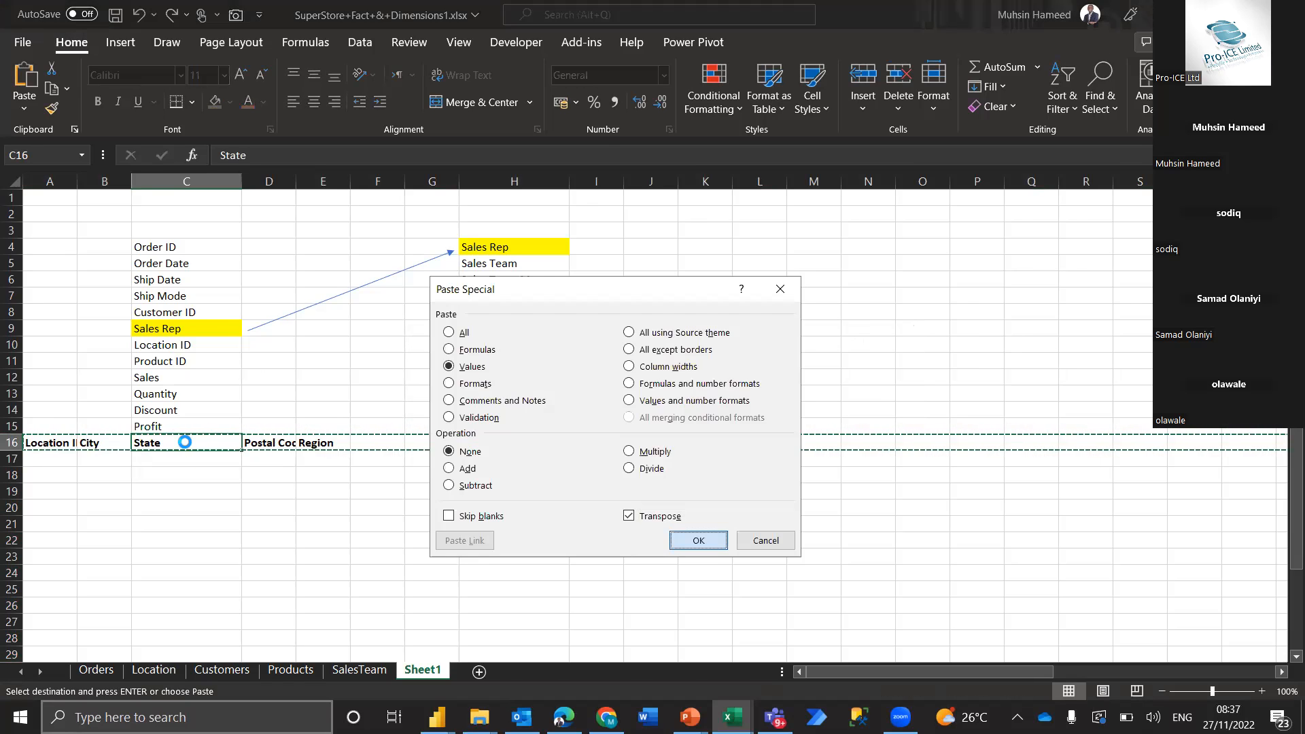
key(Return)
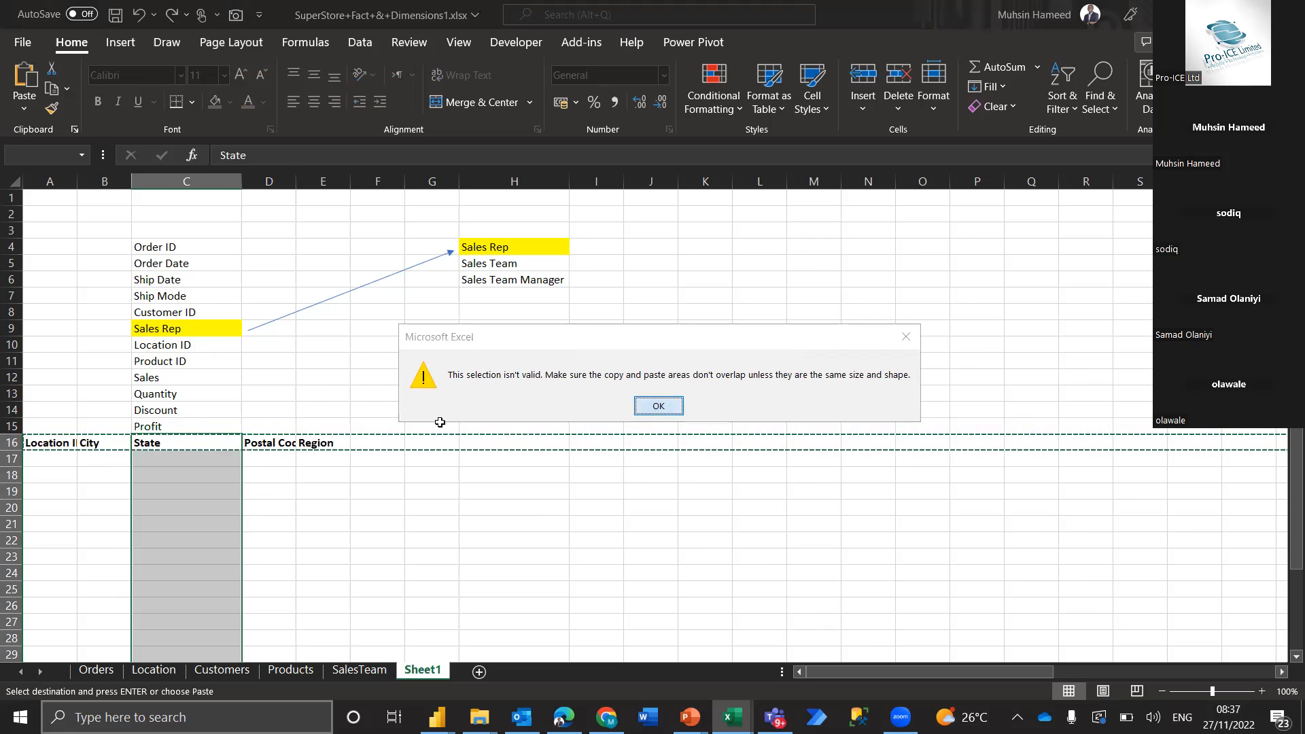
click(657, 407)
click(277, 470)
key(Escape)
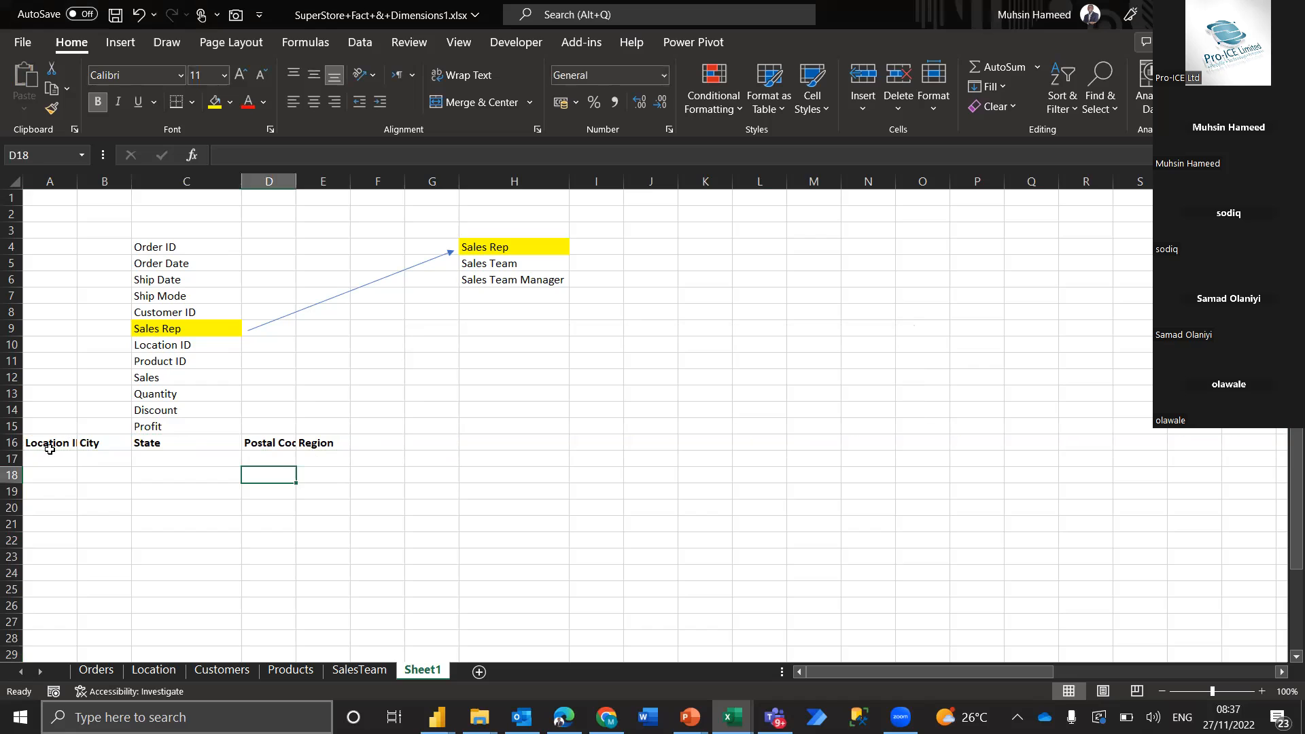
Try to paste only the Location headers in A16:E16 as transposed values starting at C16
click(51, 450)
key(shift+Right)
key(shift+Right)
key(shift+Right)
key(shift+Right)
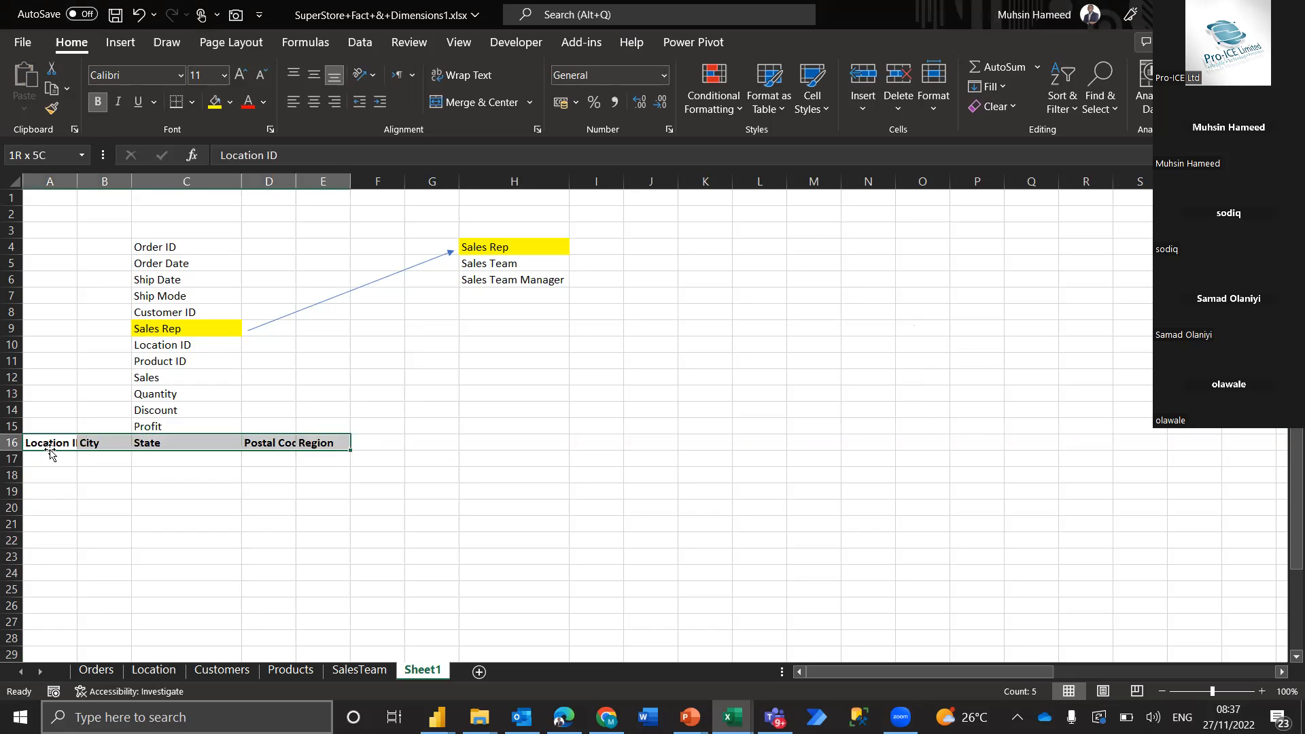
key(ctrl+c)
key(Right)
key(Right)
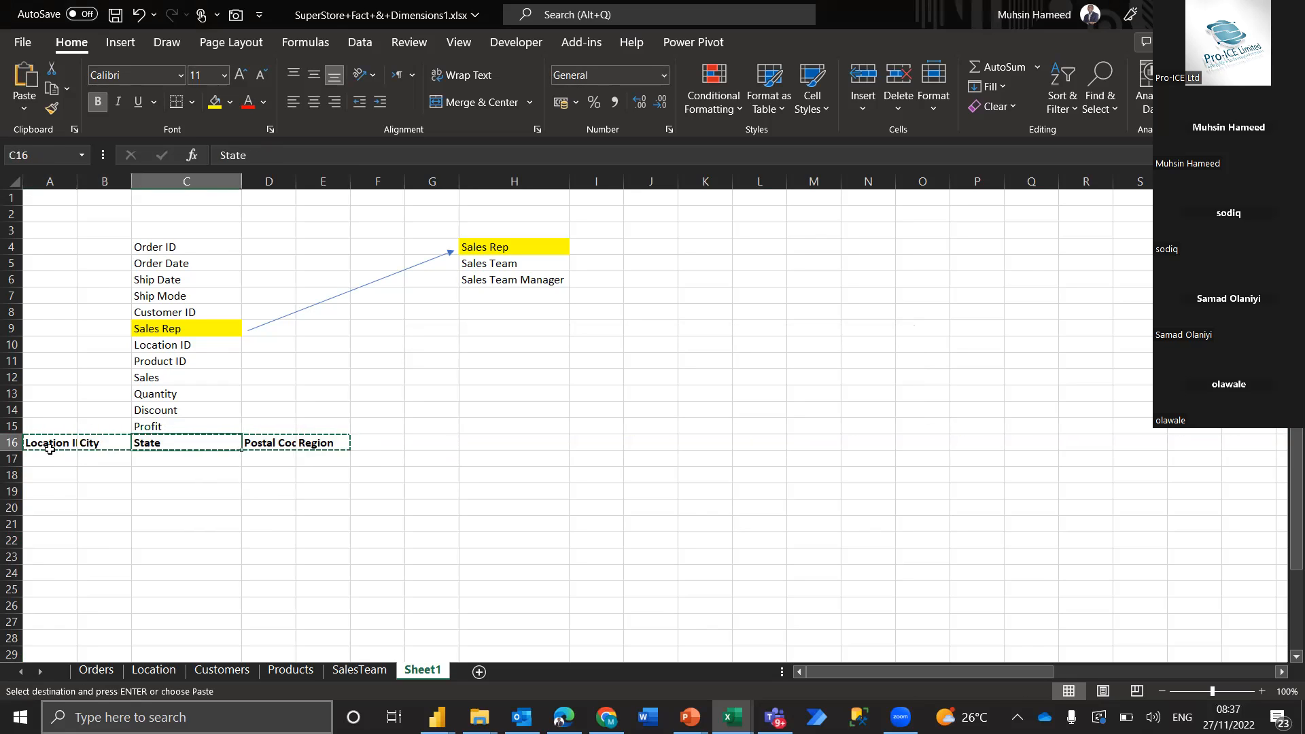
key(ctrl+alt+v)
key(e)
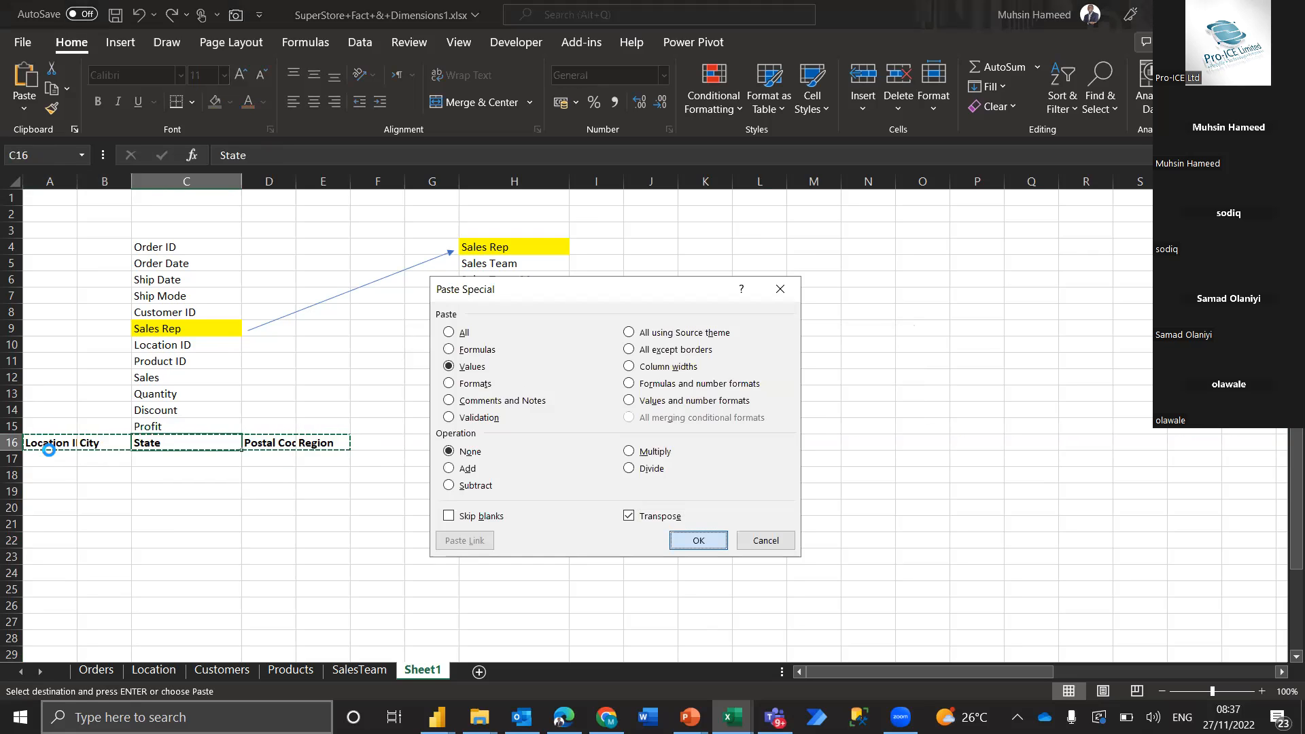
key(Return)
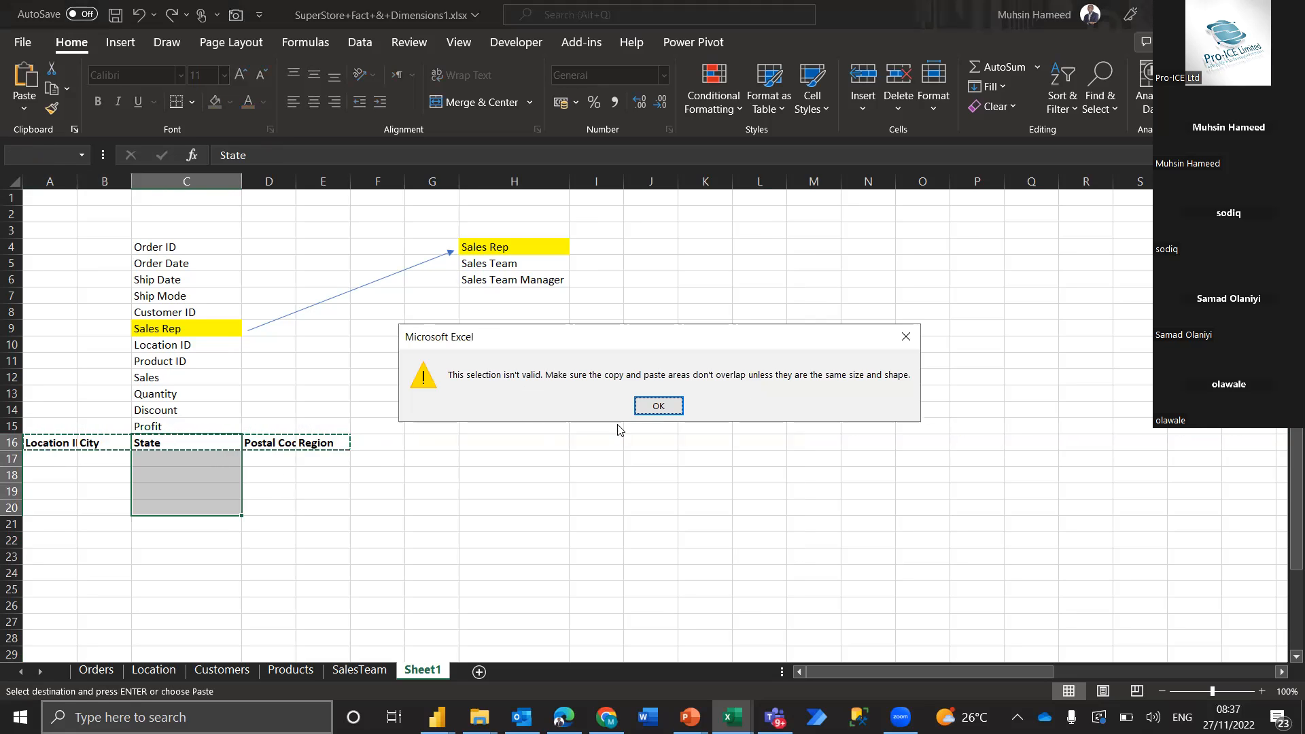
click(659, 406)
click(417, 459)
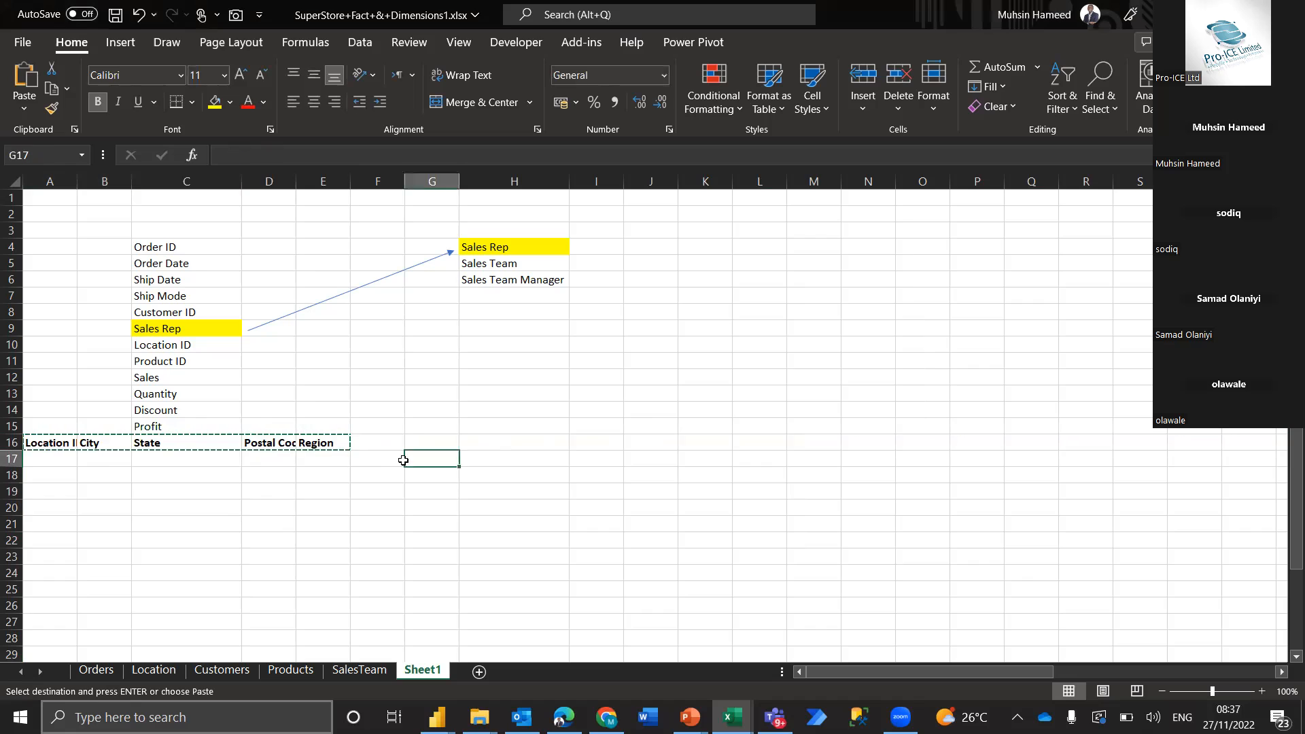
Insert blank cells at A16:E16 of Sheet1, shifting the Location headers down one row
click(54, 447)
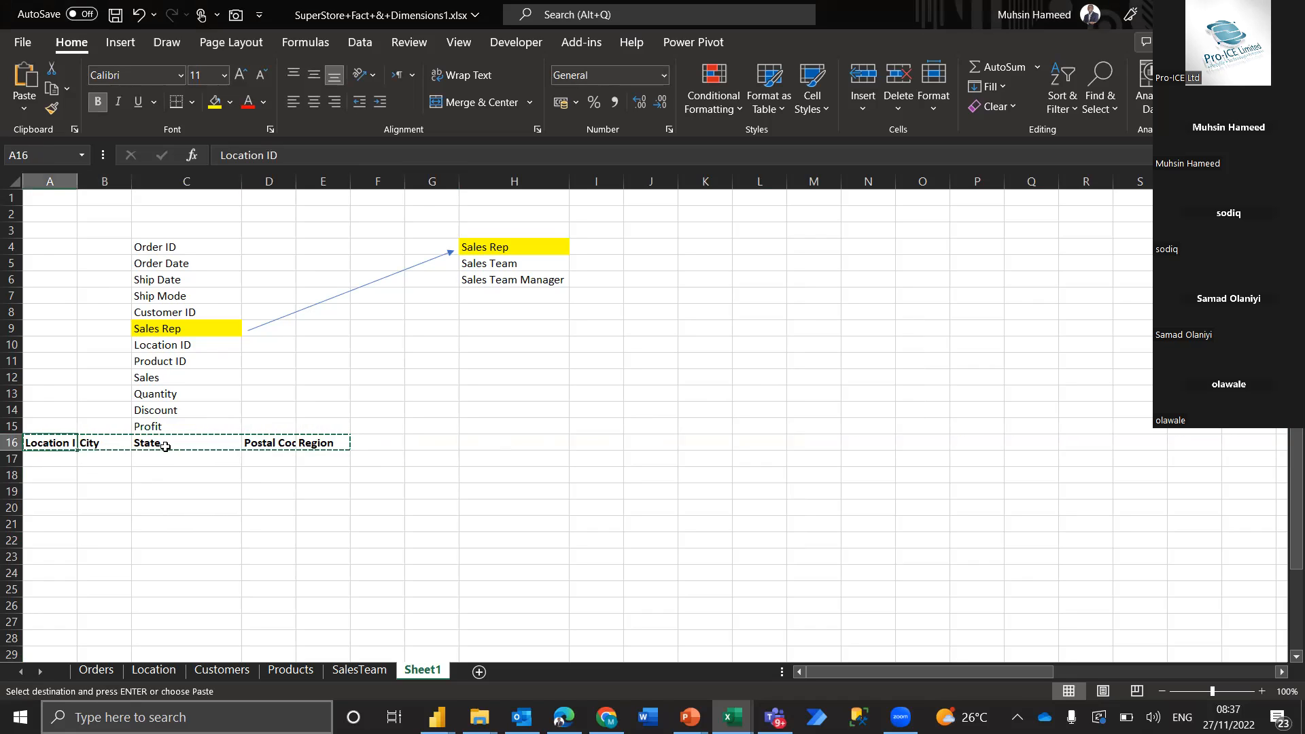
key(shift+space)
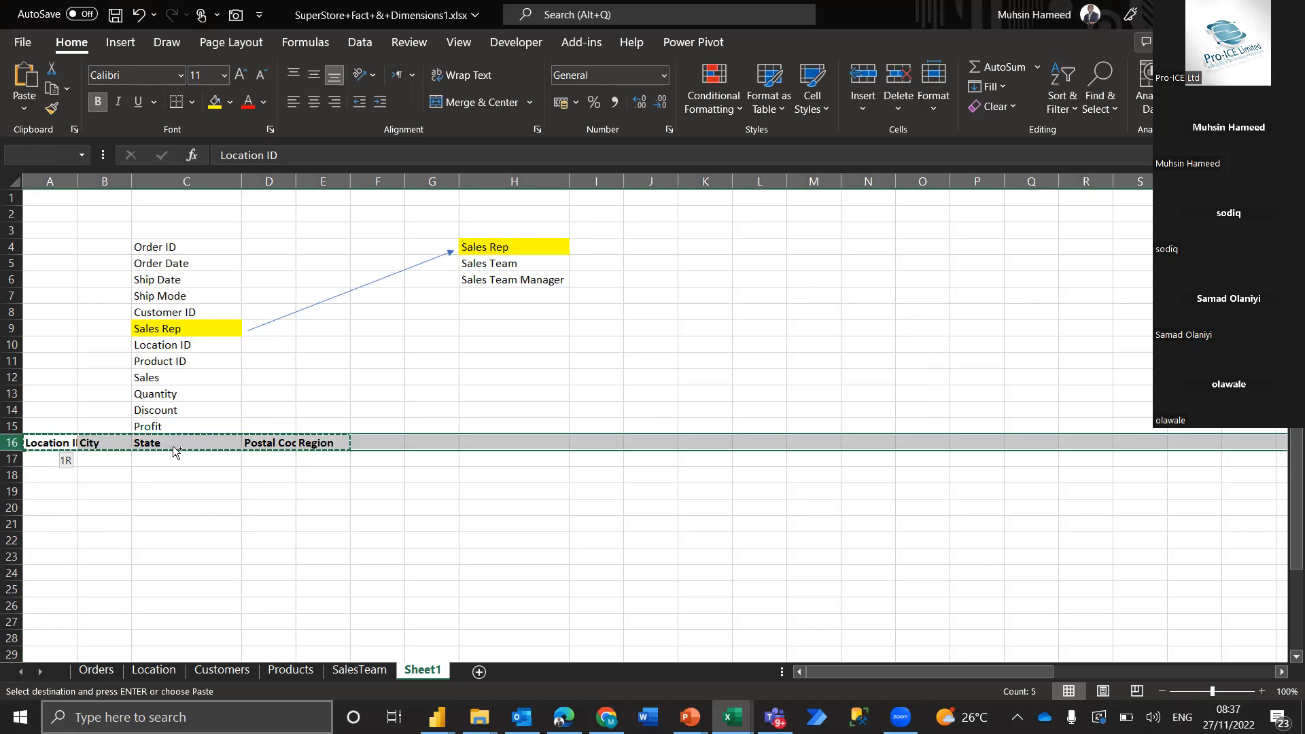
key(ctrl+shift+plus)
key(Escape)
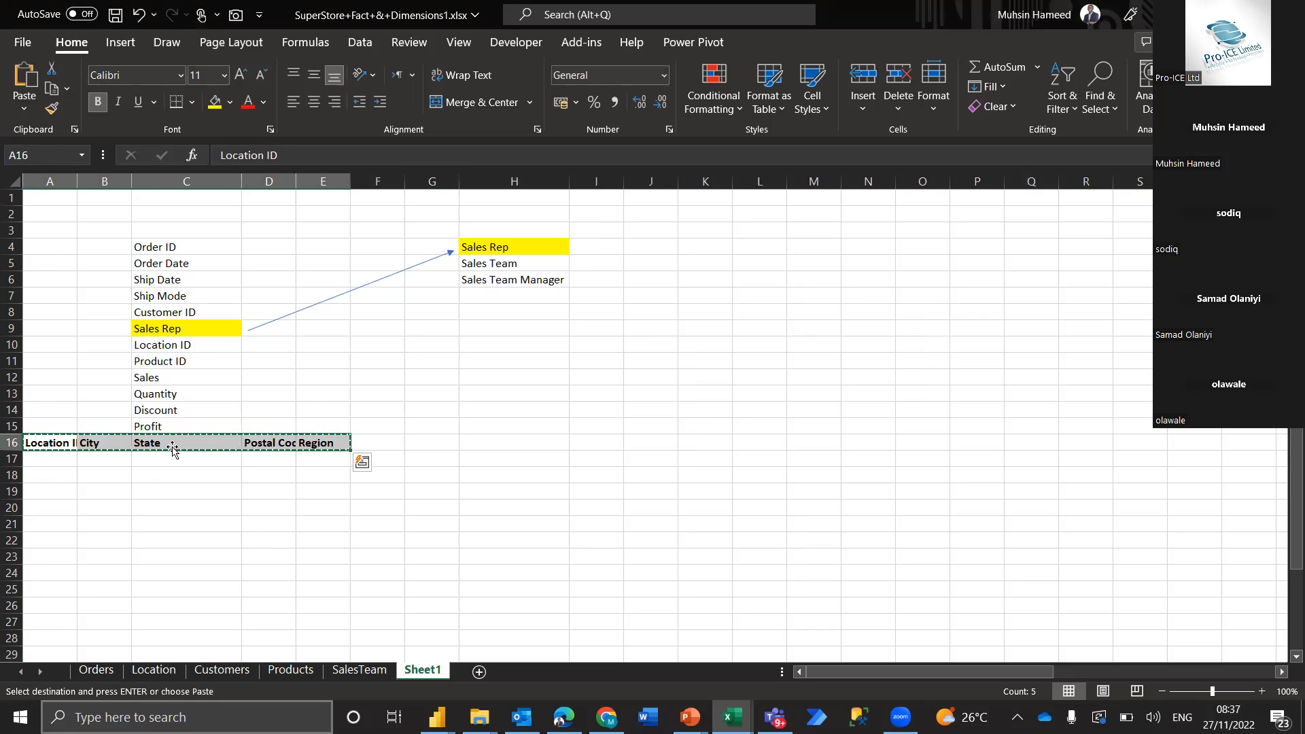
text(`)
key(Escape)
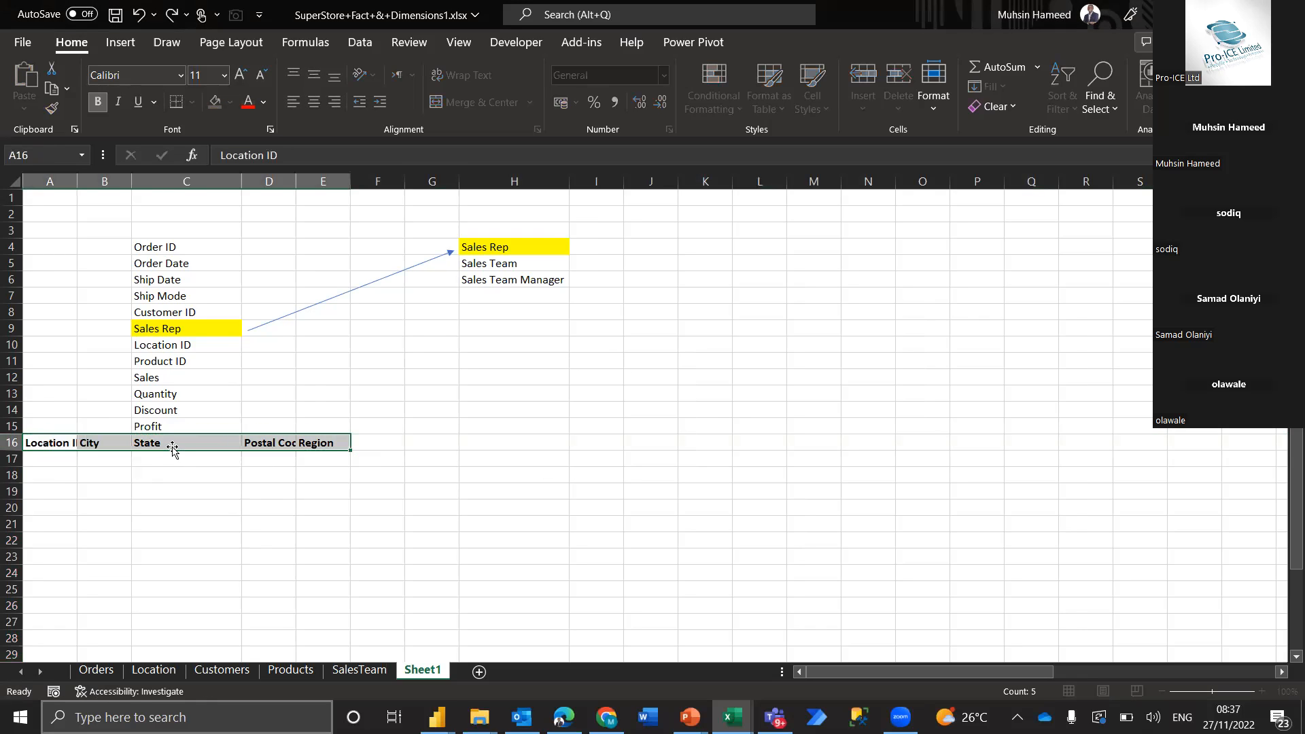
key(ctrl+shift+plus)
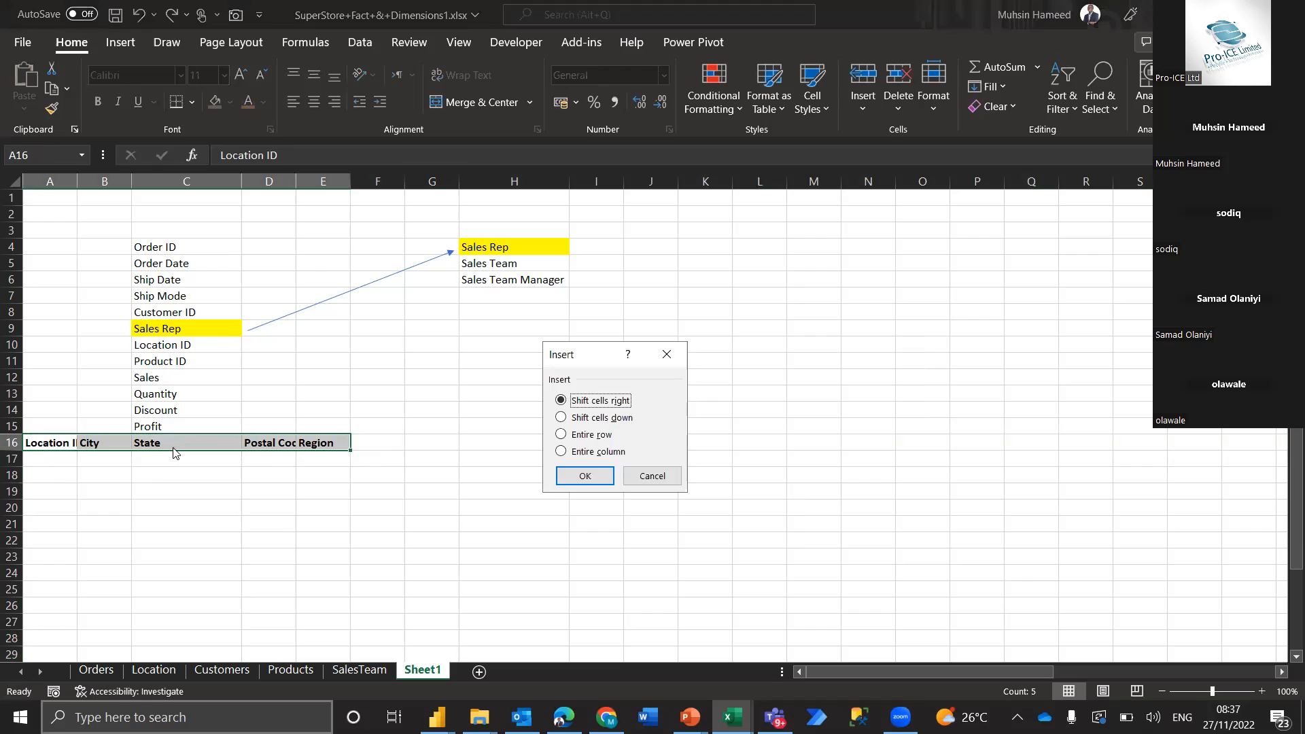
key(Down)
key(Return)
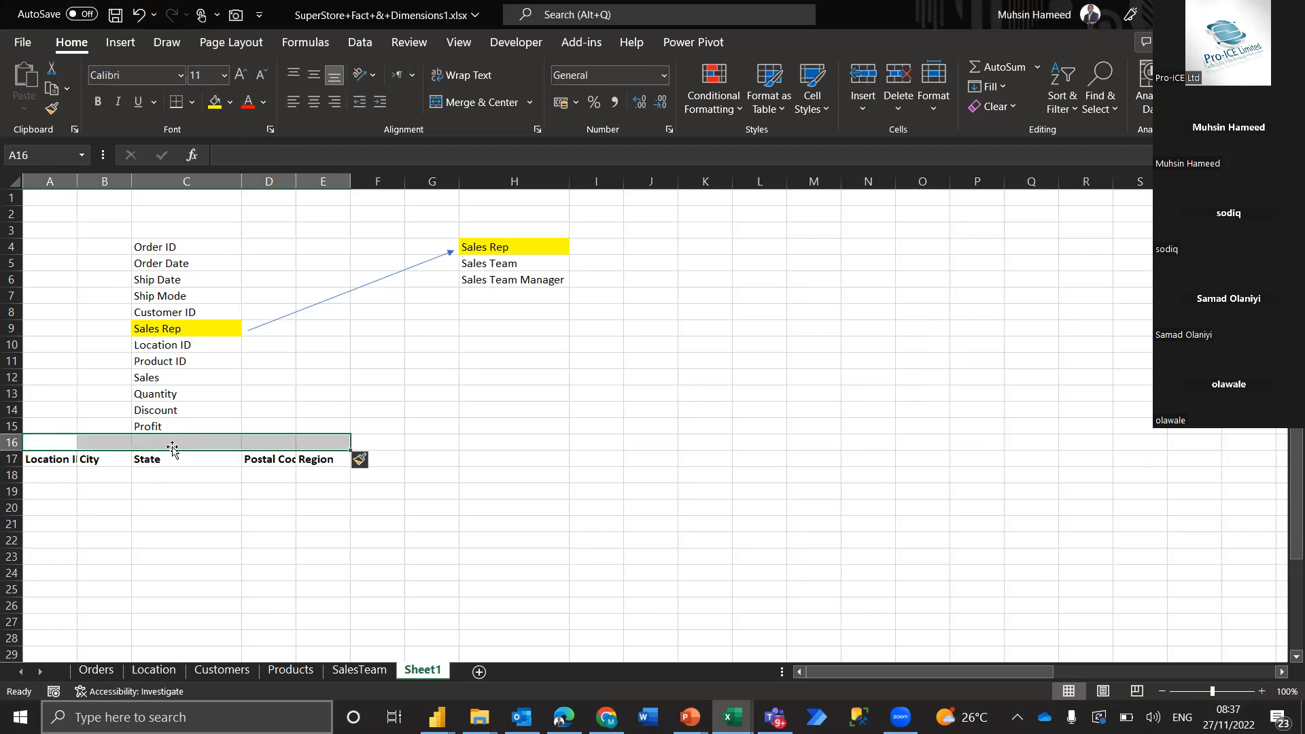
Enter Location ID, City and State in C16:C18, directly below Profit in the field list
click(172, 444)
text(Location ID)
key(Return)
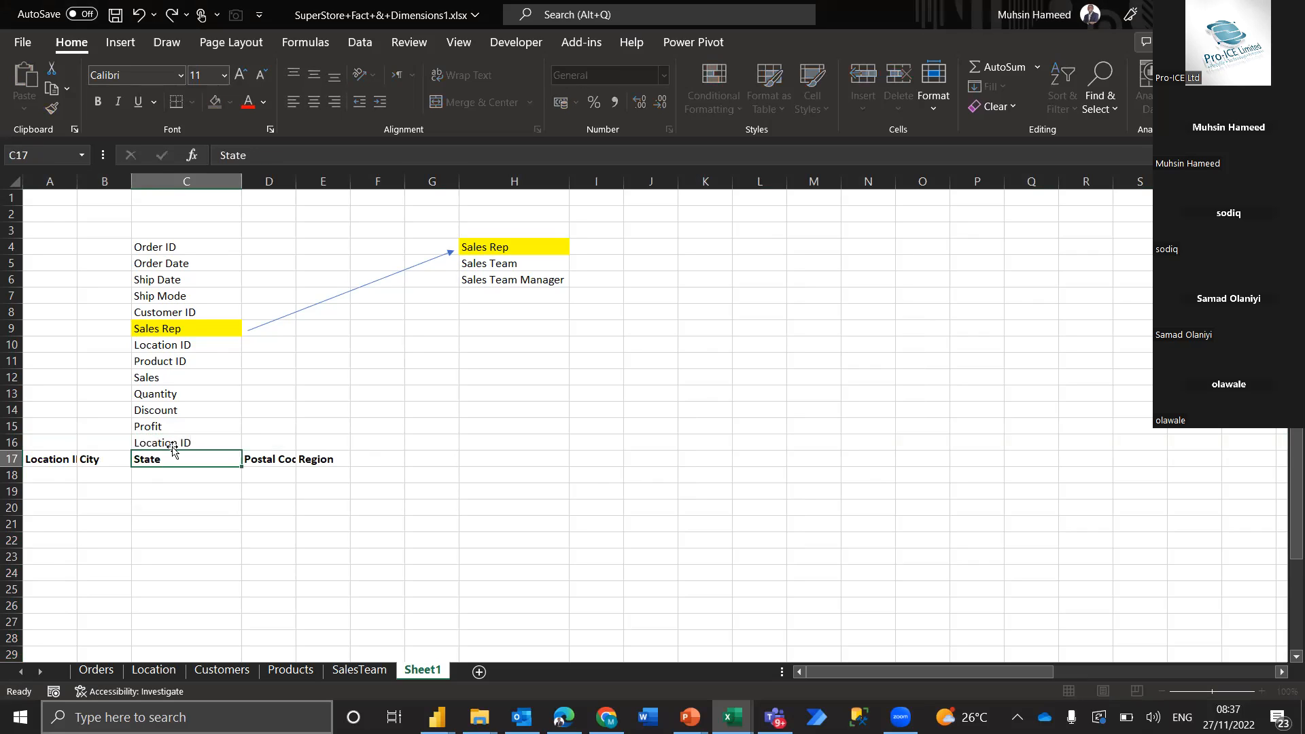
text(City)
key(Return)
text(State)
key(Return)
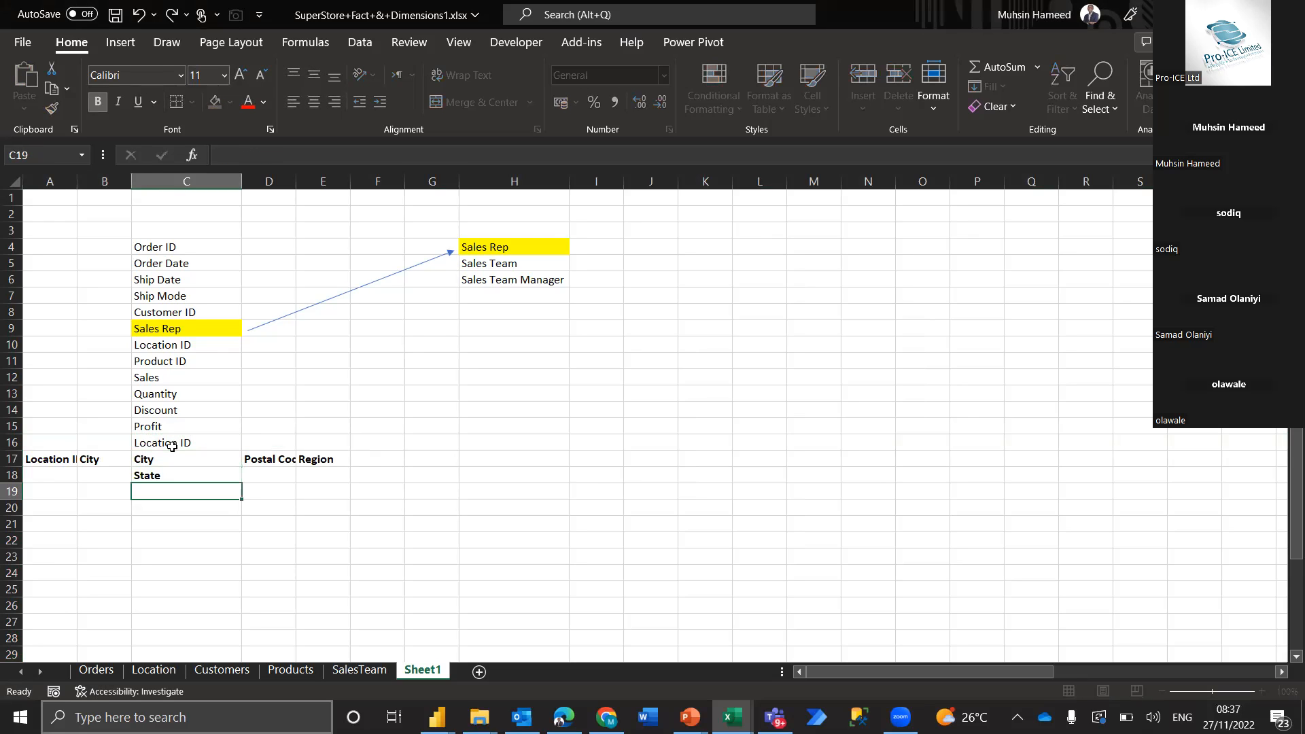
Continue the field list in column C with Postal Code in C19 and Redgion in C20
text(Postal Code)
key(Return)
text(Red)
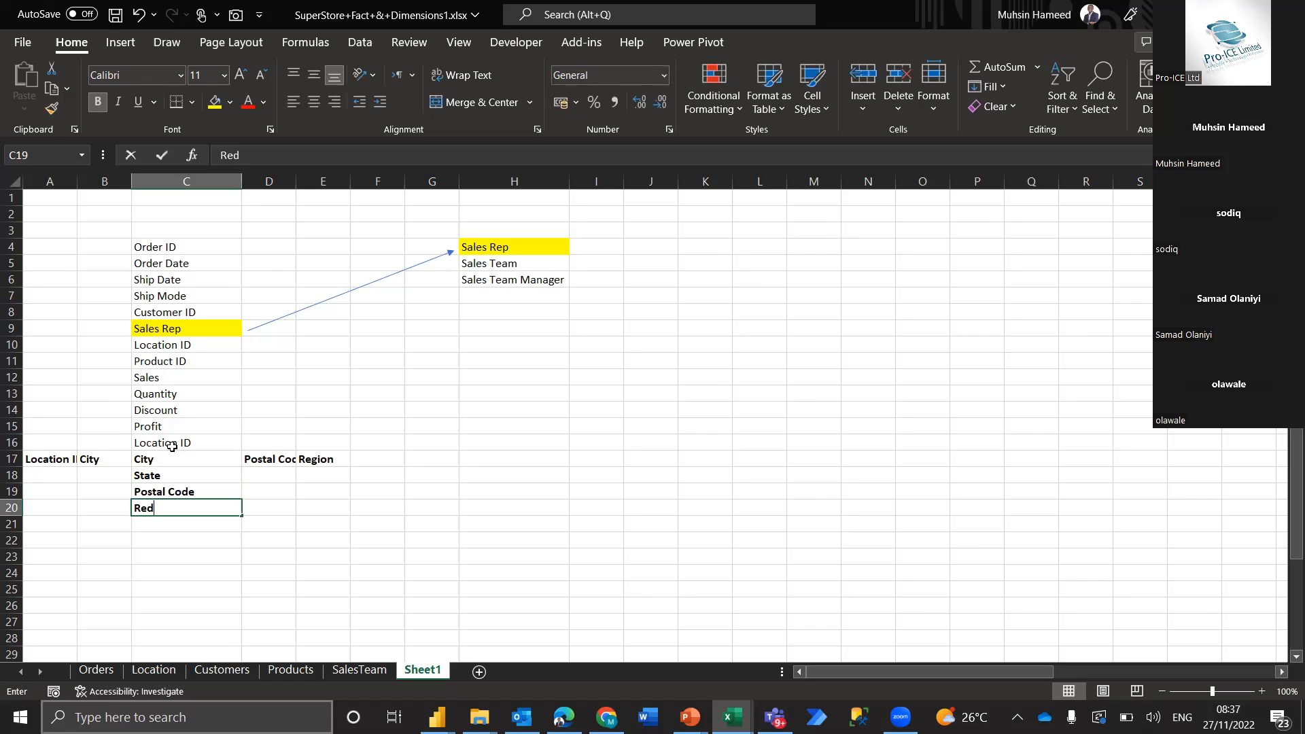
text(gion)
key(Return)
Clear the leftover horizontal Location headers in A17:B17 and D17:E17, keeping the list in column C
key(Up)
key(Up)
key(Up)
key(Up)
key(Left)
key(shift+Left)
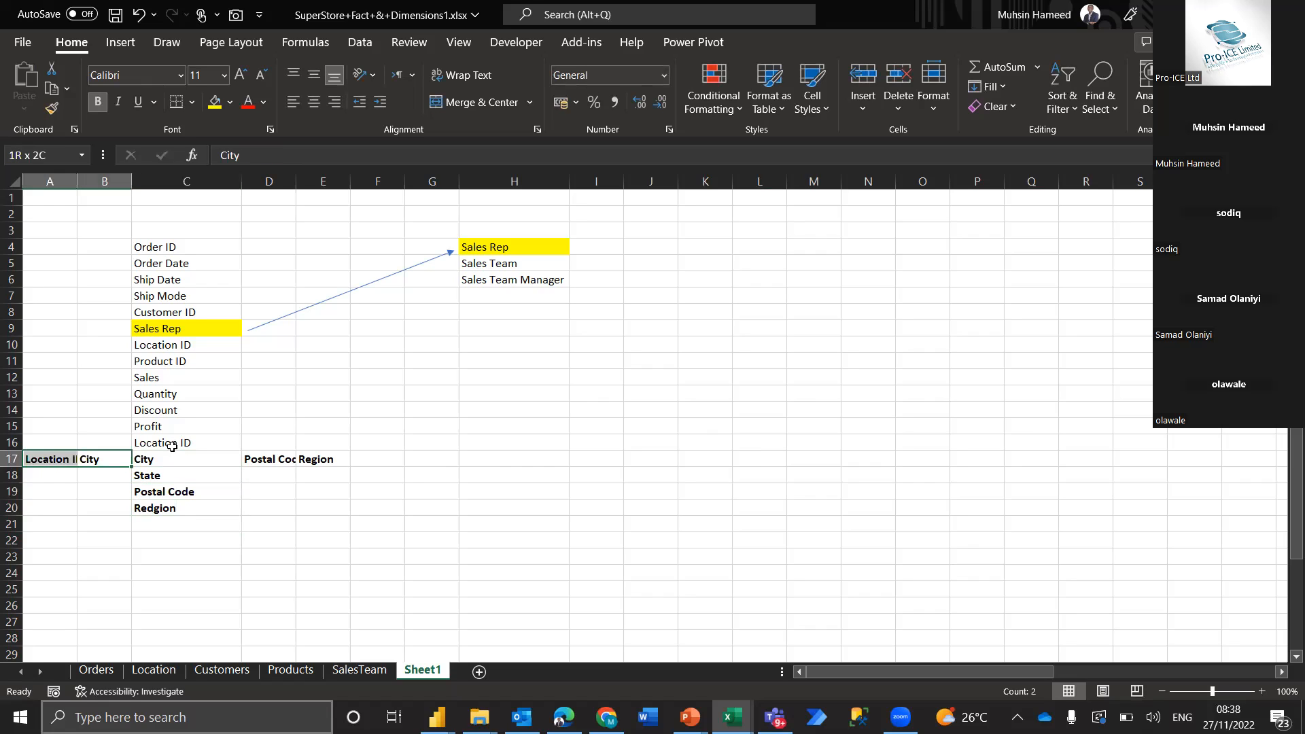
key(ctrl+q)
key(Escape)
key(Delete)
key(Right)
key(Right)
key(Right)
key(Left)
key(shift+Right)
key(Delete)
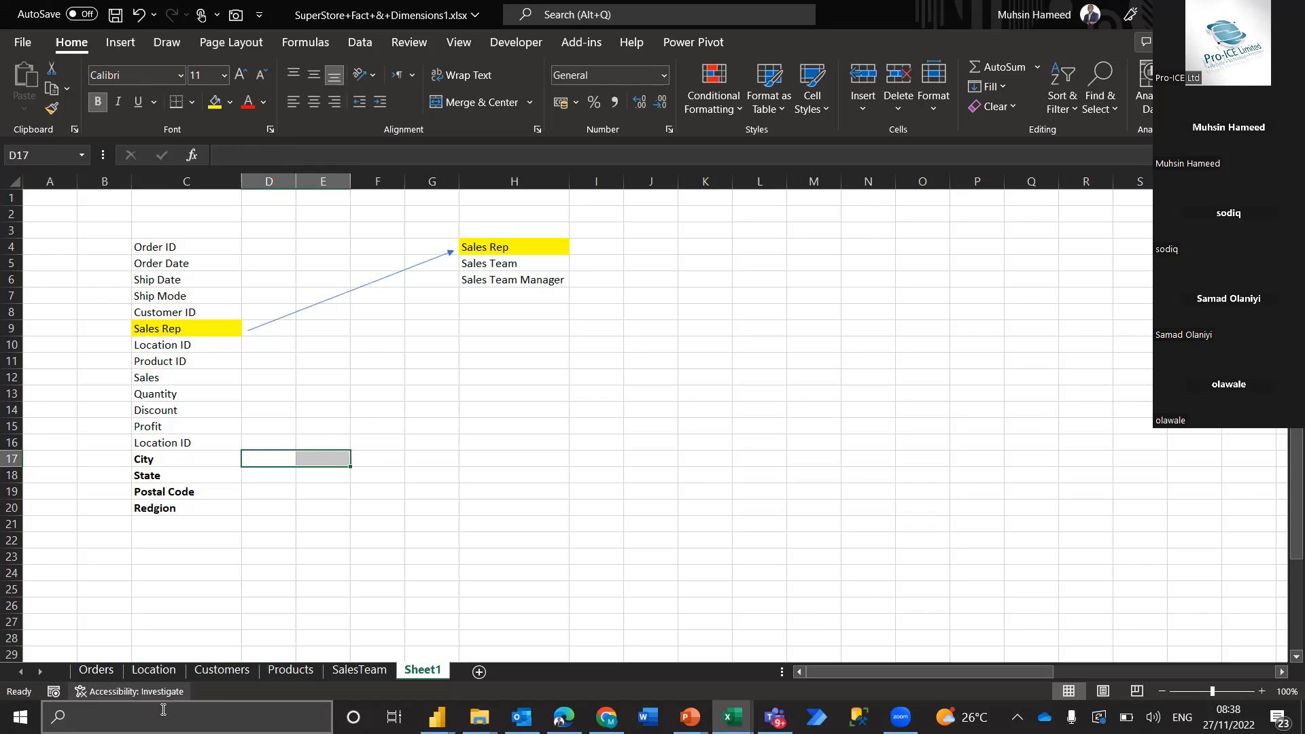
Copy the Customers headers Customer ID, Customer Name and Segment into C21:C23 of Sheet1 as transposed values
click(226, 673)
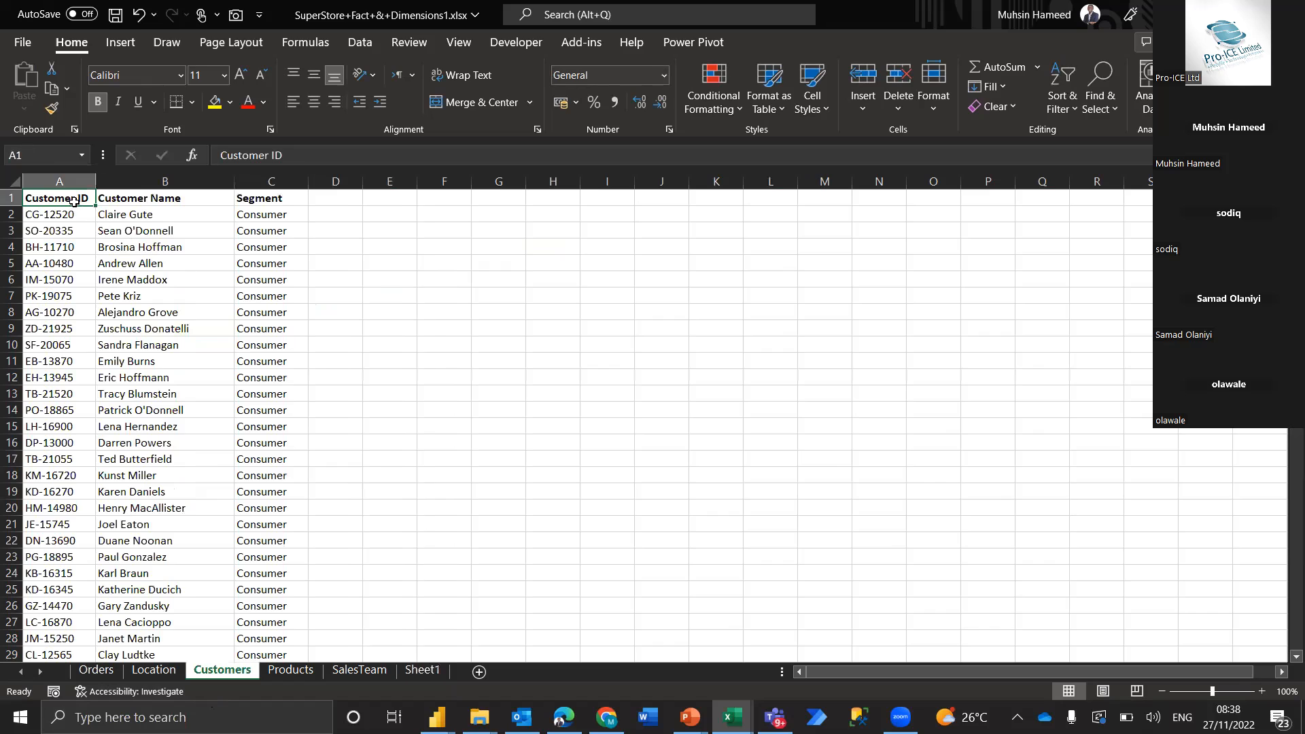
drag(73, 201, 170, 199)
drag(272, 174, 275, 198)
key(ctrl+c)
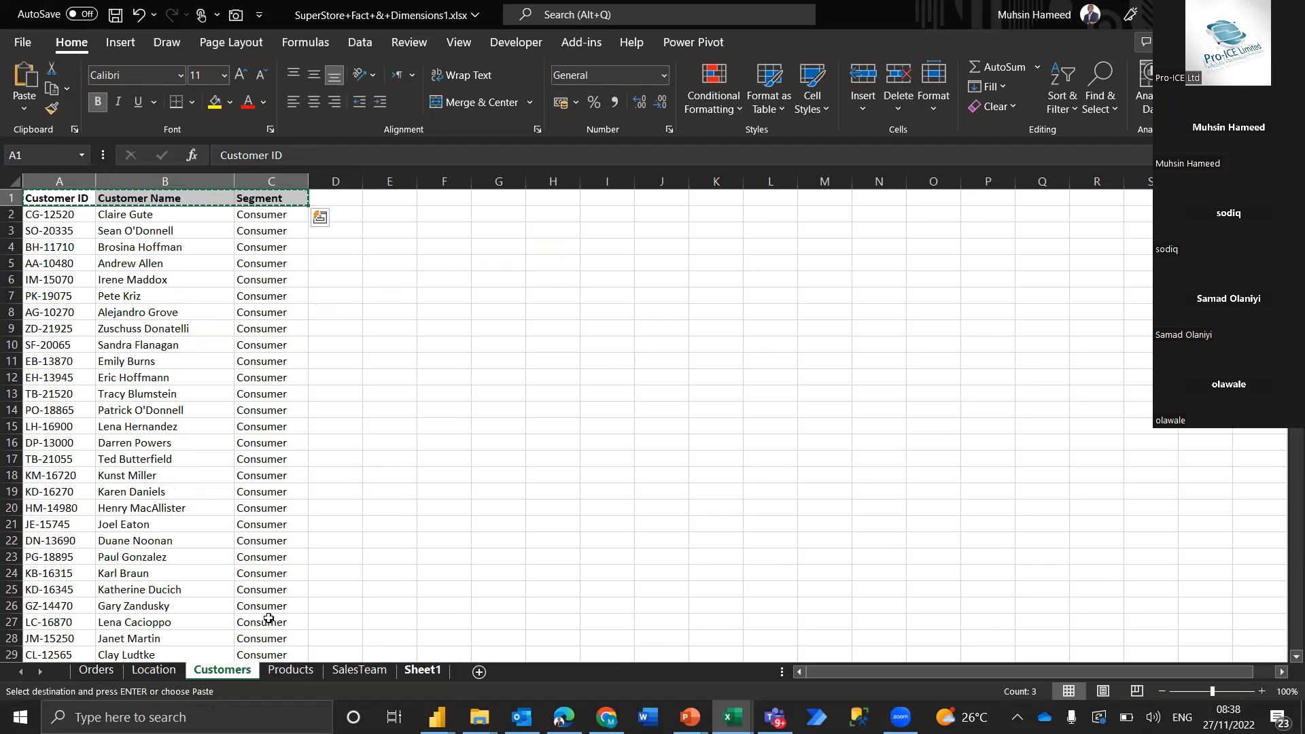
click(416, 673)
click(161, 525)
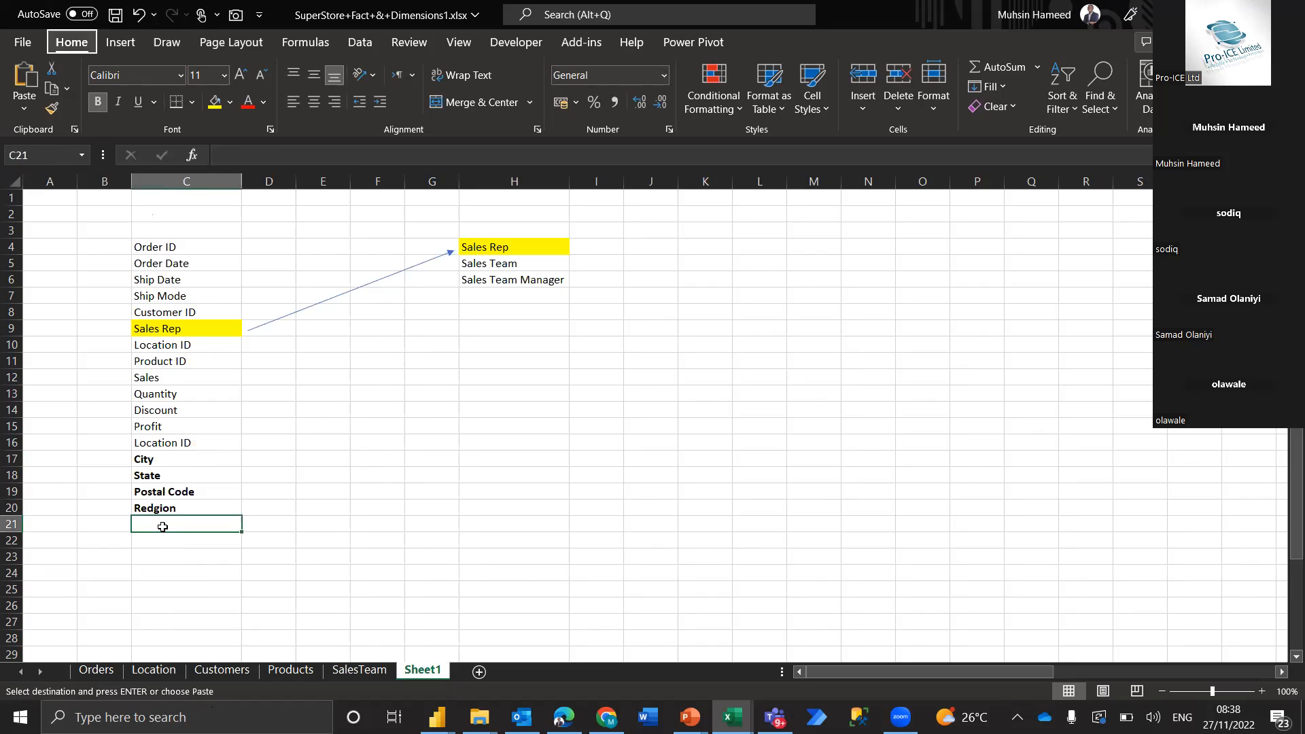
key(ctrl+alt+v)
key(v)
key(e)
key(Return)
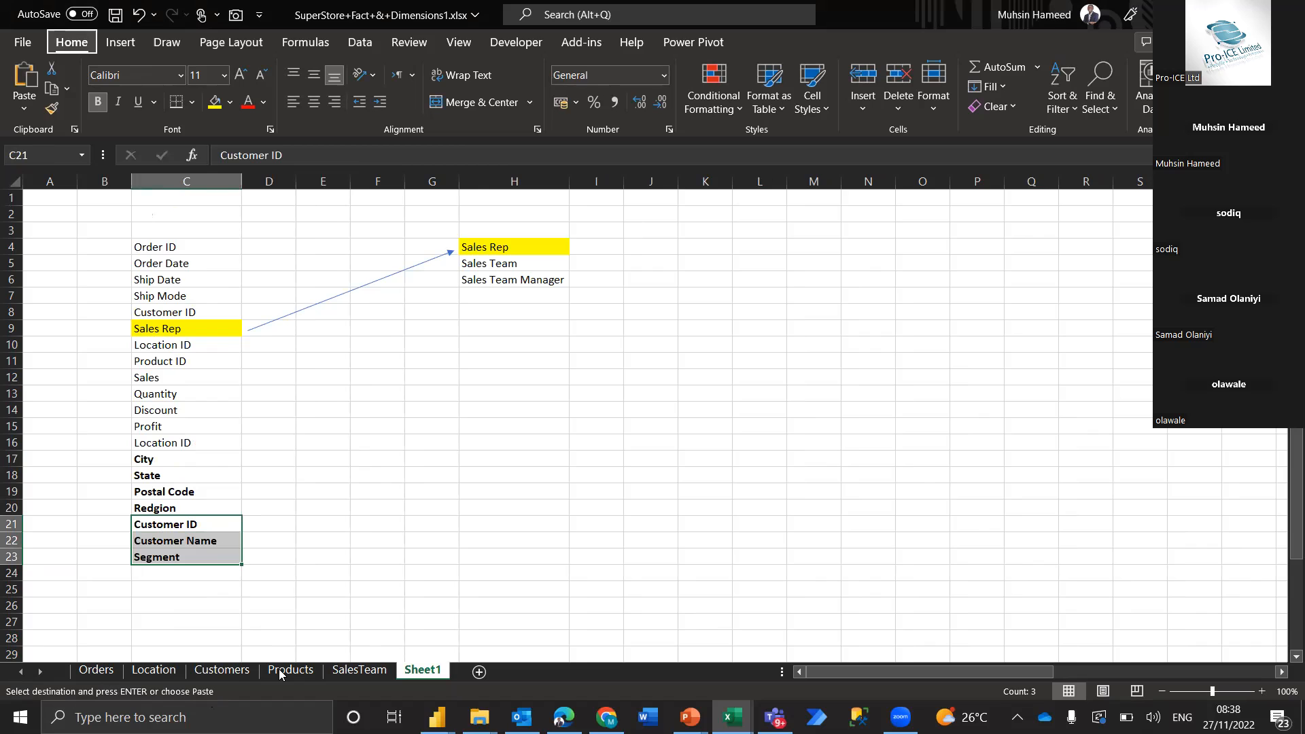
Copy the Products headers Product ID, Category, Sub-Category and Product Name into C24:C27 of Sheet1 as transposed values
key(ctrl+Page_Up)
key(ctrl+Page_Up)
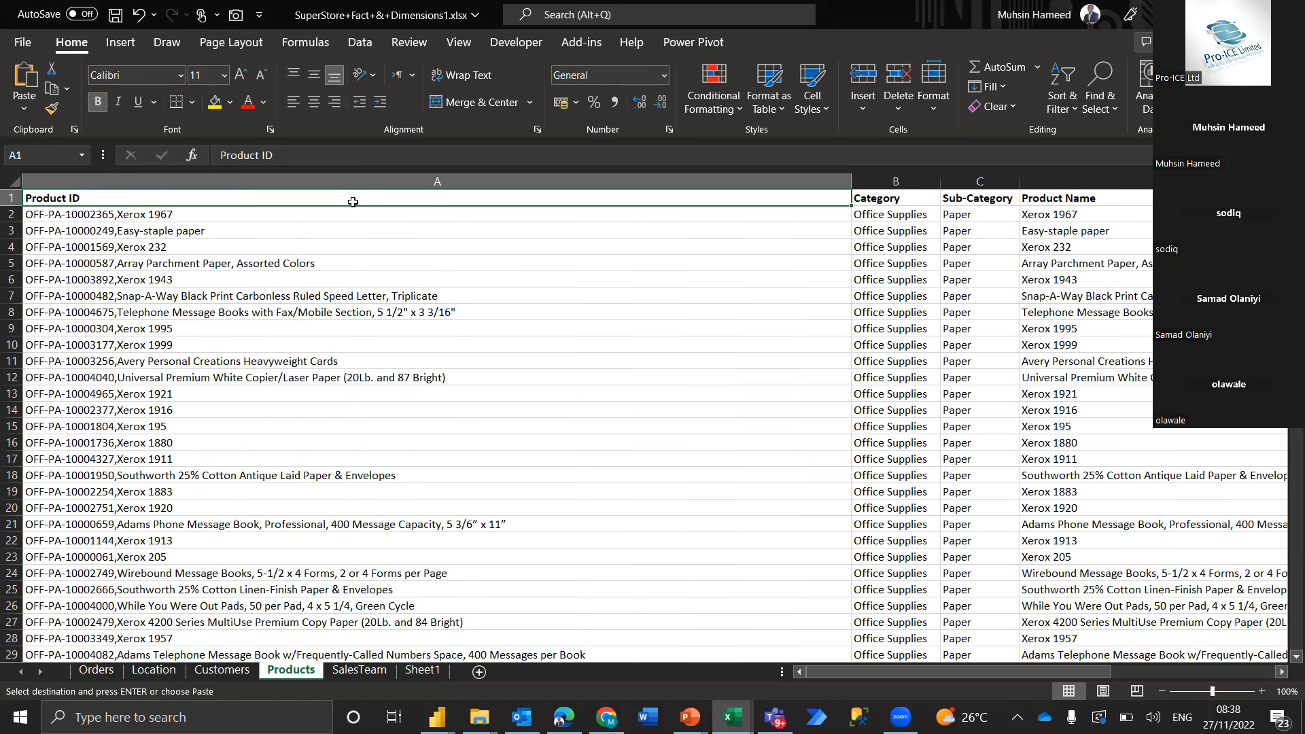
key(ctrl+shift+Right)
key(ctrl+c)
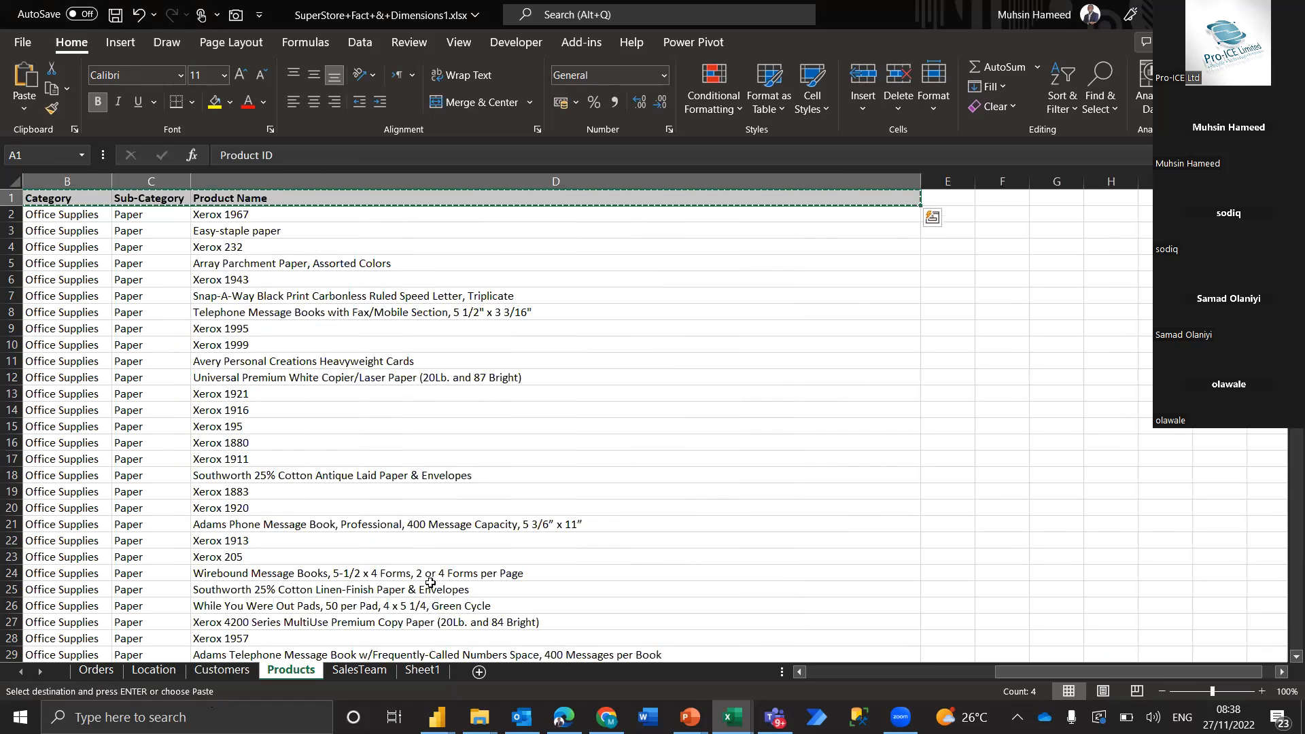
click(422, 670)
click(195, 573)
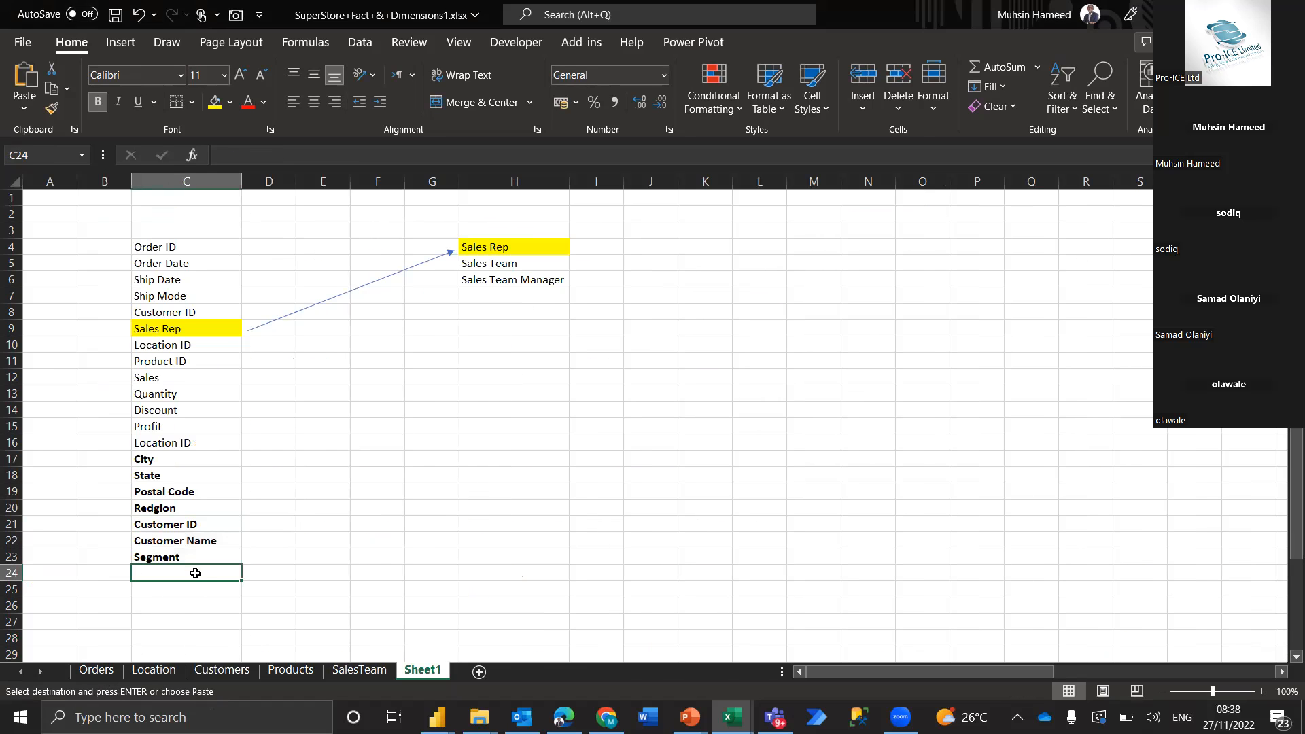
key(ctrl+alt+v)
key(e)
key(Return)
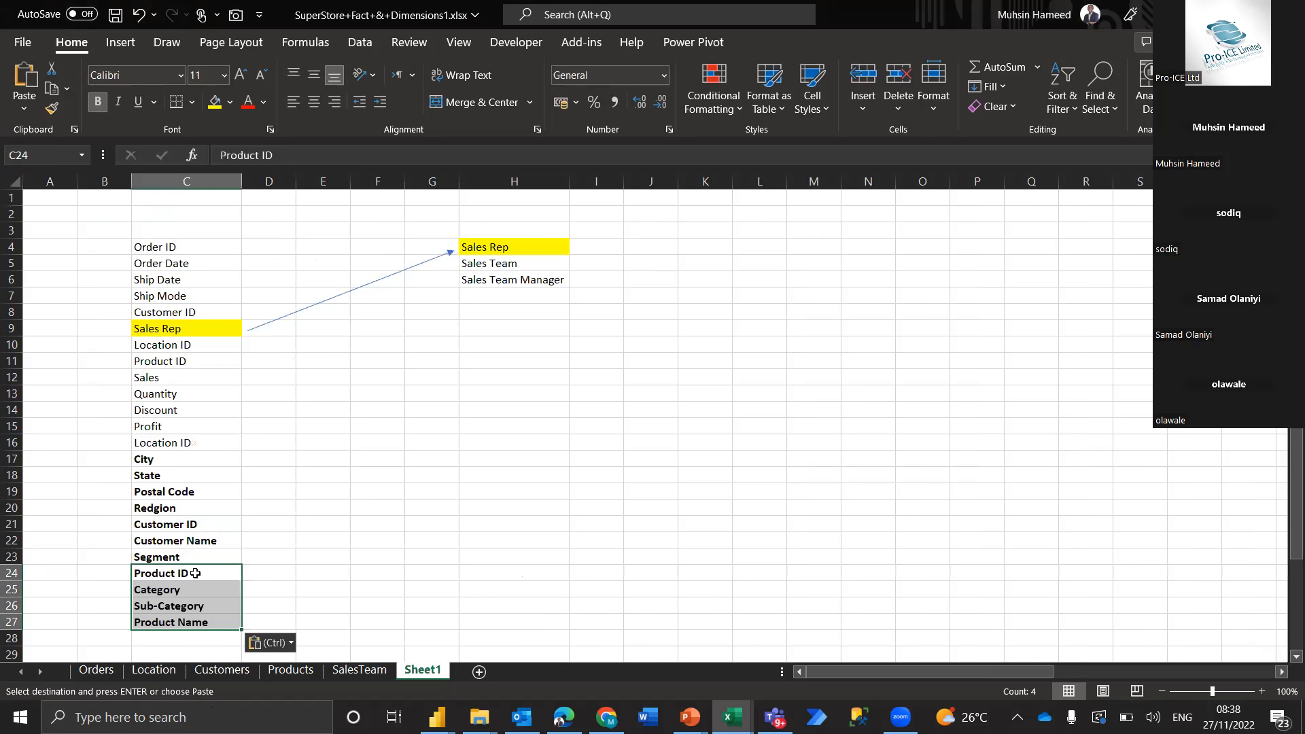
click(96, 671)
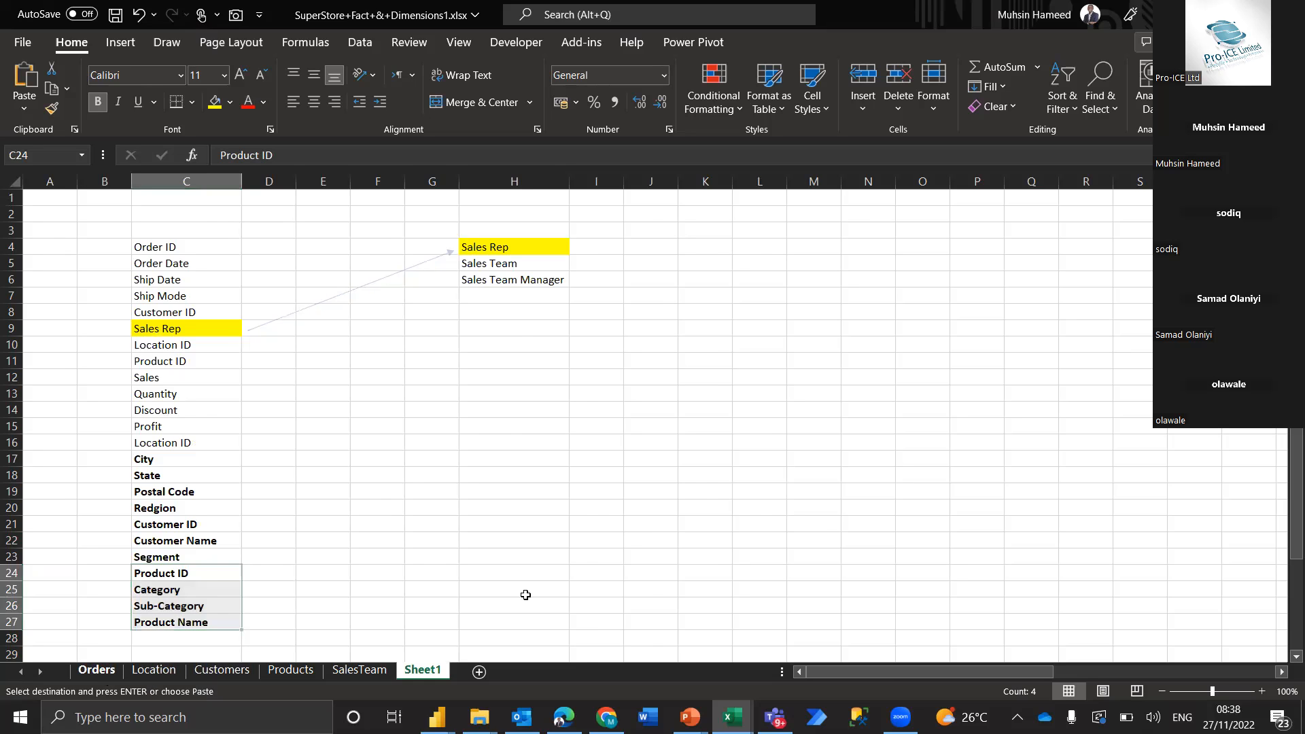
click(367, 670)
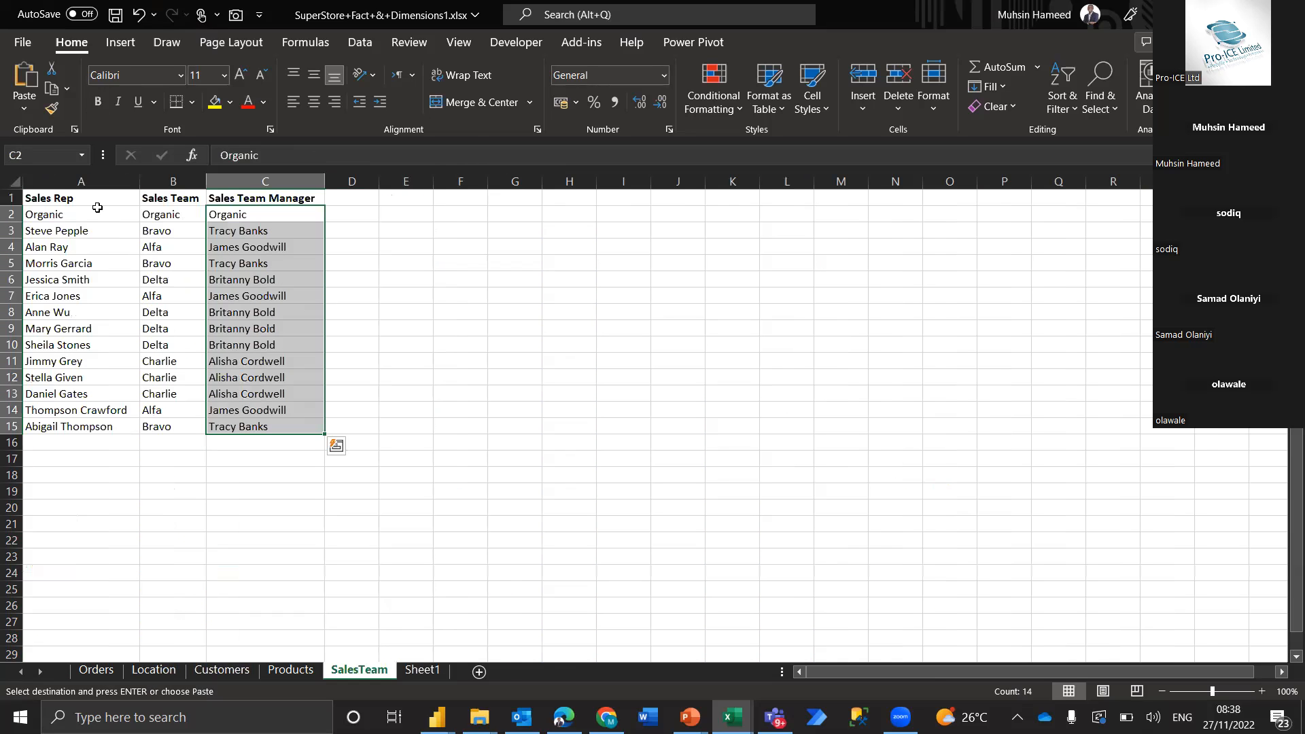
double_click(97, 197)
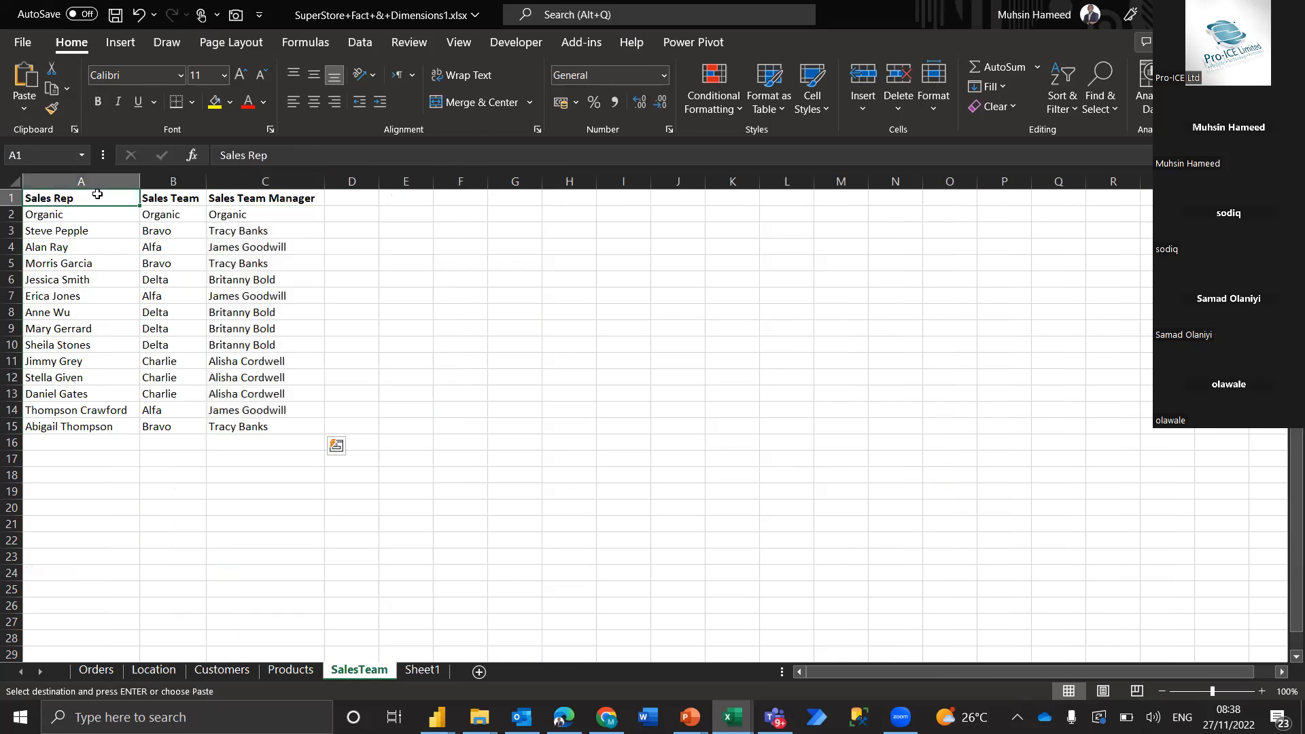
click(421, 671)
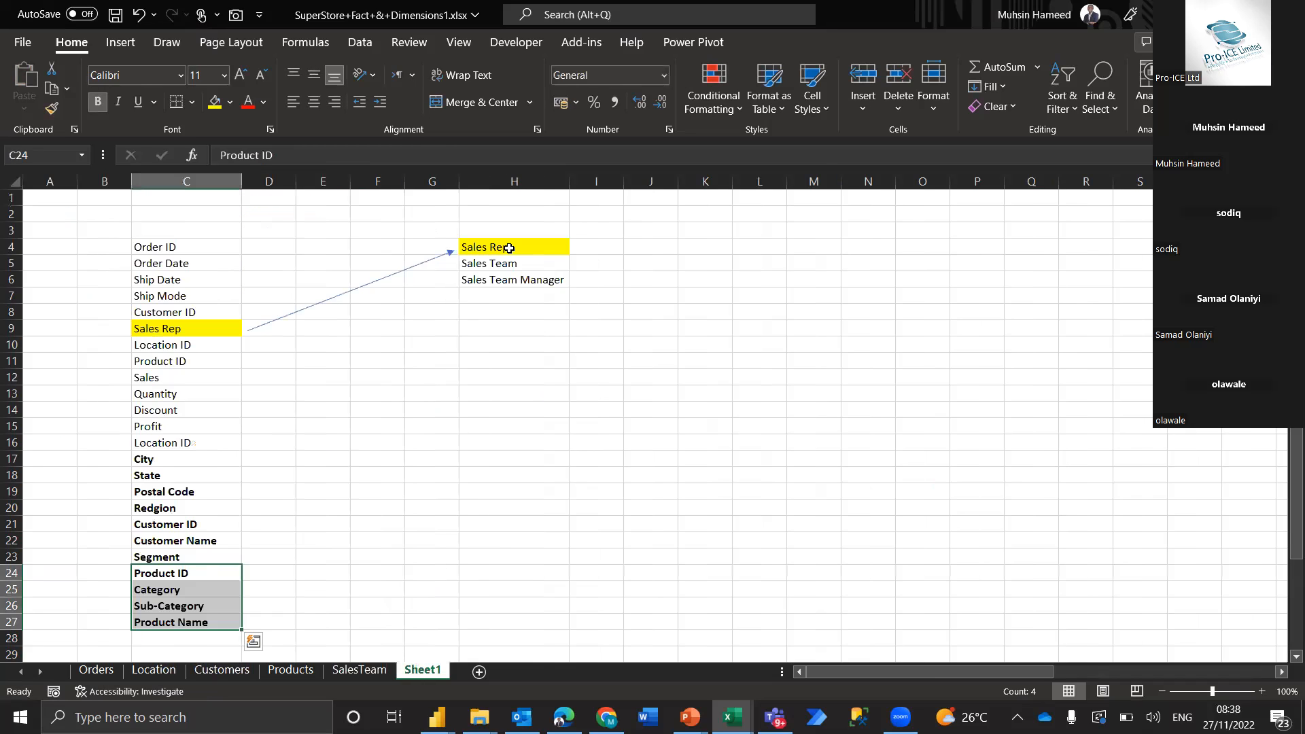
Try to paste the Sales Rep, Sales Team and Sales Team Manager fields from H4:H6 at C28 using Transpose
drag(507, 249, 510, 283)
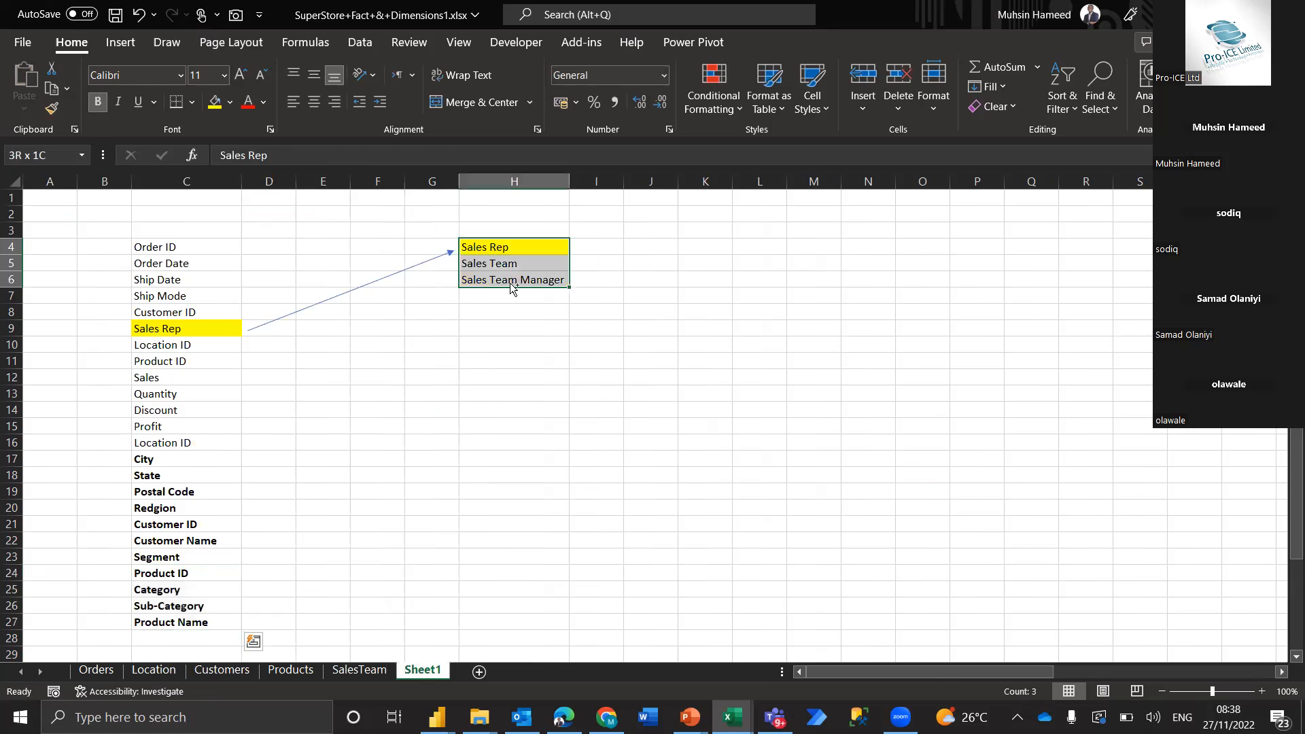
key(ctrl+v)
key(ctrl+c)
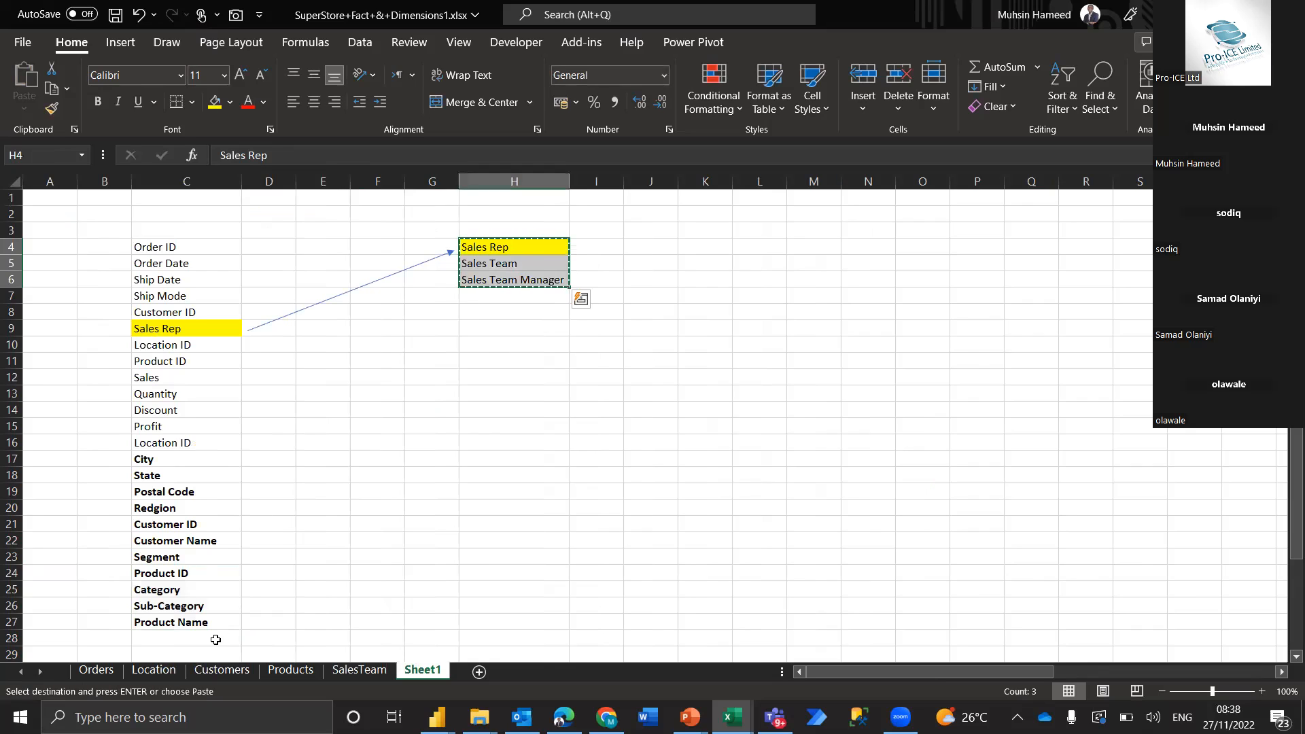
click(208, 643)
key(ctrl+alt+v)
key(e)
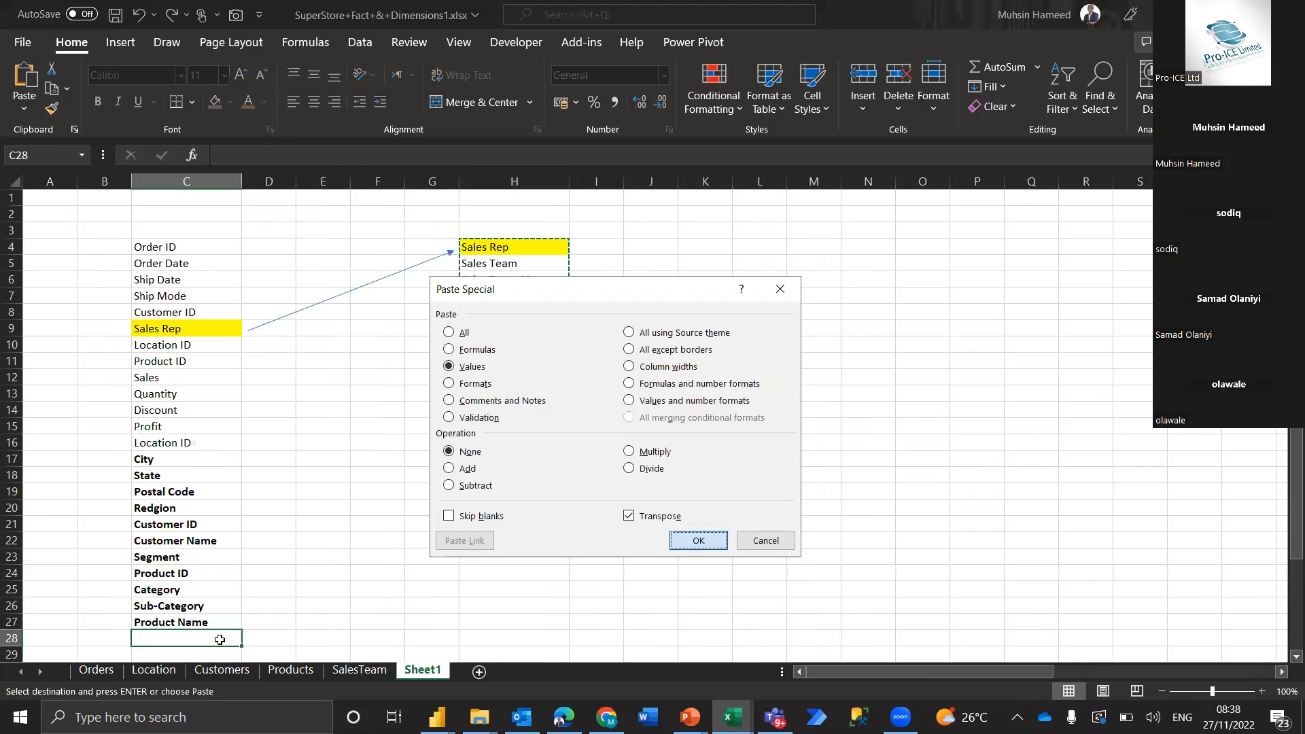
key(Return)
click(391, 640)
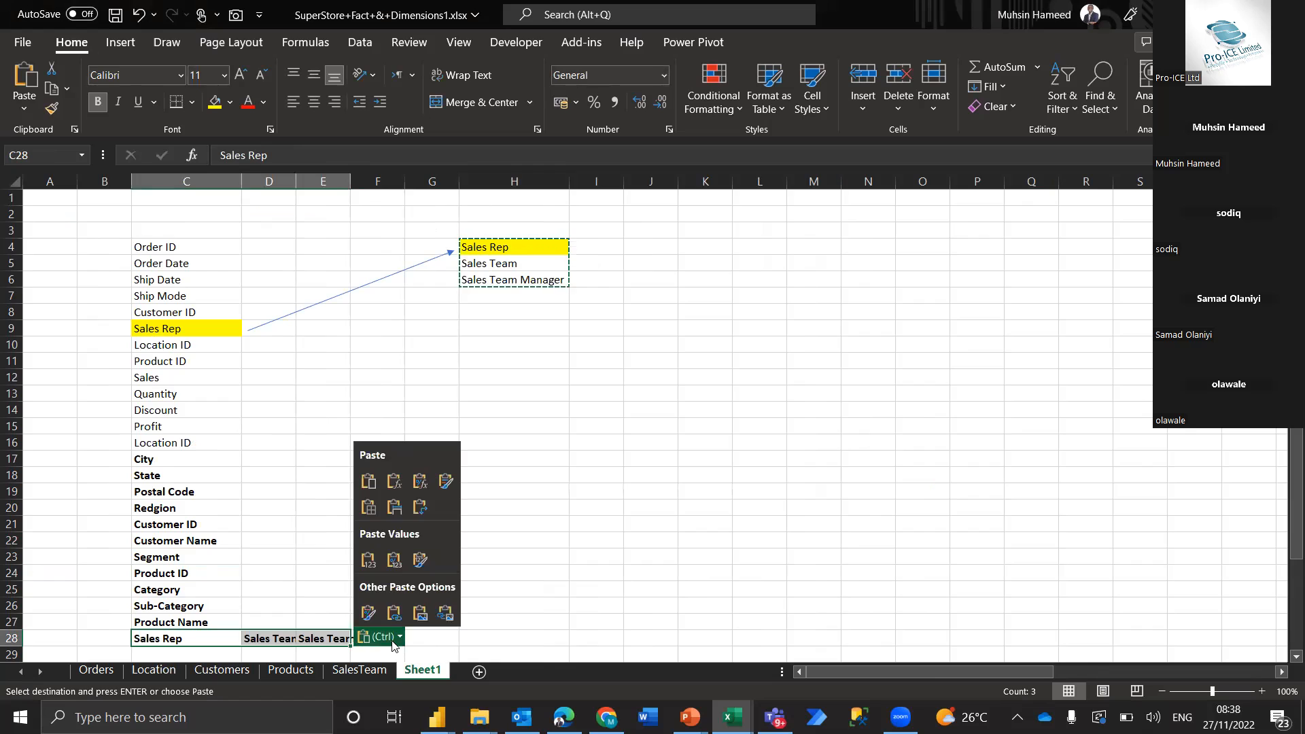
click(423, 511)
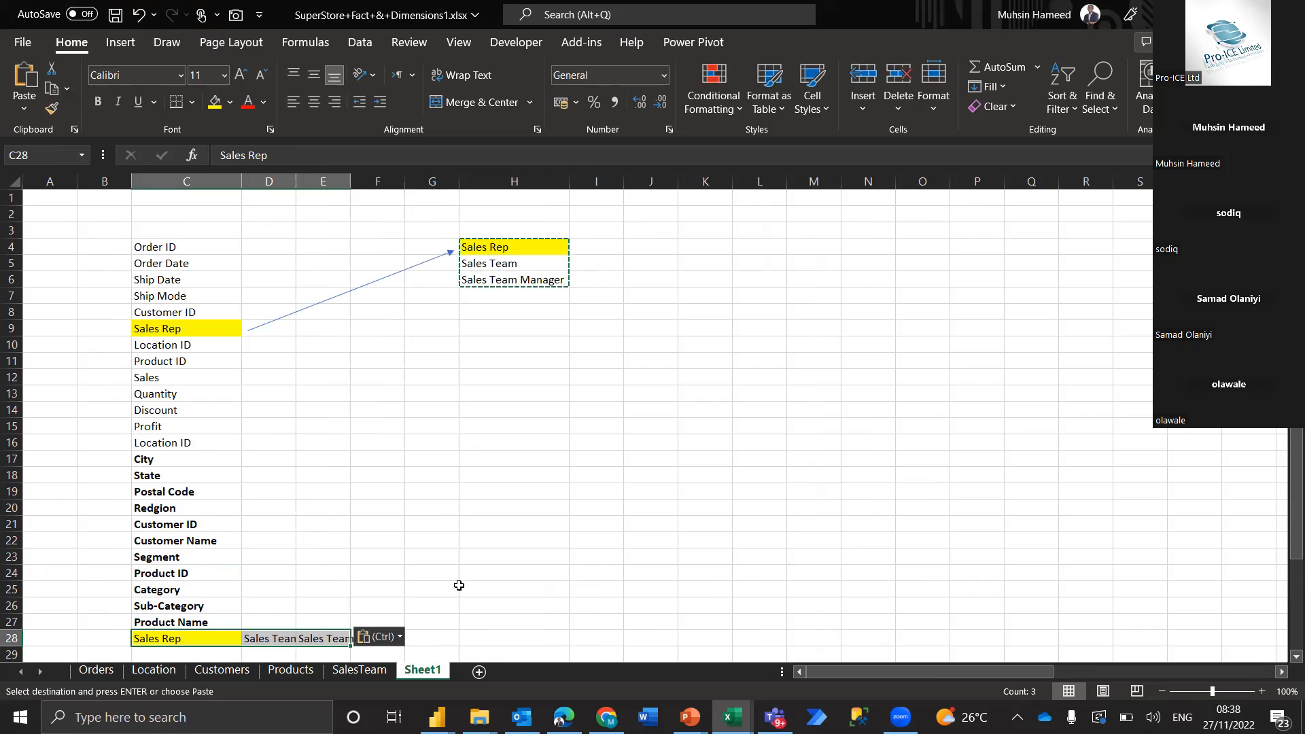
Undo the transposed paste of the three sales team fields across row 28
click(385, 640)
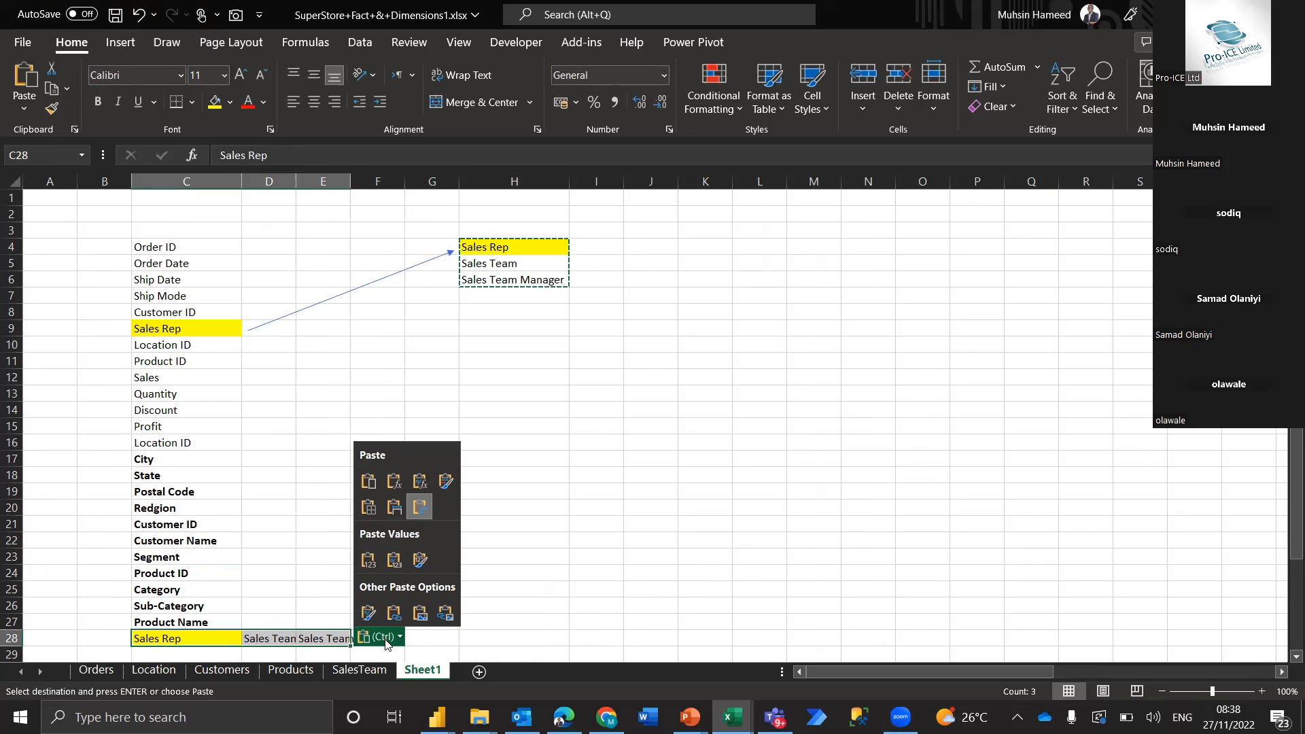
key(Escape)
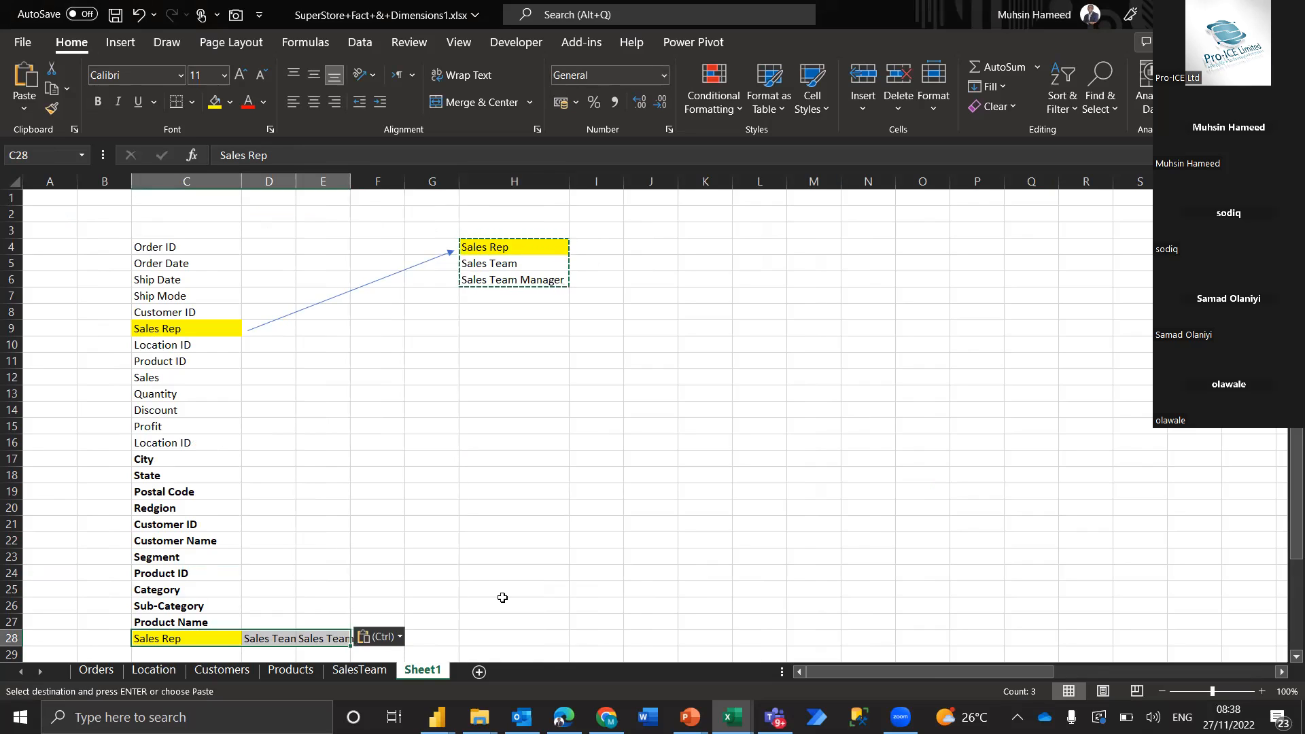
key(Escape)
scroll(411, 585, down, 2)
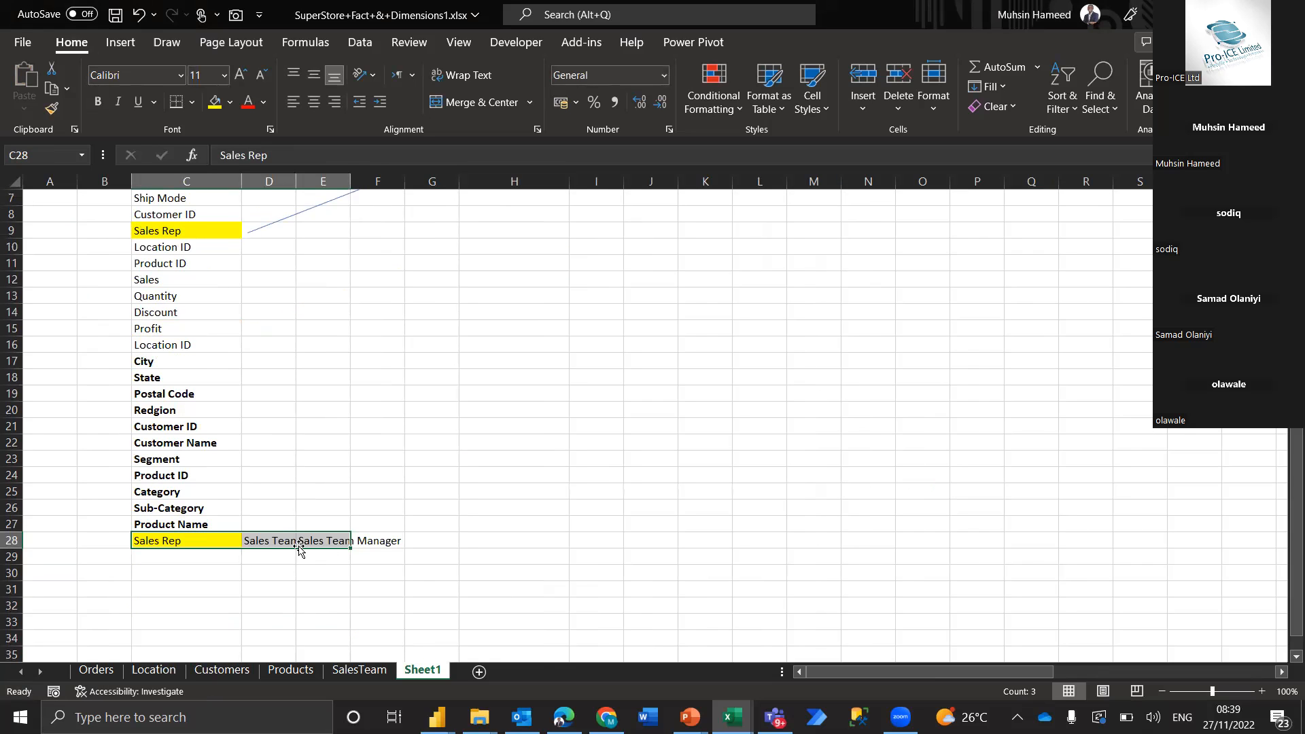
key(ctrl+z)
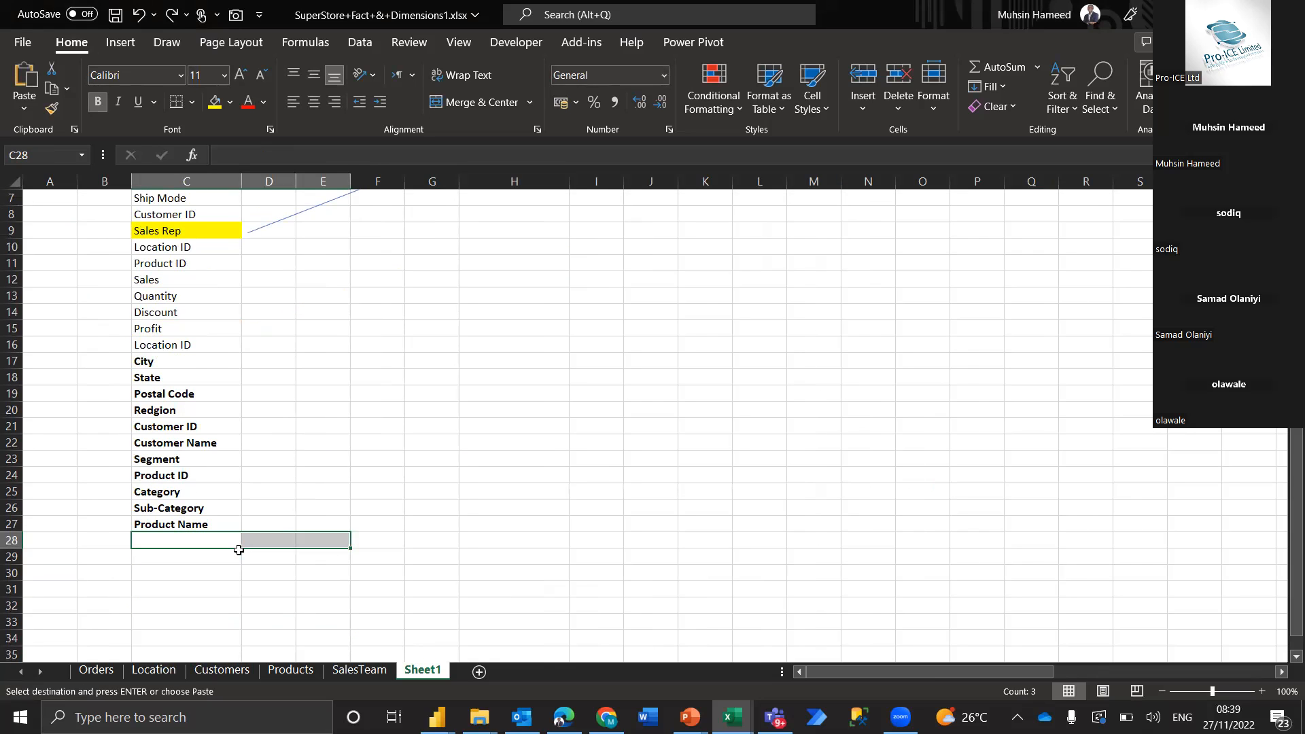
key(ctrl+z)
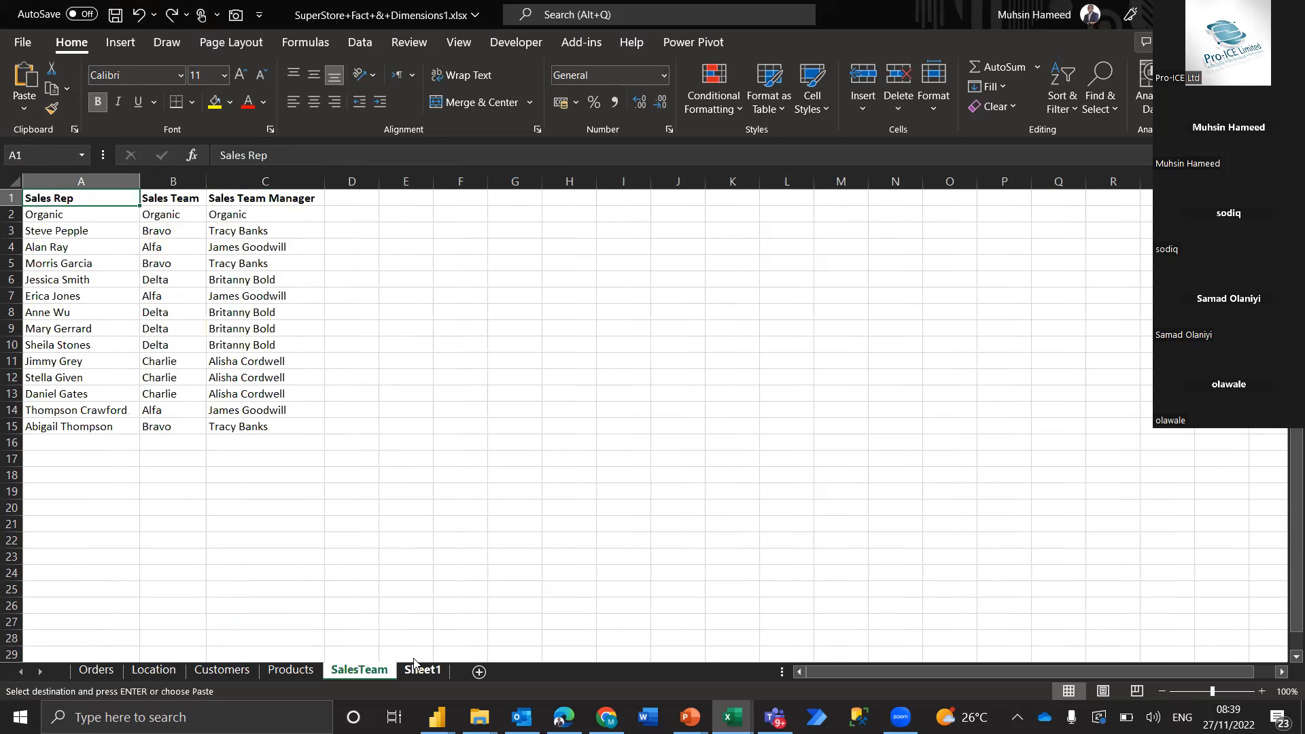
Copy Sales Rep, Sales Team and Sales Team Manager from H4:H6 of Sheet1 into C28:C30 without transposing
click(416, 670)
scroll(460, 465, up, 2)
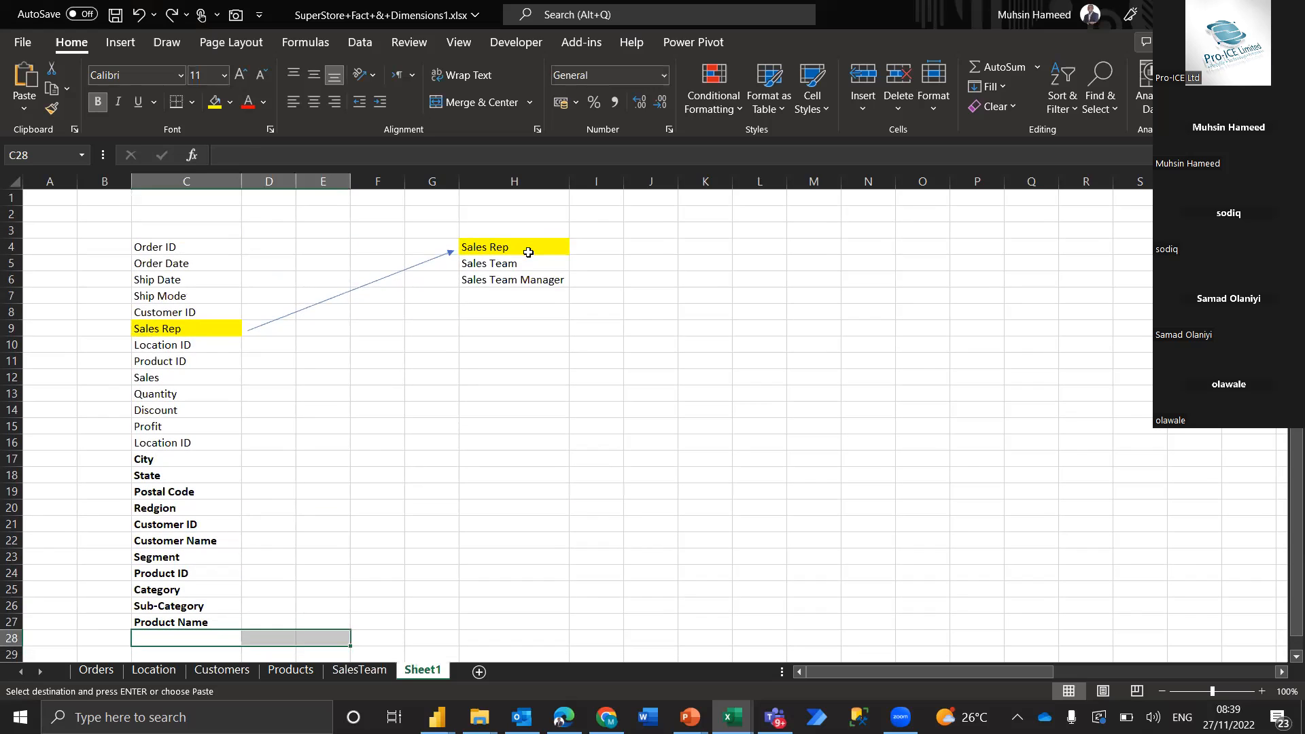
click(528, 251)
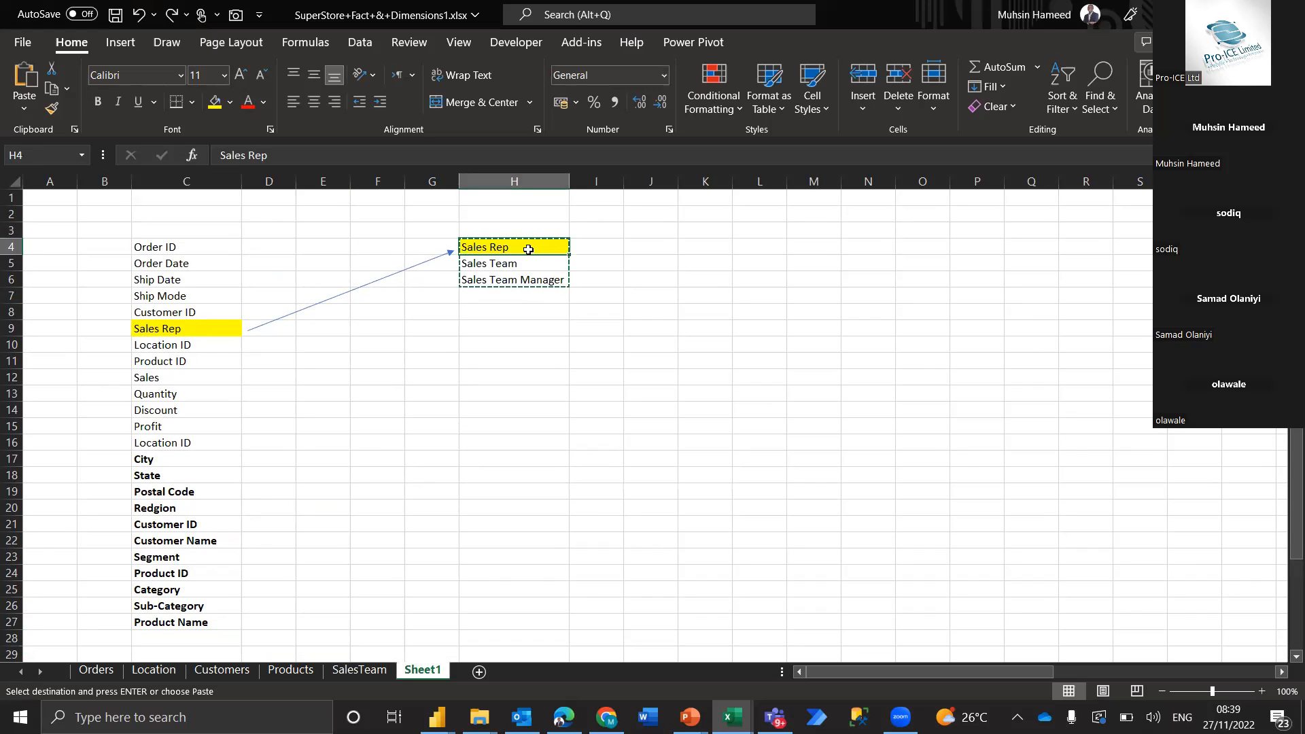
shift+click(527, 281)
key(ctrl+v)
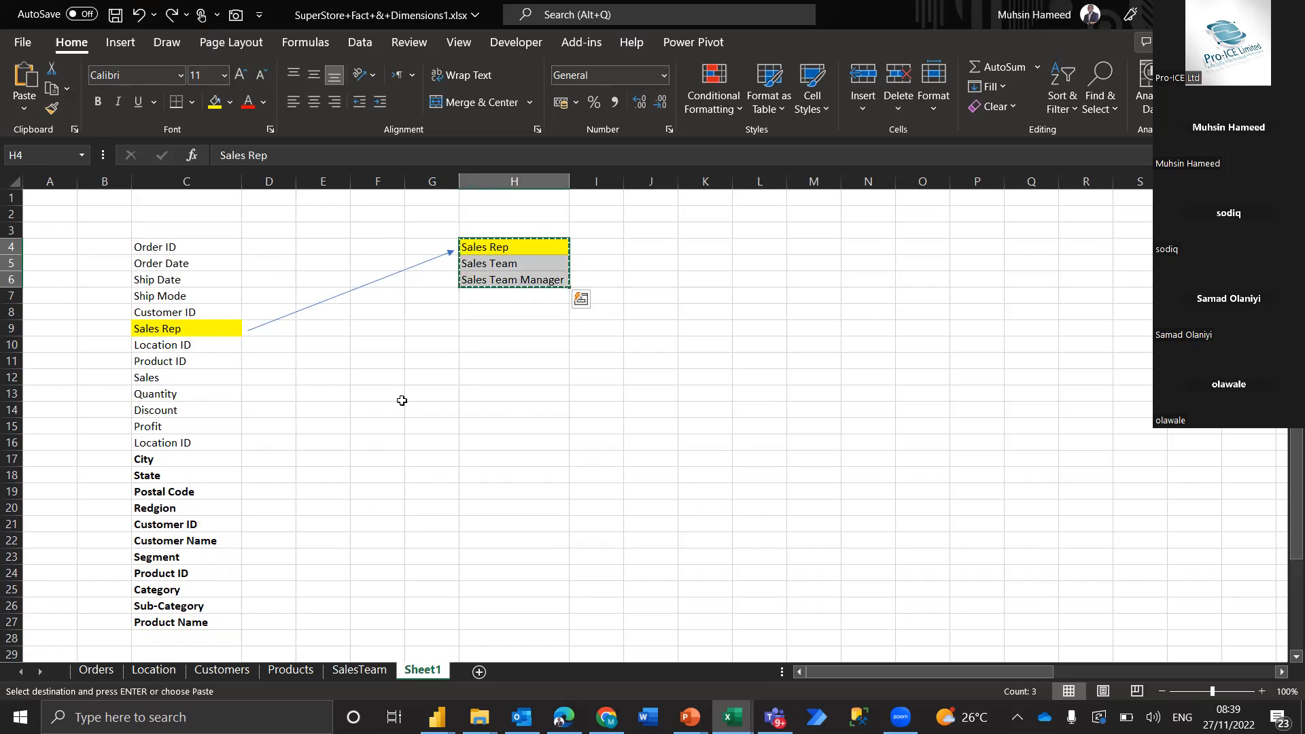
scroll(184, 569, down, 2)
click(183, 569)
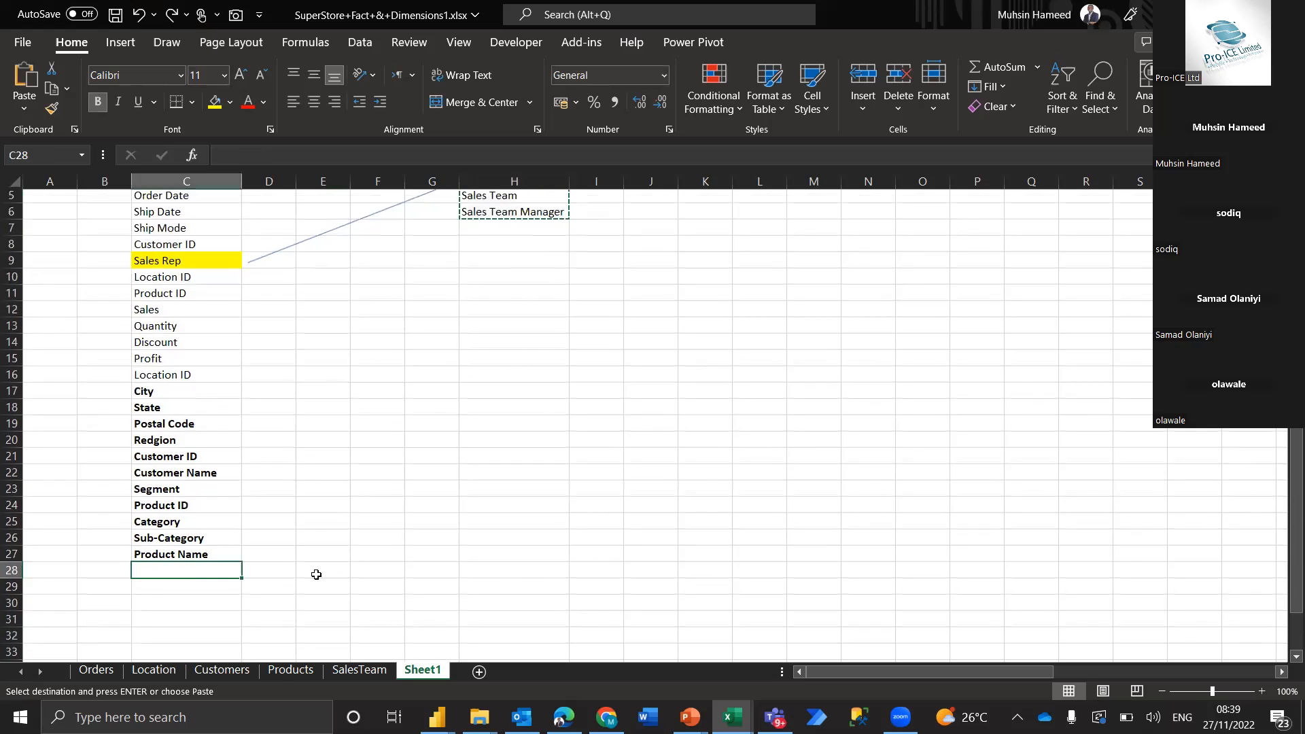
key(ctrl+v)
Review the combined field list in C4:C30 of Sheet1 against the Products, Customers, Location and Orders sheets, including the VLOOKUP in the Sales Team Manager column
click(361, 548)
scroll(304, 449, up, 2)
scroll(304, 450, down, 1)
drag(205, 212, 219, 629)
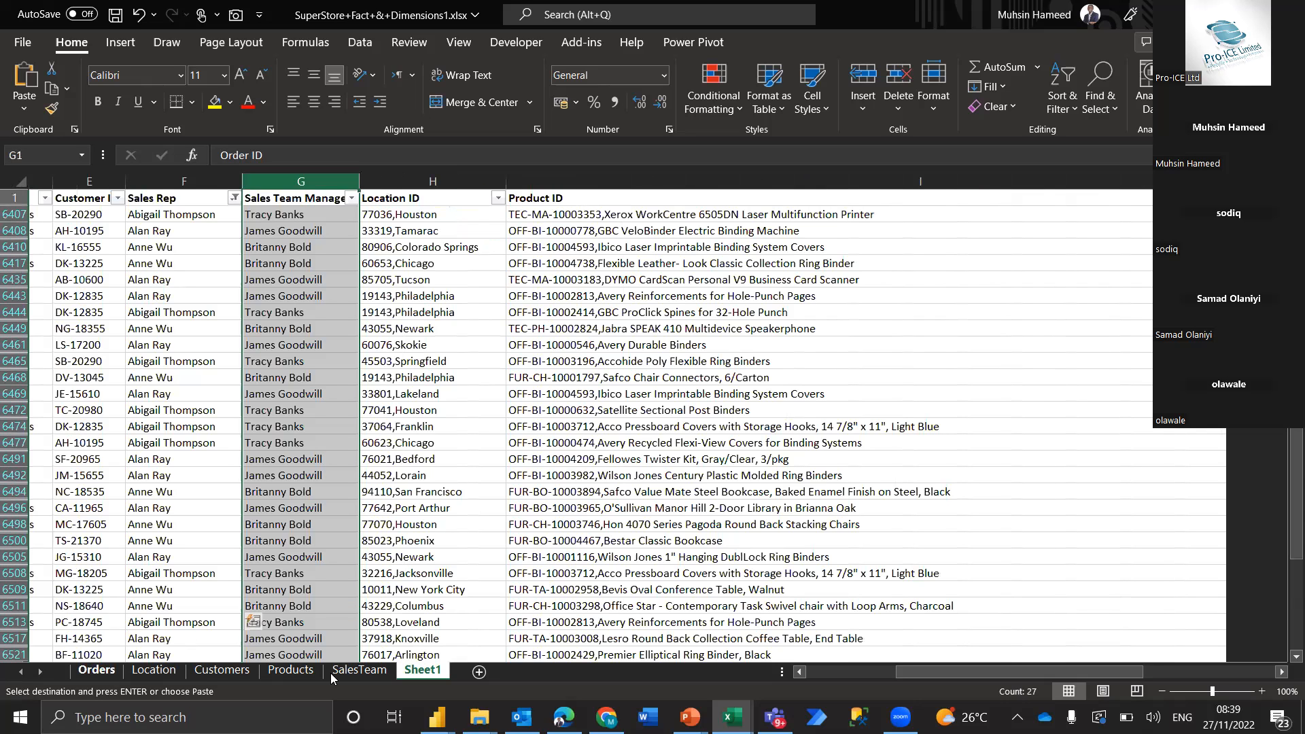
click(299, 673)
click(238, 675)
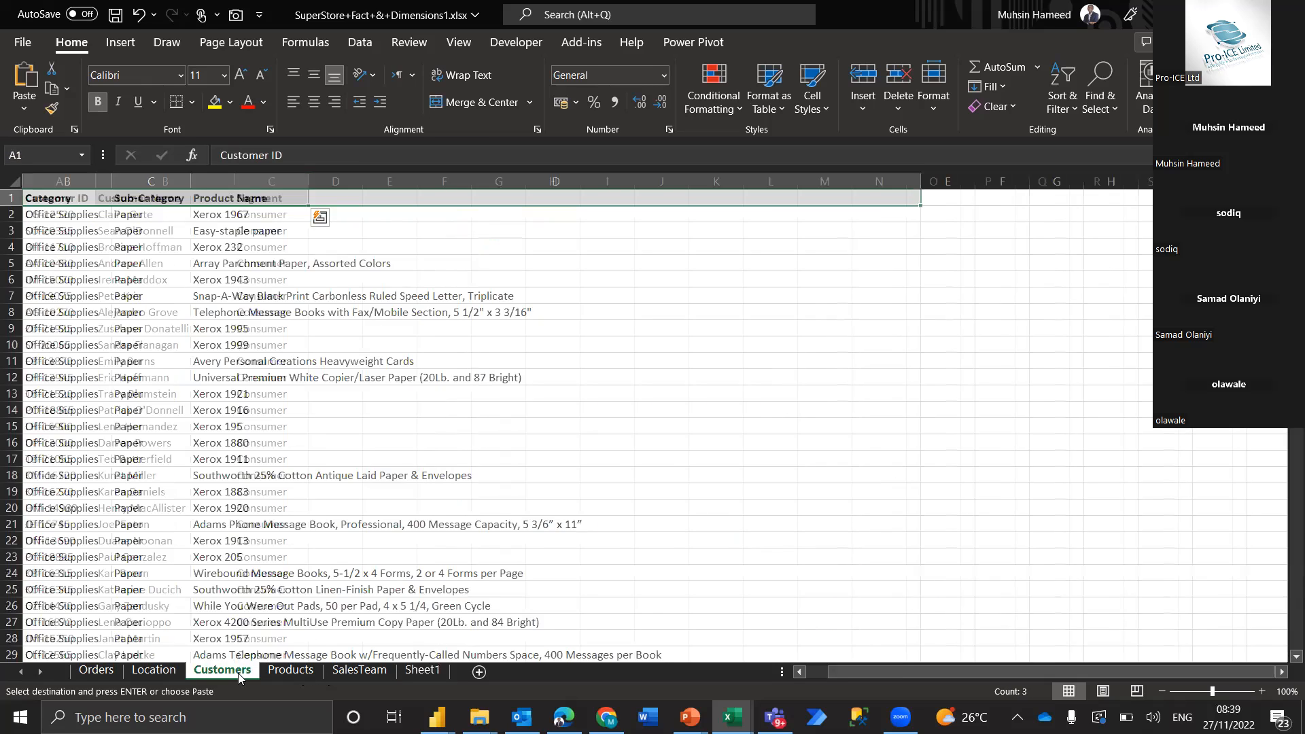
click(178, 671)
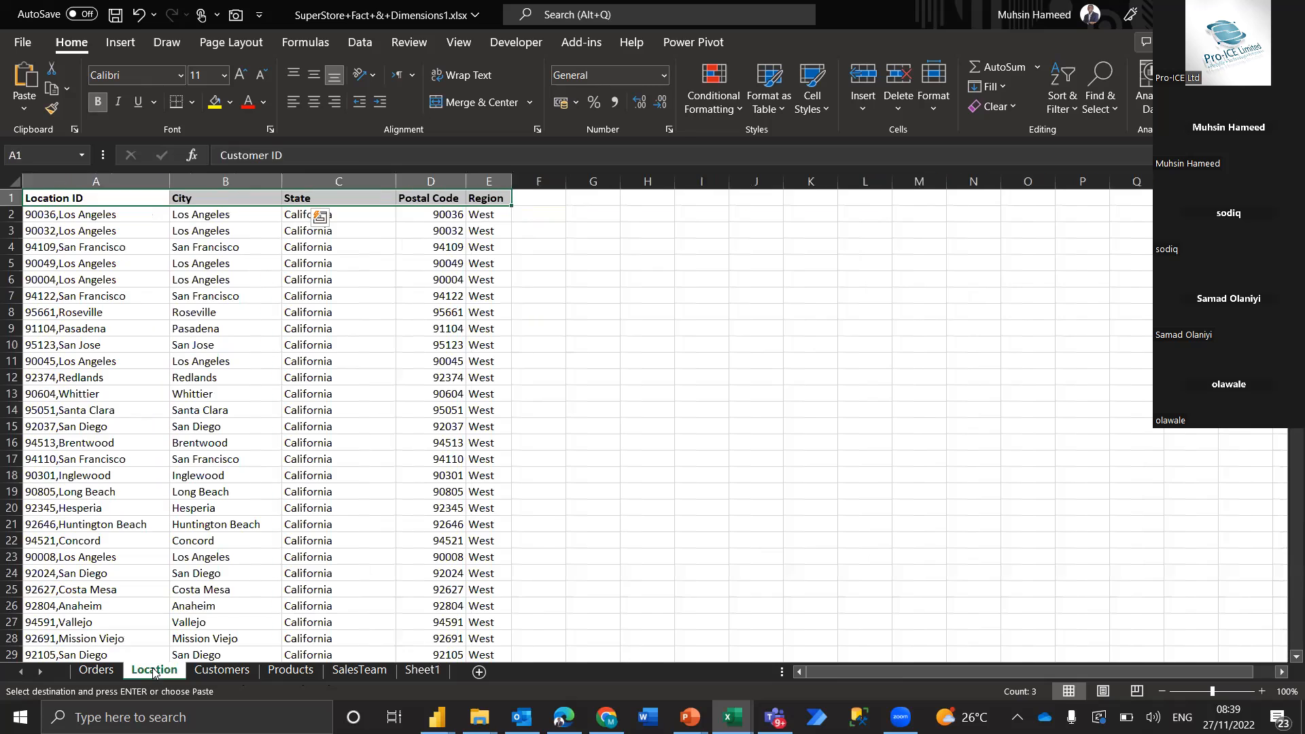
click(107, 677)
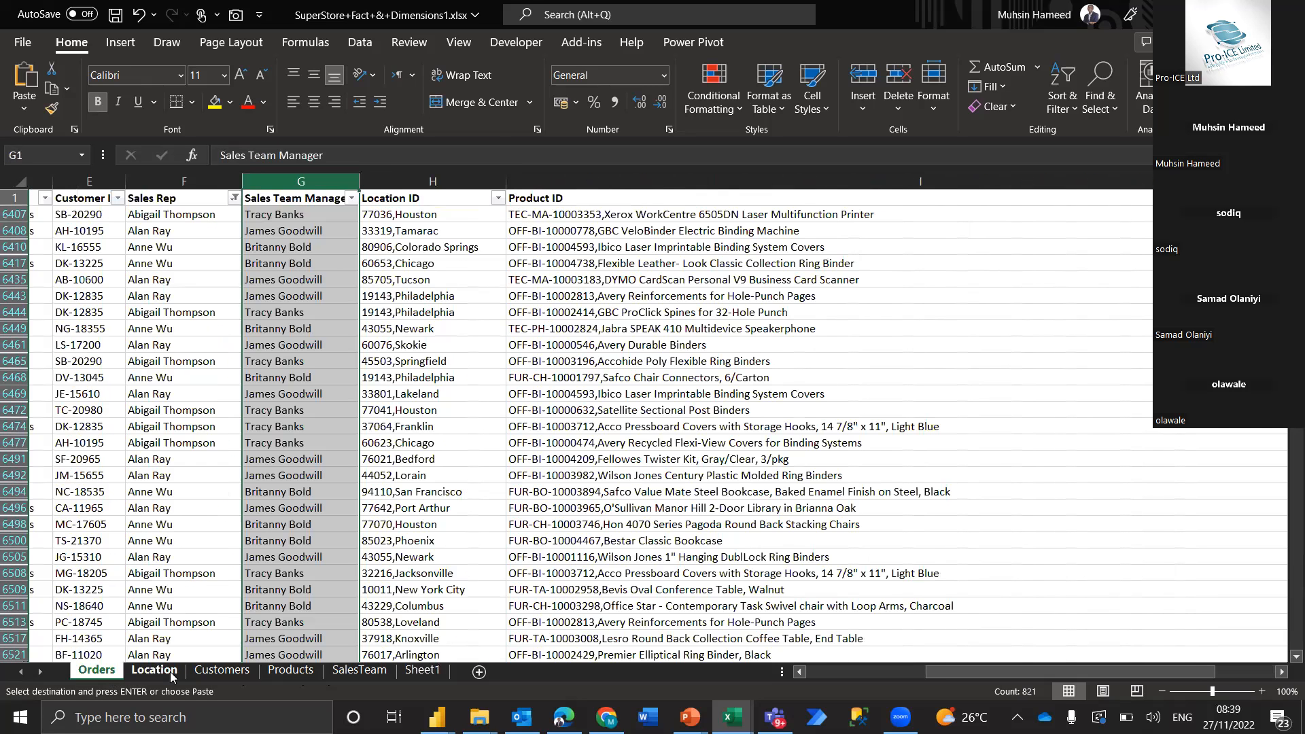
click(349, 589)
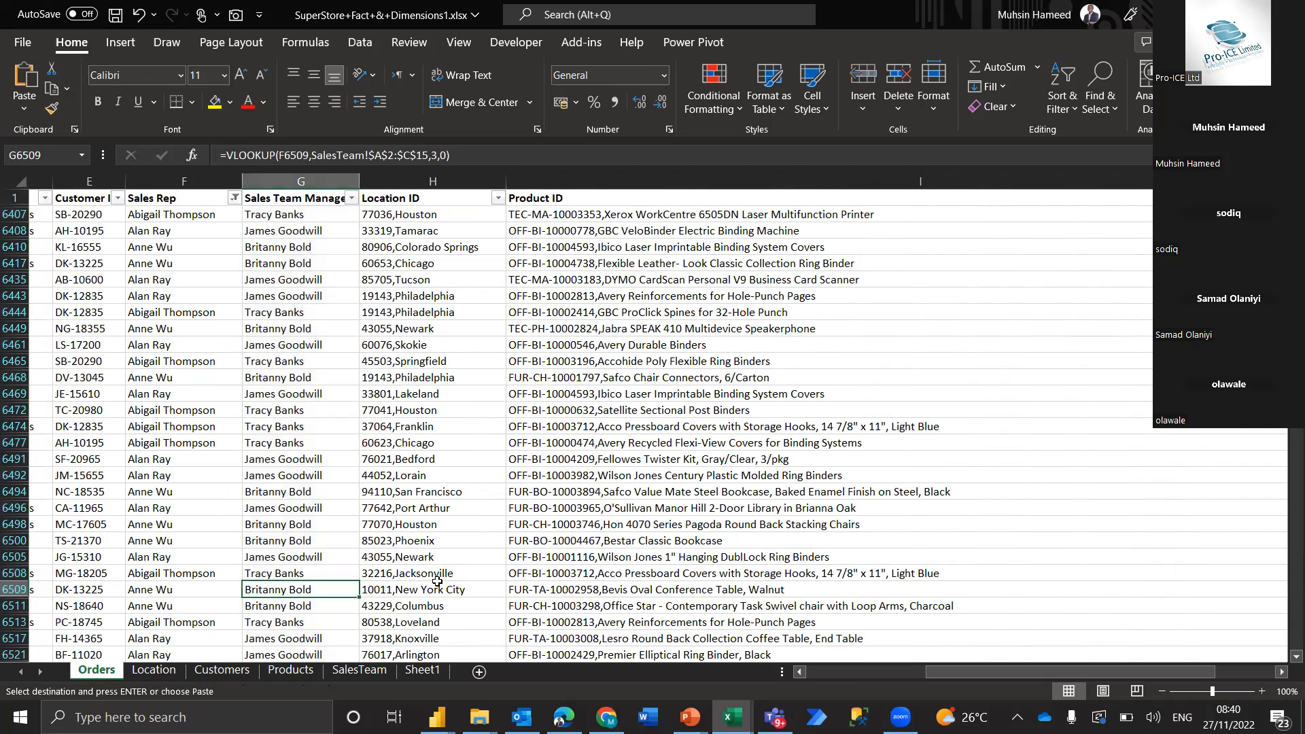
click(135, 673)
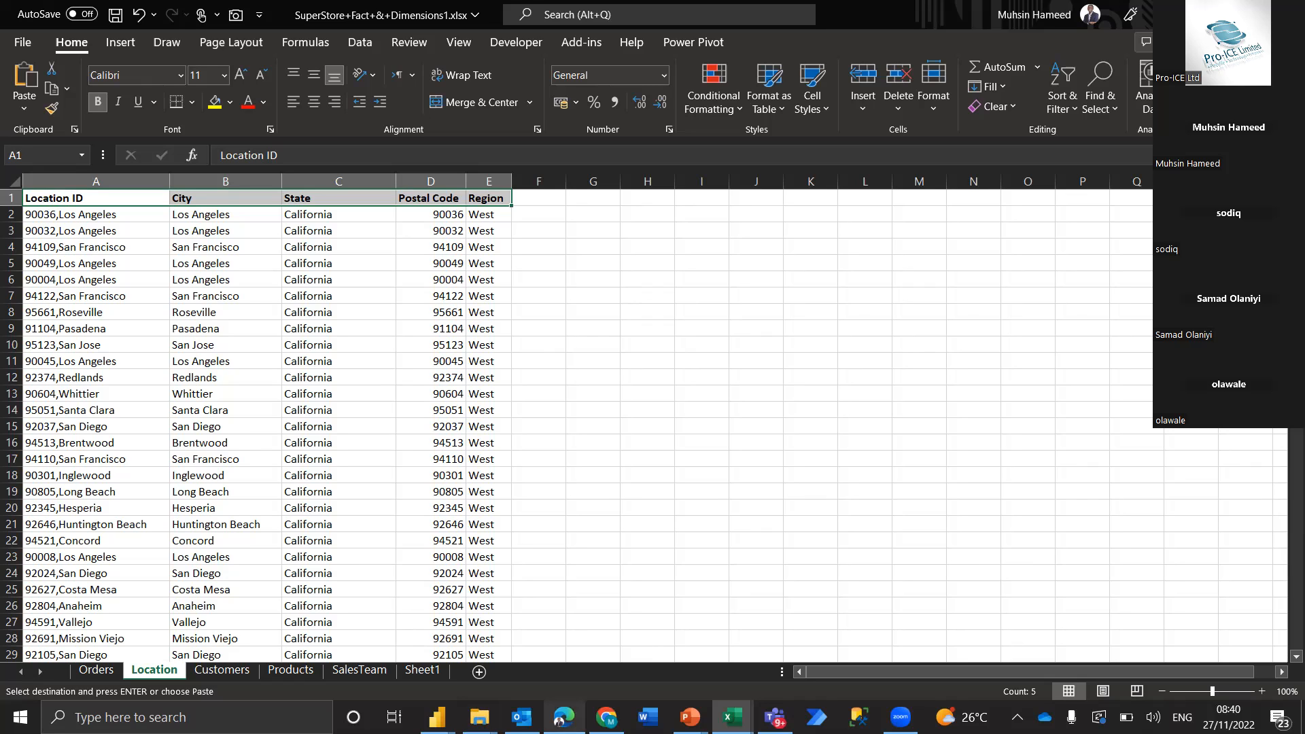
click(564, 718)
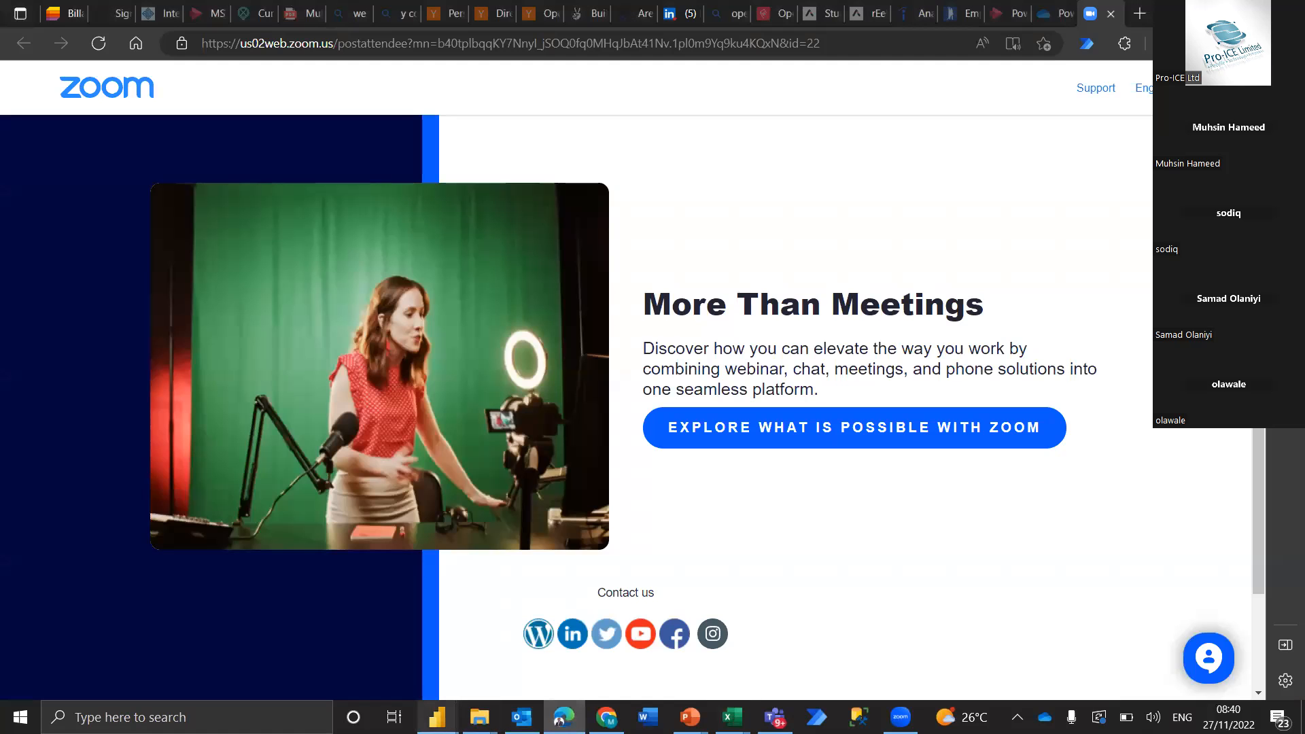
mouse_move(479, 718)
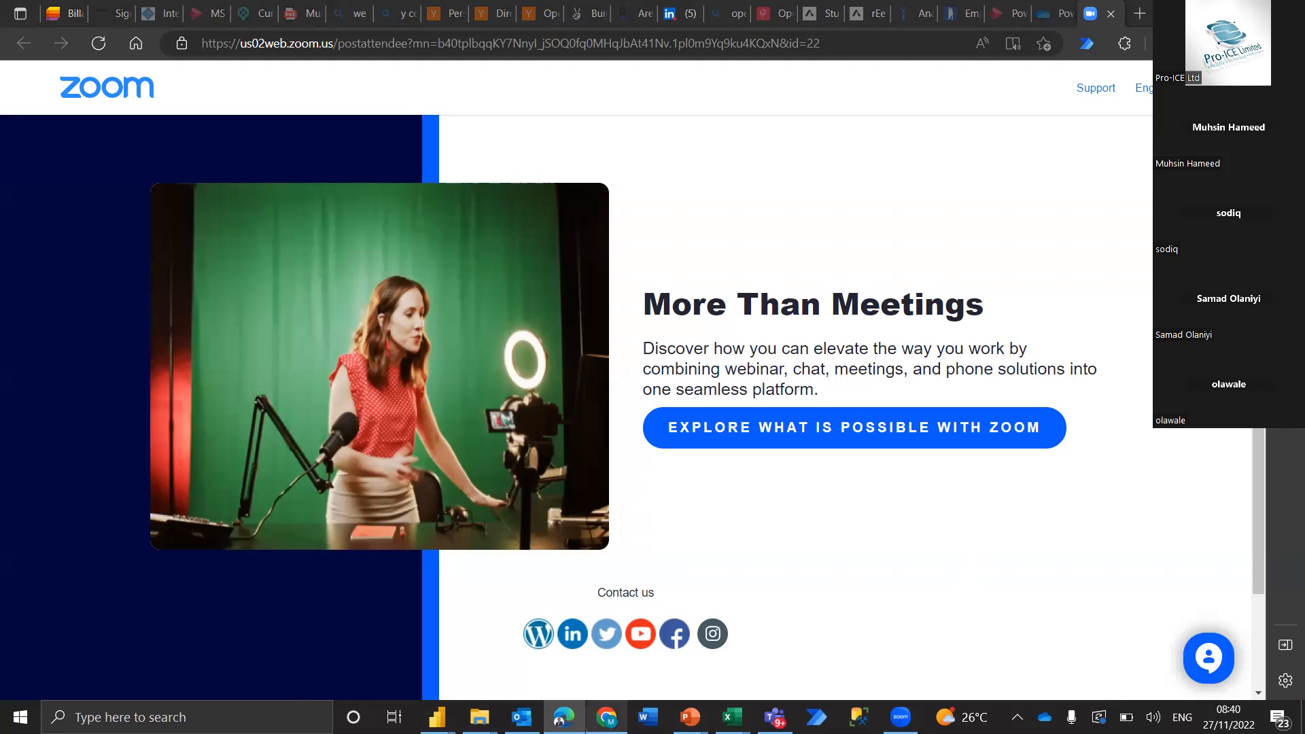
mouse_move(690, 718)
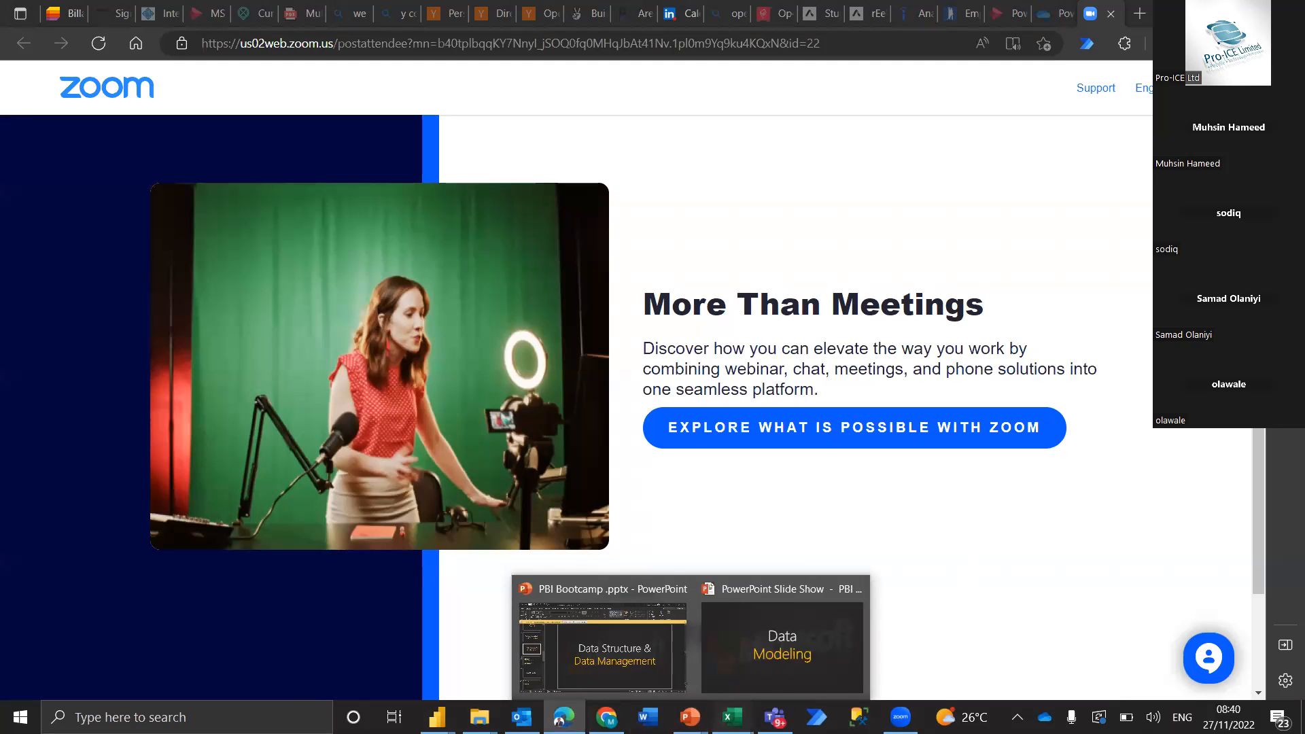
mouse_move(732, 717)
click(1007, 639)
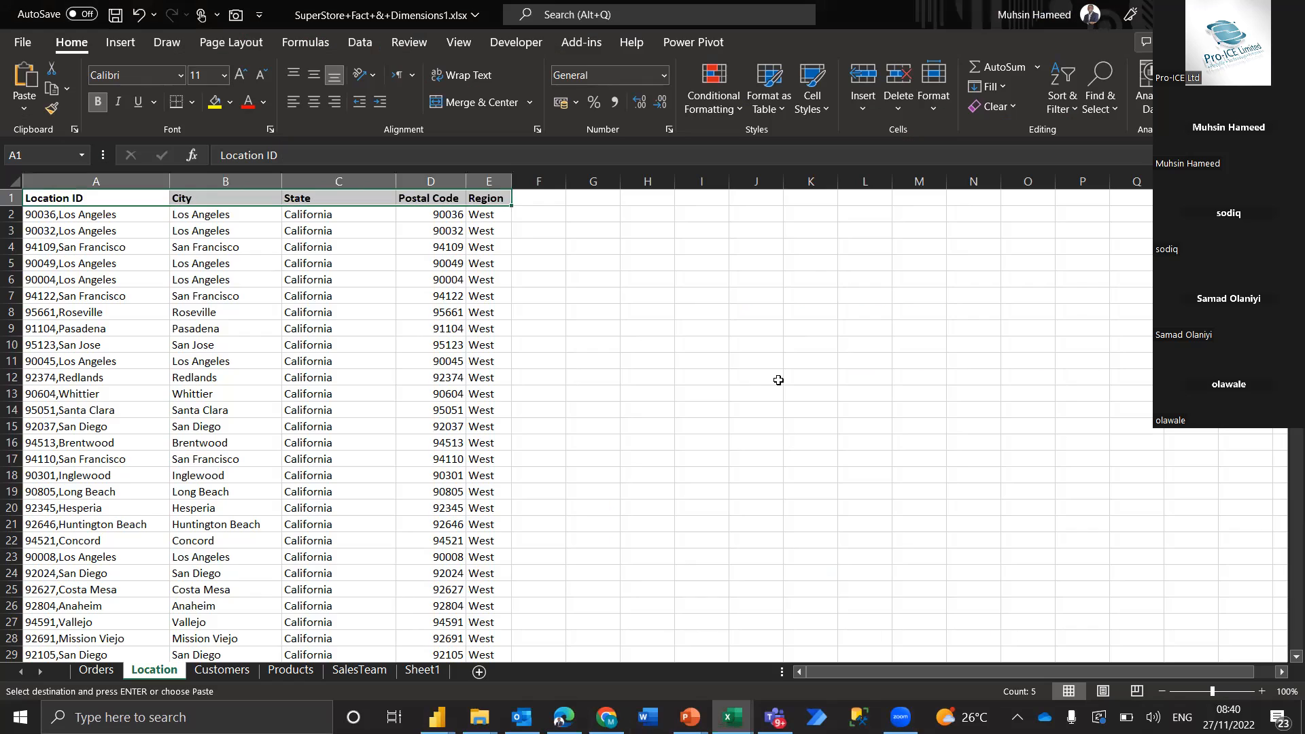
Select SuperStoreData-210211-161158.xlsx from the Downloads folder in Zoom's Open dialog and confirm the choice
key(ctrl+v)
key(ctrl+n)
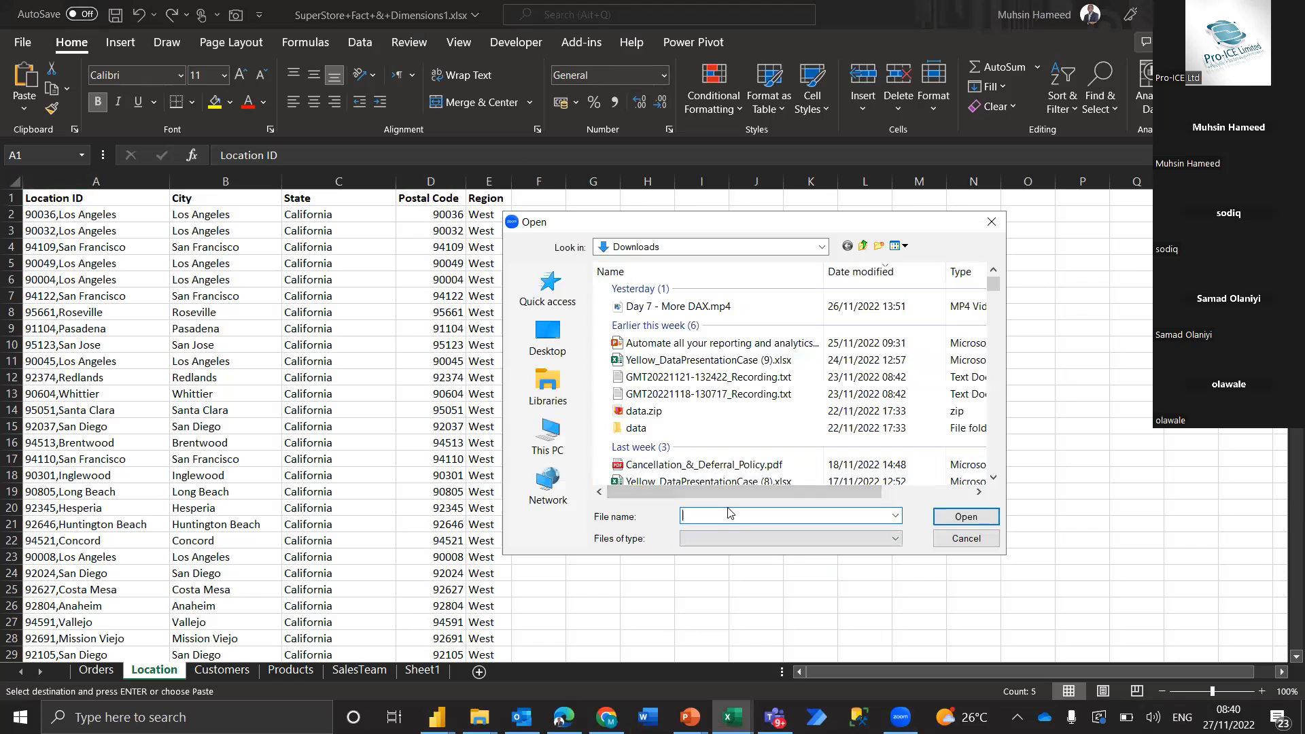
text(Su)
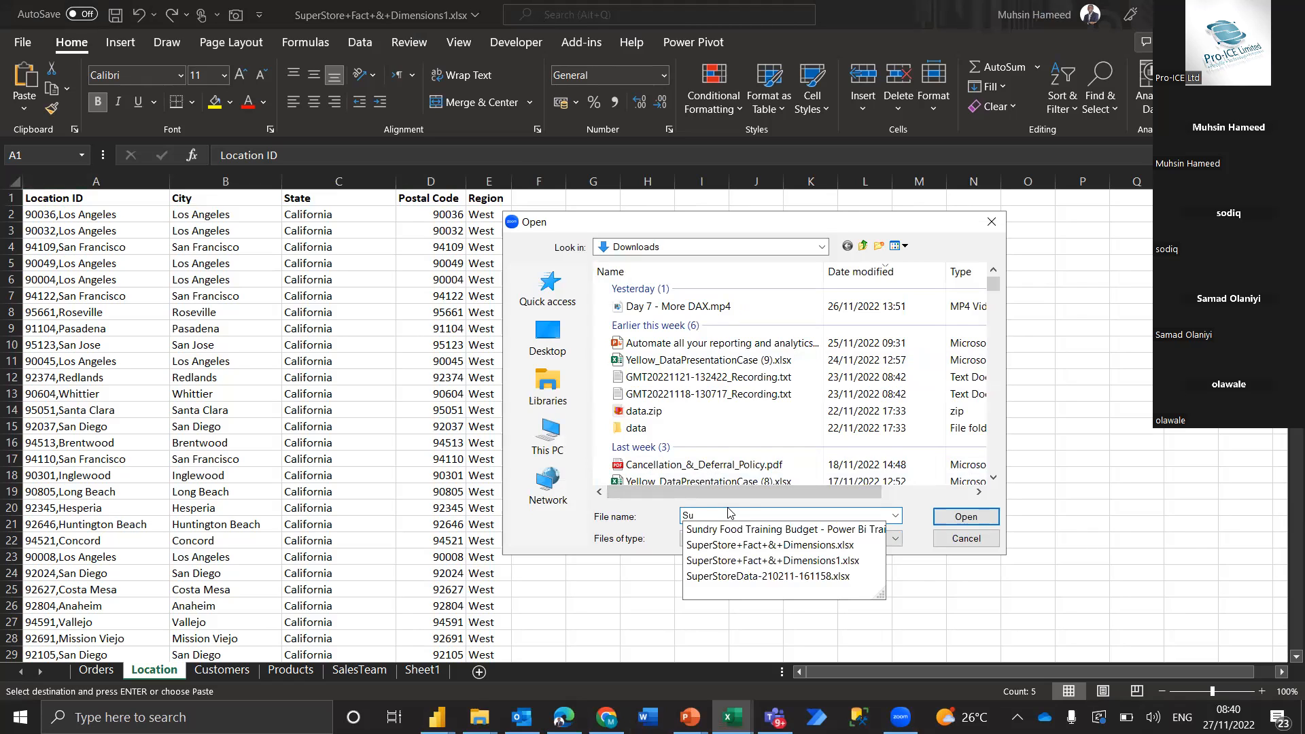
click(754, 575)
click(954, 521)
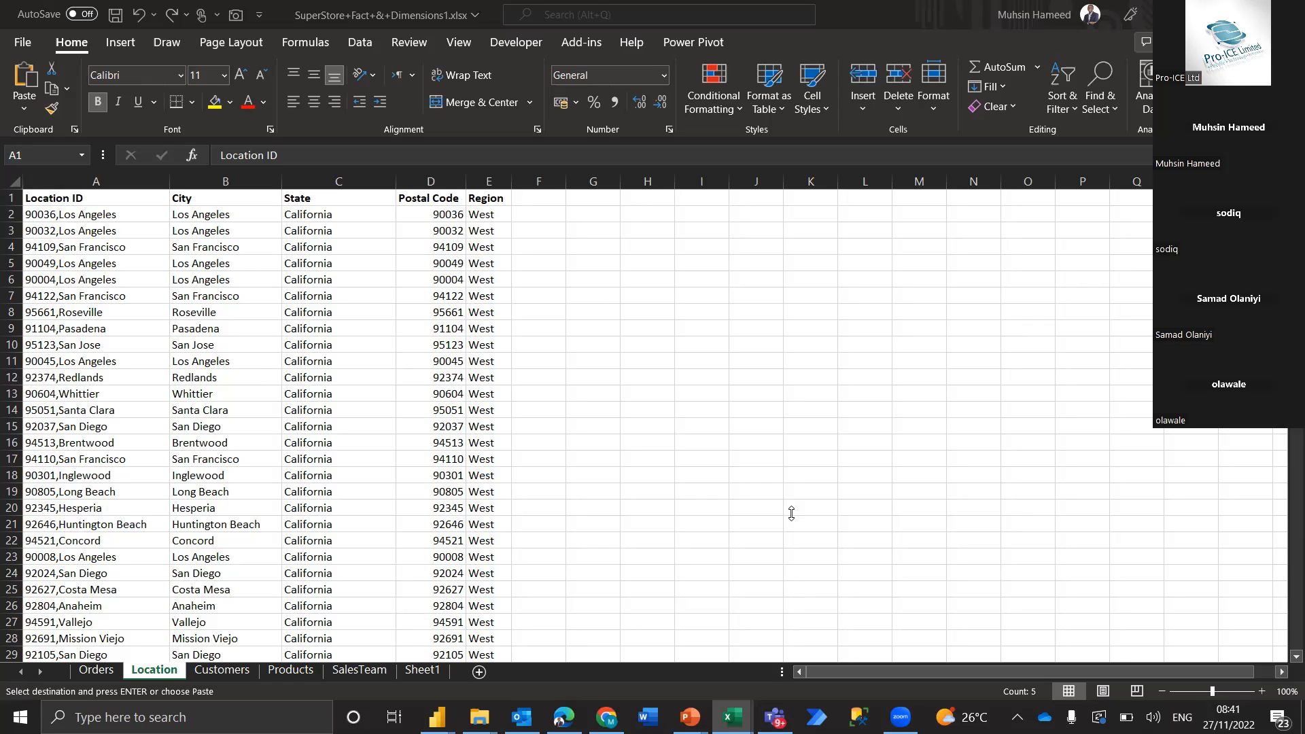
text(Location ID	City	State	Postal Code	Region)
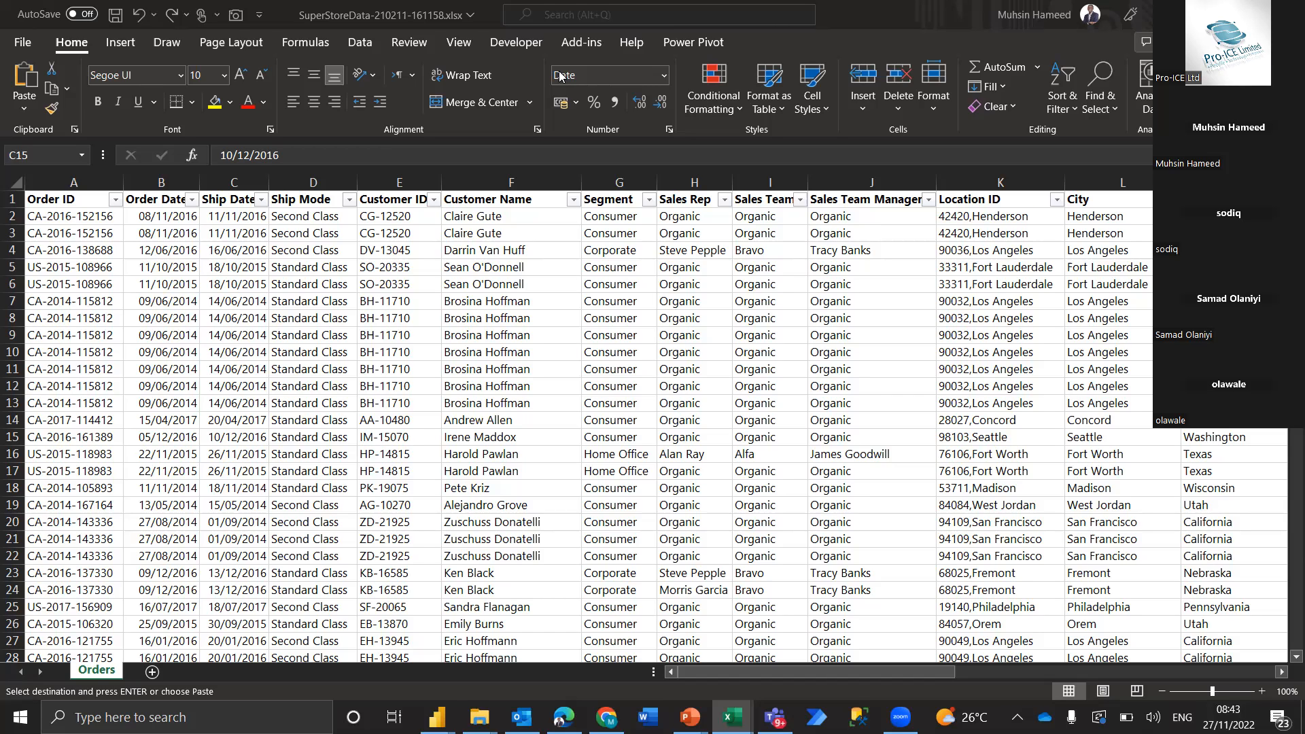
Select all Order ID records from A2 to the last row on the Orders sheet of SuperStoreData-210211-161158.xlsx
click(525, 395)
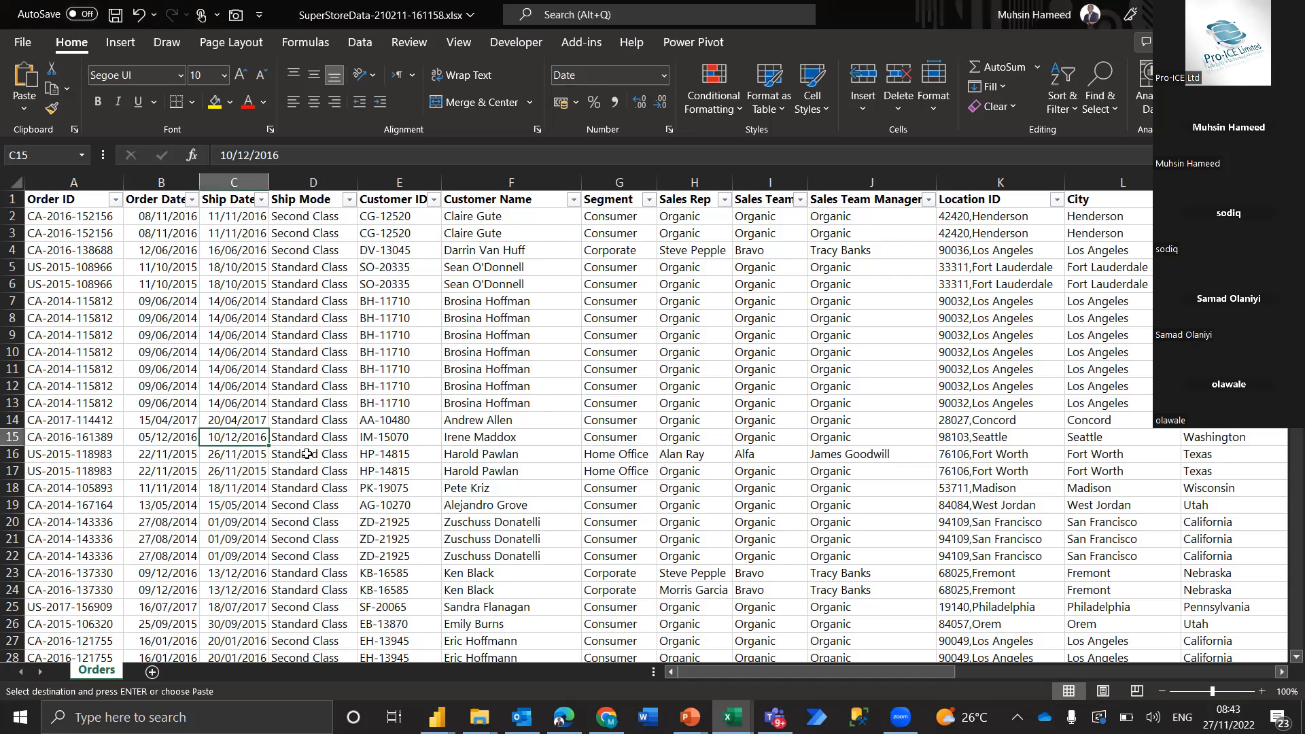
click(46, 202)
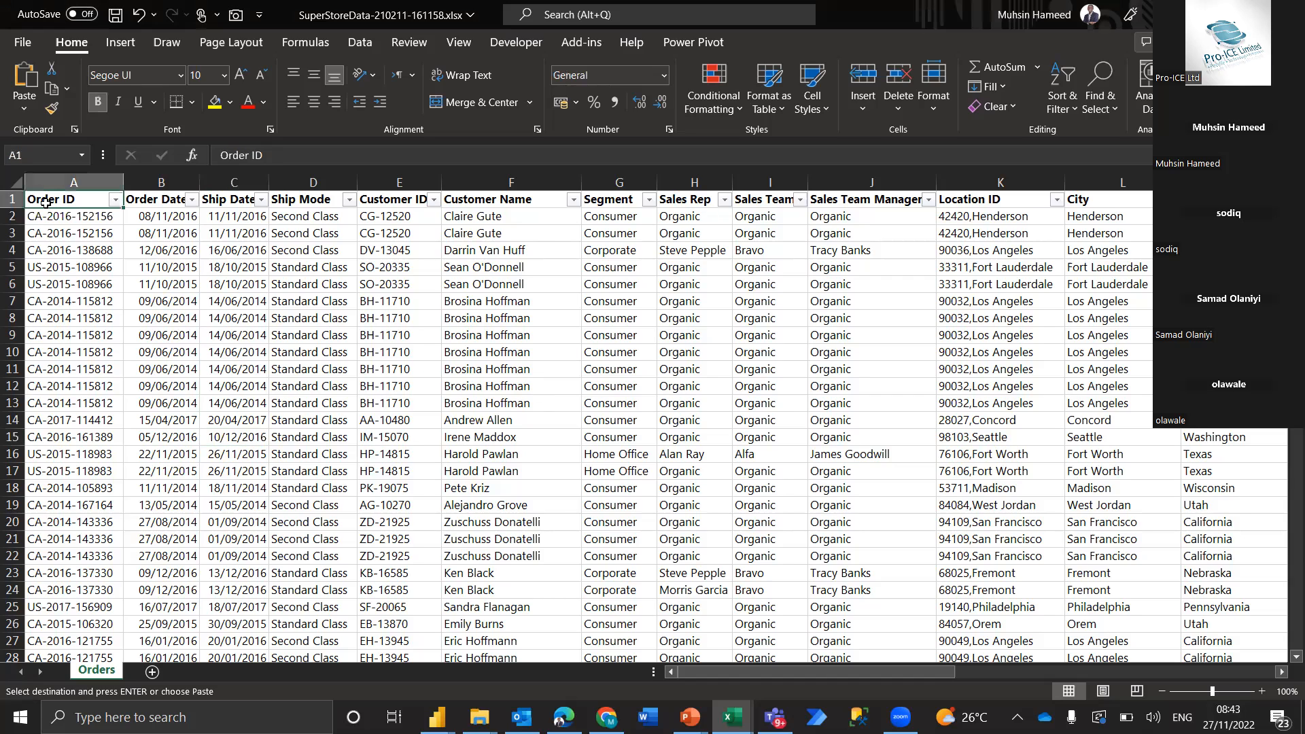
key(ctrl+shift+Right)
key(Down)
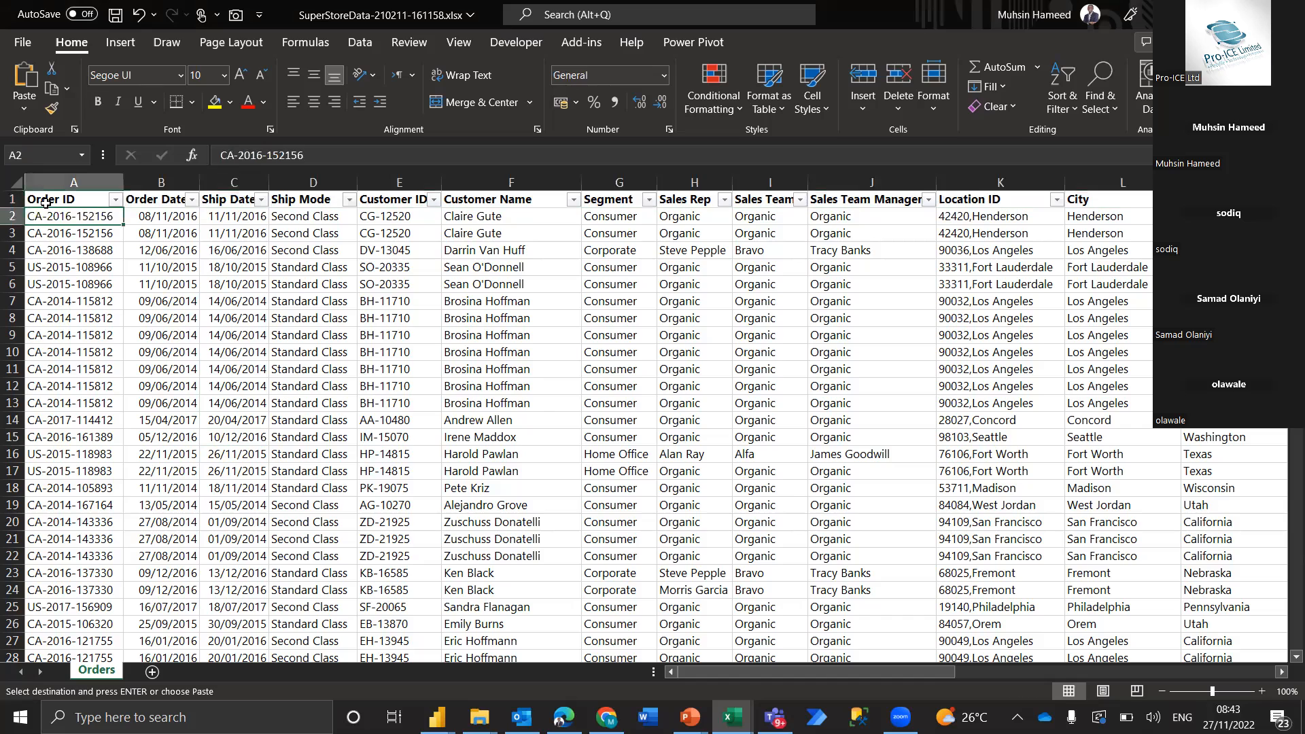
key(ctrl+shift+Down)
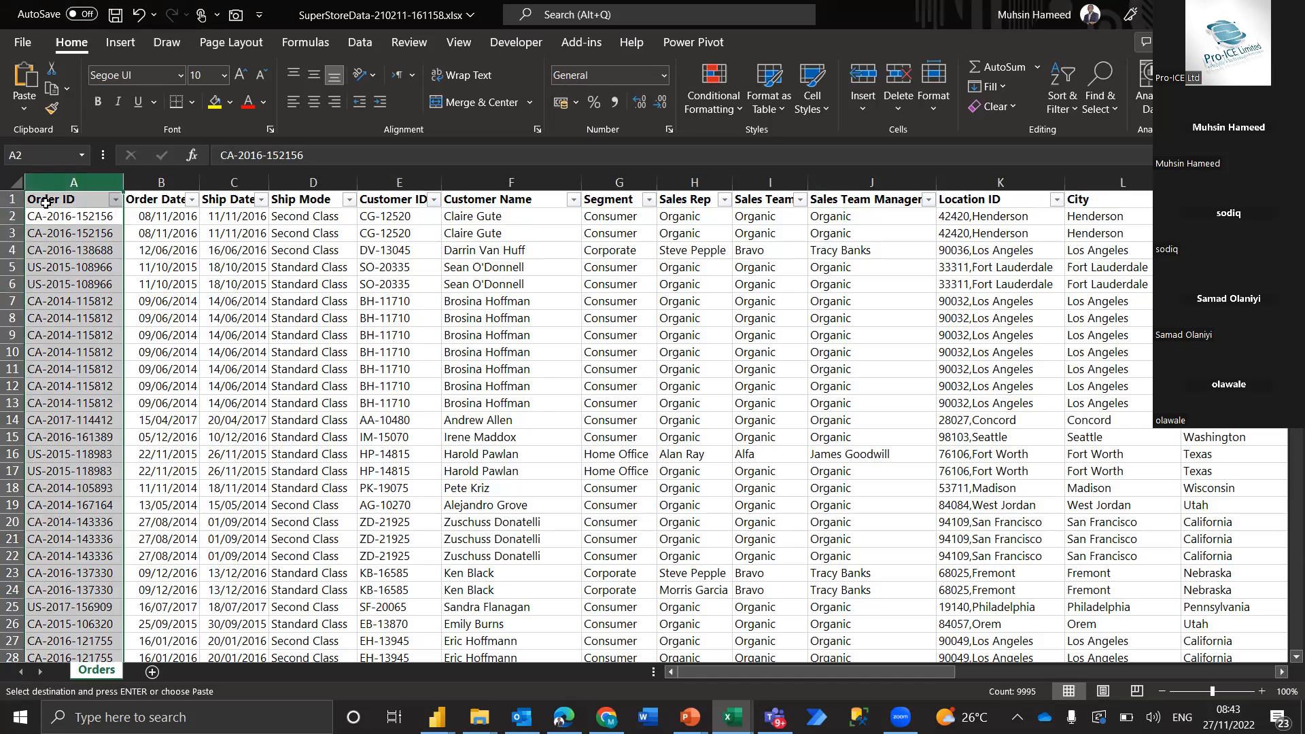
Examine the combined Orders table's fields from Order ID across the customer and sales team columns to Location ID
click(46, 202)
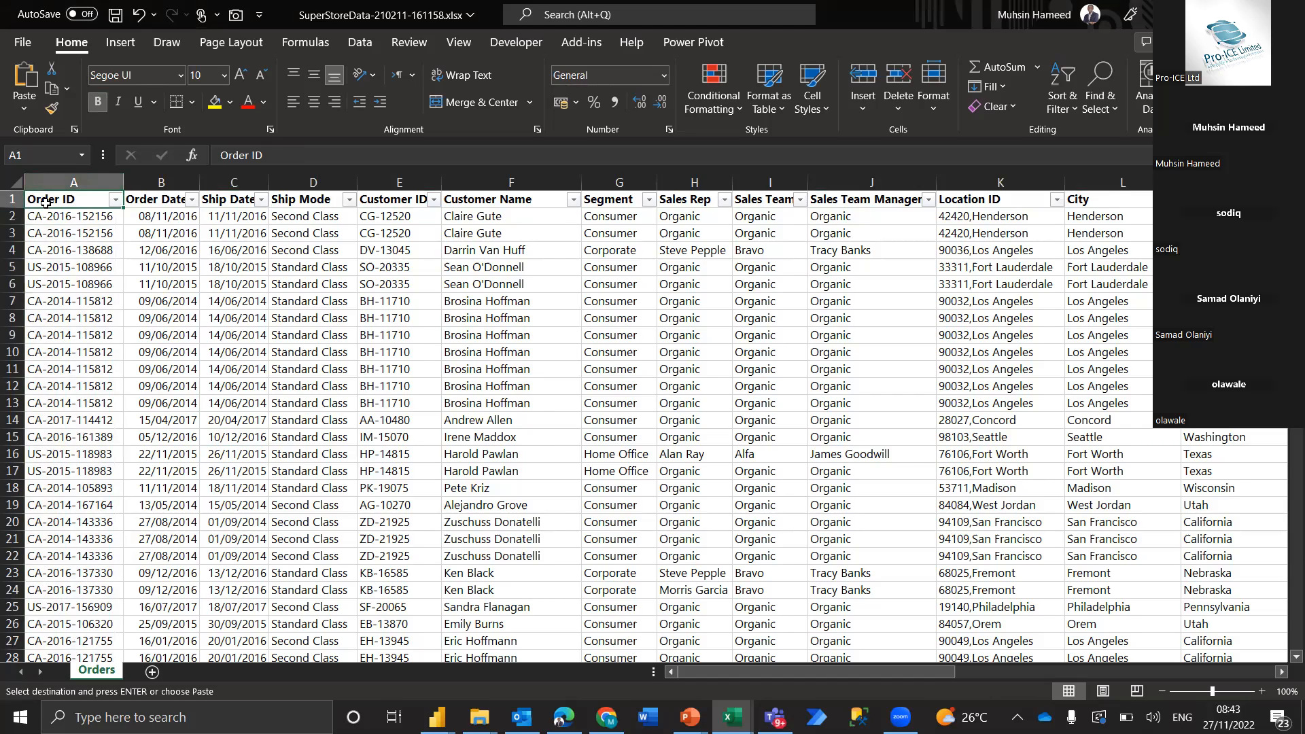
key(Right)
key(Right)
key(Right)
key(Right)
key(Right)
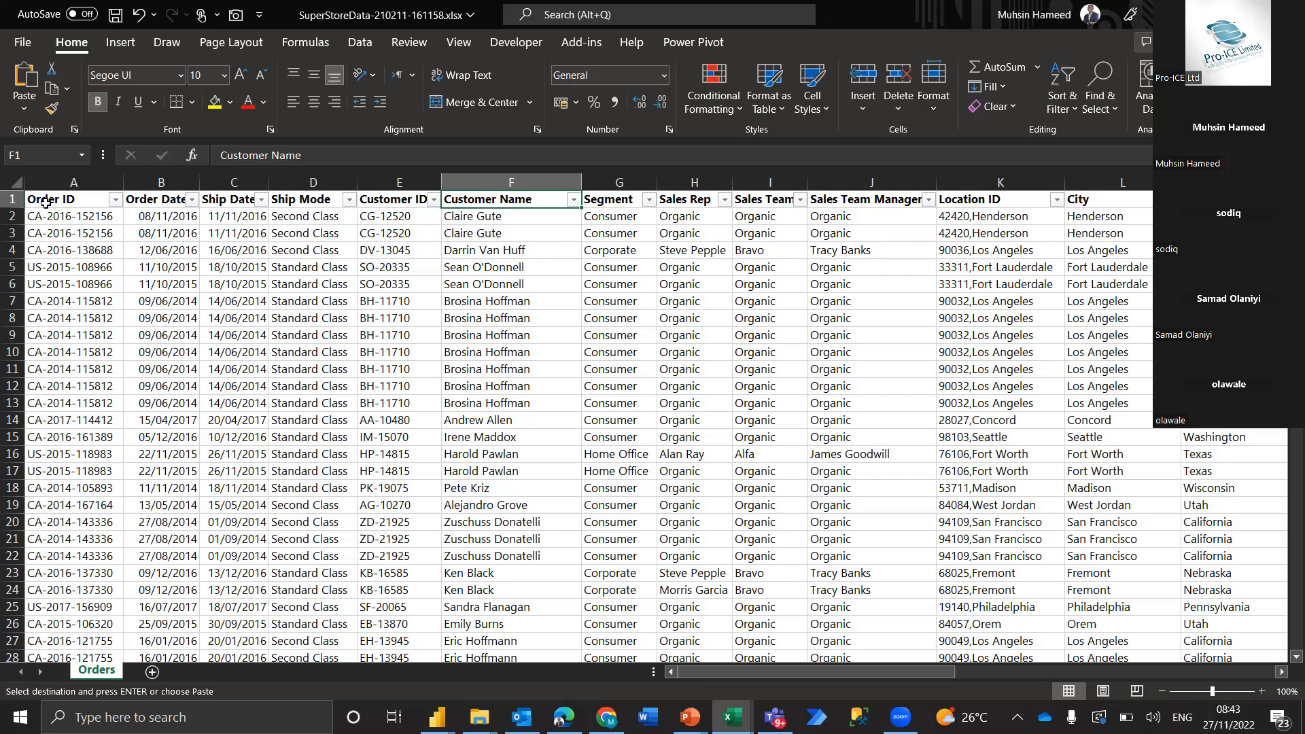
key(Down)
key(Right)
key(Right)
key(Right)
key(Right)
key(Right)
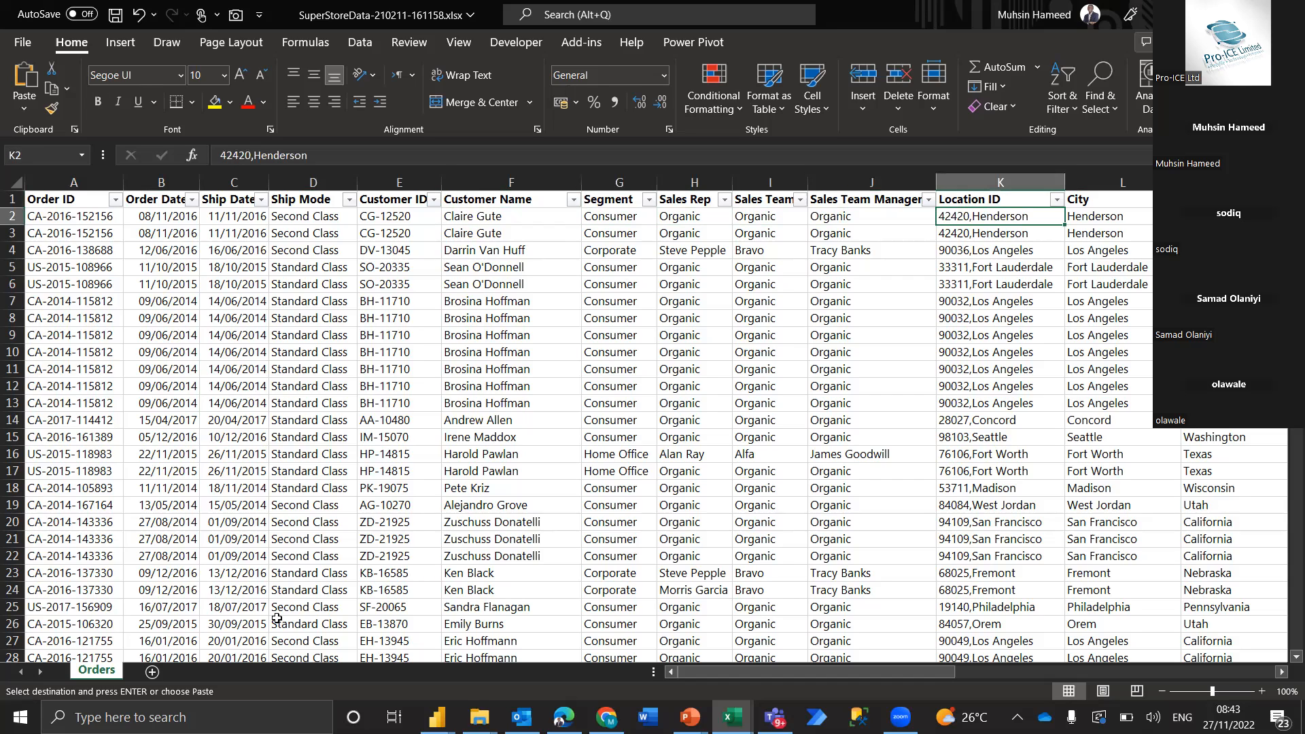
Switch to the running PowerPoint slide show at the Data Modeling title slide
click(691, 717)
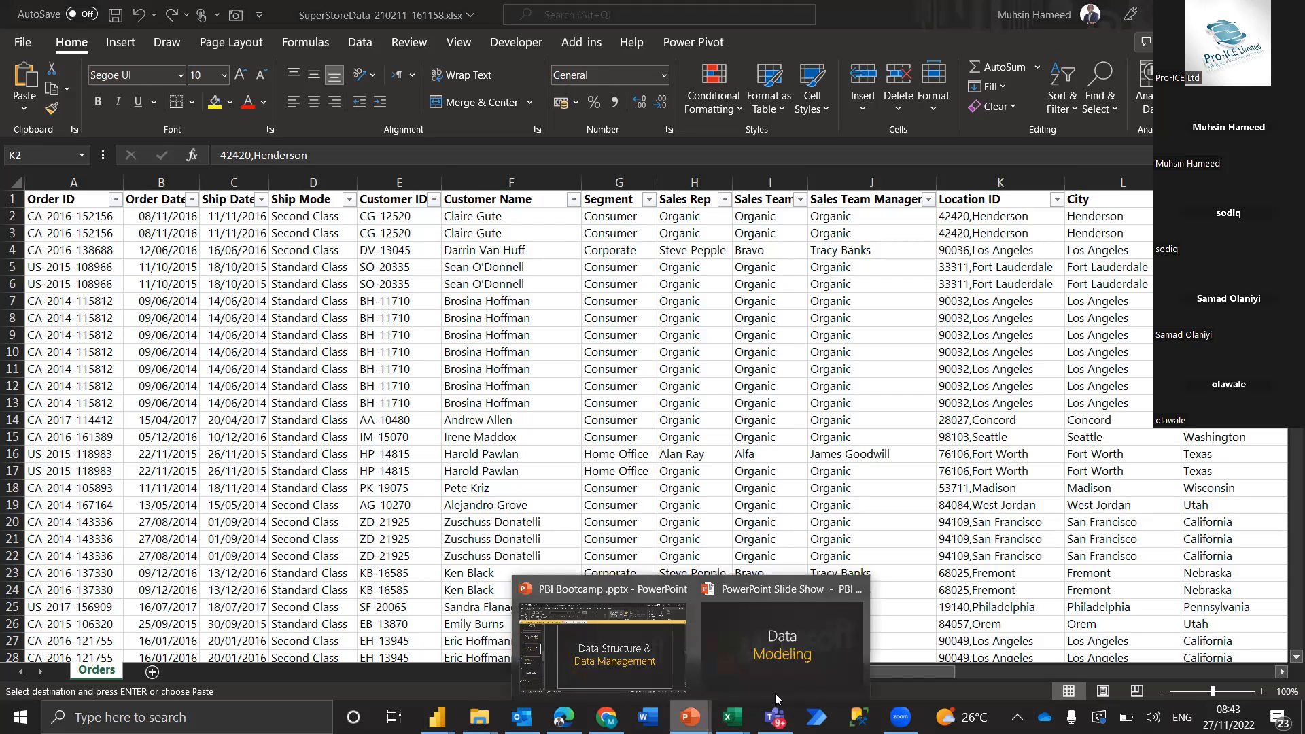
click(776, 694)
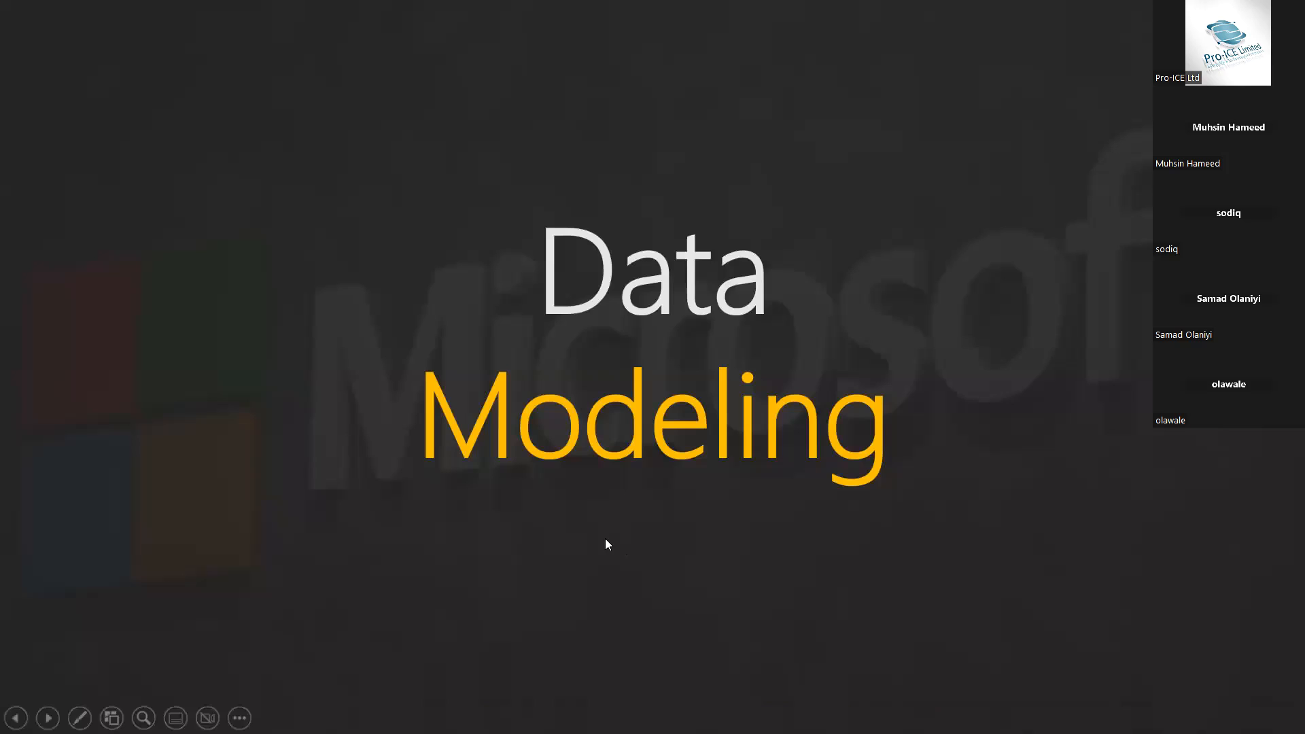
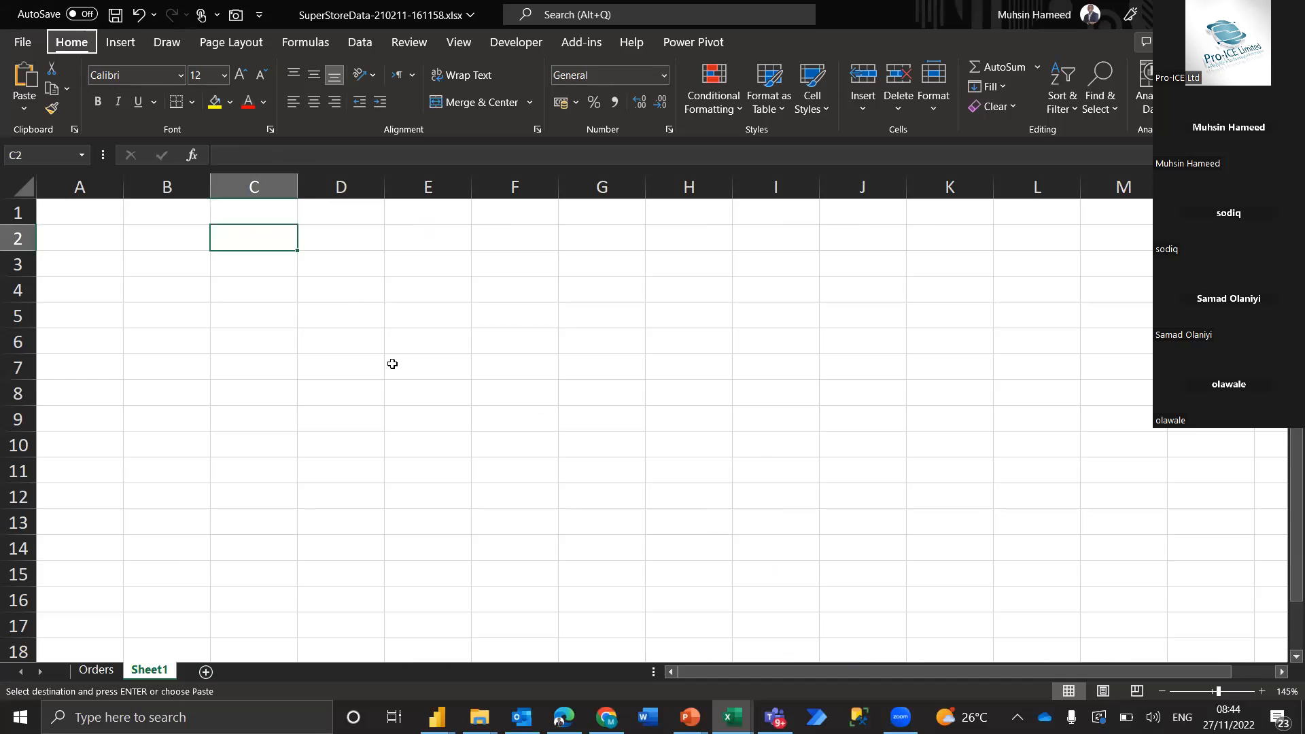
Paste the copied Orders headers transposed into Sheet1 from C2 downward, and fit column C's width to the field names
key(ctrl+alt+v)
key(e)
key(Return)
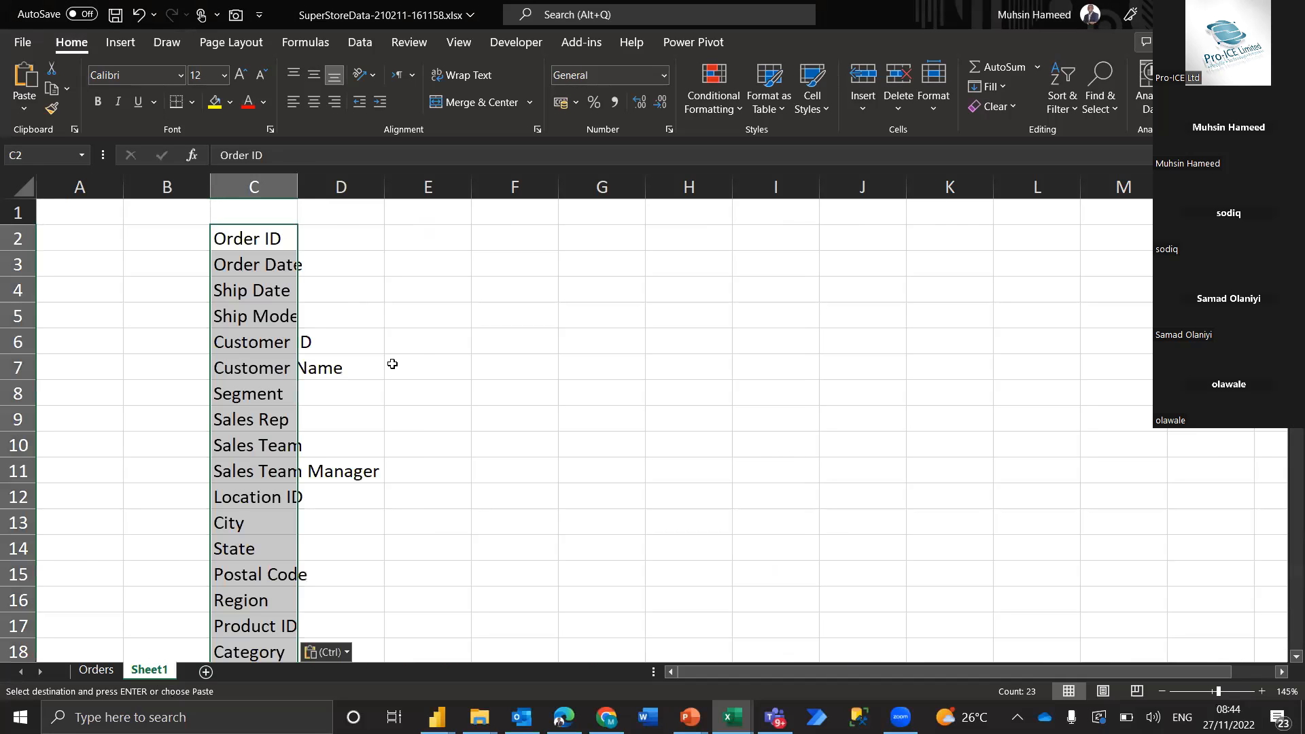
double_click(298, 190)
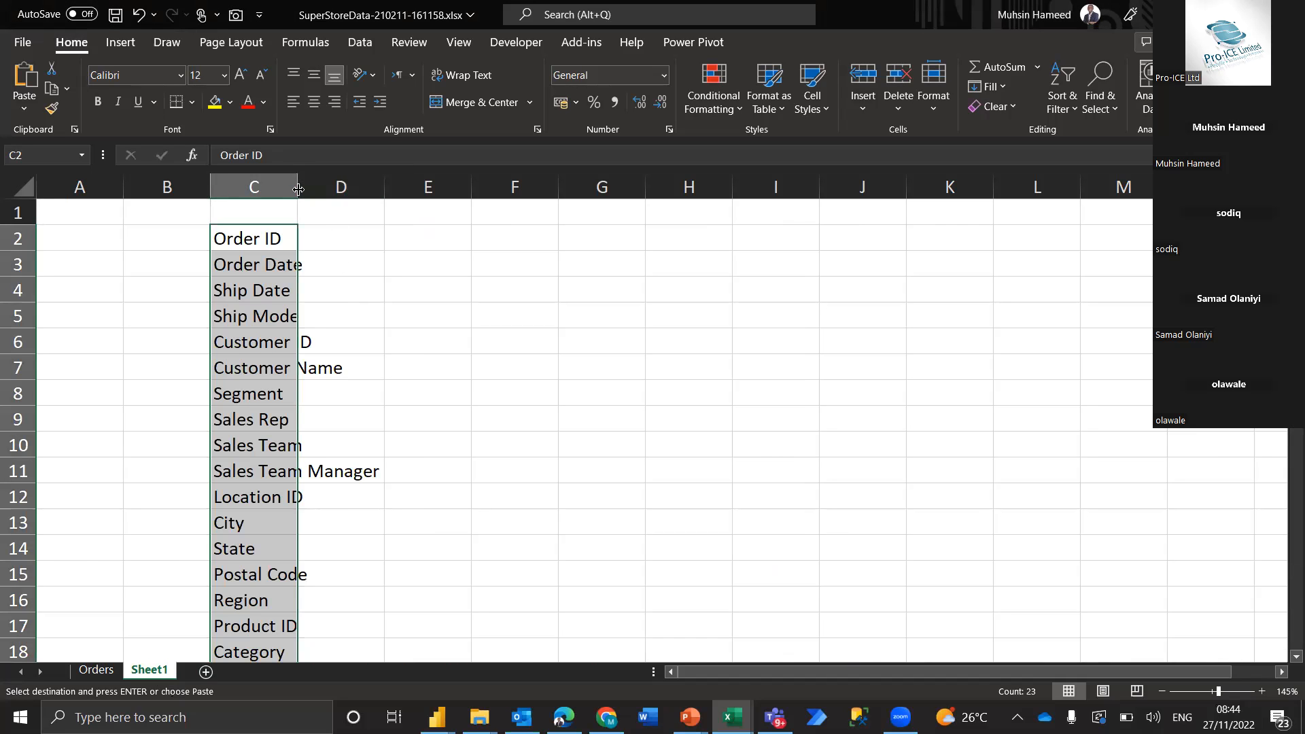
double_click(298, 190)
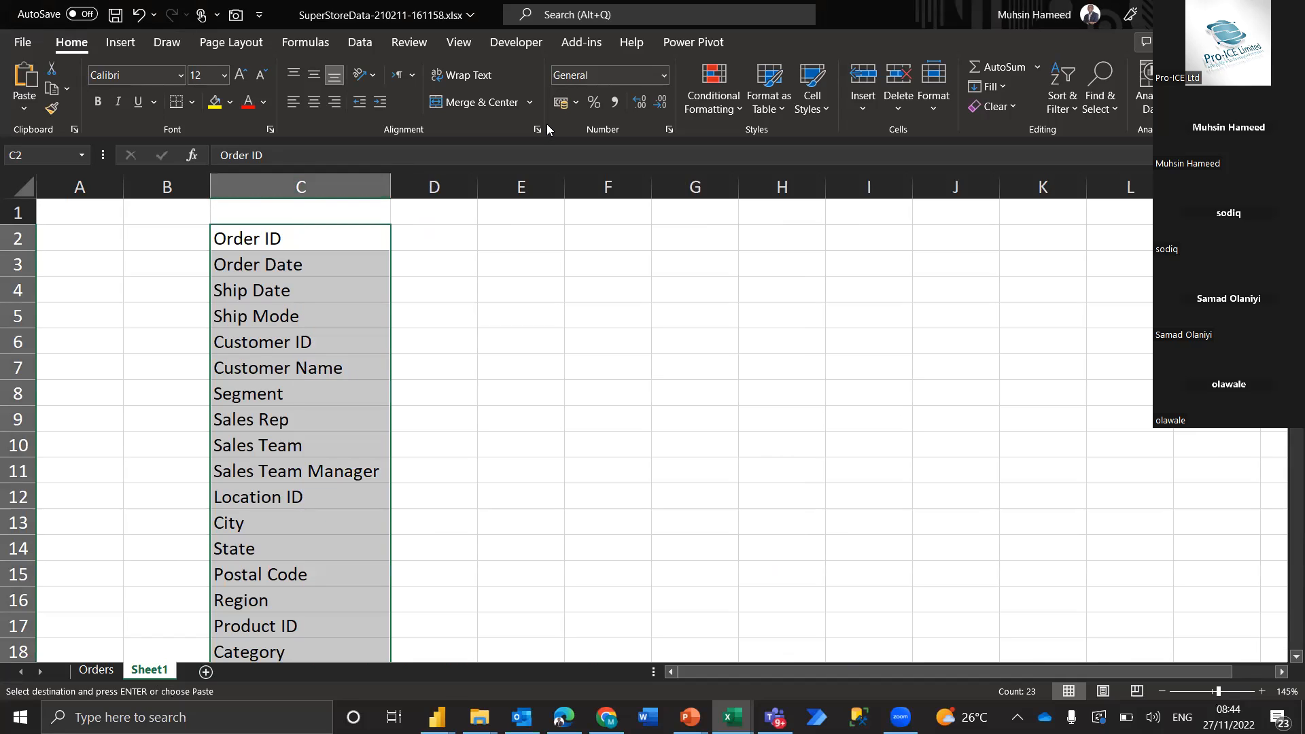
Enter the heading Step 1 in cell C1 above the field list
key(alt+Tab)
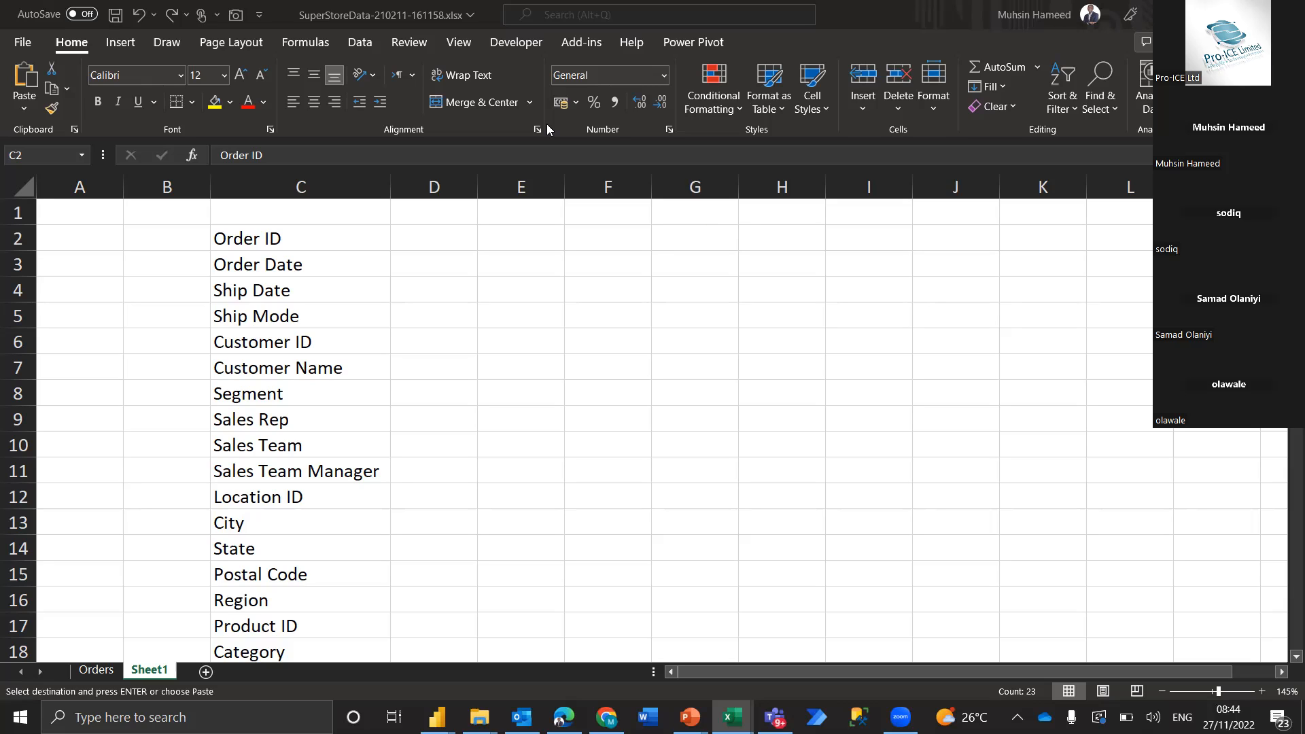
key(alt+Tab)
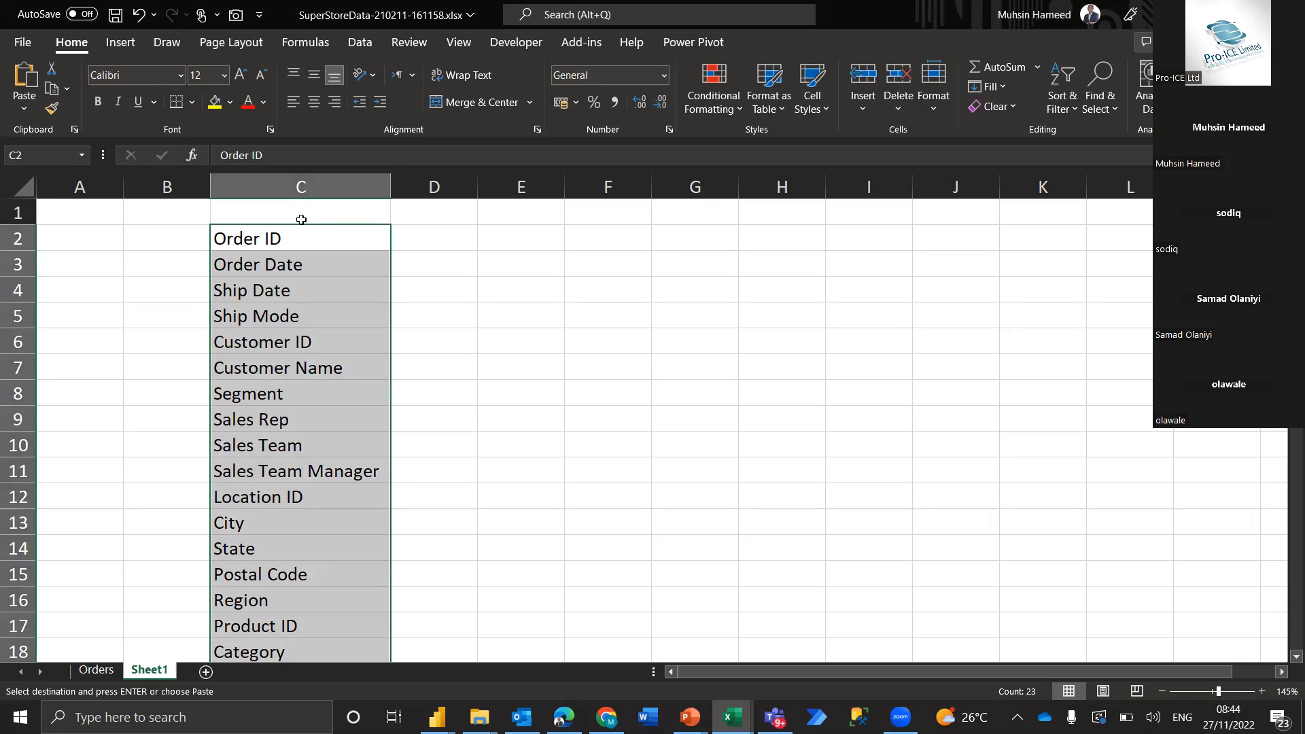
click(300, 213)
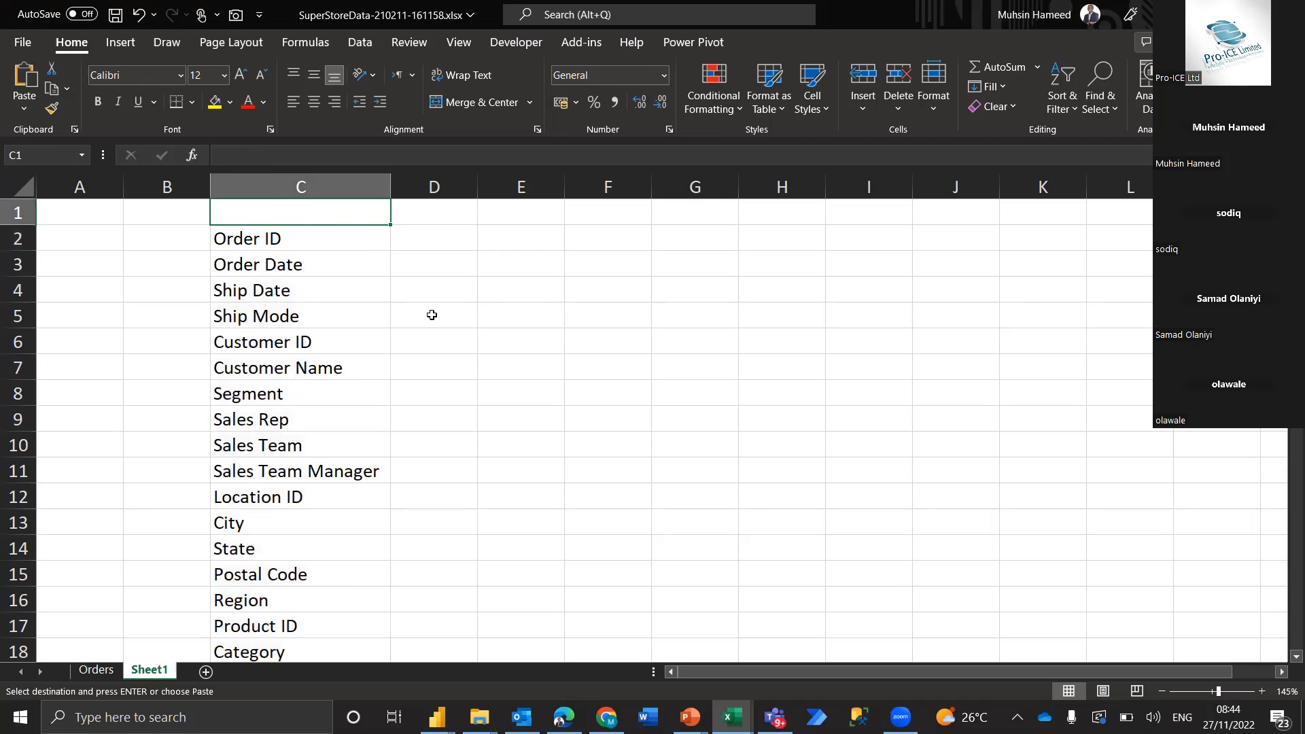
text(Step )
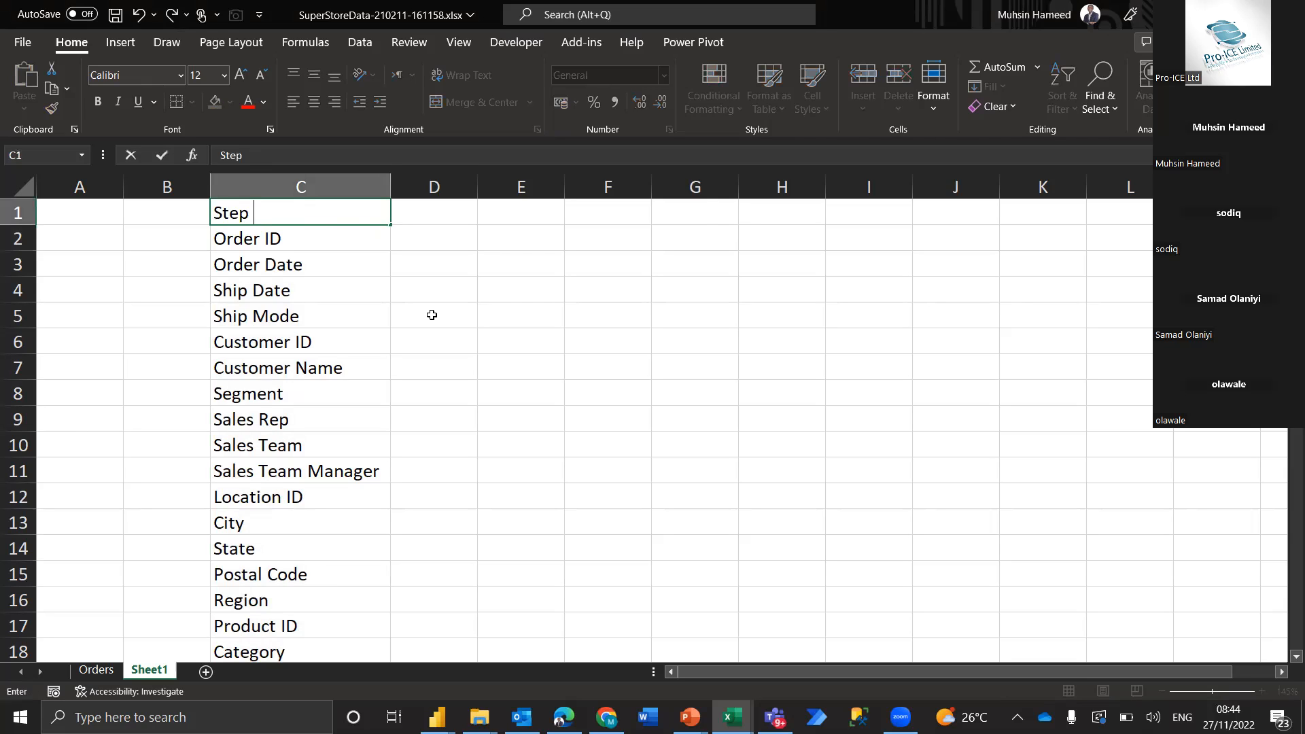
text(1)
key(Return)
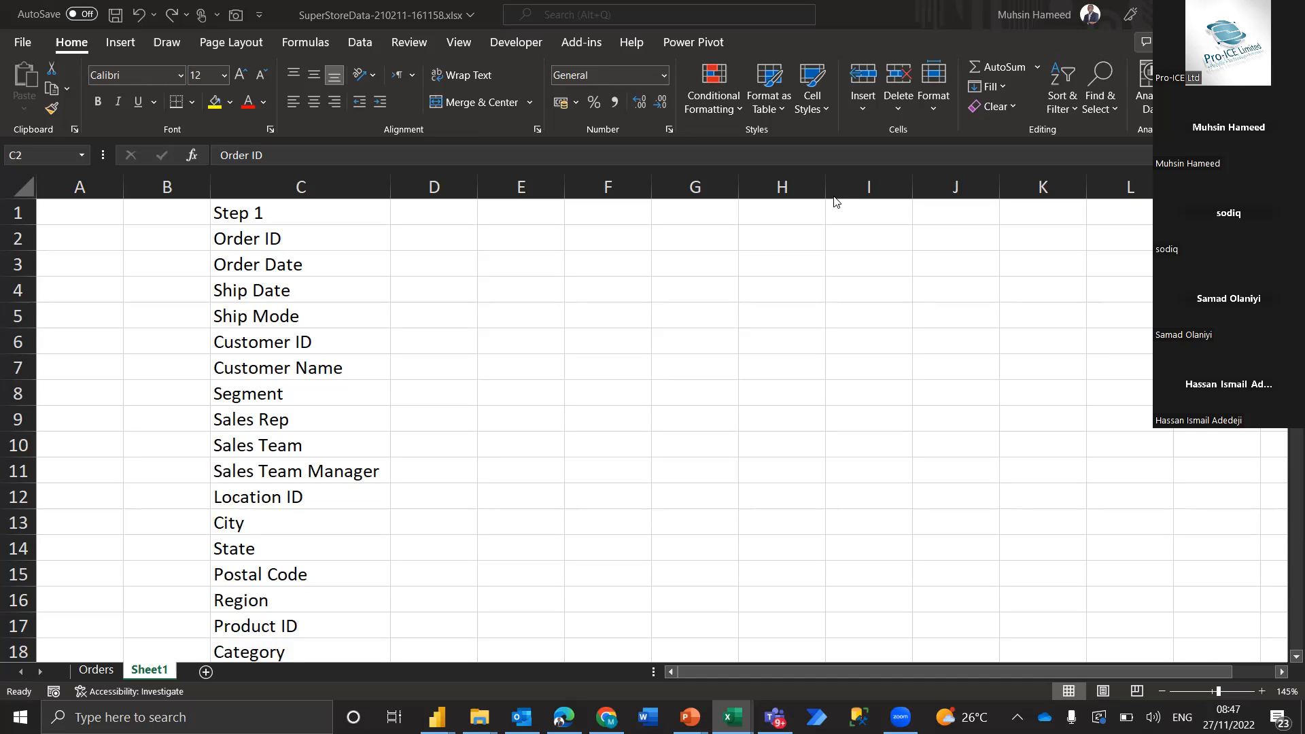
click(704, 359)
click(679, 377)
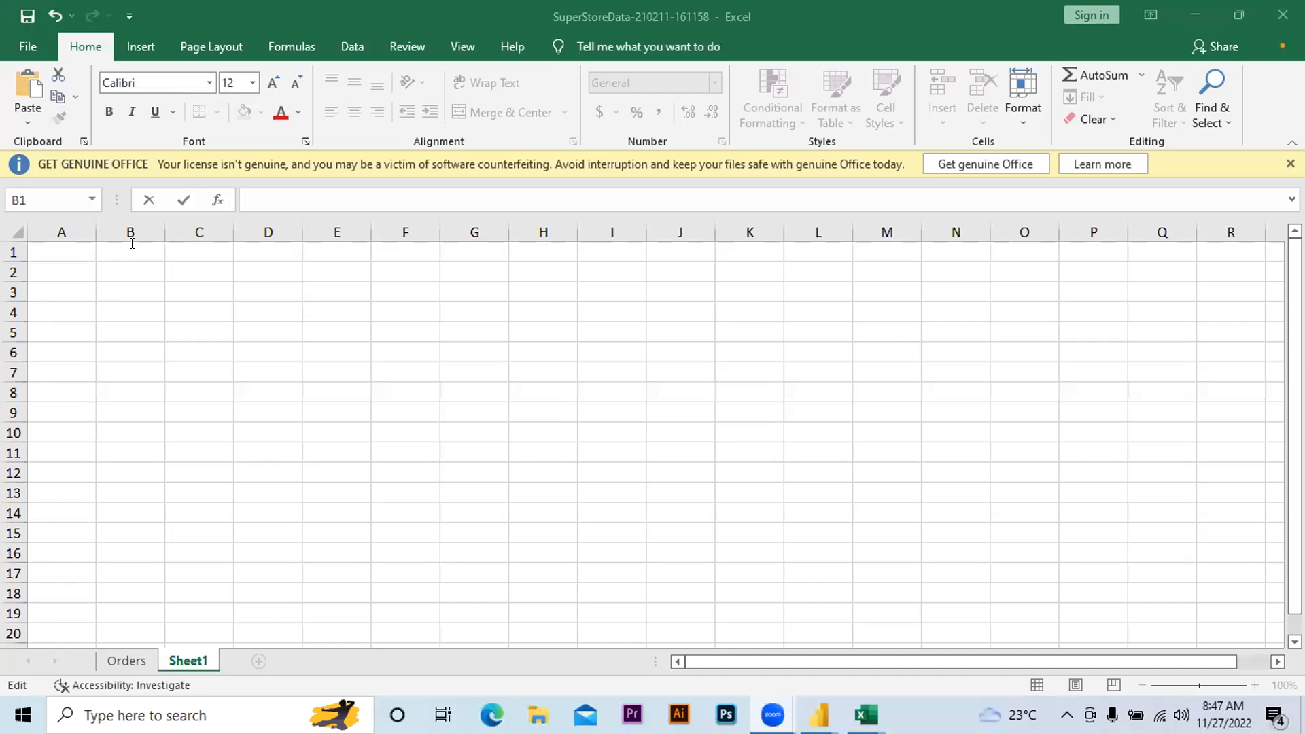
Try to copy the header row of the Orders sheet to cell B1 of Sheet1
click(132, 245)
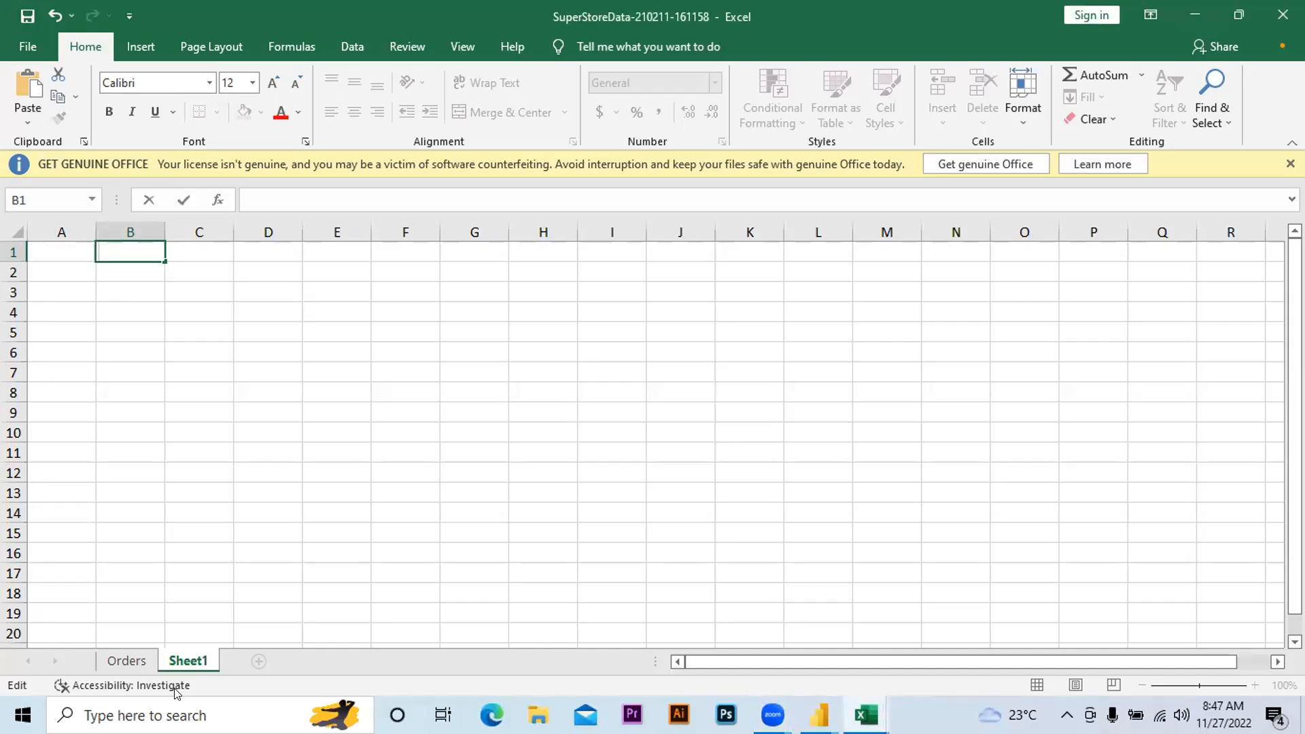
click(126, 660)
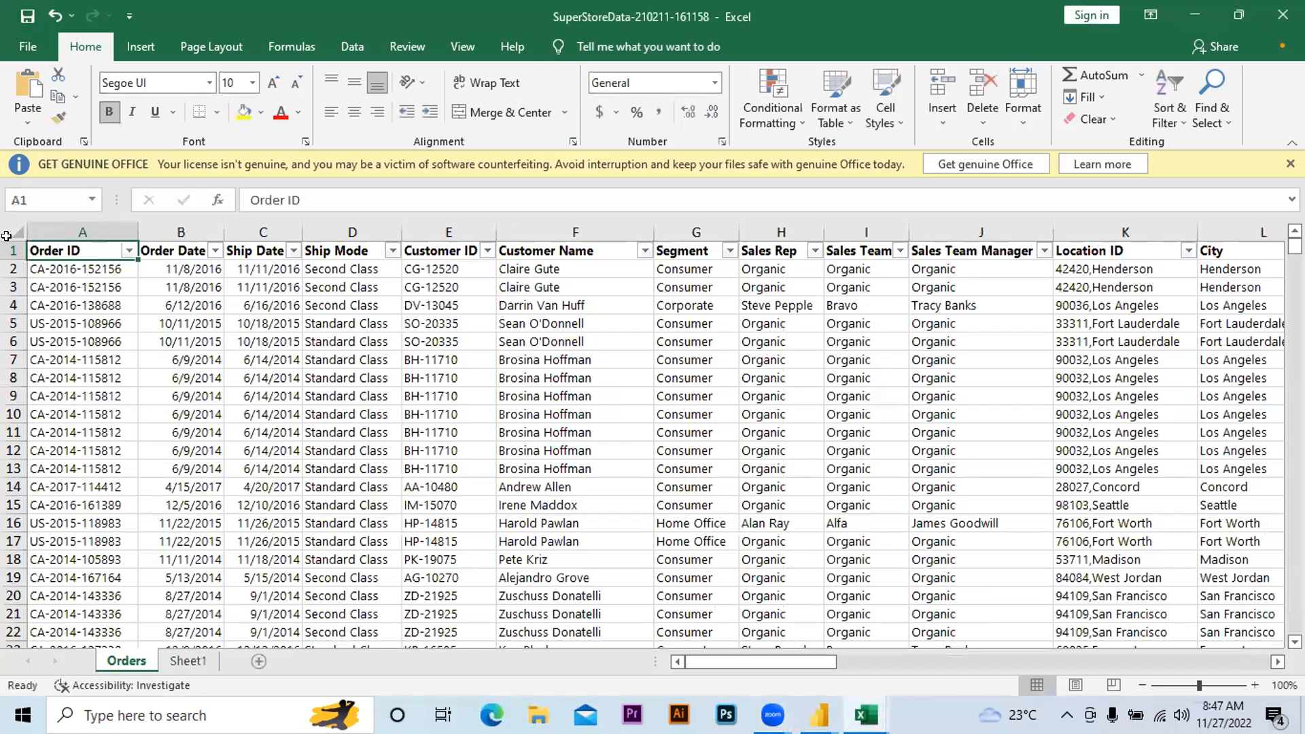
click(11, 246)
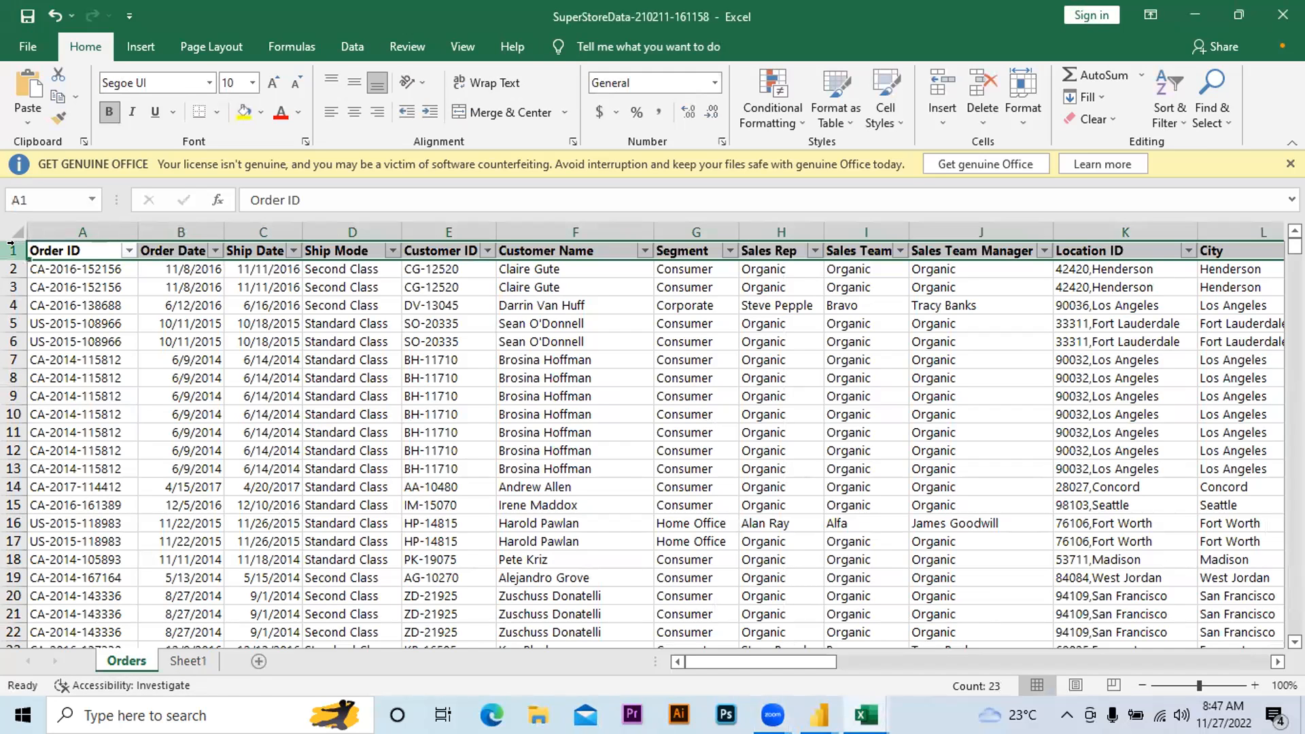
key(ctrl+c)
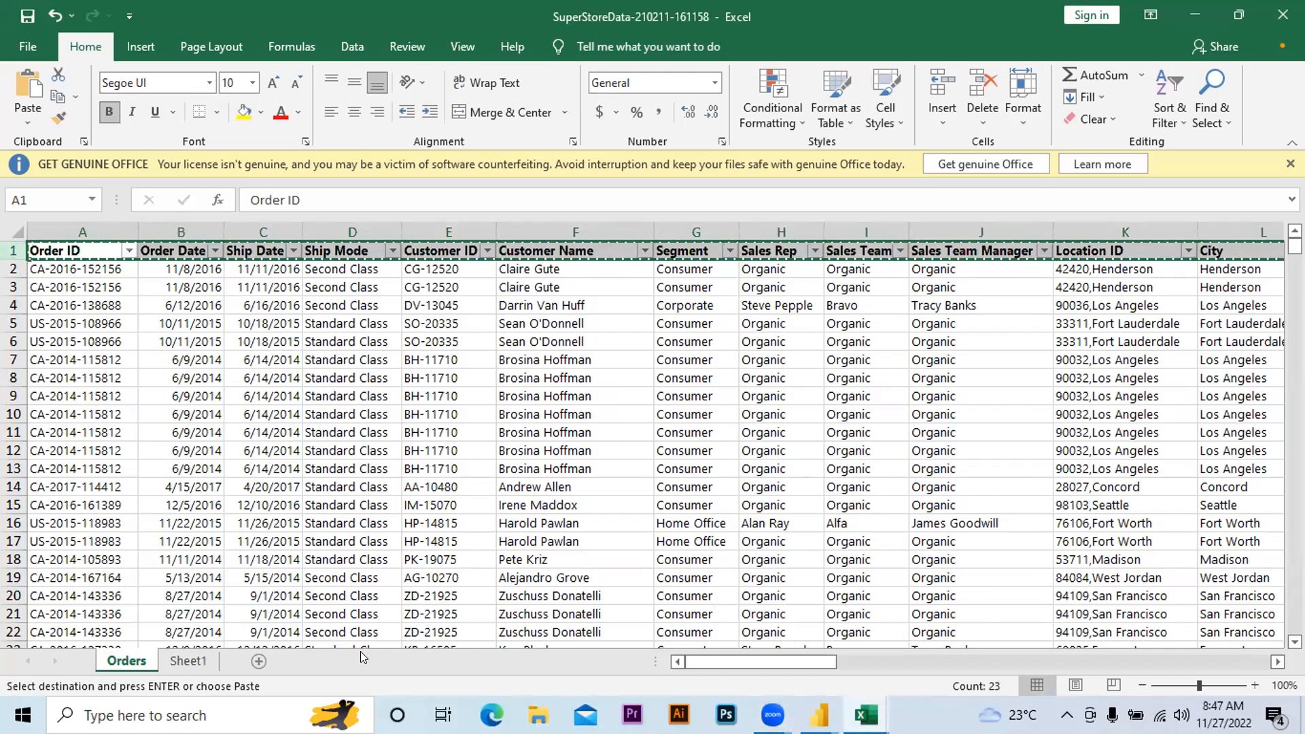
click(189, 661)
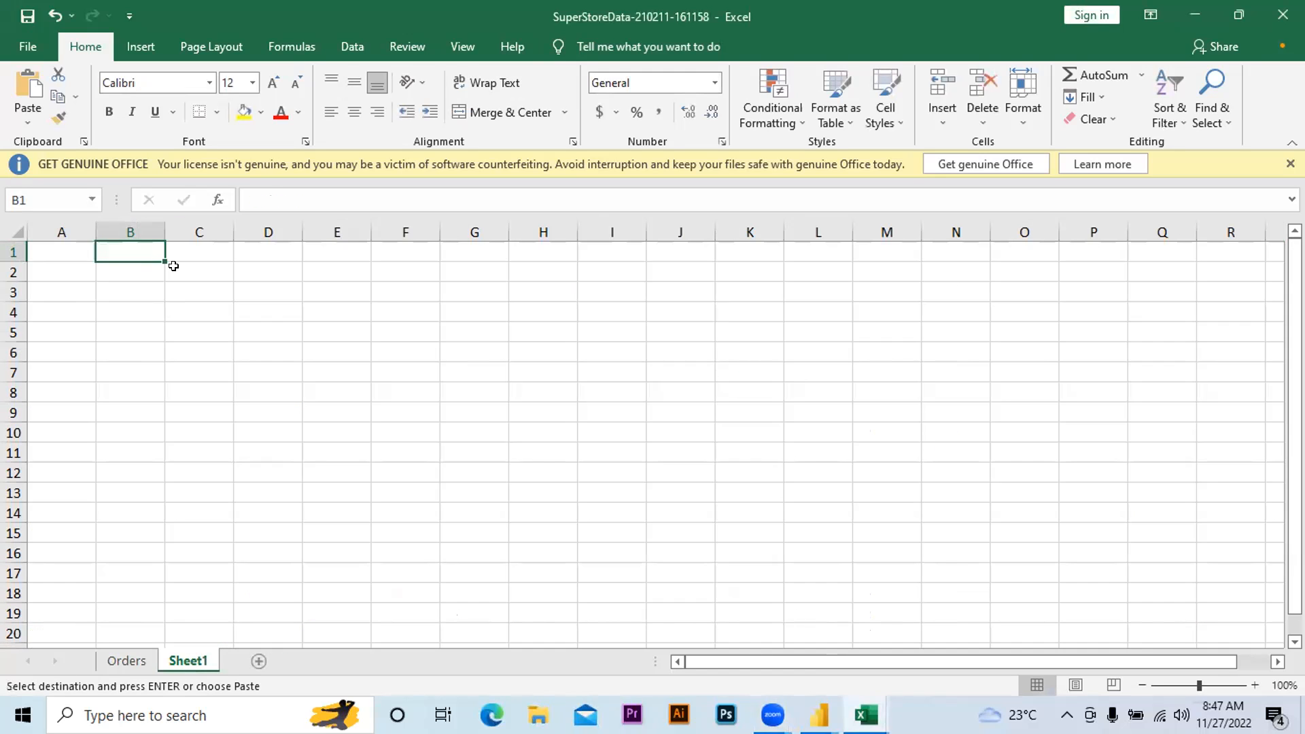
double_click(135, 250)
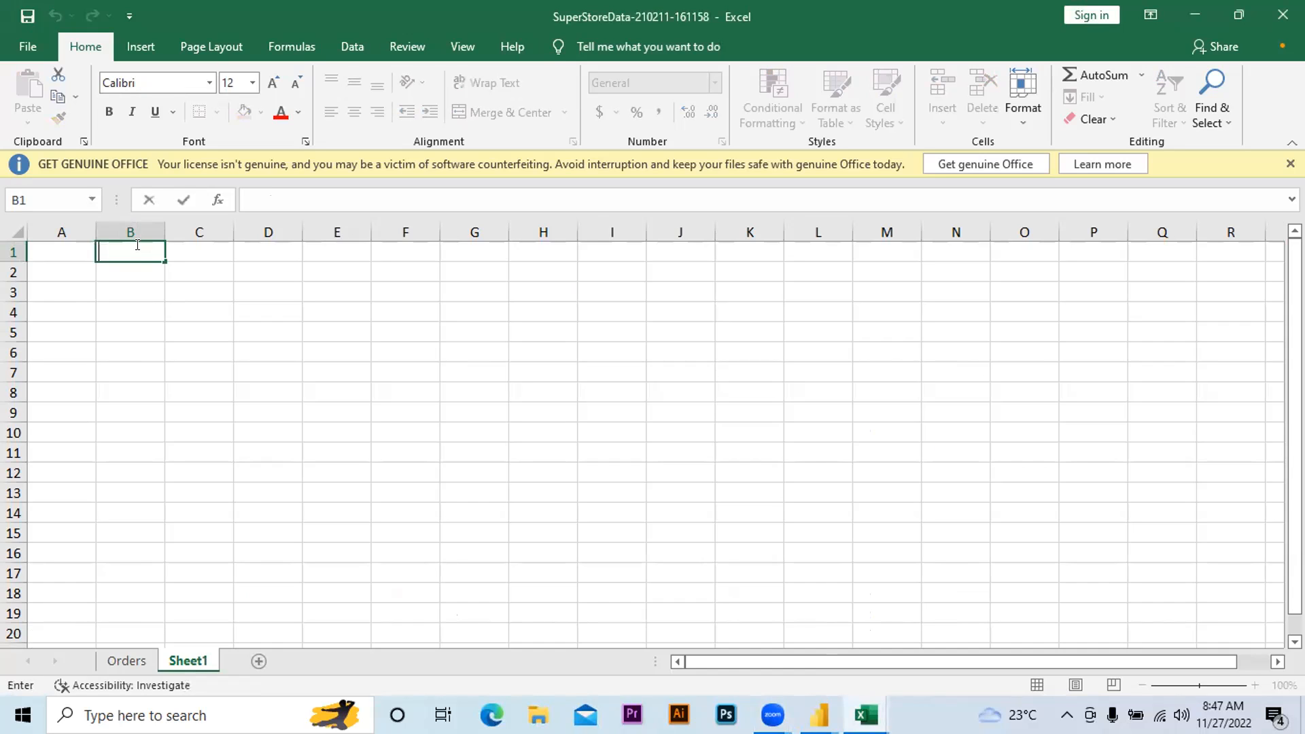
key(Return)
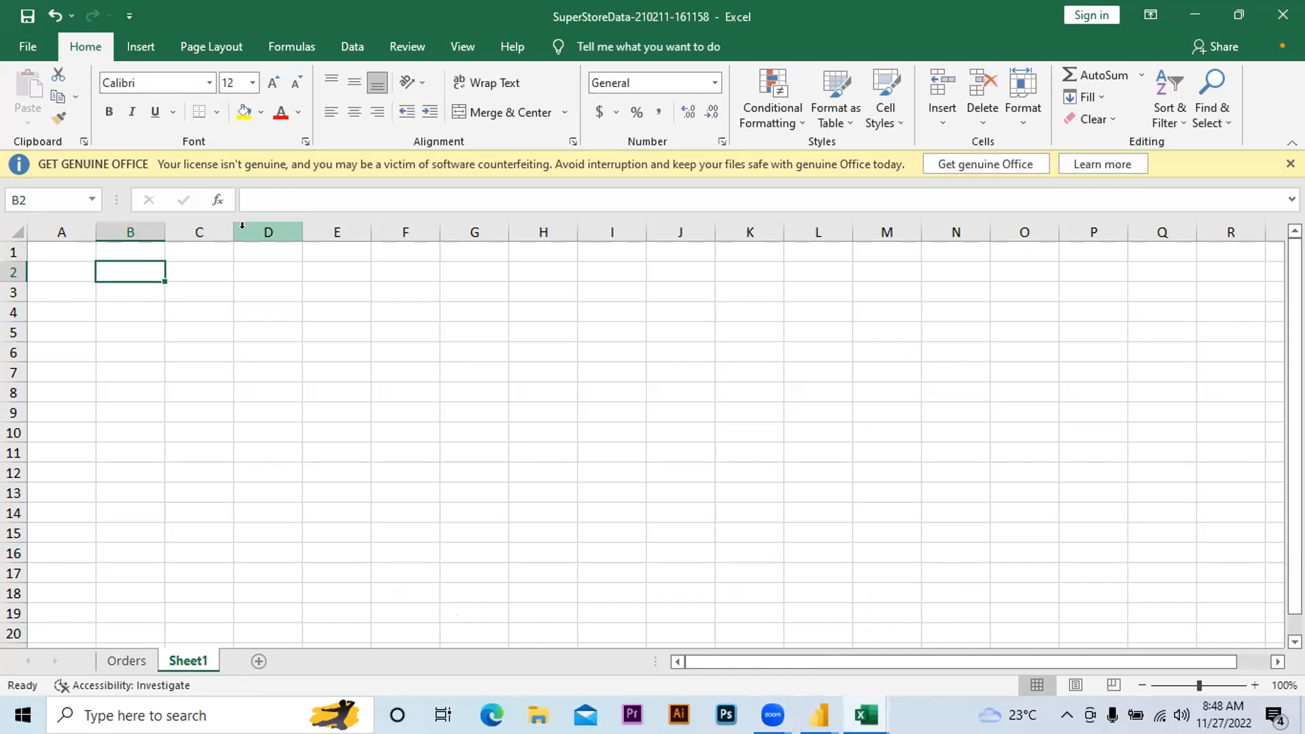
key(alt)
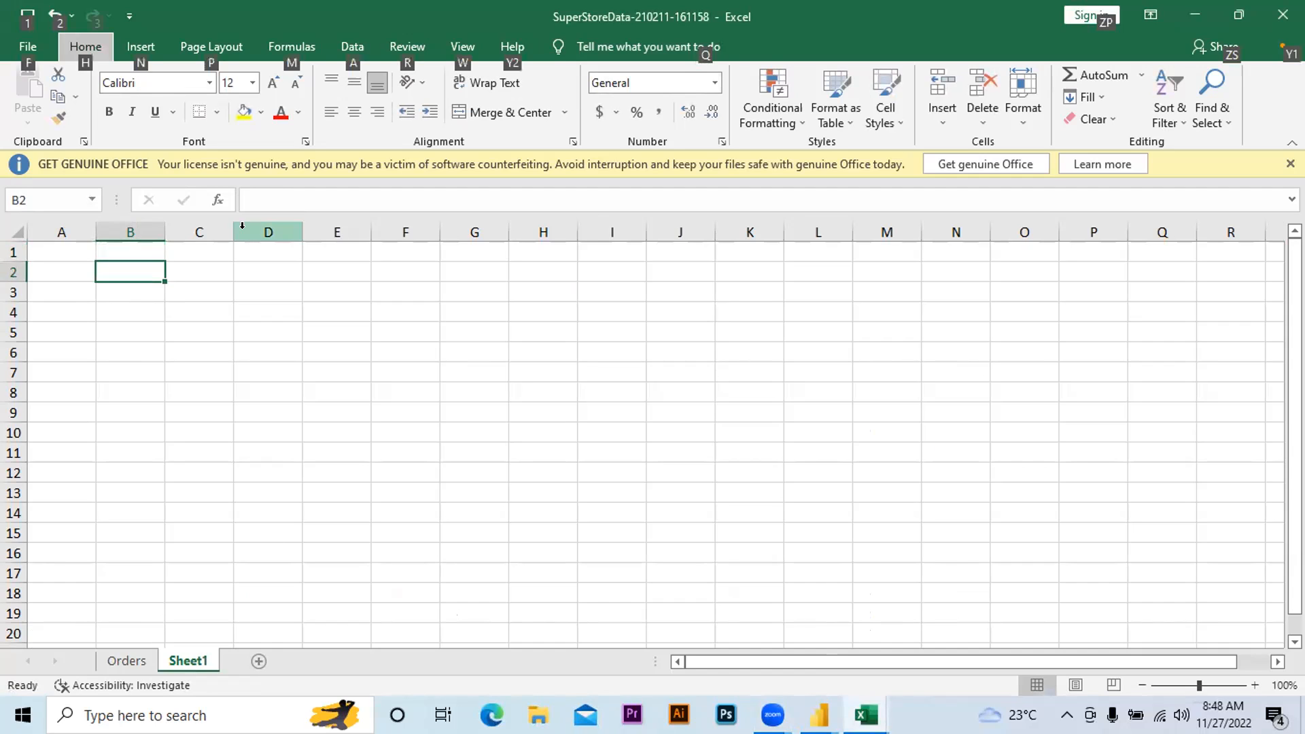
key(e)
key(Escape)
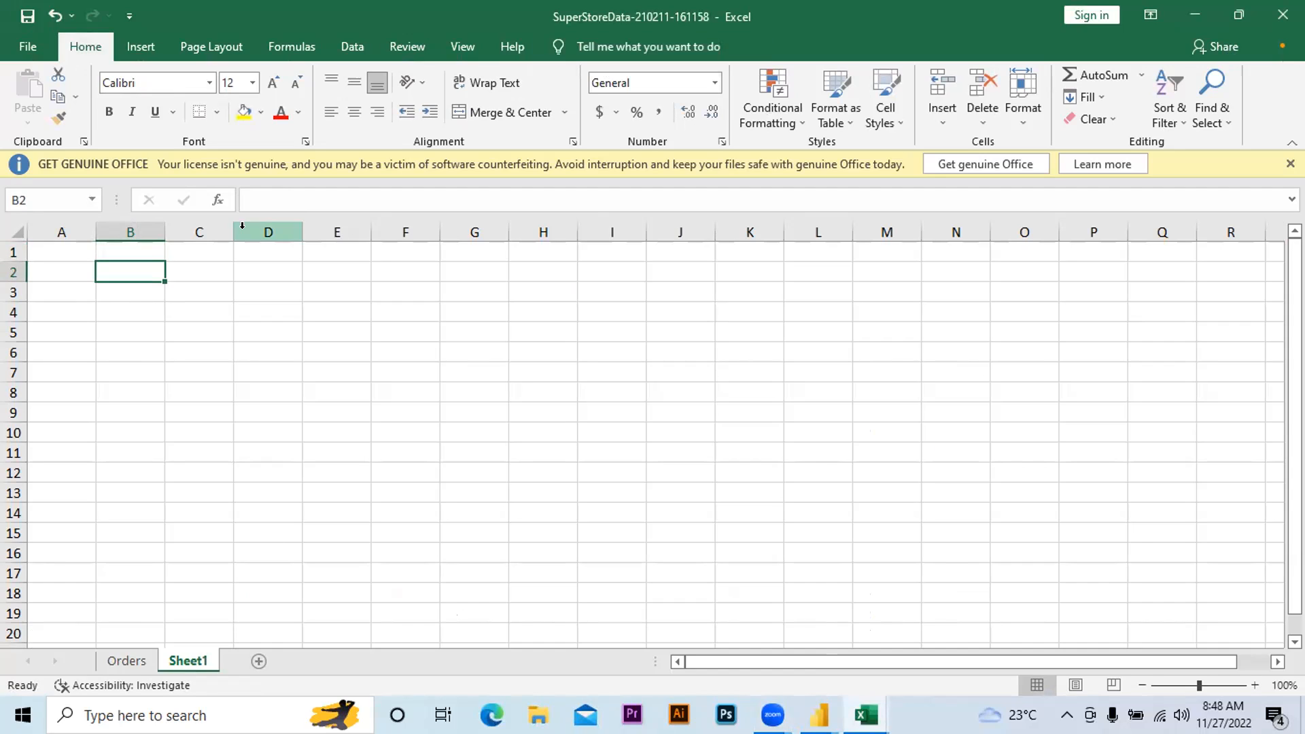
text(ve)
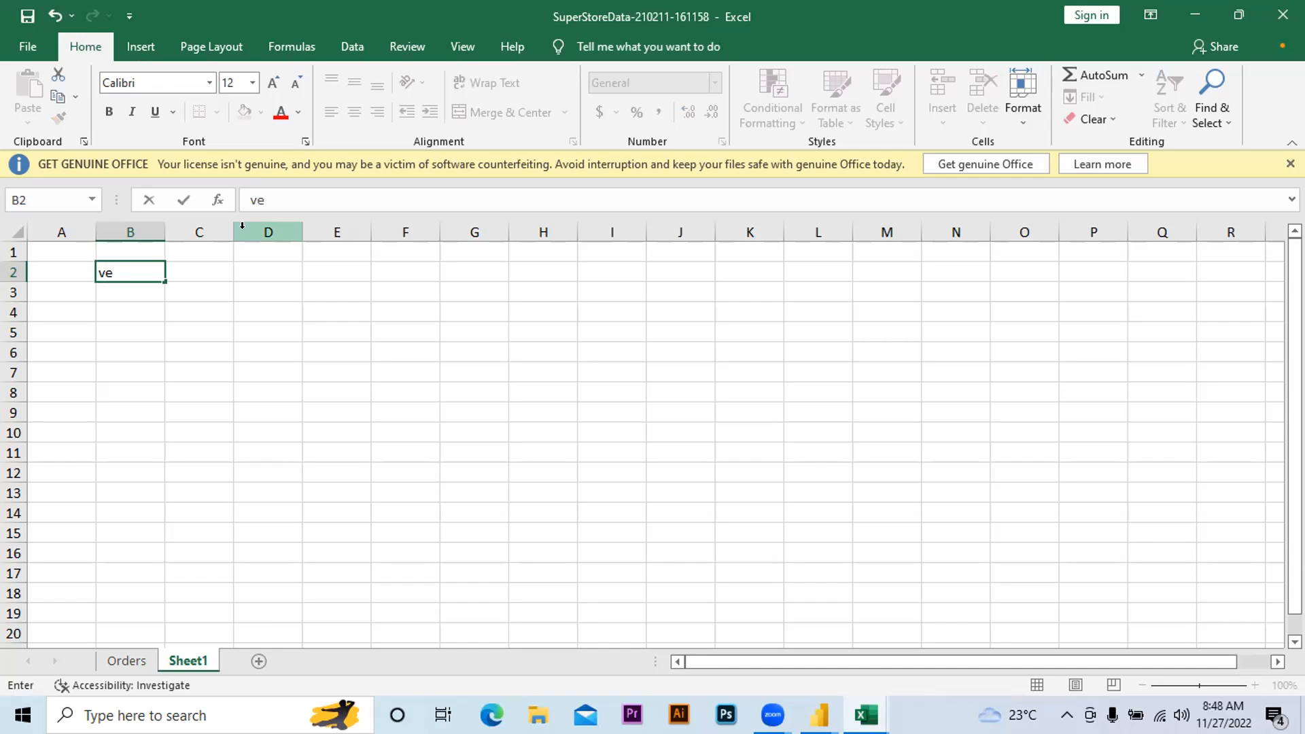
click(132, 261)
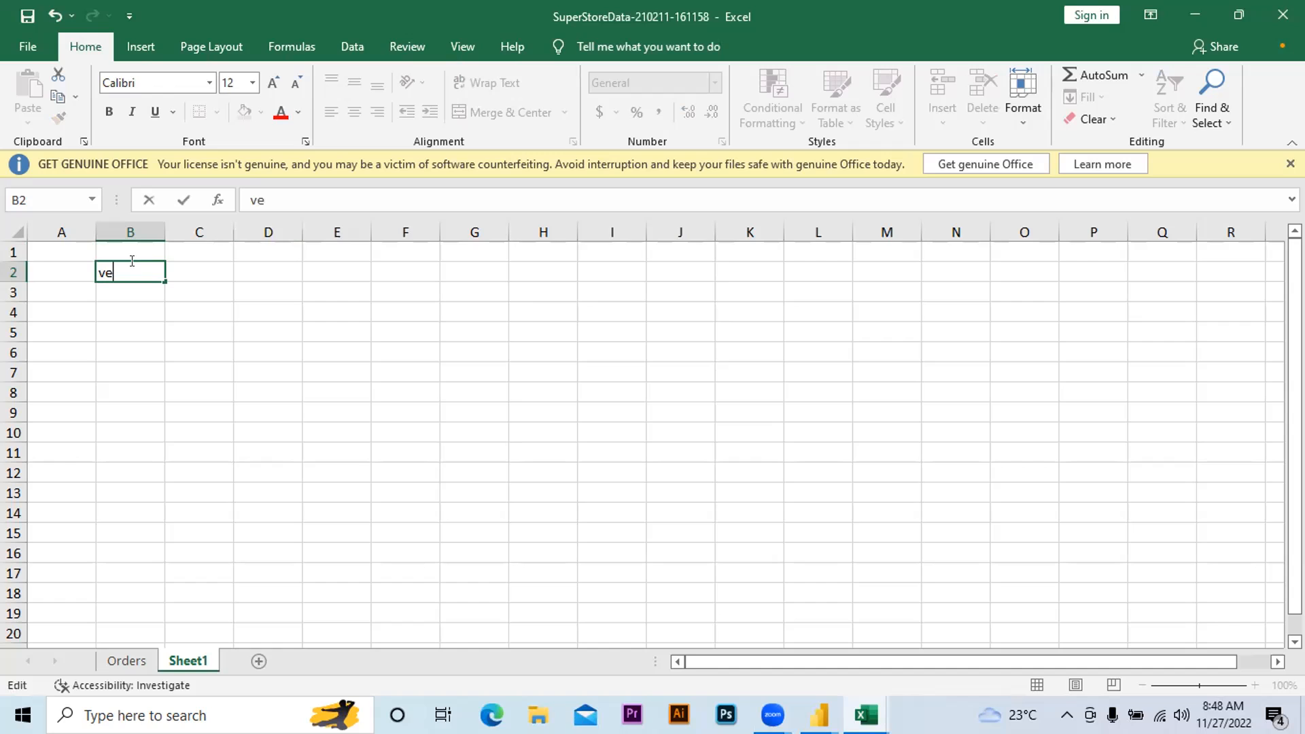
key(BackSpace)
key(BackSpace)
click(20, 265)
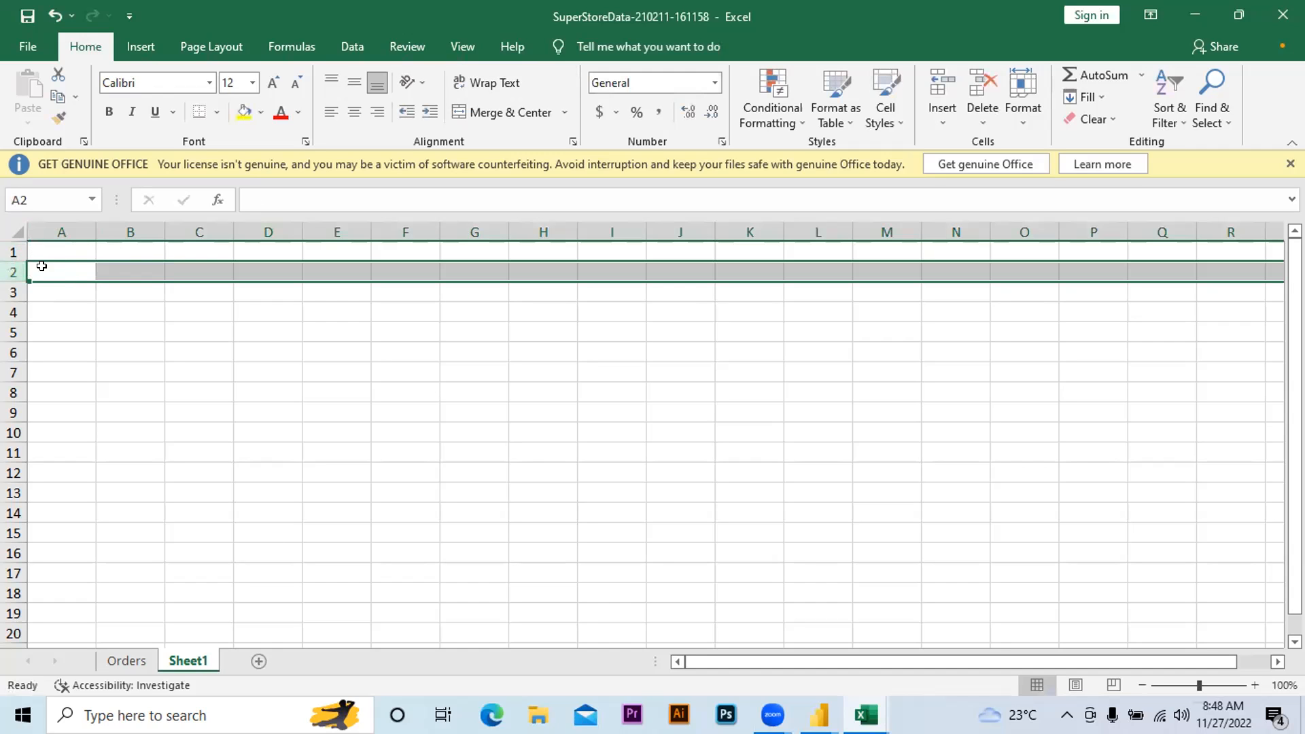
Make A2 the paste destination on Sheet1 and copy the header row of the Orders sheet
click(42, 267)
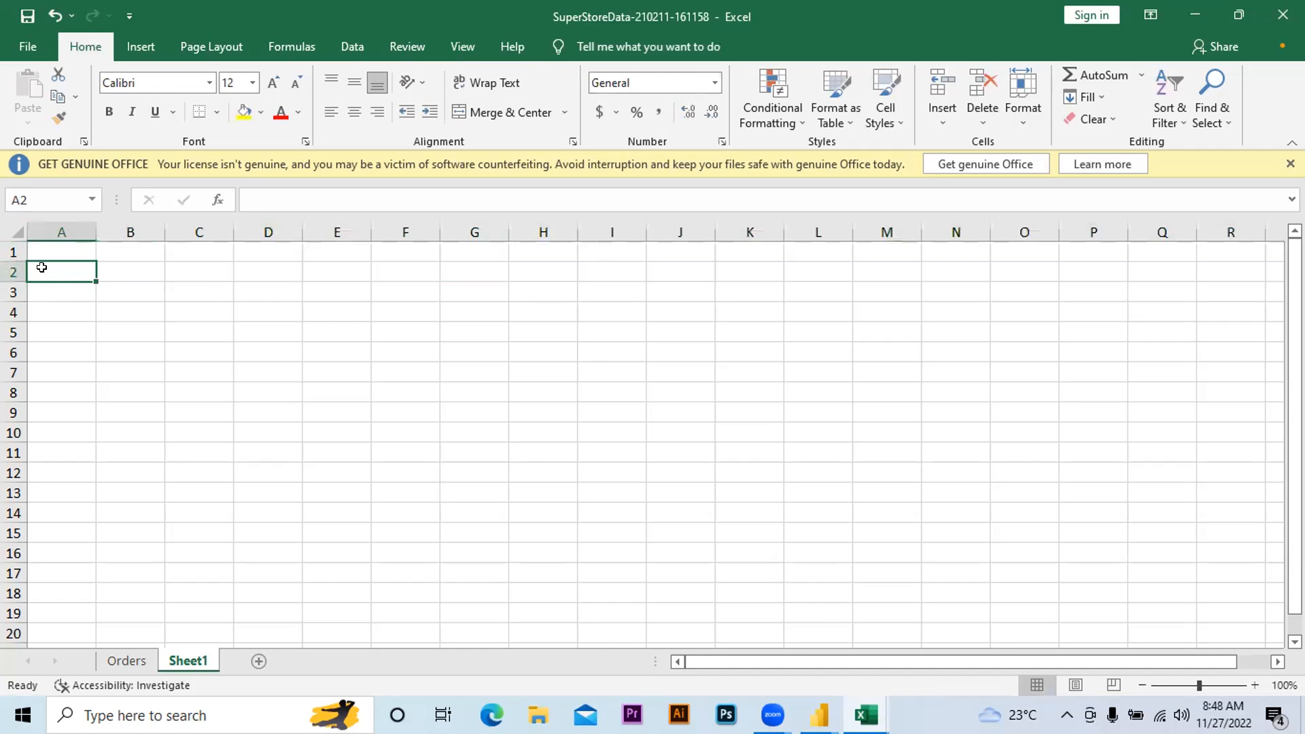
click(126, 660)
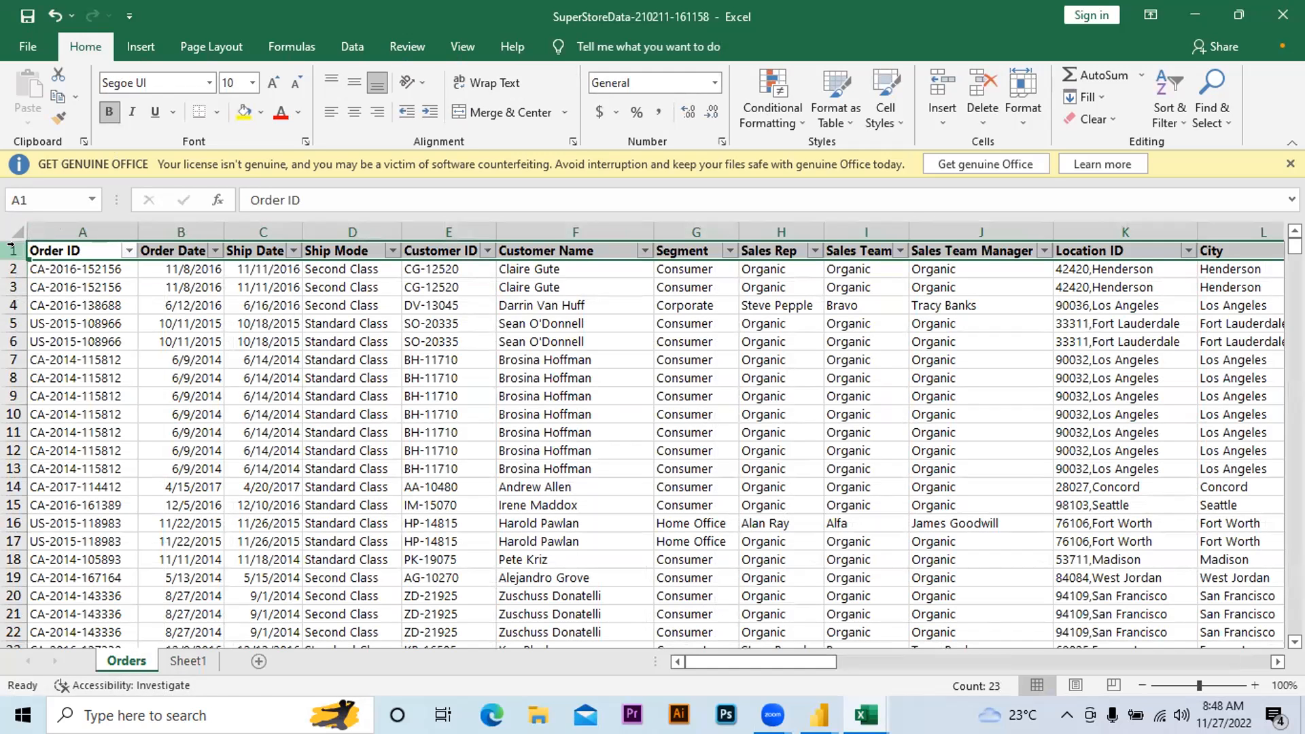
key(ctrl+c)
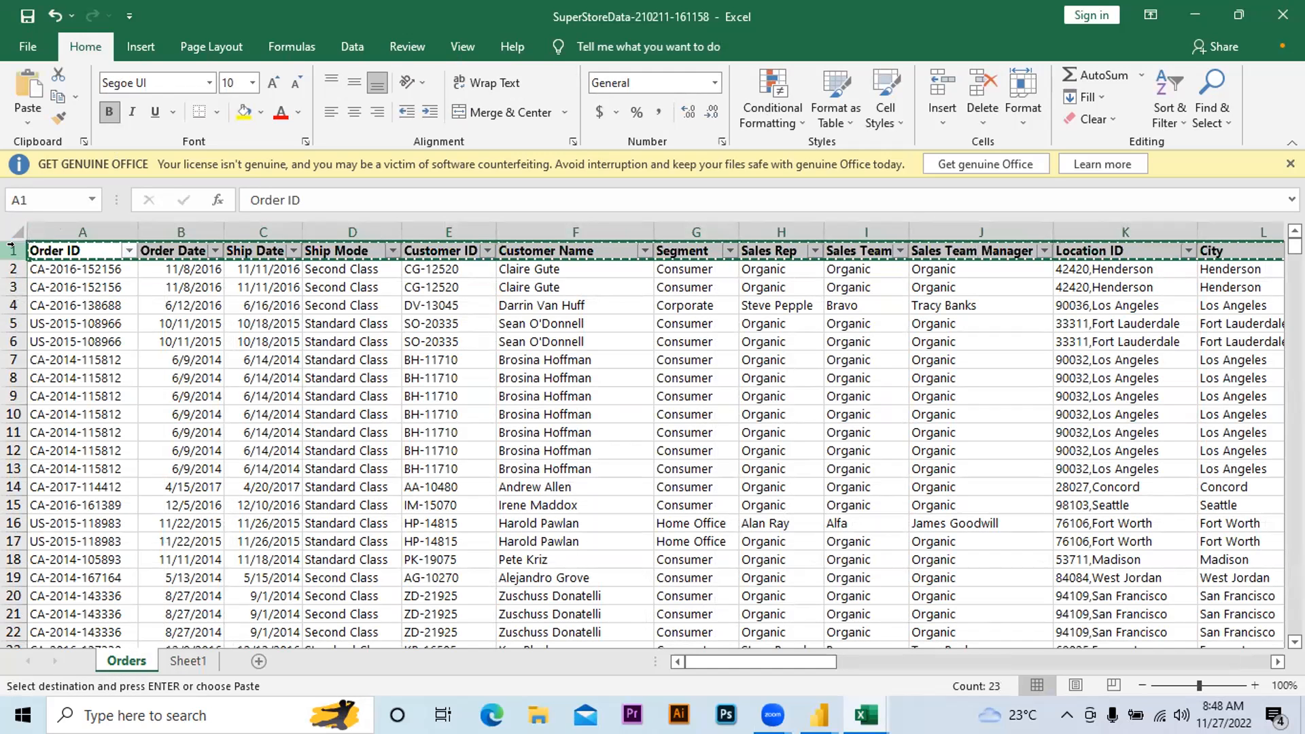
click(188, 660)
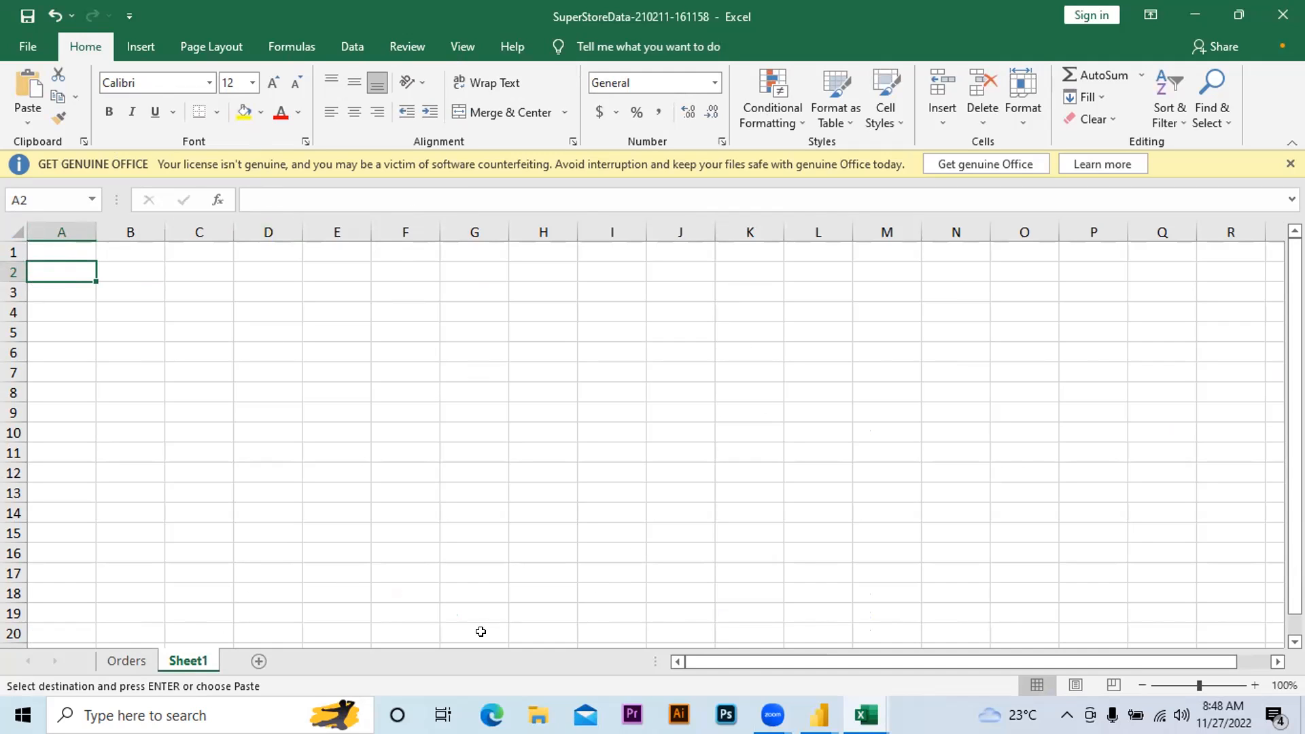
Paste the copied headers at A2 of Sheet1 with Paste Special, using Values and Transpose
key(alt)
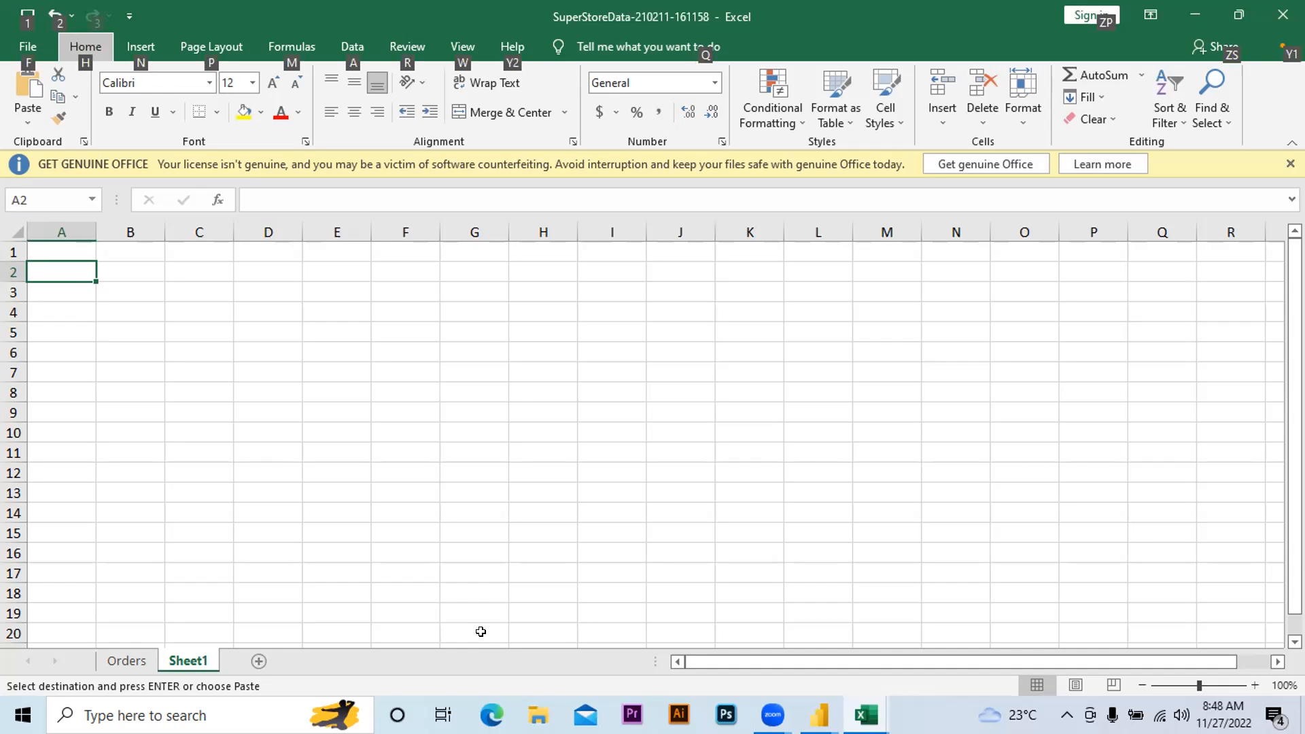
key(e)
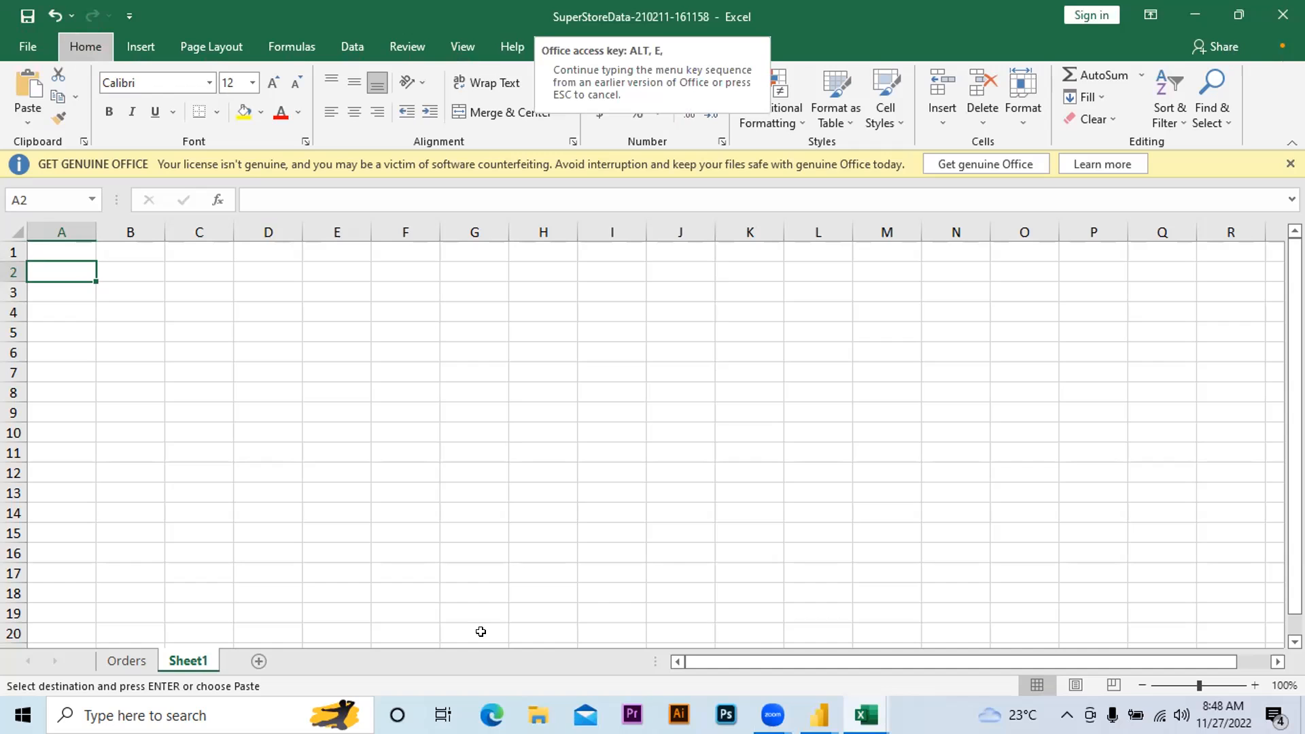
key(s)
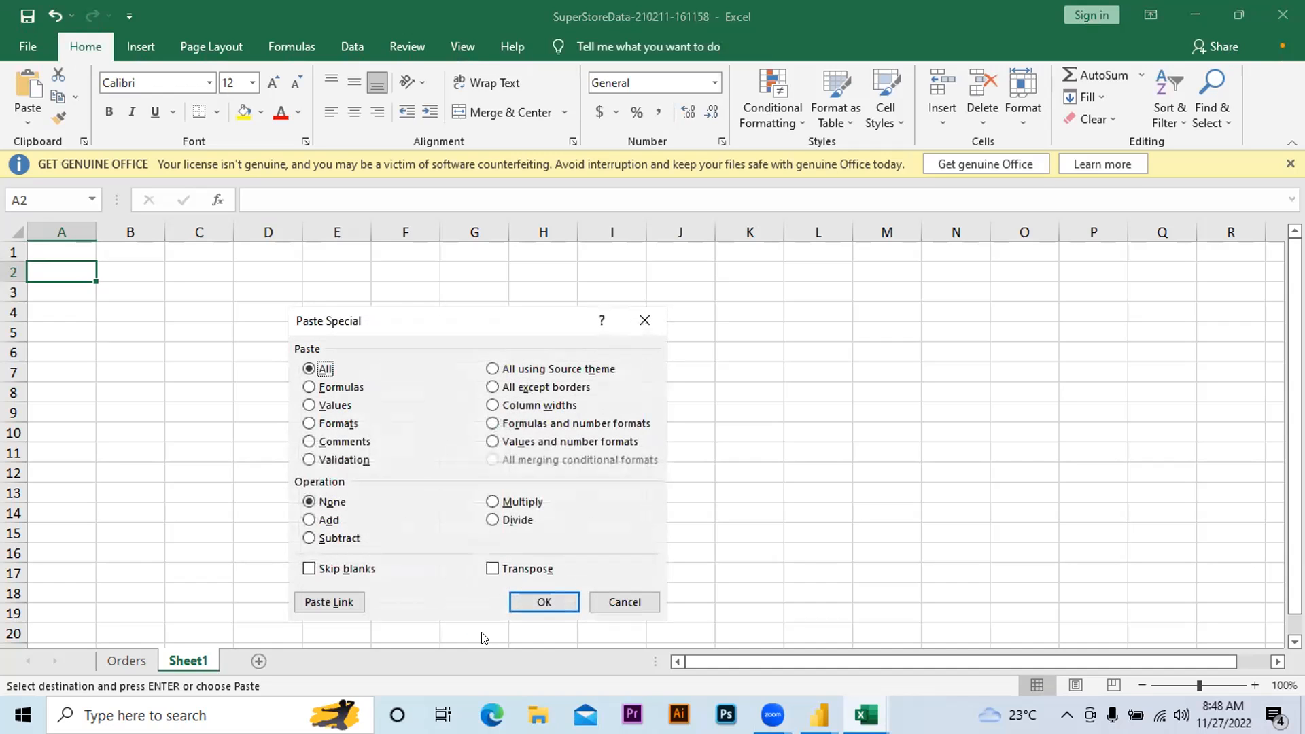
key(v)
key(e)
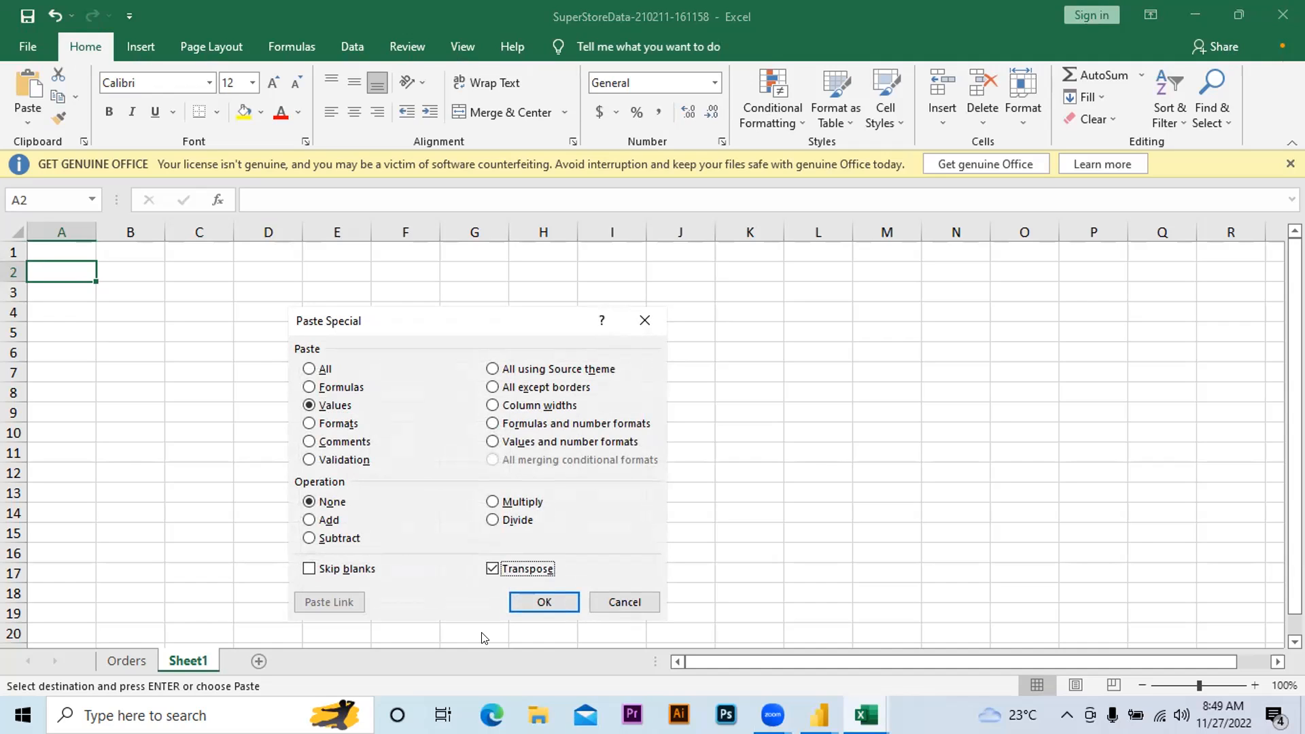
click(527, 603)
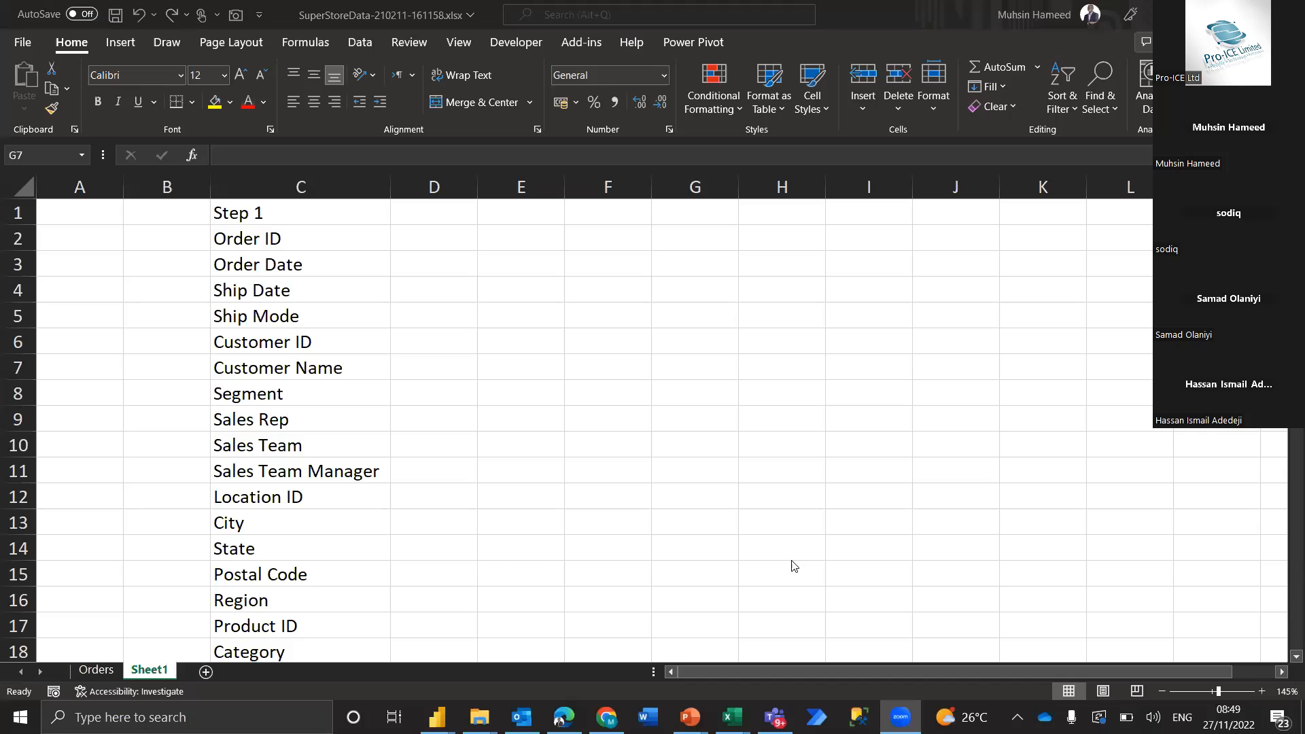
Consult the Data Modeling Steps slide in the PowerPoint slide show, and make the Step 1 heading in C1 of the Excel sheet bold
key(alt+Tab)
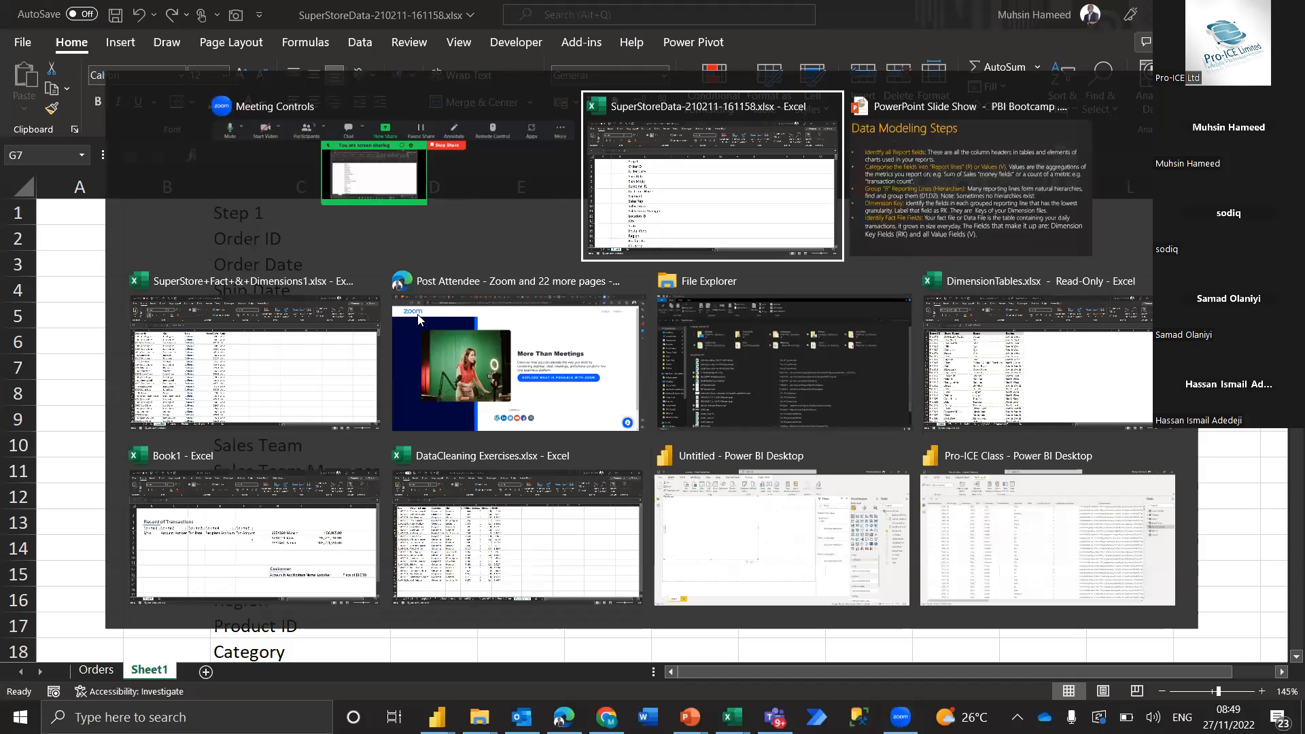
key(alt+Tab)
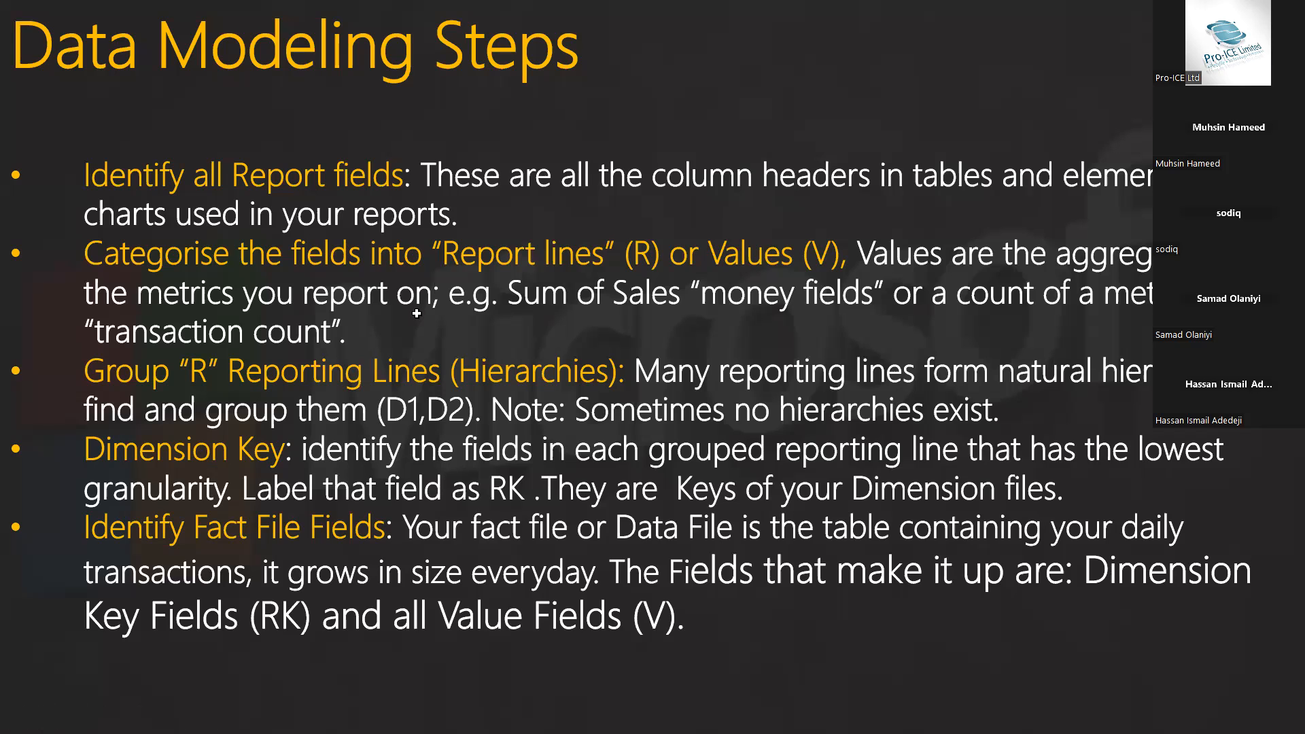
key(alt+Tab)
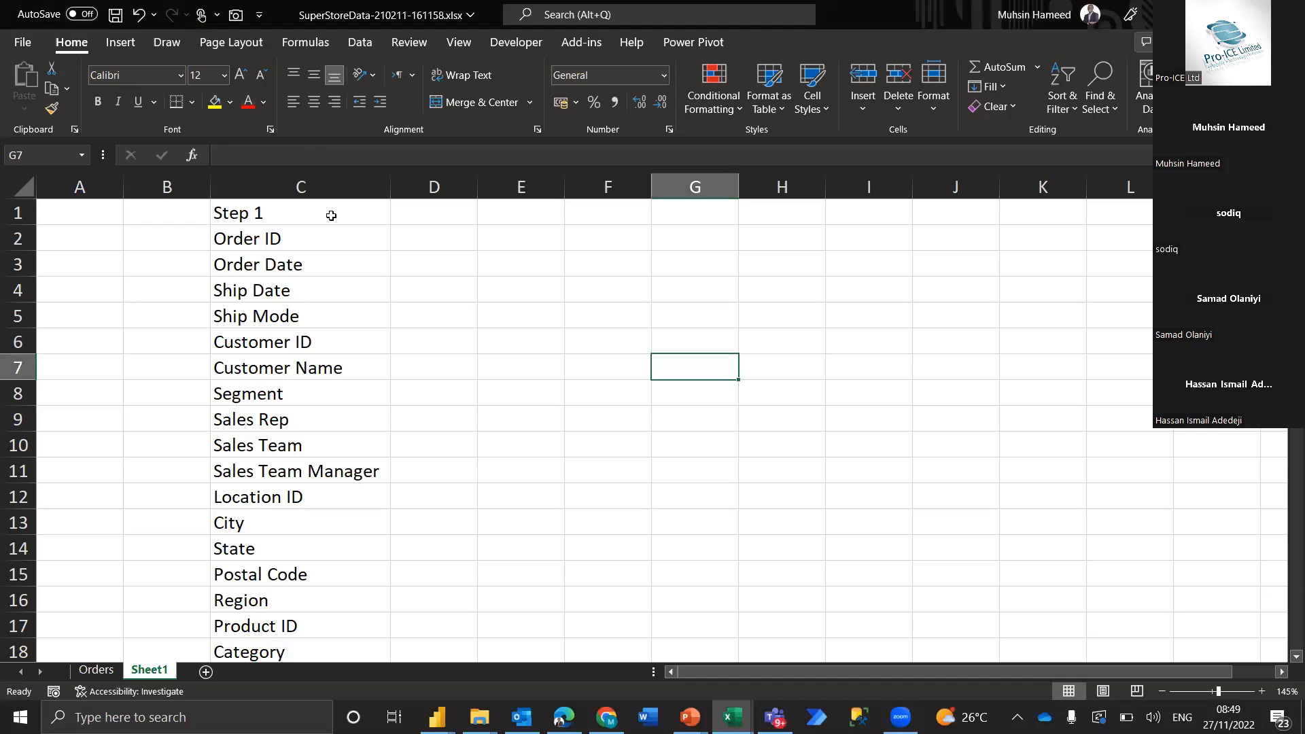
click(106, 103)
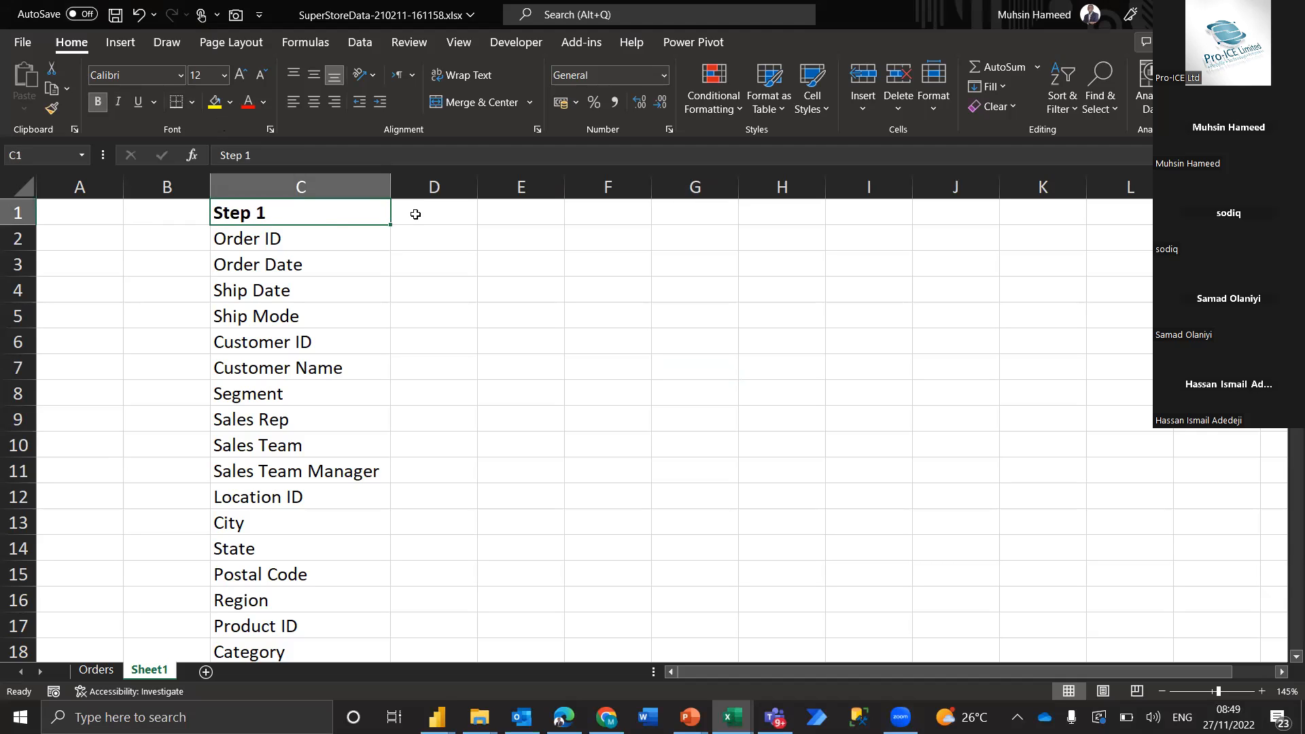
Enter Step 2 as the heading in D1 and make it bold
click(415, 215)
text(Step)
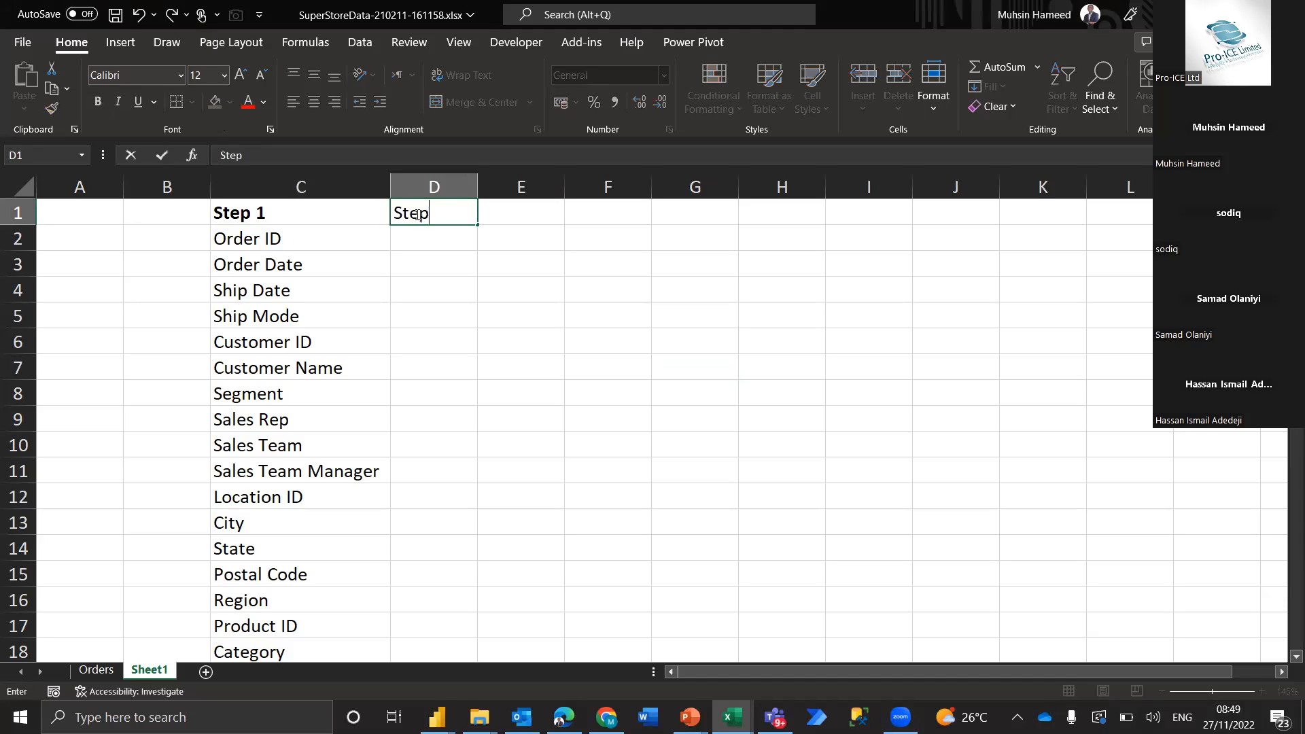
text( 2)
key(Return)
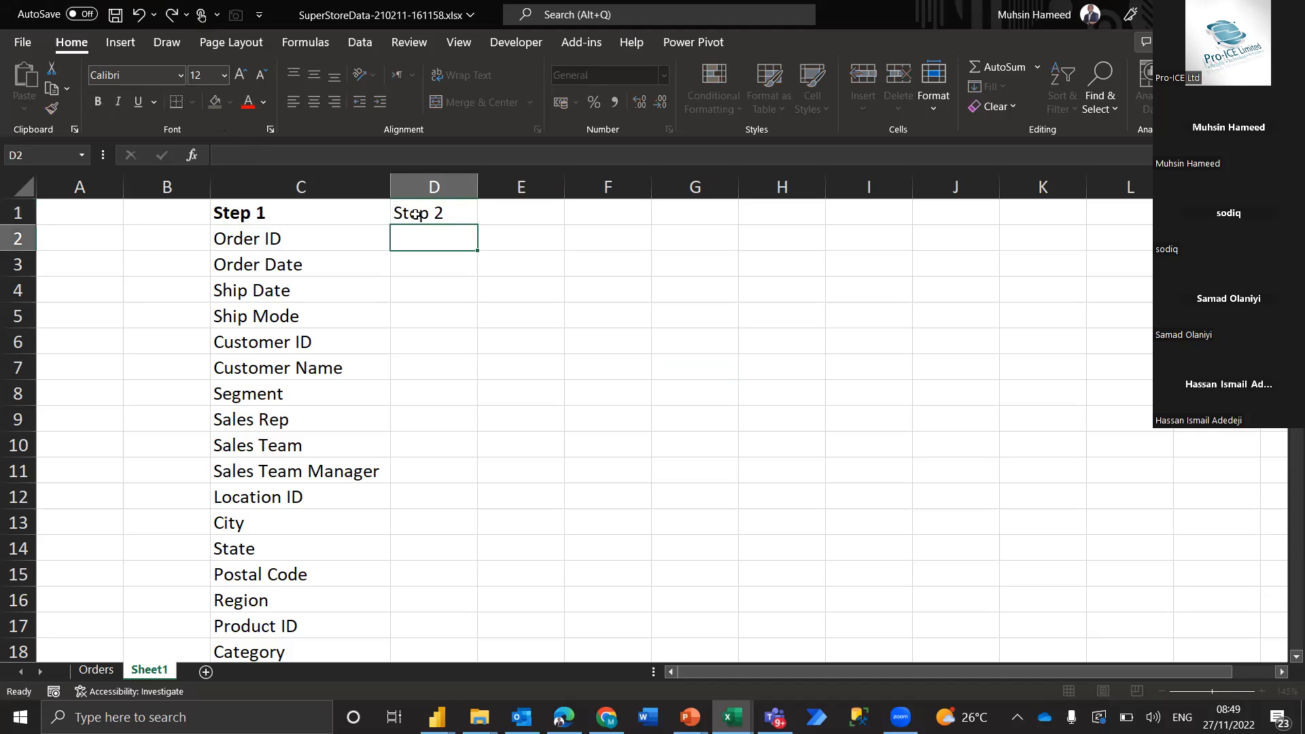
click(415, 214)
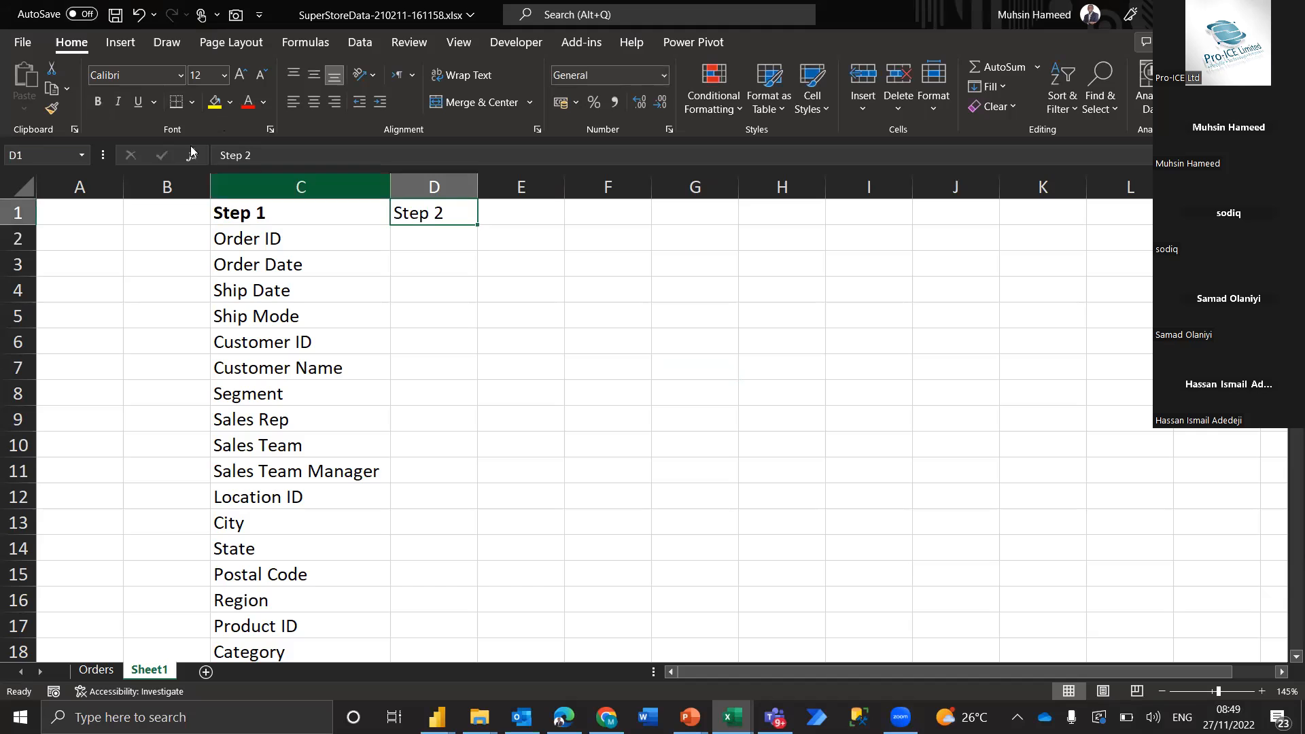
click(99, 103)
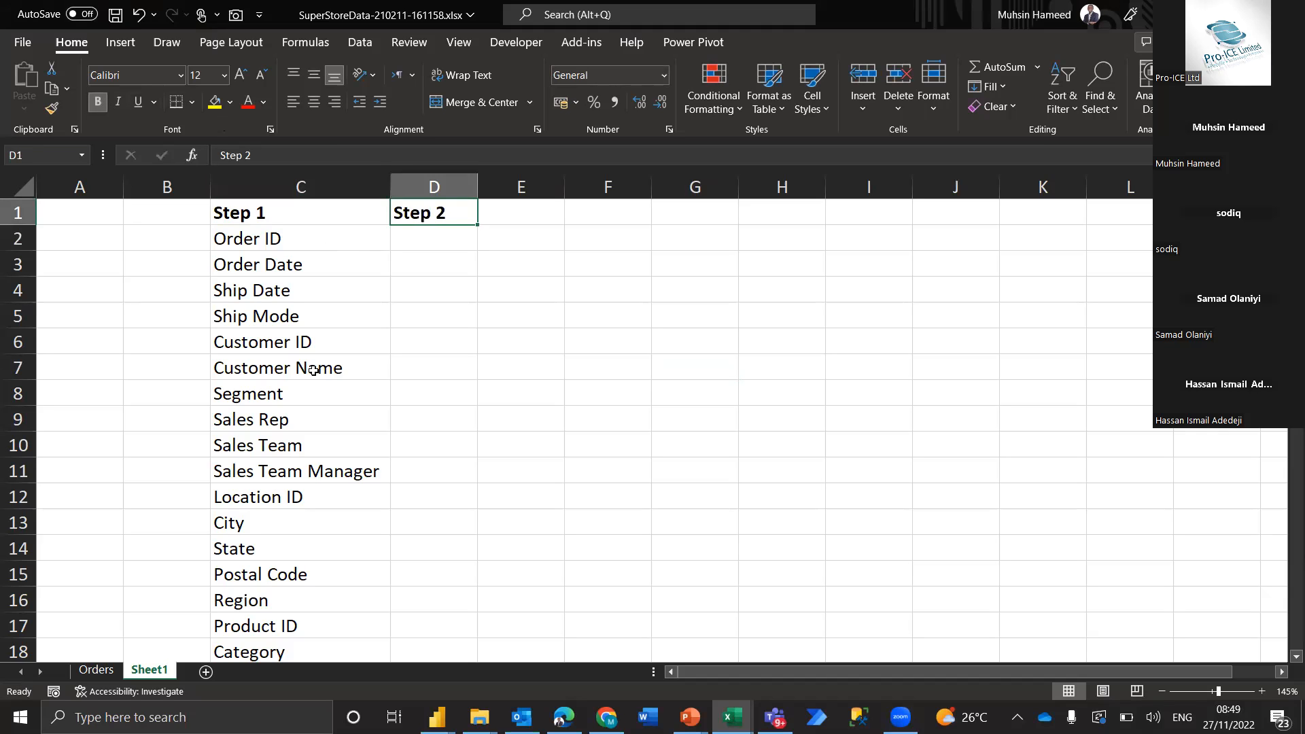
Categorise Sales, Quantity, Discount and Profit as values by filling D21:D24 with V
scroll(320, 544, down, 1)
scroll(321, 544, up, 1)
scroll(342, 577, down, 3)
scroll(342, 577, up, 1)
scroll(342, 577, up, 1)
scroll(342, 578, down, 1)
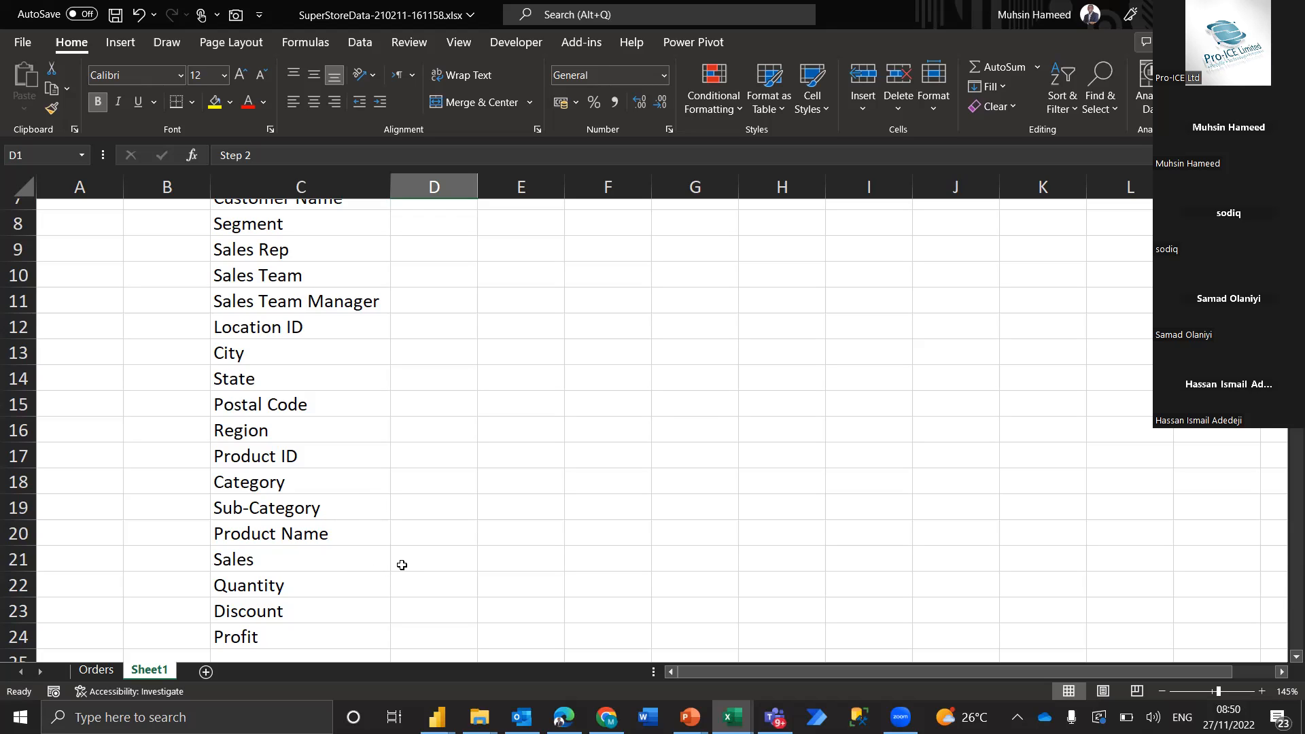
click(436, 634)
click(441, 568)
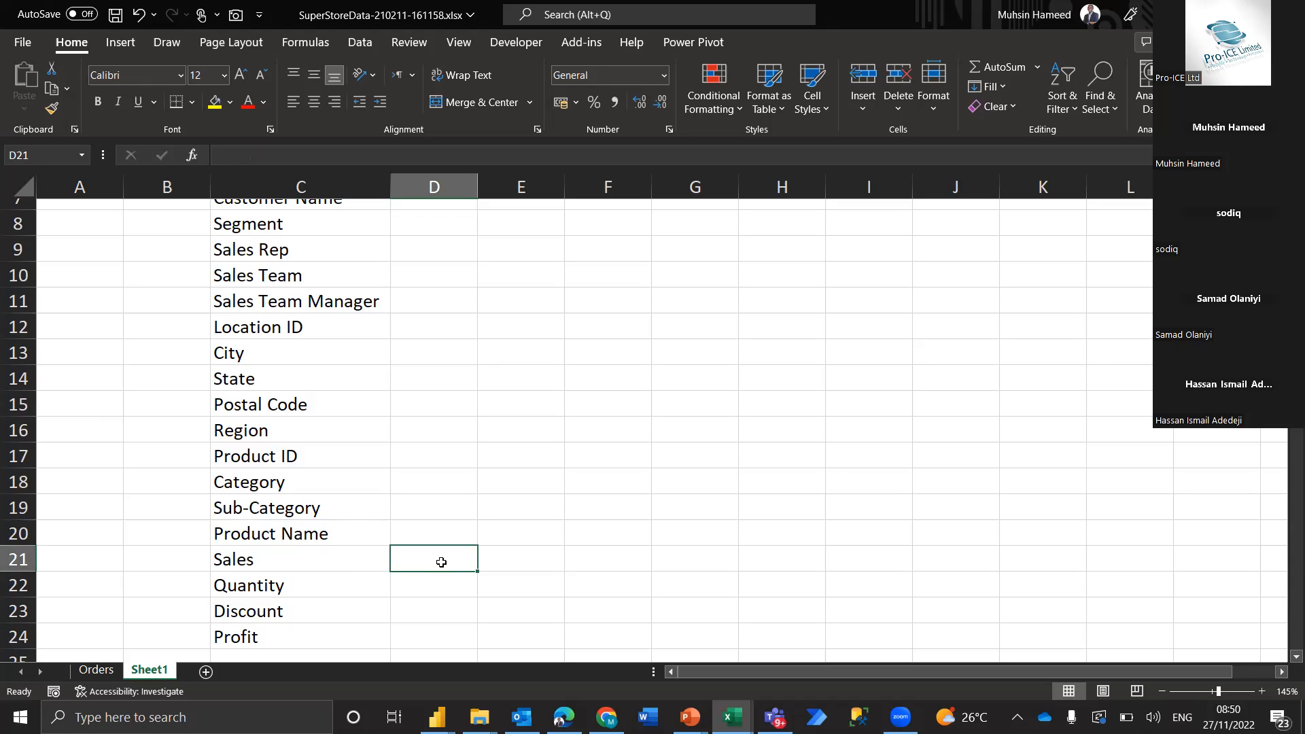
key(shift+Down)
key(shift+Down)
key(shift+Down)
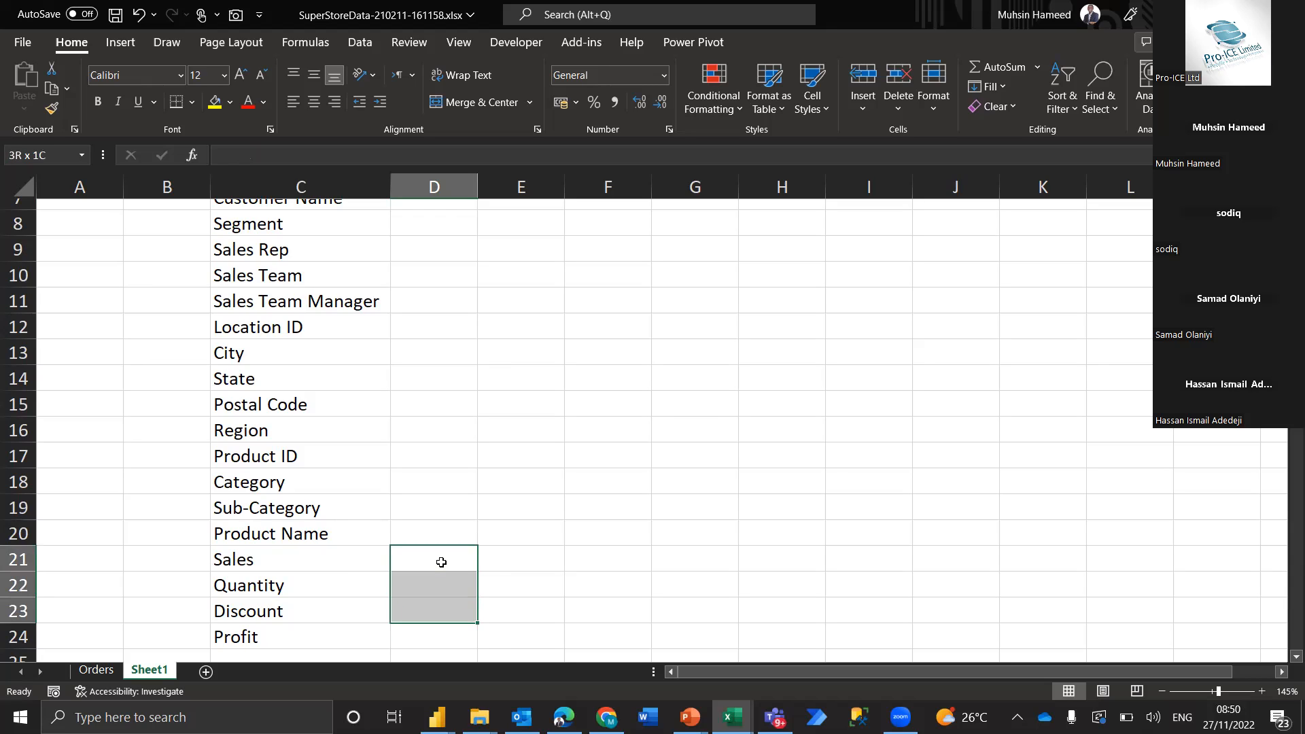
text(V)
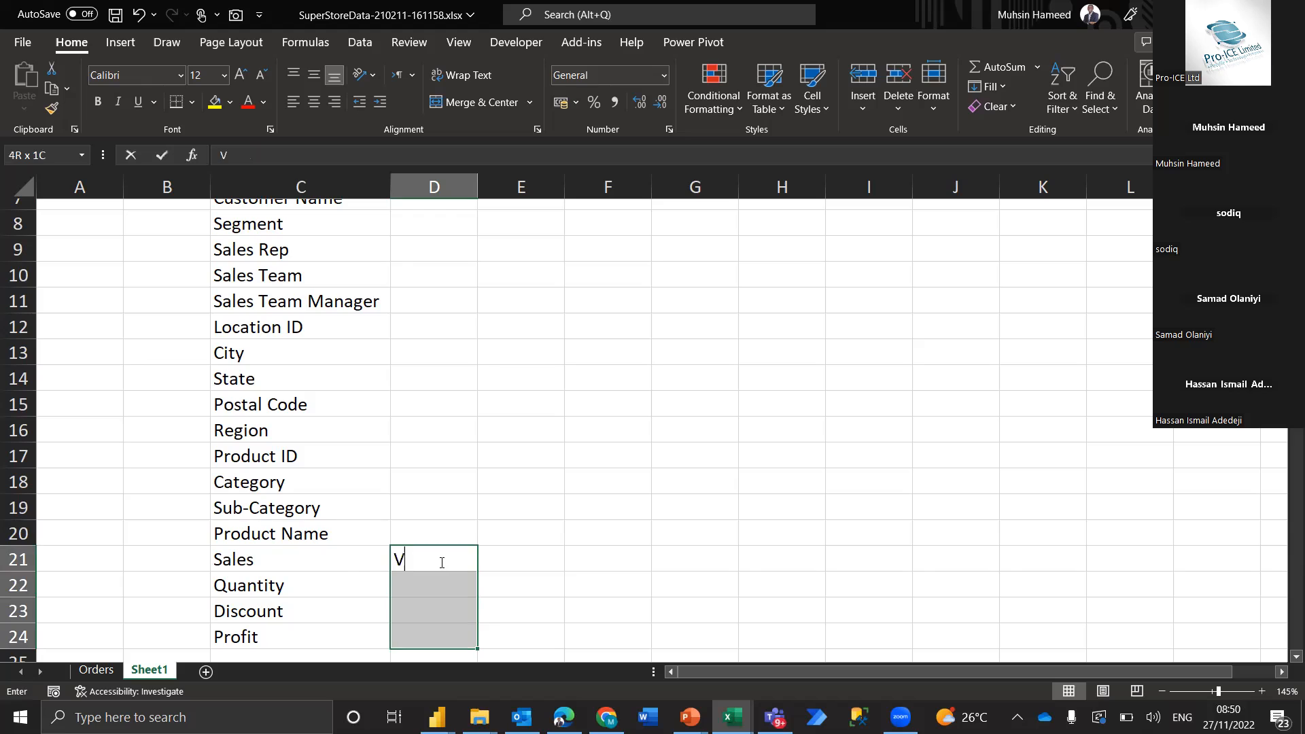
key(ctrl+Return)
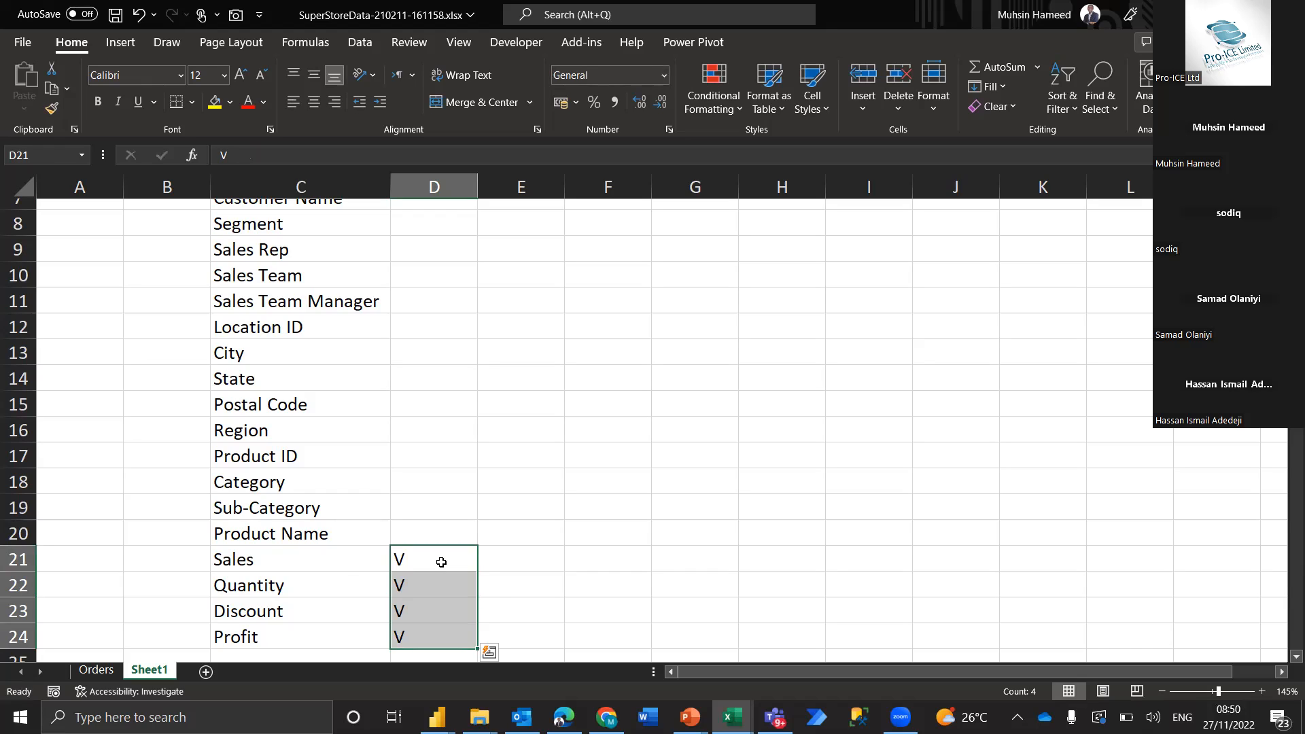
Categorise the fields from Order ID to Product Name as report lines by filling D2:D20 with R
key(Up)
key(Up)
key(Up)
key(Up)
key(Up)
key(Up)
key(Up)
key(Down)
key(Down)
key(Down)
key(Down)
key(Down)
key(Down)
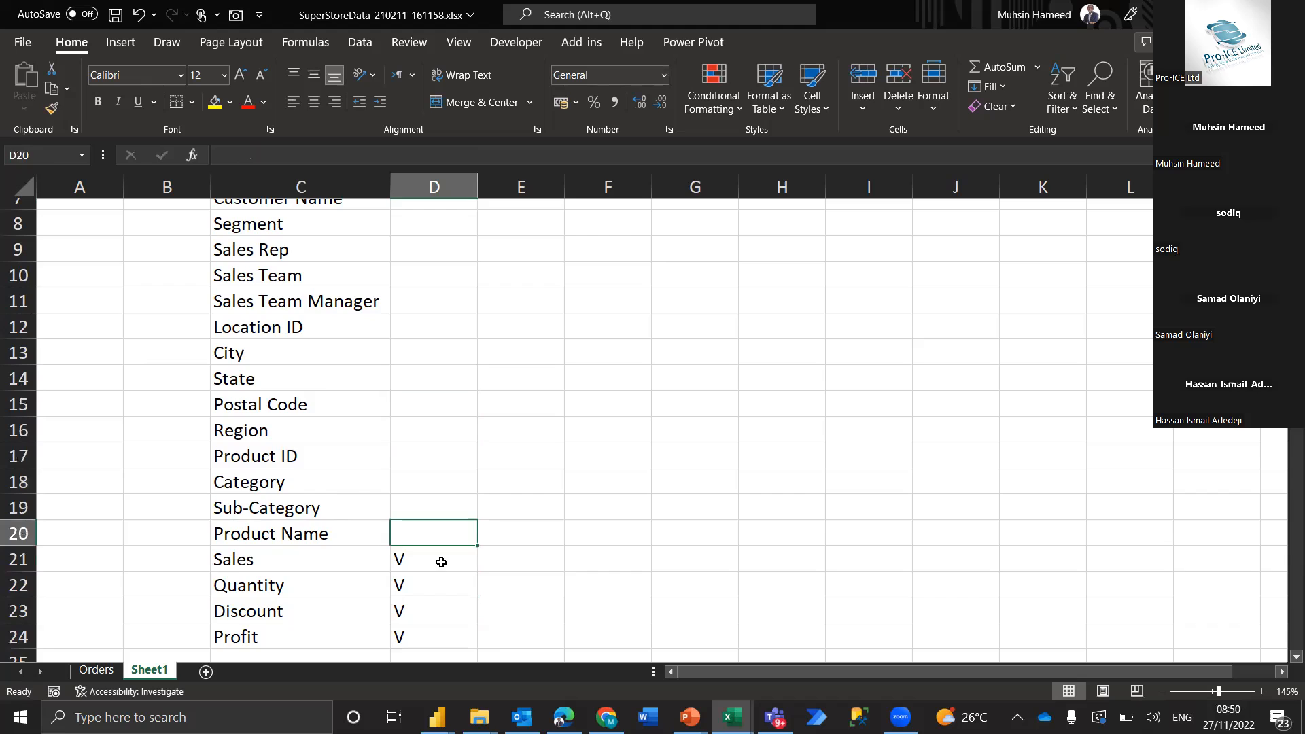
key(ctrl+shift+Up)
key(shift+Down)
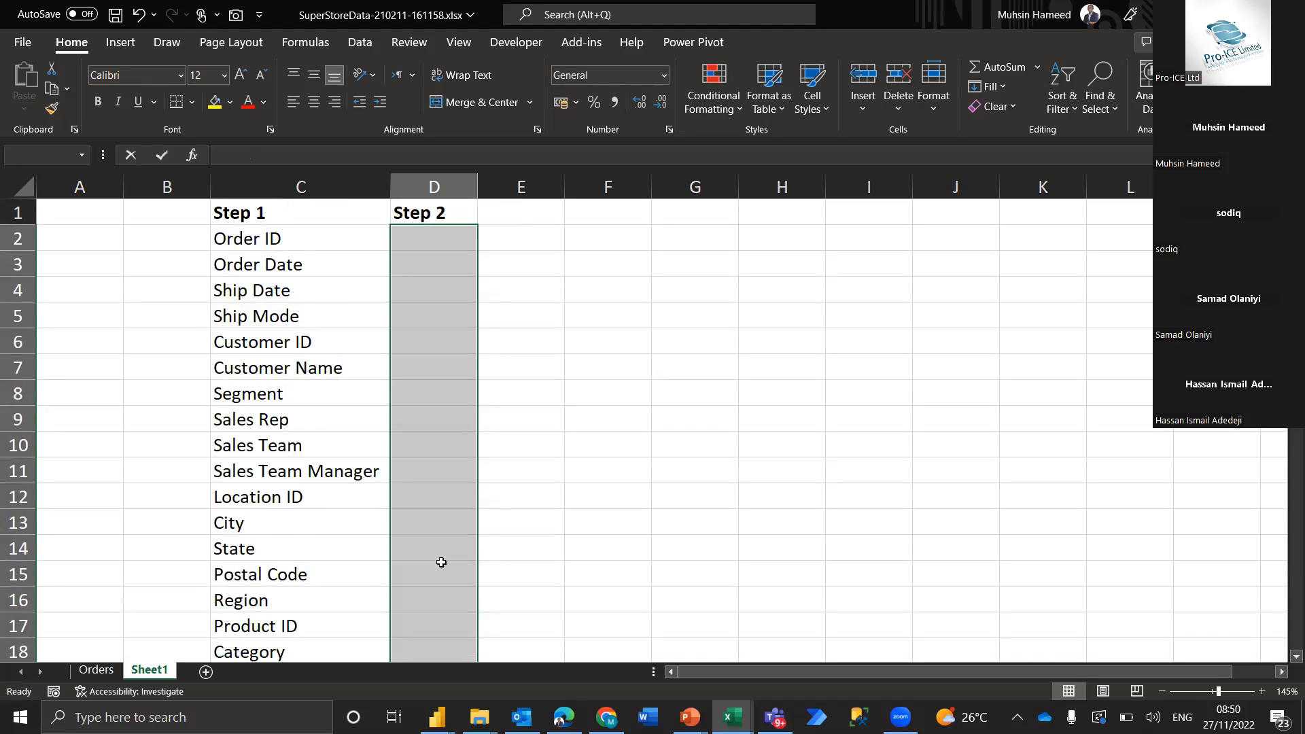
text(R)
key(ctrl+Return)
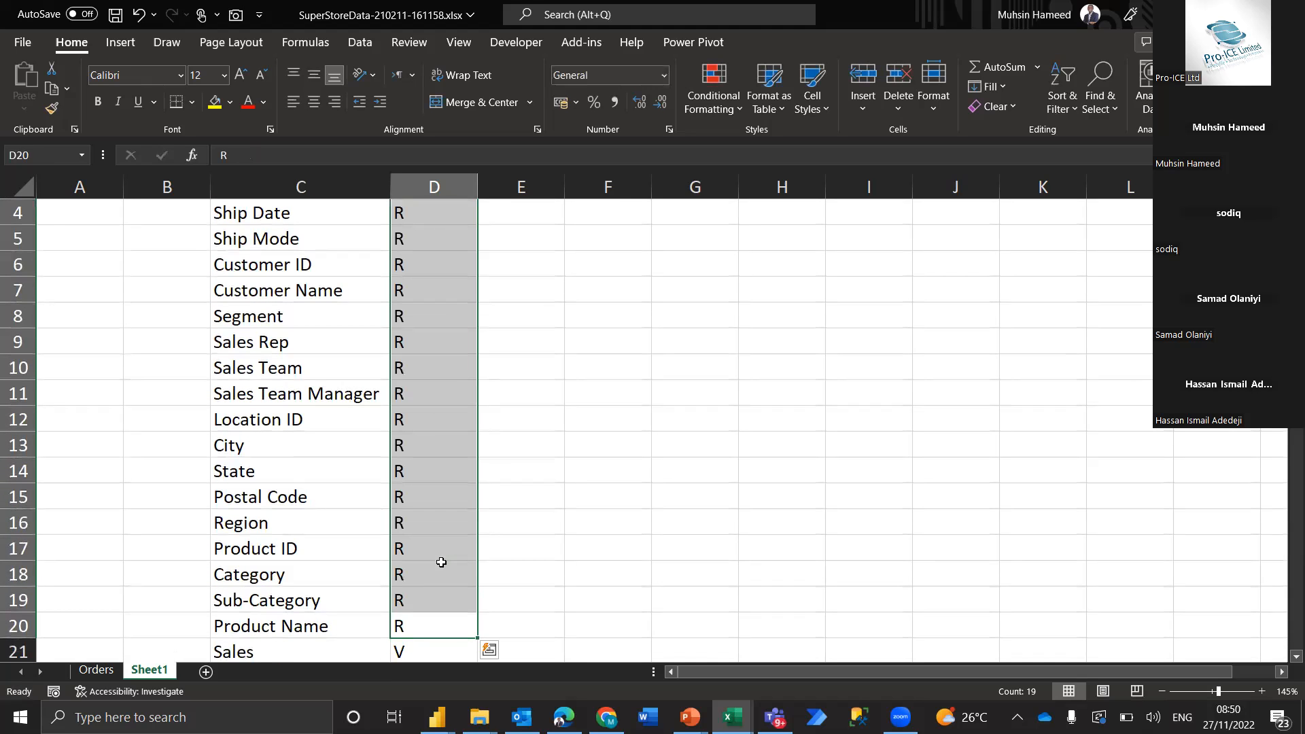
Review the R and V categories assigned to the fields in the Step 2 column
scroll(433, 512, up, 1)
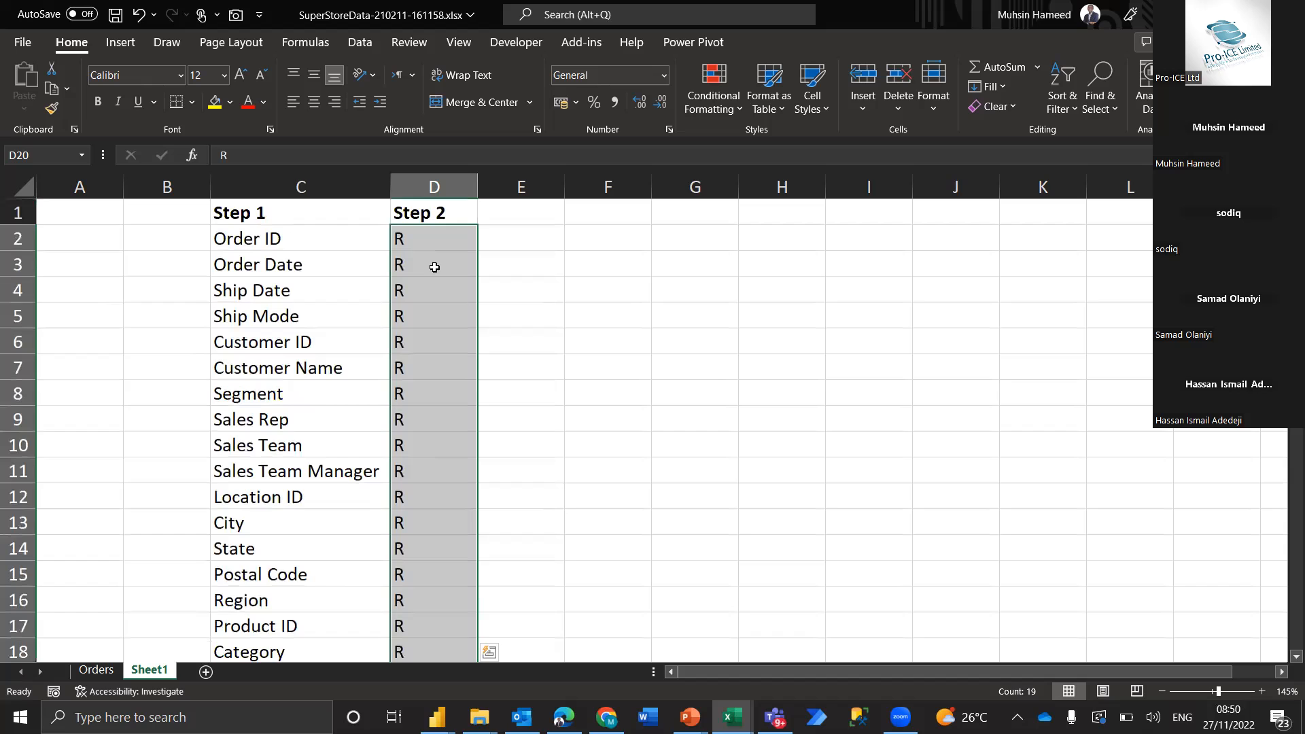
scroll(434, 503, down, 3)
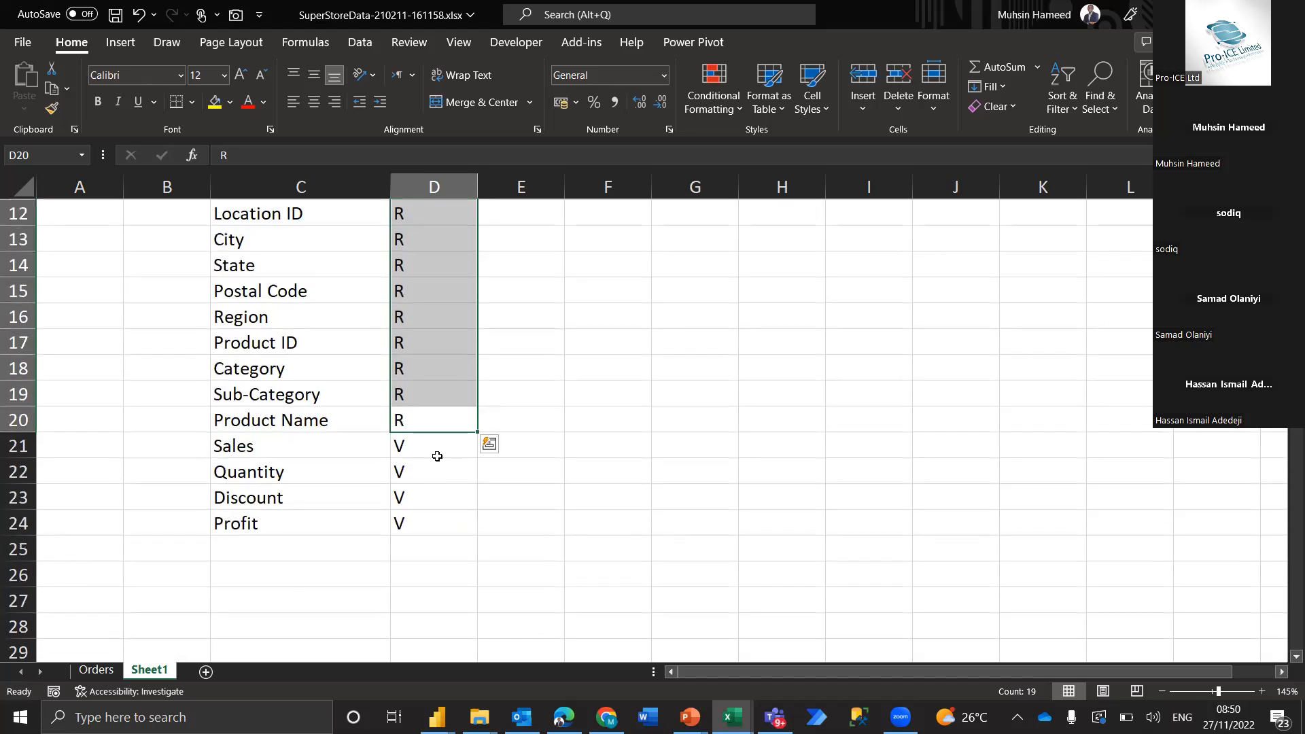
click(440, 449)
drag(440, 450, 426, 525)
click(461, 384)
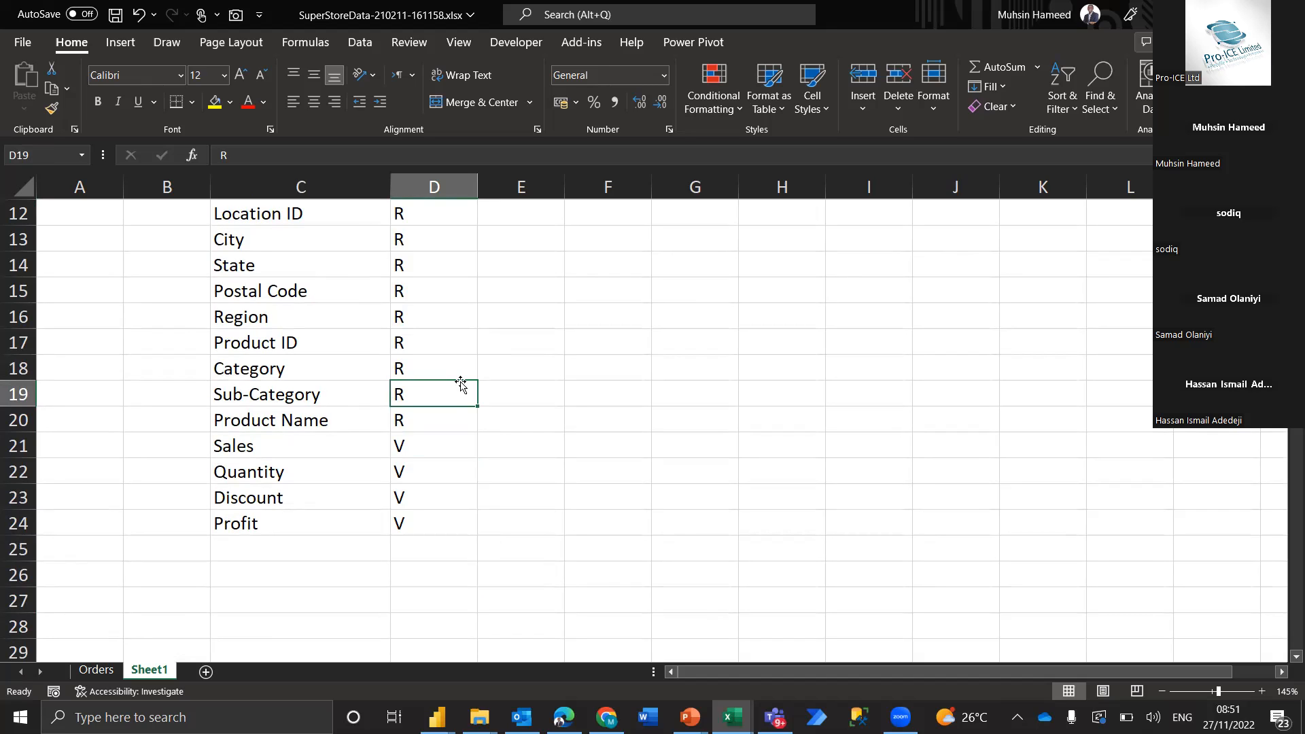
Enter Step 3 as the heading in E1 and consult the Data Modeling Steps slide in the PowerPoint slide show before returning to Excel
scroll(461, 384, up, 4)
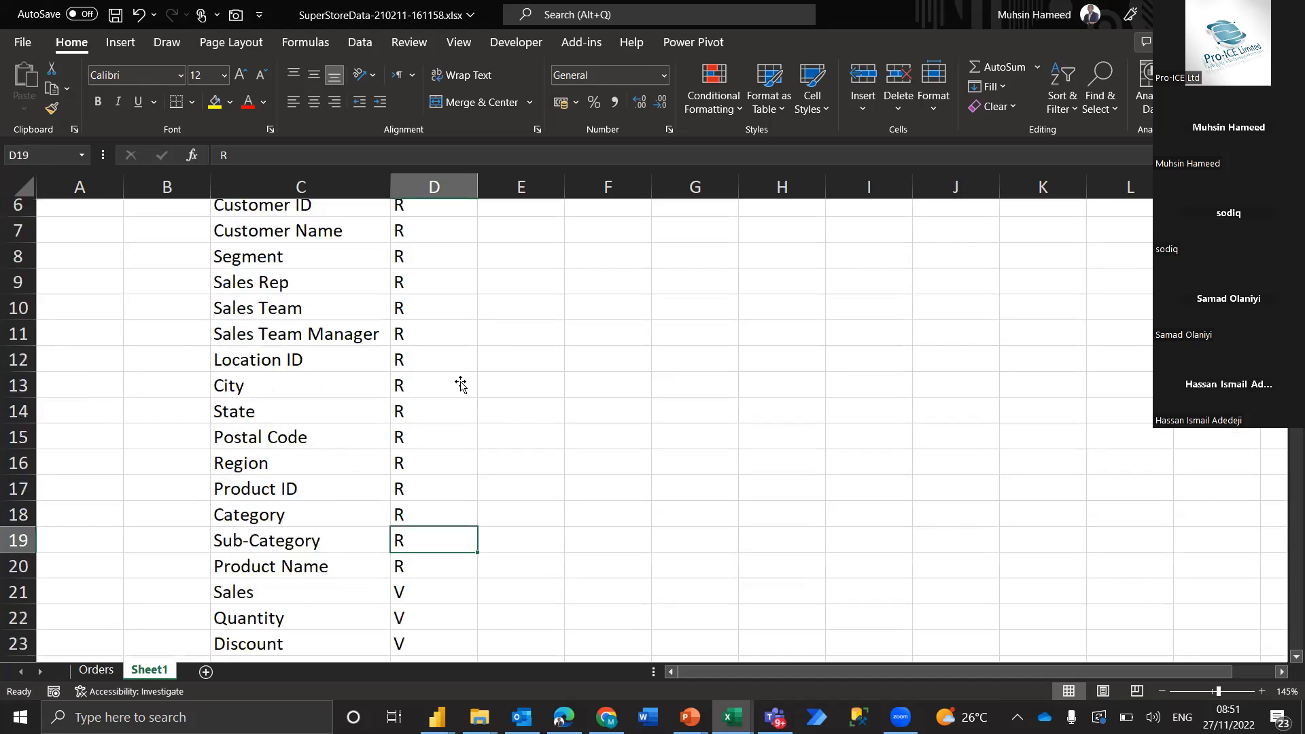
click(528, 218)
text(Step 3)
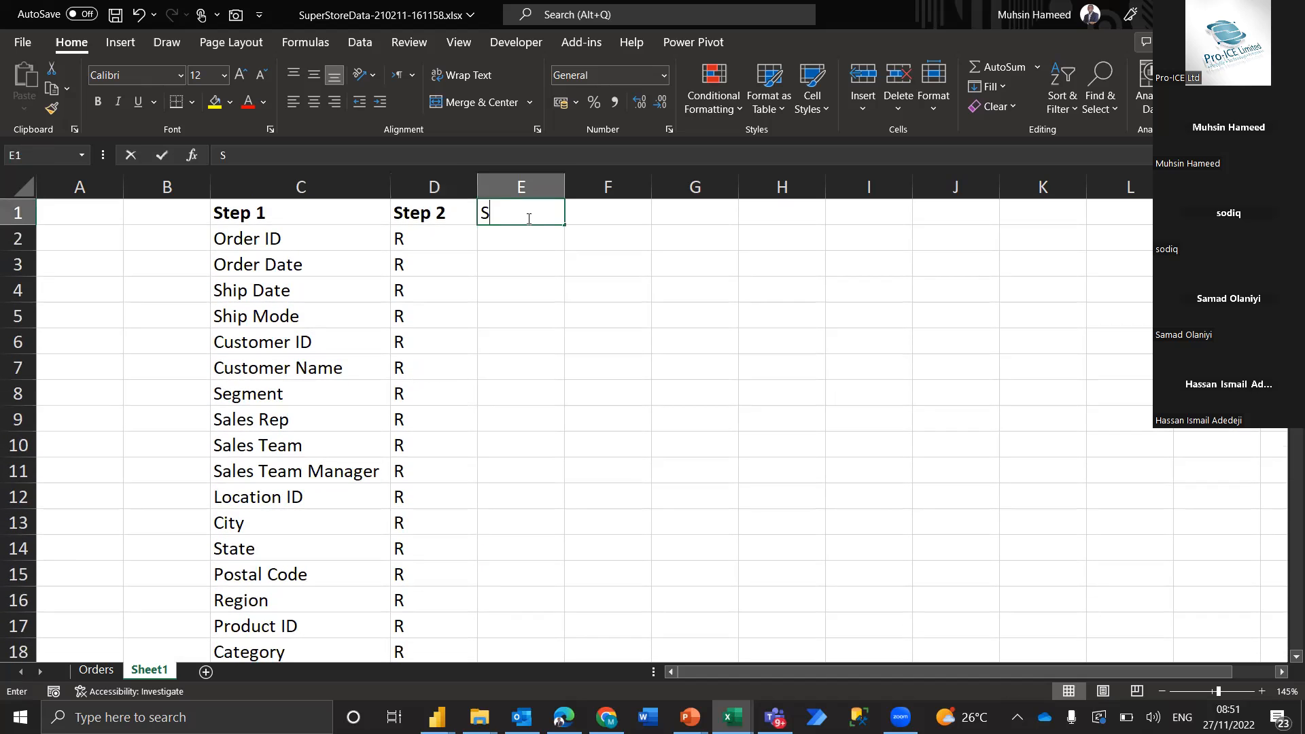
key(Return)
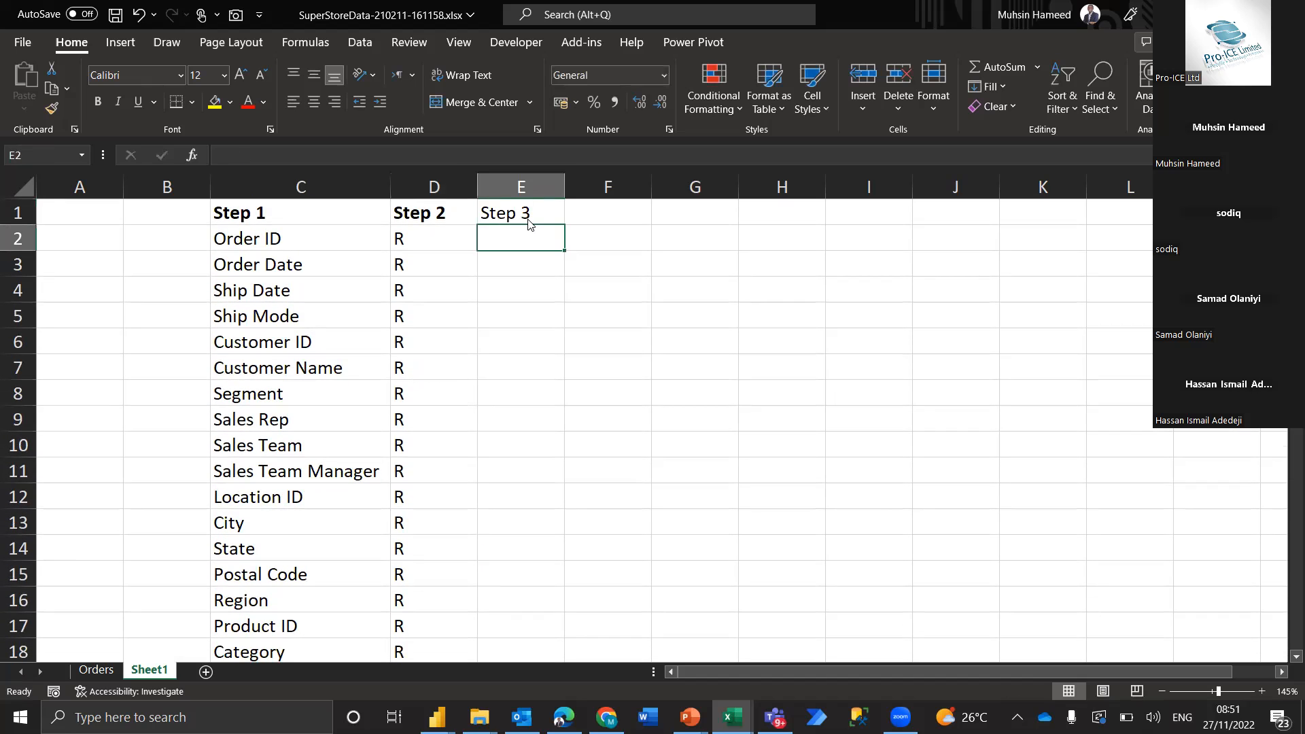
key(alt+Tab)
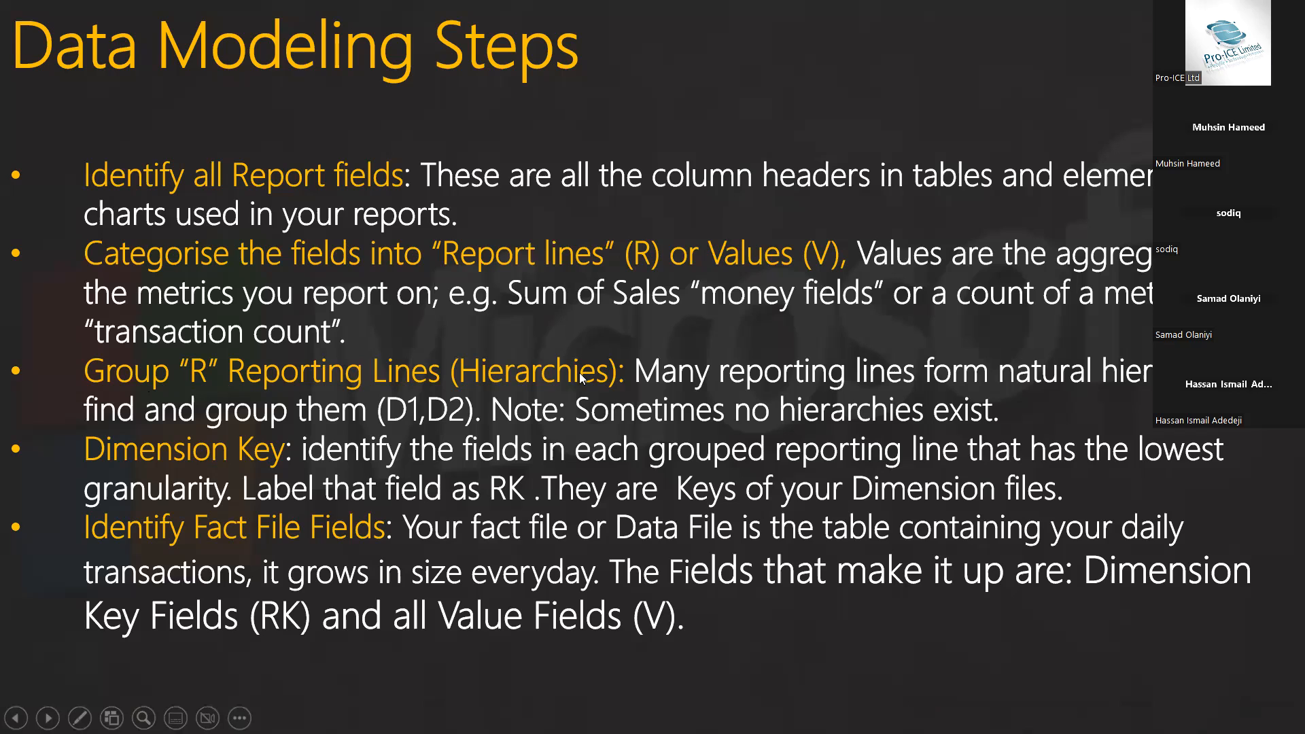
key(alt+Tab)
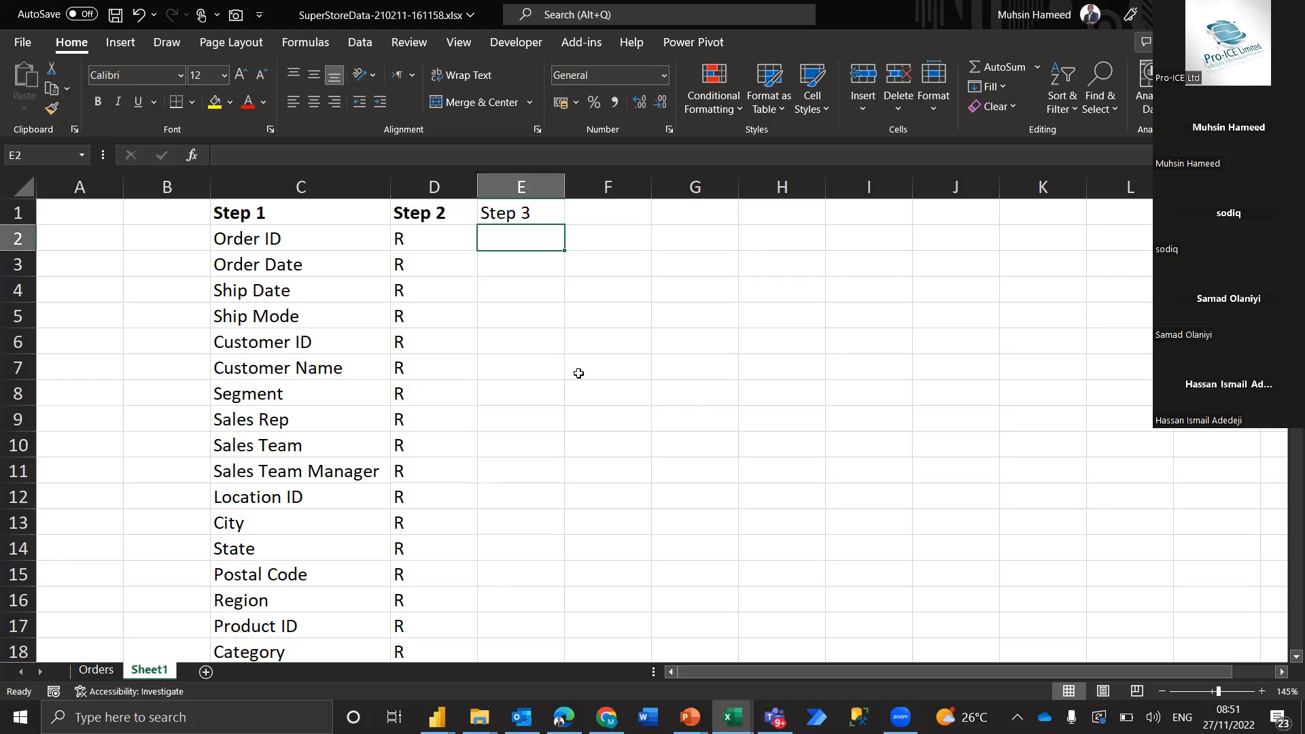
Group Customer ID, Customer Name and Segment as one hierarchy by filling E6:E8 with D1
key(Down)
key(Down)
key(Down)
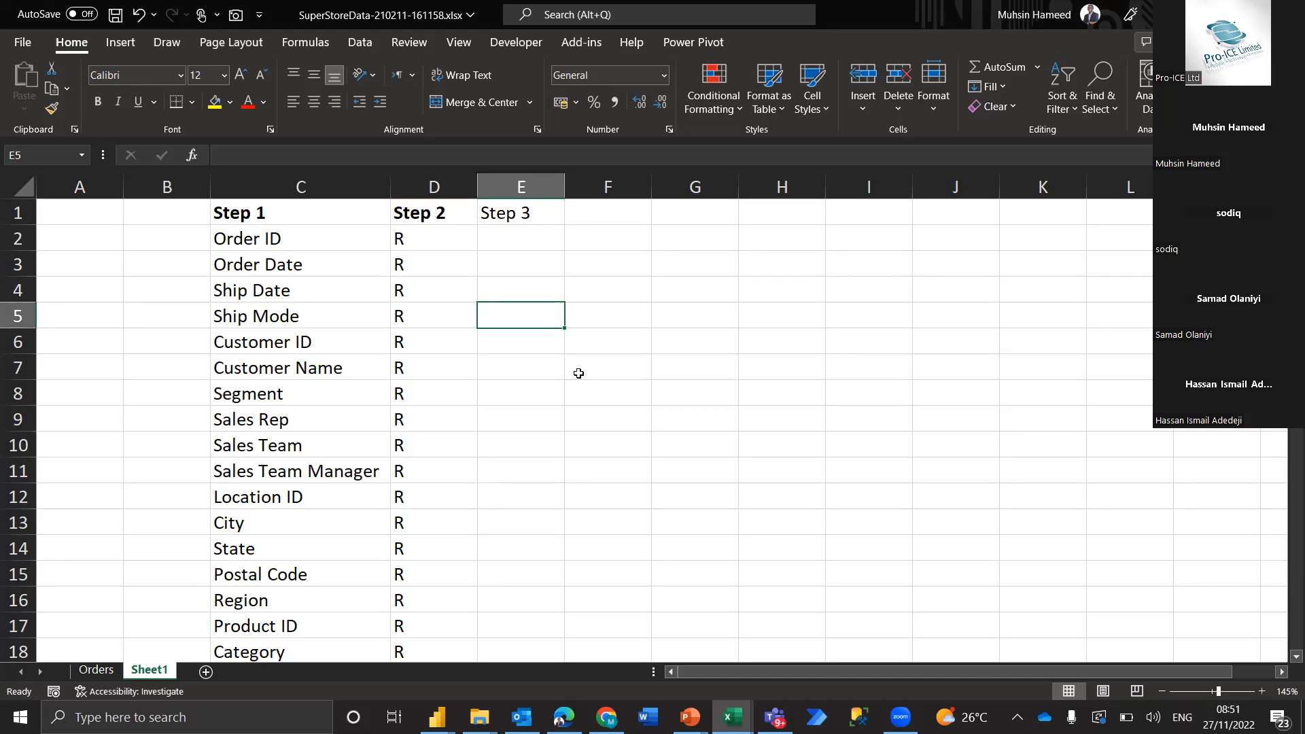
key(Down)
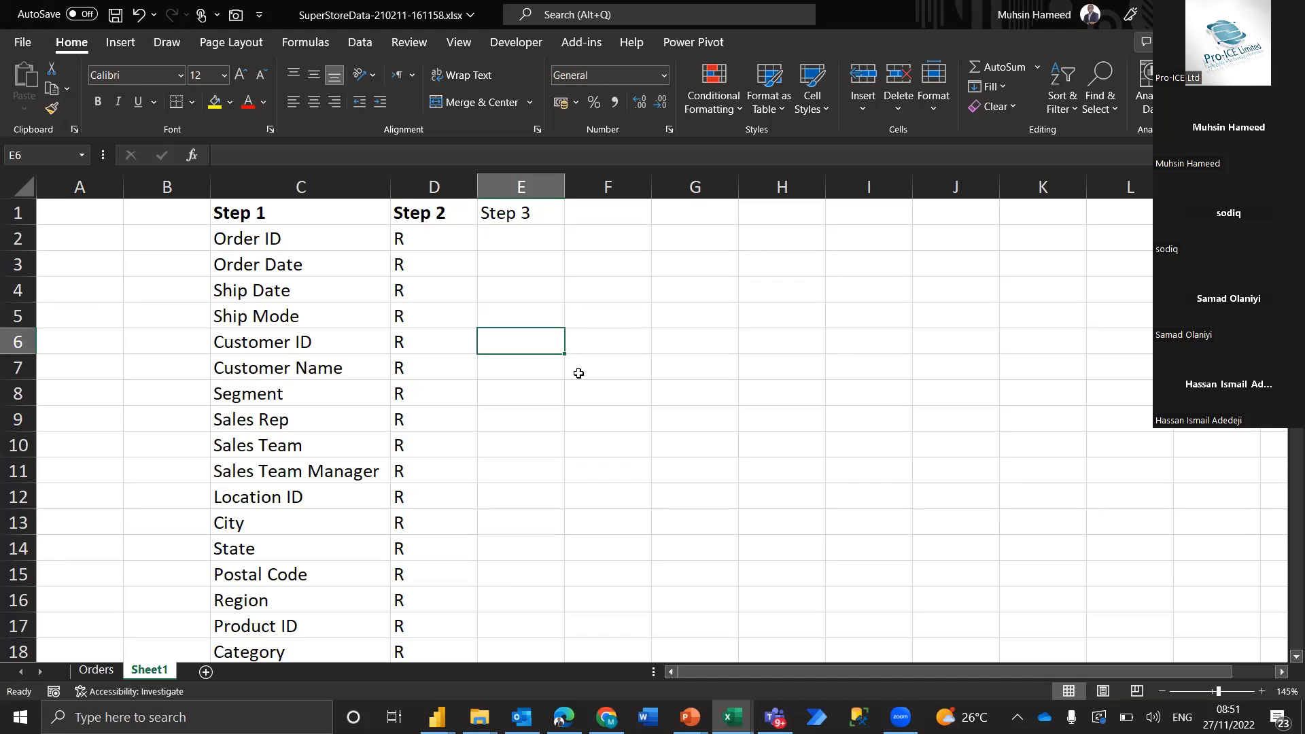
key(shift+Down)
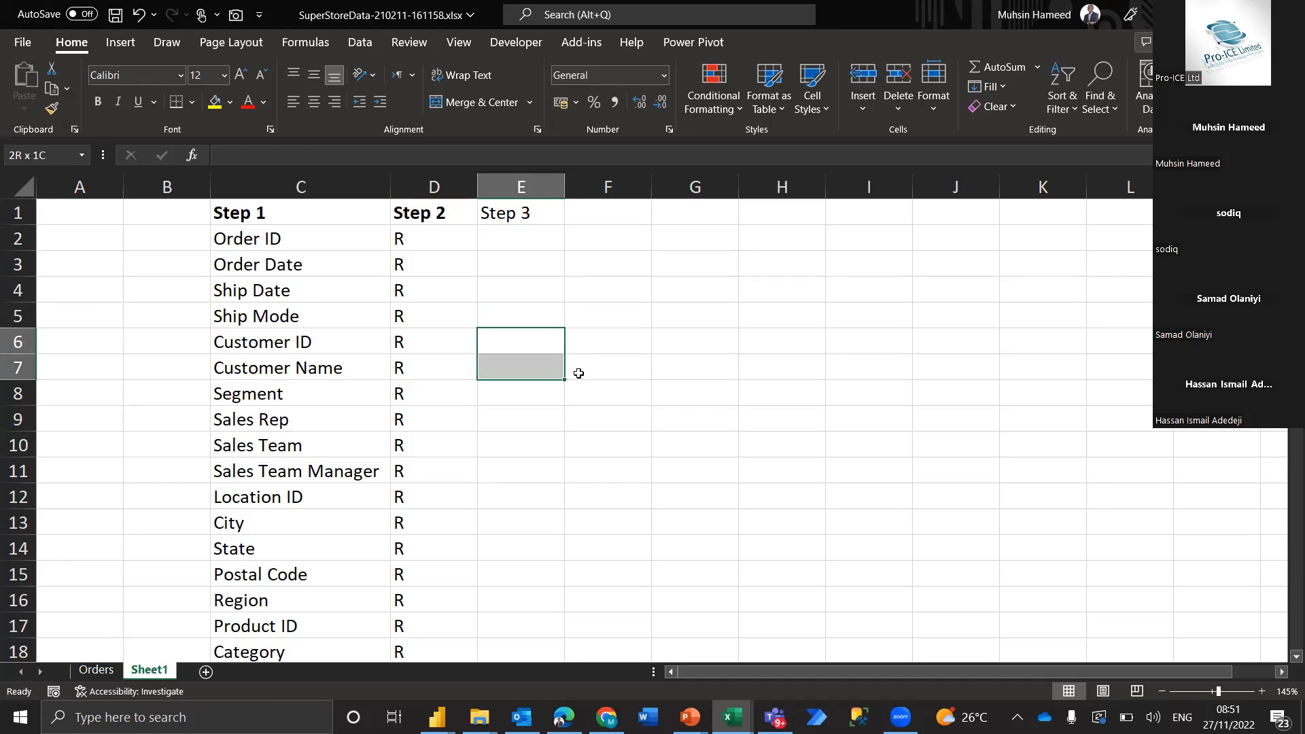
key(shift+Down)
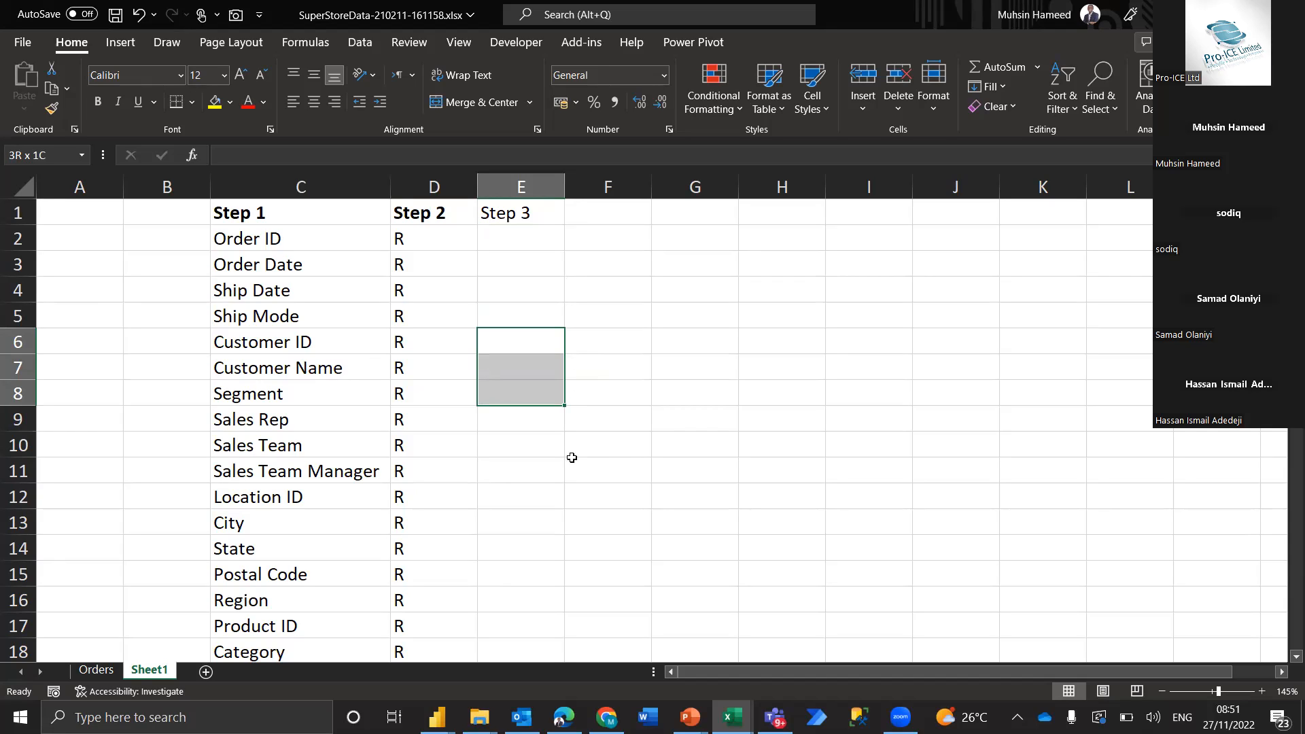
text(D1)
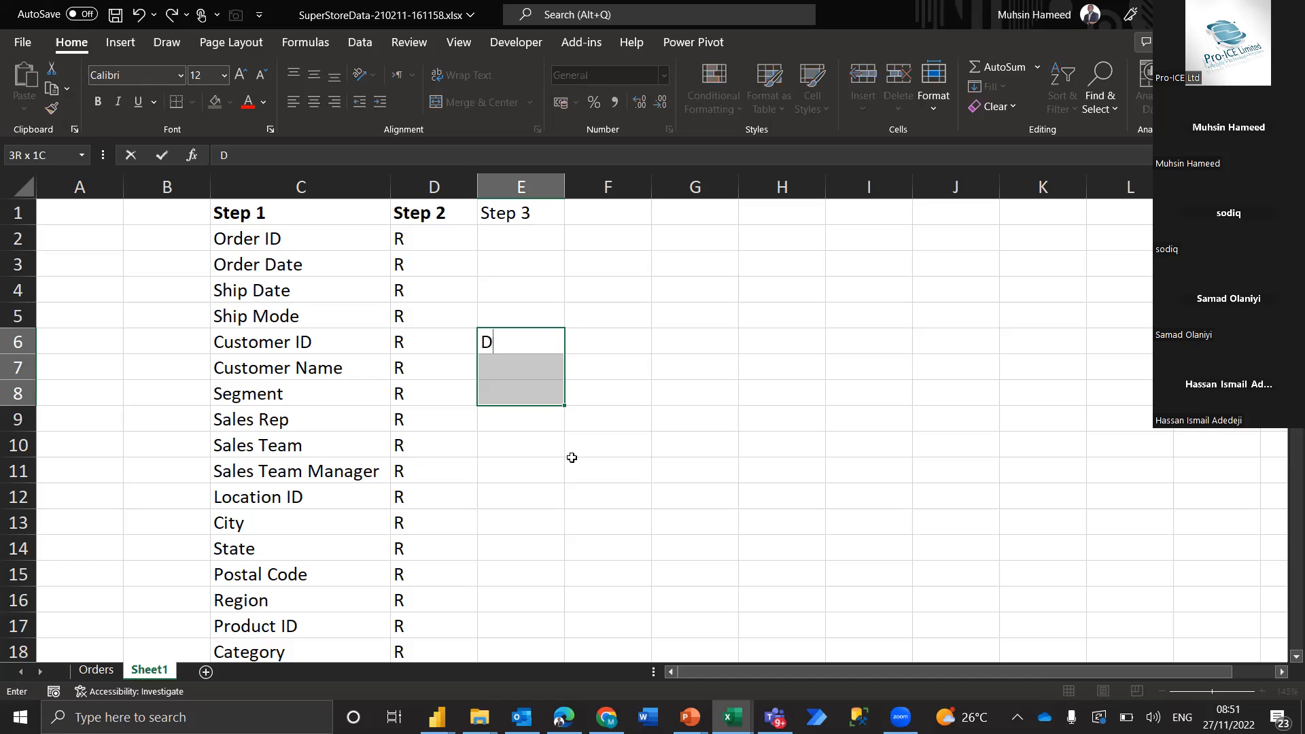
key(ctrl+Return)
key(Up)
key(Up)
key(Up)
key(Up)
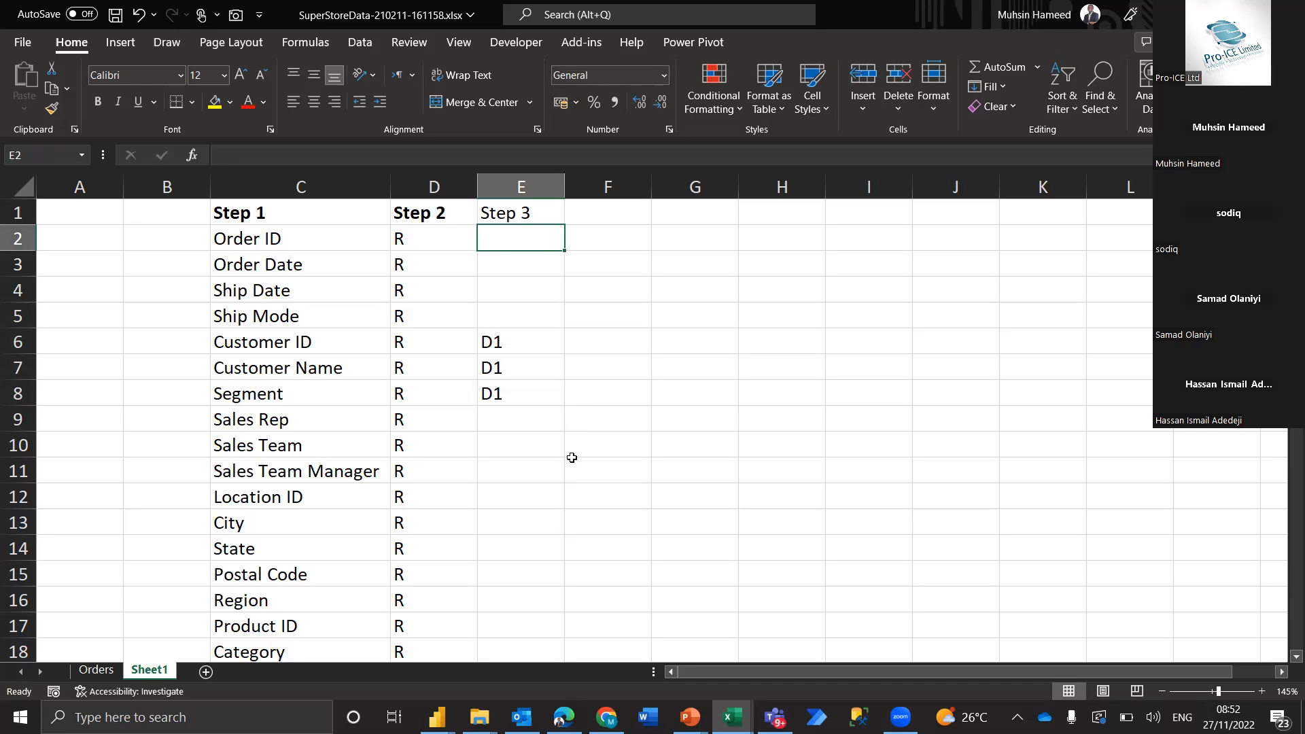
key(Down)
key(Down)
key(Down)
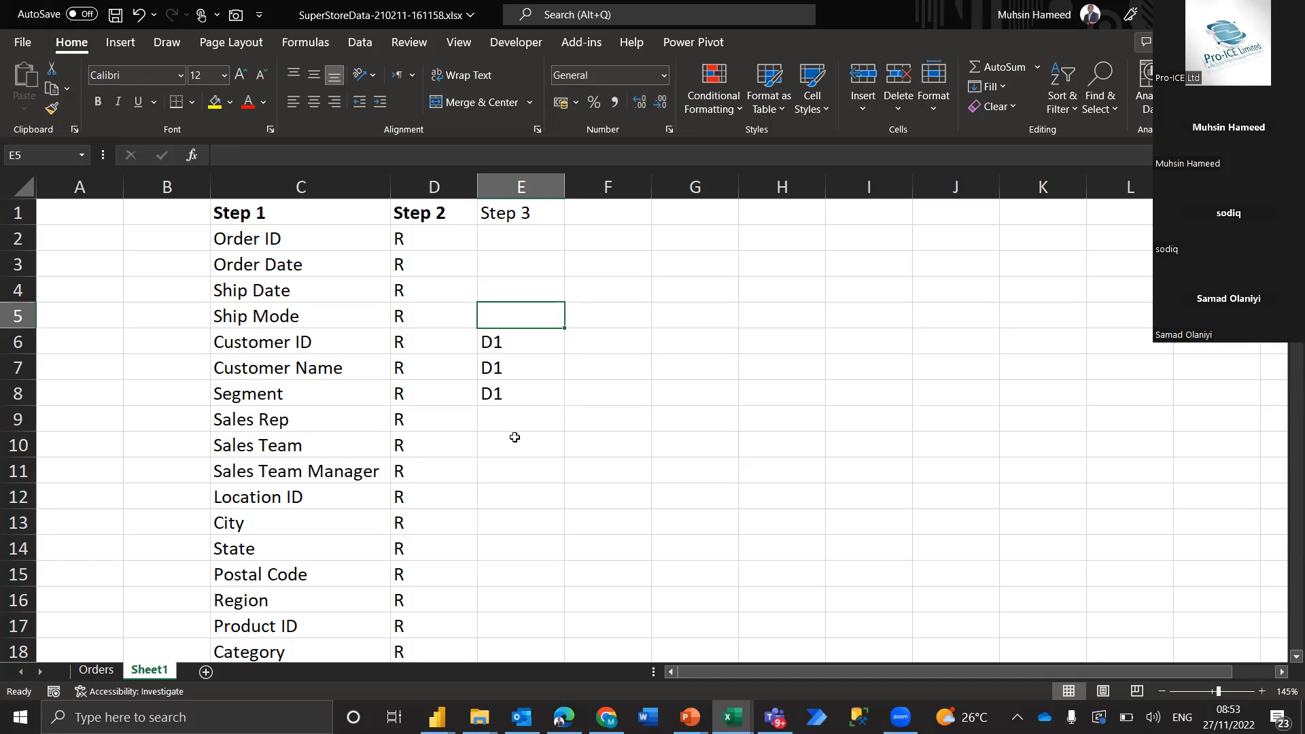
Group Sales Rep, Sales Team and Sales Team Manager as a hierarchy by filling E9:E11 with D2
drag(512, 410, 506, 474)
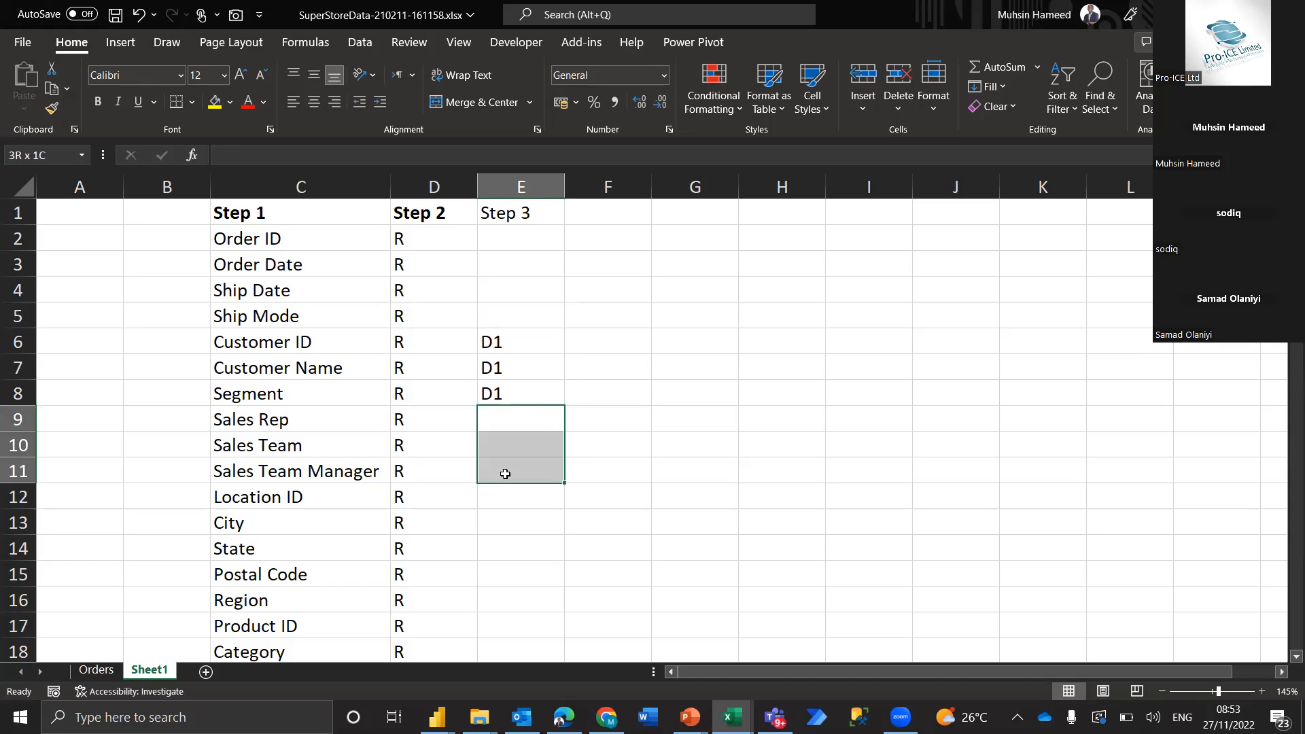
text(D2)
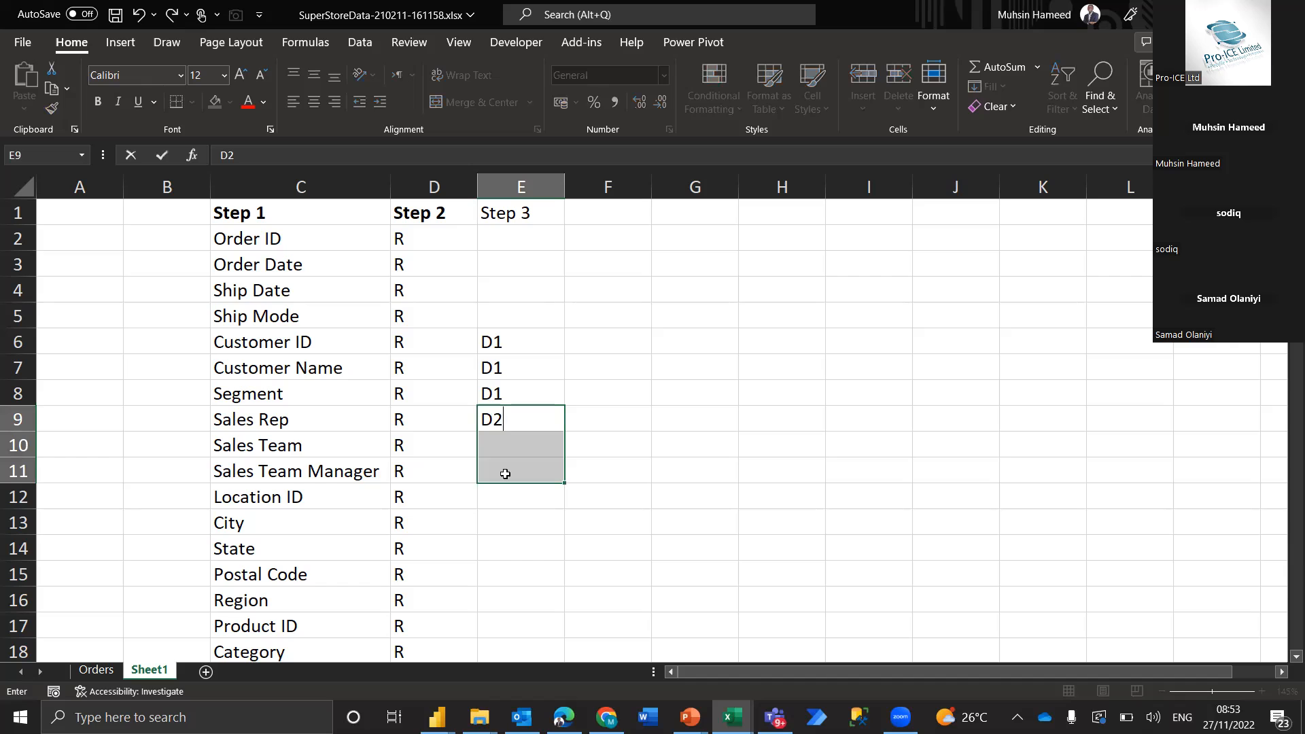
key(ctrl+Return)
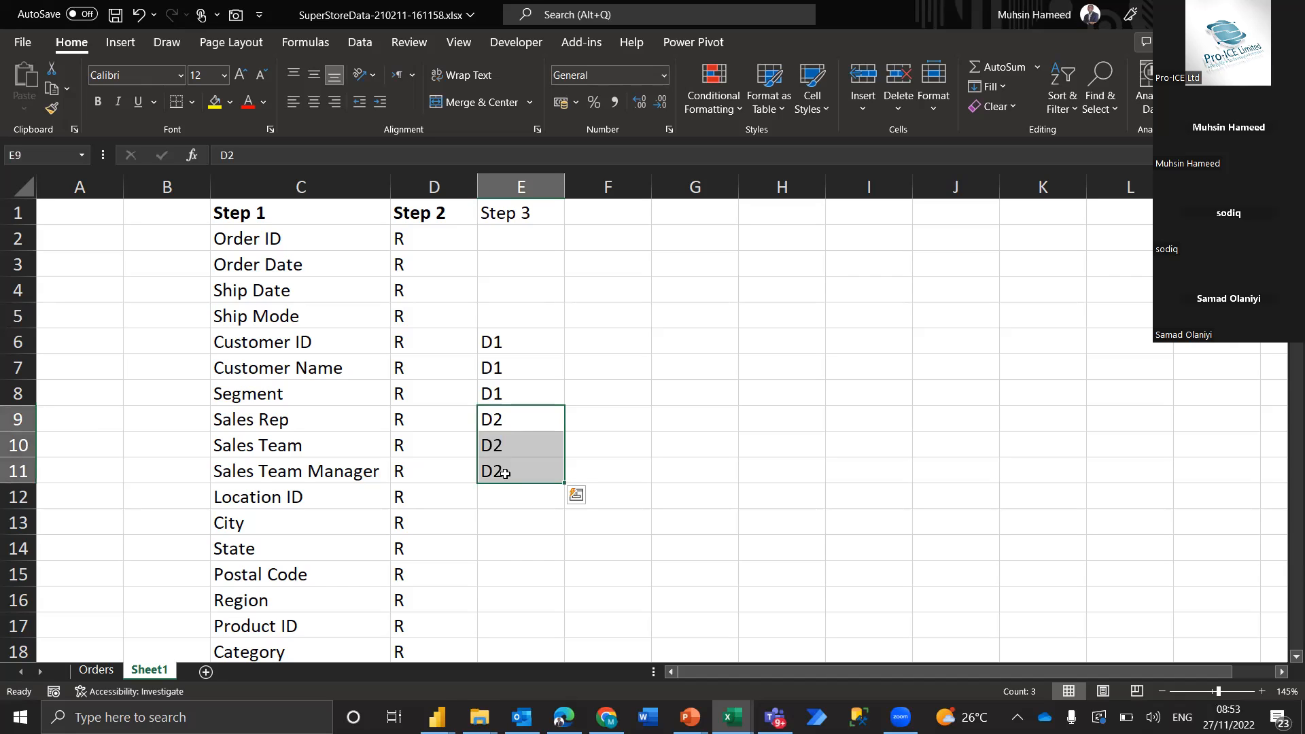
Group Location ID, City, State, Postal Code and Region as a hierarchy by filling E12:E16 with D3
key(Down)
key(Down)
key(Down)
key(Down)
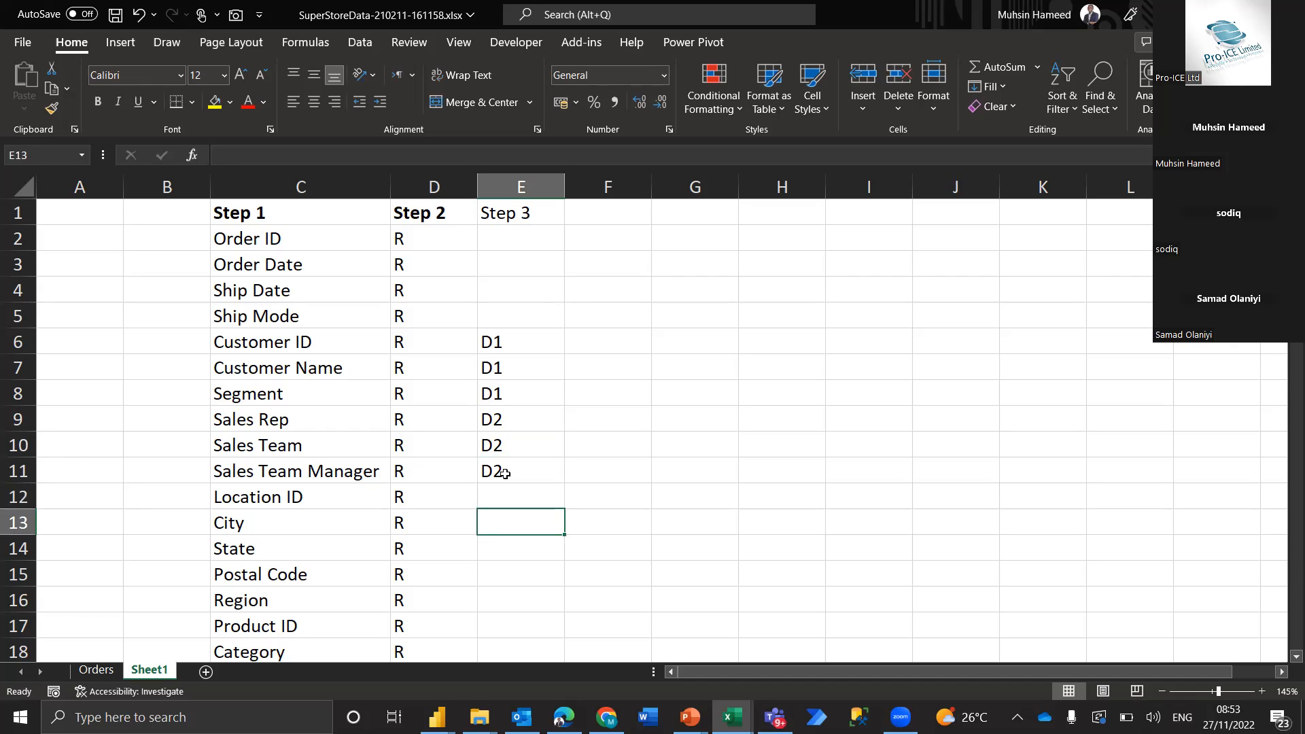
scroll(505, 474, down, 1)
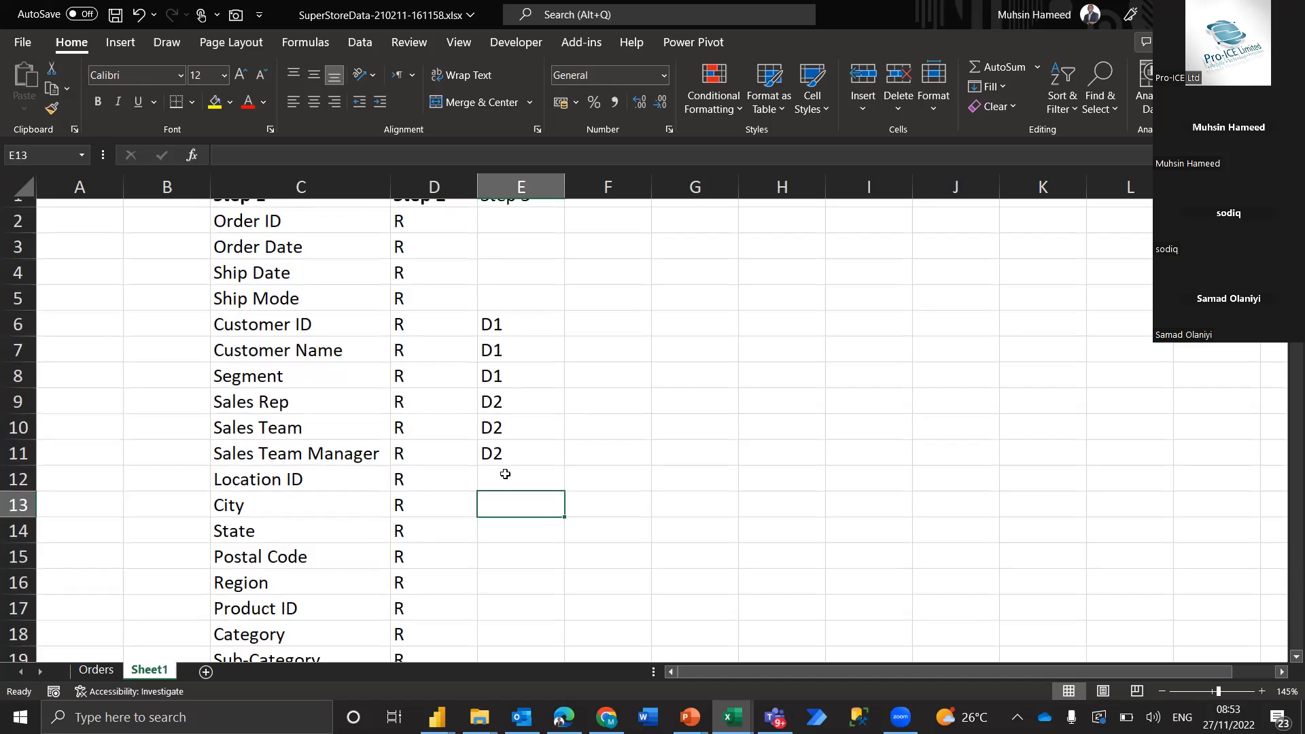
click(505, 474)
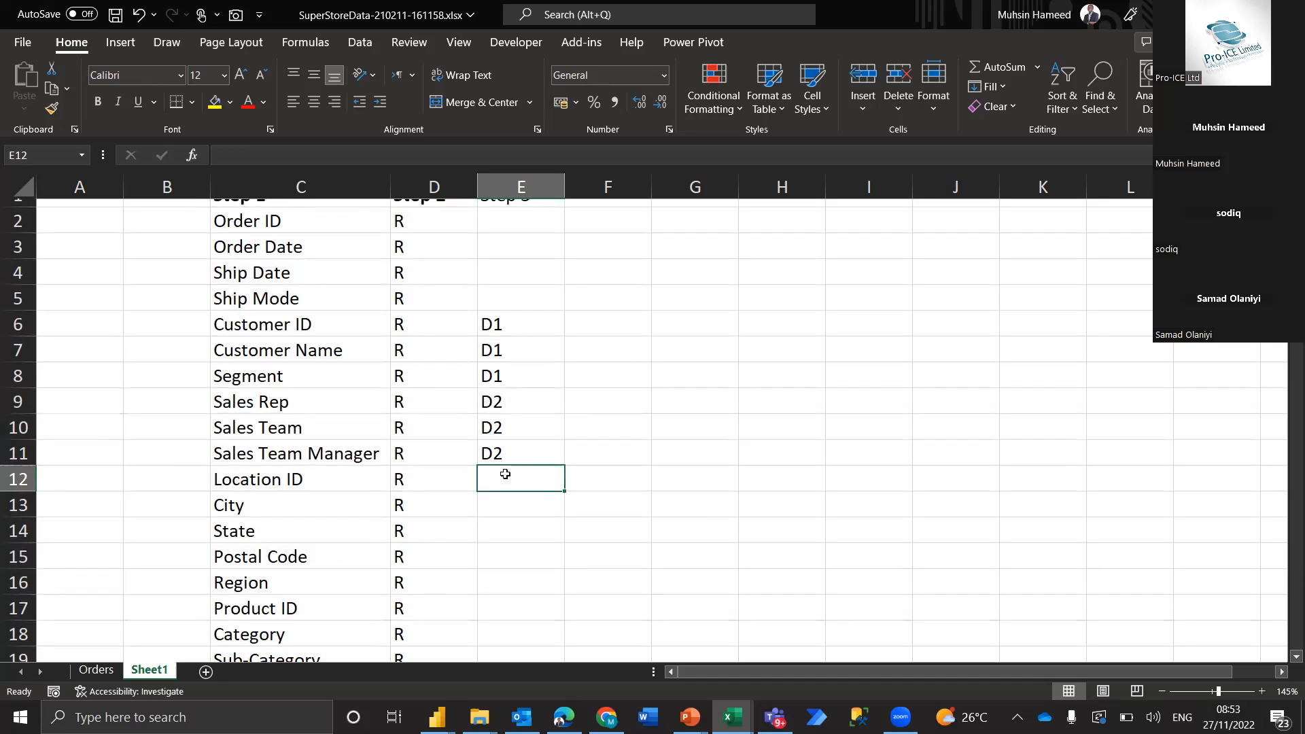
key(Down)
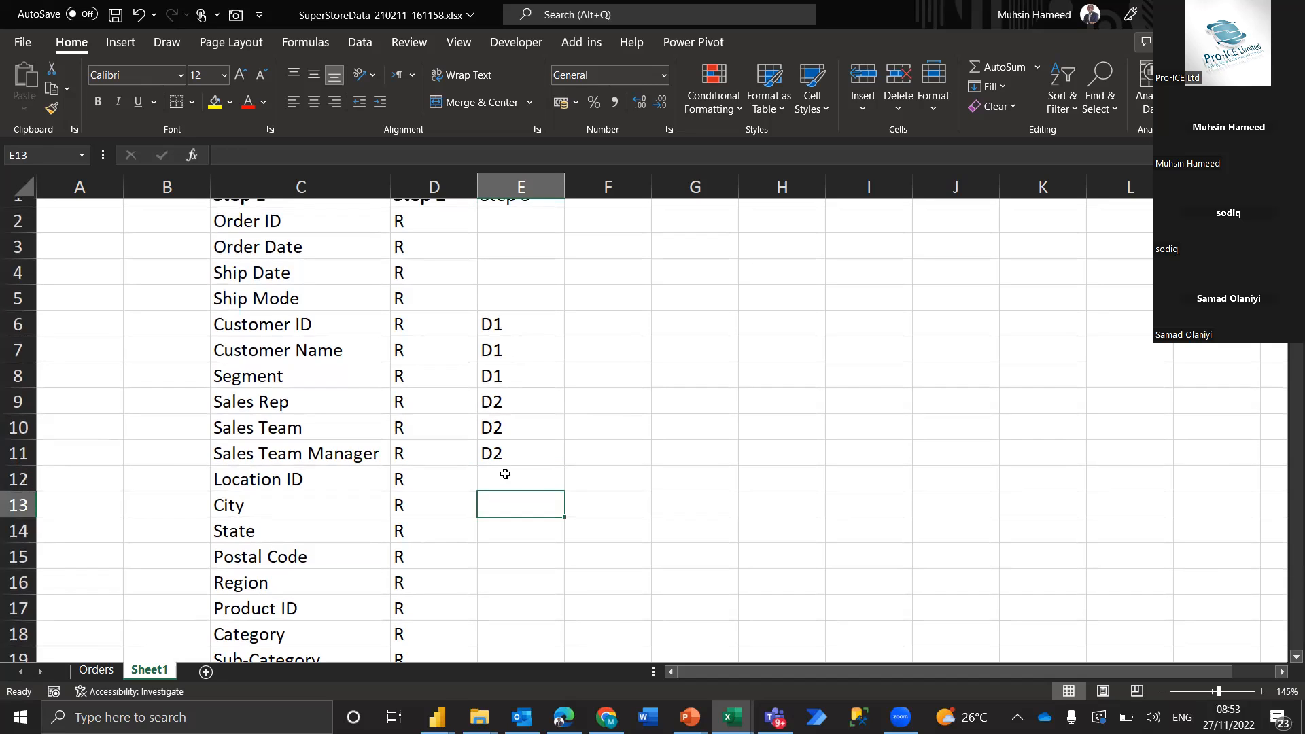
key(shift+Down)
key(shift+Down)
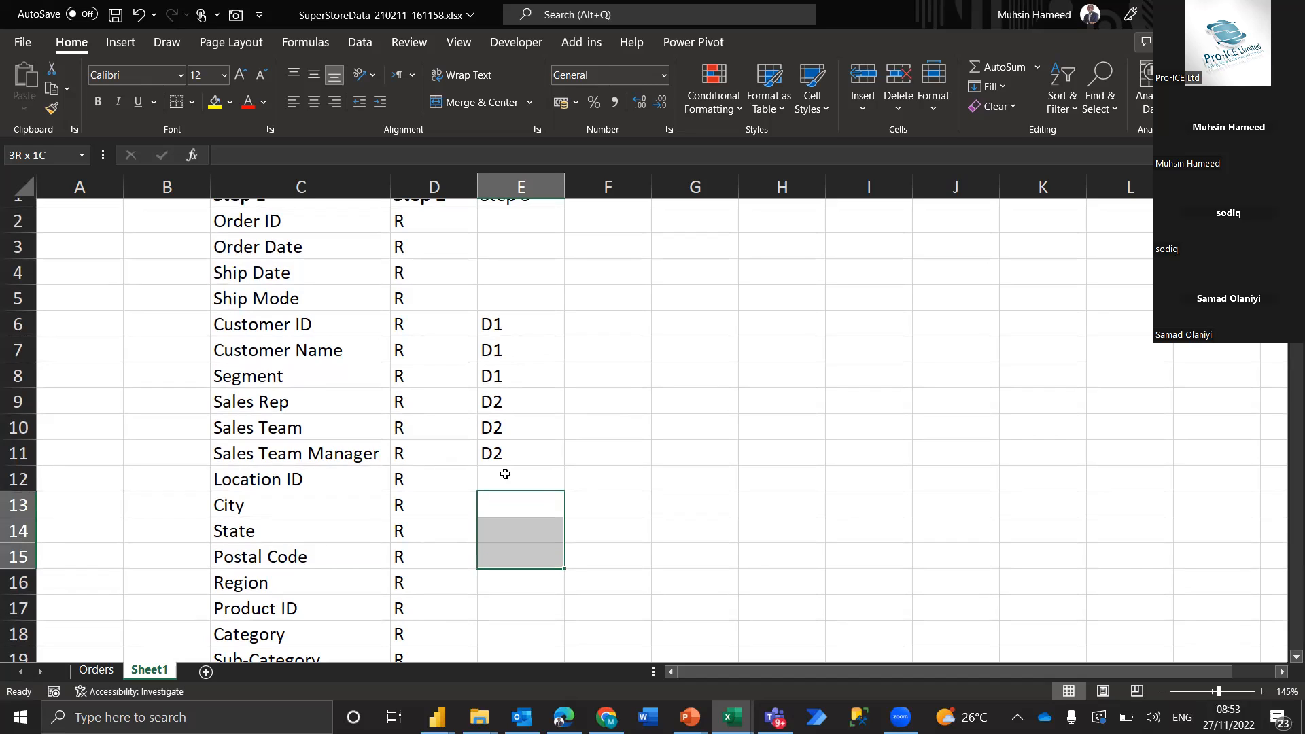
key(shift+Down)
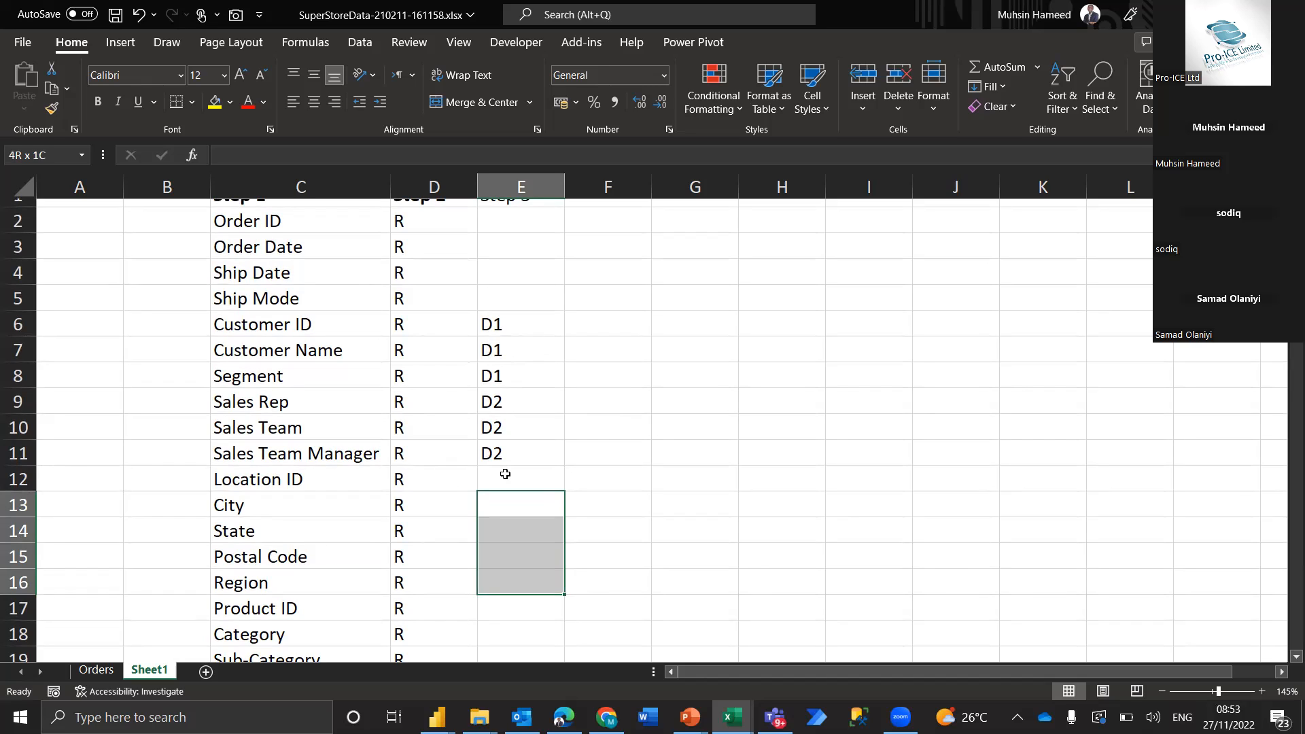
click(505, 474)
key(shift+Down)
key(shift+Down)
key(shift+Down)
key(shift+Down)
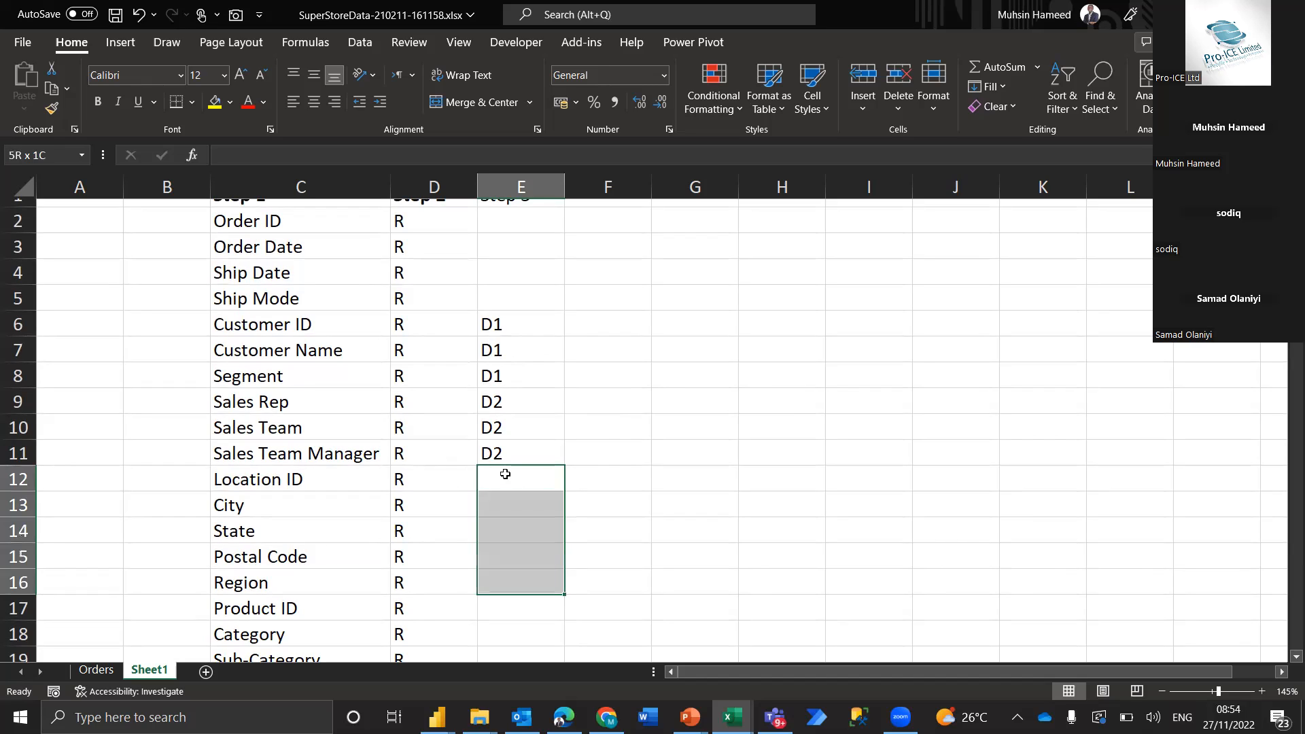
text(D#)
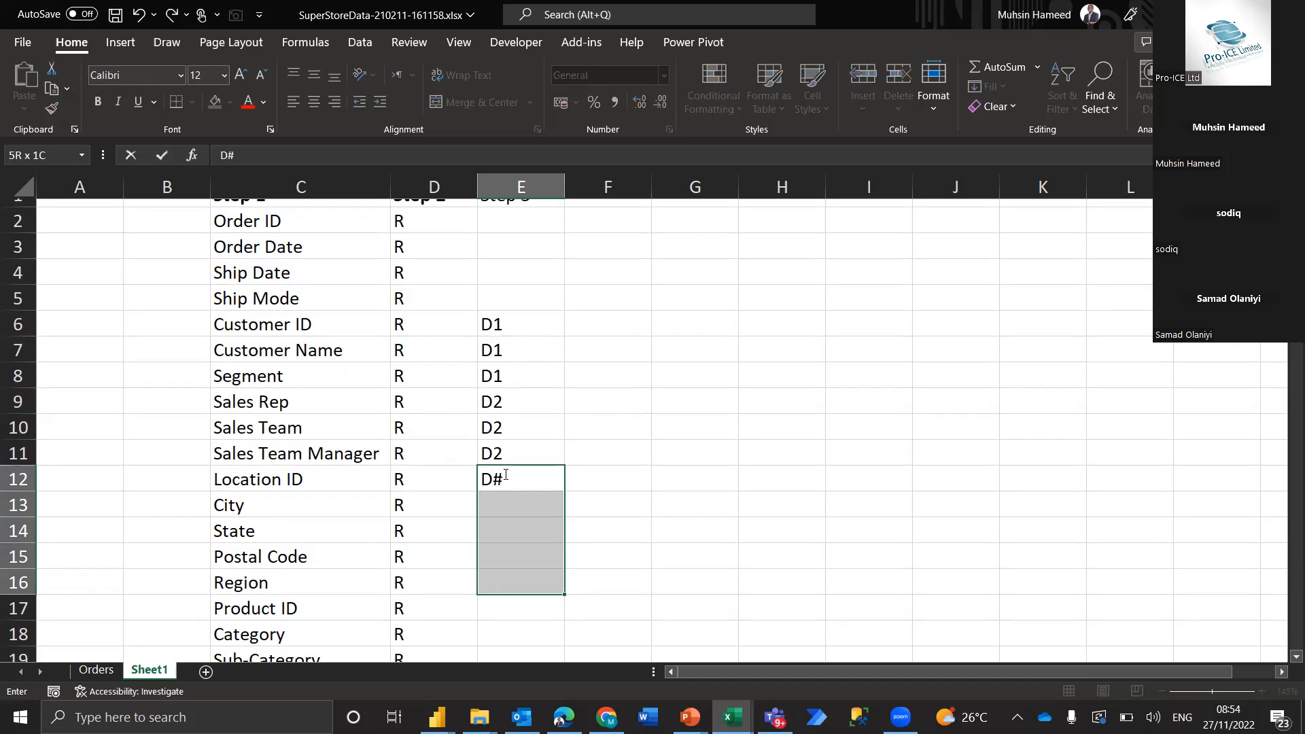
key(BackSpace)
text(3)
key(ctrl+Return)
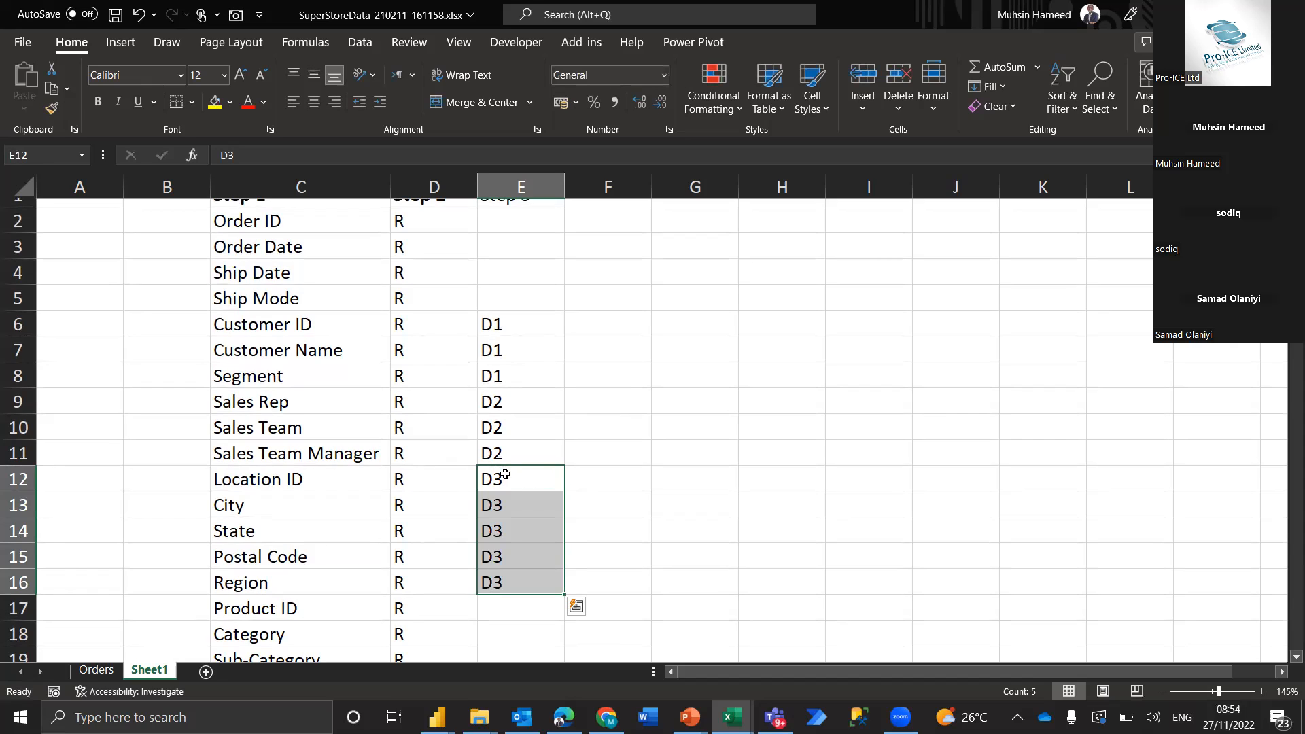
Group Product ID, Category, Sub-Category and Product Name as a hierarchy by filling E17:E20 with D4
scroll(506, 474, down, 3)
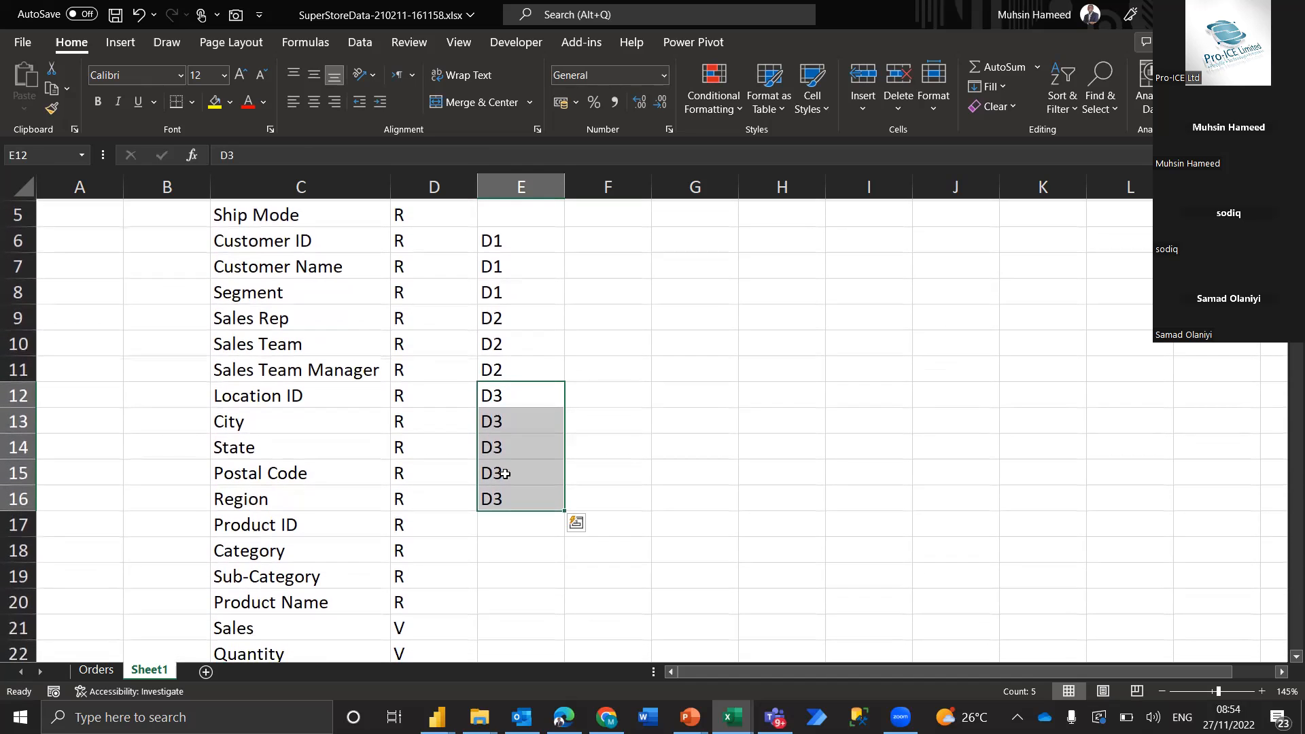
scroll(505, 474, up, 2)
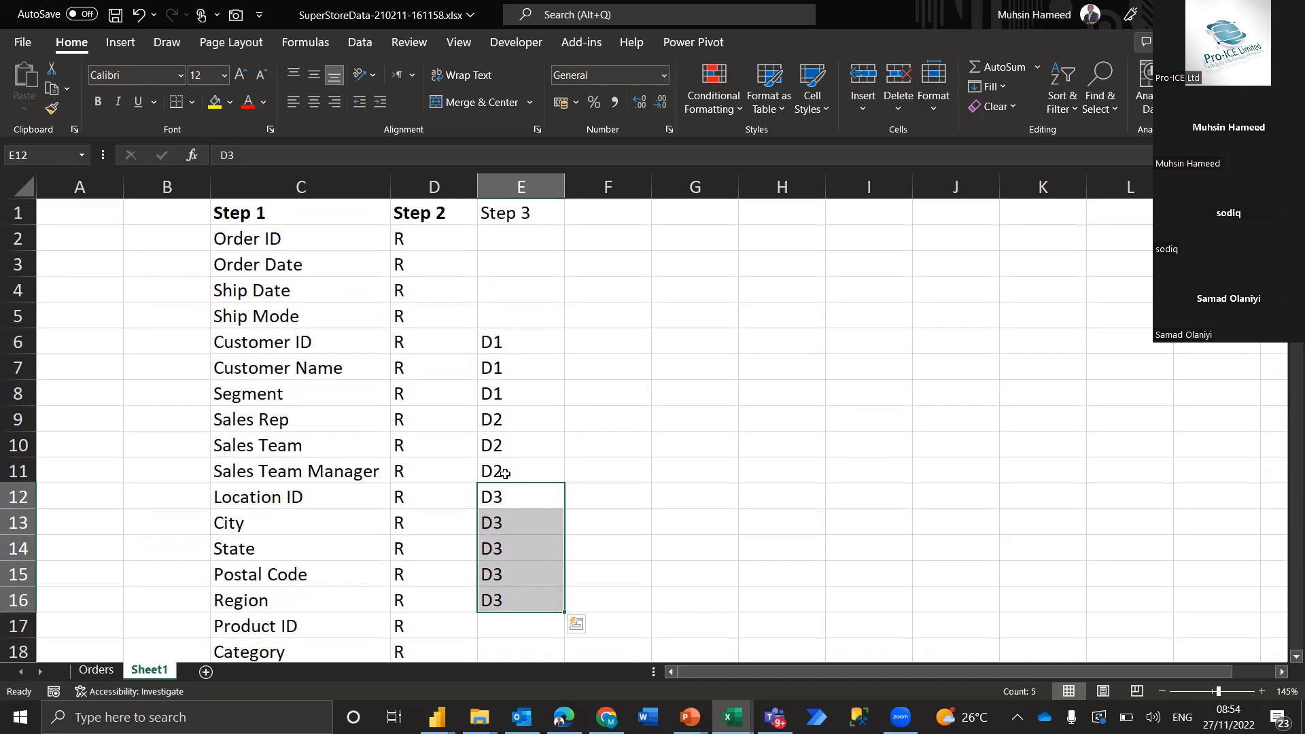
scroll(505, 474, down, 1)
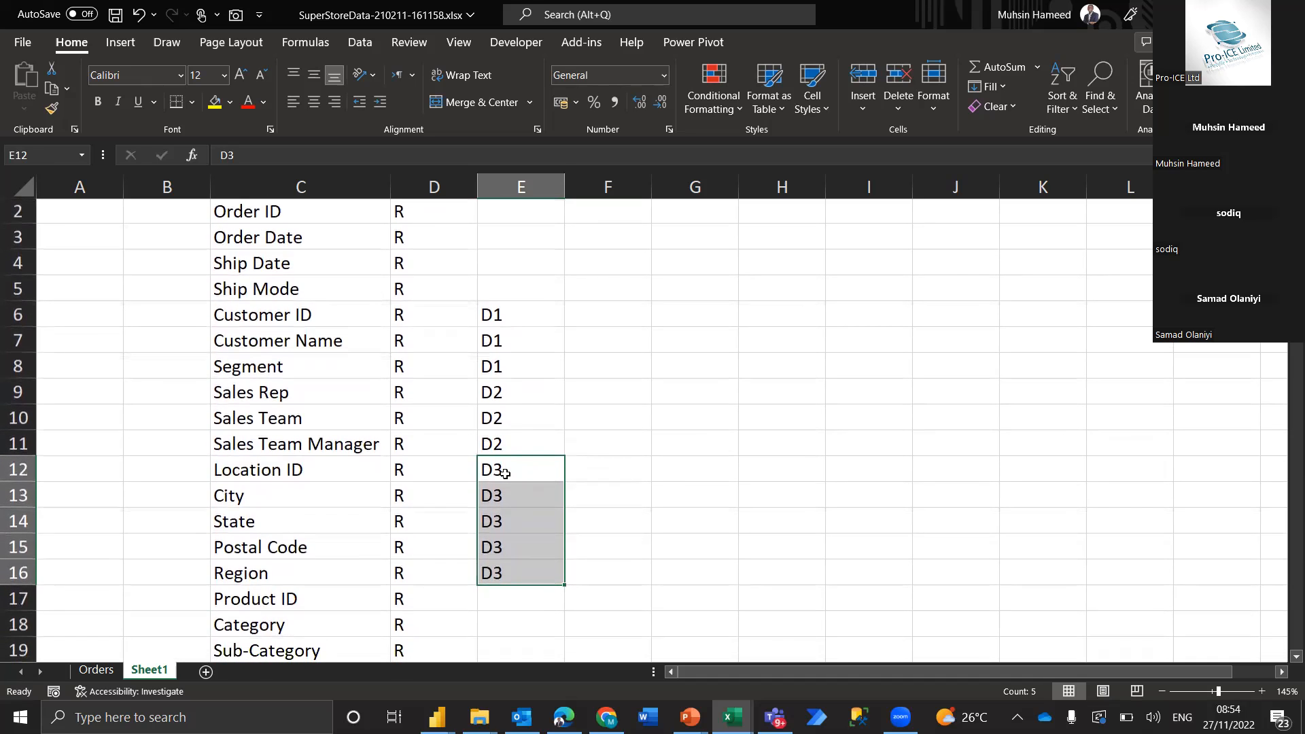
scroll(505, 474, up, 1)
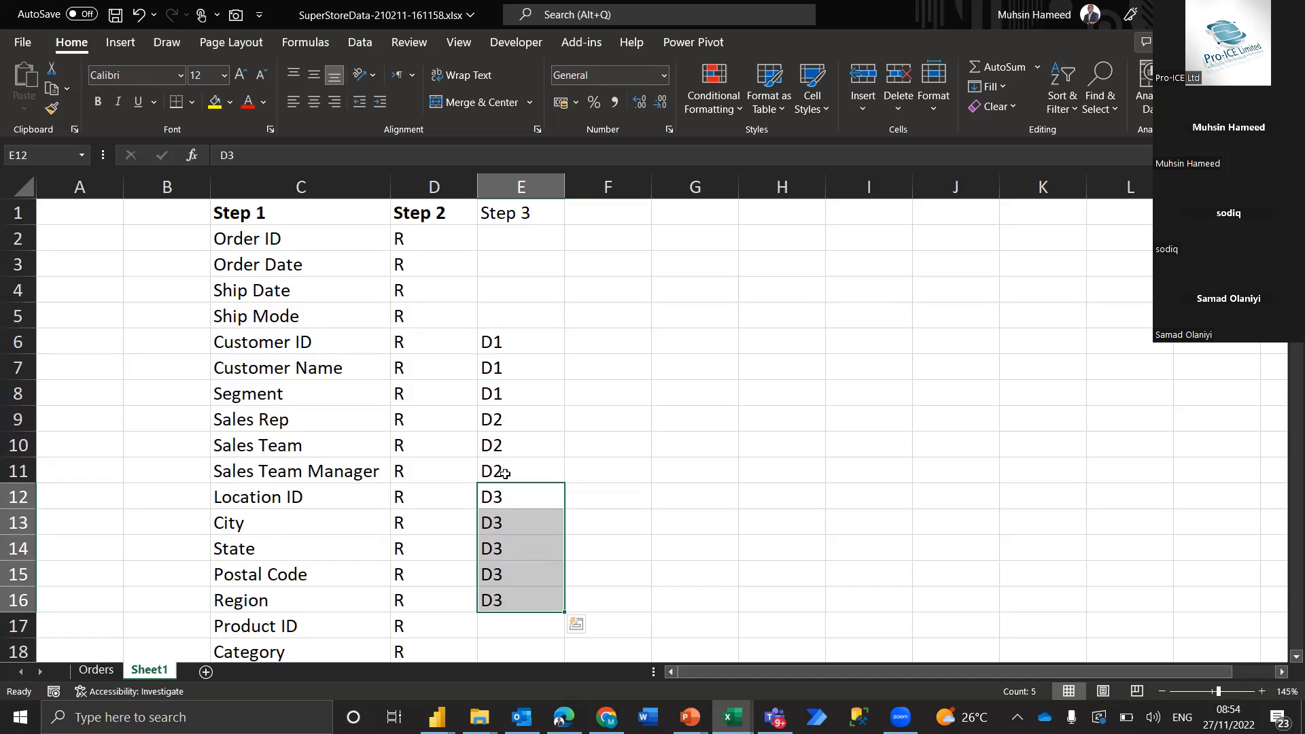
scroll(505, 474, down, 2)
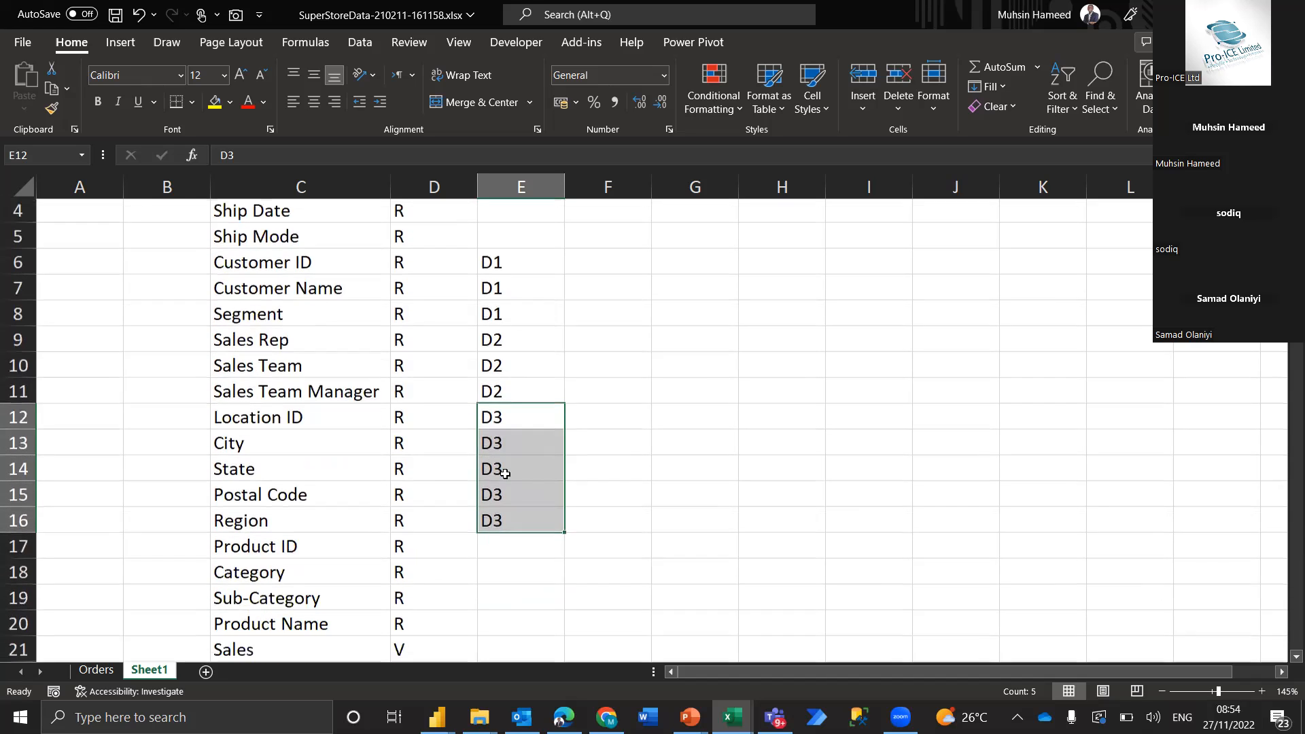
click(511, 525)
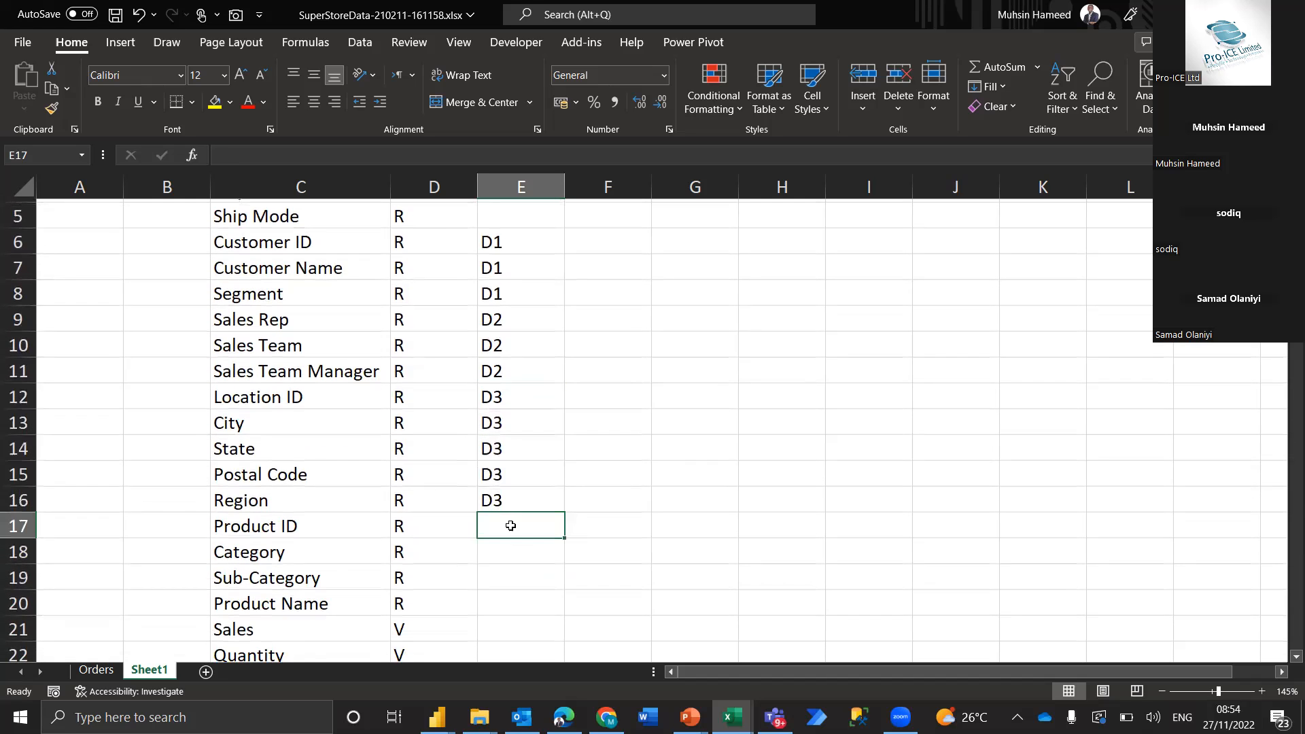
key(shift+Down)
key(shift+Down)
key(shift+Down)
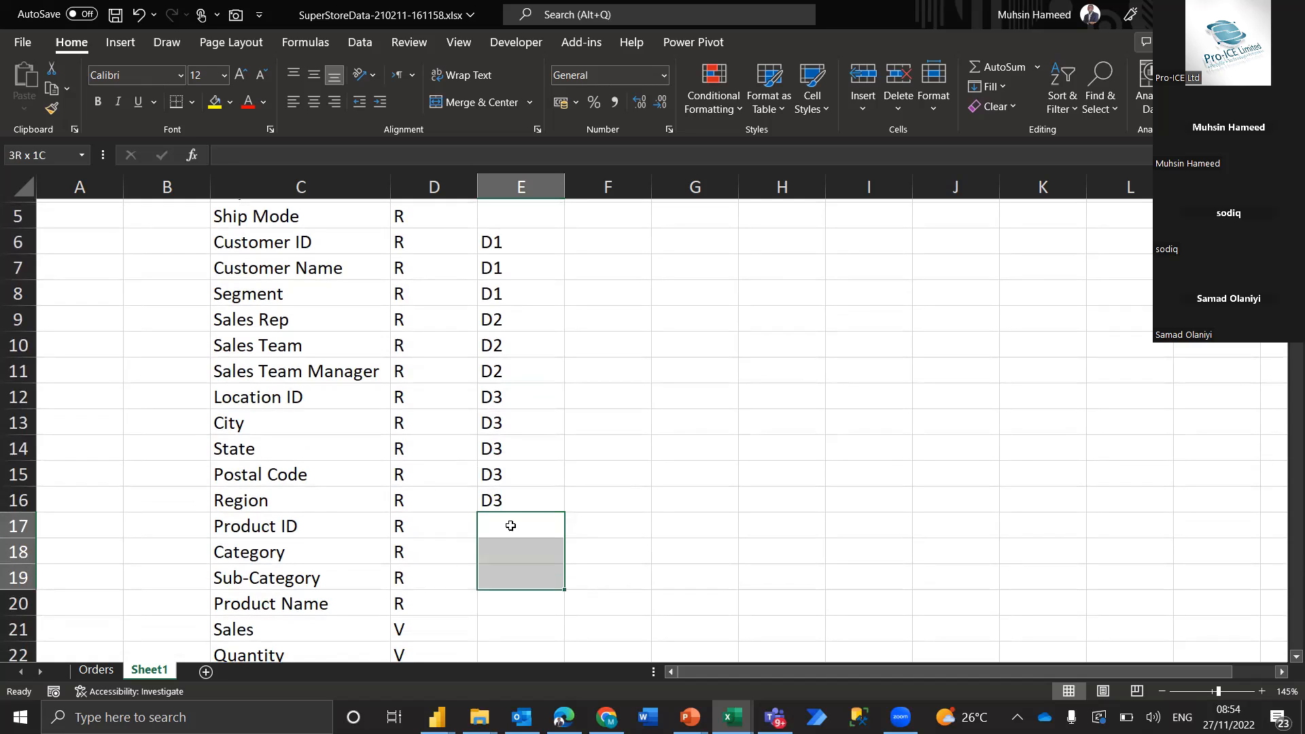
text(D4)
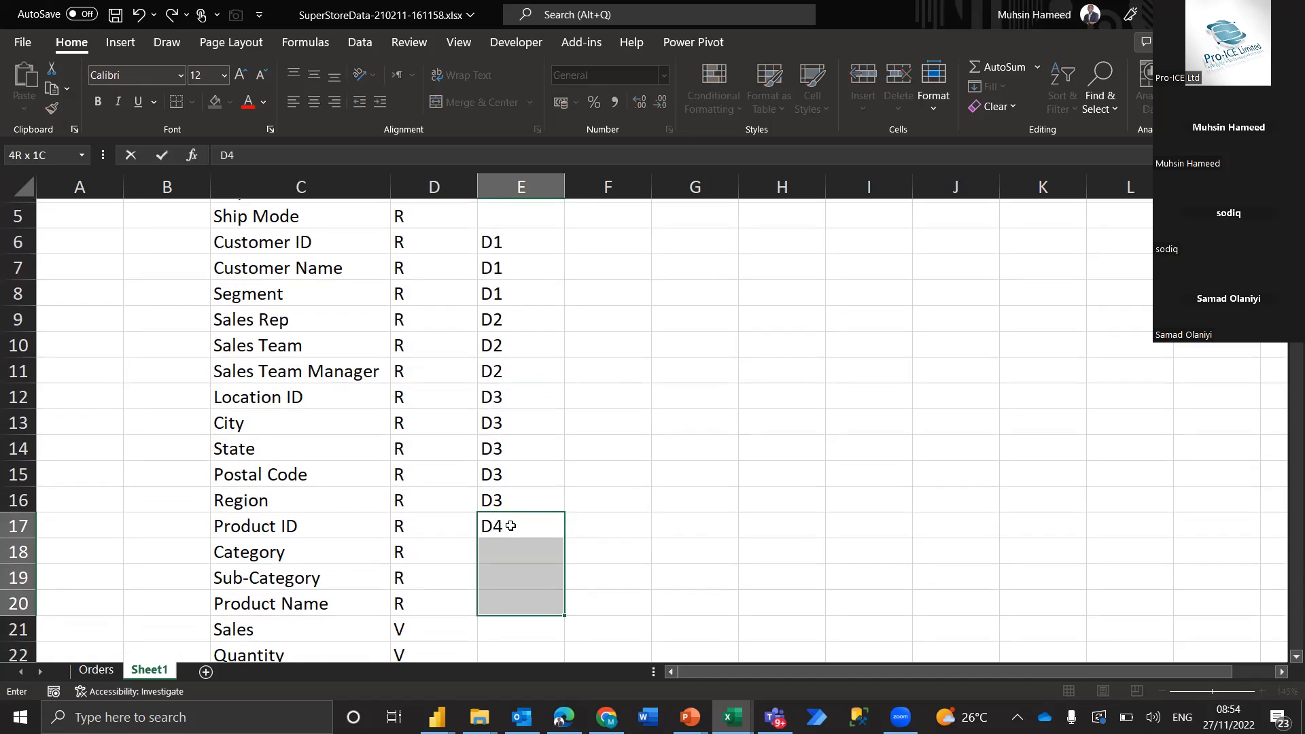
key(ctrl+Return)
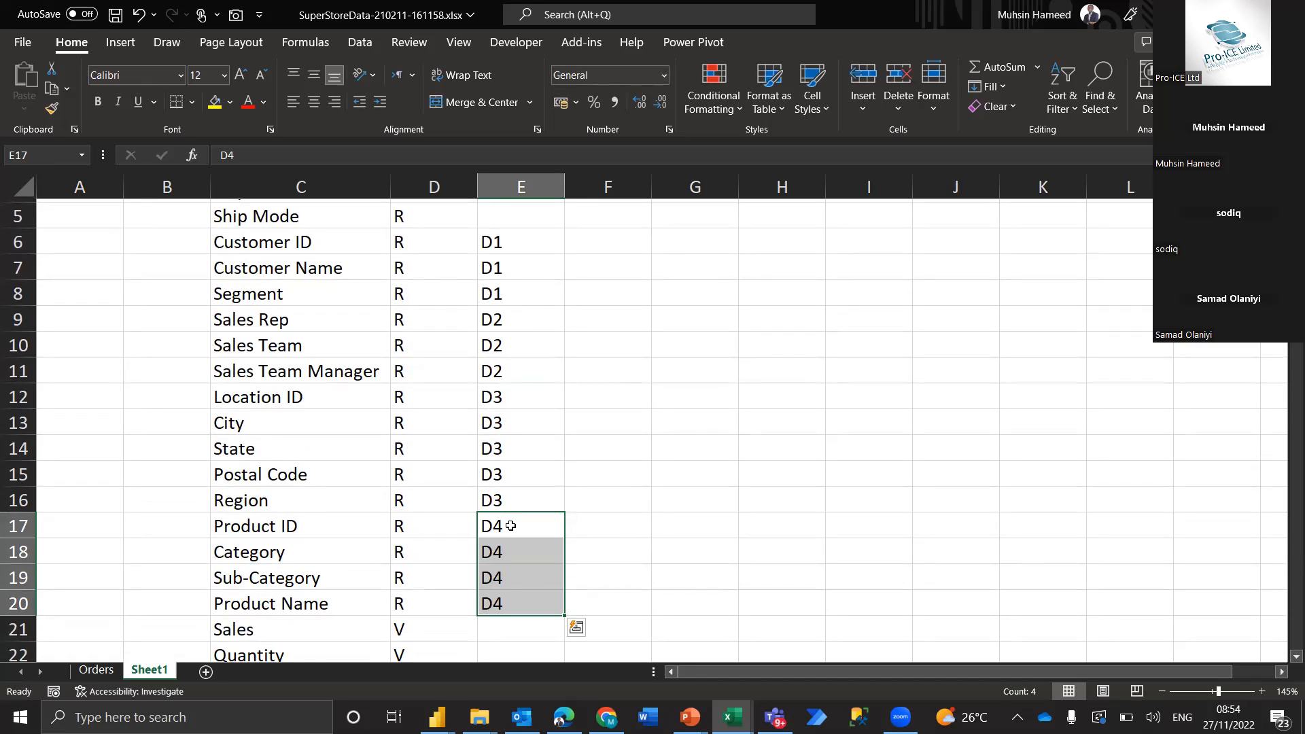
Review the Step 3 groupings and examine the ungrouped order and shipping fields in rows 2 to 5
key(Up)
key(Up)
key(Up)
key(Up)
key(Up)
key(Up)
key(Up)
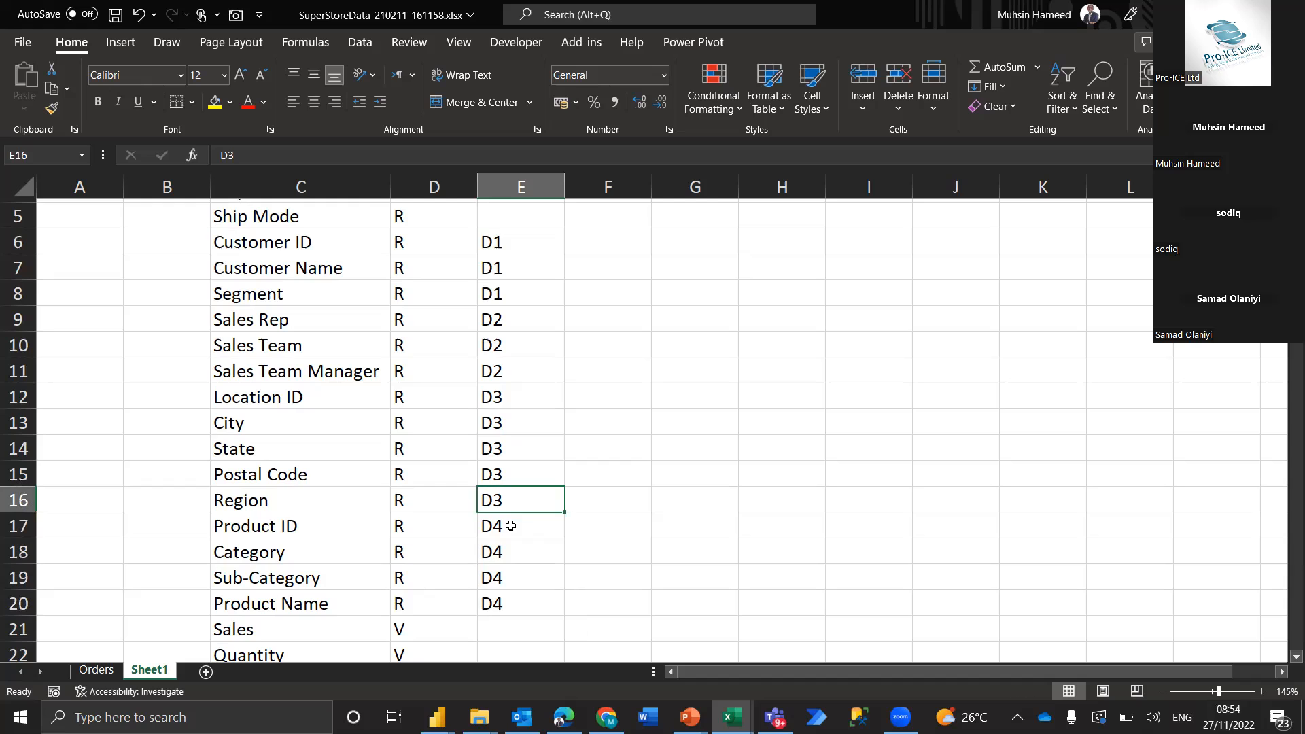
key(Up)
key(Up)
key(Up)
key(Up)
key(Up)
key(Up)
key(Up)
key(Up)
key(Up)
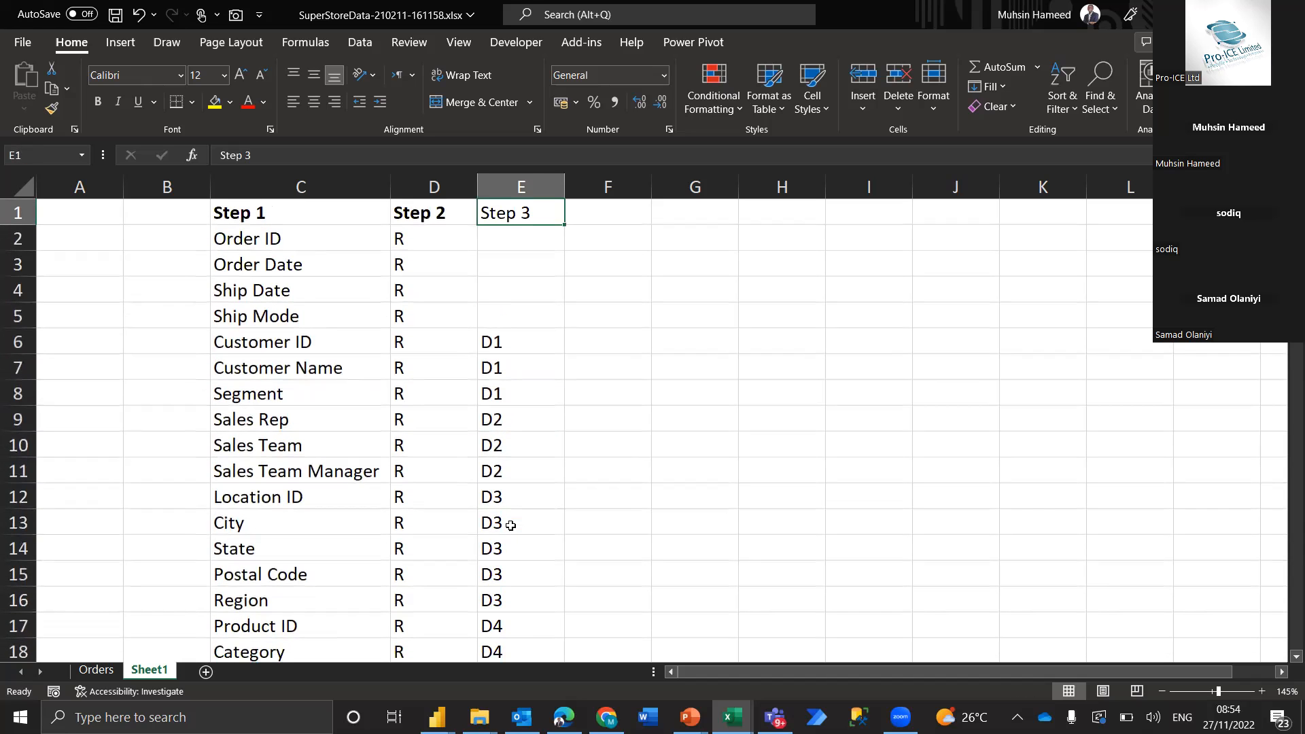
key(Down)
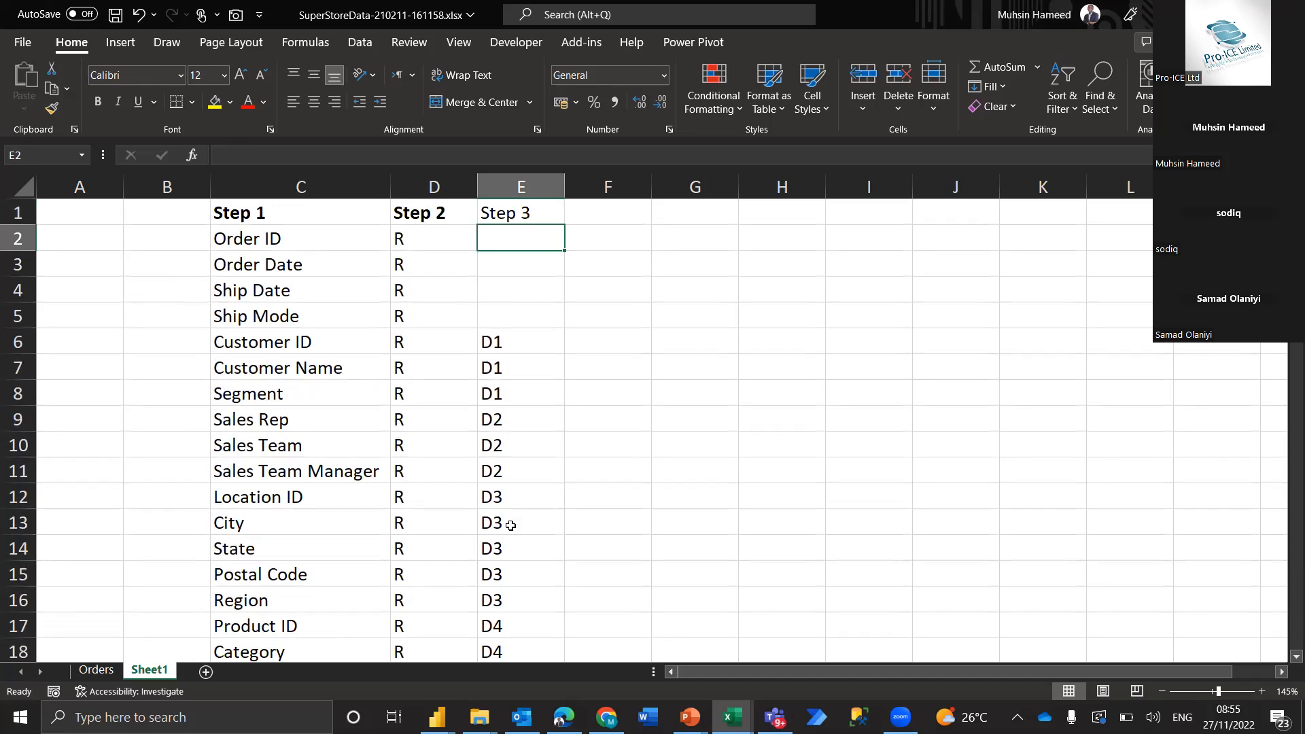
key(Down)
key(Down)
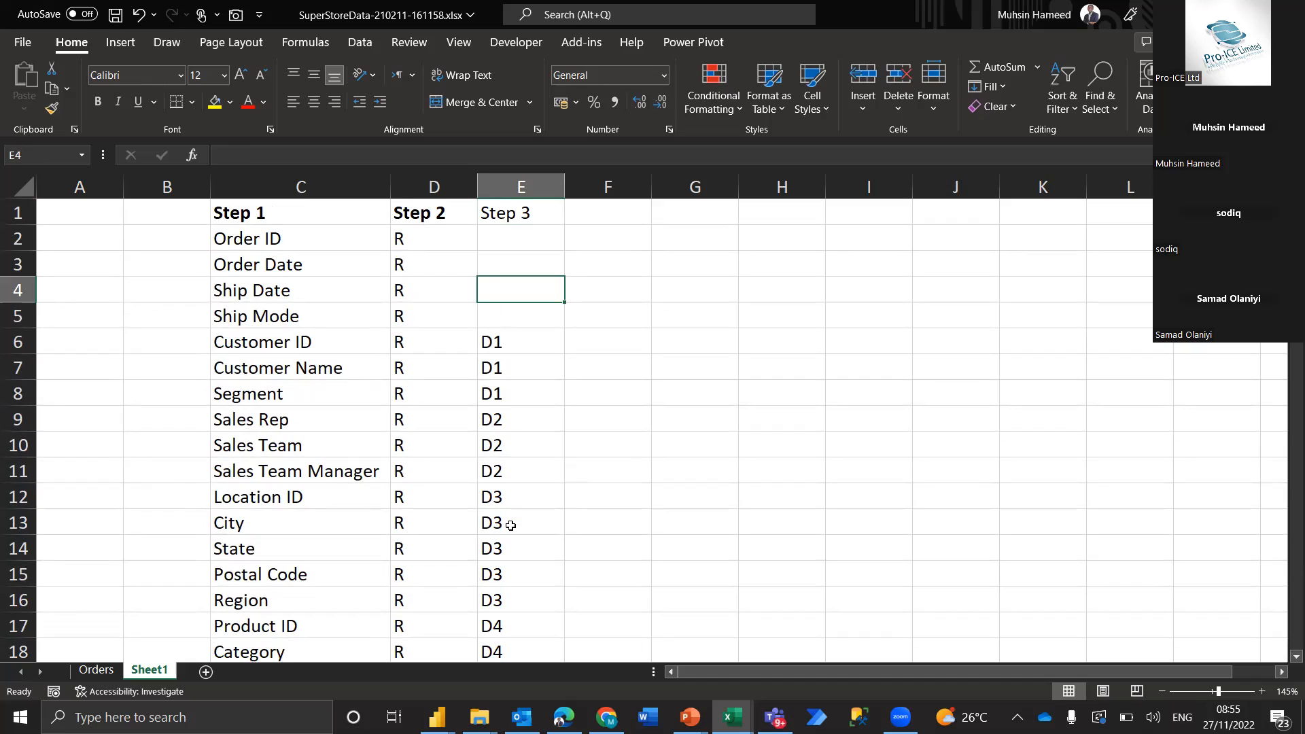
key(Down)
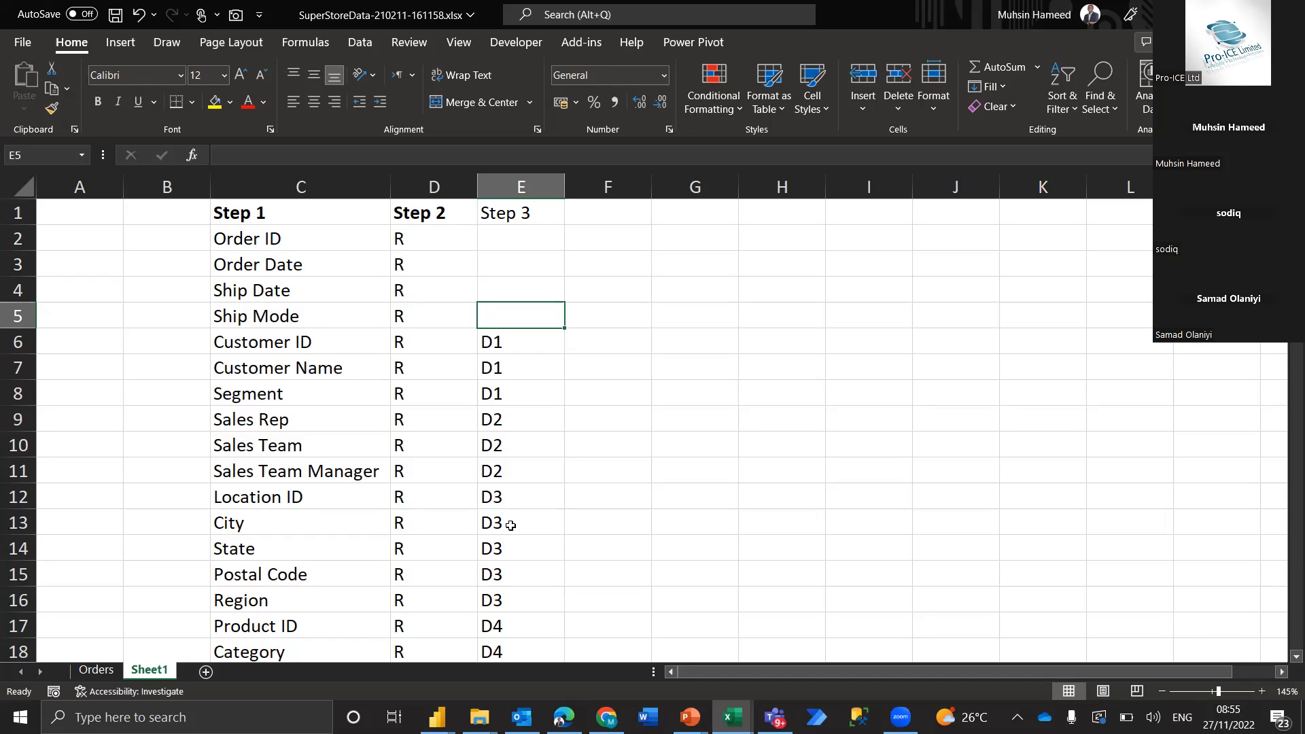
click(304, 242)
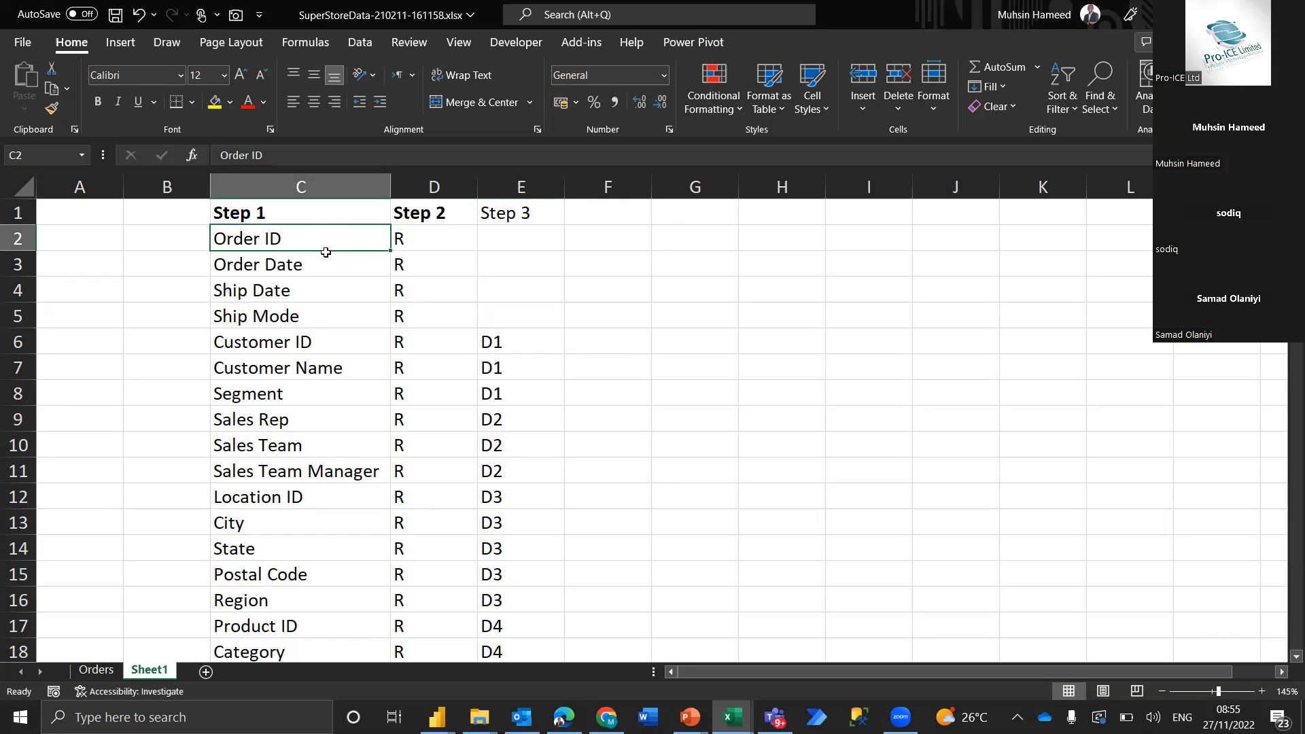
shift+click(326, 256)
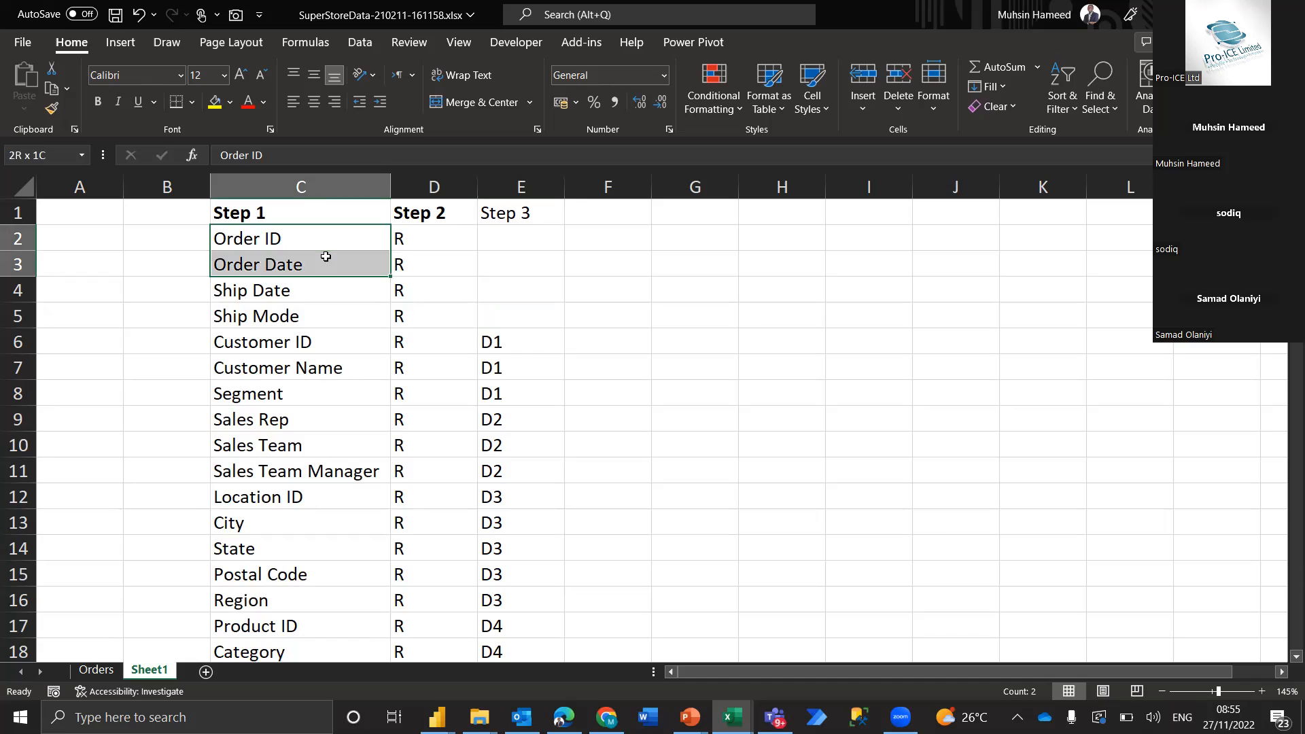
key(Down)
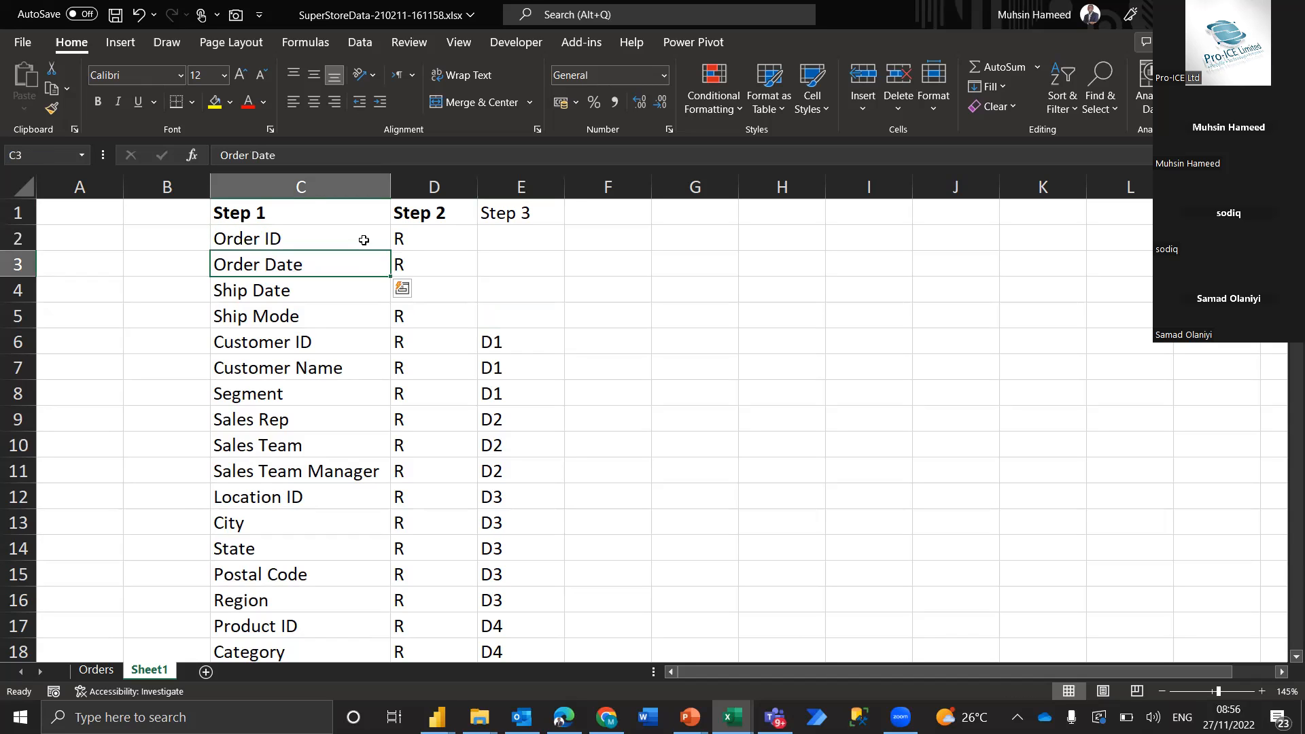
key(Up)
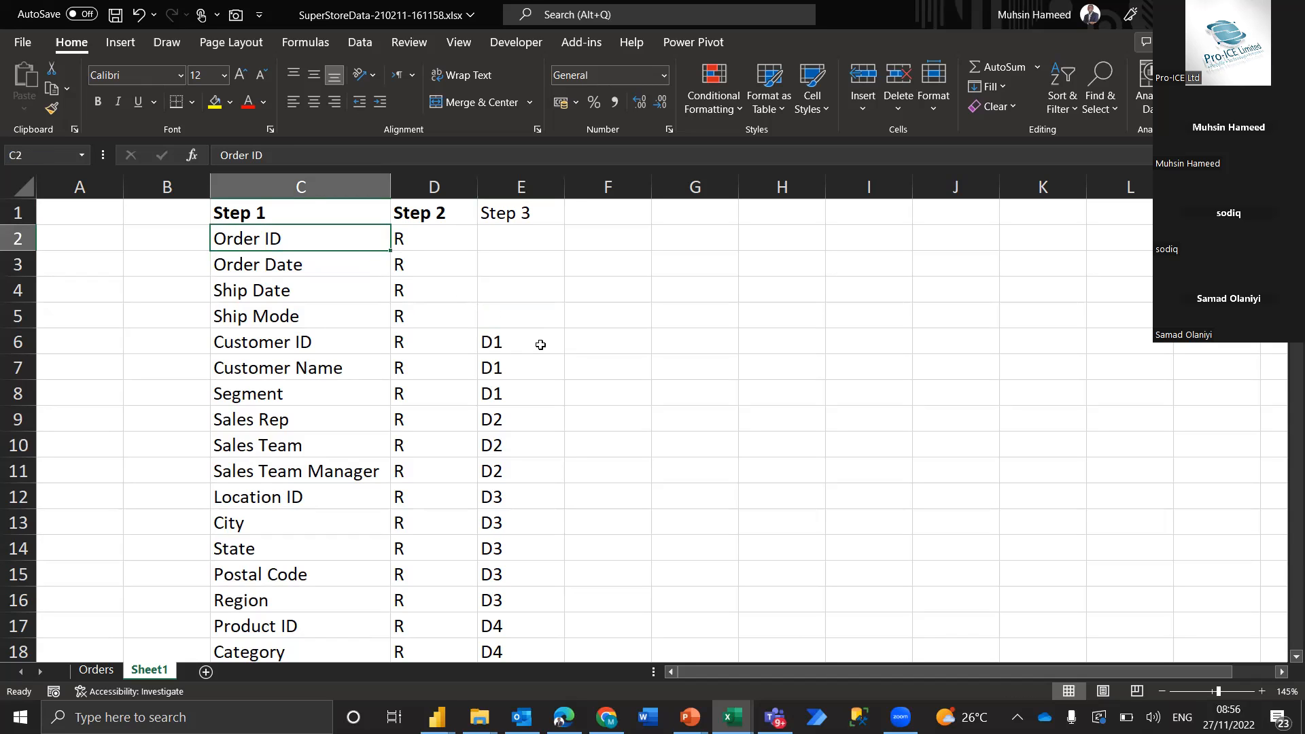
Shade the product hierarchy in C17:E20 light blue and go through its fields from Product ID to Product Name
scroll(541, 345, down, 2)
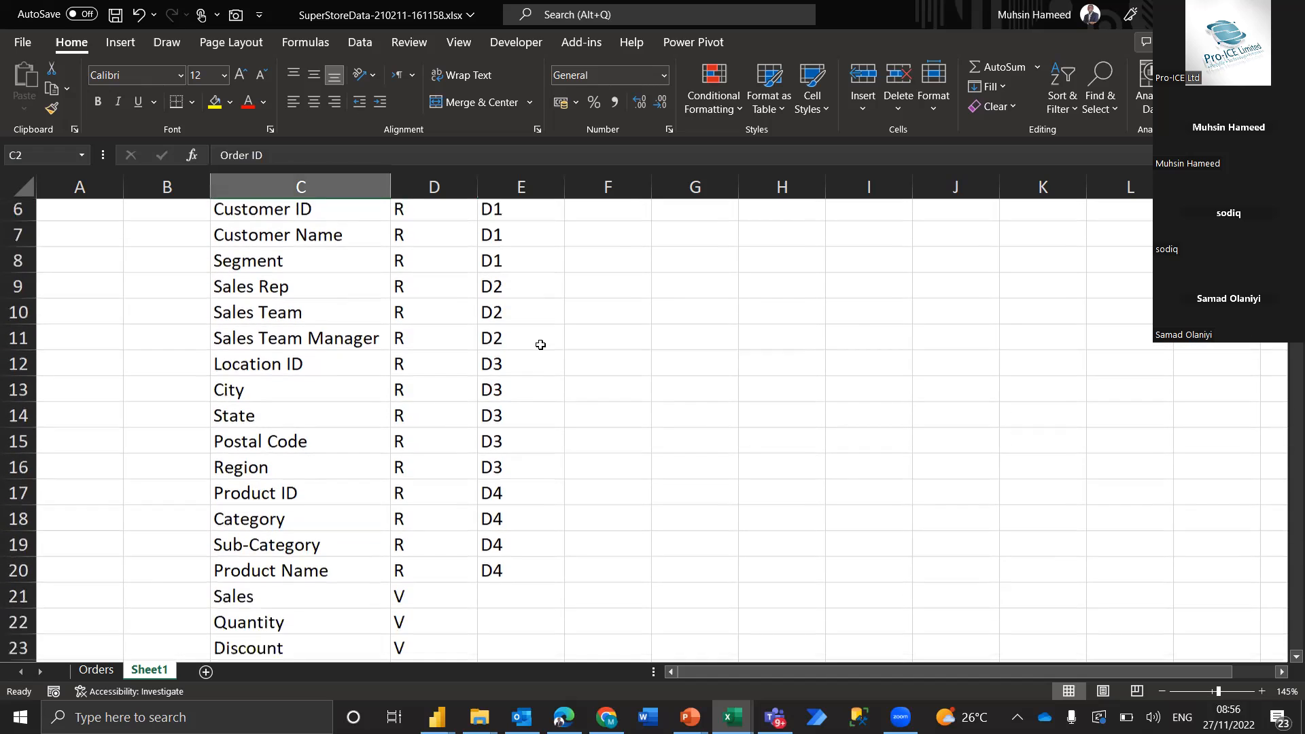
drag(333, 481, 561, 556)
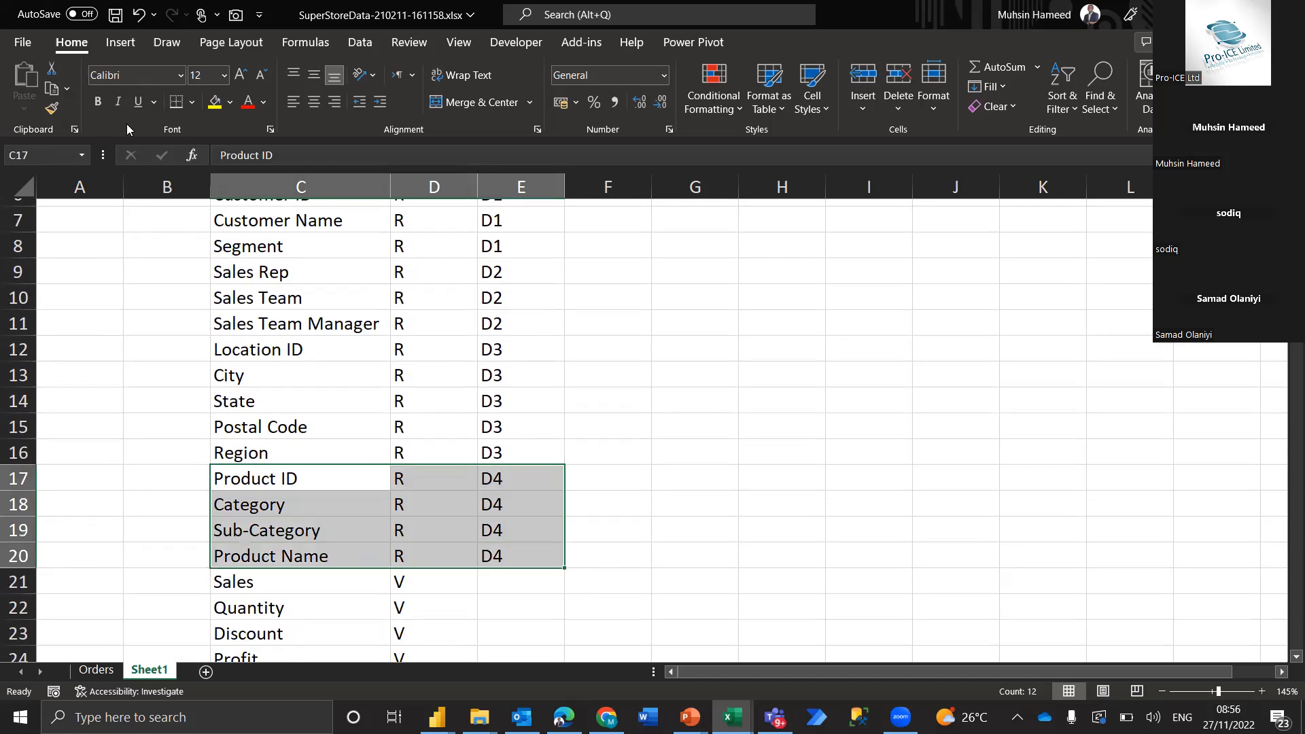
click(229, 102)
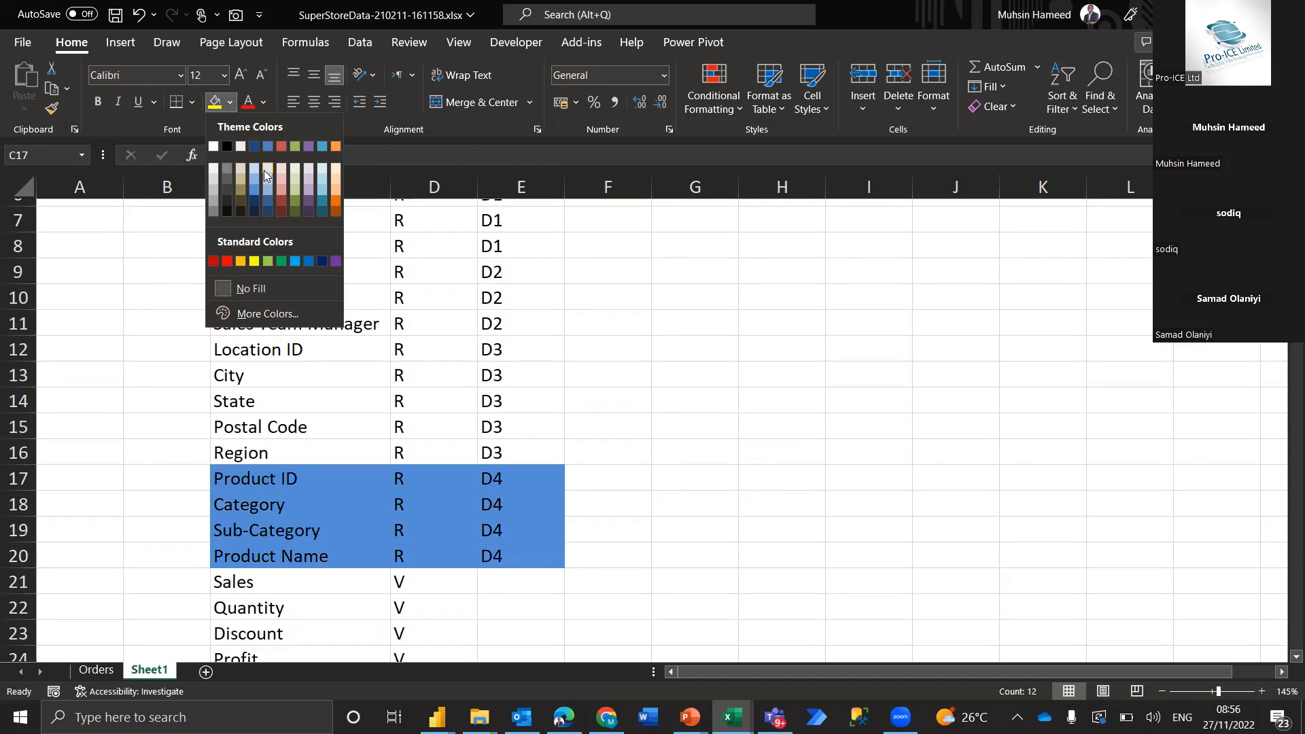
click(267, 167)
click(340, 519)
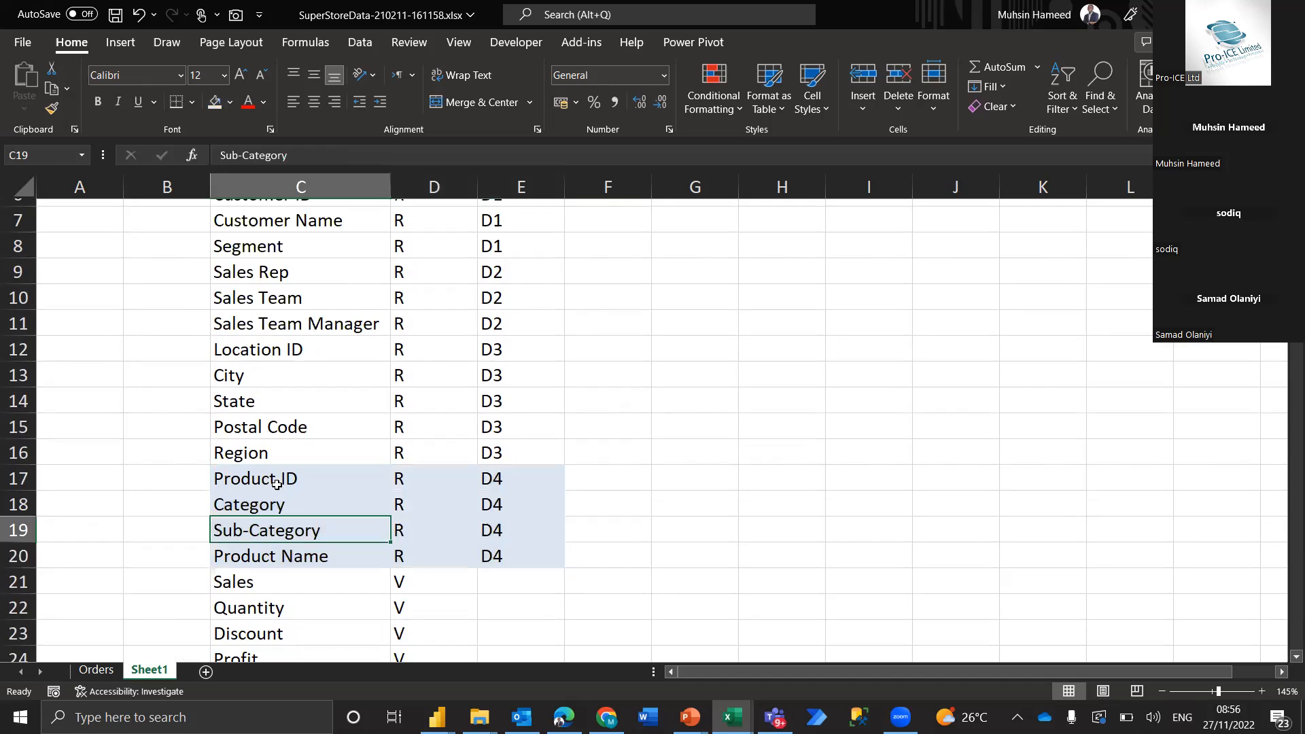
click(336, 482)
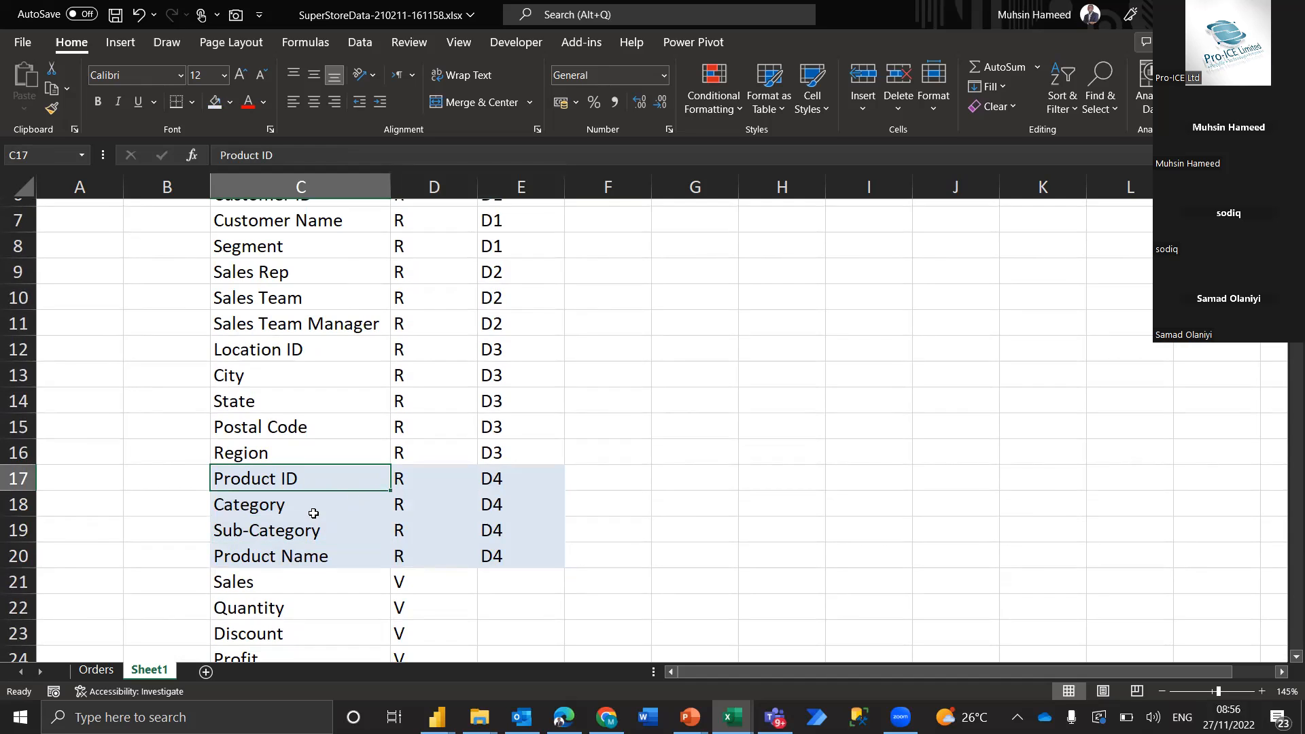
click(284, 510)
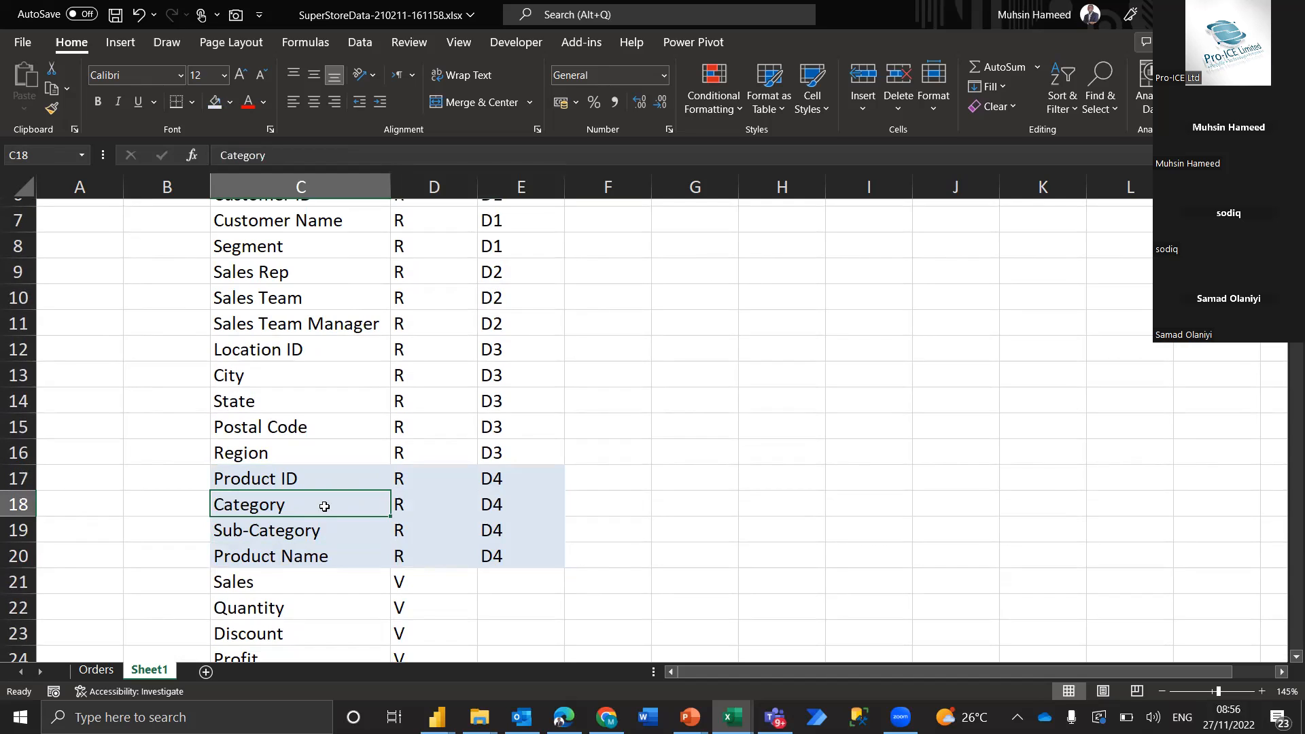
click(317, 537)
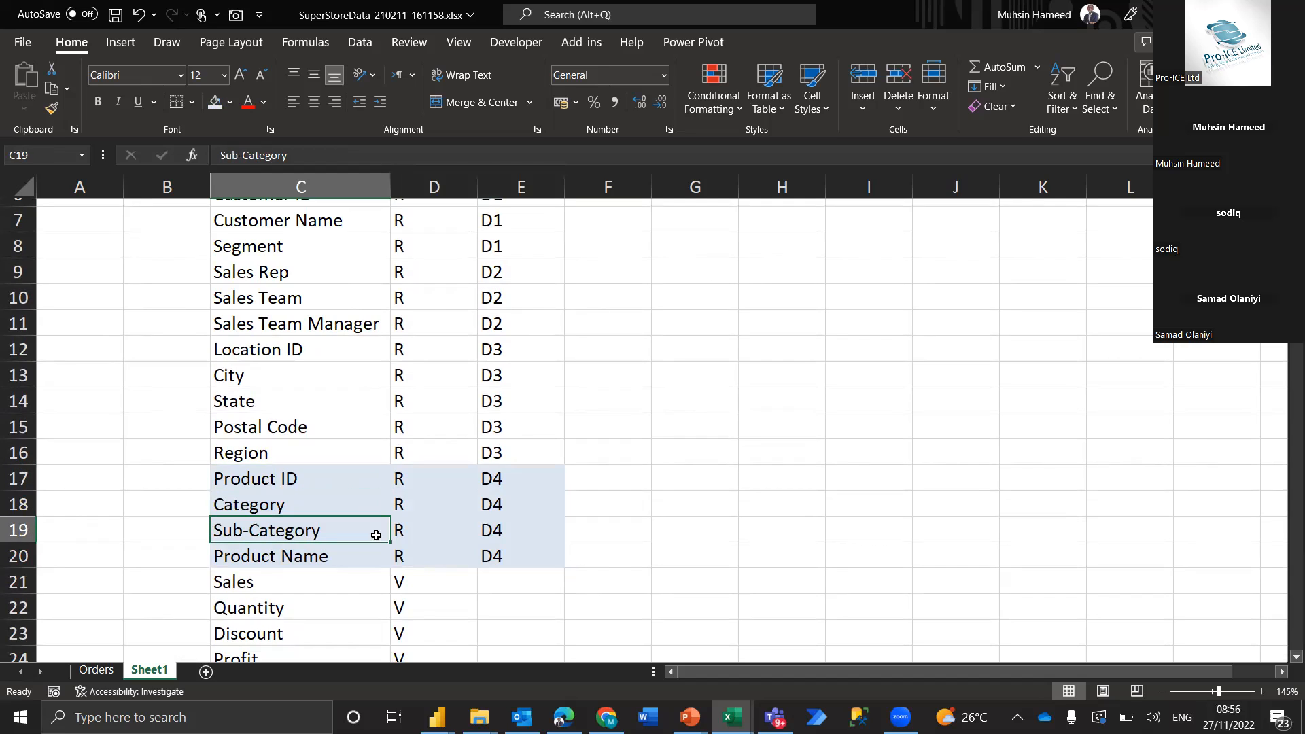
click(351, 563)
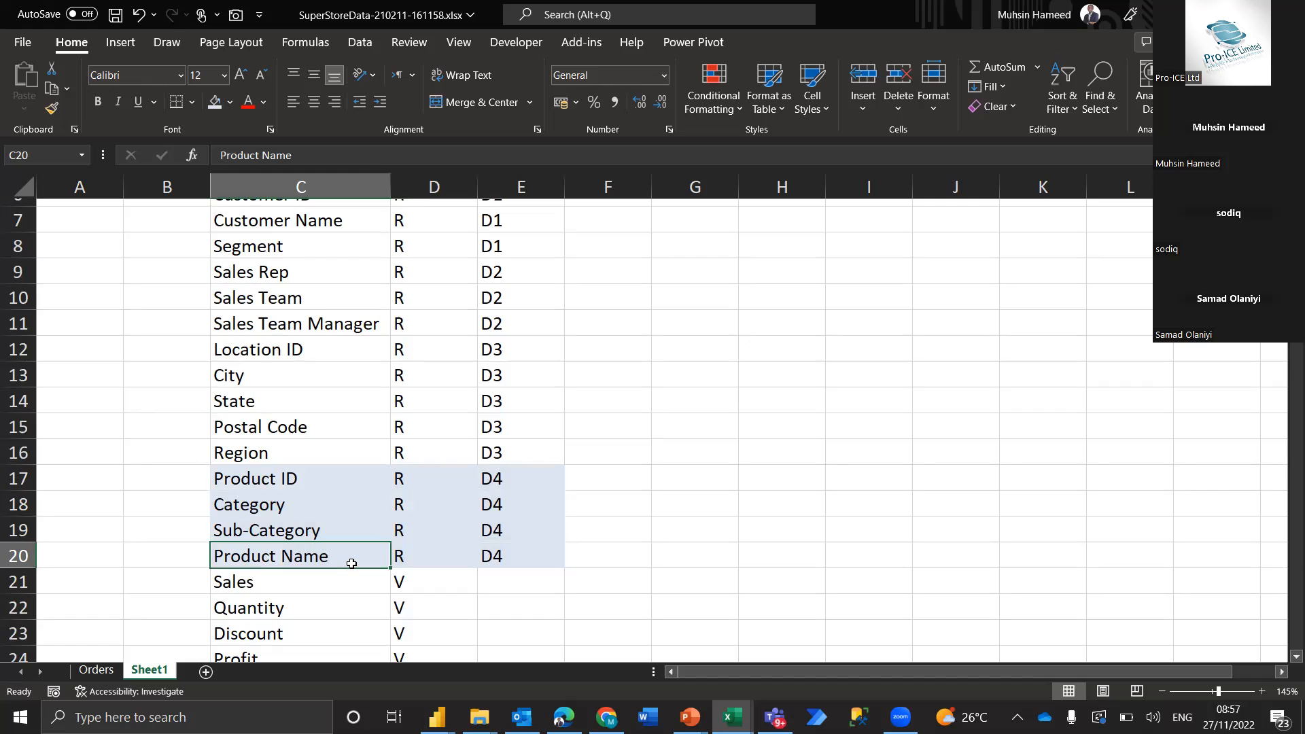
Enter a sample order ID in cell H4 to illustrate the Order ID field
scroll(351, 563, up, 2)
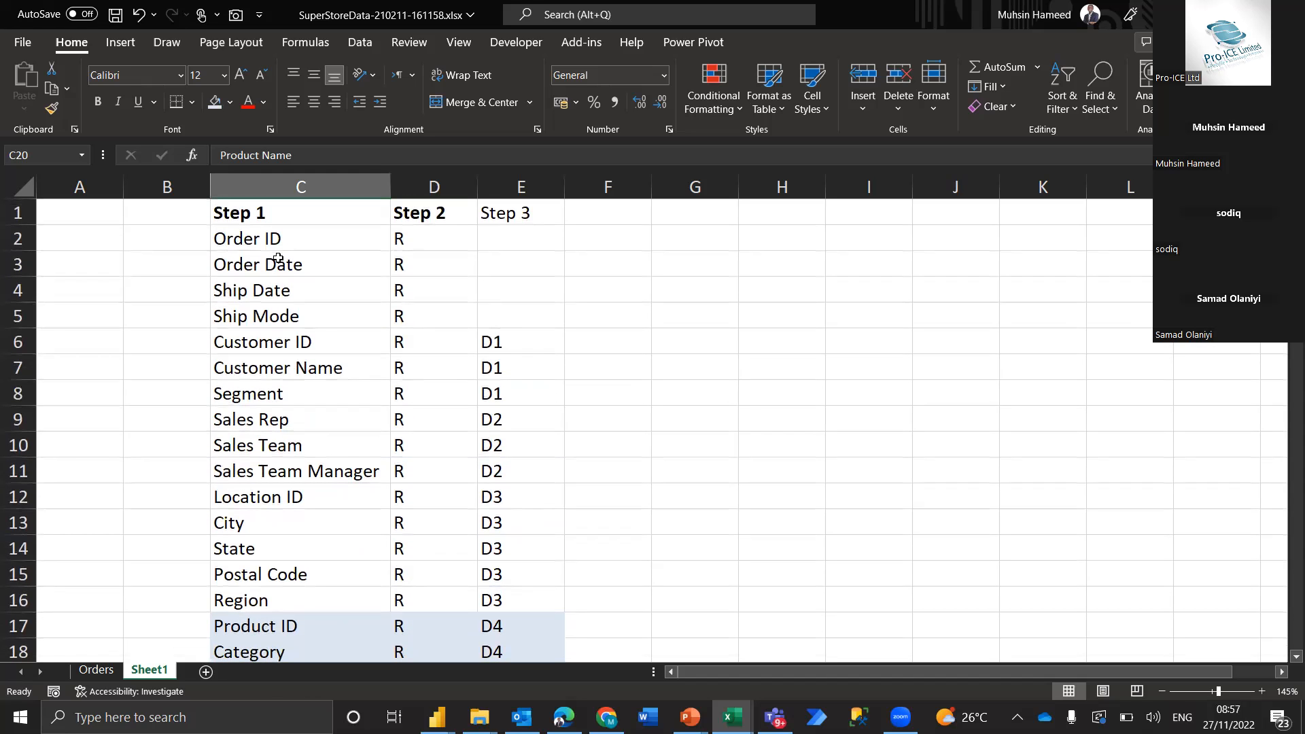
click(284, 243)
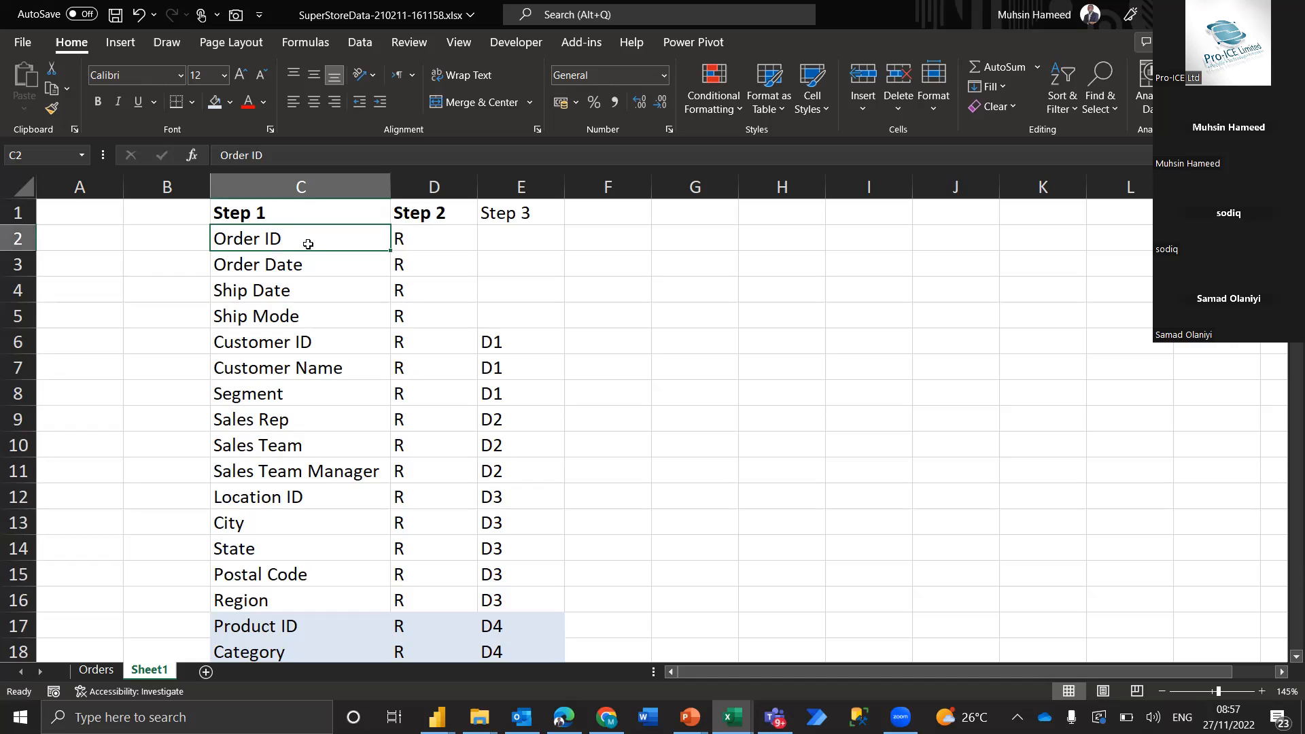
click(780, 282)
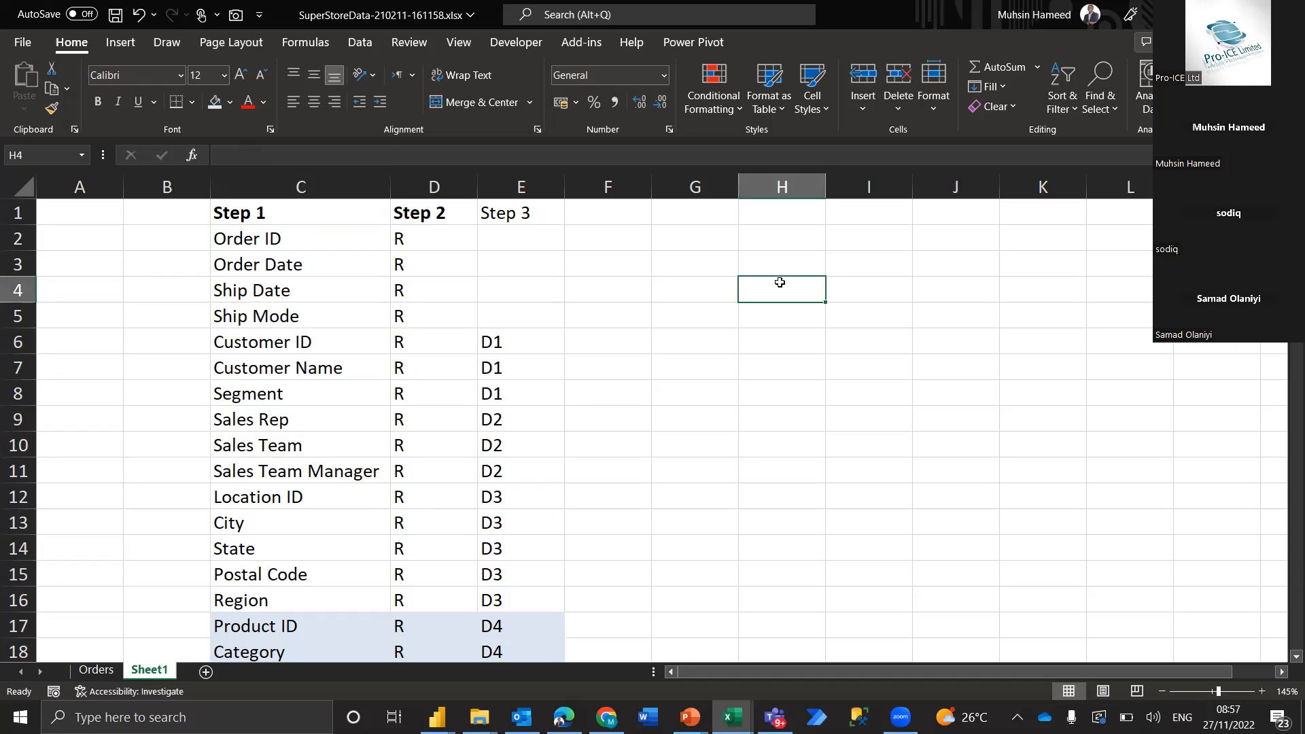
text(Abc124)
key(Return)
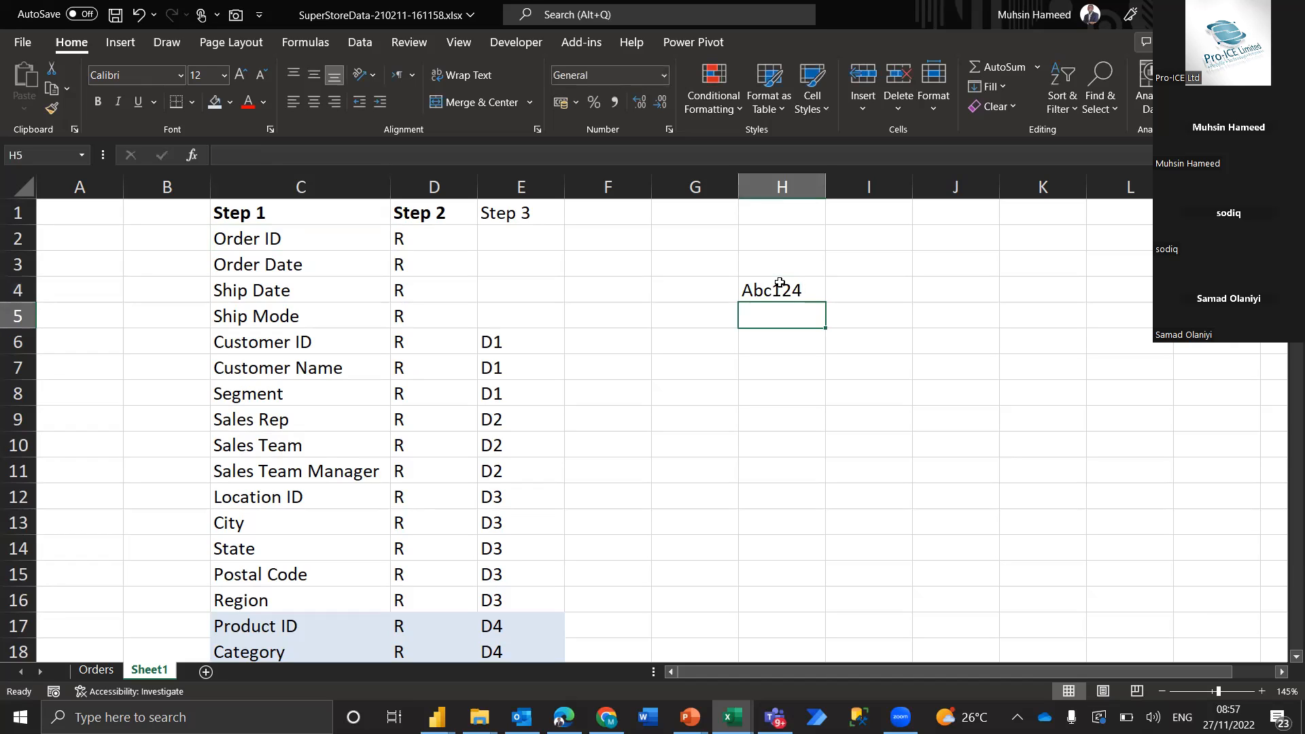
key(Right)
key(Up)
key(Left)
key(Right)
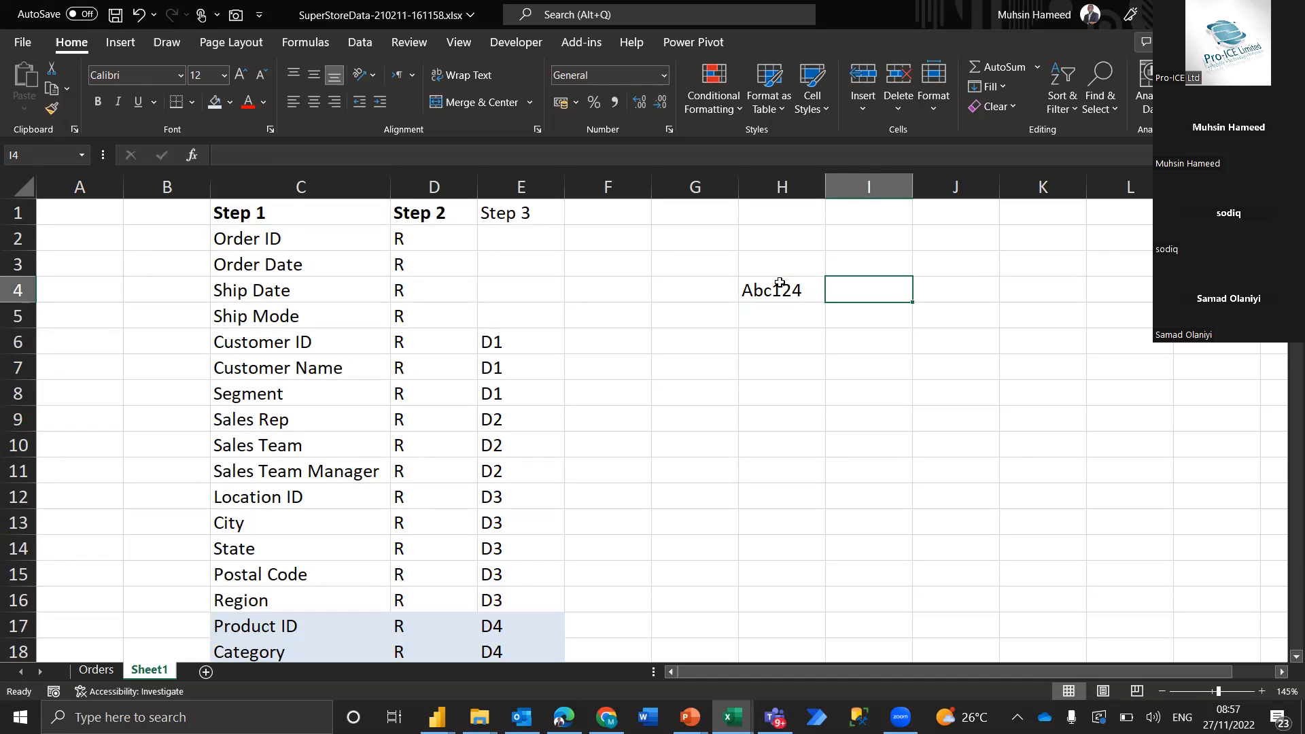
click(779, 284)
click(780, 283)
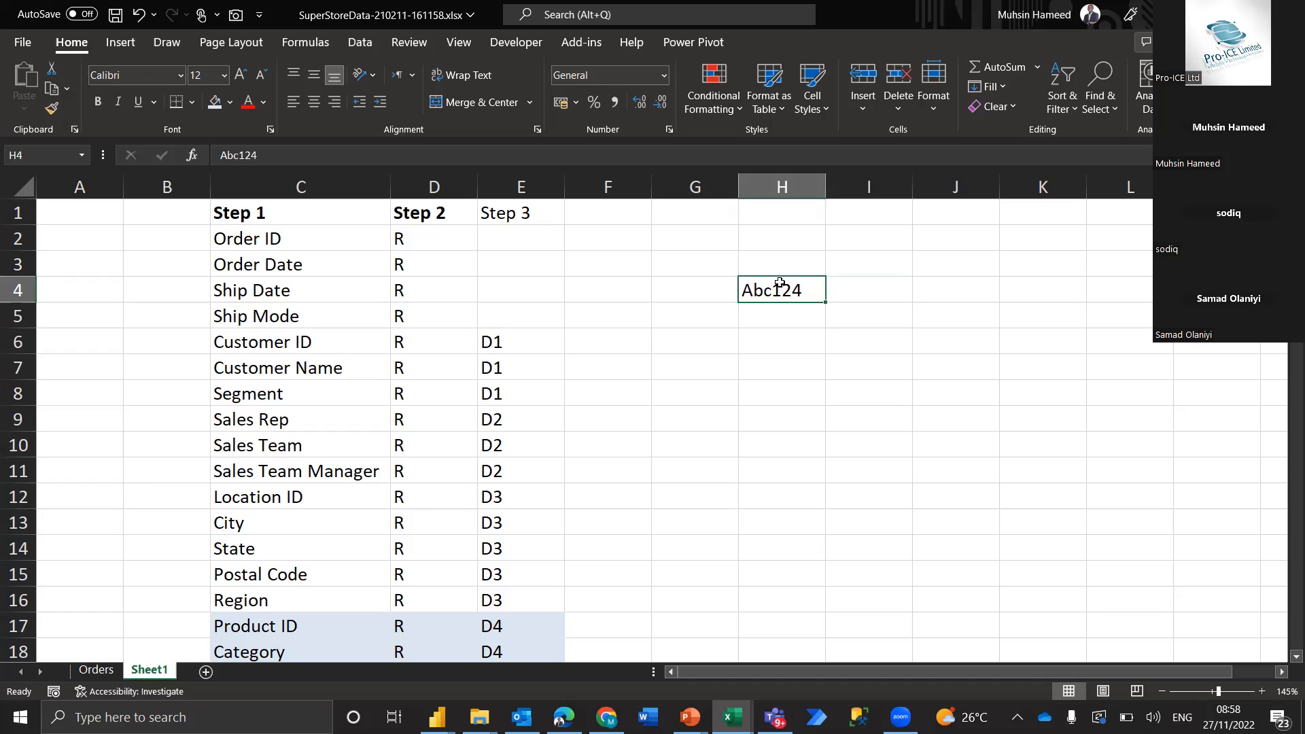
key(Right)
key(Up)
key(Down)
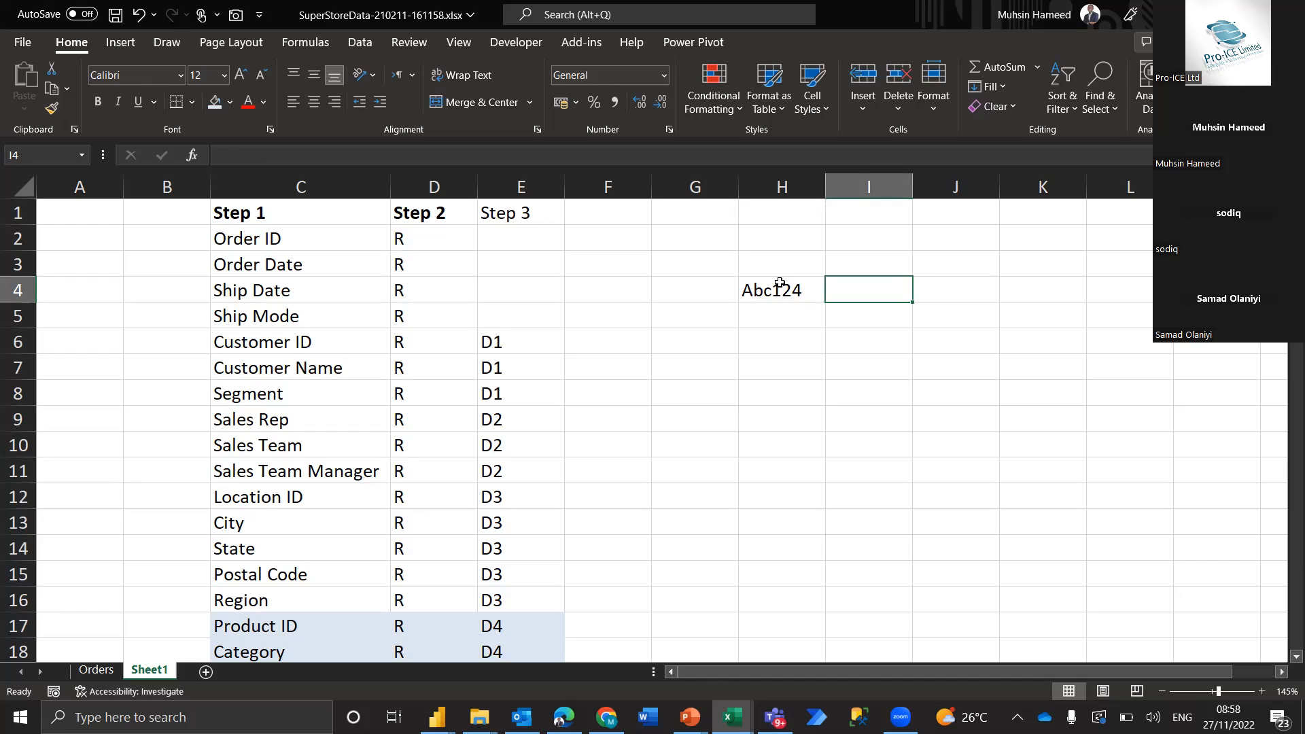
click(780, 284)
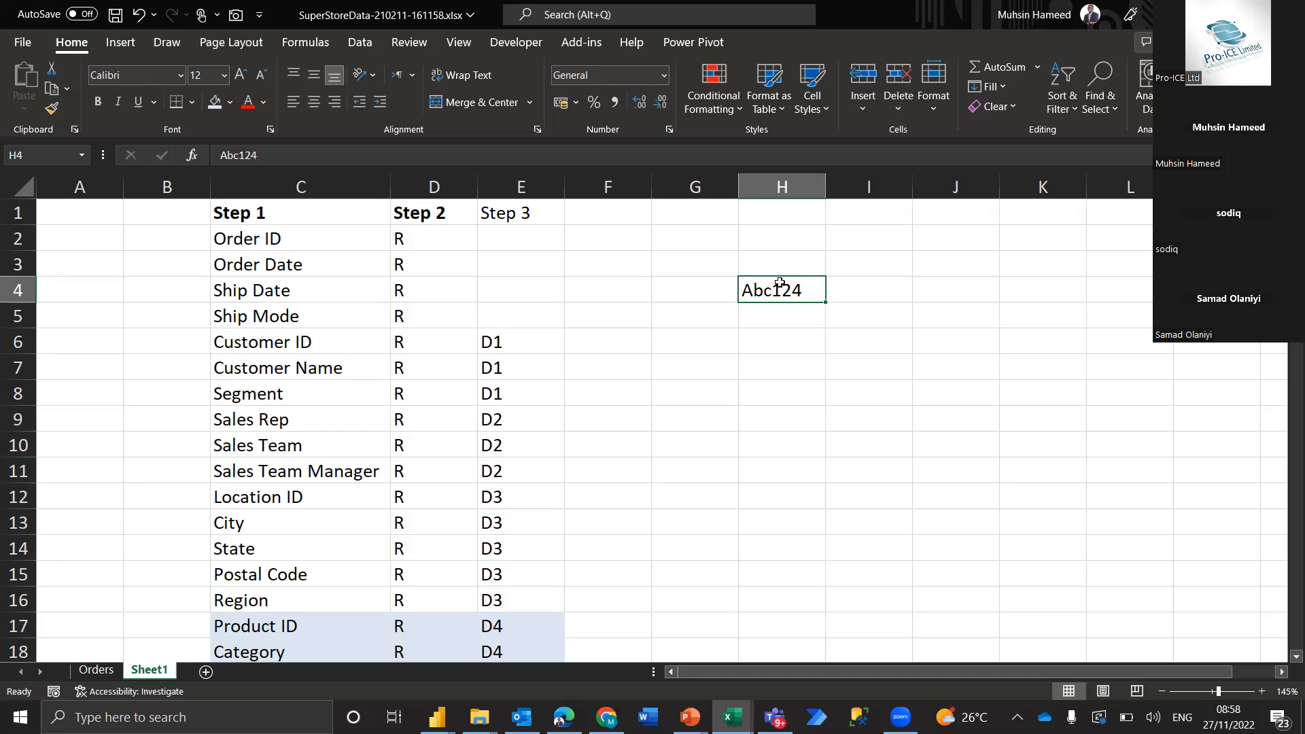
key(Left)
key(Right)
key(Right)
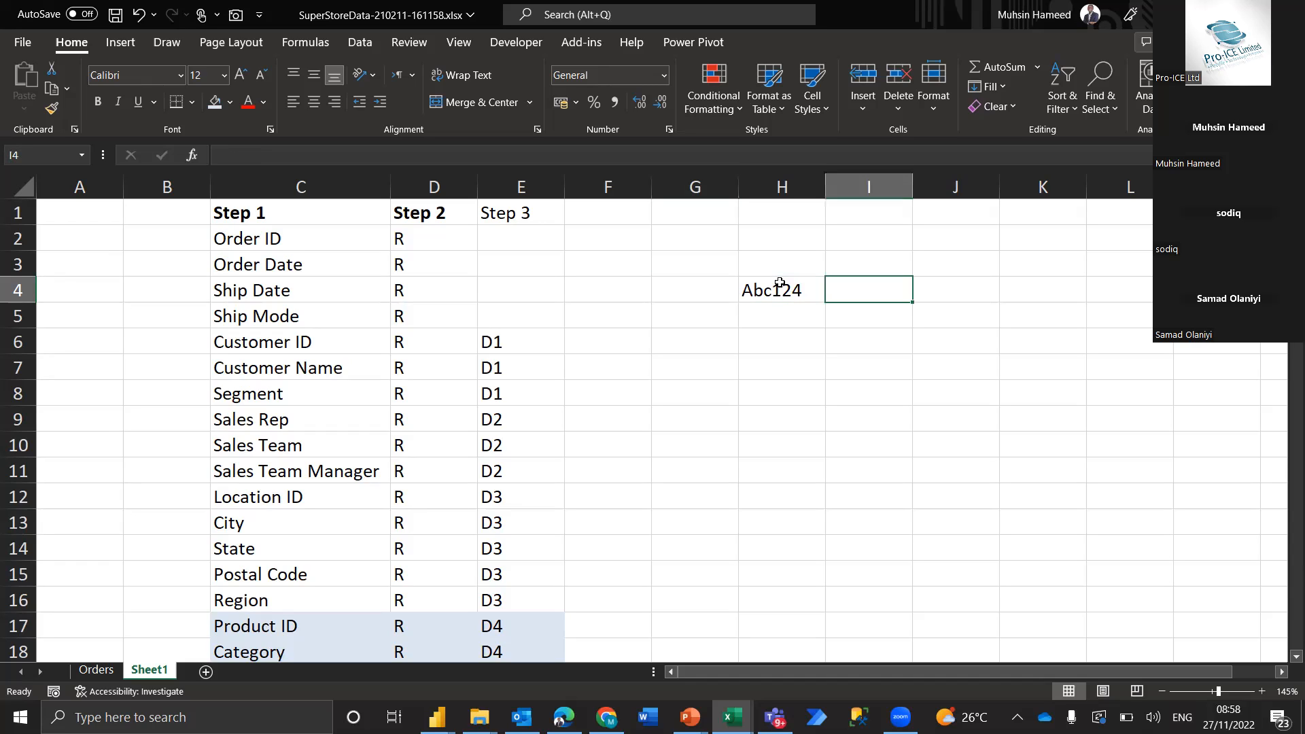
key(Down)
key(Left)
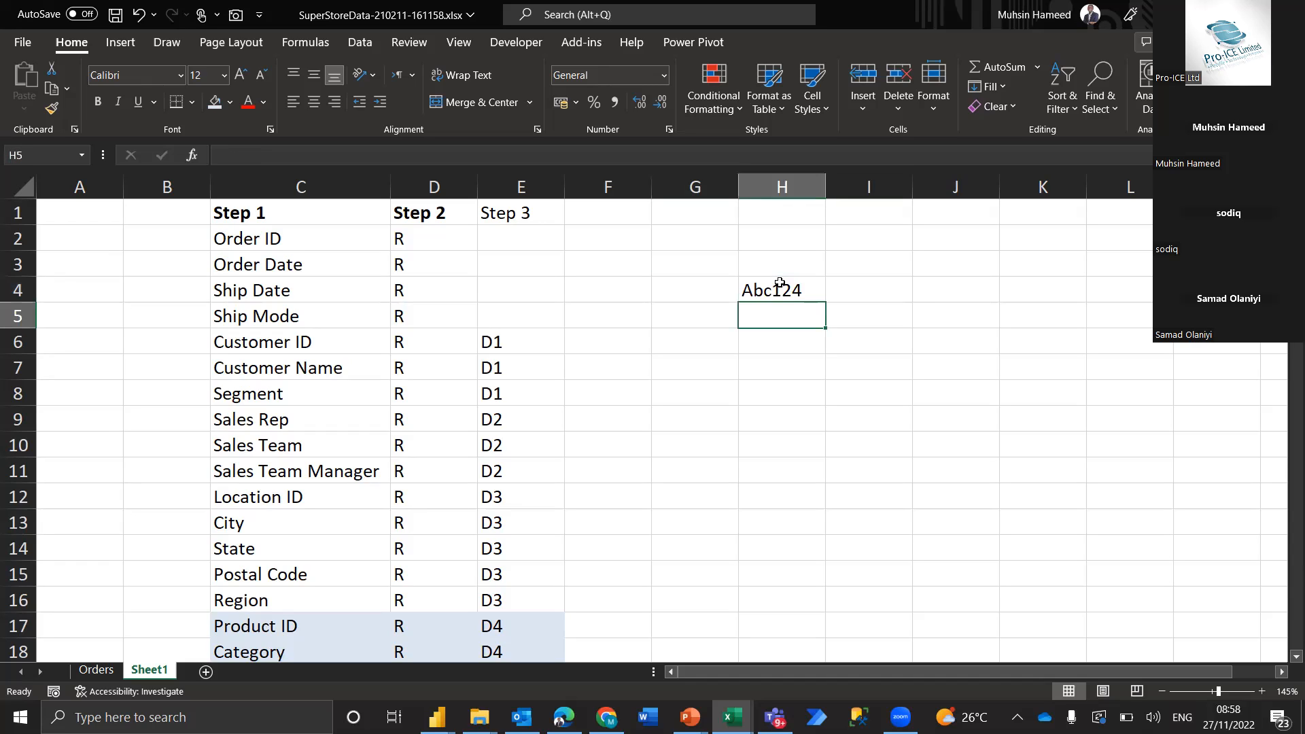
key(Left)
key(Up)
key(Up)
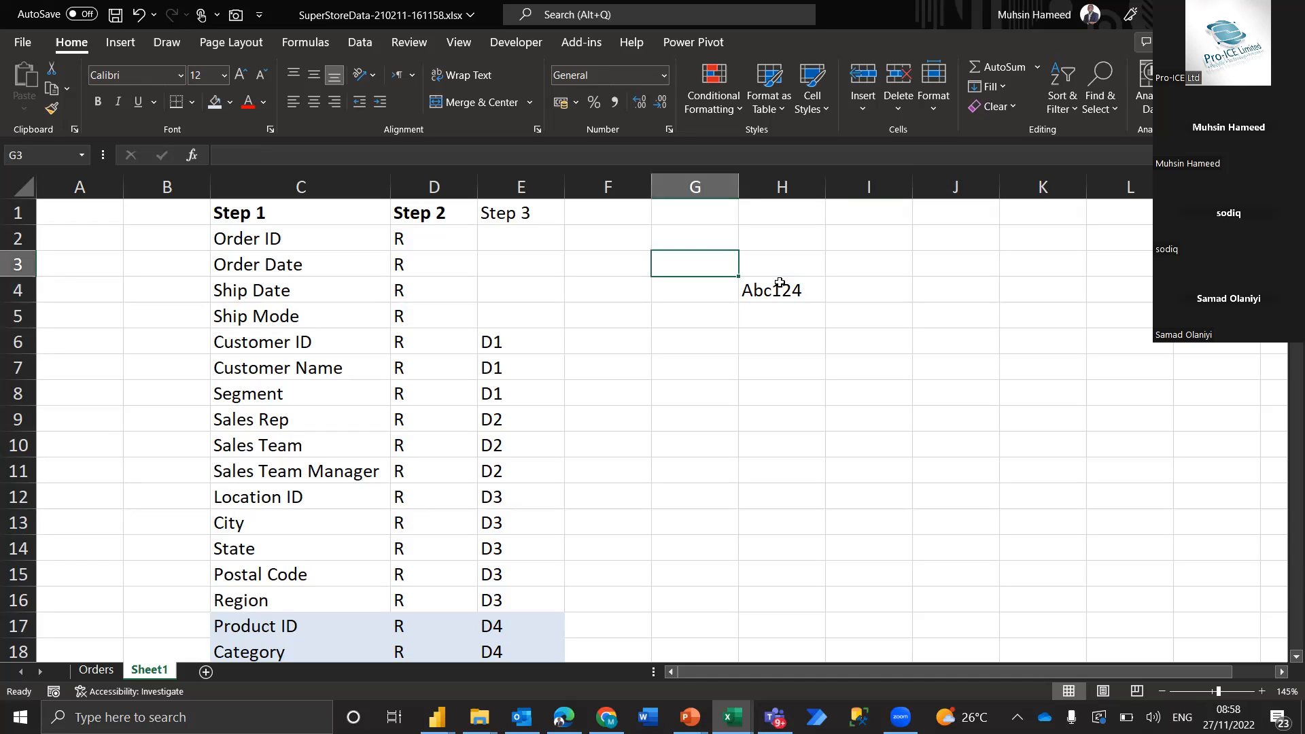
Examine the Sales Rep, Sales Team and Sales Team Manager fields in rows 9 to 11 with their R and D2 labels
key(Down)
key(Down)
key(Down)
key(Down)
key(Left)
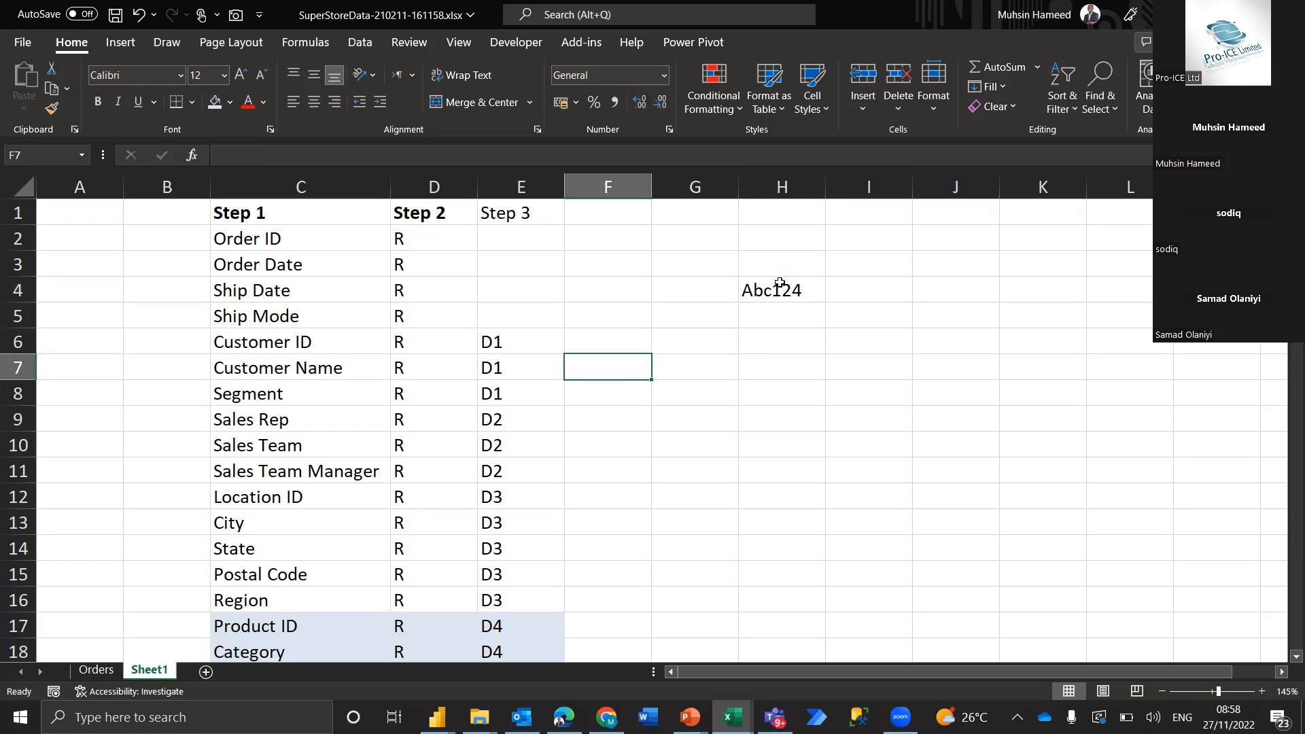
key(Down)
key(Down)
key(Left)
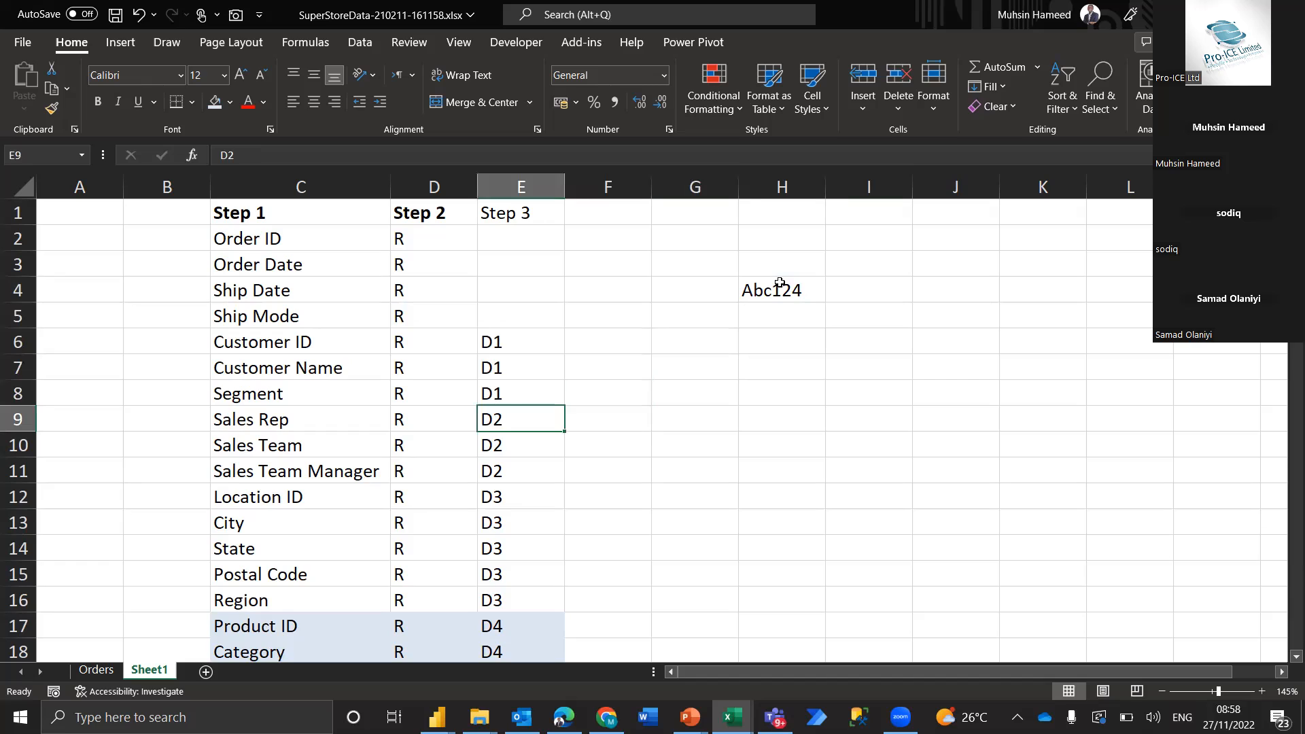
key(Left)
key(Left)
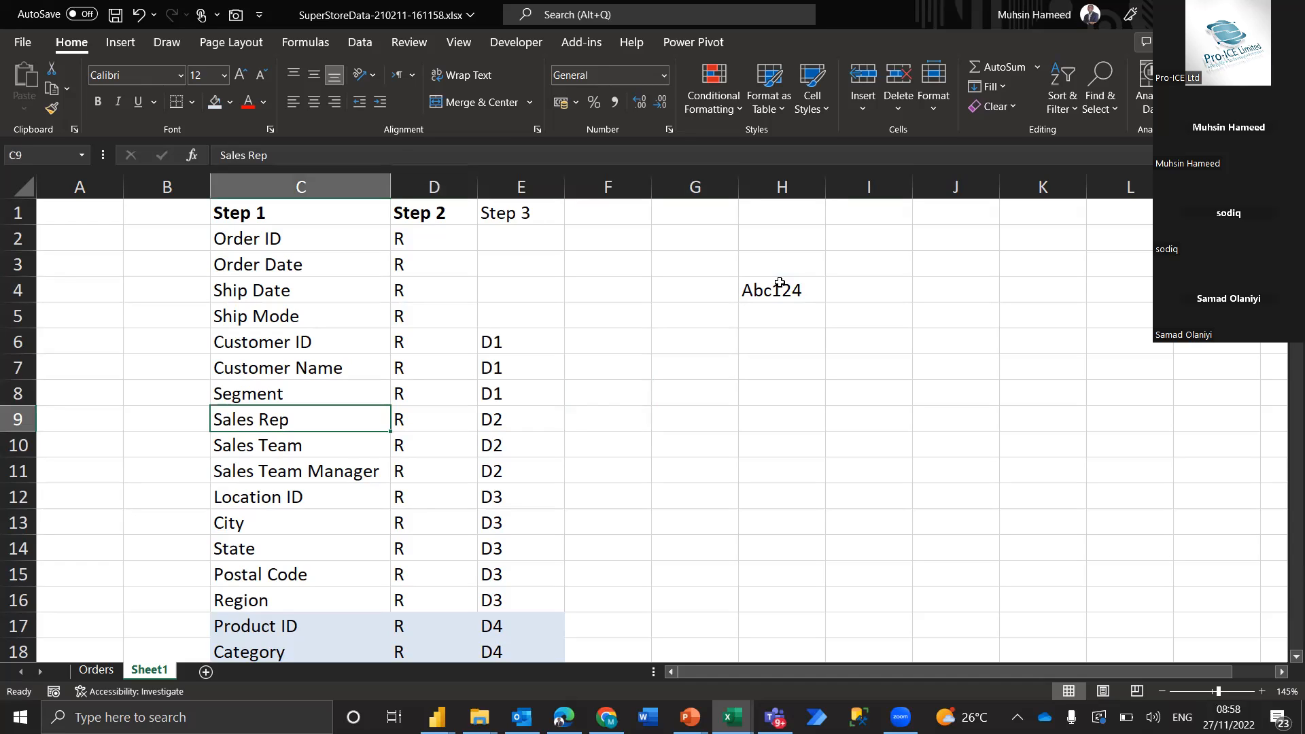
key(Right)
key(Left)
key(Right)
key(Left)
key(Down)
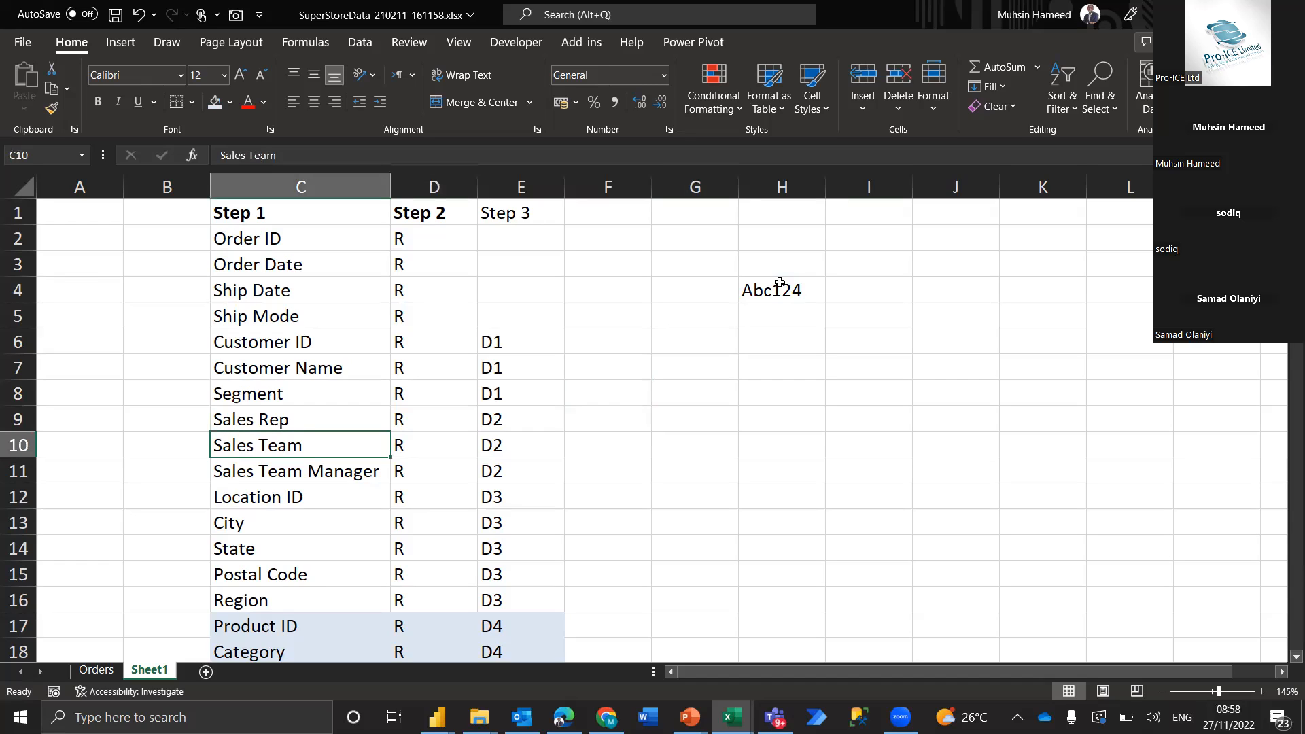
key(Right)
key(Left)
key(Down)
key(Up)
key(Right)
key(Left)
key(Down)
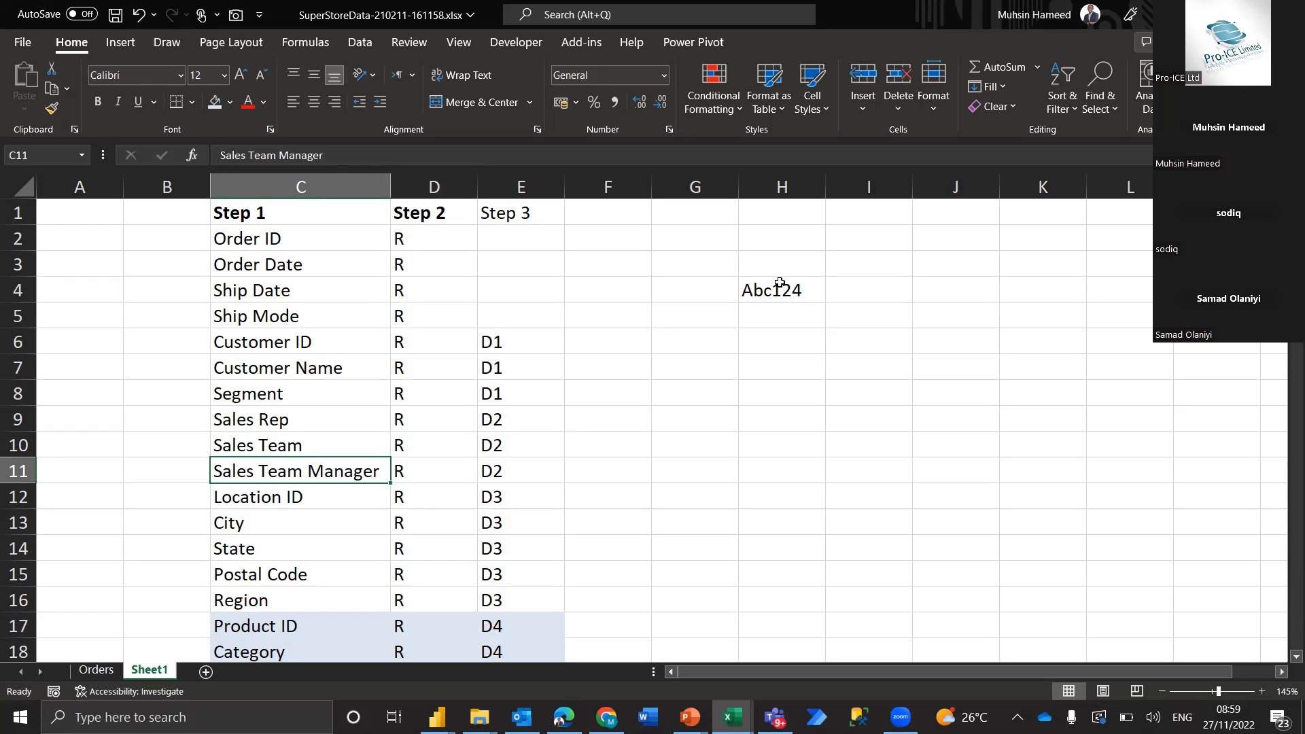
key(Right)
key(Right)
key(Right)
key(Left)
key(Left)
key(Left)
Go through the ungrouped fields Order ID, Order Date, Ship Date and Ship Mode in C2:C5
key(Up)
key(Up)
key(Up)
key(Up)
key(Up)
key(Up)
key(Up)
key(Up)
key(Up)
key(Up)
key(Down)
key(Down)
key(Up)
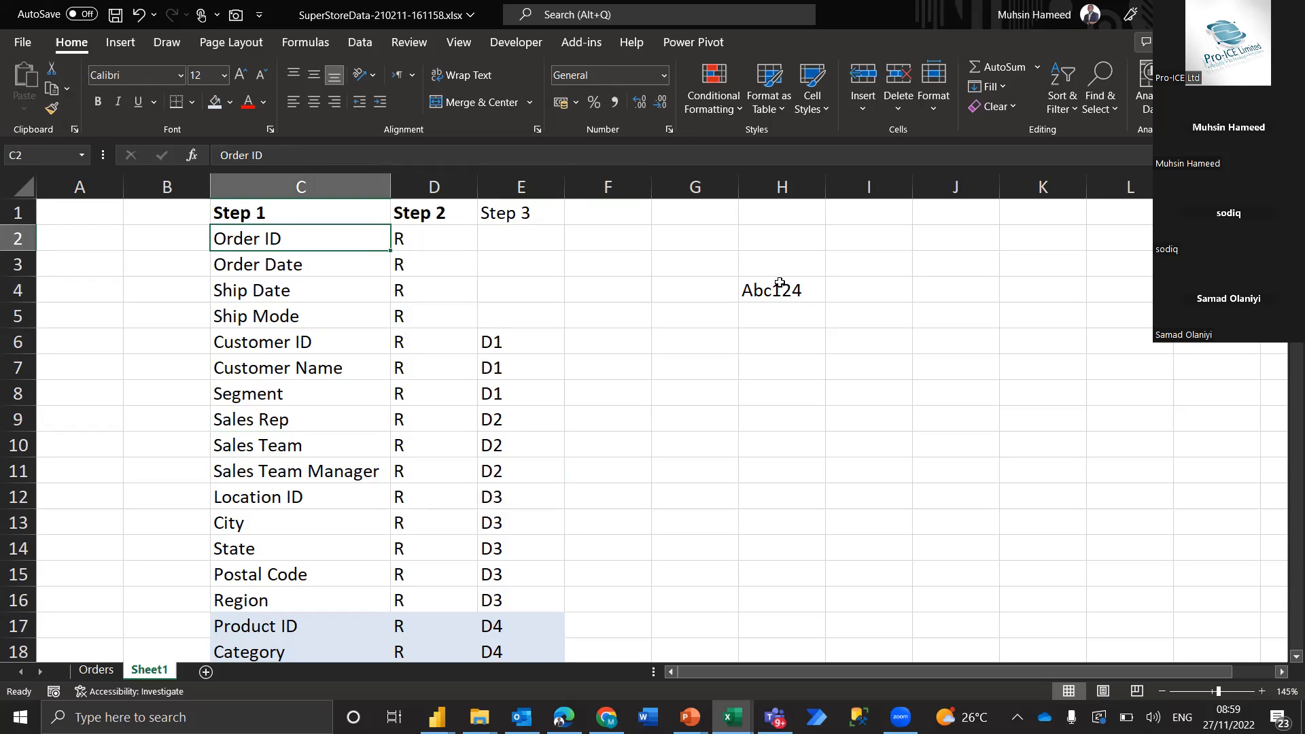
key(Down)
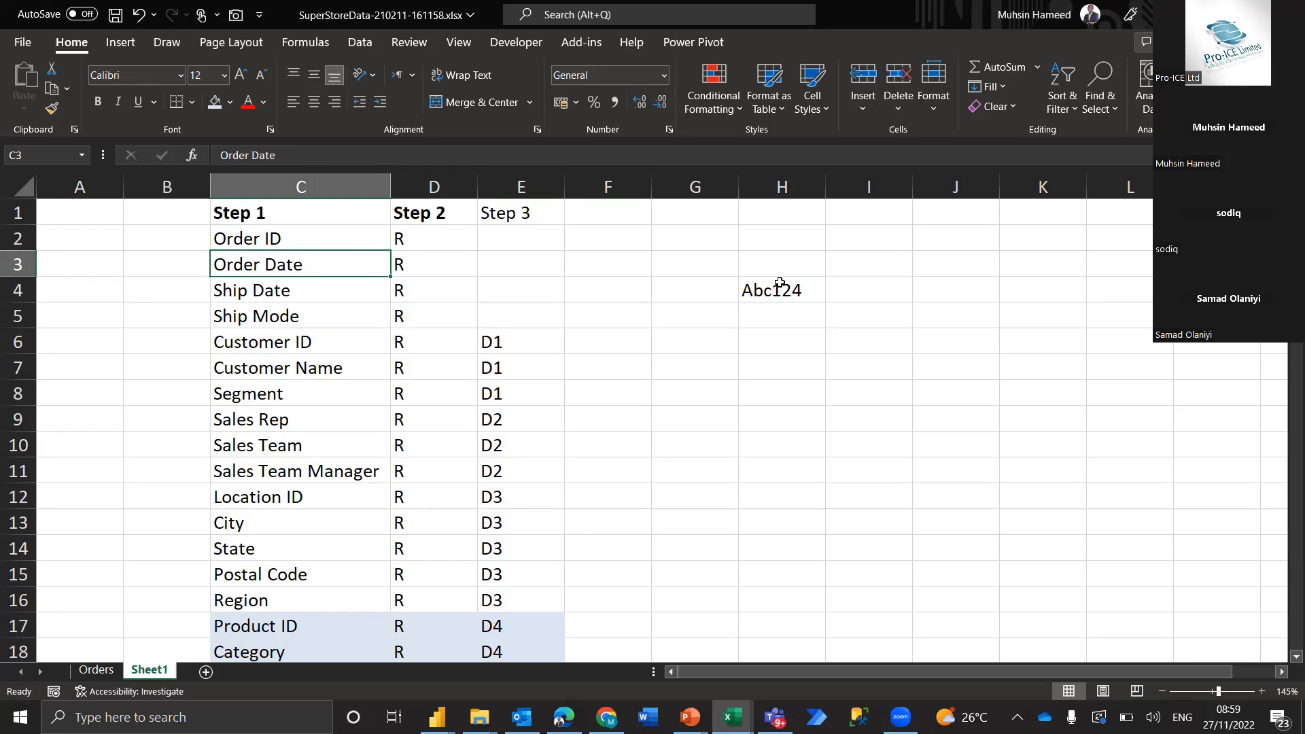
key(Down)
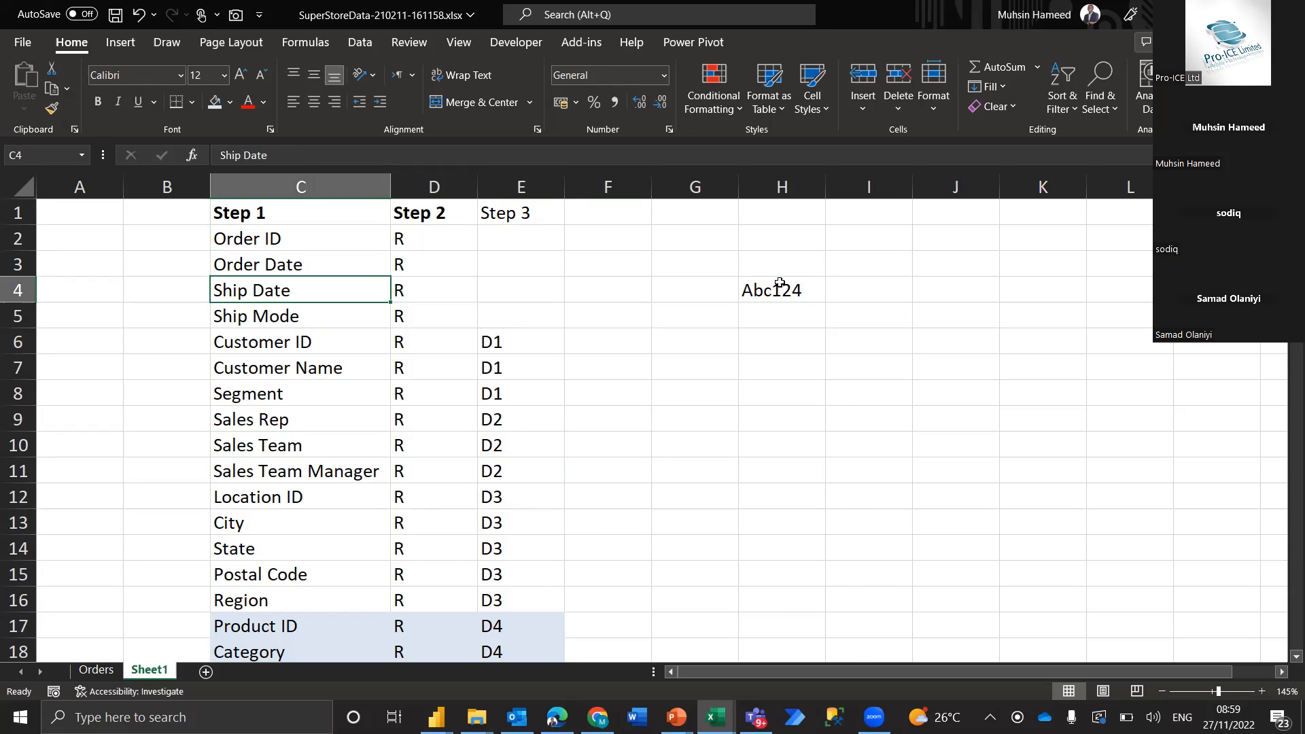
key(Down)
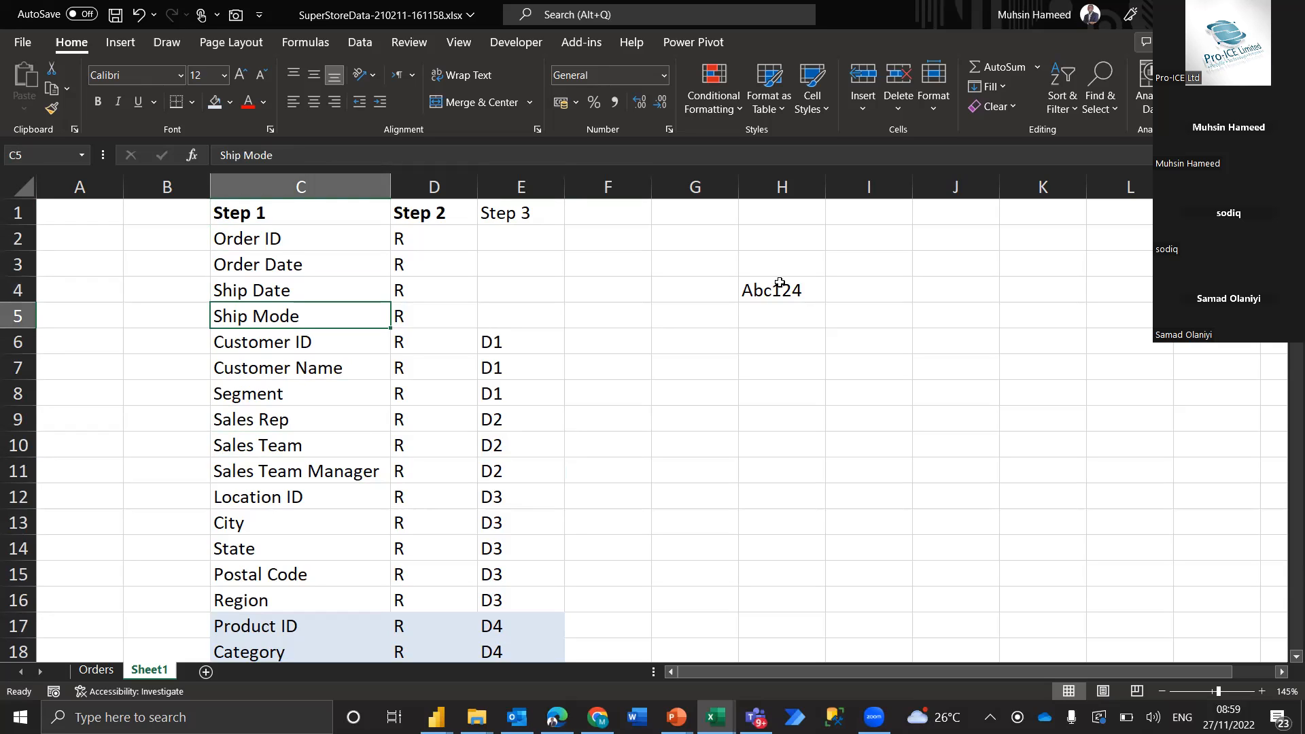
key(Up)
key(Up)
key(Up)
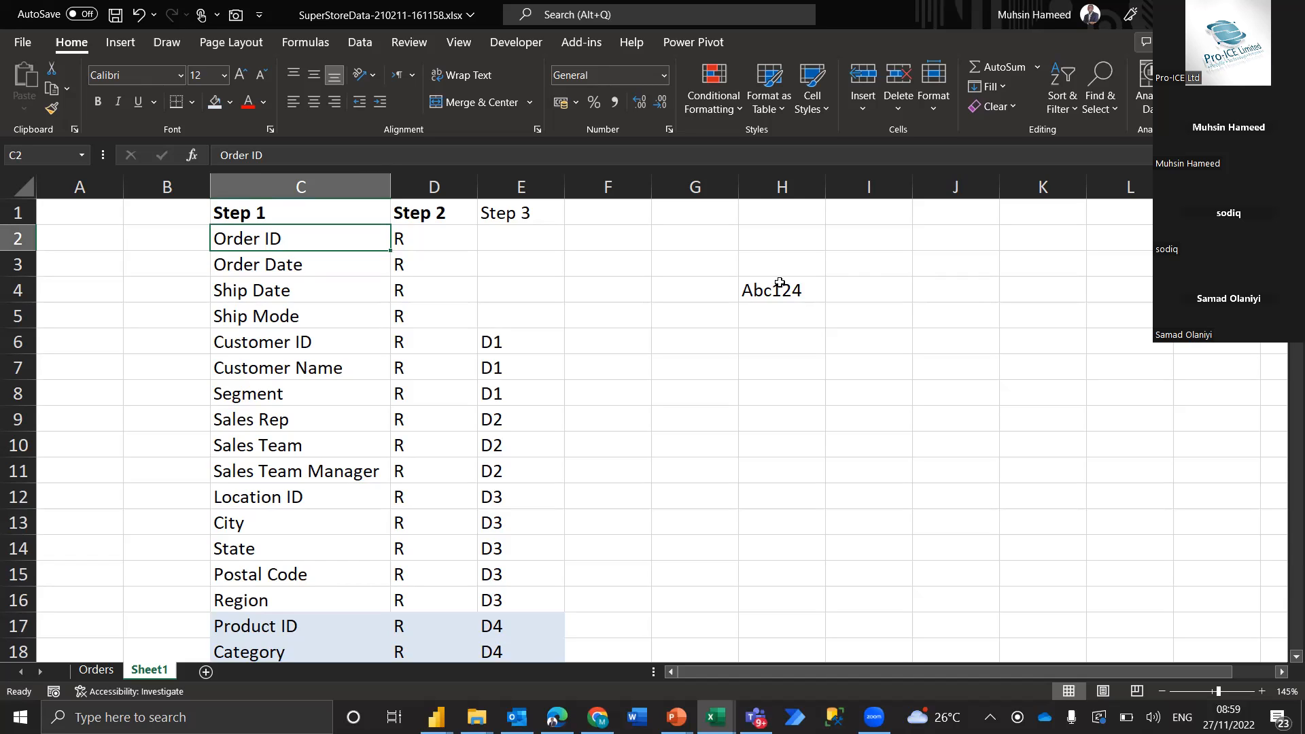
key(Down)
key(Up)
key(Right)
key(Right)
key(Right)
key(Right)
key(Right)
key(Right)
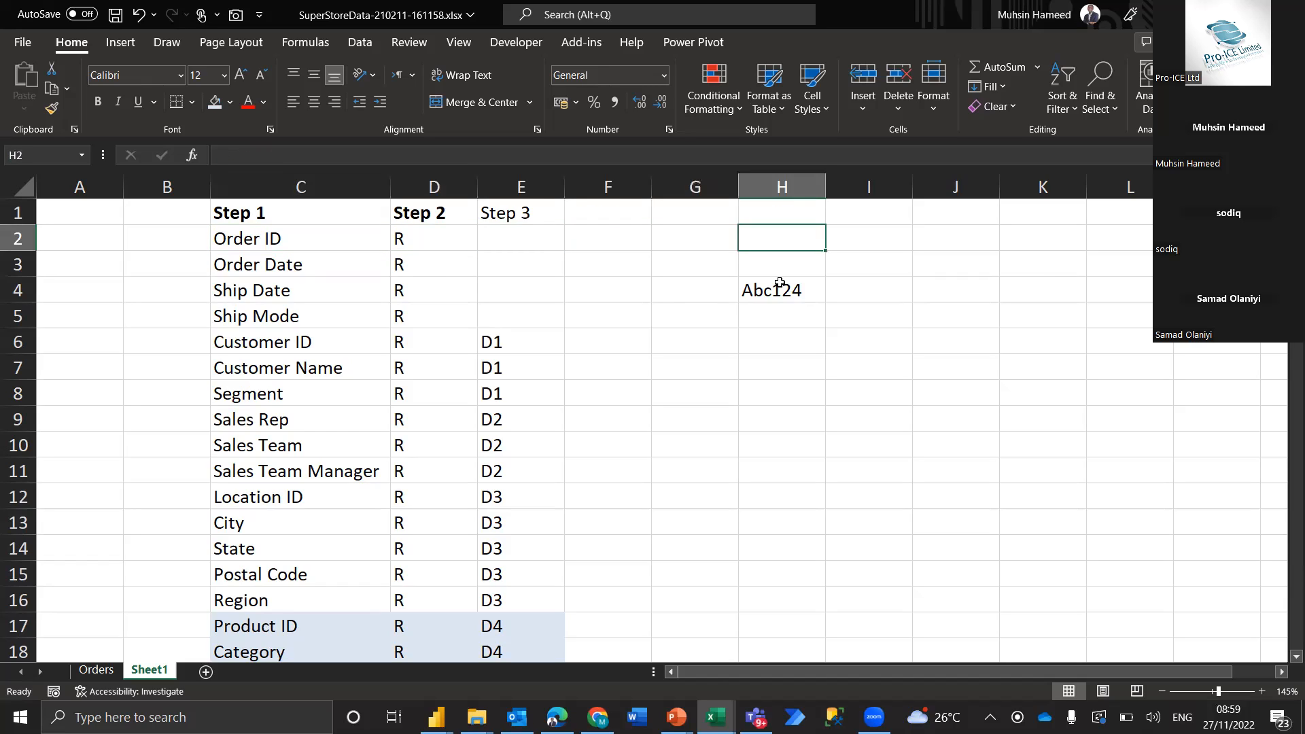
key(Down)
key(Left)
key(Left)
key(Down)
key(Down)
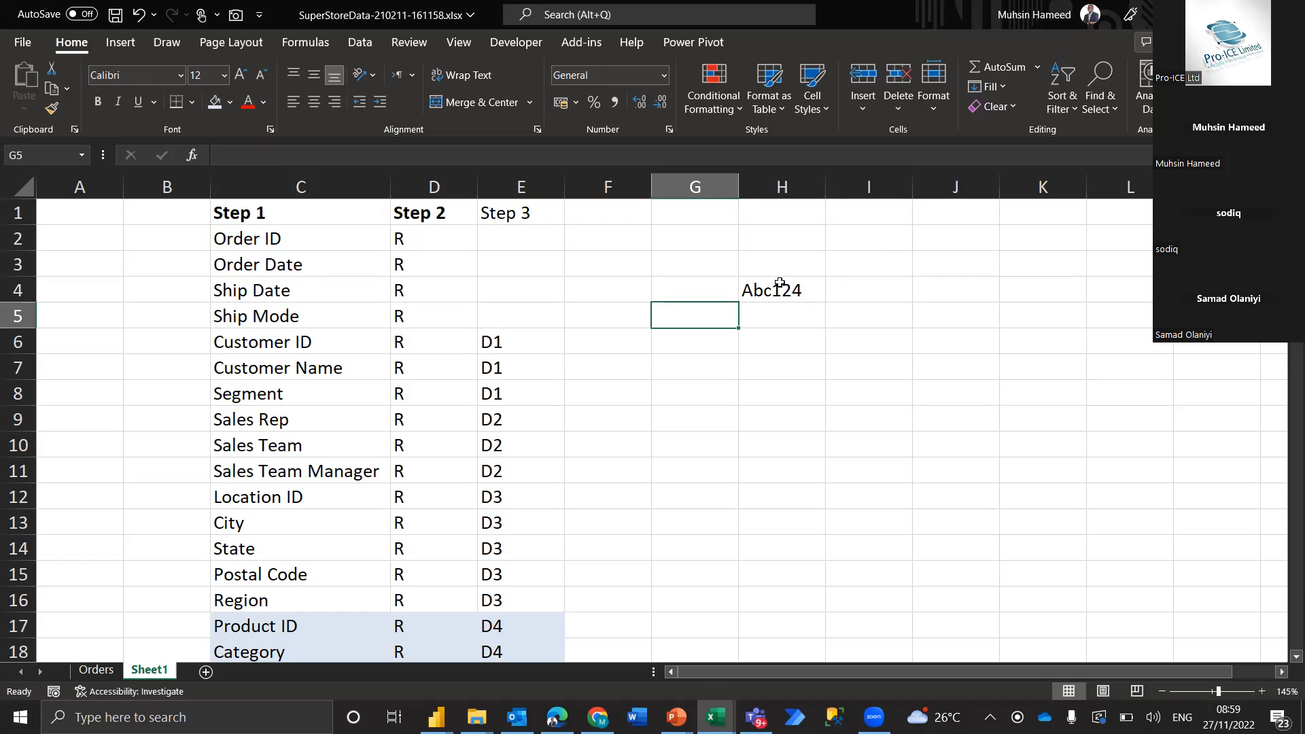
Re-examine the Order ID, Order Date and Ship Date fields in C2:C4
key(Left)
key(Left)
key(Up)
key(Up)
key(Up)
key(Up)
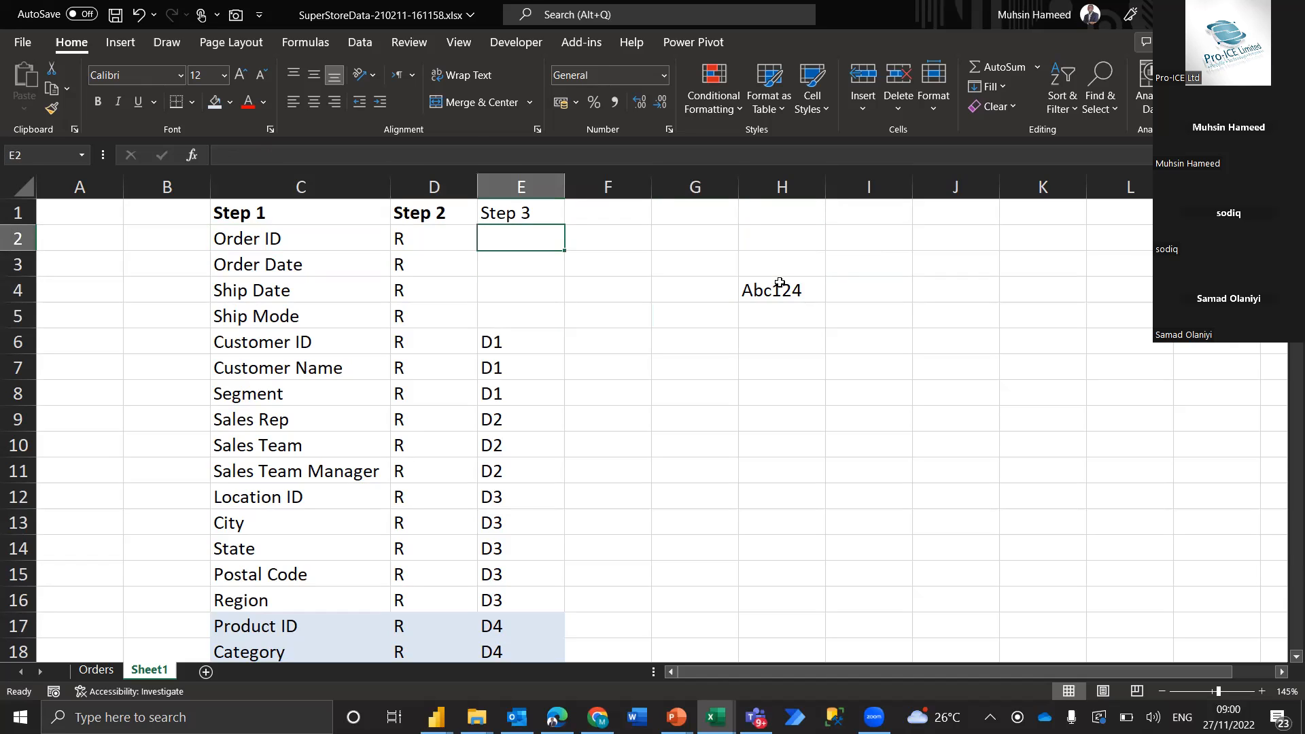
key(Down)
key(Left)
key(Left)
key(Down)
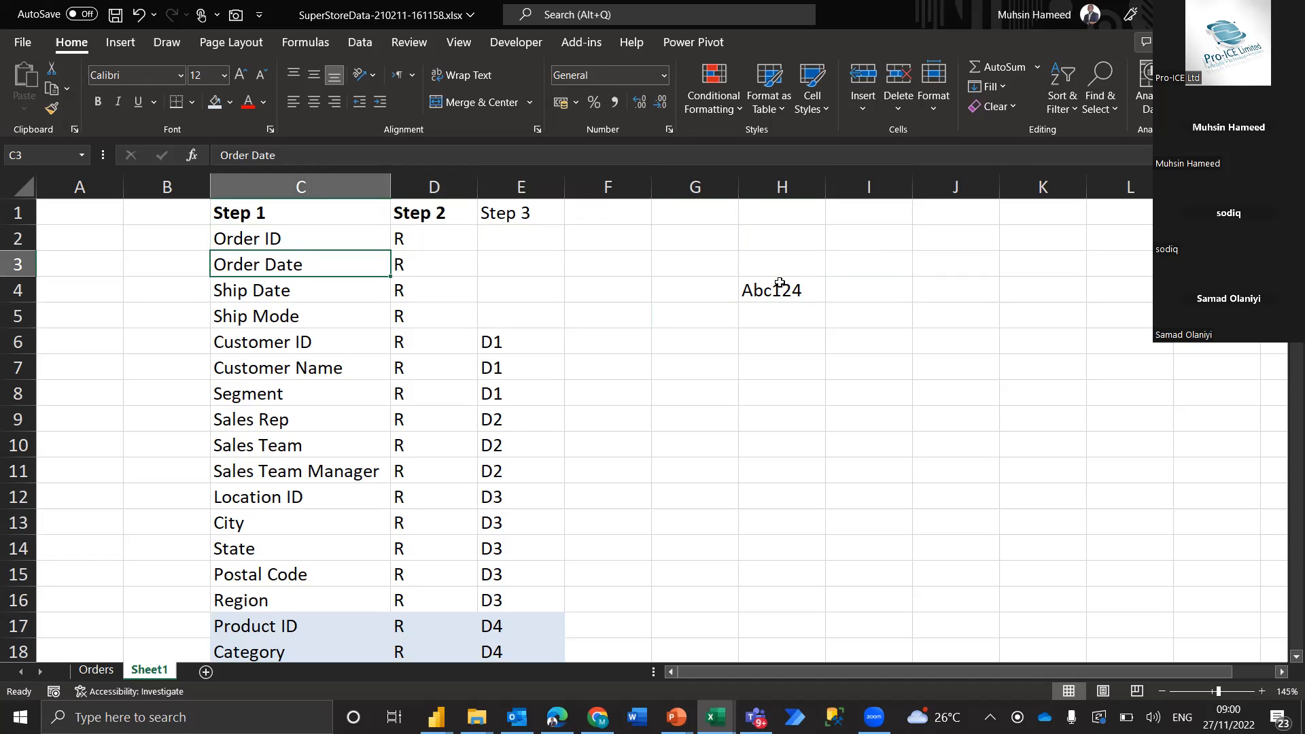
key(Up)
key(Down)
key(Down)
key(Up)
key(Up)
Enter Cap in I4 as the sample product beside the sample order ID
key(Right)
key(Right)
key(Right)
key(Right)
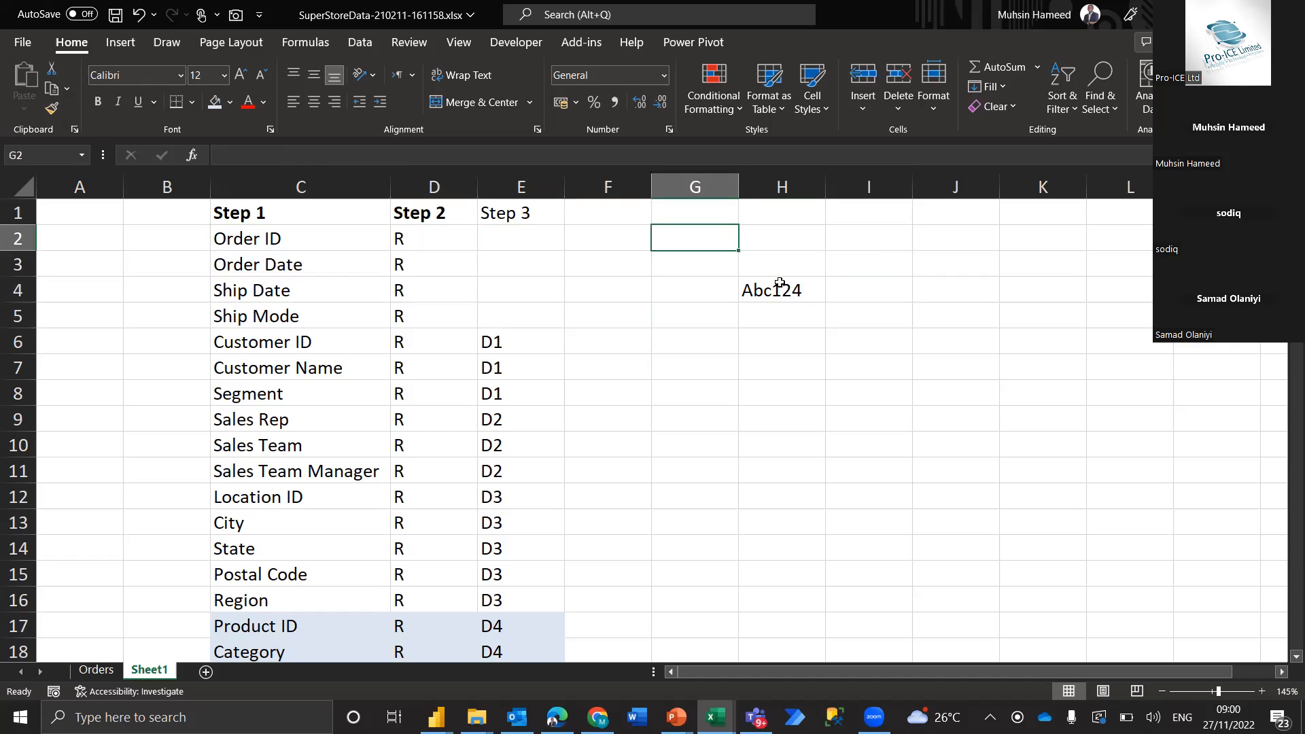
key(Down)
key(Down)
key(Right)
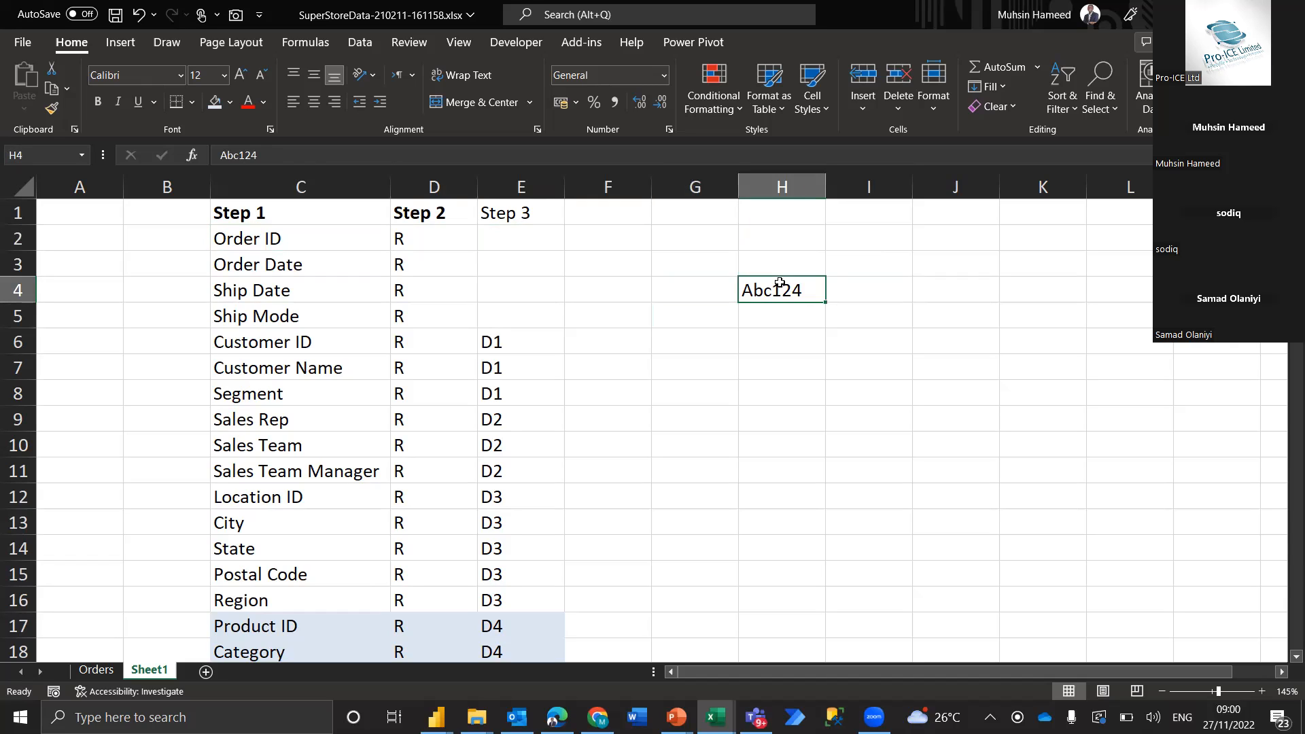
key(Right)
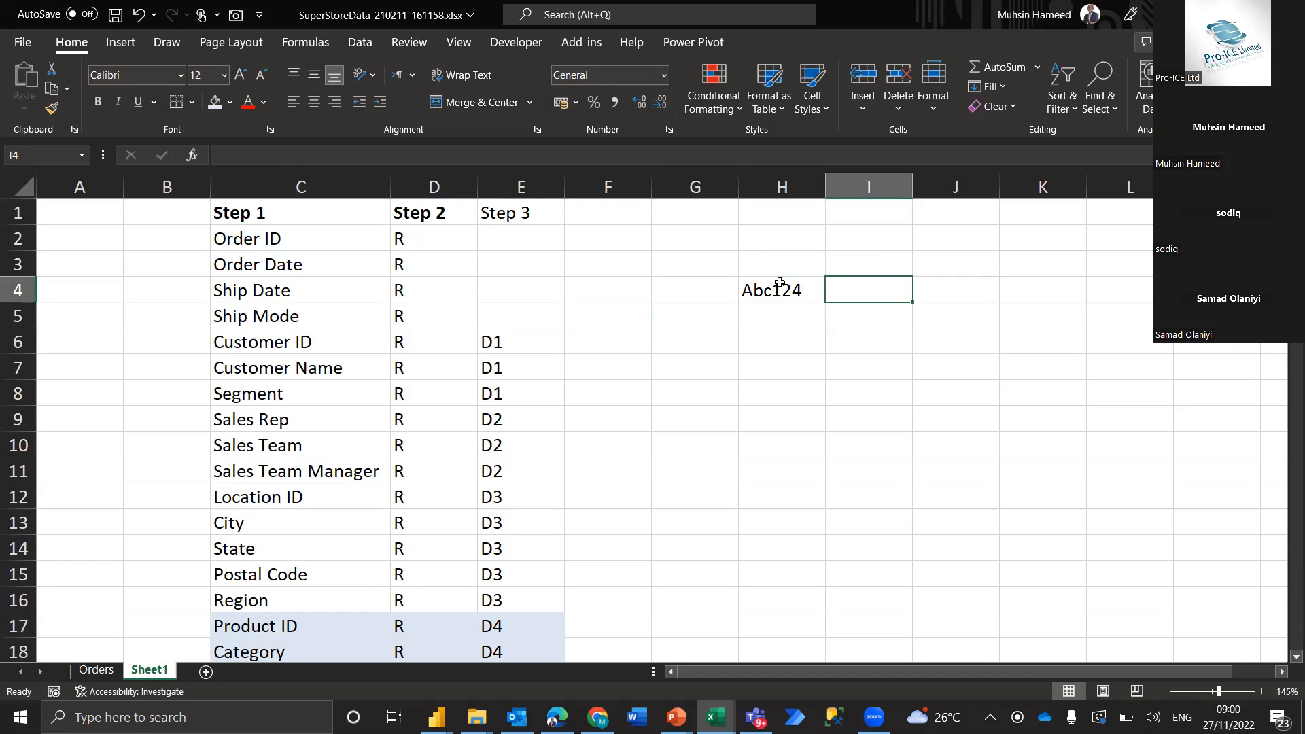
text(Cap)
key(Return)
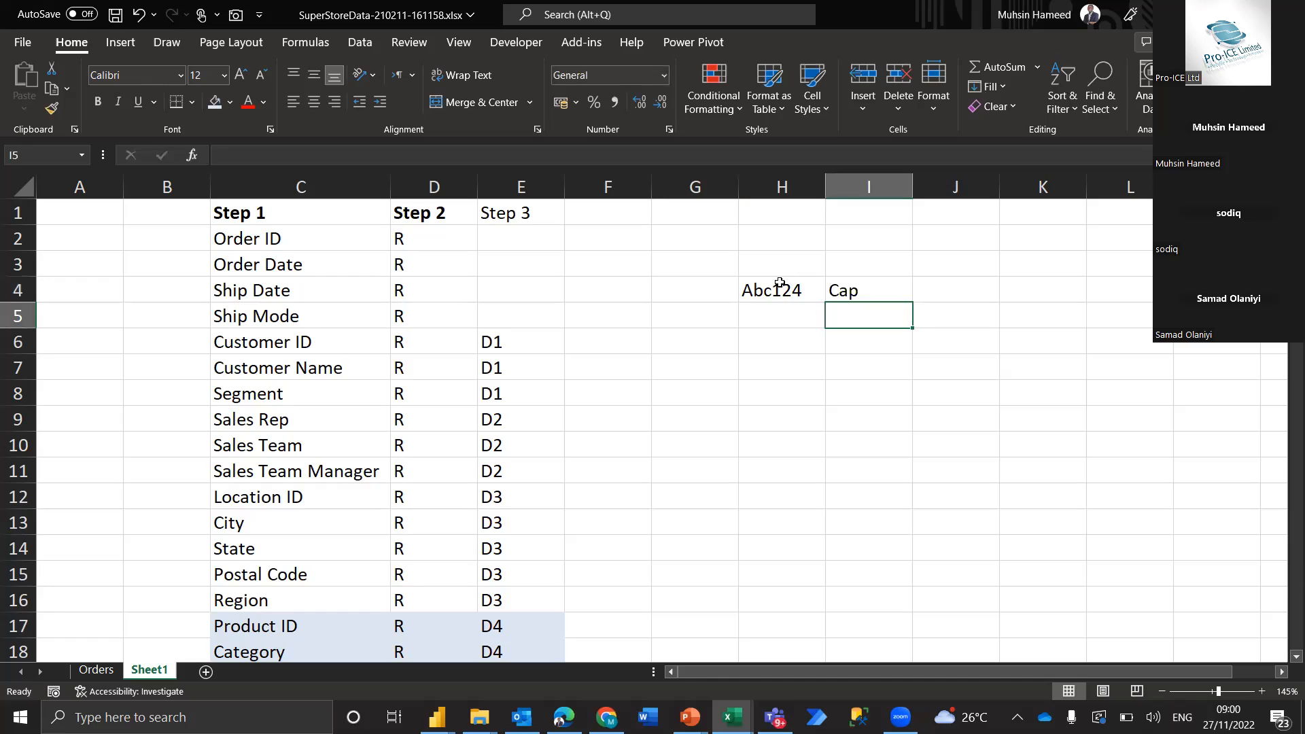
Enter the current date, 27/11/2022, in J4 as the sample order's date
key(Up)
key(Left)
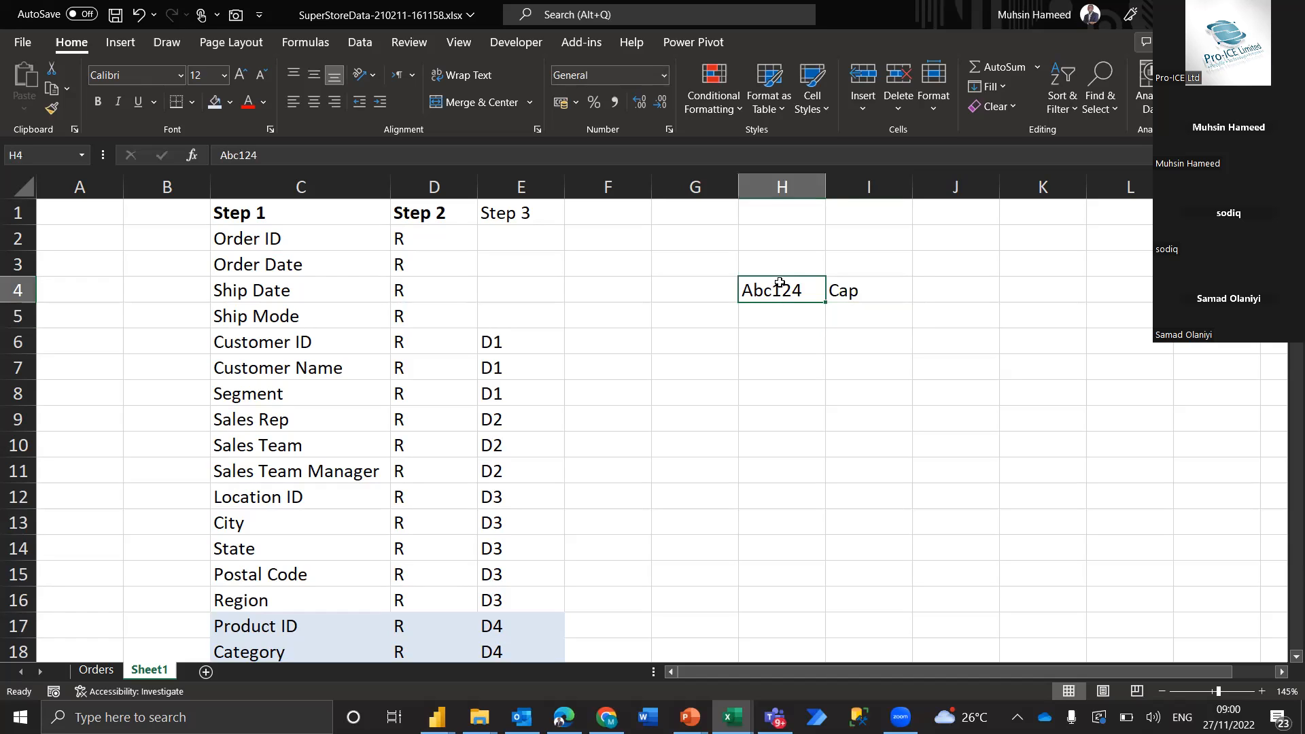
key(Right)
key(Right)
key(Left)
key(Left)
key(Right)
key(Right)
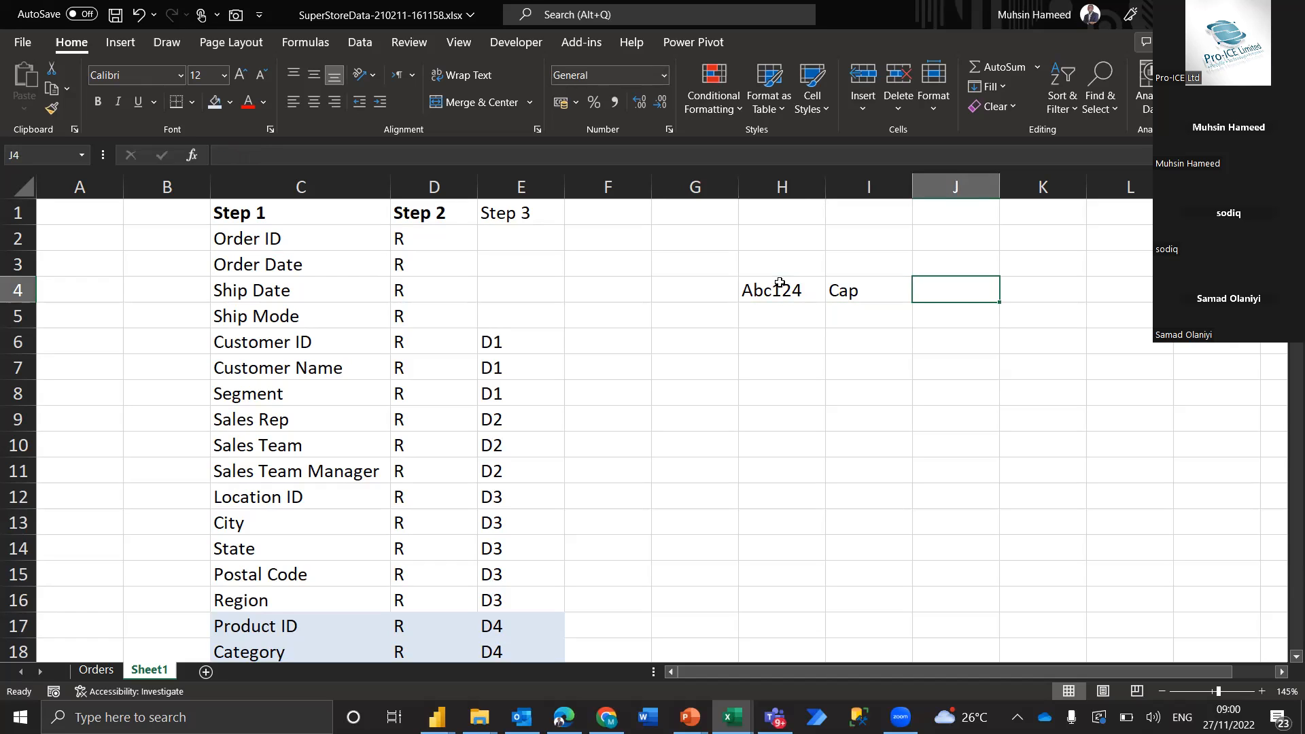
key(ctrl+semicolon)
key(Return)
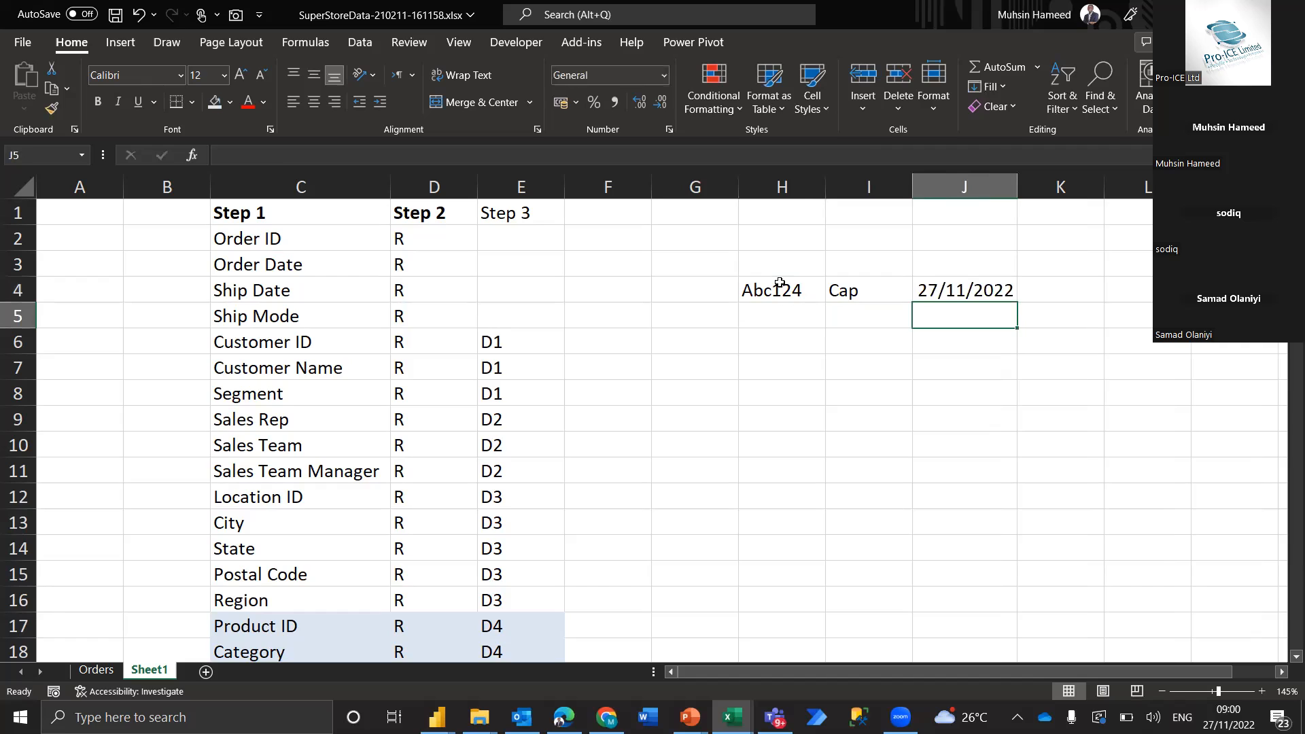
Enter First Class in K4 as the sample order's ship mode, beside the order date
key(Left)
key(Left)
key(Up)
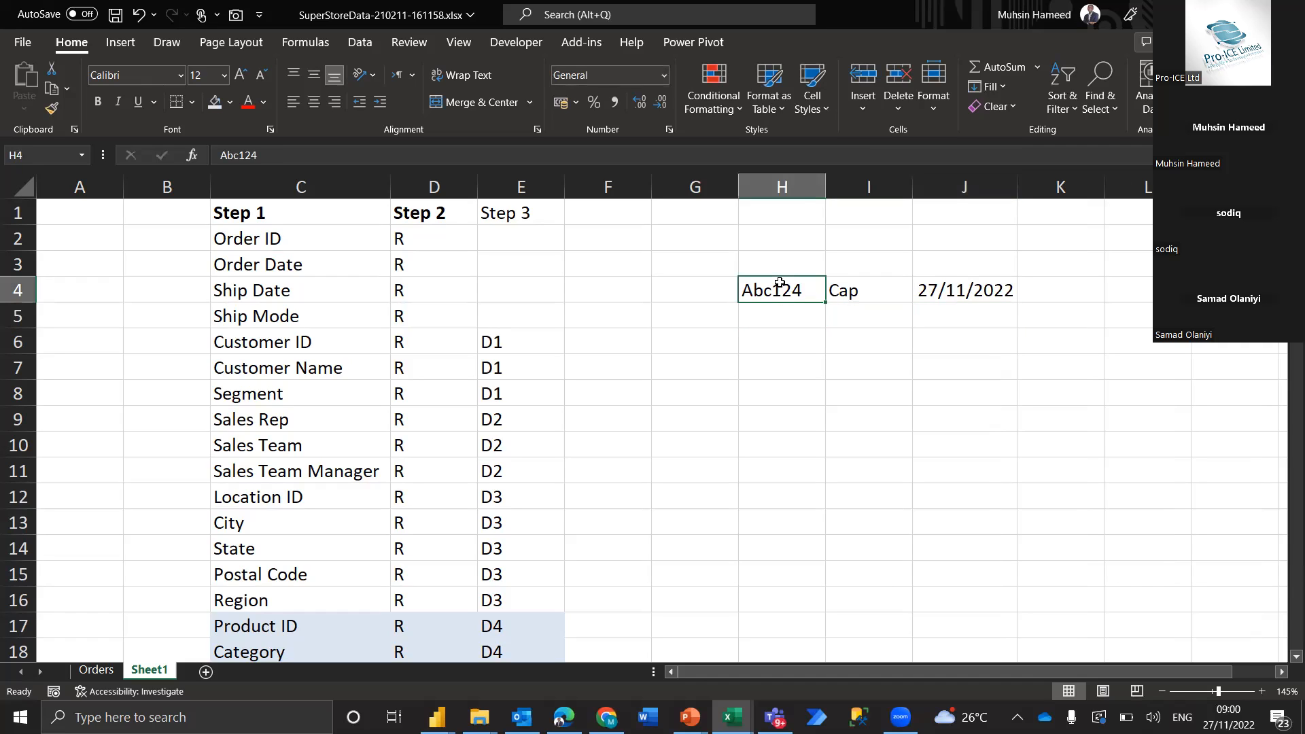
key(Right)
key(Right)
key(Right)
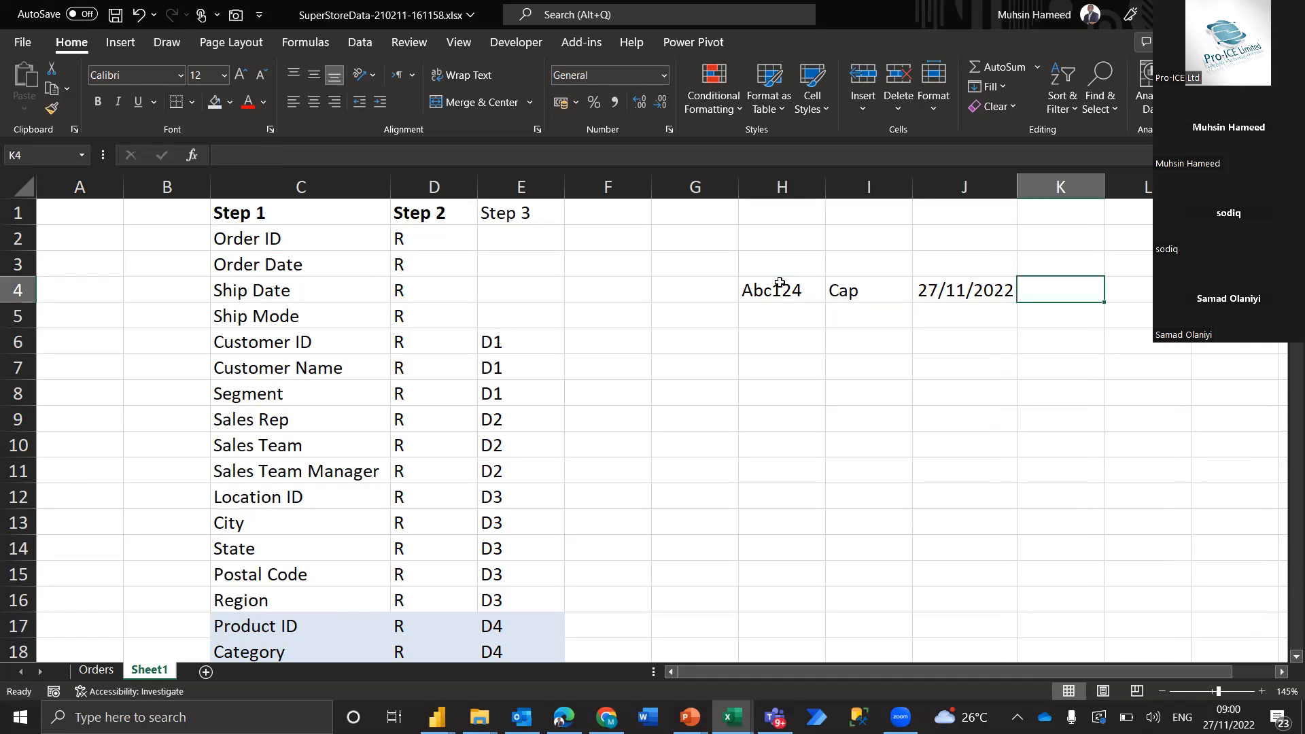
text(Fir)
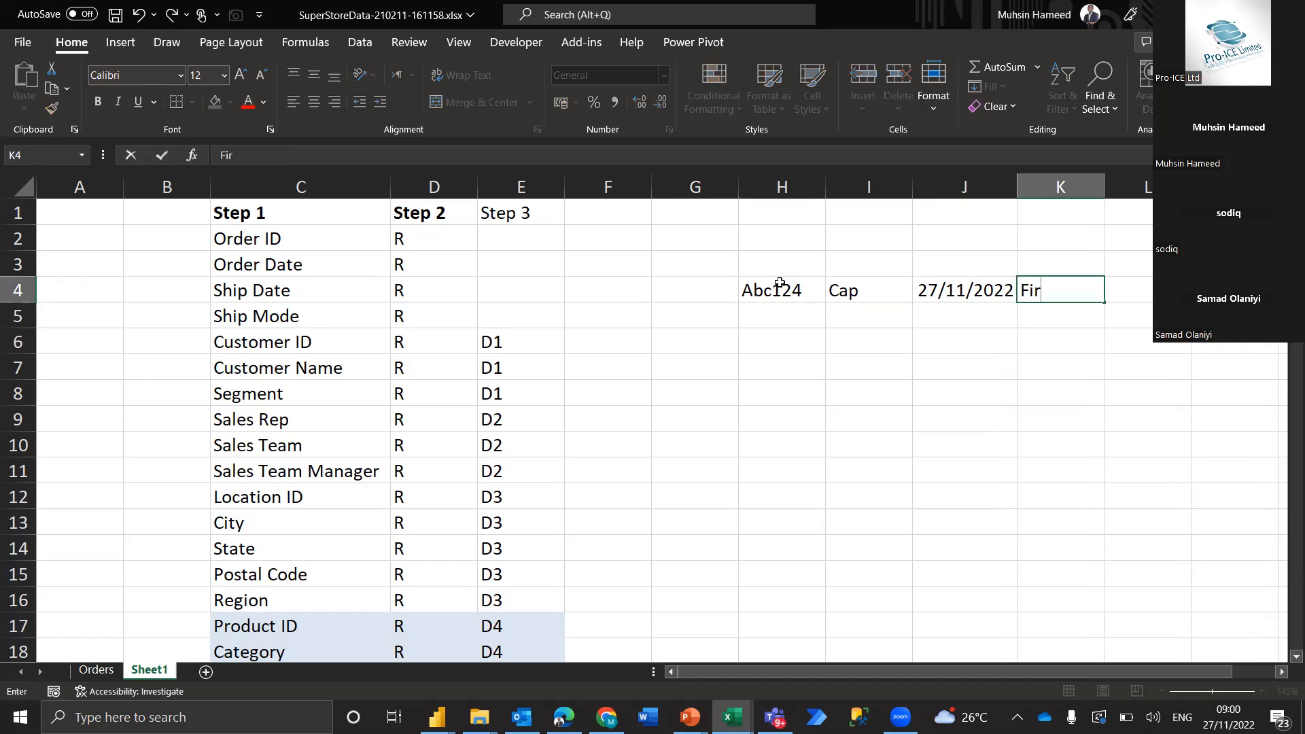
text(st Class)
key(Return)
Compare the sample order row starting at H4 with the order fields in C2:C5 and the customer fields in C6:C8
key(Left)
key(Left)
key(Up)
key(Up)
key(Left)
key(Down)
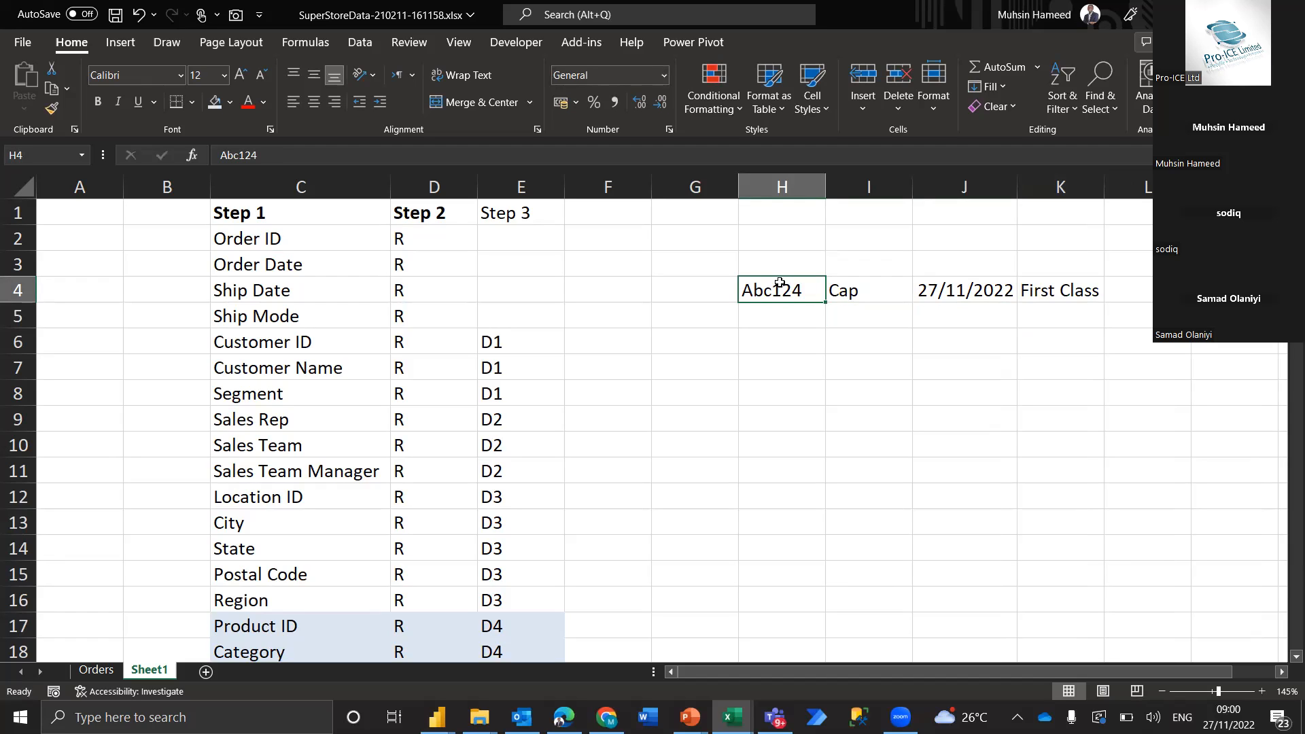
drag(359, 248, 360, 329)
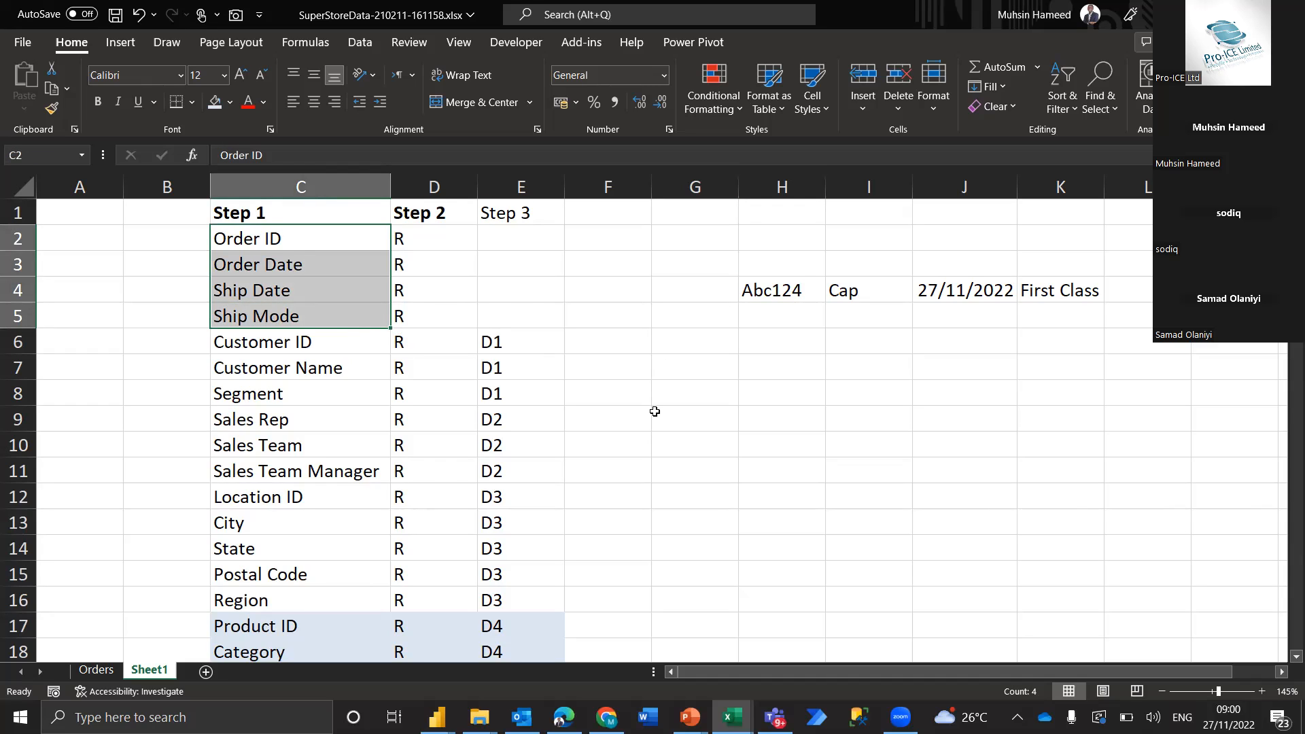
scroll(655, 411, down, 1)
click(319, 322)
drag(319, 321, 318, 376)
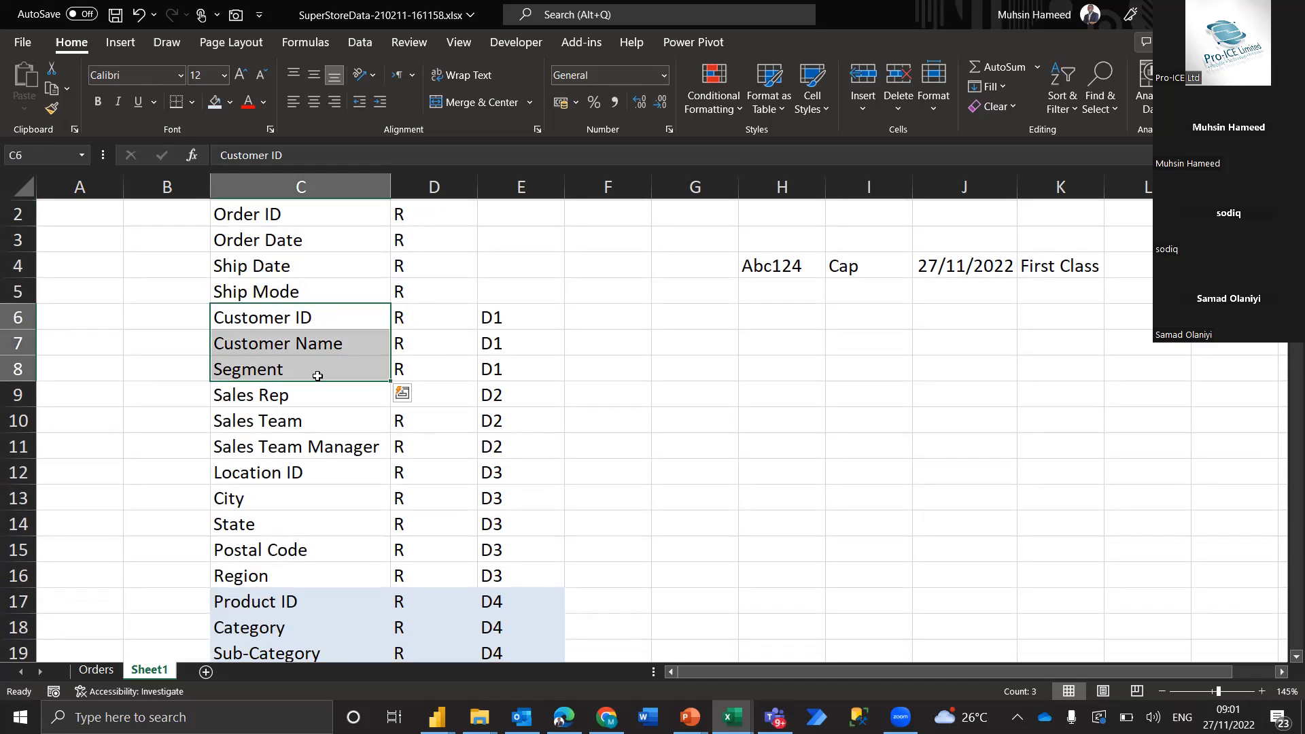
Check the Order ID and Order Date fields in C2:C3 against the sample order ID in H4
click(811, 322)
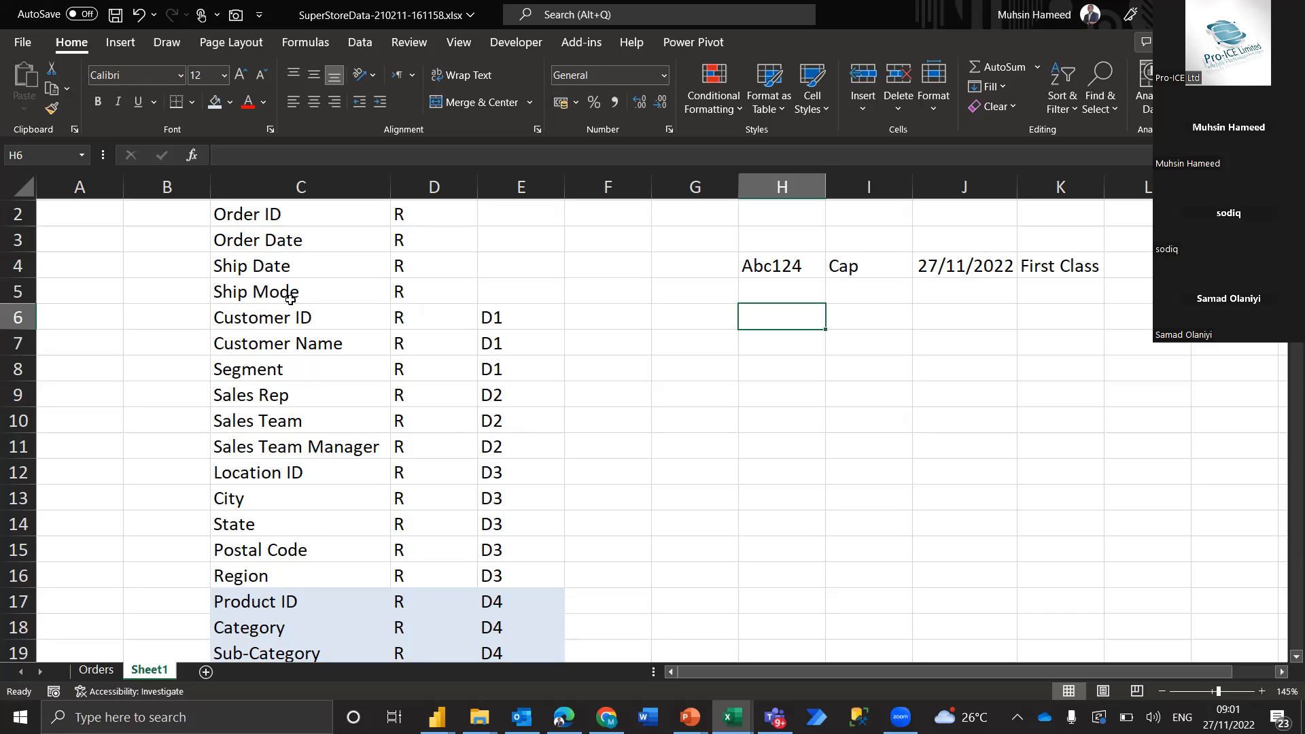
click(287, 216)
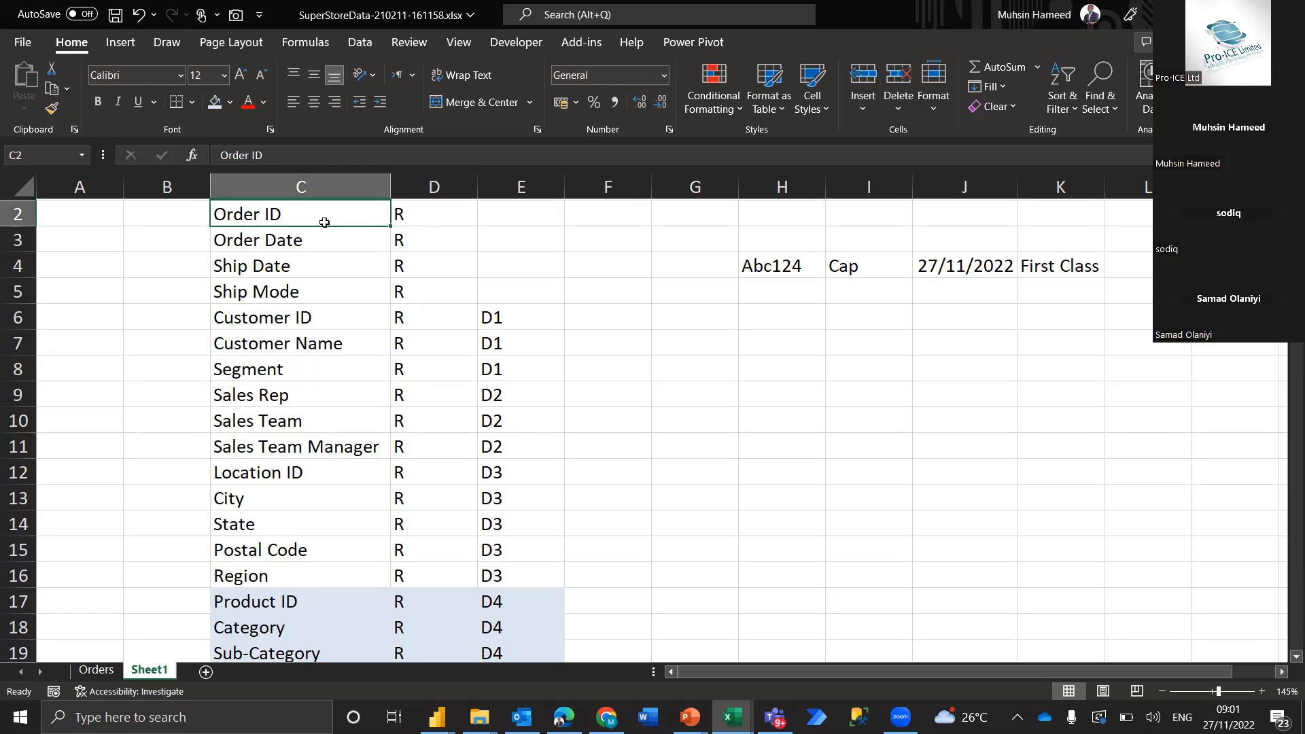
click(779, 267)
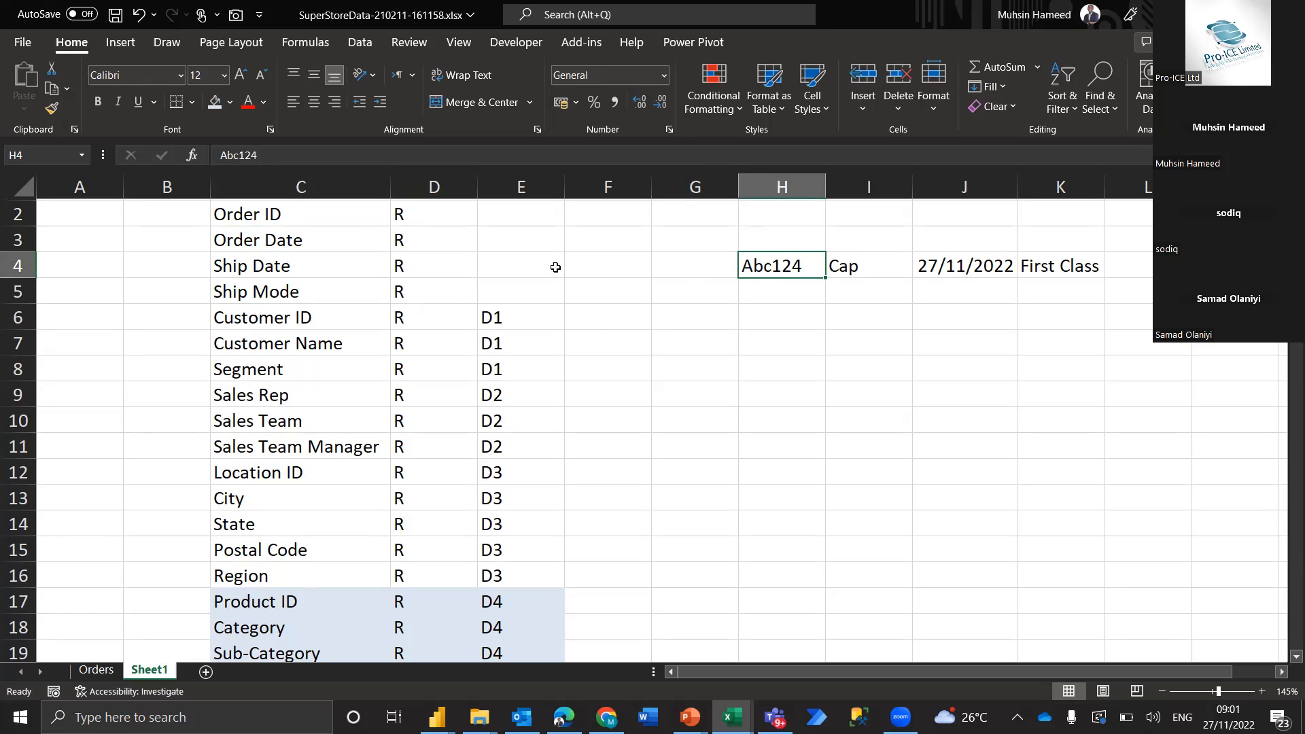
click(312, 243)
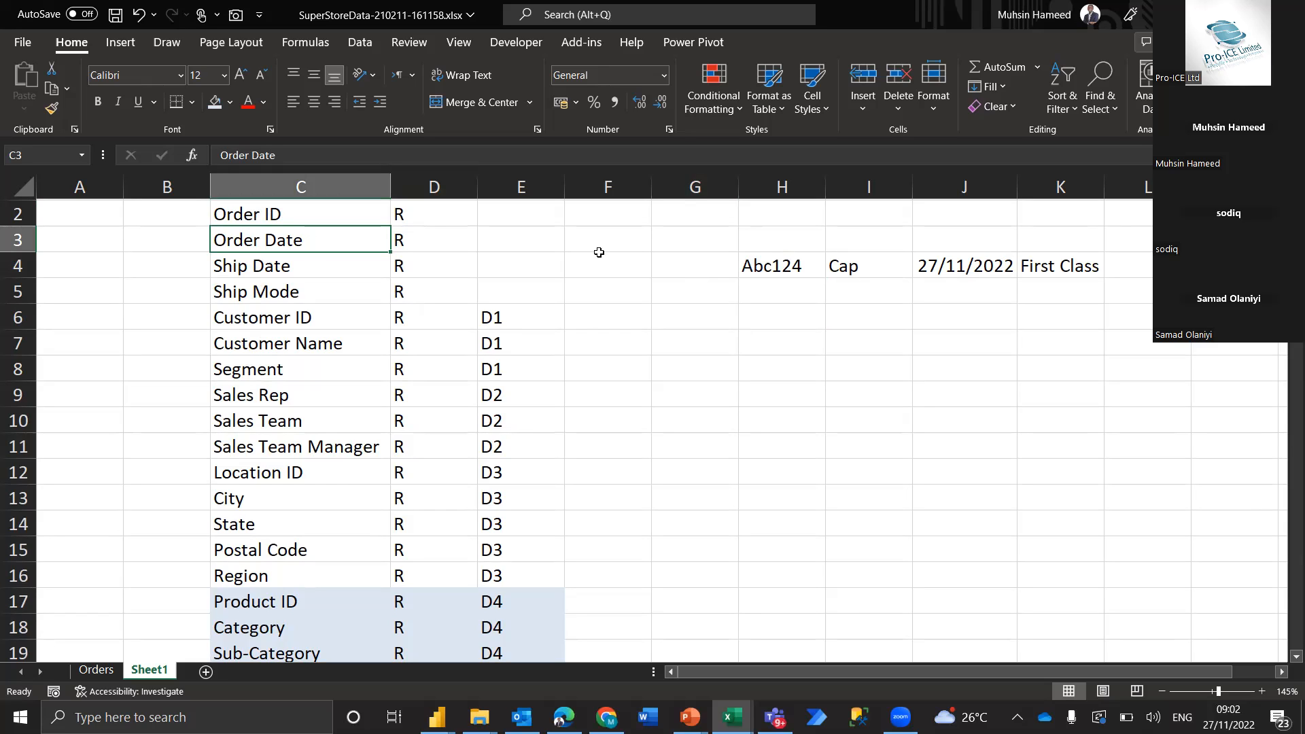
click(774, 267)
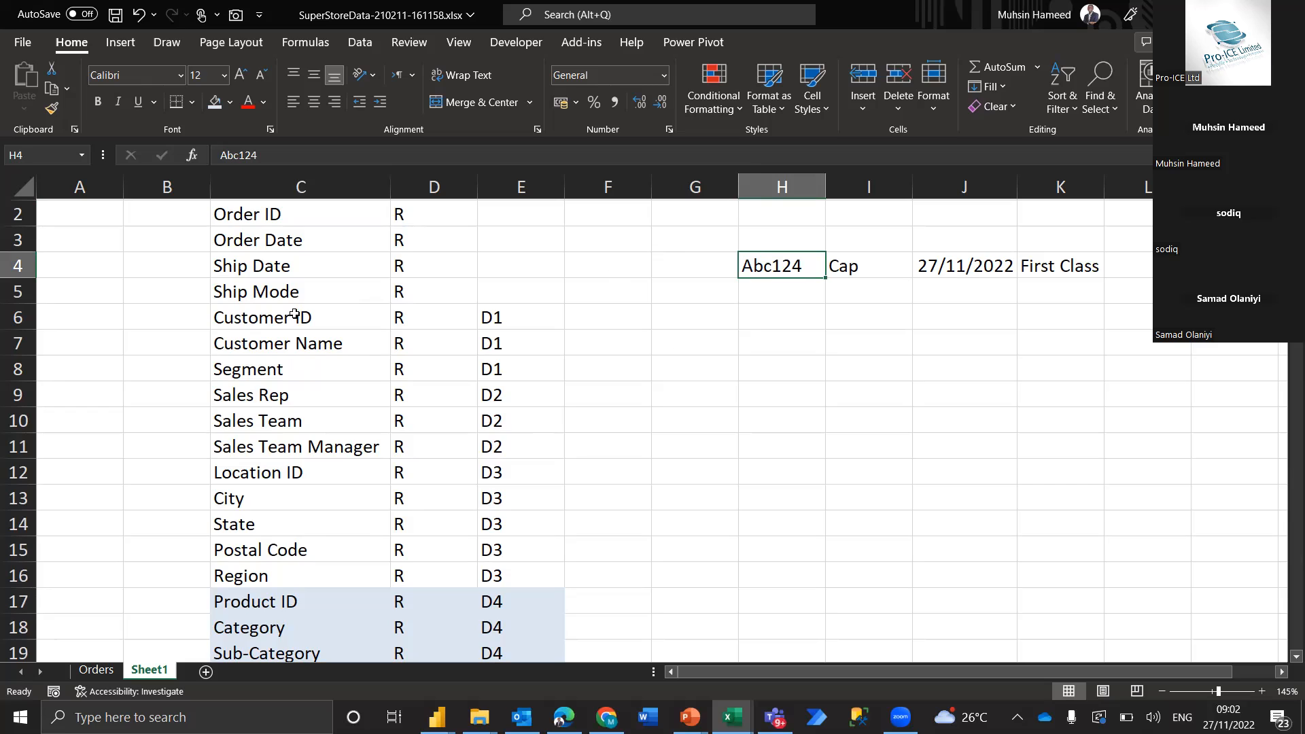
Enter the example numbers 0 in H7 and 2 in H8, below the sample order row
click(788, 341)
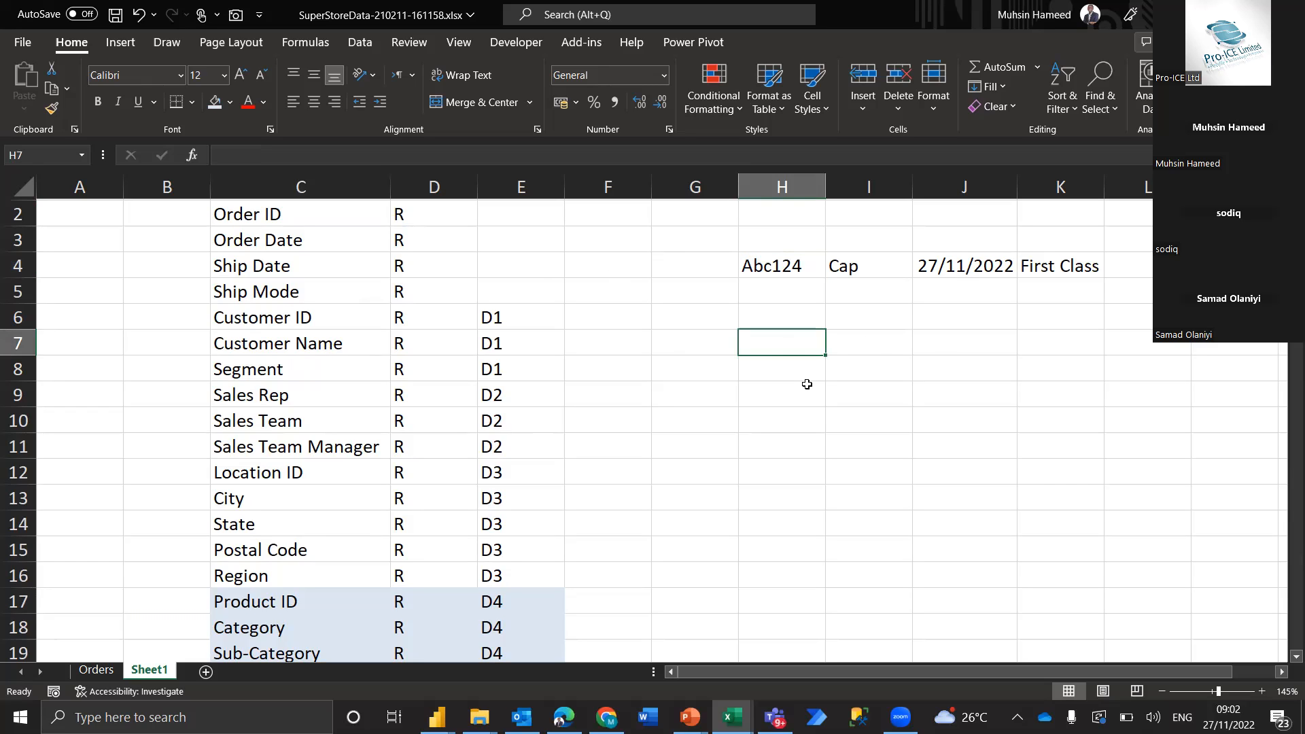
text(0)
key(Return)
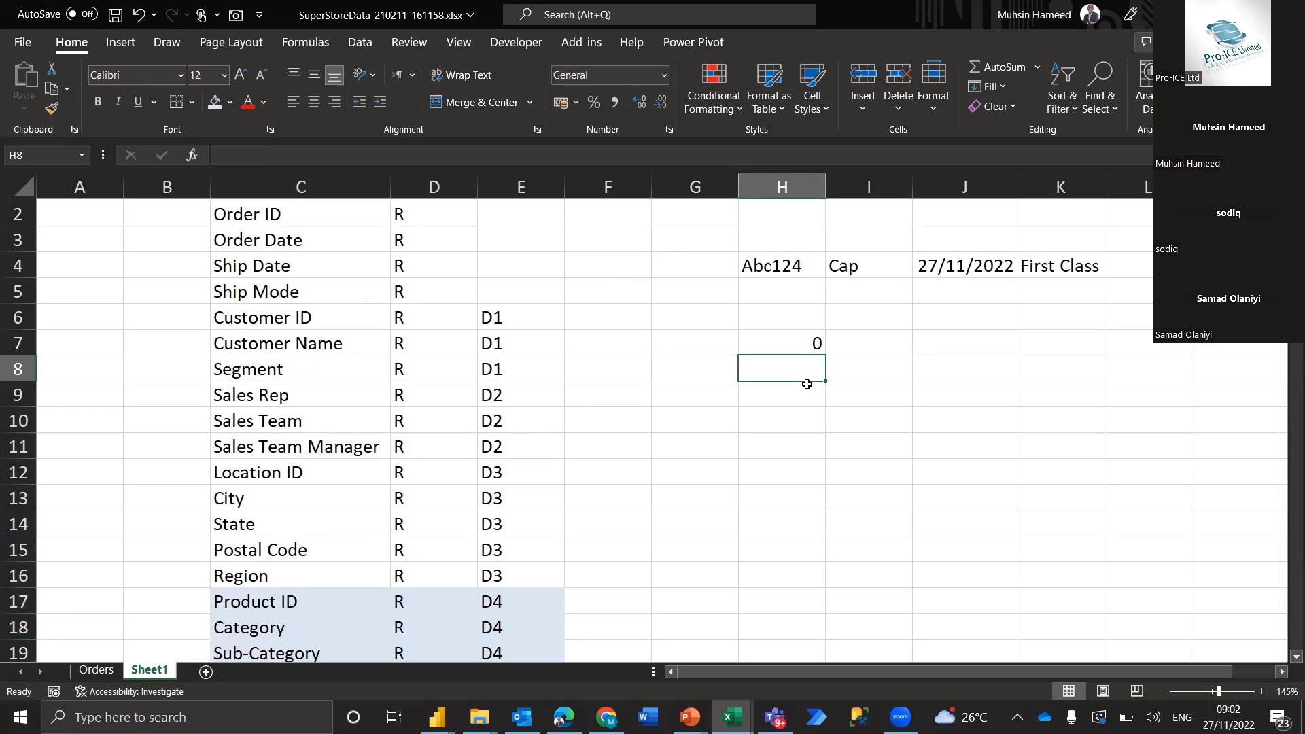
key(Up)
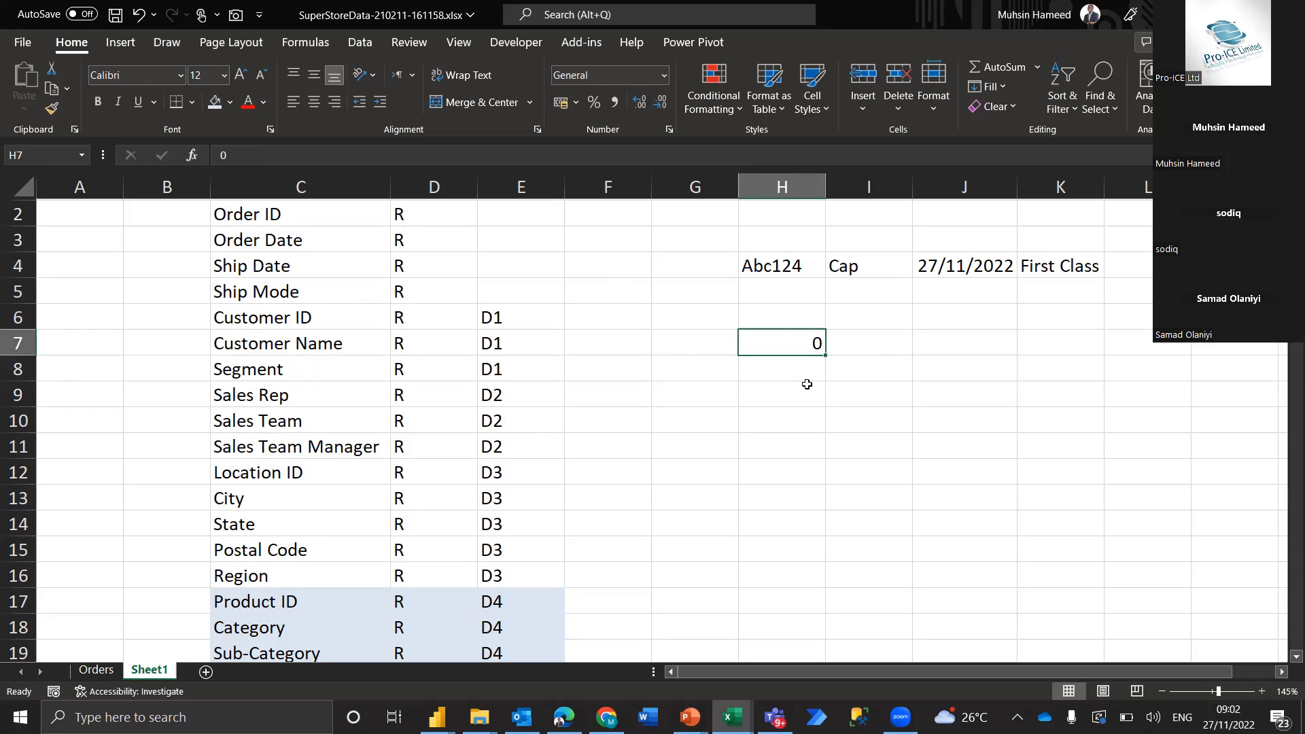
key(Down)
text(2)
key(Return)
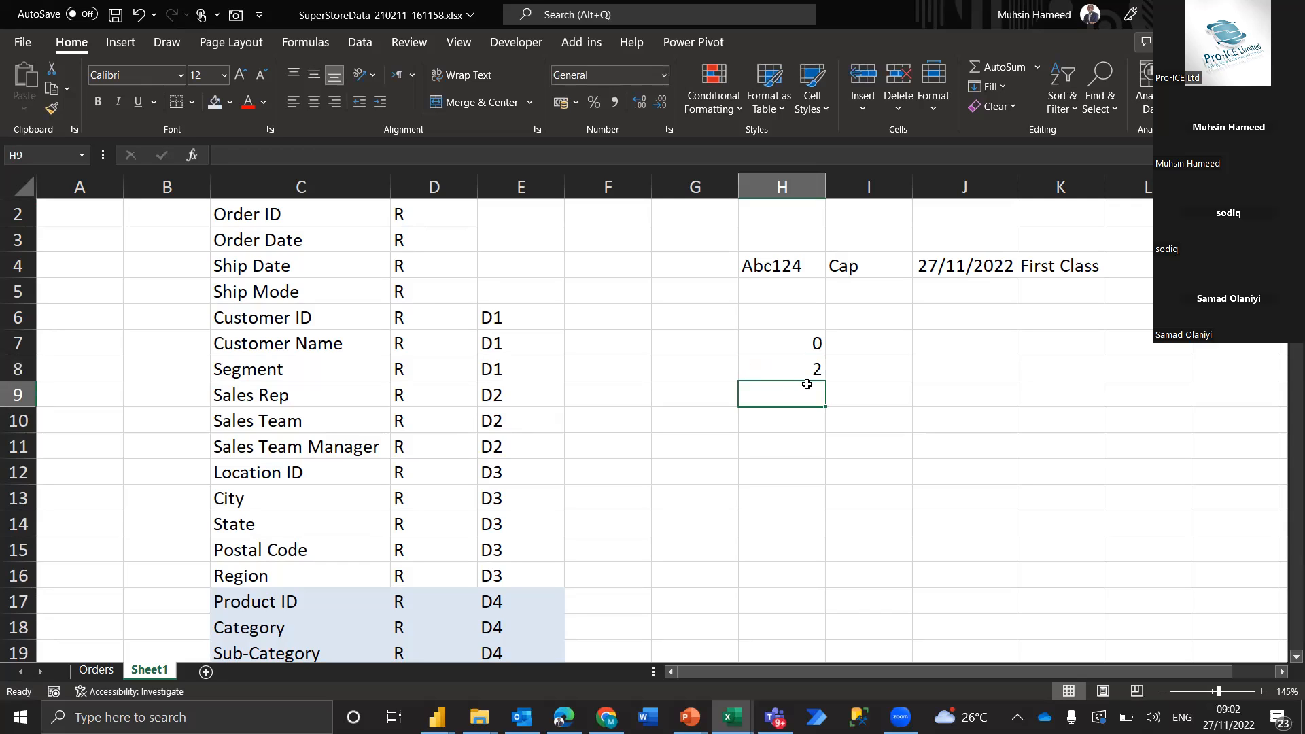
Go over the example numbers in H7:H8 and the Location ID and Postal Code fields in column C
key(Up)
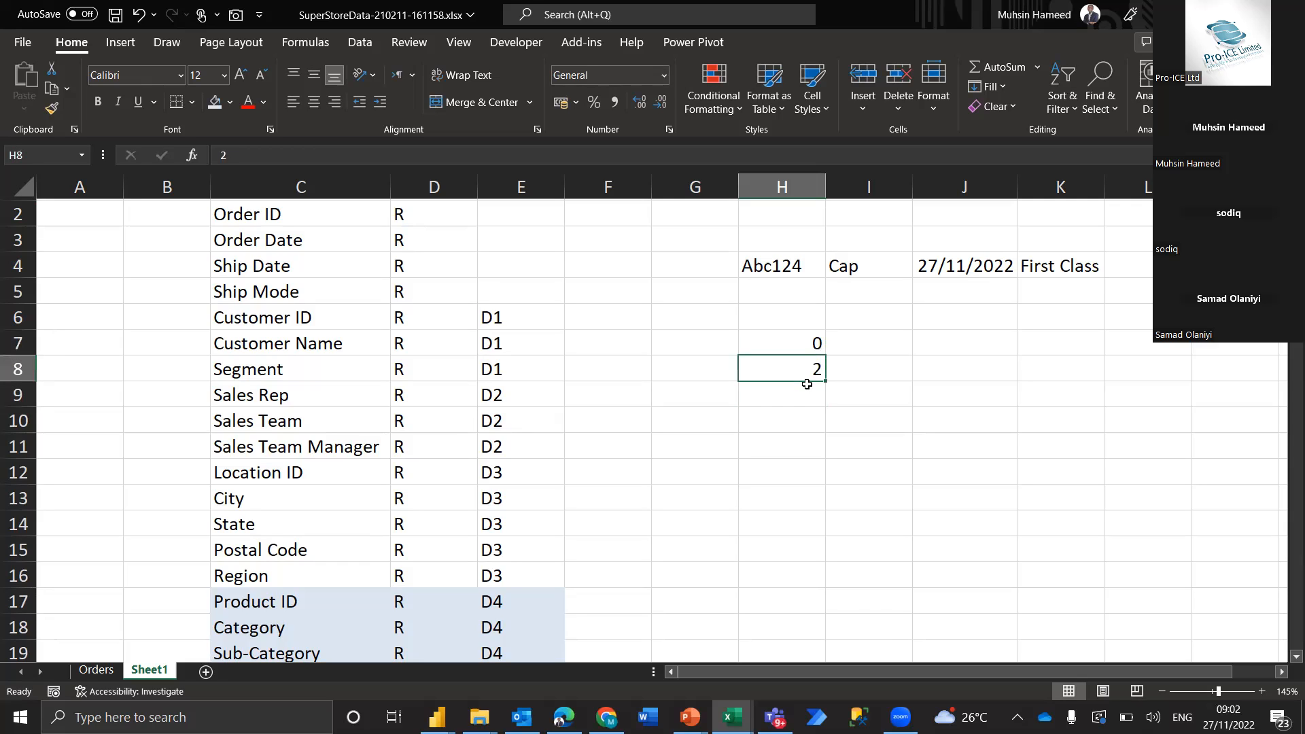
key(Up)
key(shift+Down)
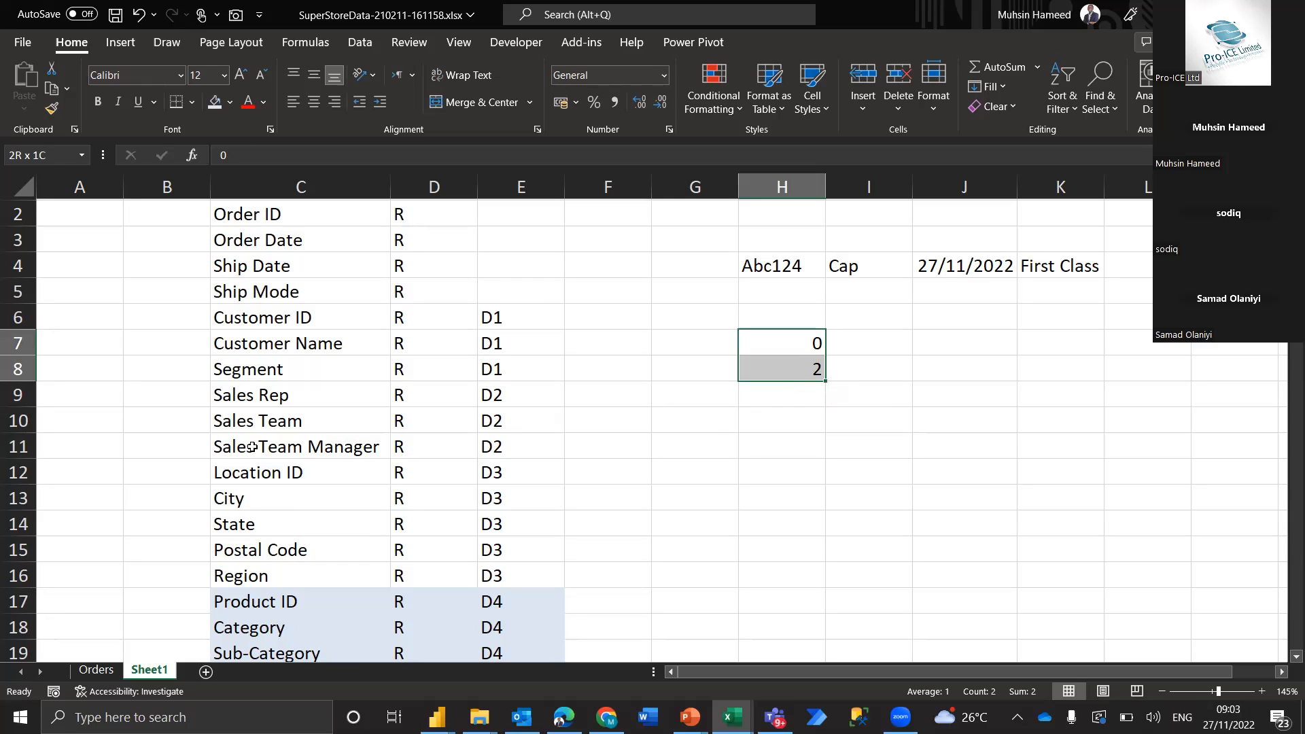
click(249, 477)
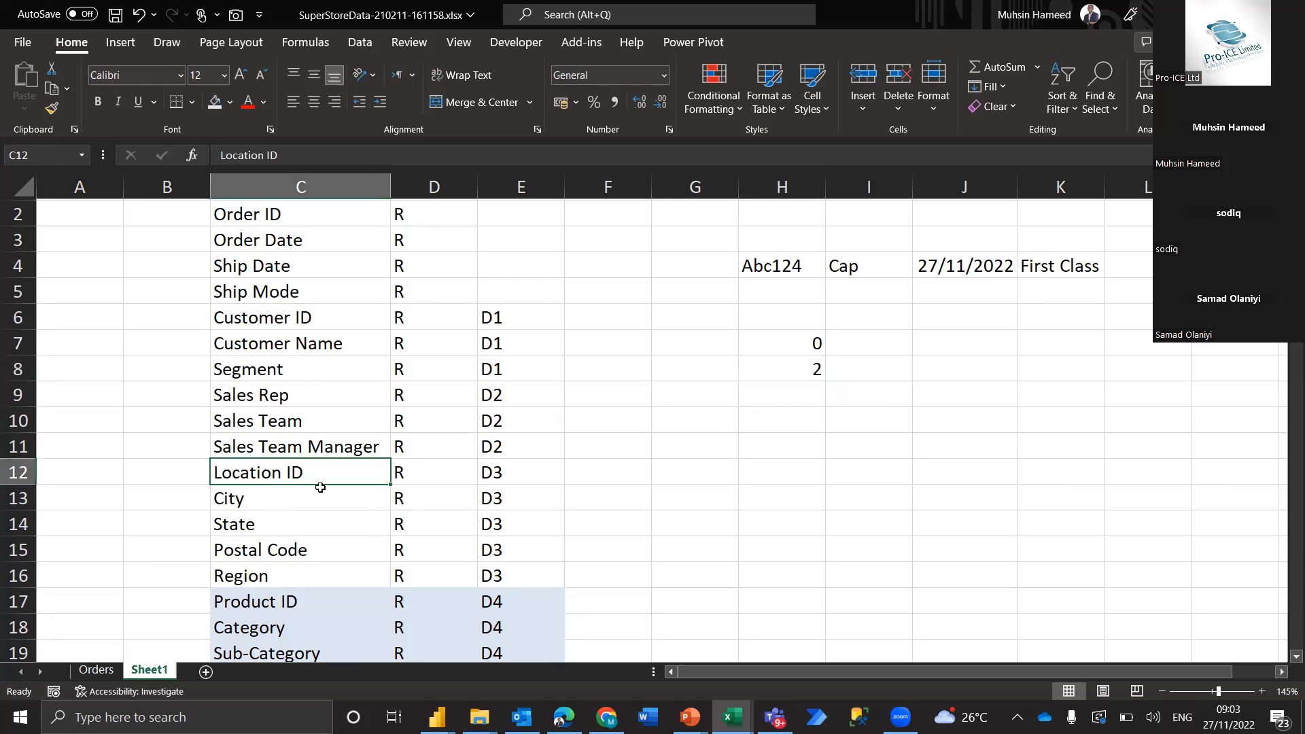
click(284, 547)
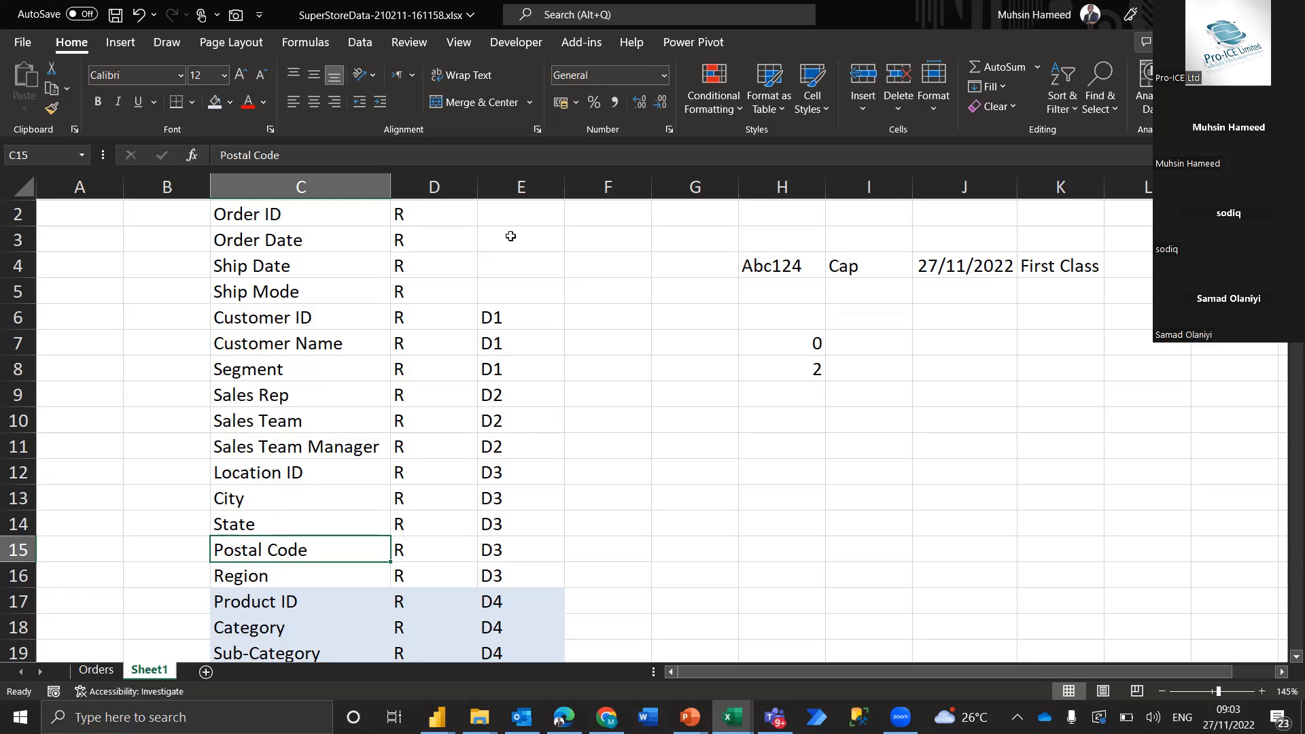
Label Order ID, Order Date, Ship Date and Ship Mode as separate groups D5, D6, D7 and D8 in E2:E5
scroll(511, 236, up, 1)
drag(496, 248, 503, 312)
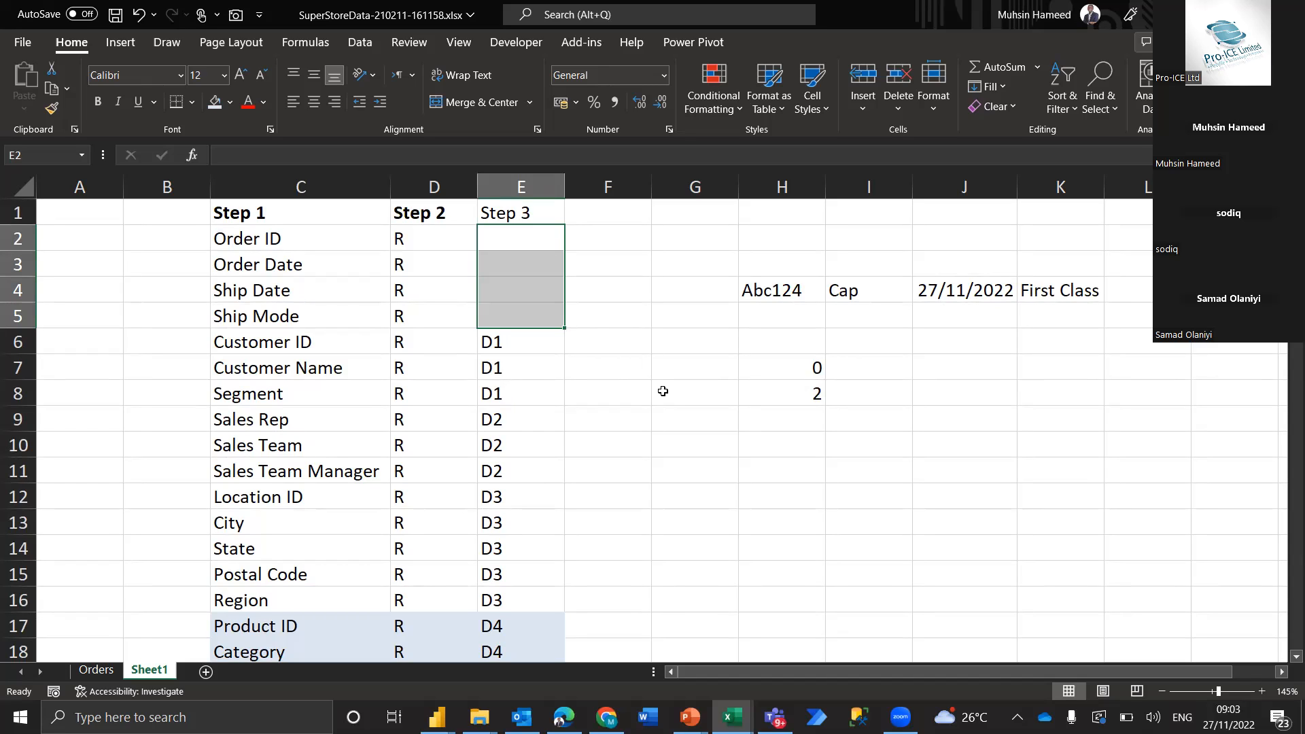
key(Up)
key(Down)
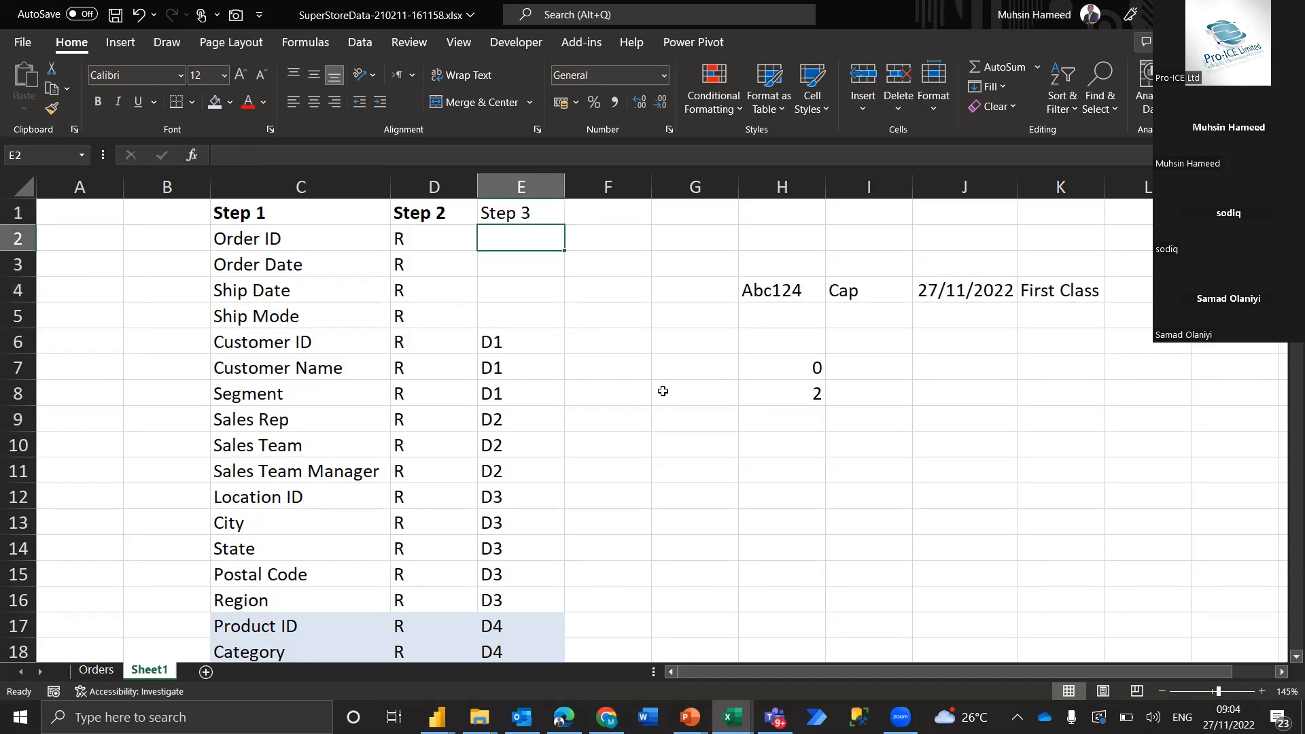
text(D5)
key(Return)
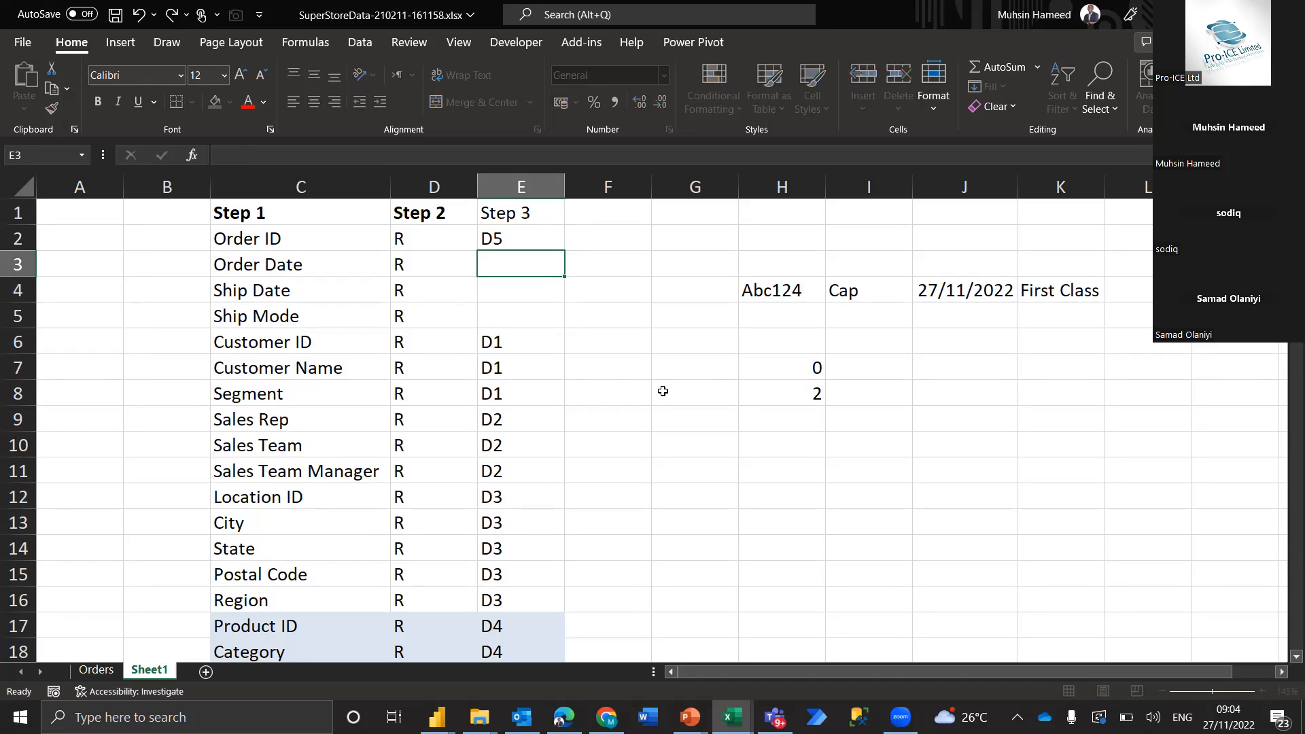
text(D6)
key(Return)
text(D7)
key(Return)
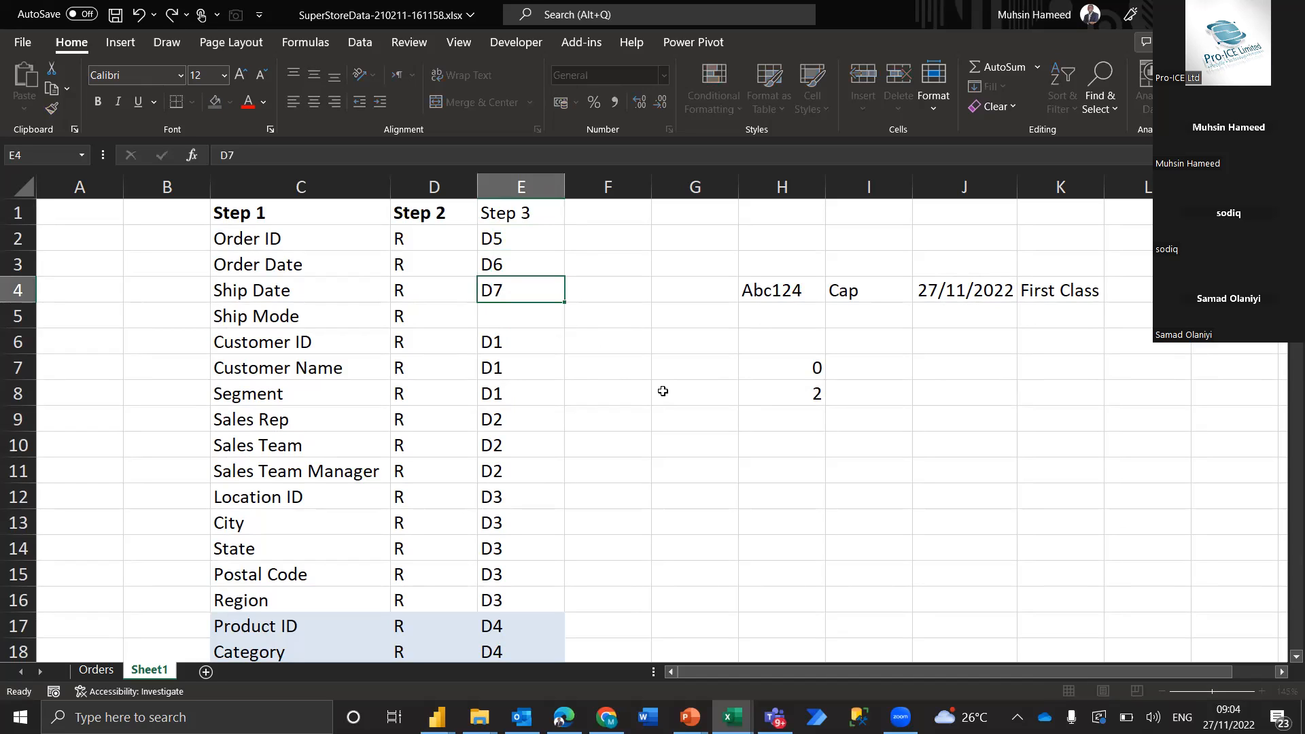
text(D8)
key(Return)
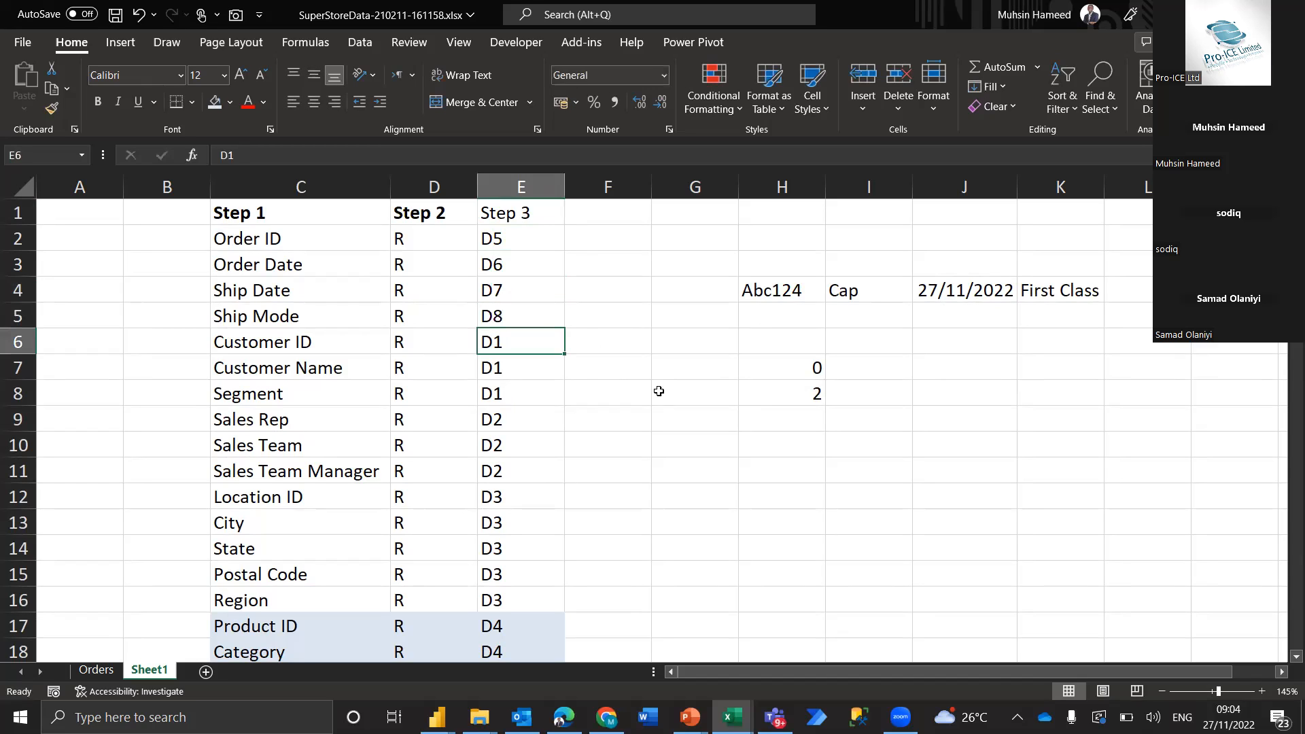
Review the Step 3 group labels for all fields, including the blank cells E21:E24 beside the value fields
scroll(535, 493, down, 3)
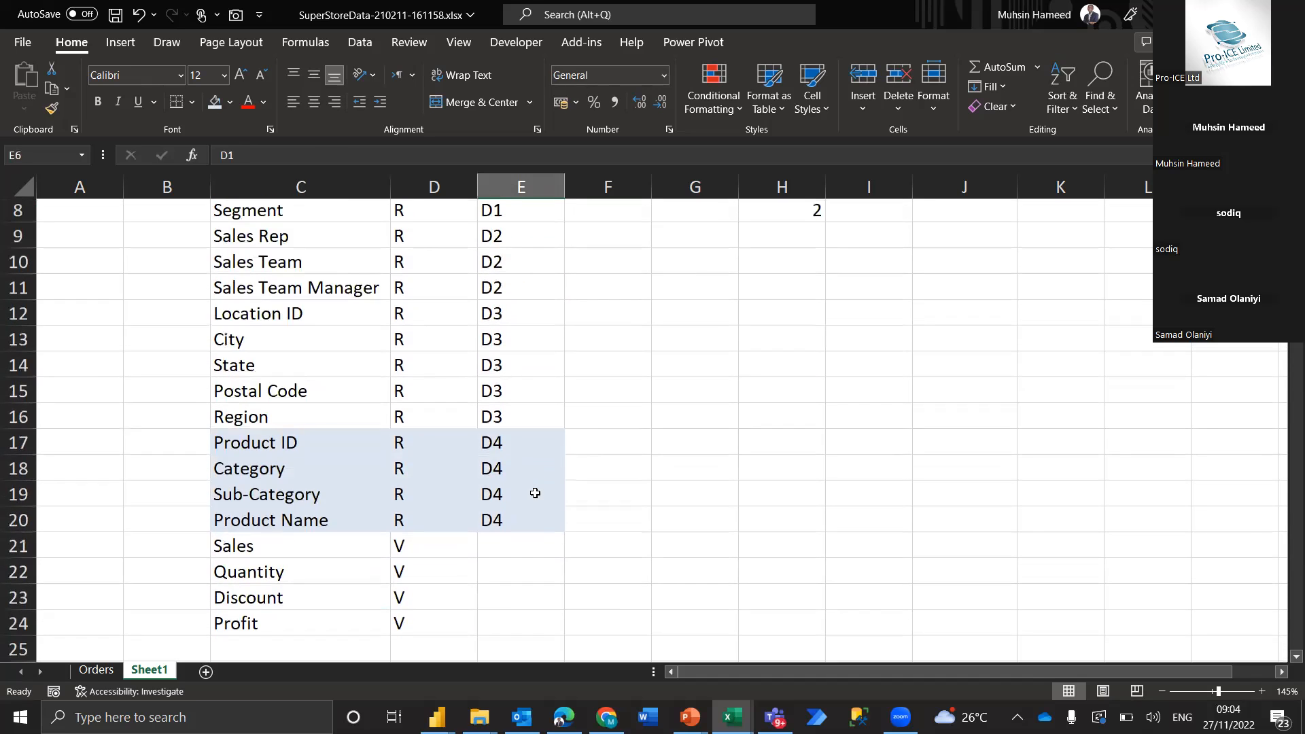
scroll(535, 493, up, 3)
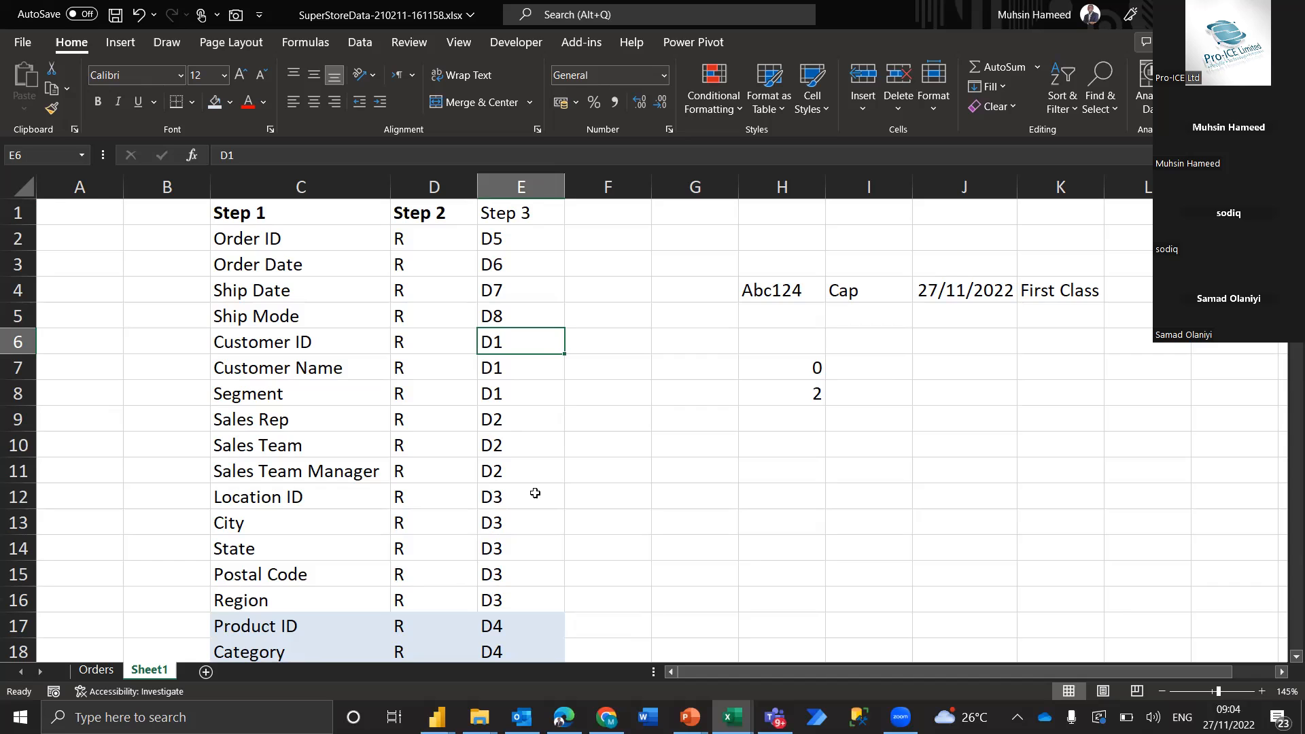
scroll(566, 506, down, 3)
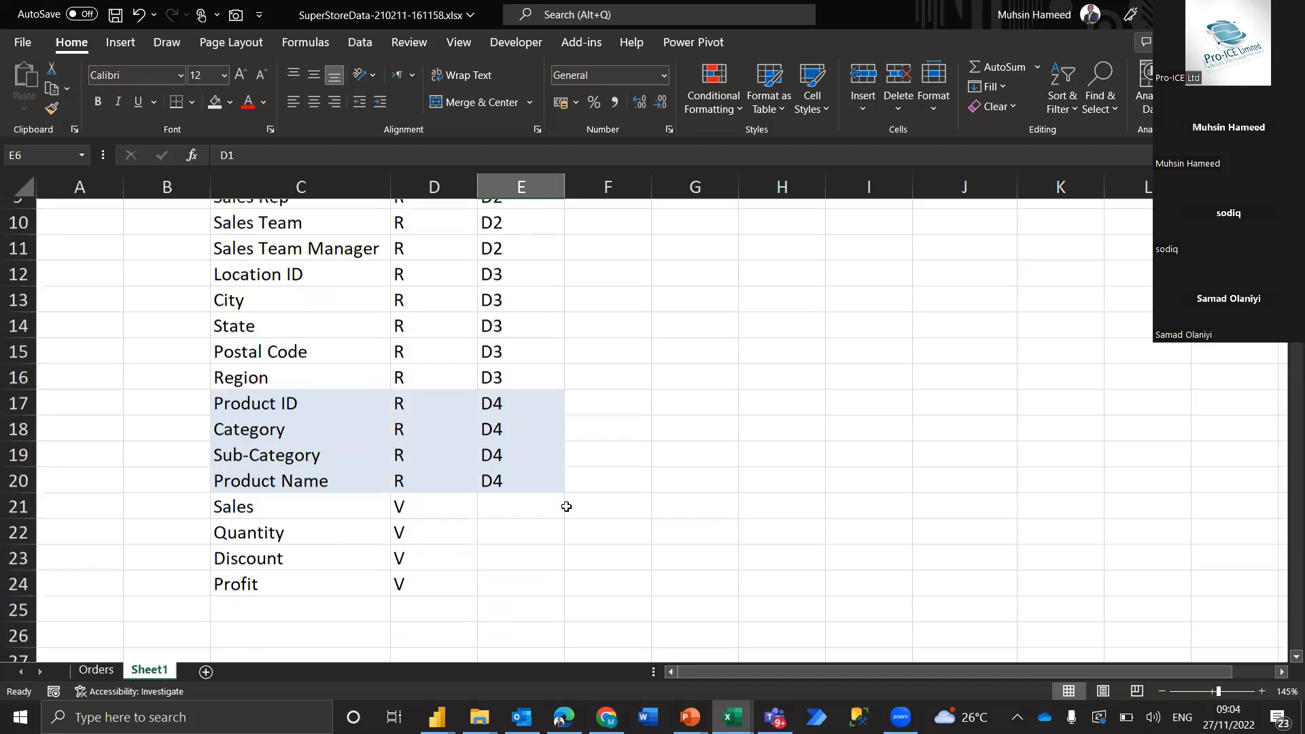
drag(519, 491, 509, 577)
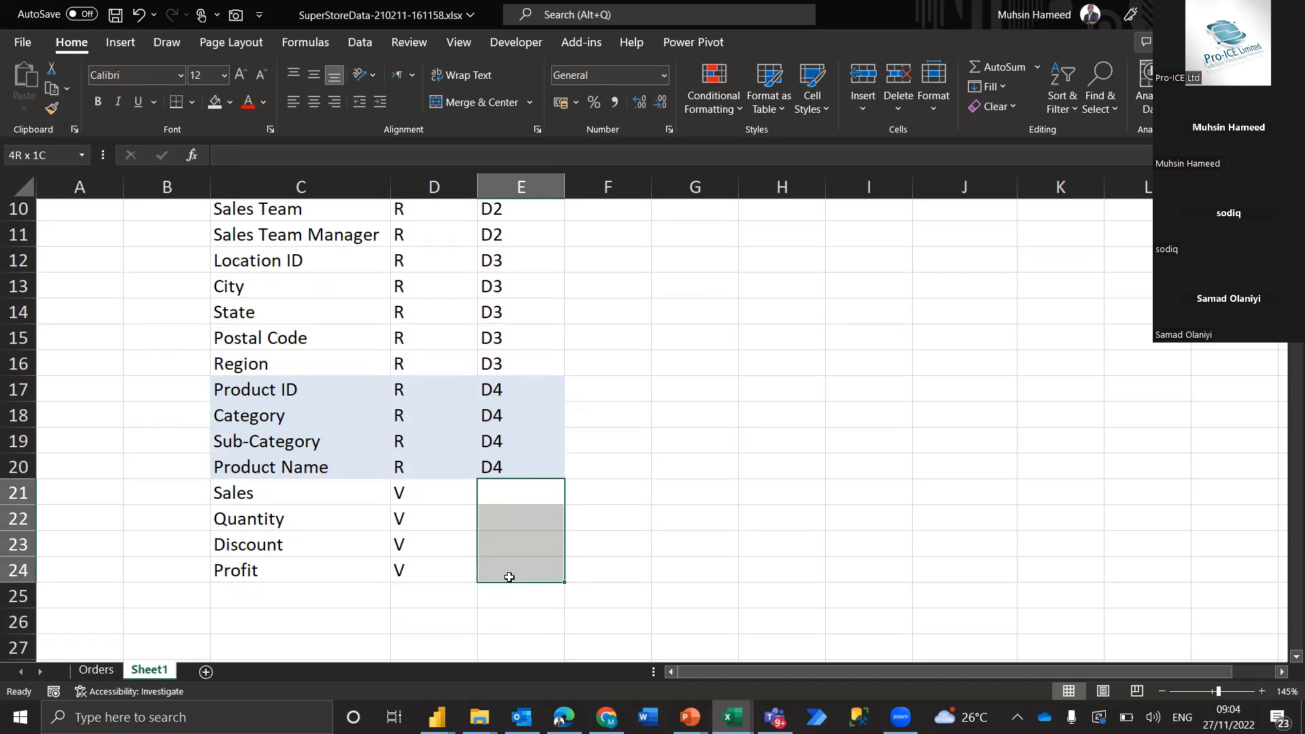
scroll(555, 347, up, 2)
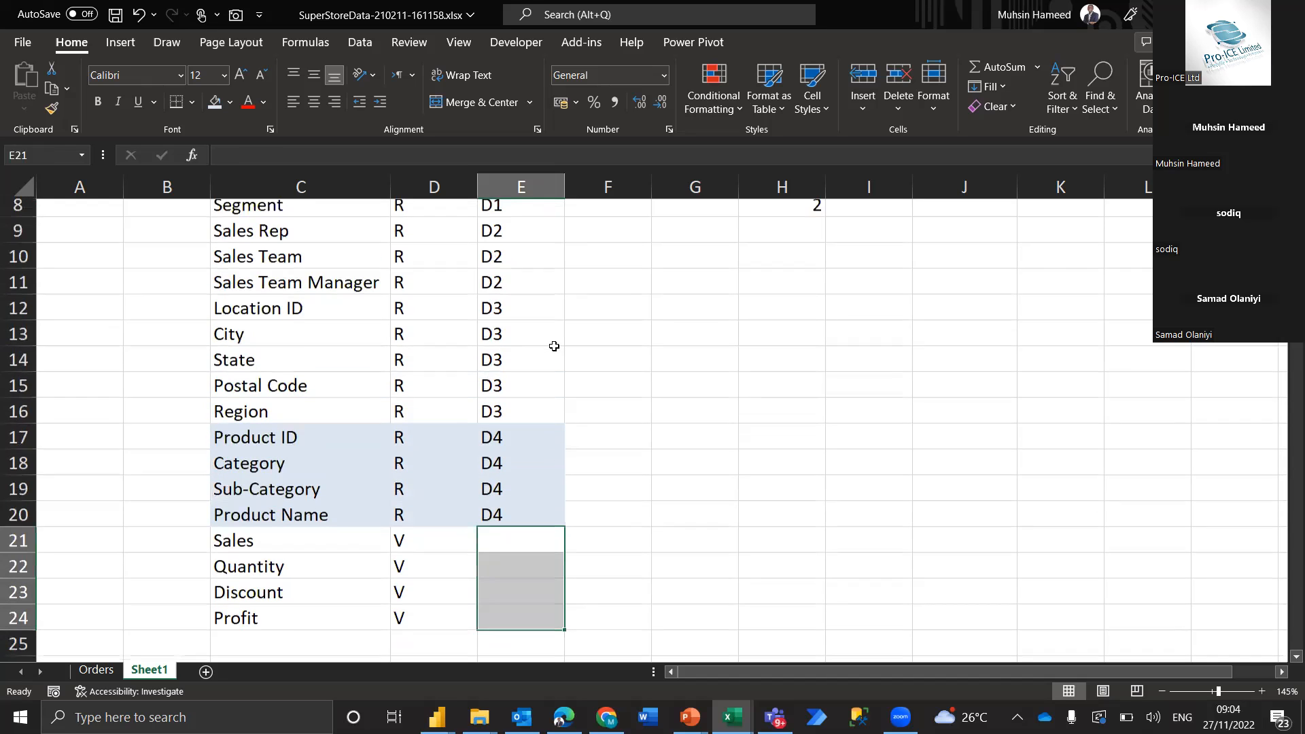
scroll(554, 347, up, 2)
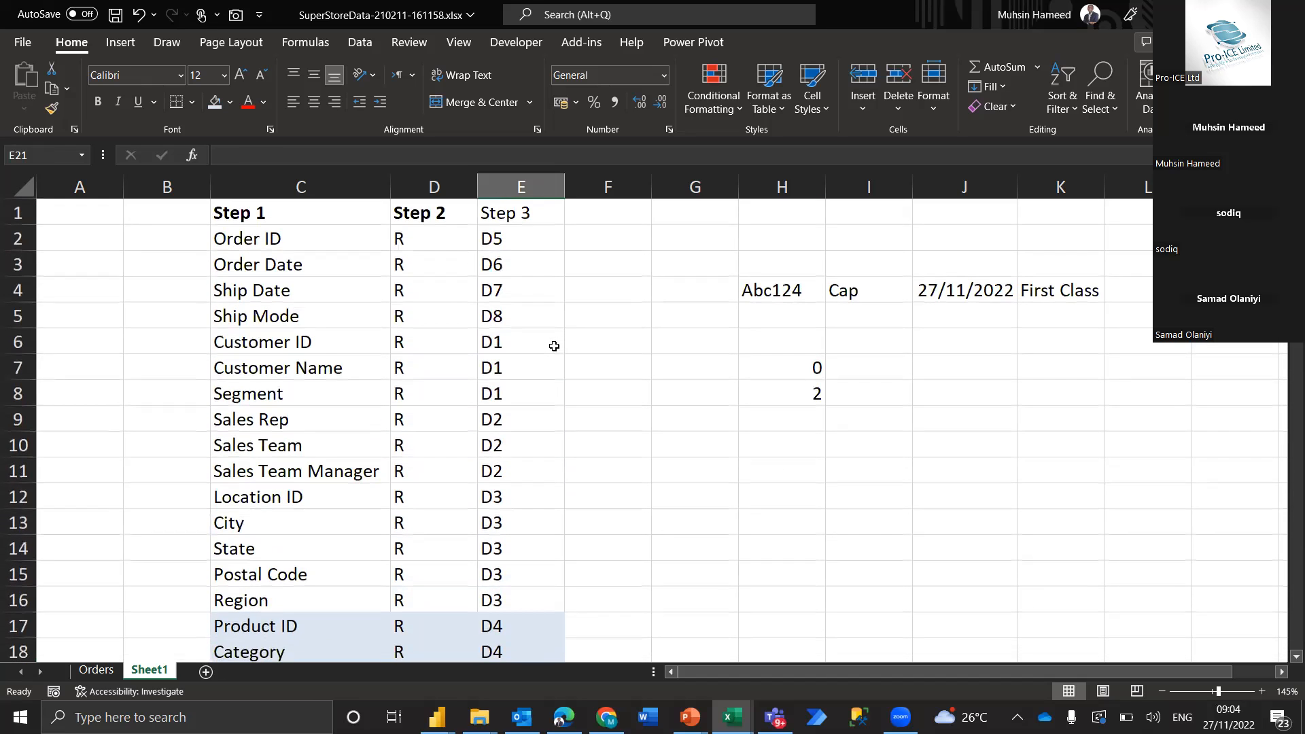
Consult the Data Modeling Steps slide and review the R and V labels in column D against the Step 3 groups
key(alt+Tab)
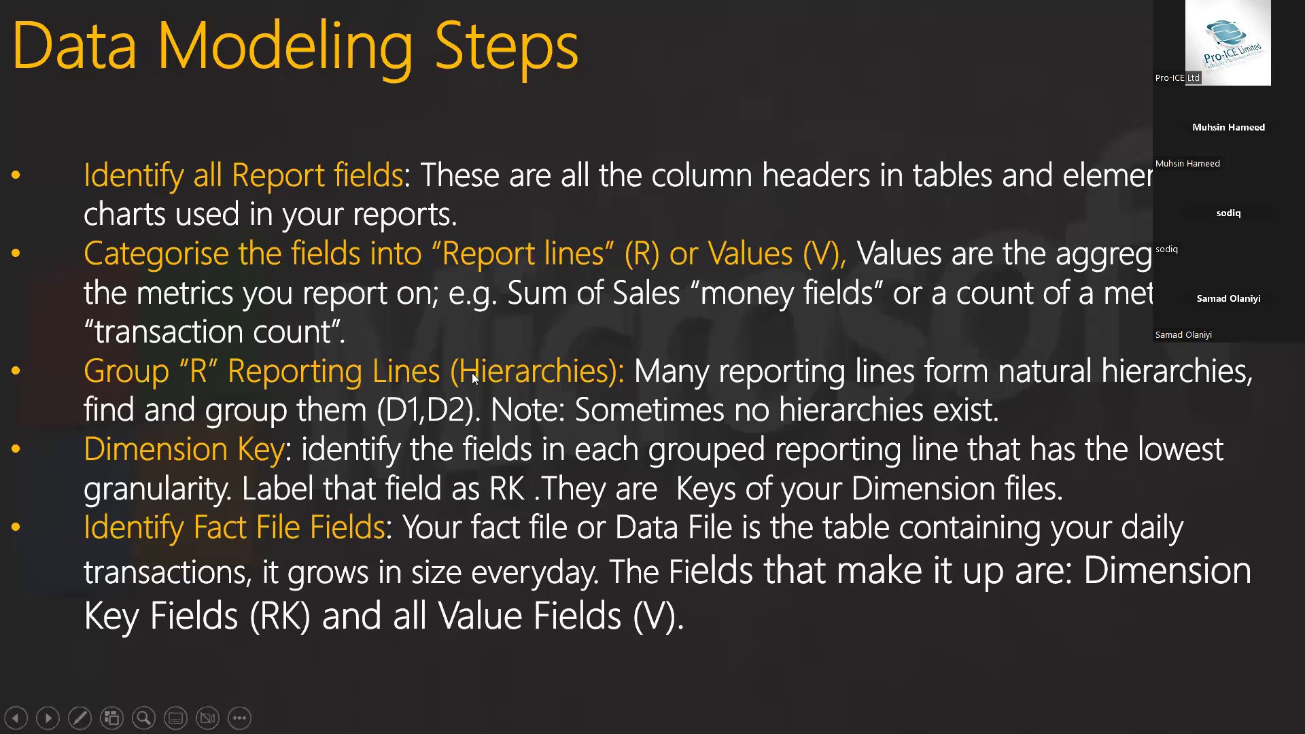
key(alt+Tab)
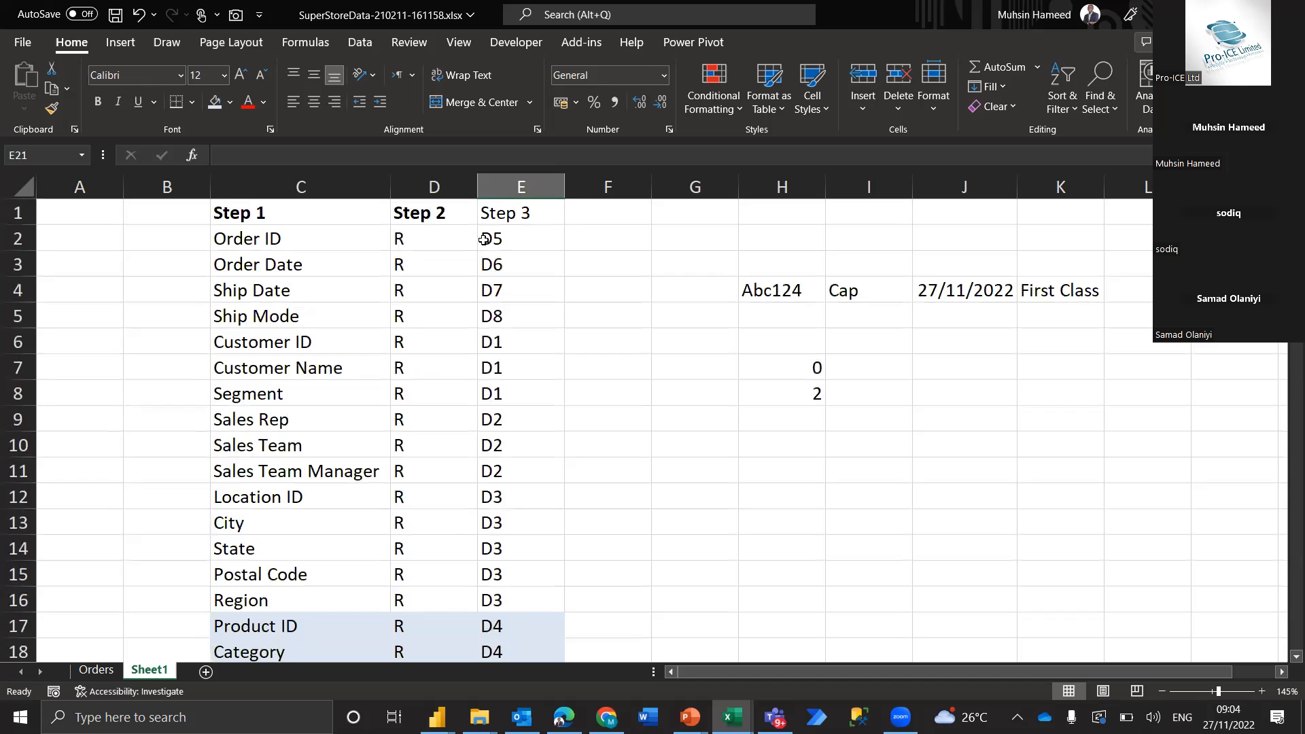
drag(435, 239, 413, 593)
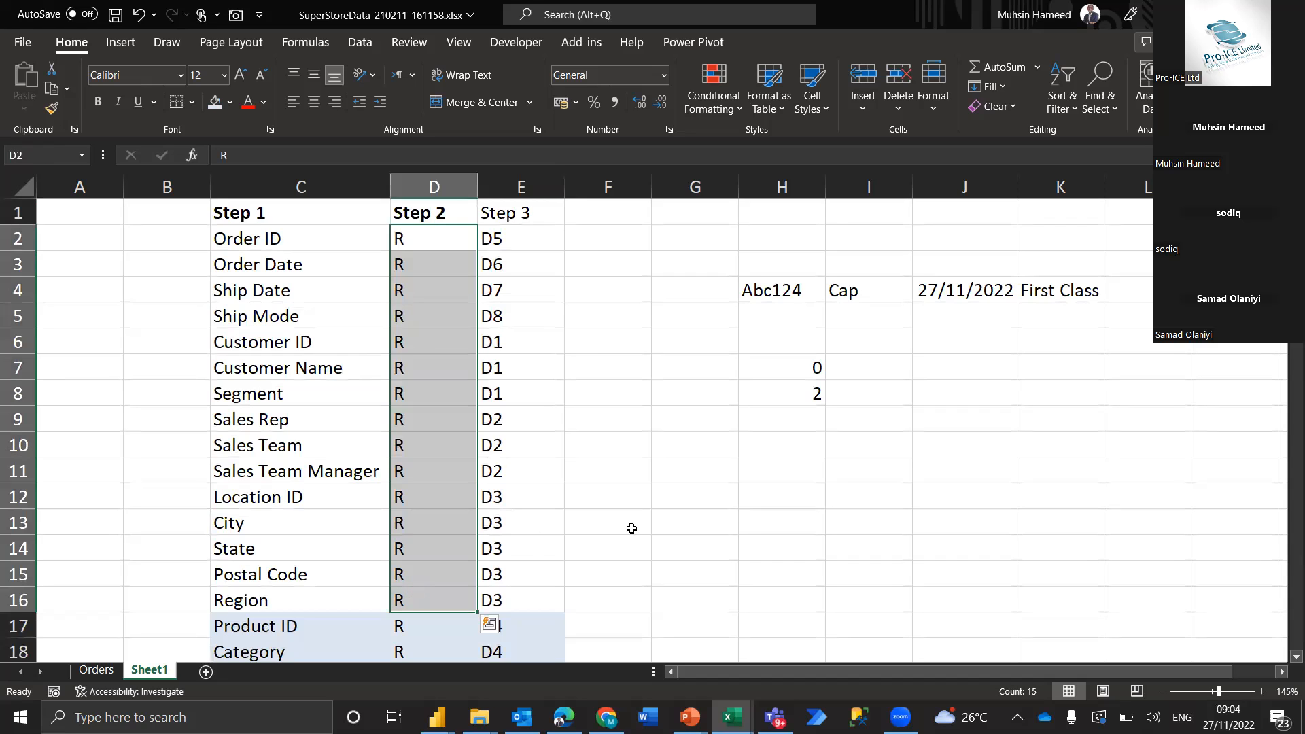
scroll(611, 634, down, 1)
scroll(611, 636, down, 1)
drag(519, 575, 516, 664)
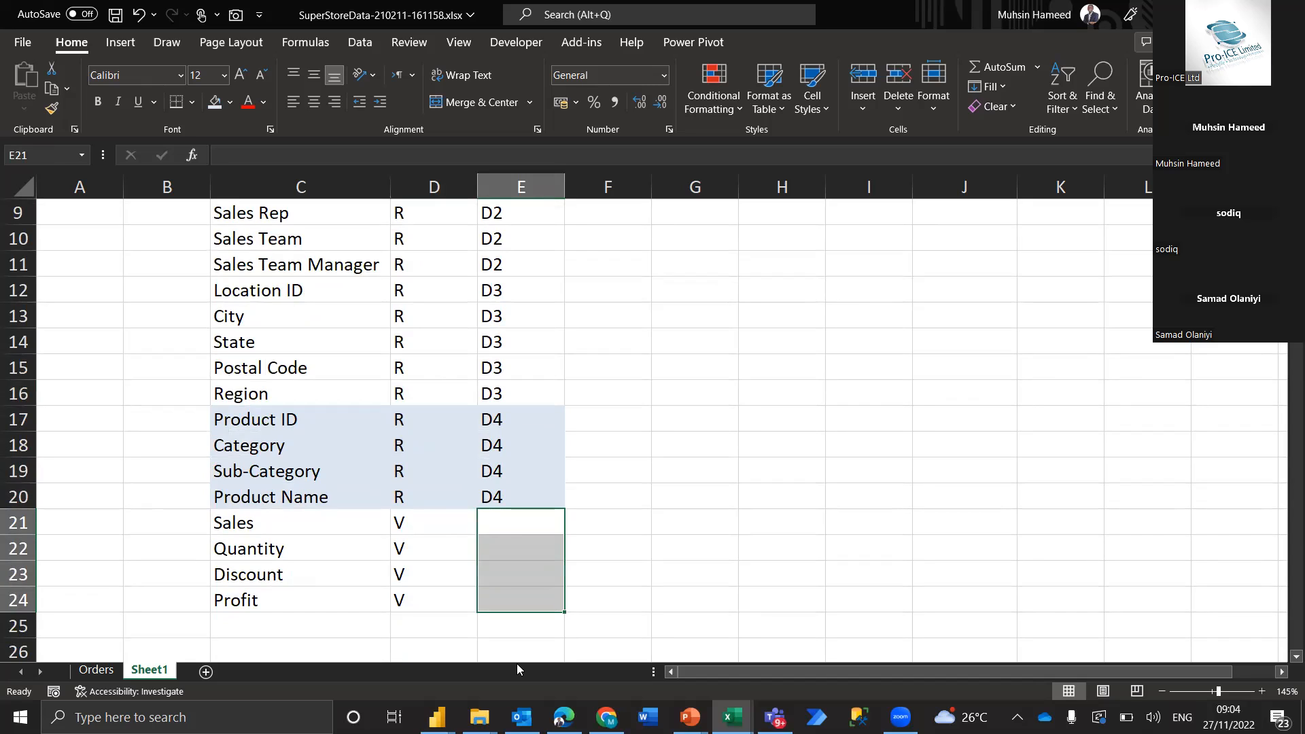
drag(448, 522, 450, 598)
scroll(427, 346, up, 3)
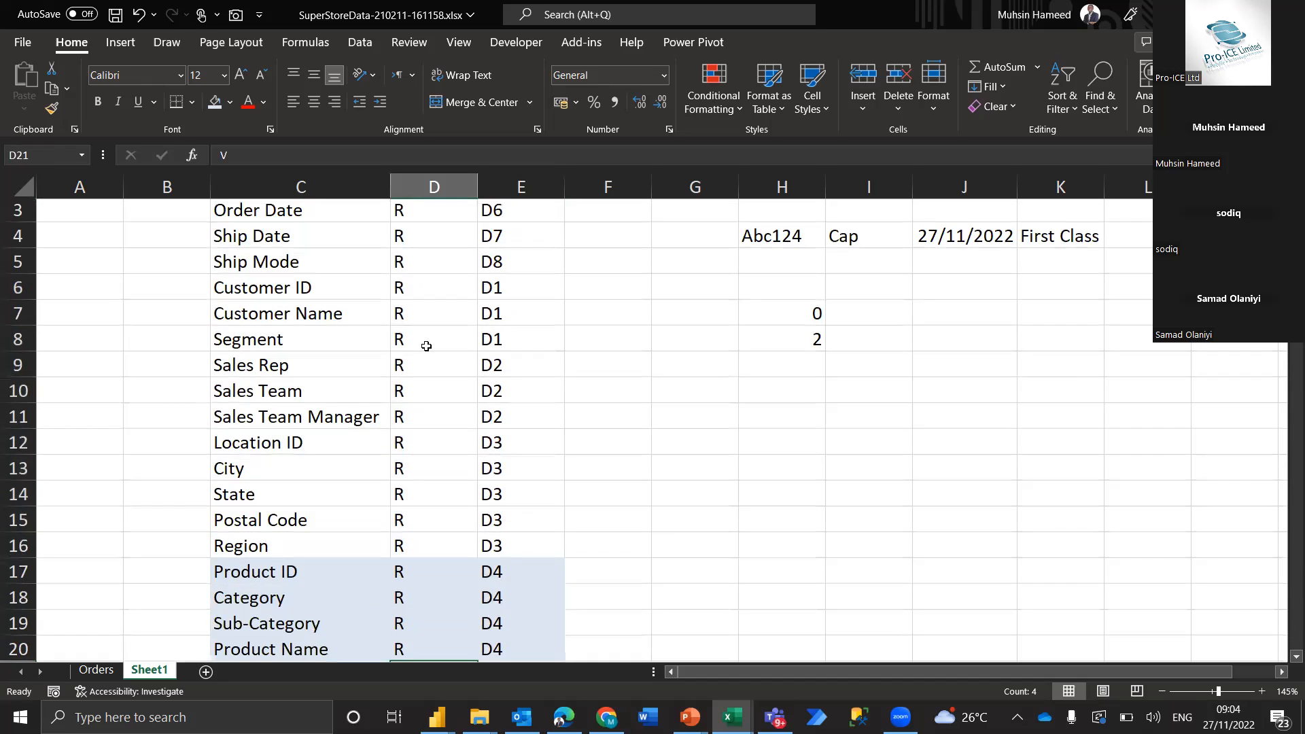
Go over the fields marked R in the Step 2 column, then the Step 3 group label for Order ID
drag(434, 238, 468, 614)
scroll(533, 367, up, 1)
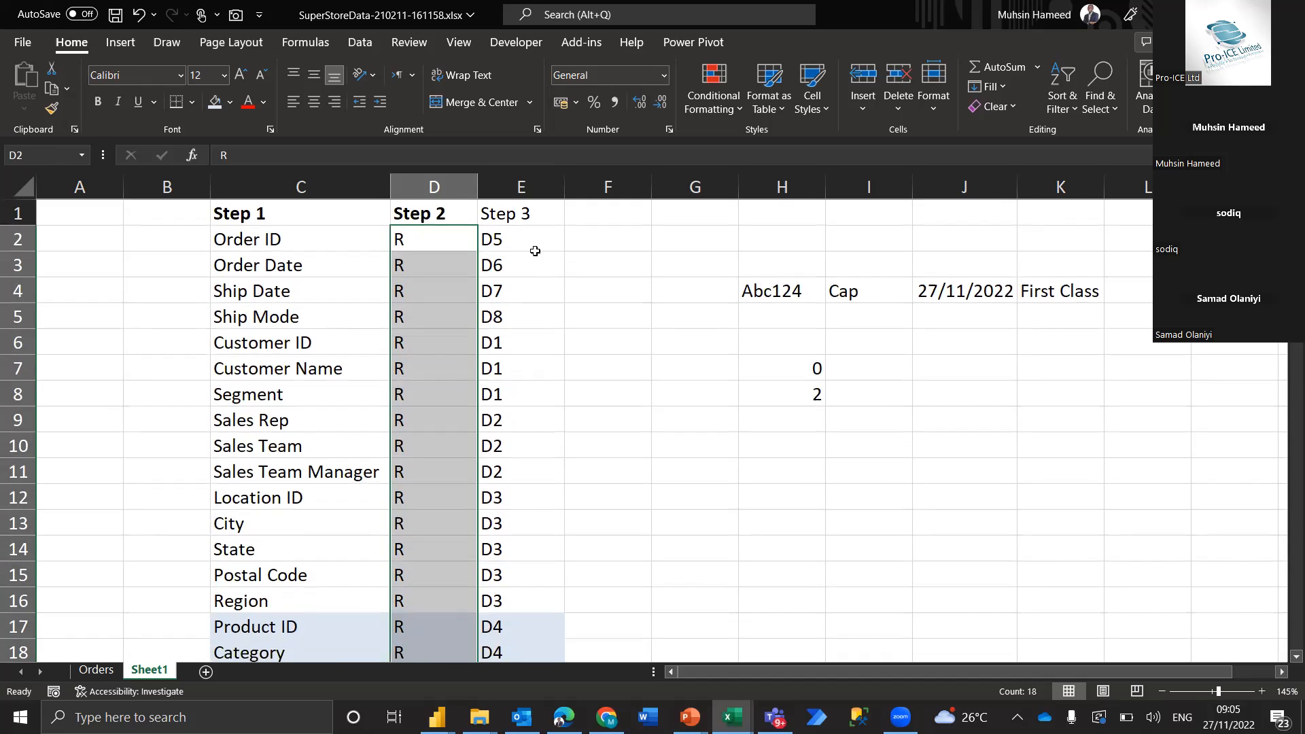
click(536, 243)
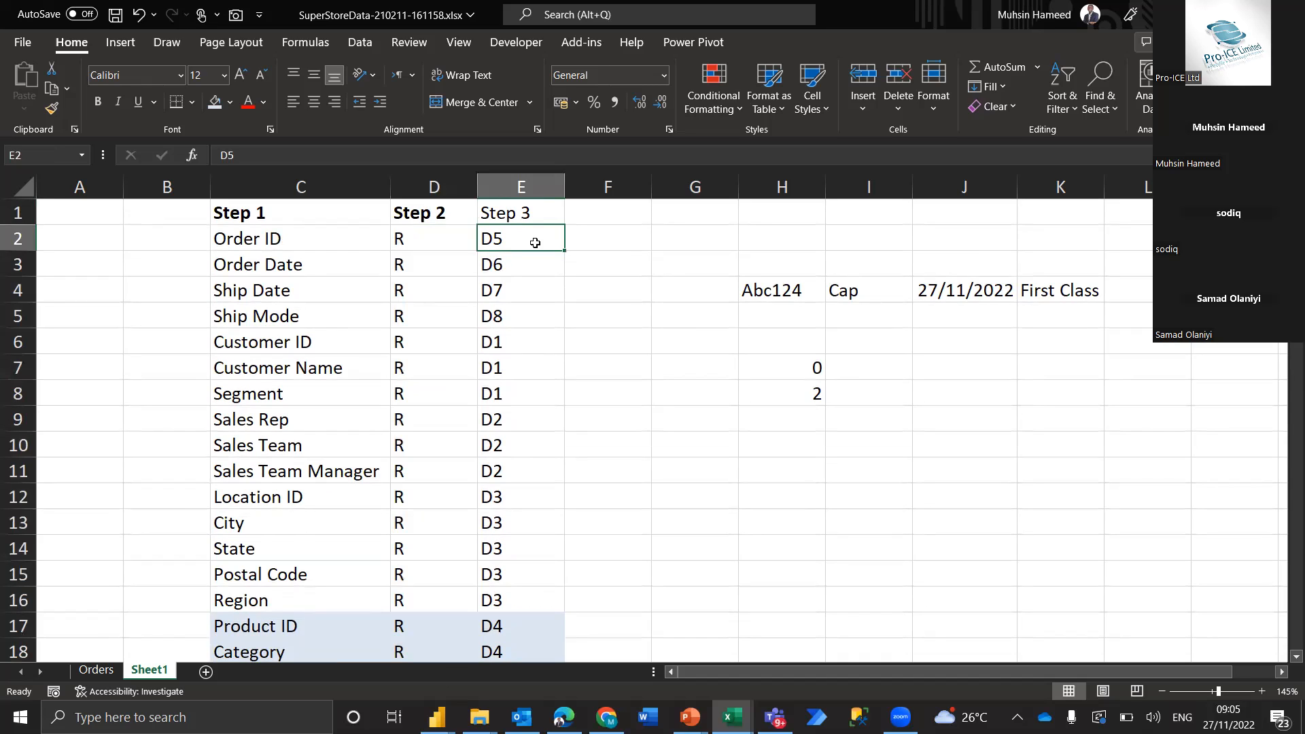
Clear the sample order row and example numbers from the range G3:L9
drag(705, 262, 1116, 419)
key(Delete)
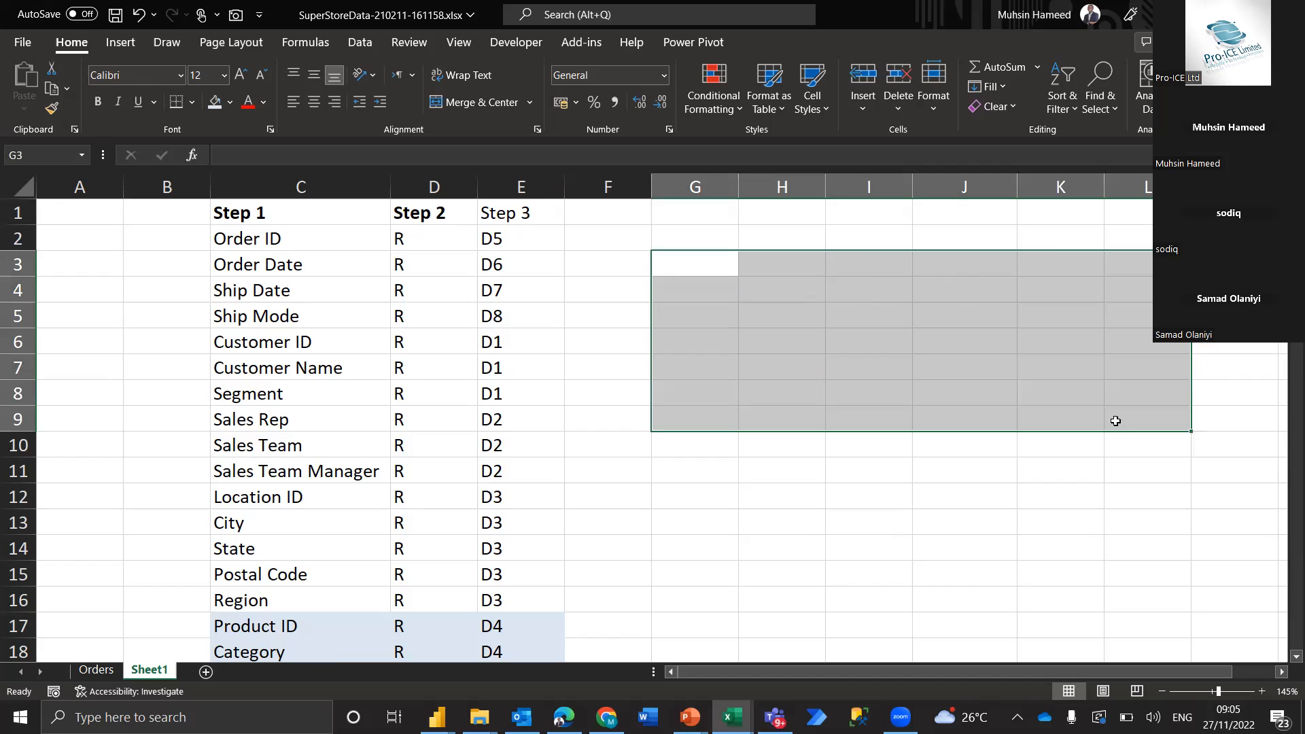
key(Left)
key(Down)
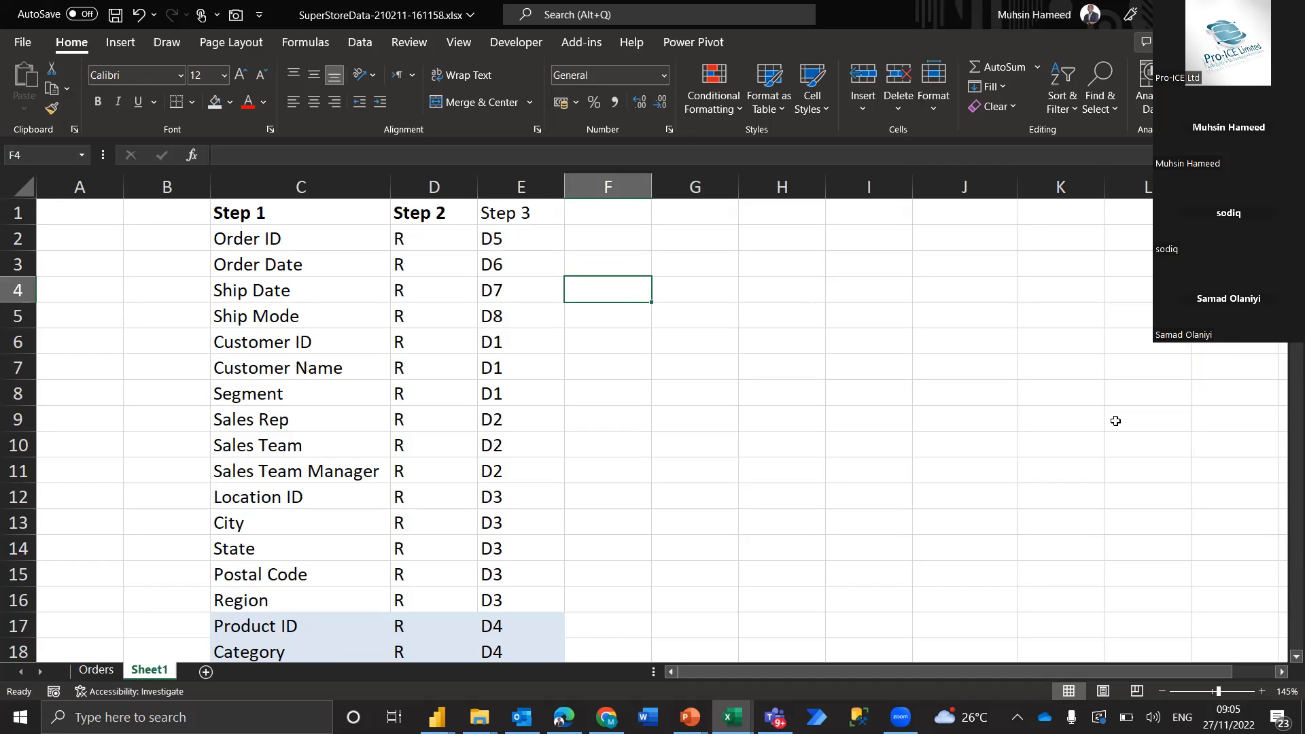
click(899, 492)
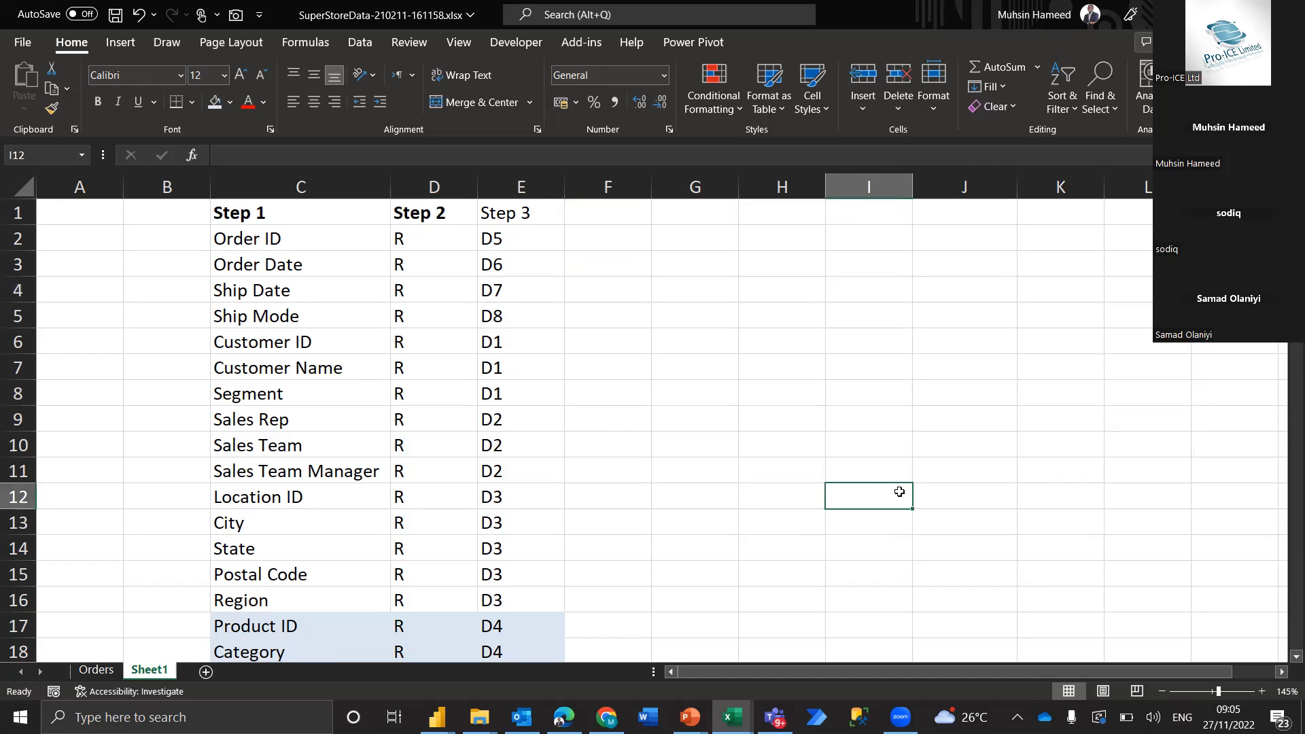
click(864, 446)
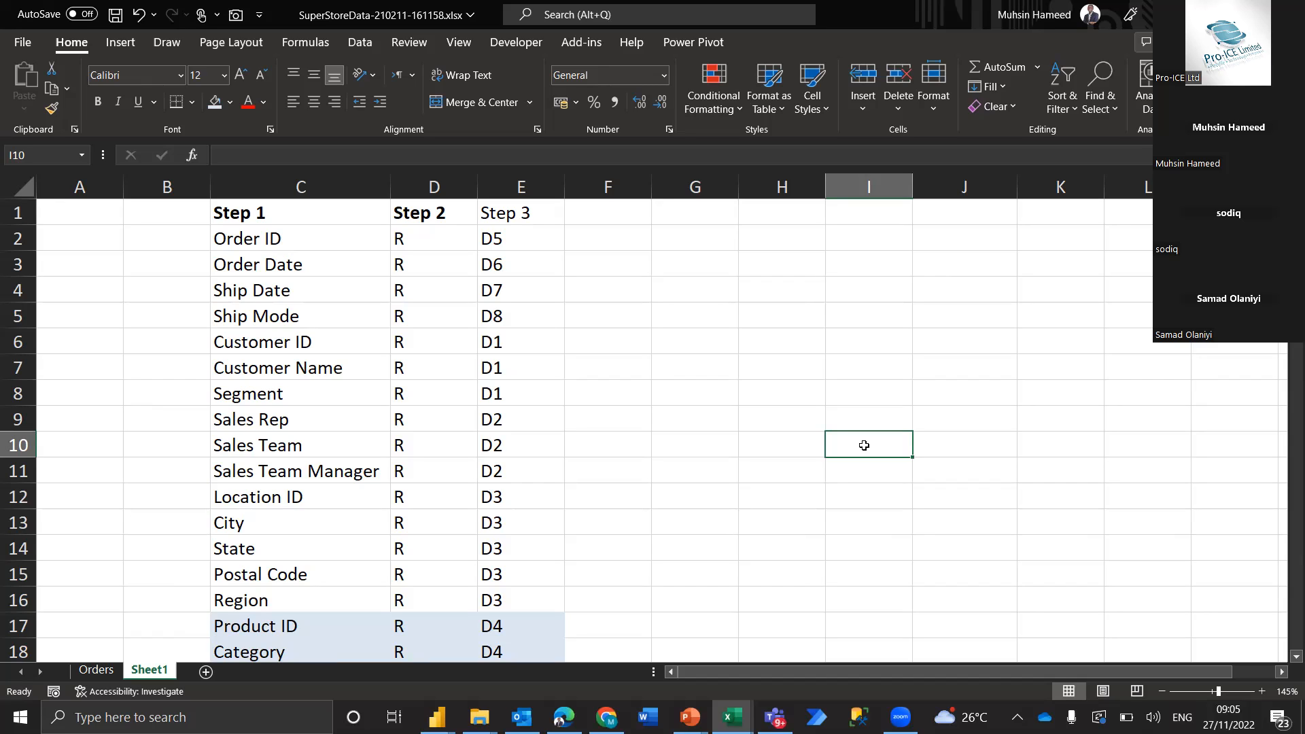
click(748, 391)
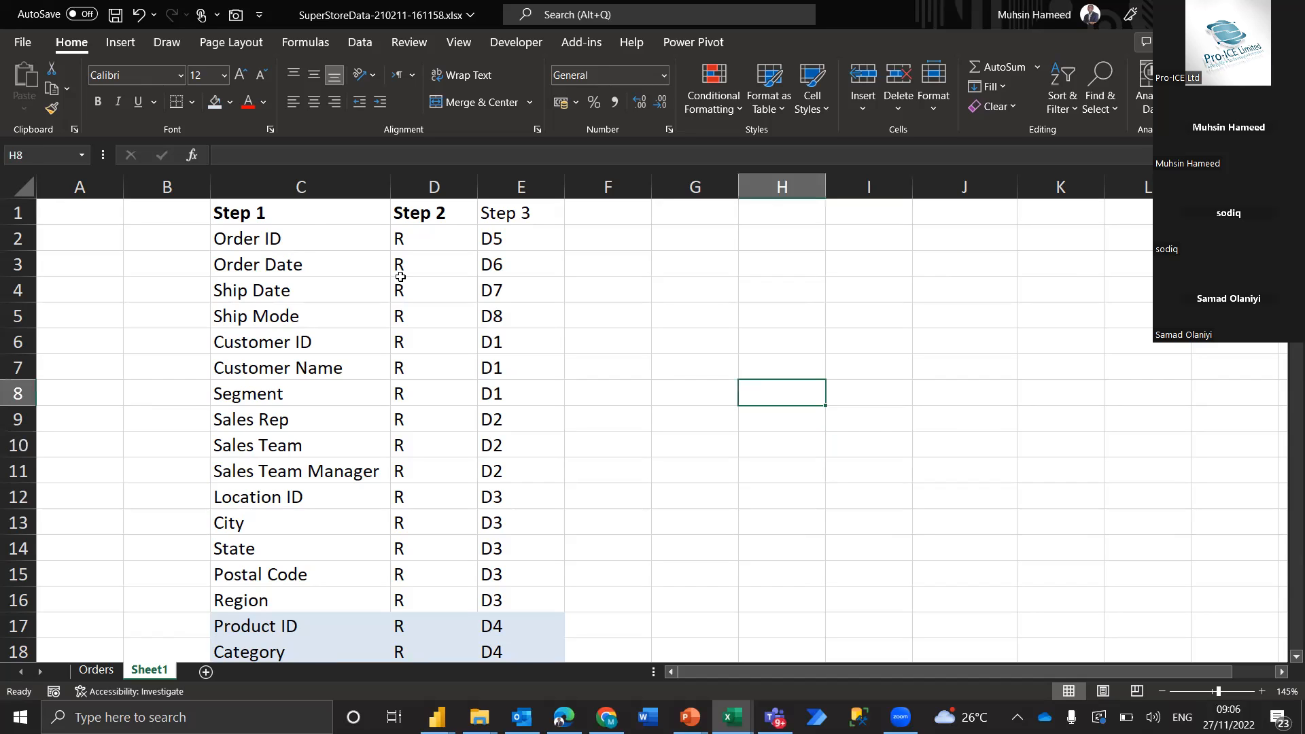